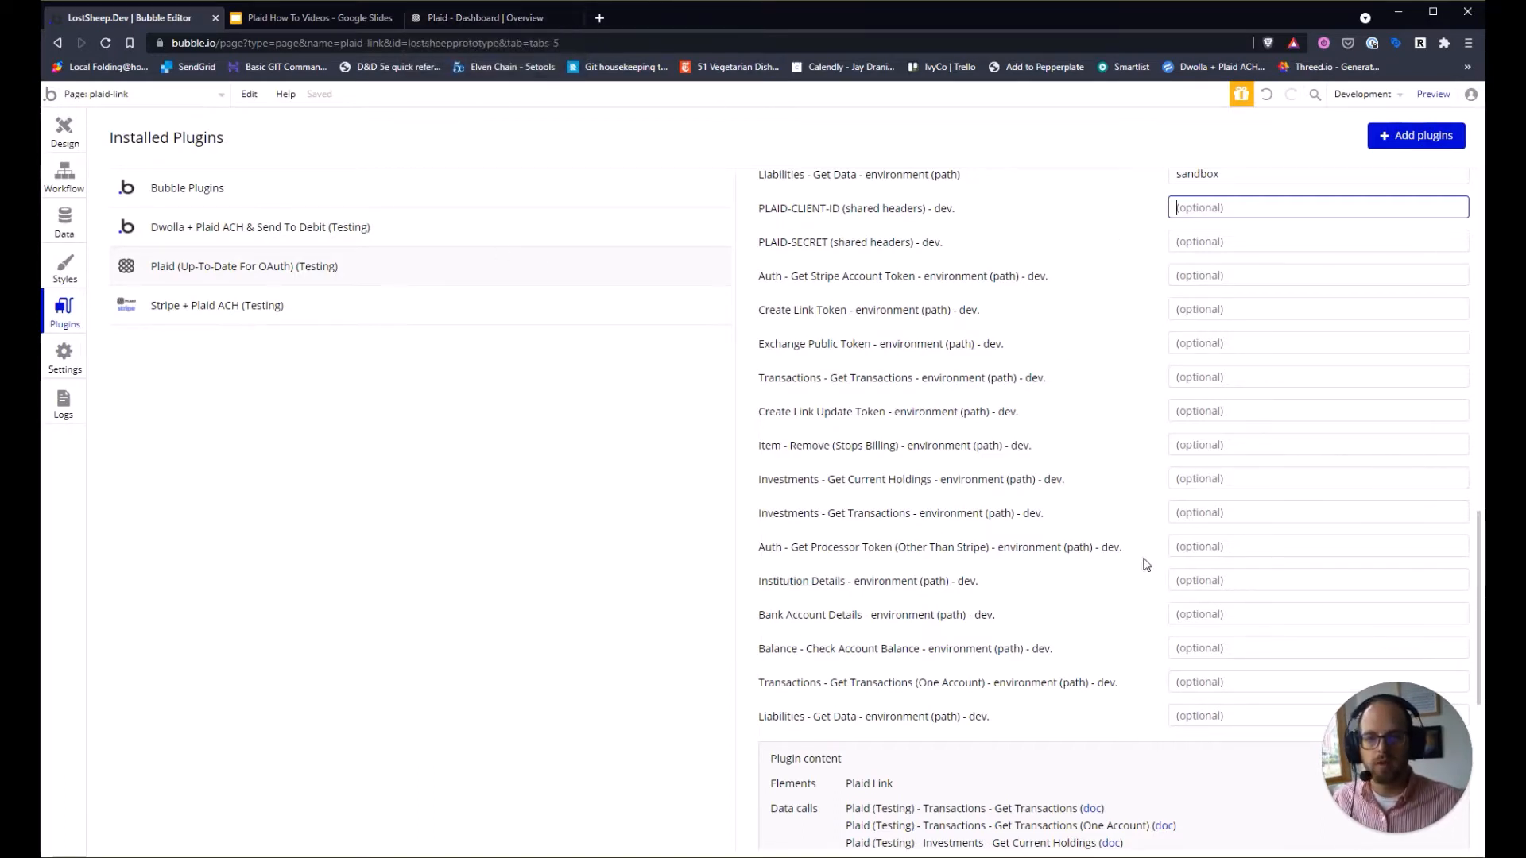
# Copy the client_id from Plaid's Team Settings > Keys into the PLAID-CLIENT-ID field.
pyautogui.click(450, 13)
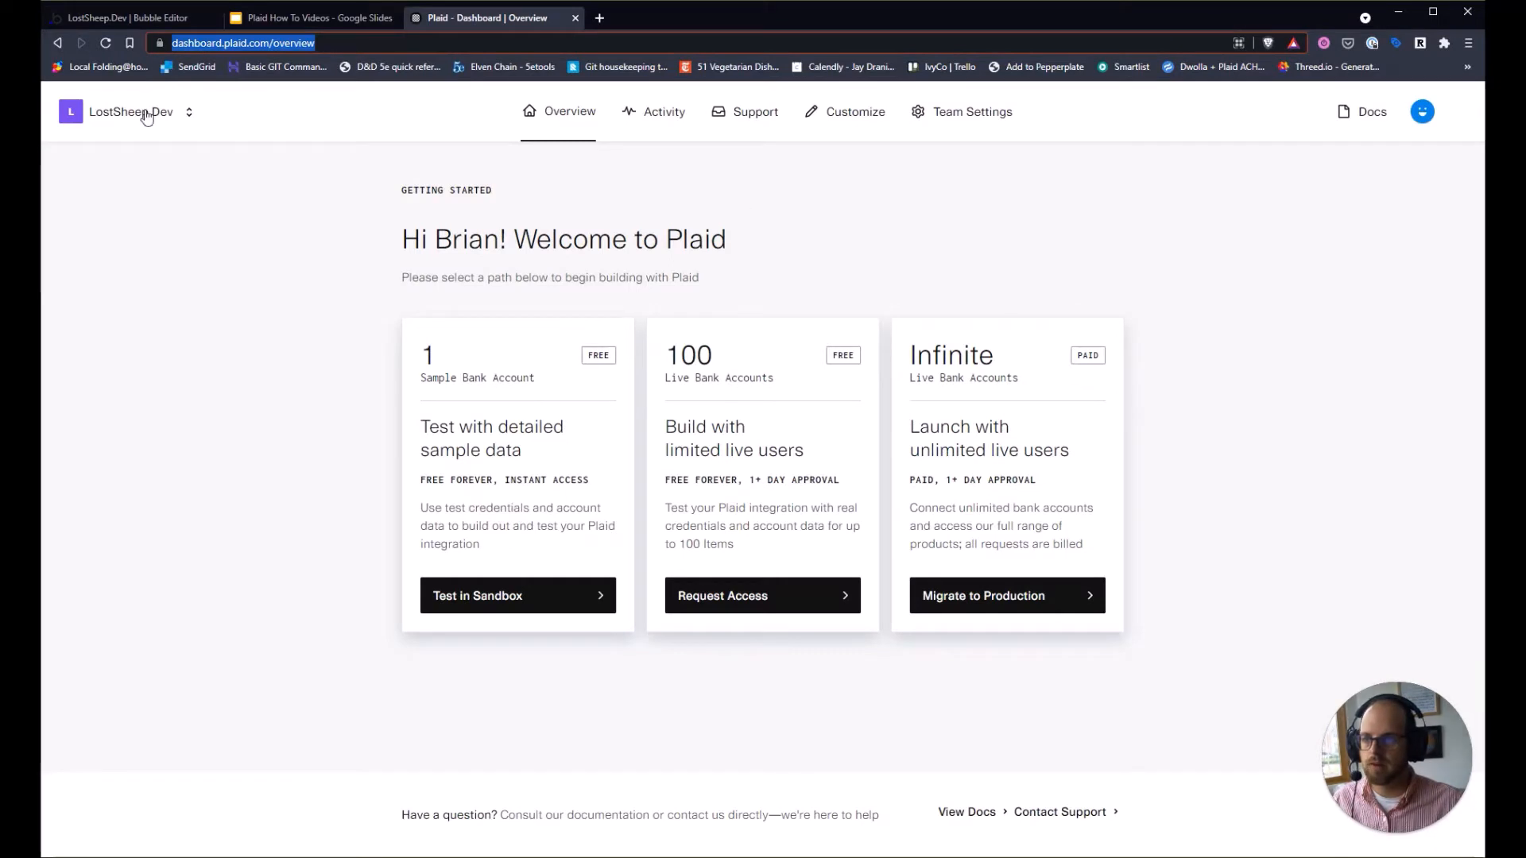
pyautogui.click(960, 125)
pyautogui.click(938, 232)
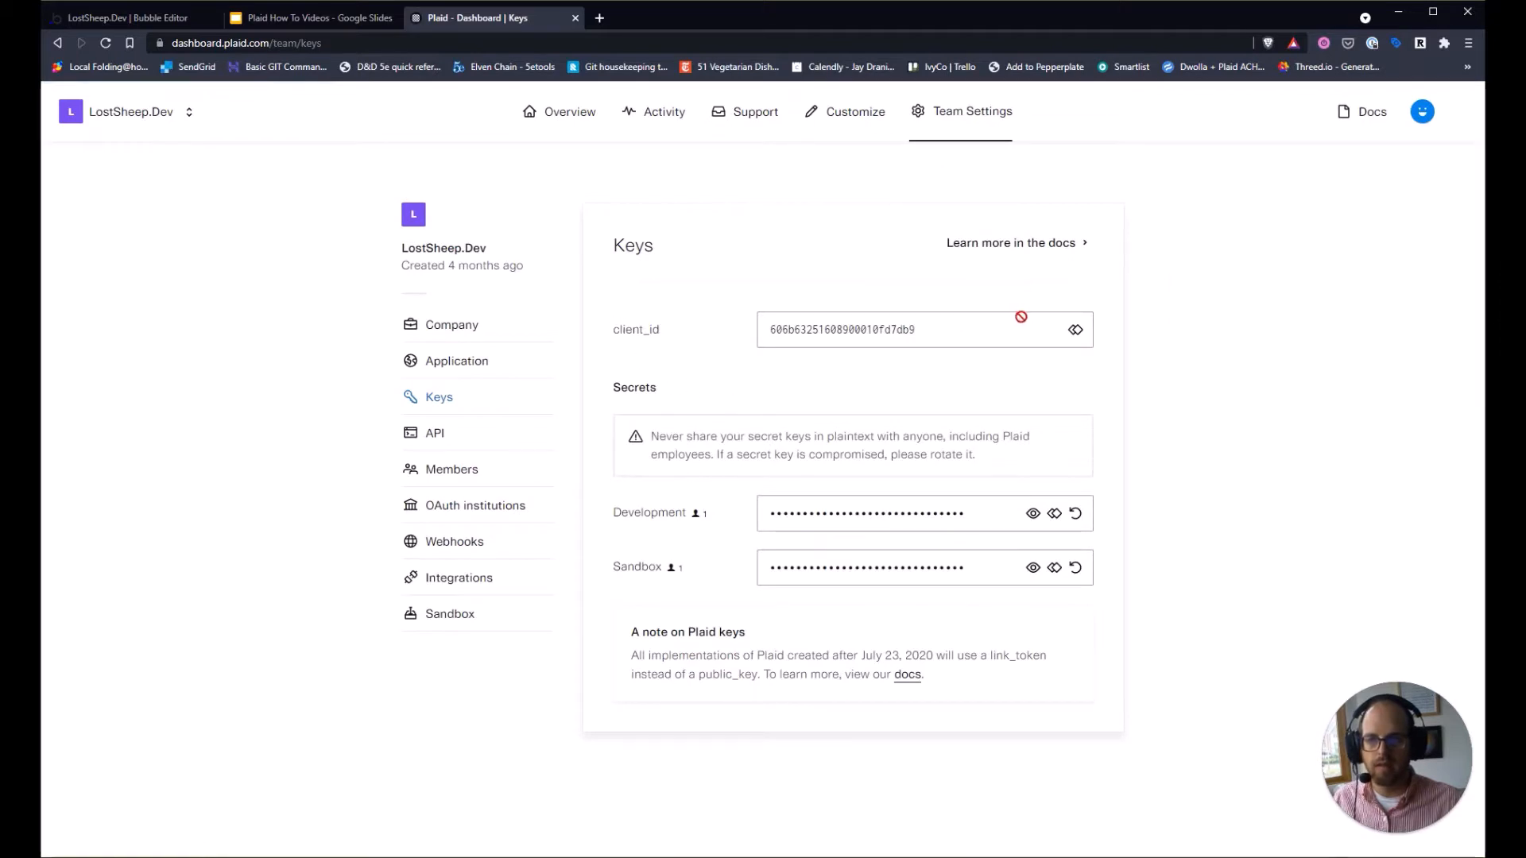
pyautogui.click(1077, 334)
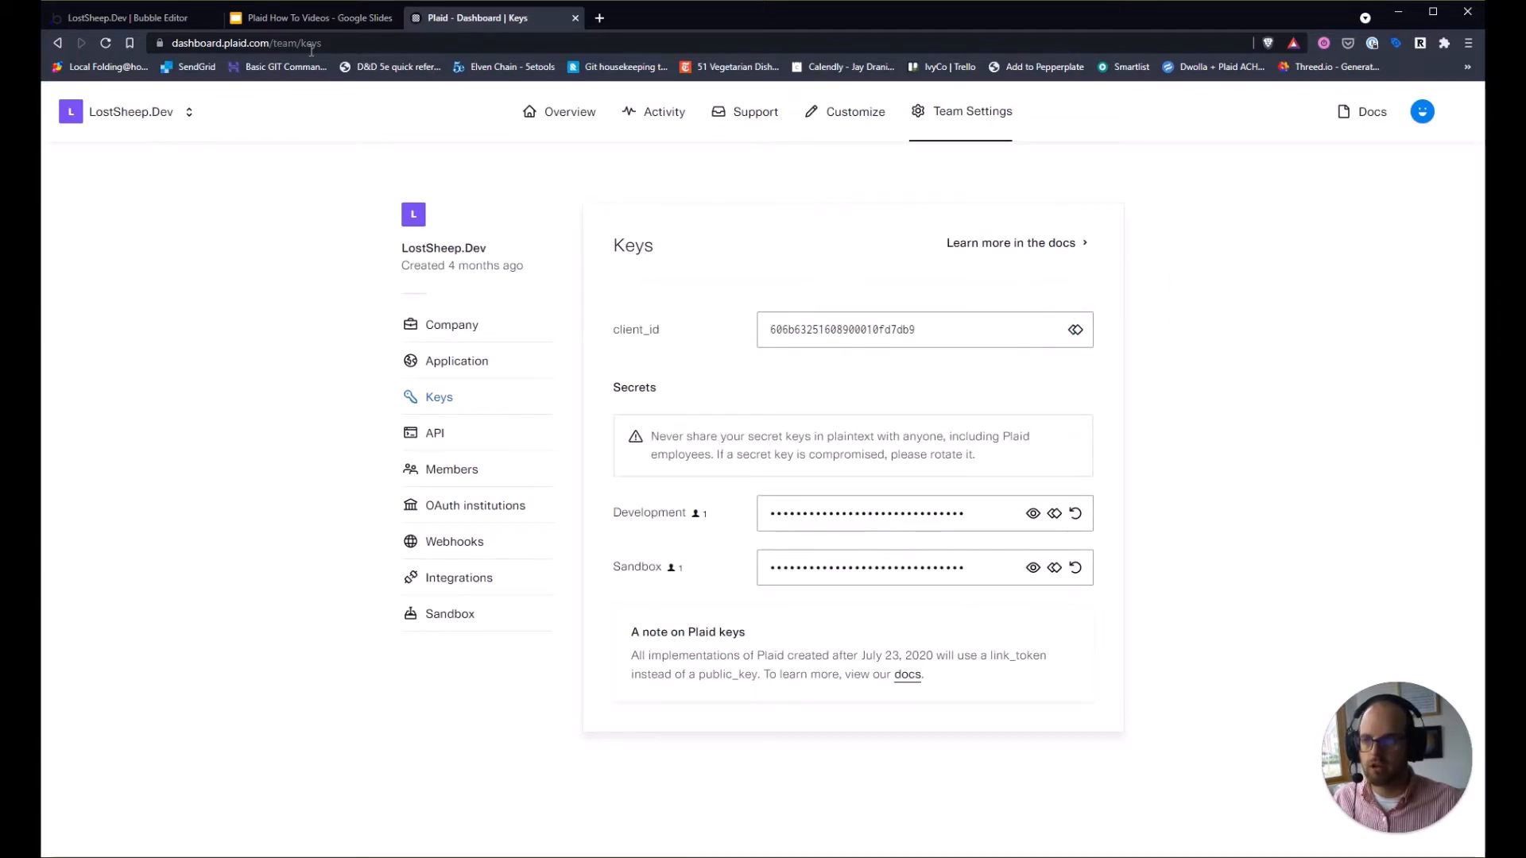
pyautogui.hotkey('ctrl', '1')
pyautogui.click(1193, 207)
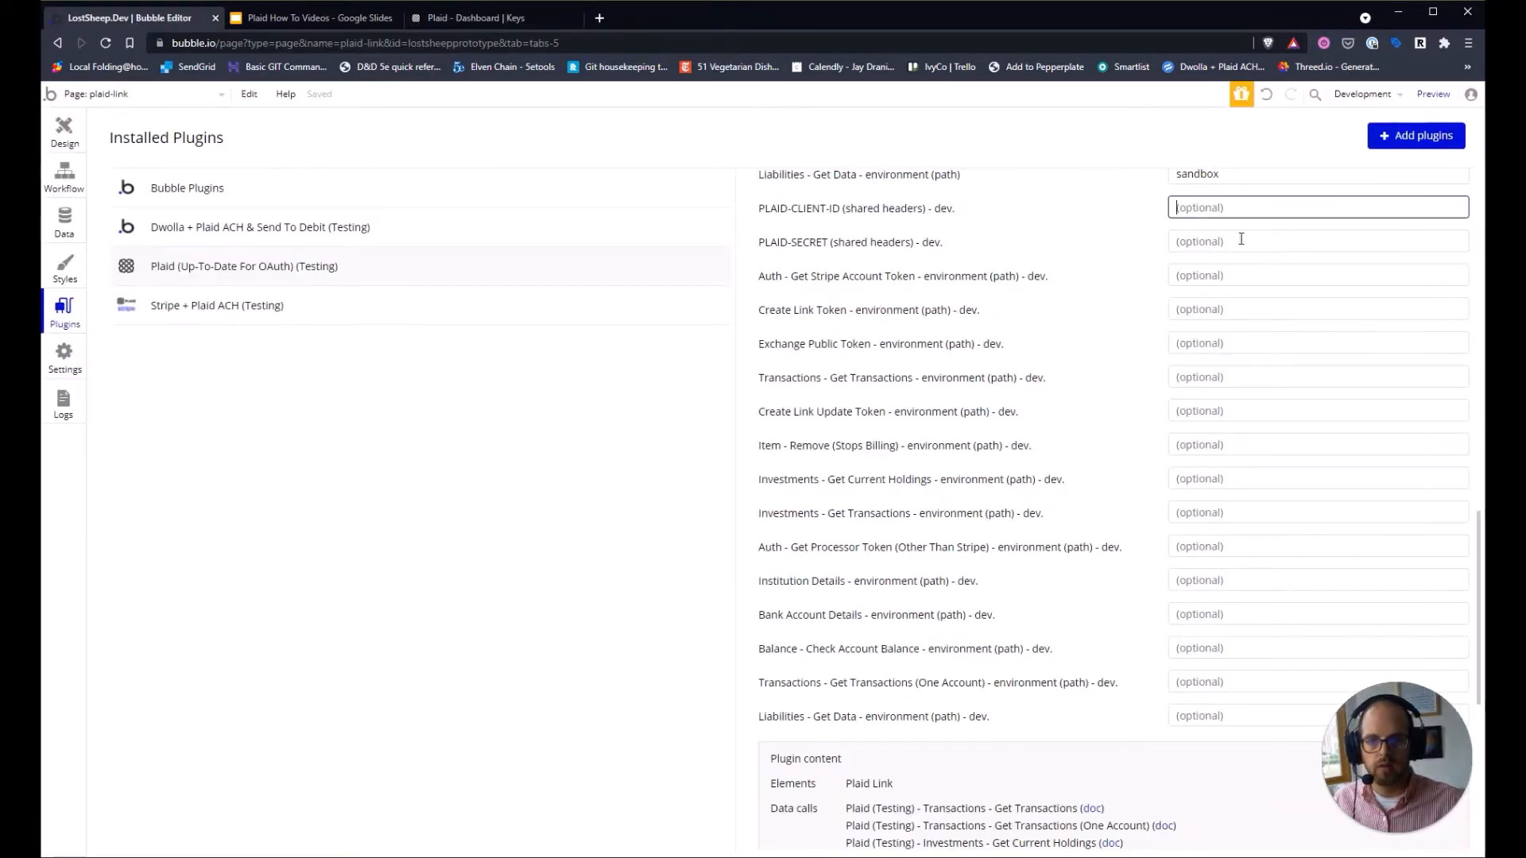
pyautogui.hotkey('ctrl', 'v')
pyautogui.click(1094, 317)
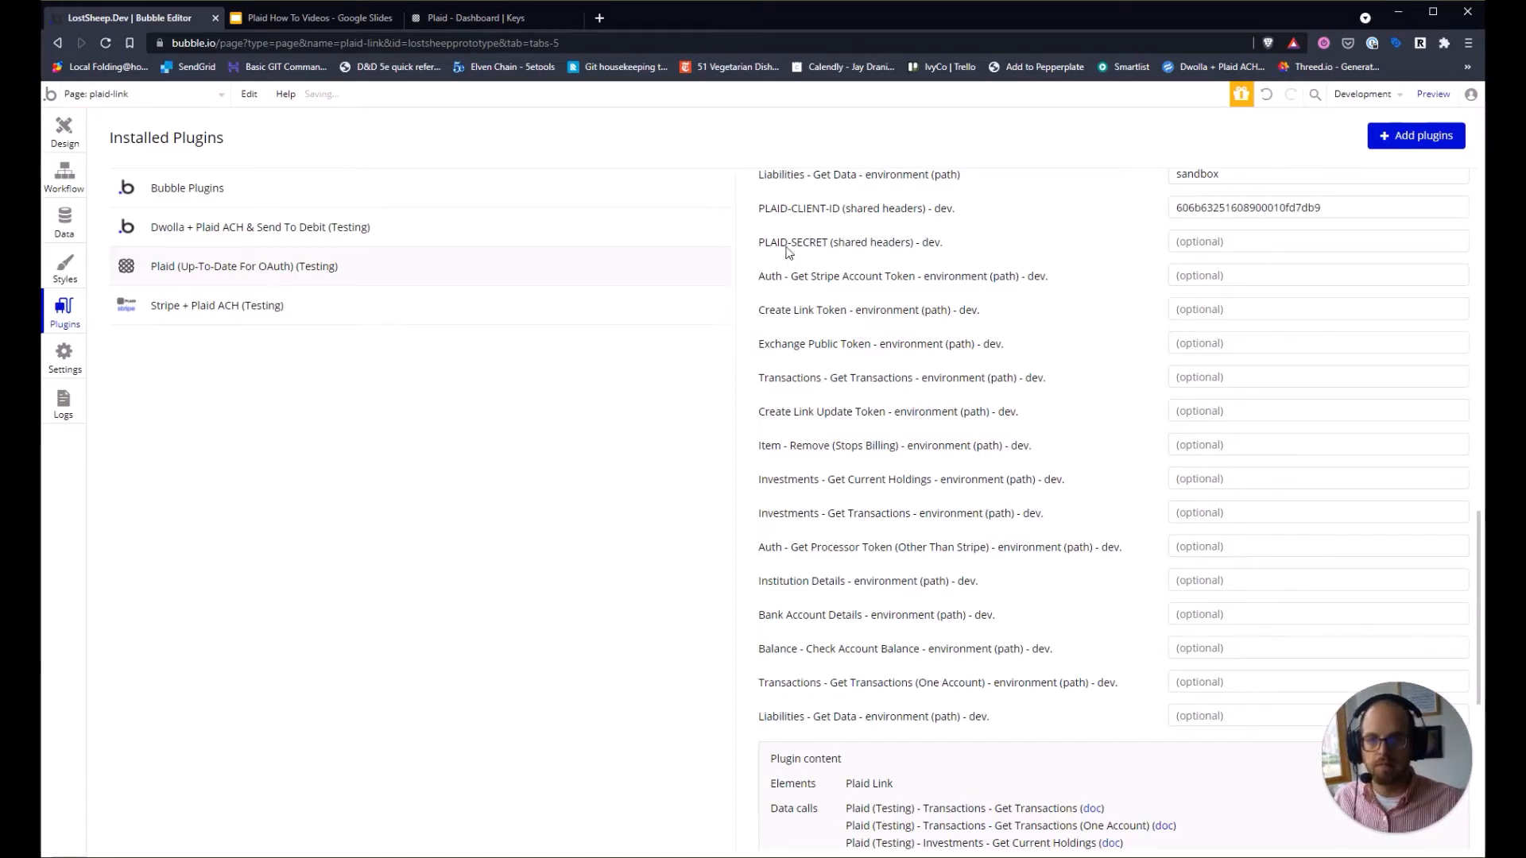
# Paste the Plaid Sandbox secret into the plugin's PLAID-SECRET field.
pyautogui.hotkey('ctrl', '3')
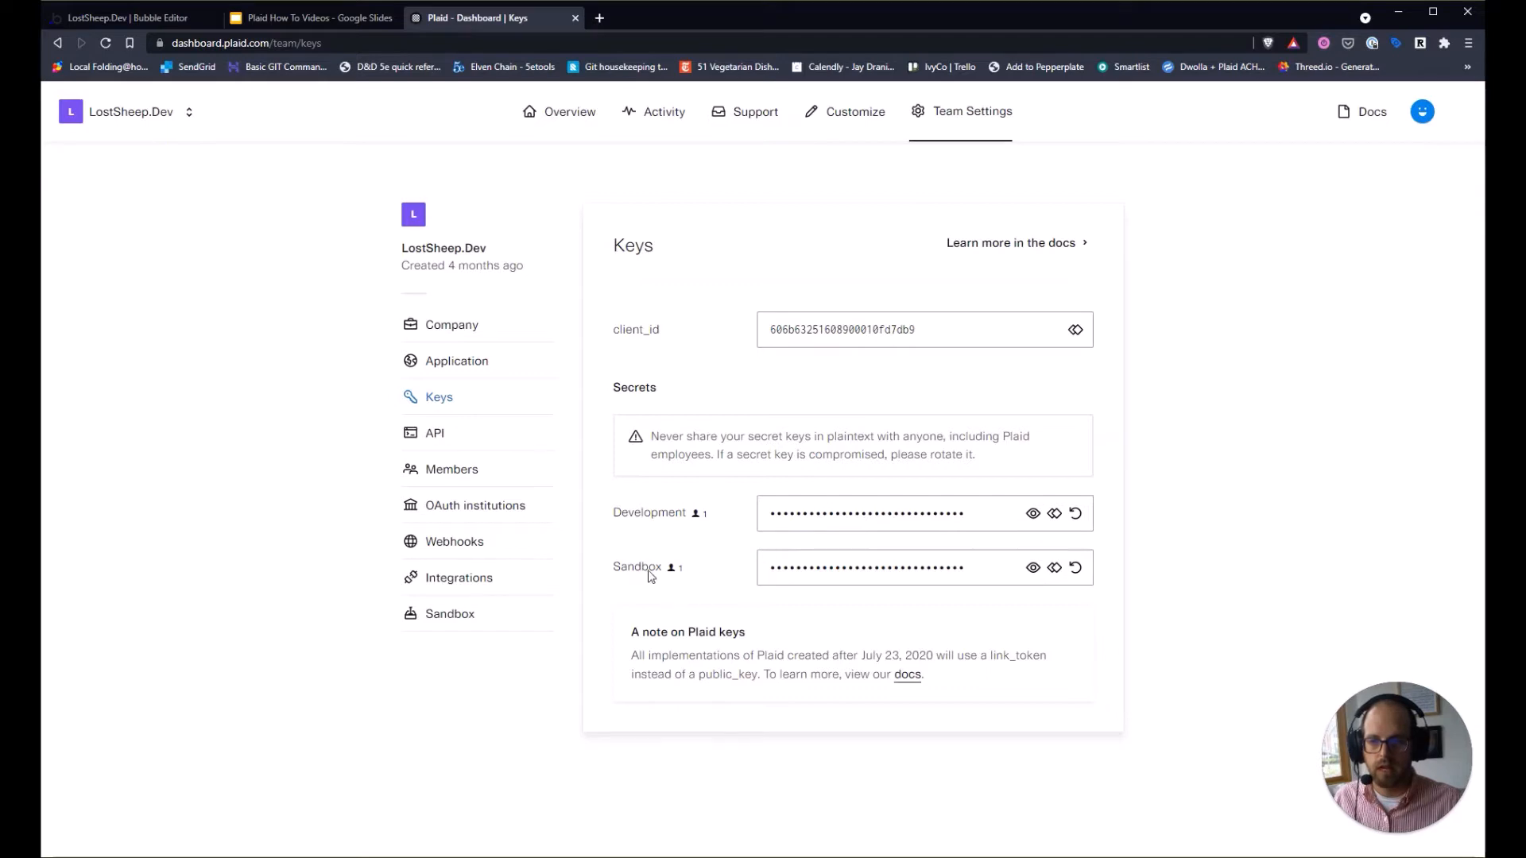
pyautogui.click(131, 18)
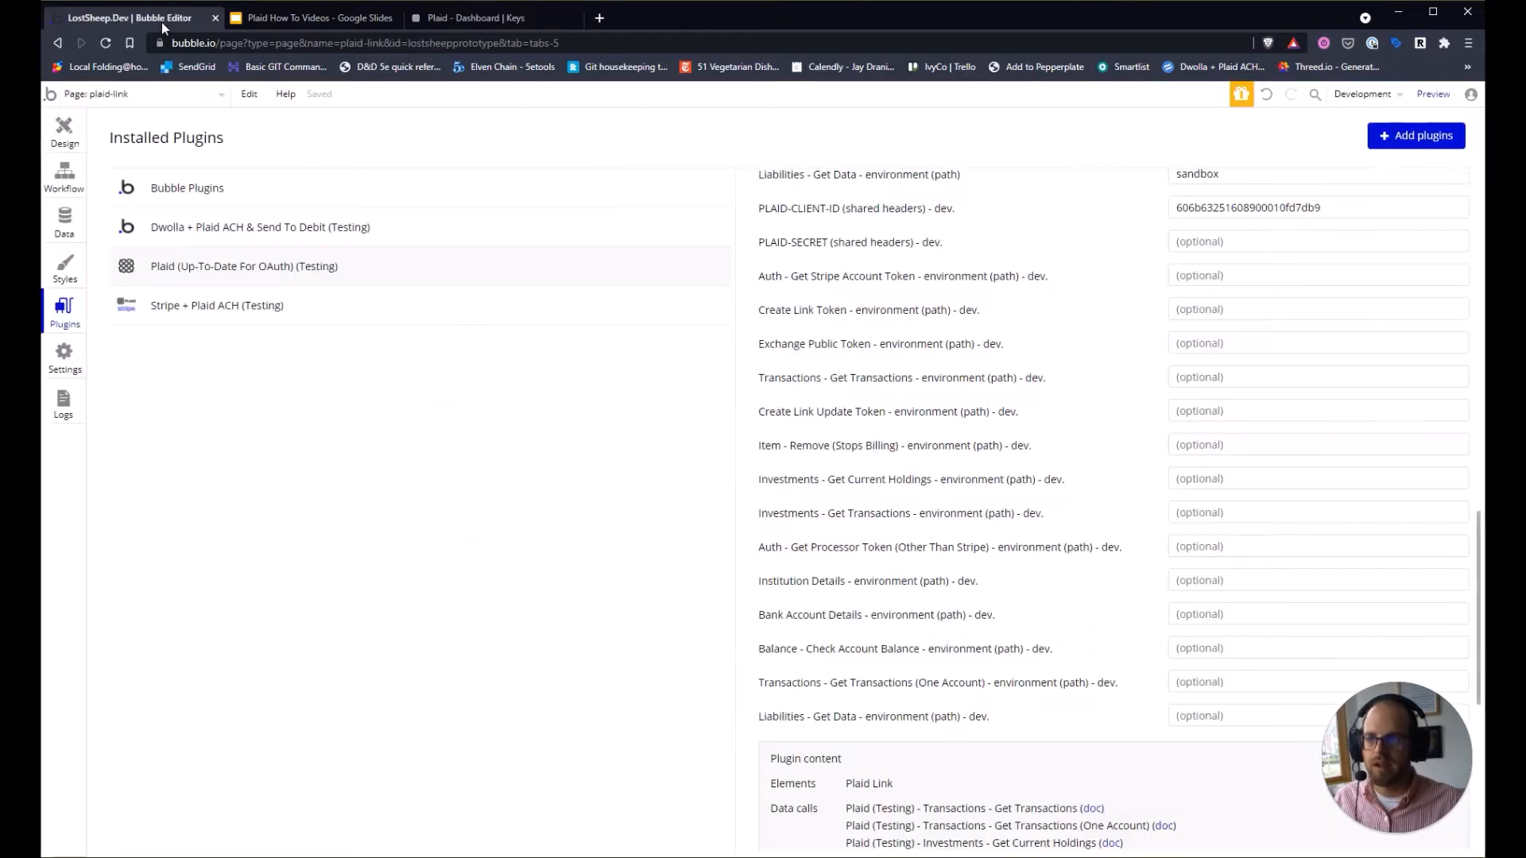
pyautogui.click(1249, 243)
pyautogui.hotkey('ctrl', 'v')
pyautogui.click(1110, 304)
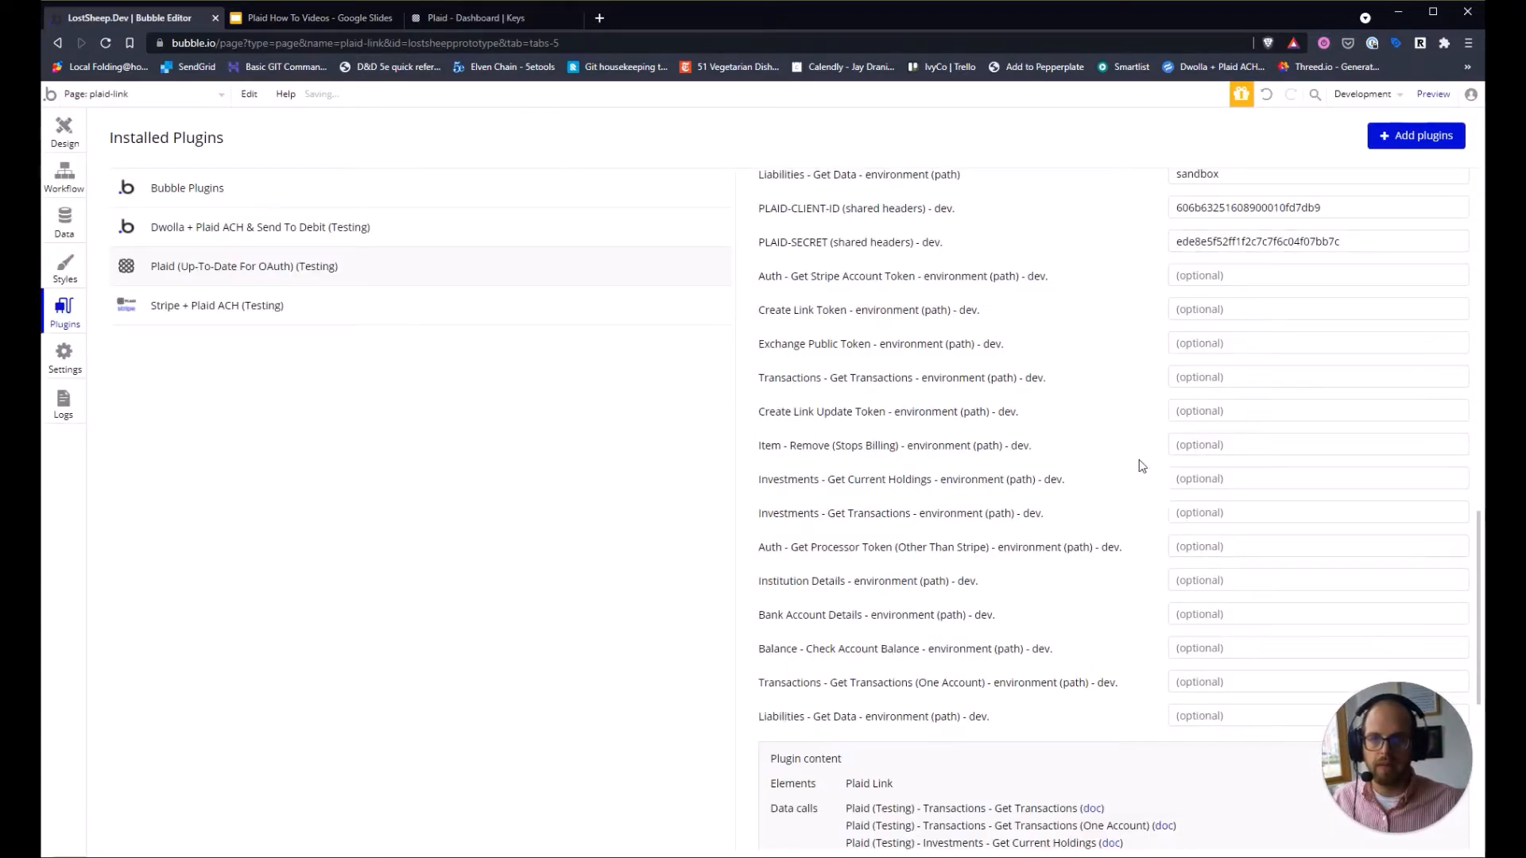
pyautogui.click(1244, 272)
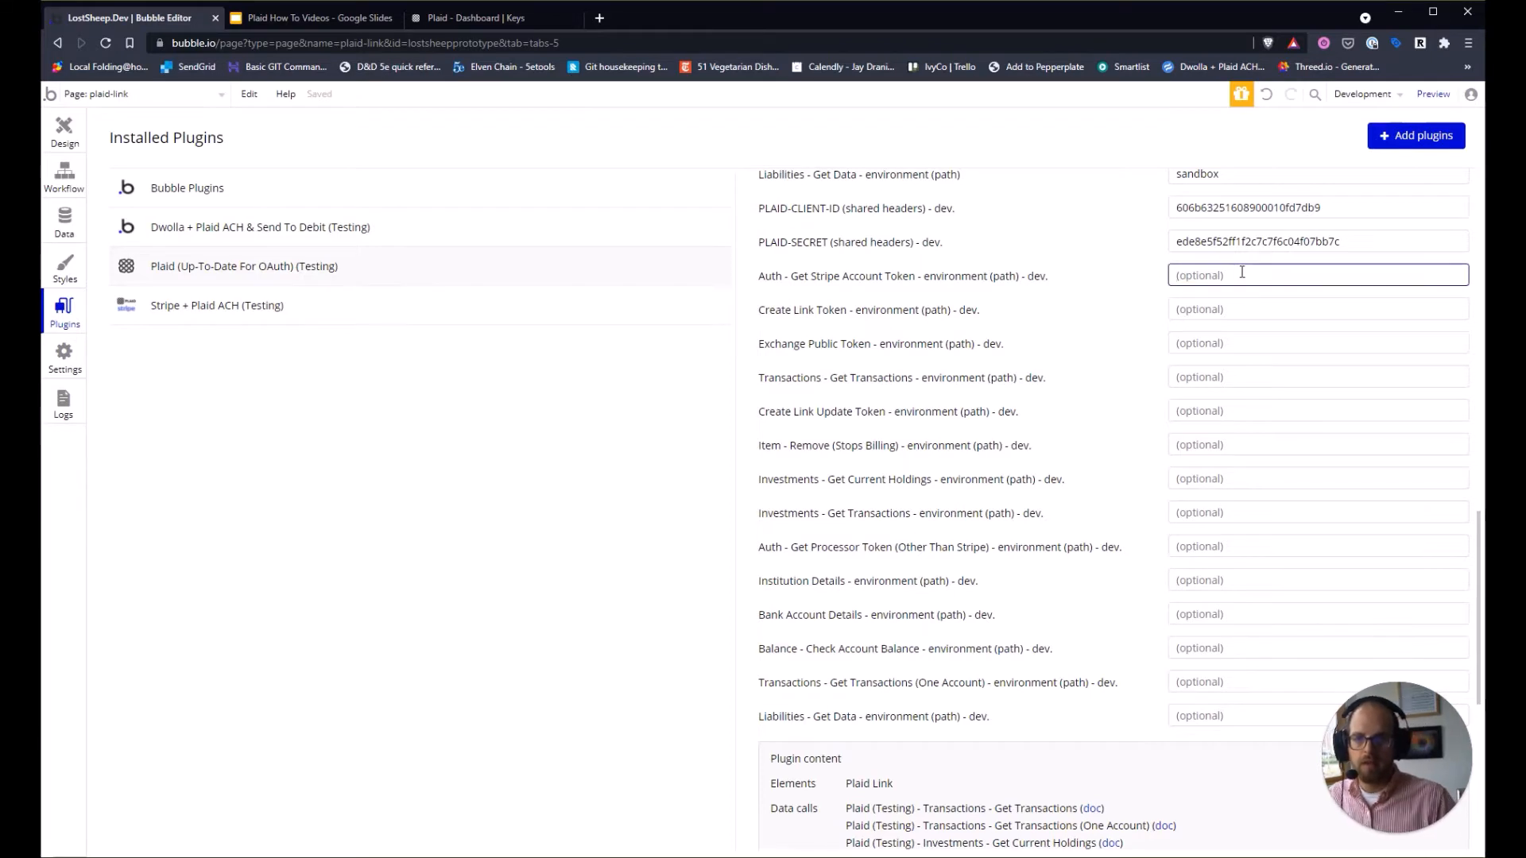
# Type sandbox into the Auth - Get Stripe Account Token environment field.
pyautogui.write('sand')
pyautogui.press('BackSpace')
pyautogui.press('BackSpace')
pyautogui.press('BackSpace')
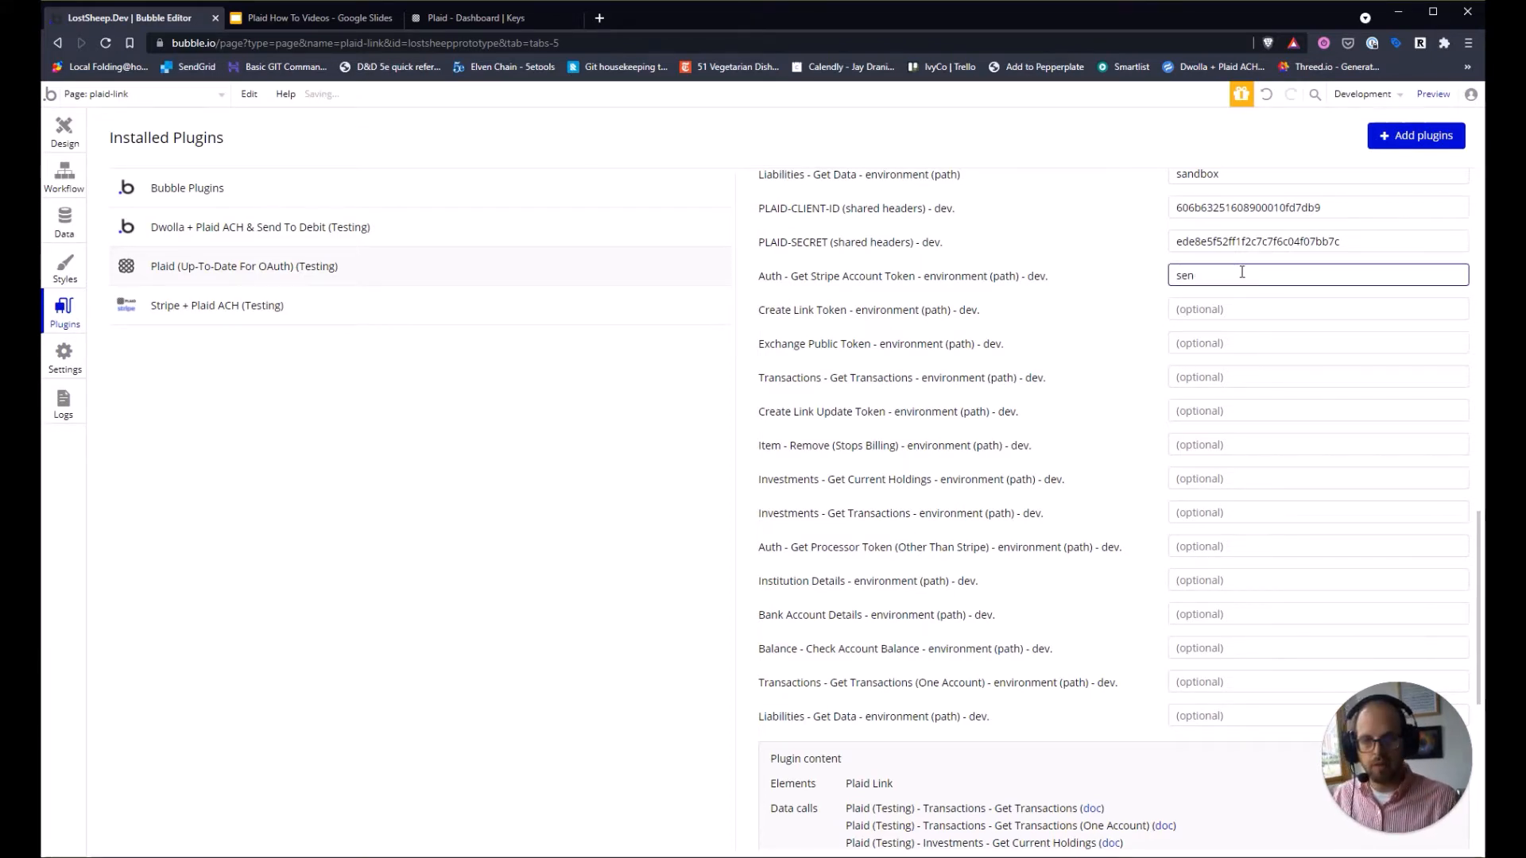
pyautogui.write('andbox')
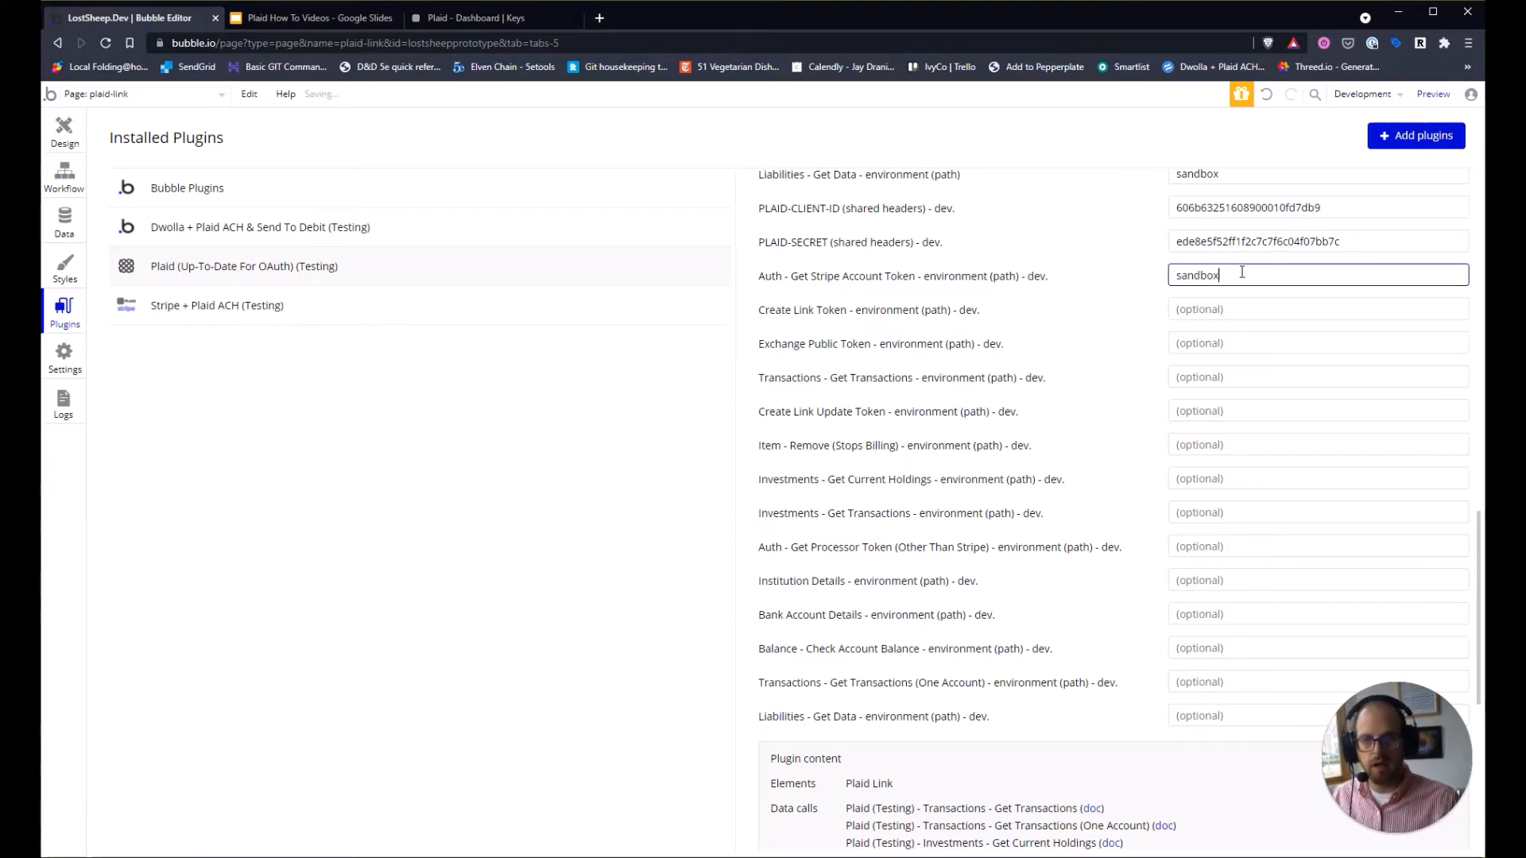
pyautogui.hotkey('ctrl', 'a')
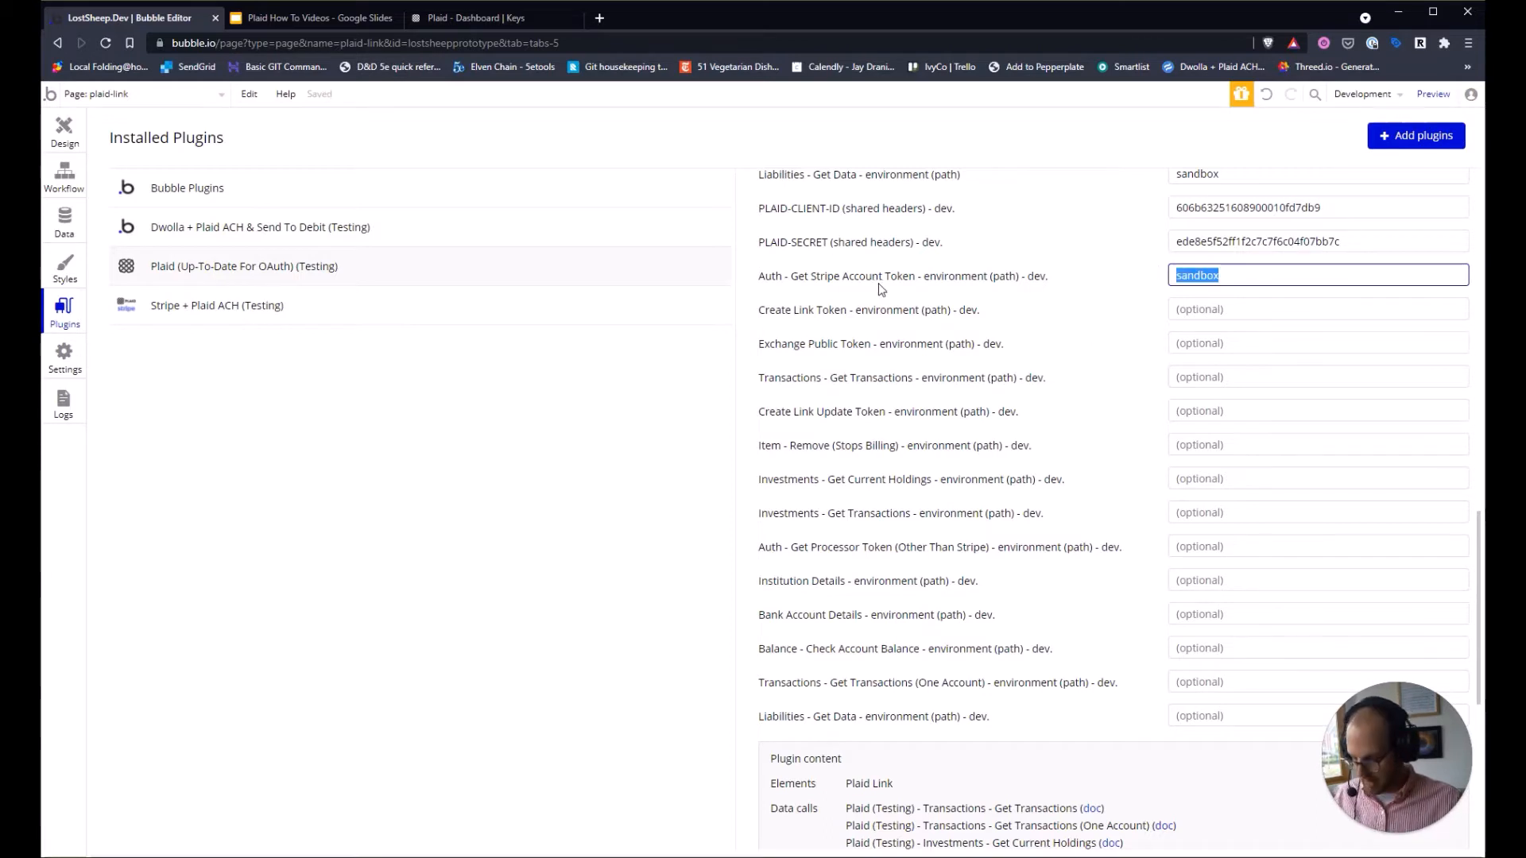
# Paste sandbox into the Create Link Token through Investments Current Holdings environment fields.
pyautogui.press('Tab')
pyautogui.hotkey('ctrl', 'v')
pyautogui.press('Tab')
pyautogui.hotkey('ctrl', 'v')
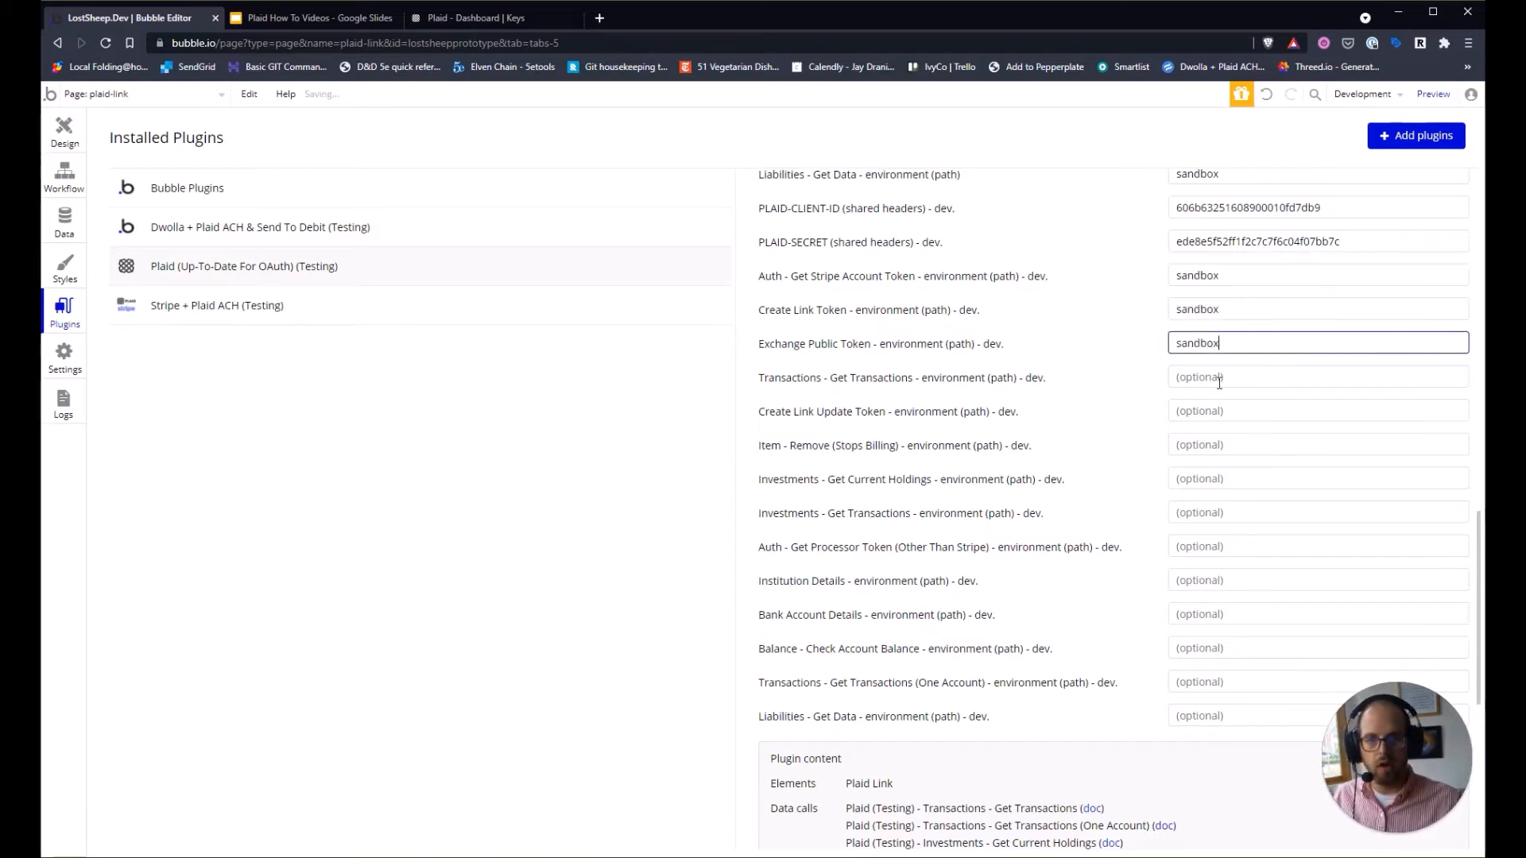
pyautogui.press('Tab')
pyautogui.hotkey('ctrl', 'v')
pyautogui.press('Tab')
pyautogui.hotkey('ctrl', 'v')
pyautogui.press('Tab')
pyautogui.hotkey('ctrl', 'v')
pyautogui.press('Tab')
pyautogui.hotkey('ctrl', 'v')
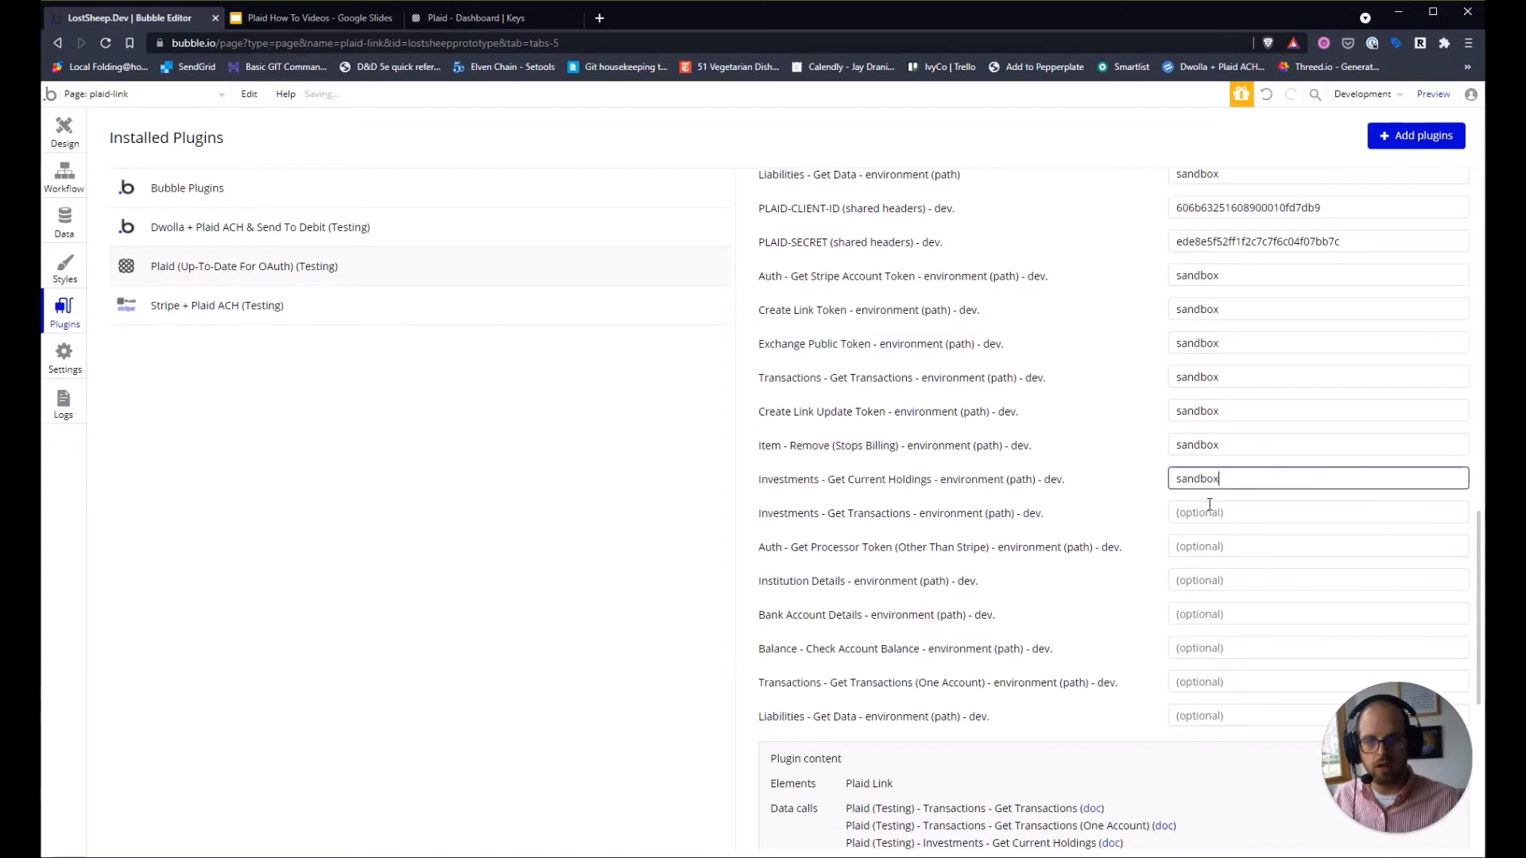
# Paste sandbox into the remaining environment fields down to Liabilities - Get Data.
pyautogui.press('Tab')
pyautogui.hotkey('ctrl', 'v')
pyautogui.press('Tab')
pyautogui.hotkey('ctrl', 'v')
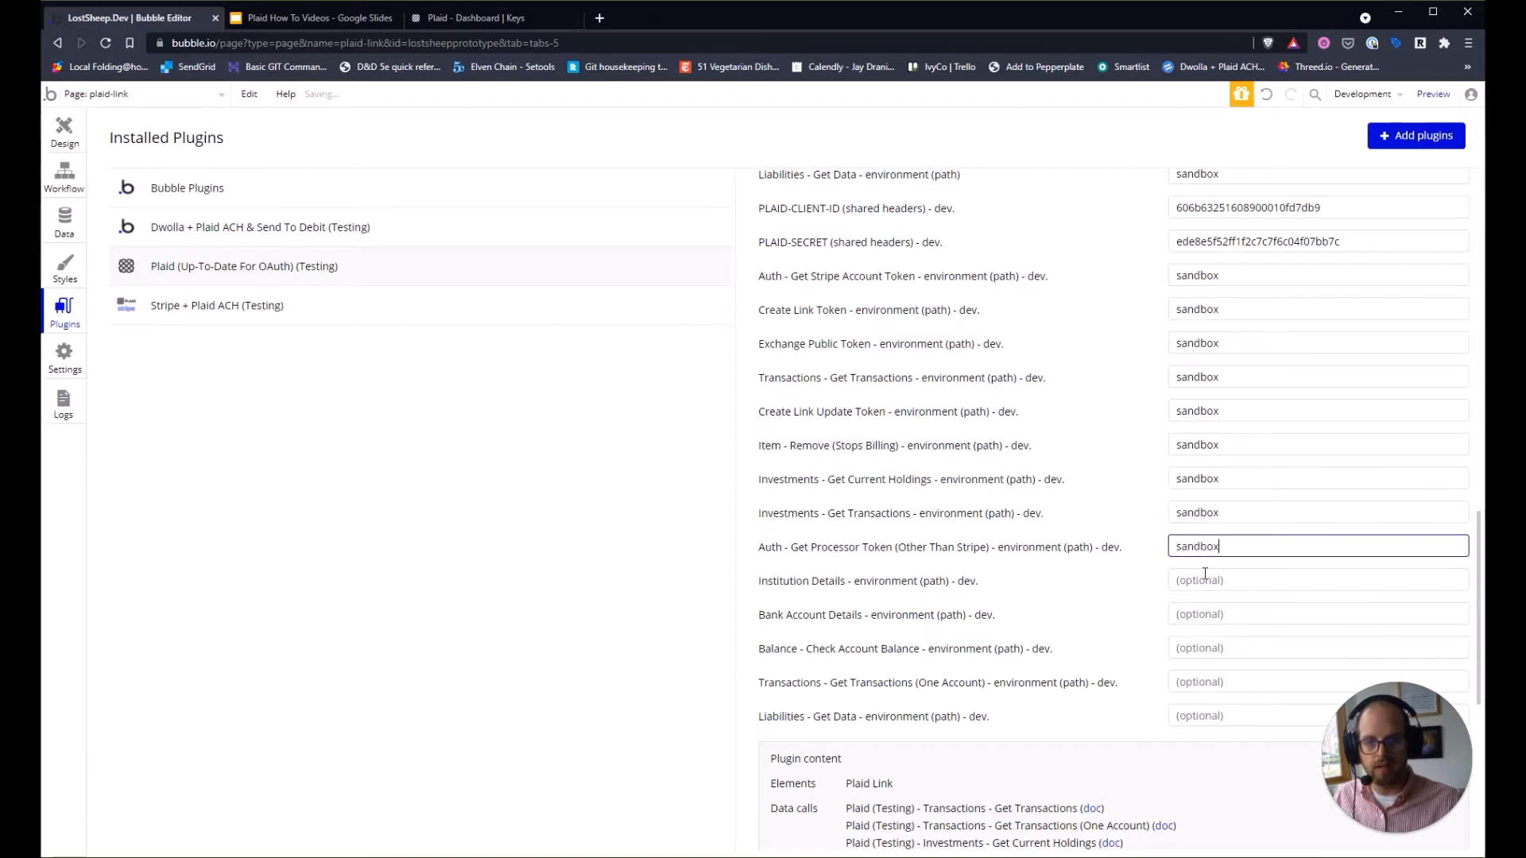
pyautogui.press('Tab')
pyautogui.hotkey('ctrl', 'v')
pyautogui.press('Tab')
pyautogui.hotkey('ctrl', 'v')
pyautogui.press('Tab')
pyautogui.hotkey('ctrl', 'v')
pyautogui.press('Tab')
pyautogui.hotkey('ctrl', 'v')
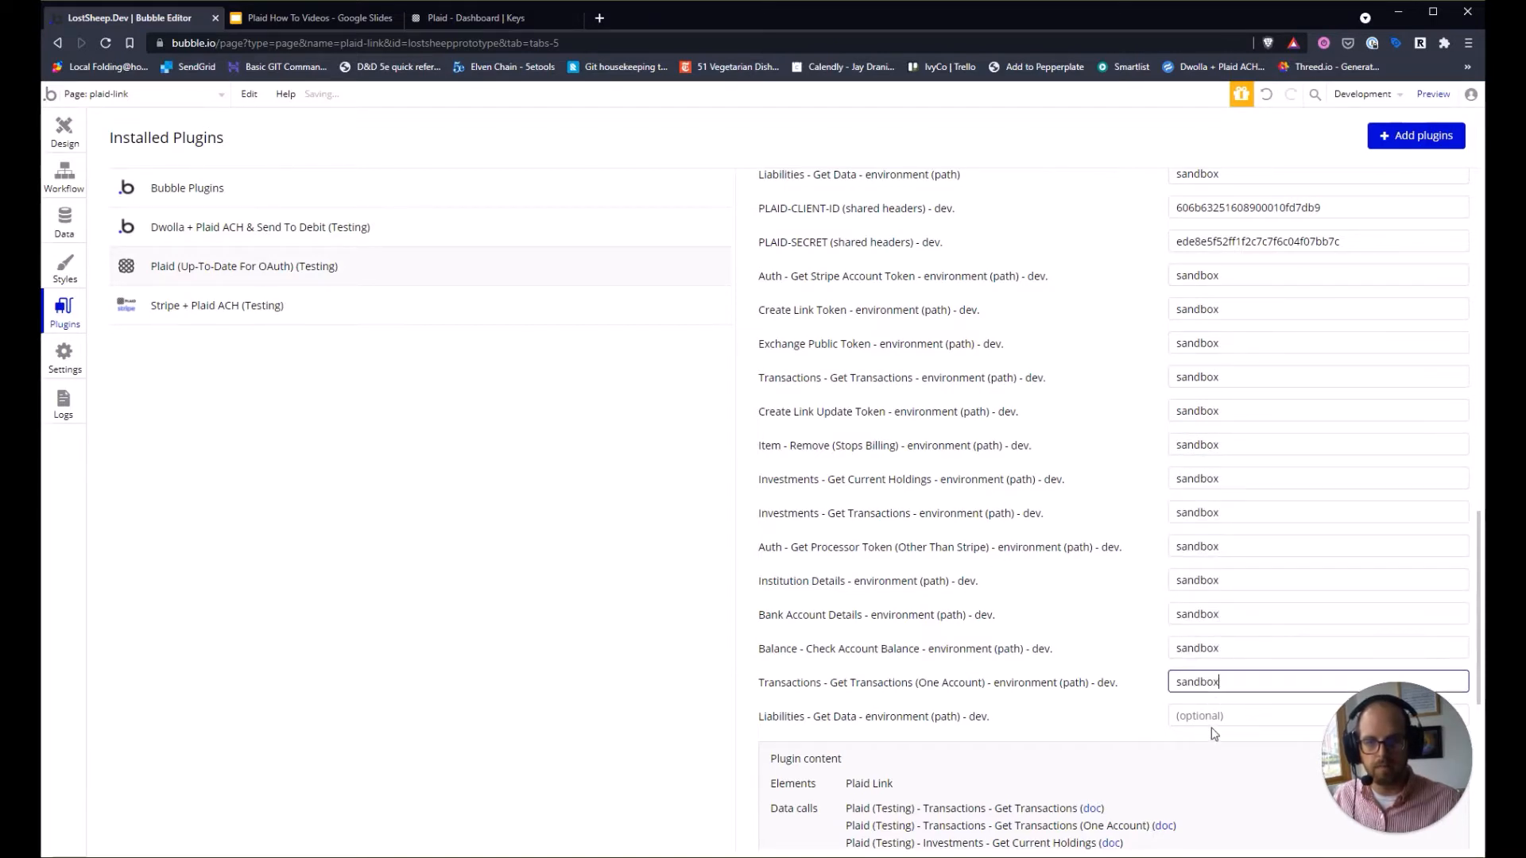
pyautogui.press('Tab')
pyautogui.hotkey('ctrl', 'v')
pyautogui.click(1026, 737)
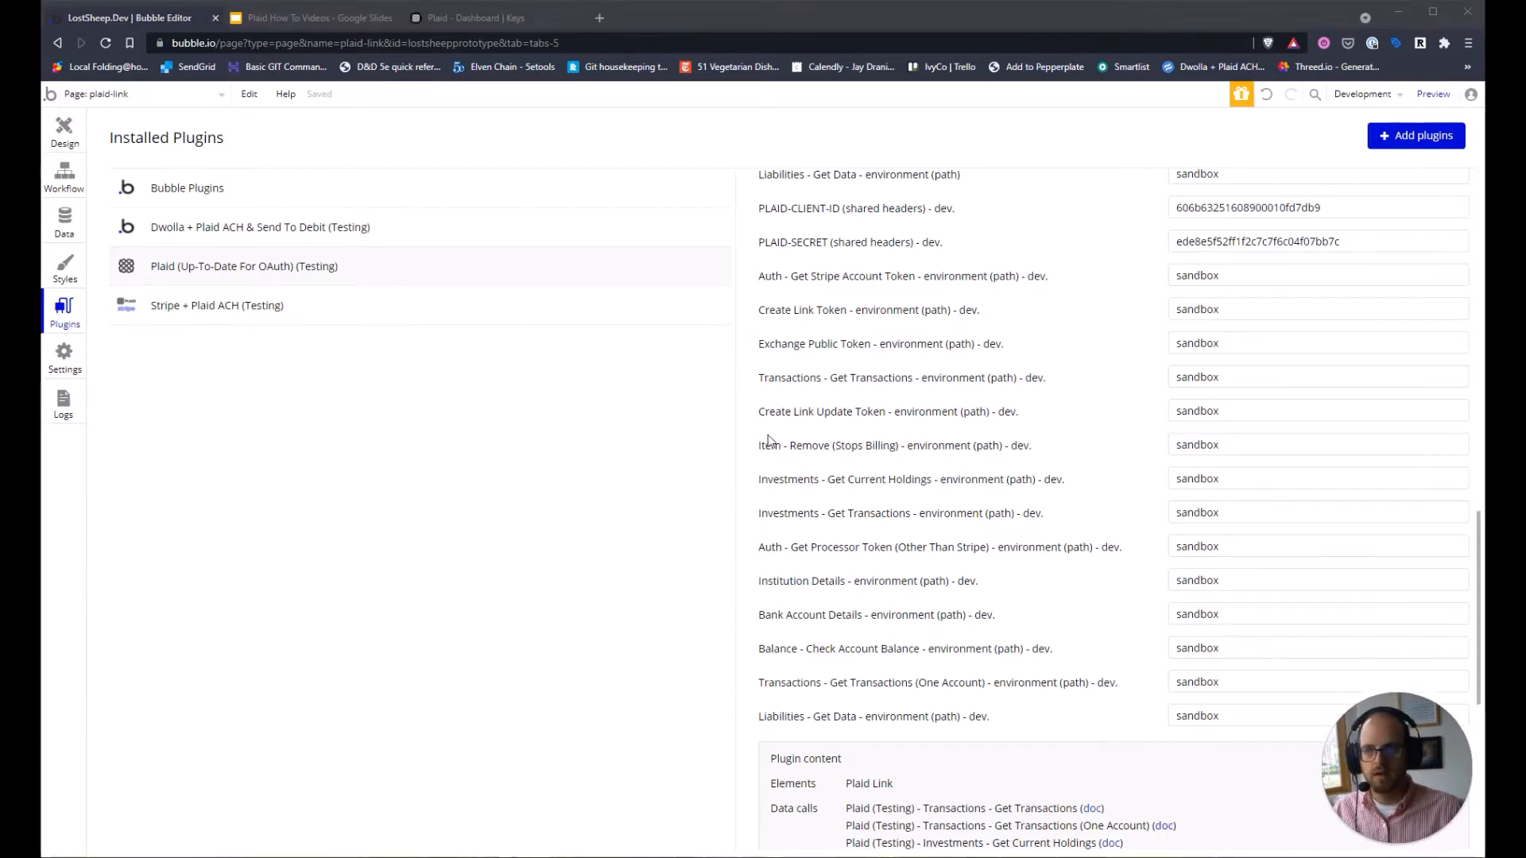
pyautogui.click(314, 17)
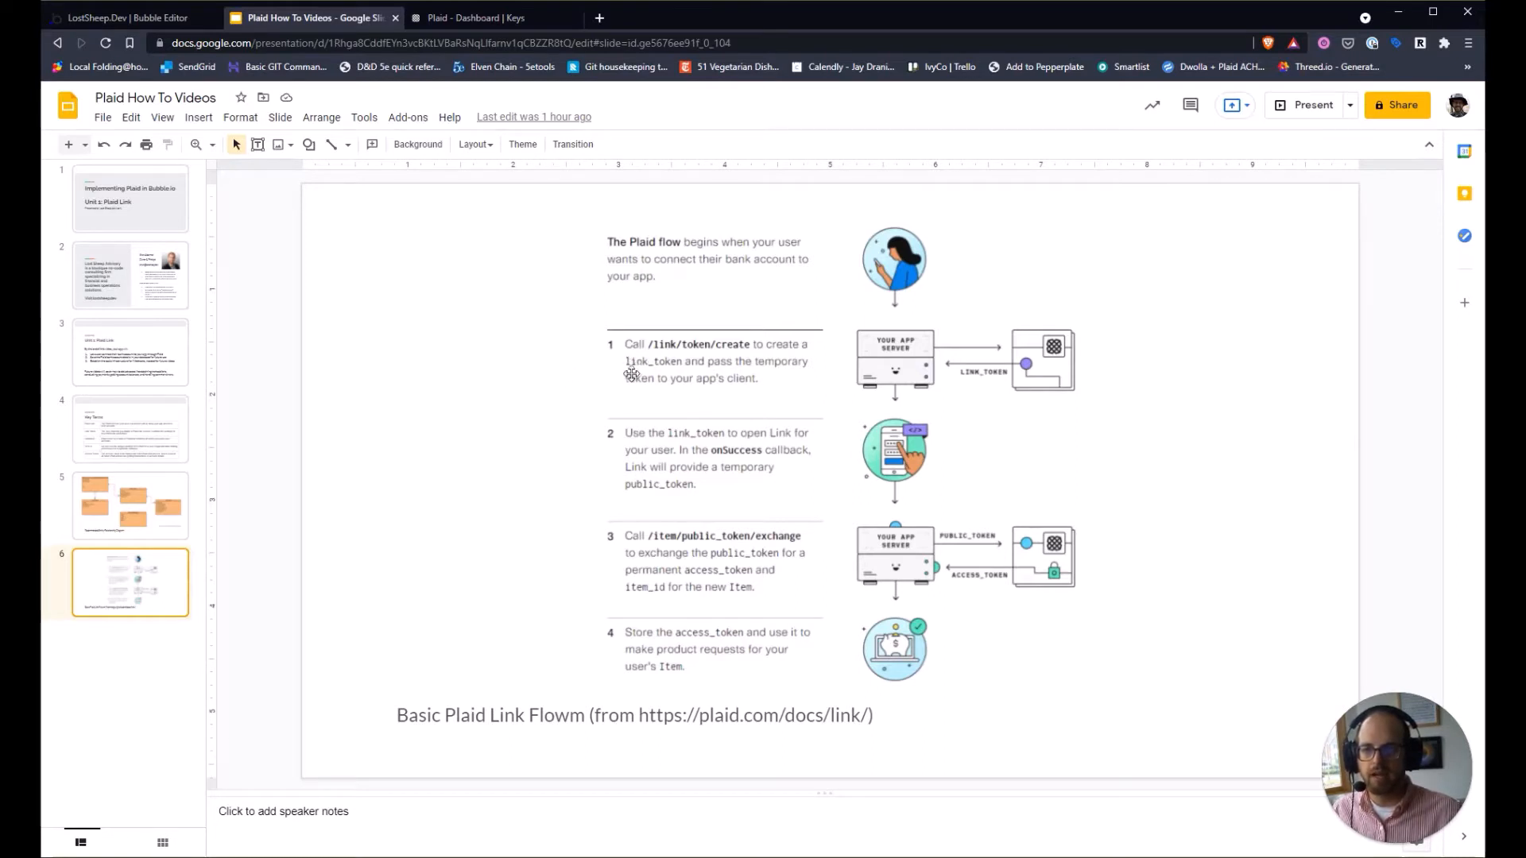
# Return from the Plaid Link flow slide to the Bubble plugin settings.
pyautogui.click(140, 19)
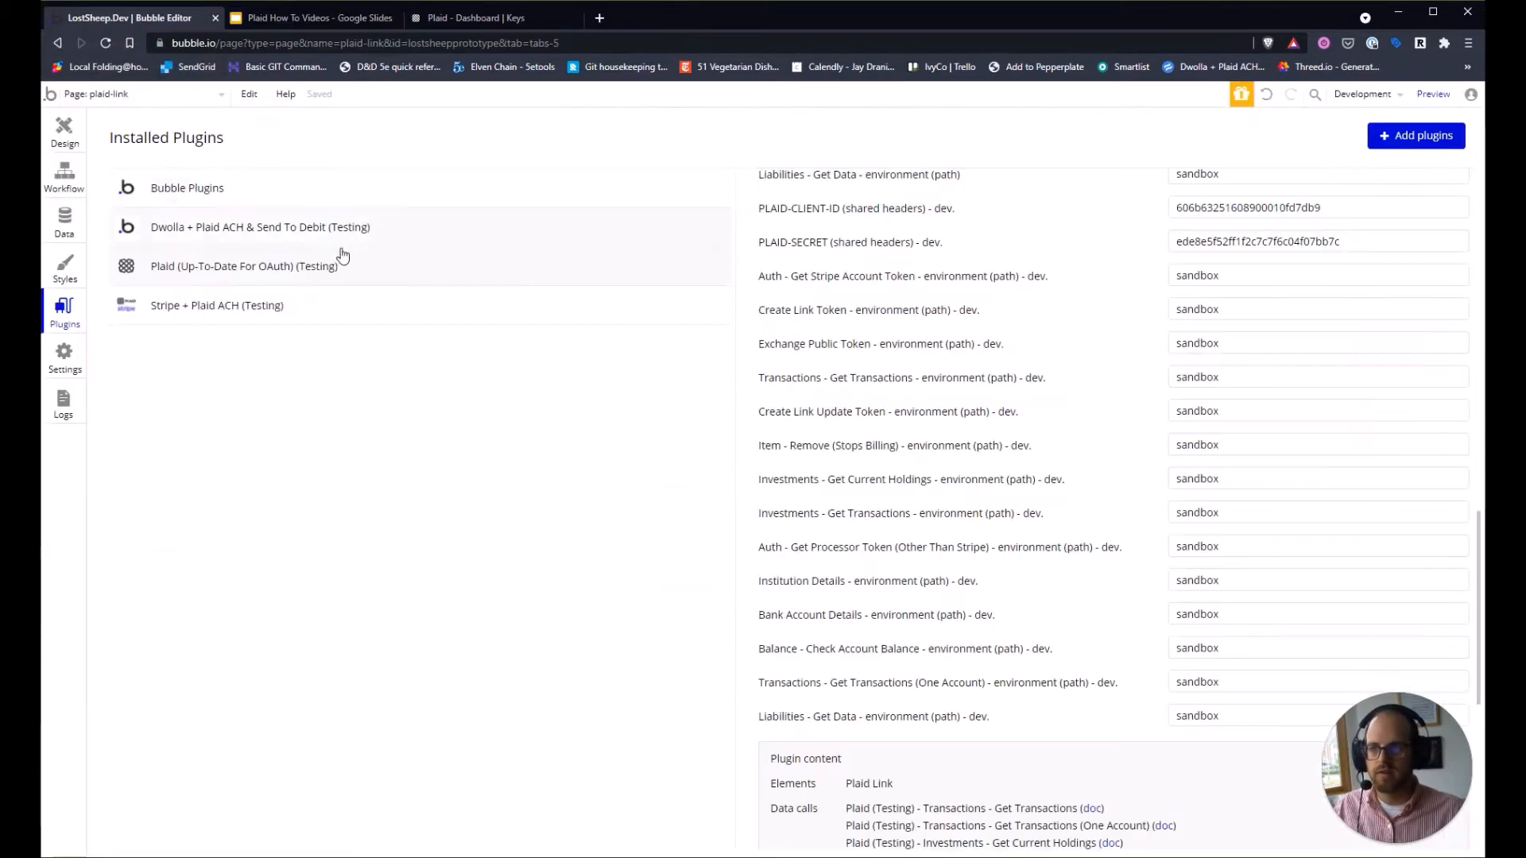
# Add a new reusable element named PlaidActions from the page dropdown.
pyautogui.click(133, 99)
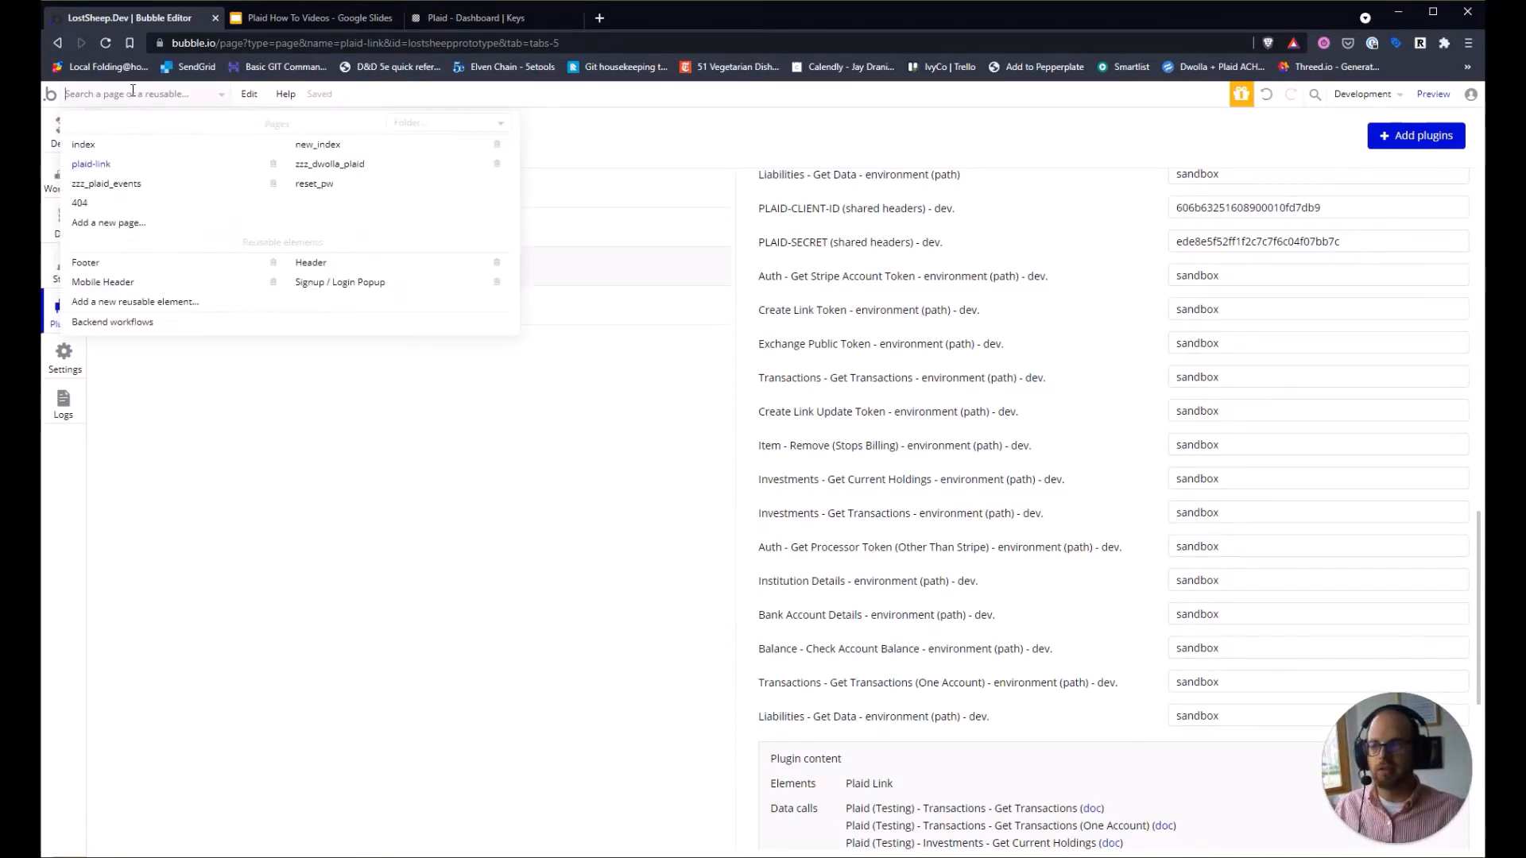
pyautogui.moveTo(166, 322)
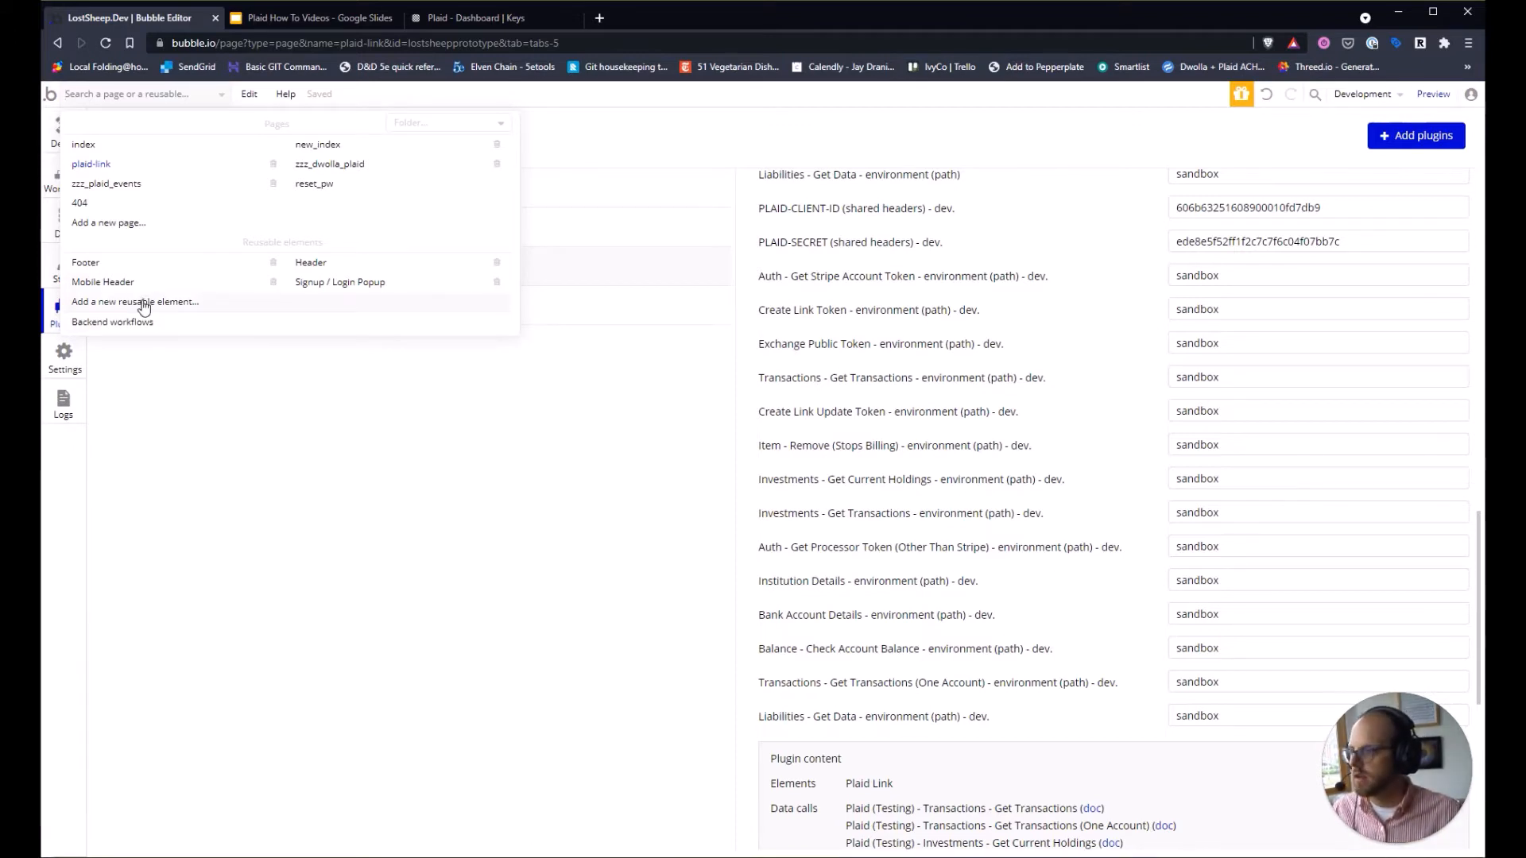
pyautogui.click(156, 303)
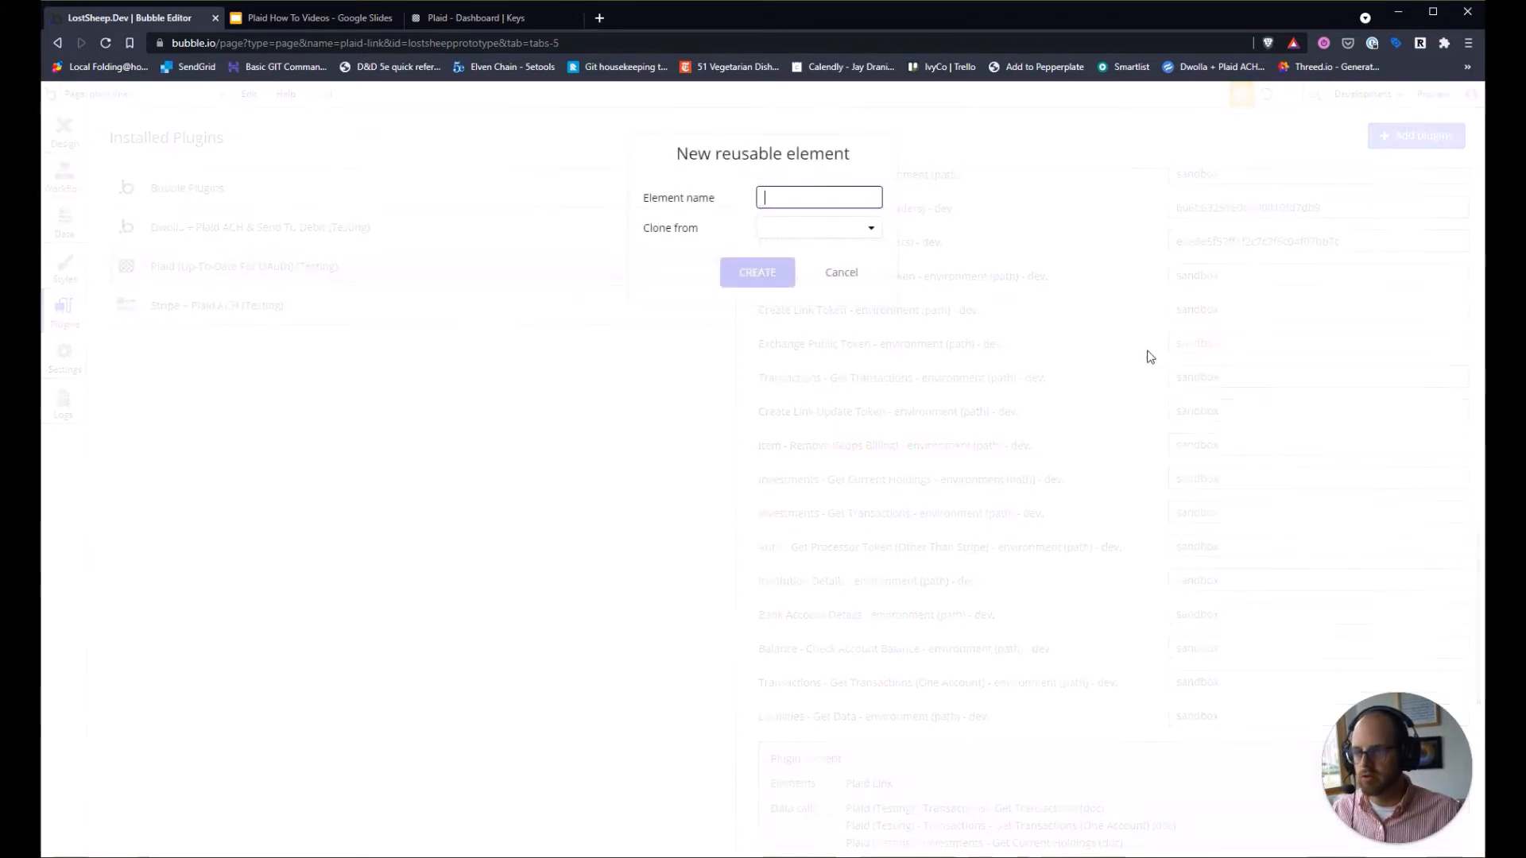
pyautogui.write('PlaidActions')
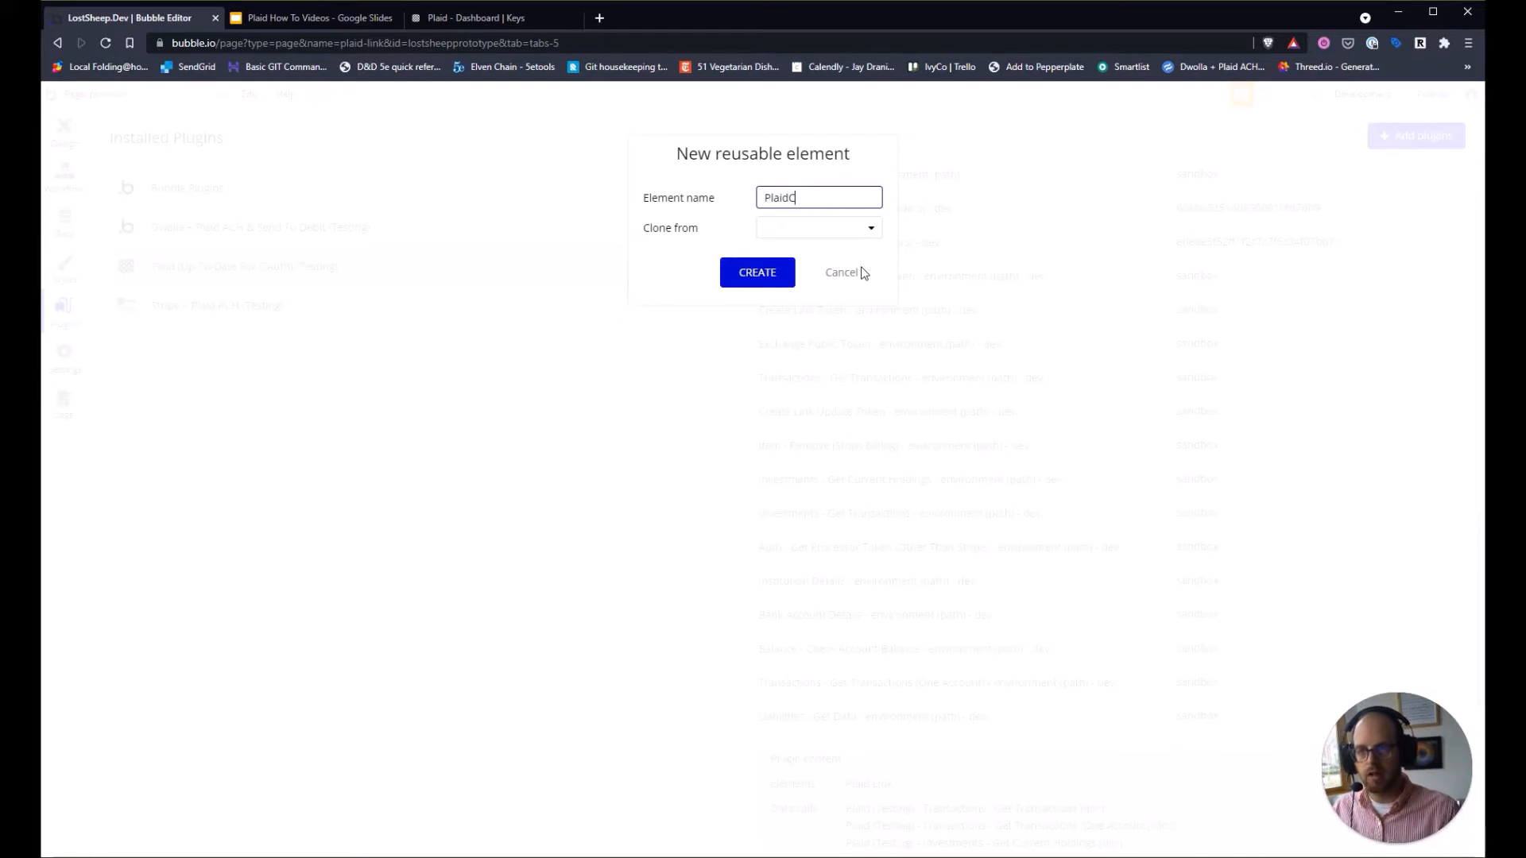
pyautogui.click(782, 267)
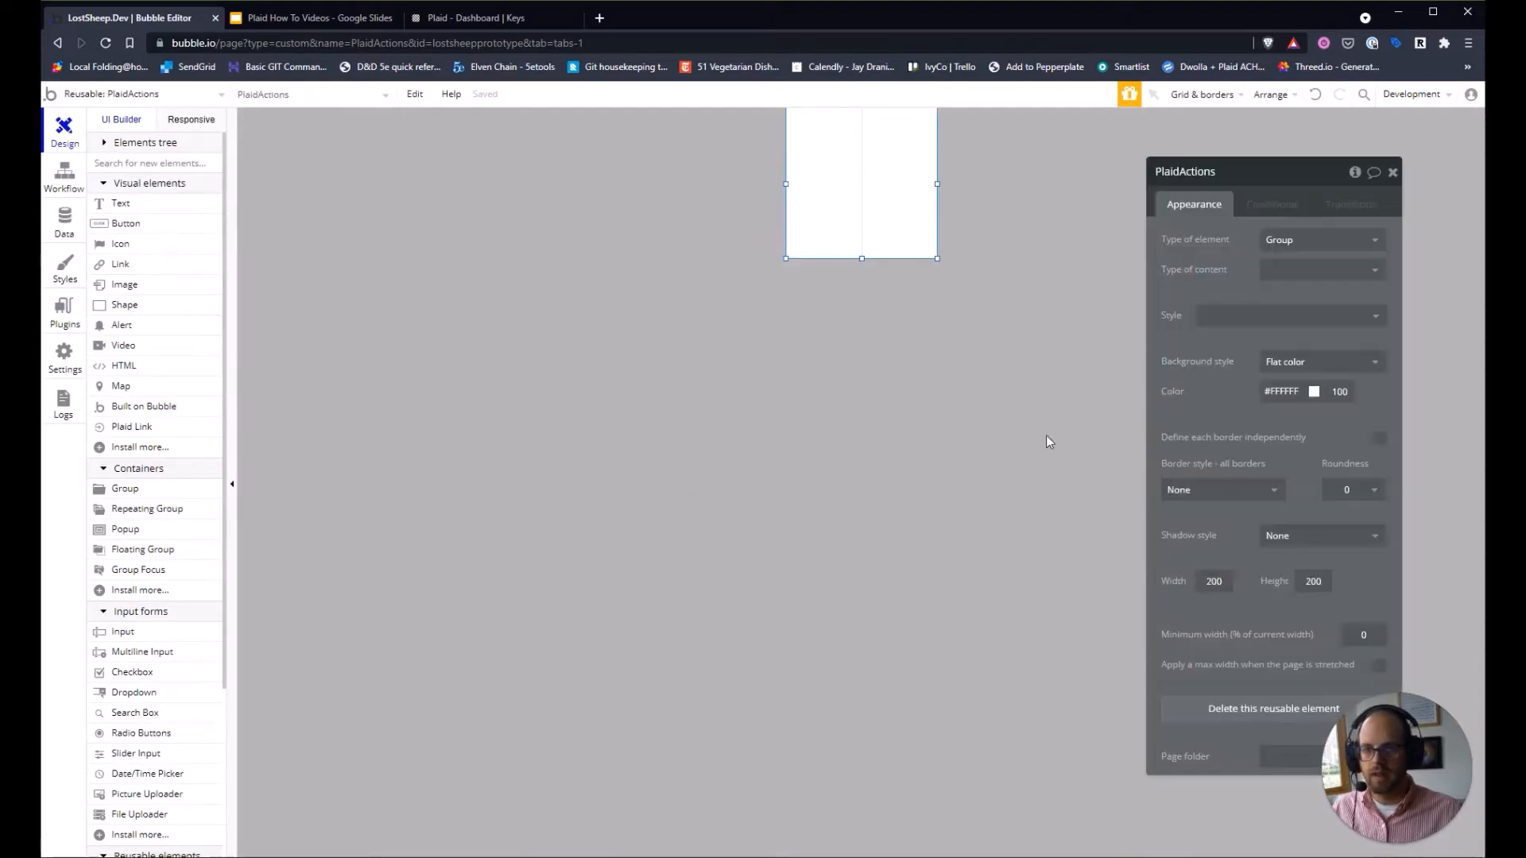
# Set the PlaidActions group background to None and drag a Plaid Link element into it.
pyautogui.click(1297, 375)
pyautogui.click(1295, 382)
pyautogui.click(780, 488)
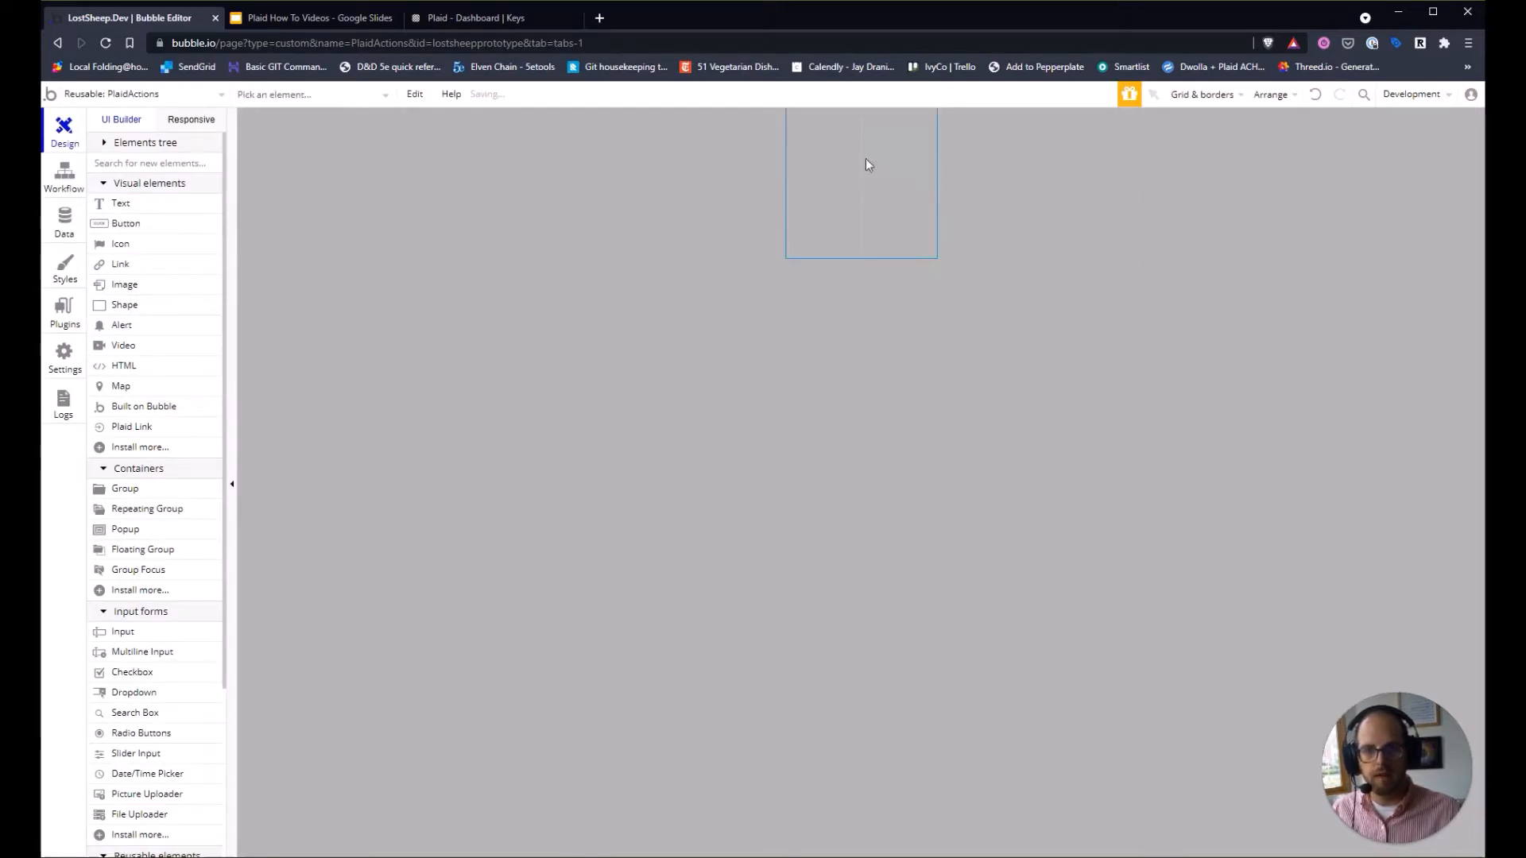
pyautogui.doubleClick(866, 163)
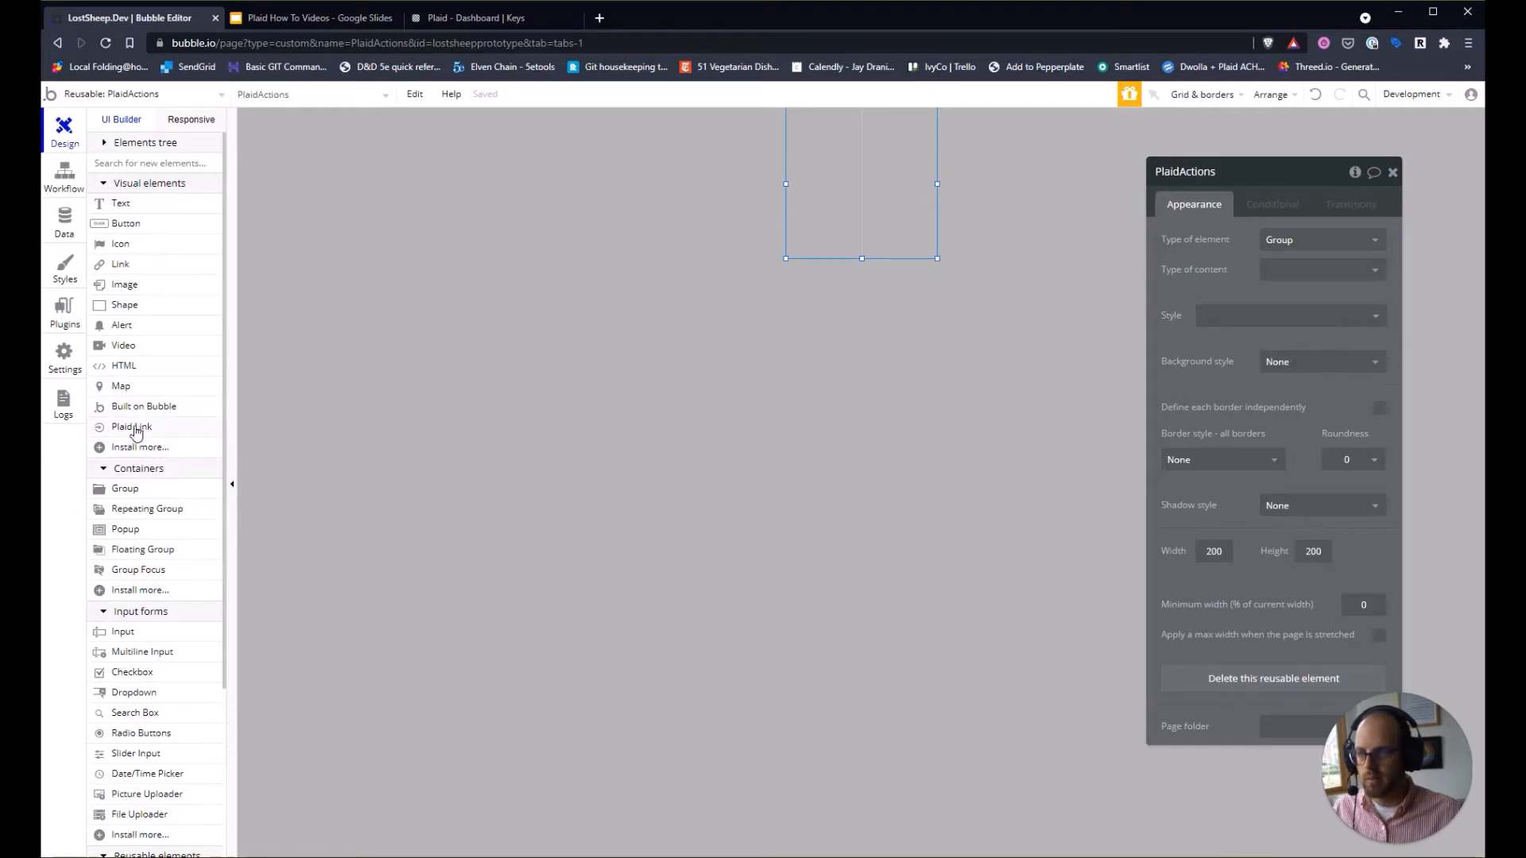
pyautogui.moveTo(136, 429); pyautogui.dragTo(840, 155)
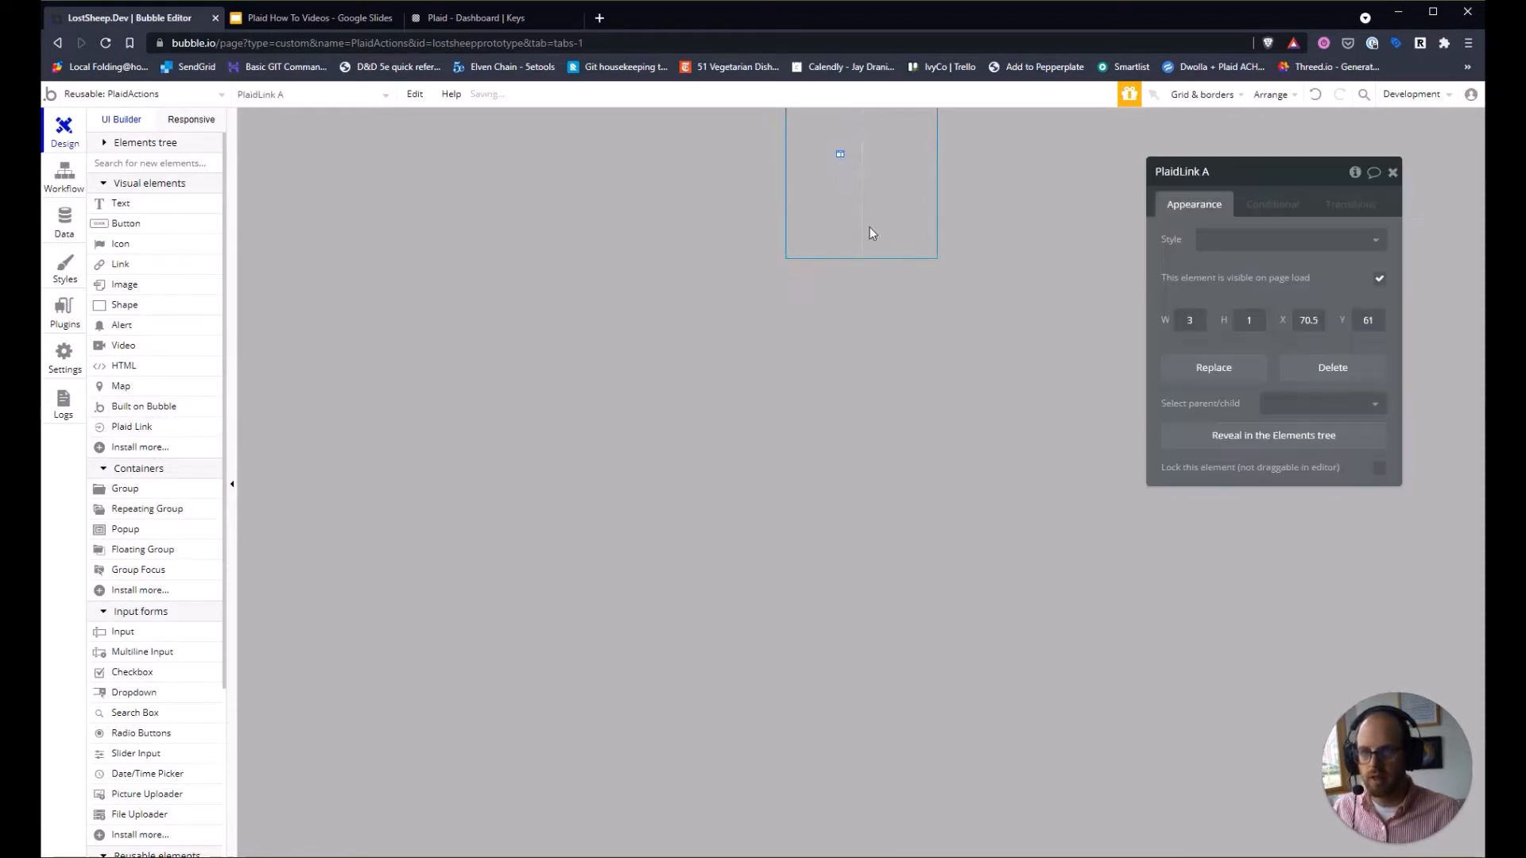
pyautogui.click(800, 413)
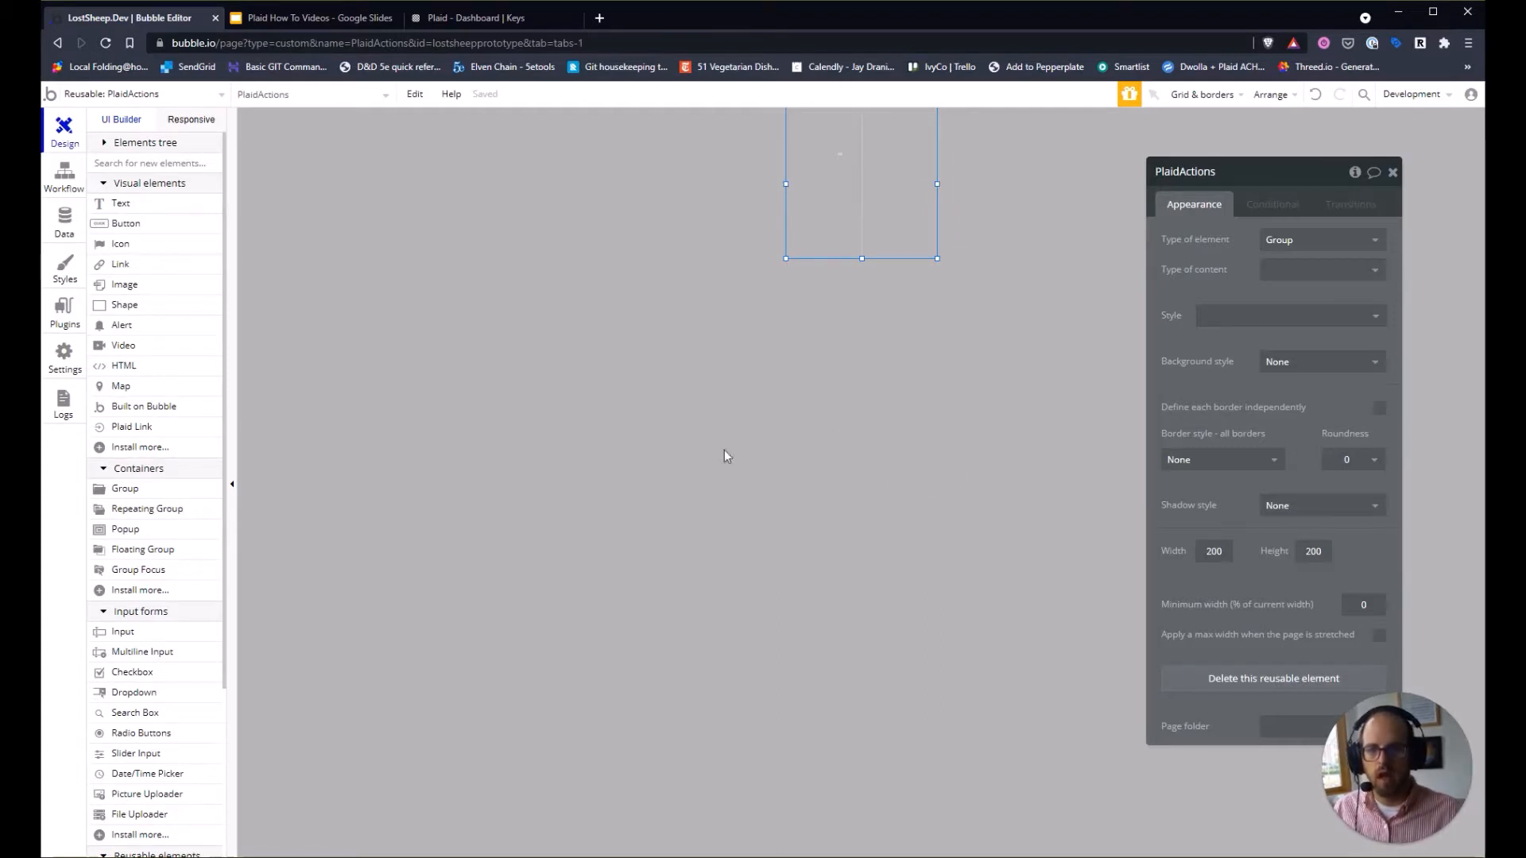
# Add a custom event named Create Link Token in the PlaidActions workflows.
pyautogui.click(64, 179)
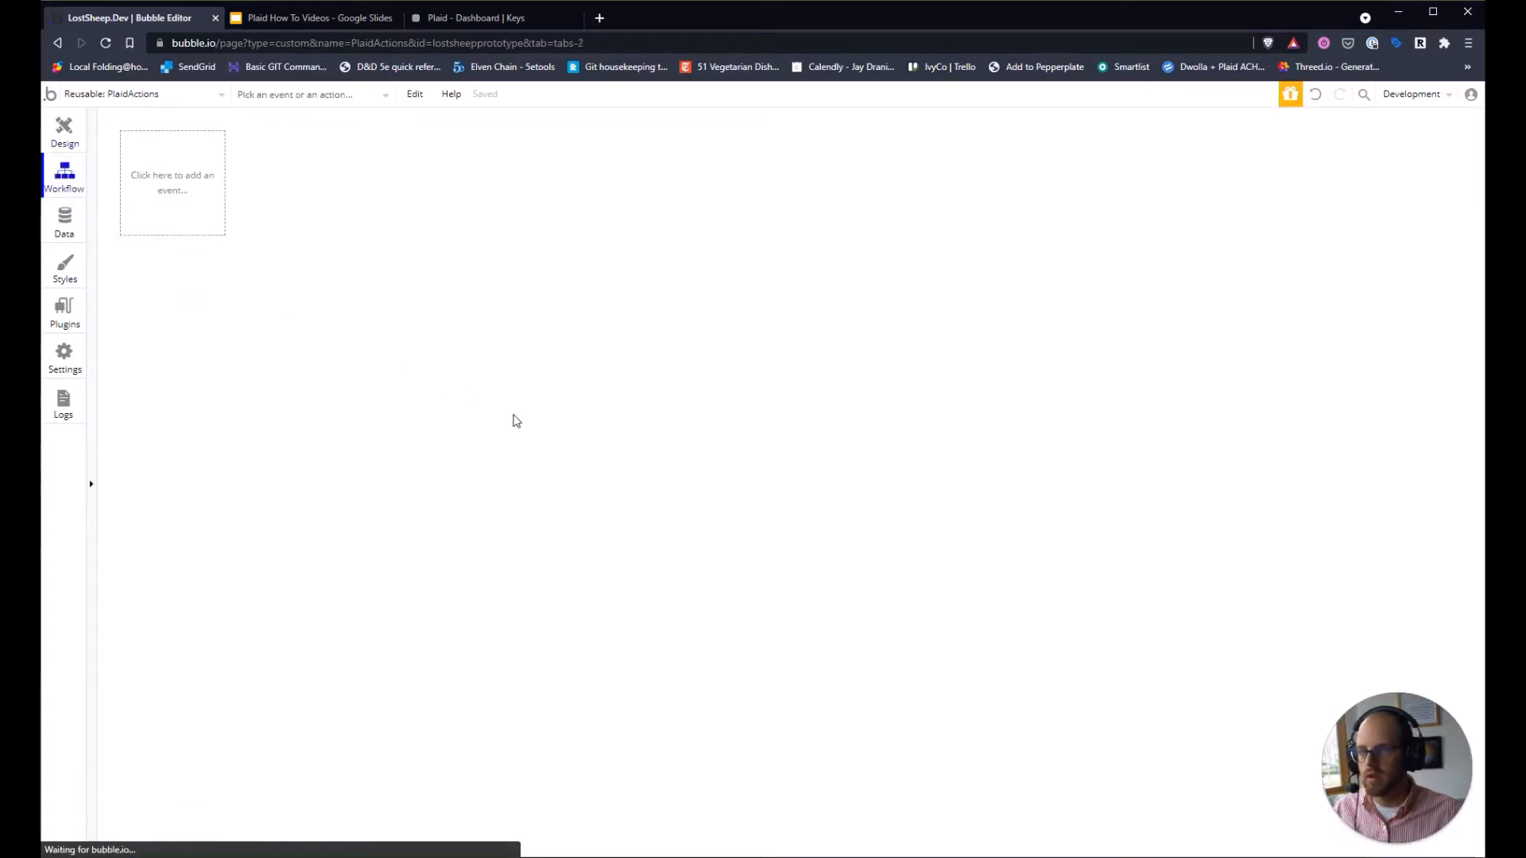
pyautogui.click(181, 190)
pyautogui.moveTo(205, 344)
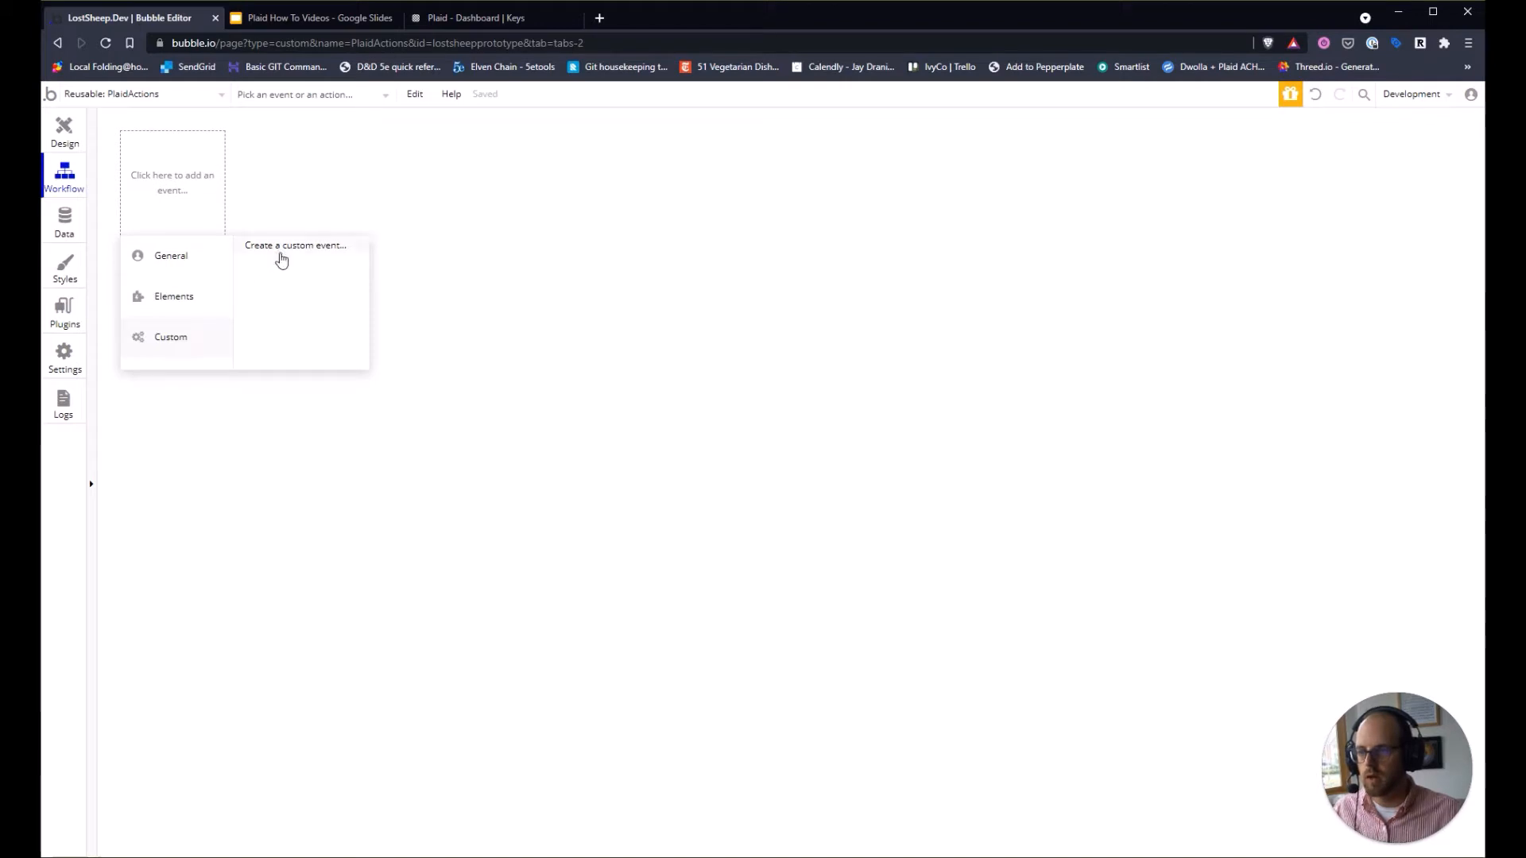
pyautogui.click(281, 252)
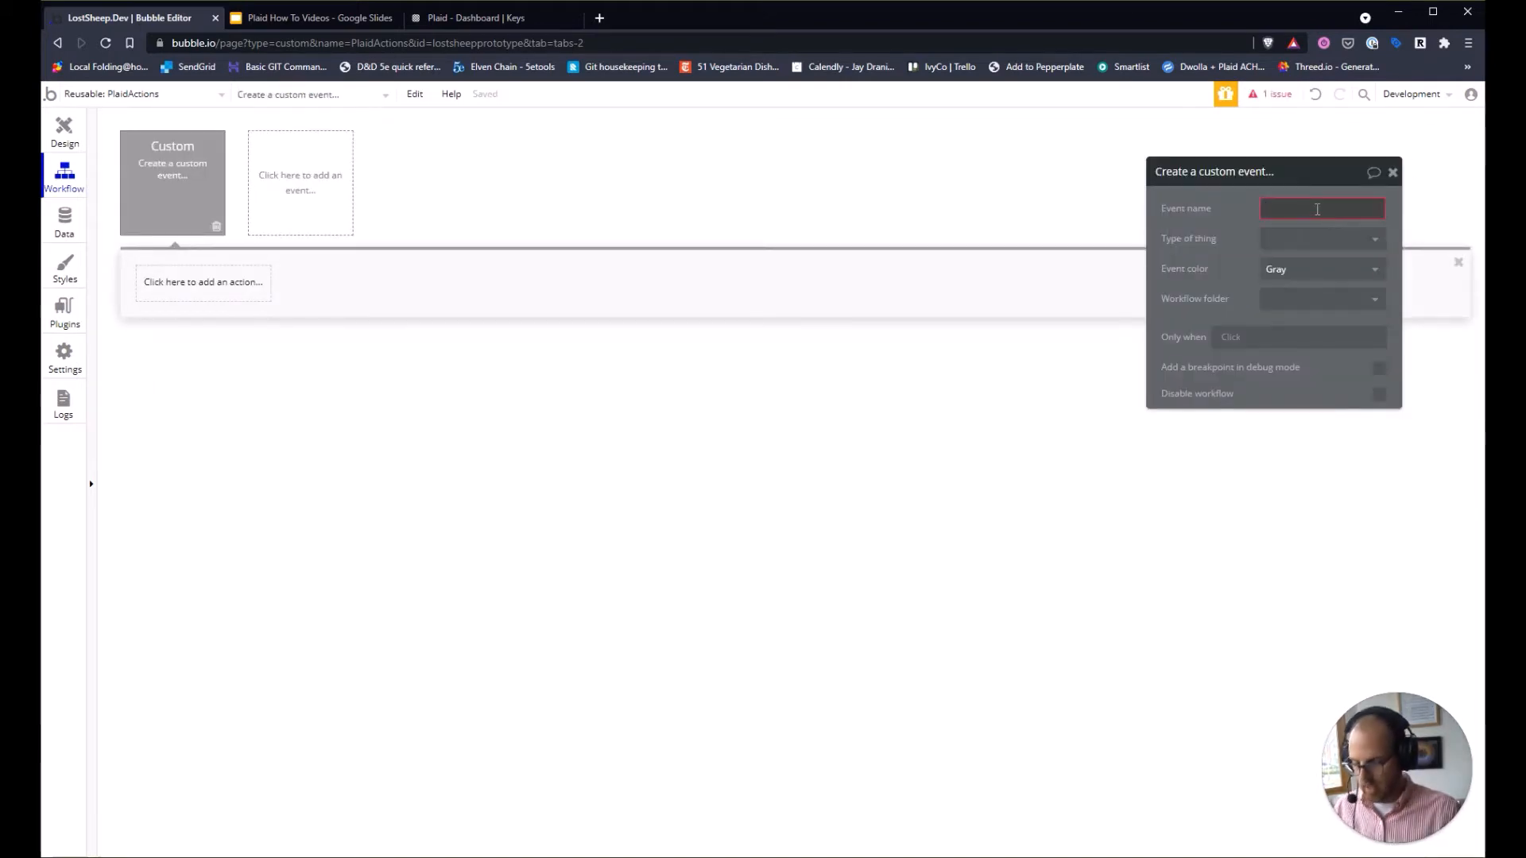
pyautogui.write('Create Link Token')
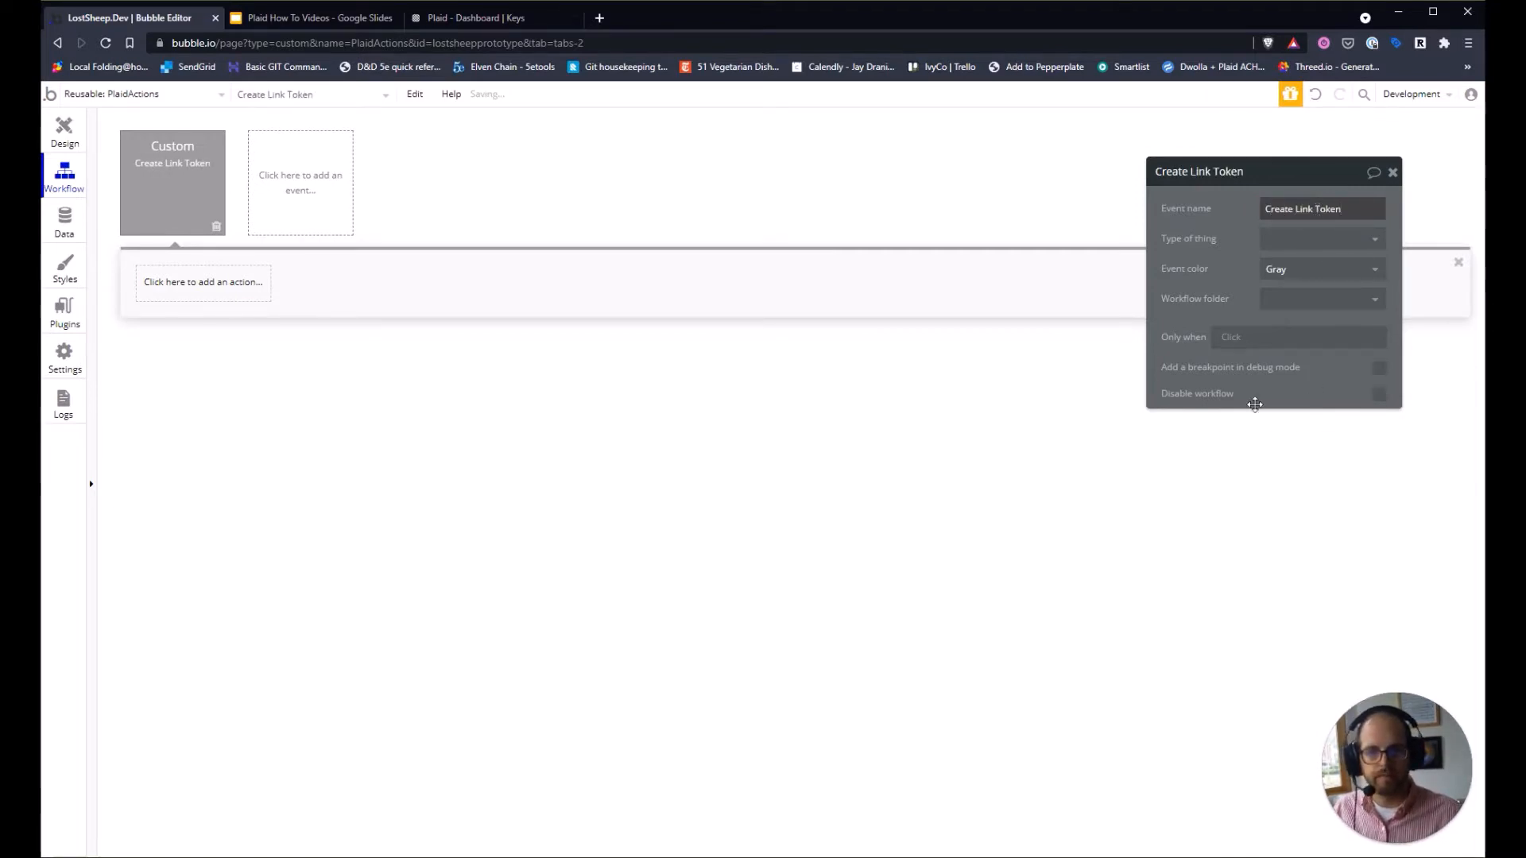
# Browse the Plugins actions list for the Plaid (testing) actions.
pyautogui.click(196, 298)
pyautogui.moveTo(188, 504)
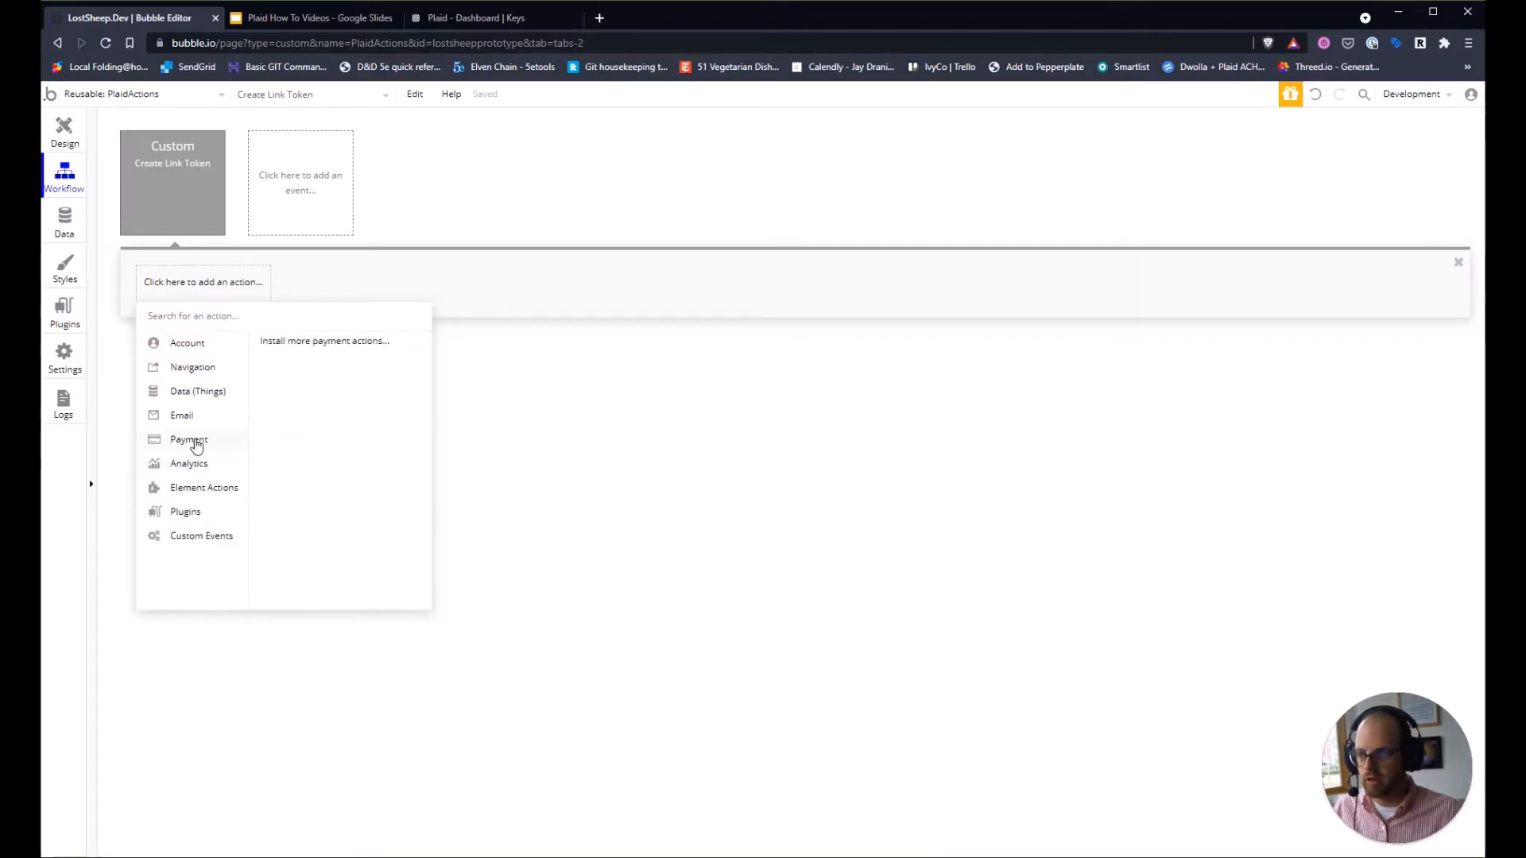
pyautogui.scroll(-10, 350, 509)
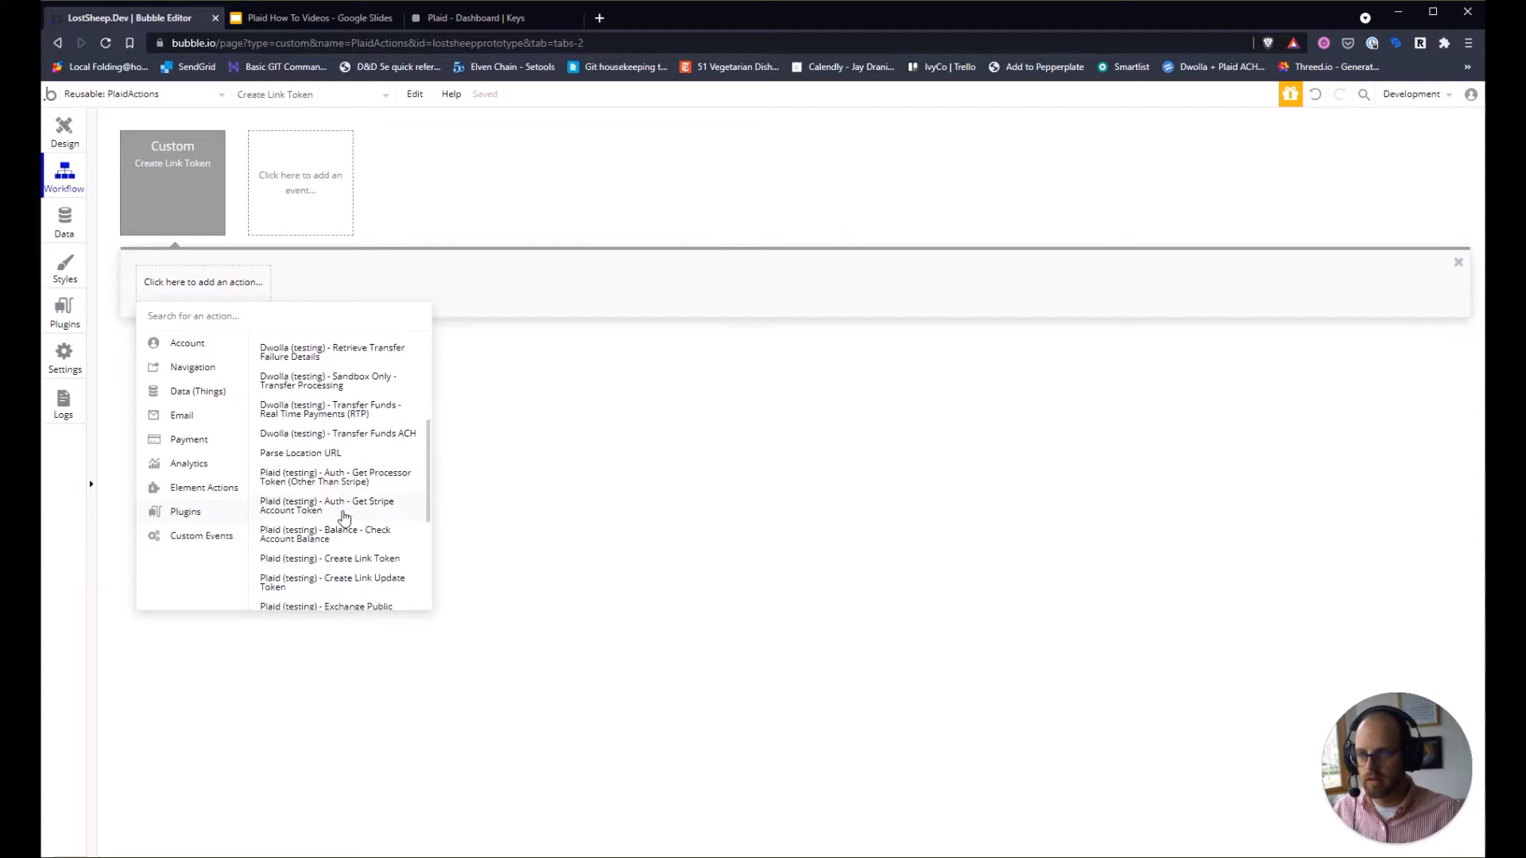
pyautogui.scroll(-3, 374, 471)
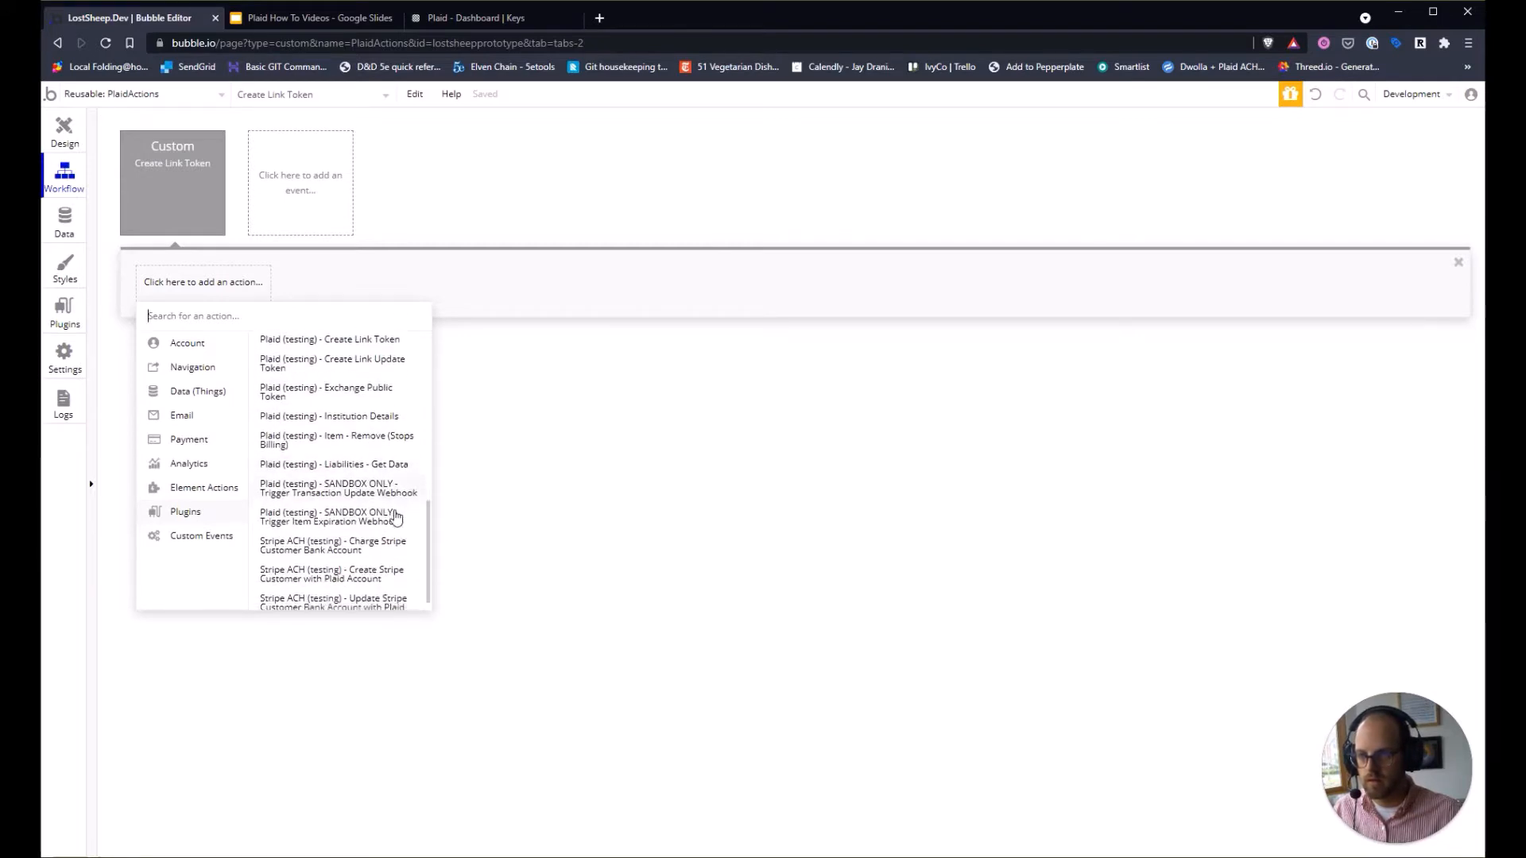
pyautogui.scroll(2, 346, 501)
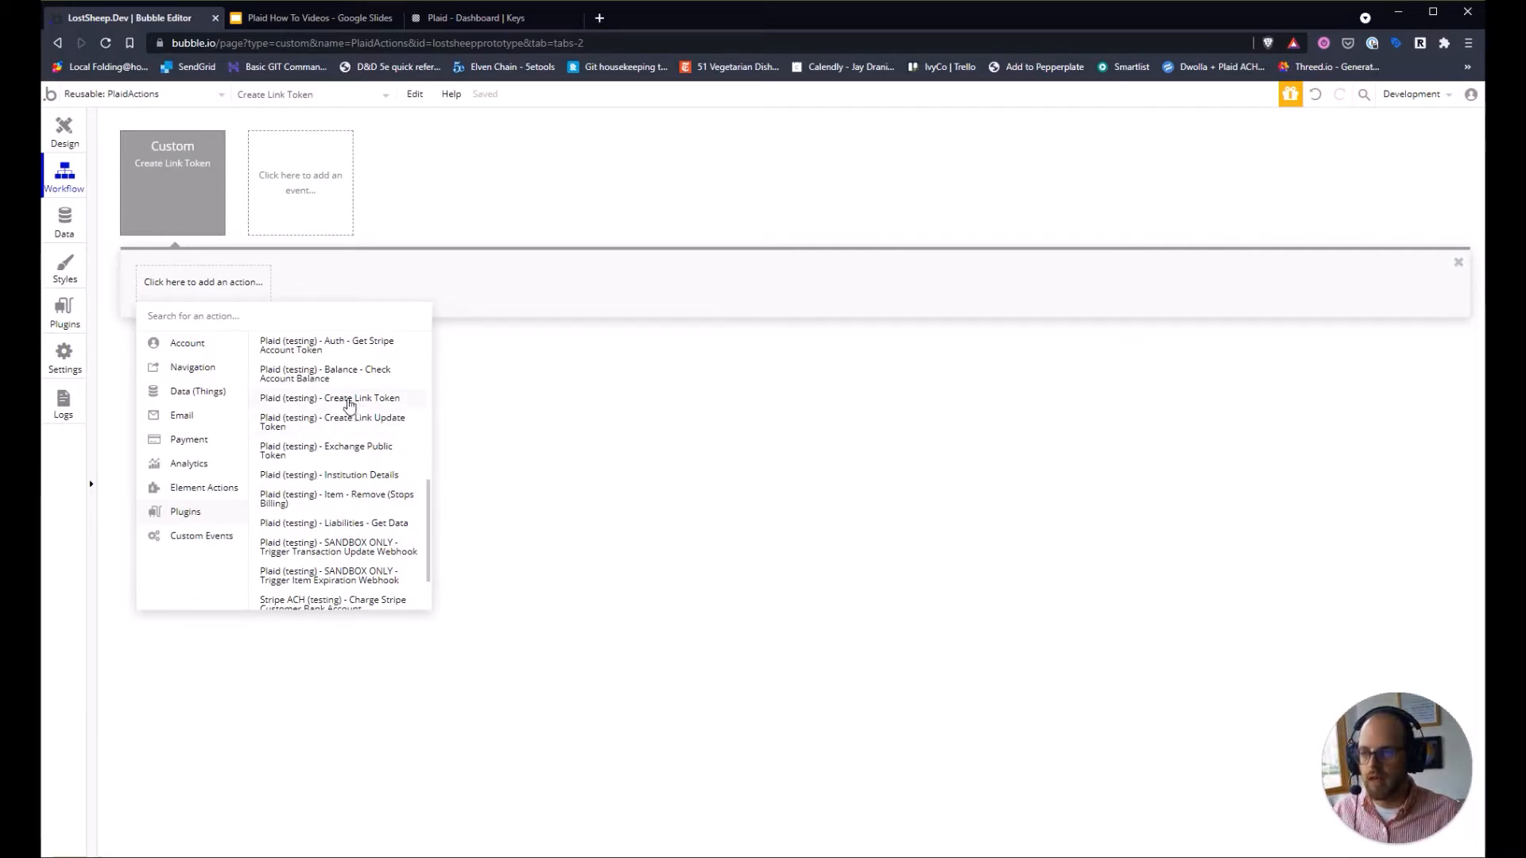
# Add a Plaid (testing) - Create Link Token step with userId set to Current User's unique id.
pyautogui.click(356, 401)
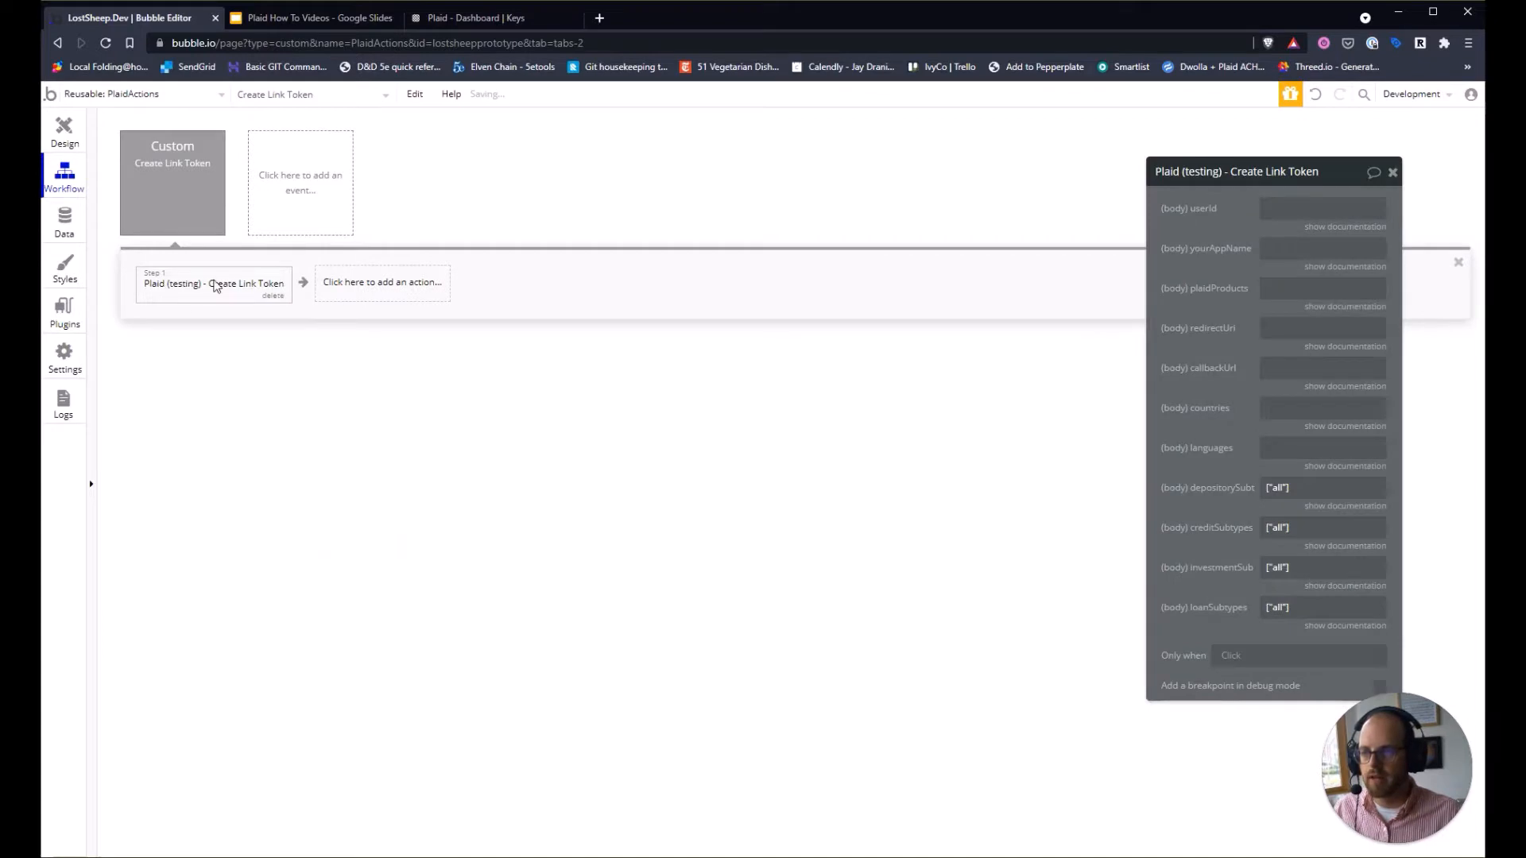
pyautogui.click(1337, 208)
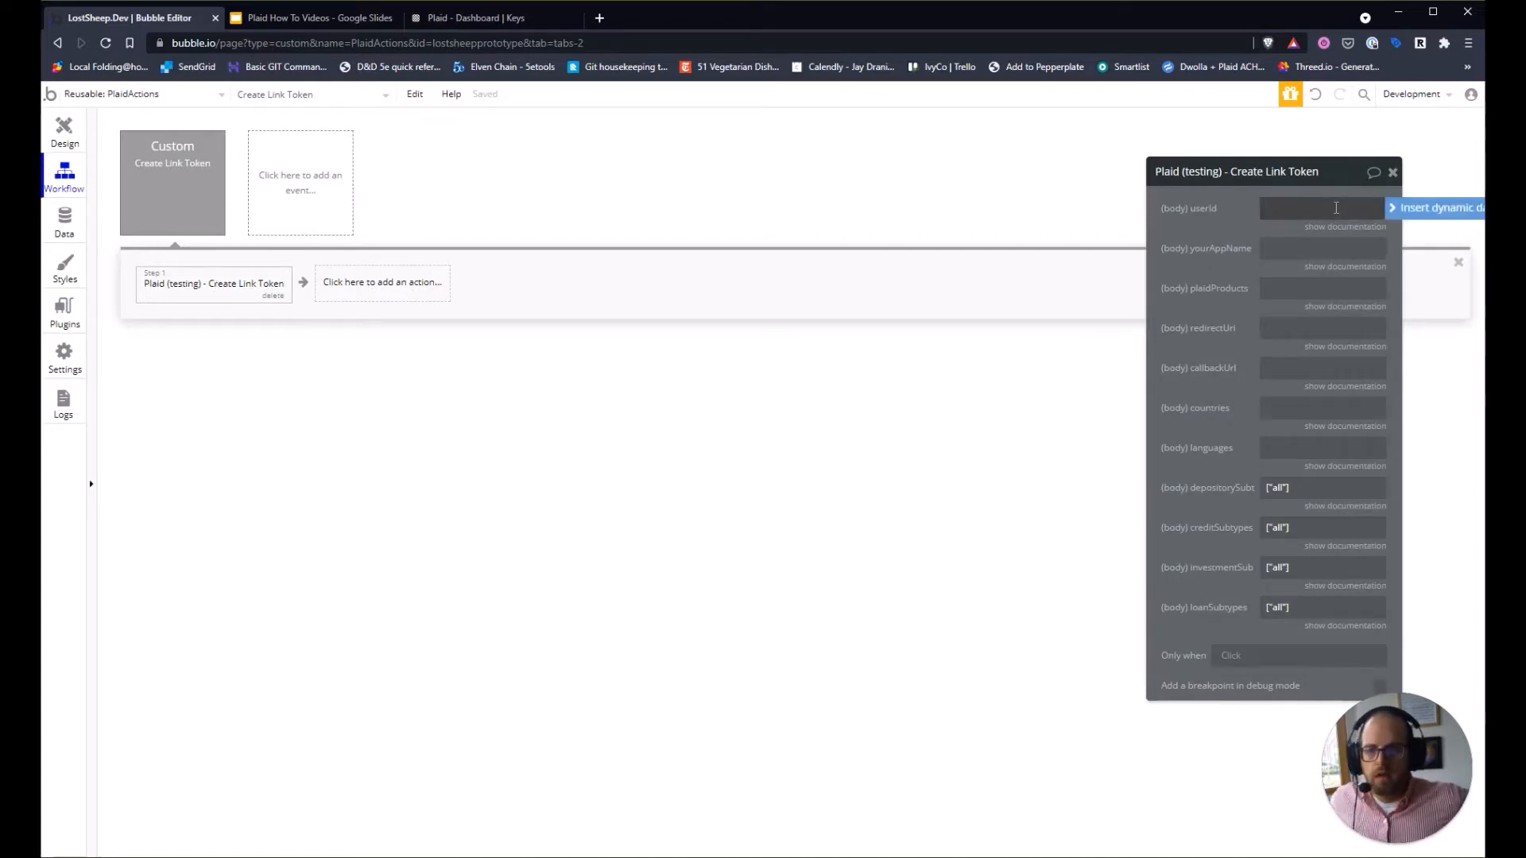
pyautogui.moveTo(1330, 173); pyautogui.dragTo(696, 153)
pyautogui.click(651, 186)
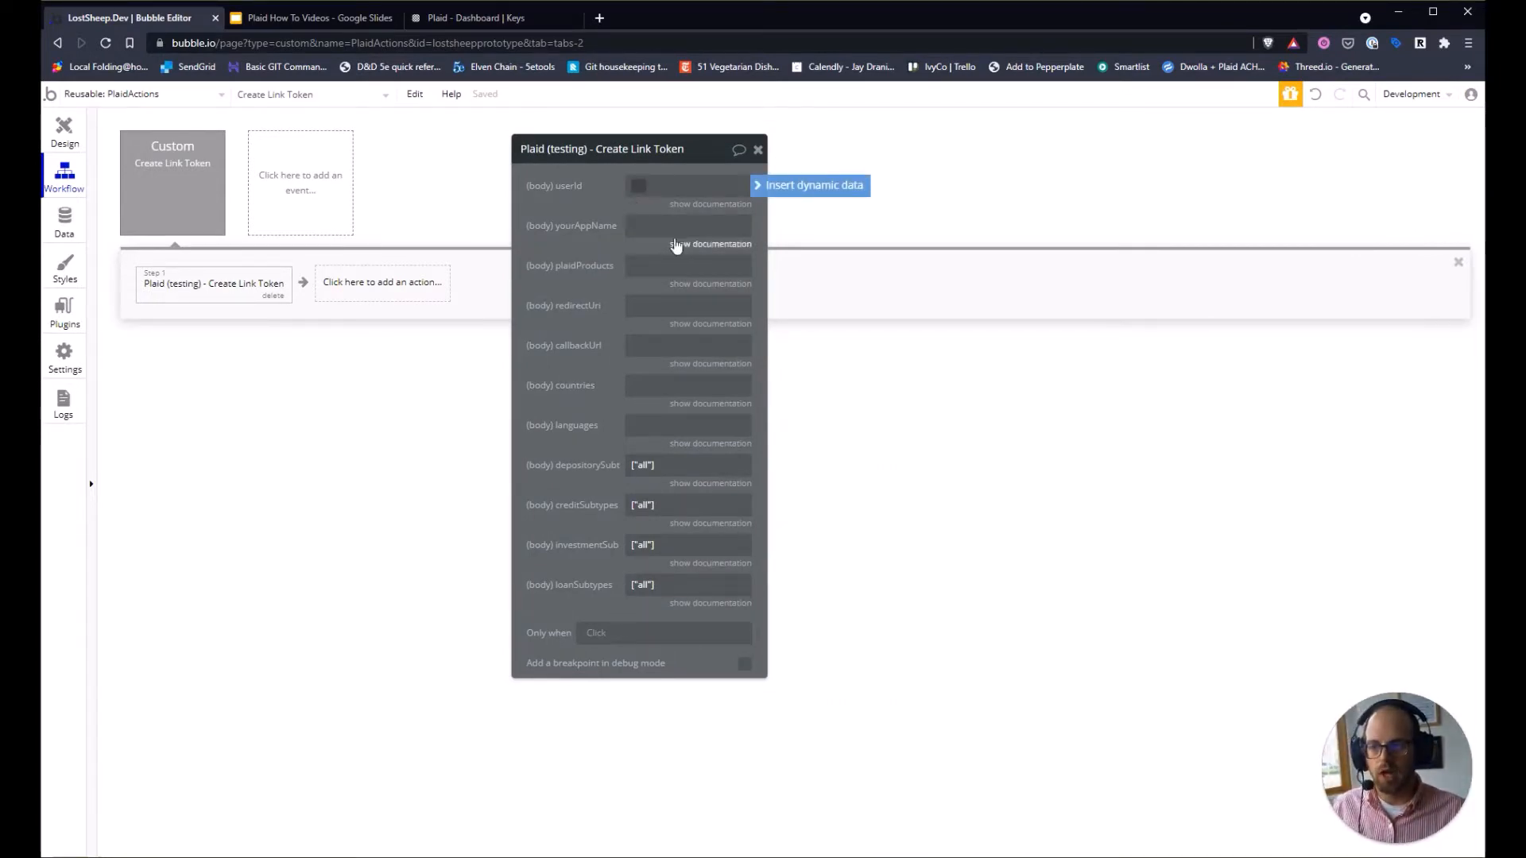
pyautogui.click(654, 191)
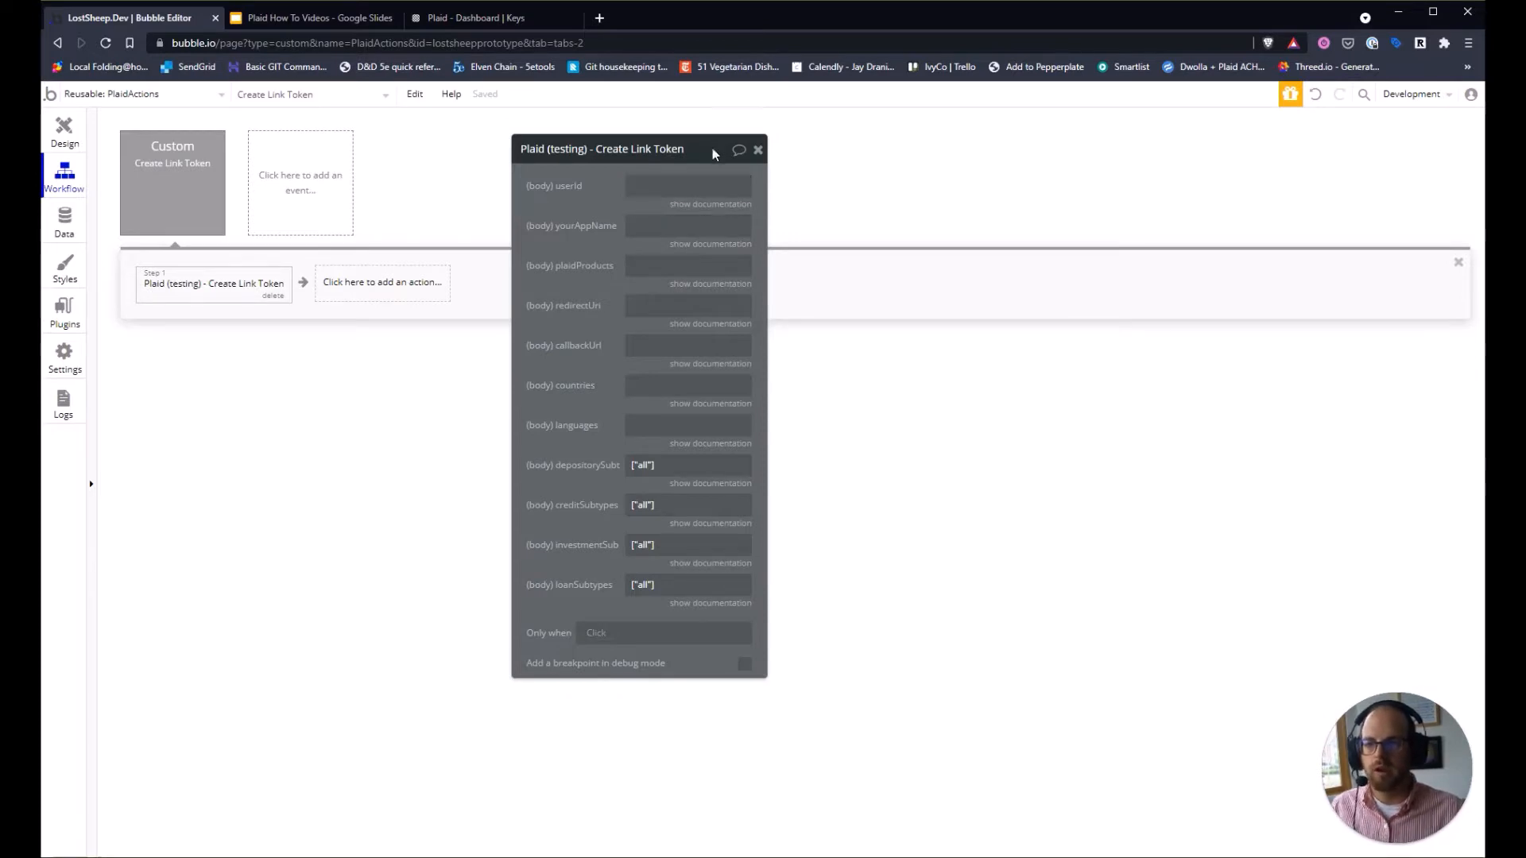
pyautogui.click(708, 204)
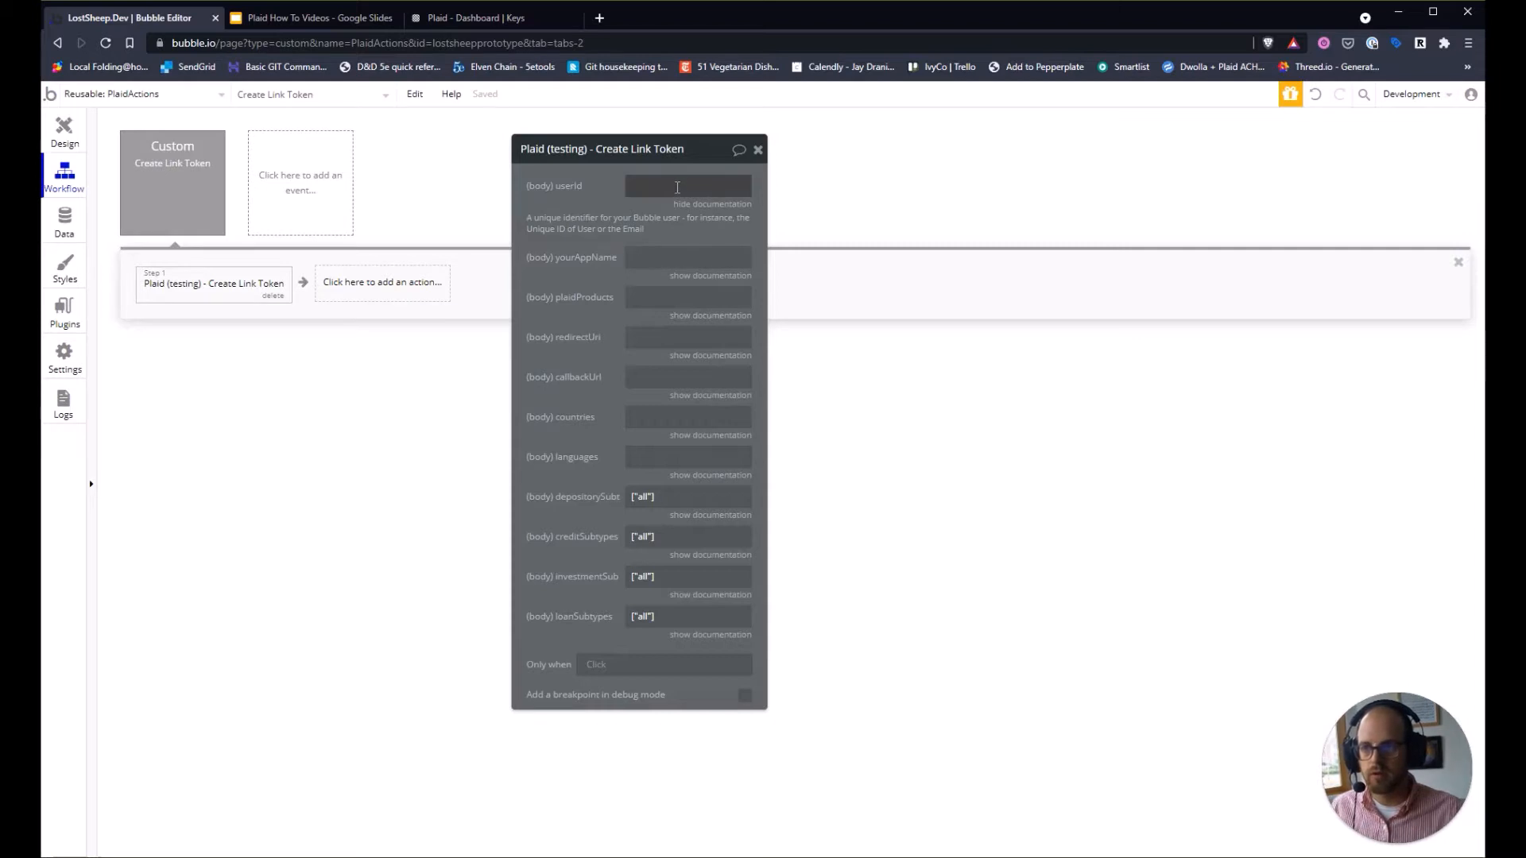
pyautogui.click(678, 188)
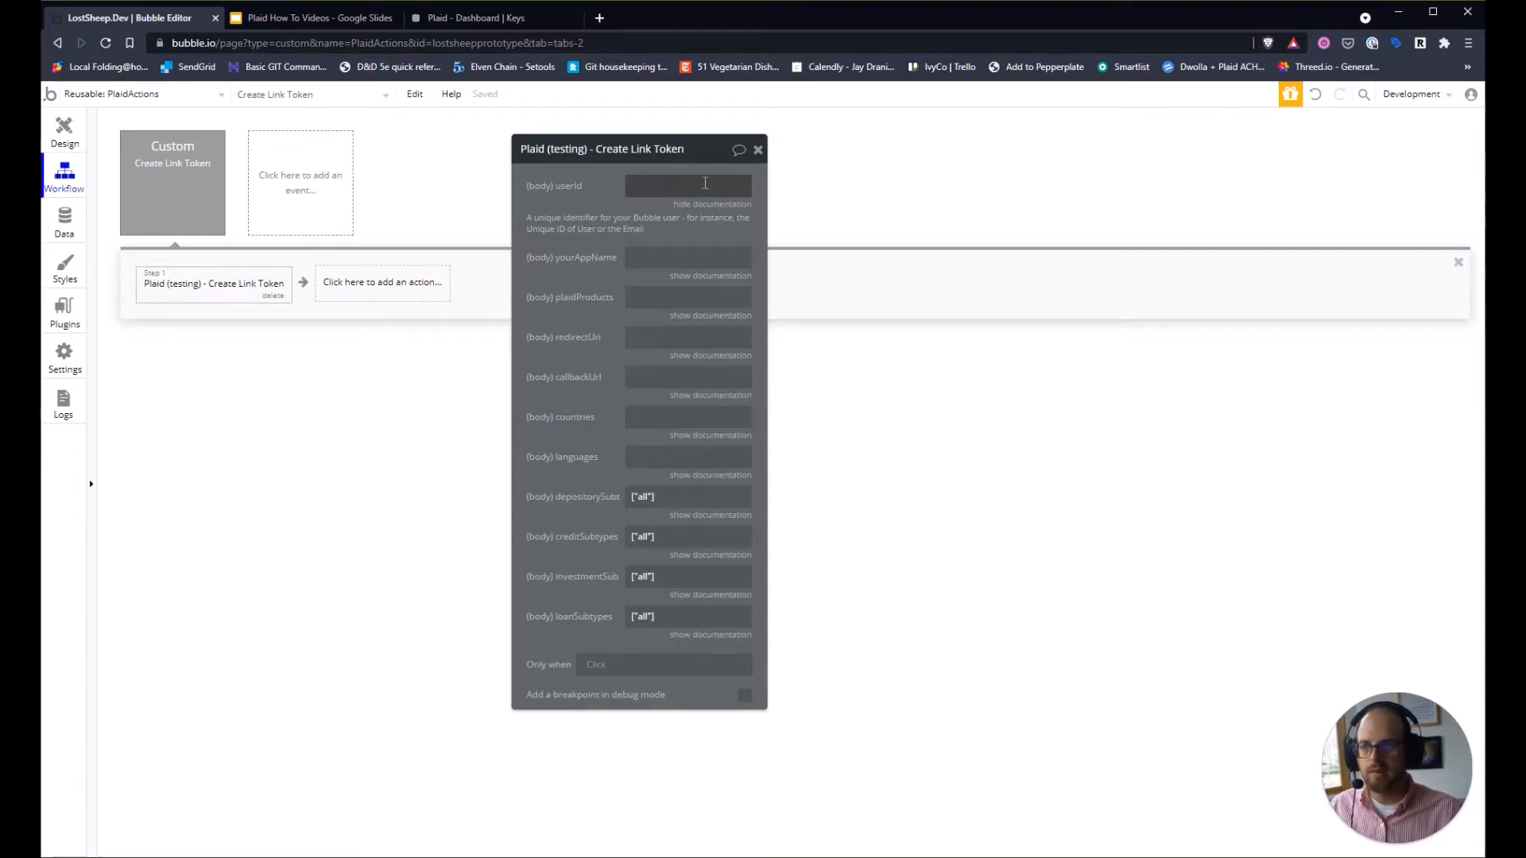
pyautogui.click(804, 191)
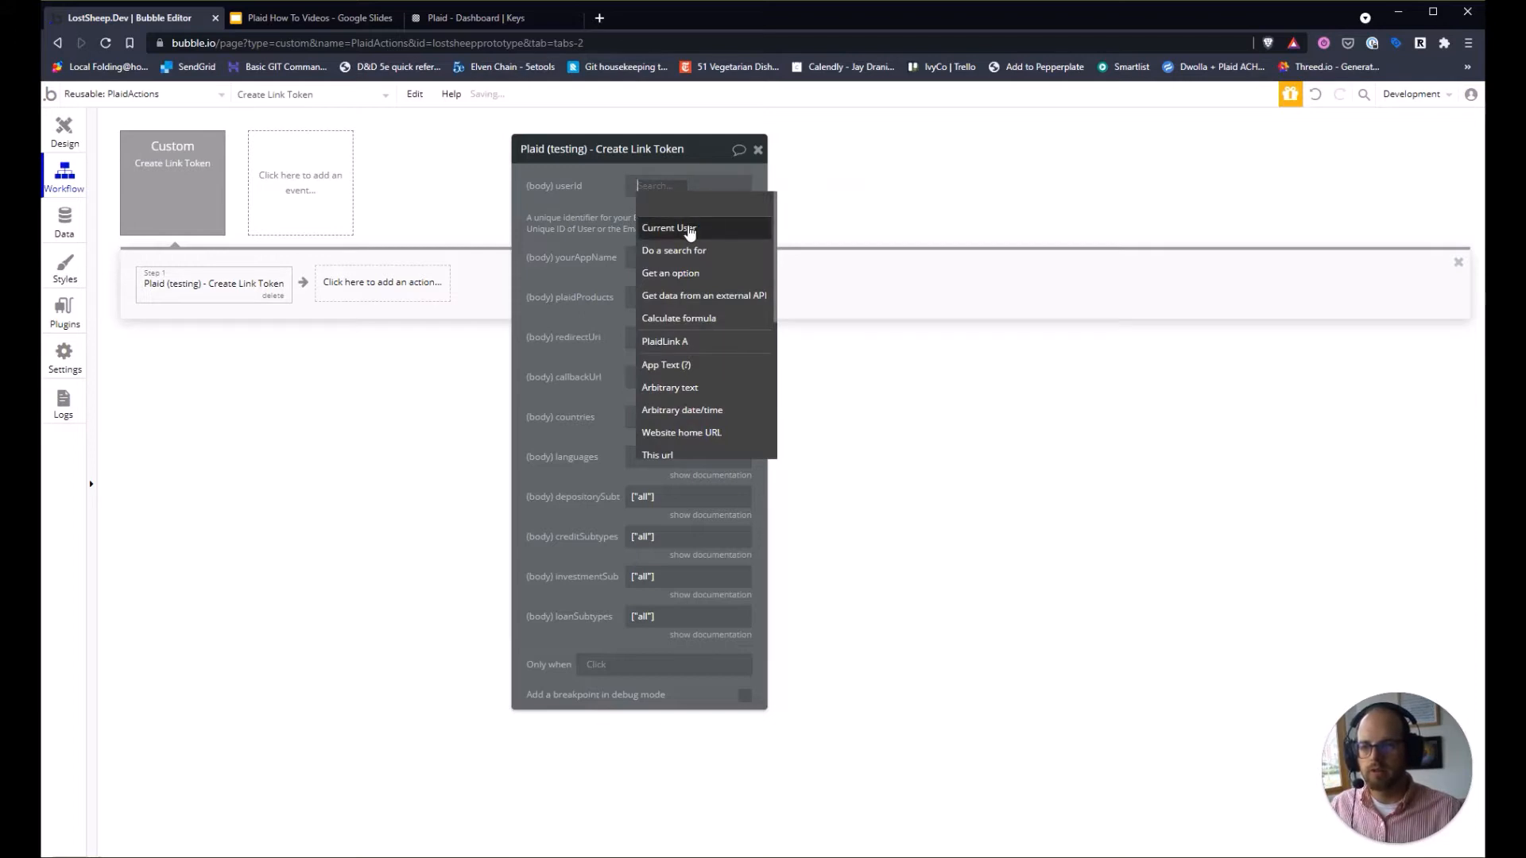
pyautogui.click(690, 231)
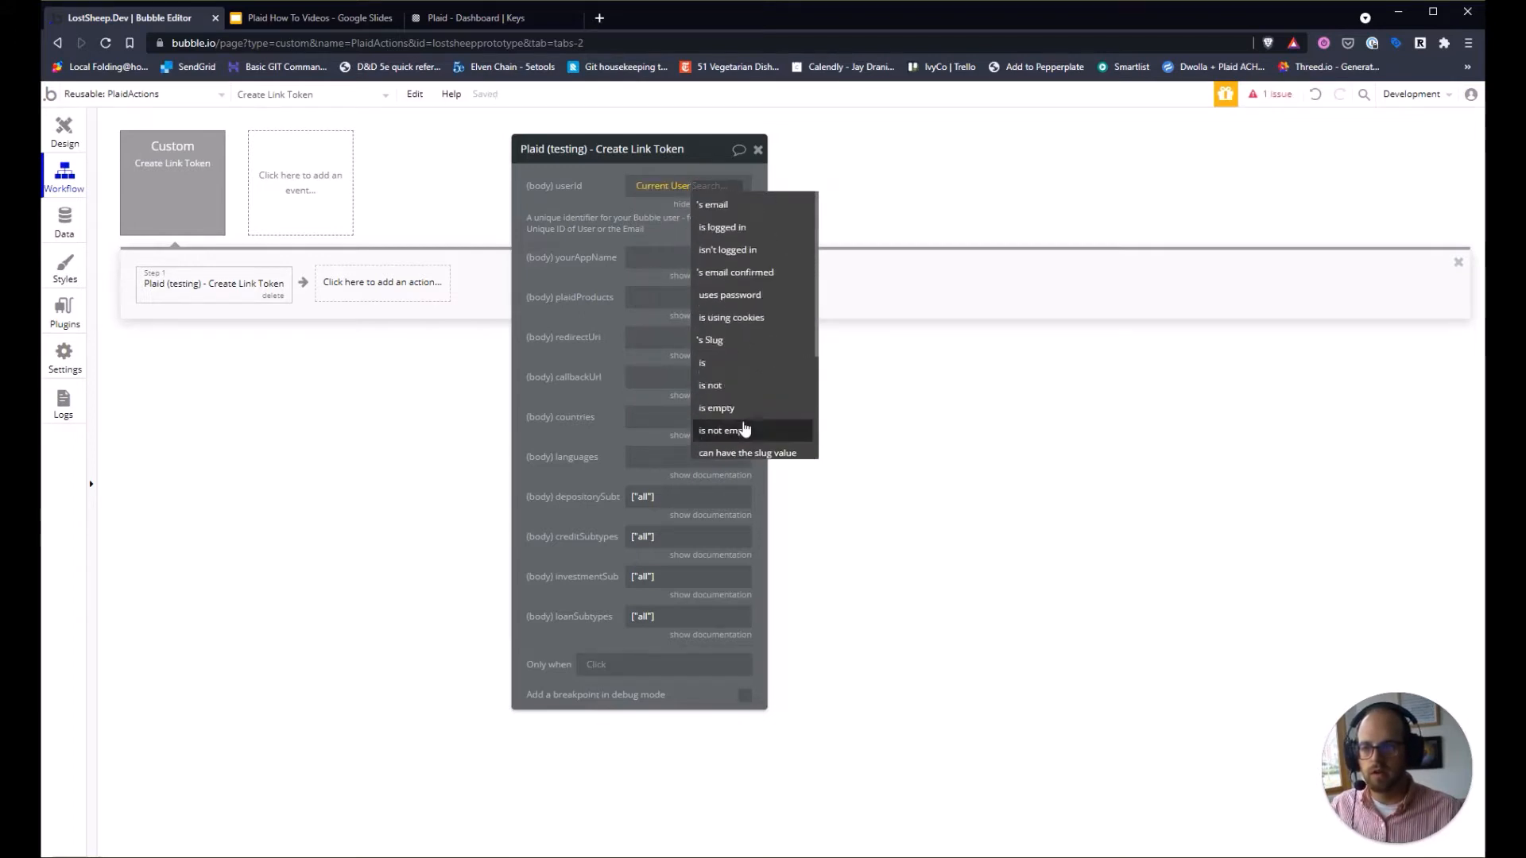
pyautogui.scroll(-3, 743, 430)
pyautogui.click(731, 376)
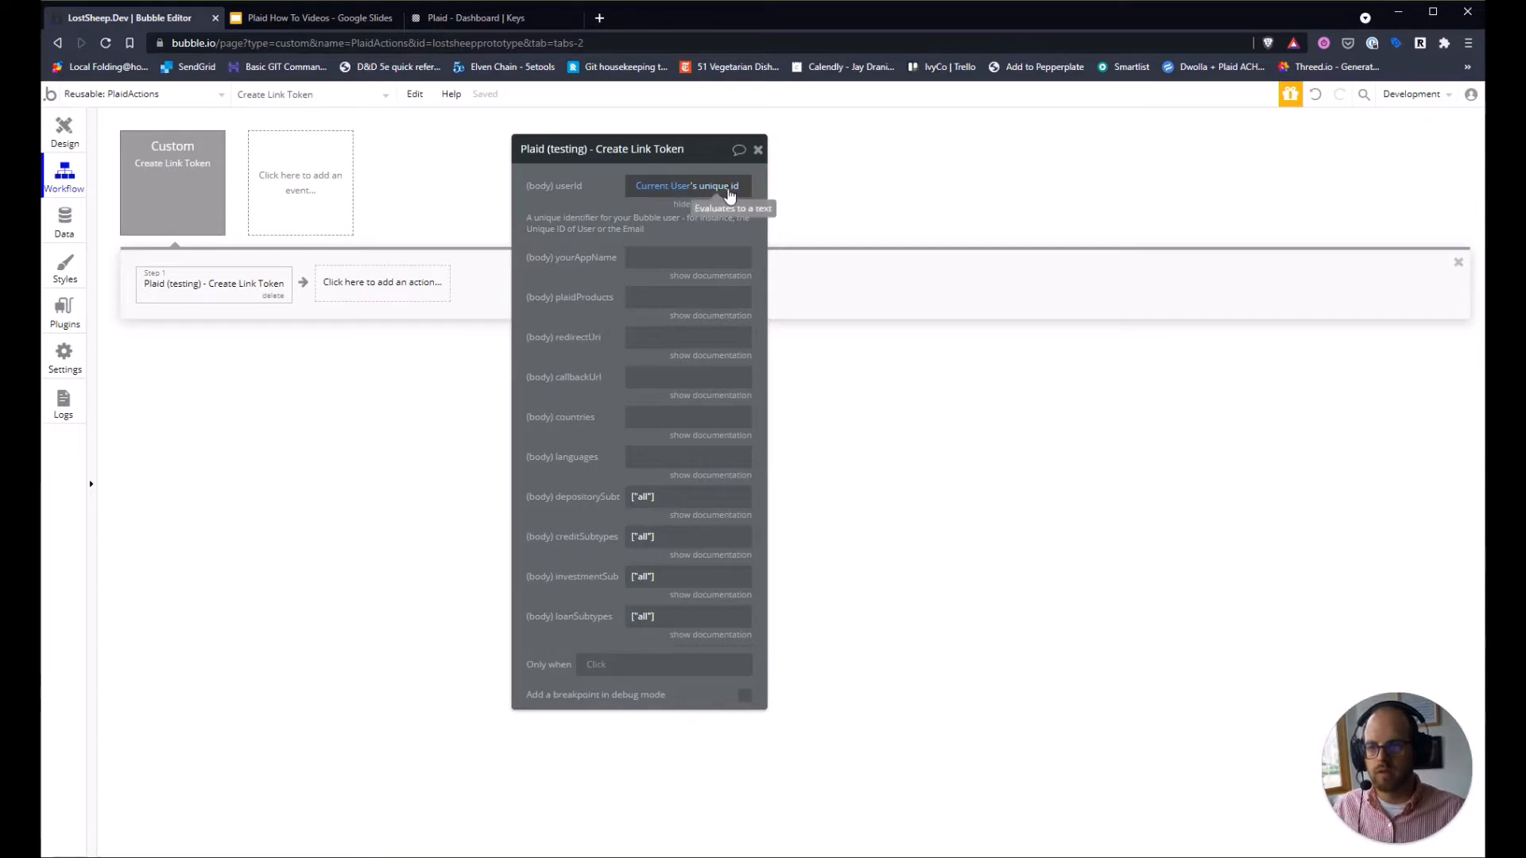
# Enter 'Lost Sheep Advisory' as the yourAppName value.
pyautogui.click(657, 260)
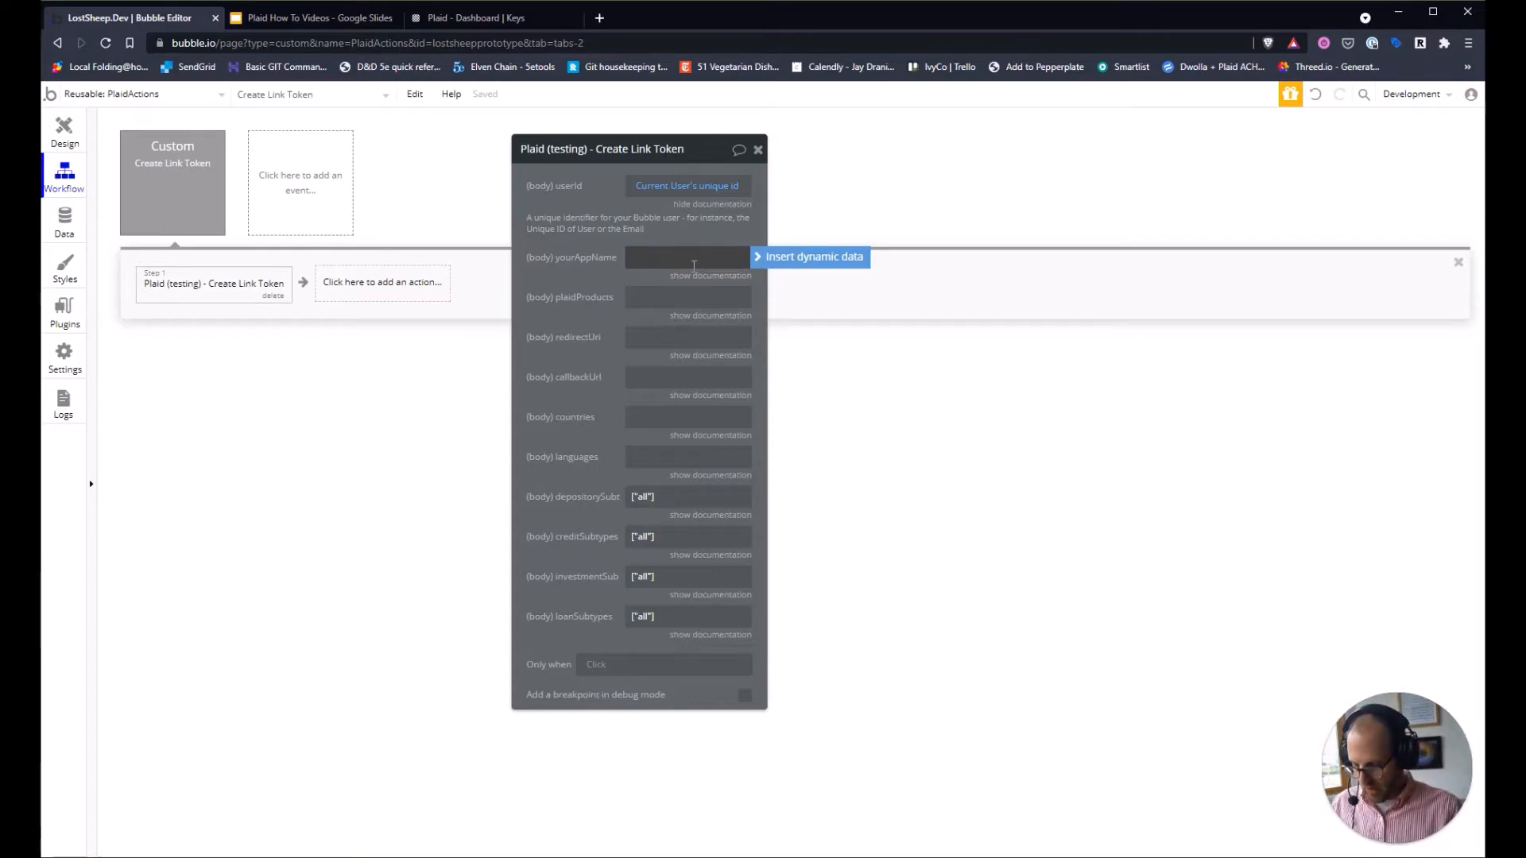
pyautogui.write('Lost Sheep Adv')
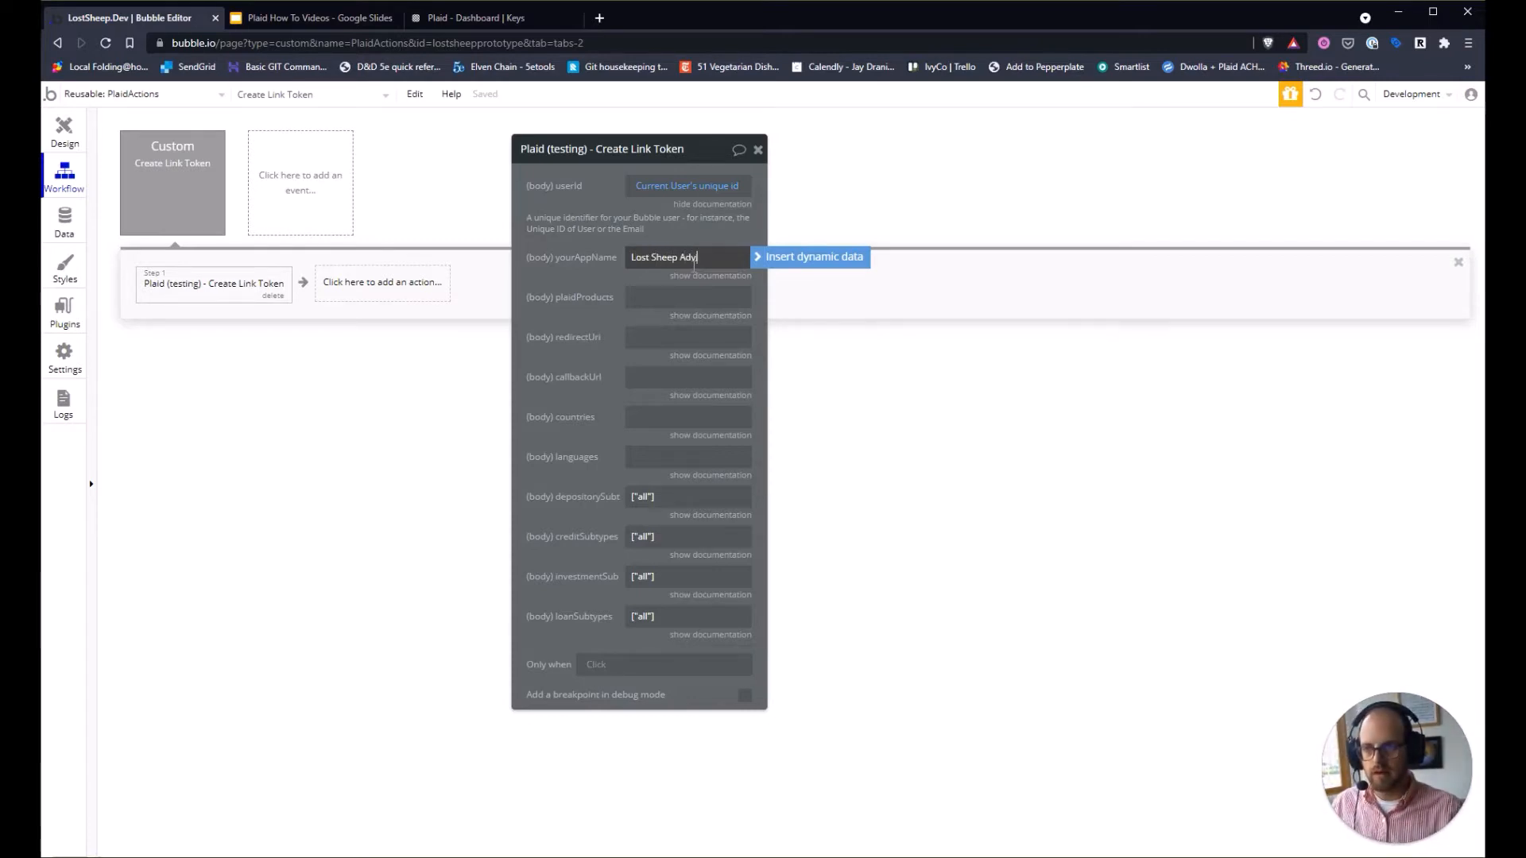
pyautogui.write('isory')
pyautogui.click(578, 287)
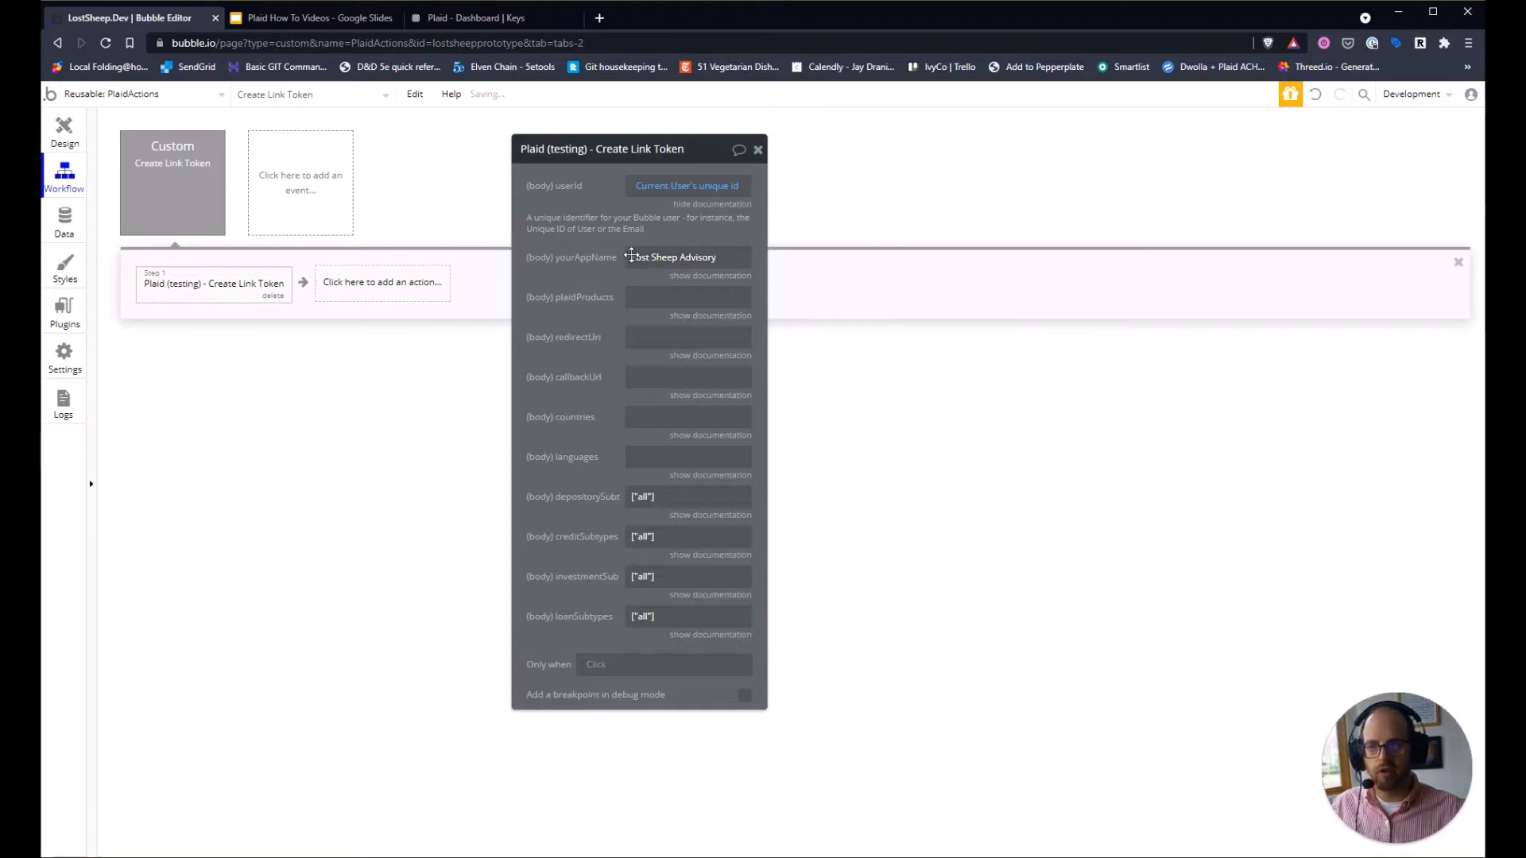
pyautogui.click(729, 204)
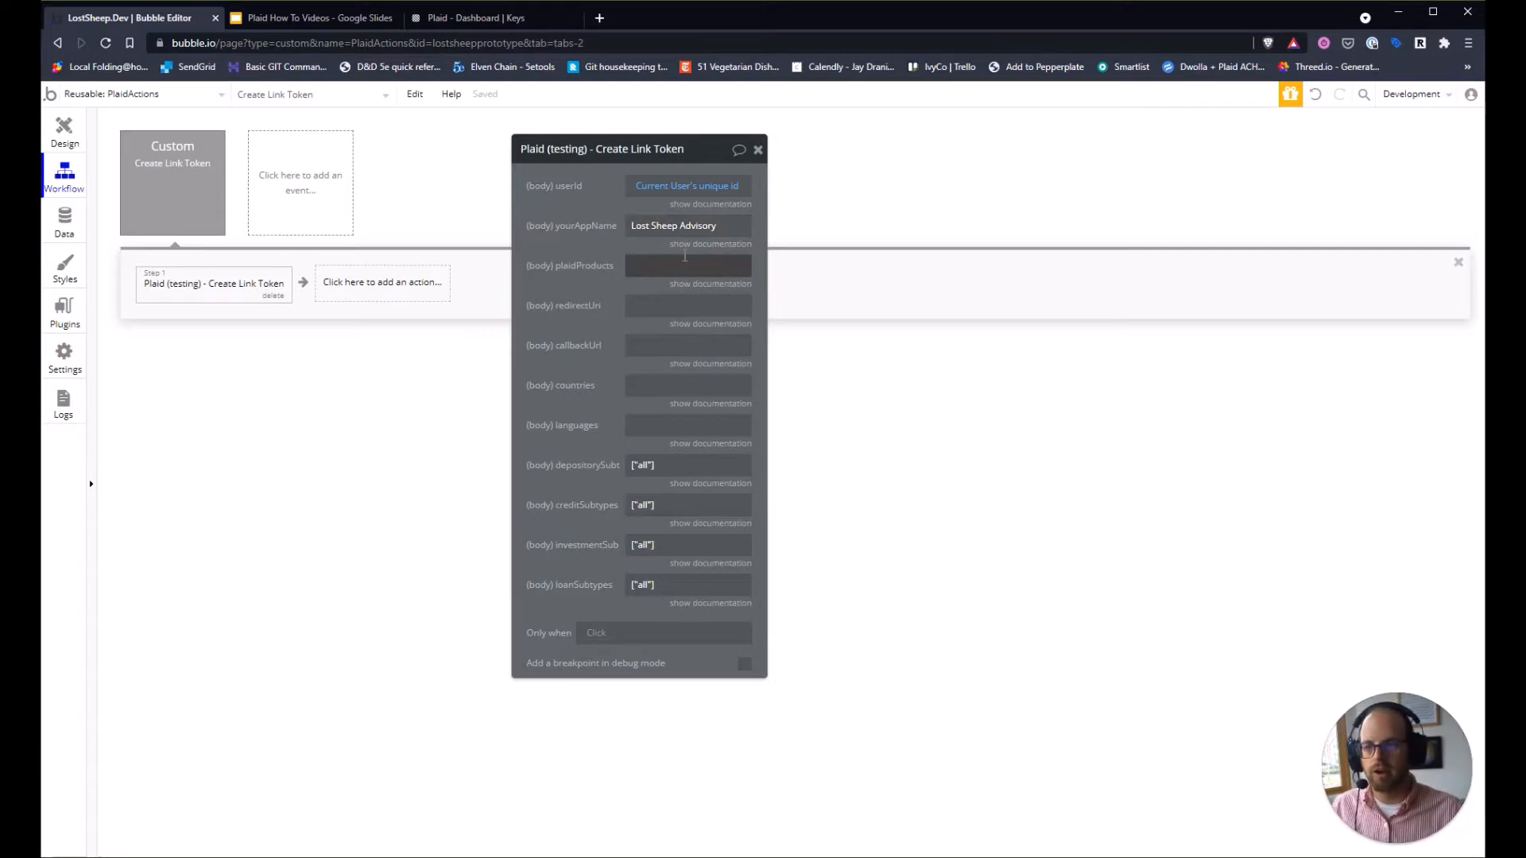
# Set plaidProducts to ["transactions"] after checking its documentation.
pyautogui.click(672, 264)
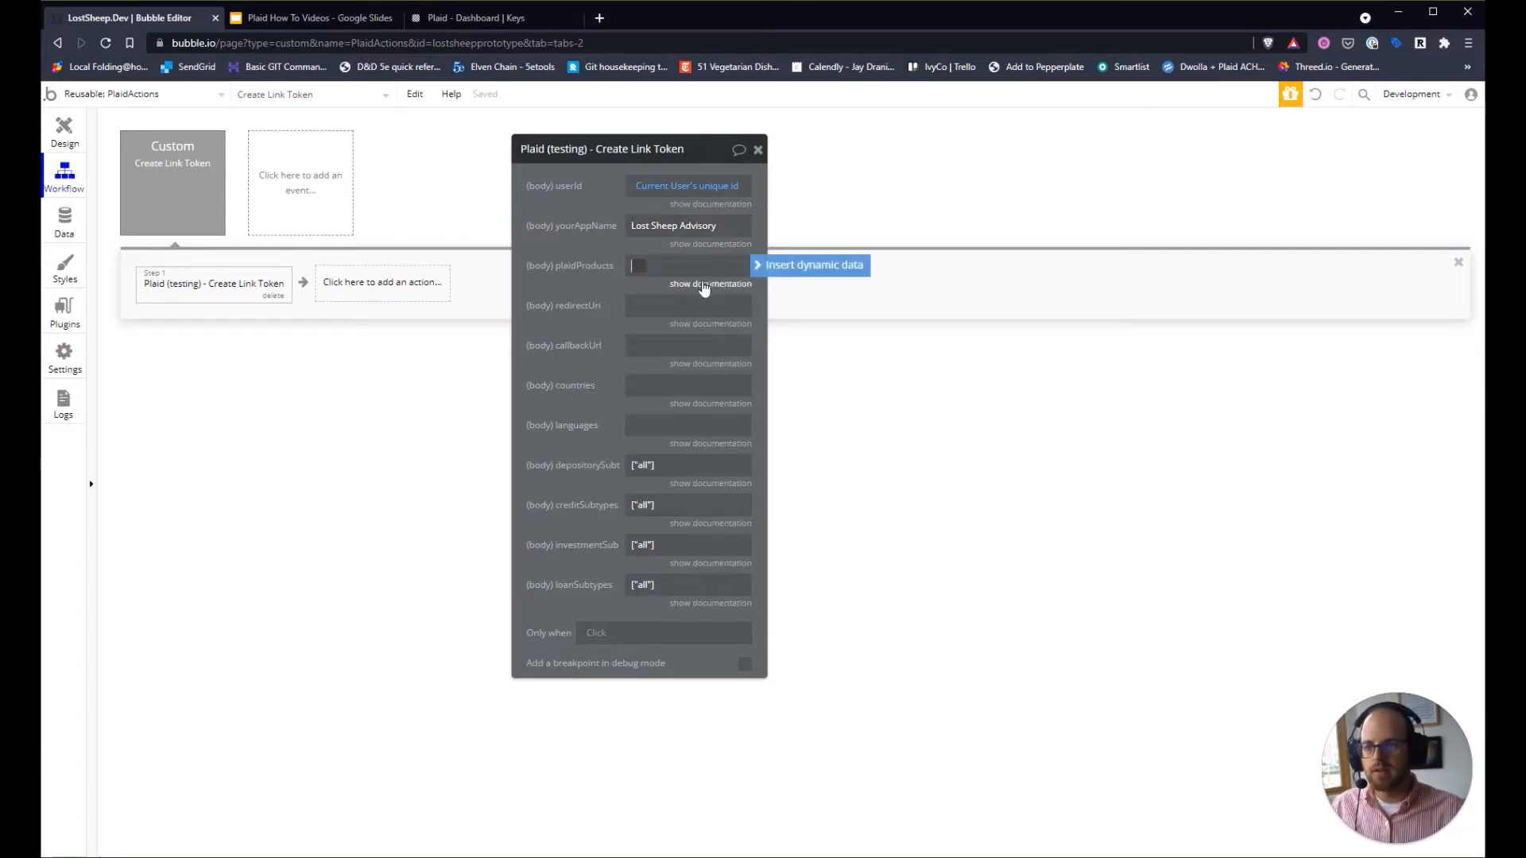
pyautogui.click(704, 285)
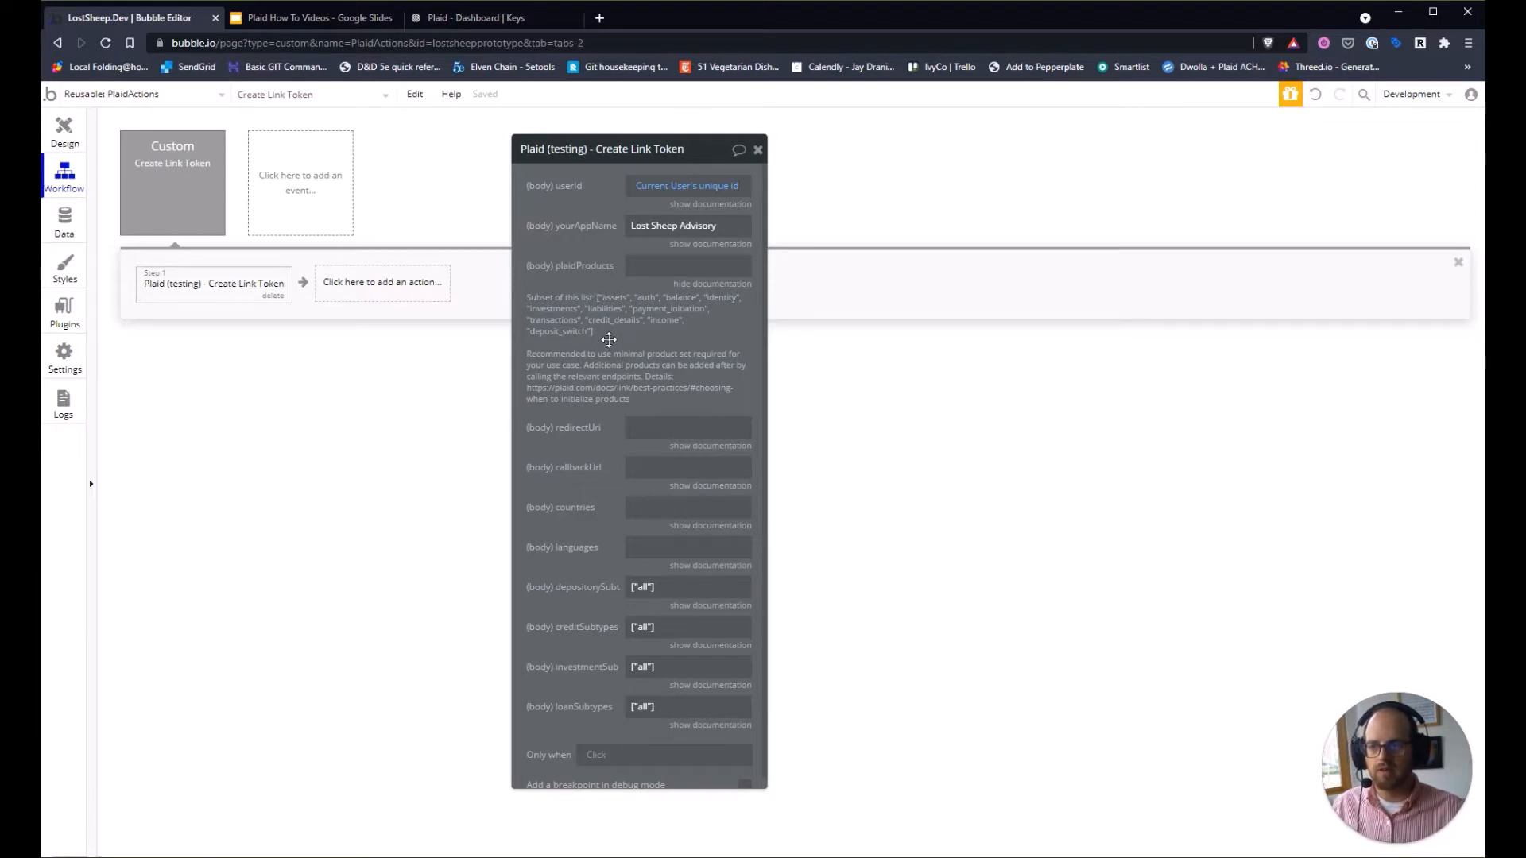
pyautogui.click(671, 270)
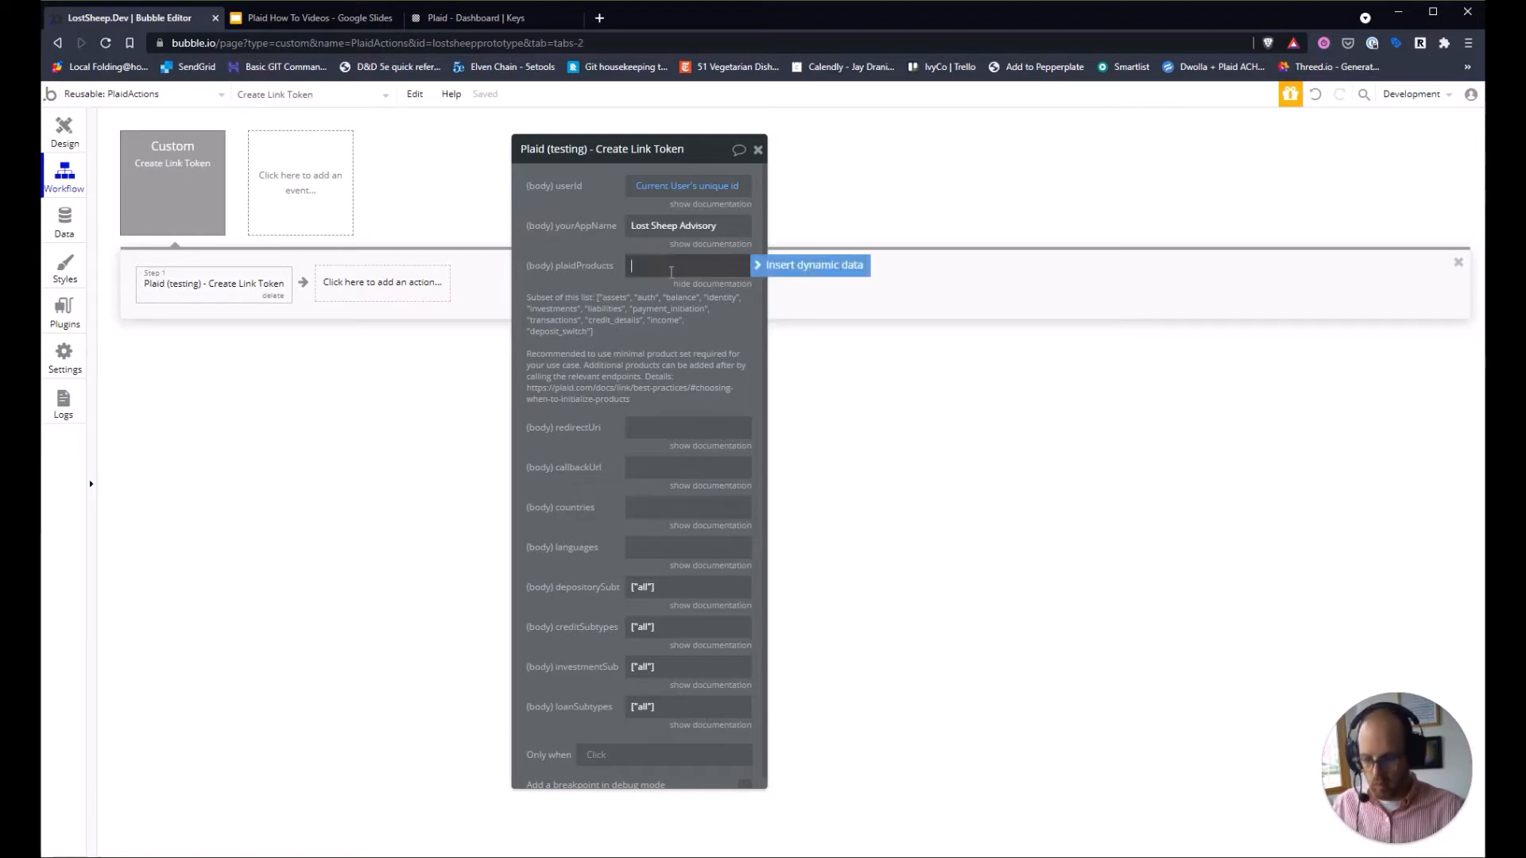
pyautogui.write('["transa')
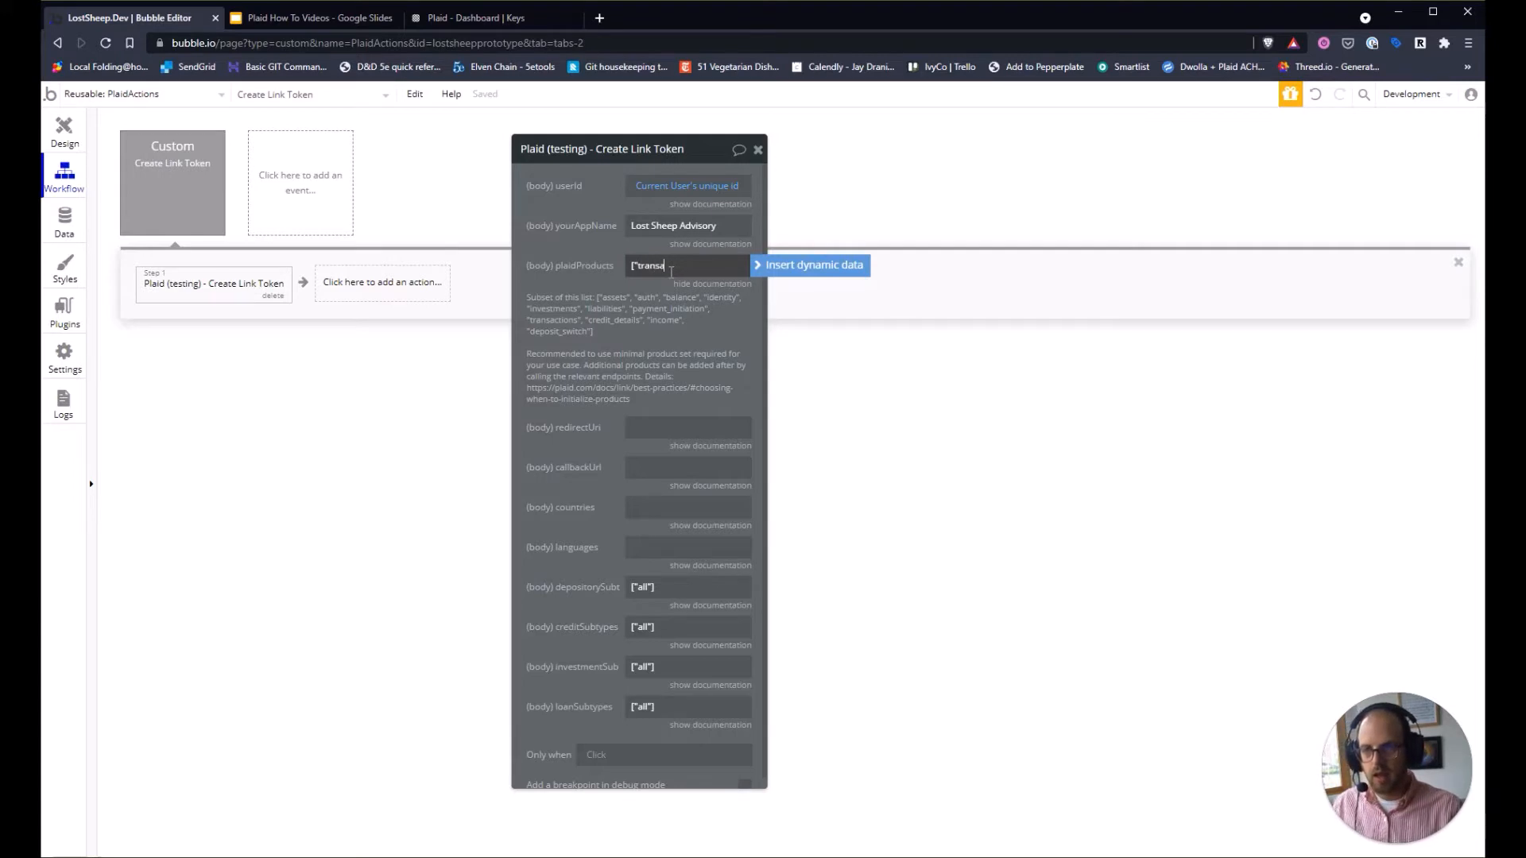
pyautogui.write('ctions"')
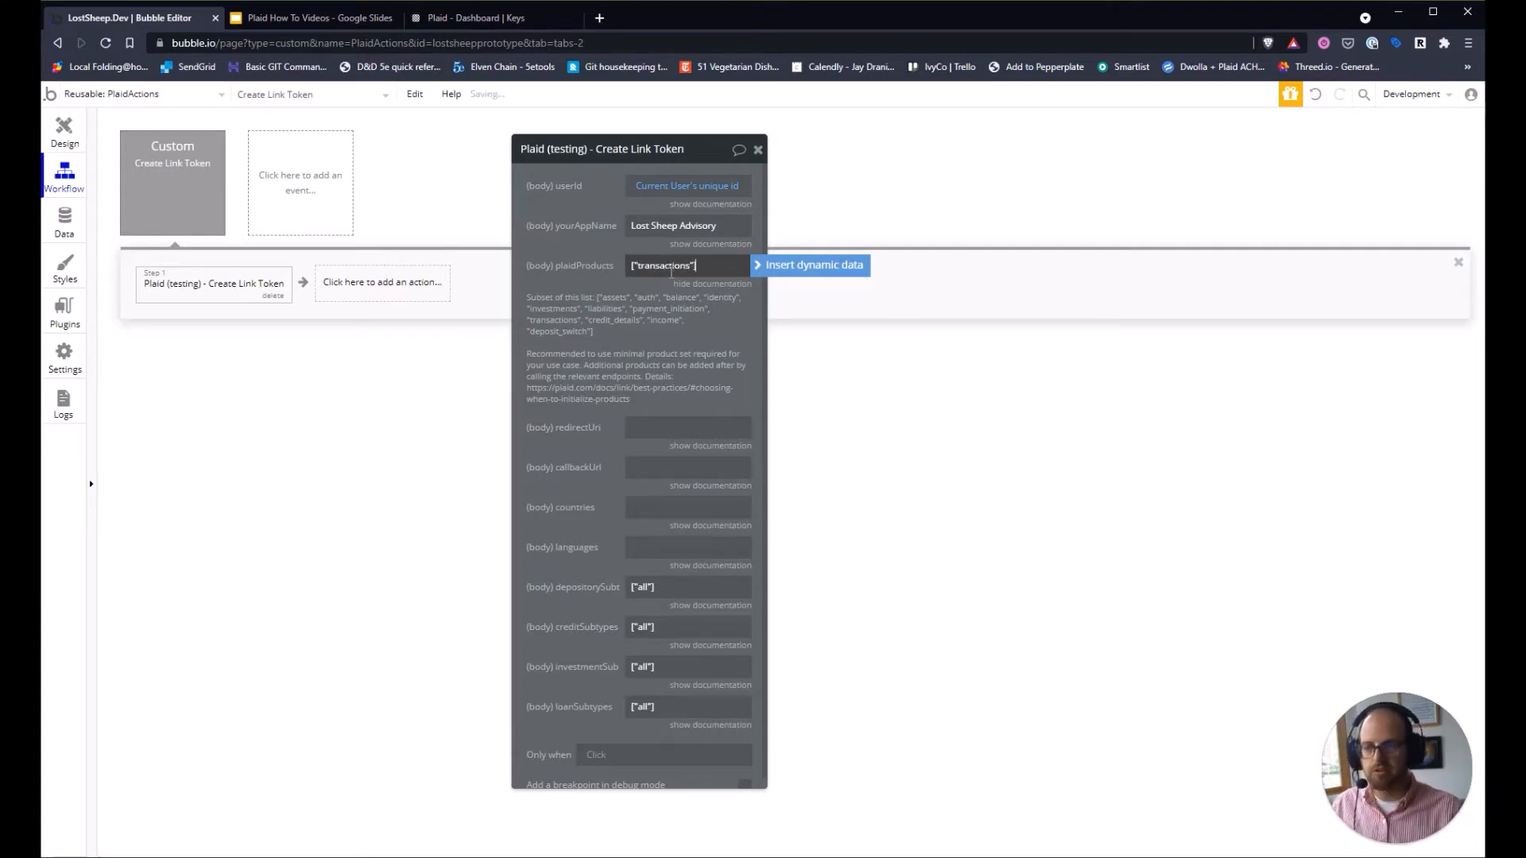
pyautogui.click(712, 337)
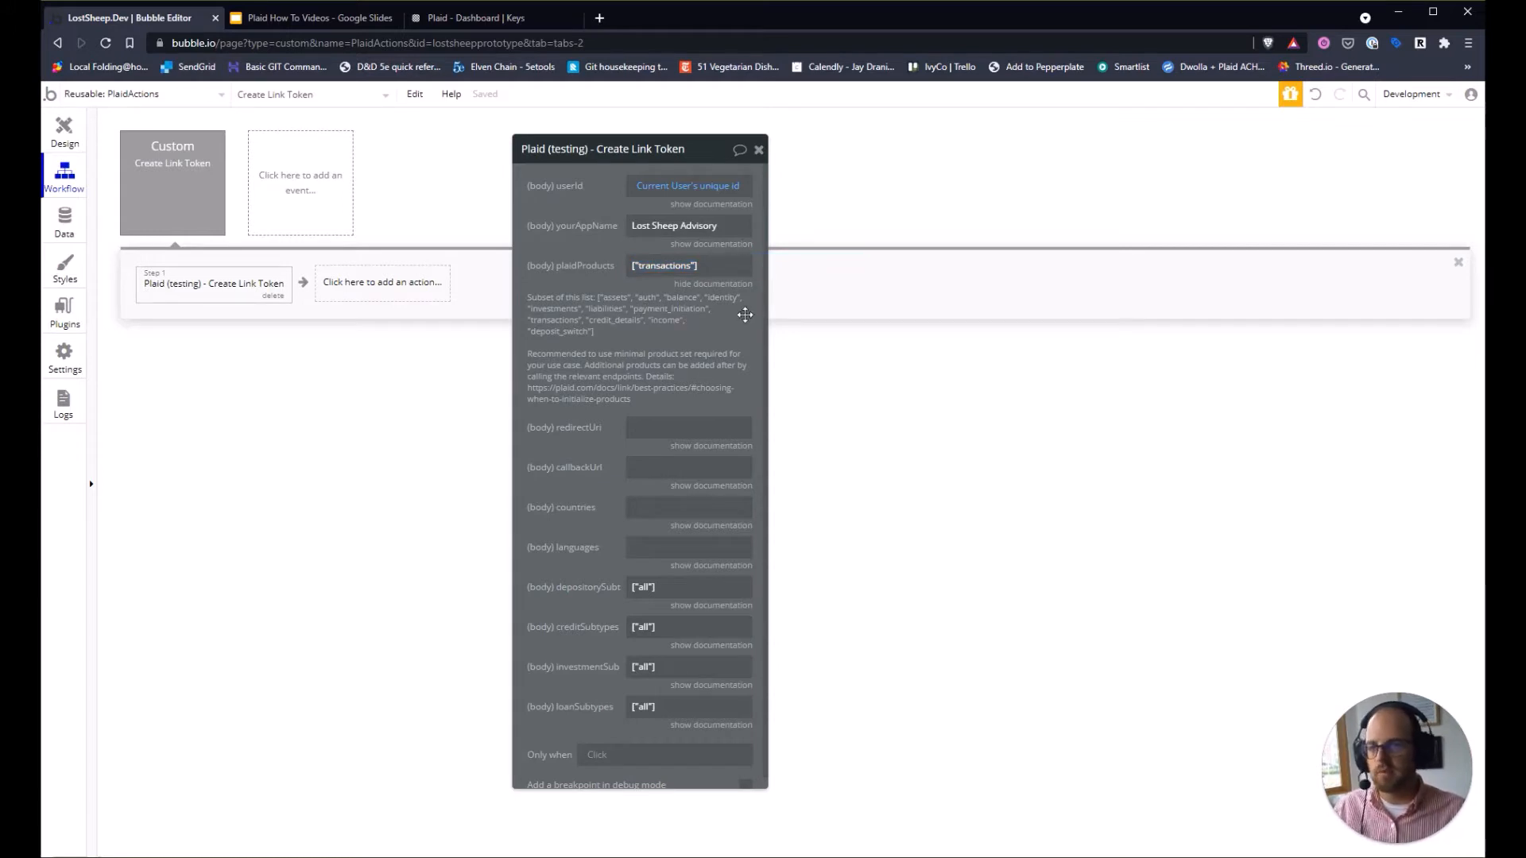
pyautogui.tripleClick(656, 267)
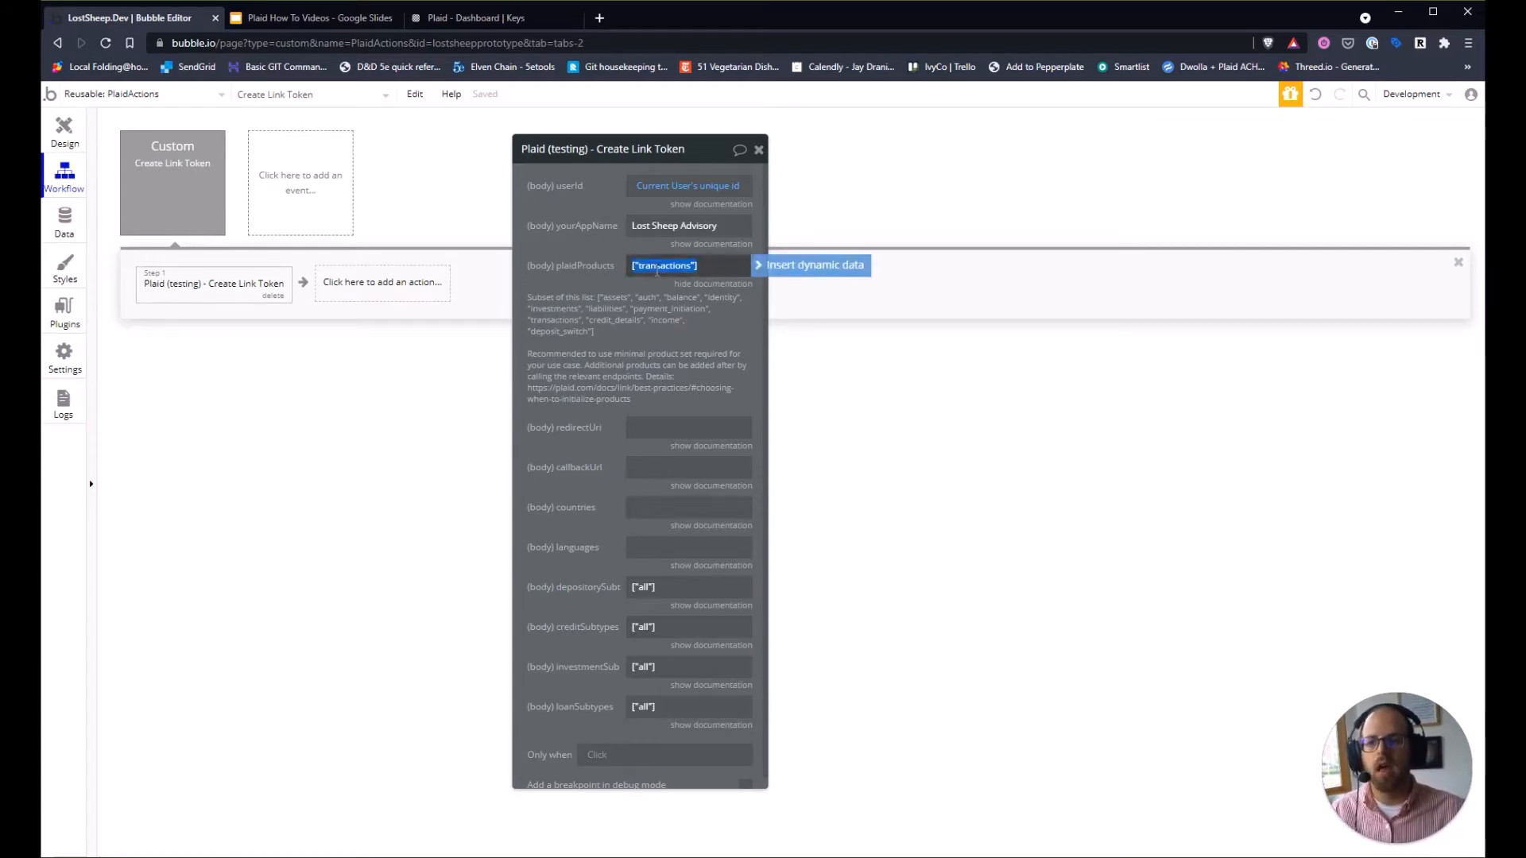
pyautogui.click(667, 307)
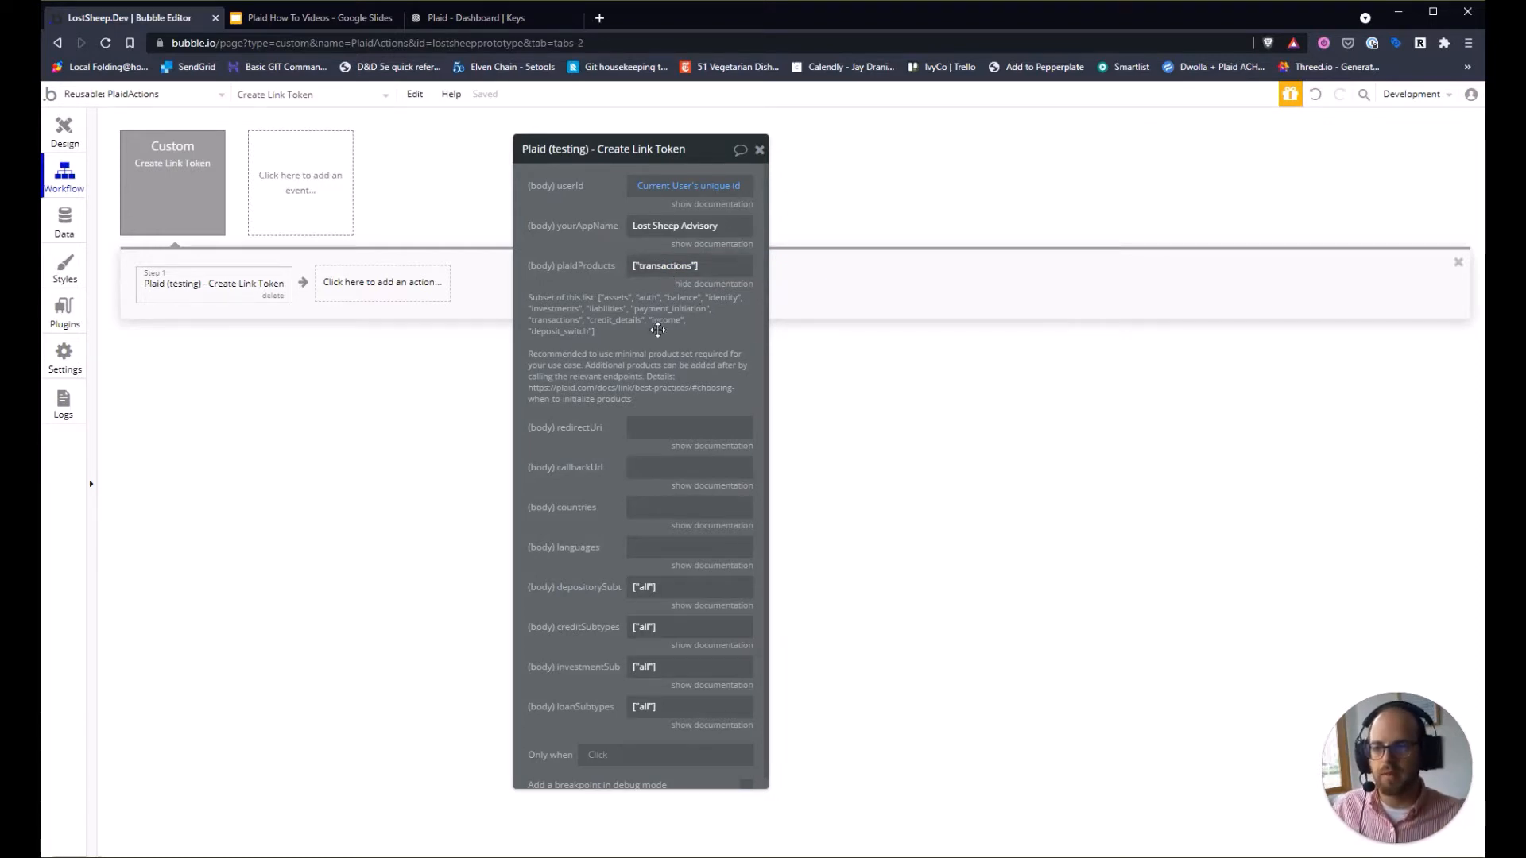
pyautogui.click(713, 283)
pyautogui.click(644, 309)
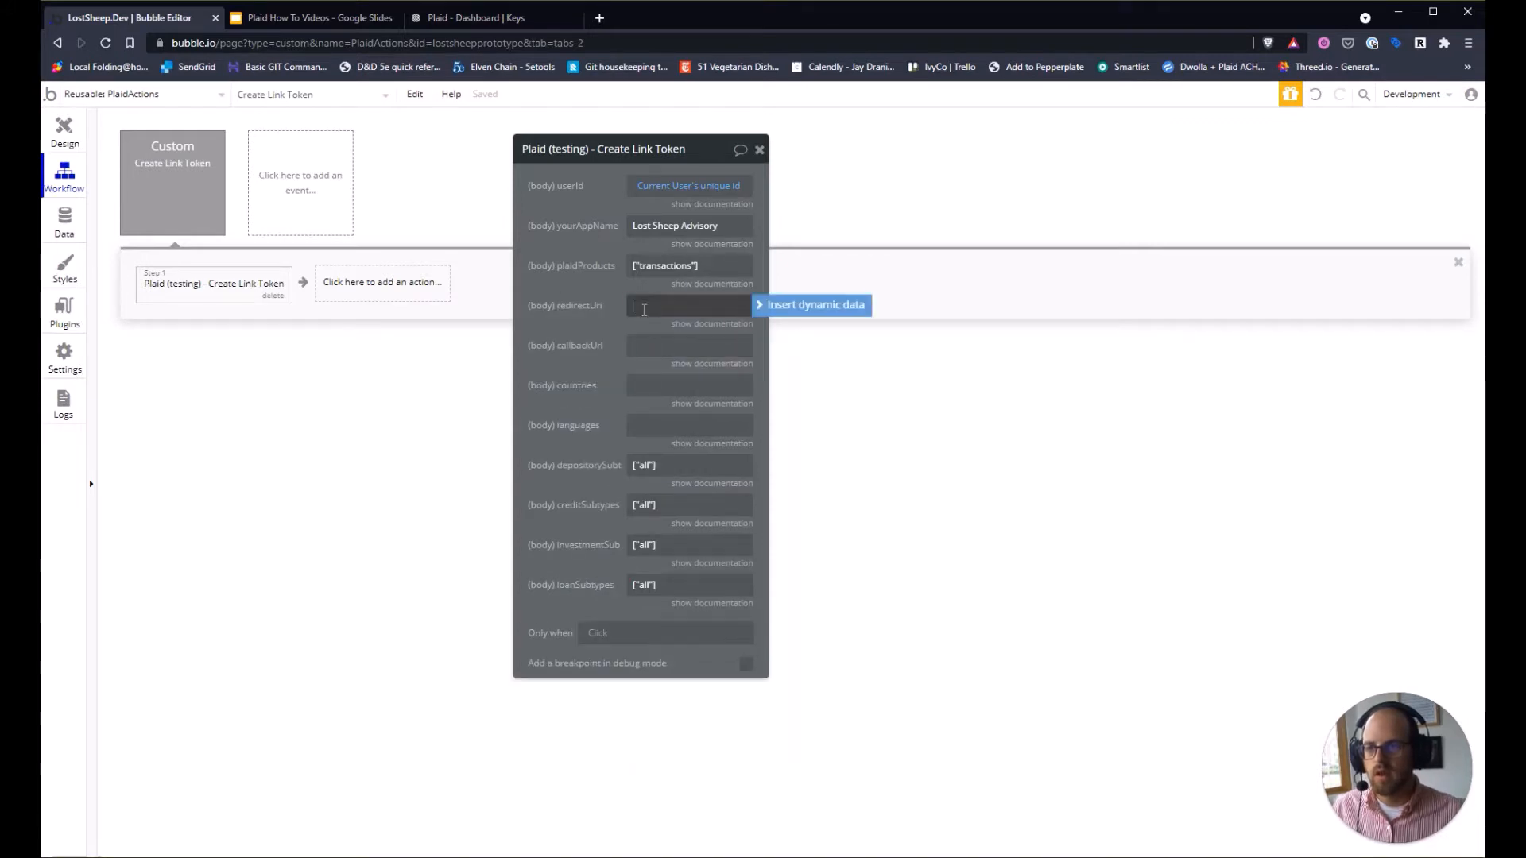
# Read the redirectUri documentation and leave the field blank.
pyautogui.click(690, 324)
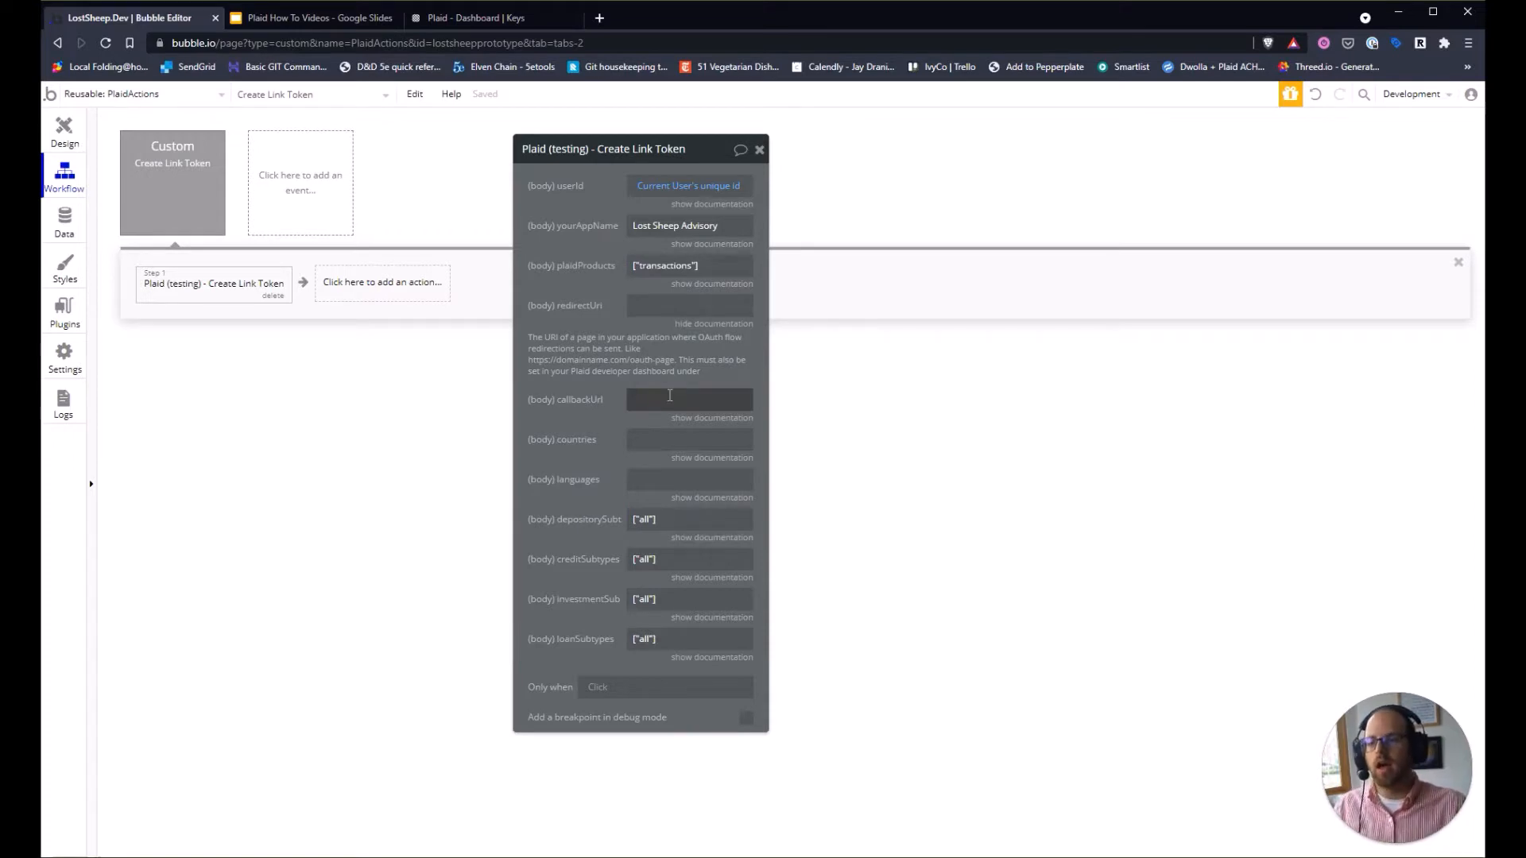
pyautogui.click(642, 305)
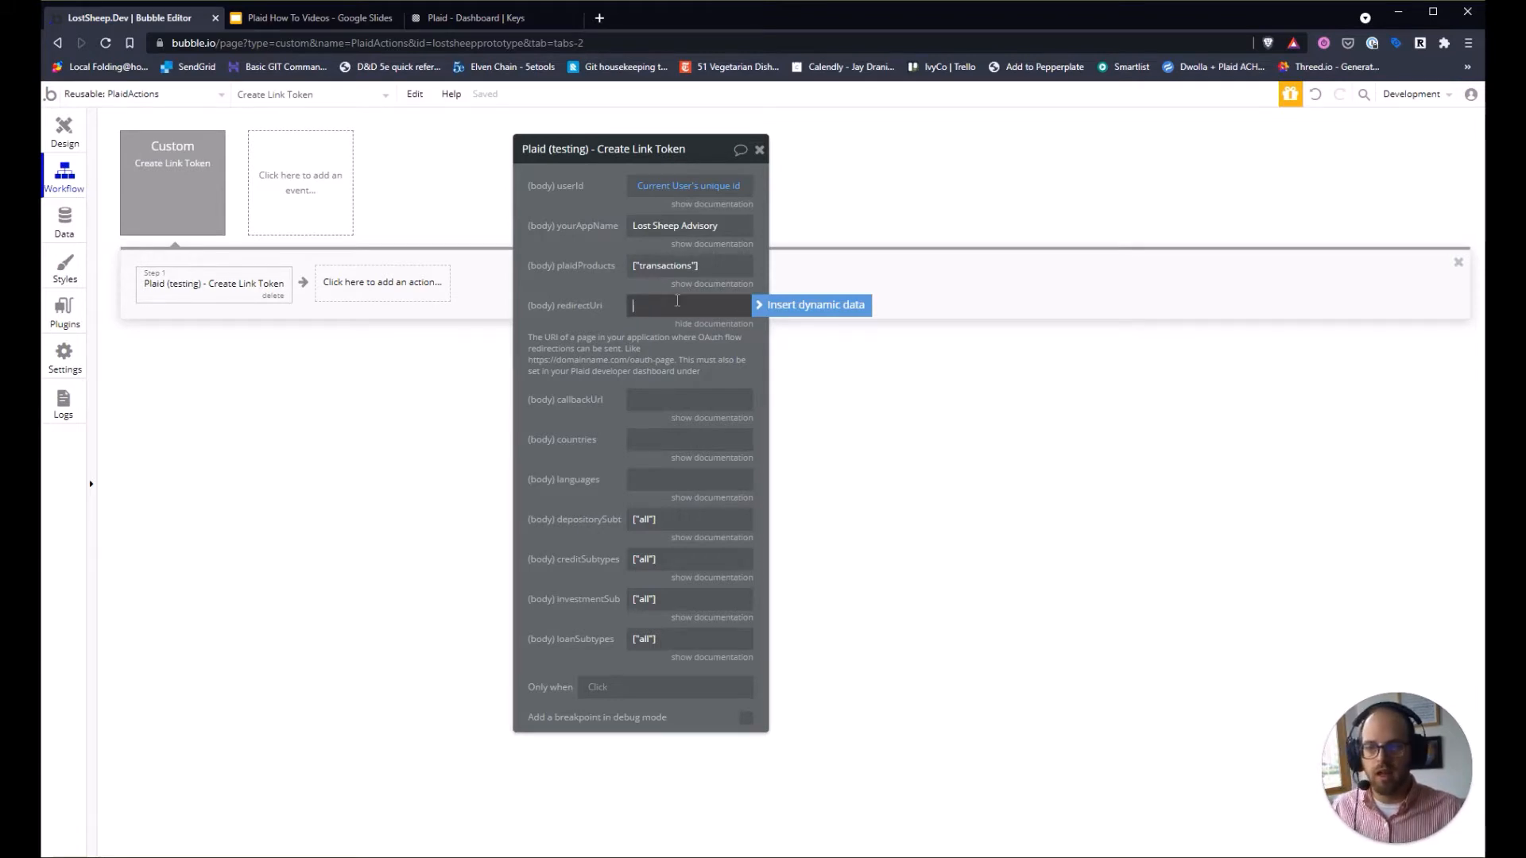
# Add a new page named oauth-page cloned from the 404 page.
pyautogui.click(148, 95)
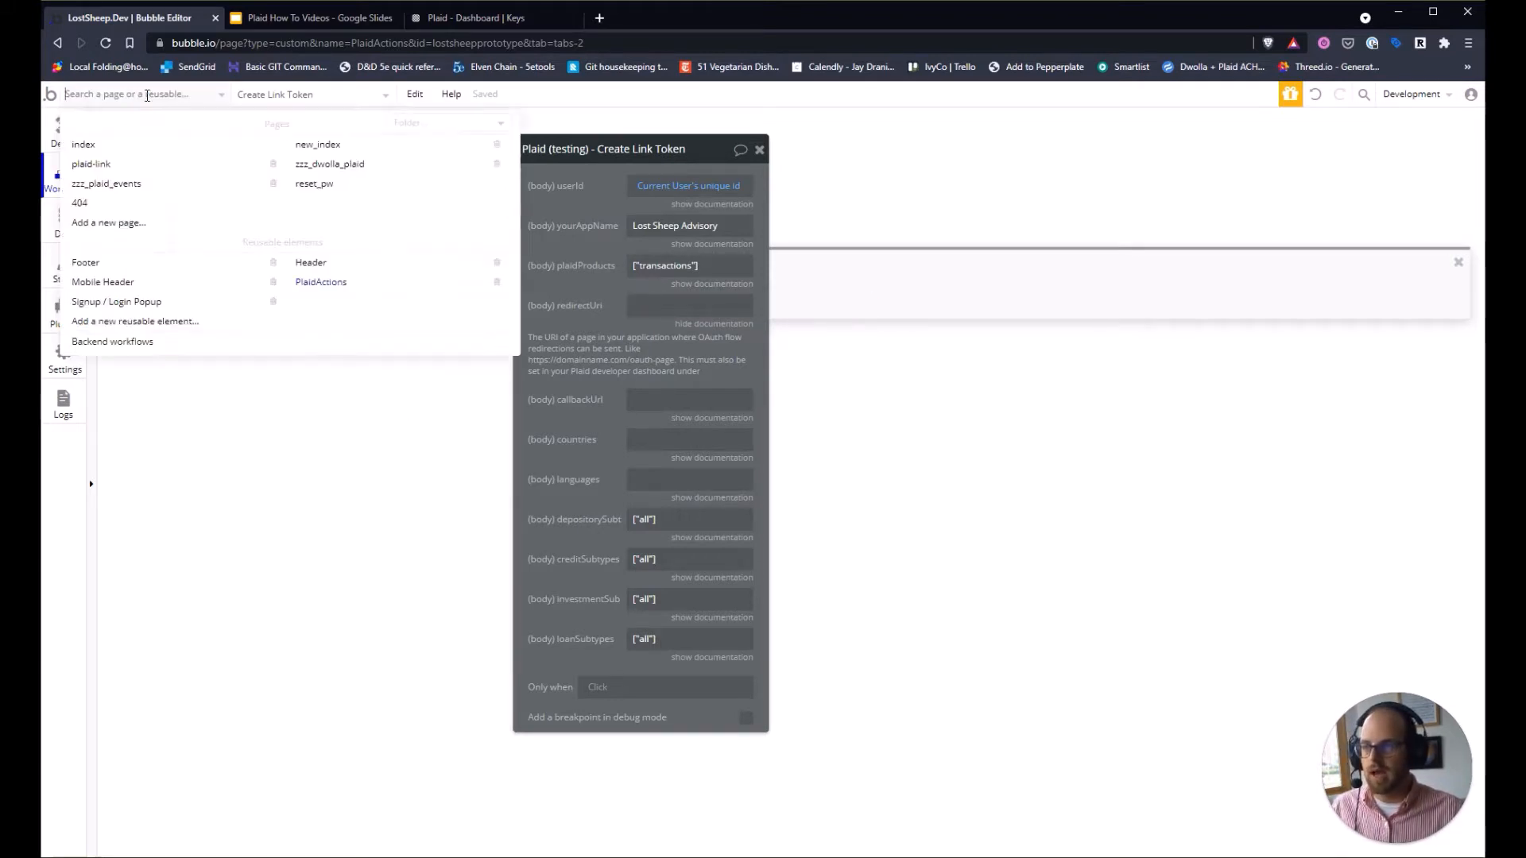
pyautogui.click(116, 225)
pyautogui.write('oaut')
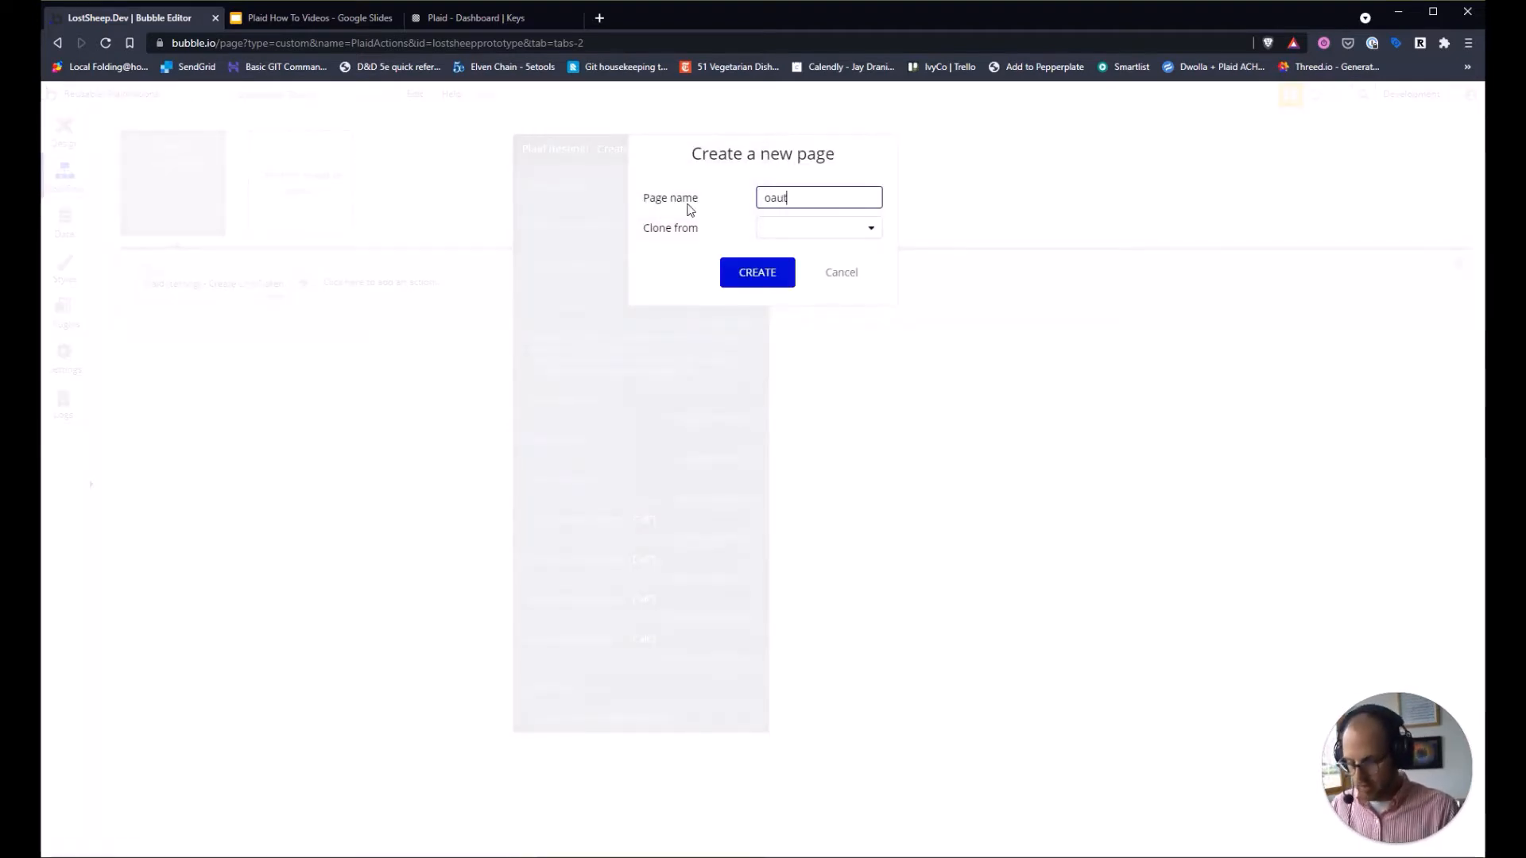
pyautogui.write('h-opage')
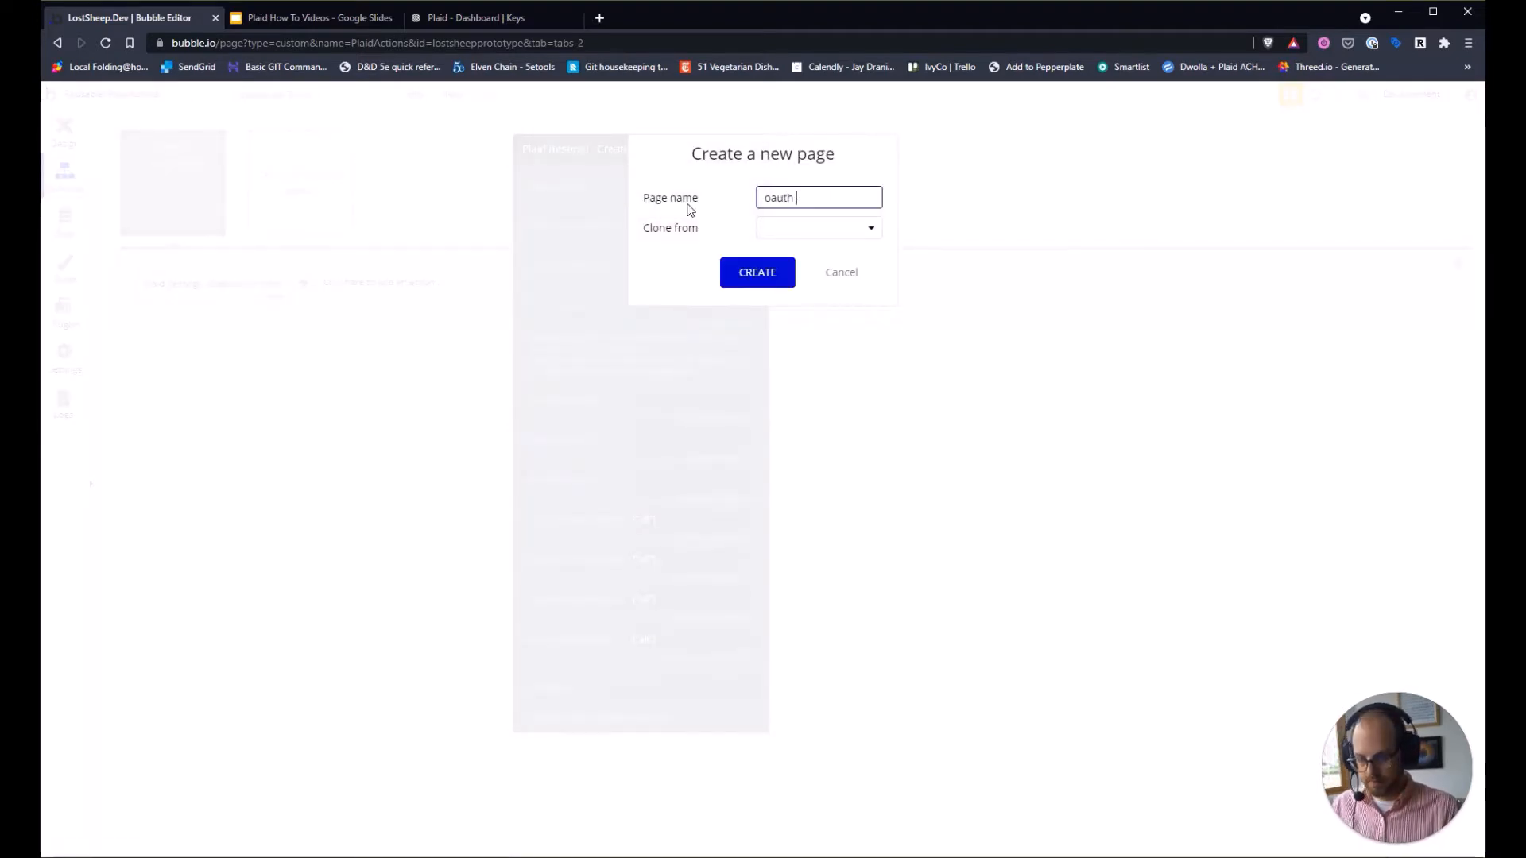
pyautogui.write('page')
pyautogui.click(779, 228)
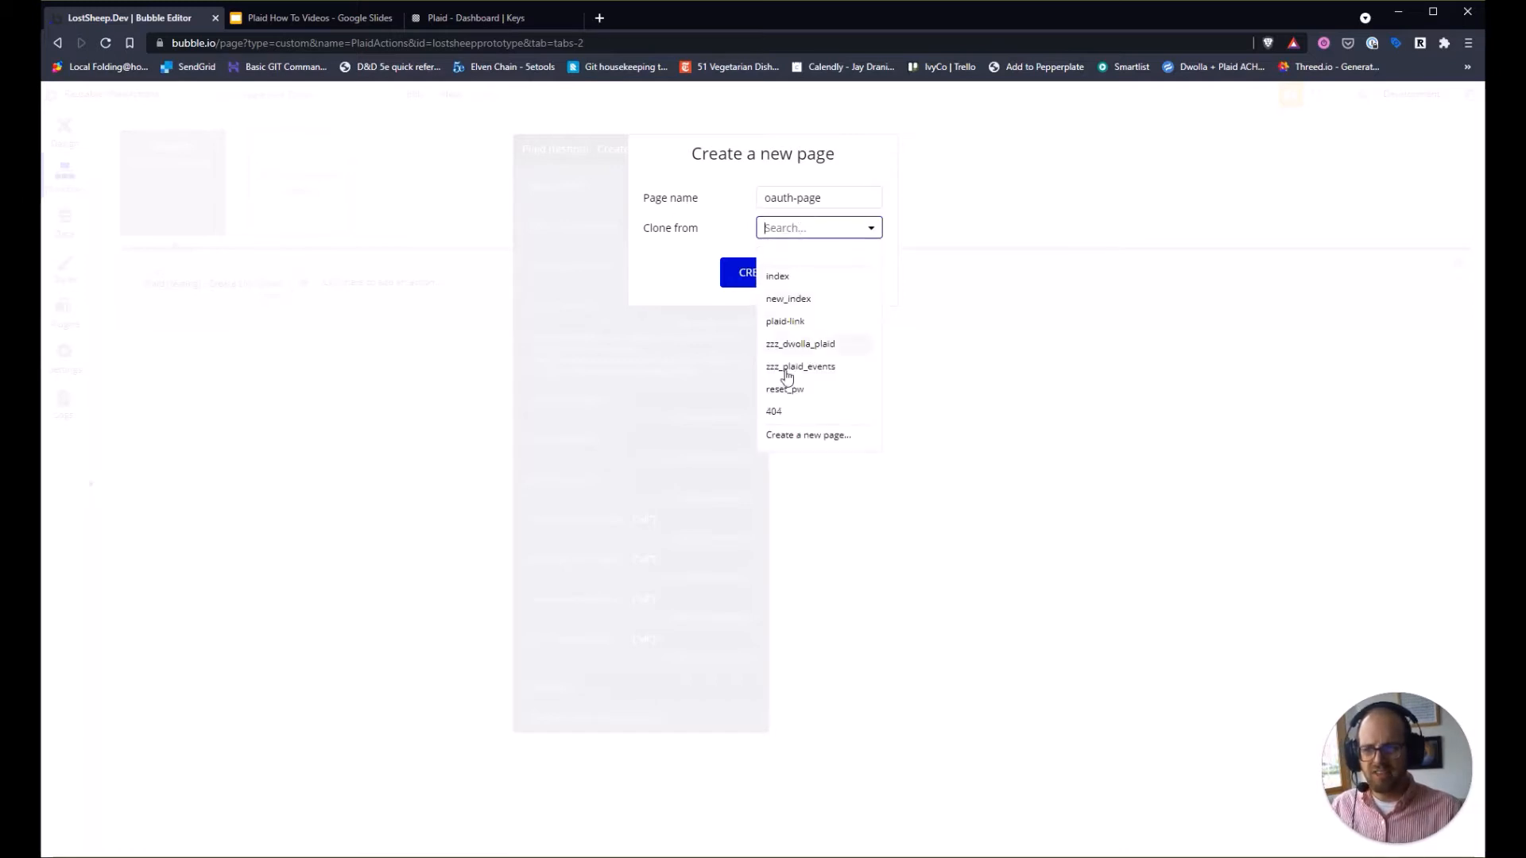
pyautogui.click(776, 411)
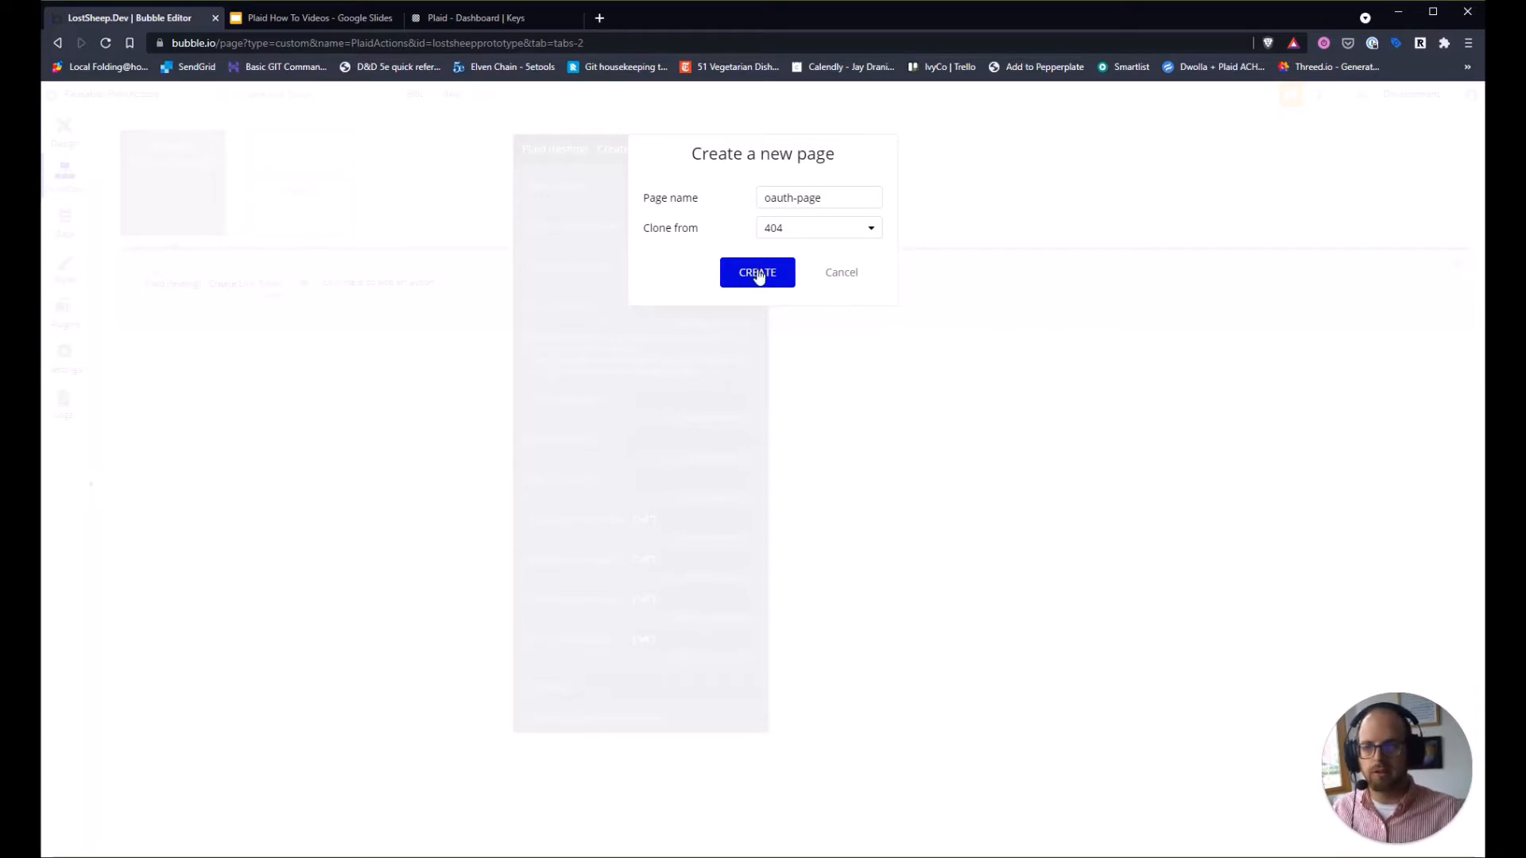
pyautogui.click(750, 280)
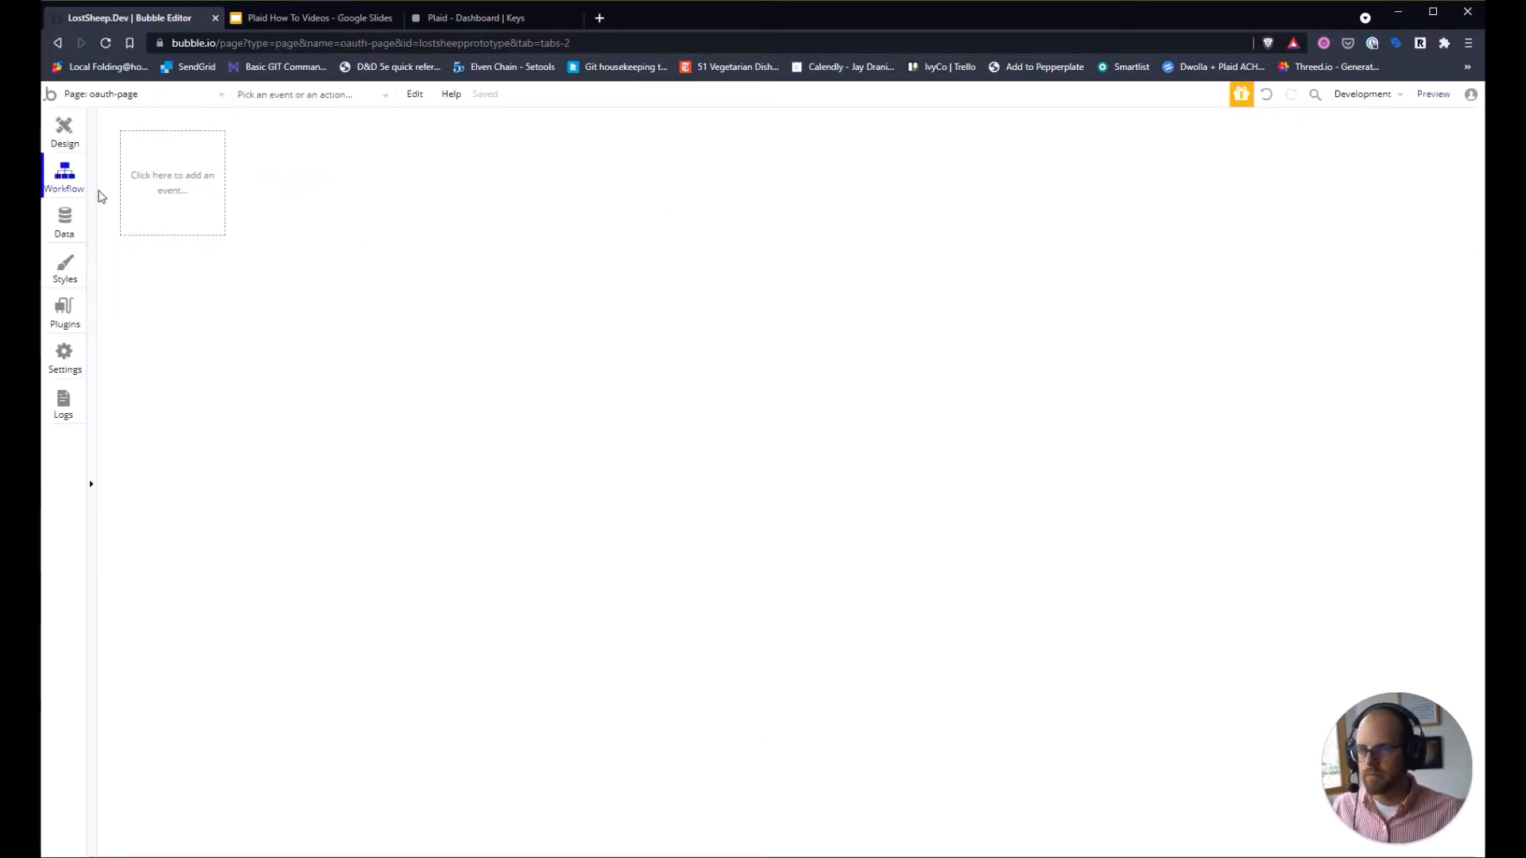
# Change the oauth-page heading to 'OAuth Page' and the subheading to 'Please Wait....'.
pyautogui.click(63, 153)
pyautogui.doubleClick(589, 318)
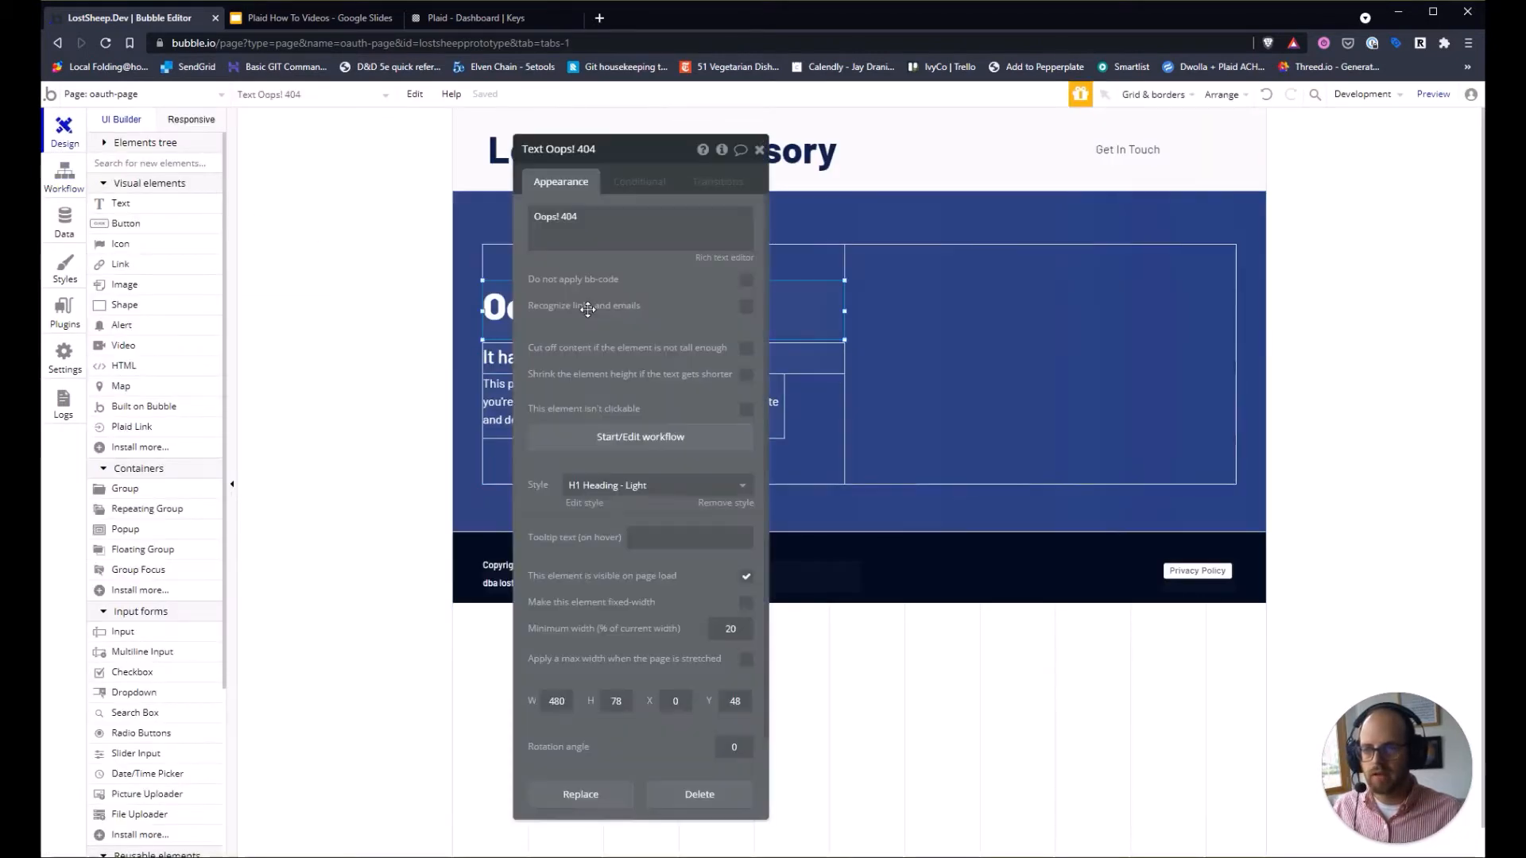
pyautogui.tripleClick(611, 228)
pyautogui.write('OAu')
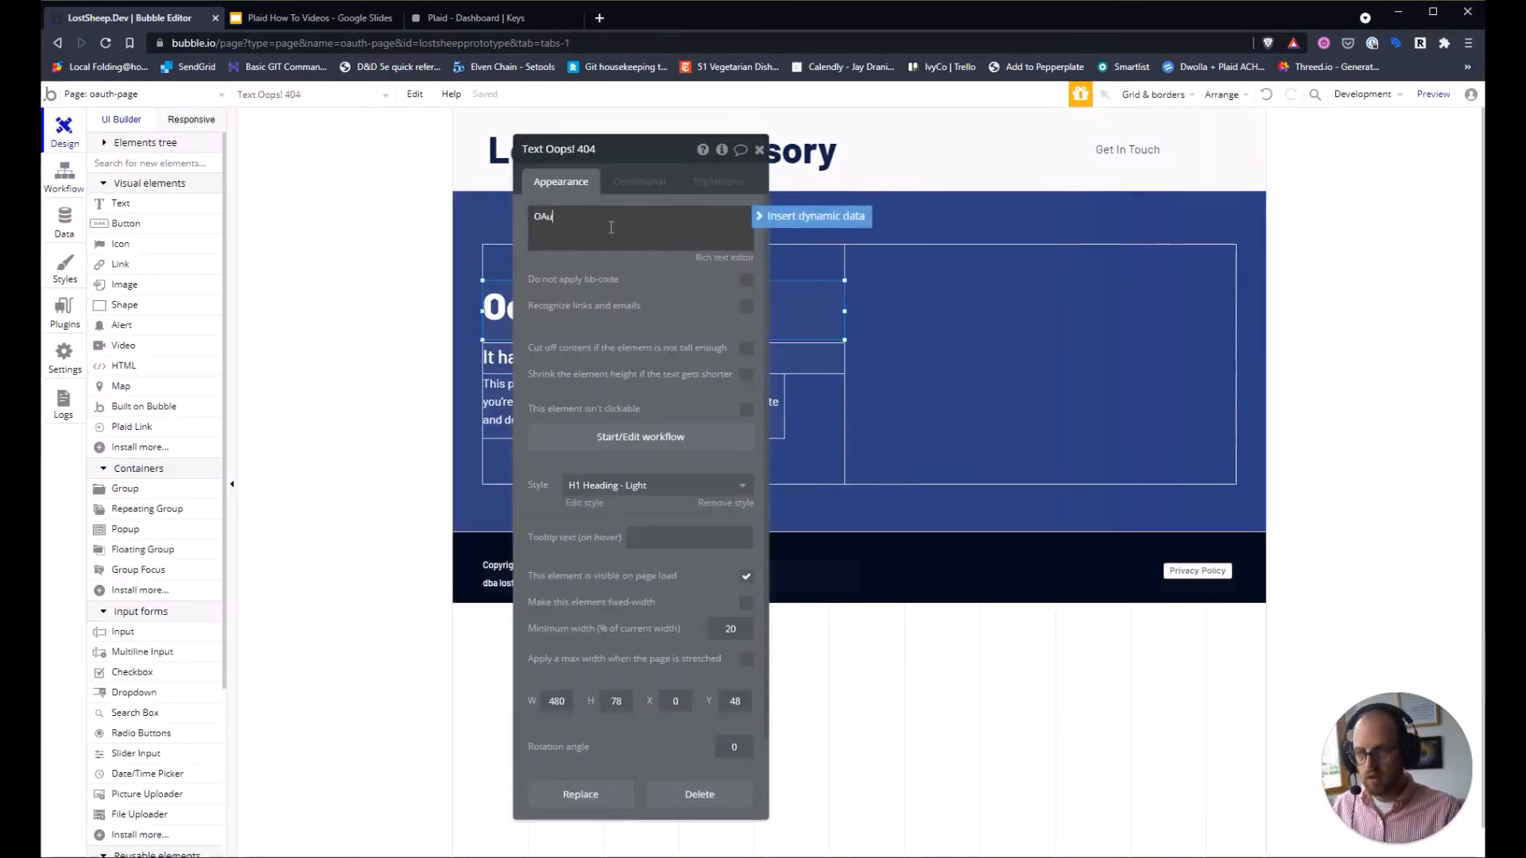
pyautogui.write('th Page')
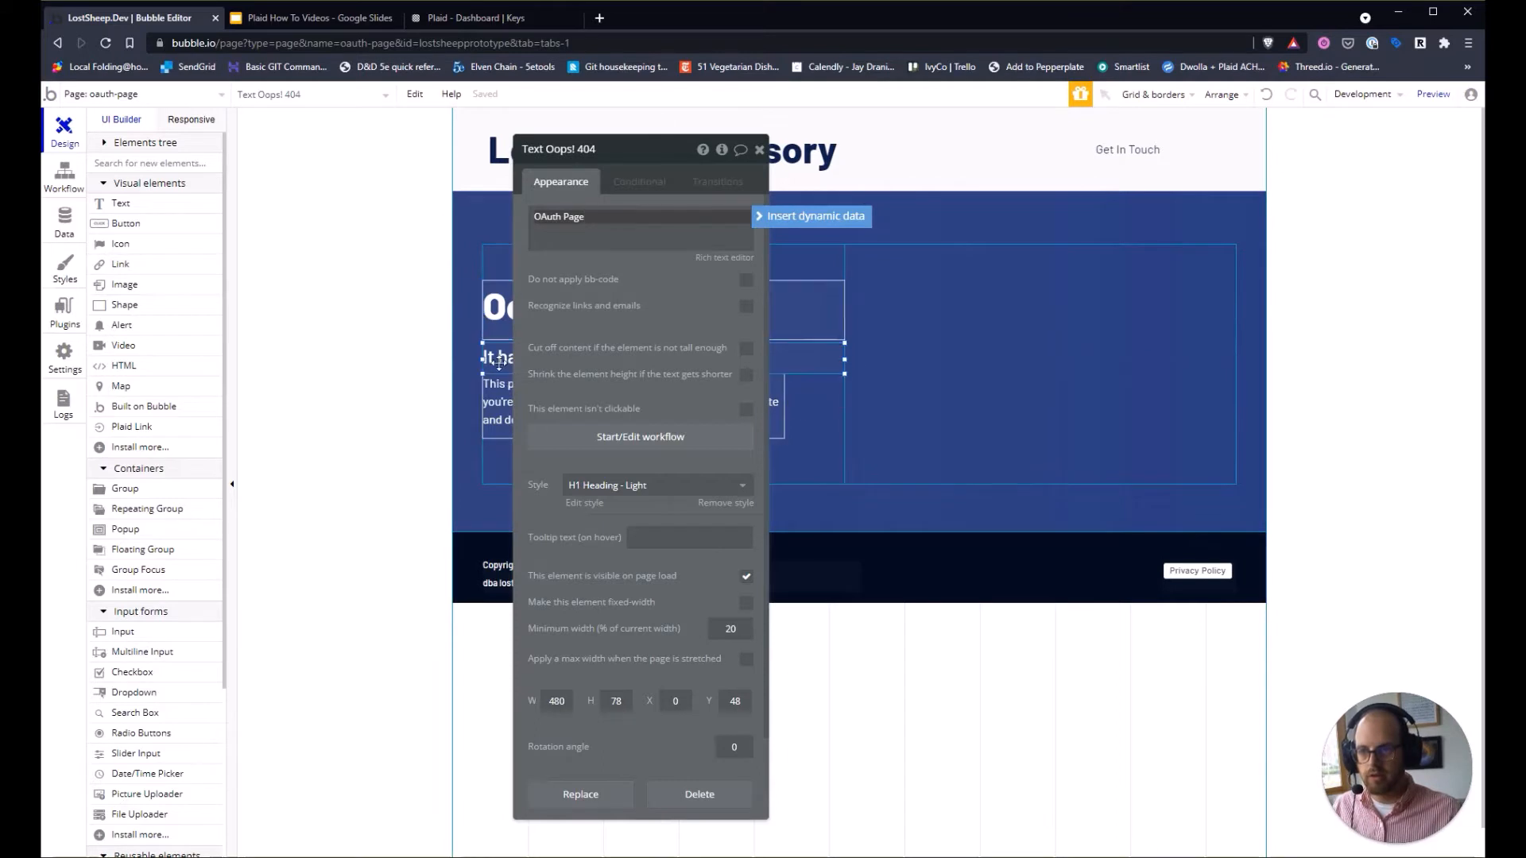
pyautogui.click(494, 357)
pyautogui.tripleClick(637, 218)
pyautogui.write('Please W')
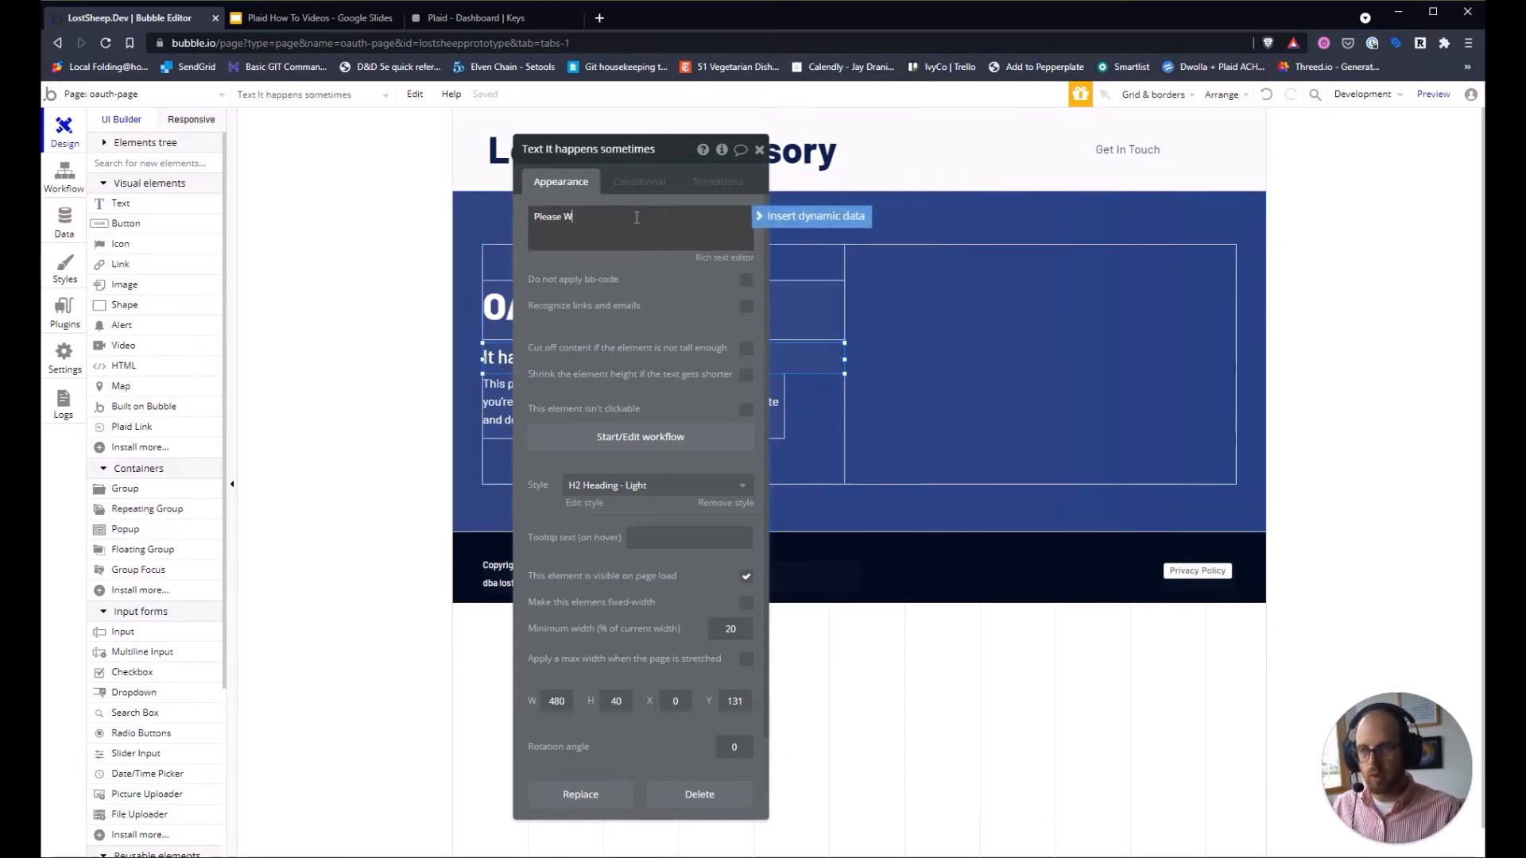
pyautogui.write('ait....')
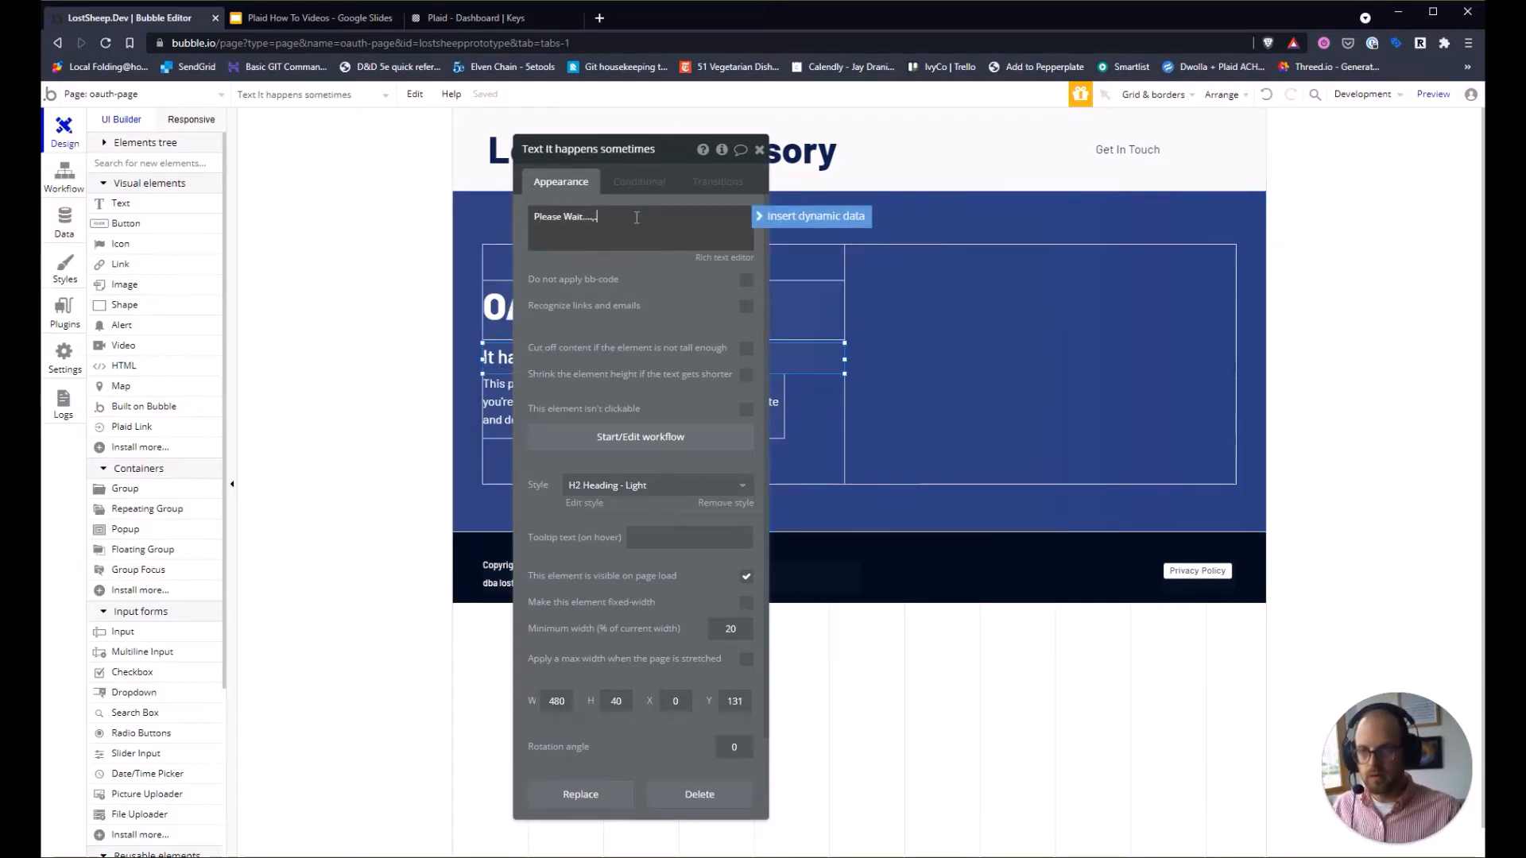
# Clear the 404 boilerplate paragraph's text, leaving it empty.
pyautogui.click(498, 410)
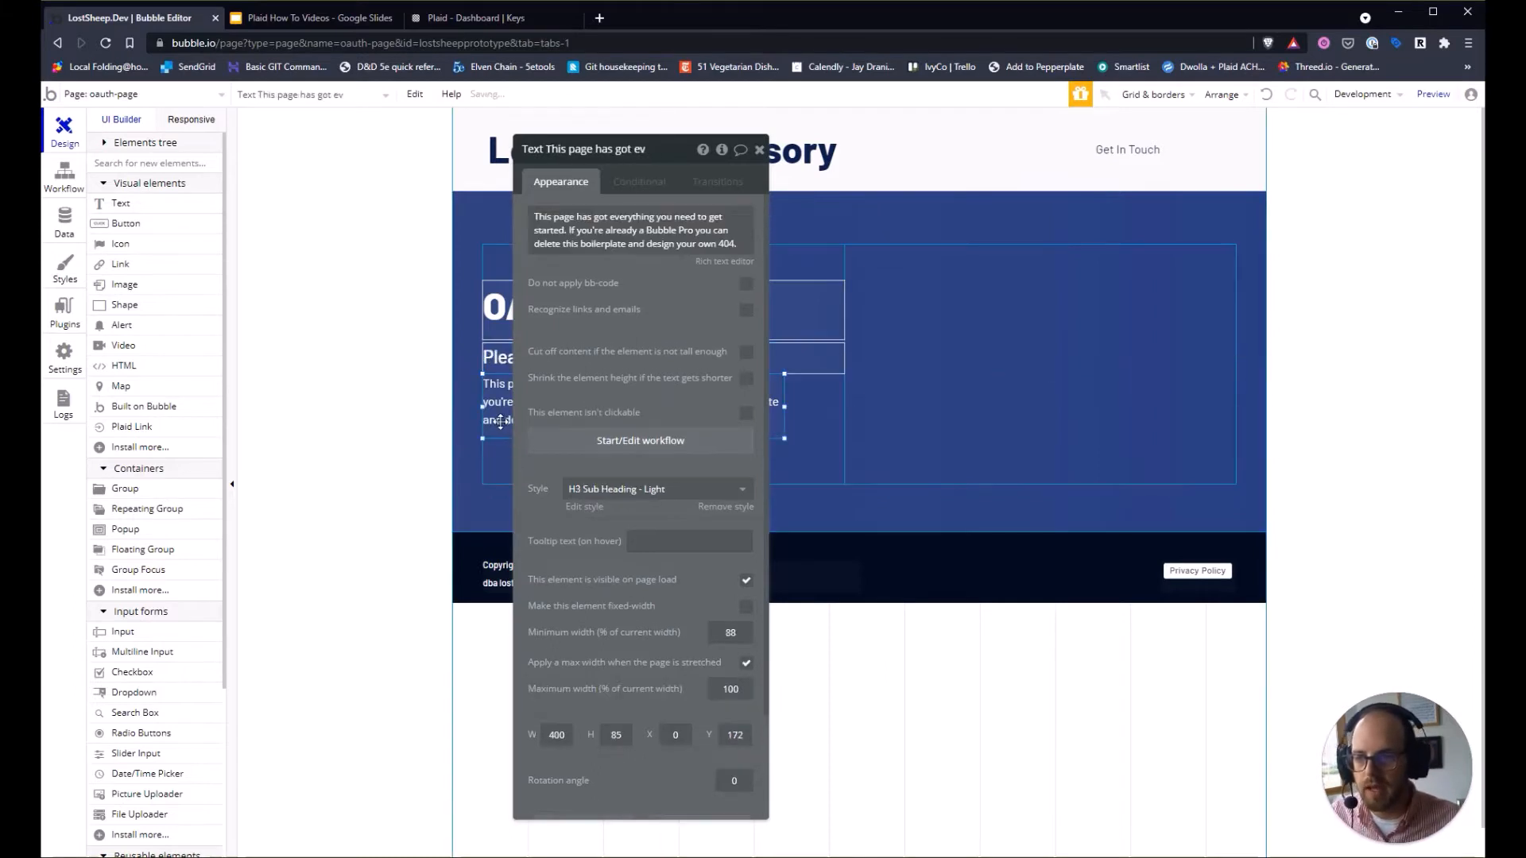
pyautogui.click(673, 227)
pyautogui.hotkey('ctrl', 'a')
pyautogui.press('BackSpace')
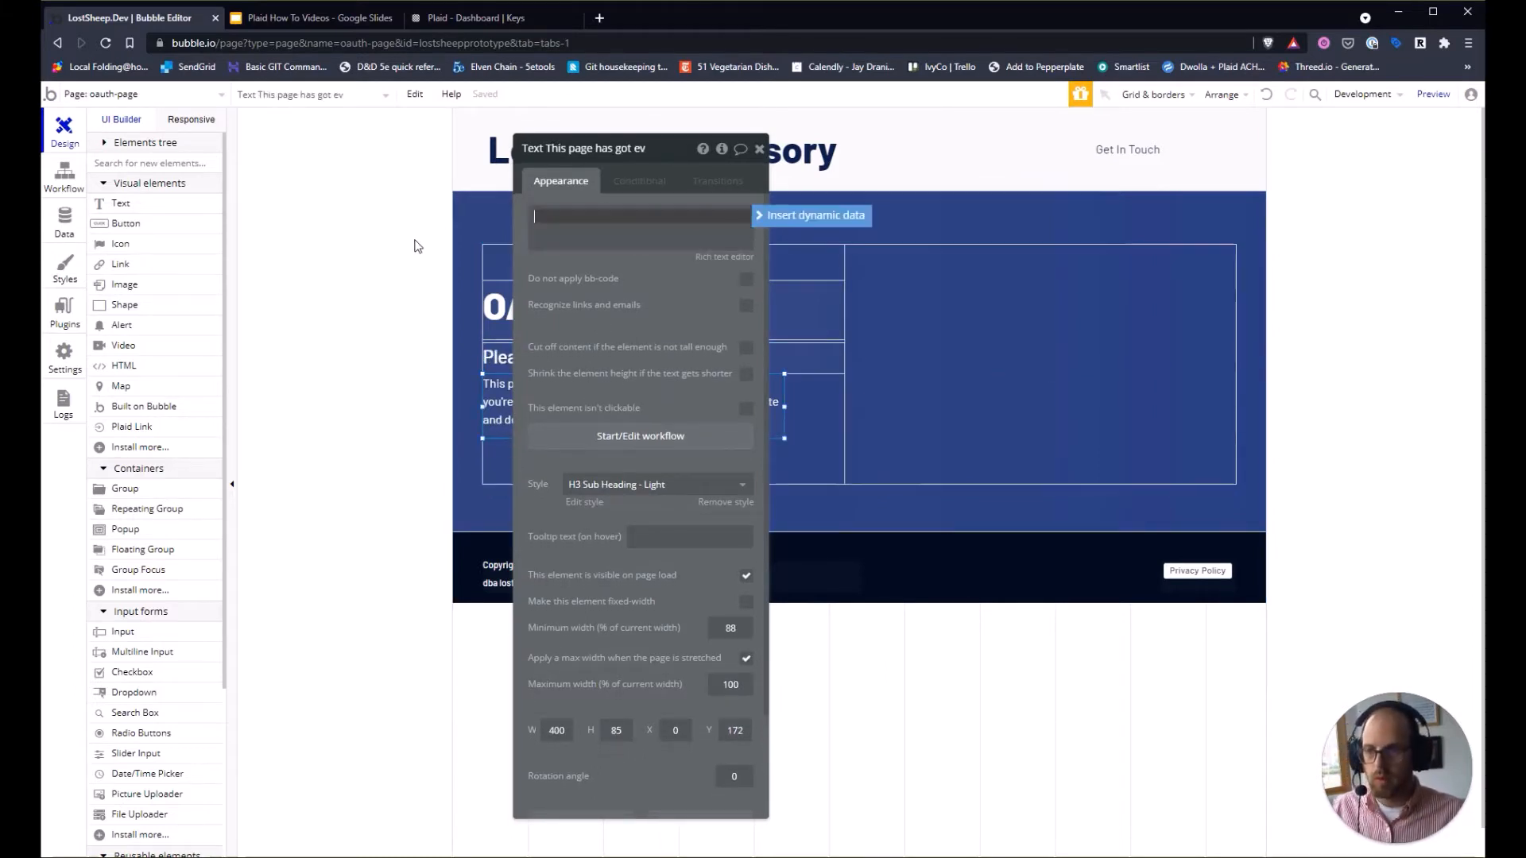
pyautogui.click(416, 246)
pyautogui.click(759, 149)
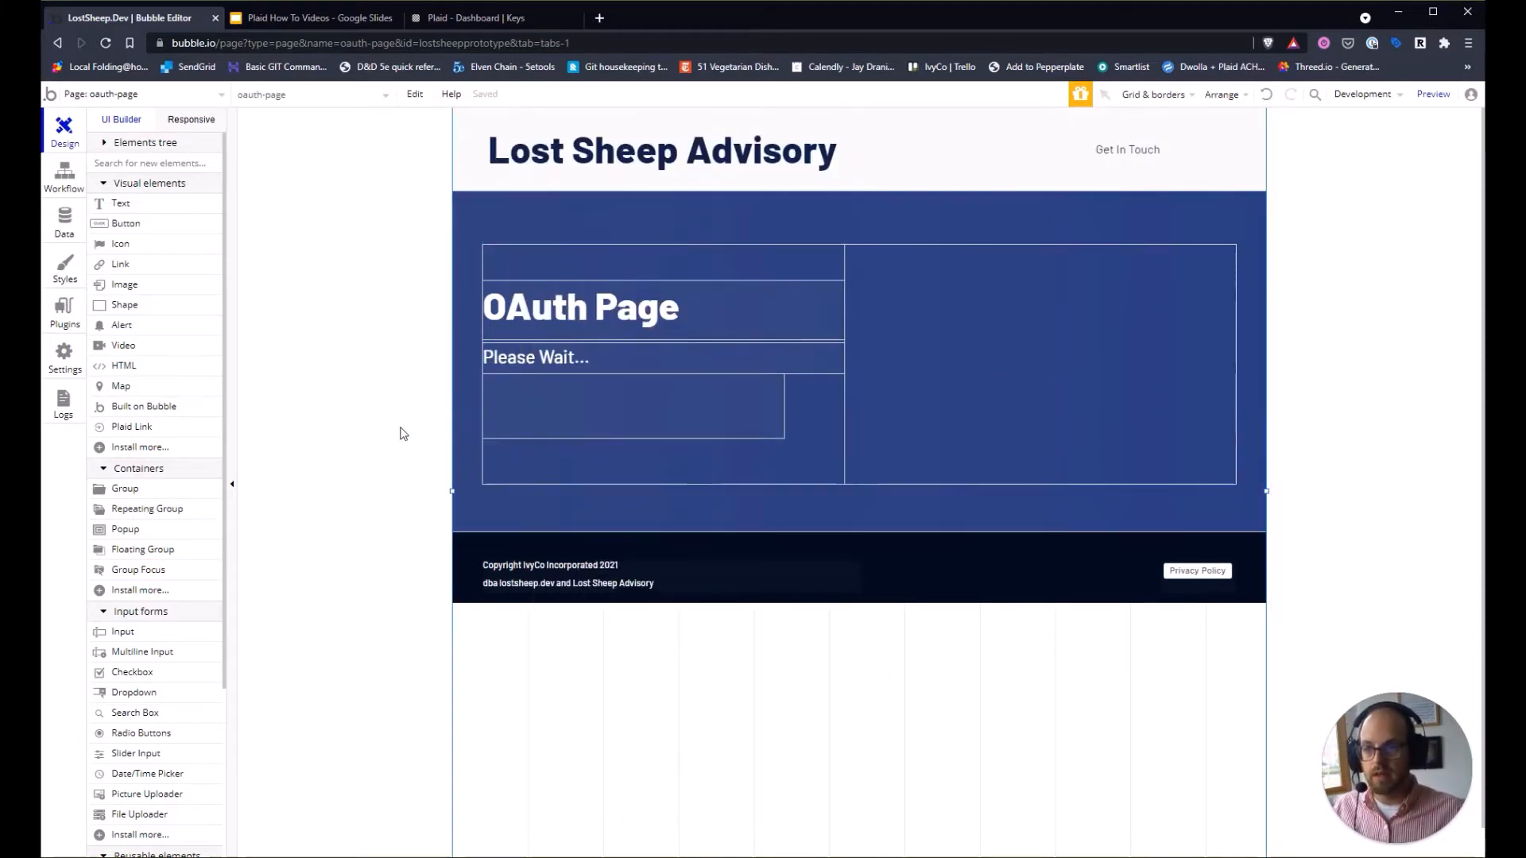
# Preview the oauth-page and select its URL up to oauth-page, excluding the debug parameter.
pyautogui.click(1431, 94)
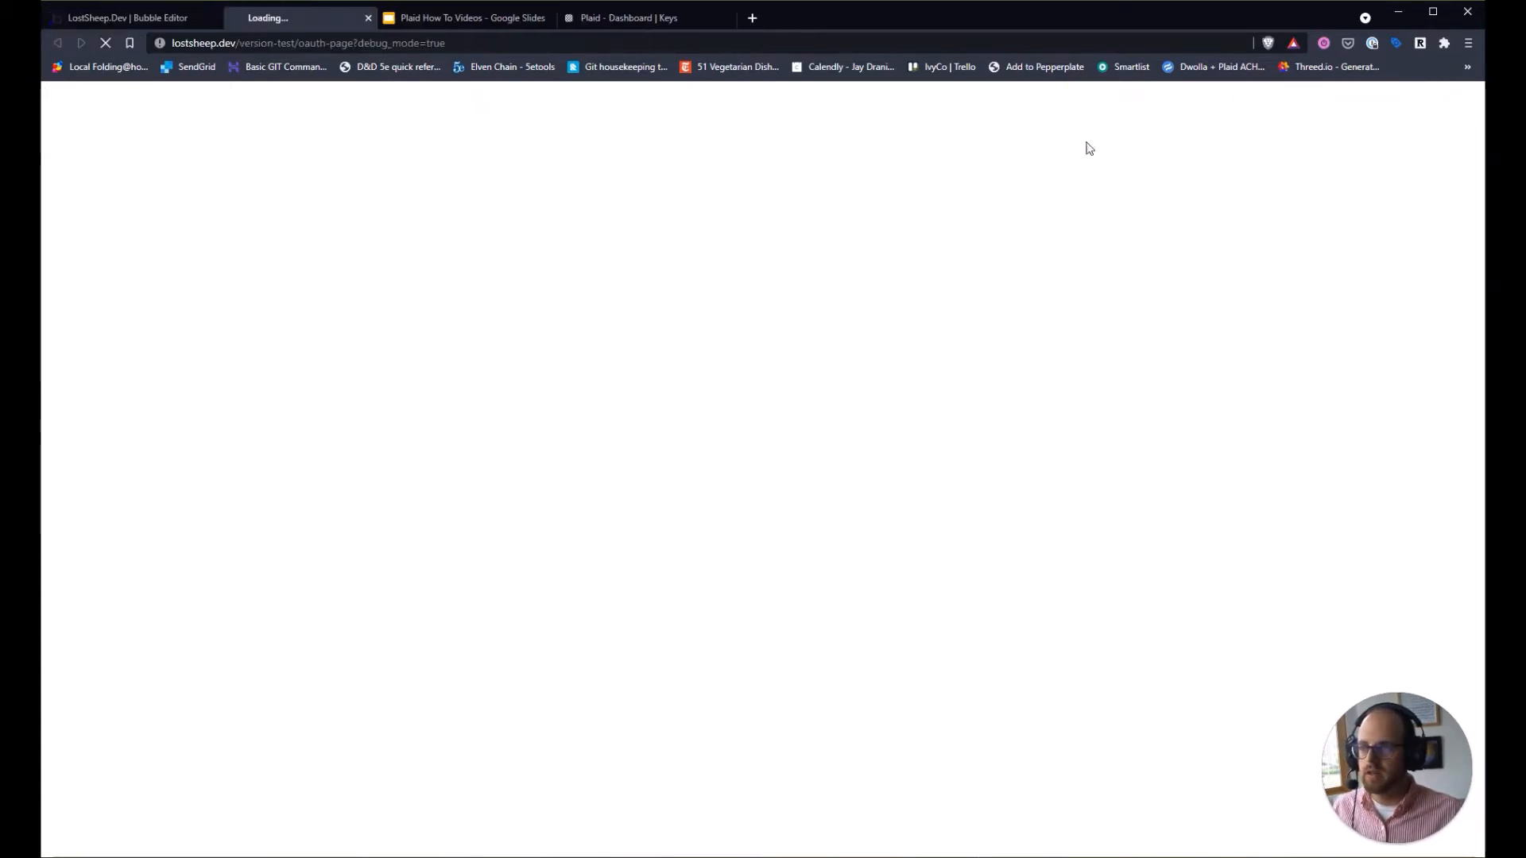
pyautogui.click(236, 42)
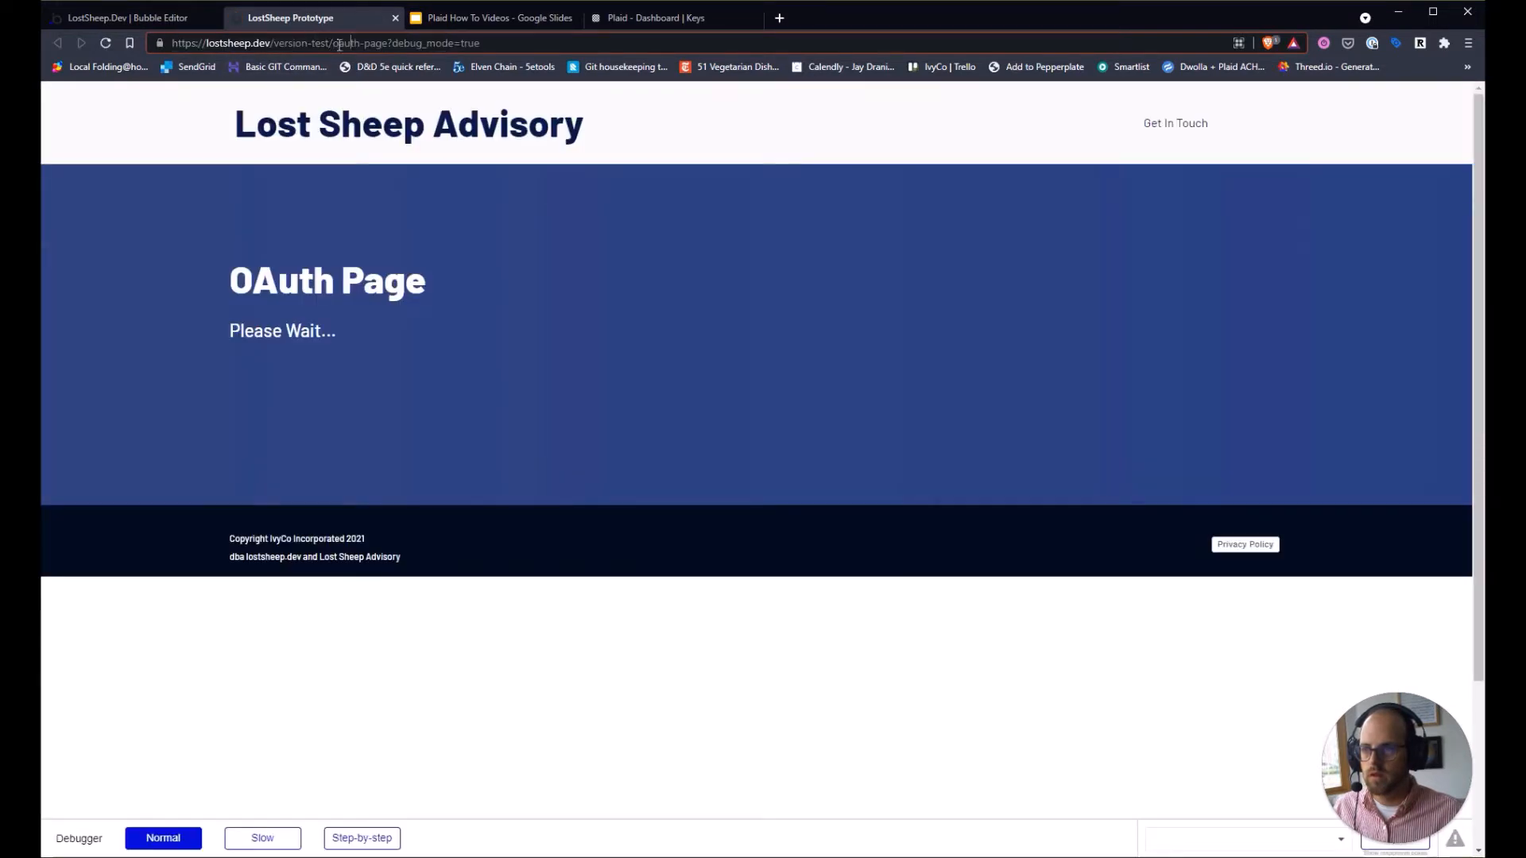
pyautogui.moveTo(388, 43); pyautogui.dragTo(172, 43)
pyautogui.hotkey('ctrl', 'c')
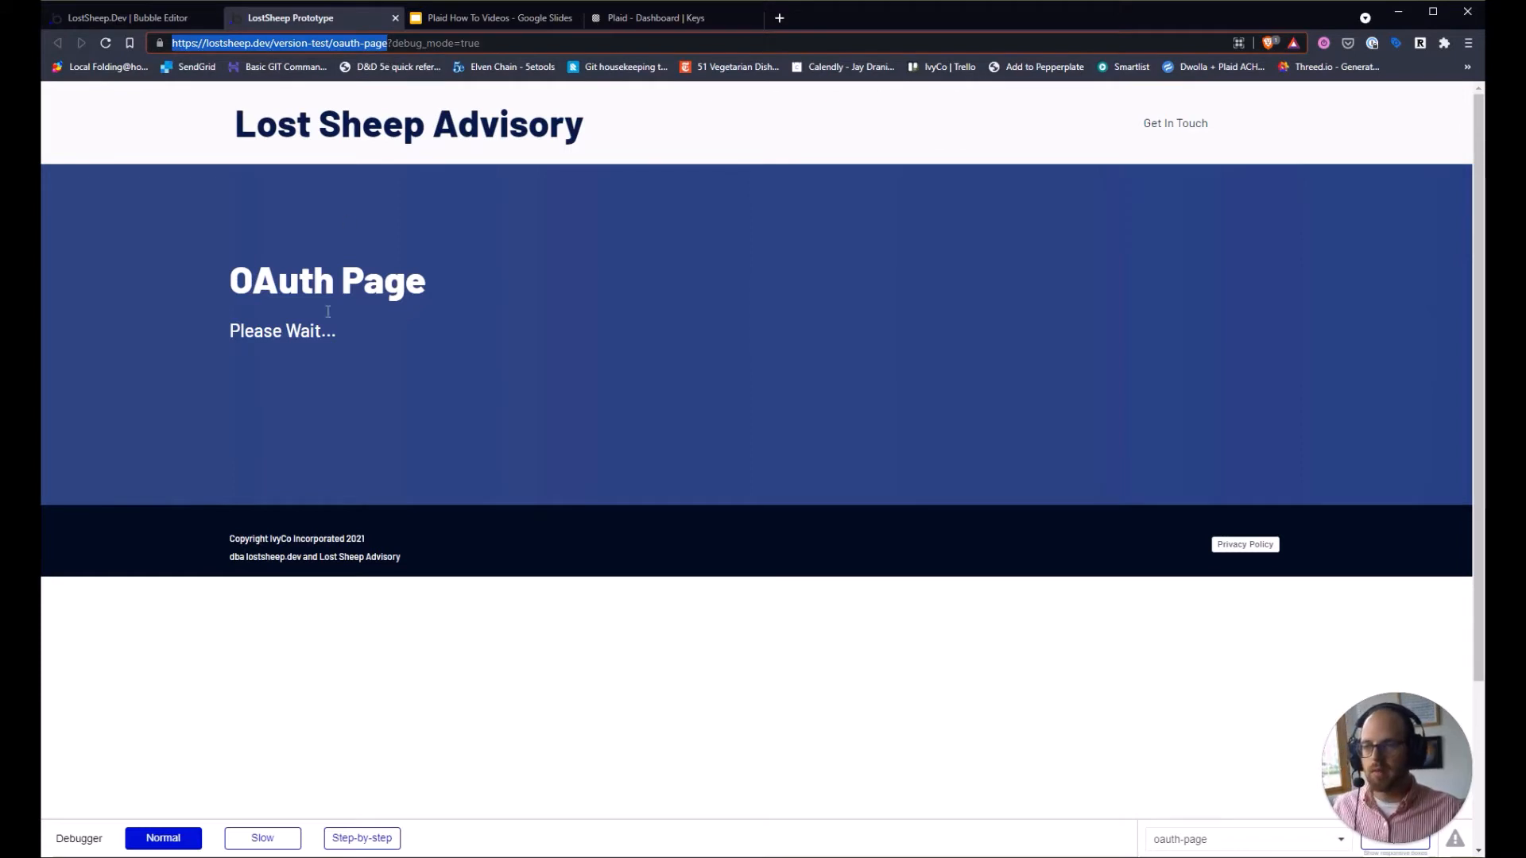
# Paste the copied oauth-page URL into the PlaidActions Create Link Token step's redirectUri.
pyautogui.click(106, 18)
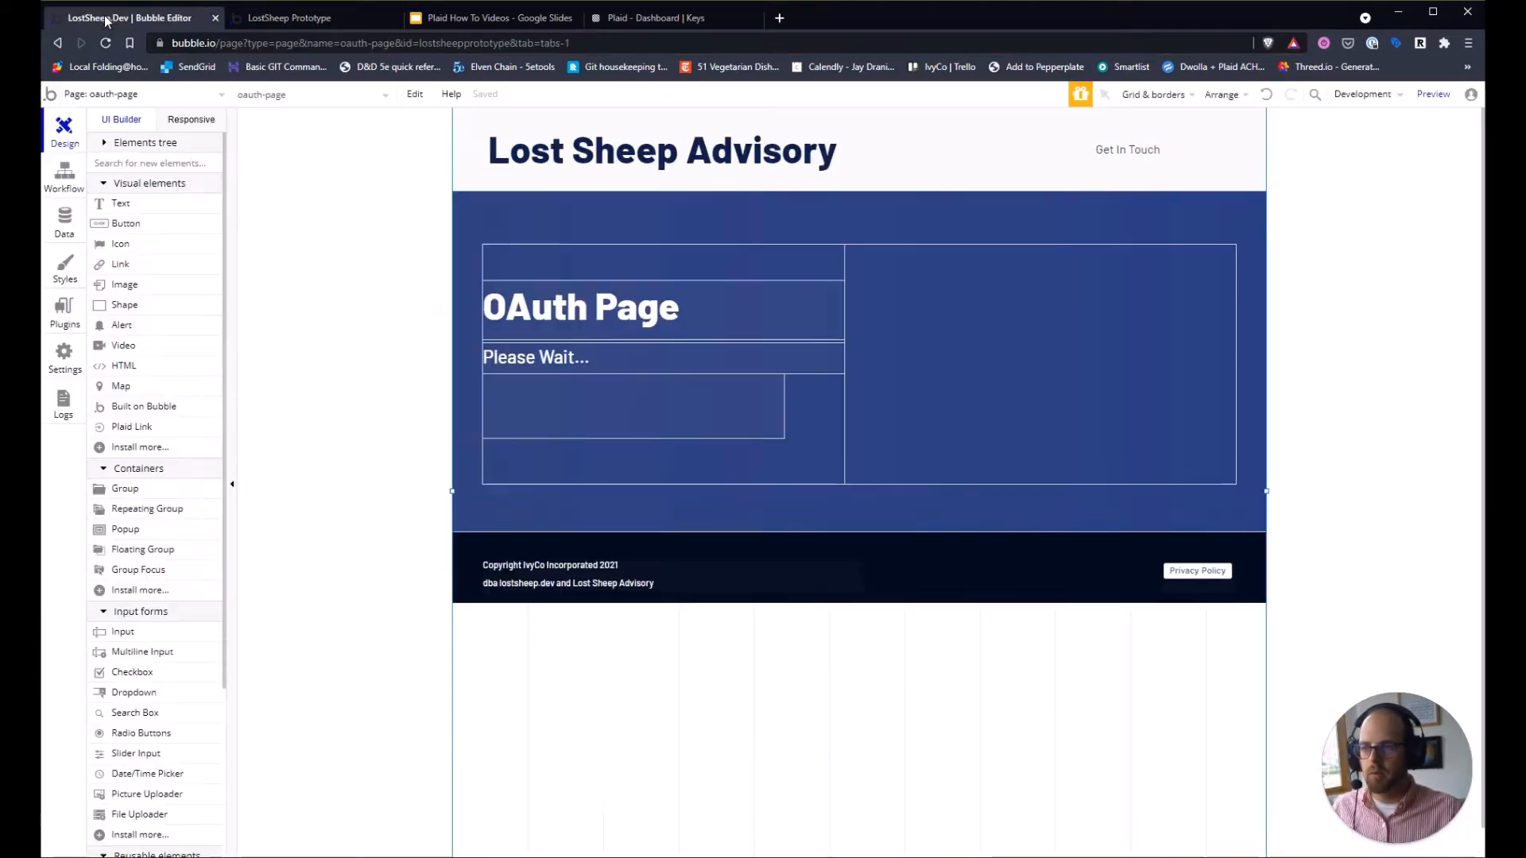
pyautogui.click(117, 94)
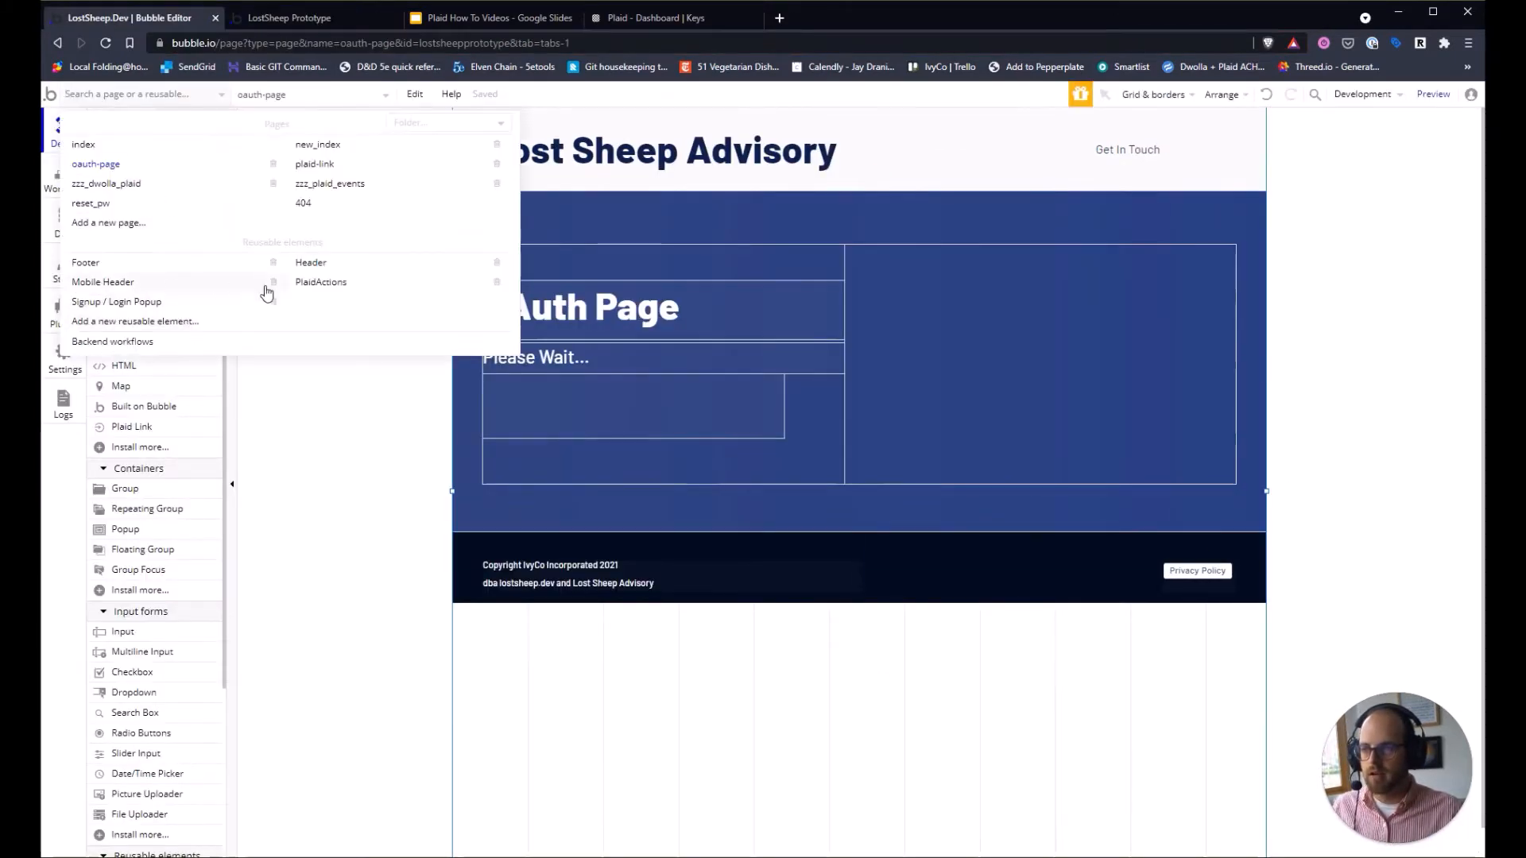
pyautogui.click(310, 283)
pyautogui.click(64, 185)
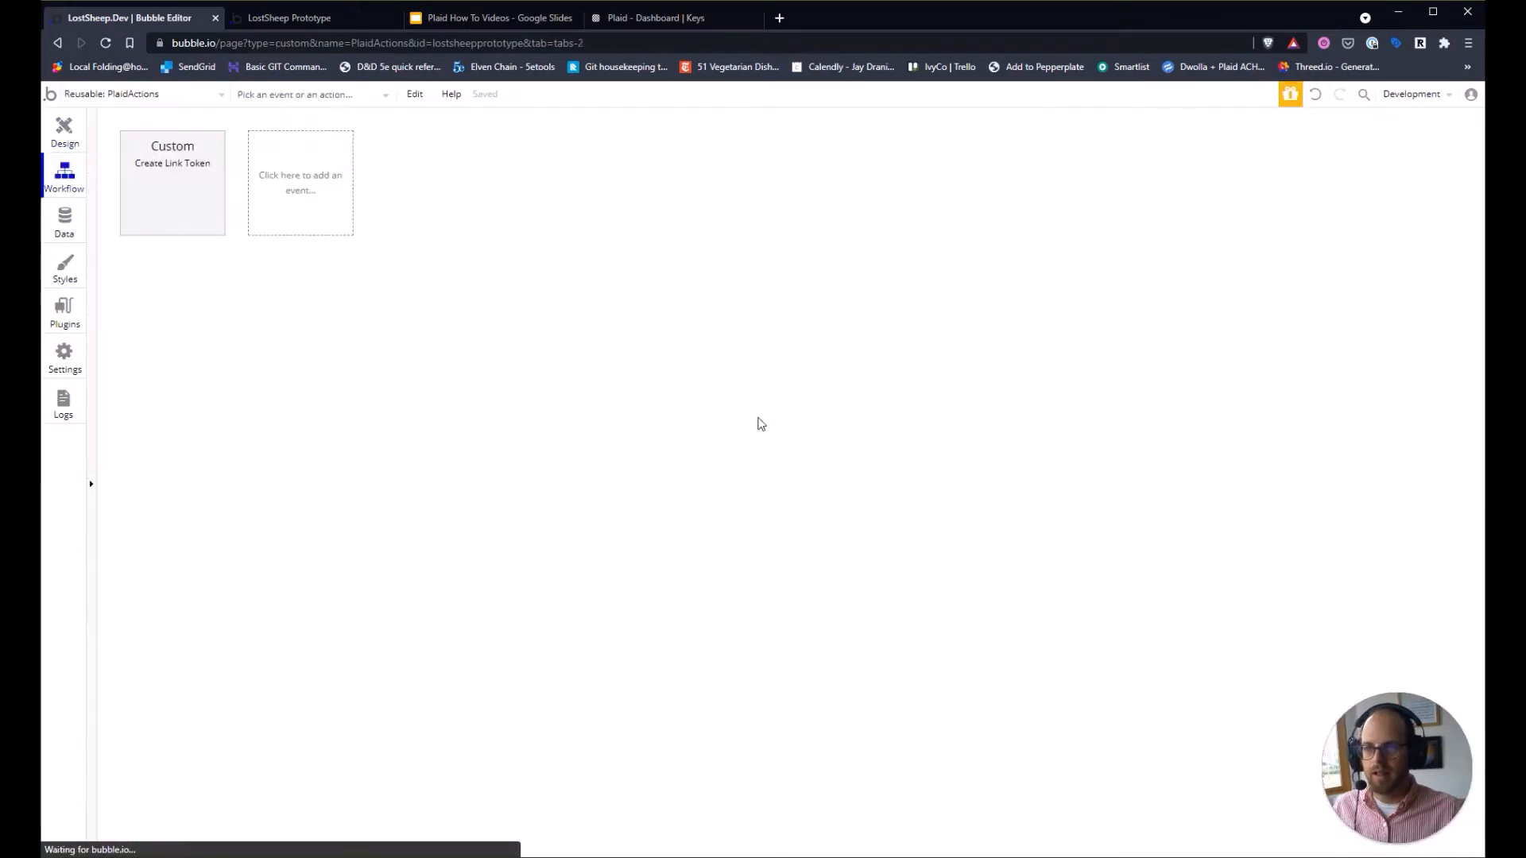
pyautogui.click(222, 216)
pyautogui.click(223, 296)
pyautogui.click(654, 303)
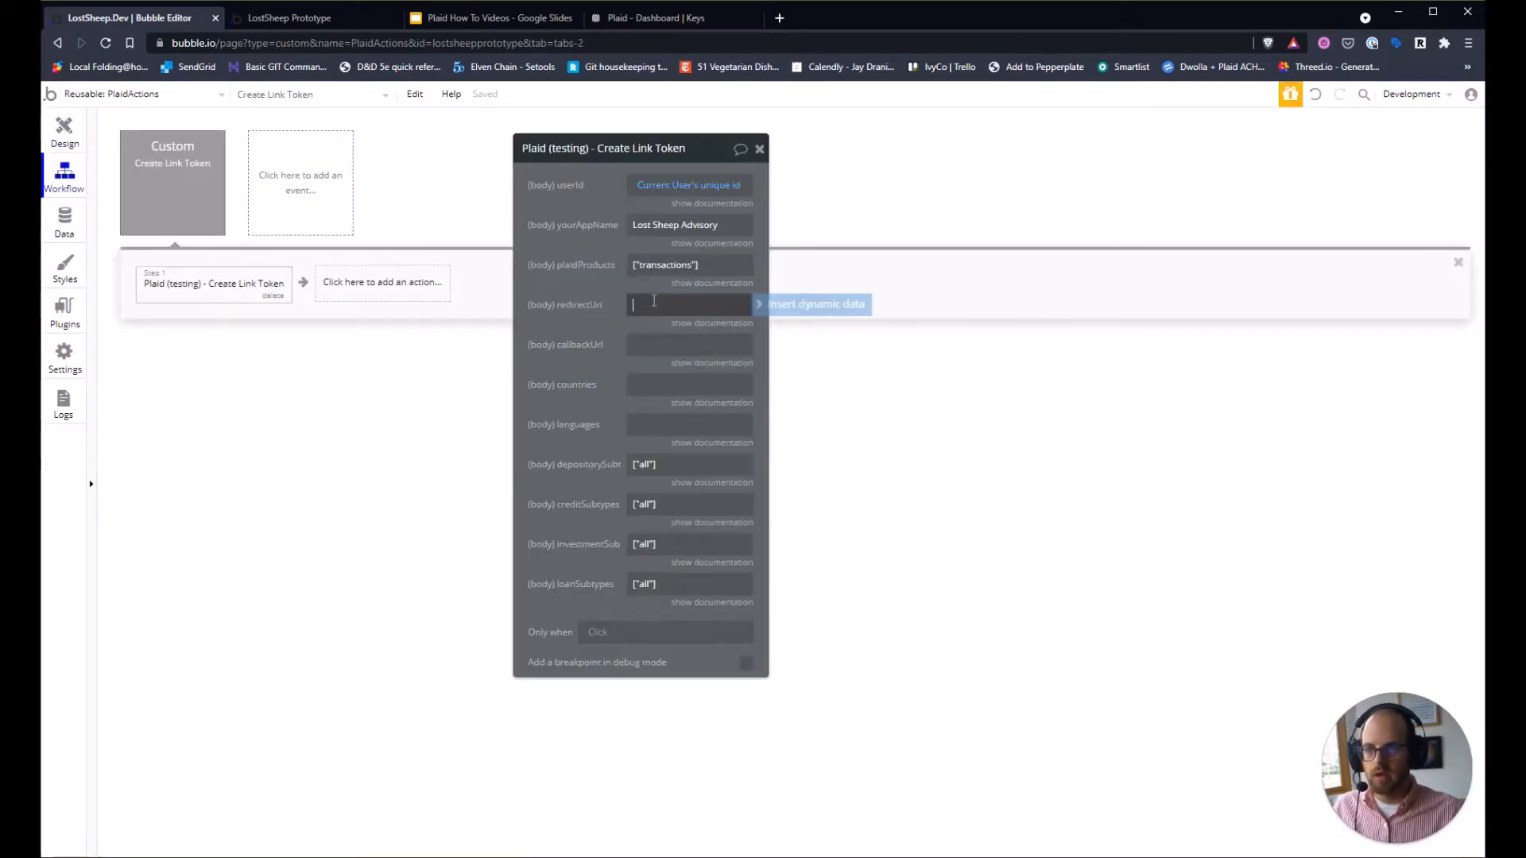
pyautogui.hotkey('ctrl', 'v')
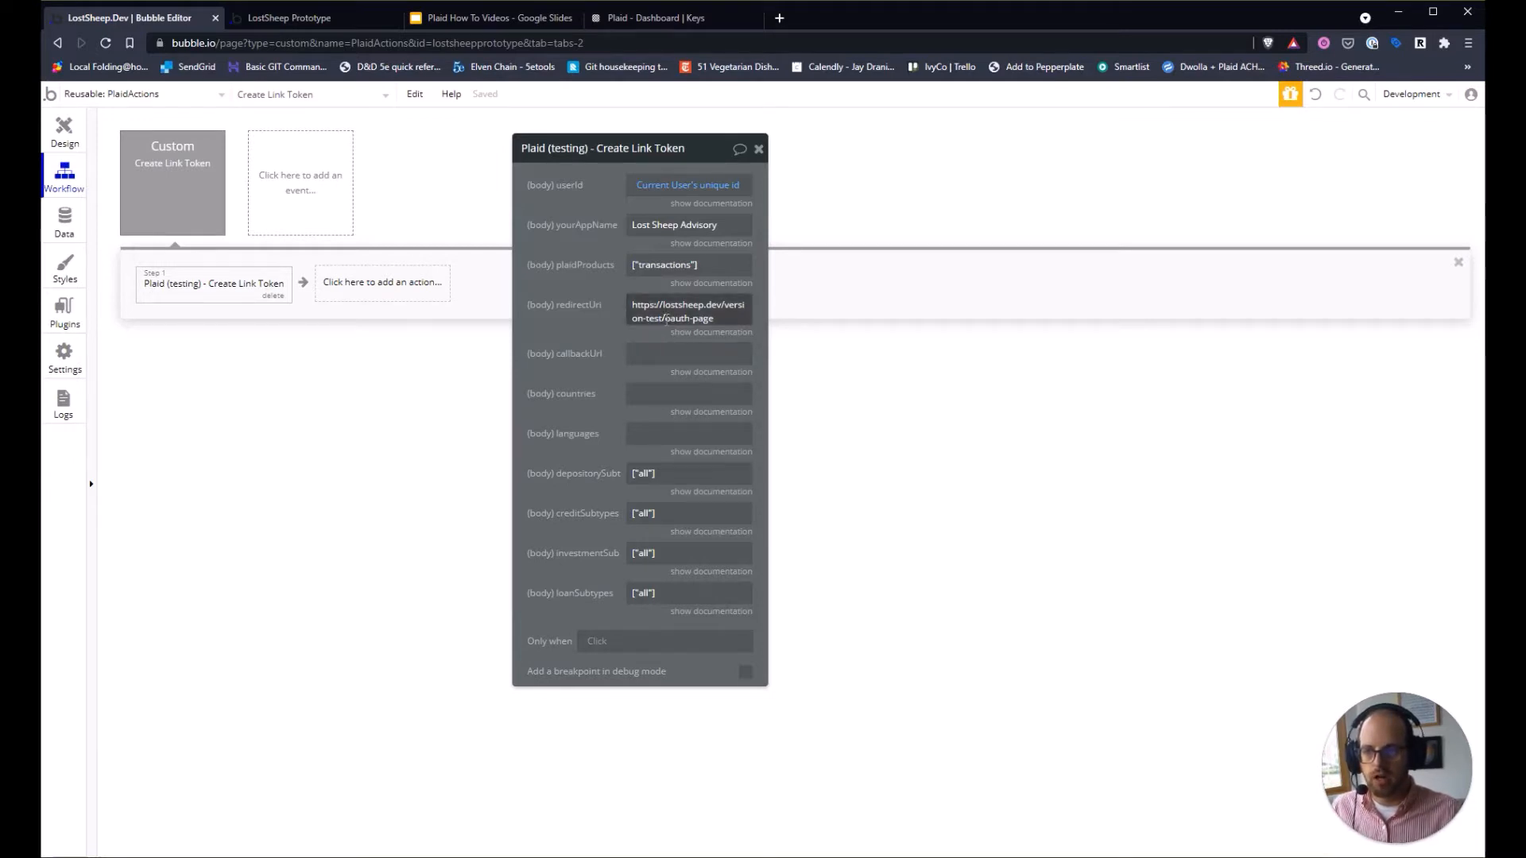
# Replace the redirectUri's hard-coded domain with dynamic Website home URL before oauth-page.
pyautogui.click(666, 319)
pyautogui.press('Escape')
pyautogui.click(668, 318)
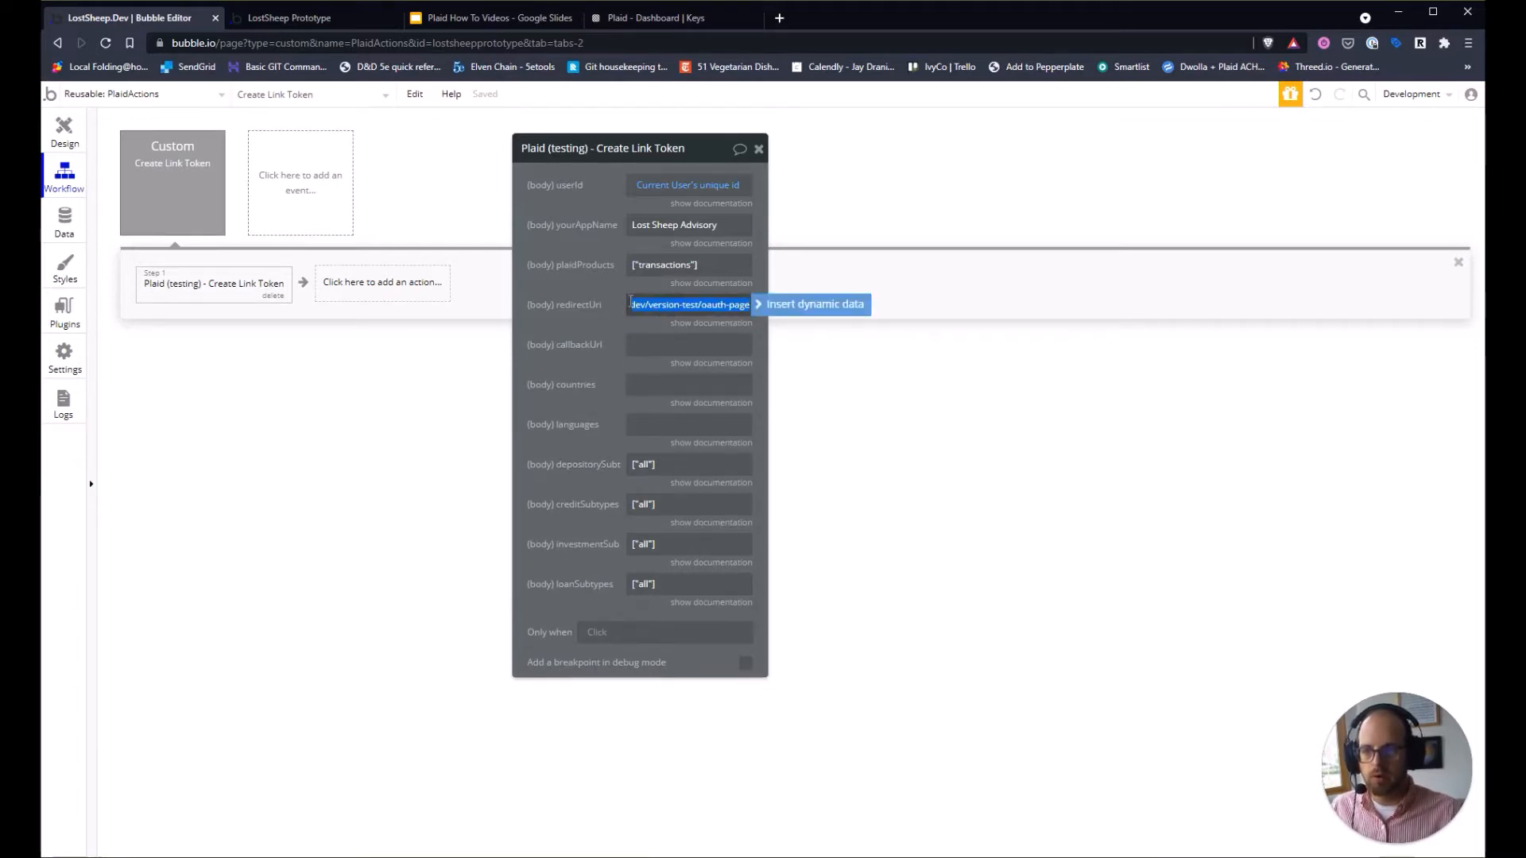
pyautogui.press('Escape')
pyautogui.click(668, 317)
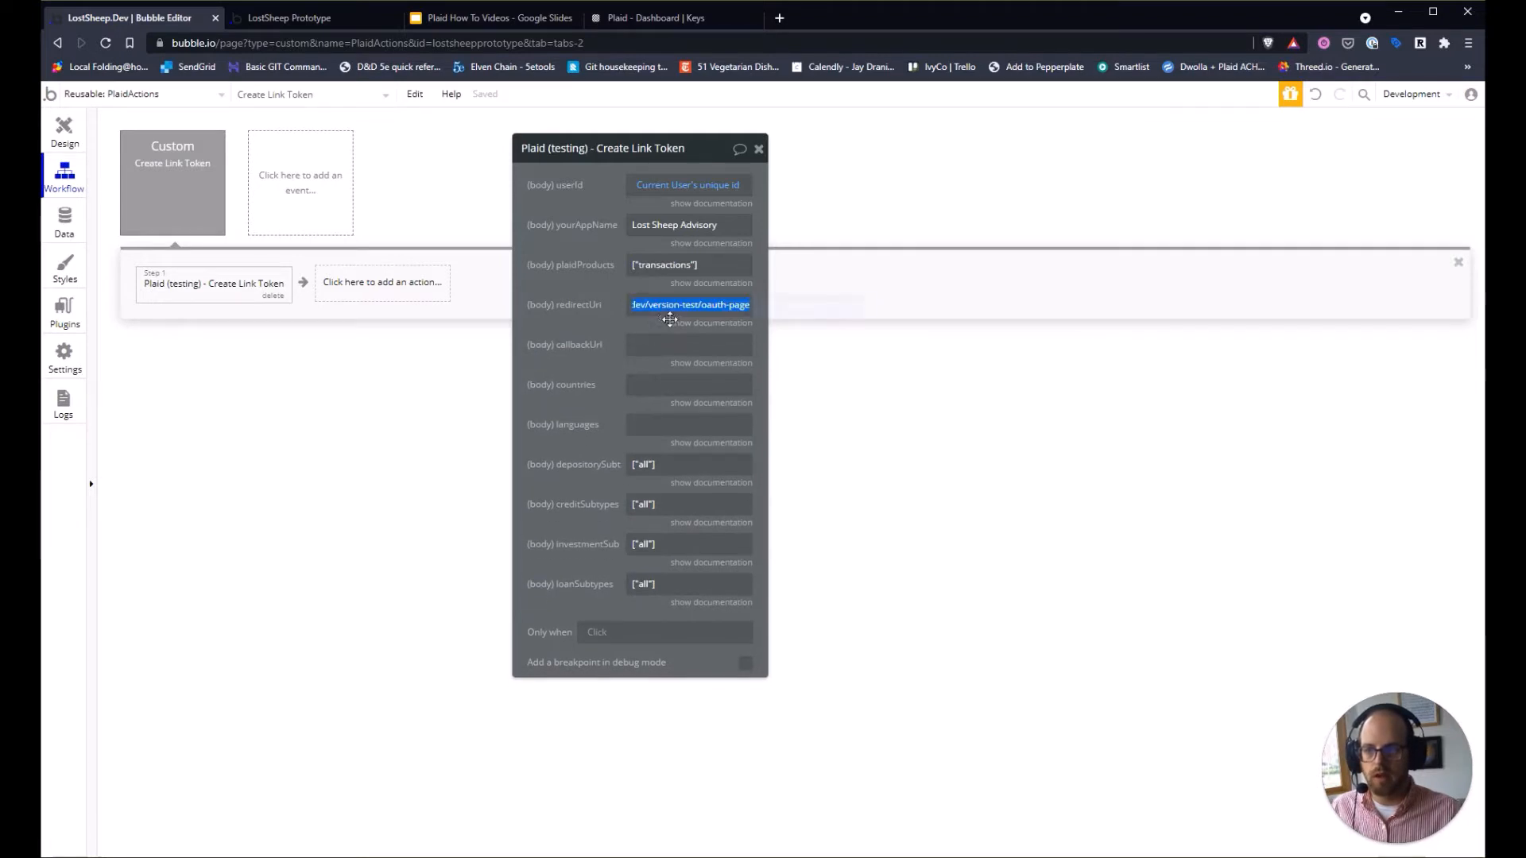
pyautogui.click(670, 308)
pyautogui.moveTo(702, 304); pyautogui.dragTo(629, 319)
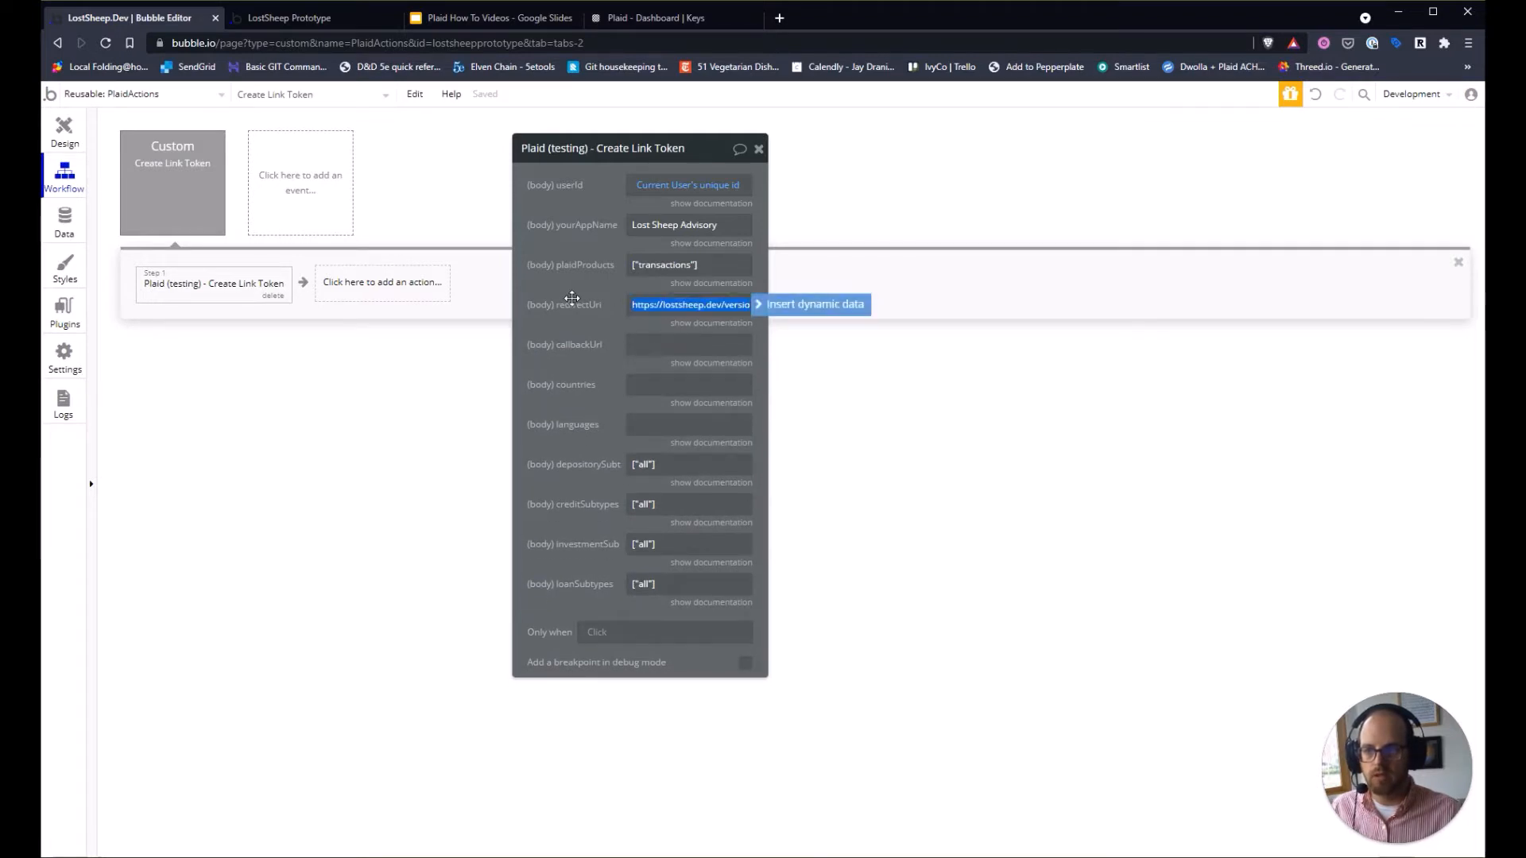
pyautogui.press('BackSpace')
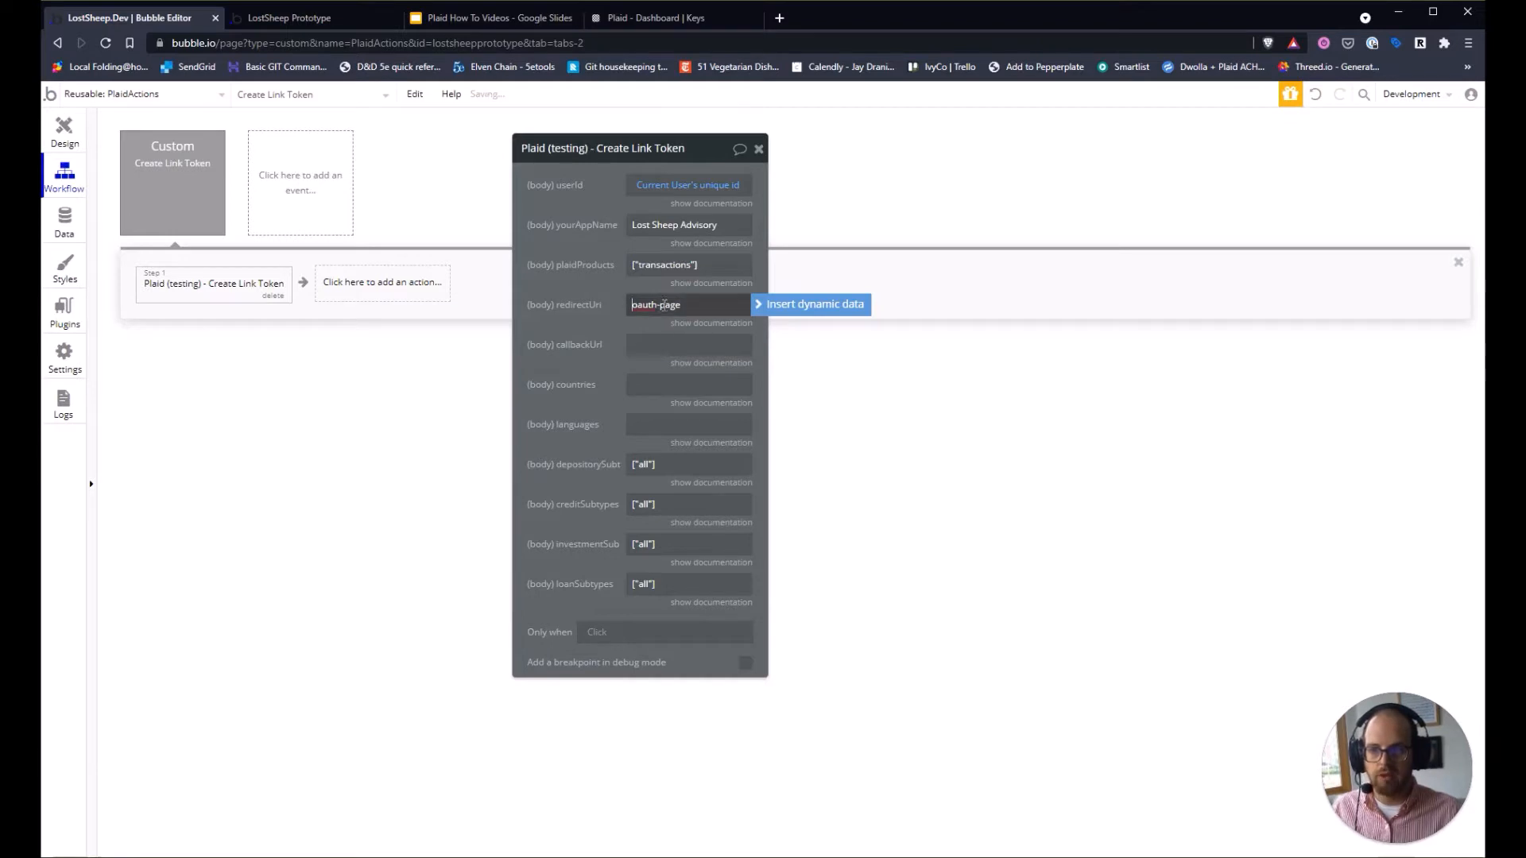
pyautogui.click(771, 305)
pyautogui.scroll(-5, 699, 486)
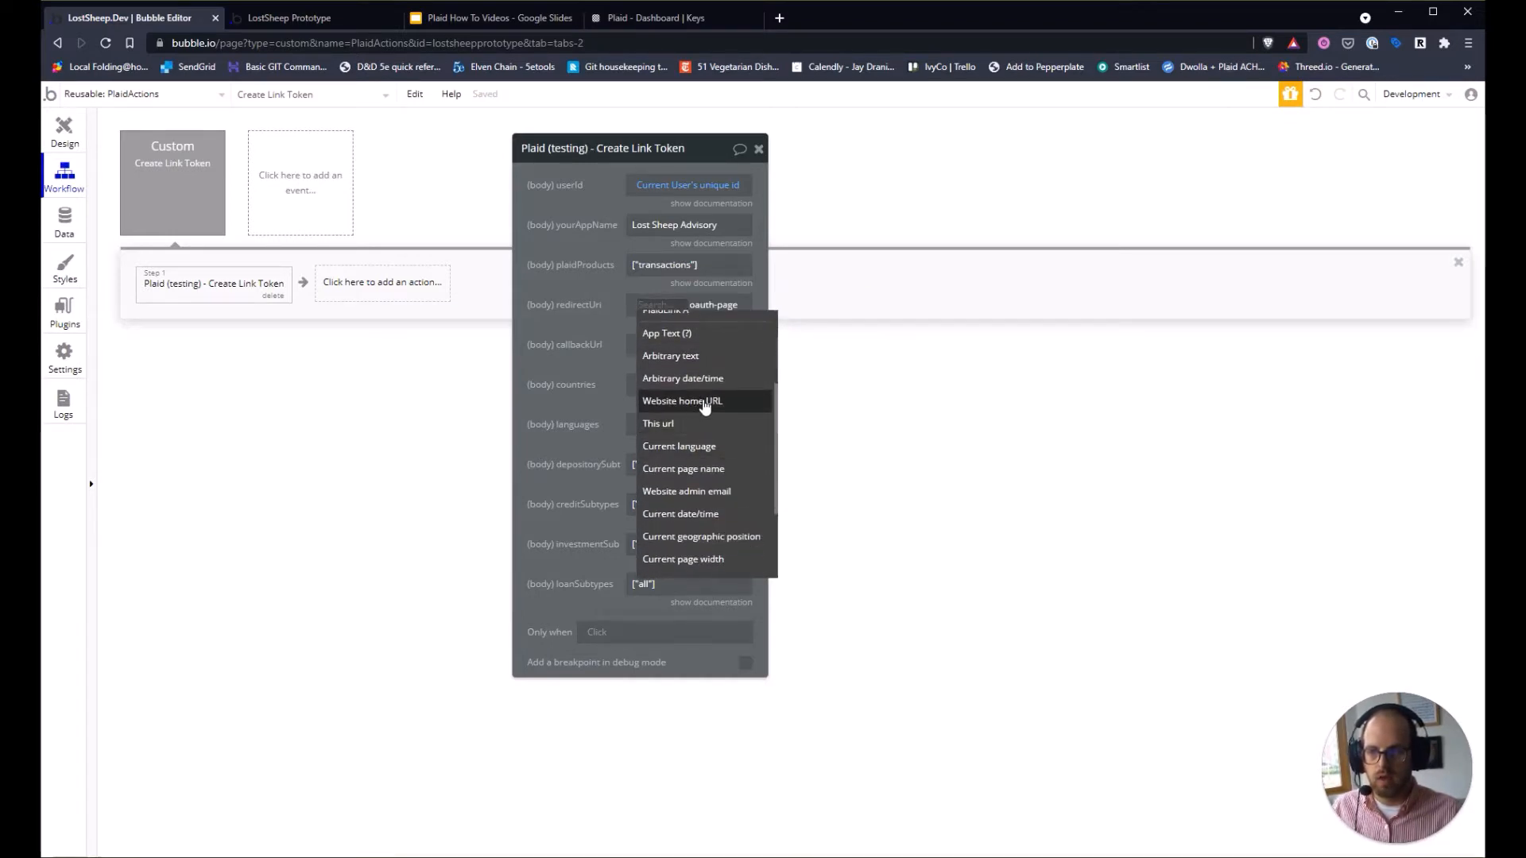
pyautogui.click(704, 402)
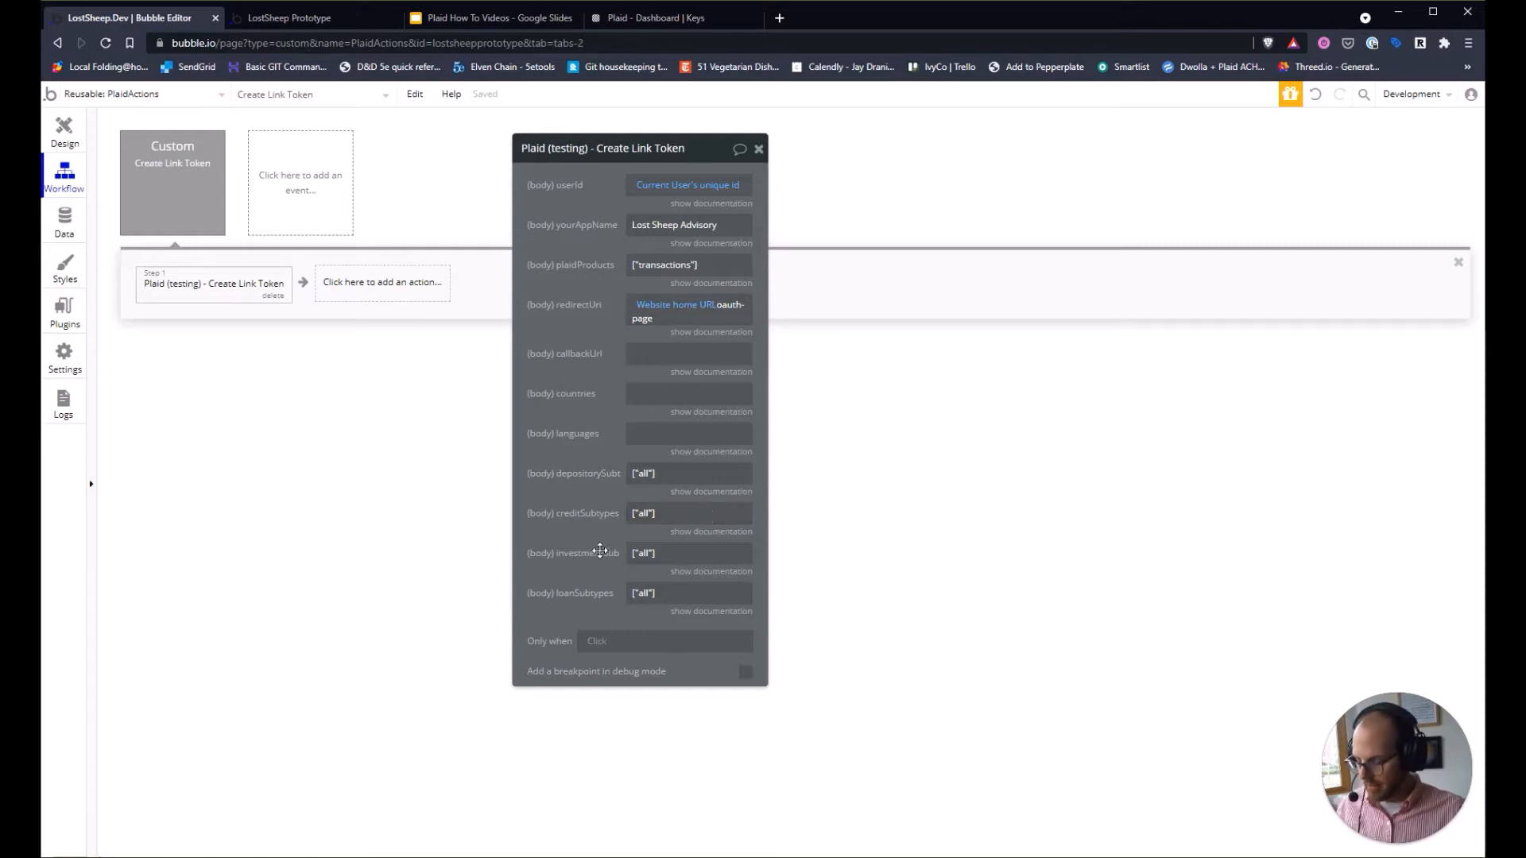
# Open the Allowed redirect URIs configuration in the Plaid Dashboard's team API settings.
pyautogui.click(672, 19)
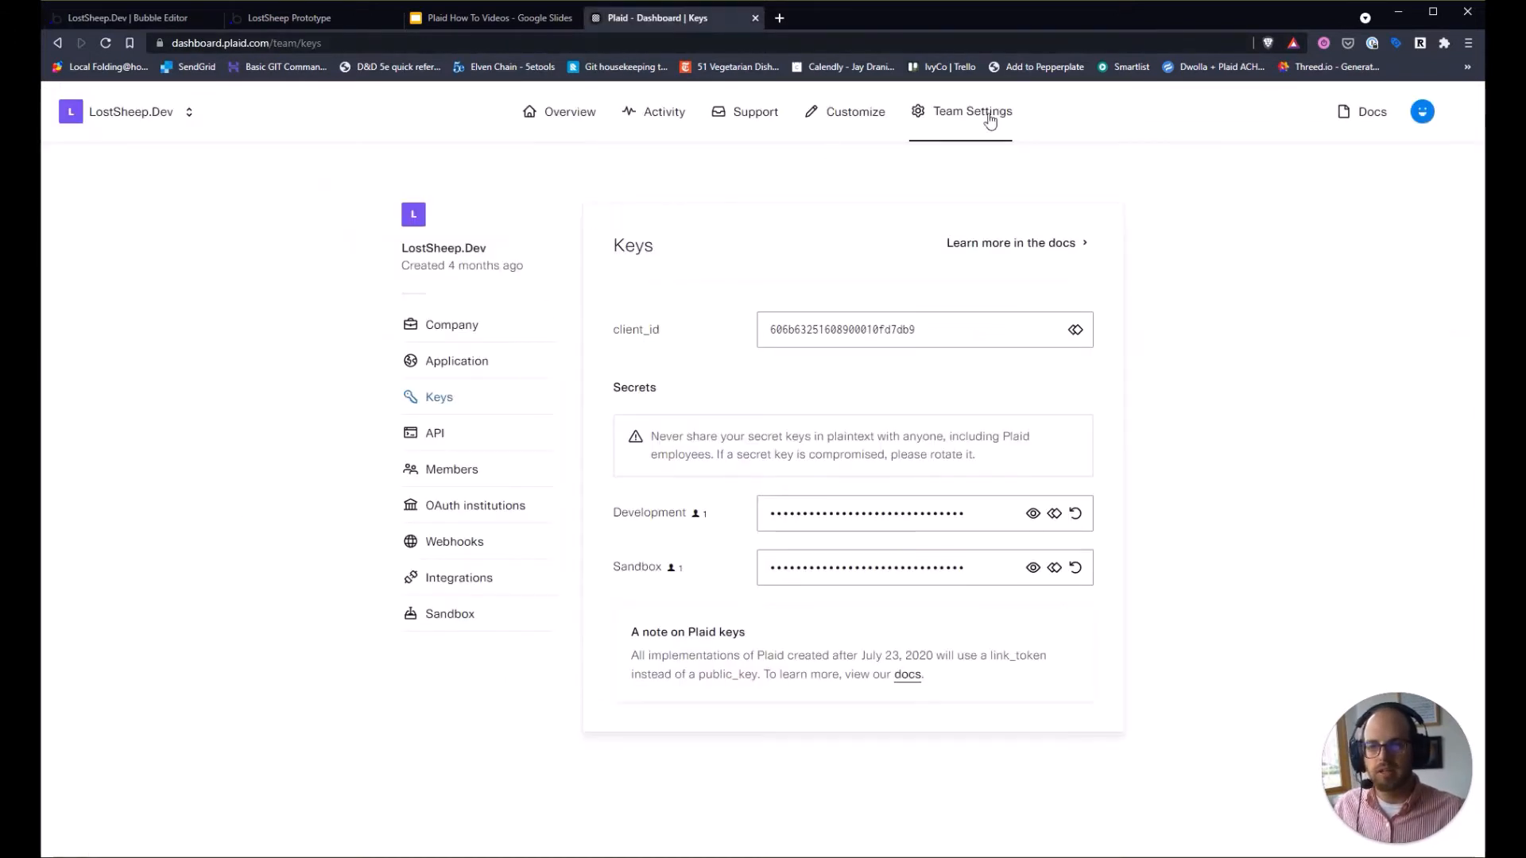
pyautogui.moveTo(975, 113)
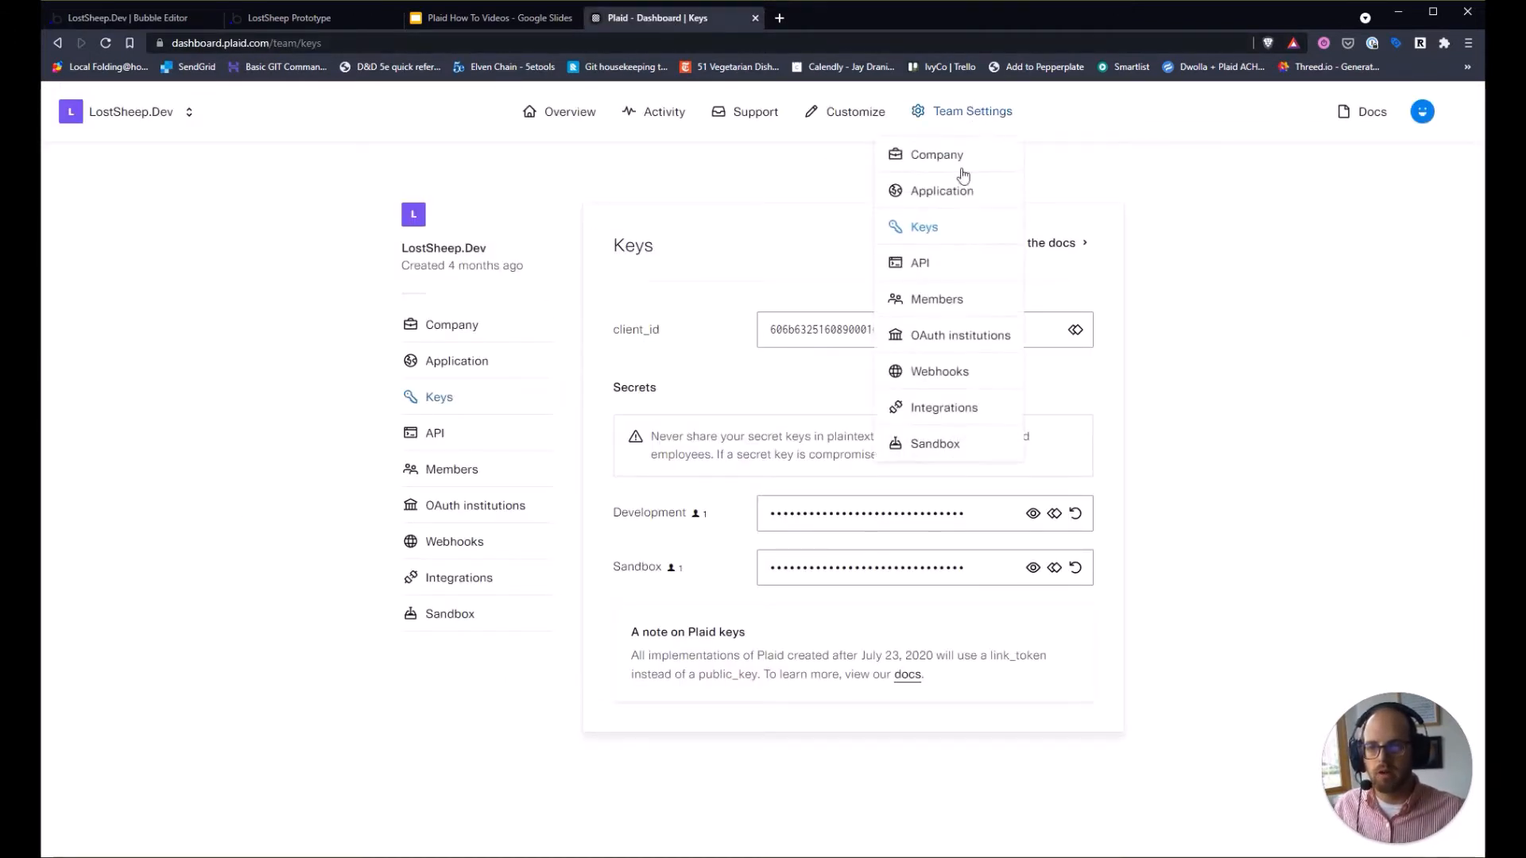
pyautogui.click(931, 267)
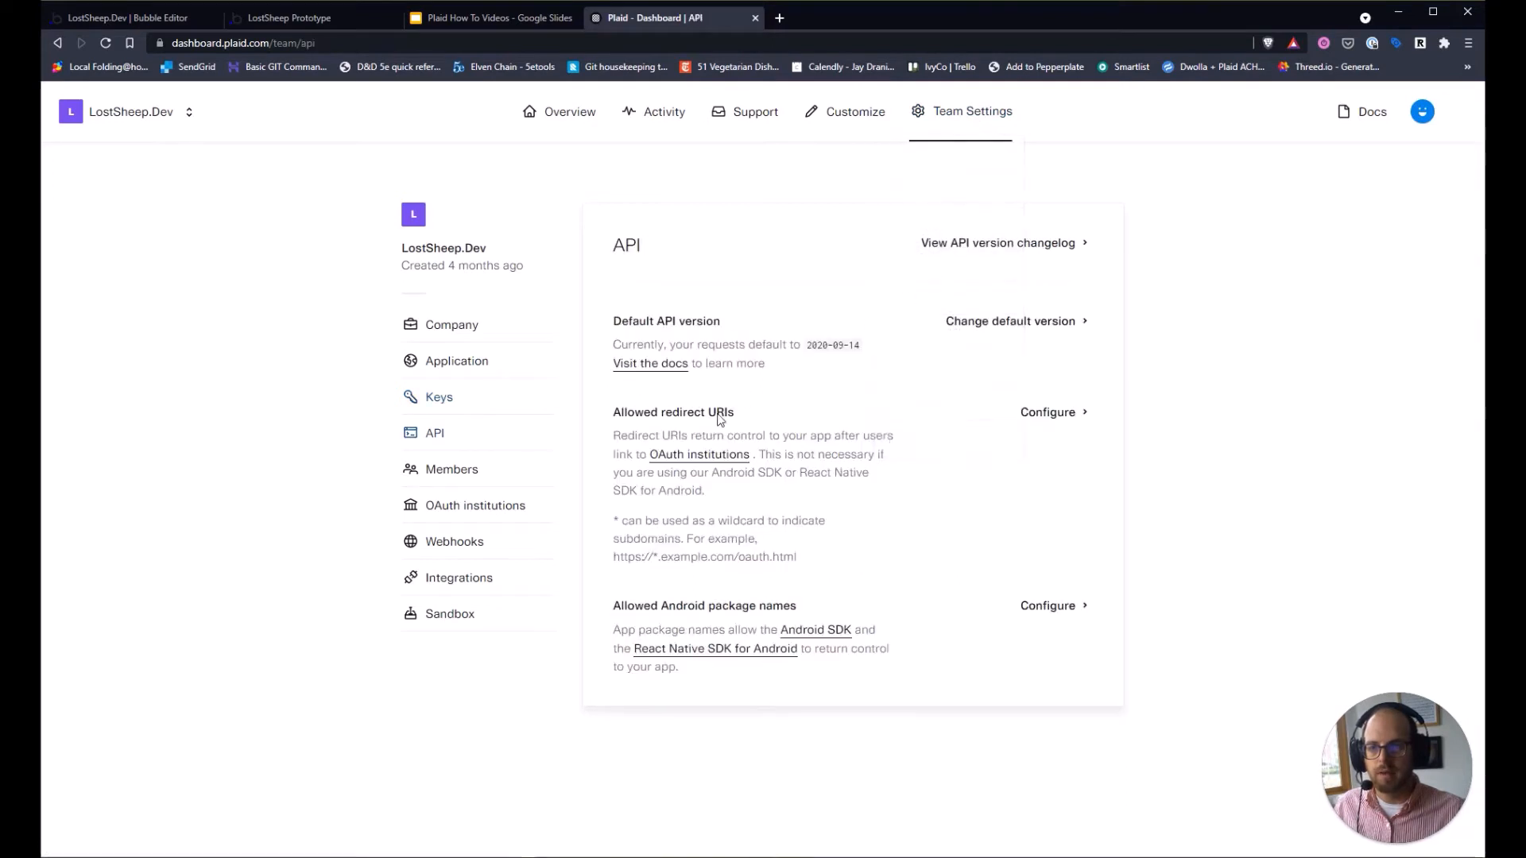
pyautogui.moveTo(616, 412); pyautogui.dragTo(747, 405)
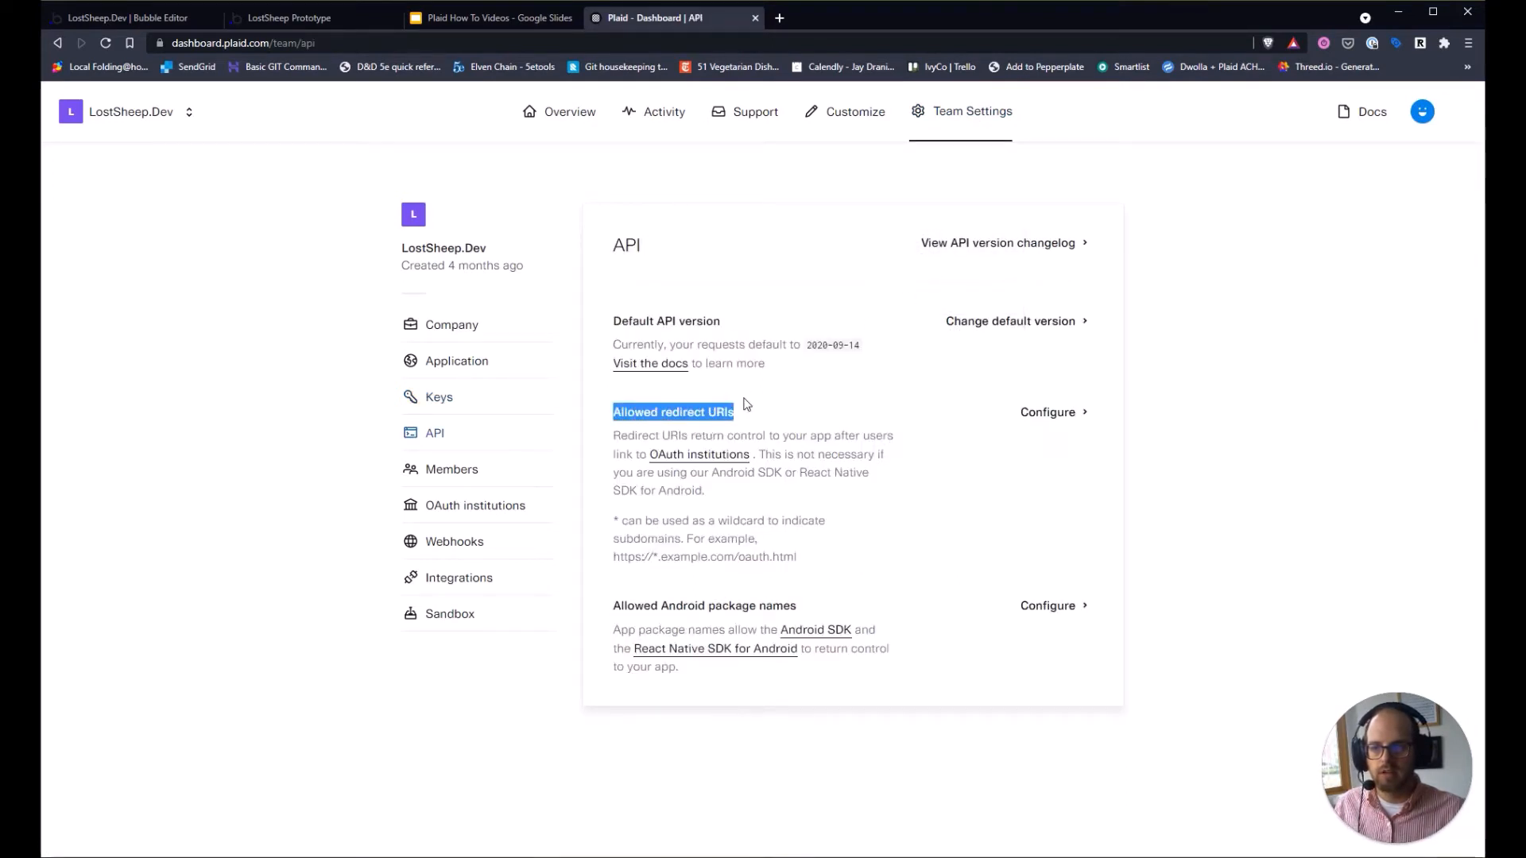
pyautogui.click(746, 414)
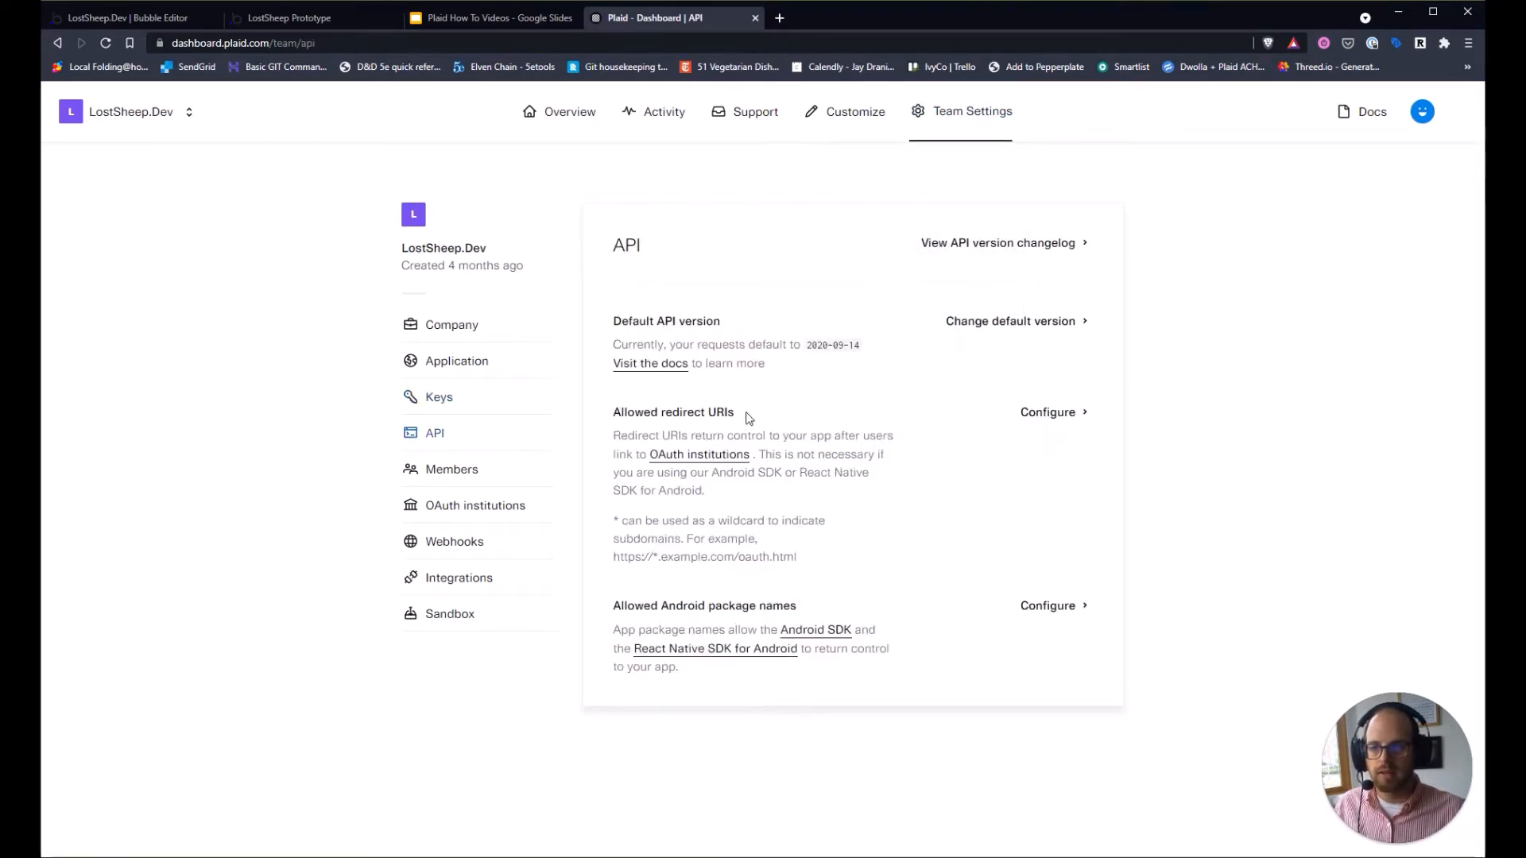
pyautogui.click(1048, 413)
# Review the three oauth-page redirect URIs without changes, then return to the Bubble editor.
pyautogui.scroll(-3, 838, 557)
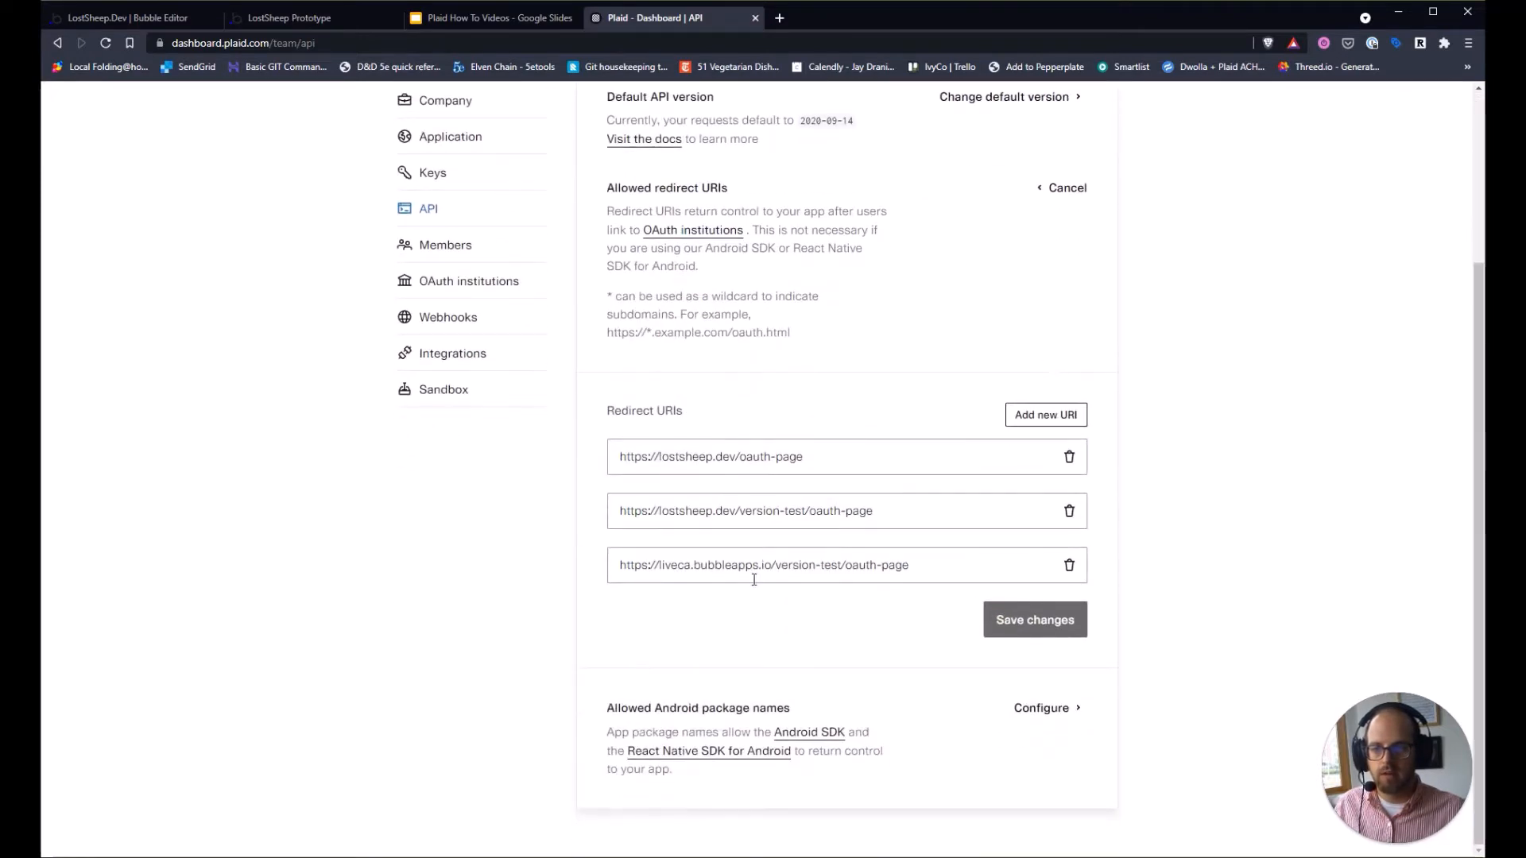
pyautogui.tripleClick(732, 512)
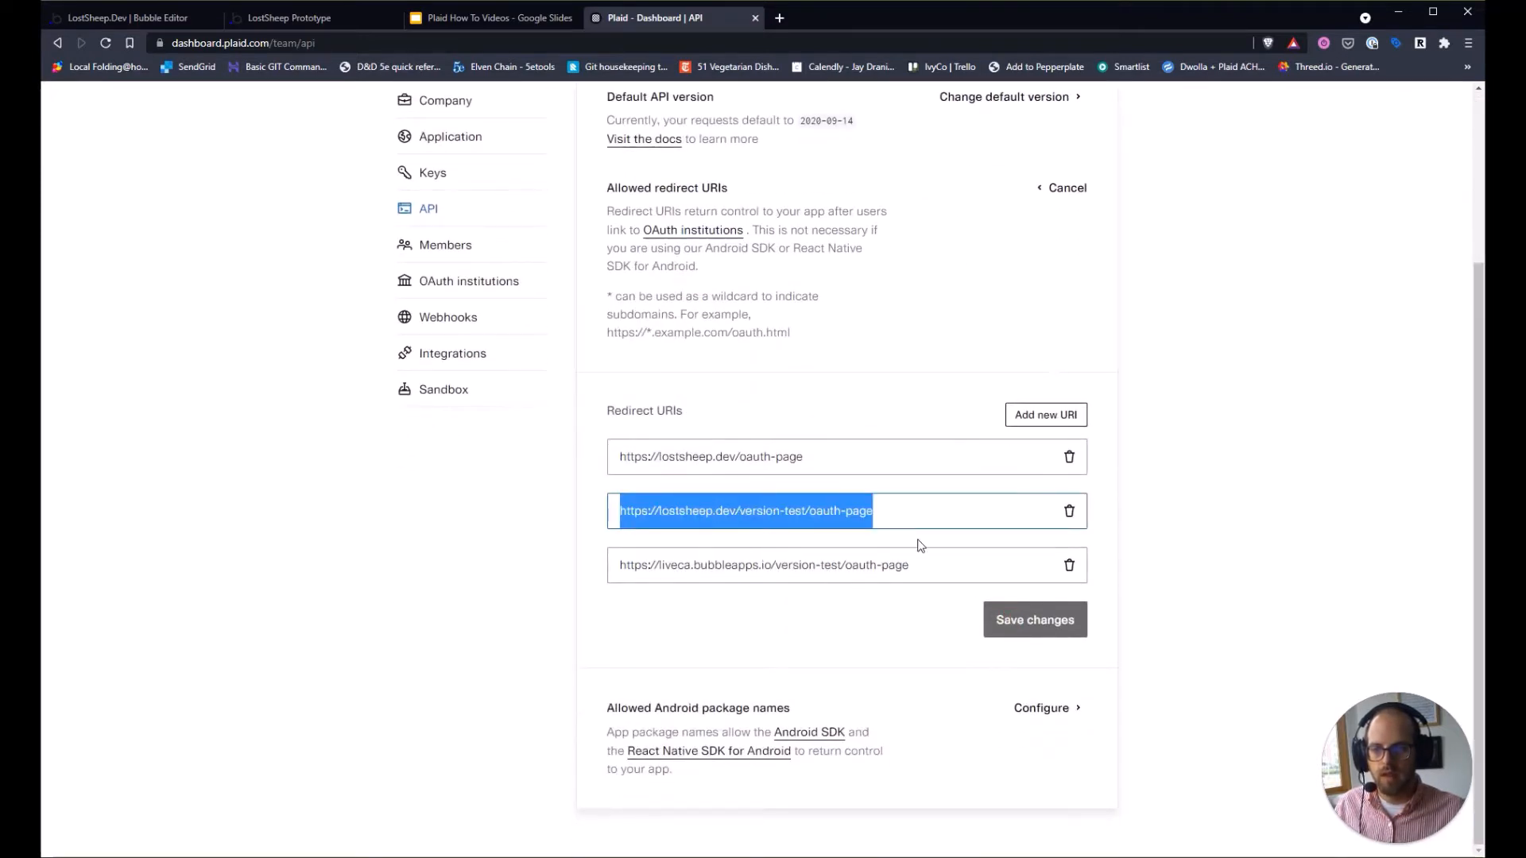
pyautogui.press('Right')
pyautogui.tripleClick(897, 517)
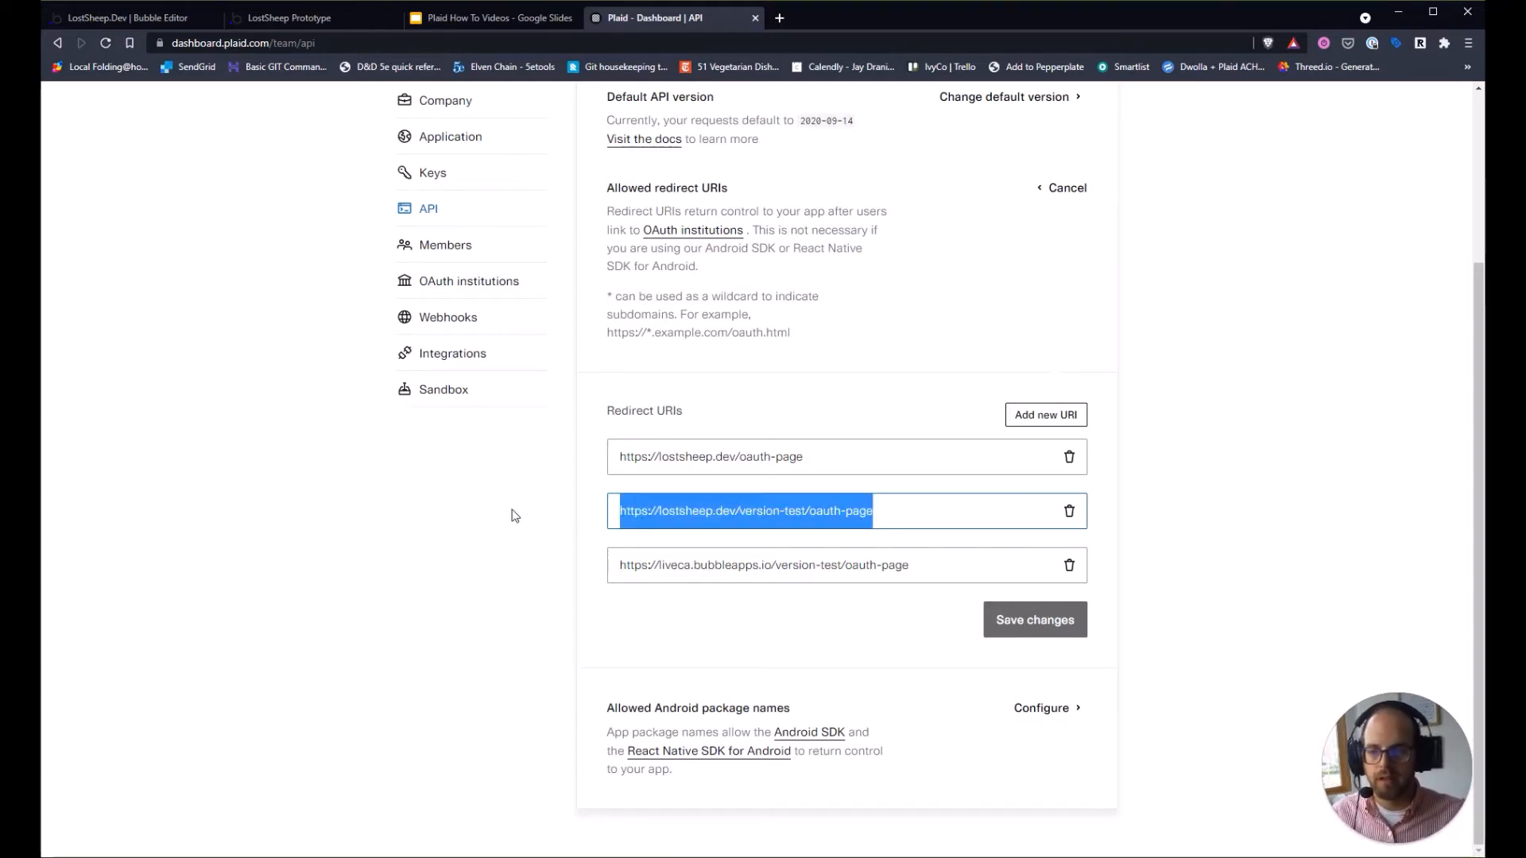
pyautogui.click(570, 577)
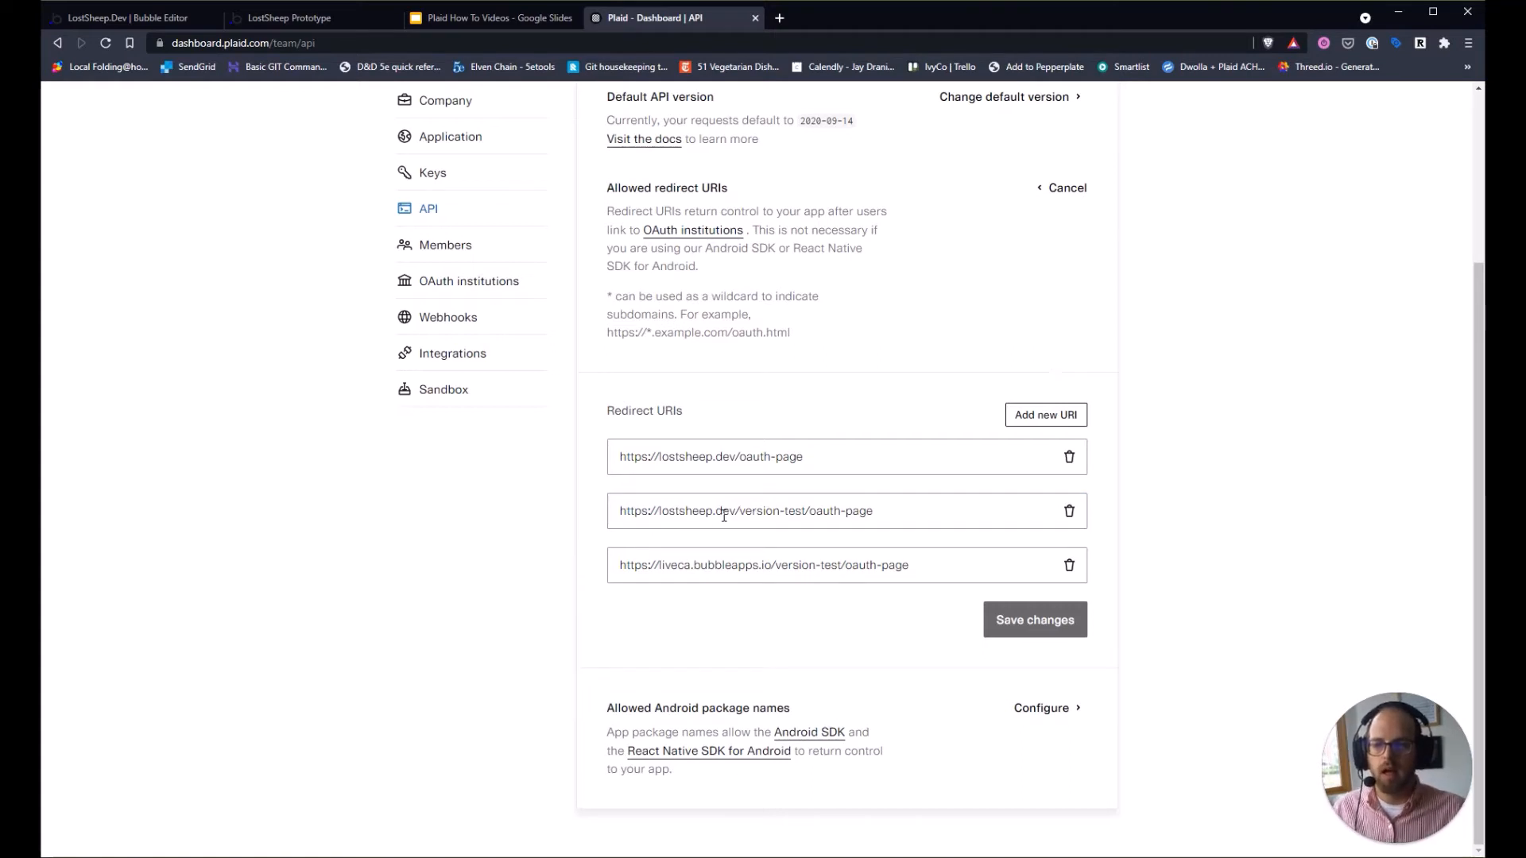
pyautogui.moveTo(652, 513); pyautogui.dragTo(691, 513)
pyautogui.click(810, 510)
pyautogui.click(756, 517)
pyautogui.doubleClick(759, 513)
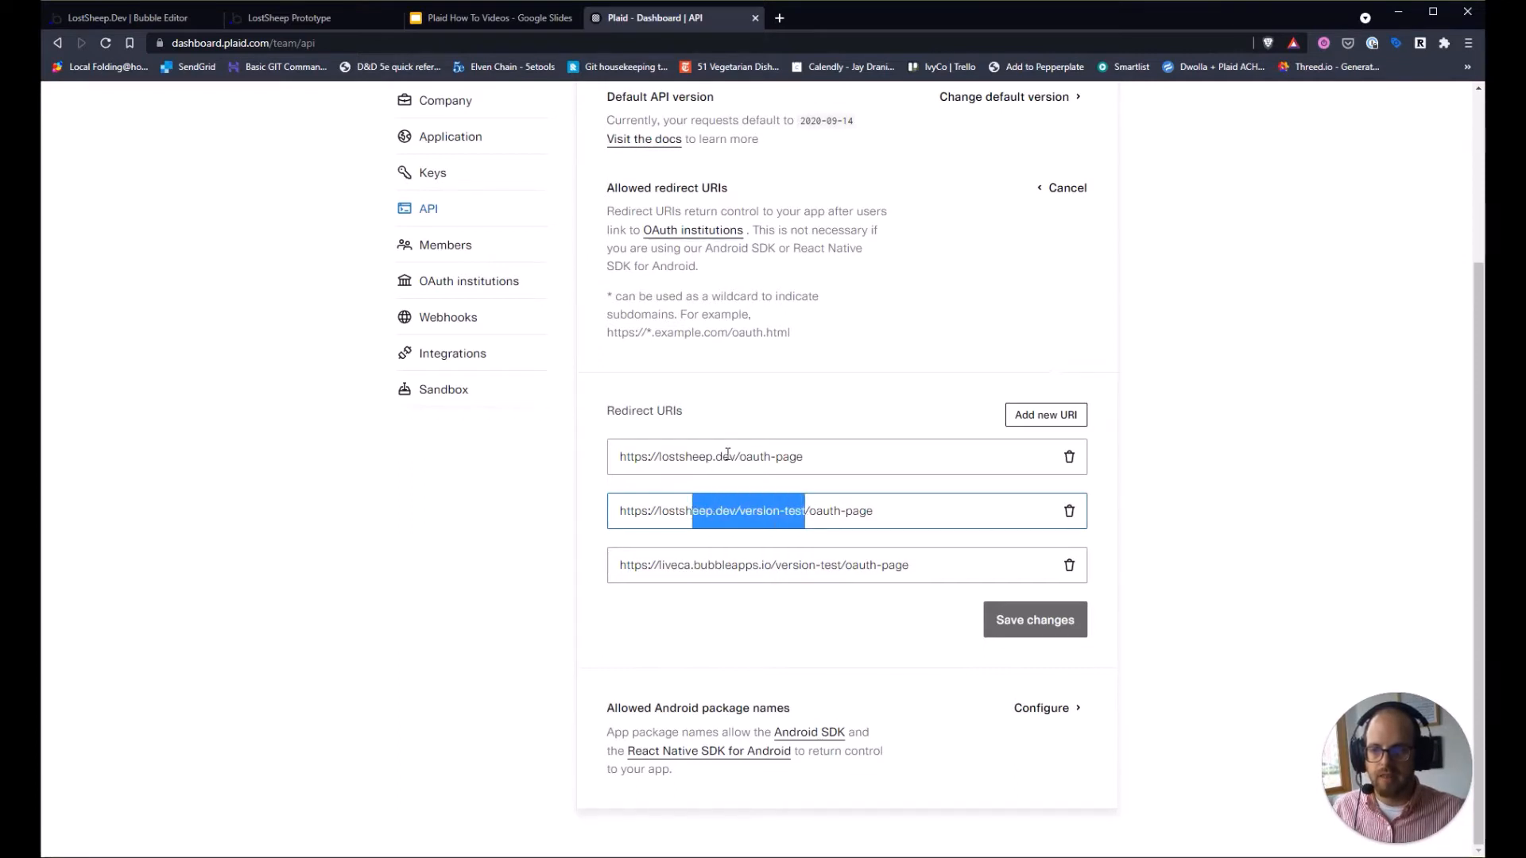
pyautogui.click(736, 457)
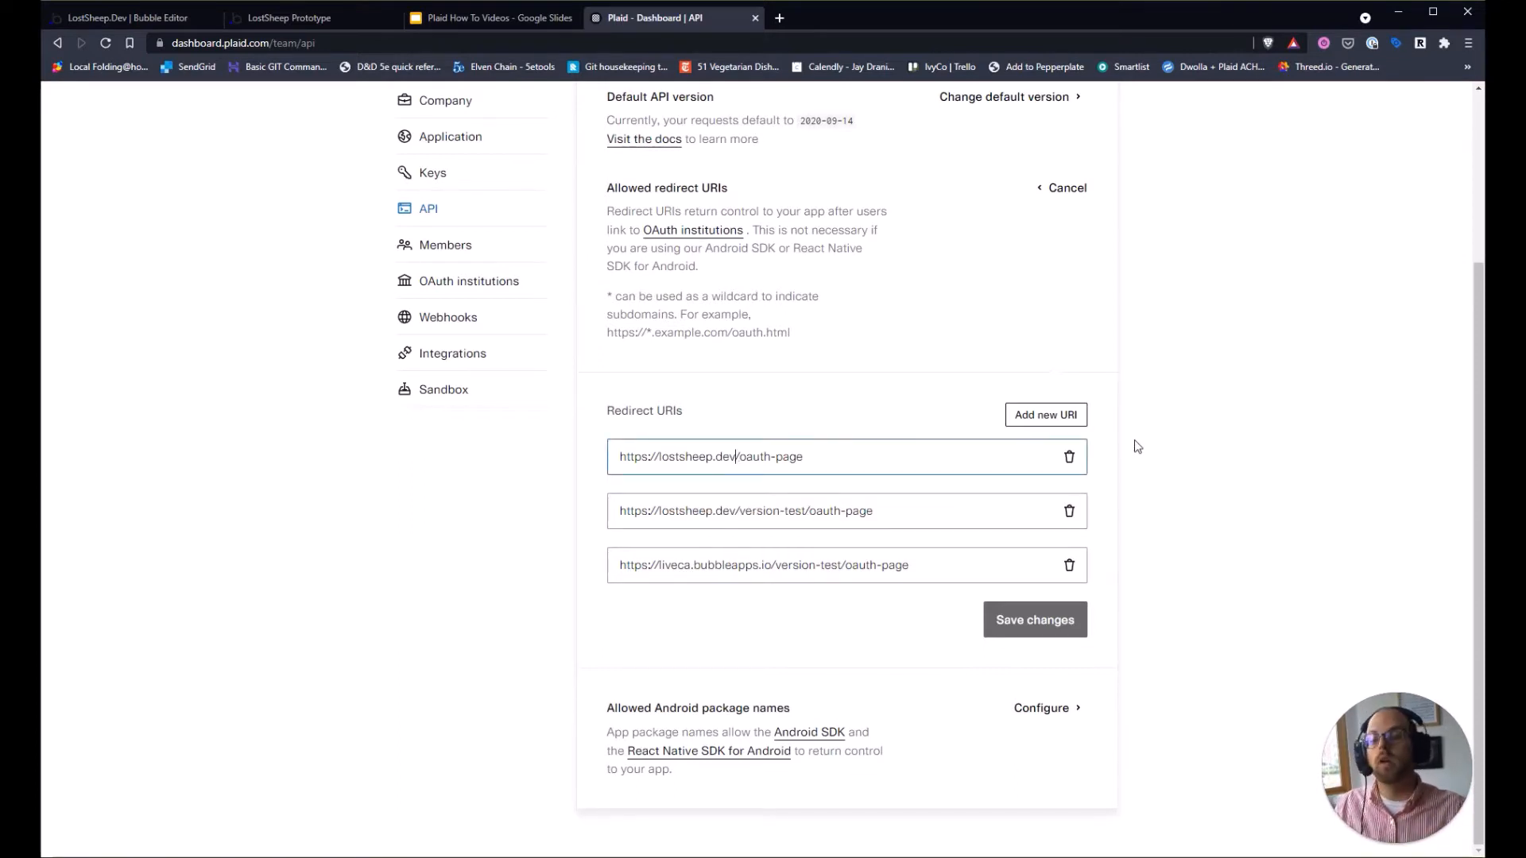
pyautogui.moveTo(809, 510); pyautogui.dragTo(884, 515)
pyautogui.click(884, 514)
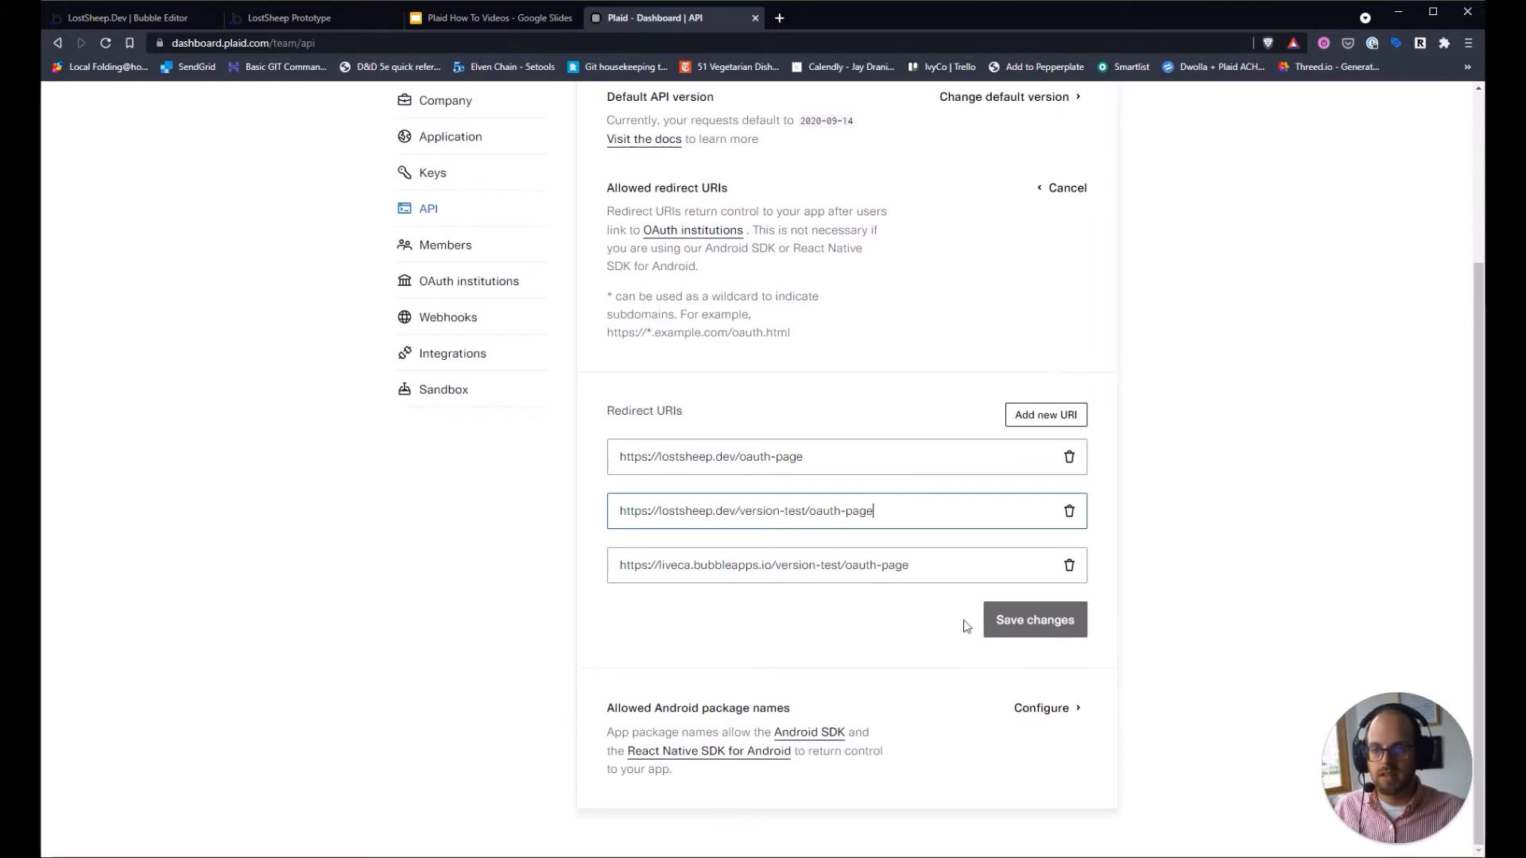
pyautogui.click(744, 643)
pyautogui.click(149, 19)
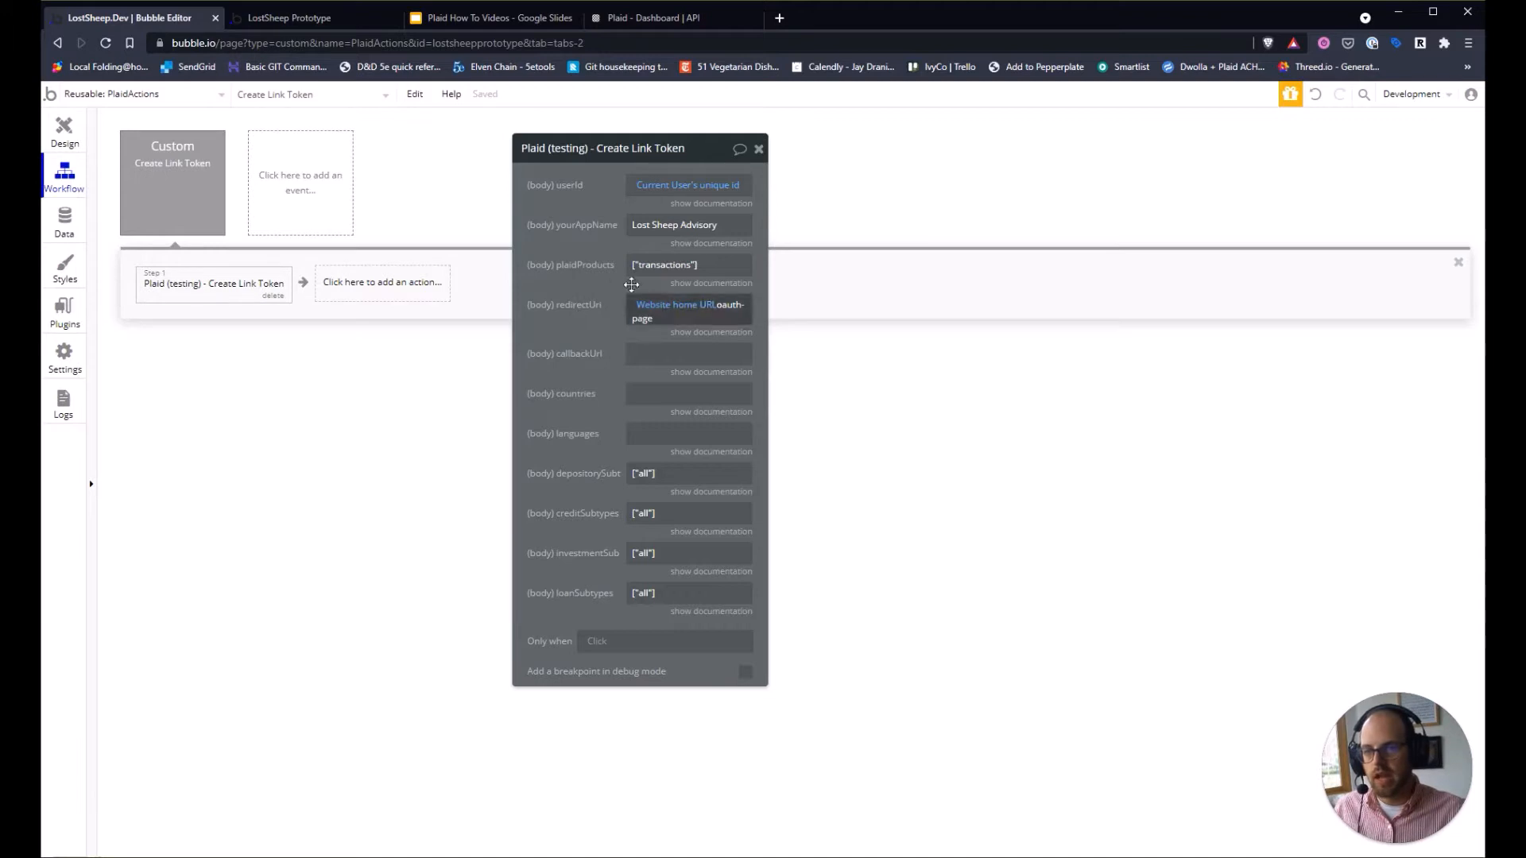
# Place the caret in the Create Link Token step's empty callbackUrl parameter.
pyautogui.click(649, 351)
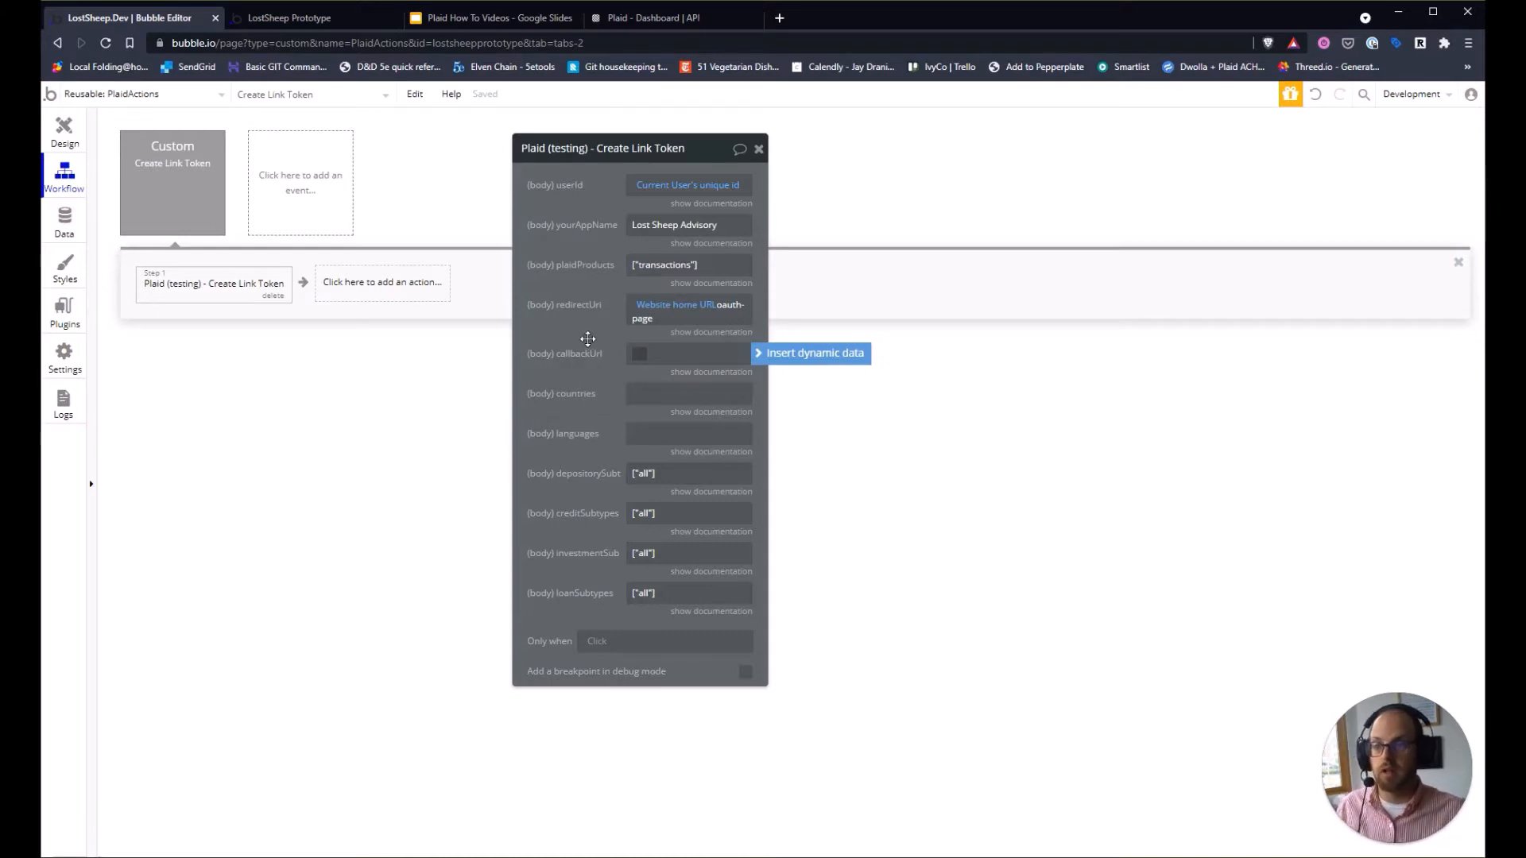
# Create a backend API workflow named plaid_webhook that runs without authentication.
pyautogui.click(183, 94)
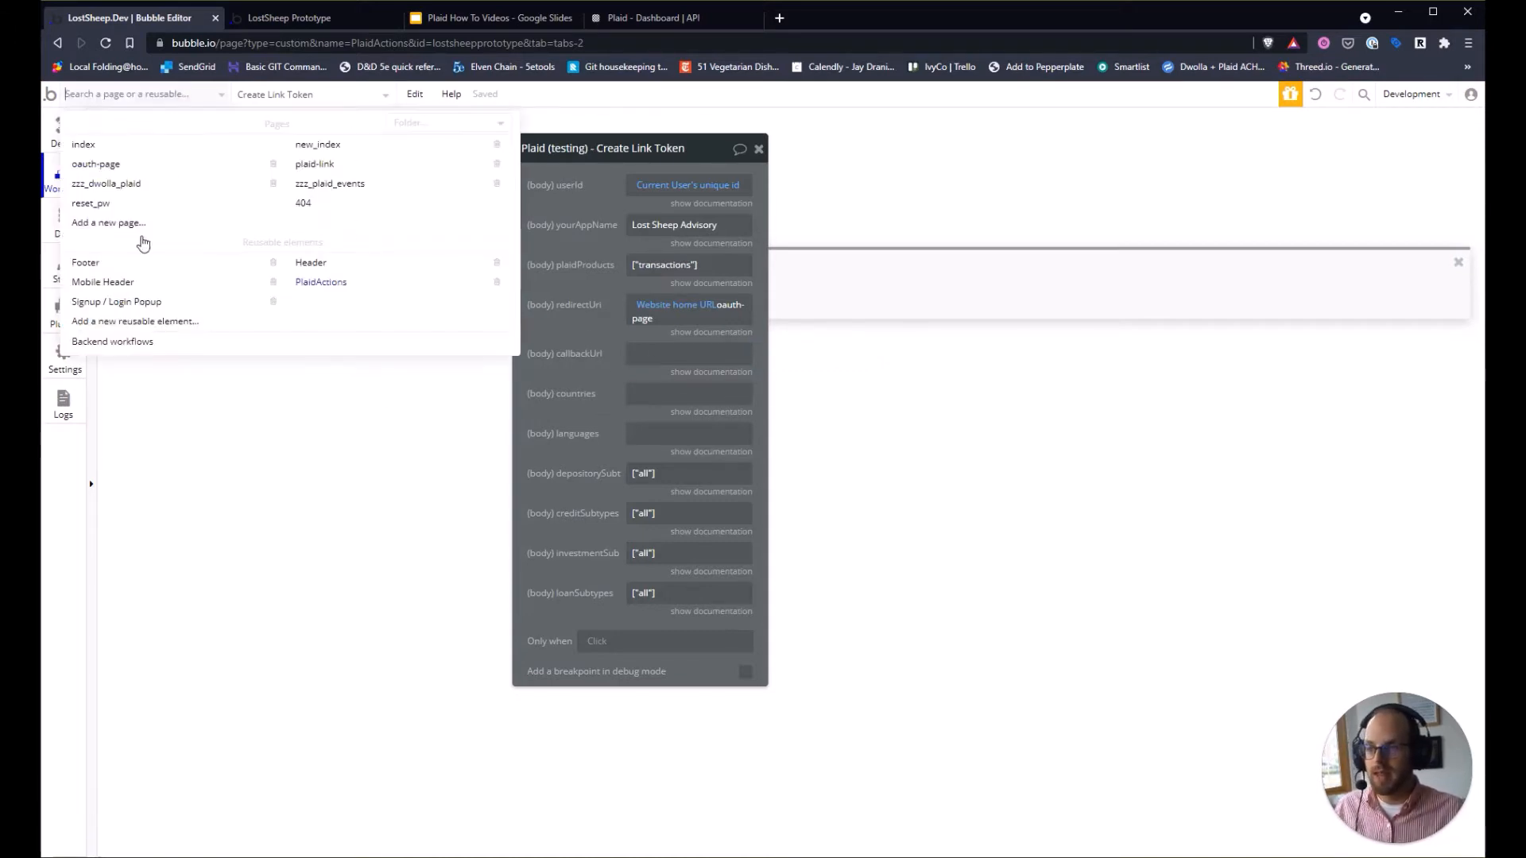
pyautogui.click(136, 344)
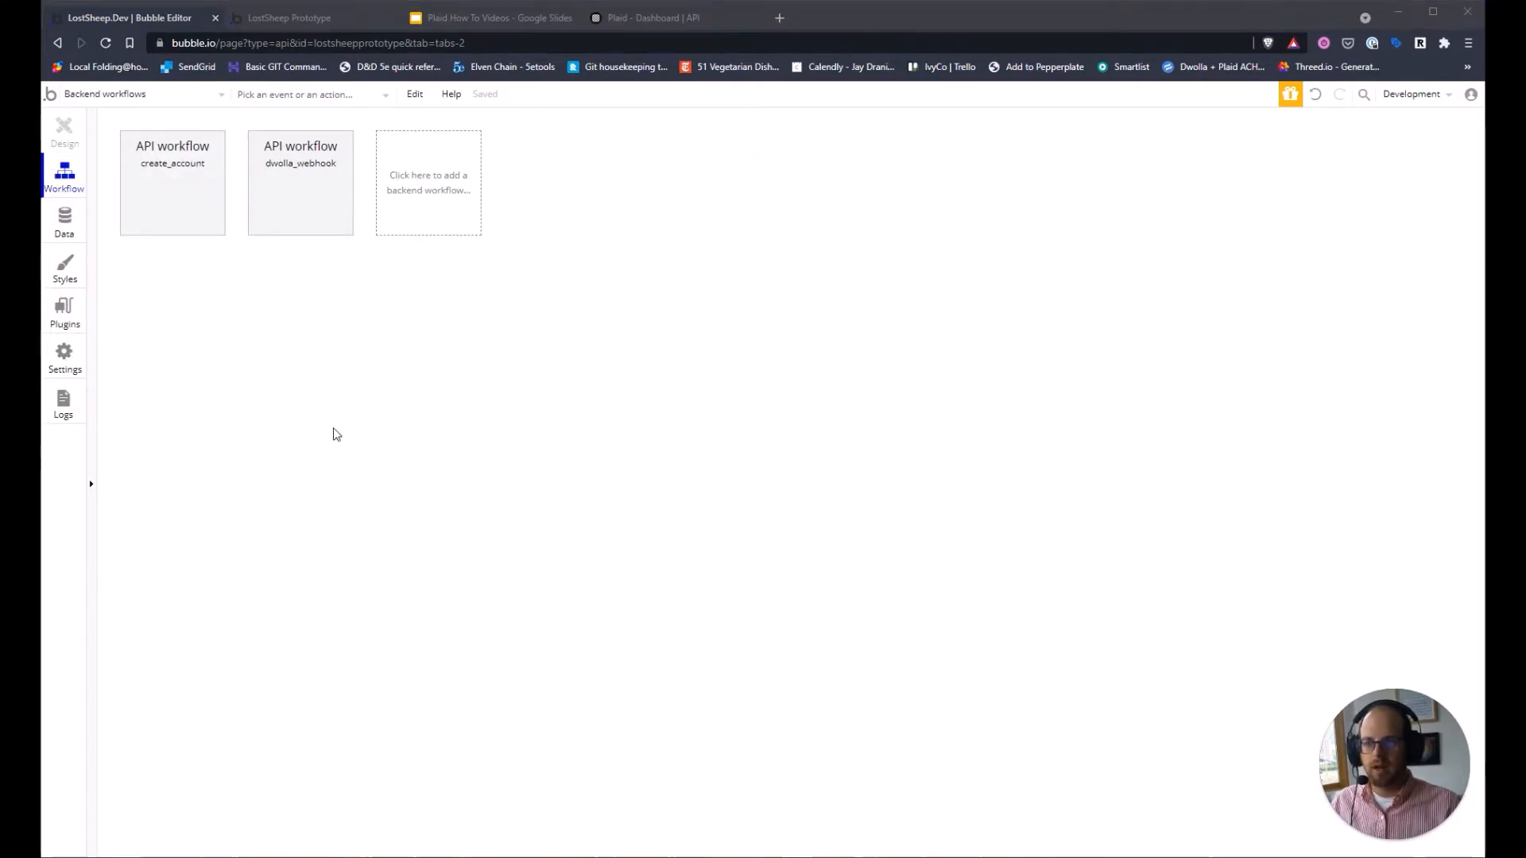
pyautogui.click(431, 189)
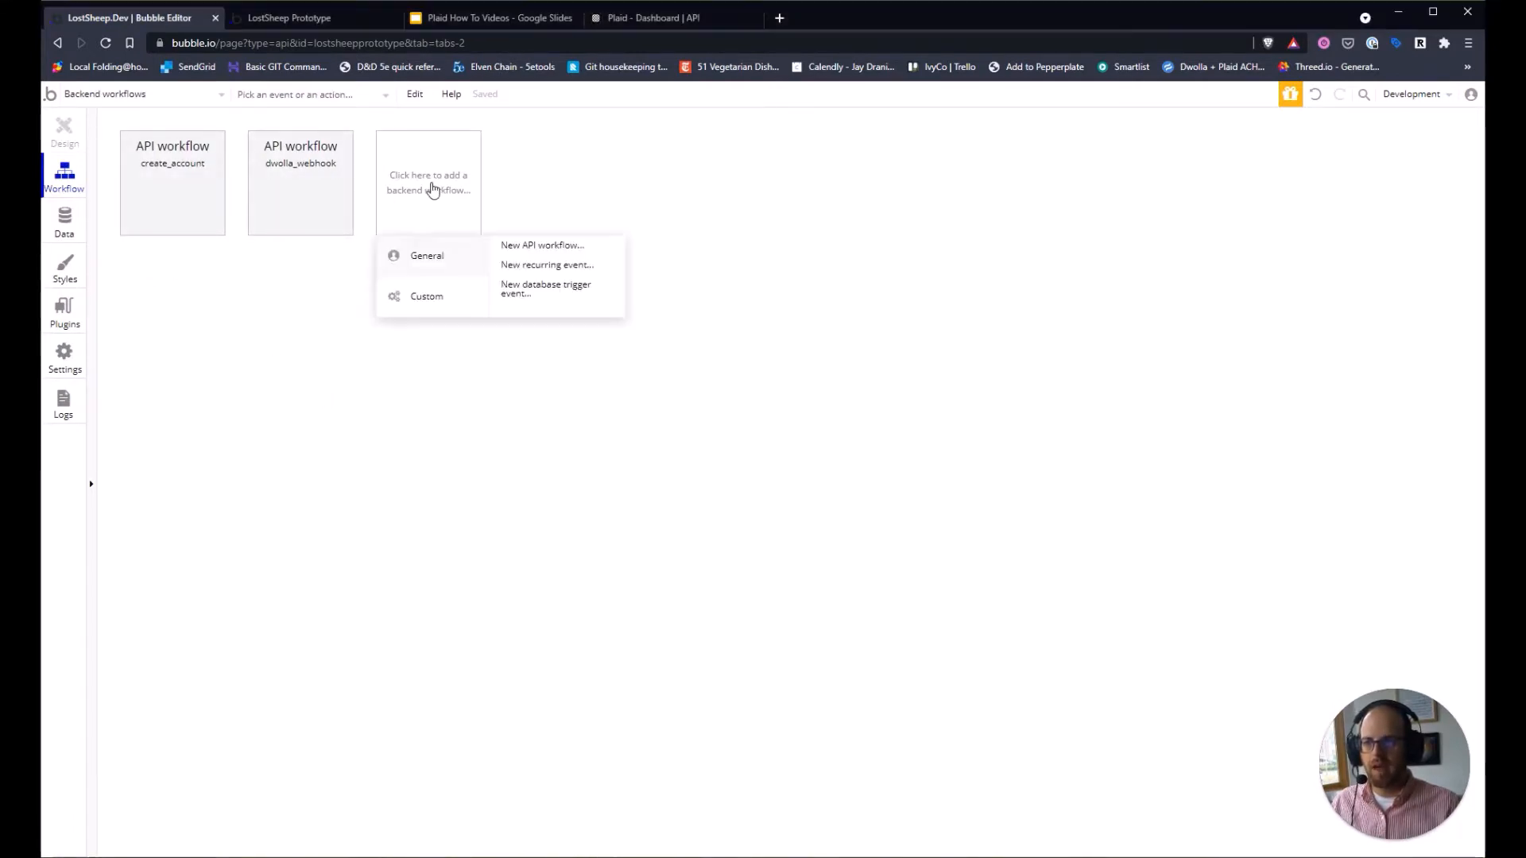
pyautogui.click(529, 255)
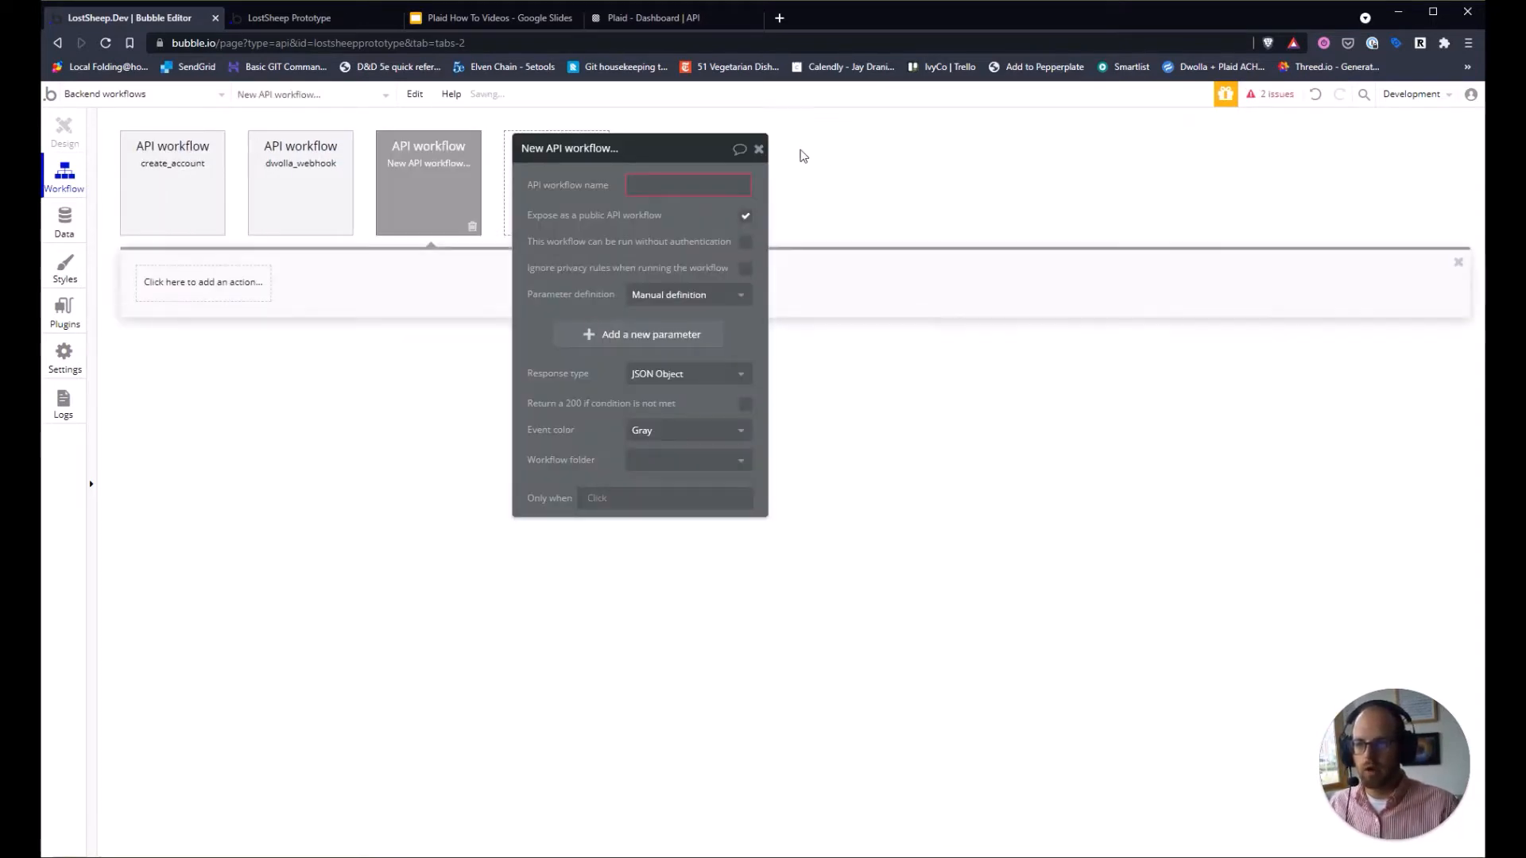
pyautogui.click(715, 179)
pyautogui.write('plaid_')
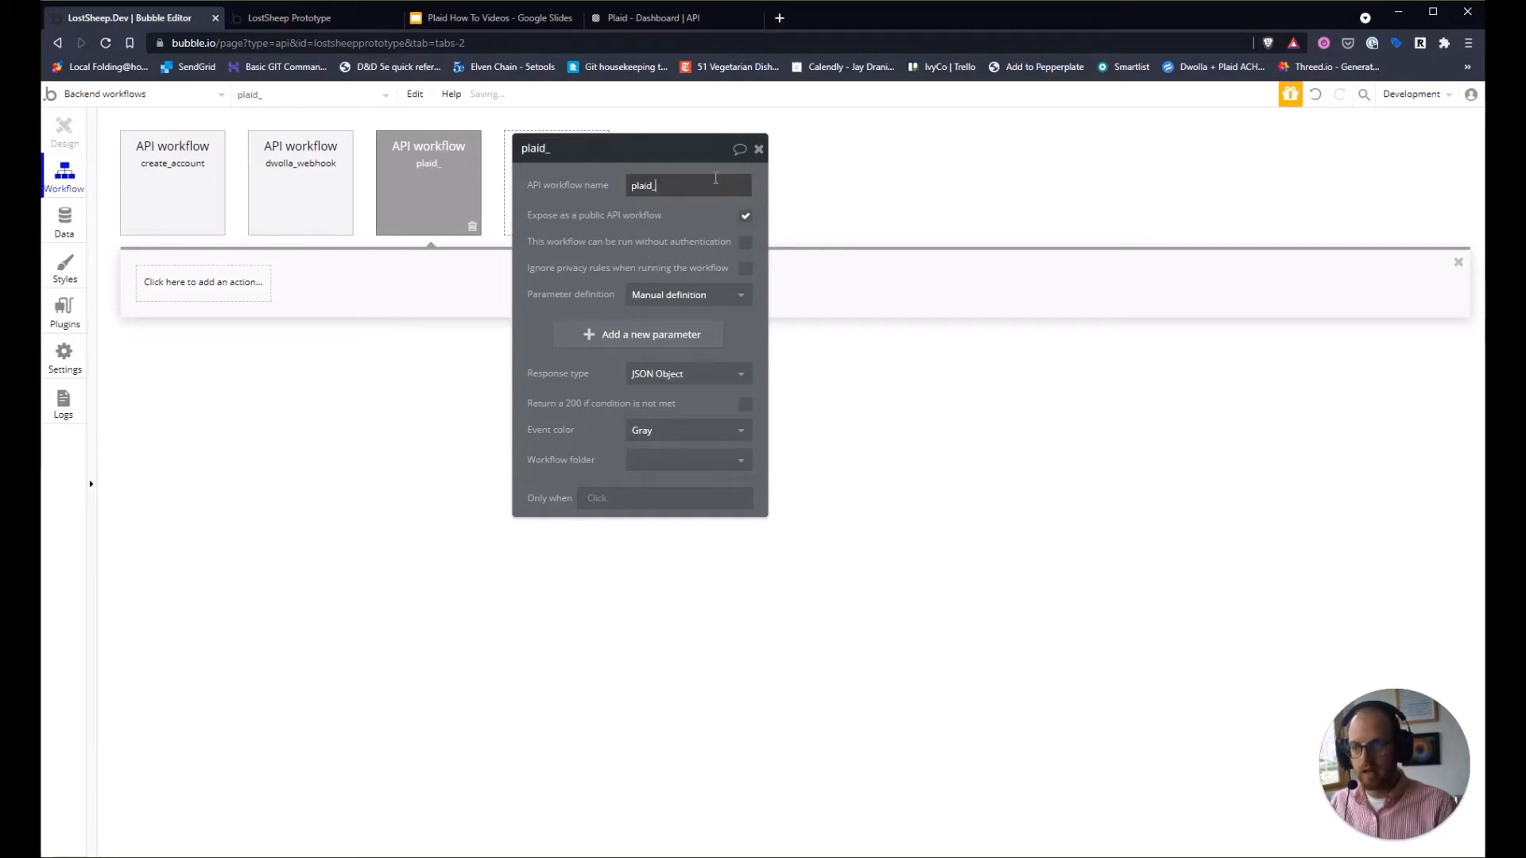
pyautogui.write('webhook')
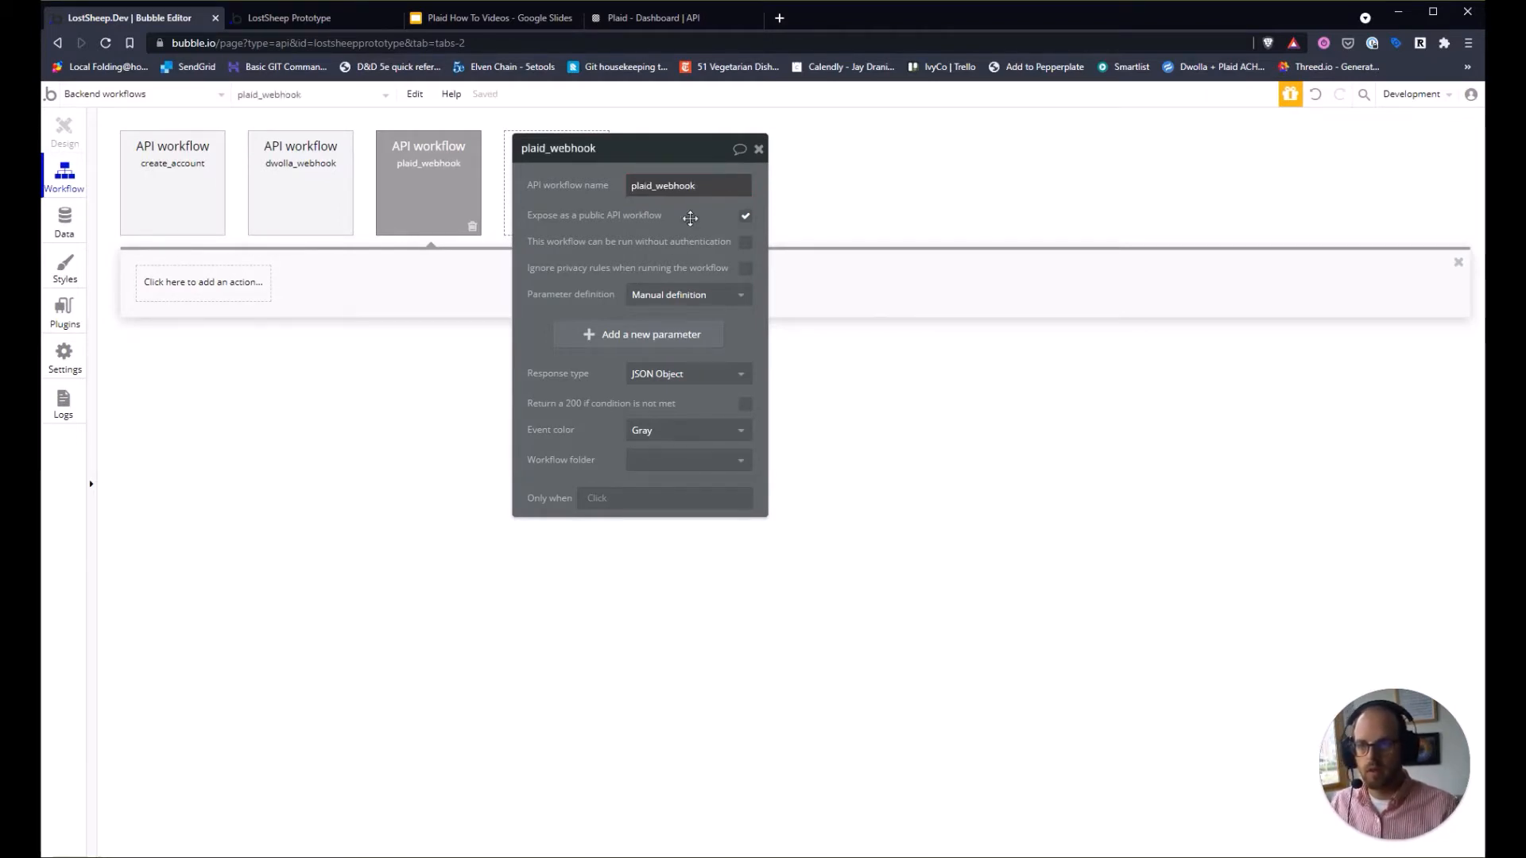
pyautogui.click(745, 242)
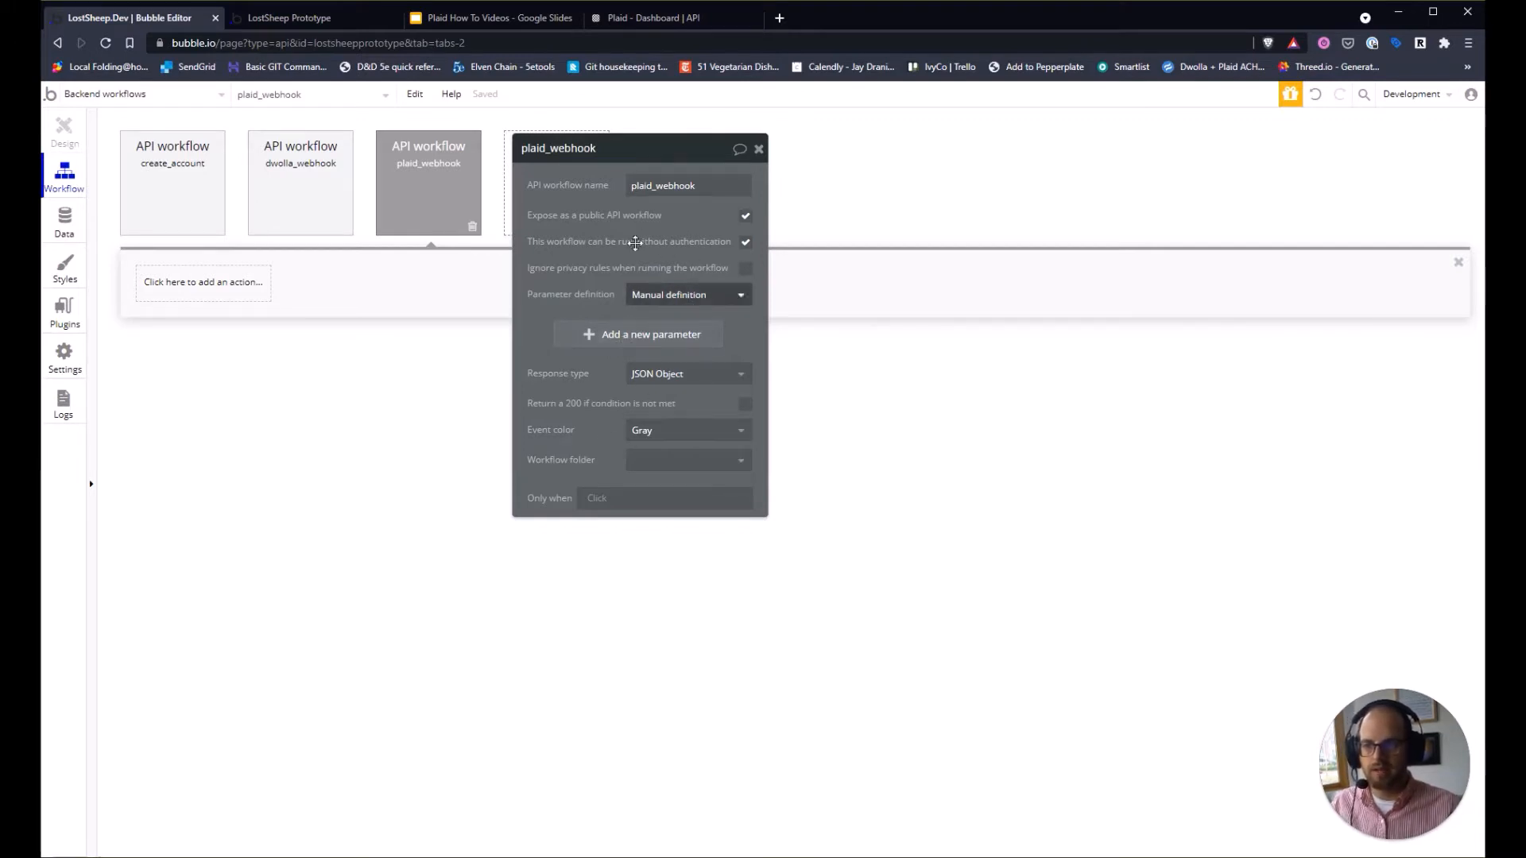
# Set plaid_webhook's parameter definition to Detect request data and copy its initialize URL.
pyautogui.doubleClick(690, 188)
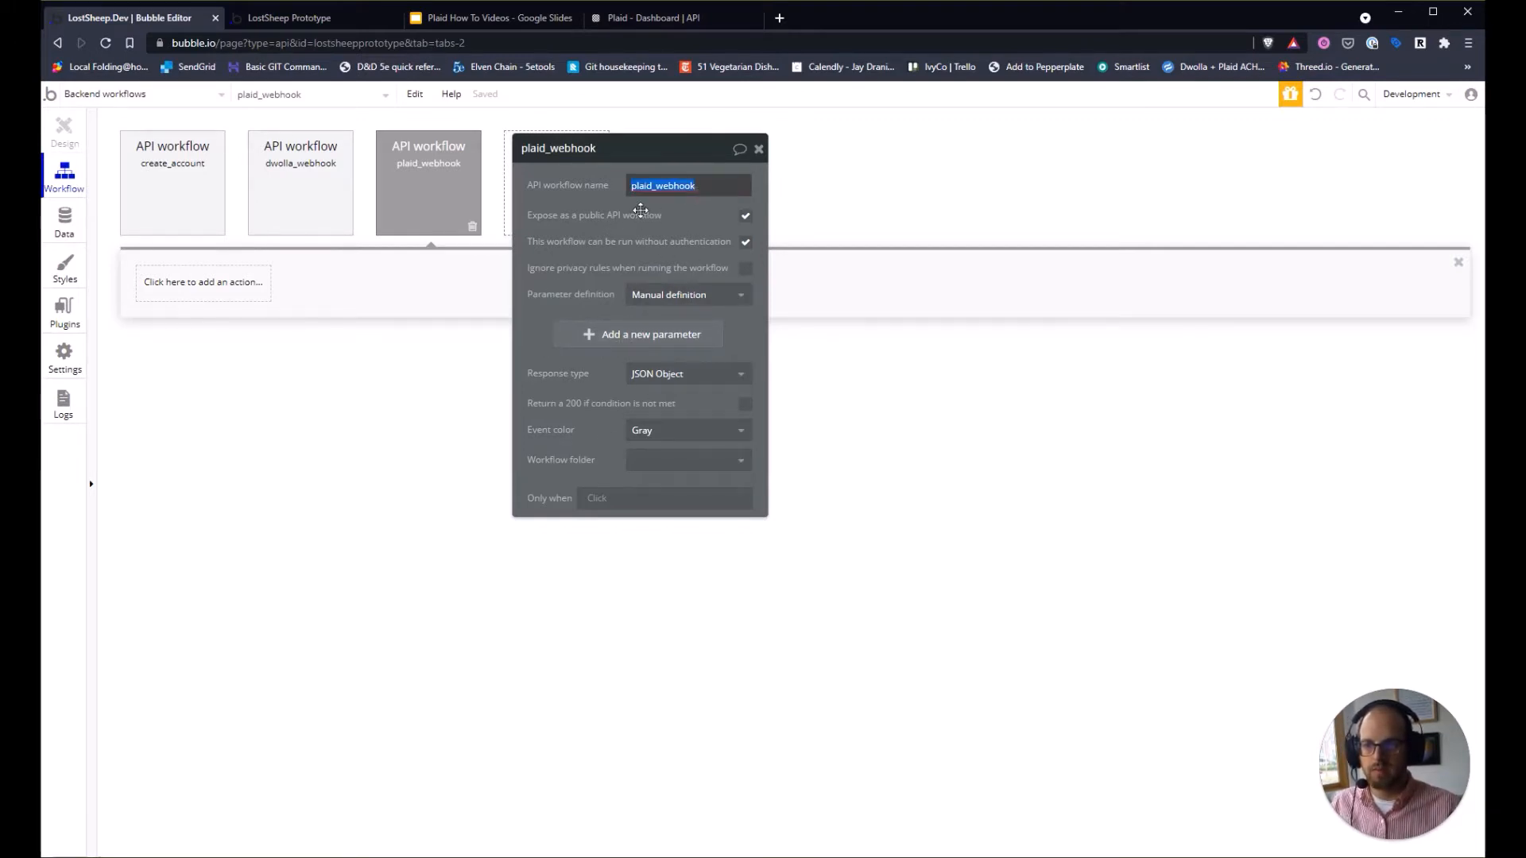
pyautogui.click(746, 216)
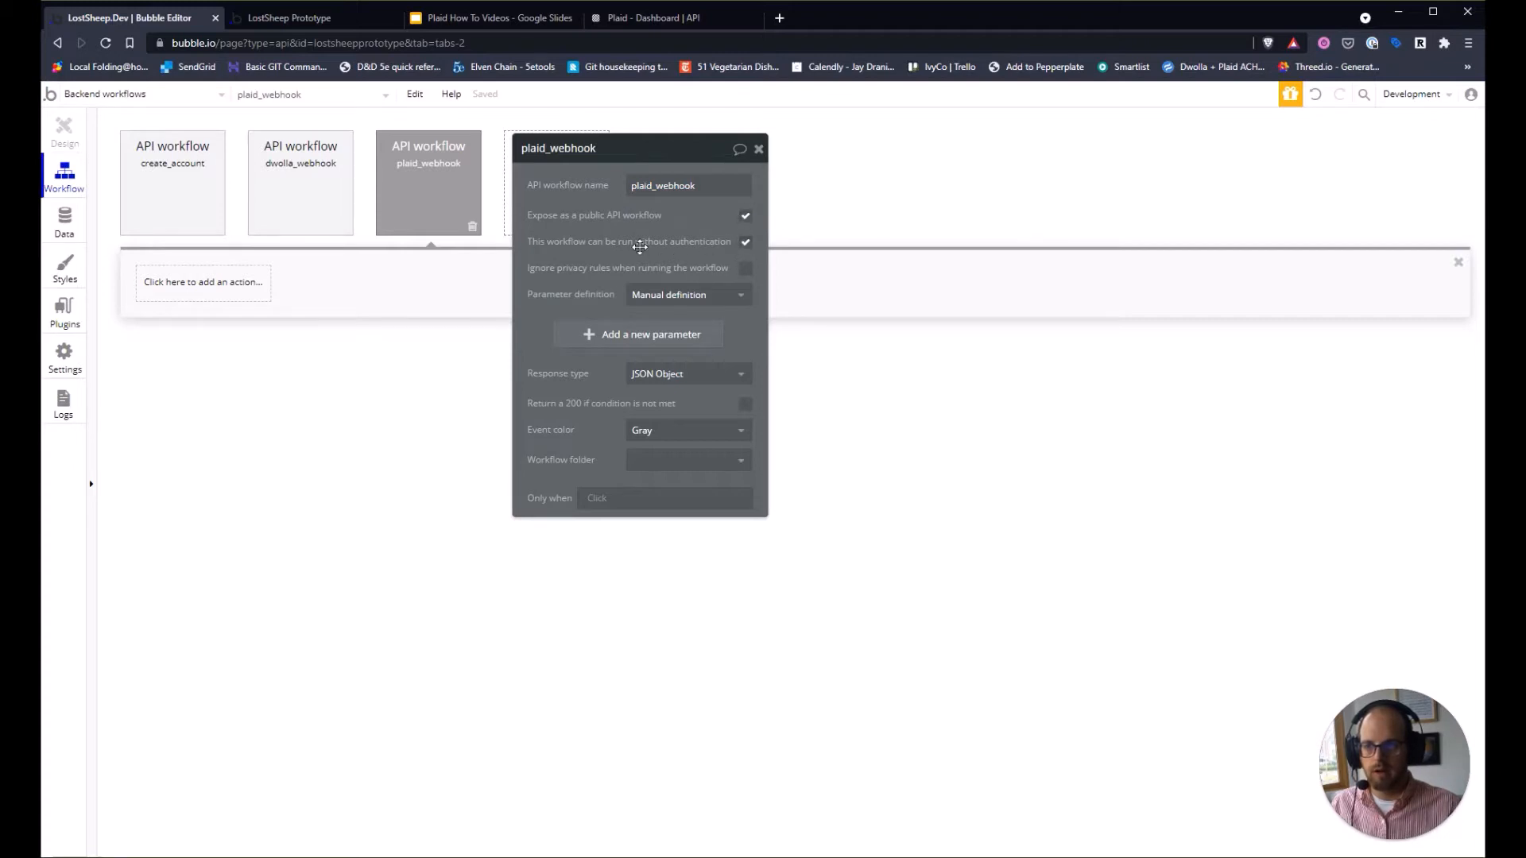
pyautogui.click(681, 295)
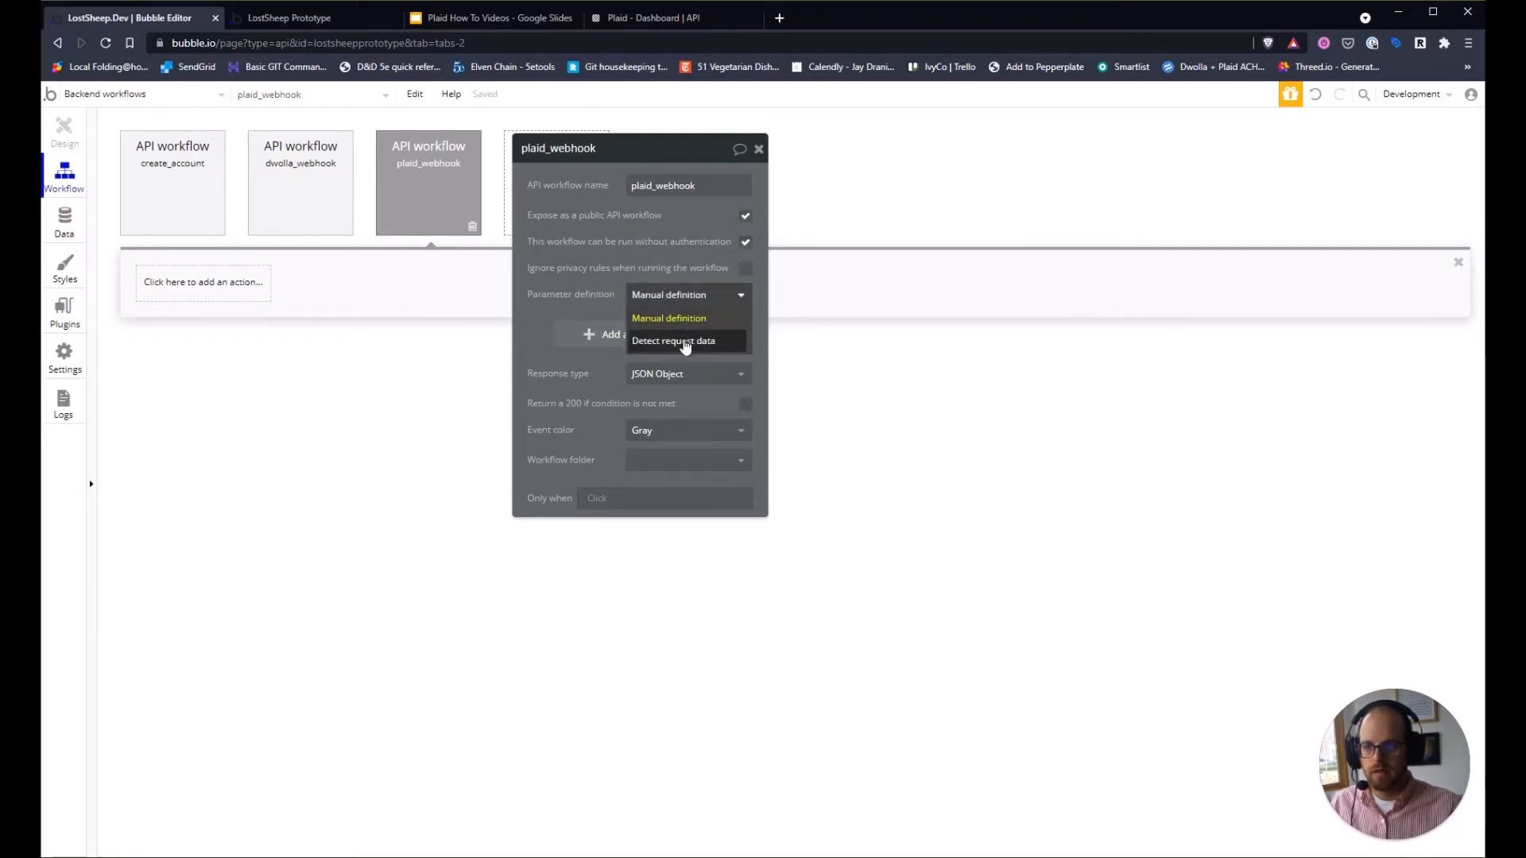
pyautogui.click(681, 341)
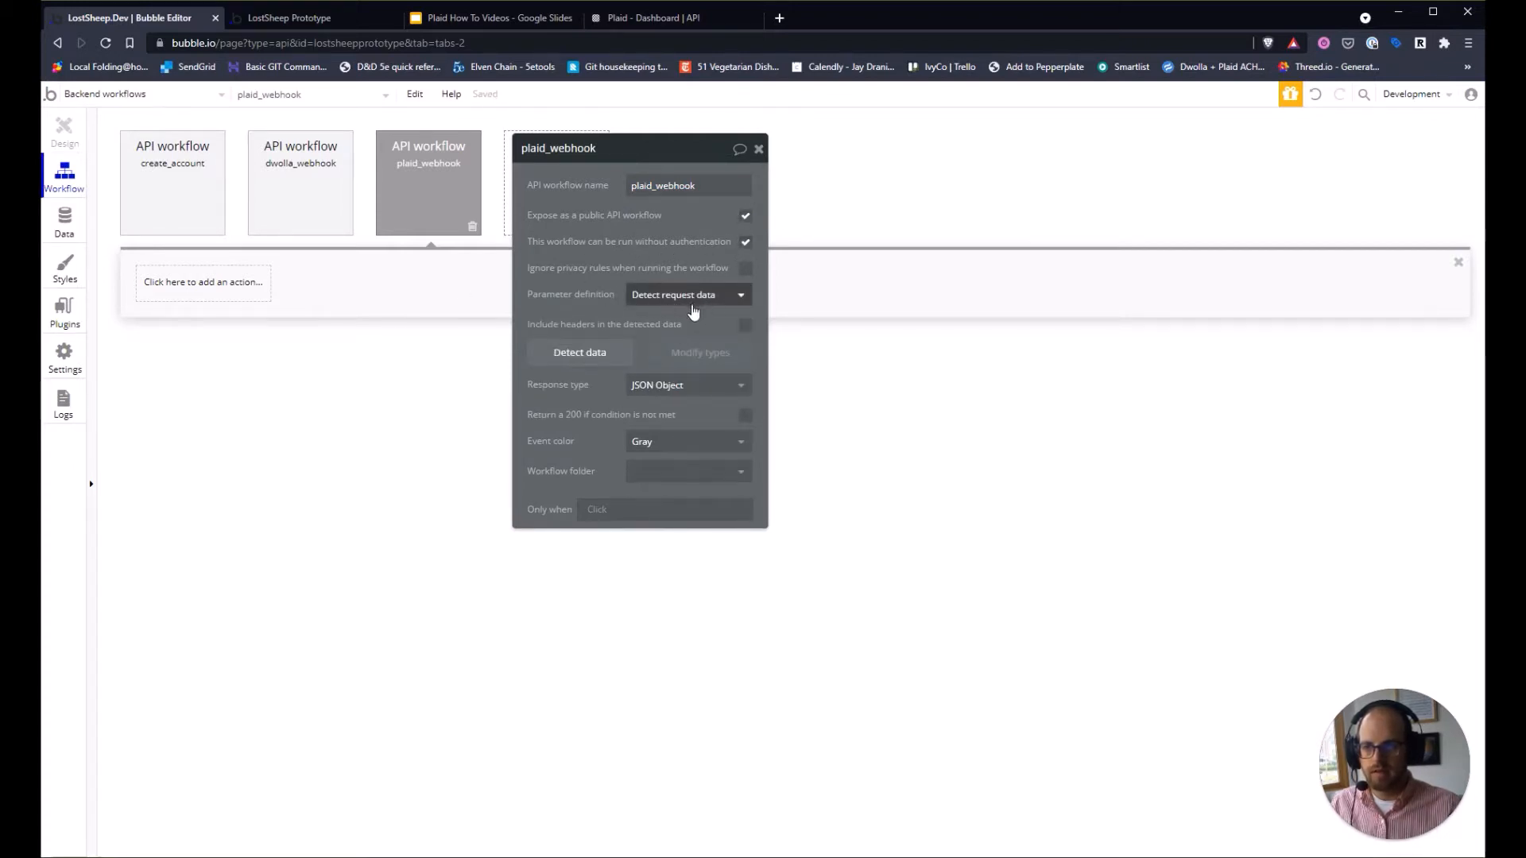
pyautogui.click(605, 355)
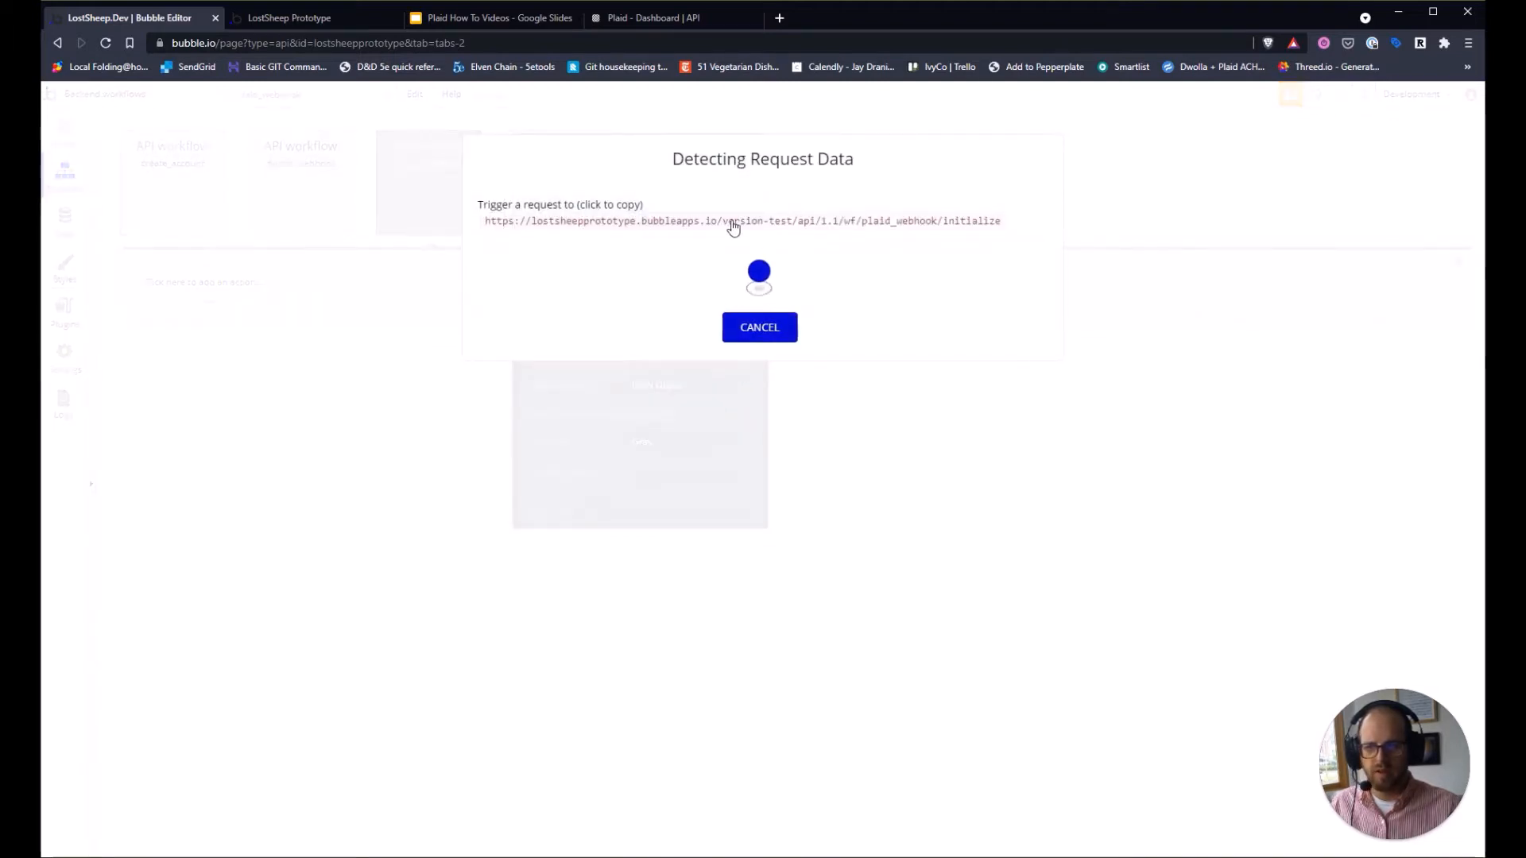
pyautogui.click(767, 227)
pyautogui.click(759, 343)
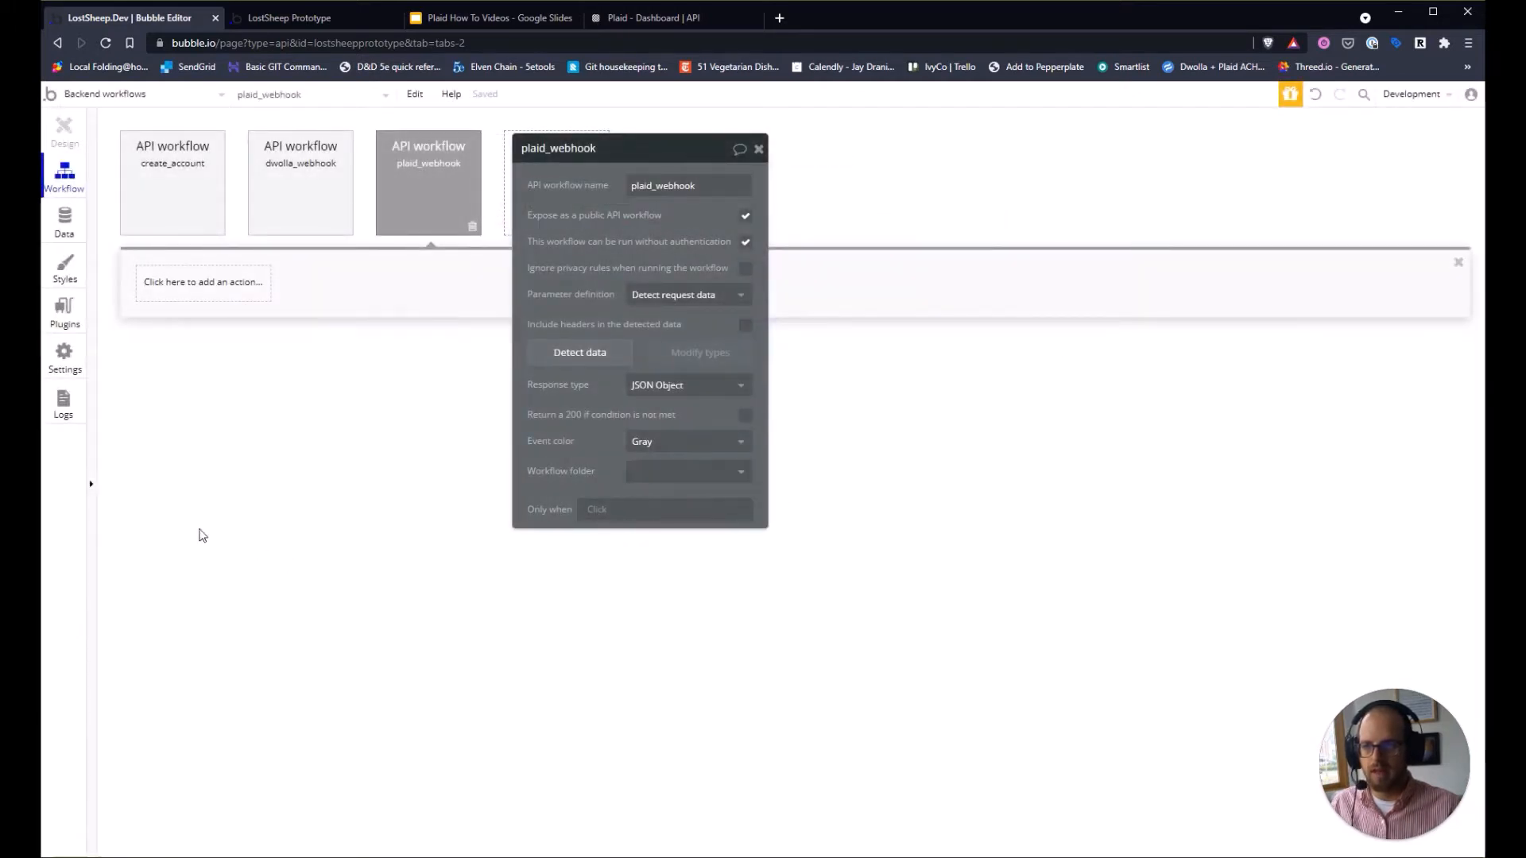
# Paste the plaid_webhook initialize URL into the Create Link Token callbackUrl.
pyautogui.click(90, 103)
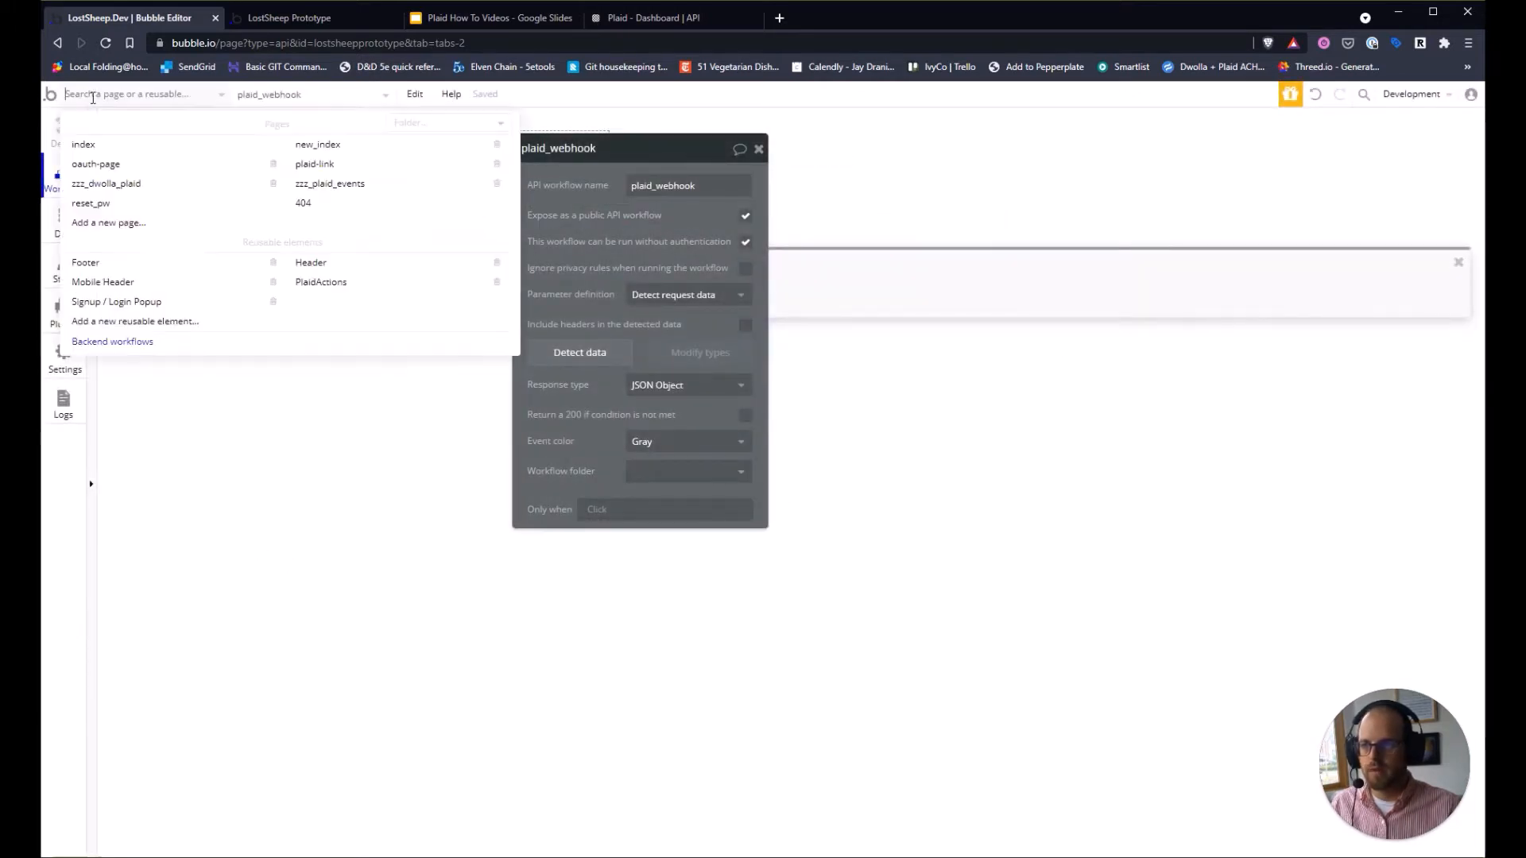
pyautogui.click(332, 294)
pyautogui.click(205, 204)
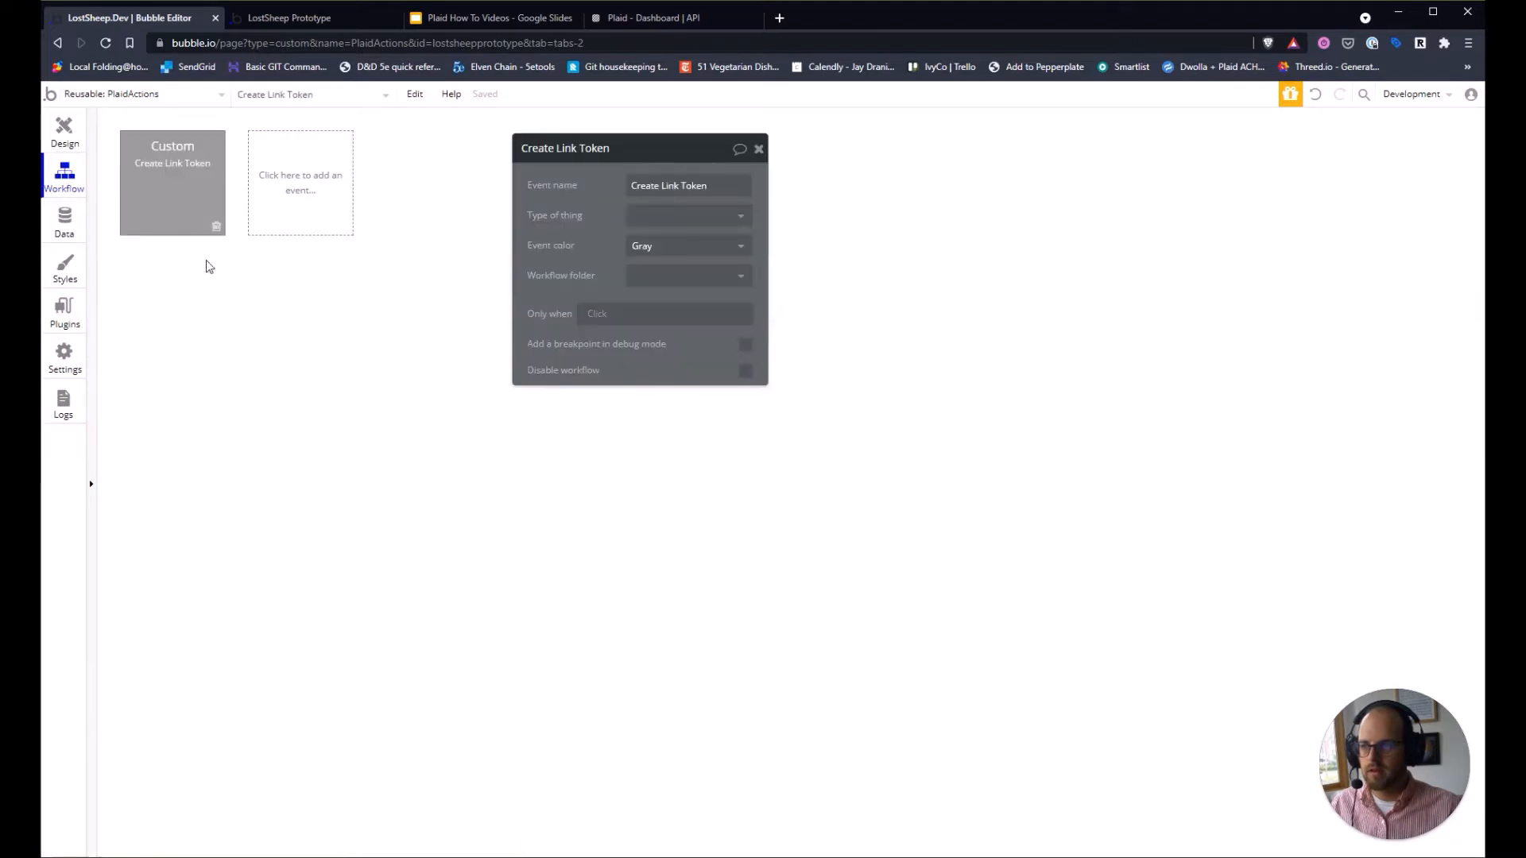
pyautogui.click(200, 292)
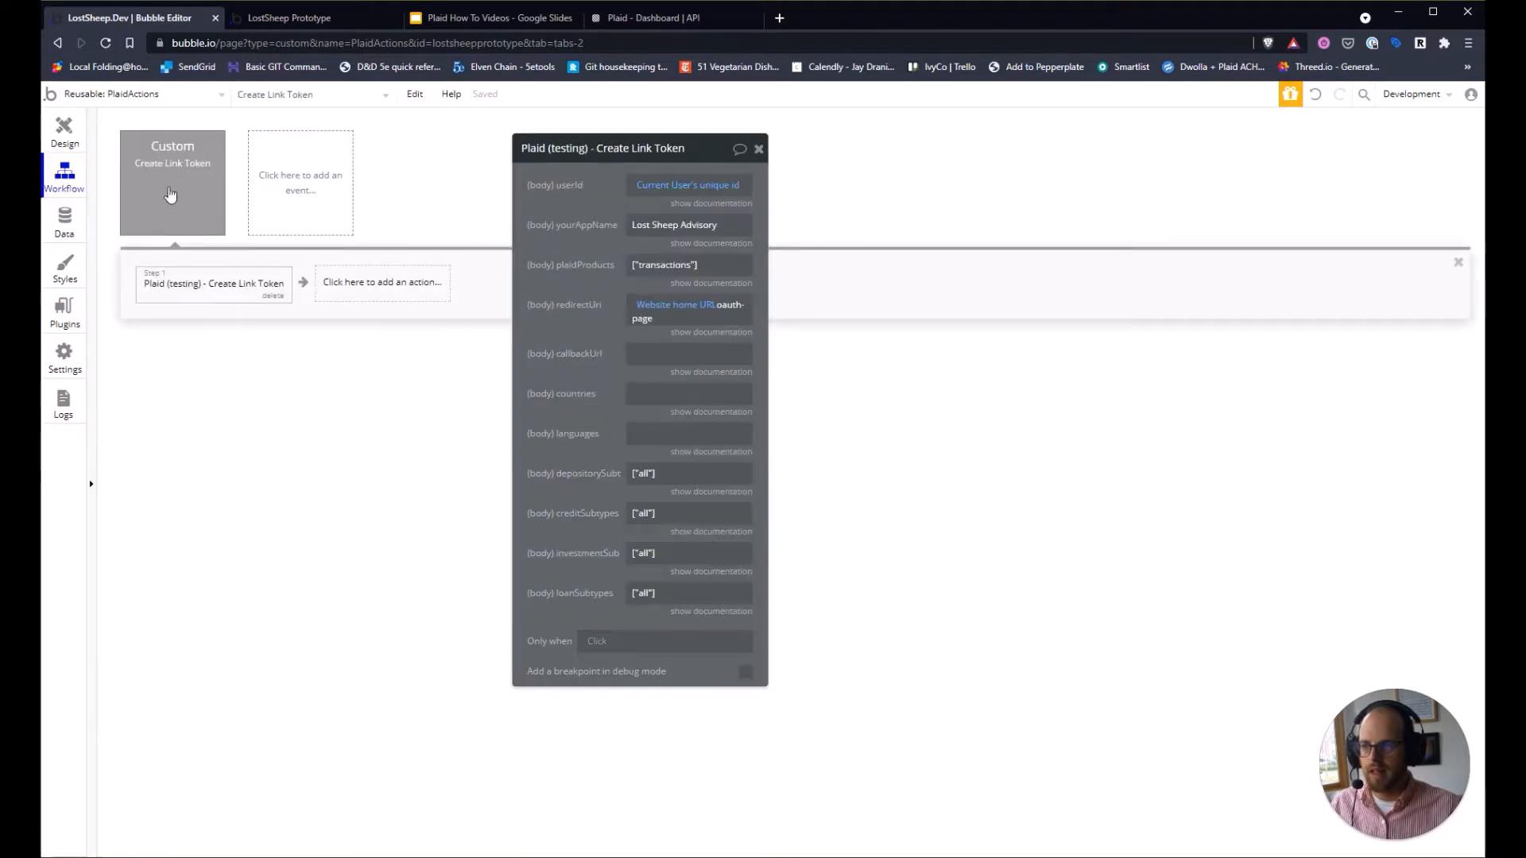
pyautogui.click(636, 354)
pyautogui.write('/wf/plaid_webhook/initialize')
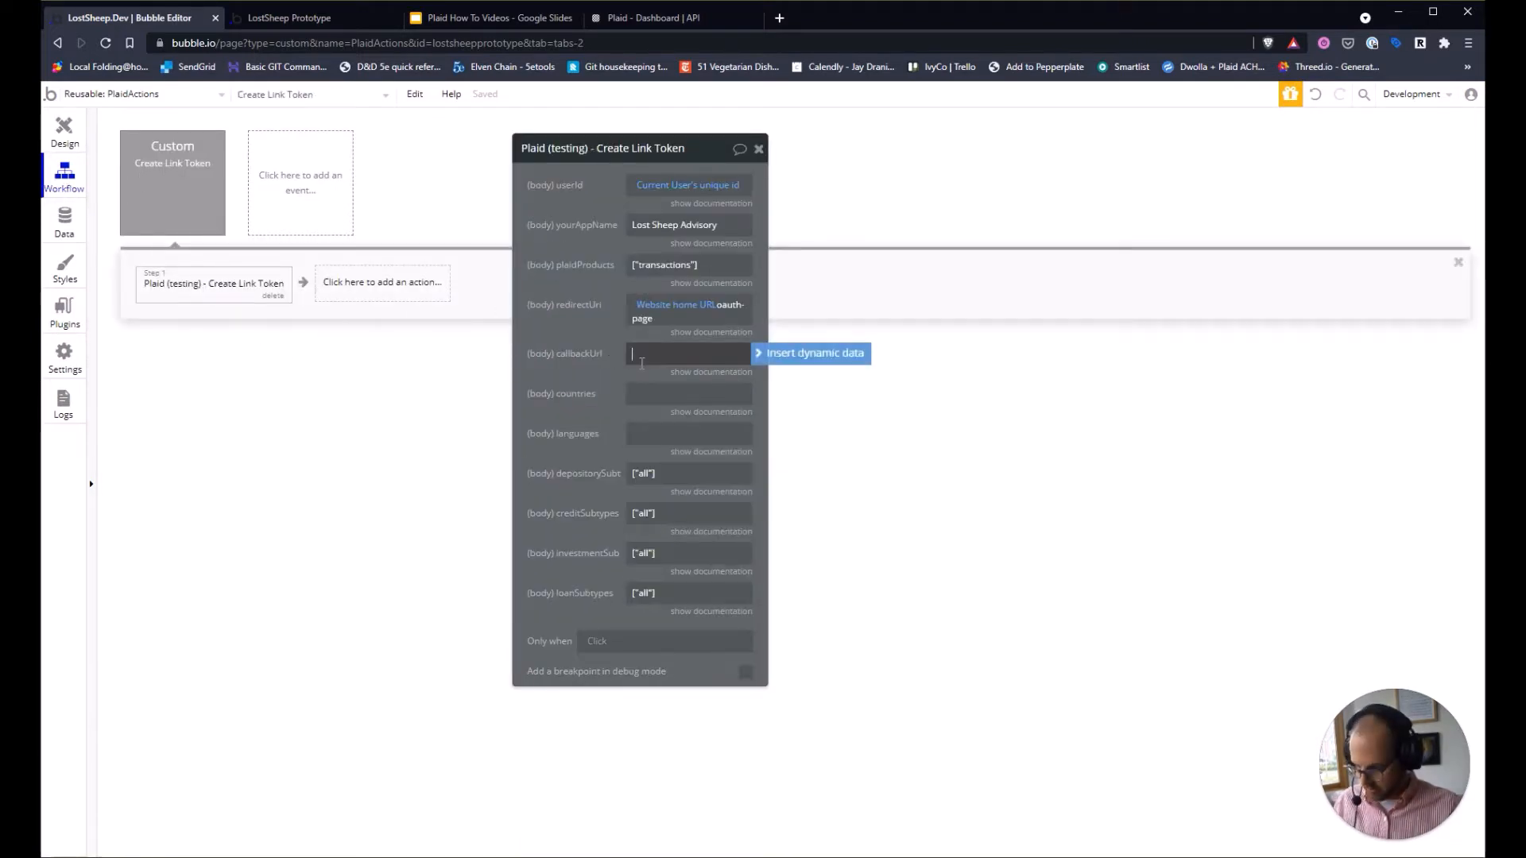
pyautogui.click(551, 397)
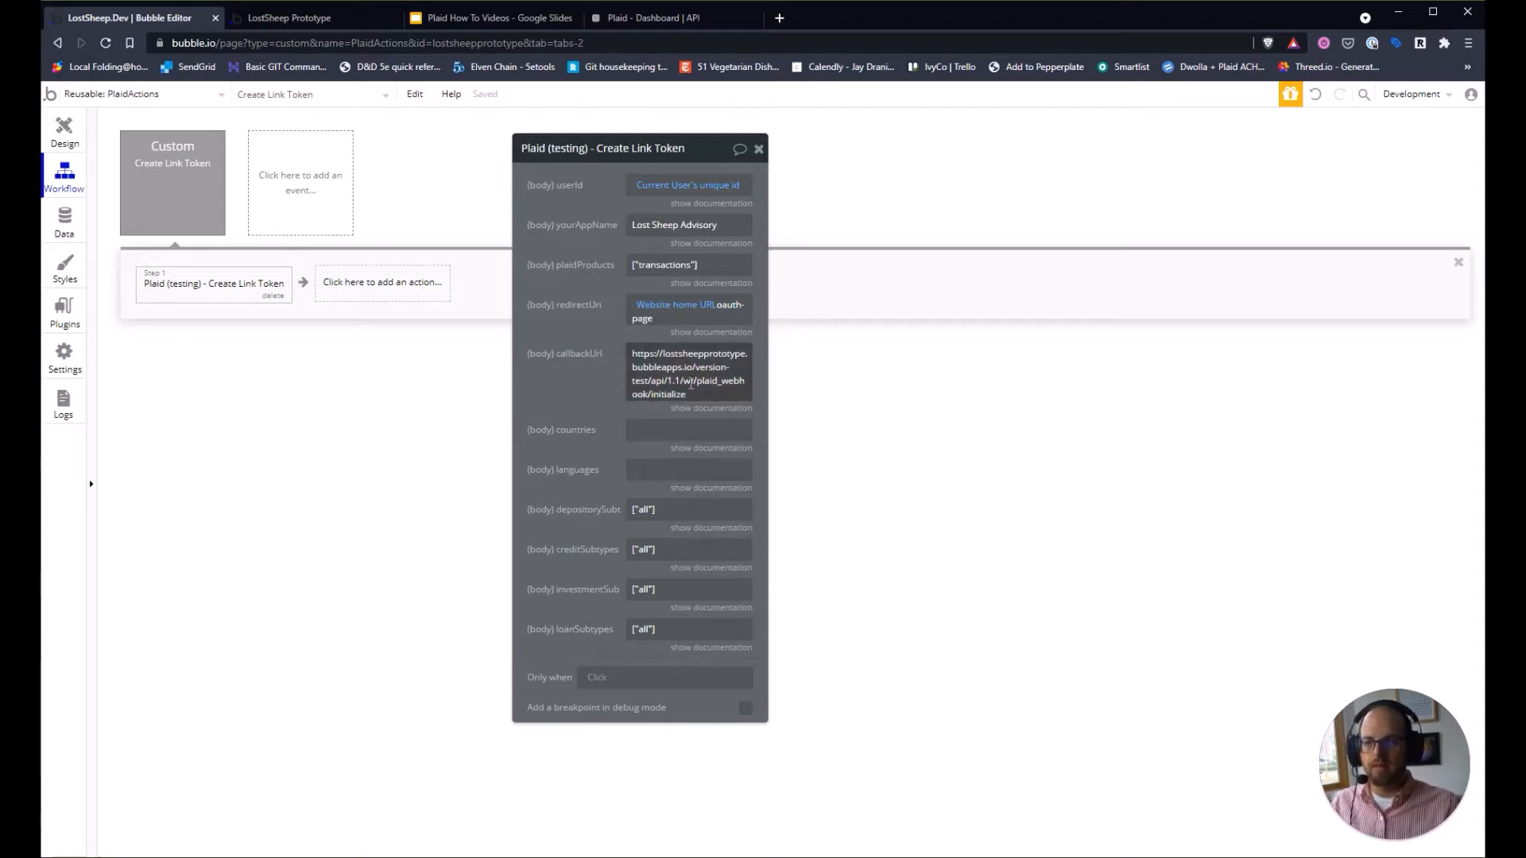
# Swap the callbackUrl's hard-coded domain for dynamic Website home URL before api/1.1/wf/plaid_webhook/initialize.
pyautogui.click(691, 385)
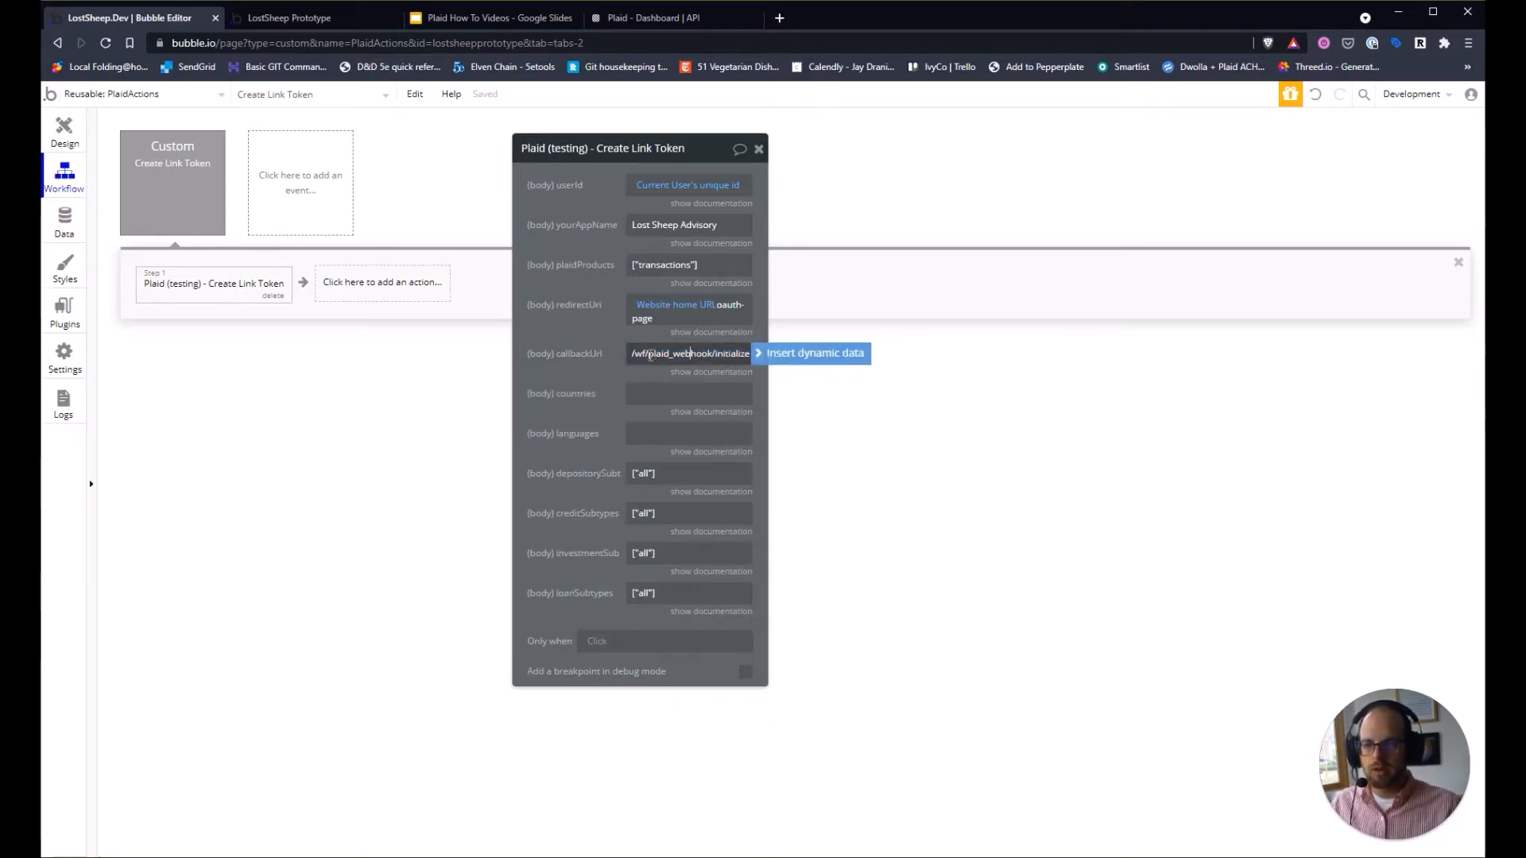
pyautogui.moveTo(650, 355); pyautogui.dragTo(610, 355)
pyautogui.click(692, 354)
pyautogui.click(755, 366)
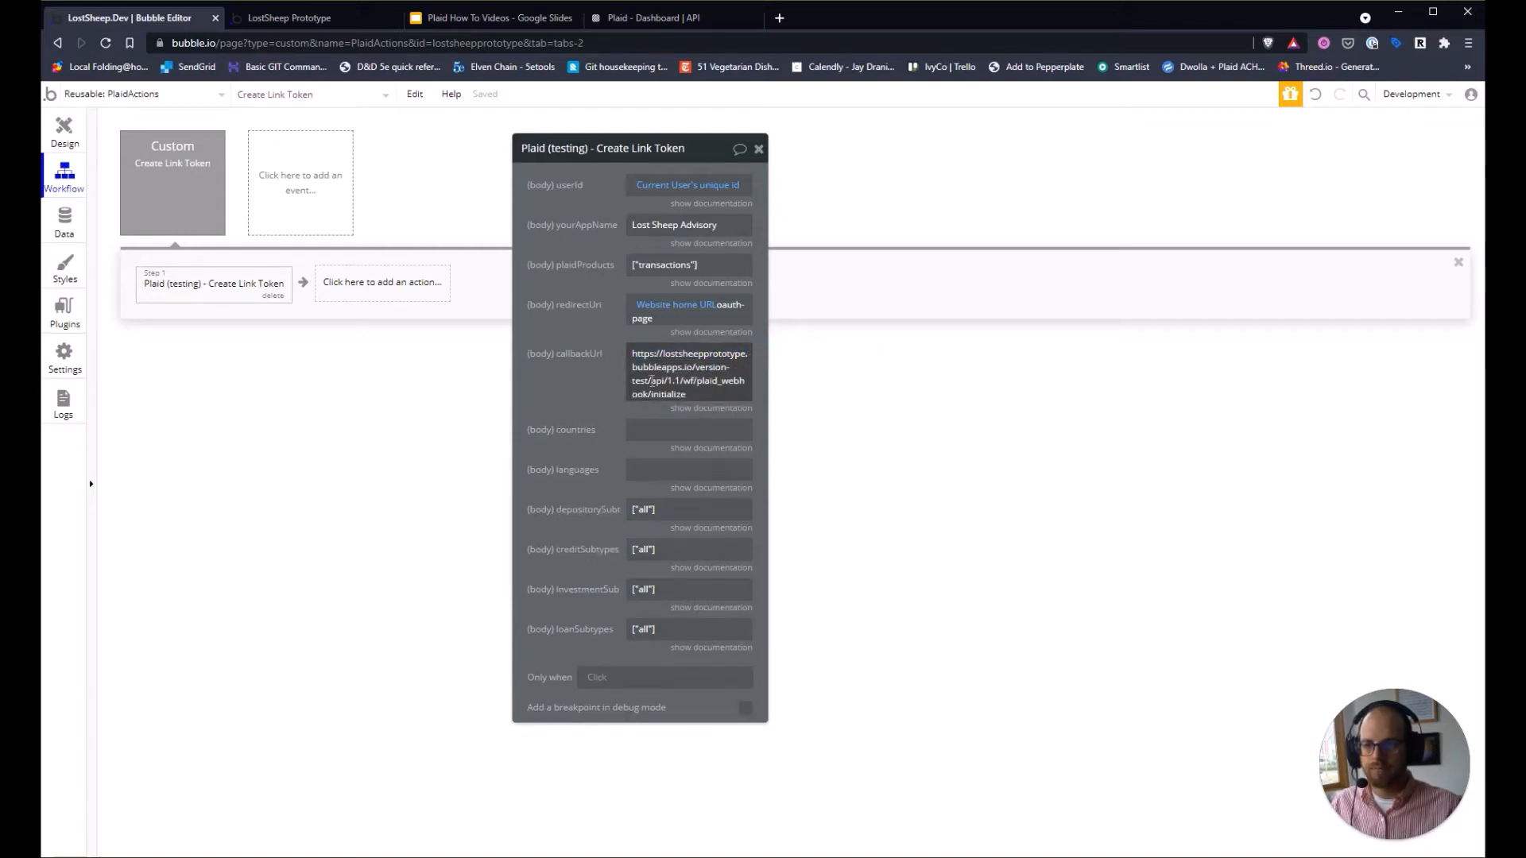
pyautogui.tripleClick(652, 382)
pyautogui.click(660, 357)
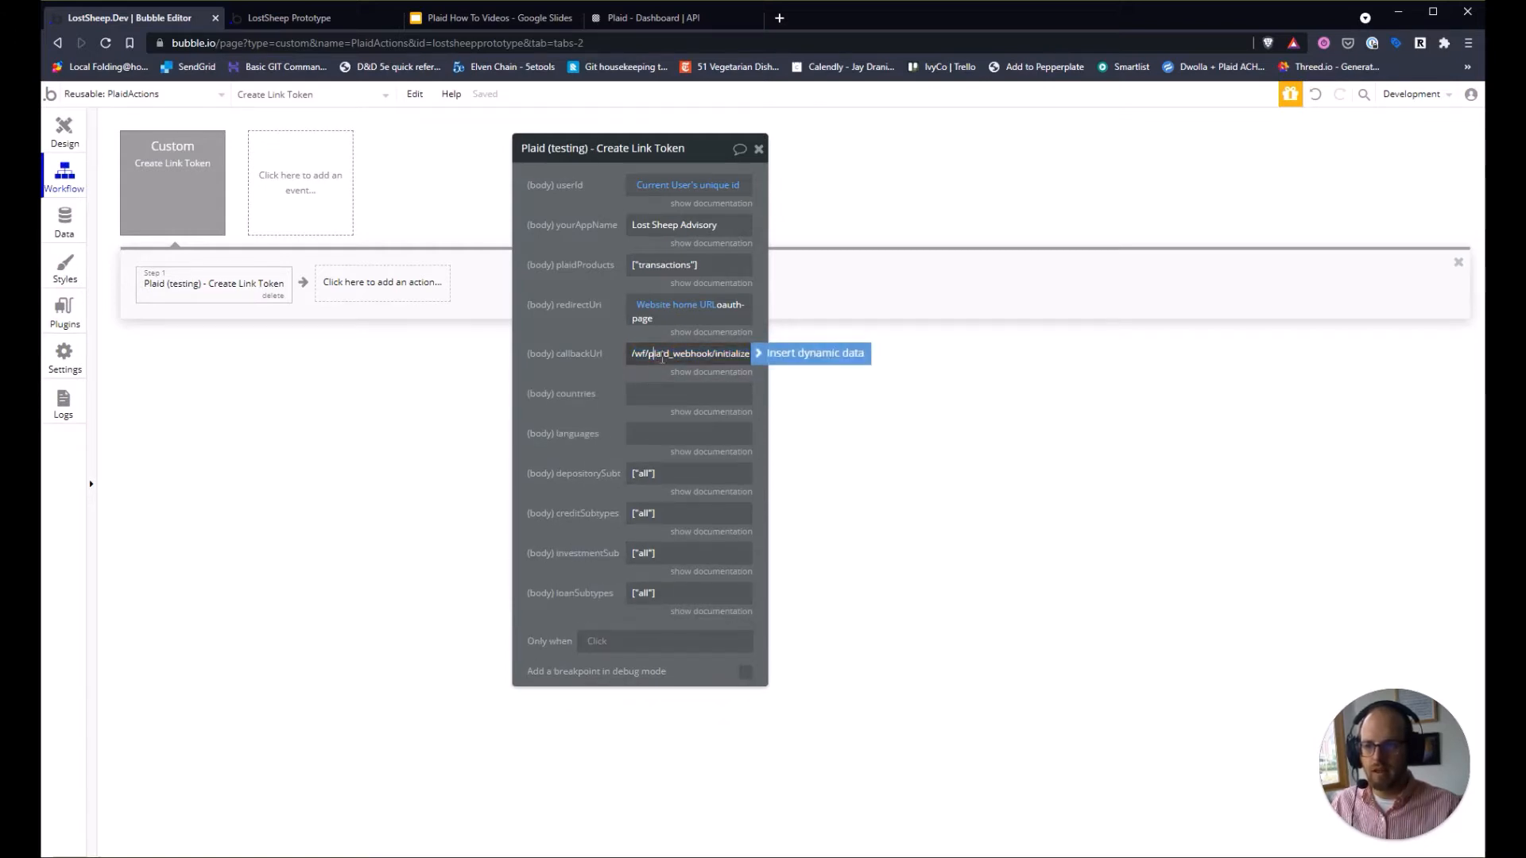
pyautogui.press('Left')
pyautogui.press('Left')
pyautogui.press('Left')
pyautogui.press('Left')
pyautogui.press('Left')
pyautogui.press('Left')
pyautogui.press('Left')
pyautogui.press('Left')
pyautogui.press('Left')
pyautogui.press('Left')
pyautogui.press('Left')
pyautogui.press('Left')
pyautogui.press('Left')
pyautogui.press('Left')
pyautogui.press('Left')
pyautogui.press('Left')
pyautogui.press('Left')
pyautogui.press('Left')
pyautogui.press('Left')
pyautogui.press('Left')
pyautogui.press('Left')
pyautogui.press('Left')
pyautogui.press('Left')
pyautogui.press('Left')
pyautogui.press('Left')
pyautogui.press('Left')
pyautogui.press('Left')
pyautogui.press('Left')
pyautogui.press('Left')
pyautogui.press('Left')
pyautogui.press('Left')
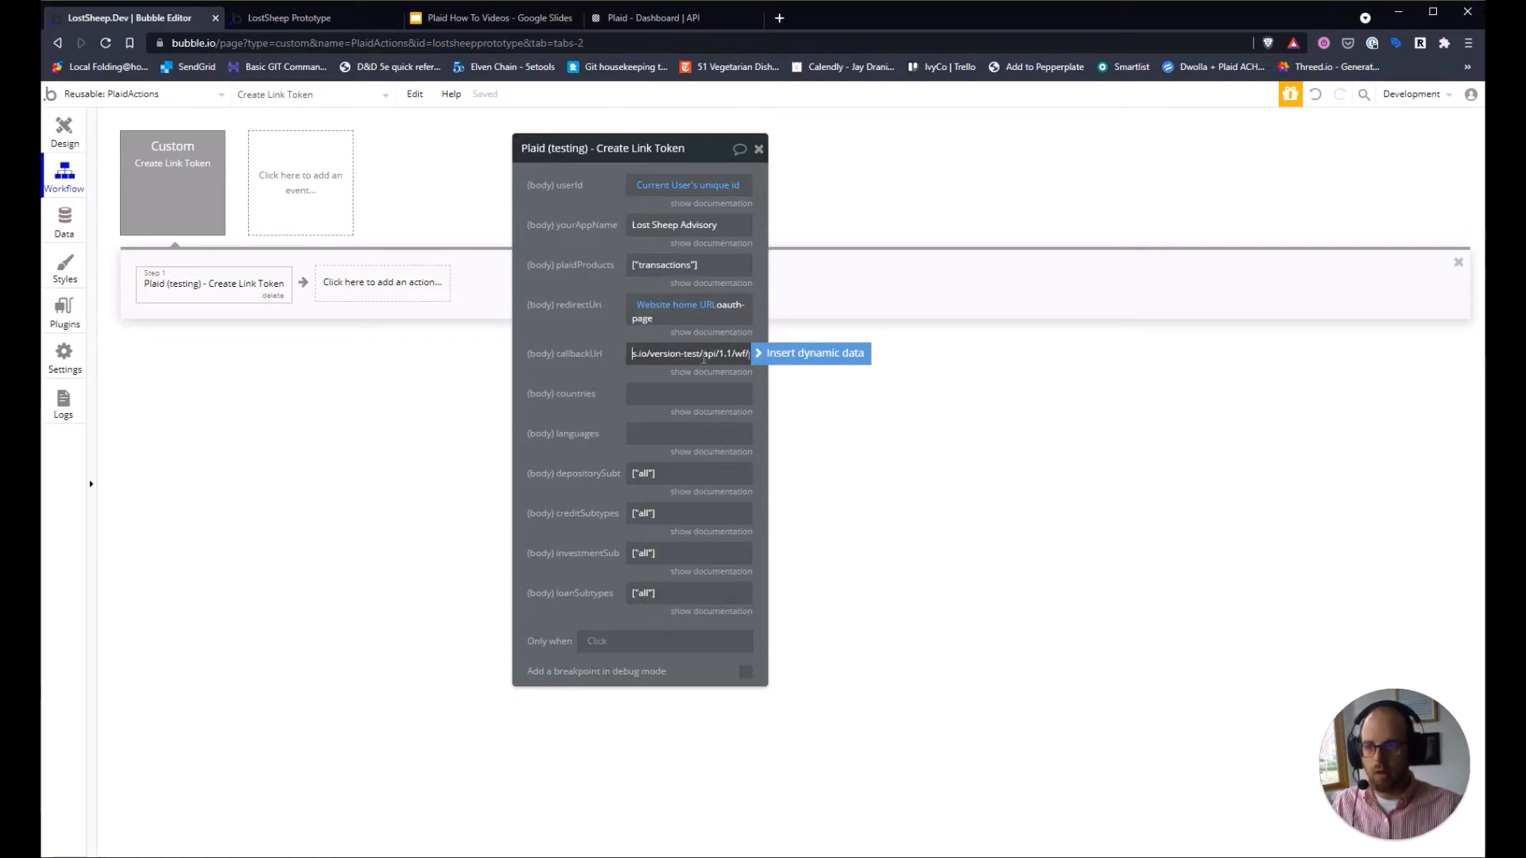
pyautogui.moveTo(703, 353); pyautogui.dragTo(538, 354)
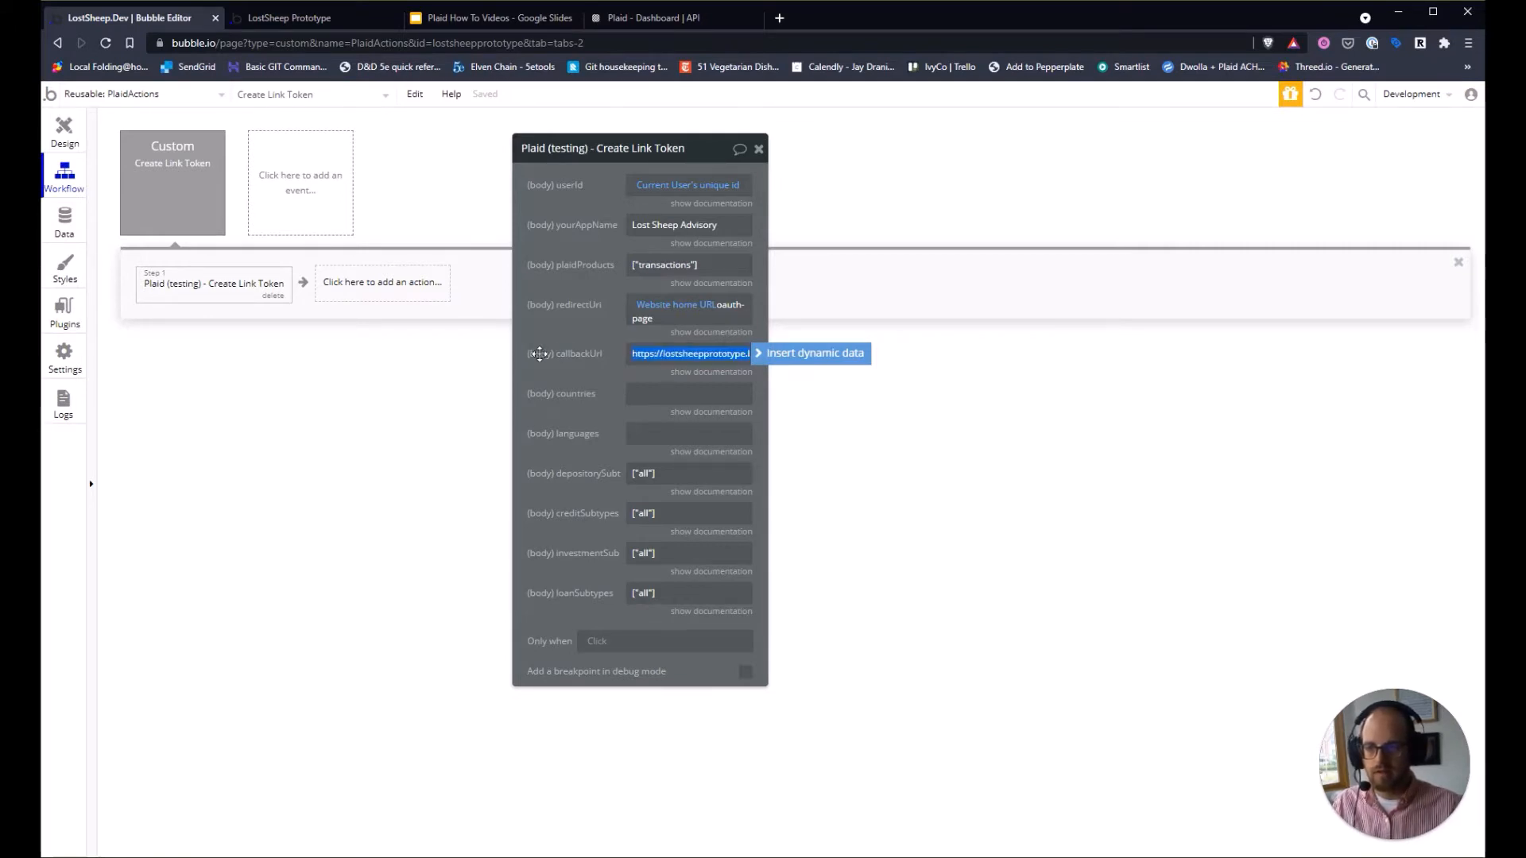
pyautogui.press('BackSpace')
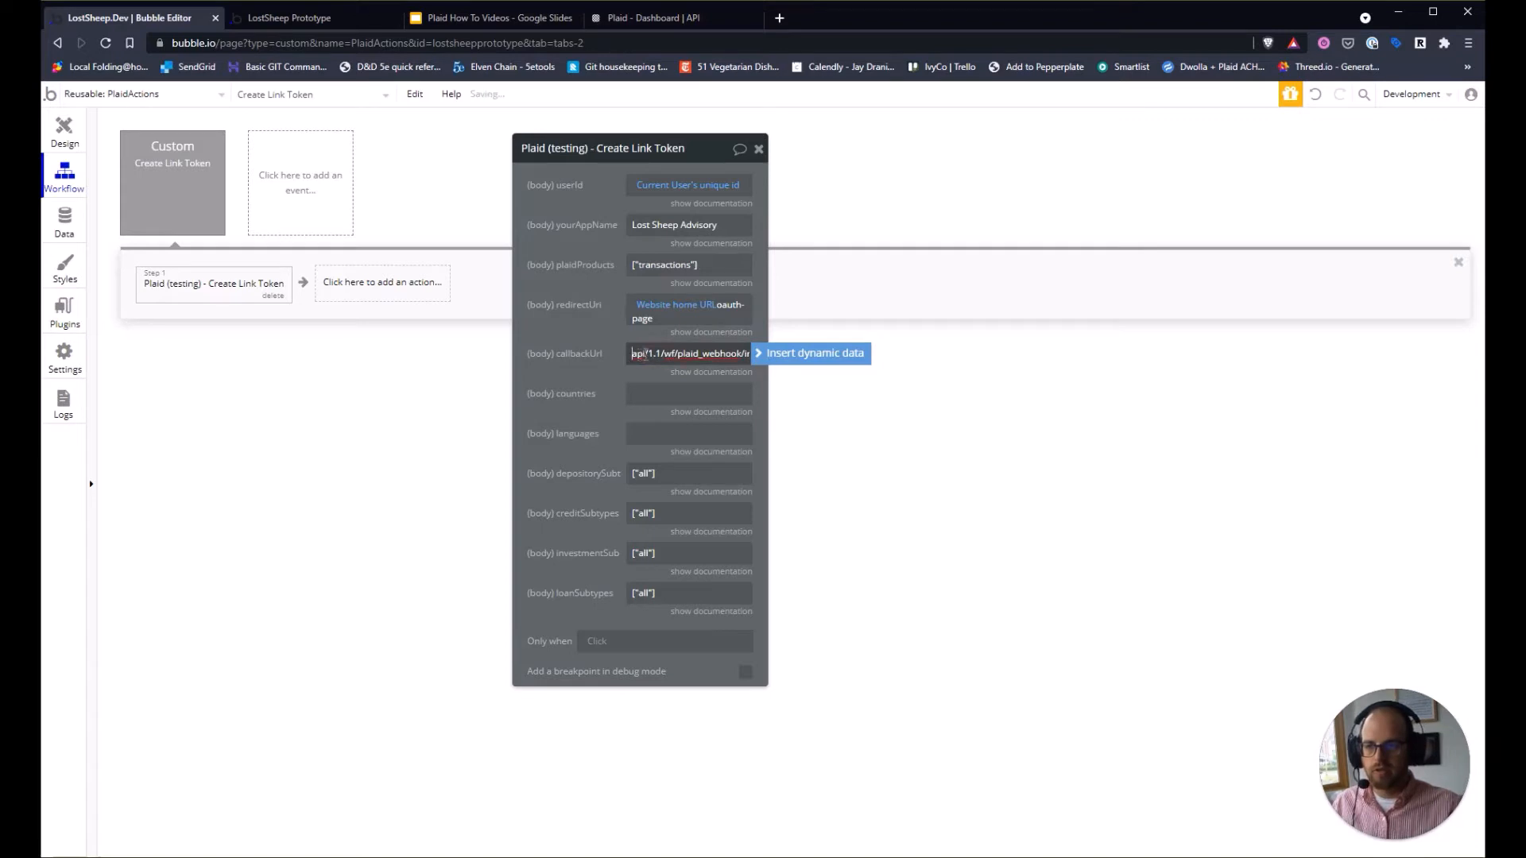
pyautogui.click(783, 356)
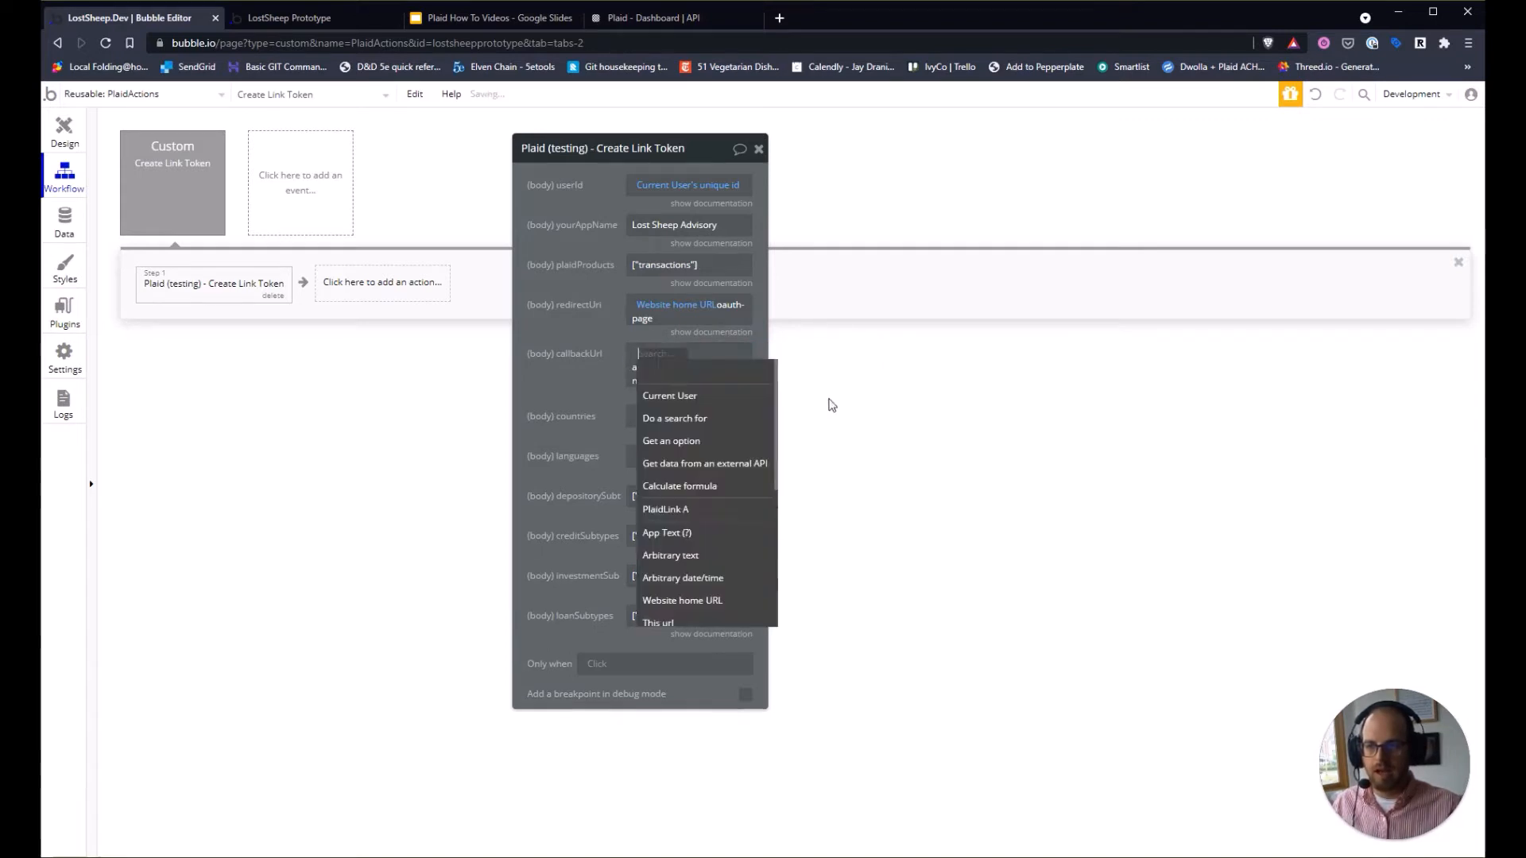
pyautogui.scroll(-3, 754, 559)
pyautogui.click(719, 447)
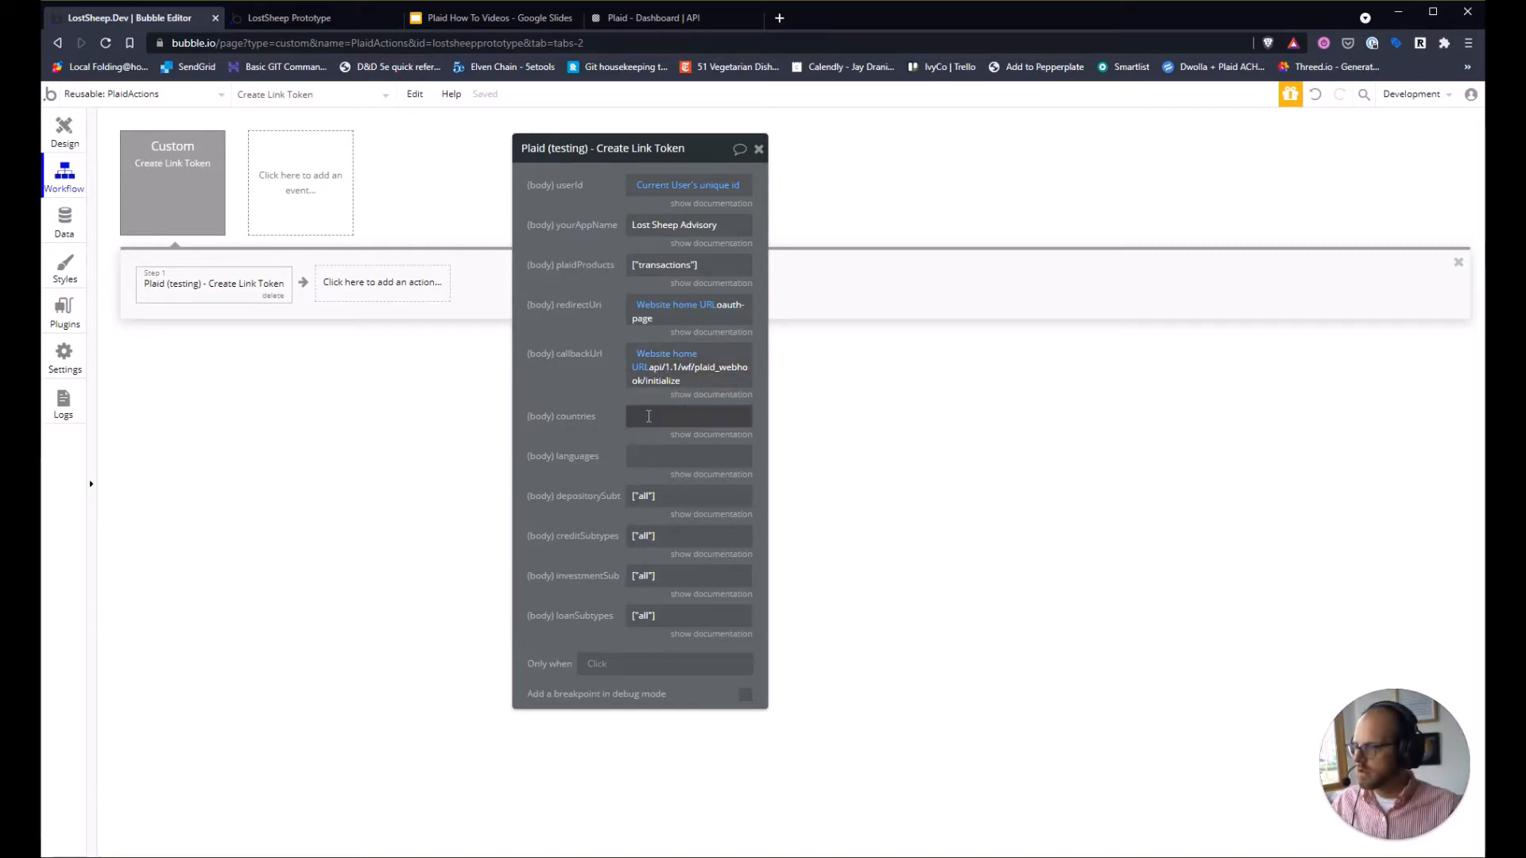
# Set the Create Link Token countries parameter to ["US"].
pyautogui.click(649, 416)
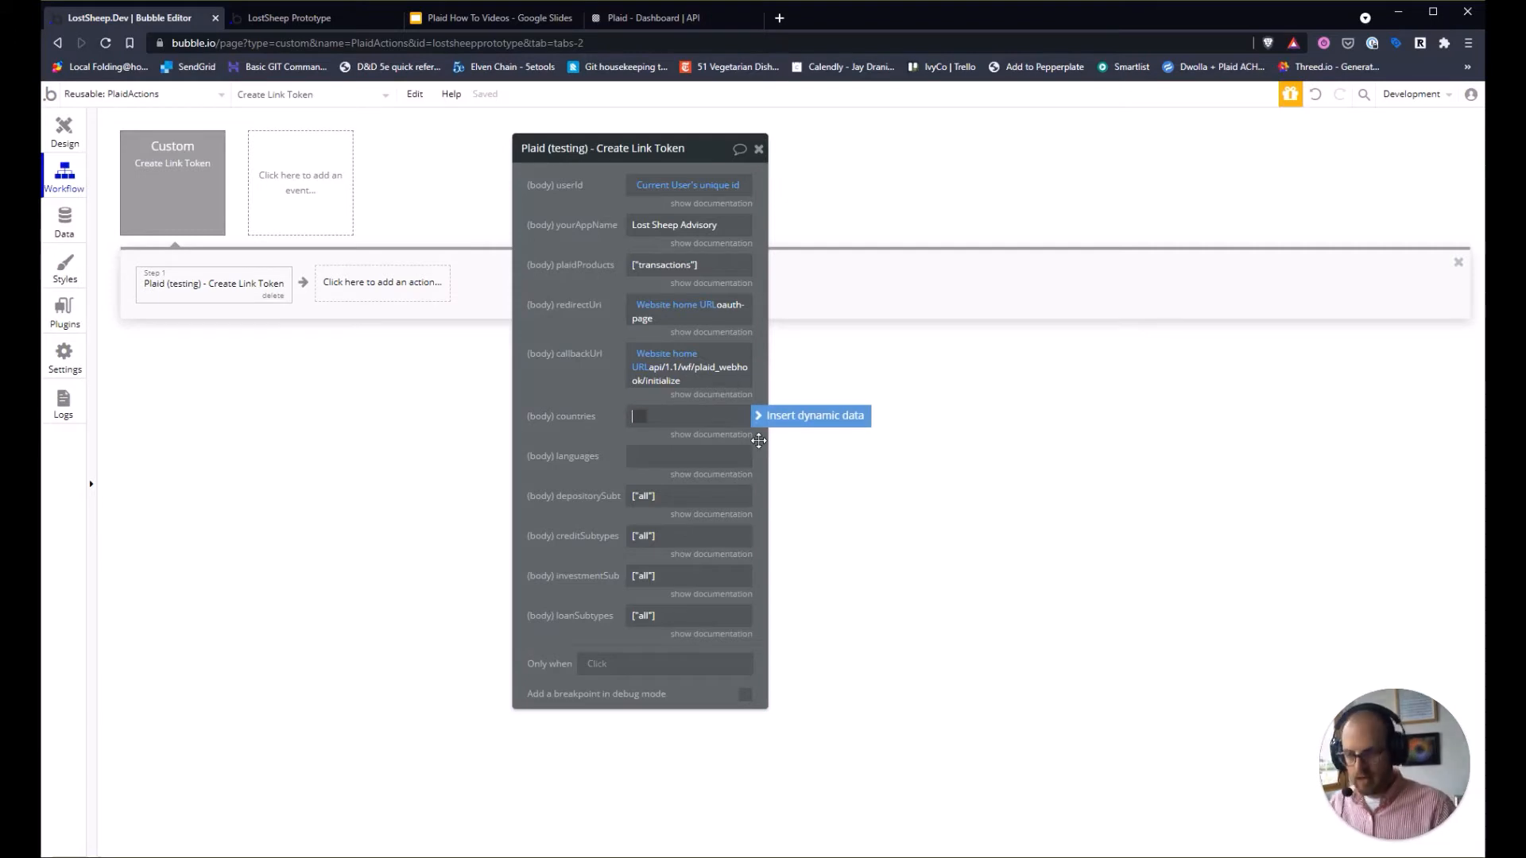
pyautogui.click(694, 436)
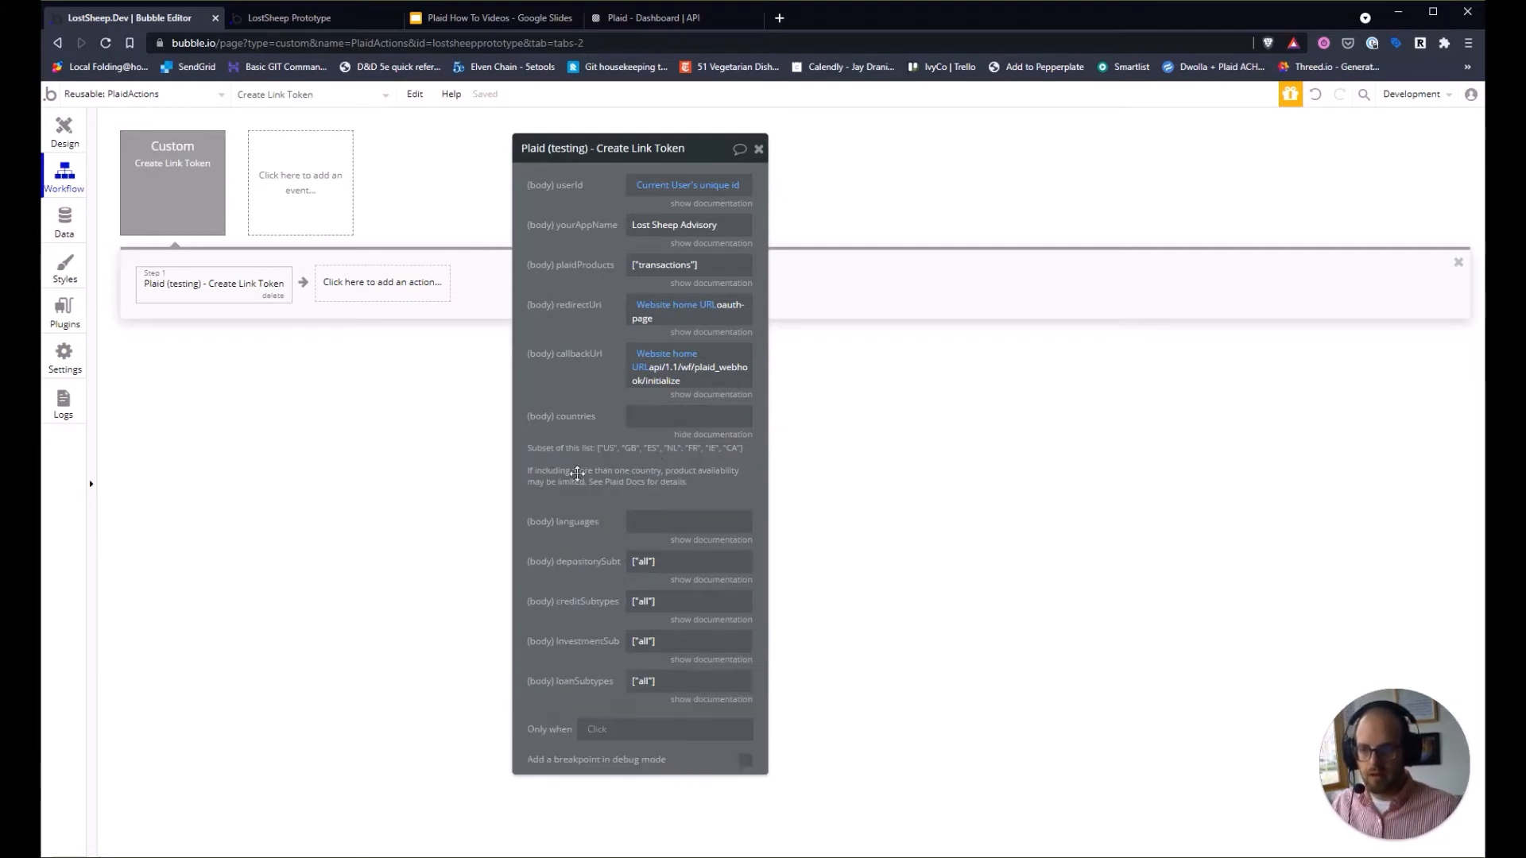
pyautogui.click(678, 422)
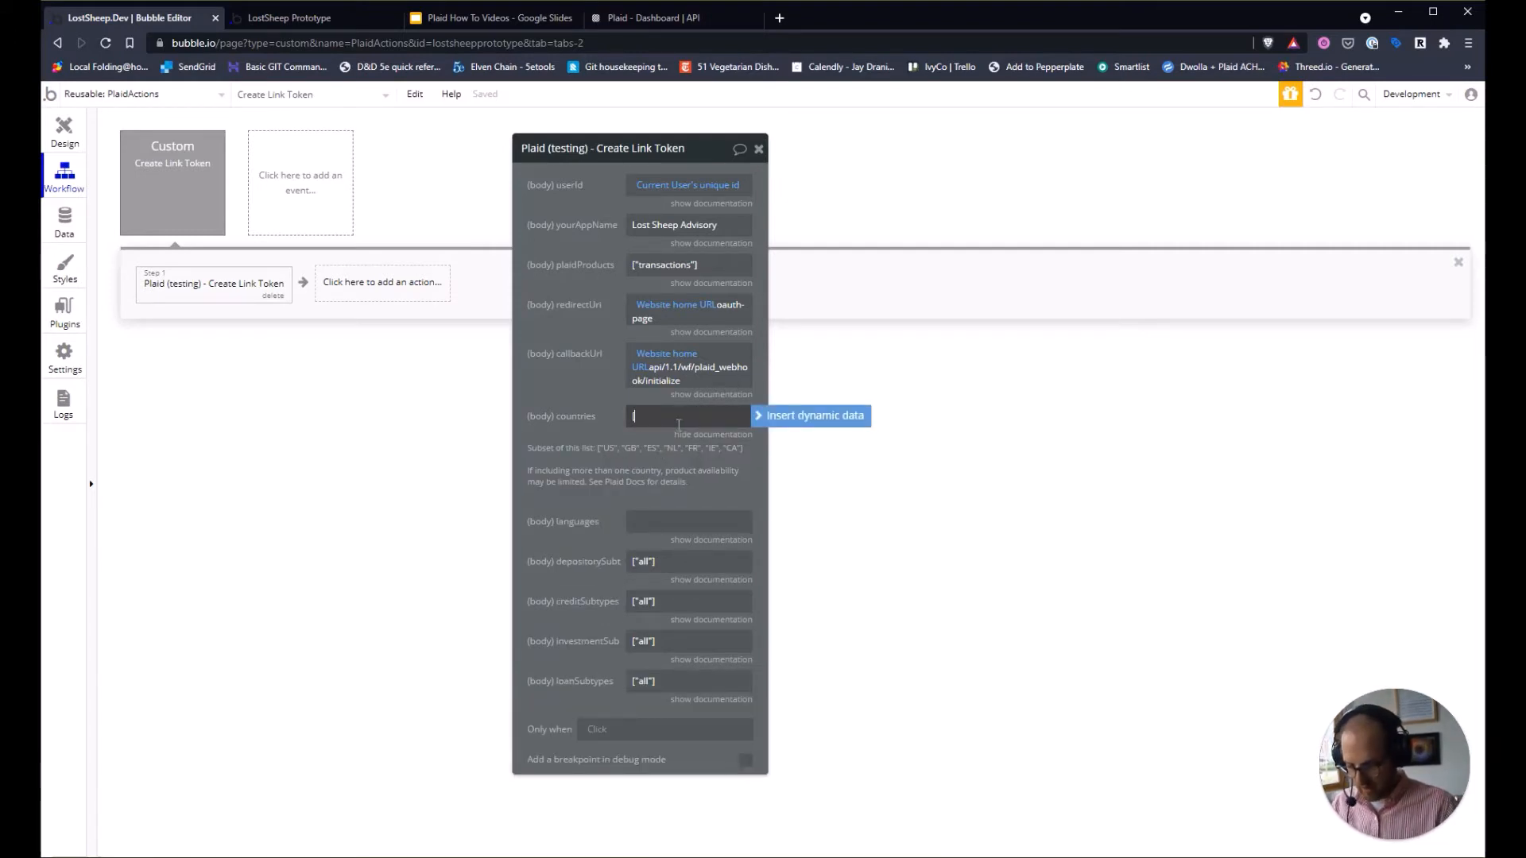
pyautogui.write('["US"')
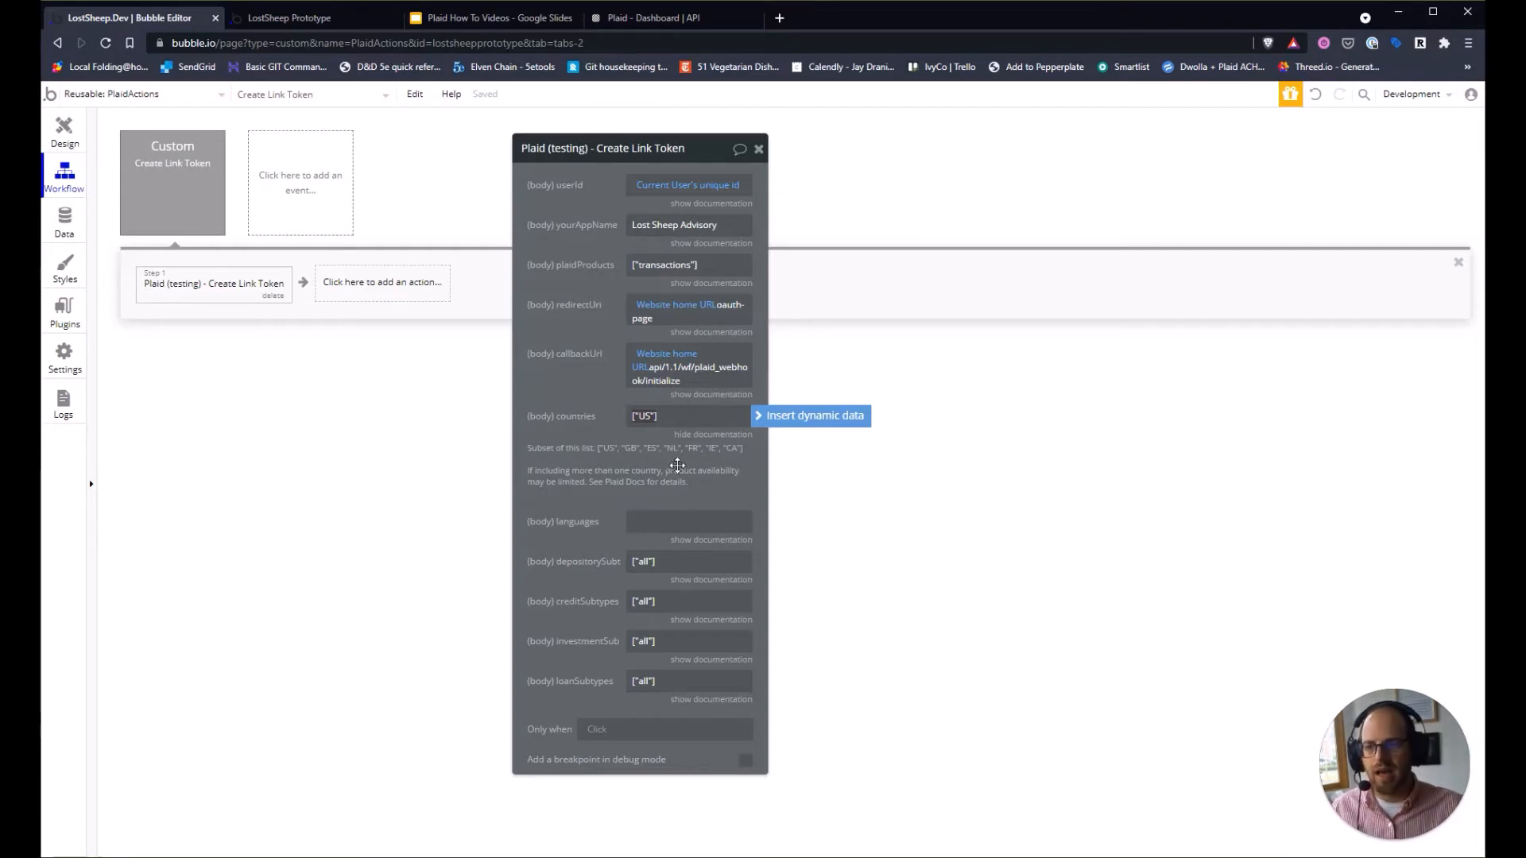
pyautogui.click(681, 487)
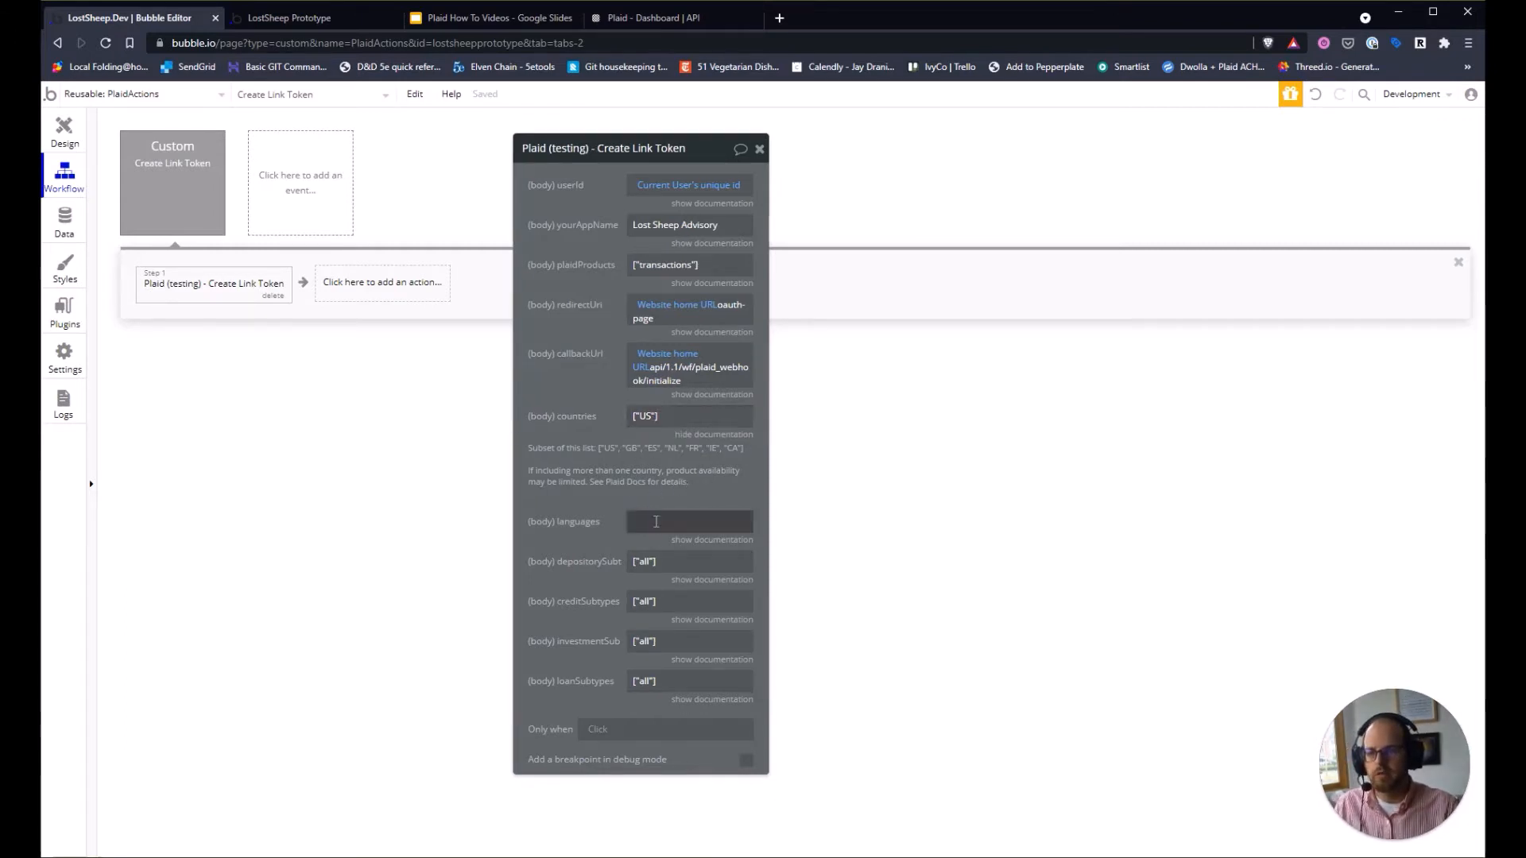
# Set languages to en and leave depositorySubtypes as ["all"].
pyautogui.click(699, 541)
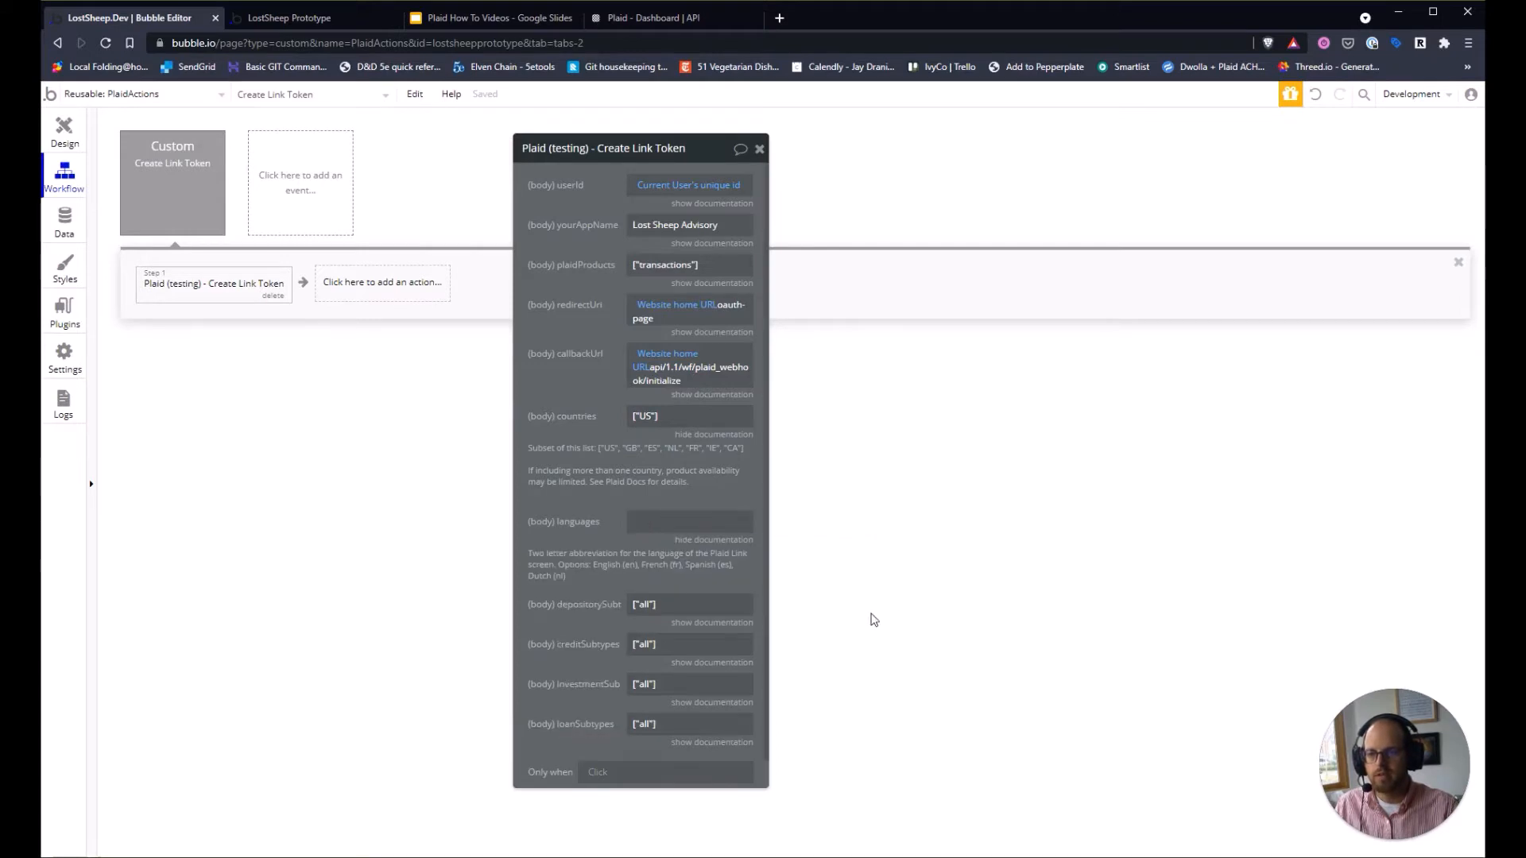
pyautogui.click(650, 525)
pyautogui.write('en')
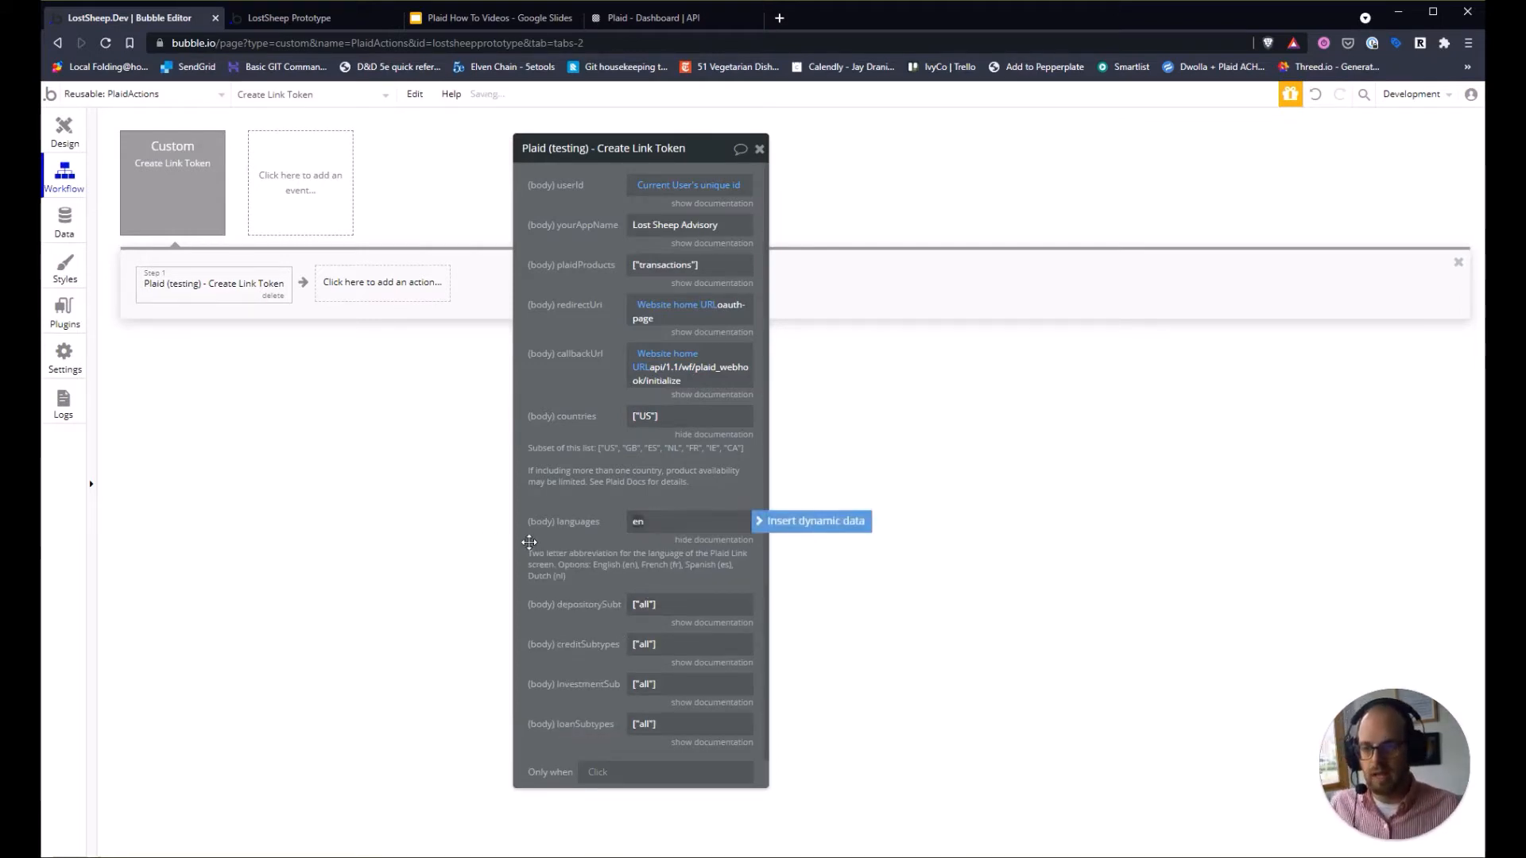
pyautogui.click(528, 540)
pyautogui.click(688, 606)
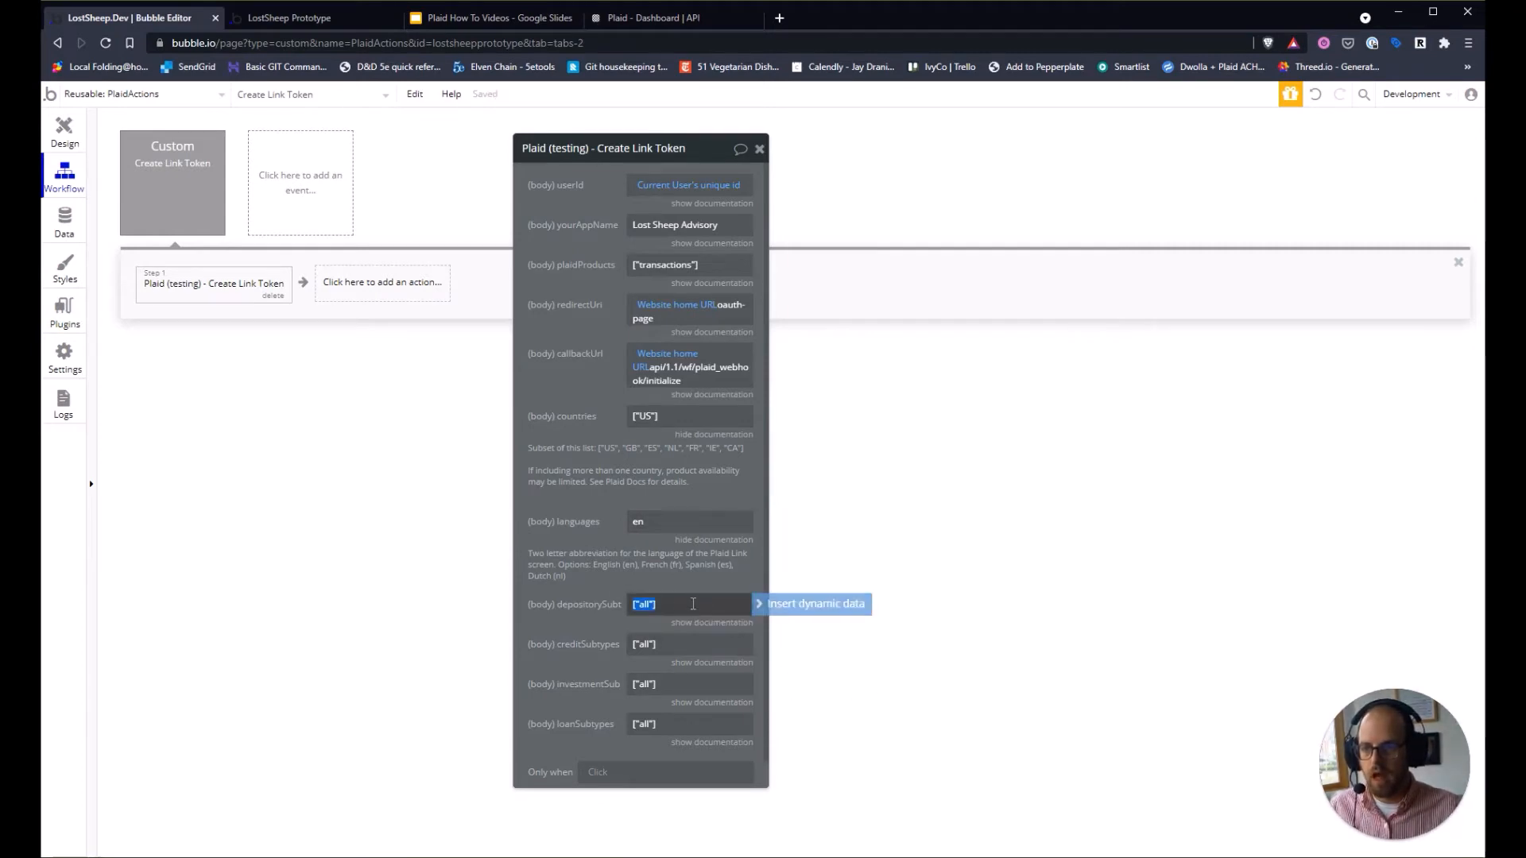
pyautogui.click(614, 615)
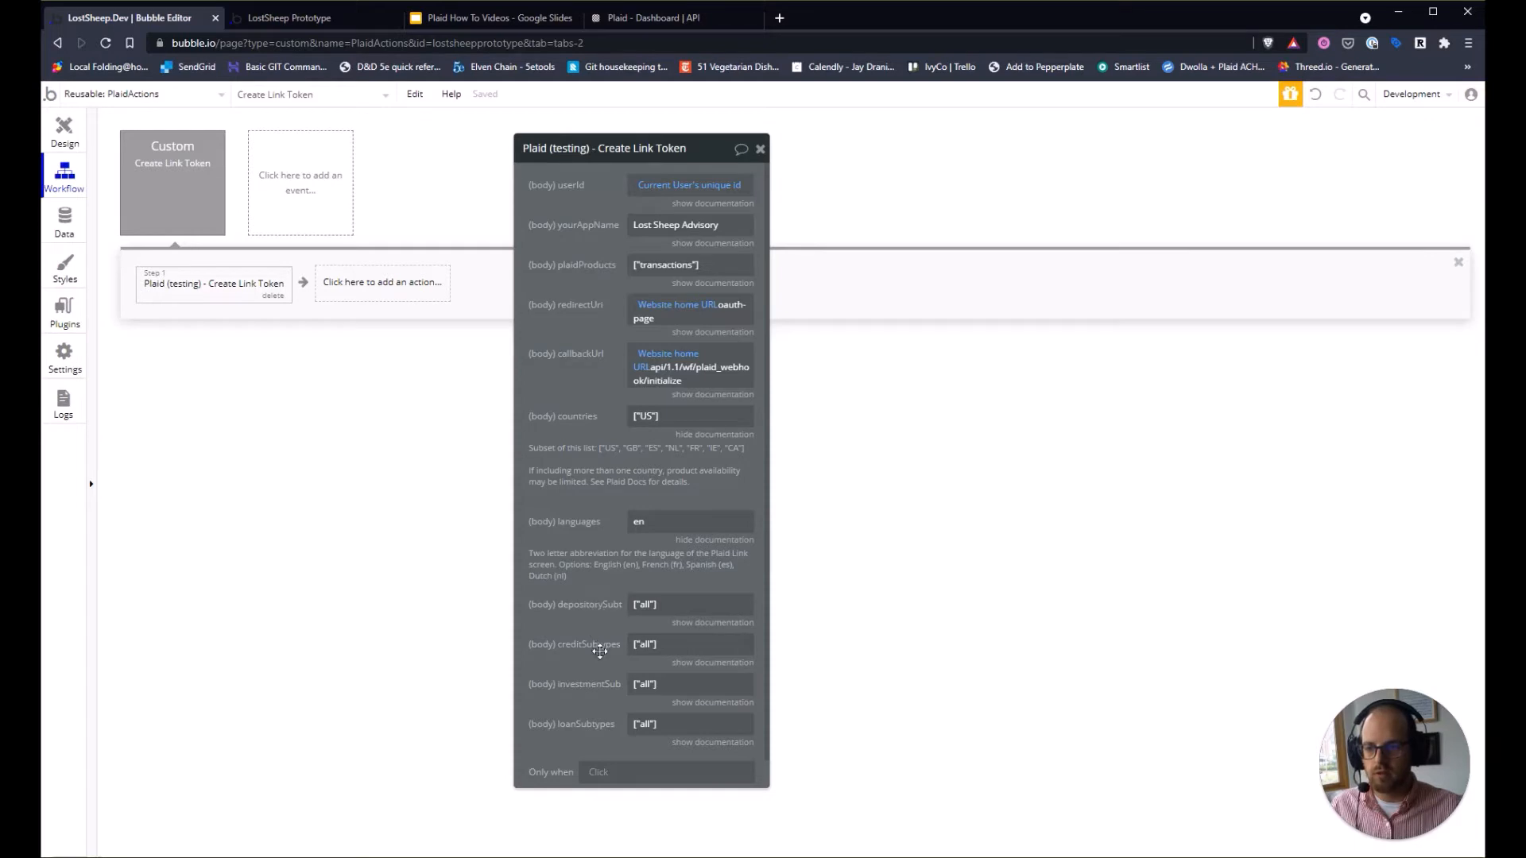
pyautogui.click(676, 606)
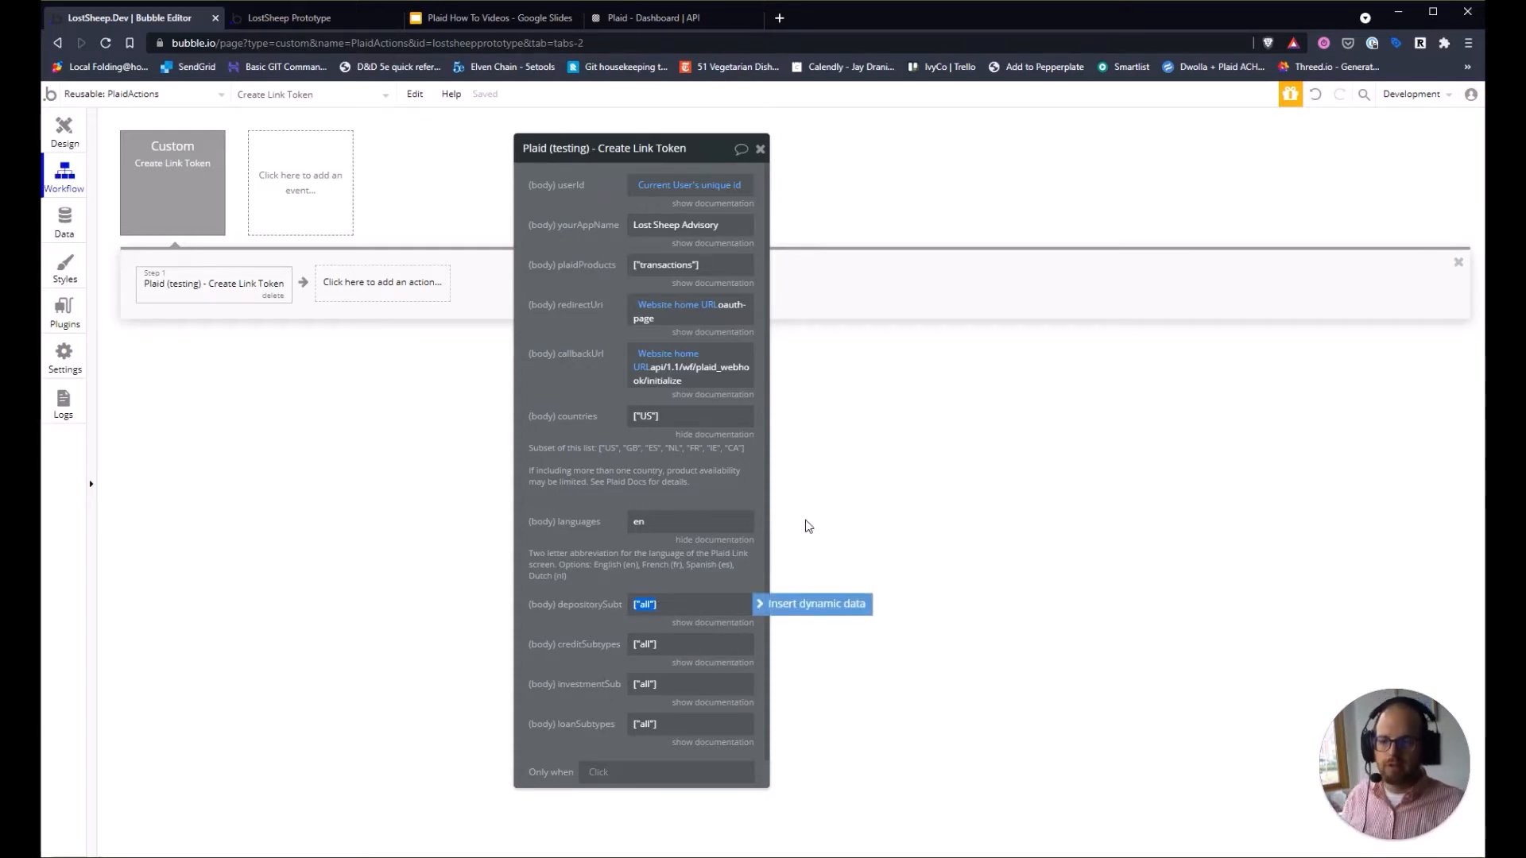
pyautogui.click(683, 632)
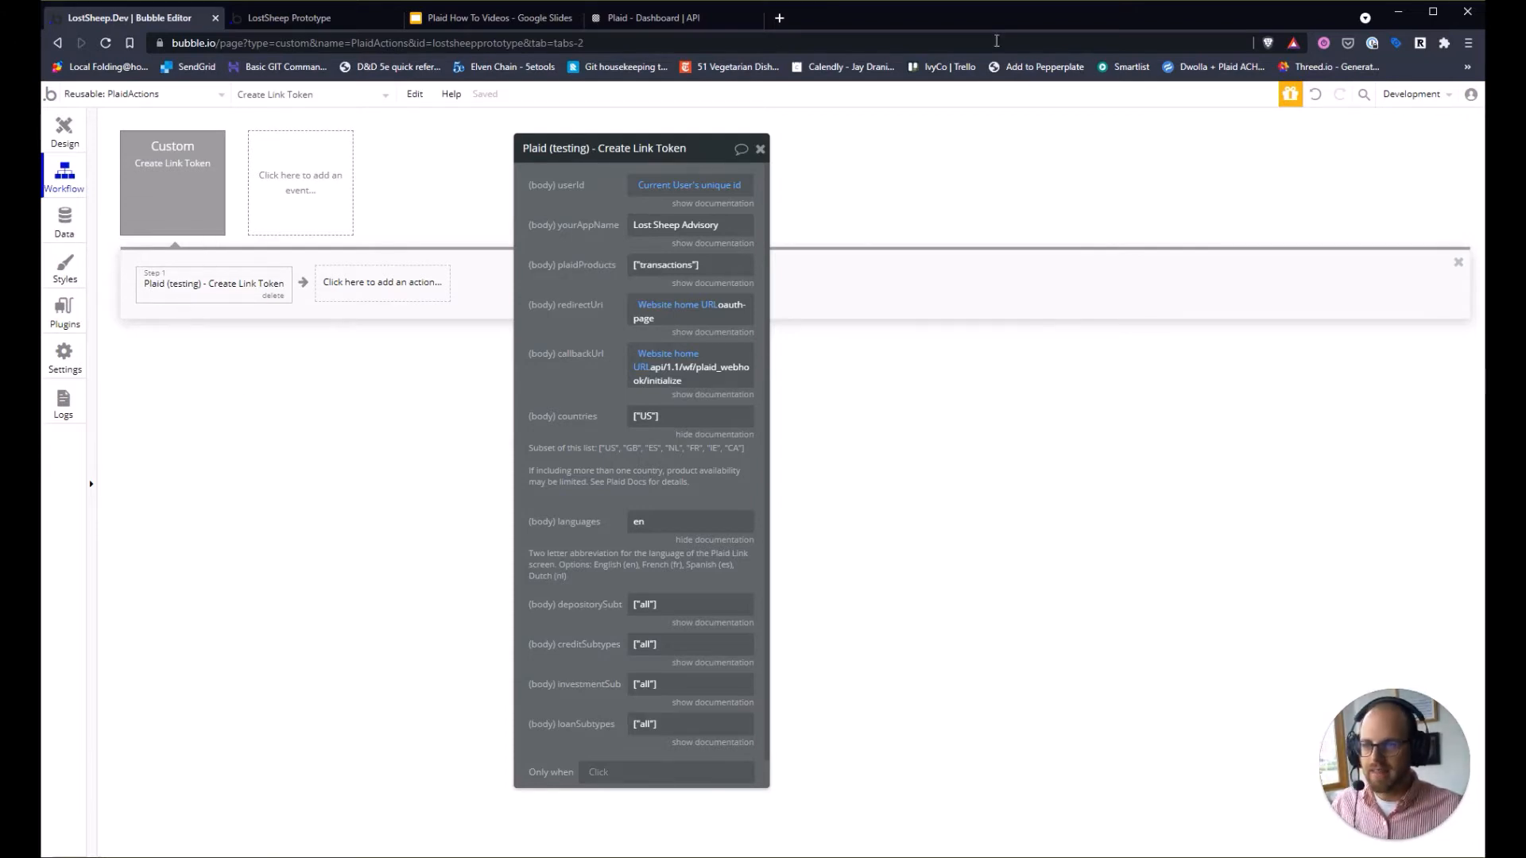
# Consult the Recommended Entity-Relationship Diagram slide for Link Token fields, then return to the workflow.
pyautogui.click(760, 149)
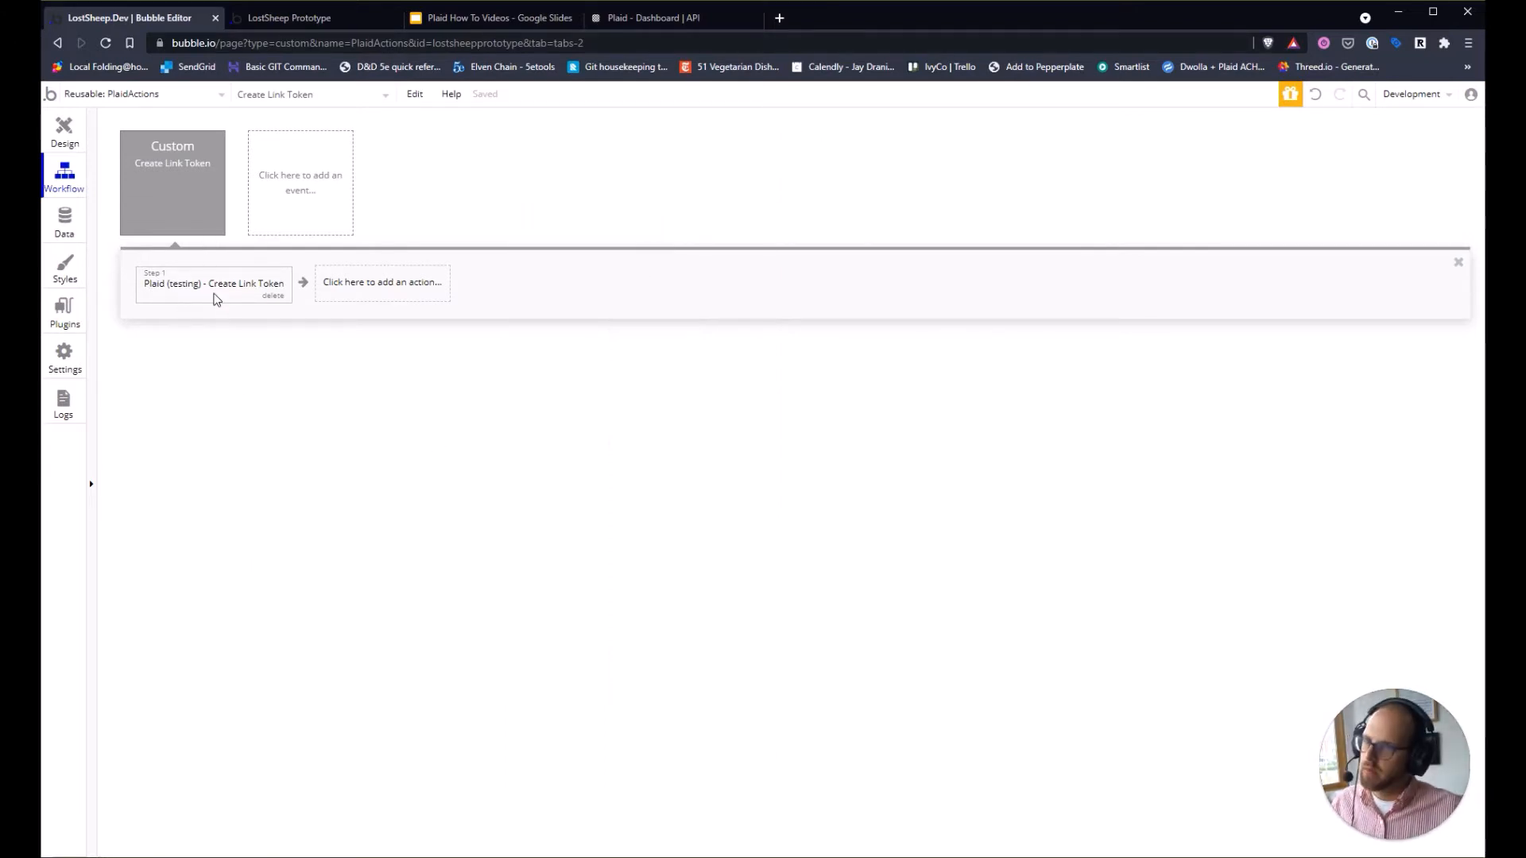
pyautogui.click(417, 285)
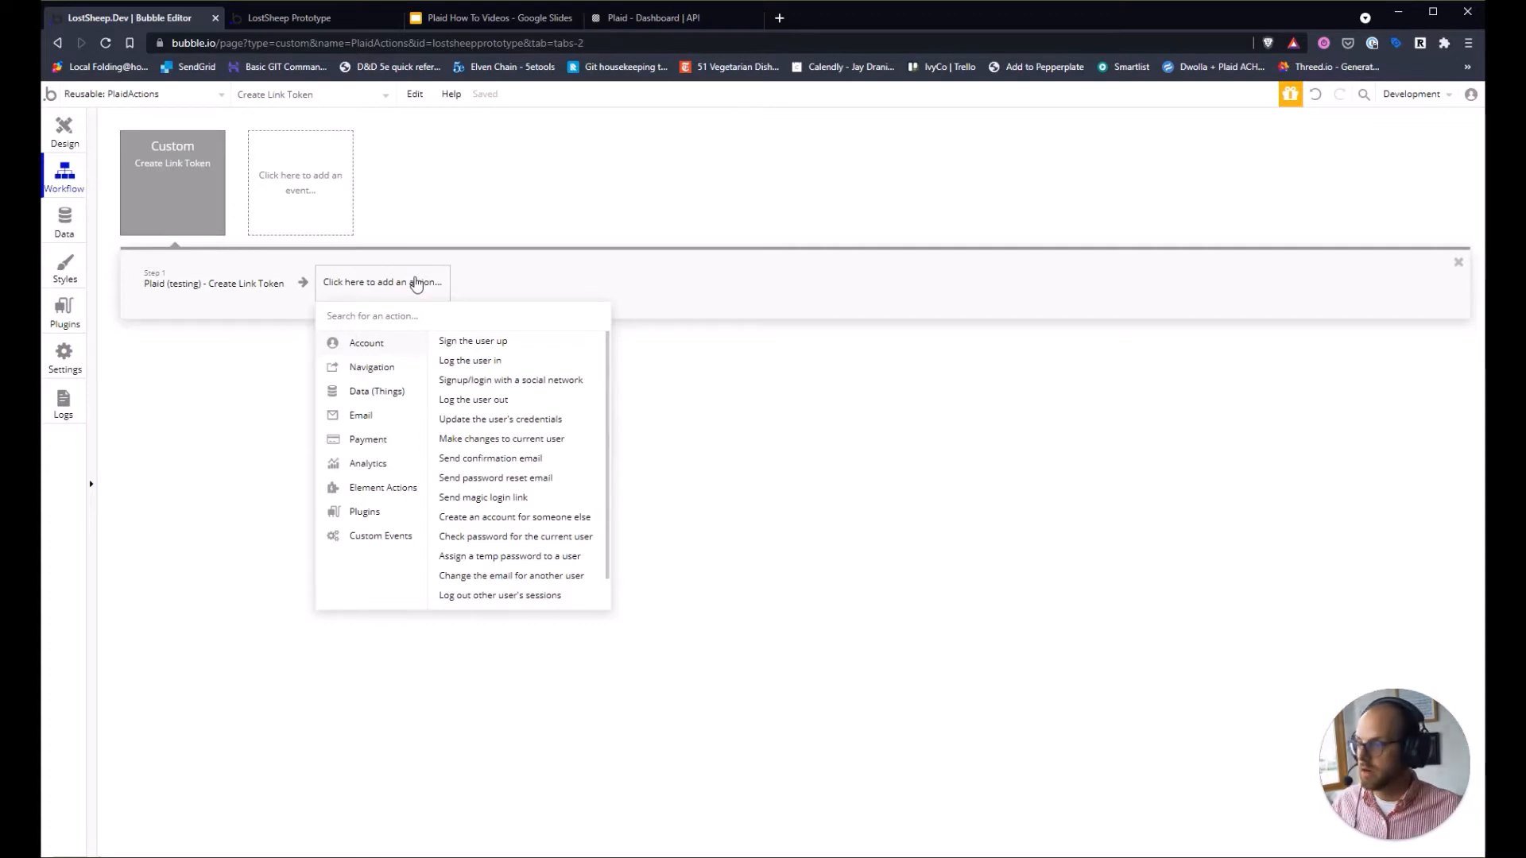
pyautogui.click(975, 340)
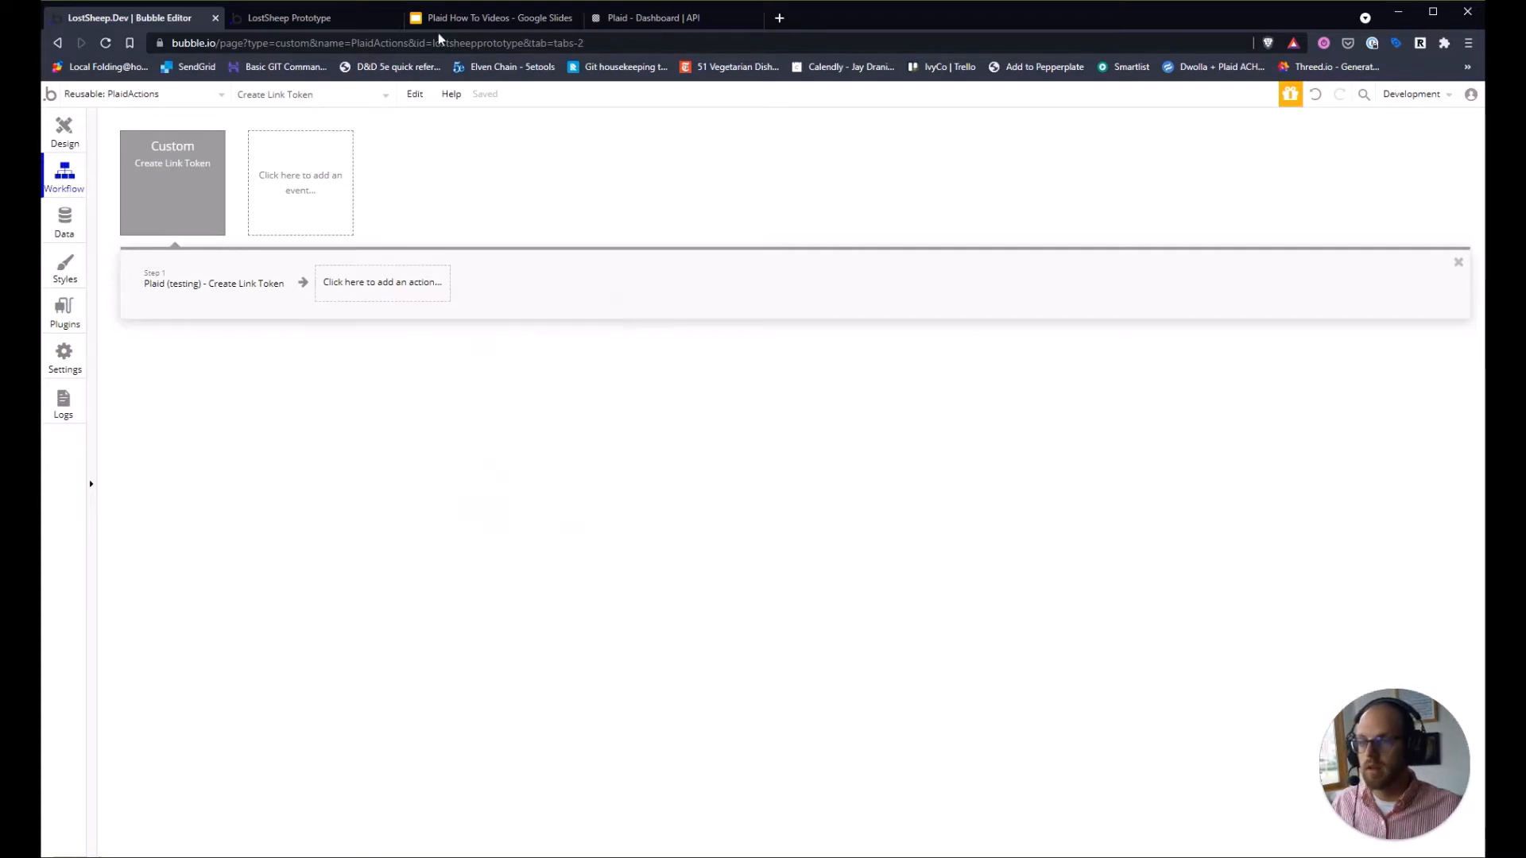
pyautogui.click(505, 24)
pyautogui.click(108, 503)
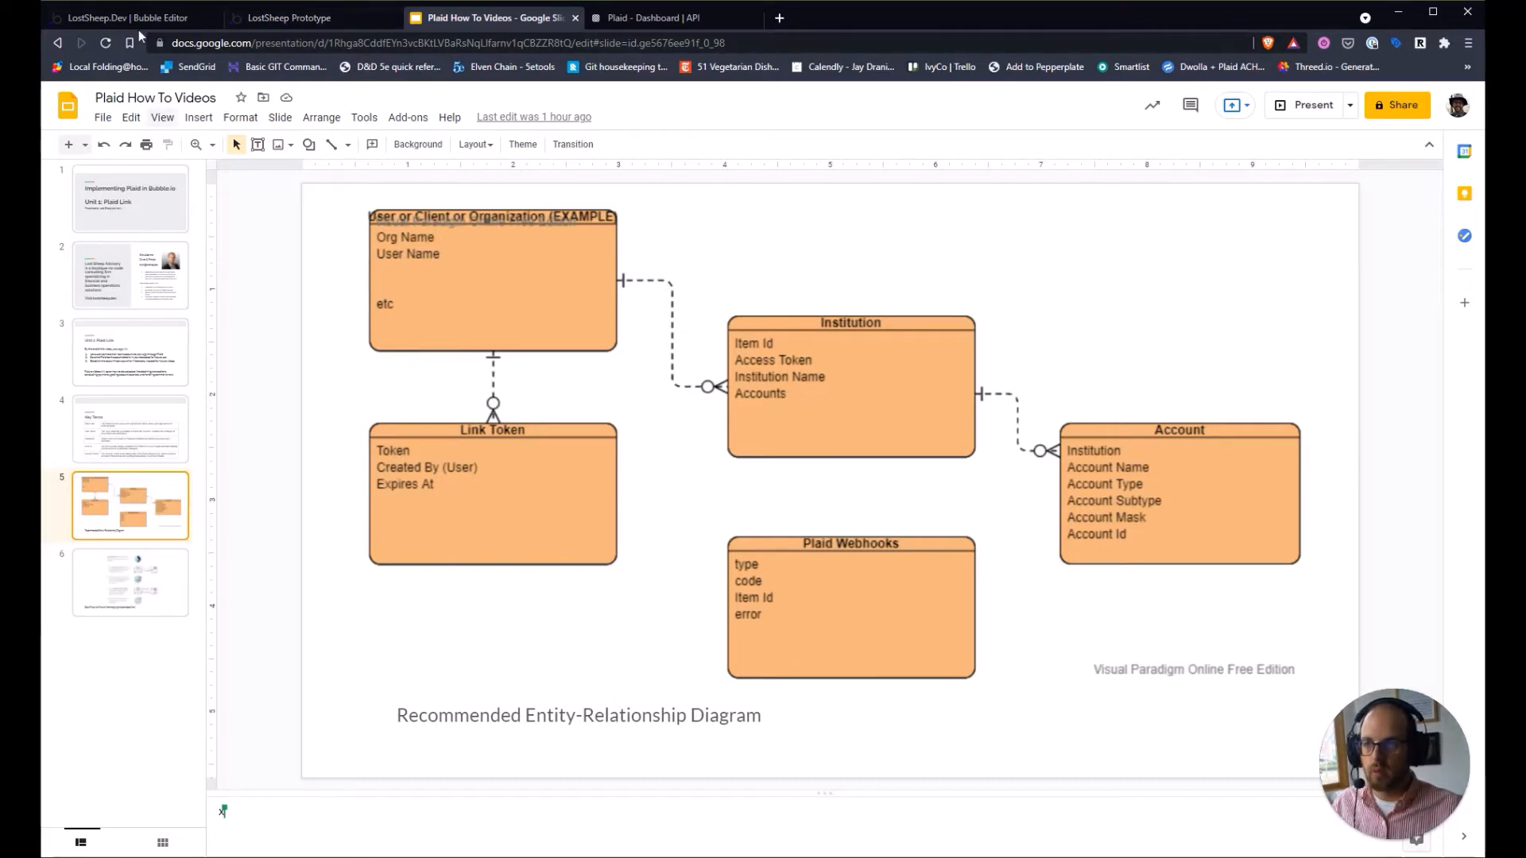
pyautogui.click(316, 19)
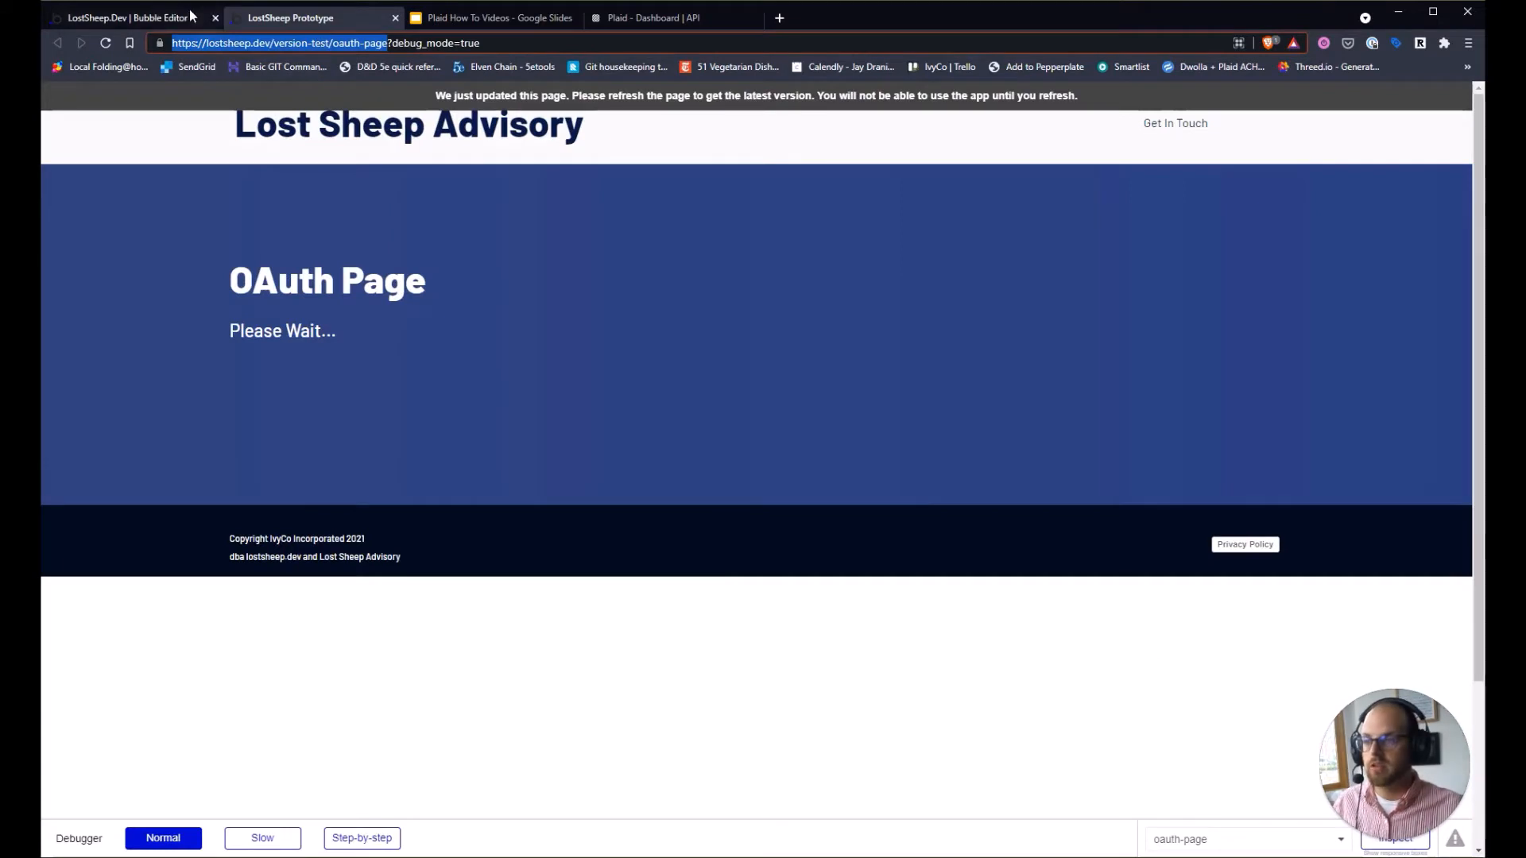
pyautogui.click(132, 17)
# Add a step creating a new thing of a new data type, Plaid Link Token.
pyautogui.click(367, 295)
pyautogui.moveTo(355, 395)
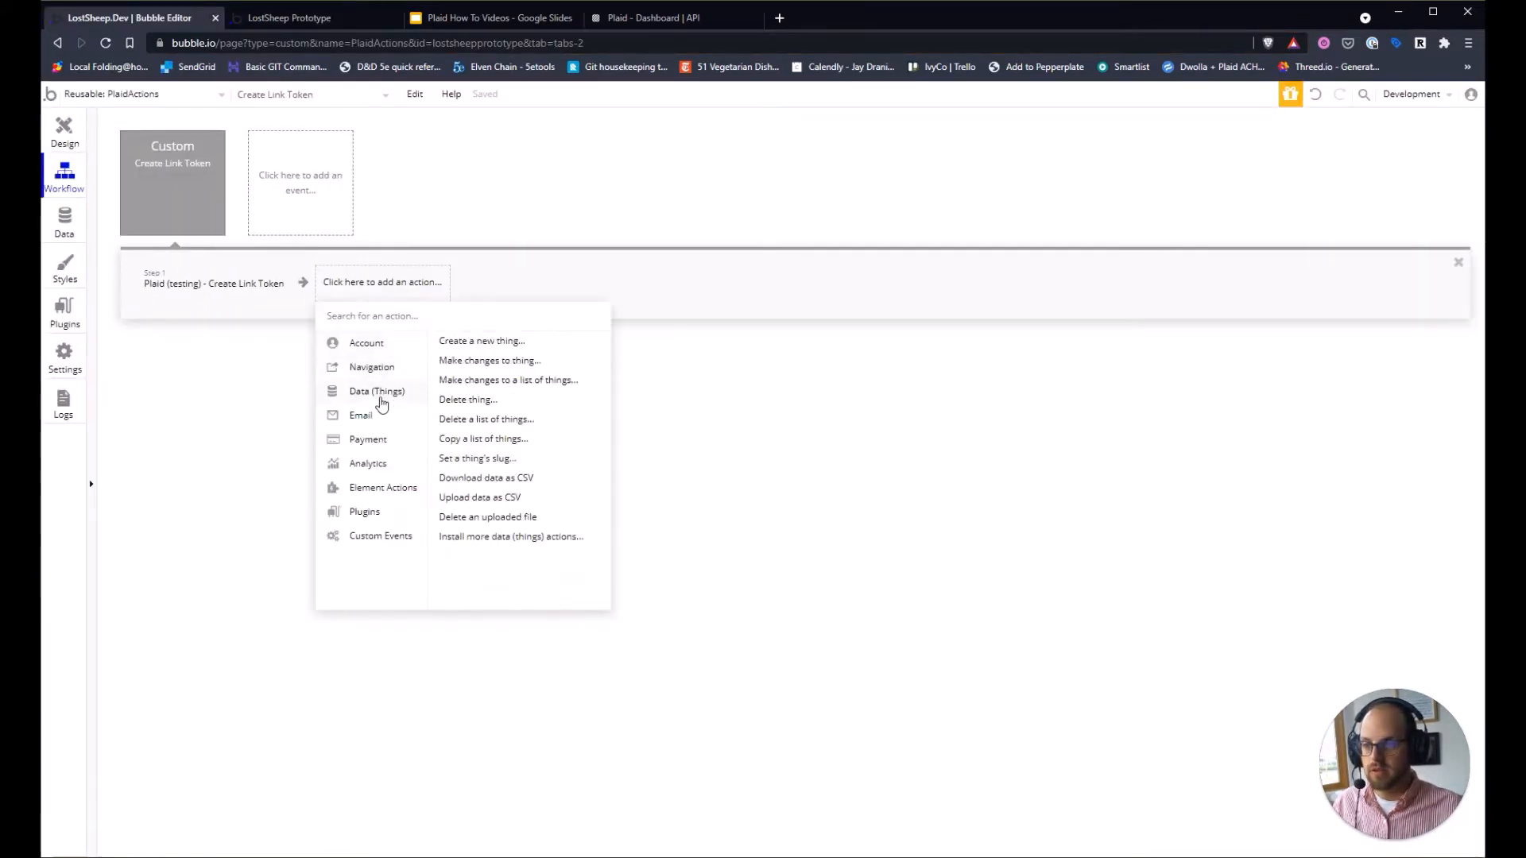
pyautogui.click(497, 344)
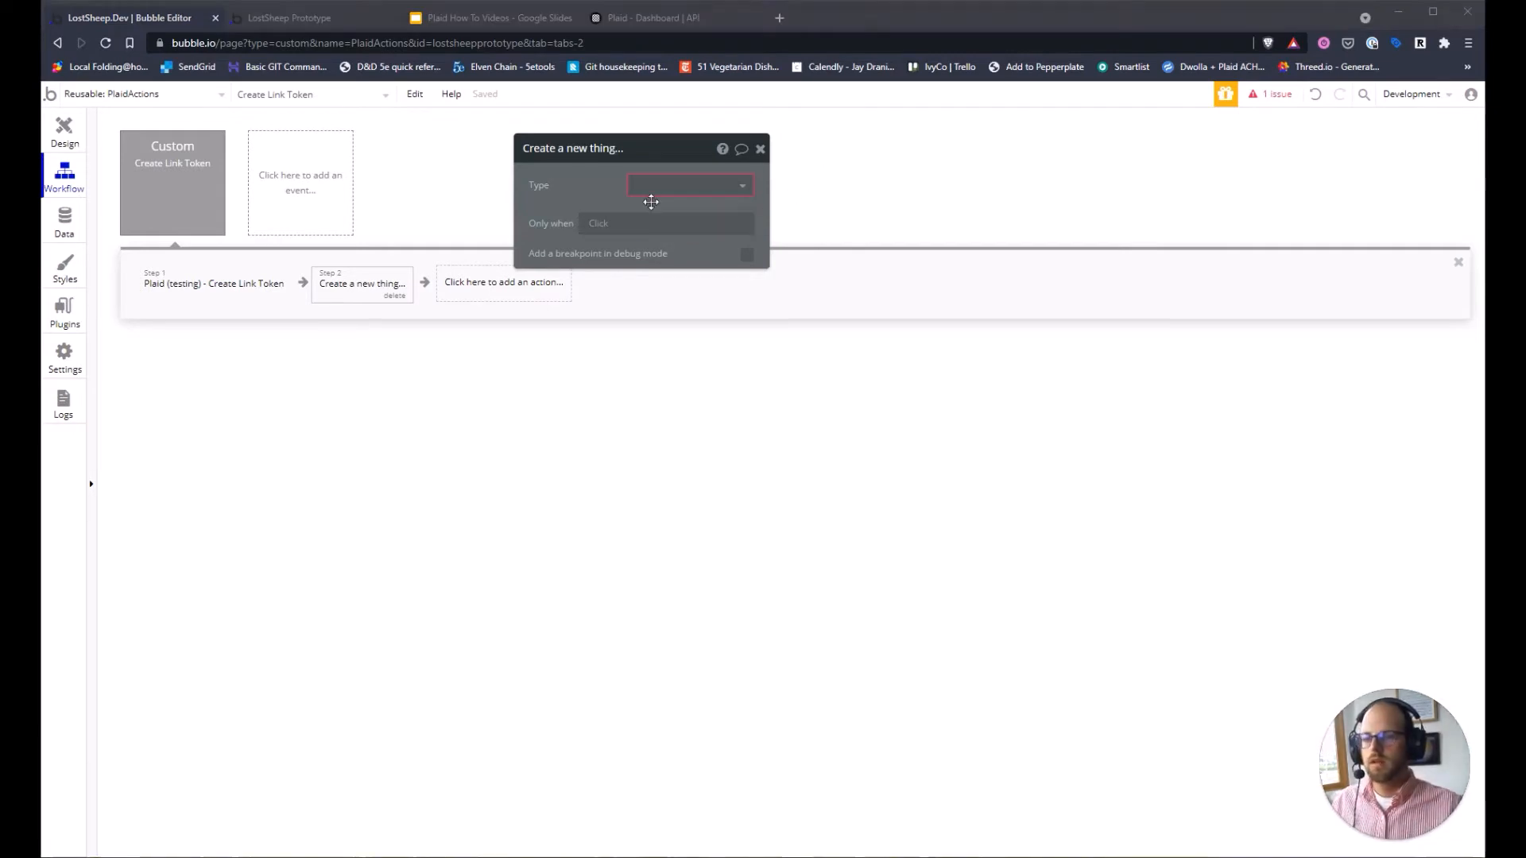
pyautogui.click(654, 189)
pyautogui.click(655, 280)
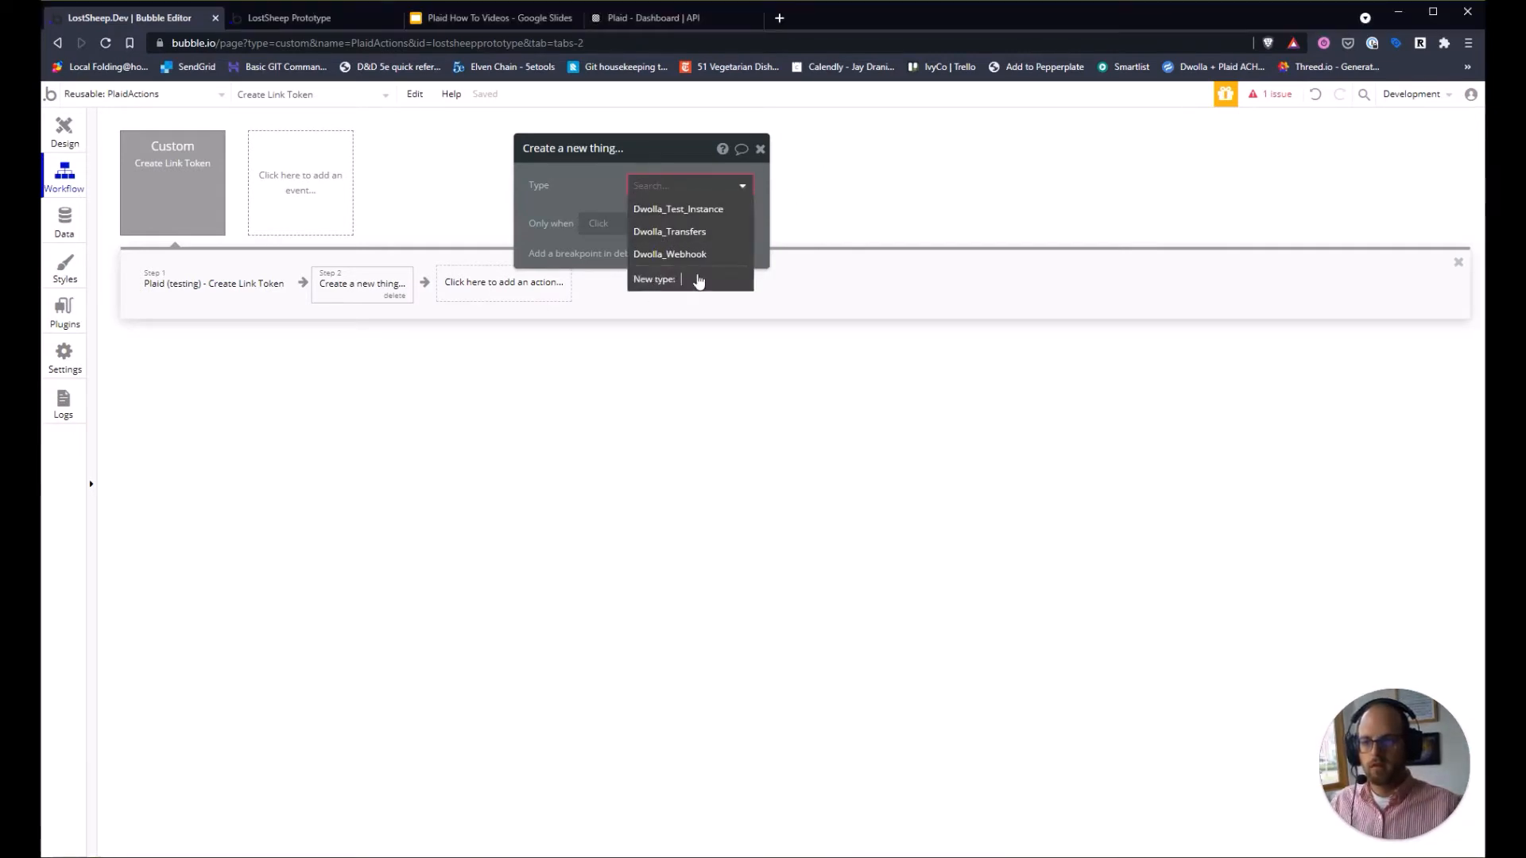
pyautogui.write('Plaid Link')
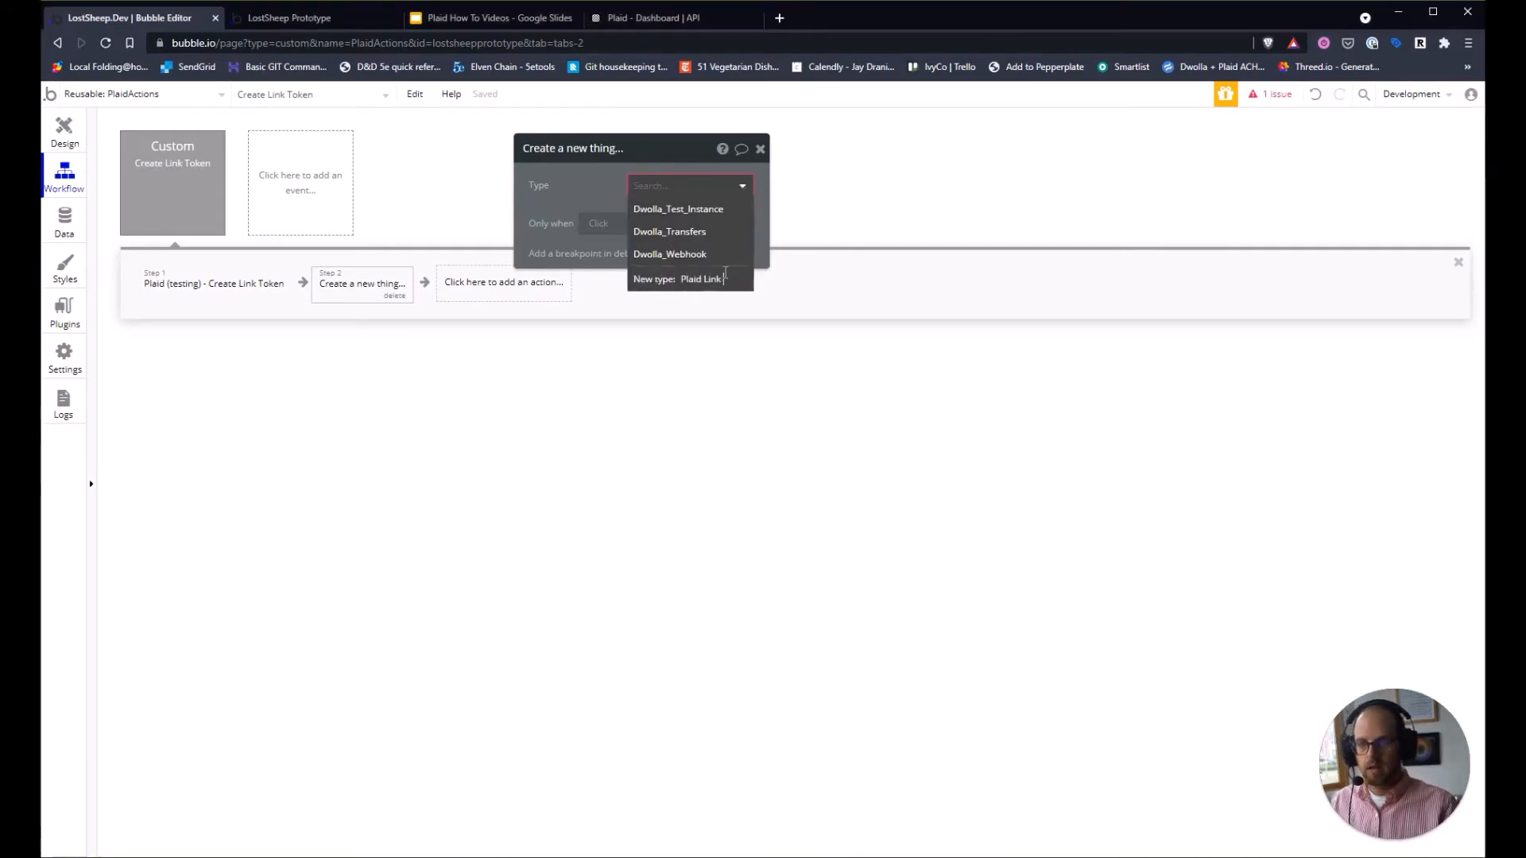
pyautogui.write(' Token')
pyautogui.press('Return')
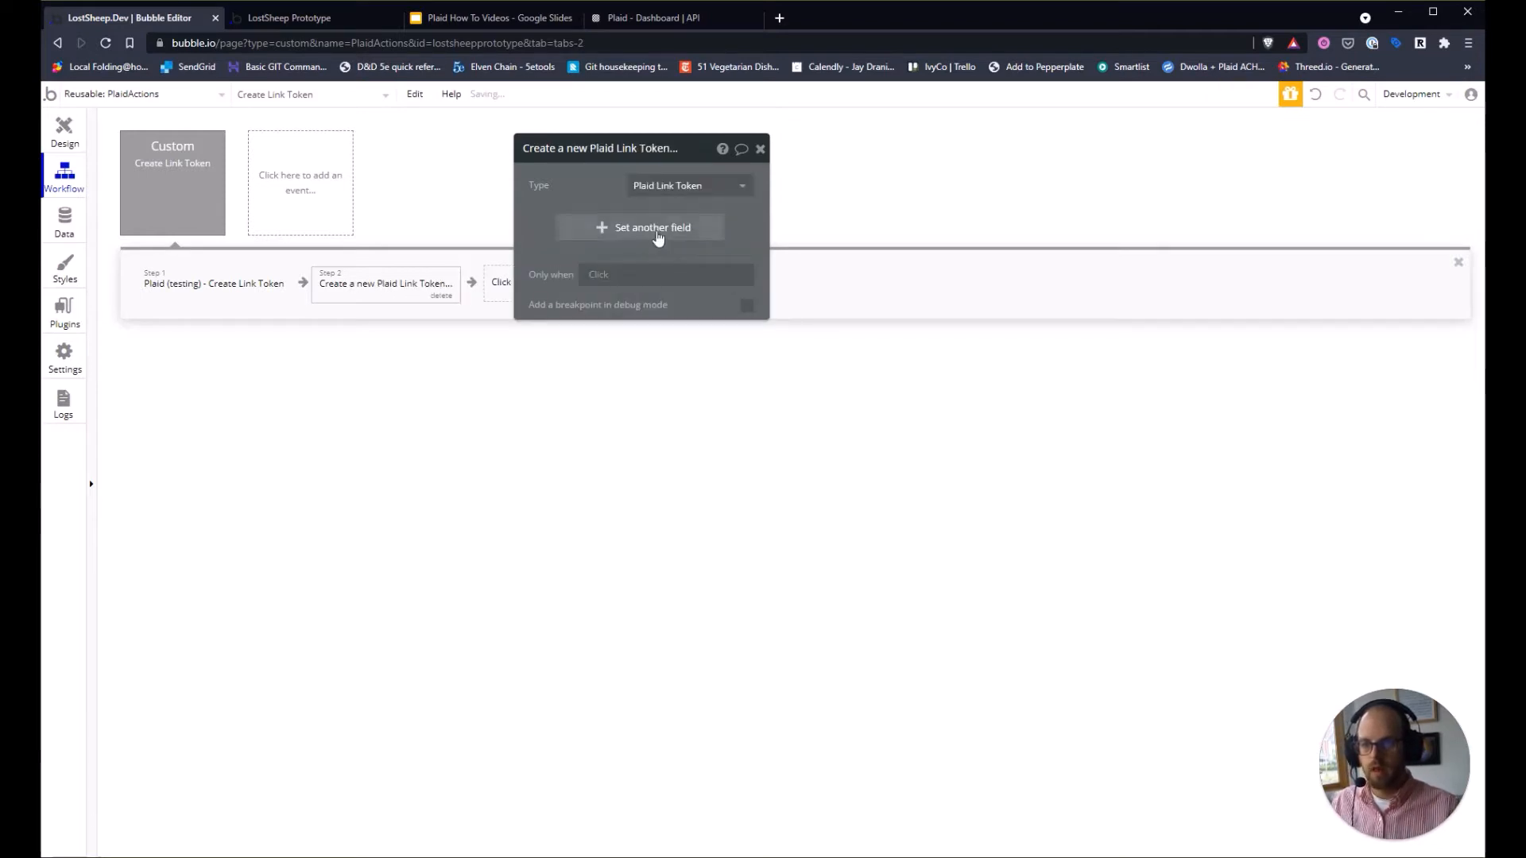
# Add a text field named token to the Plaid Link Token thing.
pyautogui.click(657, 237)
pyautogui.click(609, 240)
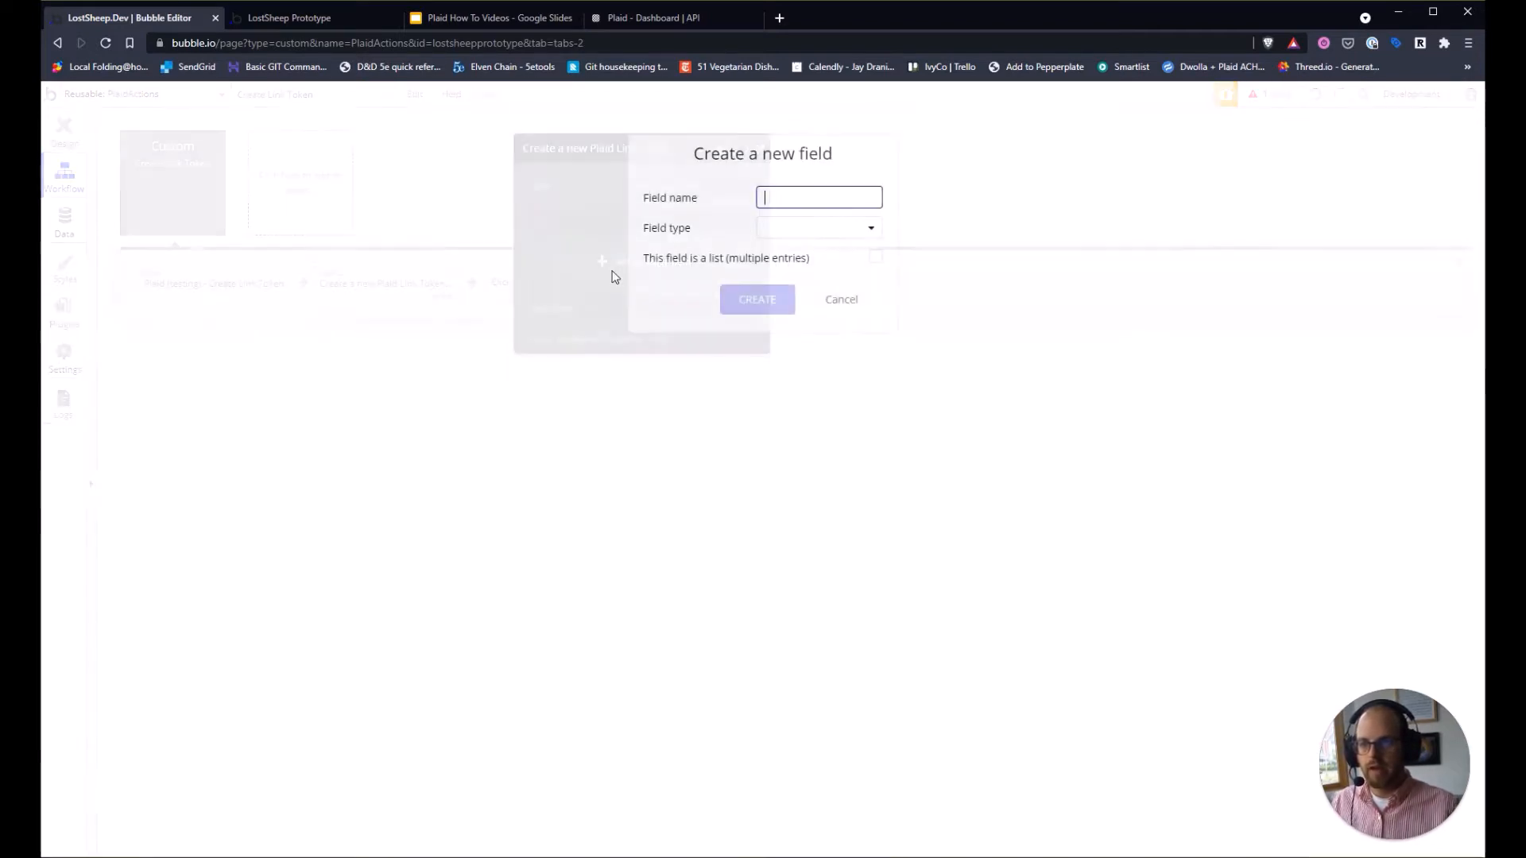
pyautogui.write('token')
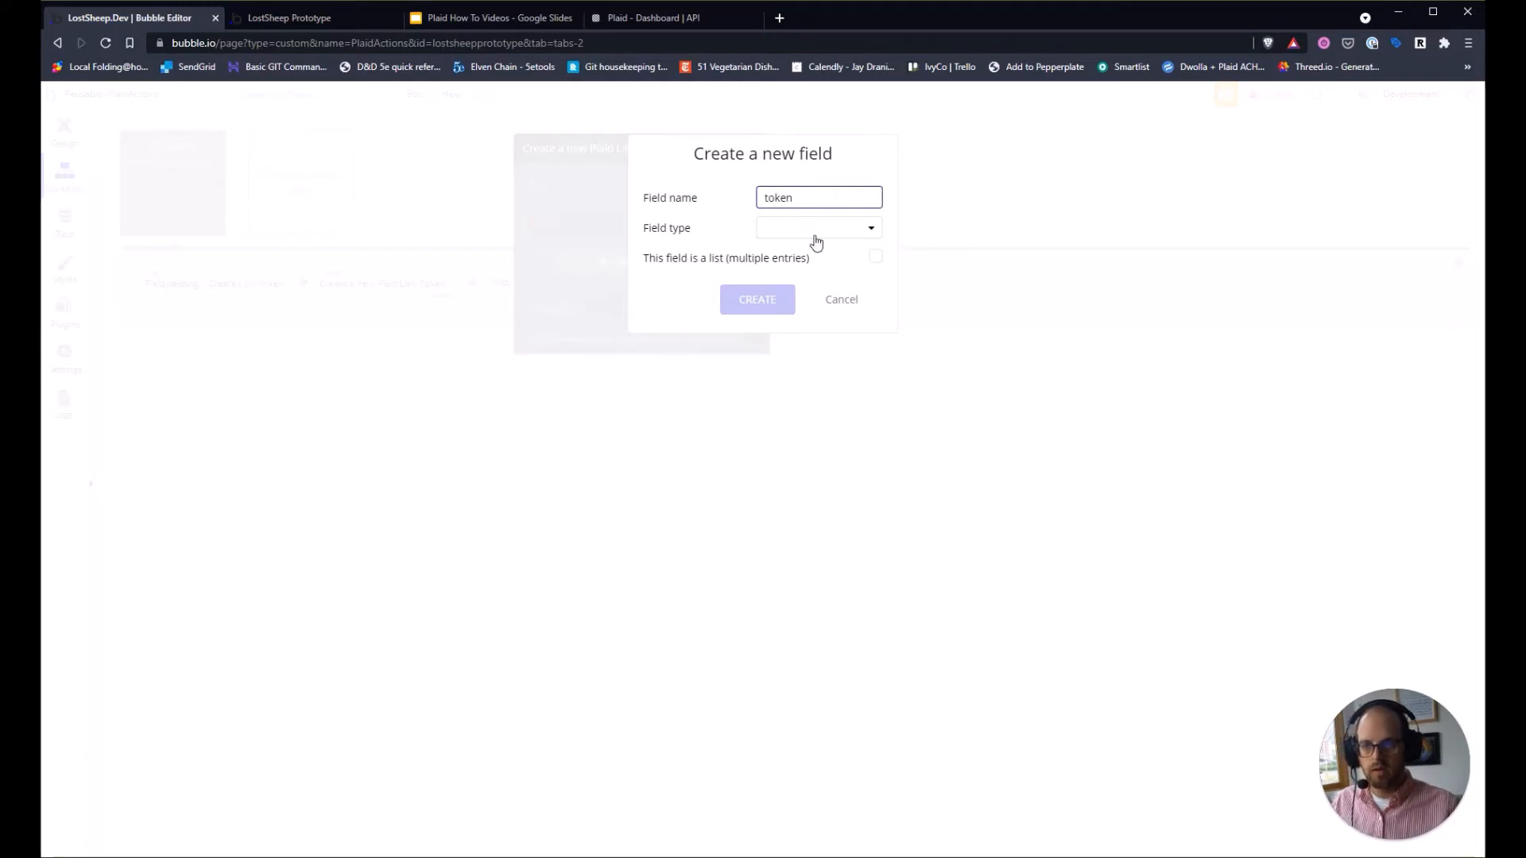
pyautogui.click(816, 241)
pyautogui.click(804, 252)
pyautogui.click(754, 307)
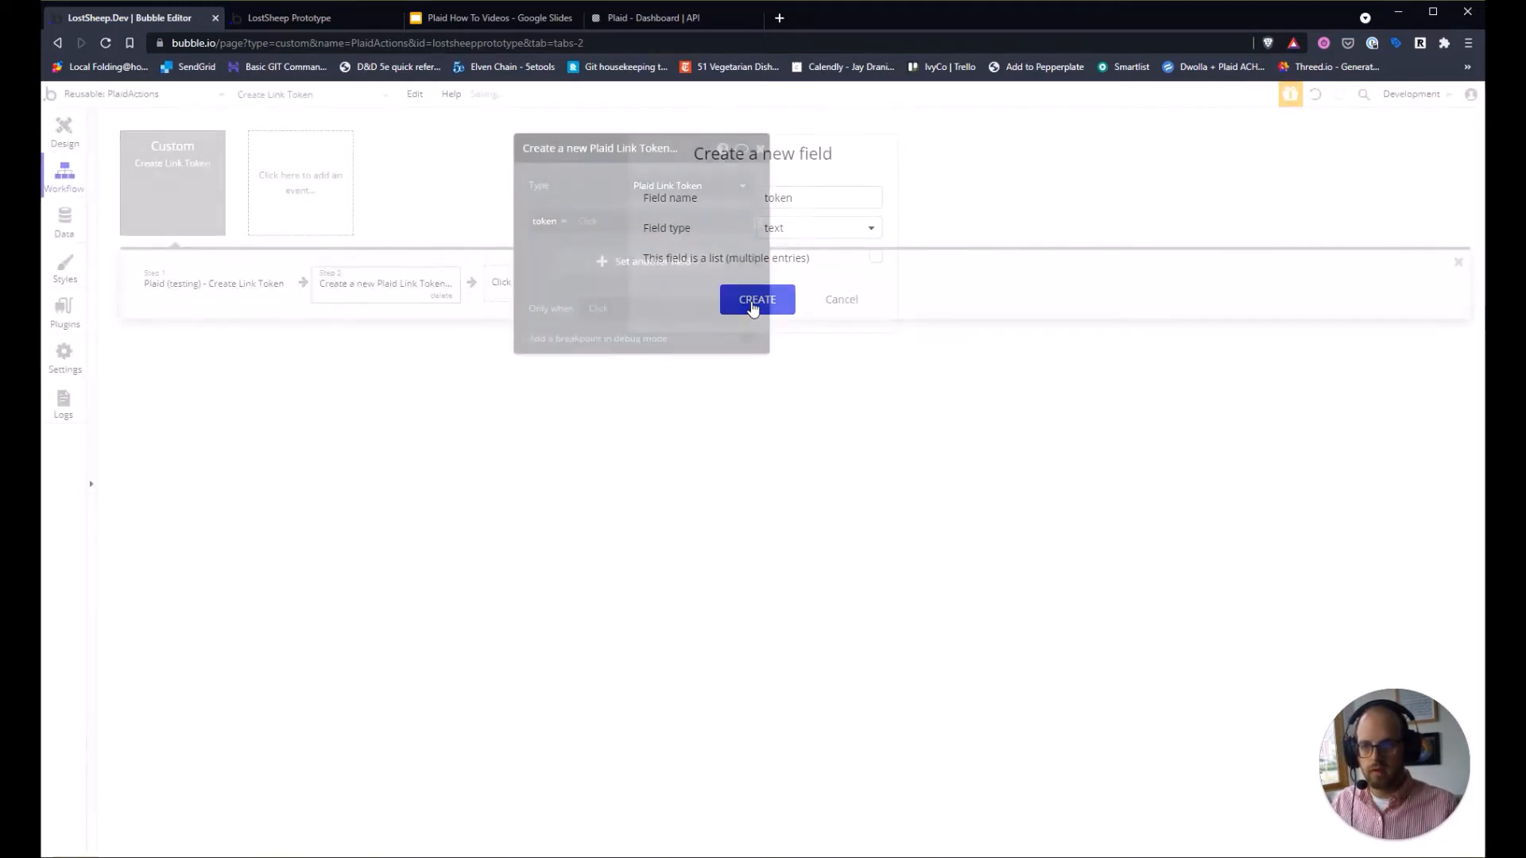
# Add a date field named expires at to the Plaid Link Token thing.
pyautogui.click(608, 262)
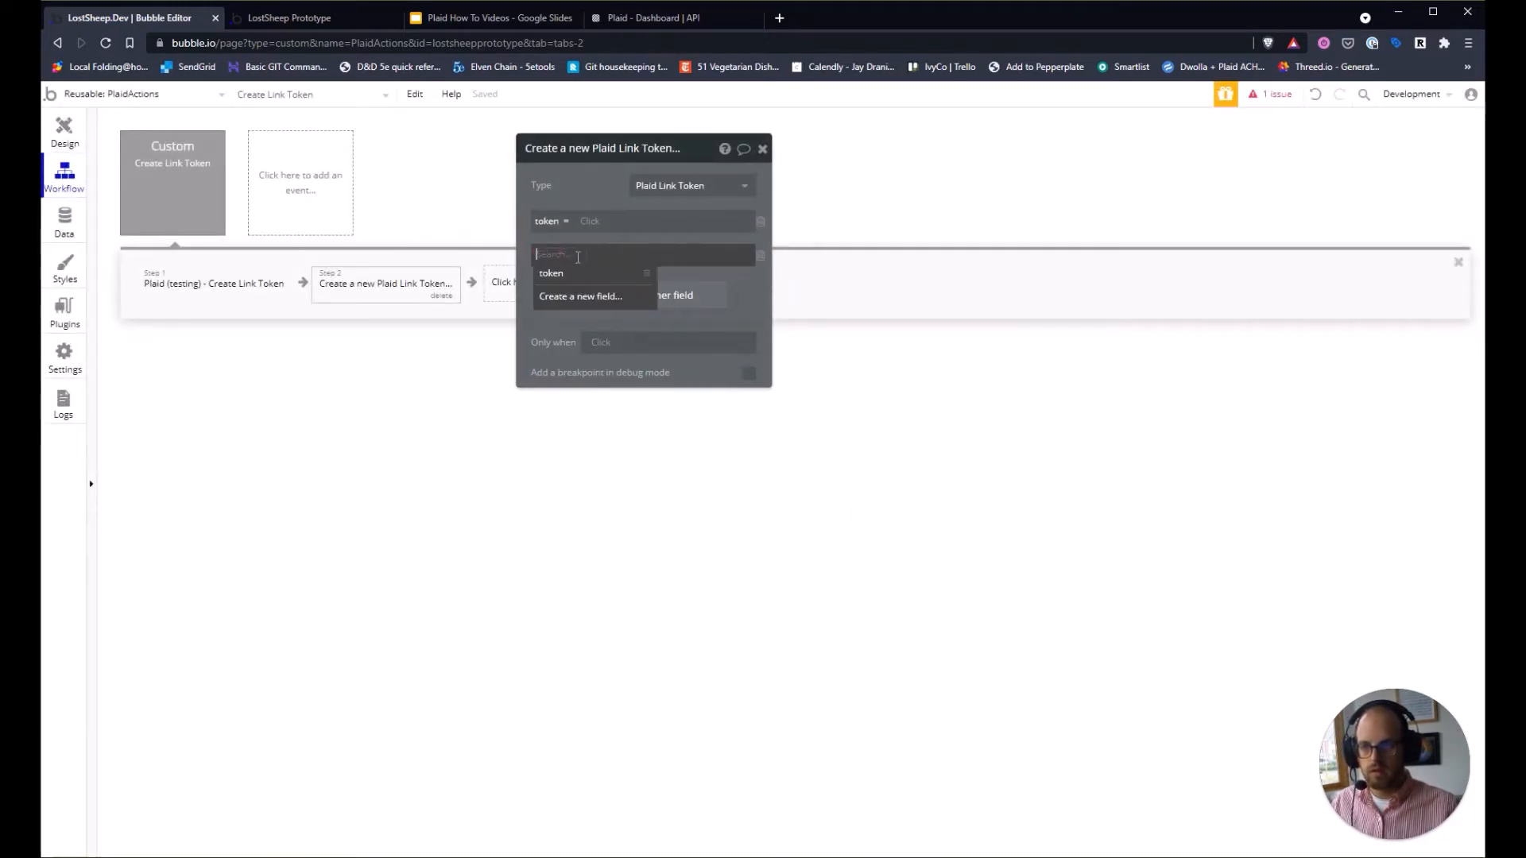
pyautogui.click(581, 296)
pyautogui.write('exp')
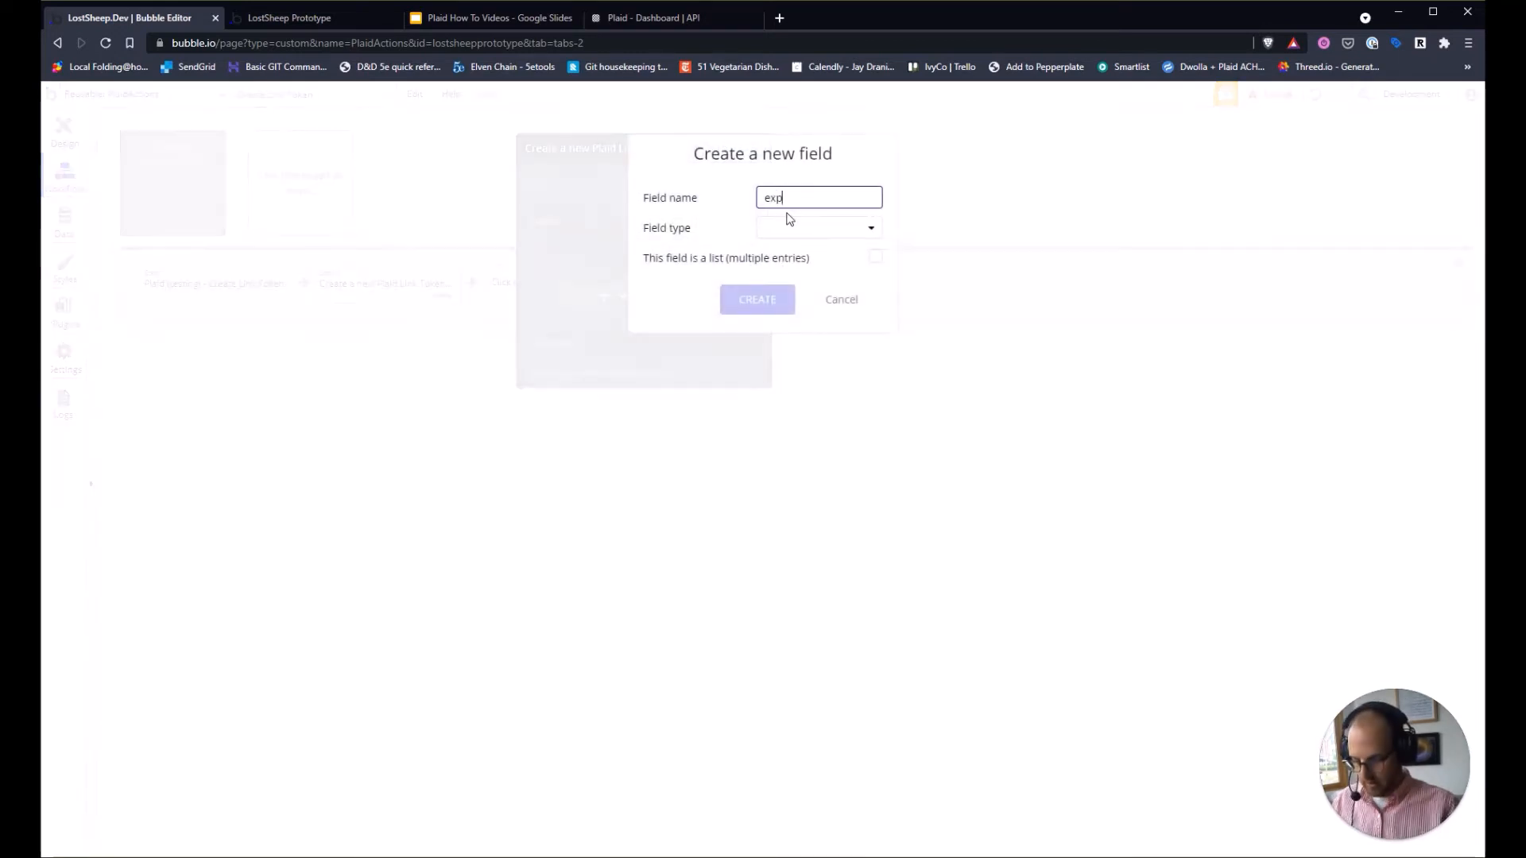
pyautogui.write('ires at')
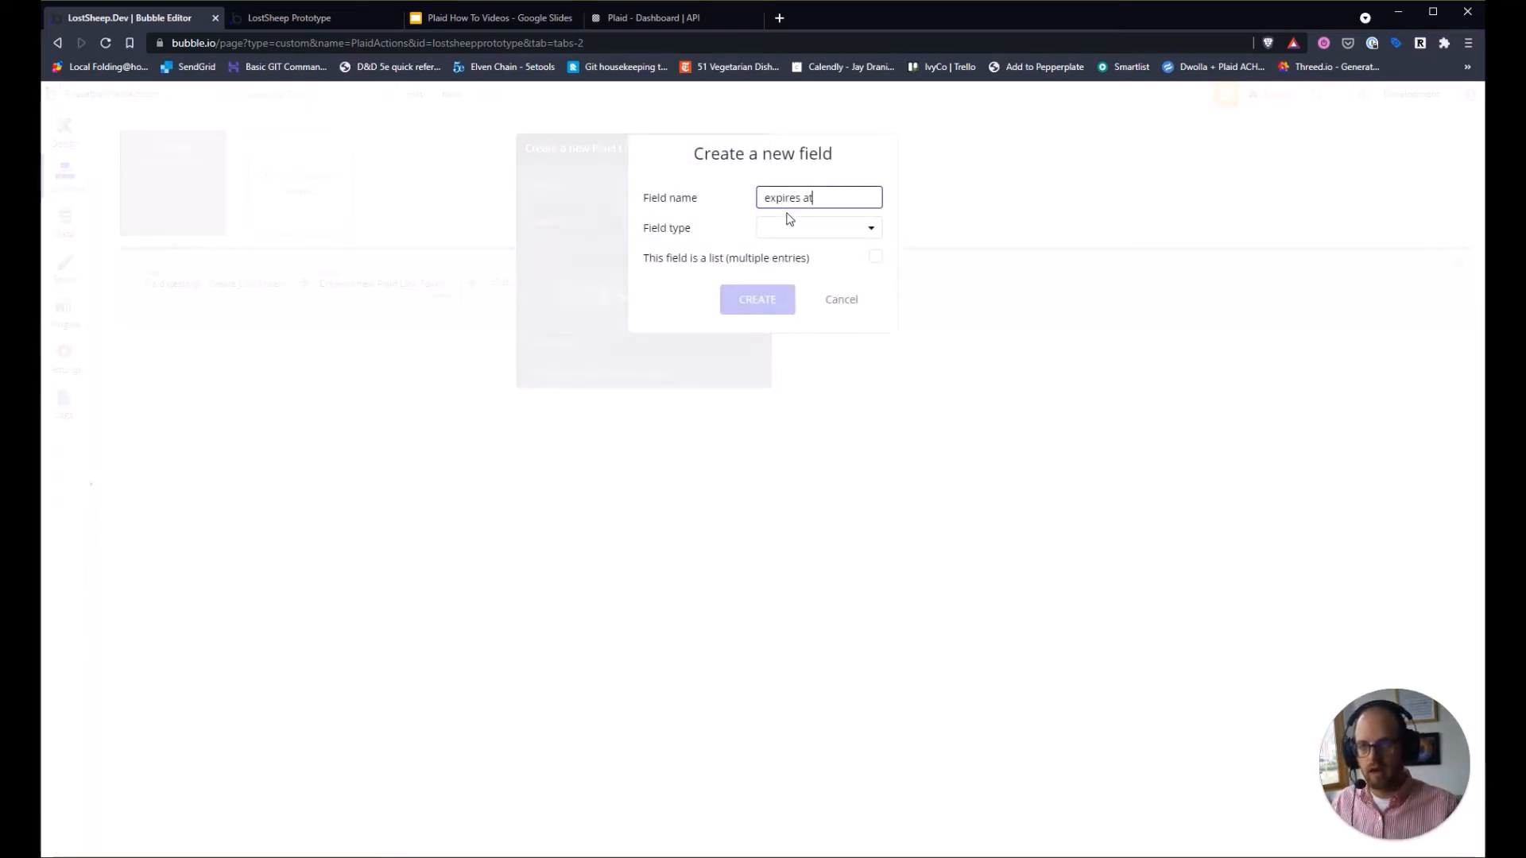
pyautogui.click(788, 228)
pyautogui.click(806, 320)
pyautogui.click(763, 301)
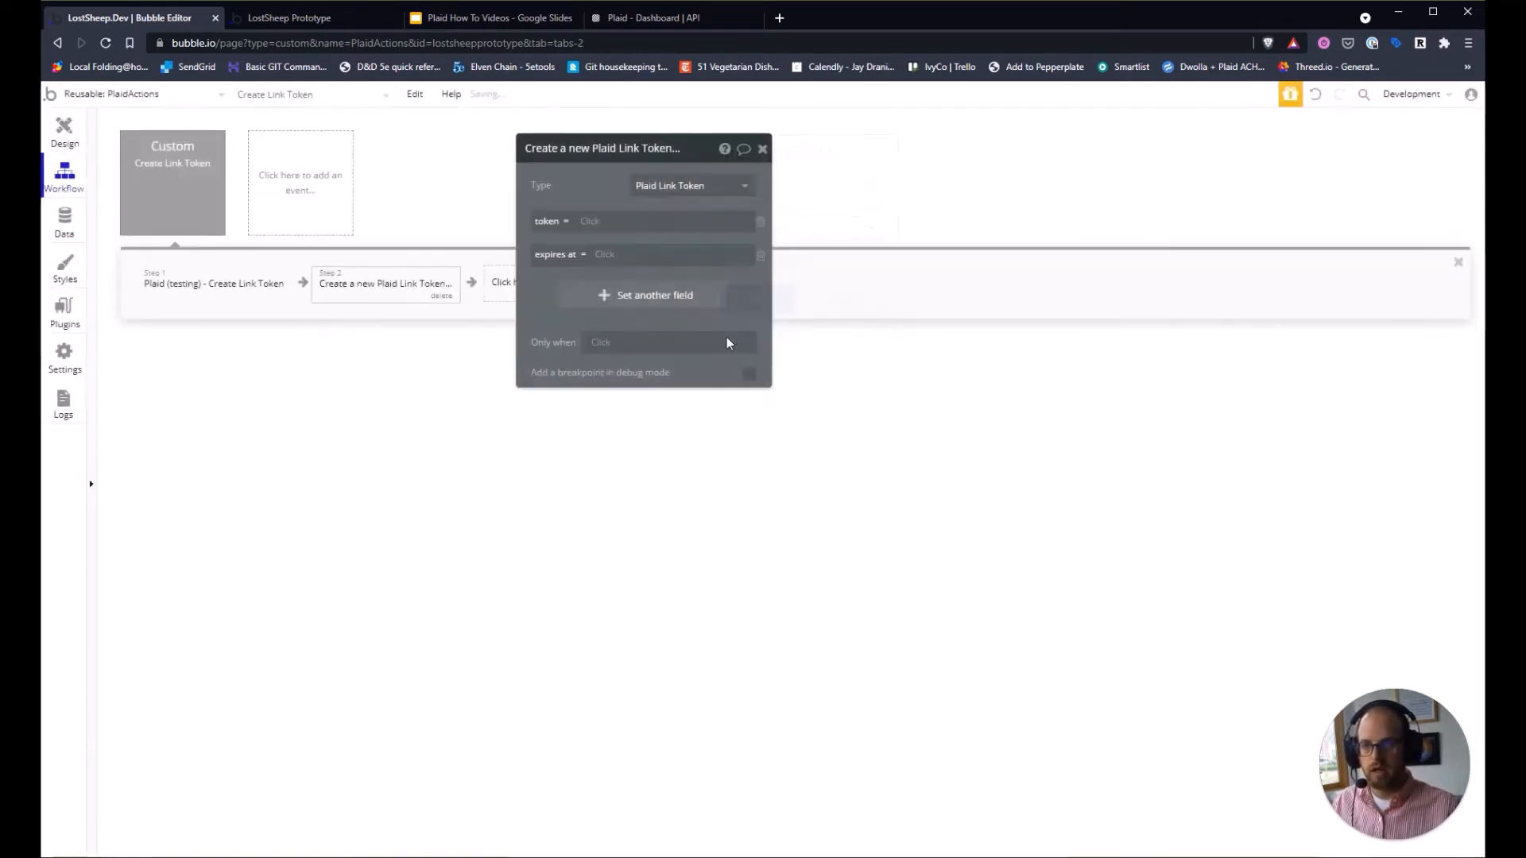
pyautogui.click(611, 297)
pyautogui.click(545, 293)
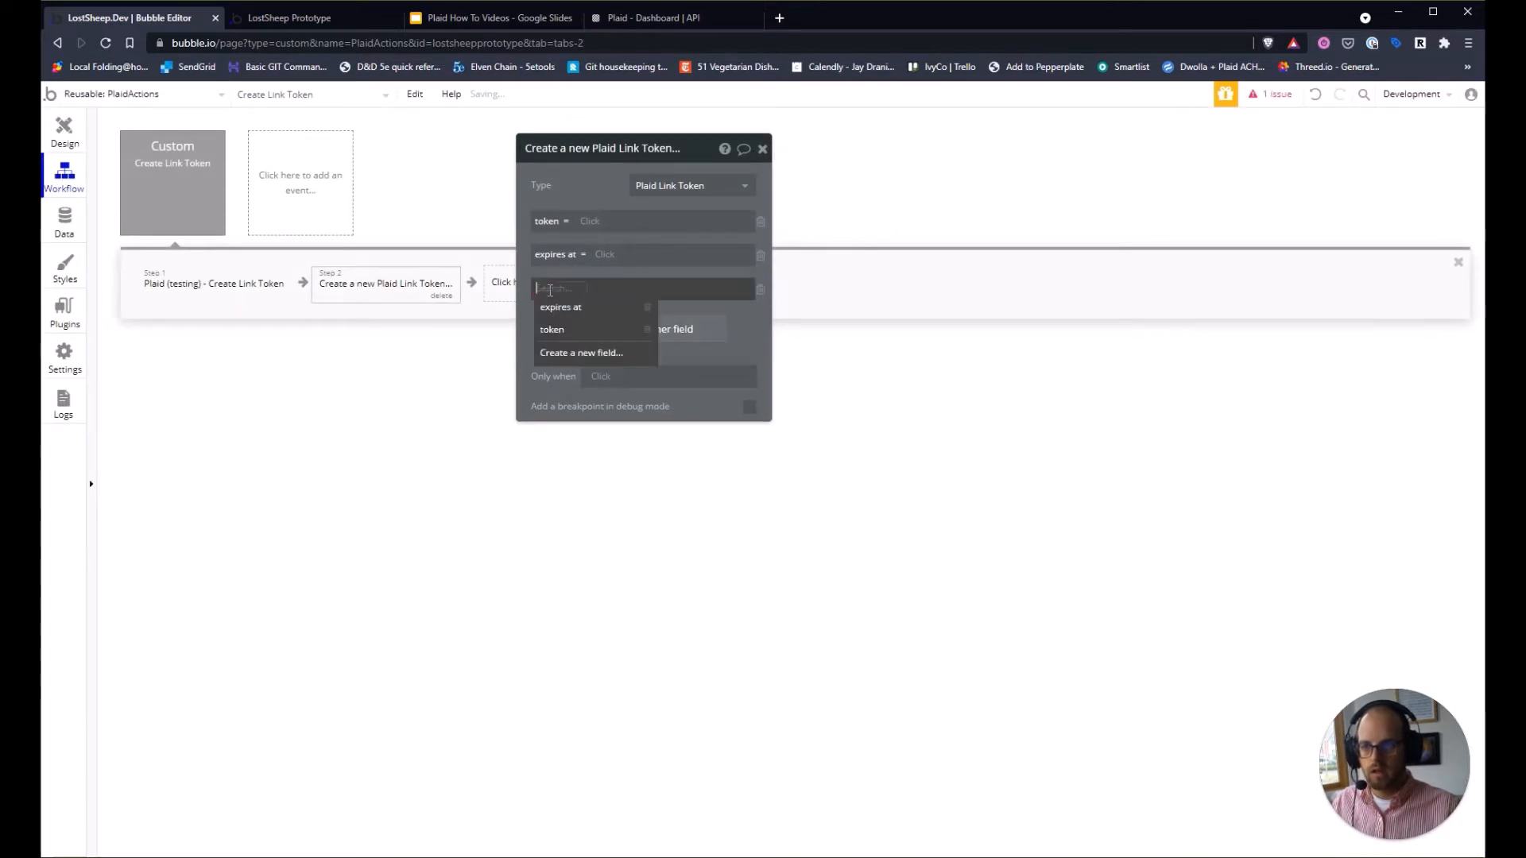
pyautogui.click(574, 358)
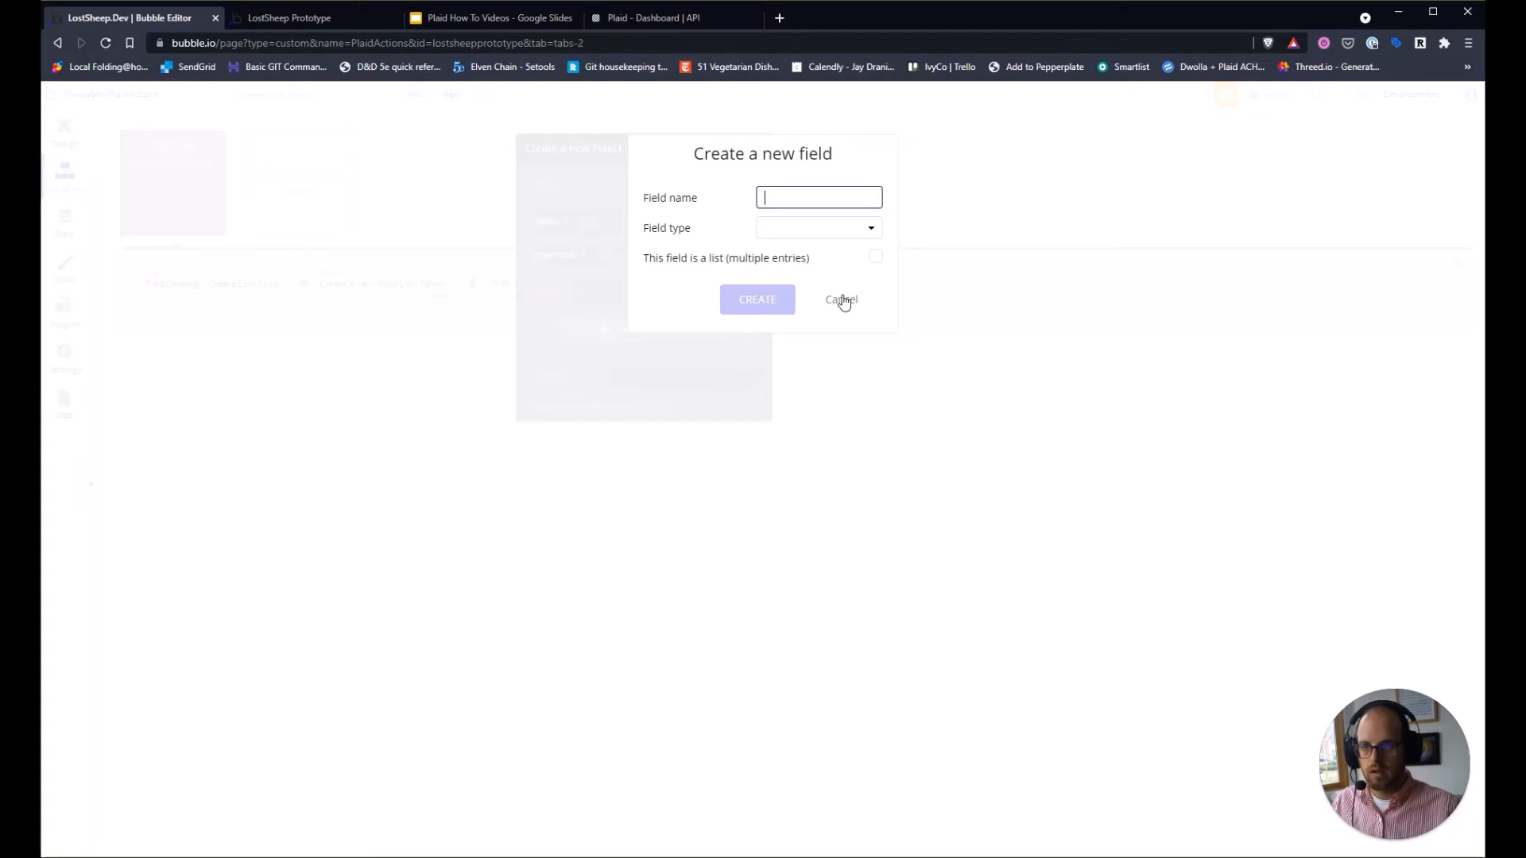
# Glance at the LostSheep Prototype app and Plaid slides, then dismiss the new field dialog.
pyautogui.click(288, 18)
pyautogui.click(526, 19)
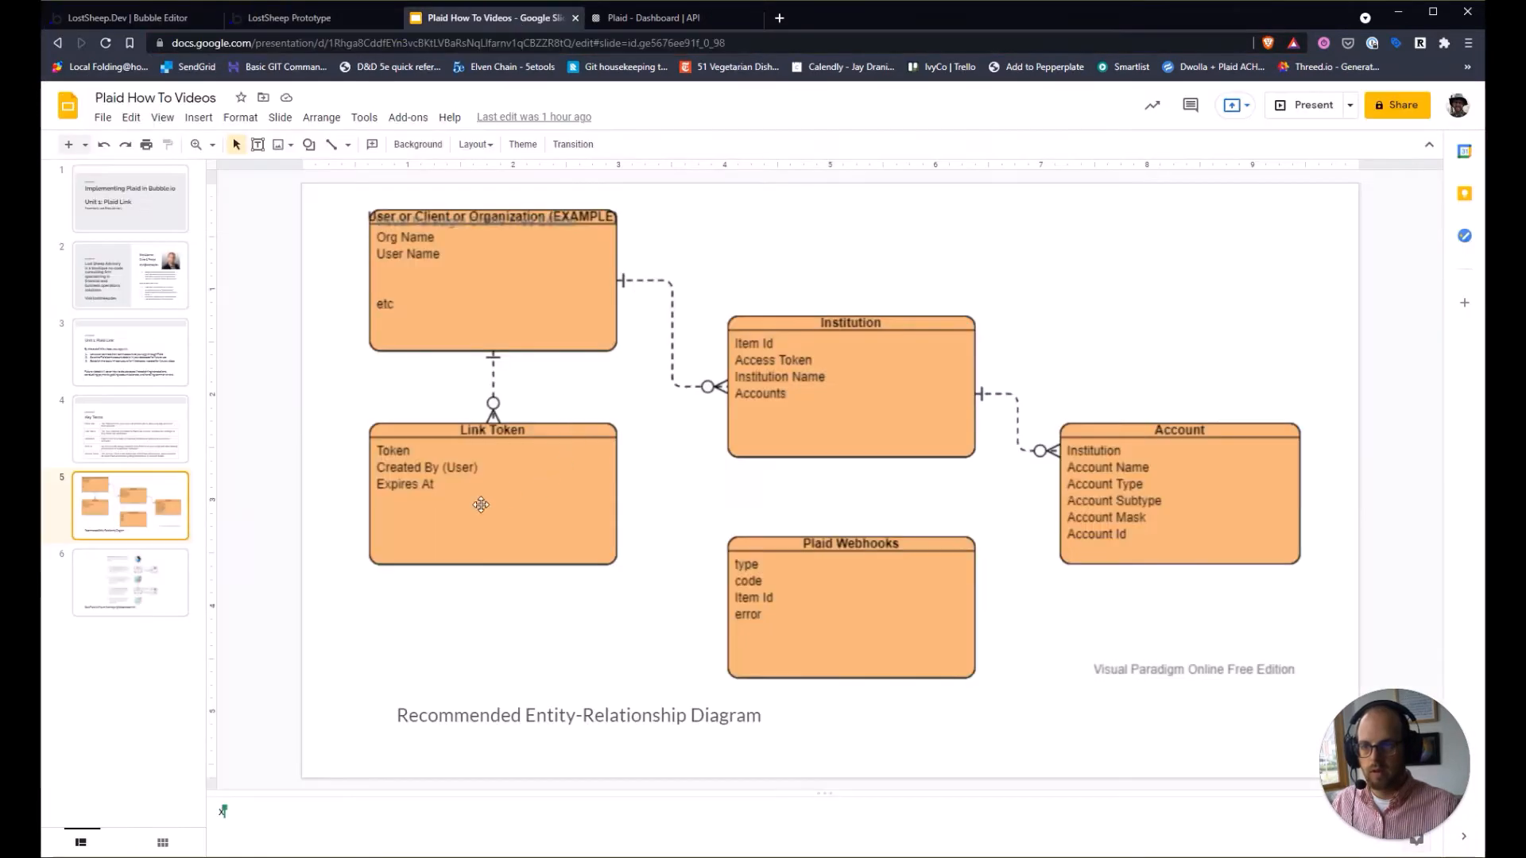
pyautogui.click(156, 22)
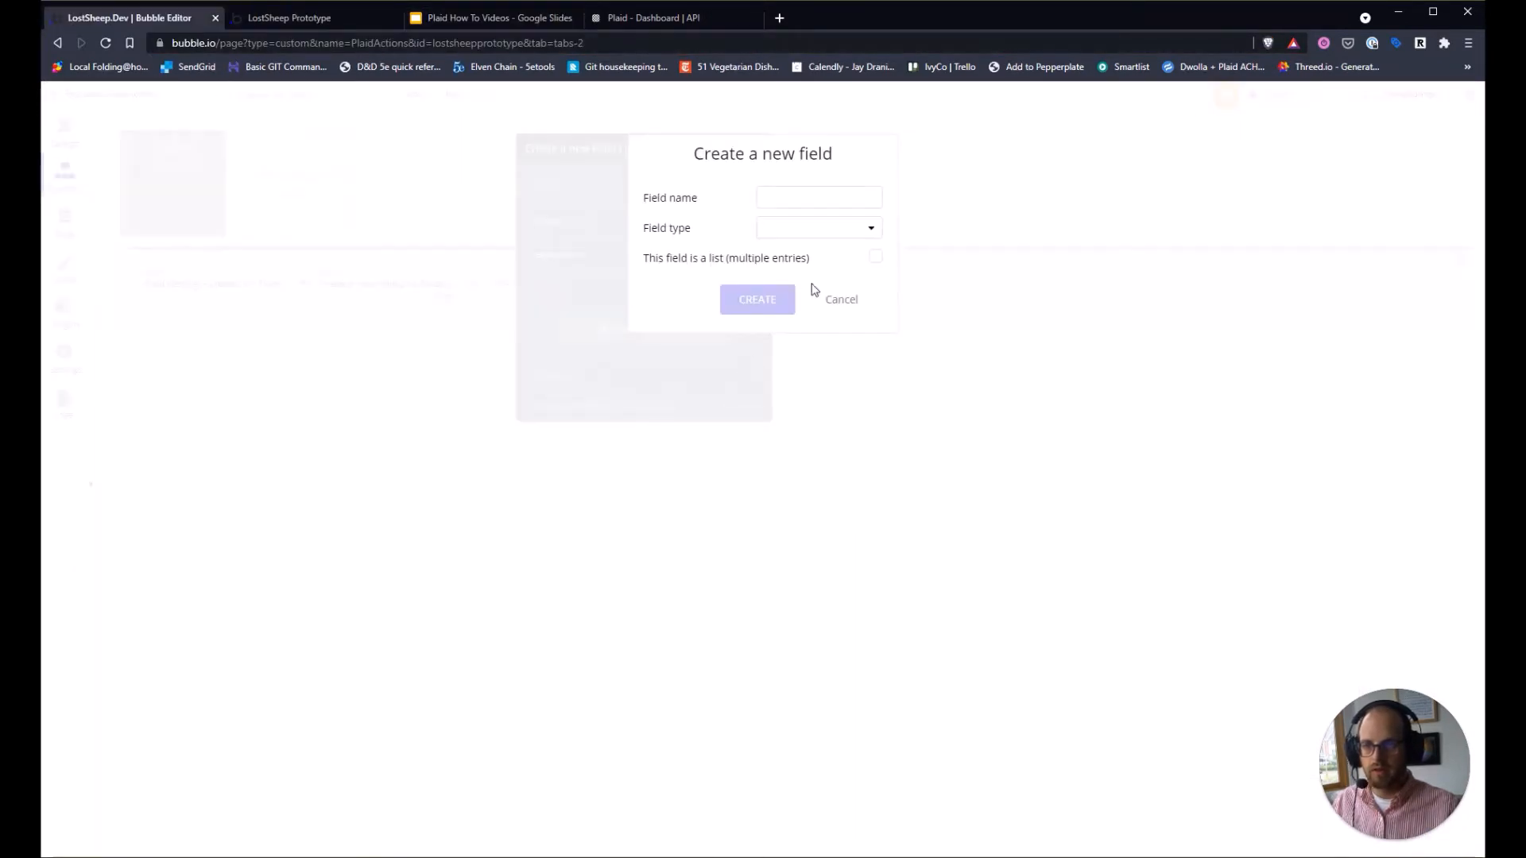
pyautogui.click(840, 301)
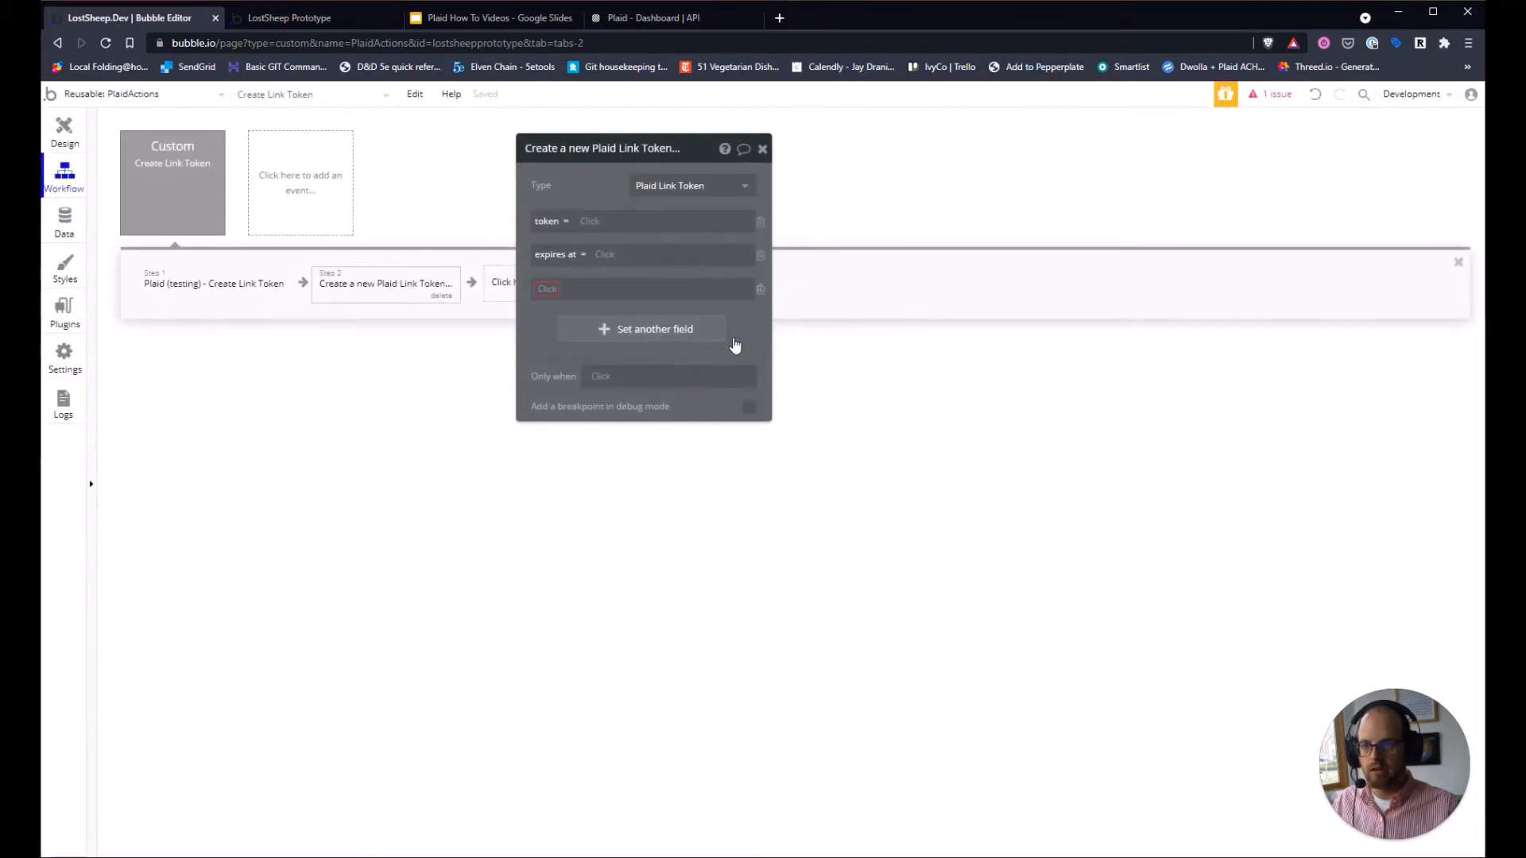
# Set token to Result of step 1's link_token and expires at to Result of step 1's expiration.
pyautogui.click(589, 224)
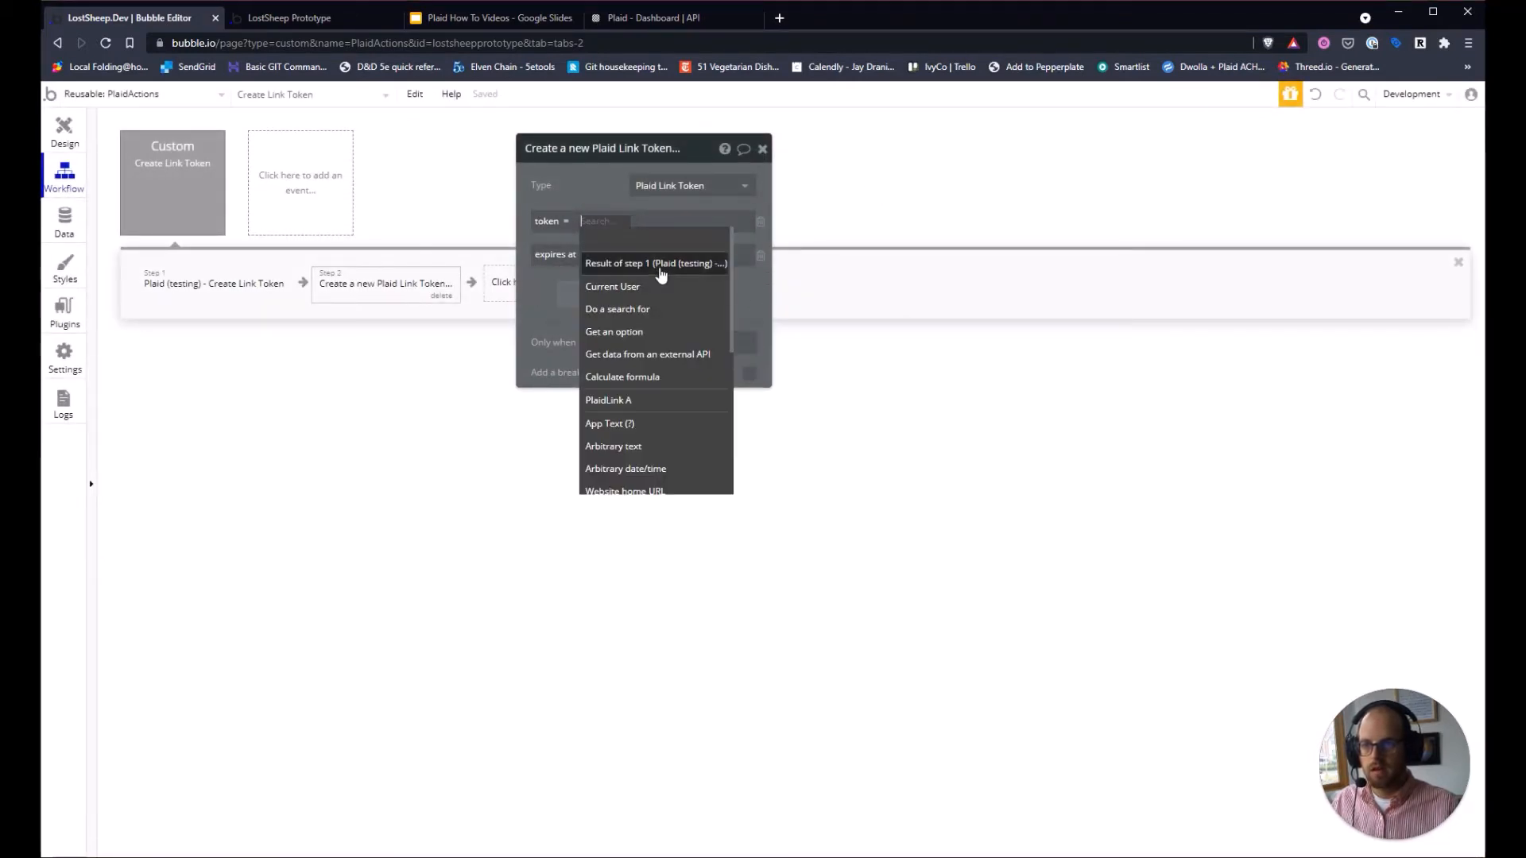
pyautogui.click(662, 271)
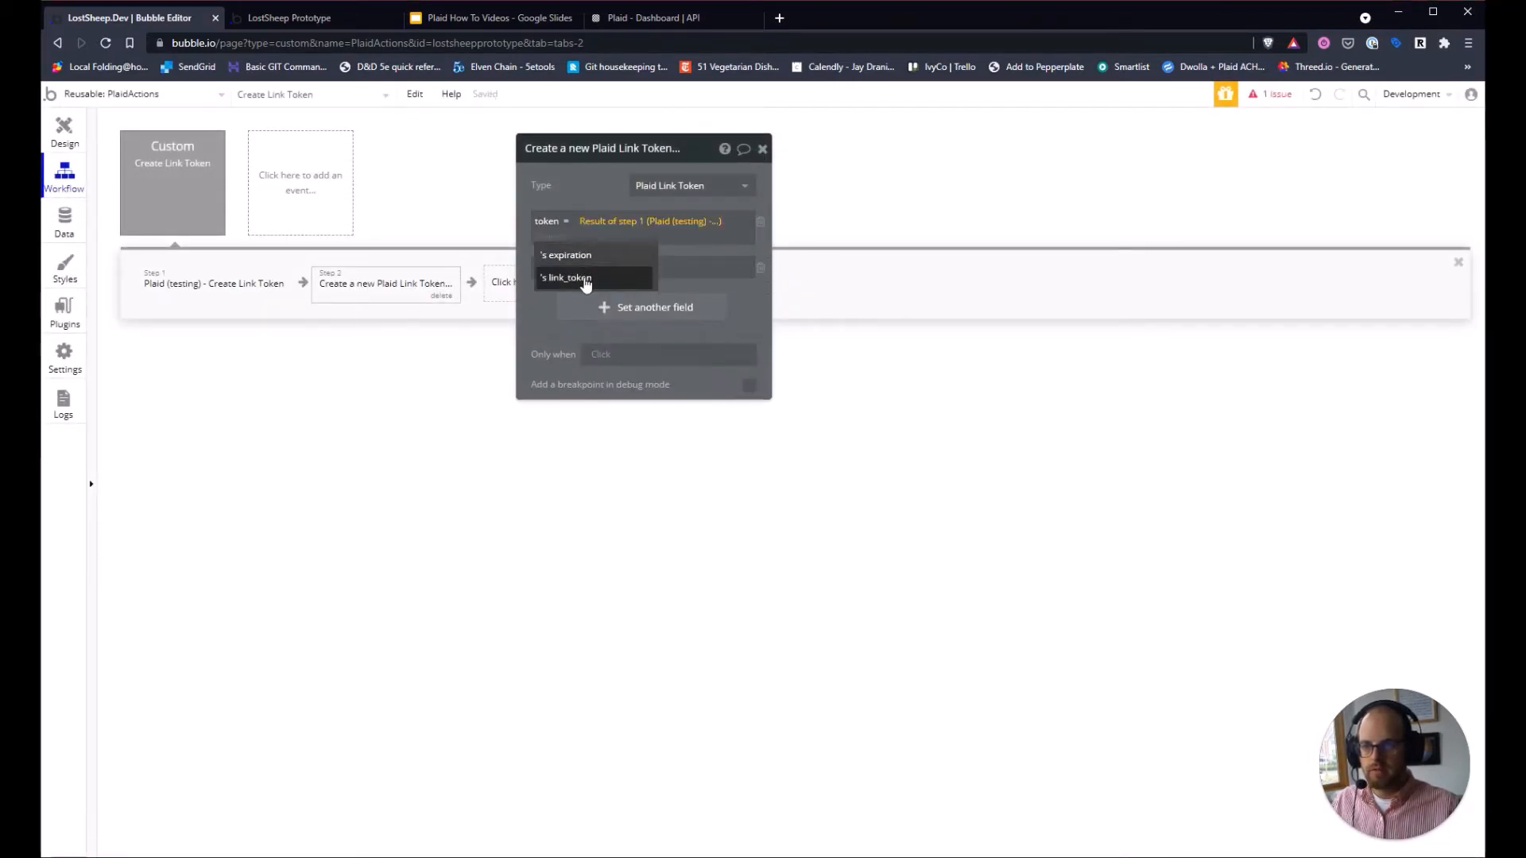
pyautogui.click(590, 278)
pyautogui.click(620, 273)
pyautogui.click(658, 310)
pyautogui.click(680, 317)
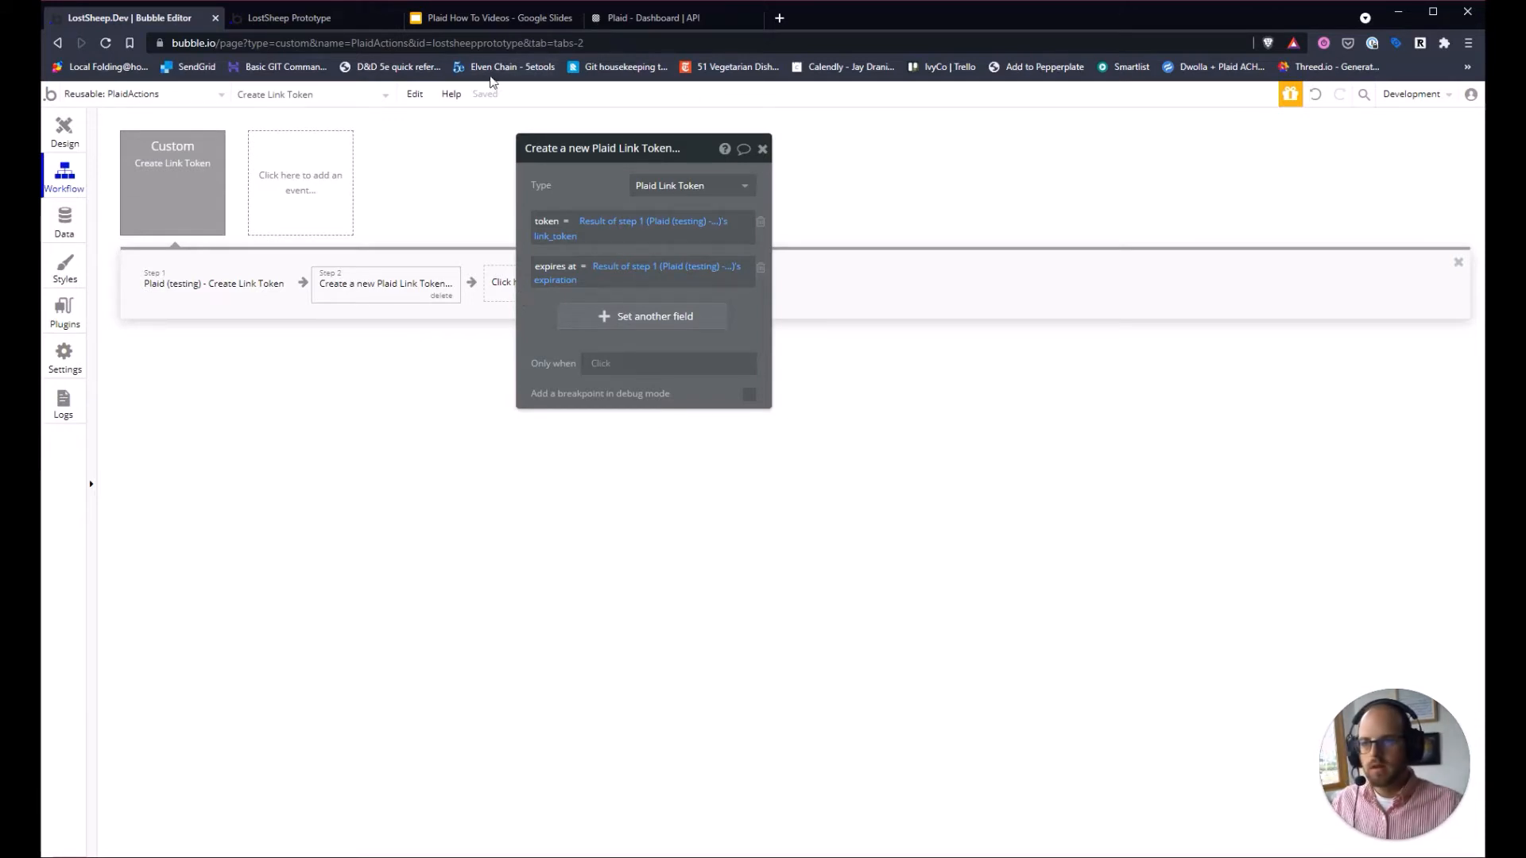
# Review slide 6's Plaid Link flow in the slides, then return to Bubble's workflow editor.
pyautogui.click(465, 20)
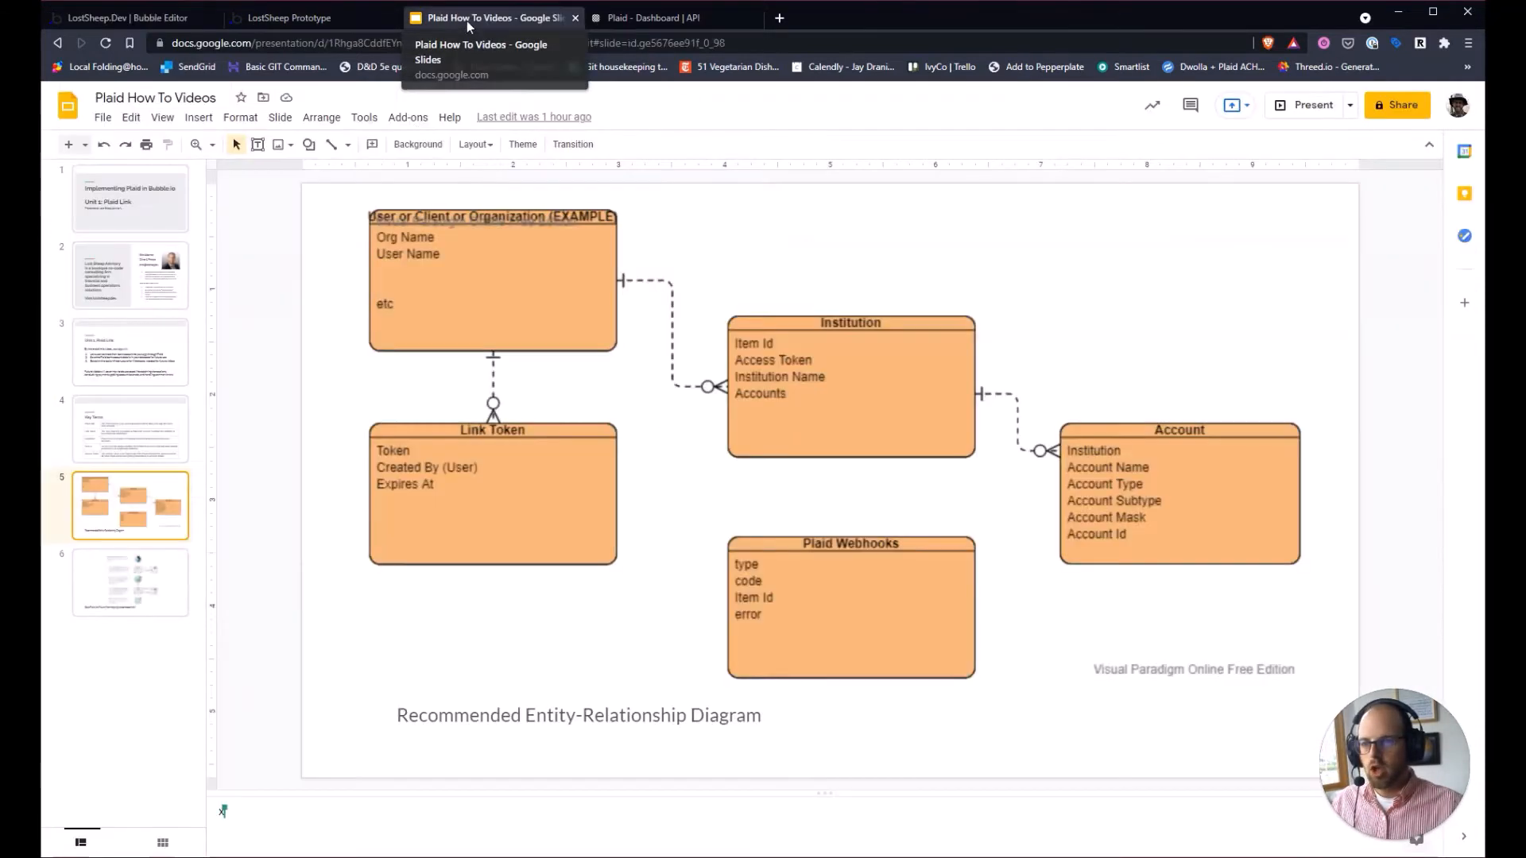
pyautogui.click(183, 612)
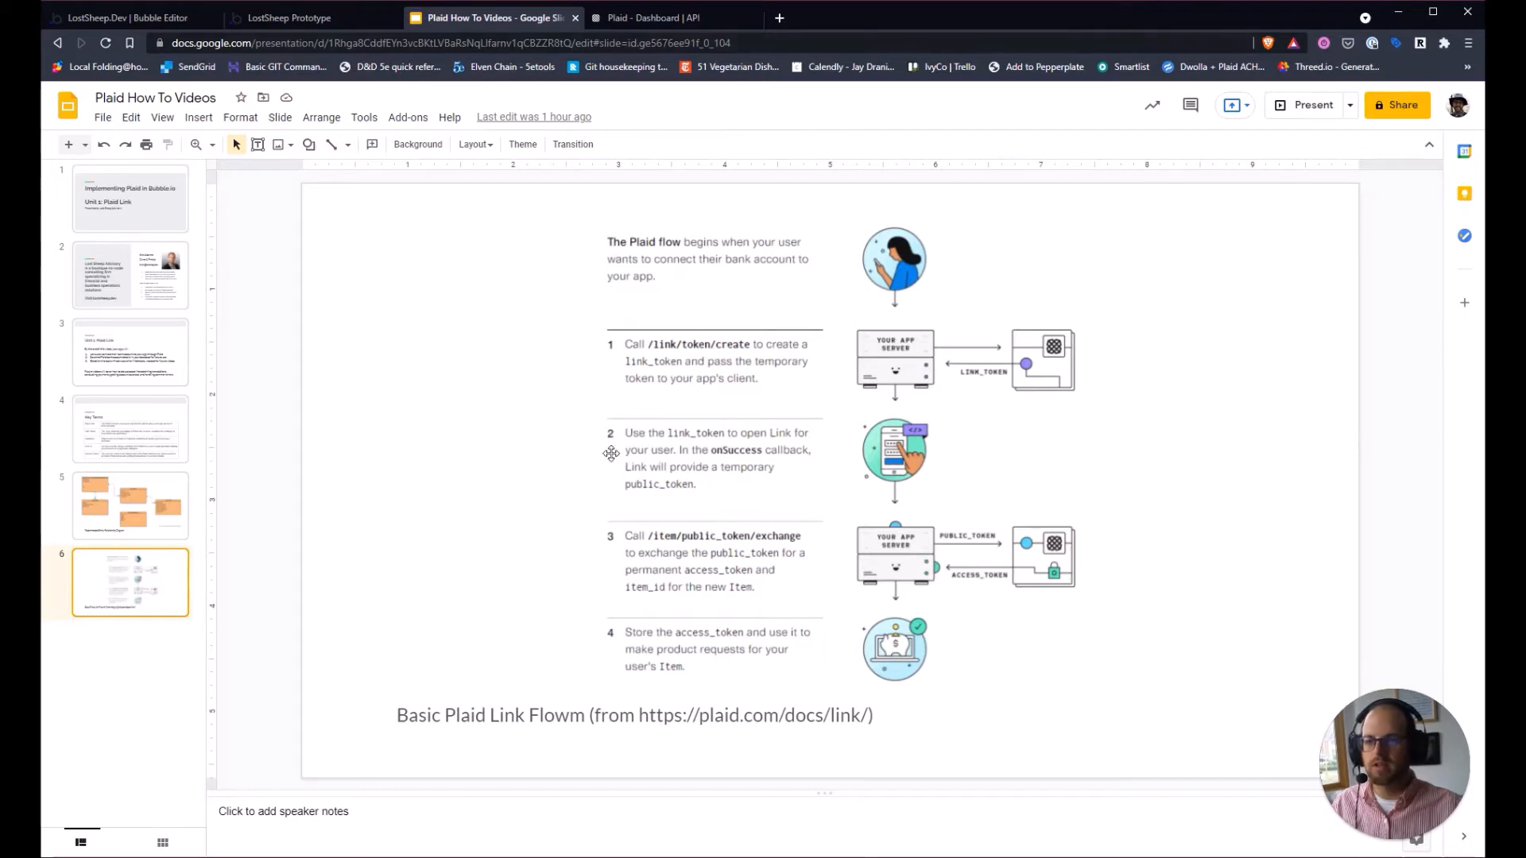
pyautogui.click(143, 18)
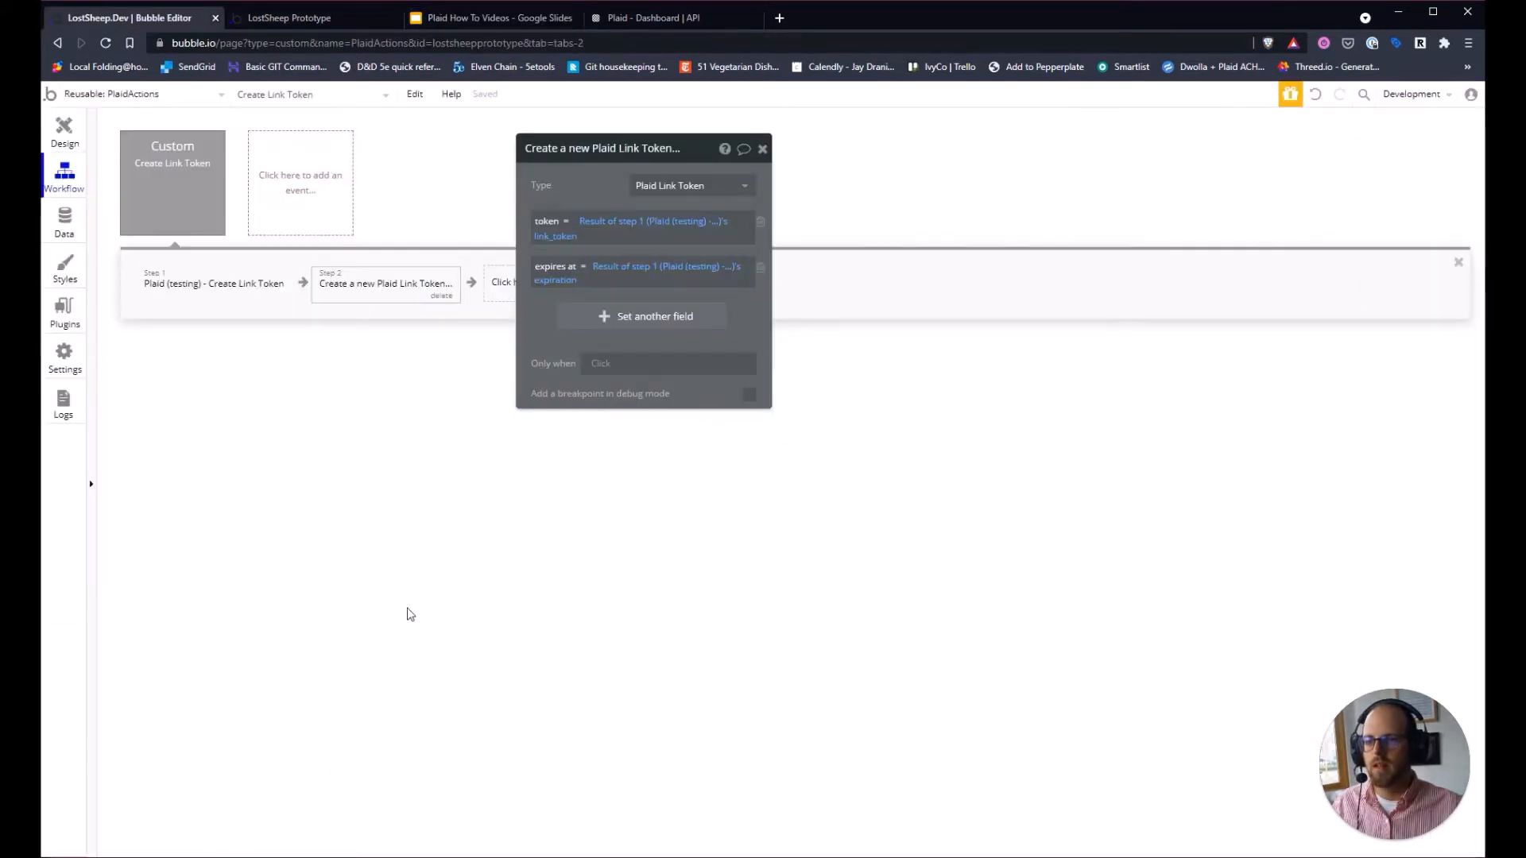
pyautogui.moveTo(687, 149); pyautogui.dragTo(500, 466)
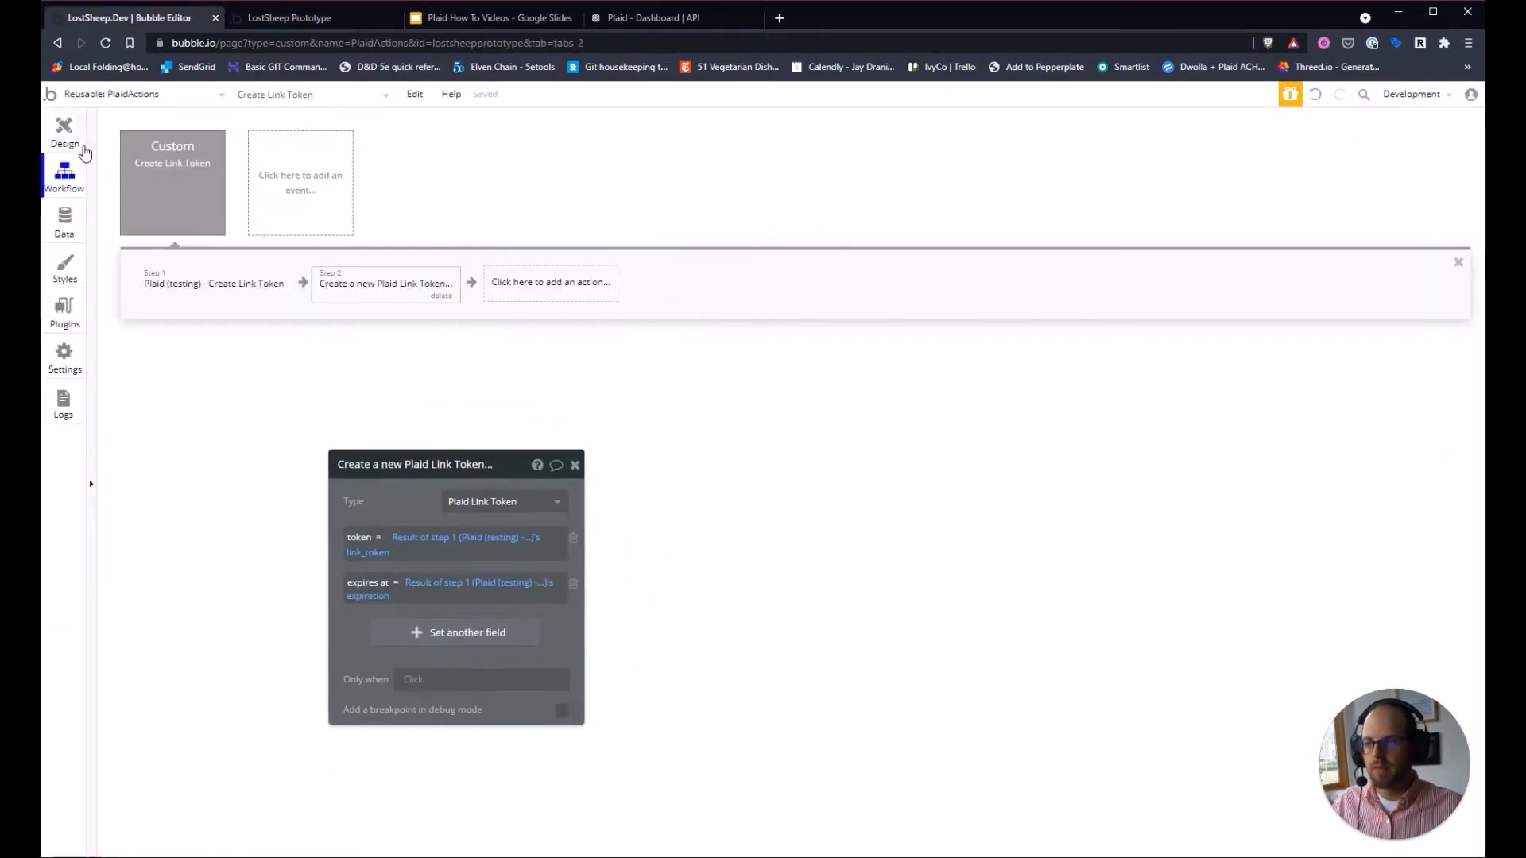
# On the plaid-link page, draw a button below the header labelled 'Link Bank Account'.
pyautogui.click(66, 134)
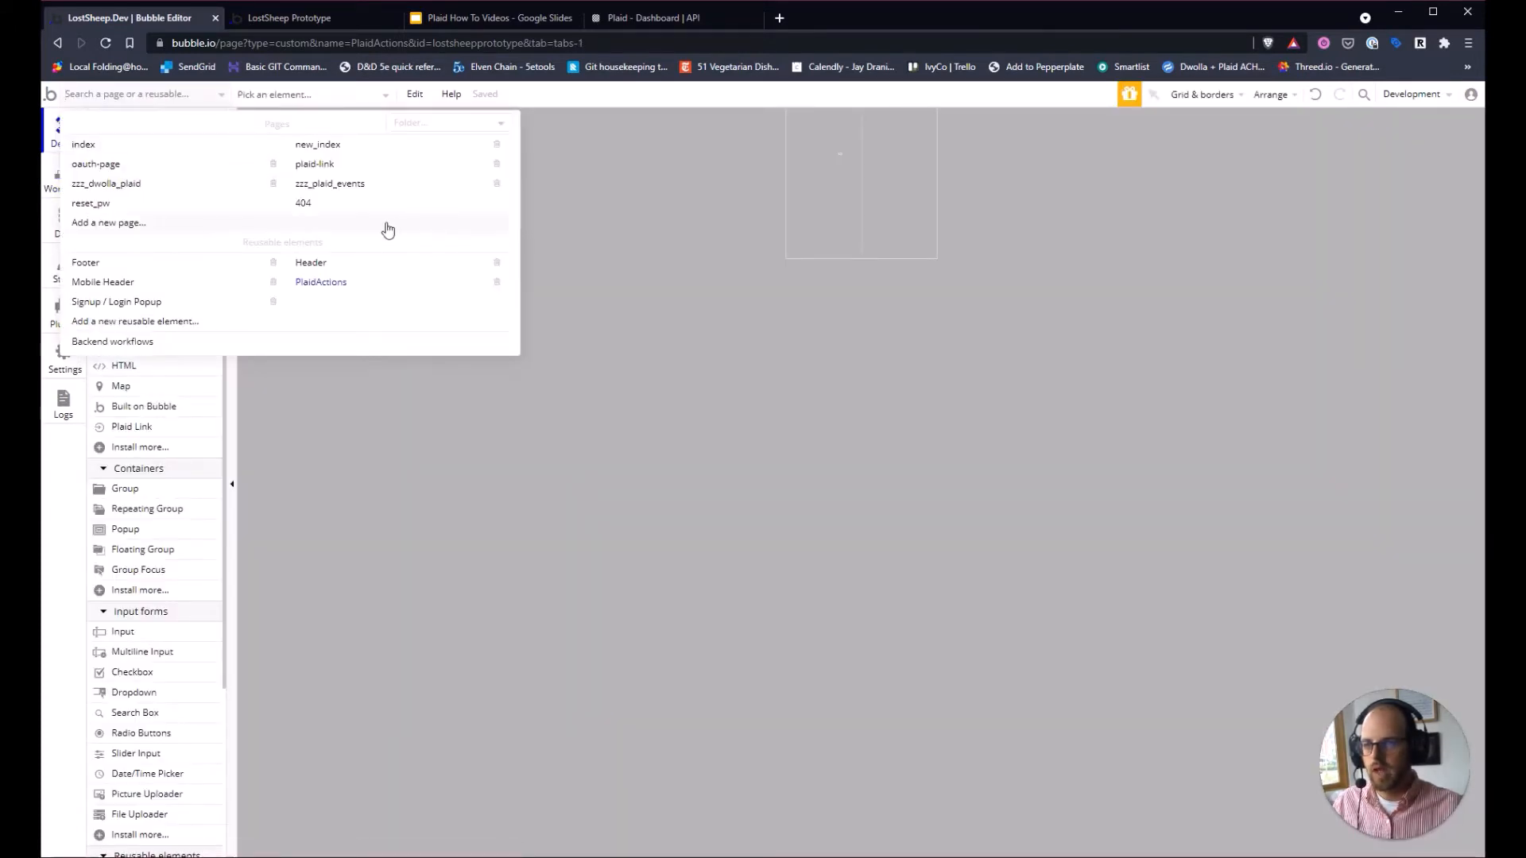
pyautogui.click(331, 167)
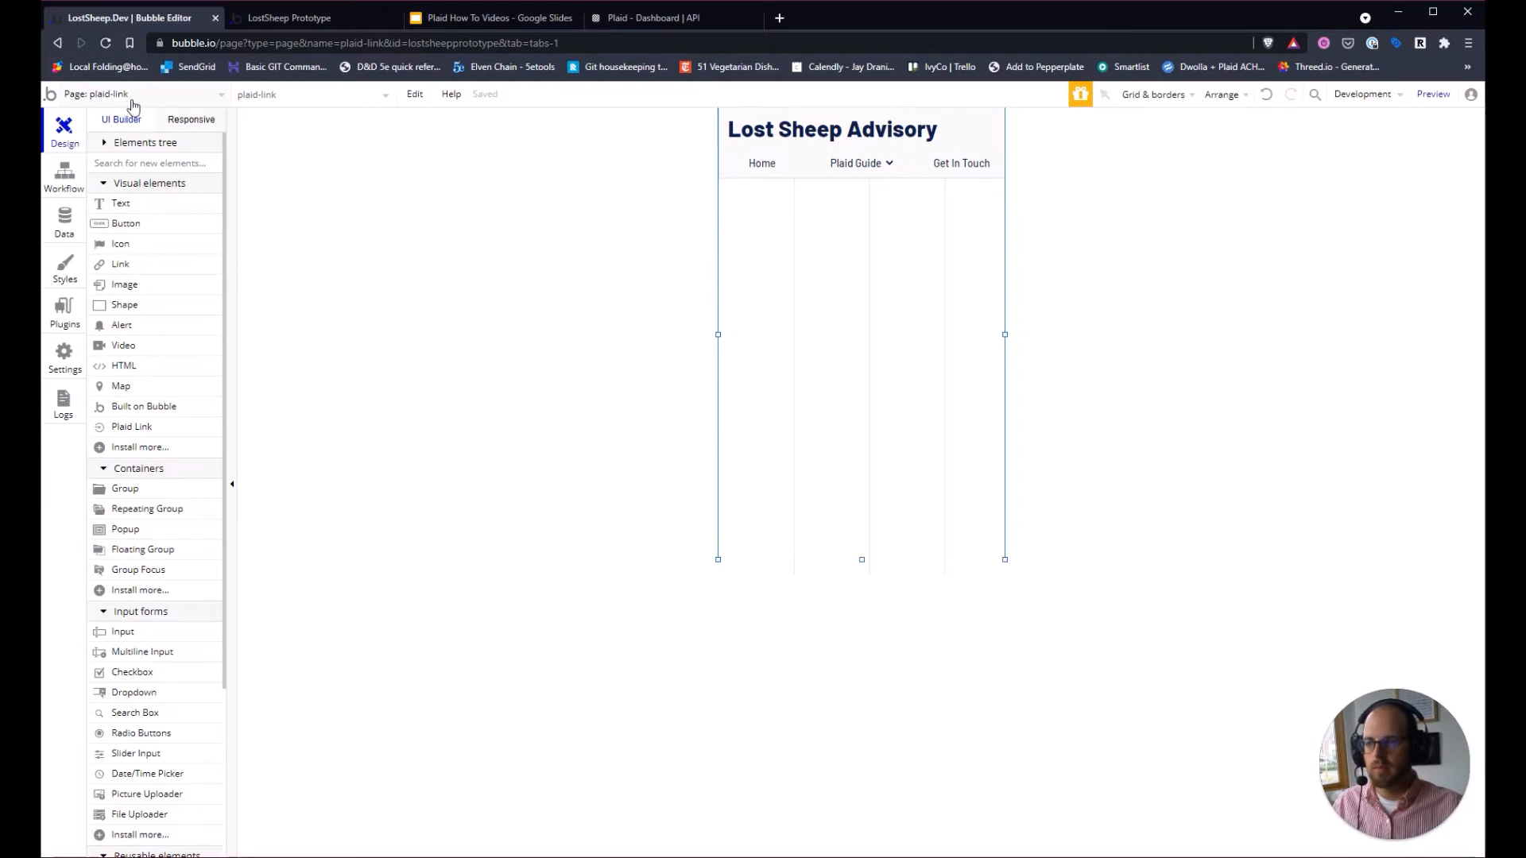
pyautogui.click(142, 225)
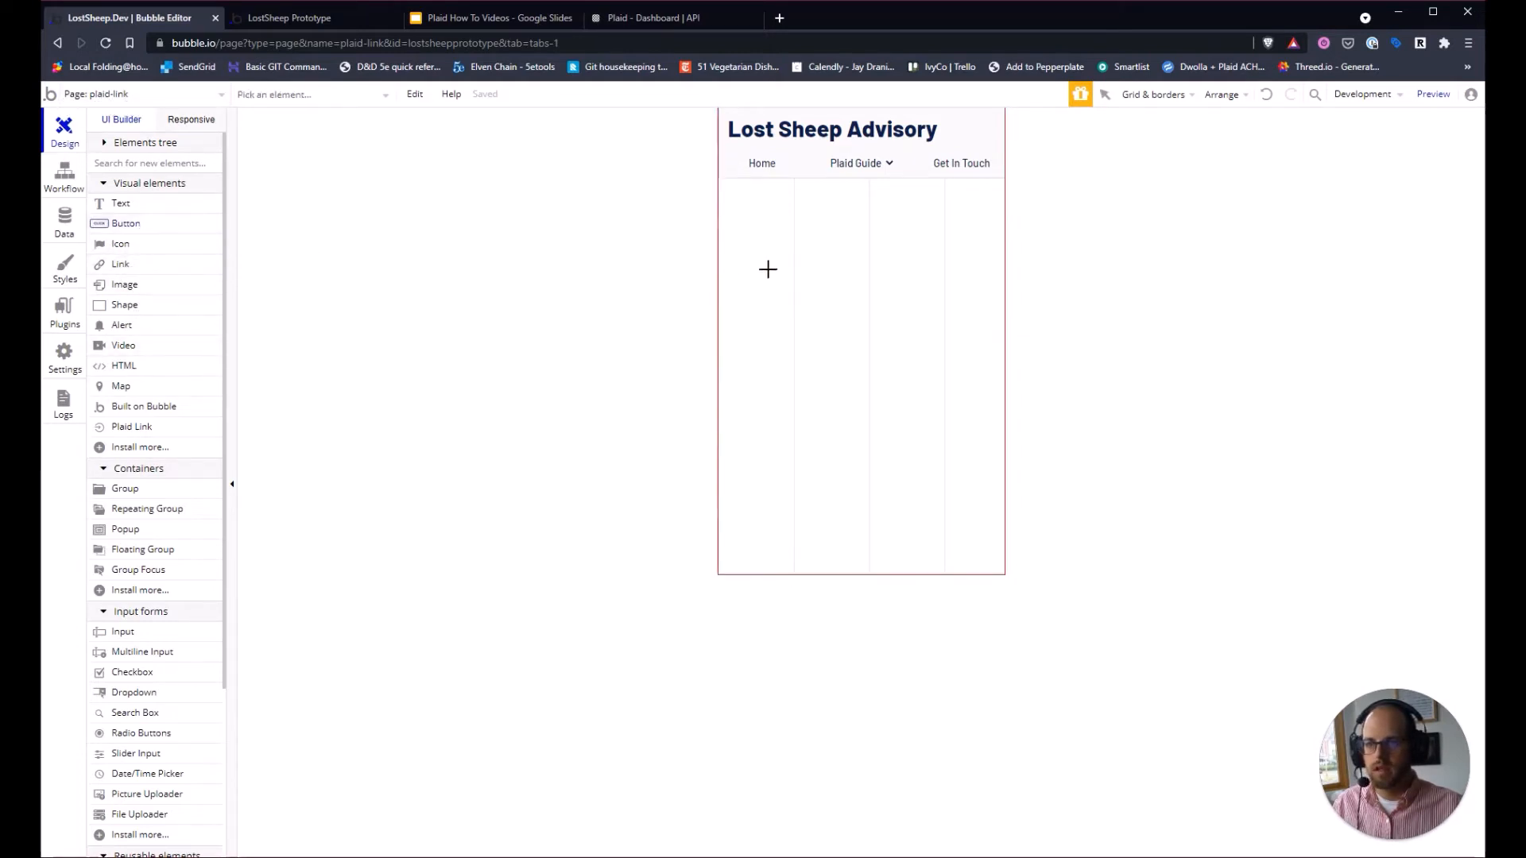
pyautogui.moveTo(753, 263)
pyautogui.mouseDown()
pyautogui.moveTo(968, 344)
pyautogui.moveTo(979, 326)
pyautogui.mouseUp()
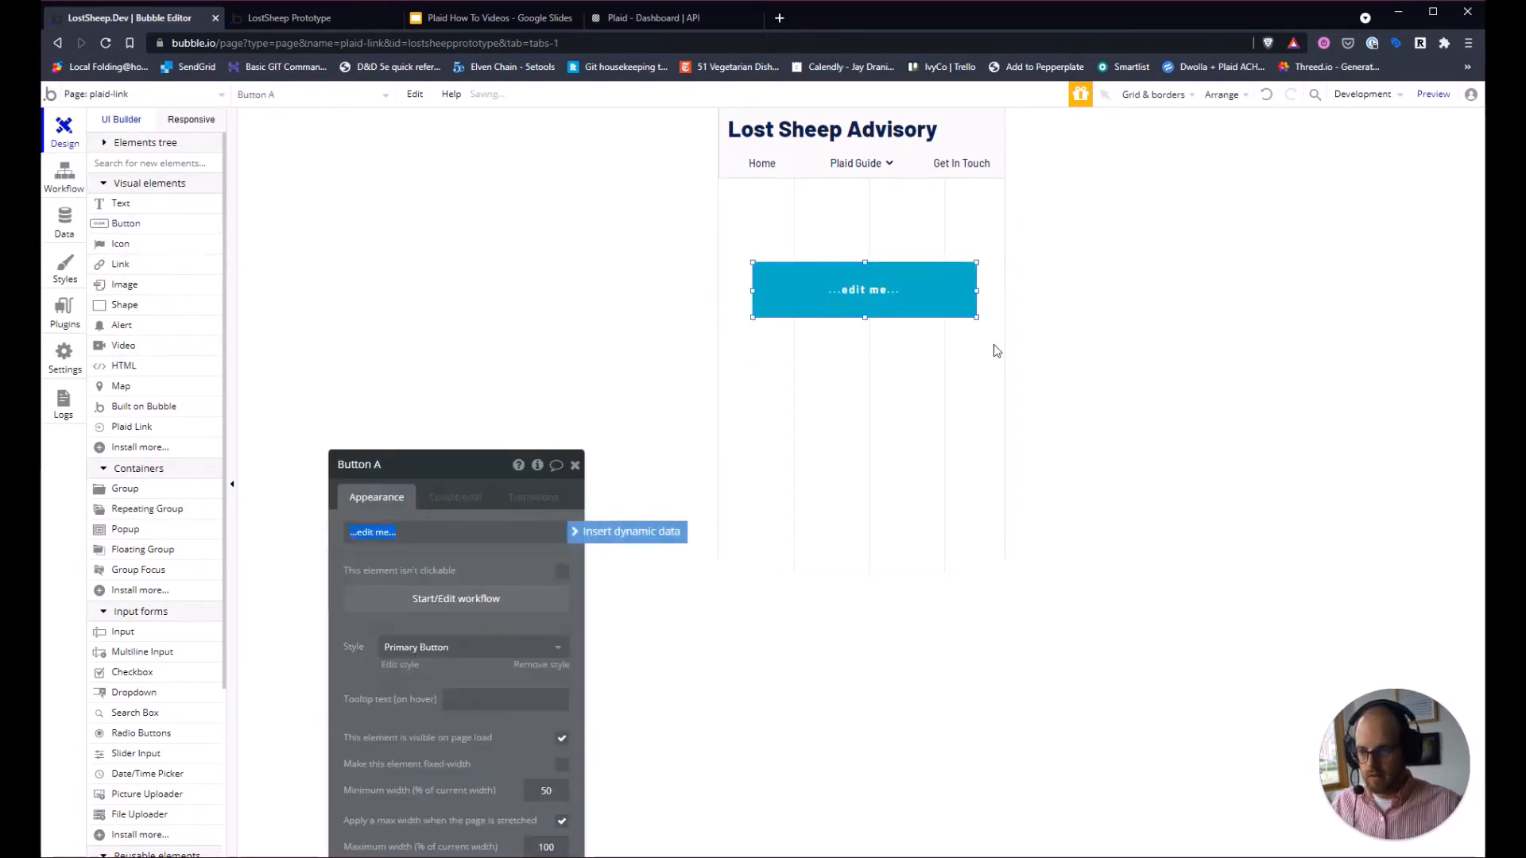
pyautogui.write('Link Bank Account')
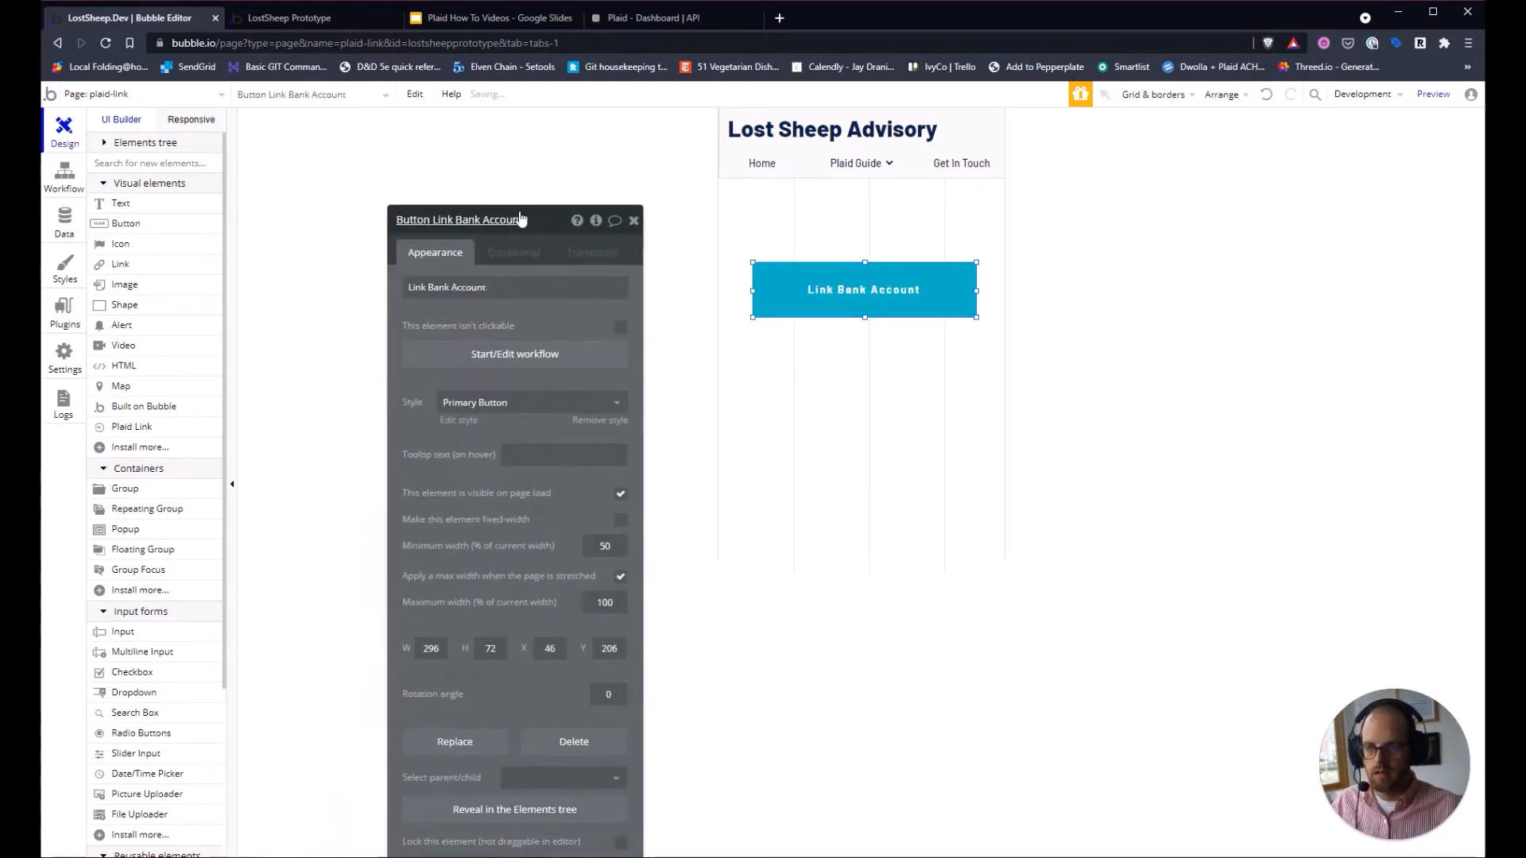
pyautogui.click(703, 342)
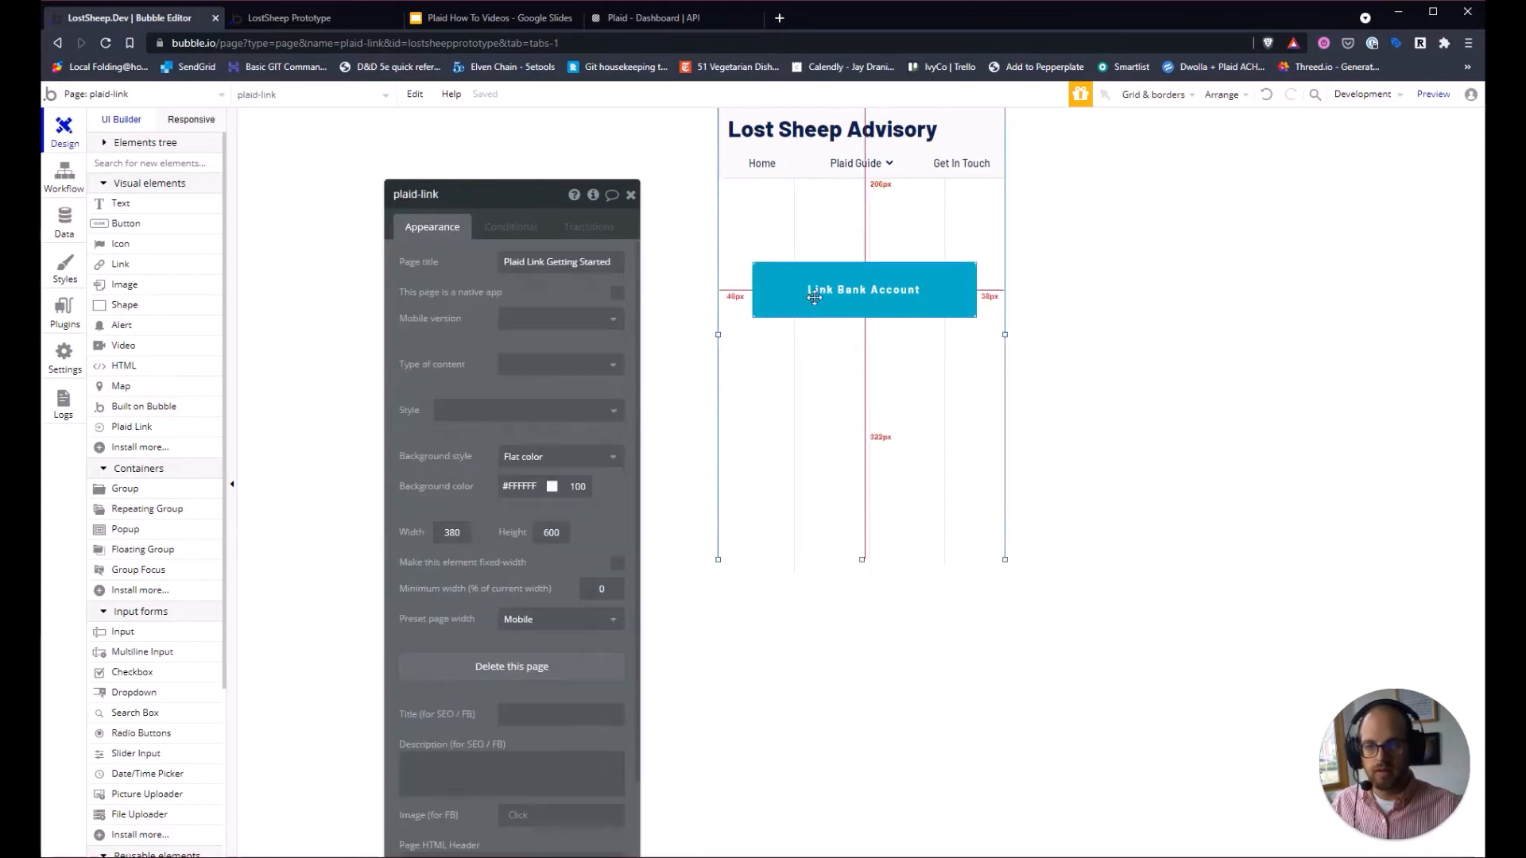
pyautogui.click(817, 298)
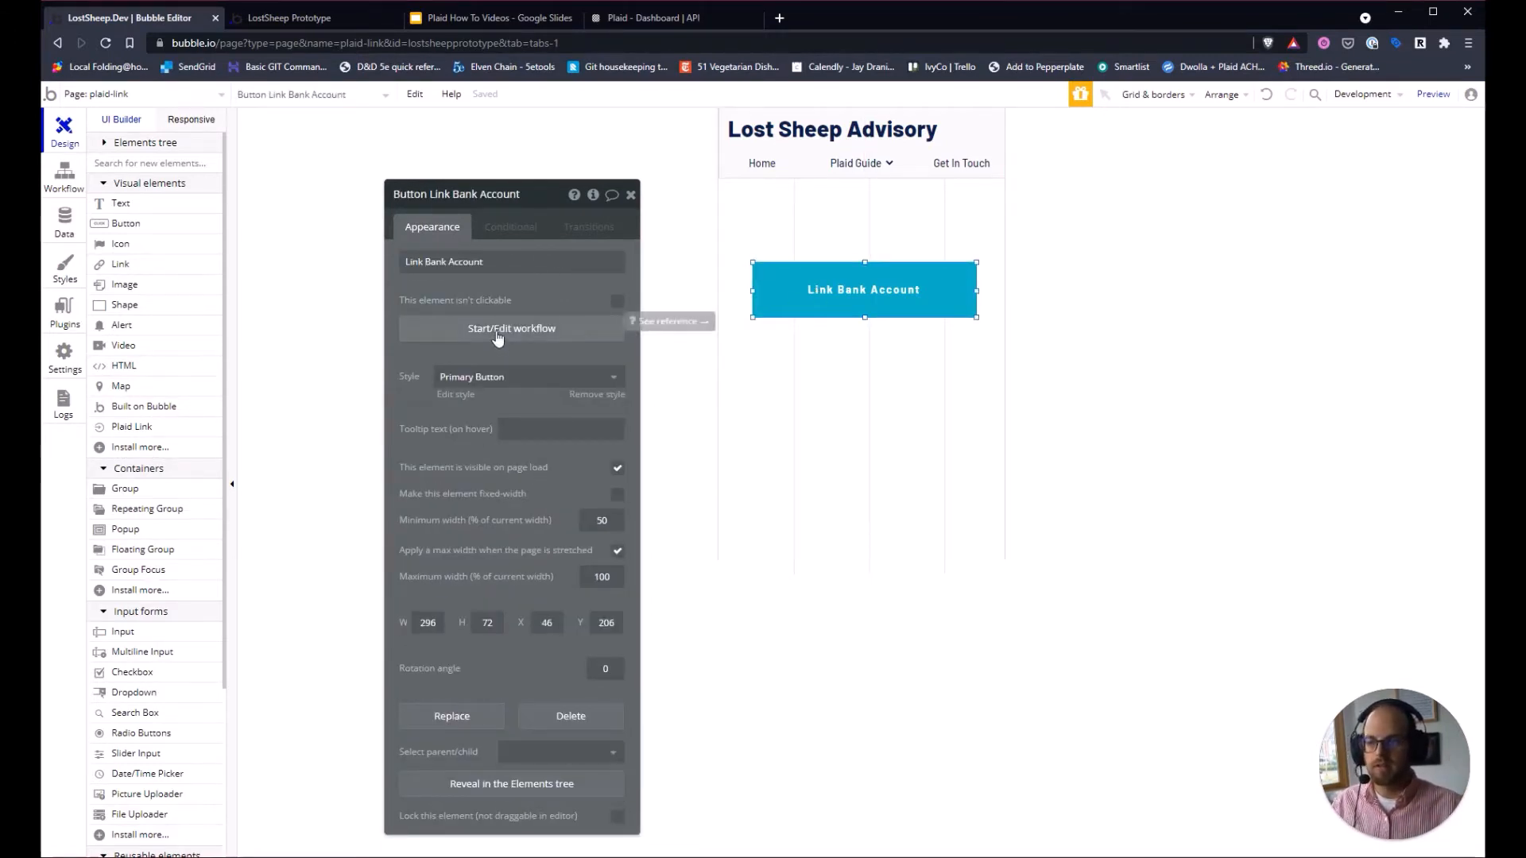
pyautogui.click(673, 308)
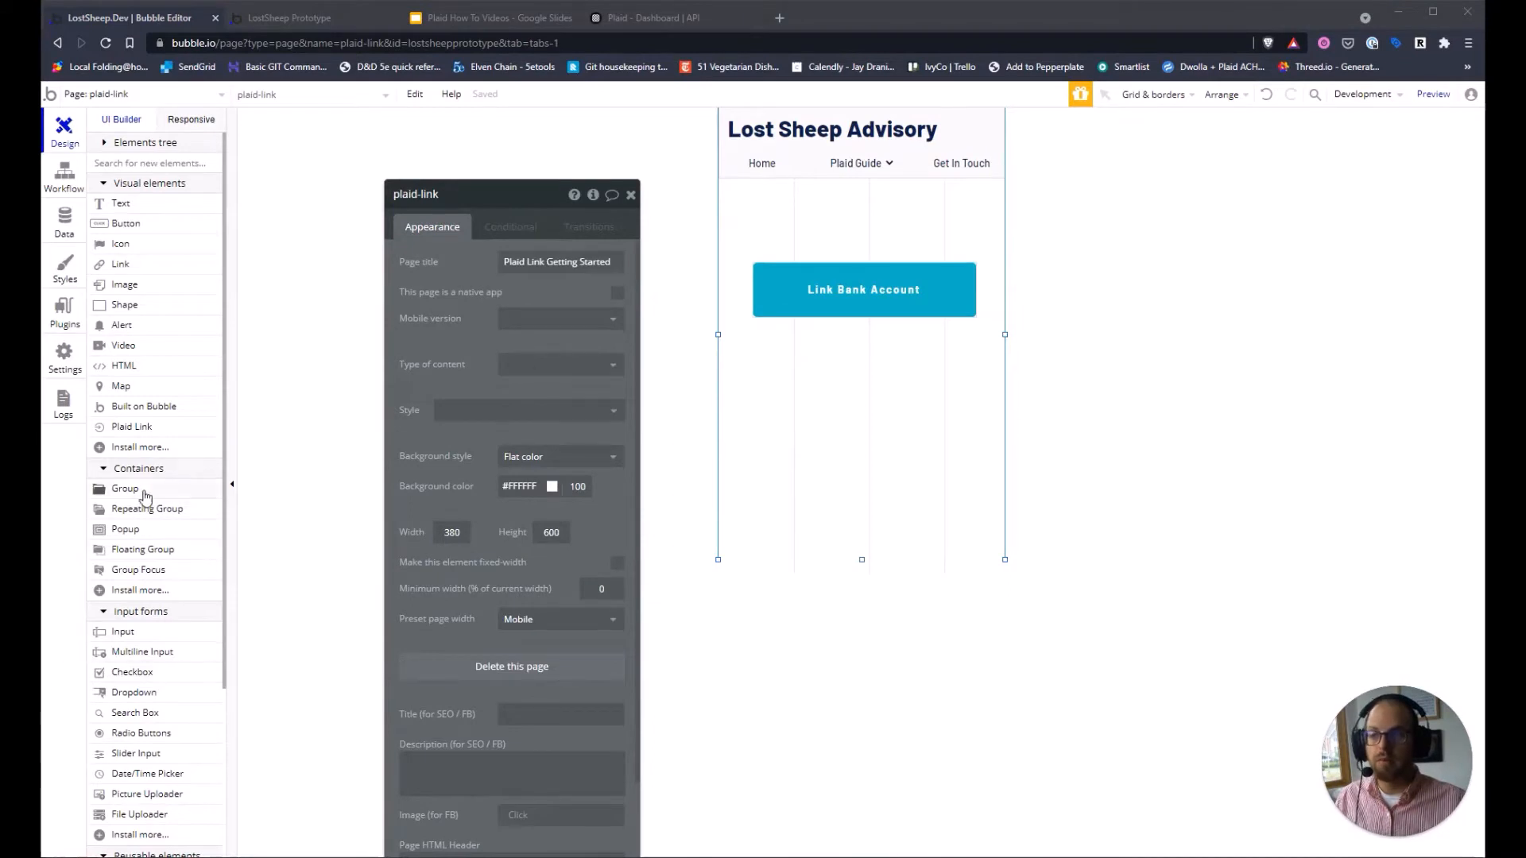
# Place PlaidActions A below the Link Bank Account button and make it hidden on page load.
pyautogui.scroll(-4, 143, 557)
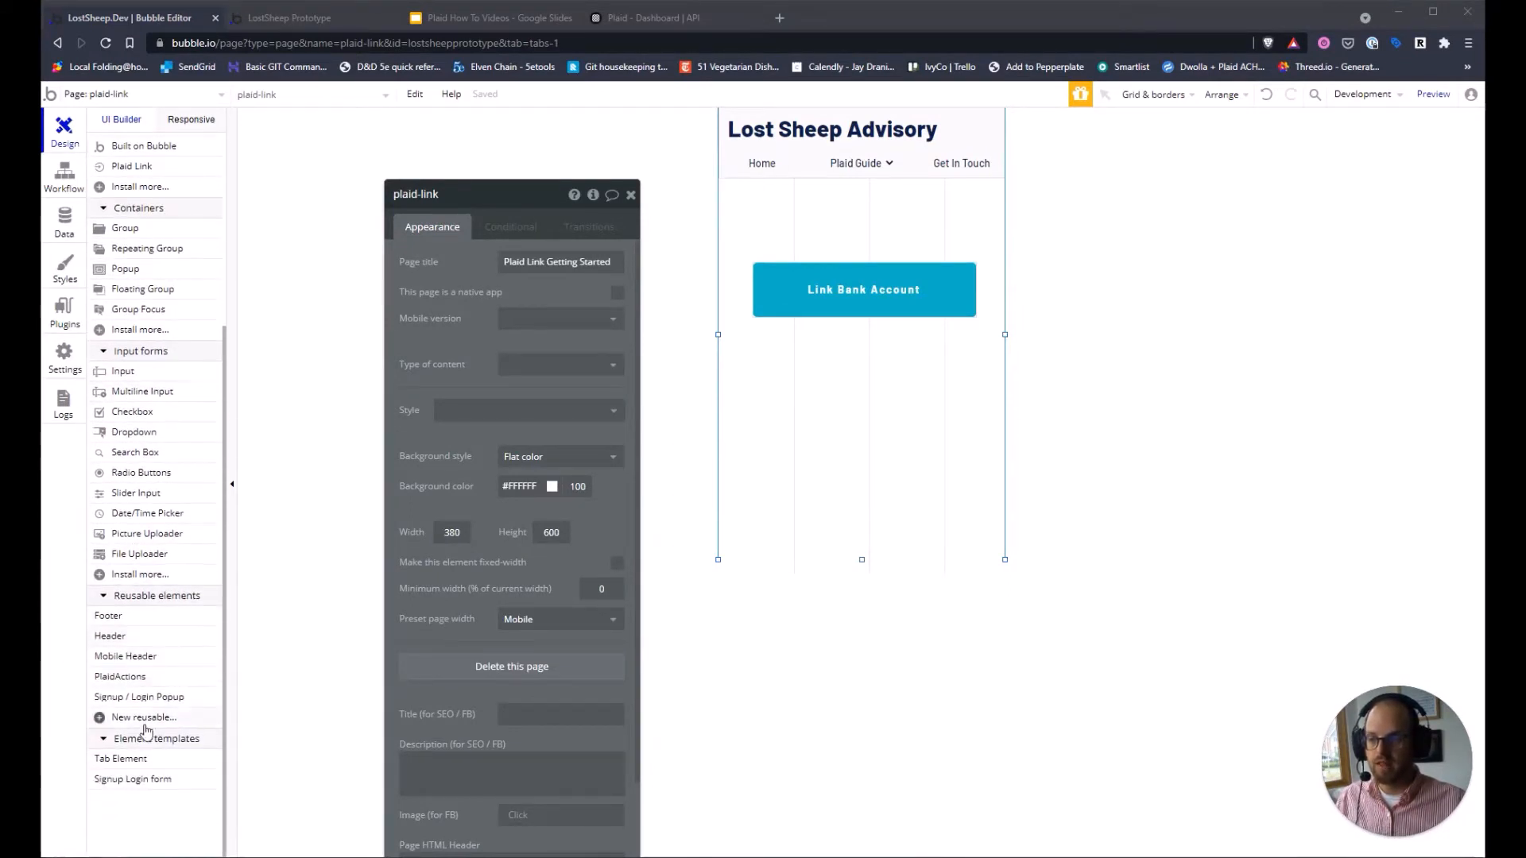
pyautogui.moveTo(134, 682)
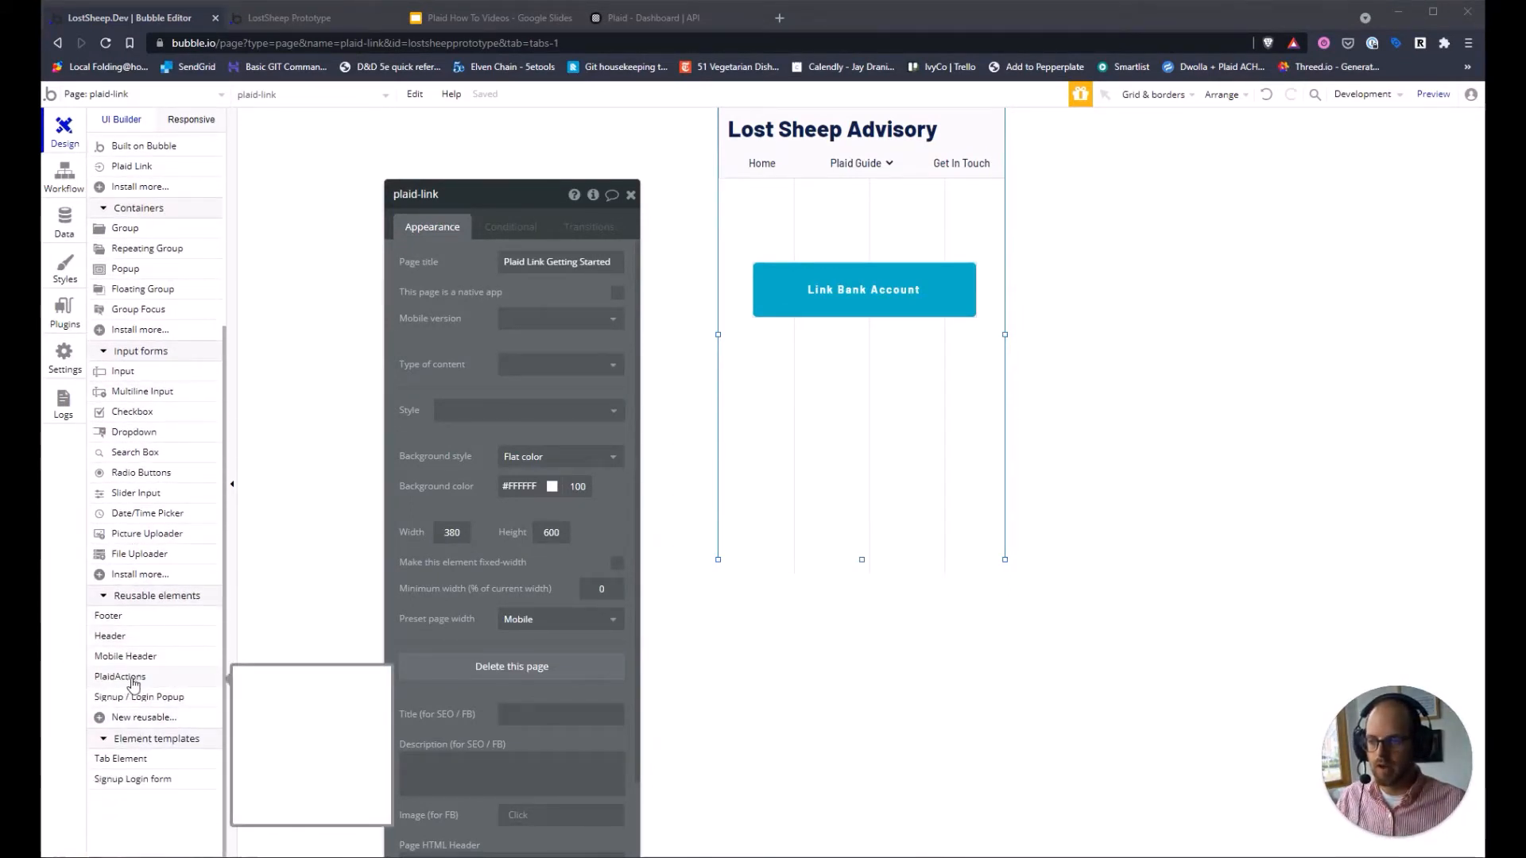
pyautogui.moveTo(120, 684); pyautogui.dragTo(831, 419)
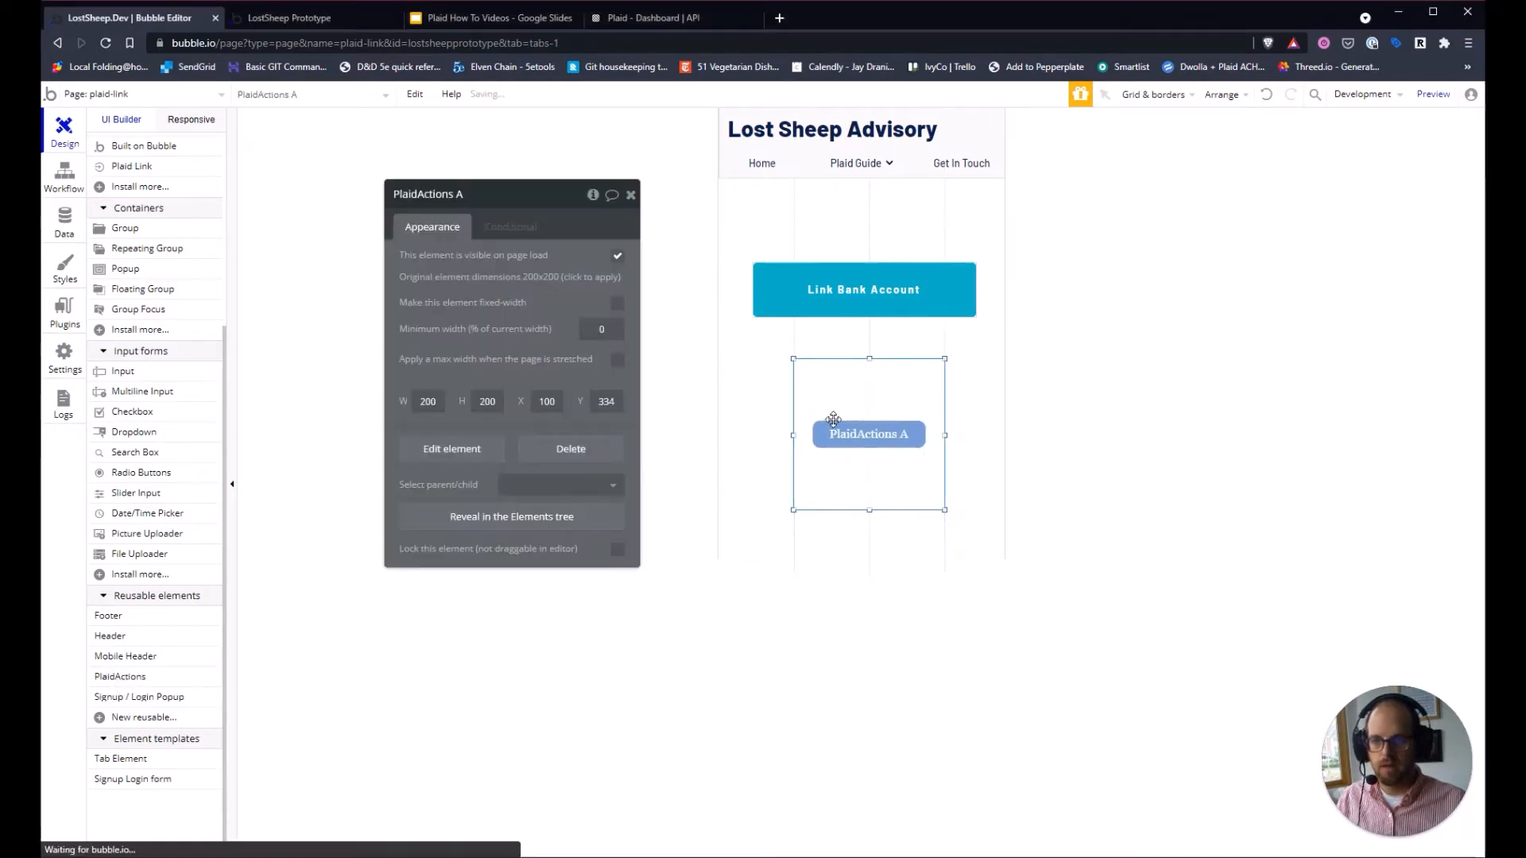
pyautogui.click(619, 260)
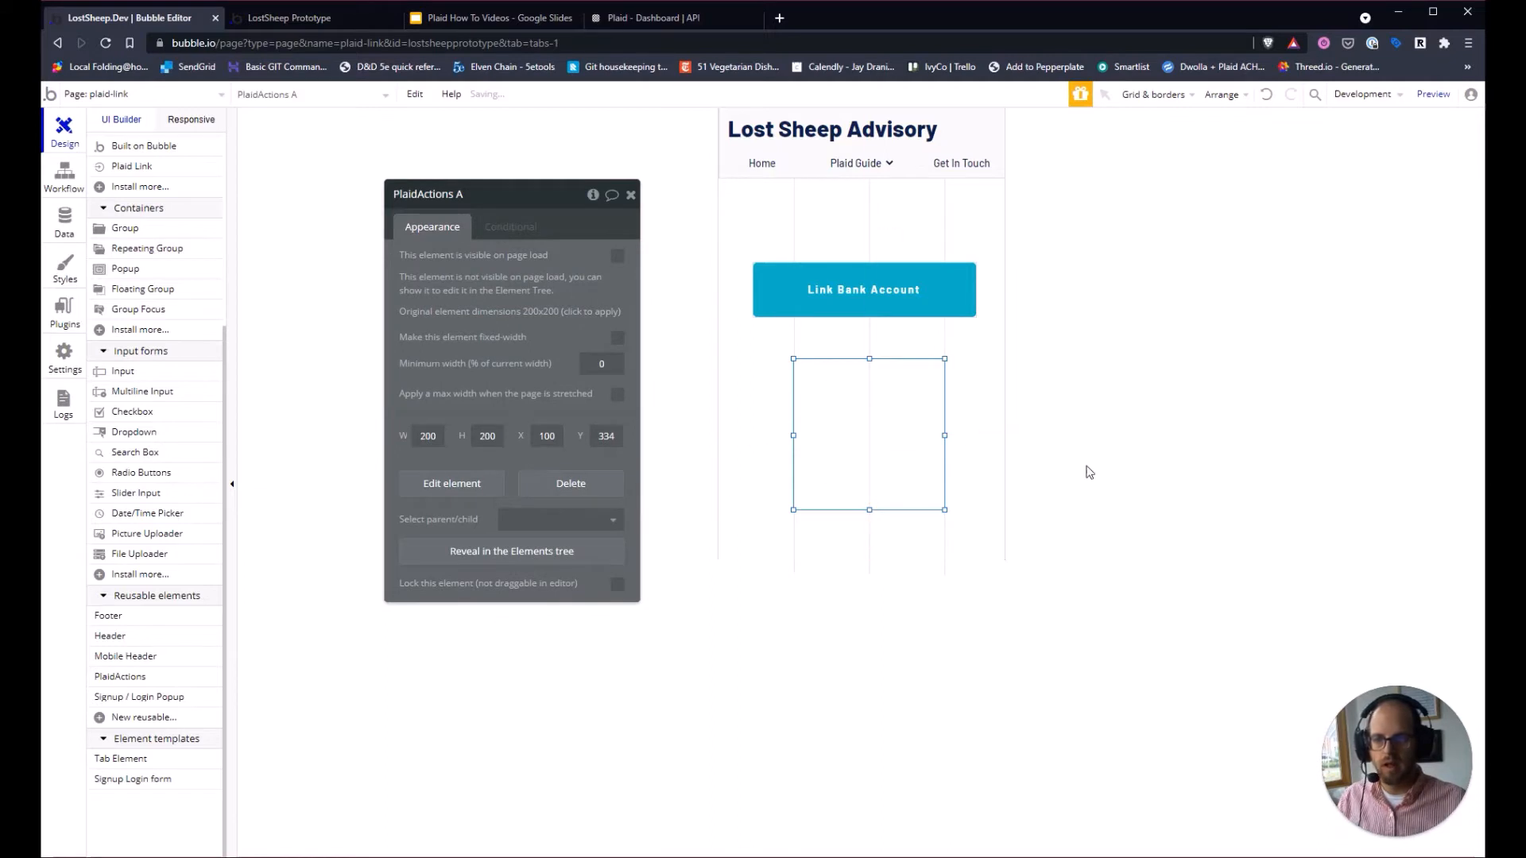
pyautogui.click(1210, 447)
pyautogui.click(889, 479)
pyautogui.click(1366, 430)
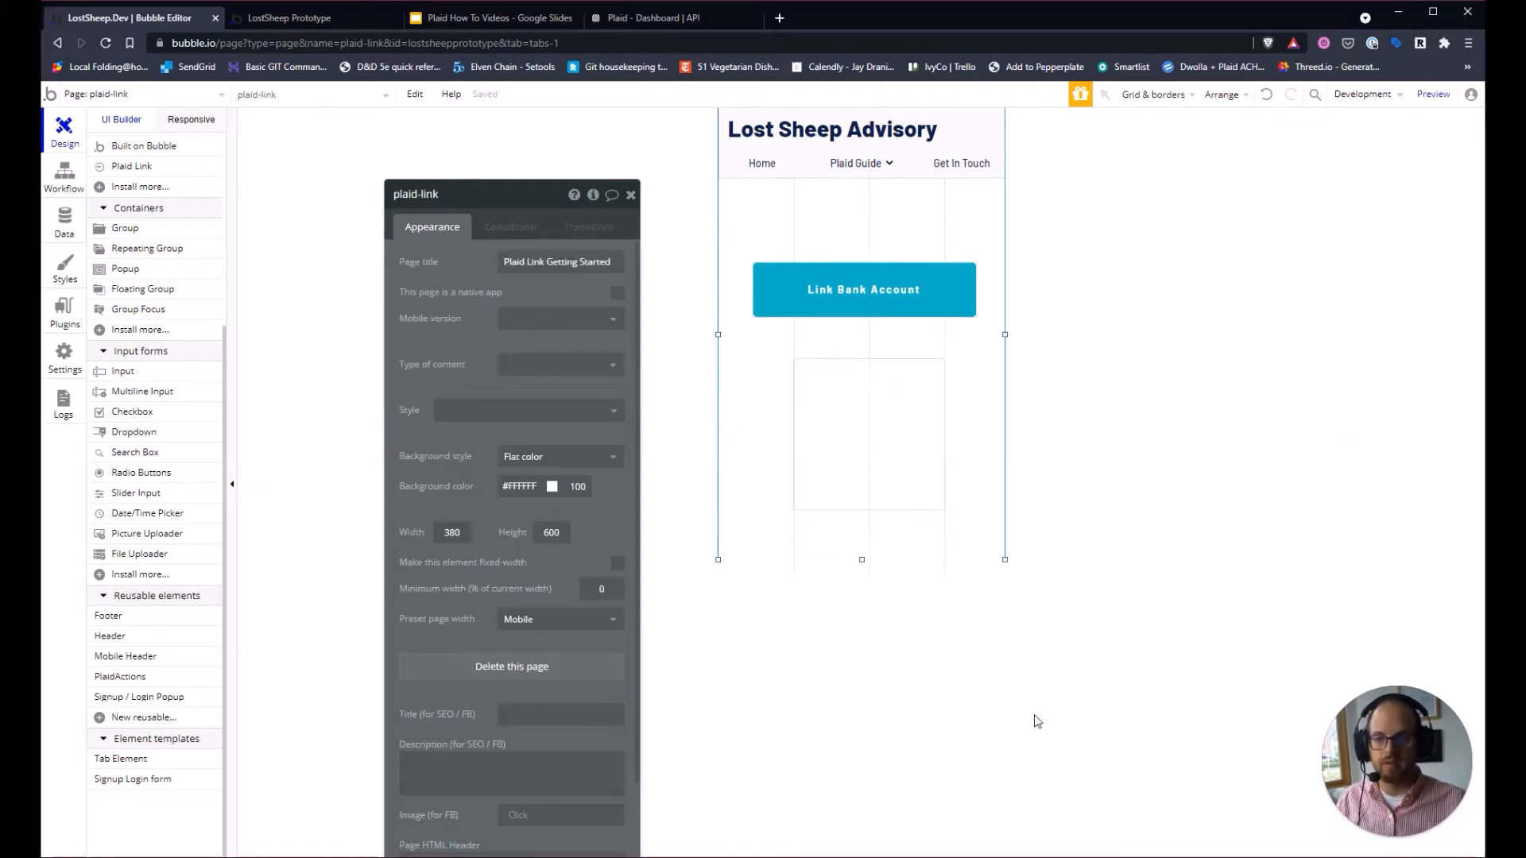
pyautogui.click(818, 397)
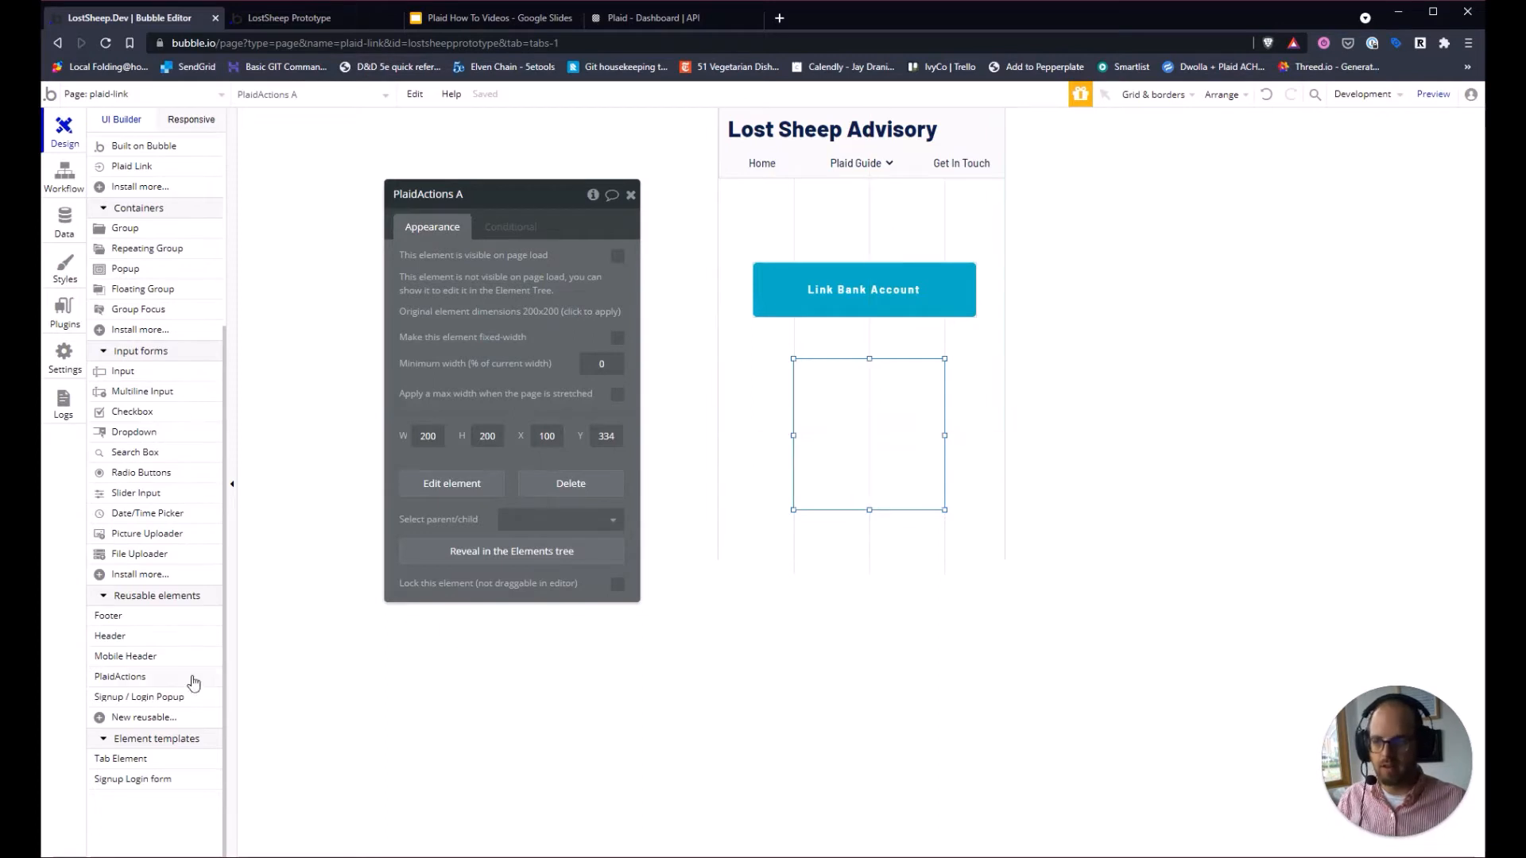
pyautogui.click(878, 312)
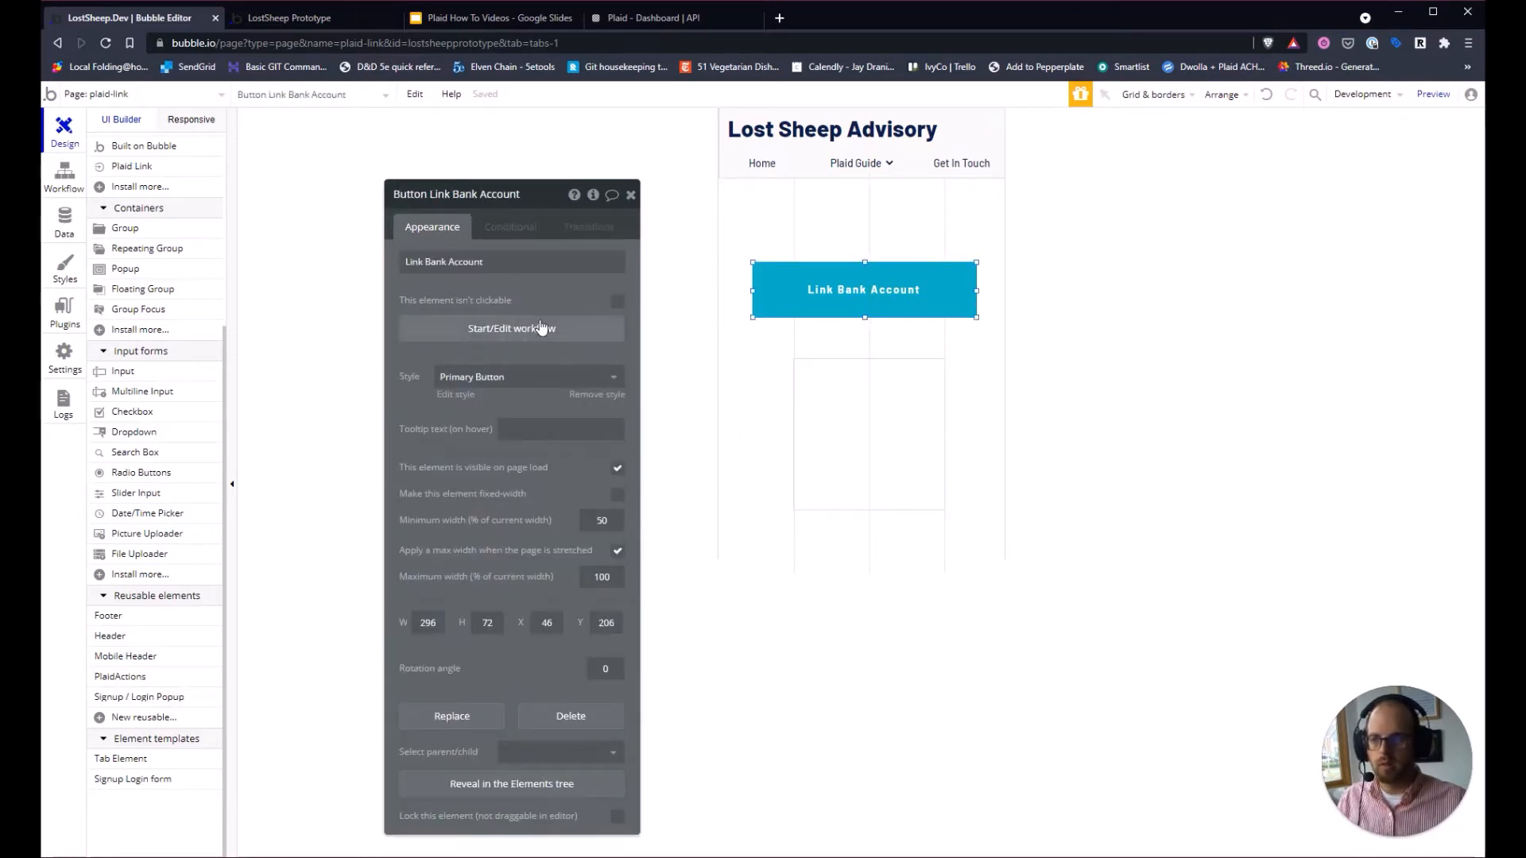
# Make the button's click workflow step 1 trigger PlaidActions A's Create Link Token custom event.
pyautogui.click(502, 333)
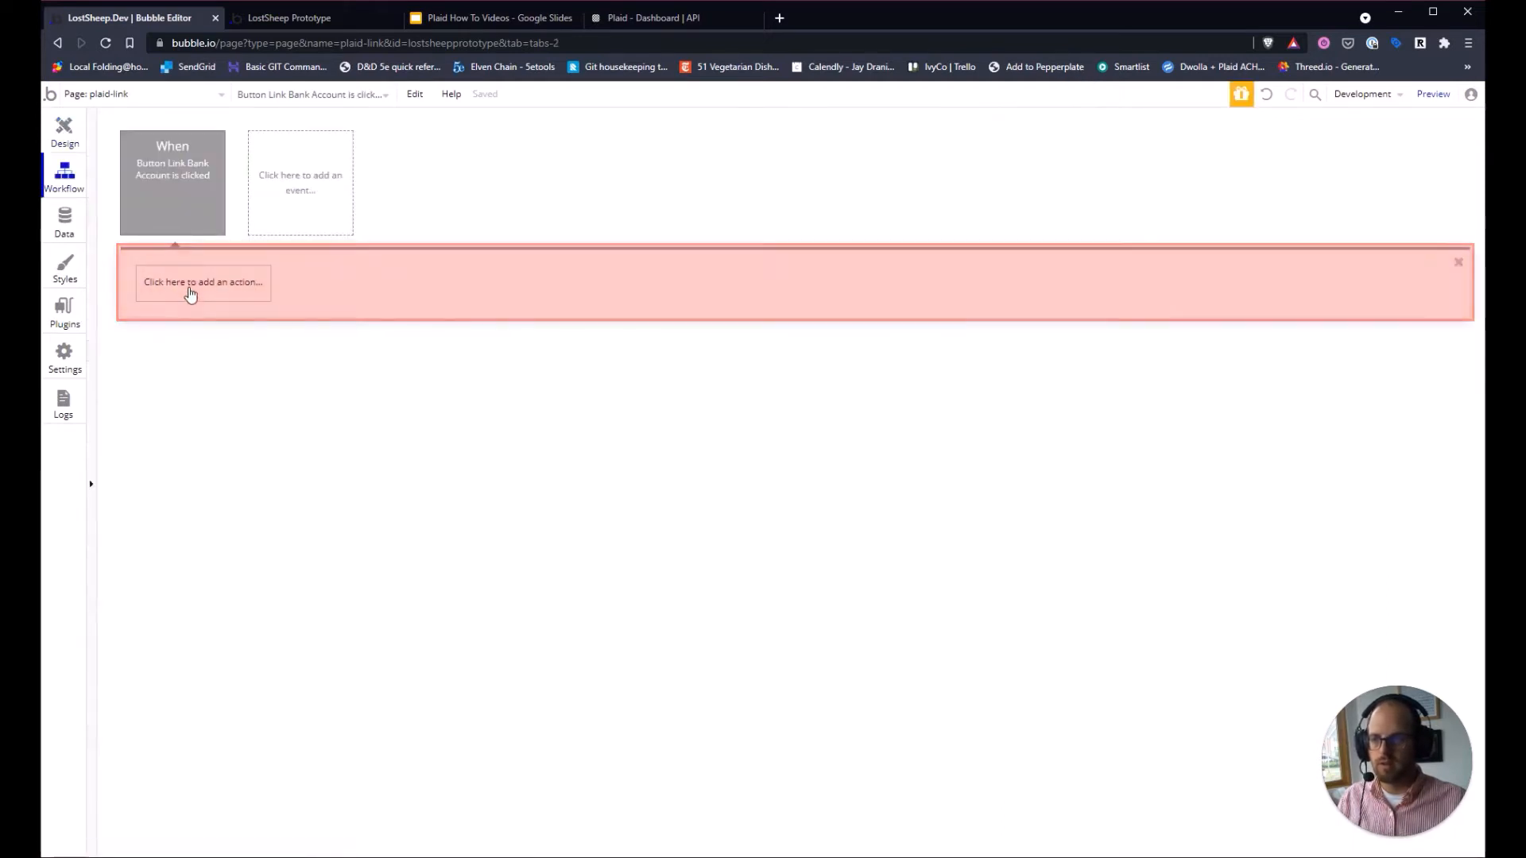
pyautogui.click(172, 289)
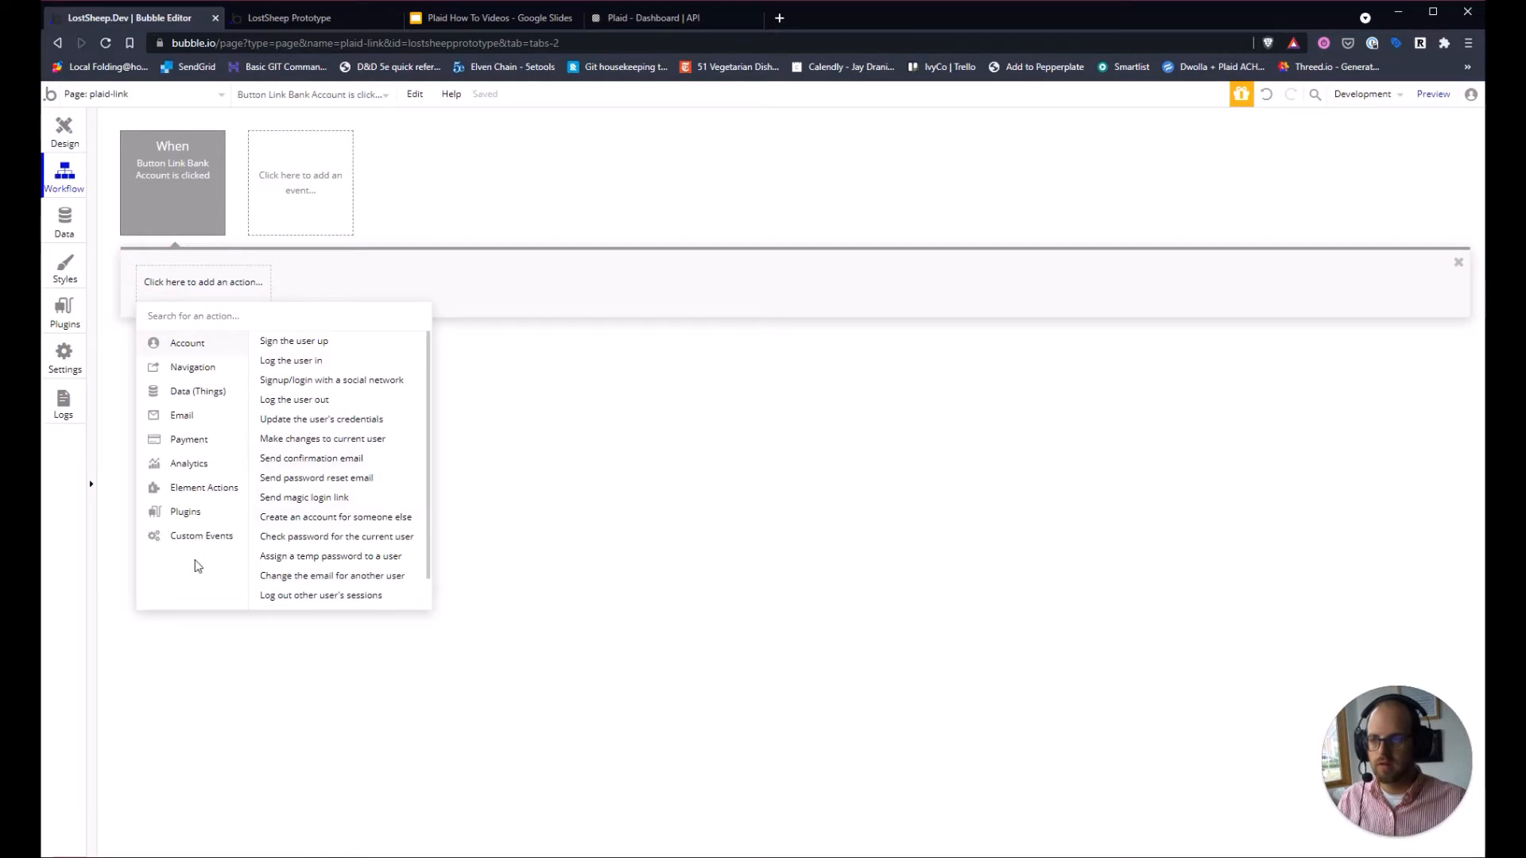
pyautogui.moveTo(206, 547)
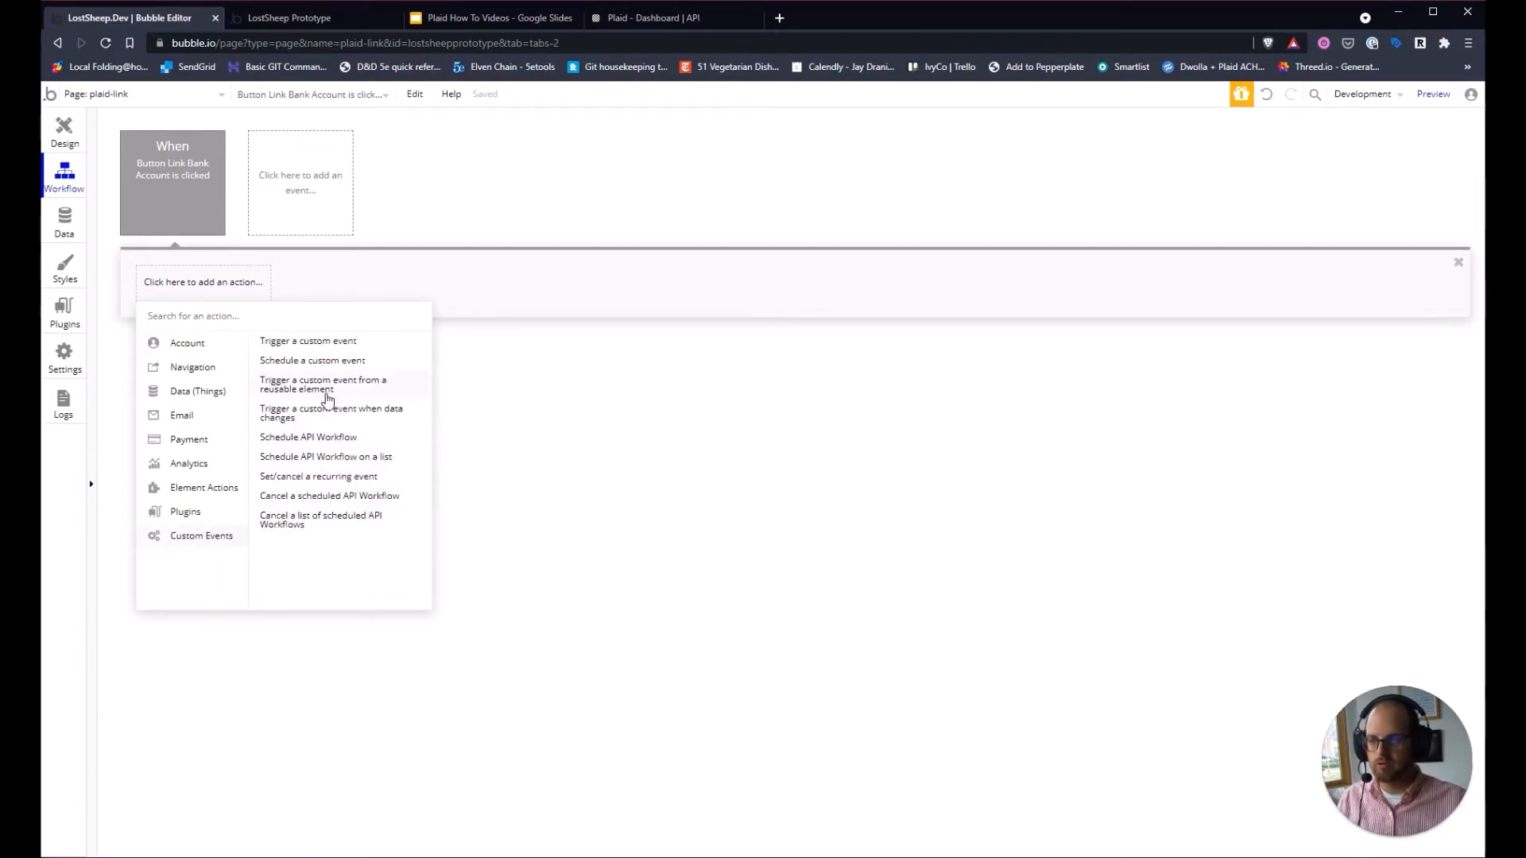
pyautogui.moveTo(328, 399)
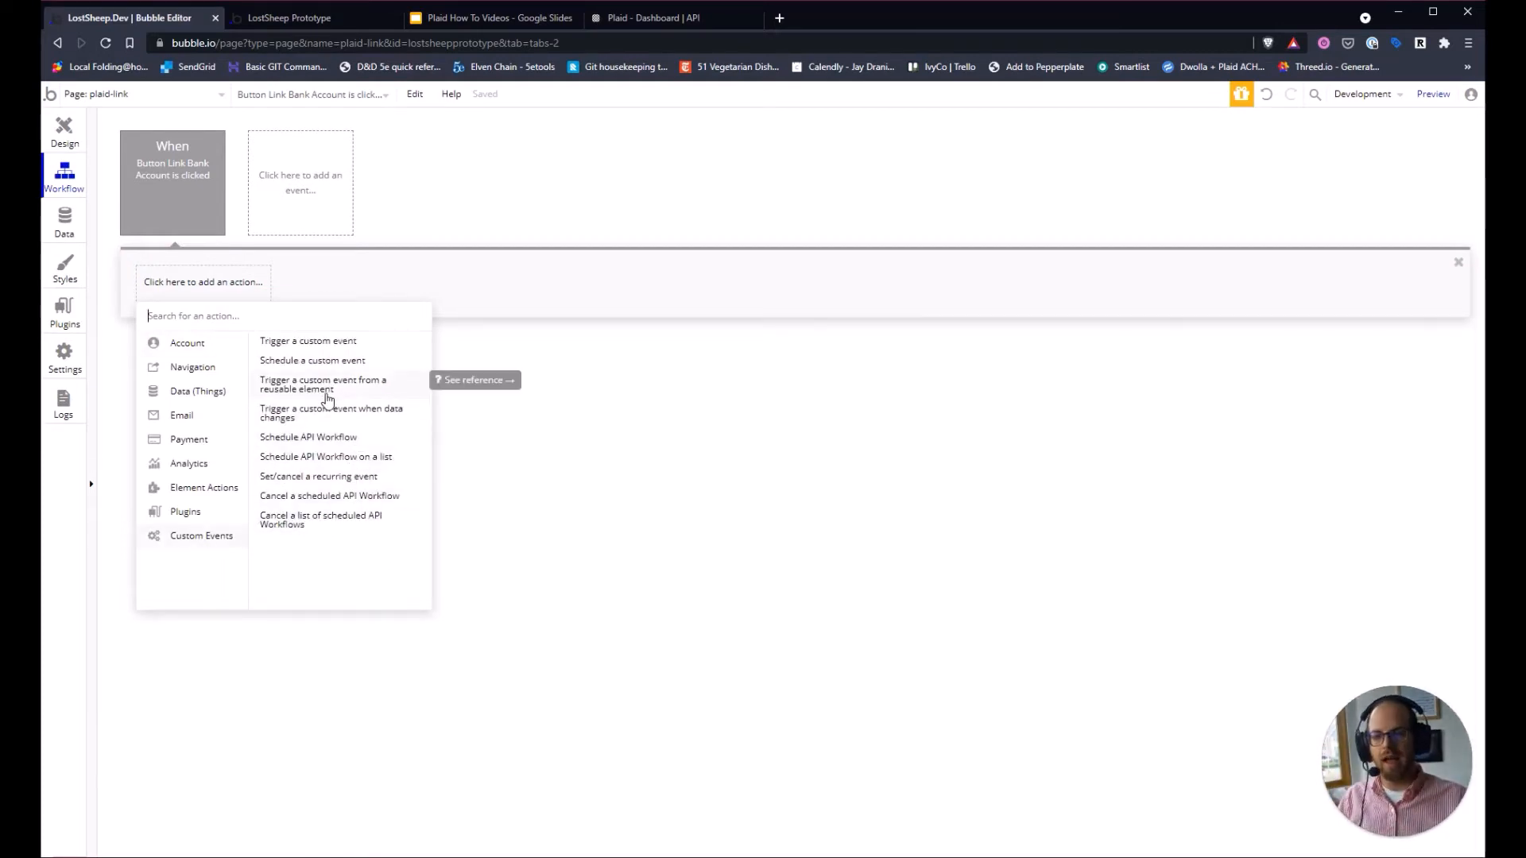
pyautogui.click(327, 398)
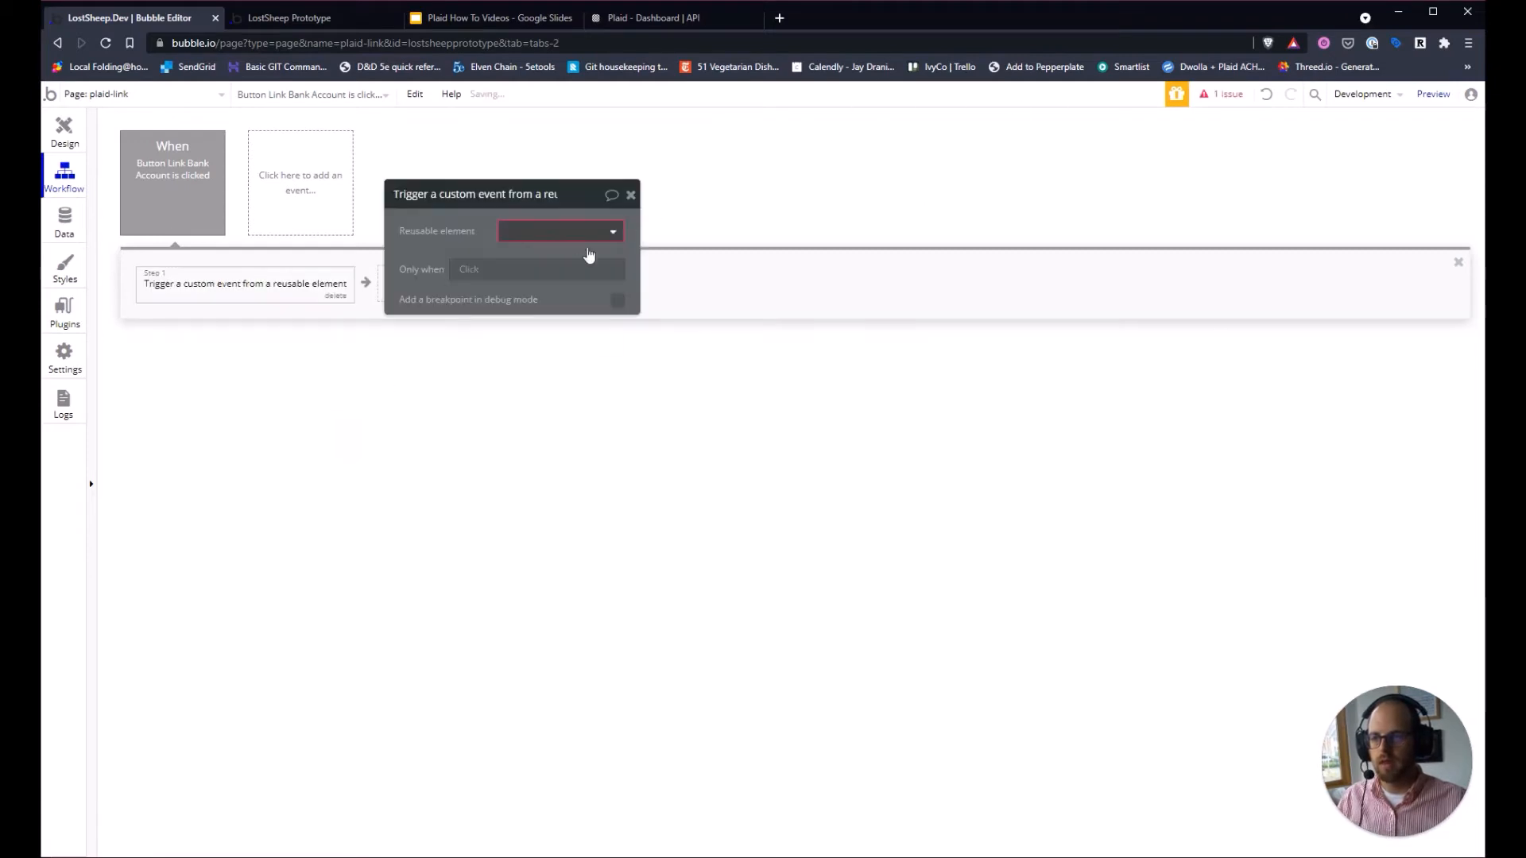
pyautogui.click(565, 232)
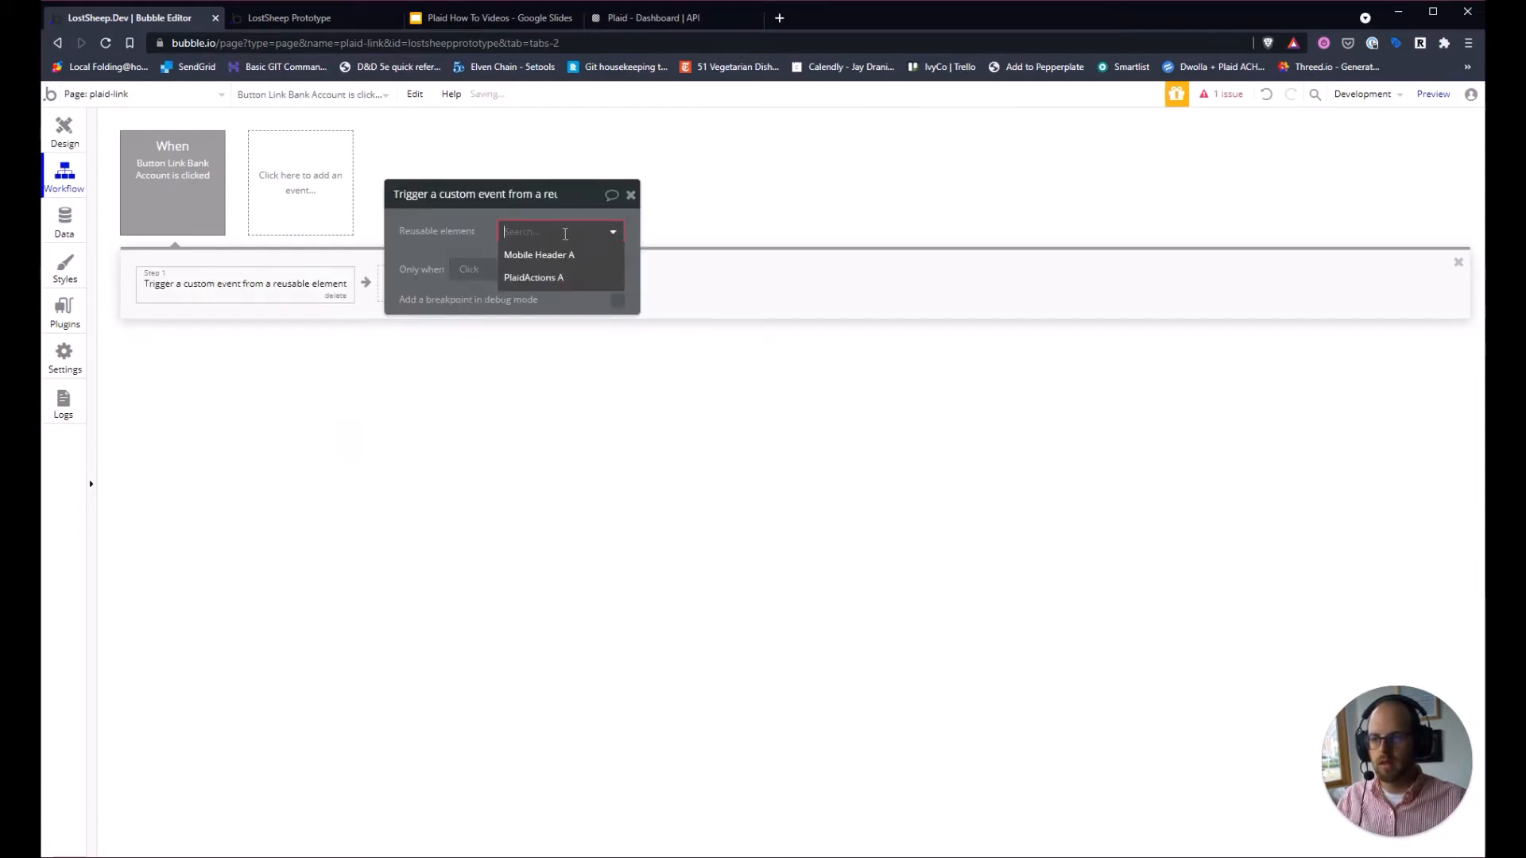
pyautogui.click(559, 279)
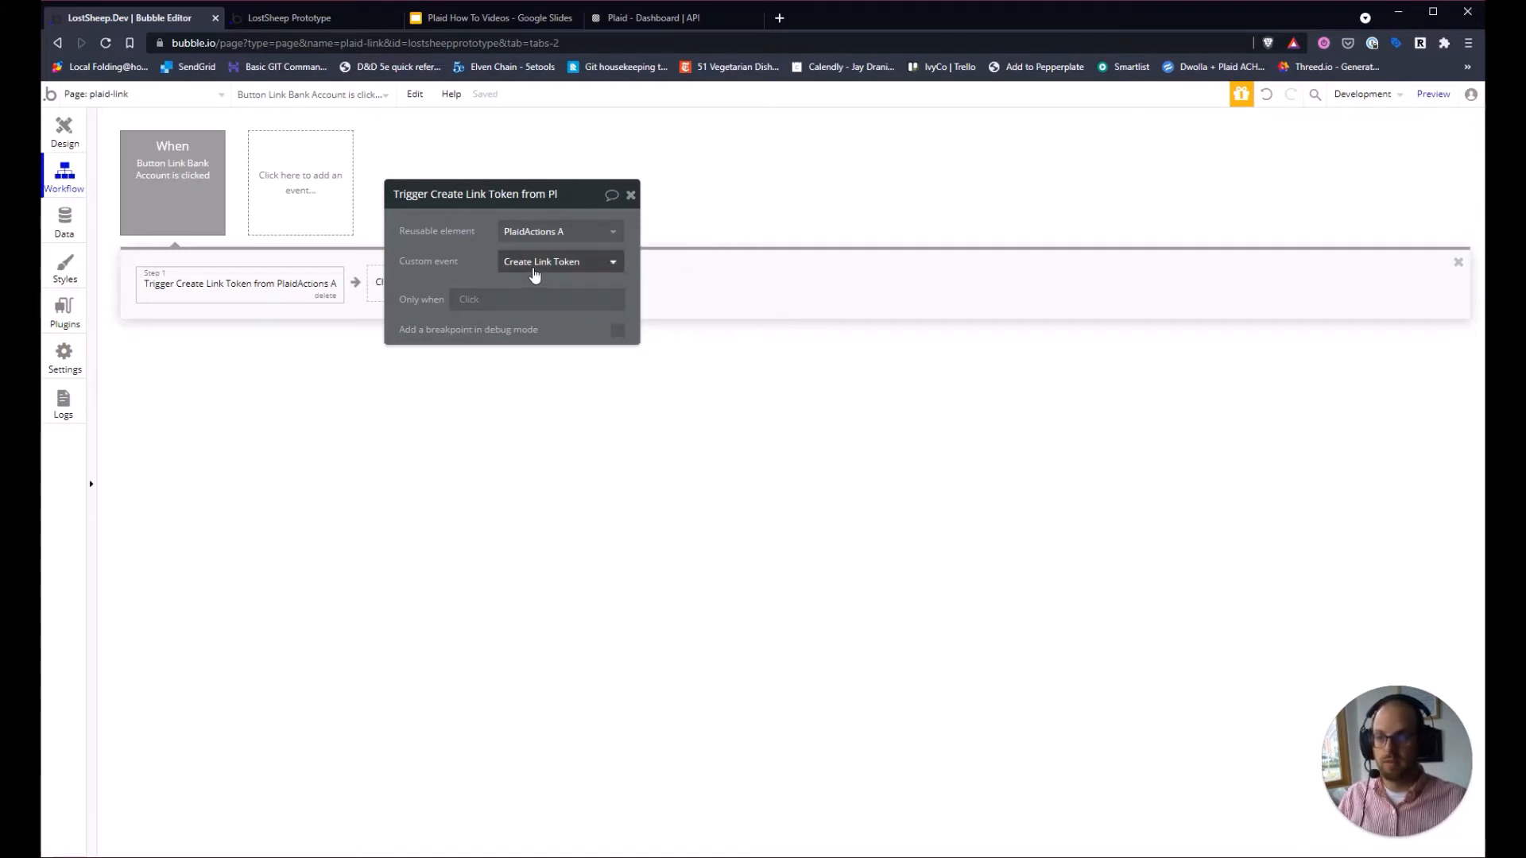
pyautogui.moveTo(574, 193); pyautogui.dragTo(1034, 191)
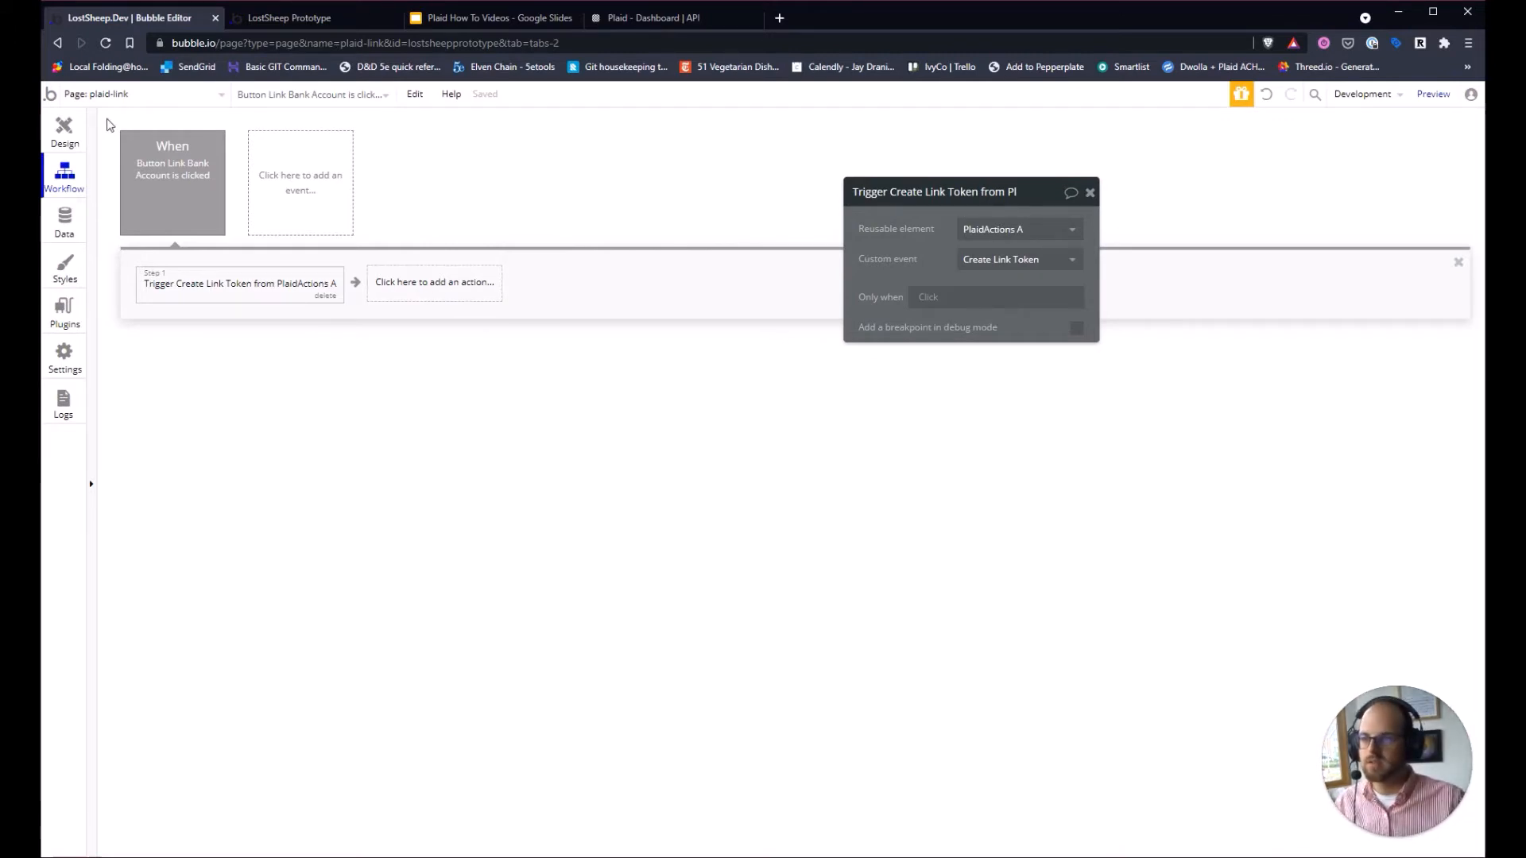
pyautogui.click(120, 95)
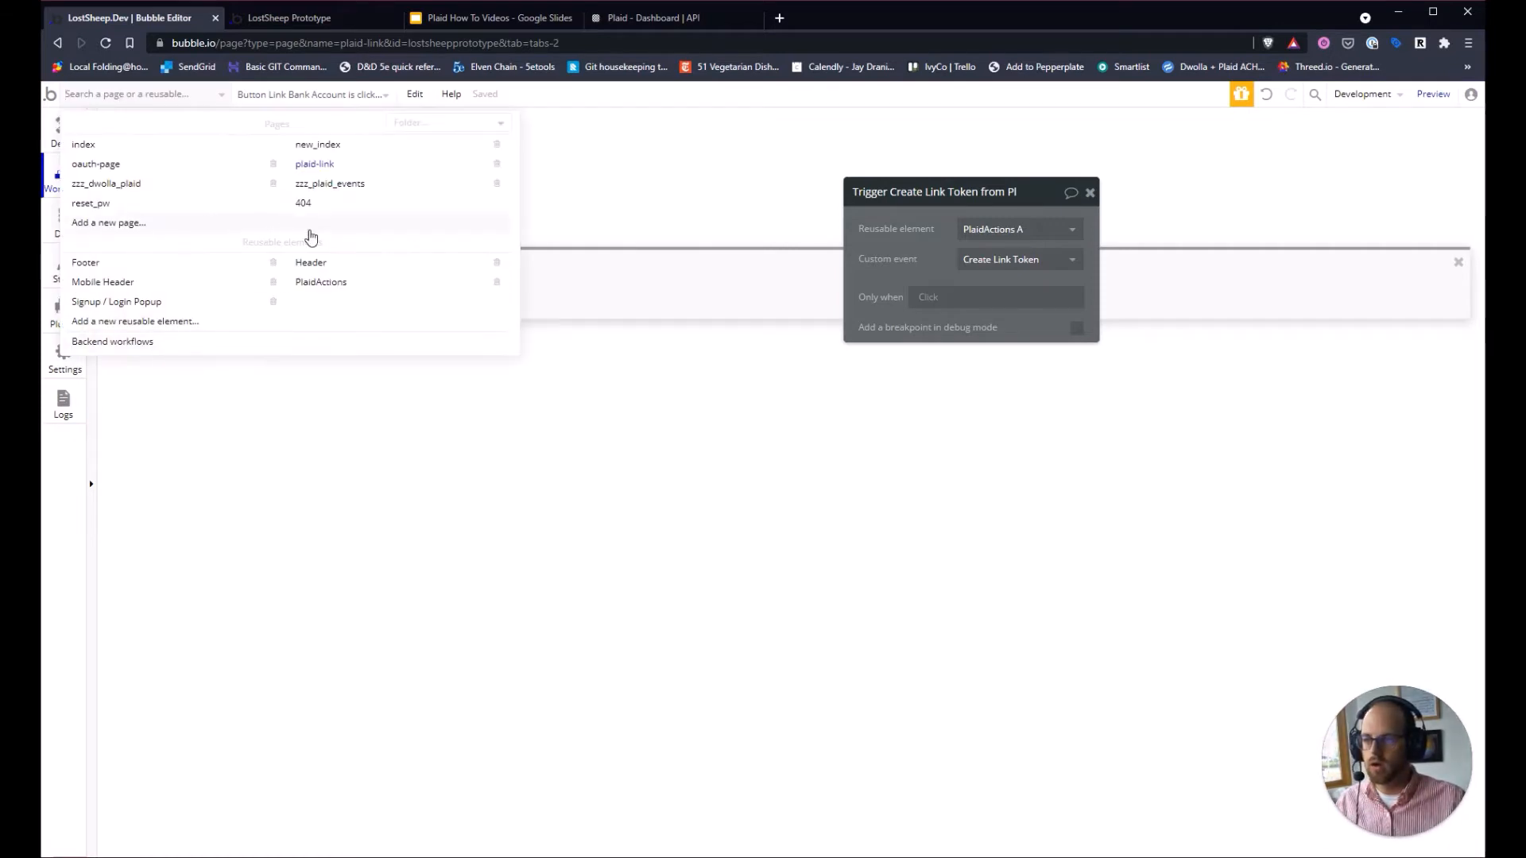
# Switch the editor to the PlaidActions reusable element's workflows.
pyautogui.click(327, 293)
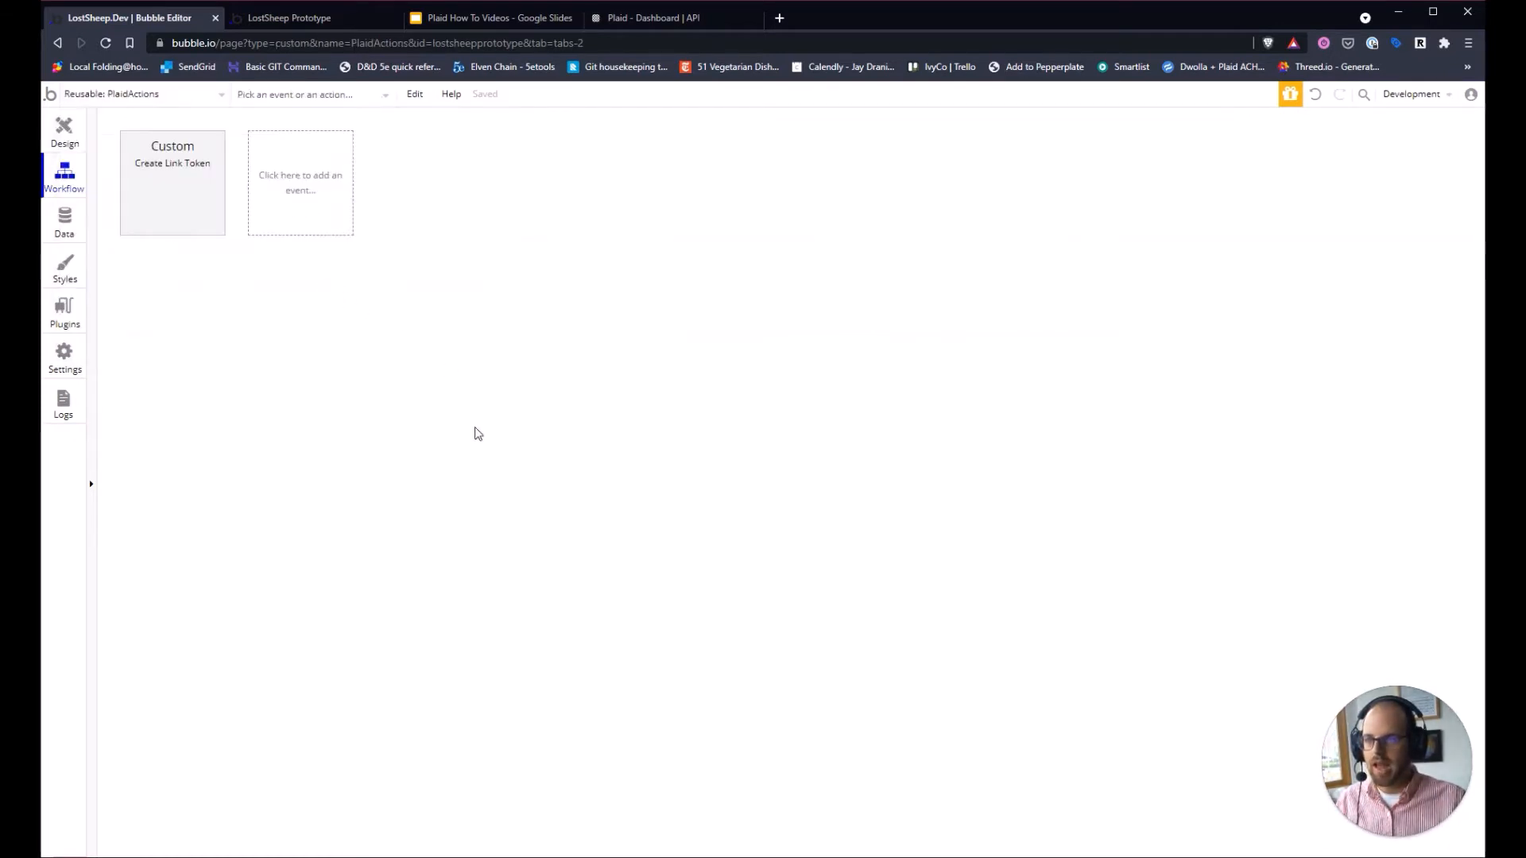
pyautogui.click(139, 96)
pyautogui.click(623, 494)
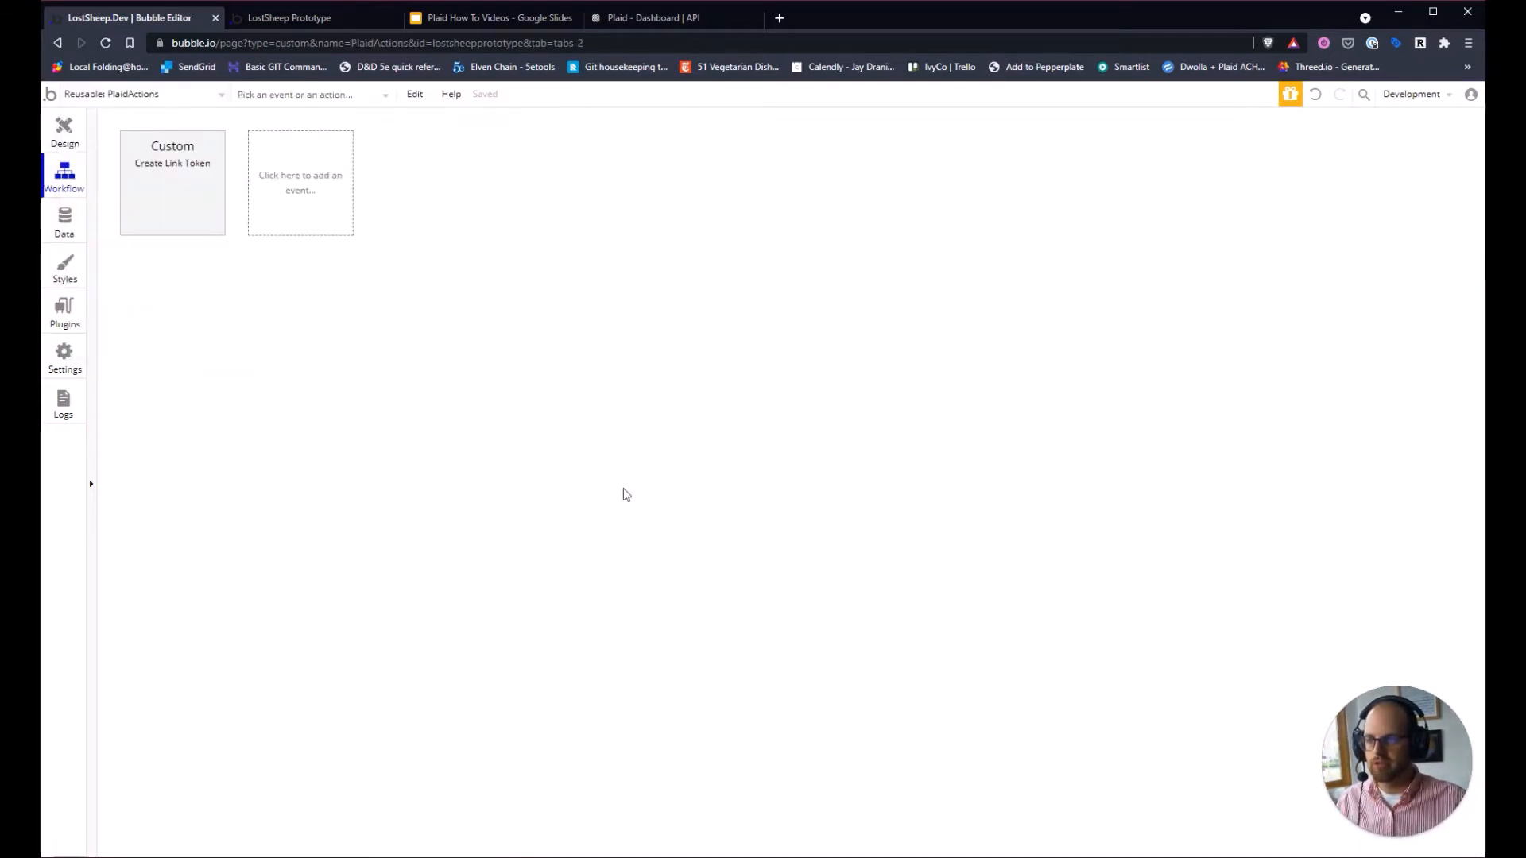
# Add a custom event 'New Plaid Link' with type of thing Plaid Link Token.
pyautogui.click(337, 188)
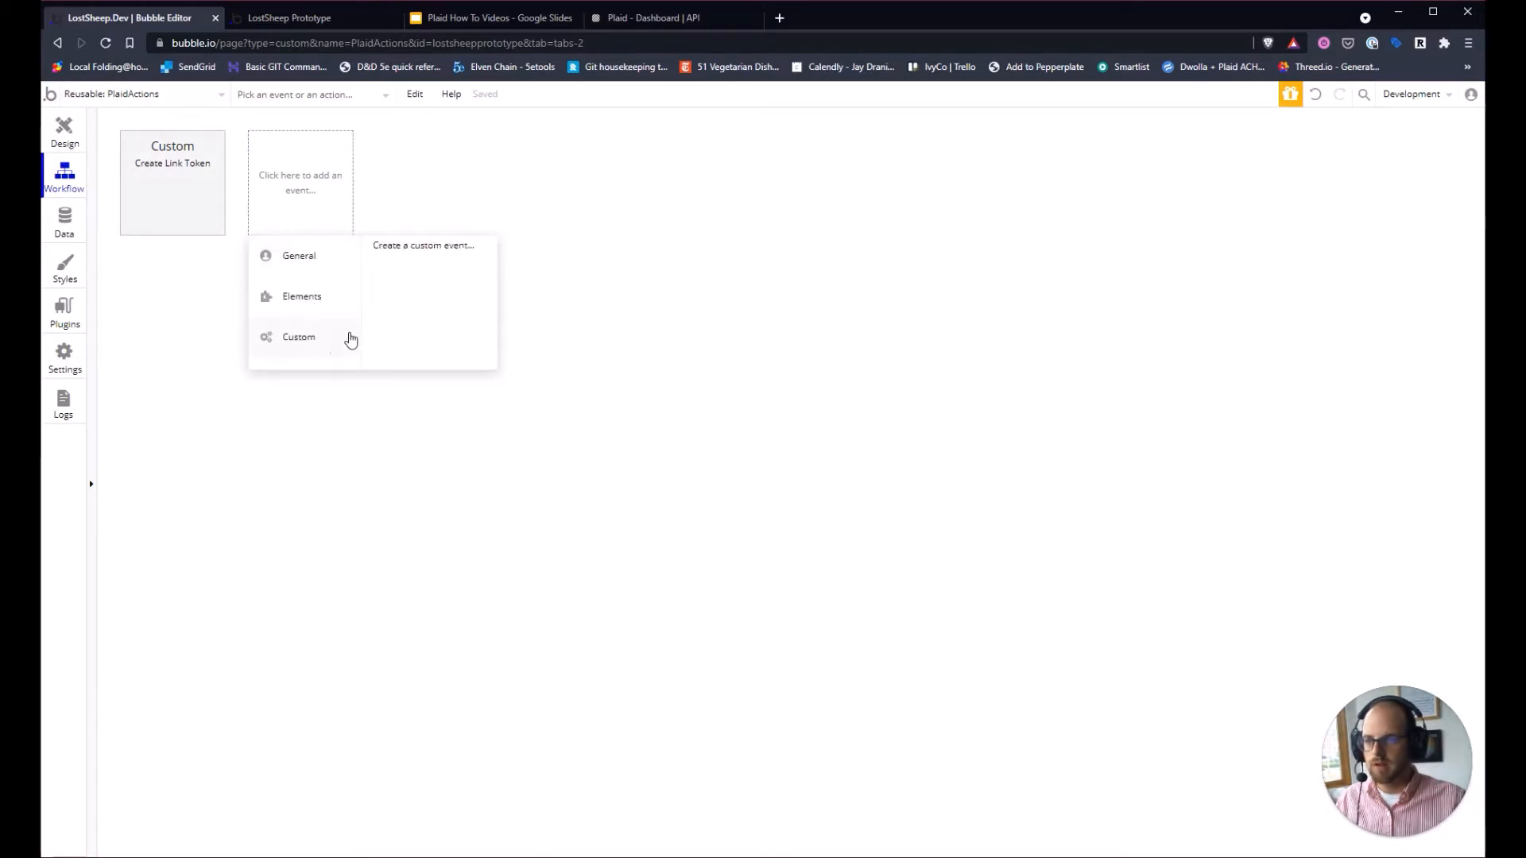
pyautogui.click(426, 246)
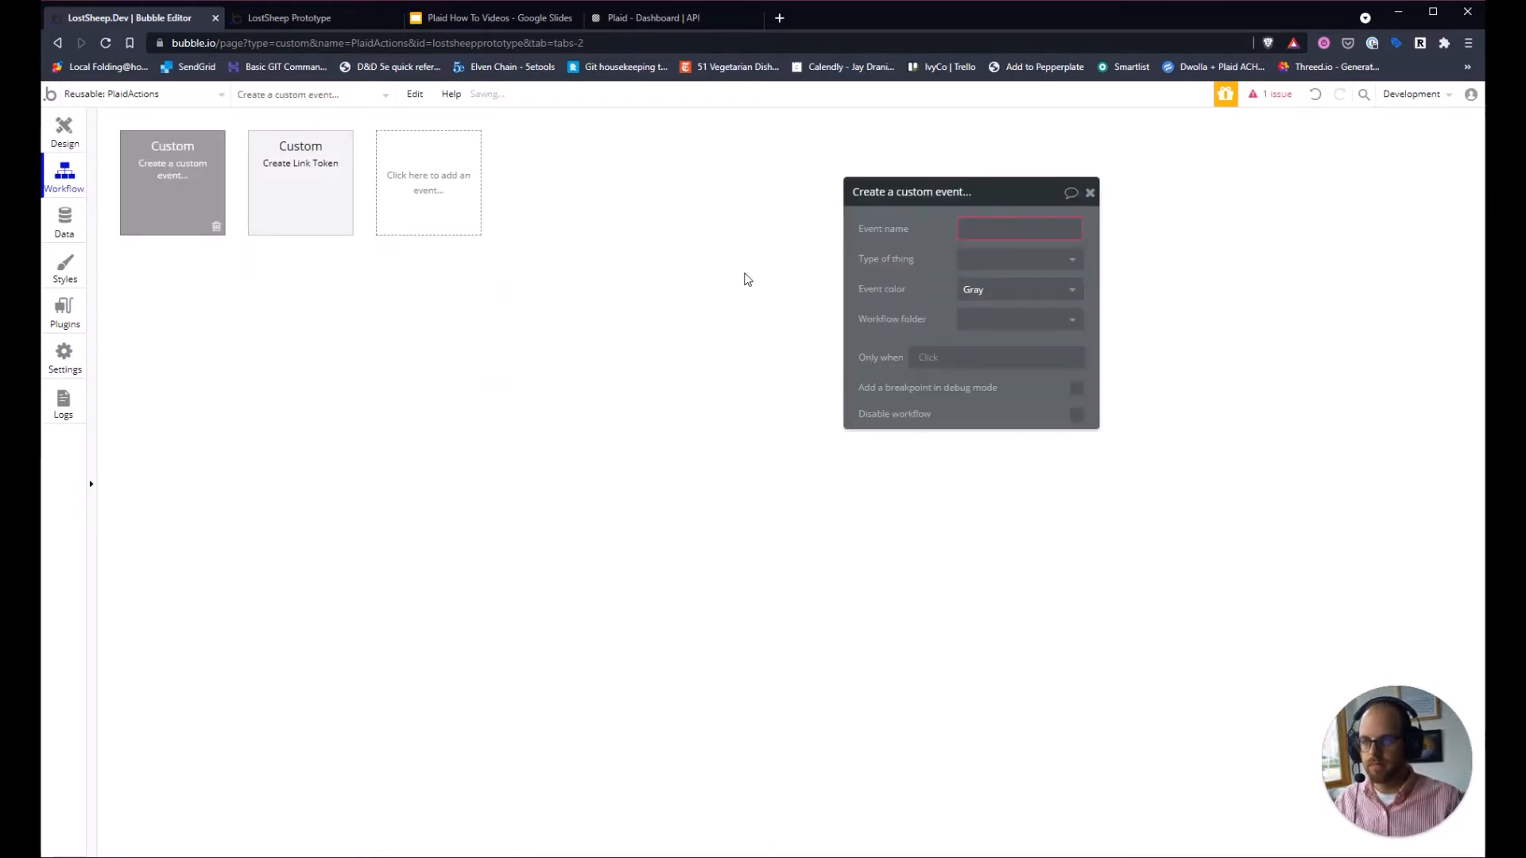
pyautogui.write('N')
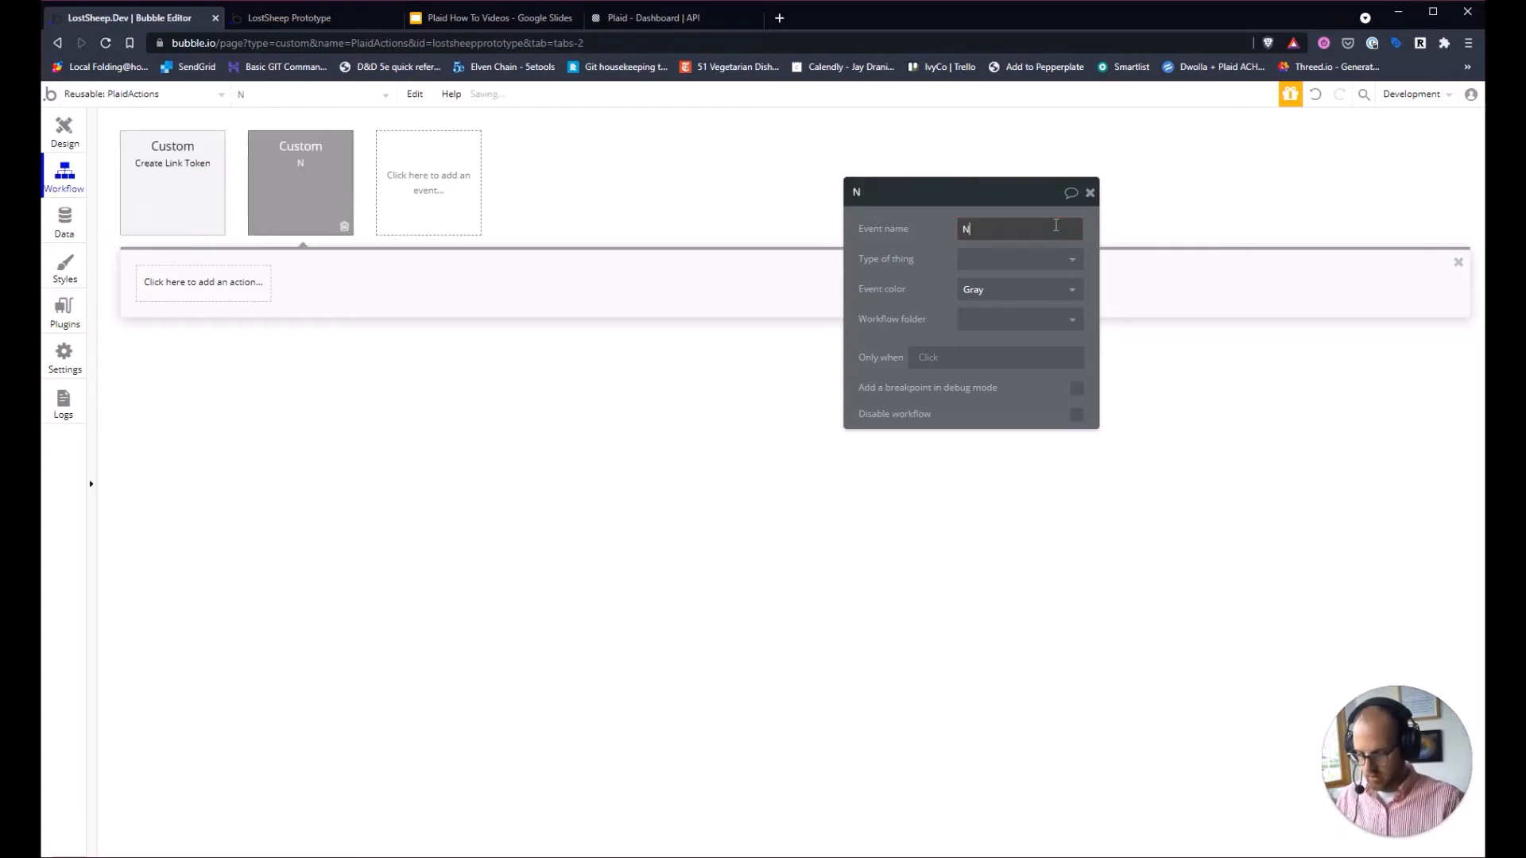
pyautogui.write('ew Plaid Link')
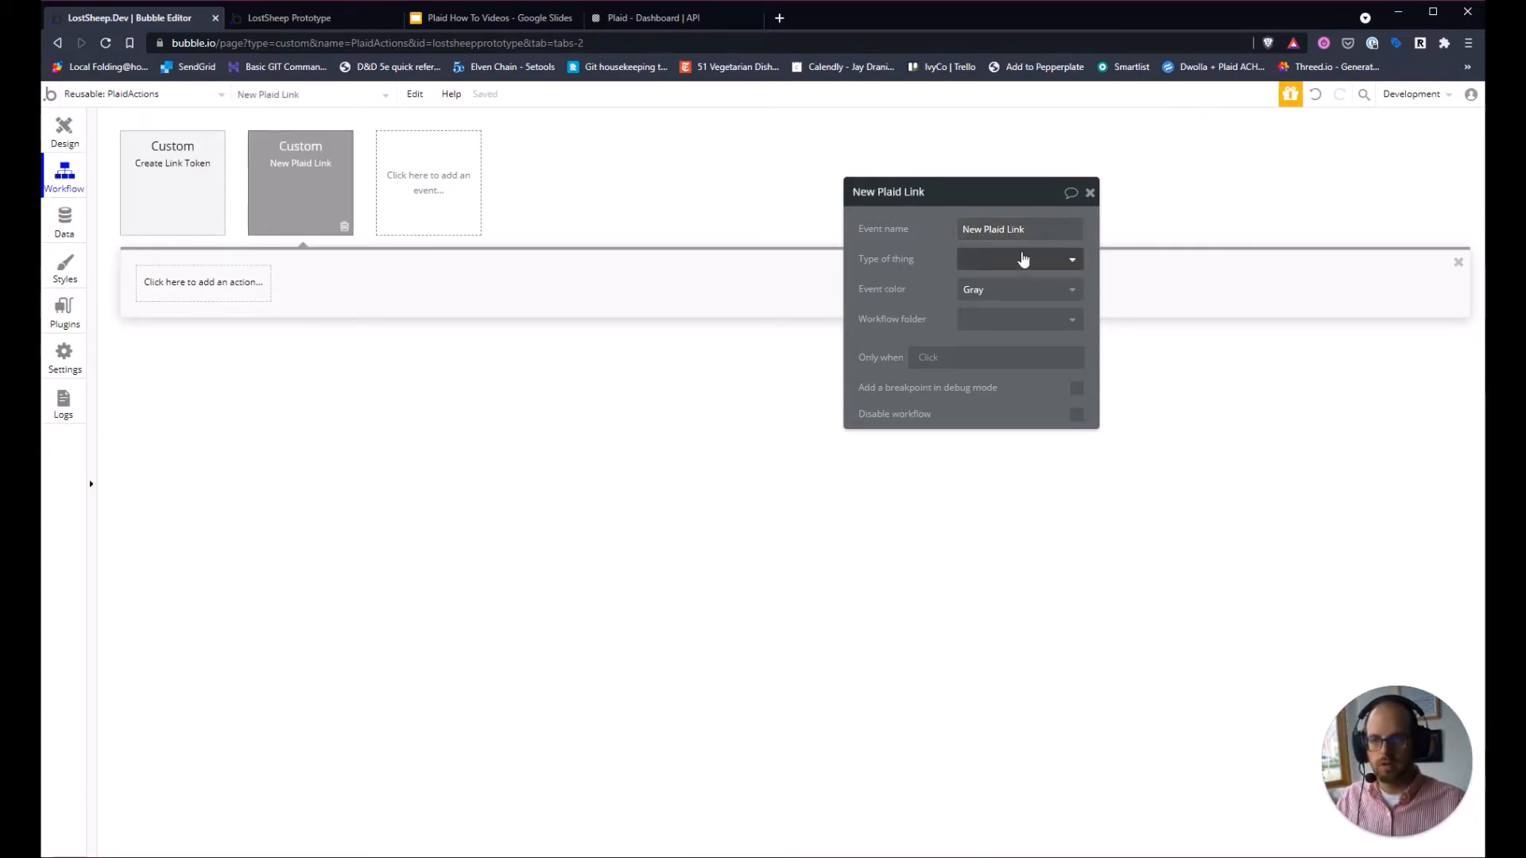
pyautogui.click(1023, 259)
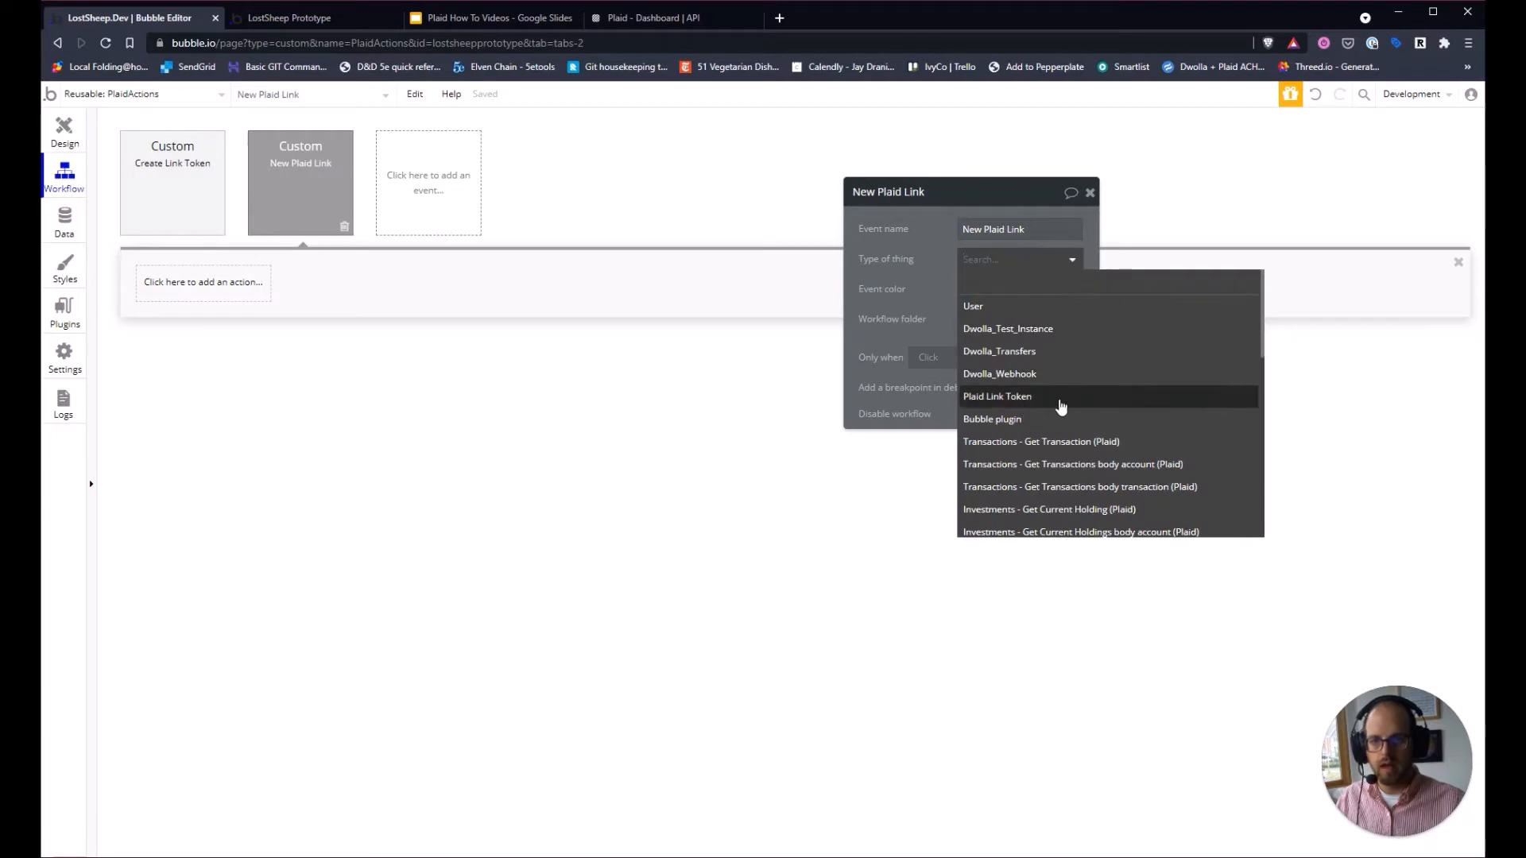
pyautogui.click(1070, 399)
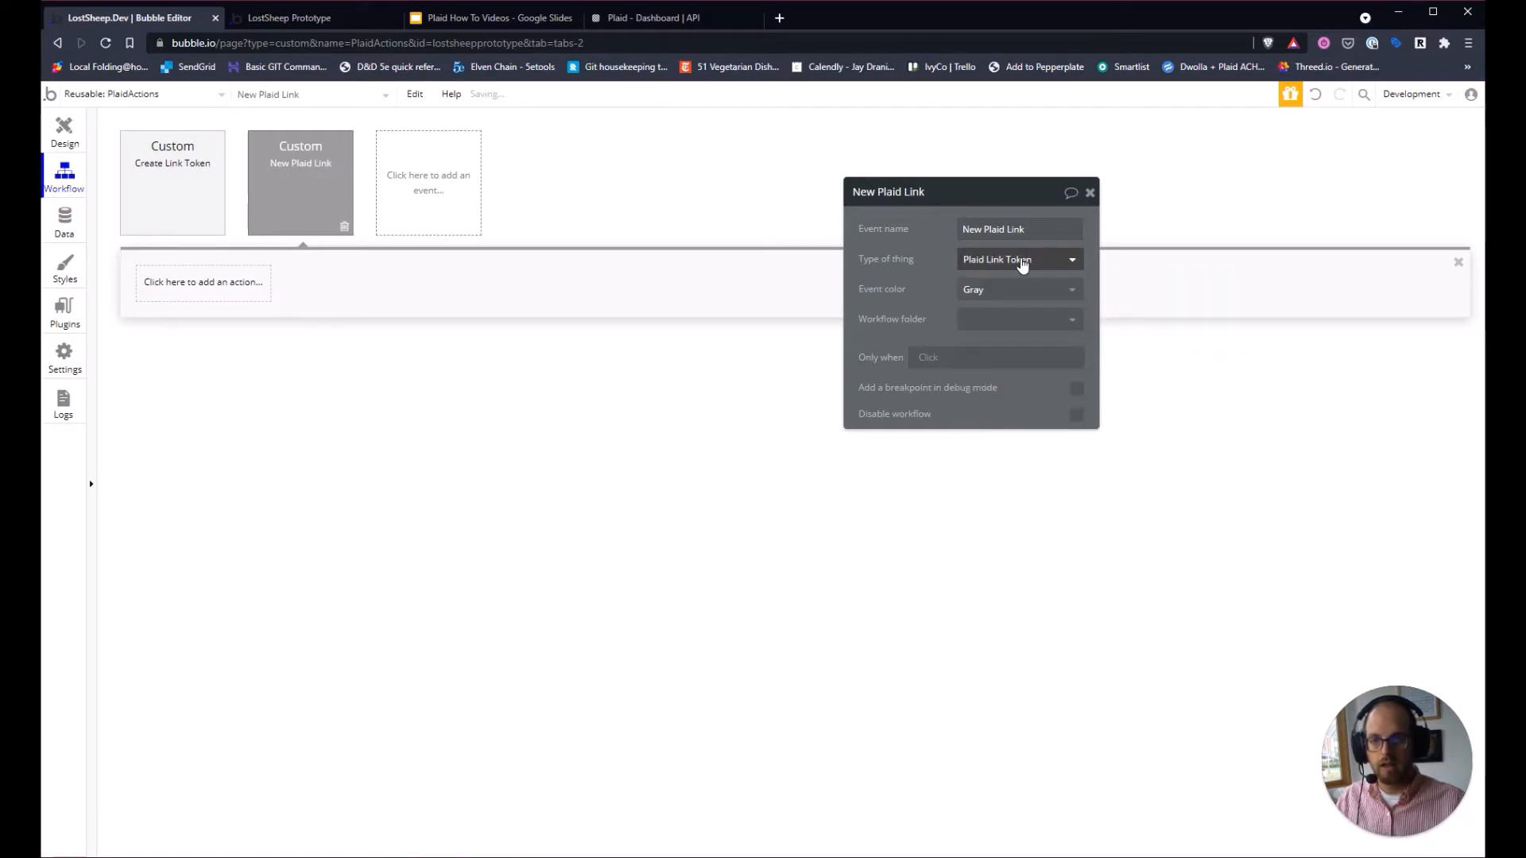
pyautogui.click(211, 294)
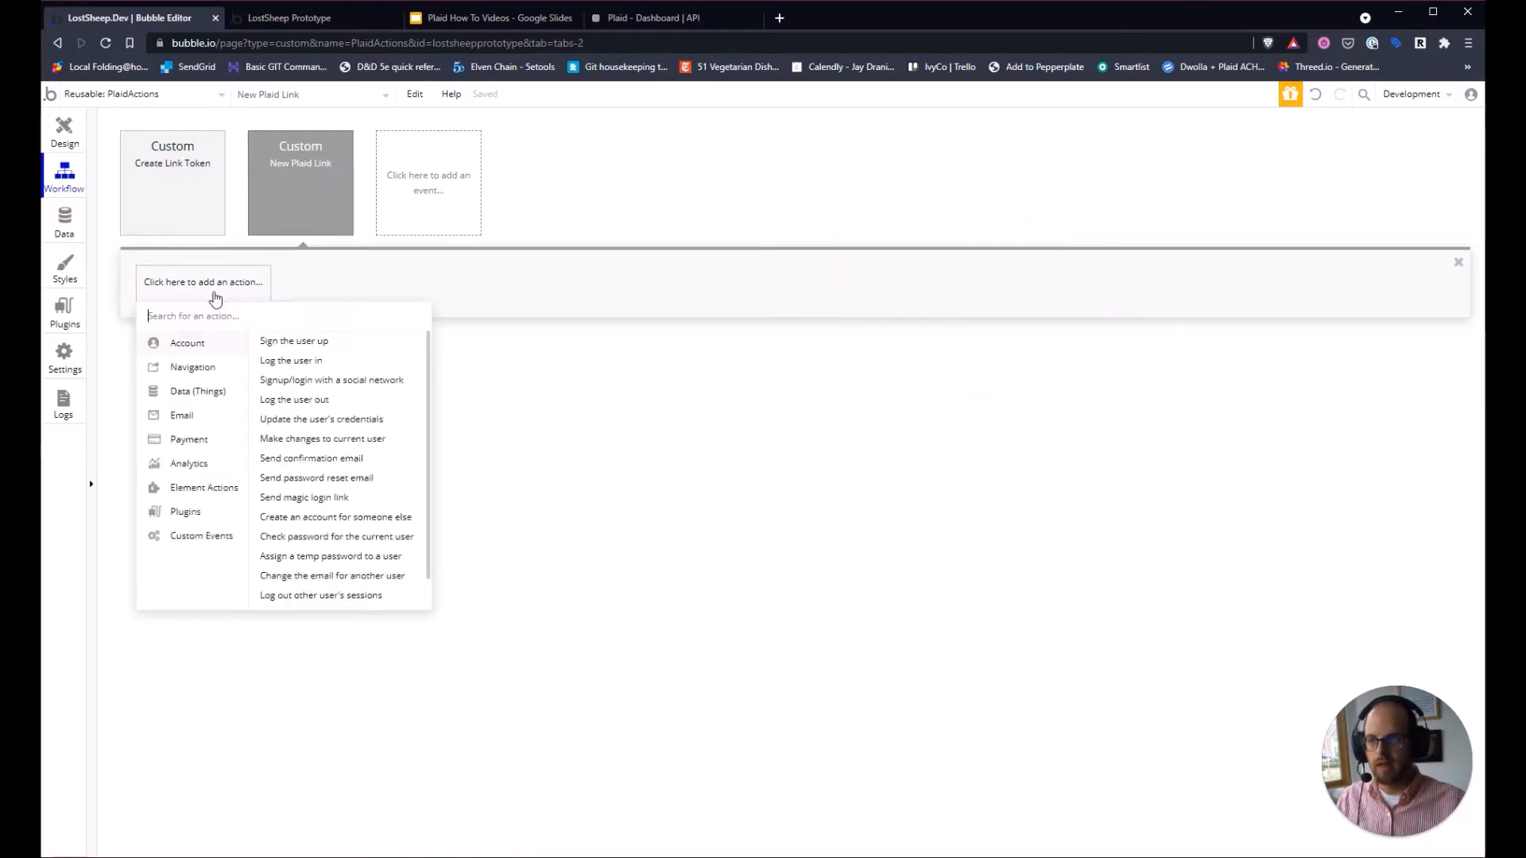
pyautogui.moveTo(234, 495)
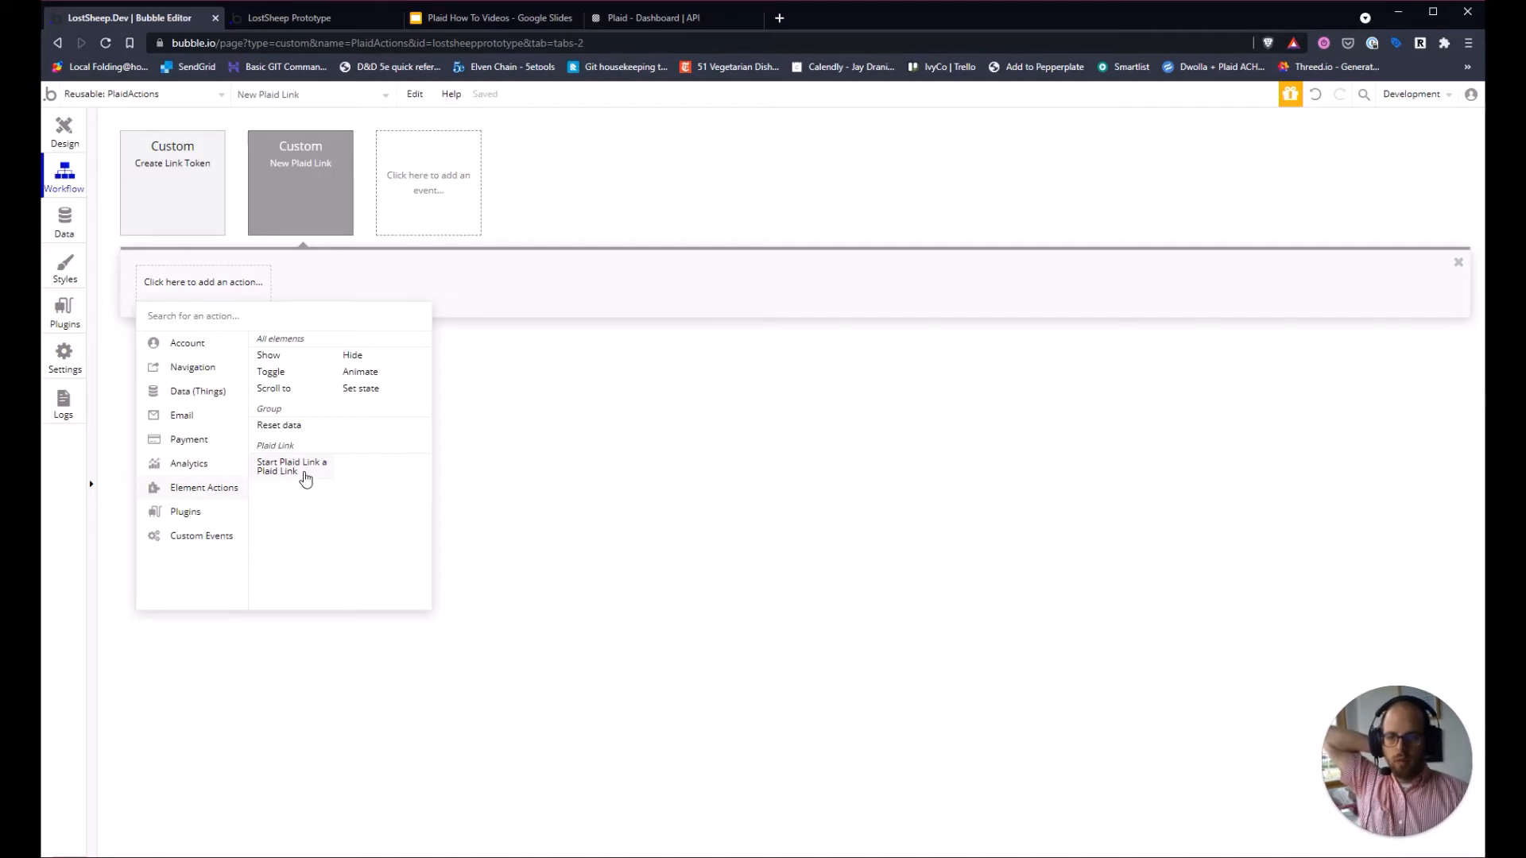
# Add Start Plaid Link on PlaidLink A, with linkToken set to Current Workflow Plaid Link Token's token.
pyautogui.click(306, 474)
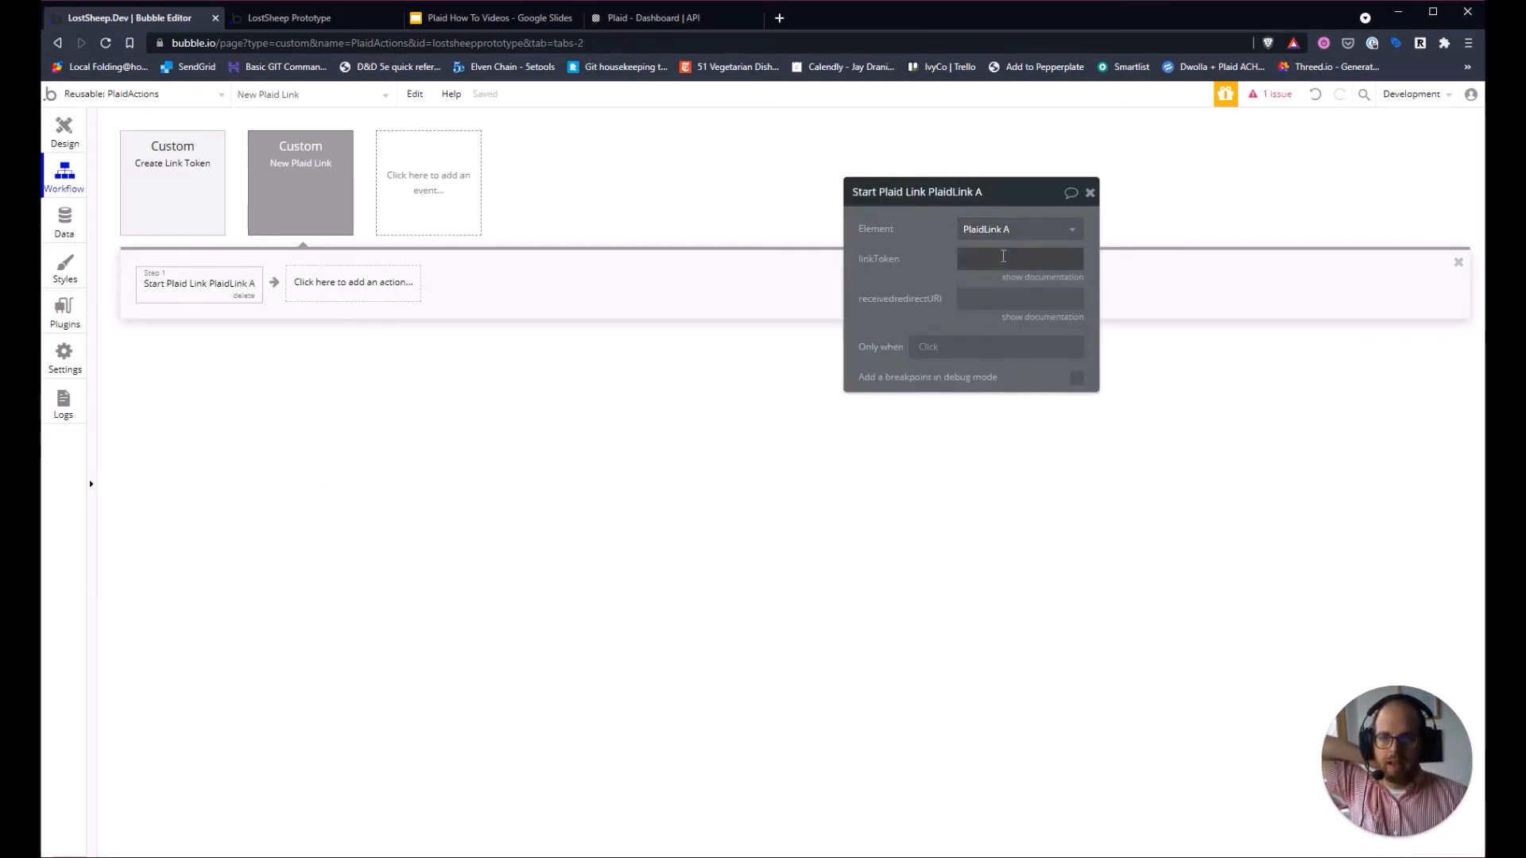
pyautogui.click(1017, 259)
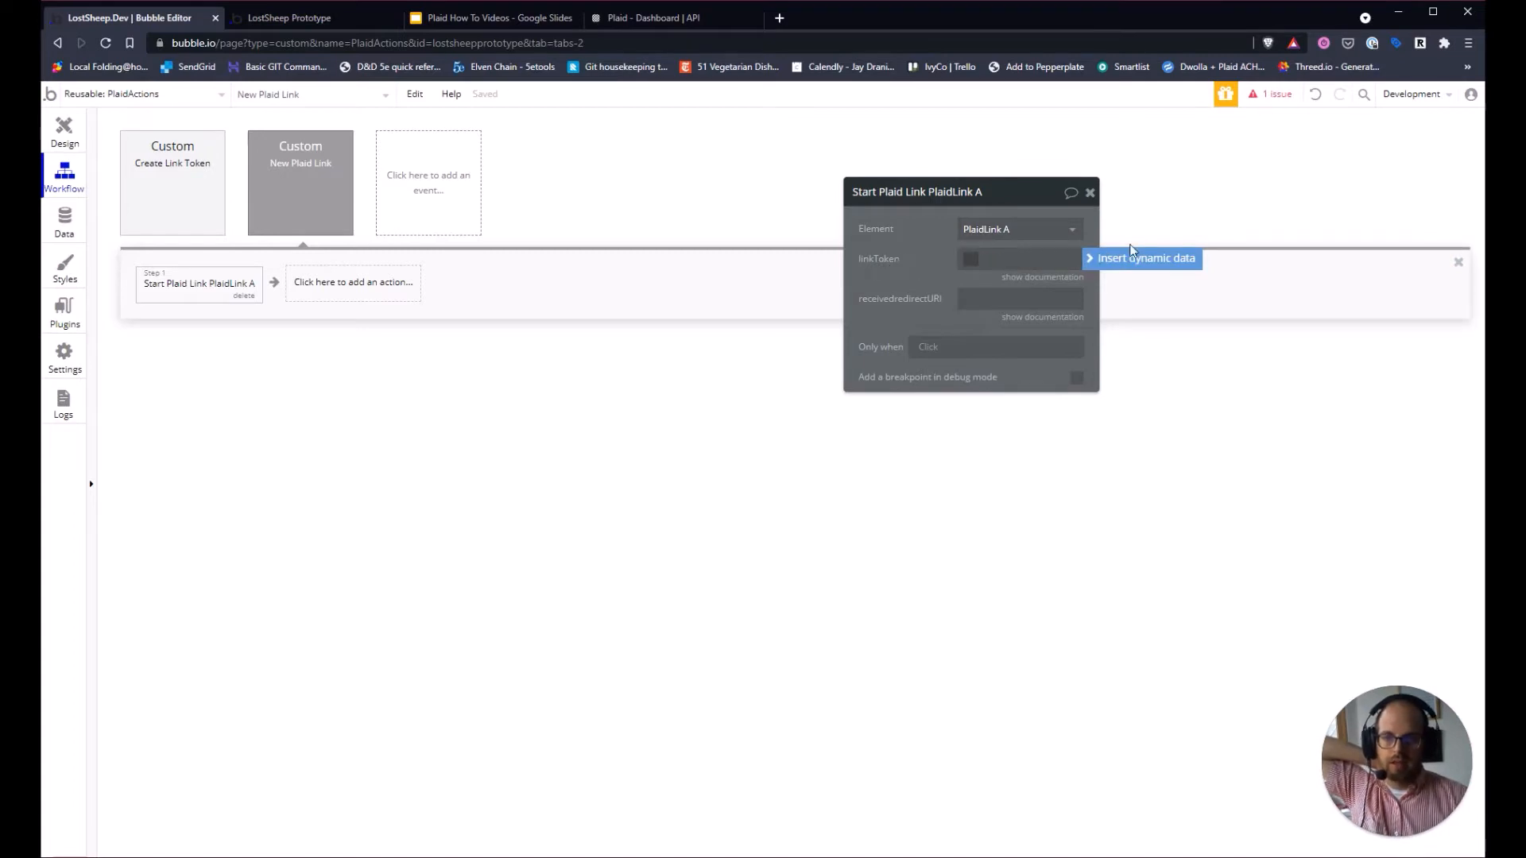
pyautogui.click(1140, 262)
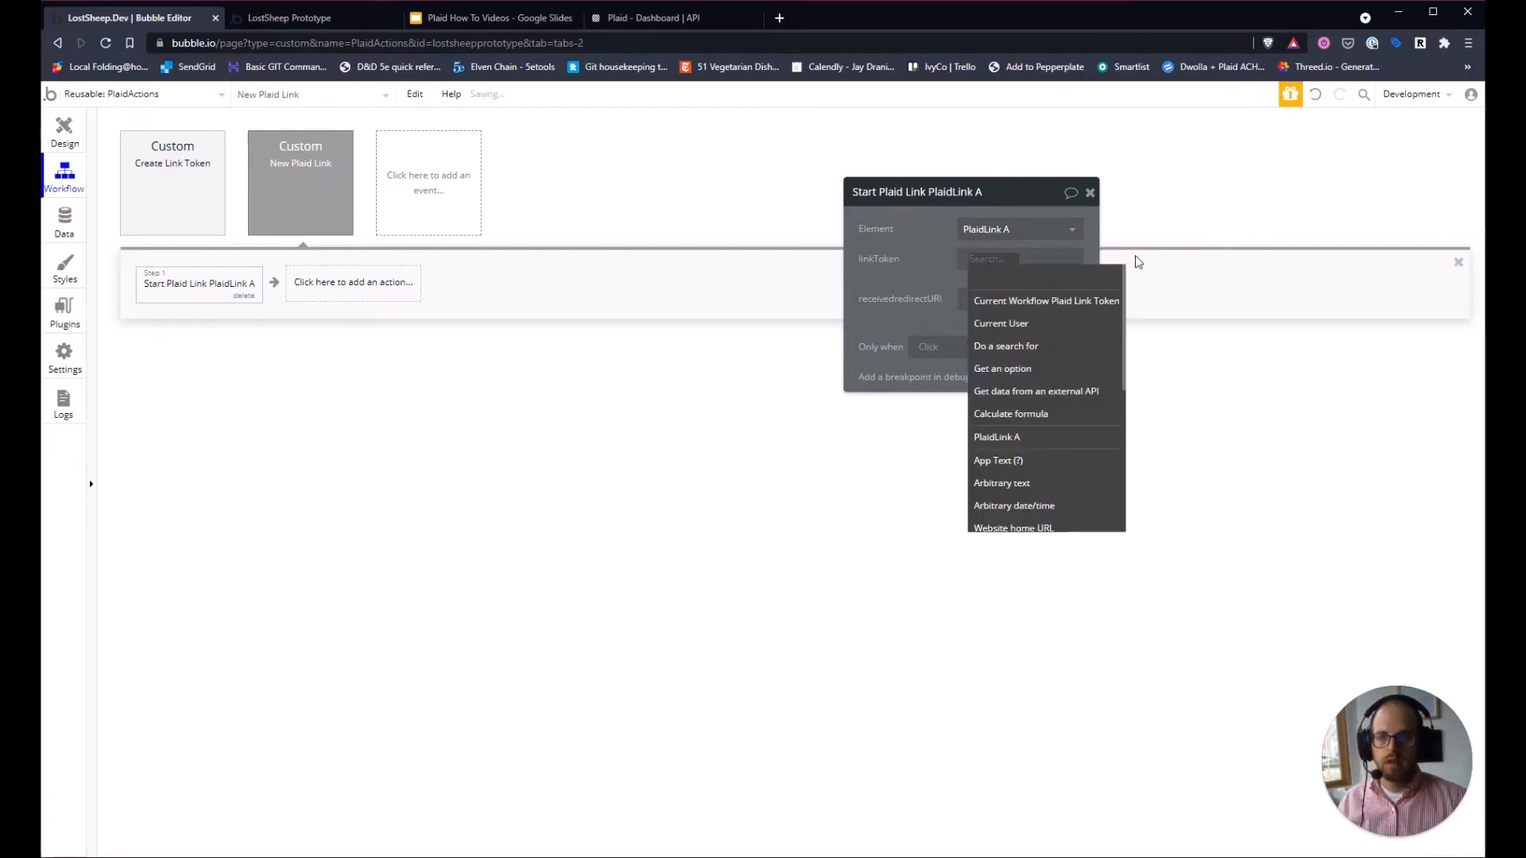
pyautogui.click(1081, 301)
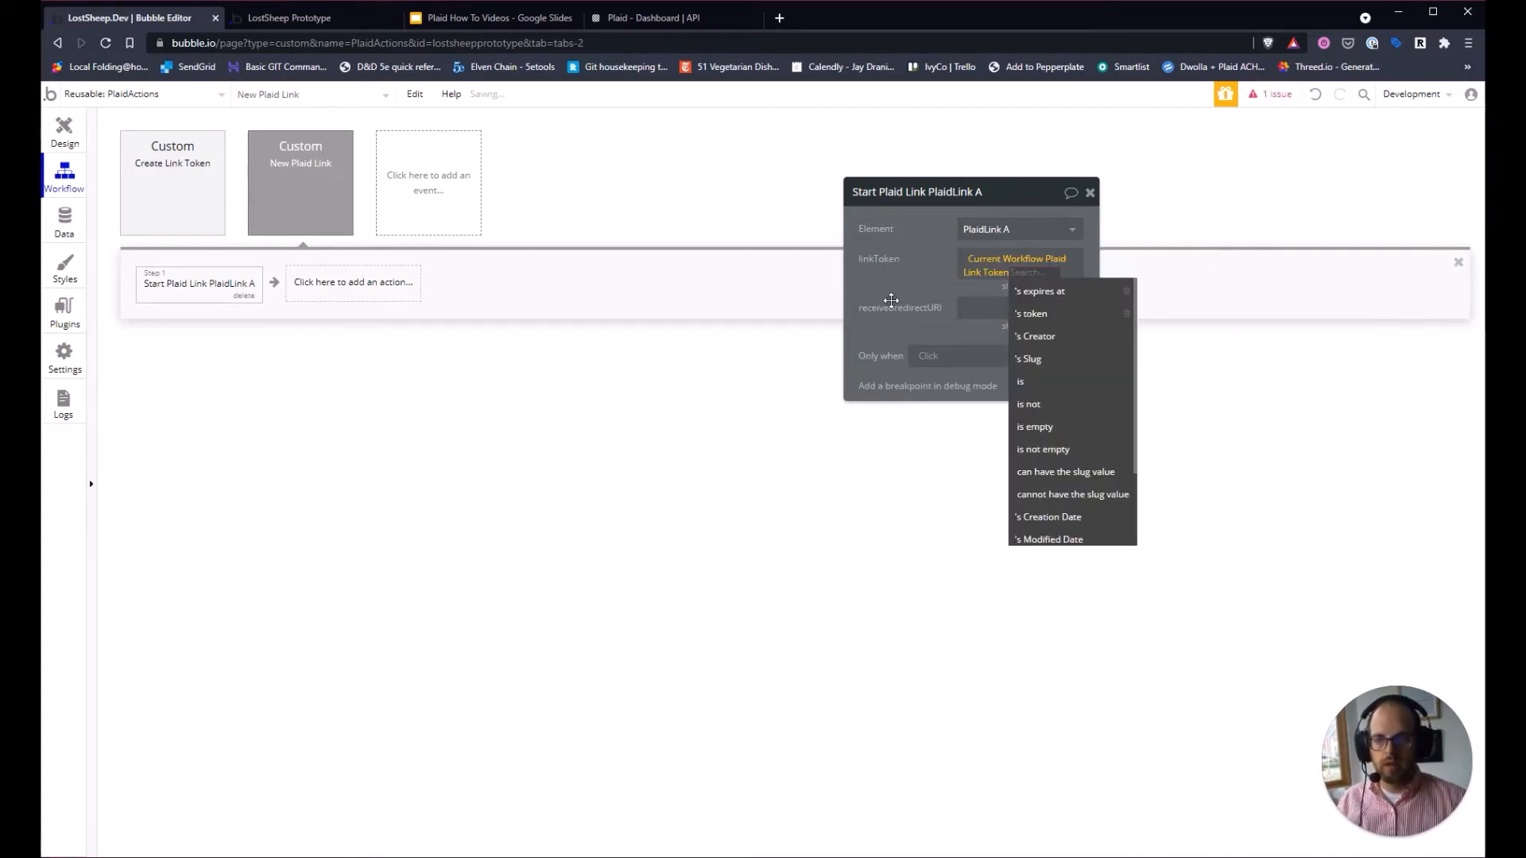
pyautogui.click(1029, 313)
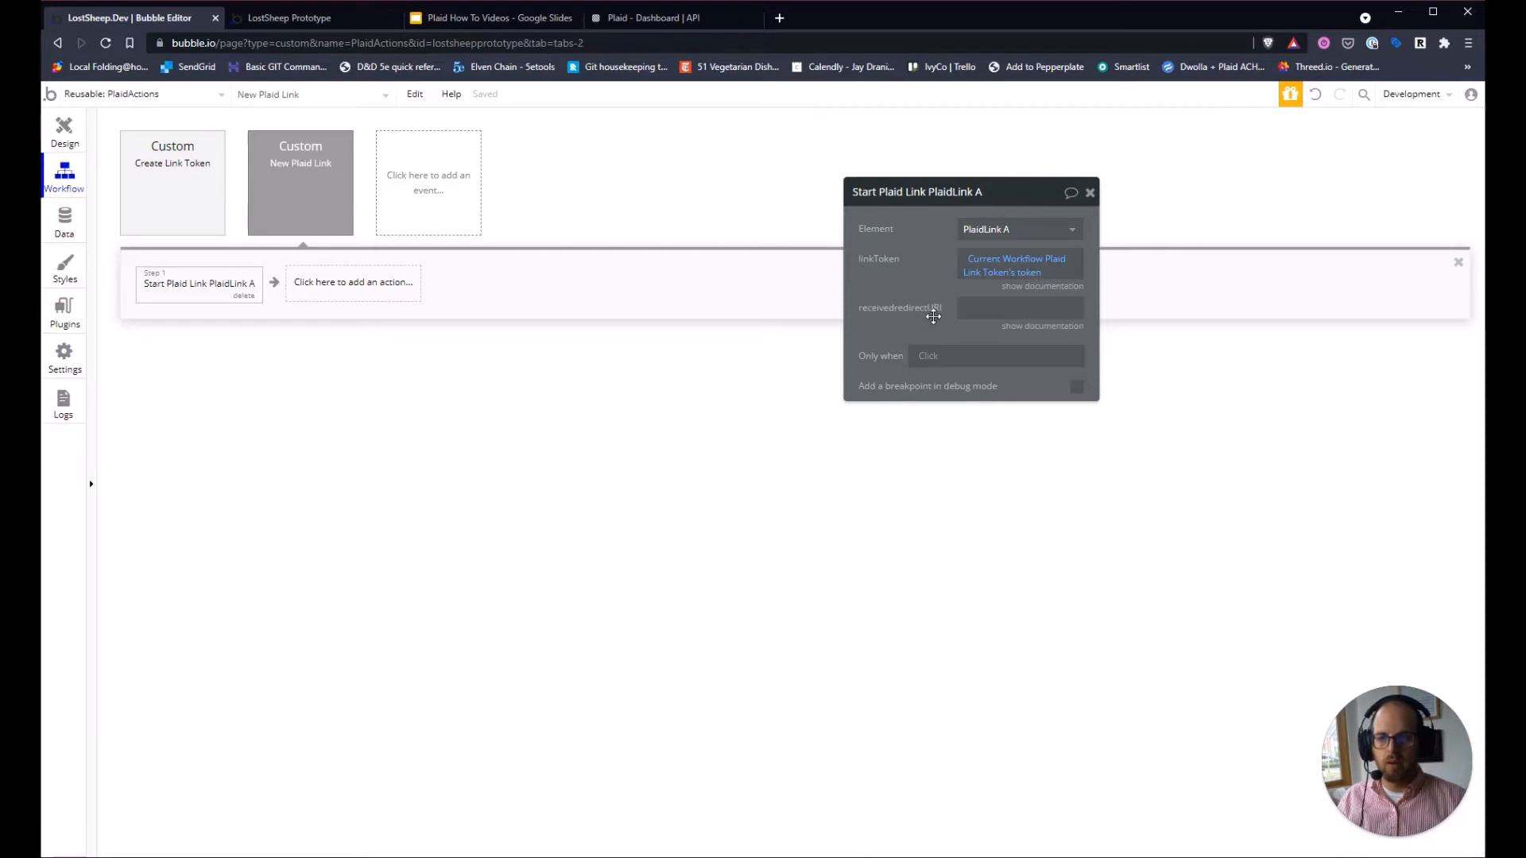
pyautogui.click(1051, 328)
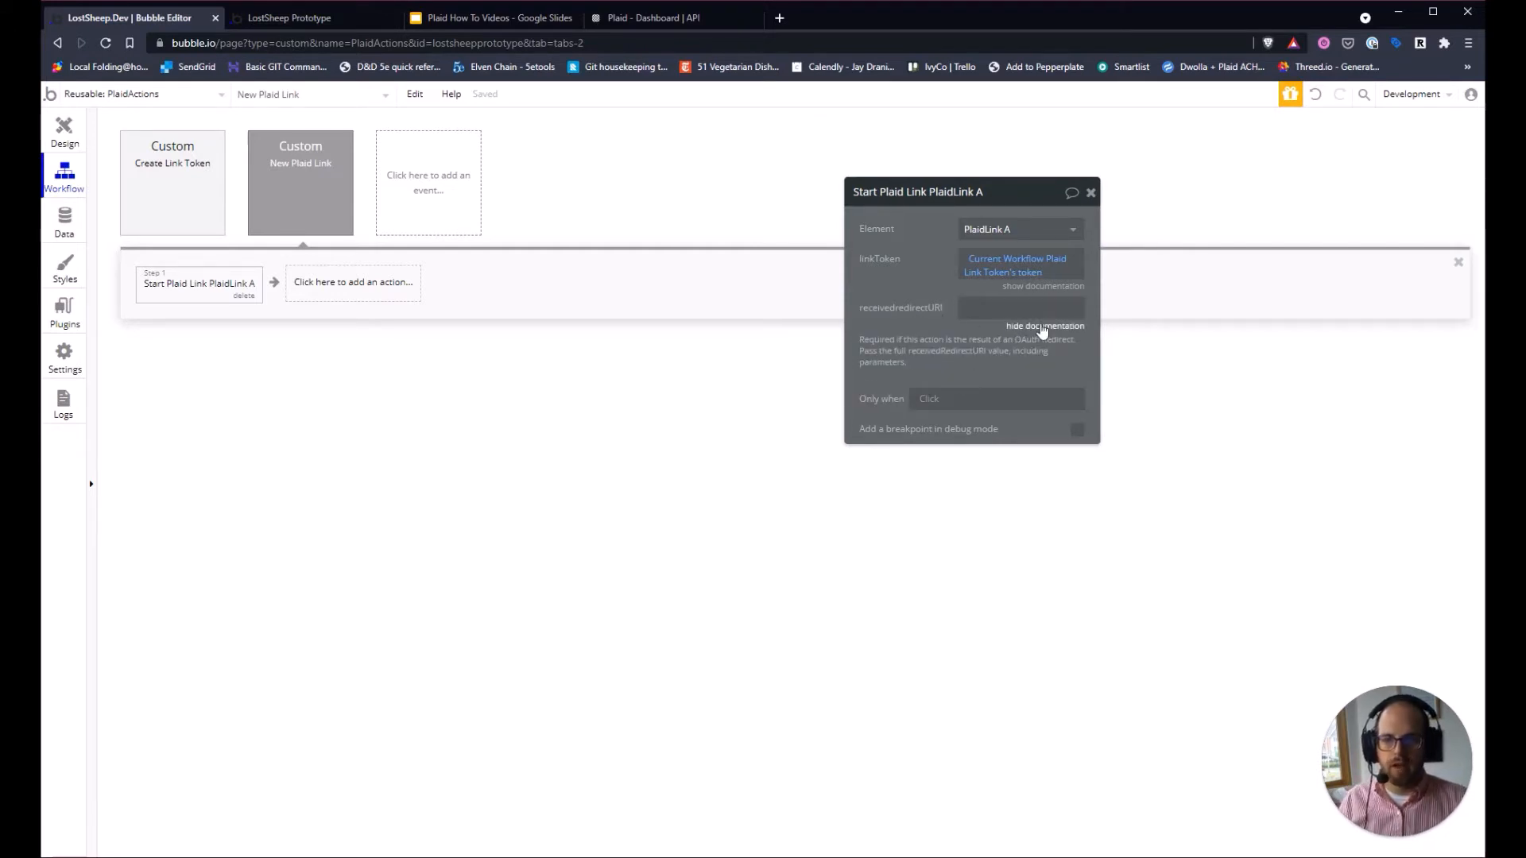
pyautogui.click(1042, 327)
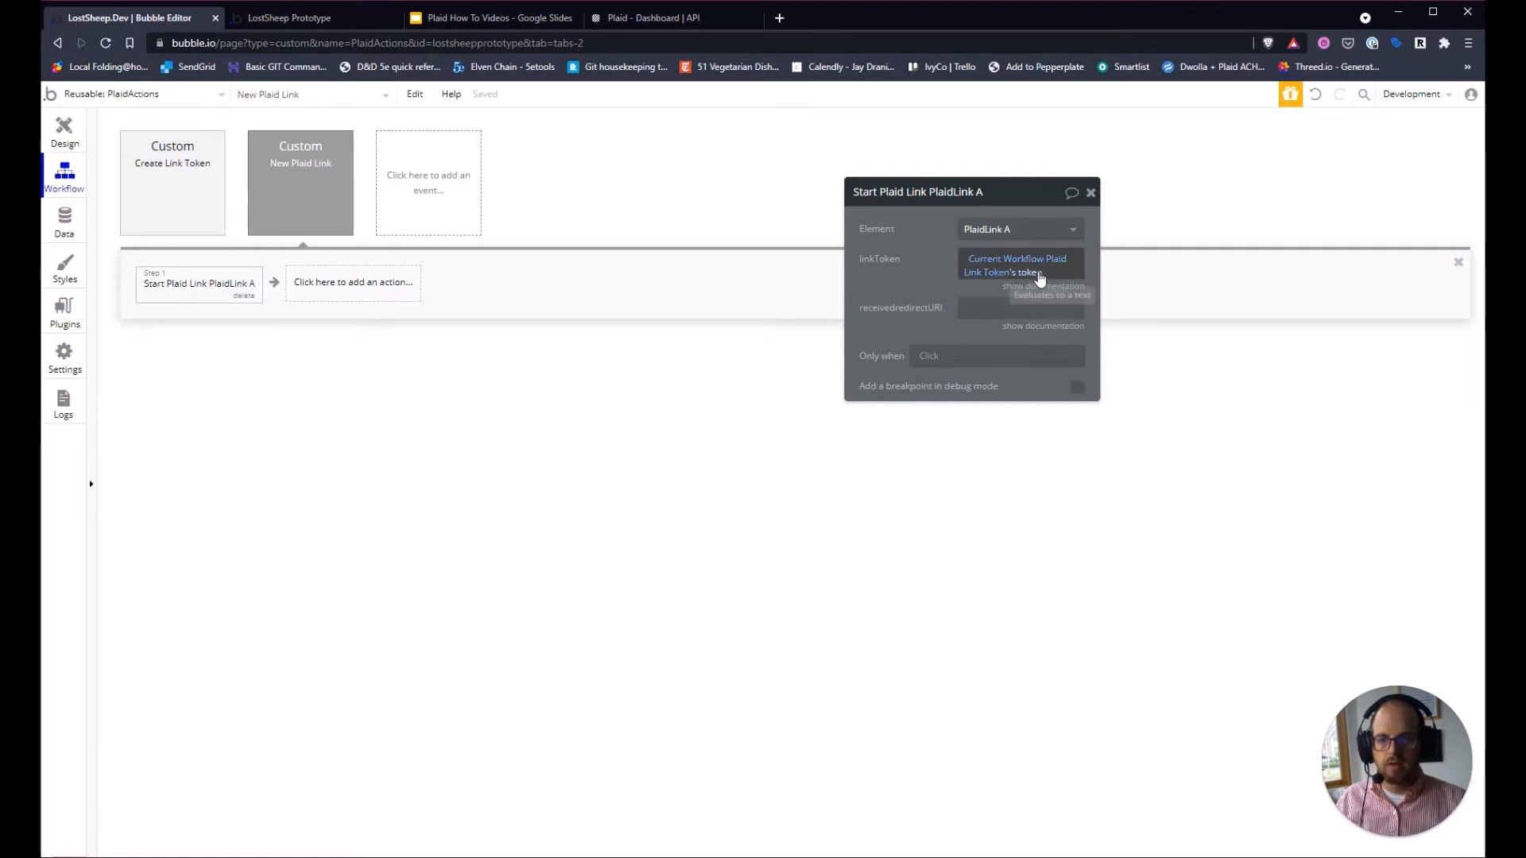
# Return to plaid-link's Link Bank Account workflow, check its Create Link Token step, and begin a second action.
pyautogui.click(177, 96)
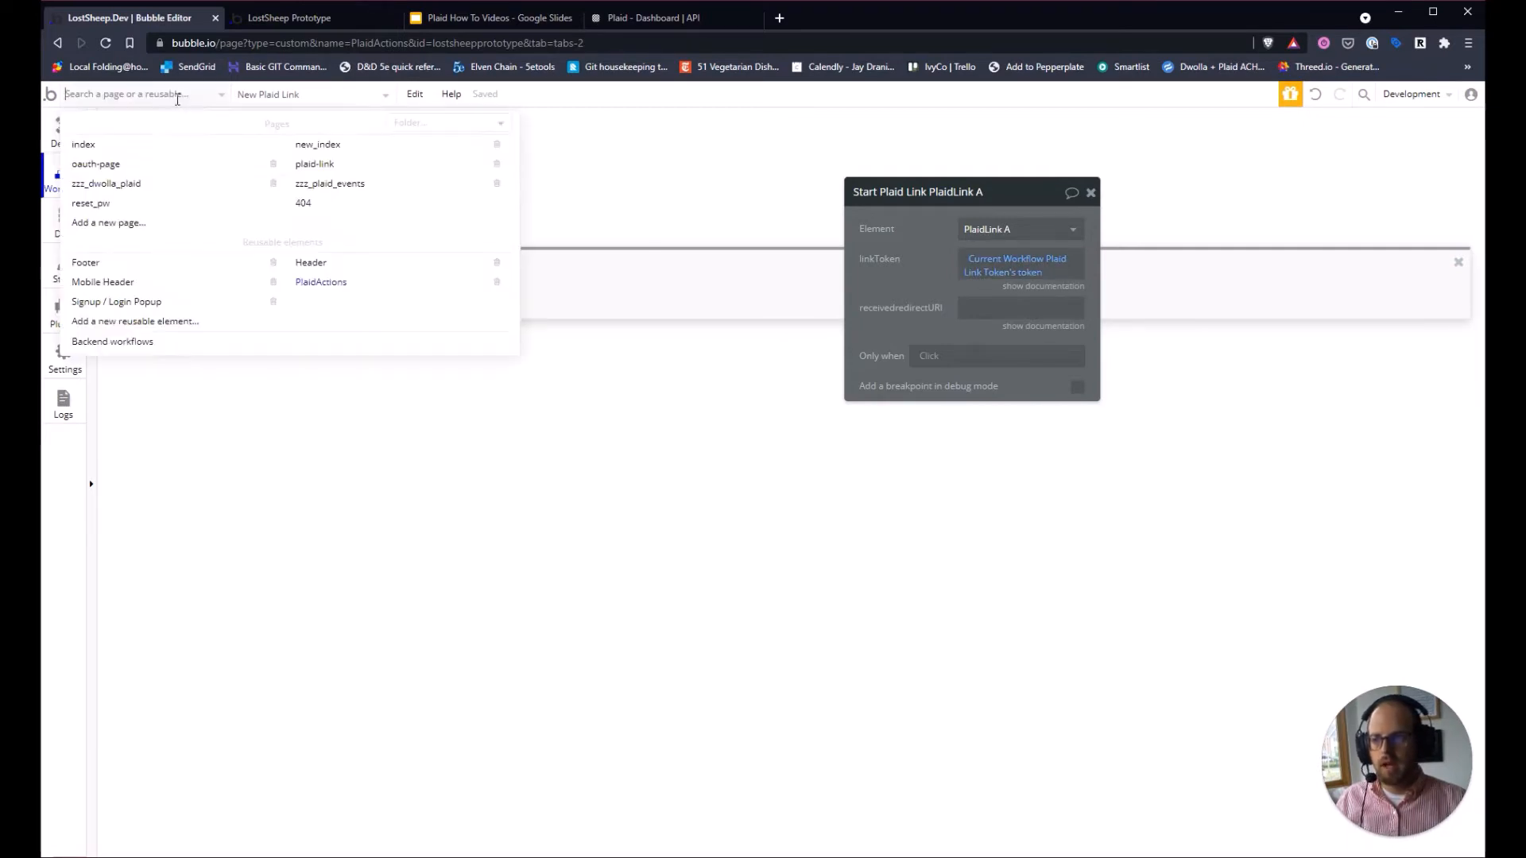
pyautogui.click(335, 166)
pyautogui.click(155, 195)
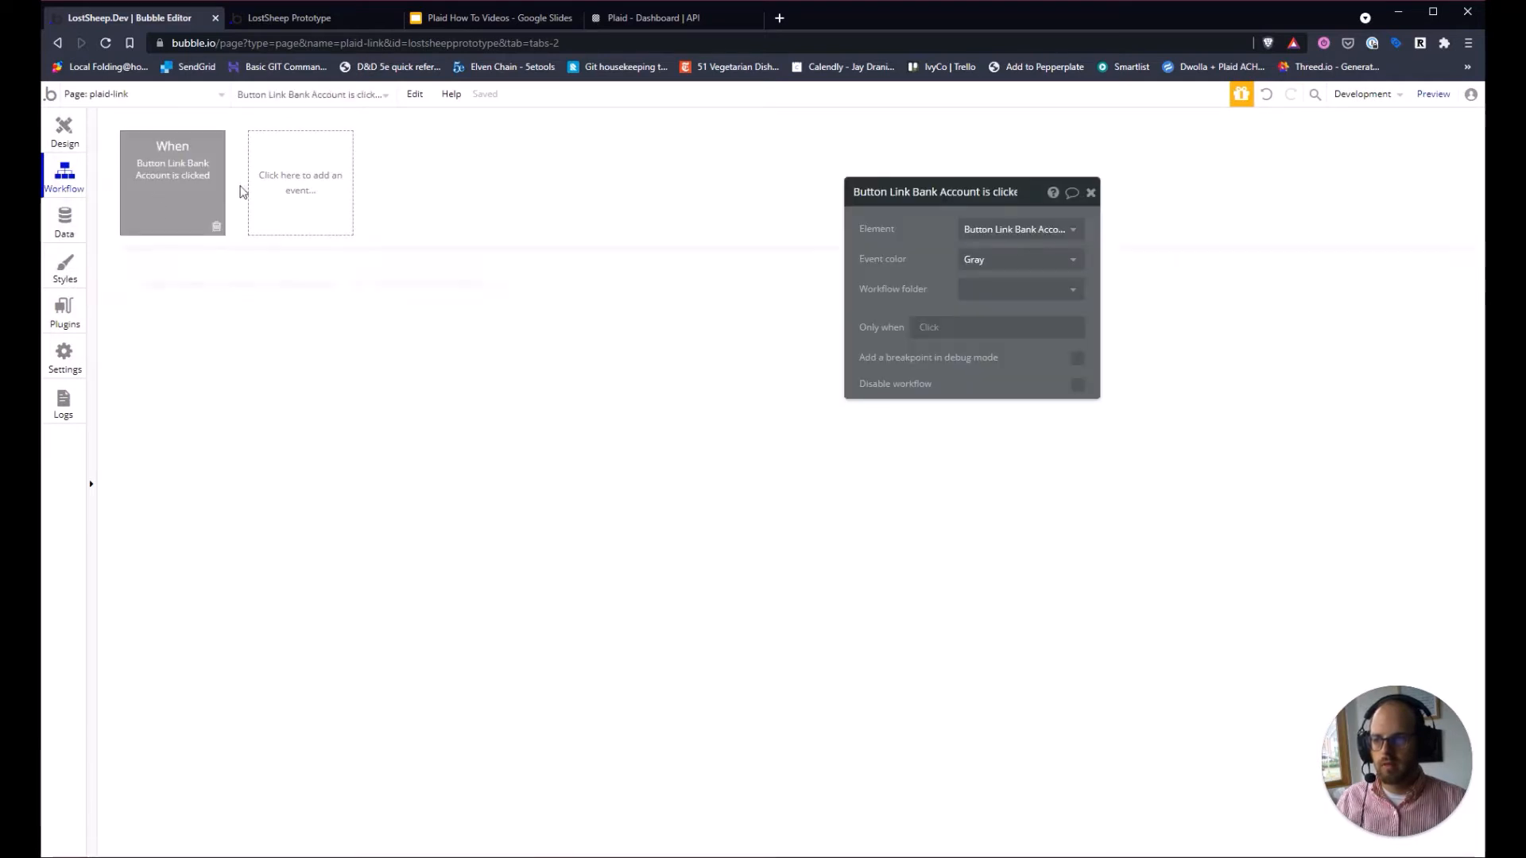
pyautogui.click(222, 287)
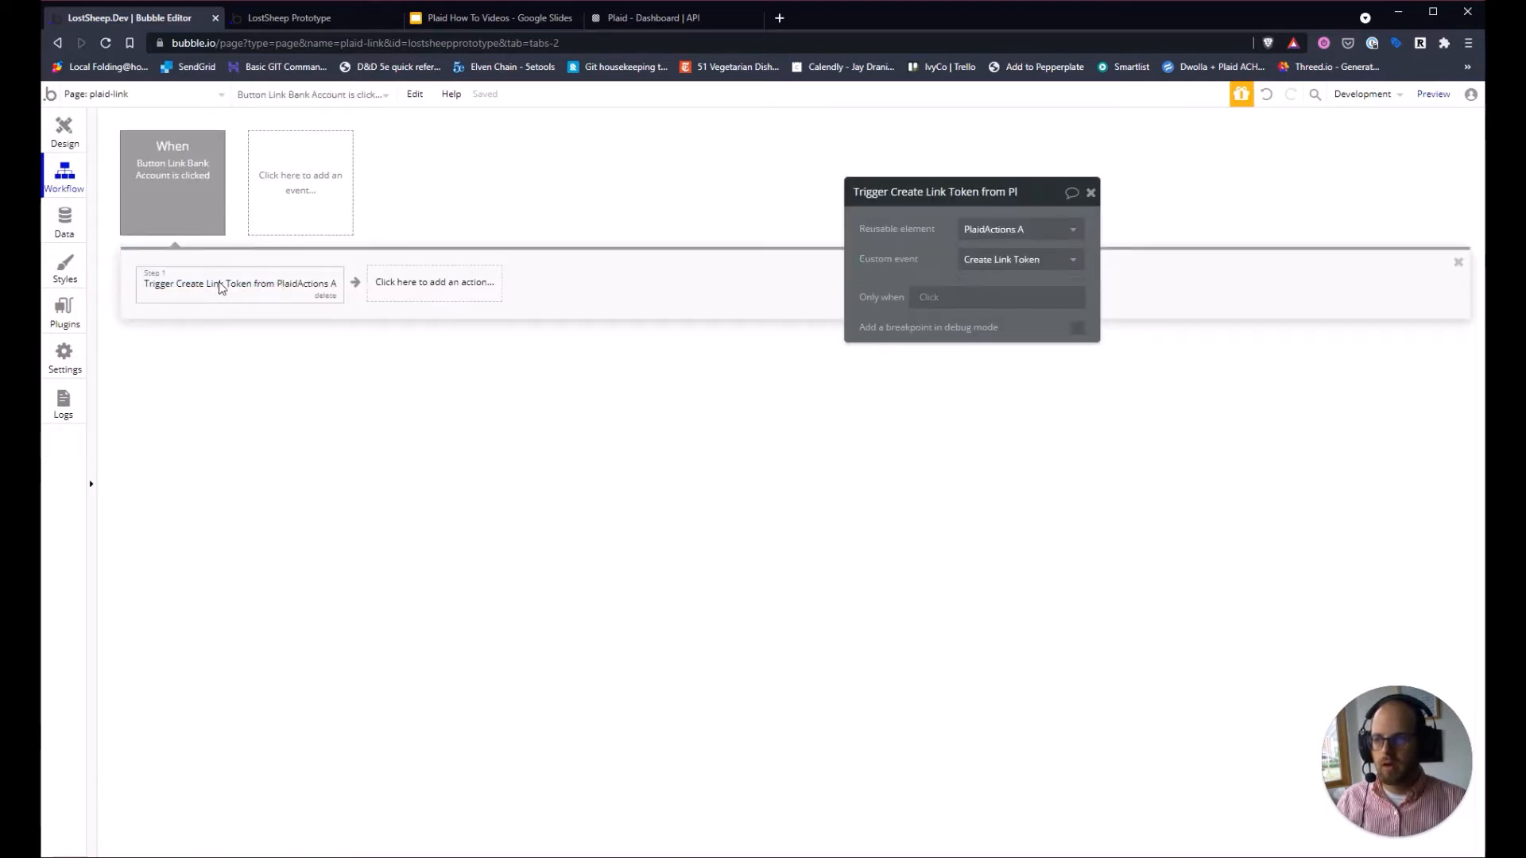
pyautogui.click(461, 291)
# Add step 2 triggering PlaidActions A's New Plaid Link custom event.
pyautogui.moveTo(433, 536)
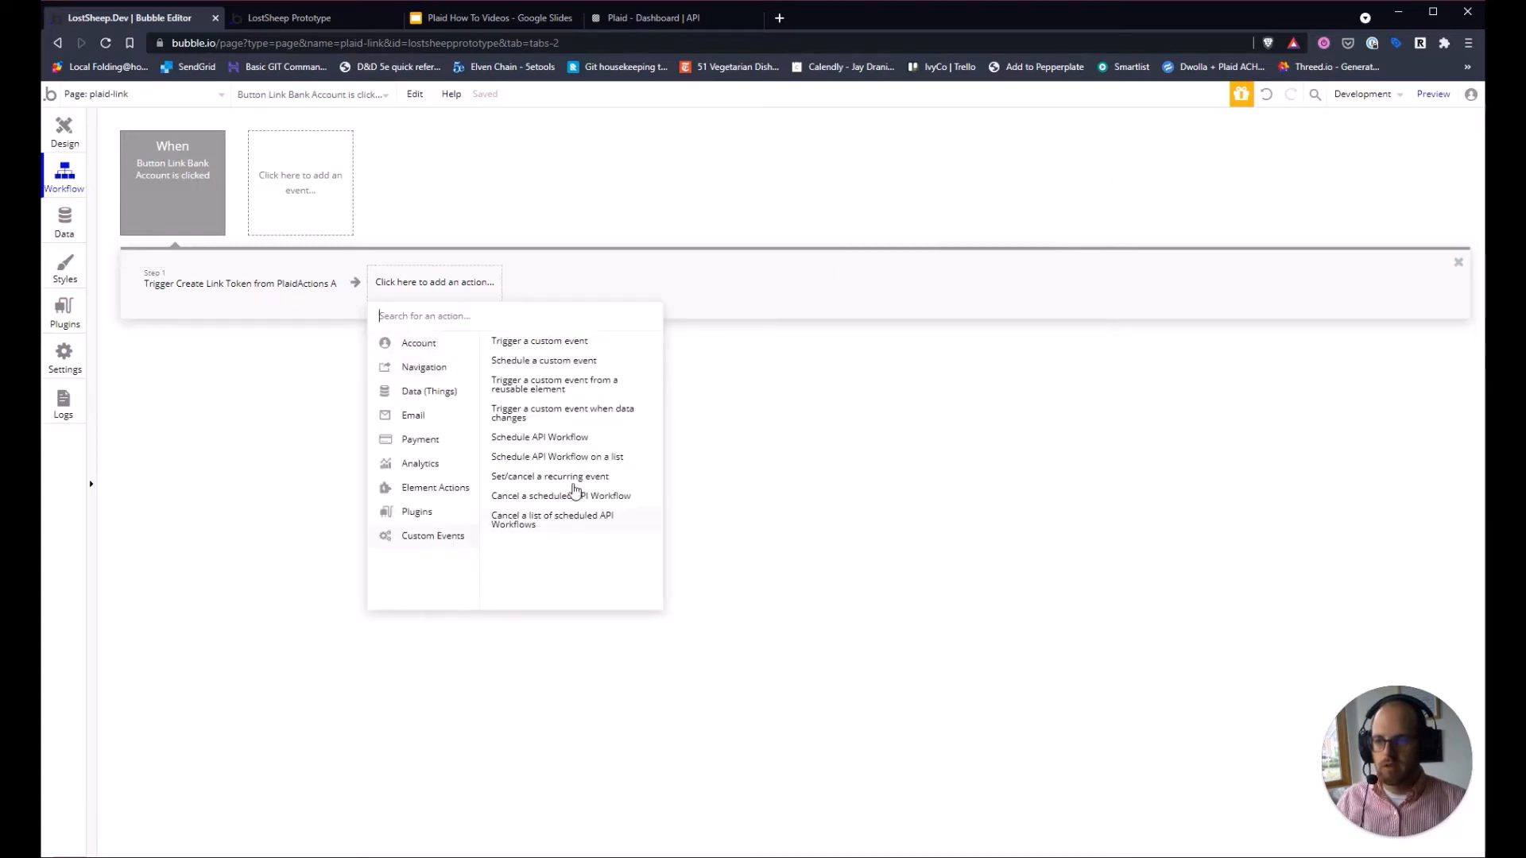
pyautogui.click(558, 408)
pyautogui.click(1070, 231)
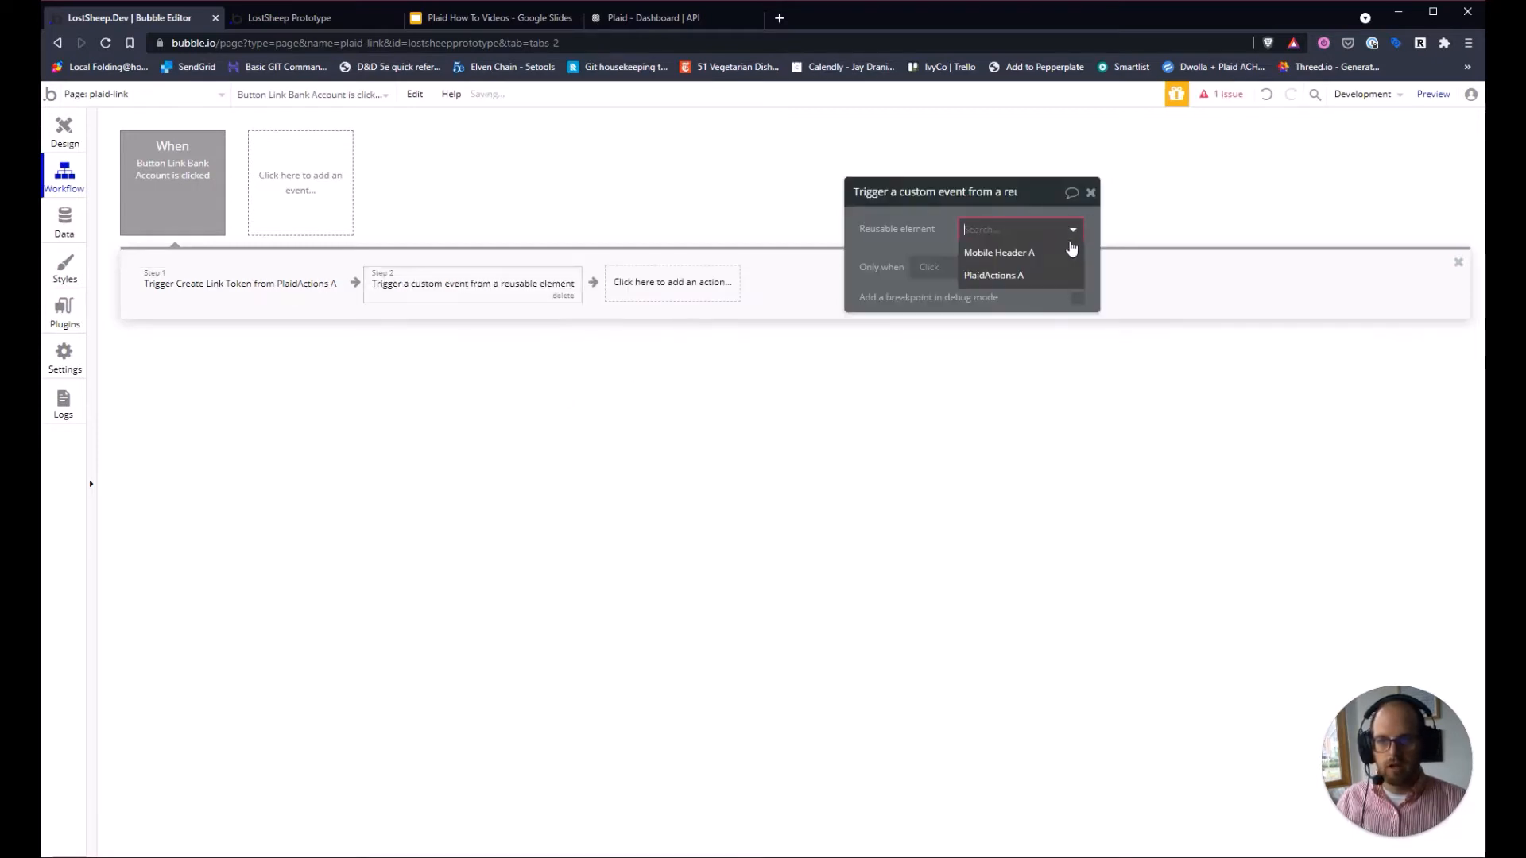
pyautogui.click(1014, 253)
pyautogui.click(1015, 259)
pyautogui.click(1013, 307)
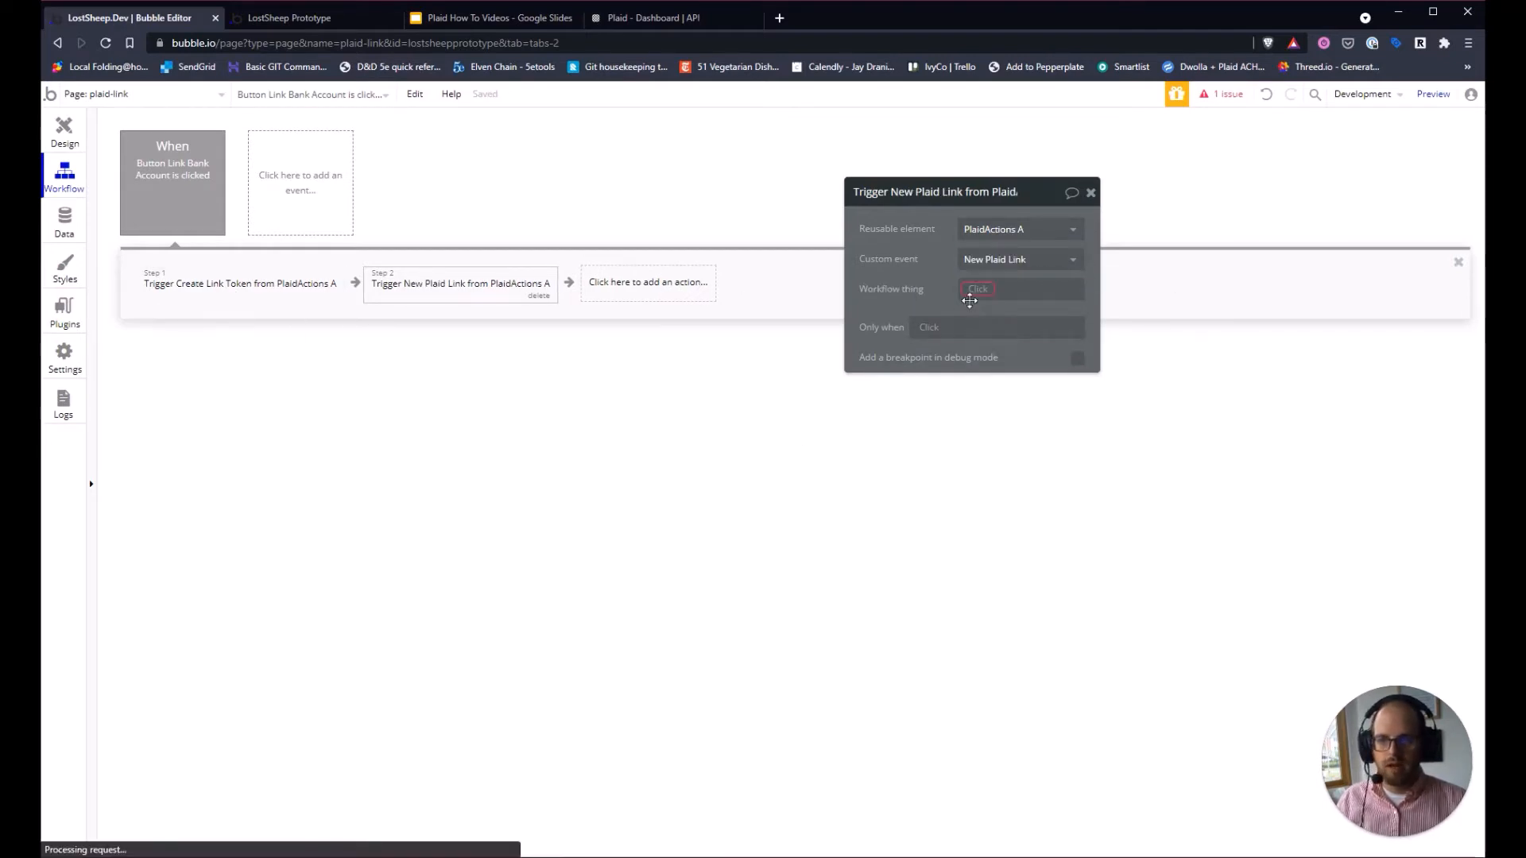
pyautogui.click(976, 289)
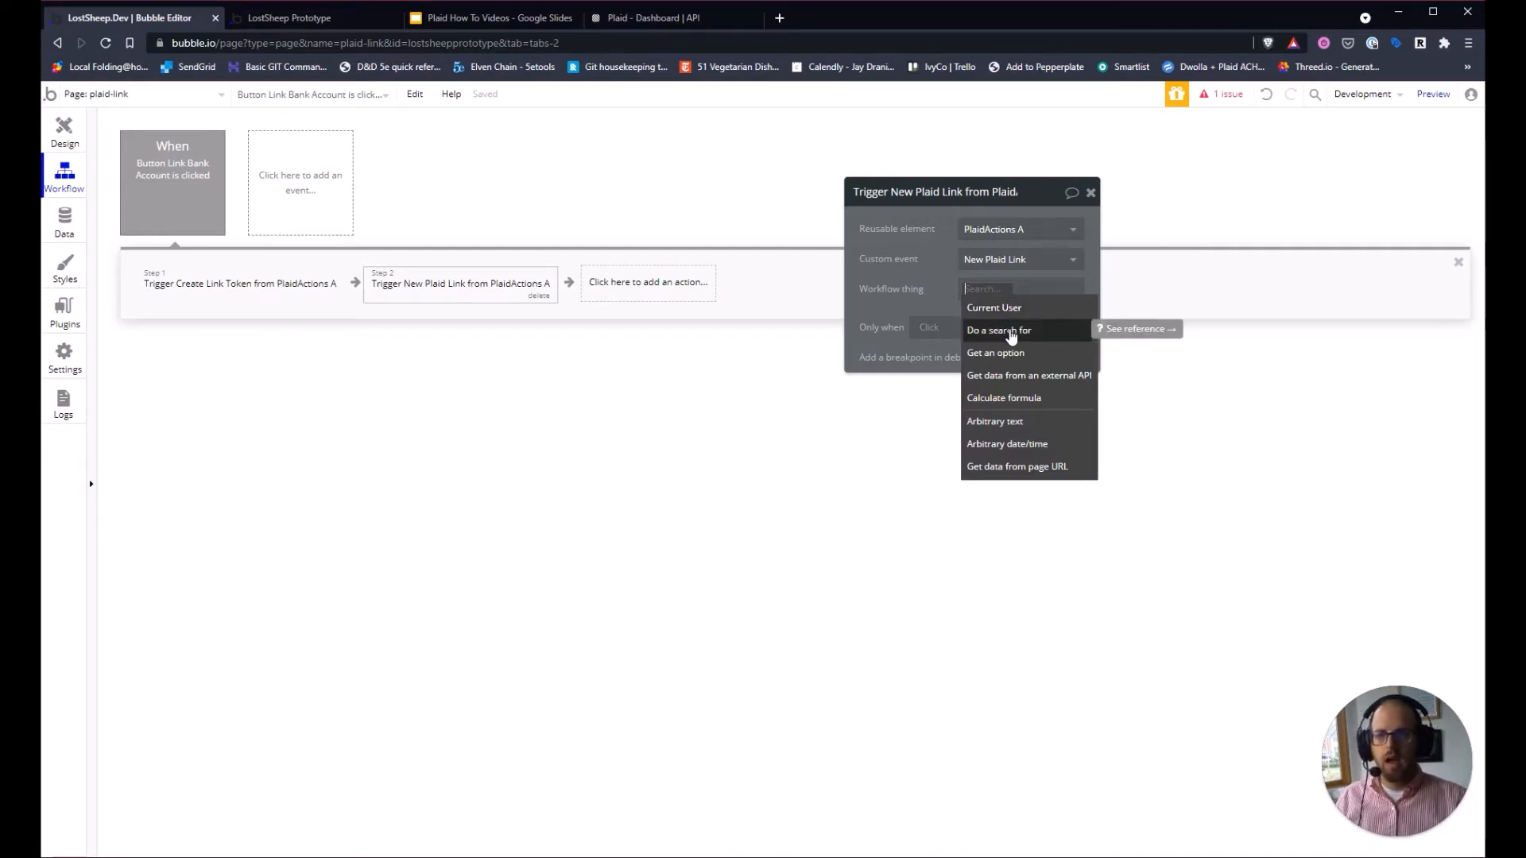
# Set the workflow thing to a search for Plaid Link Tokens where Created By = Current User.
pyautogui.click(1010, 332)
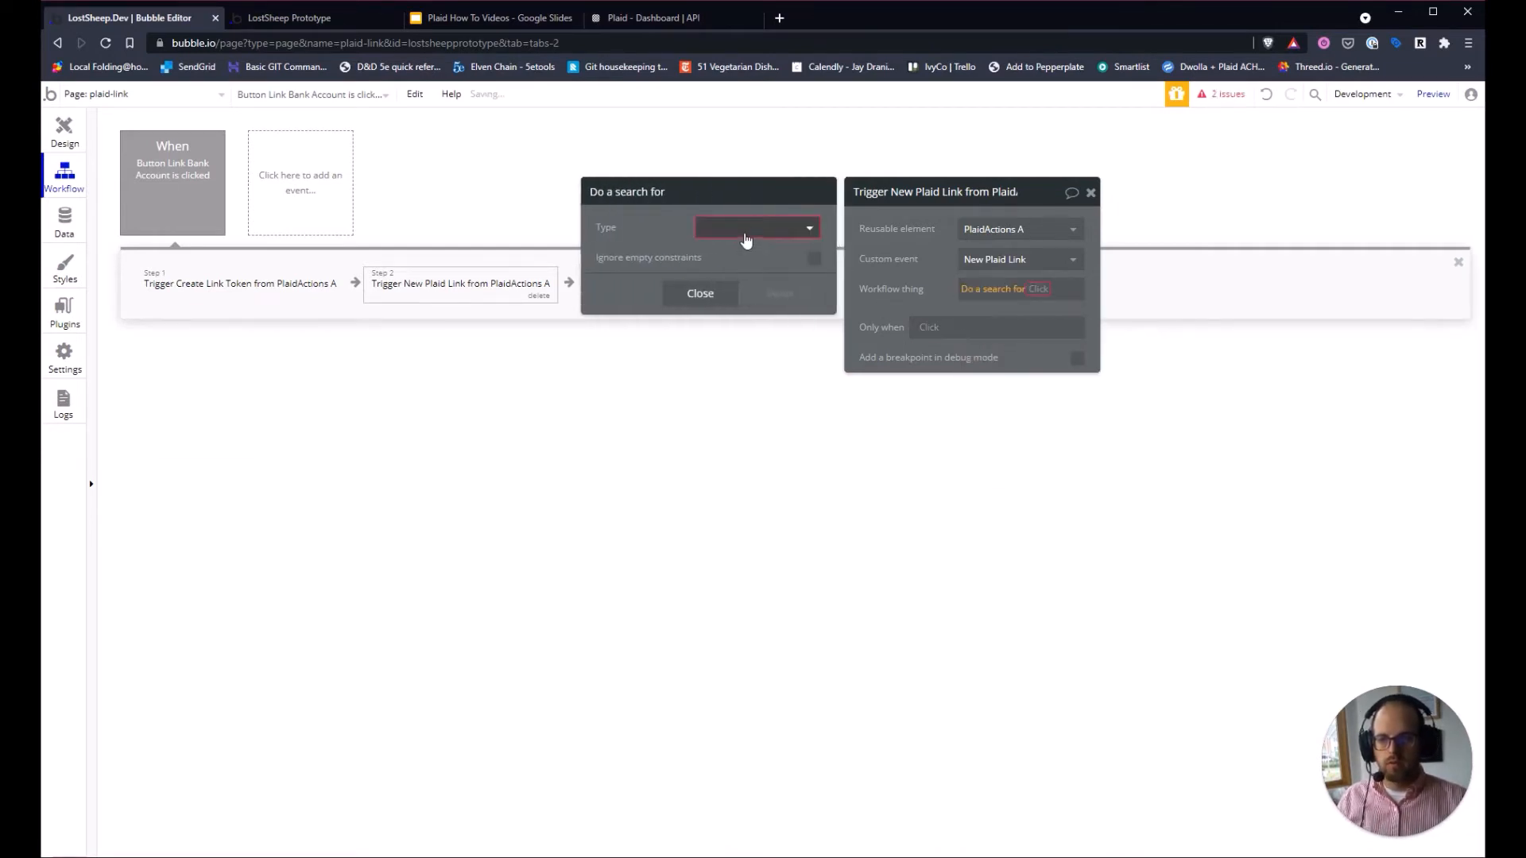
pyautogui.click(739, 228)
pyautogui.click(740, 340)
pyautogui.click(719, 271)
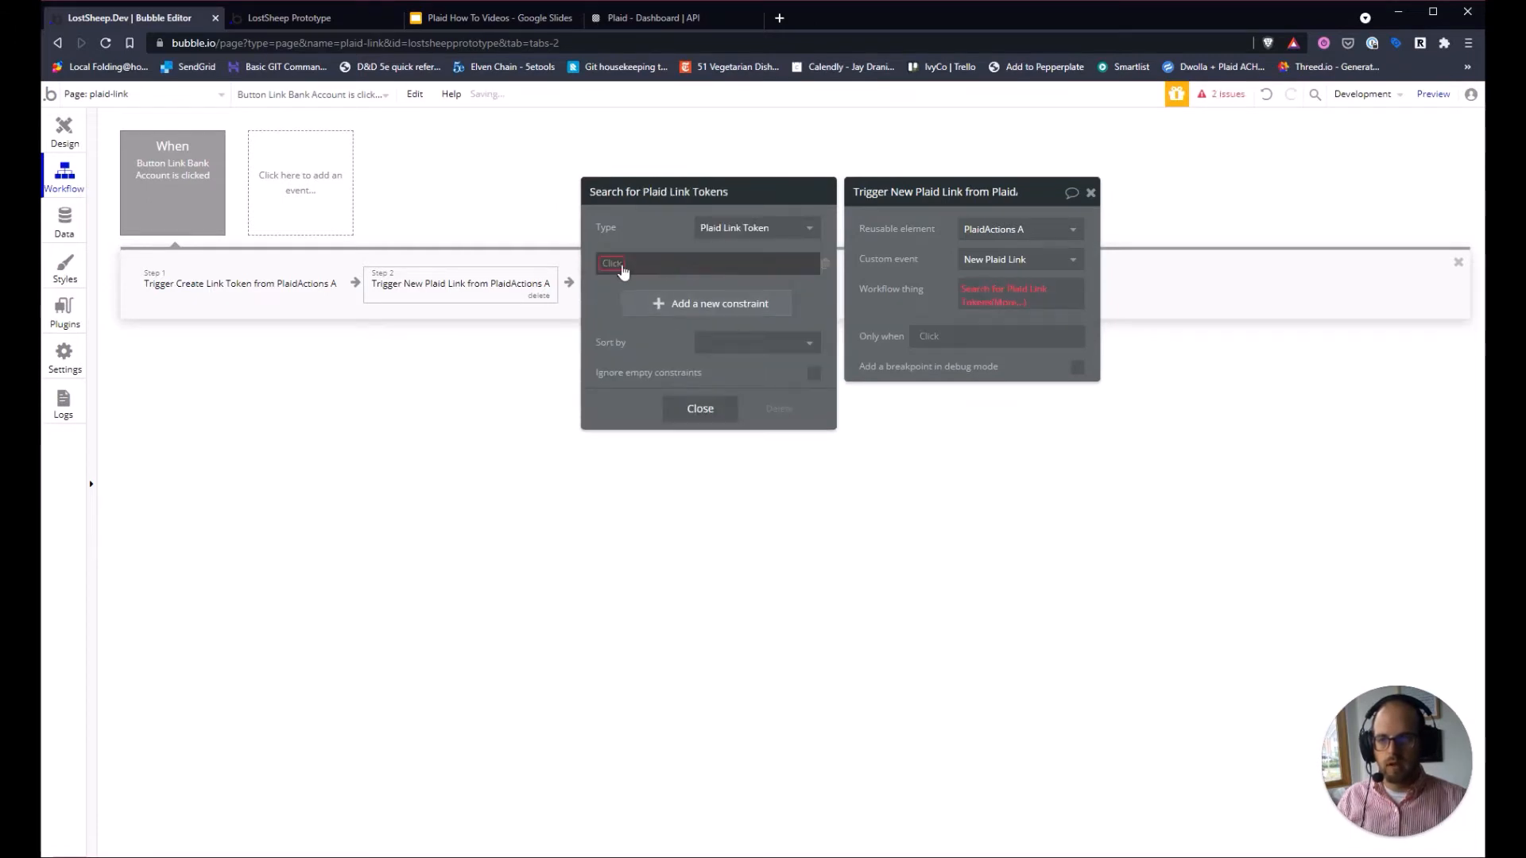
pyautogui.click(721, 258)
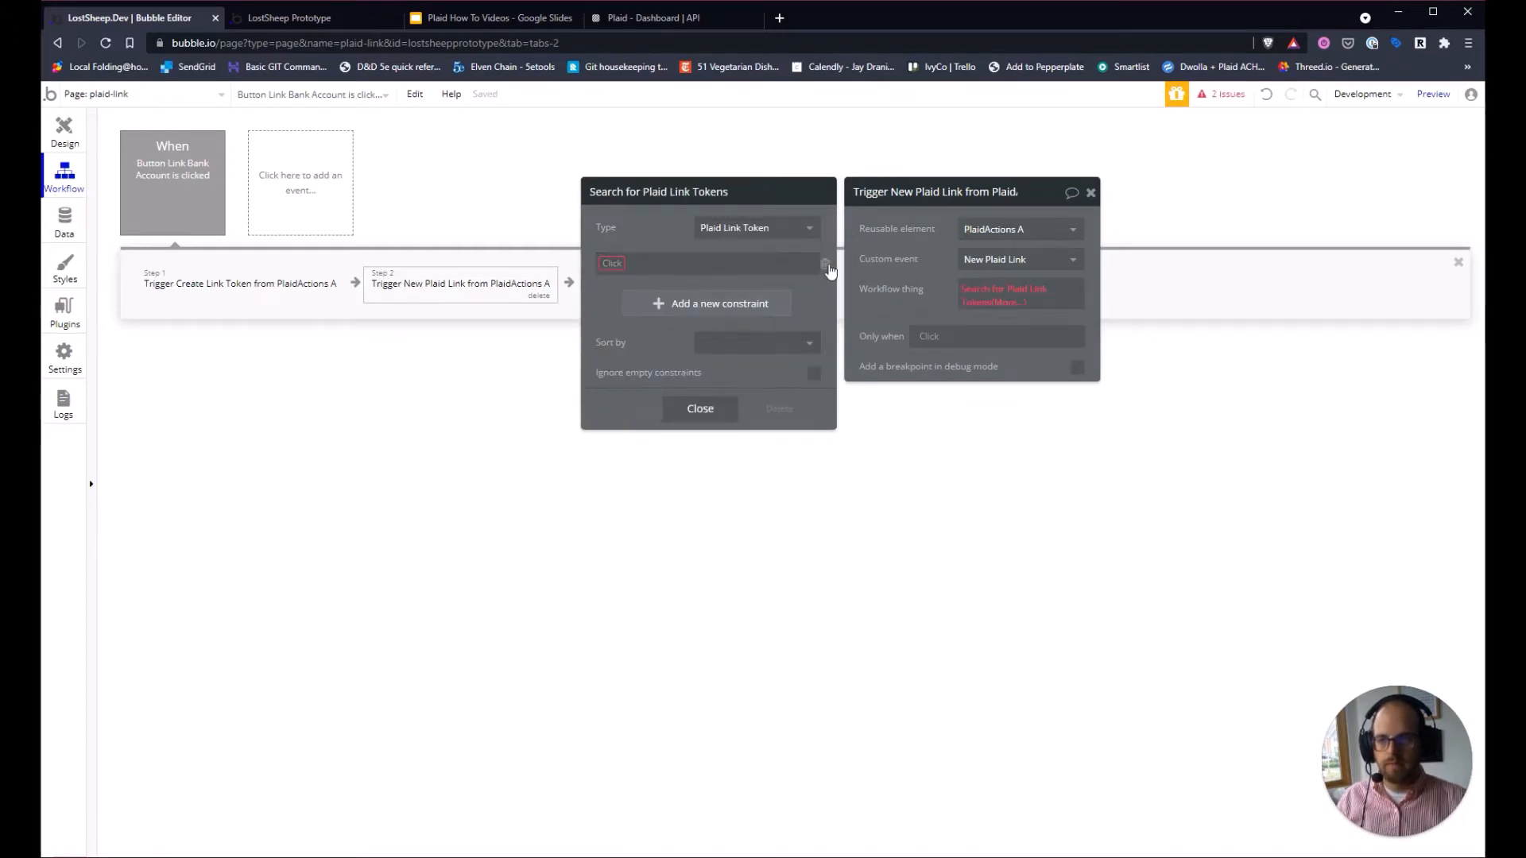
pyautogui.click(644, 263)
pyautogui.click(633, 394)
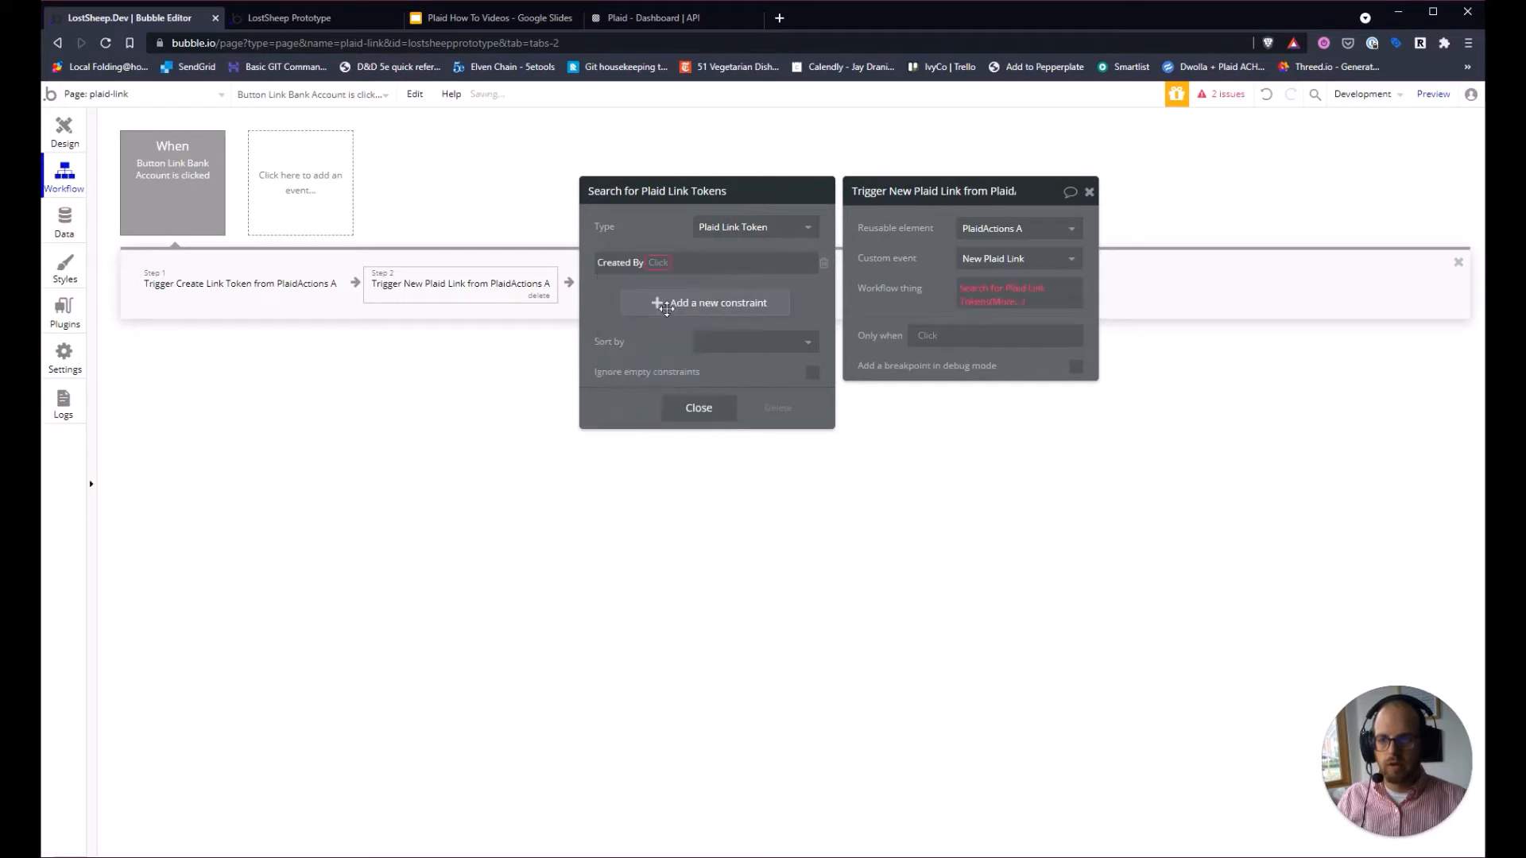
pyautogui.click(661, 263)
pyautogui.click(668, 281)
pyautogui.click(668, 263)
pyautogui.click(700, 282)
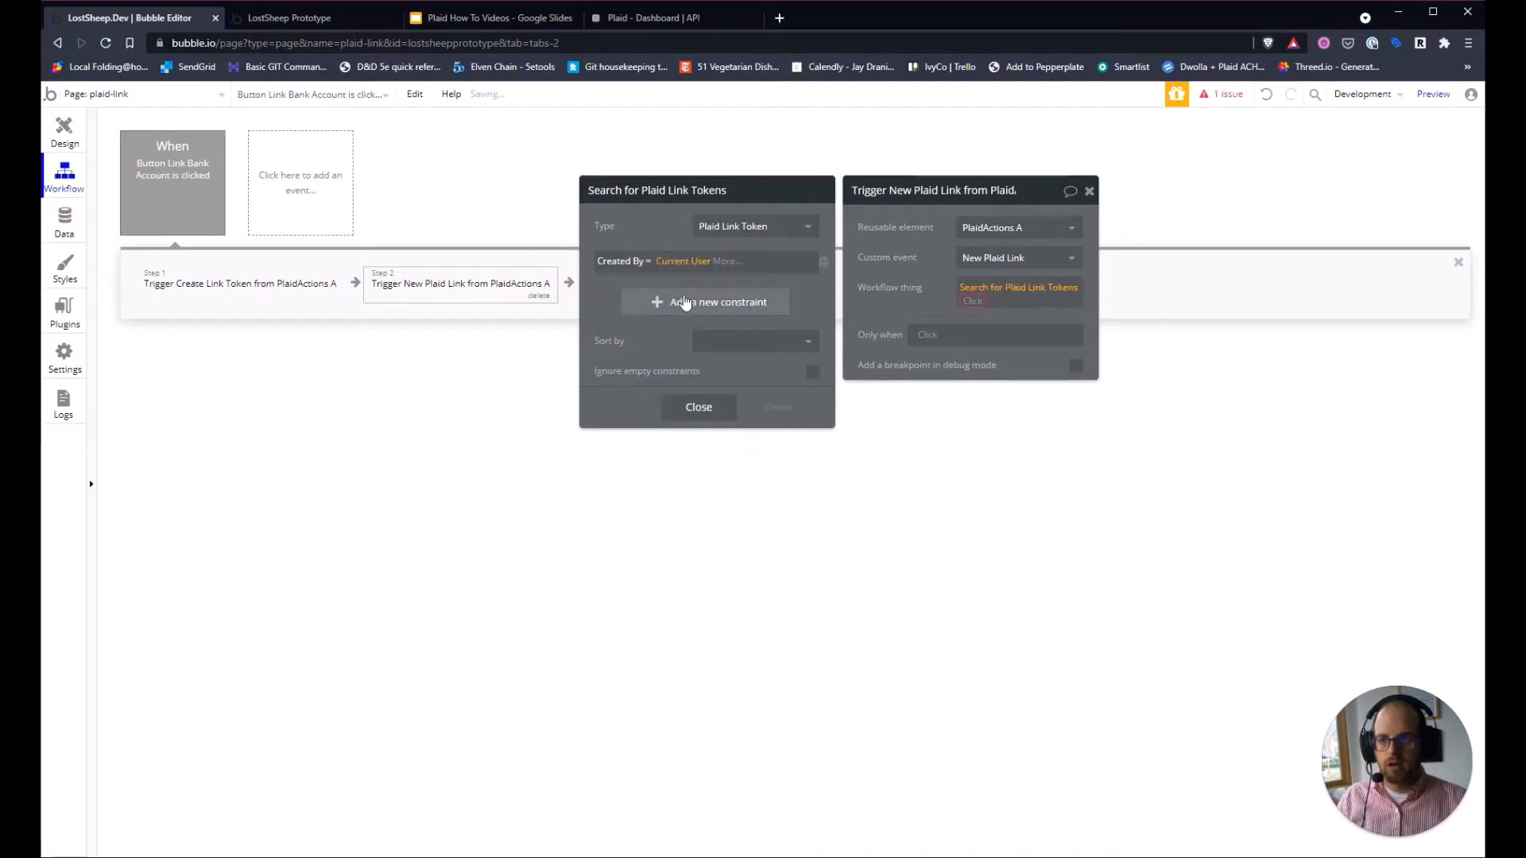
pyautogui.click(682, 300)
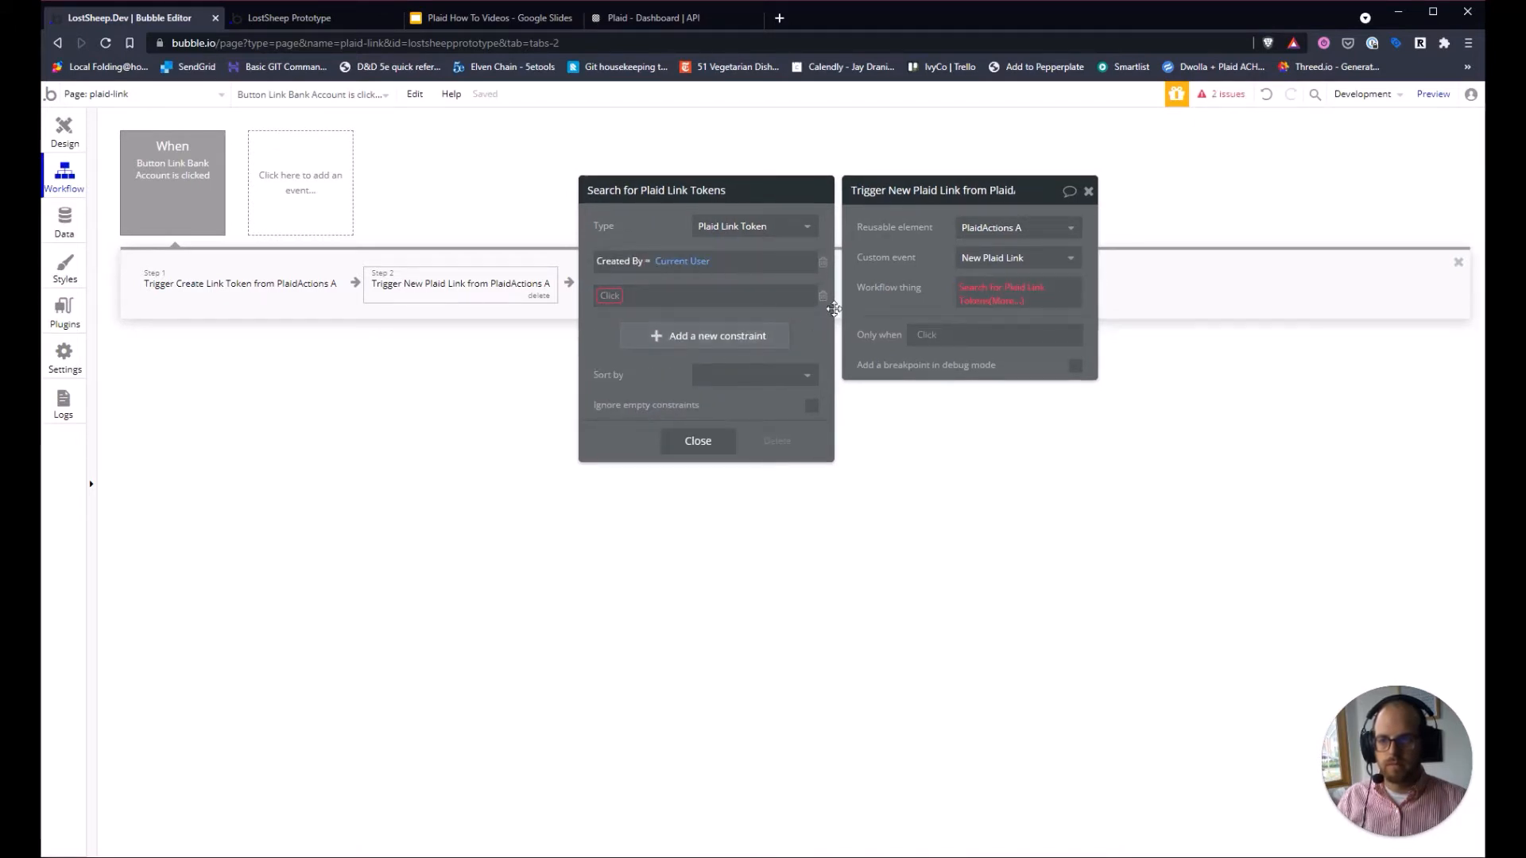
pyautogui.click(823, 297)
# Sort the token search by expires at descending and take its :first item.
pyautogui.click(745, 341)
pyautogui.click(751, 393)
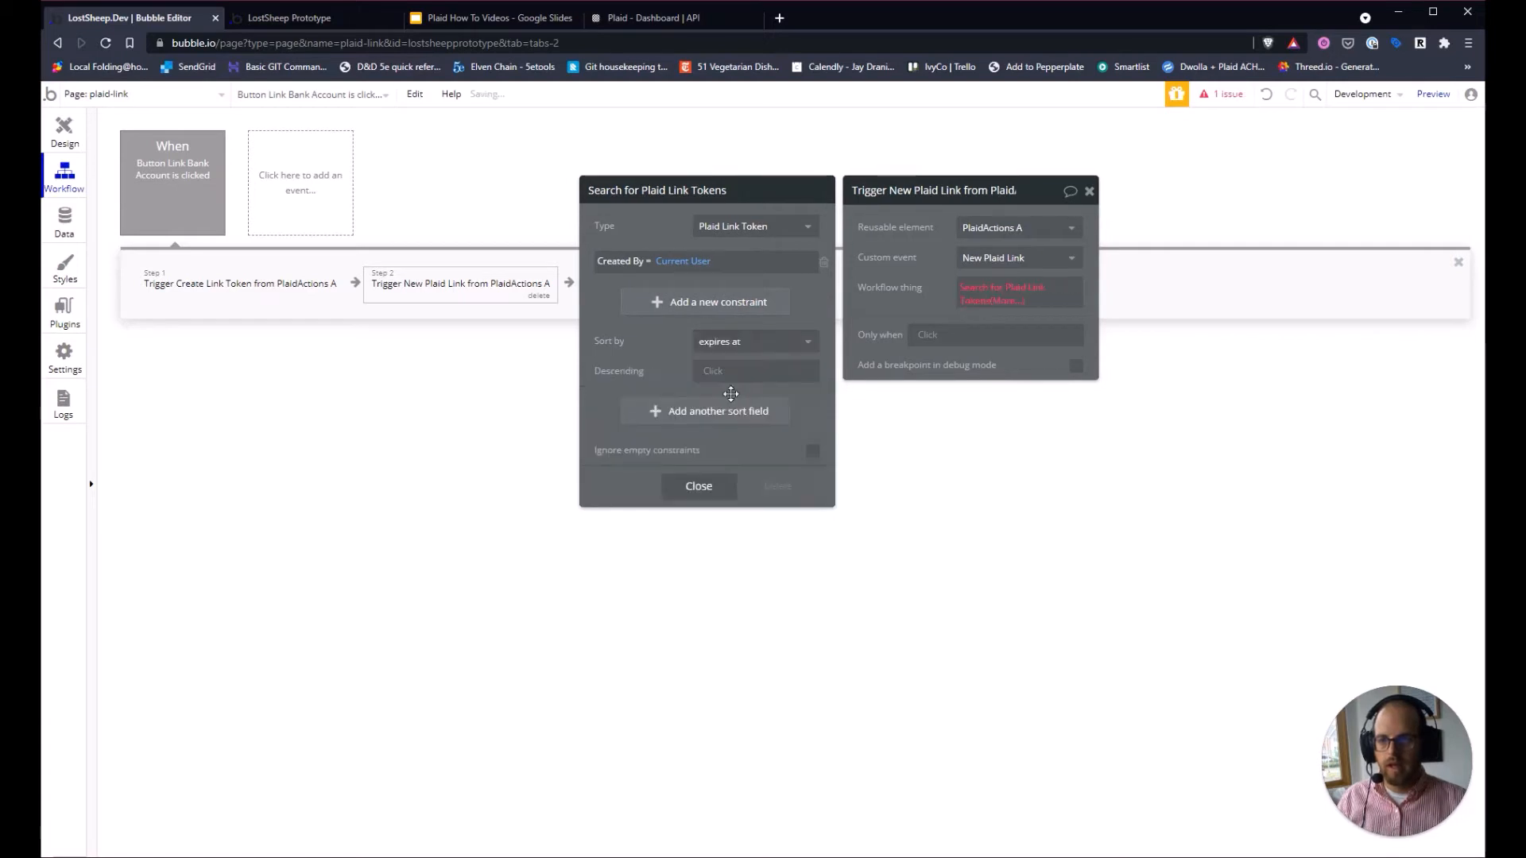
pyautogui.click(723, 371)
pyautogui.click(699, 412)
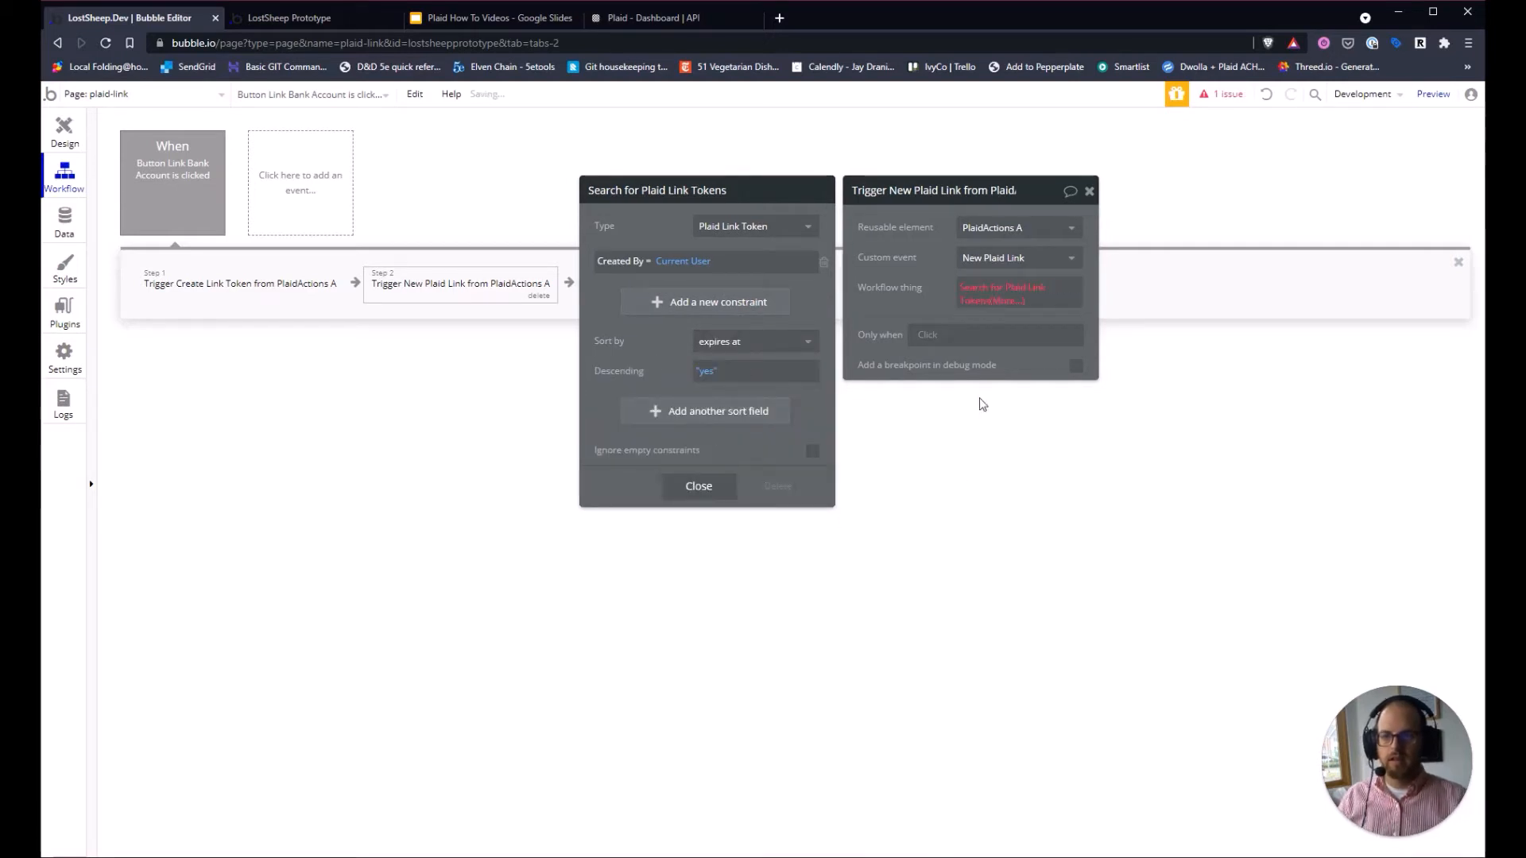
pyautogui.click(1006, 301)
pyautogui.scroll(-1, 1021, 509)
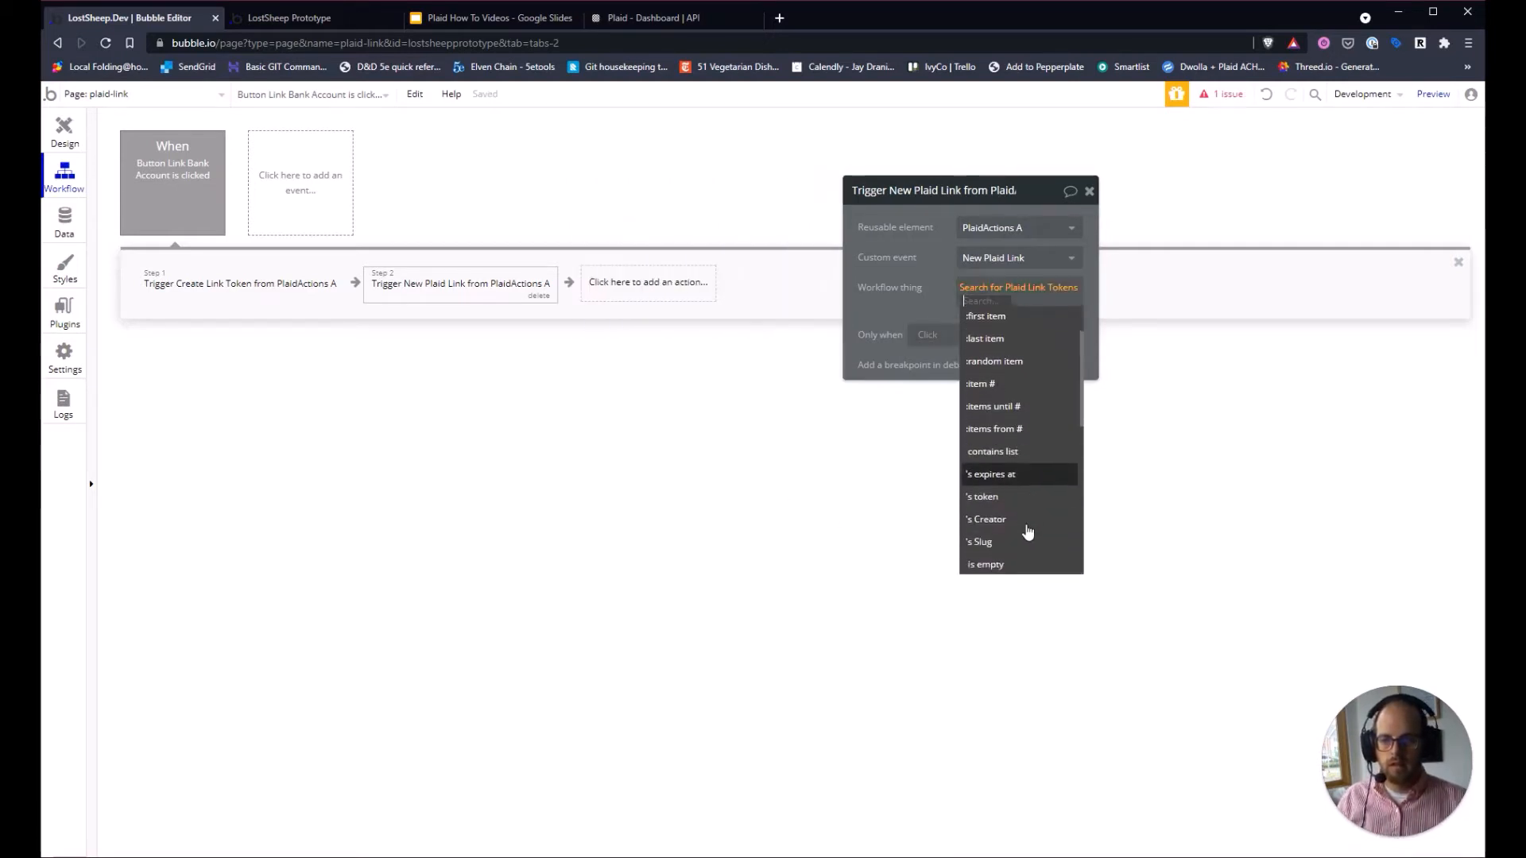
pyautogui.click(986, 312)
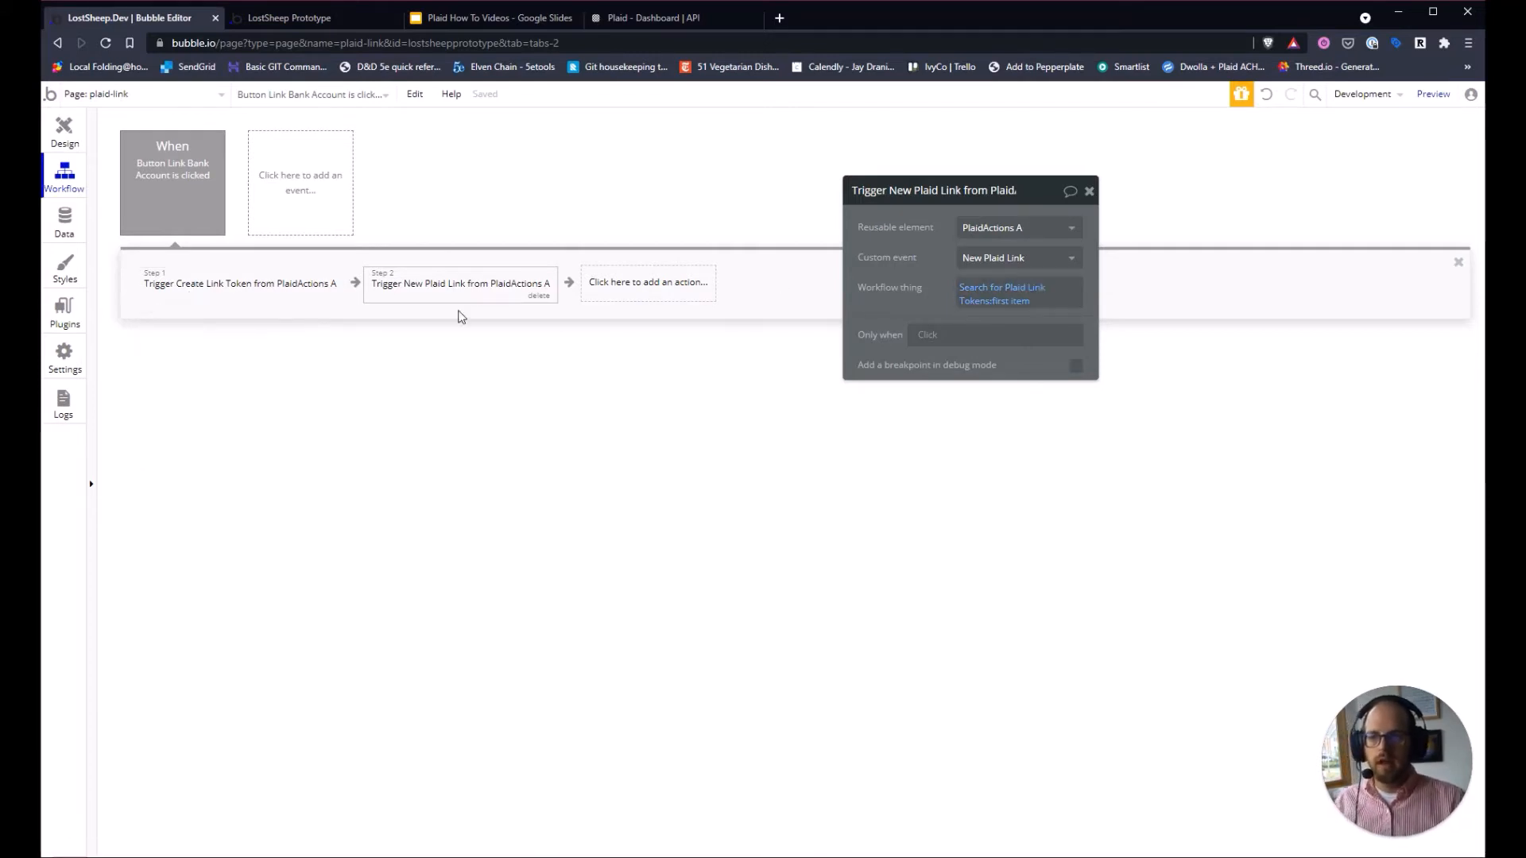
# Return to the Design tab and preview the plaid-link page in debug mode.
pyautogui.moveTo(482, 294)
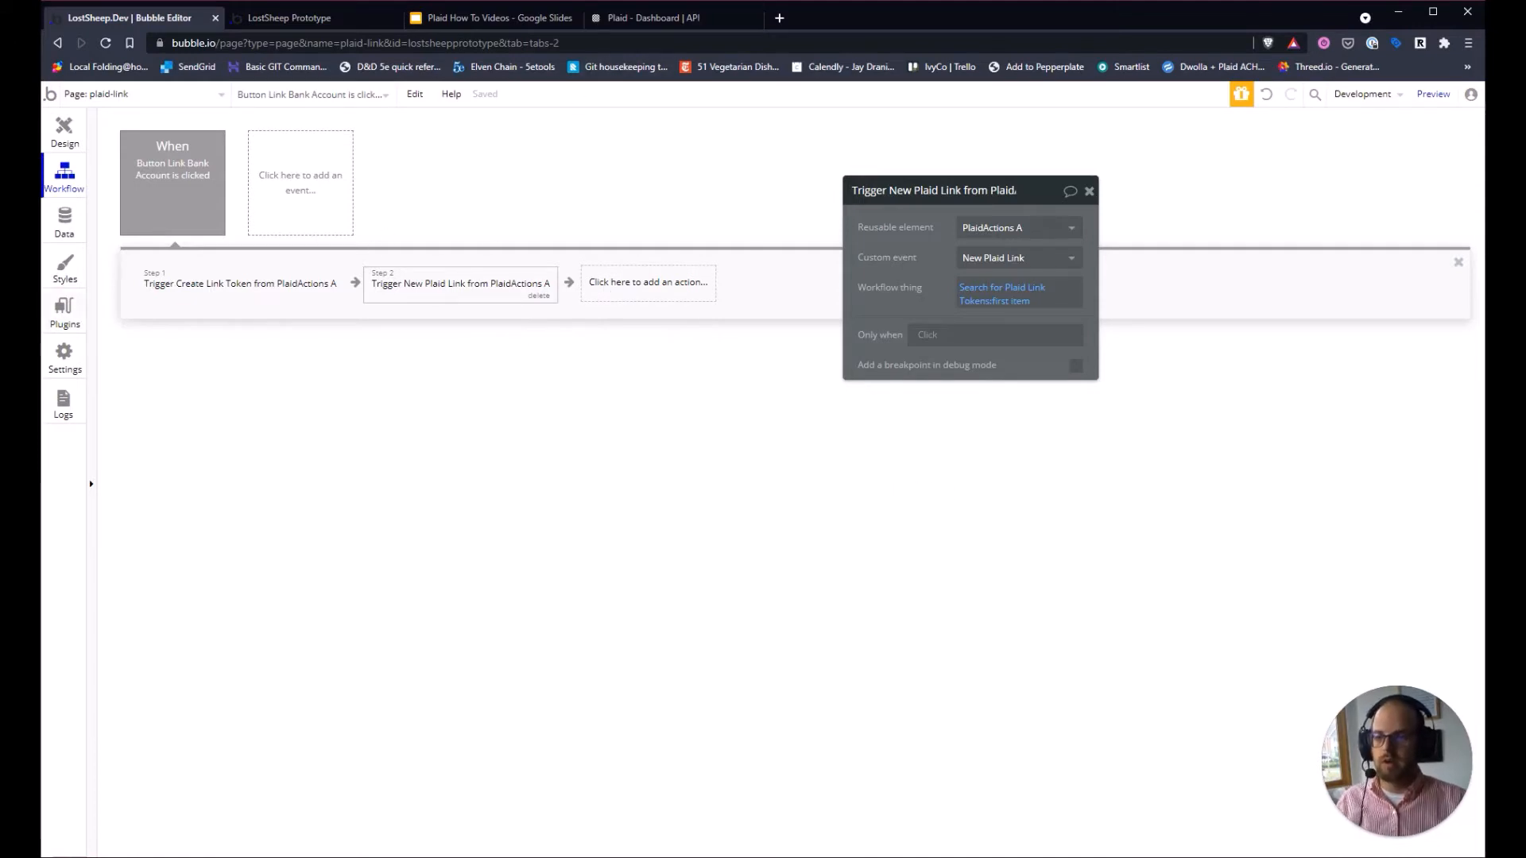
pyautogui.click(61, 139)
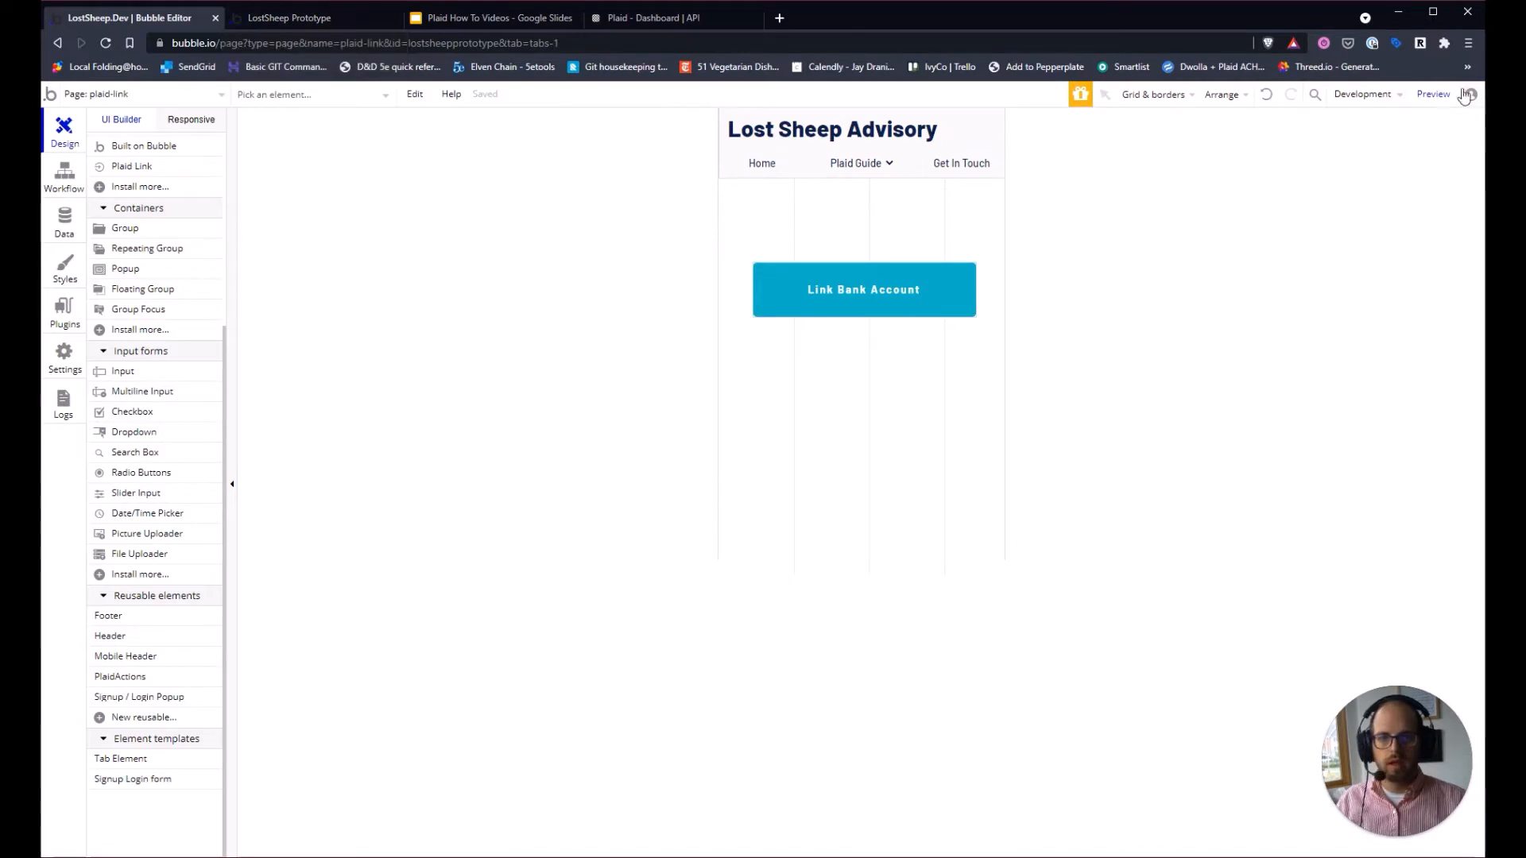
pyautogui.click(1433, 94)
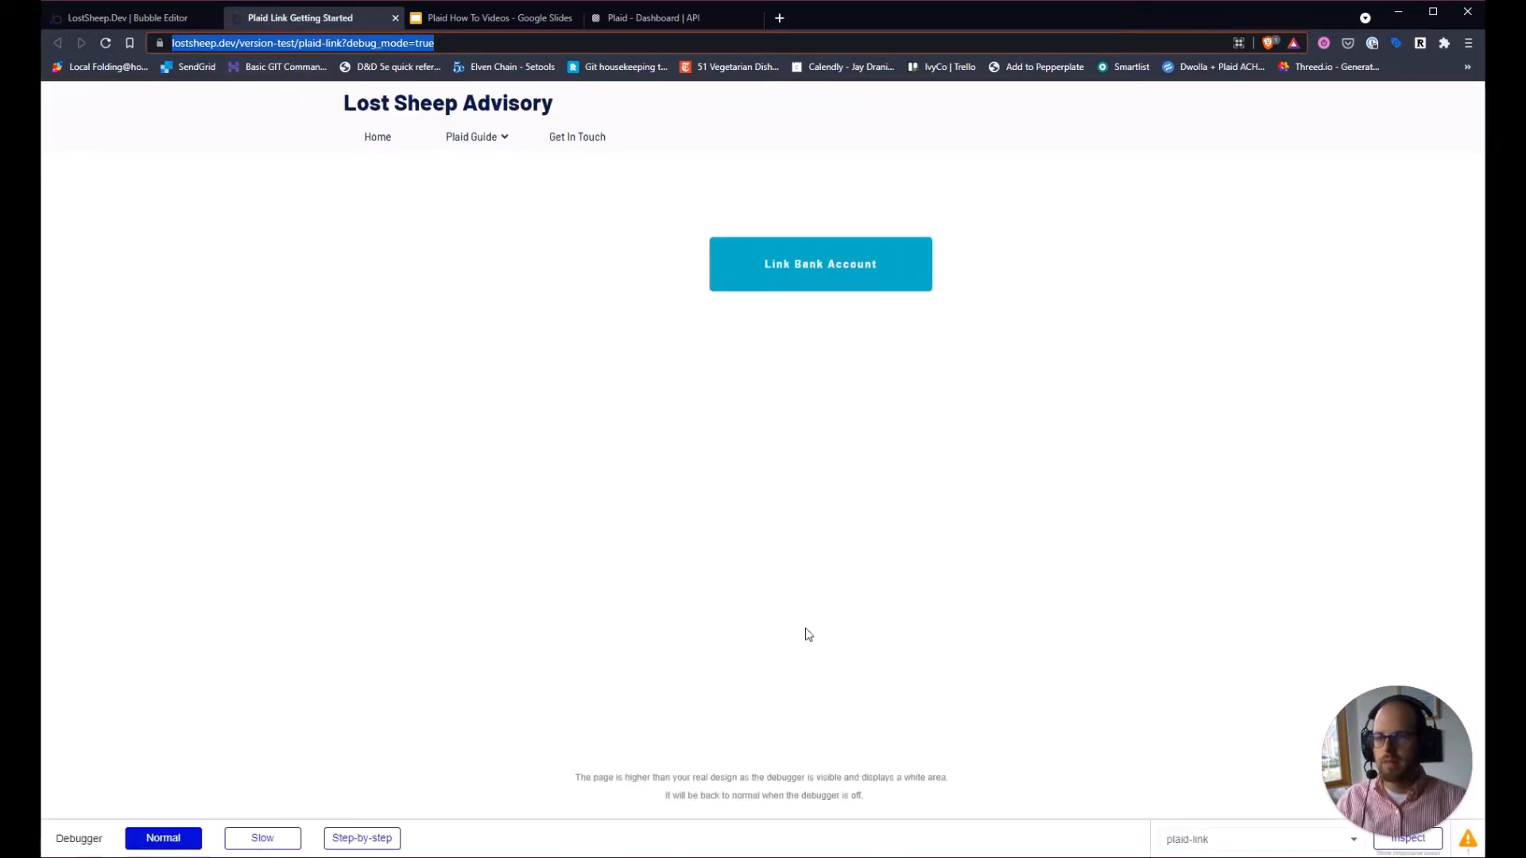
# Step-by-step, run Link Bank Account through Create Link Token and select the returned sandbox token.
pyautogui.click(374, 839)
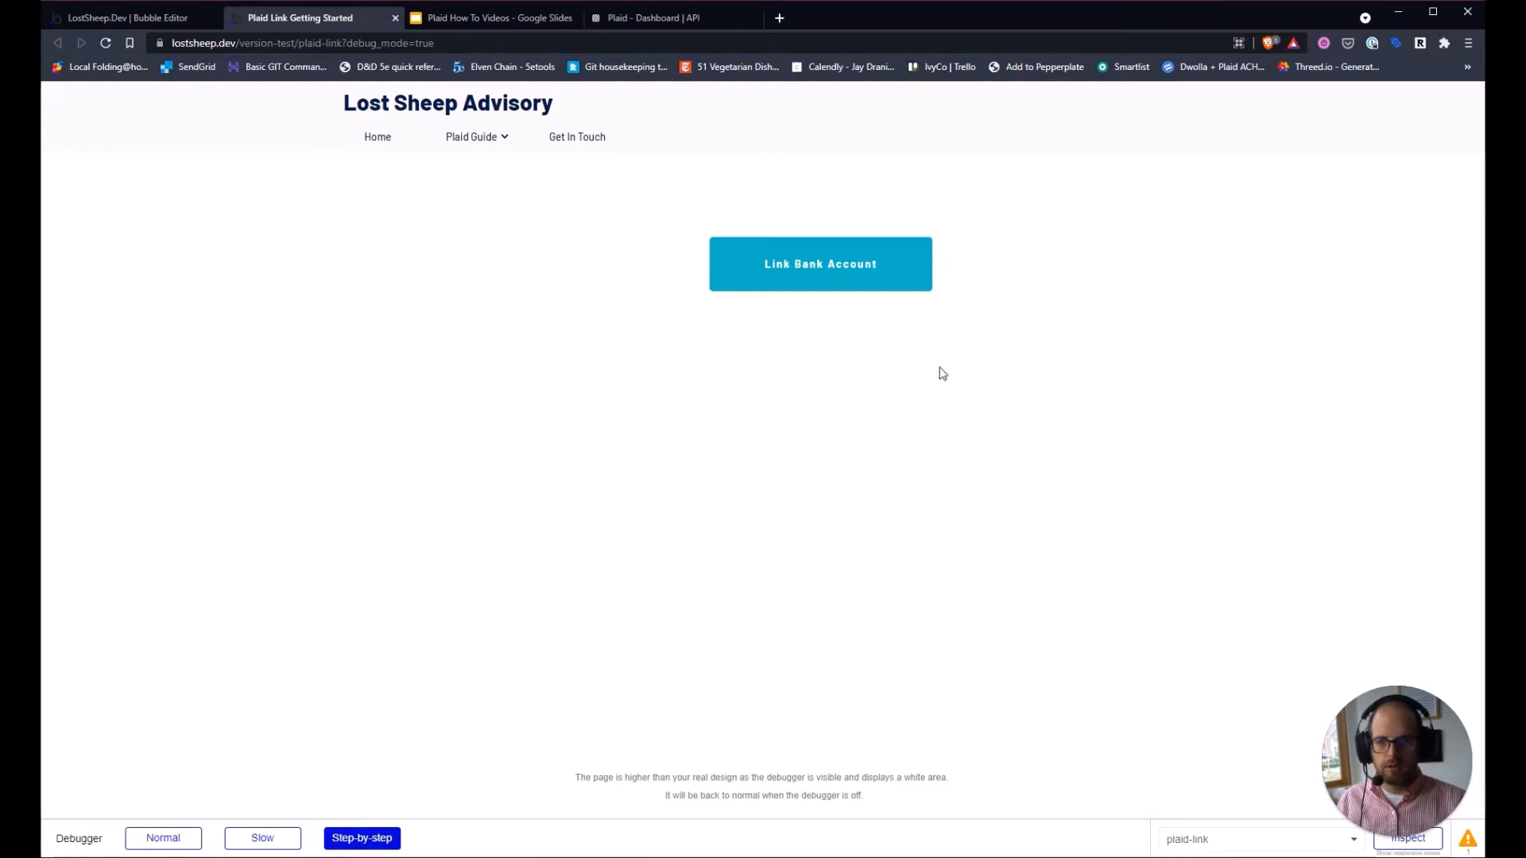
pyautogui.click(772, 270)
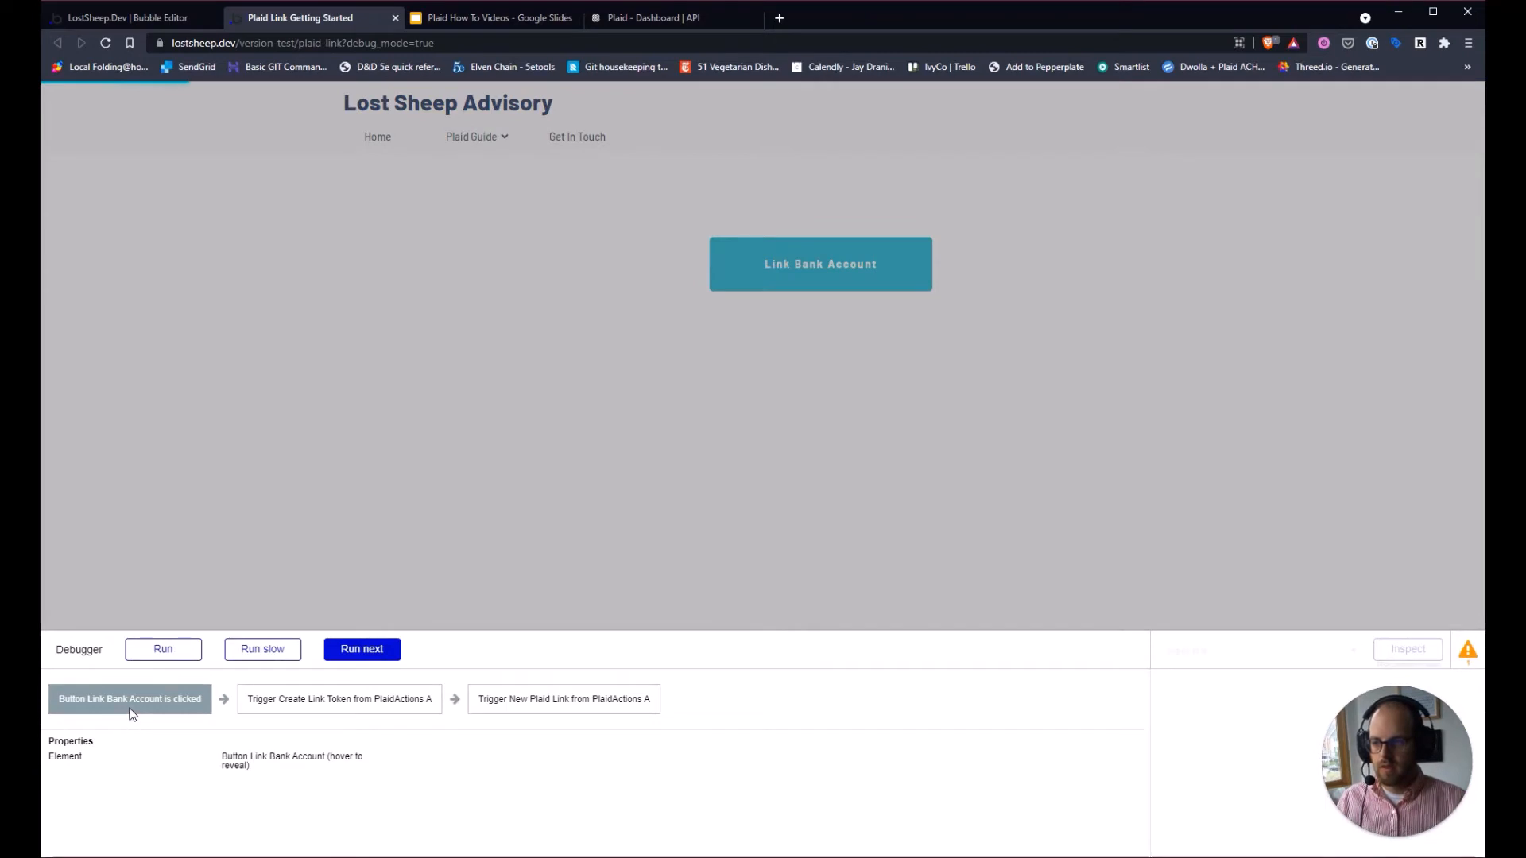
pyautogui.click(360, 658)
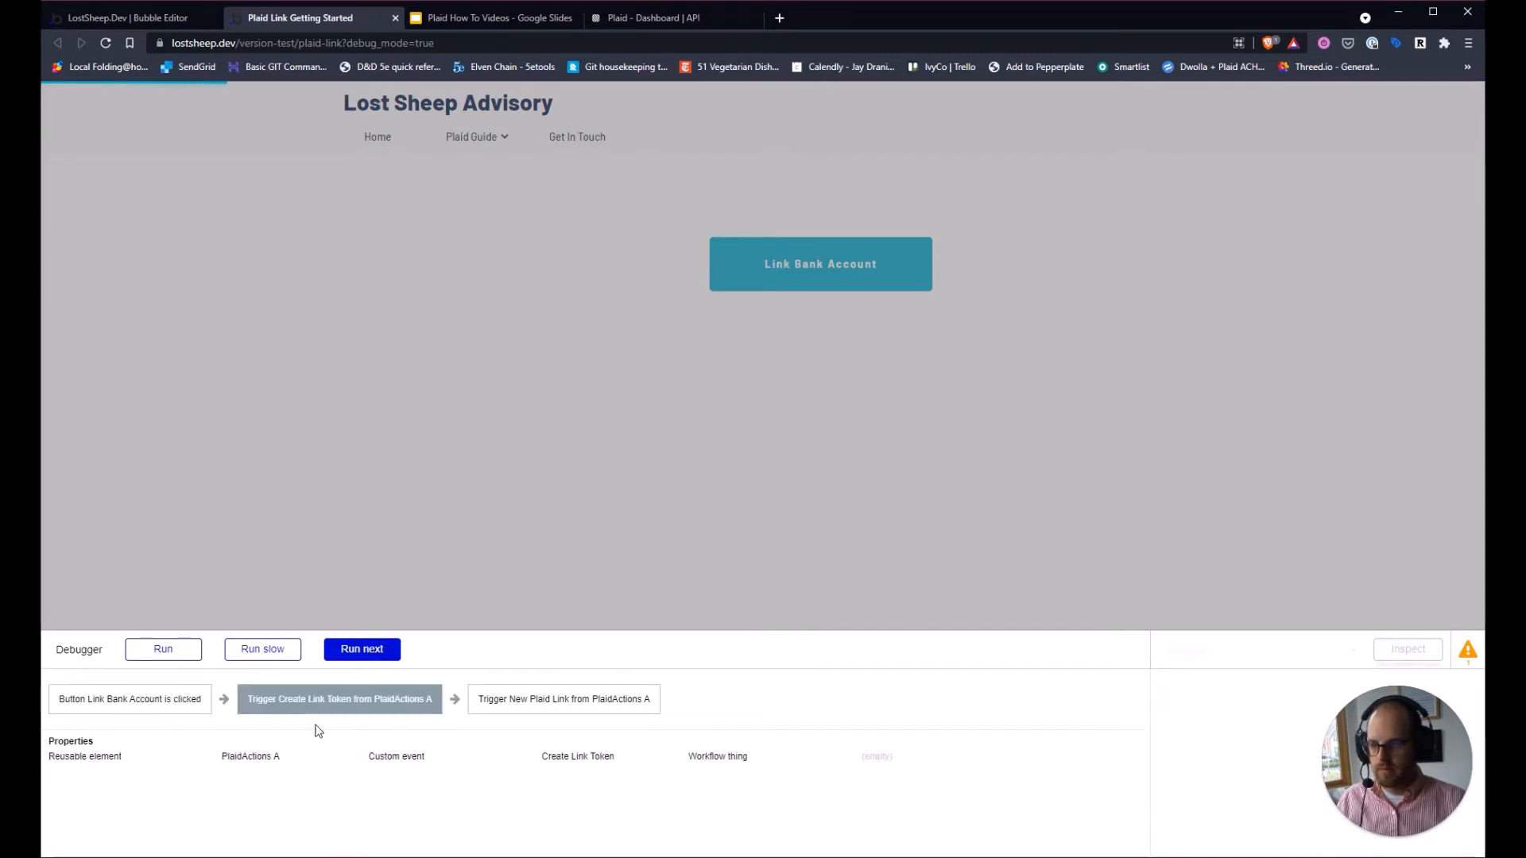
pyautogui.click(381, 657)
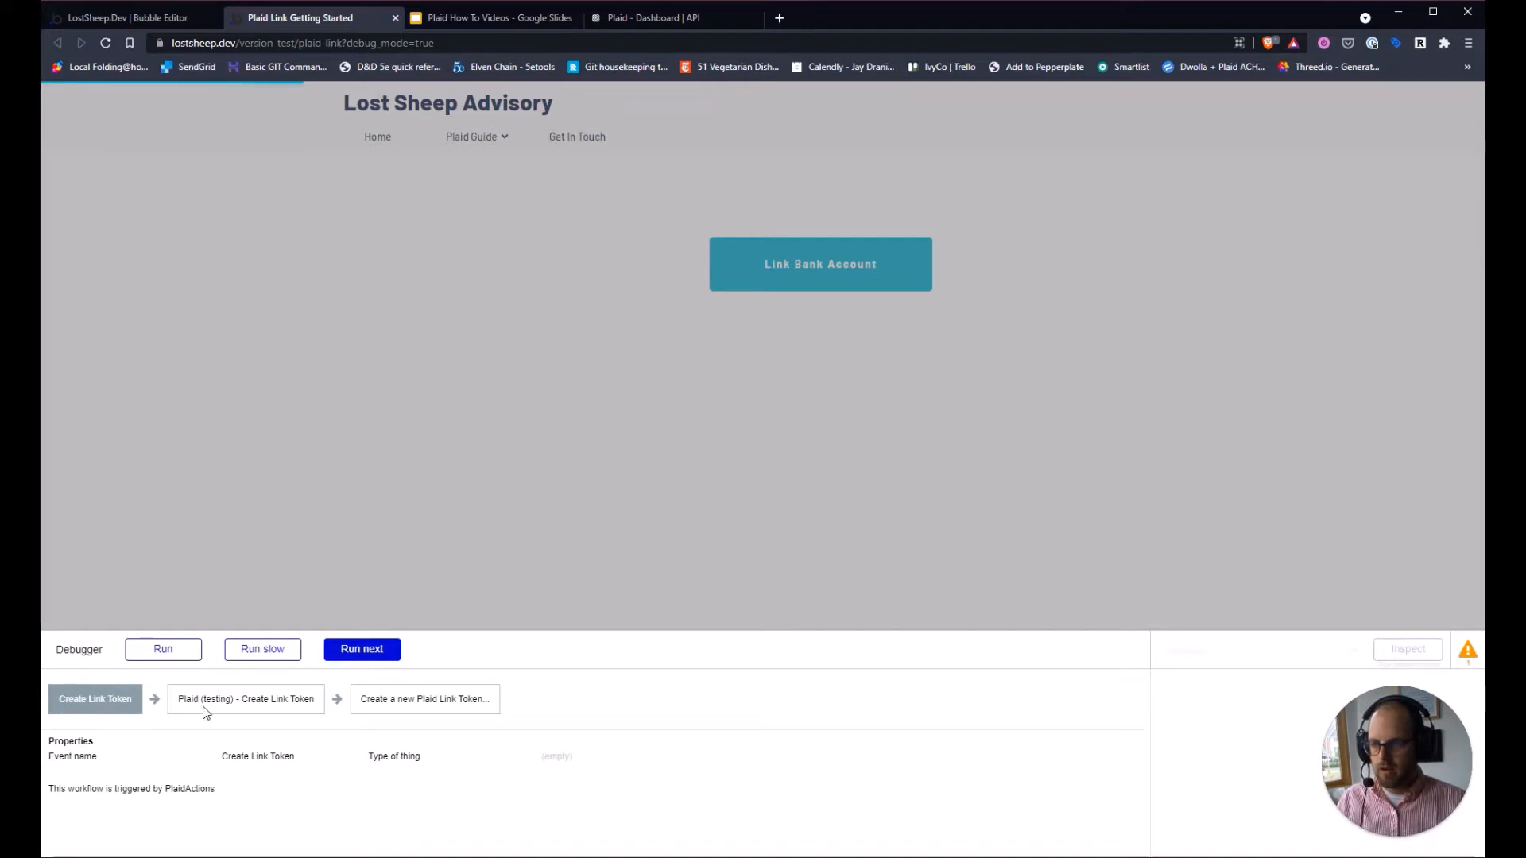
pyautogui.click(373, 654)
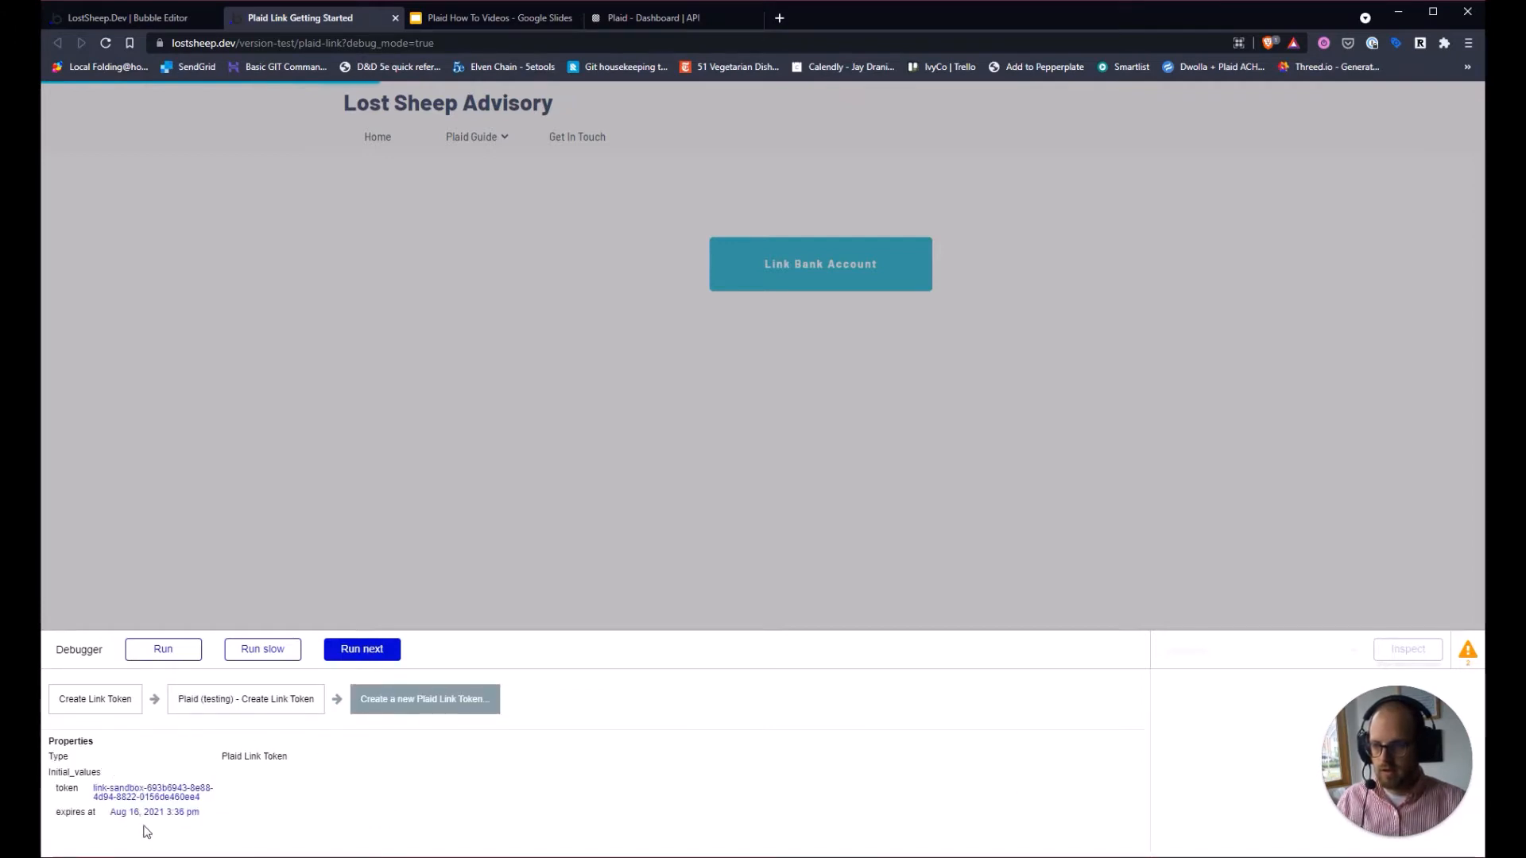
pyautogui.tripleClick(99, 798)
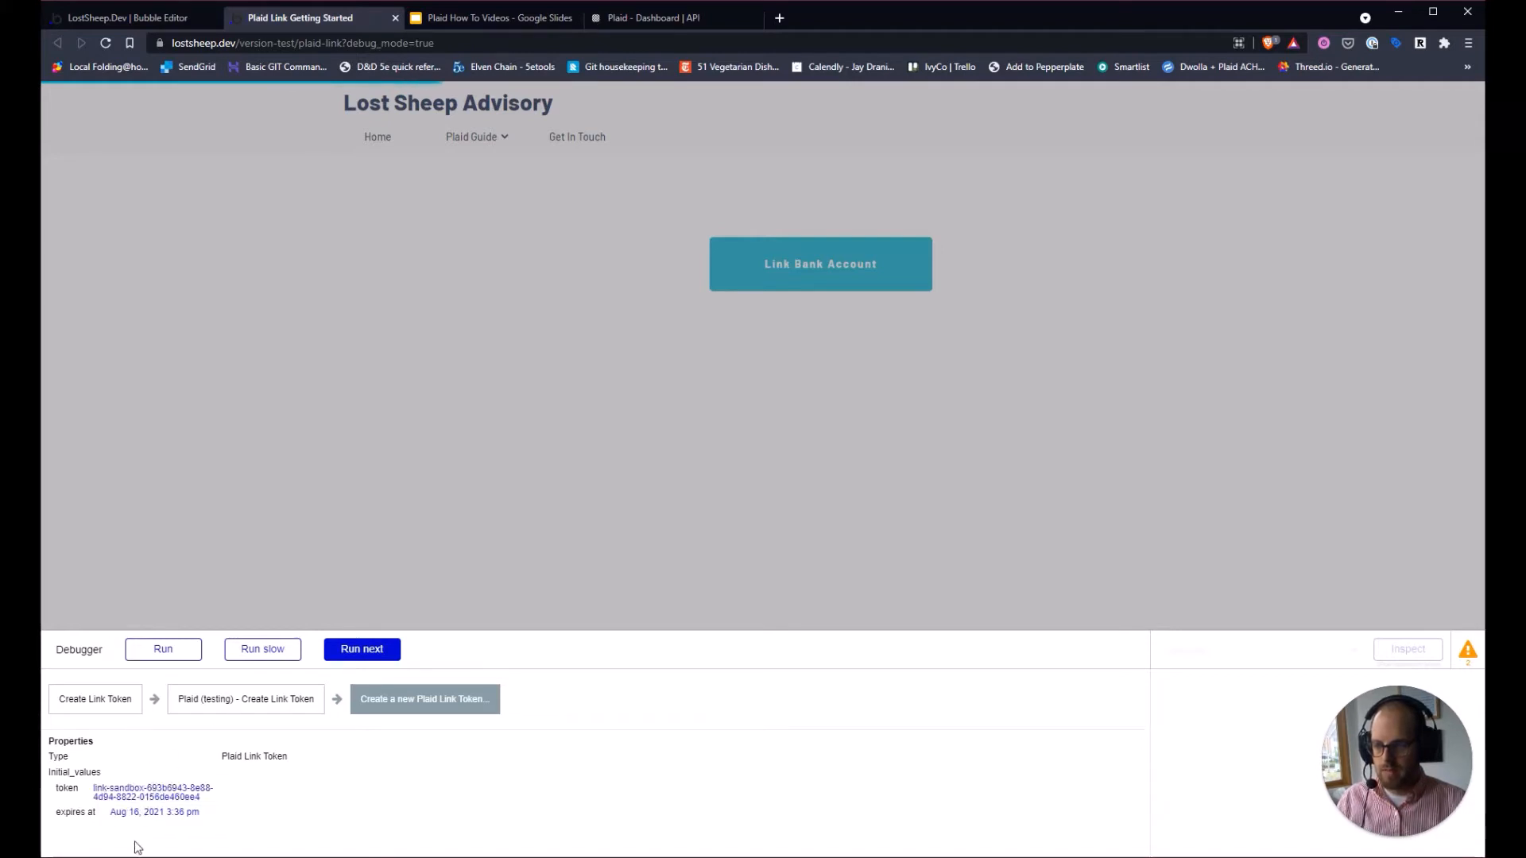
# Step through the New Plaid Link workflow to reach Start Plaid Link PlaidLink A.
pyautogui.click(374, 660)
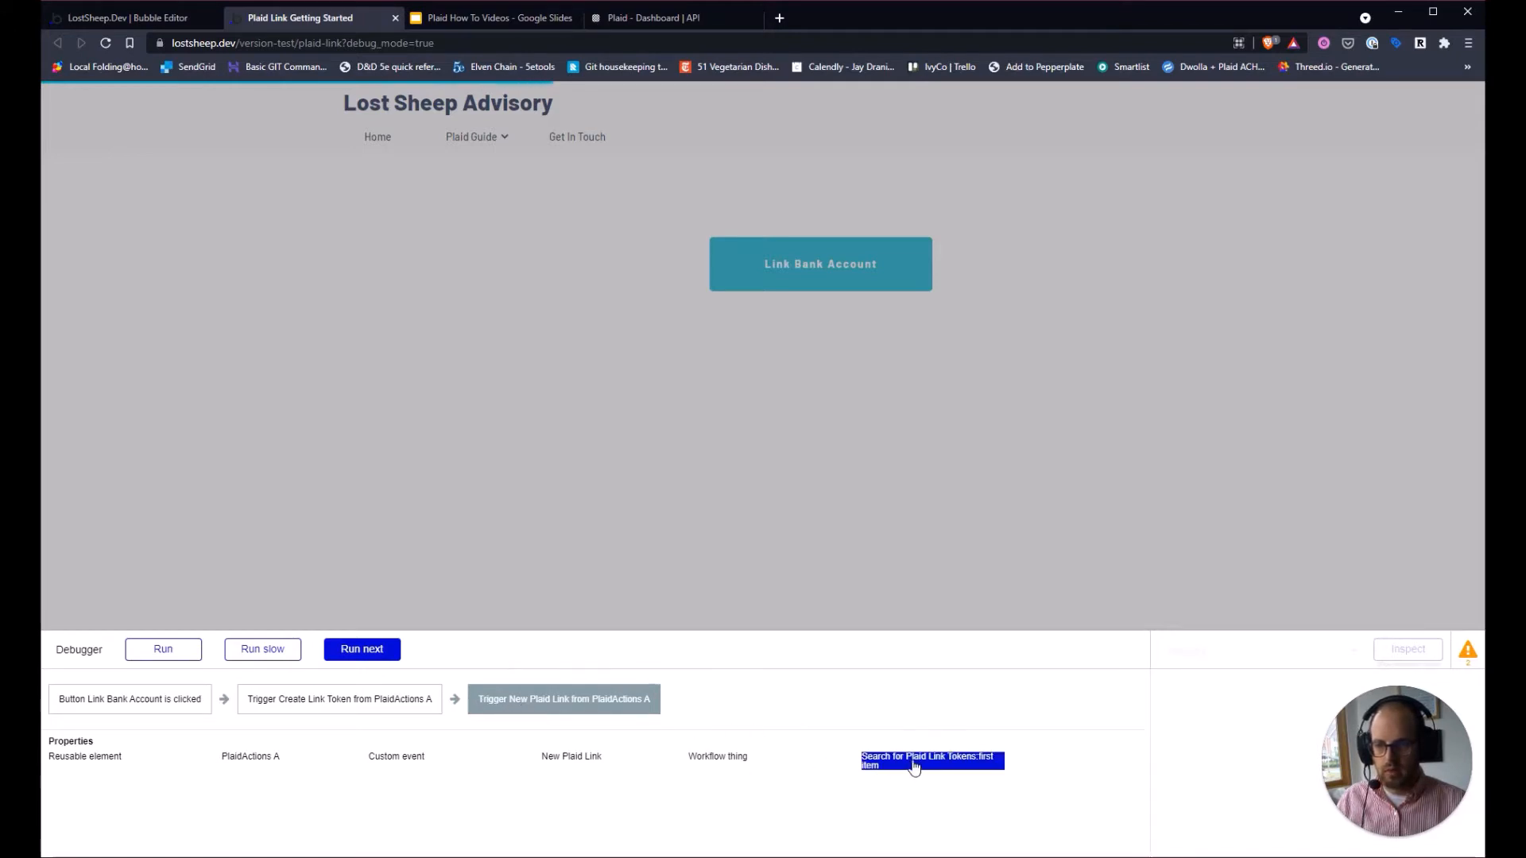
pyautogui.click(356, 651)
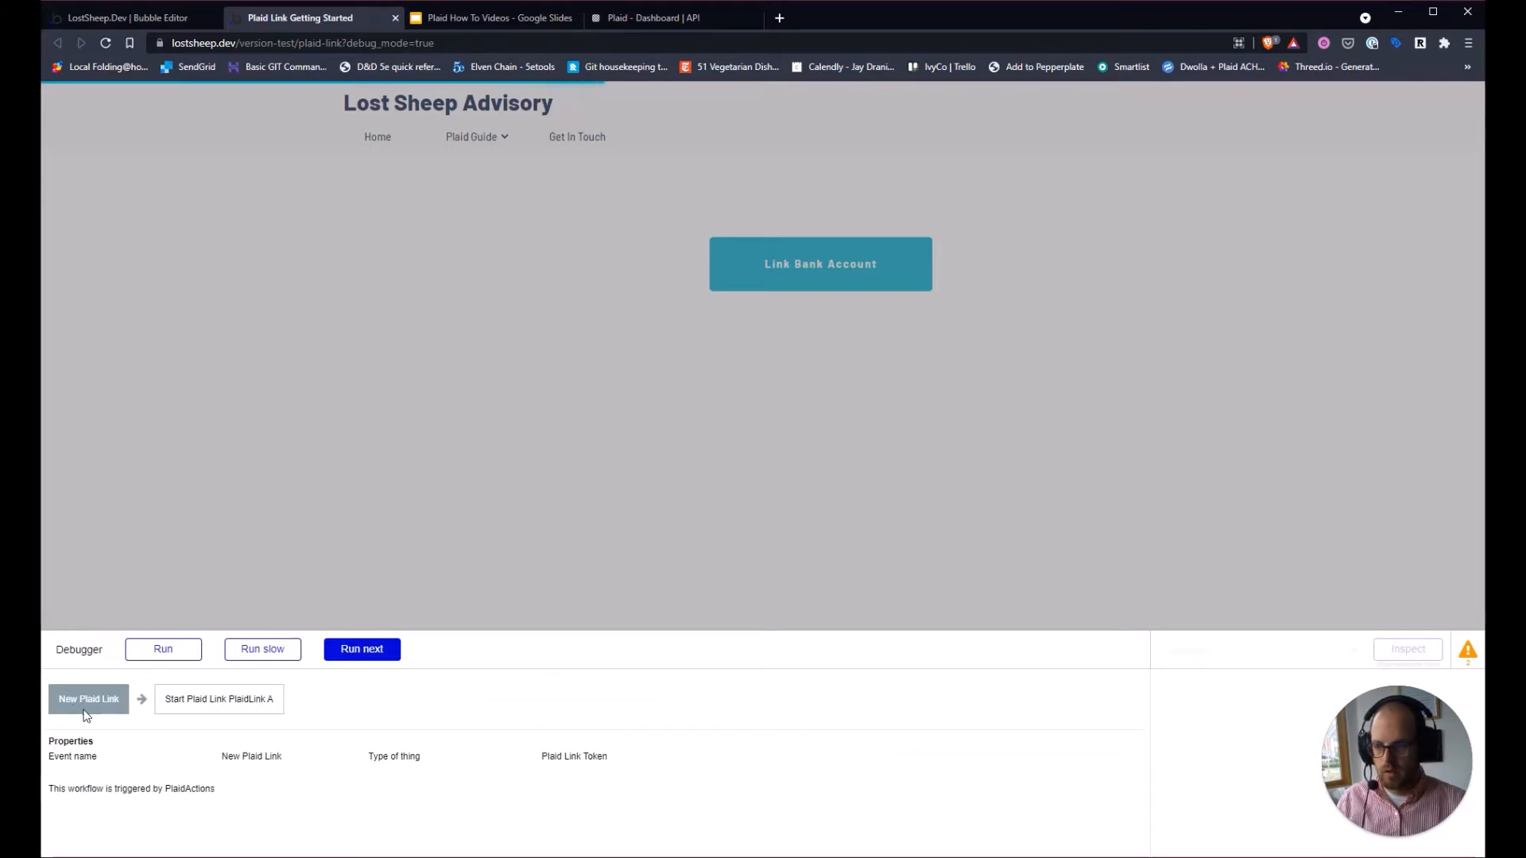
pyautogui.click(371, 650)
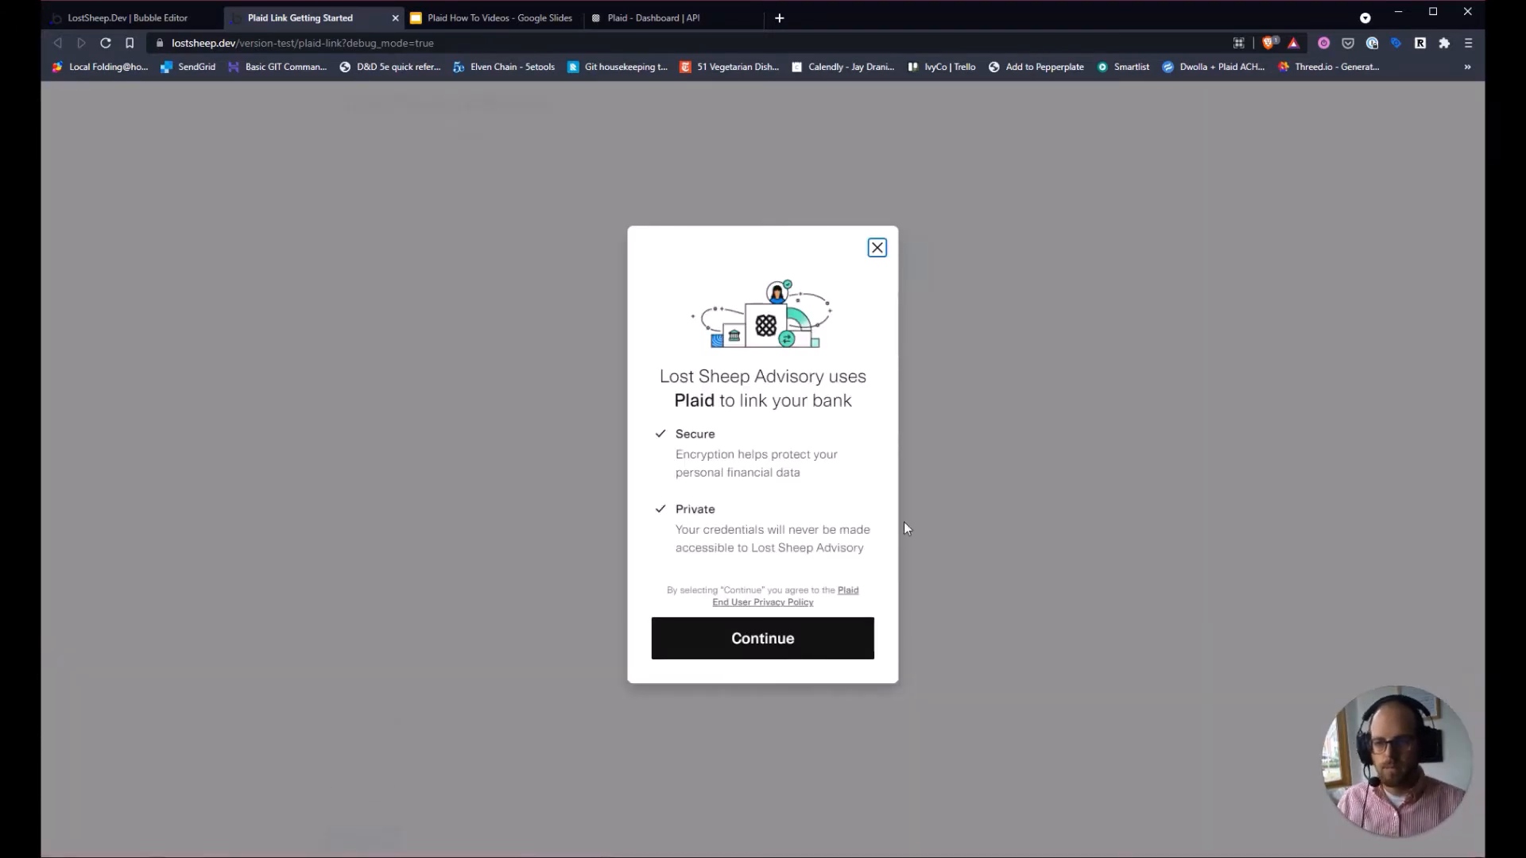
# In Plaid Link, choose Wells Fargo and submit the sandbox username and password.
pyautogui.click(790, 633)
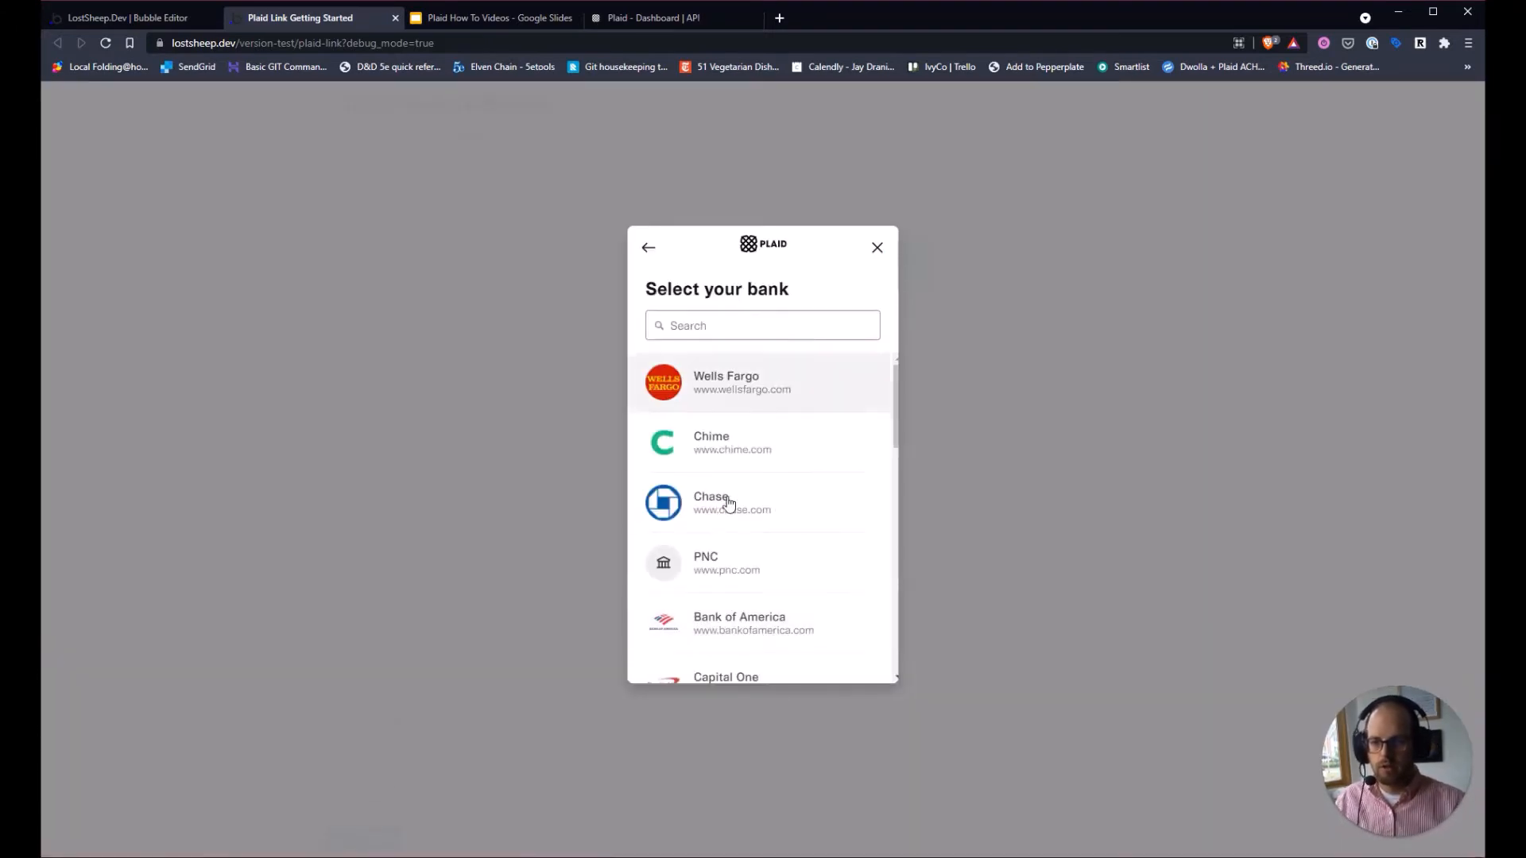
pyautogui.click(732, 390)
pyautogui.click(741, 473)
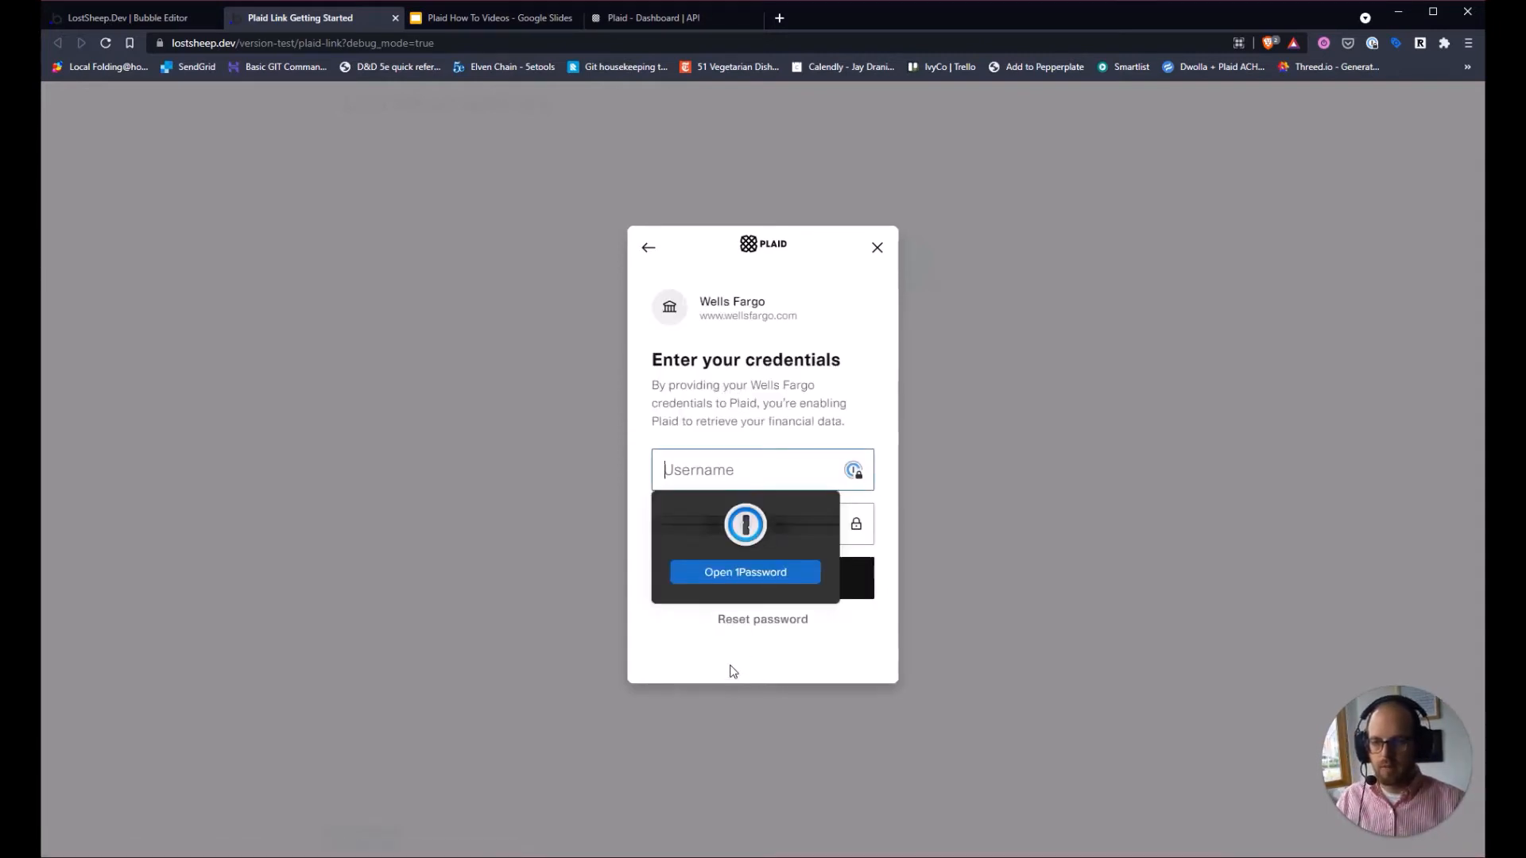
pyautogui.write('user_good')
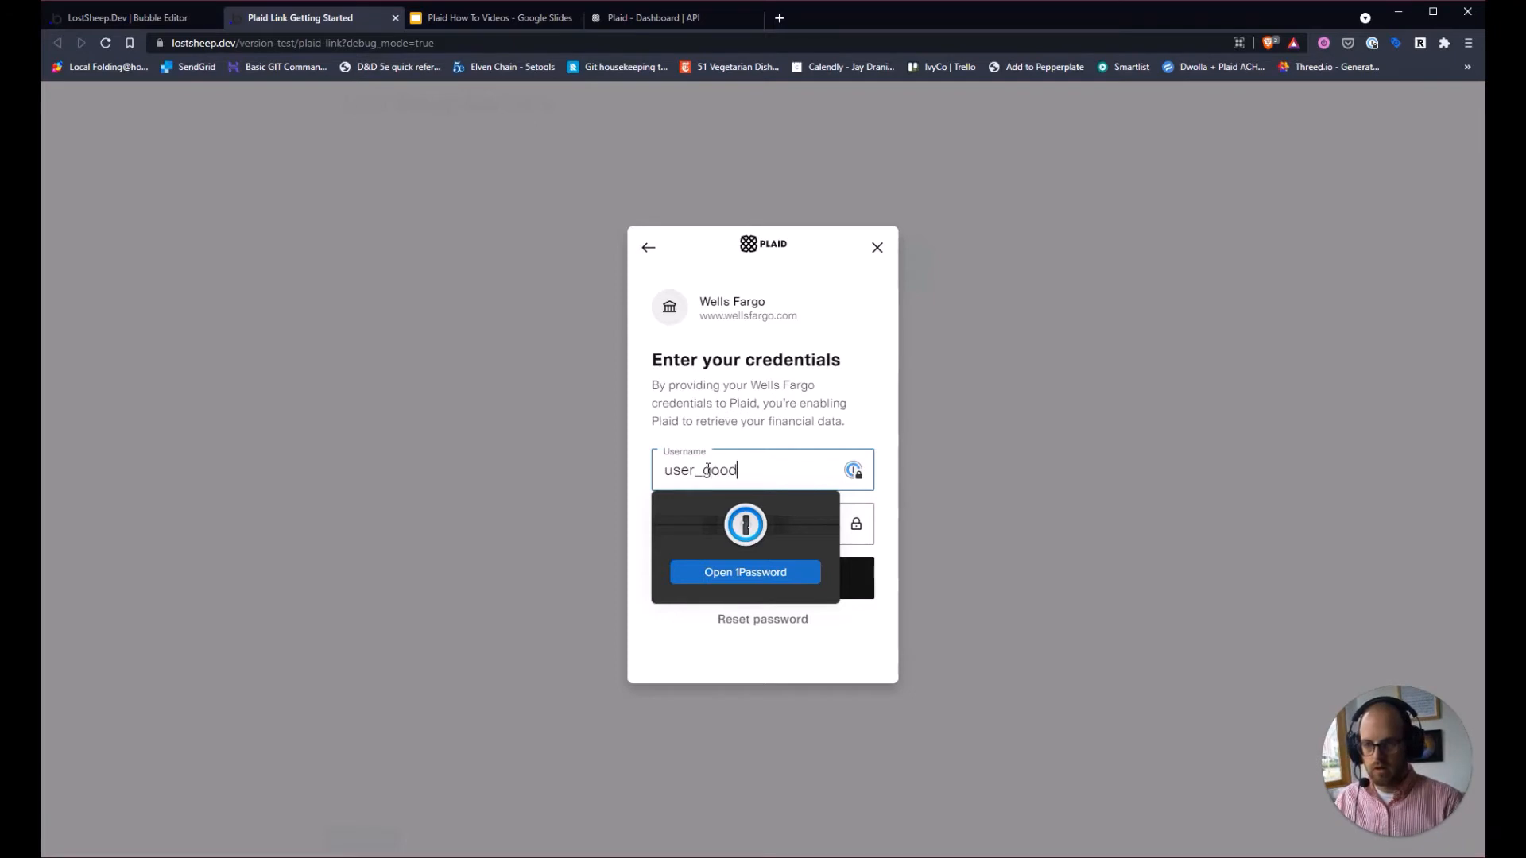
pyautogui.press('Tab')
pyautogui.write('pa')
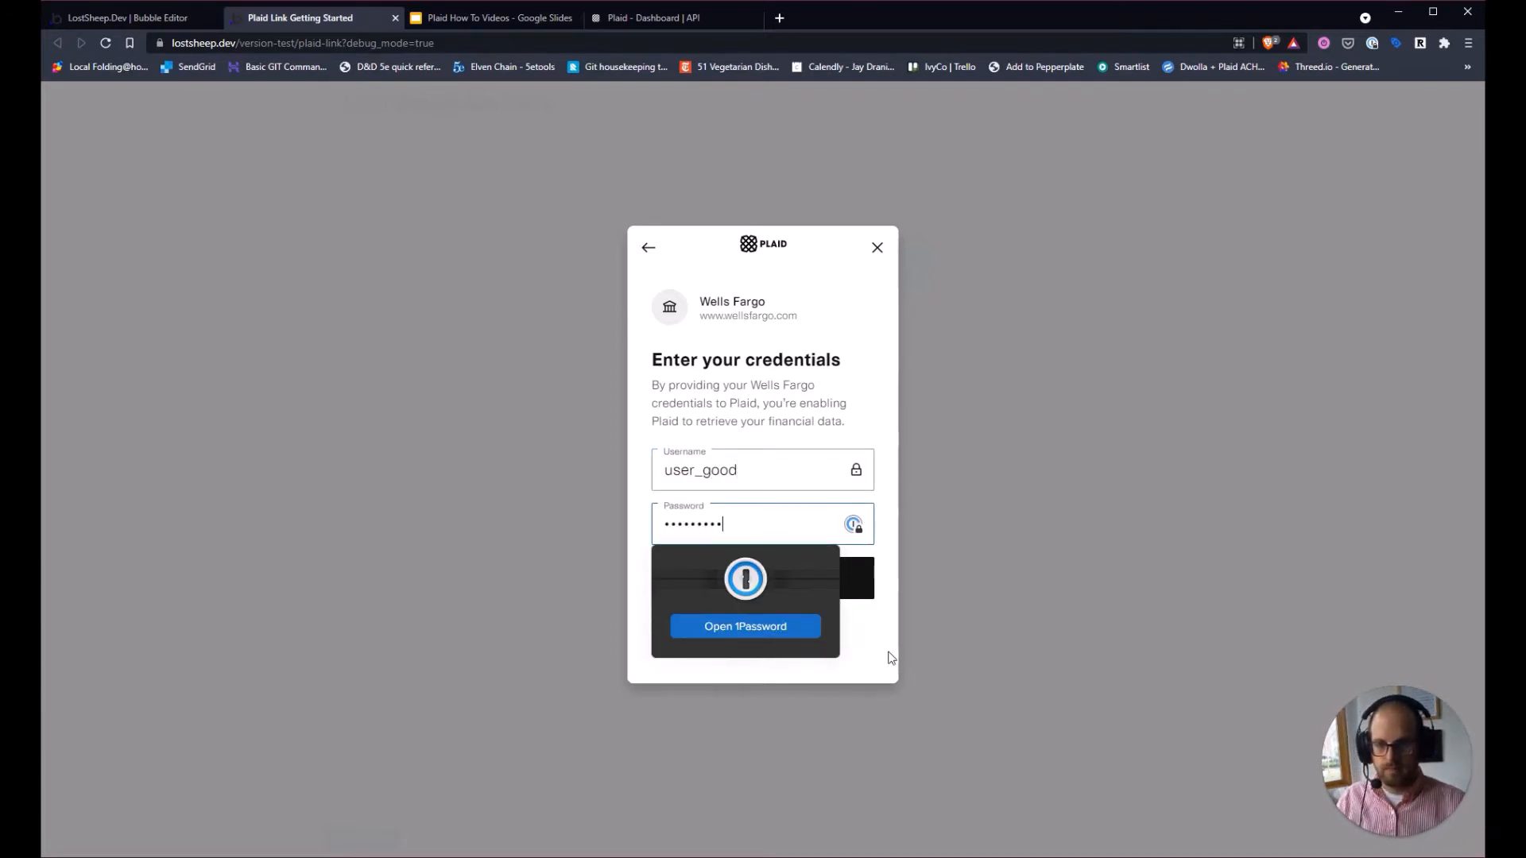
pyautogui.click(777, 597)
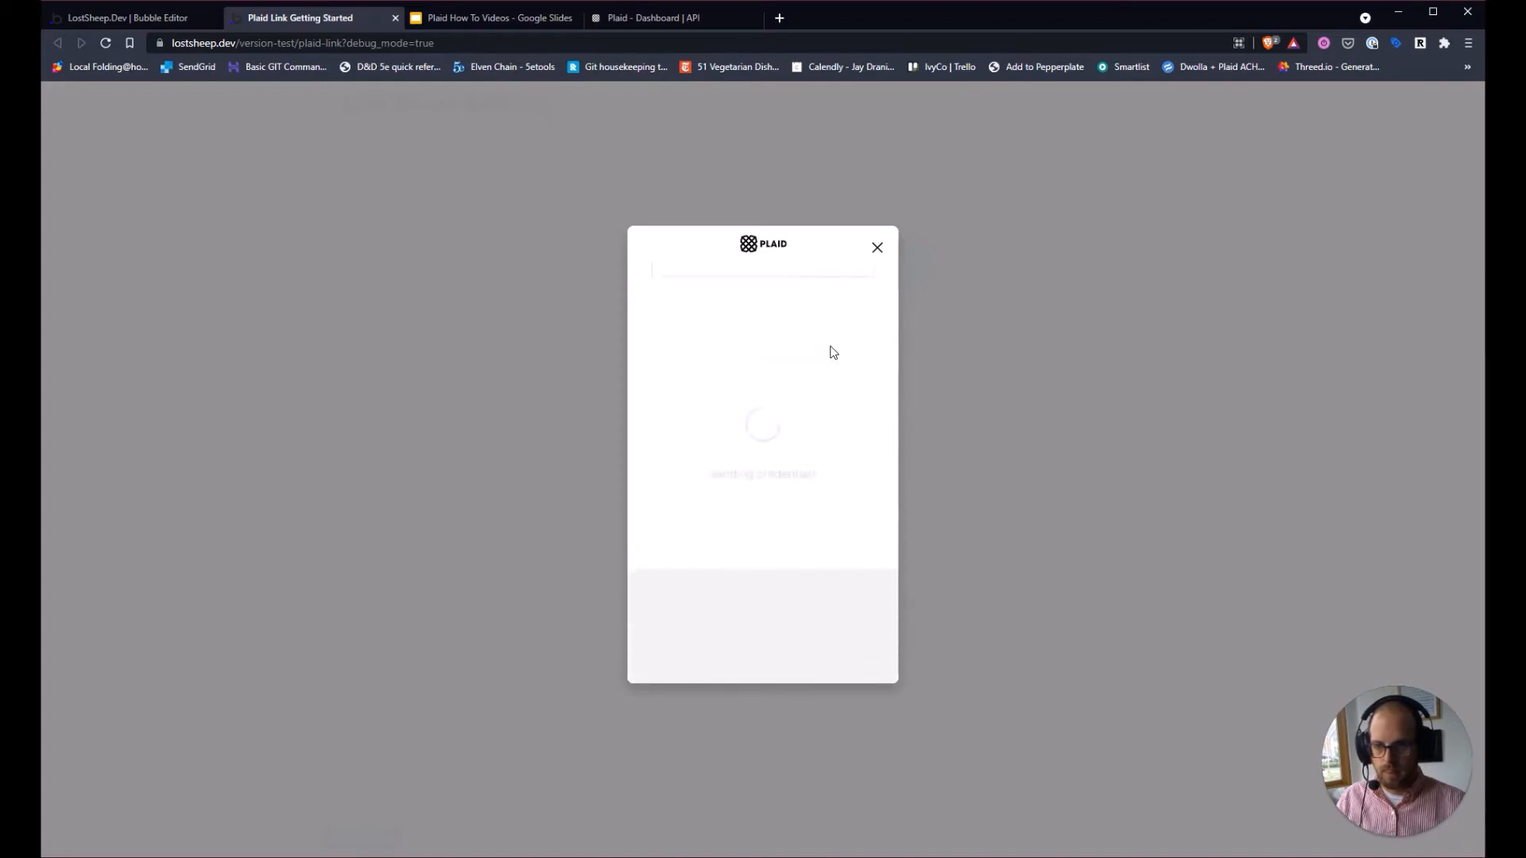
# Link the Plaid Checking account, then bring up the Plaid How To Videos slides.
pyautogui.click(741, 477)
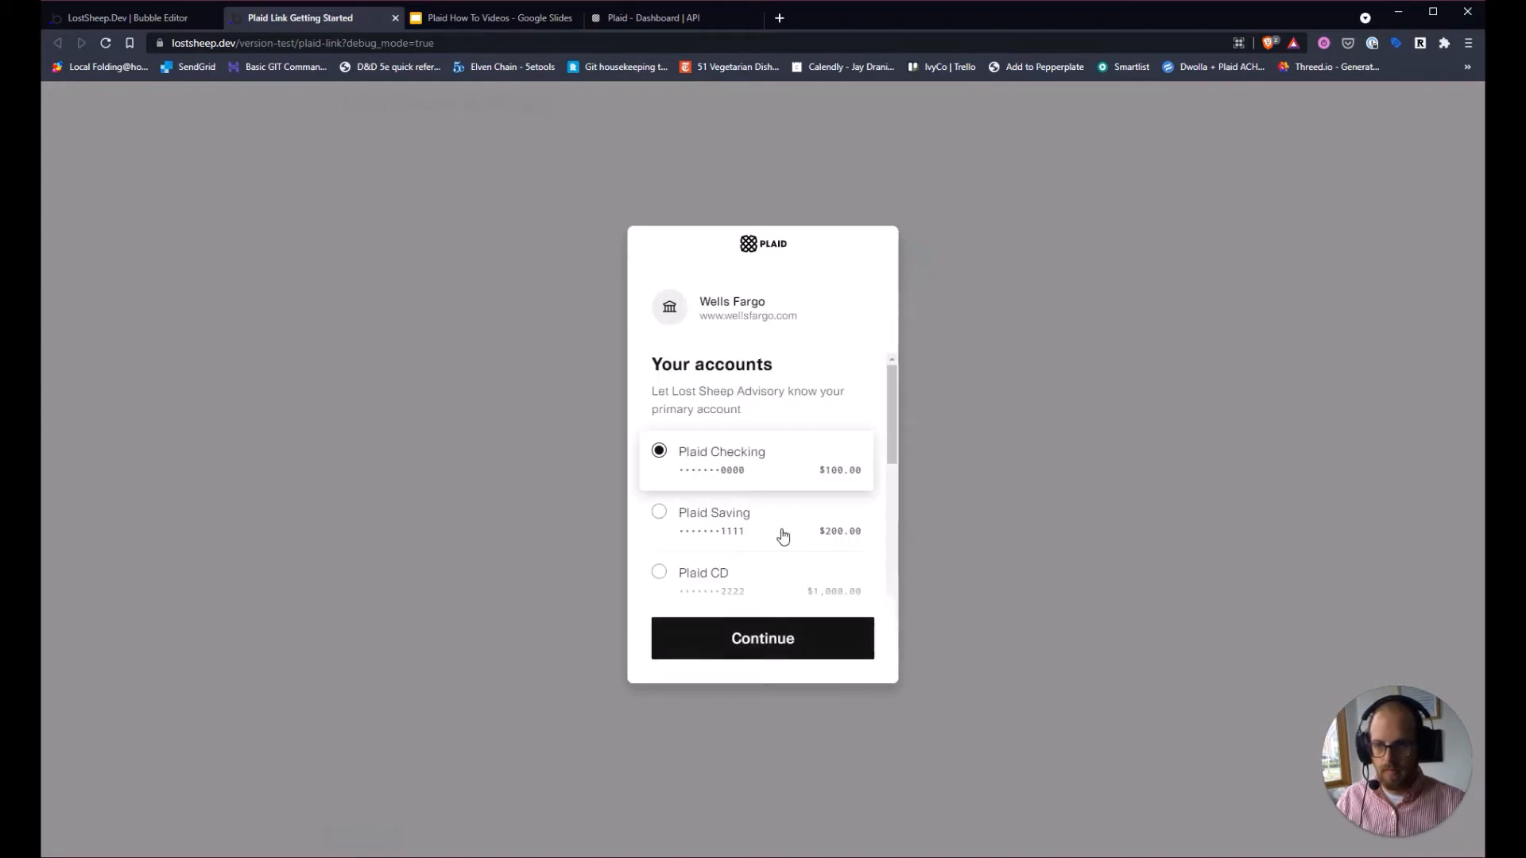
pyautogui.click(776, 656)
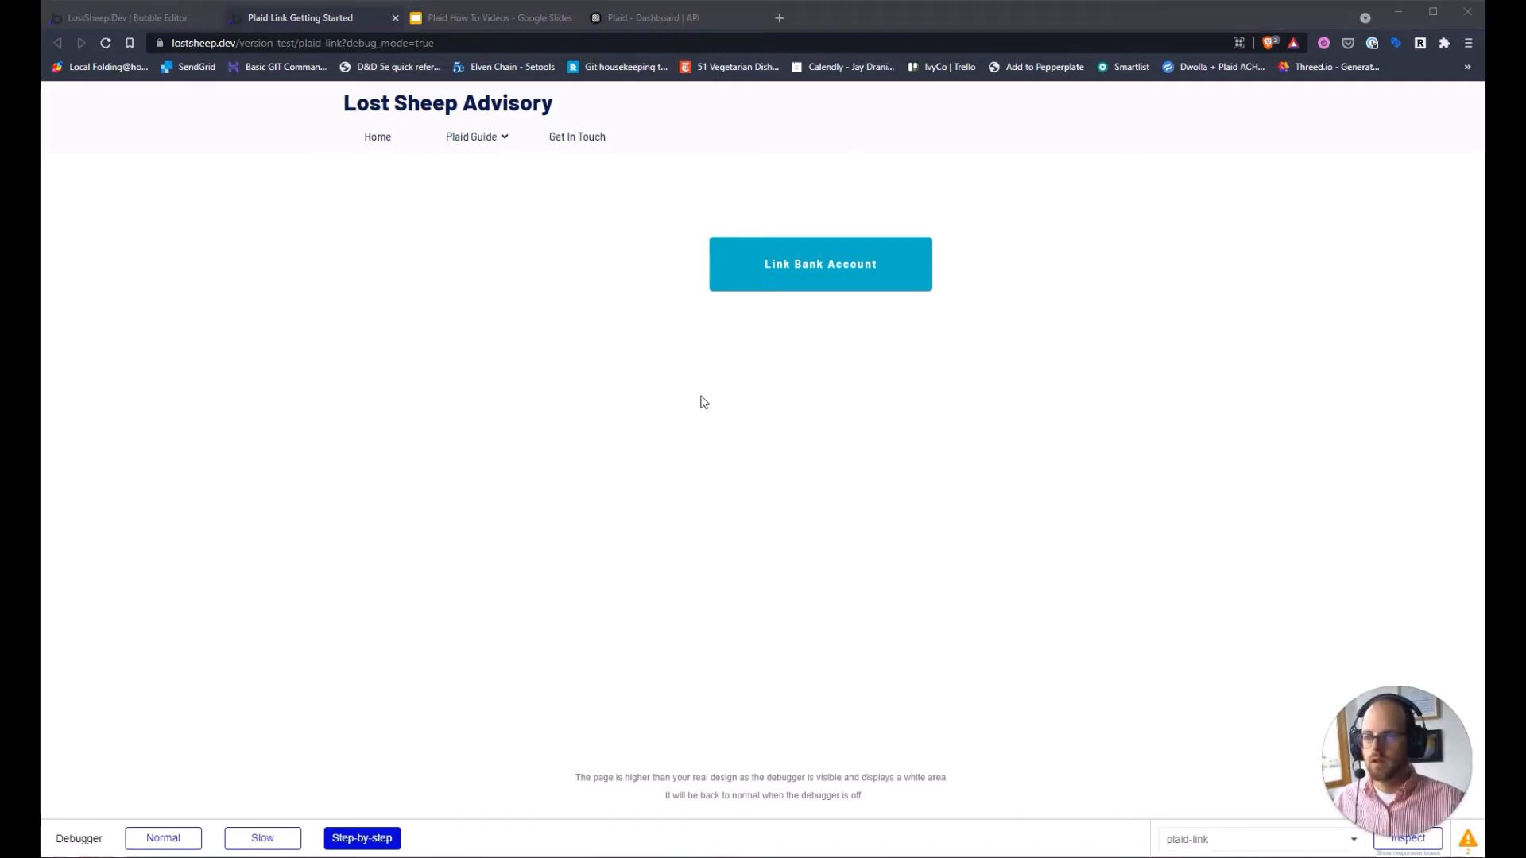
pyautogui.click(473, 17)
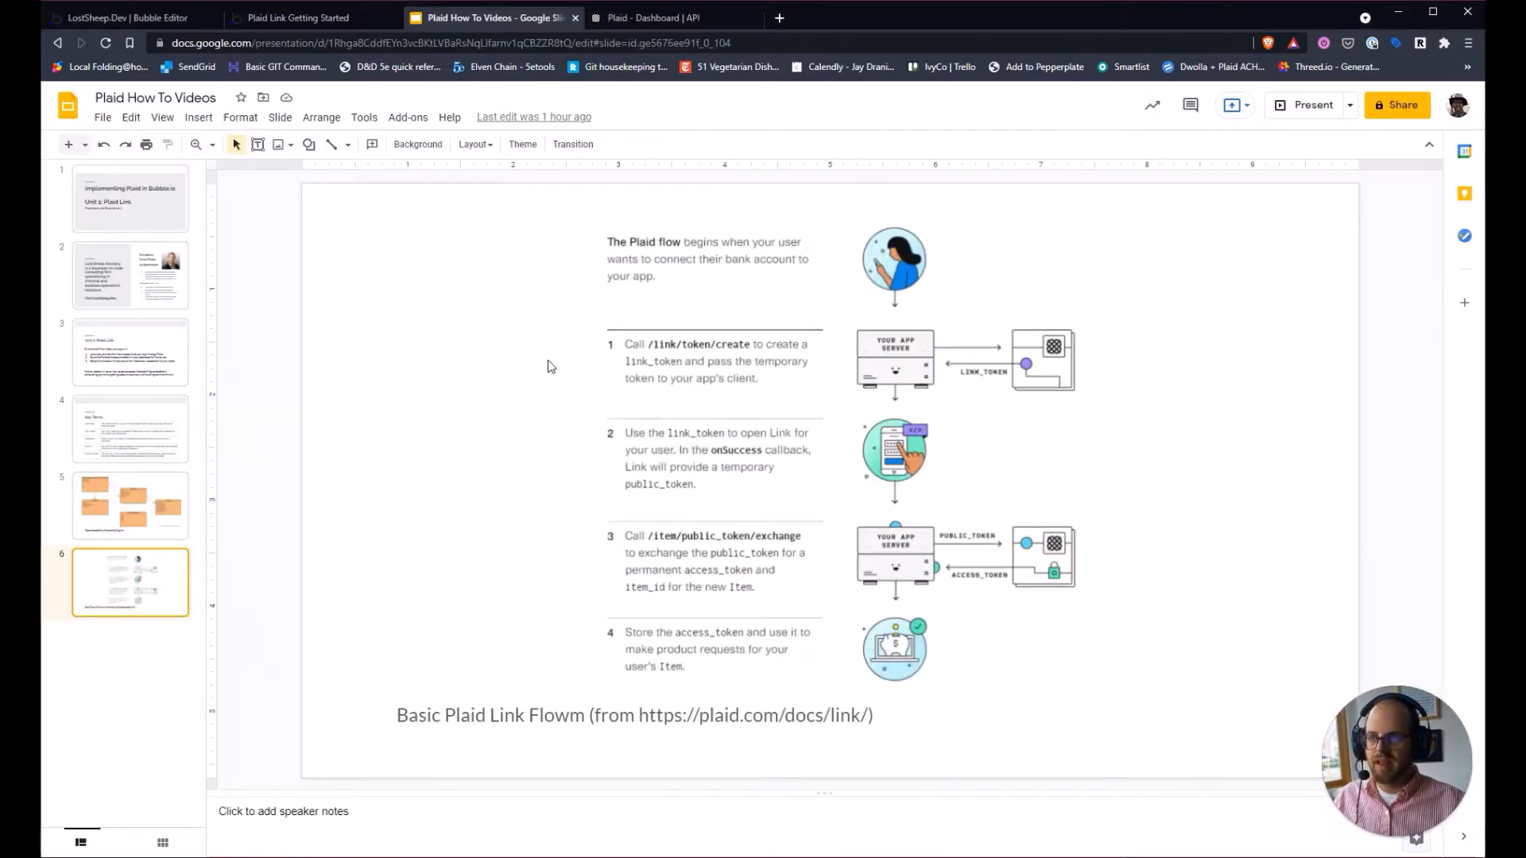
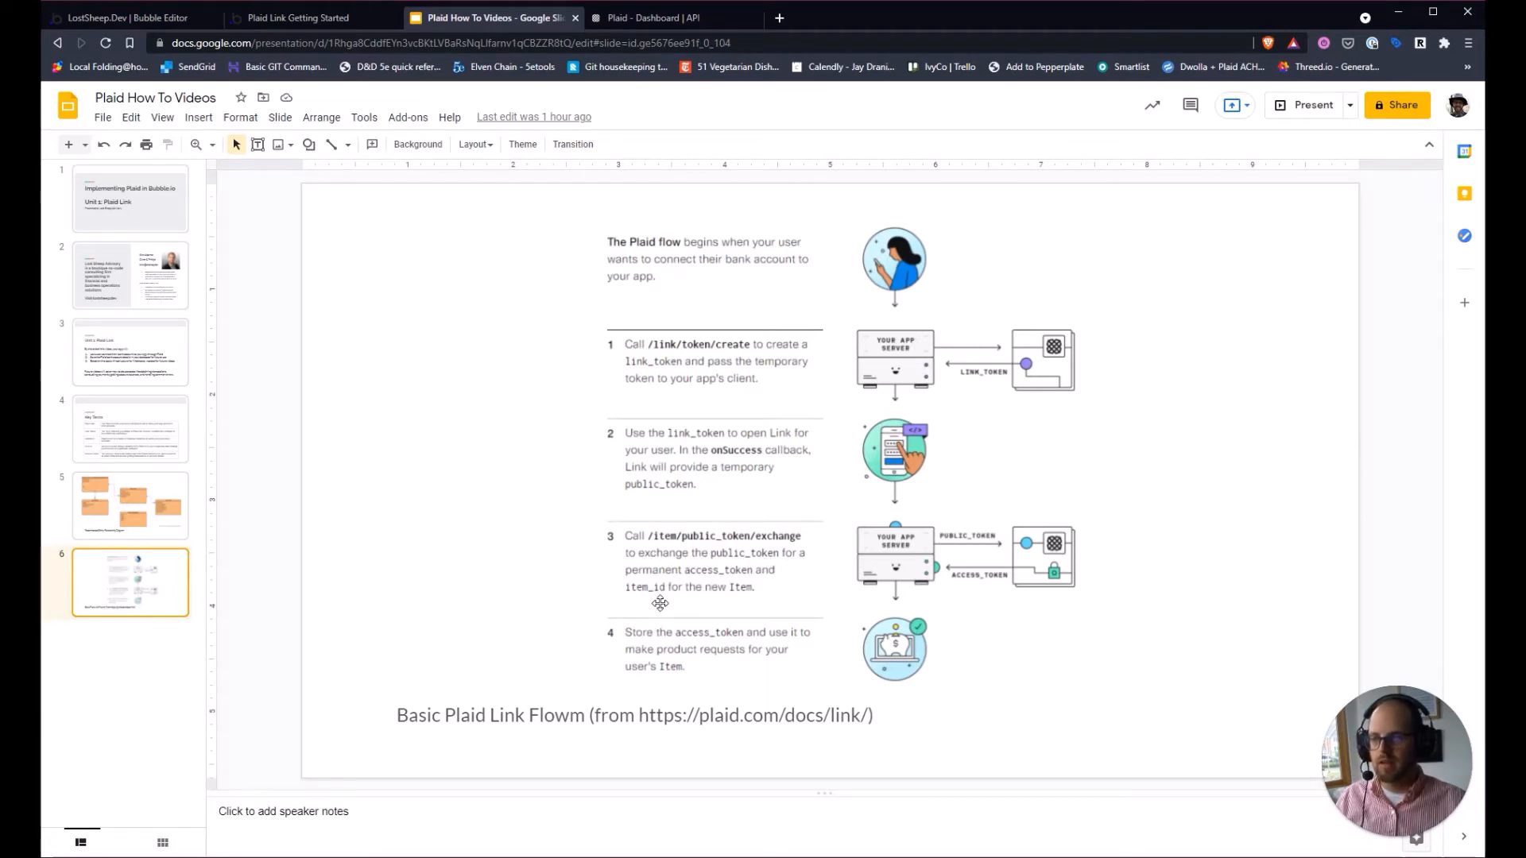
# Return from the Plaid flow slide to the Bubble editor's plaid-link page.
pyautogui.click(127, 18)
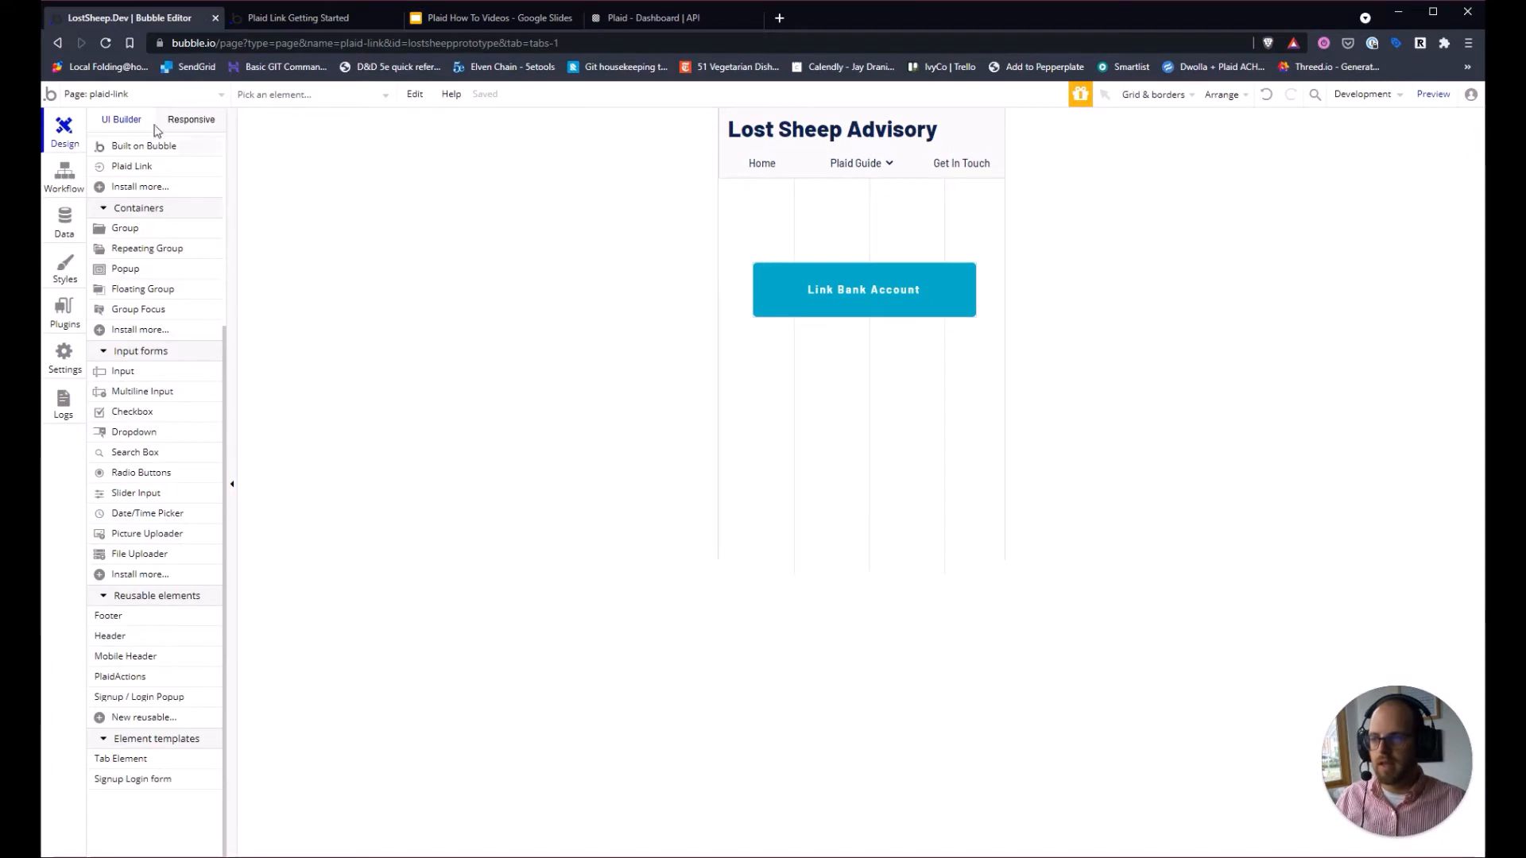
# Open the PlaidActions reusable element's workflows.
pyautogui.click(162, 94)
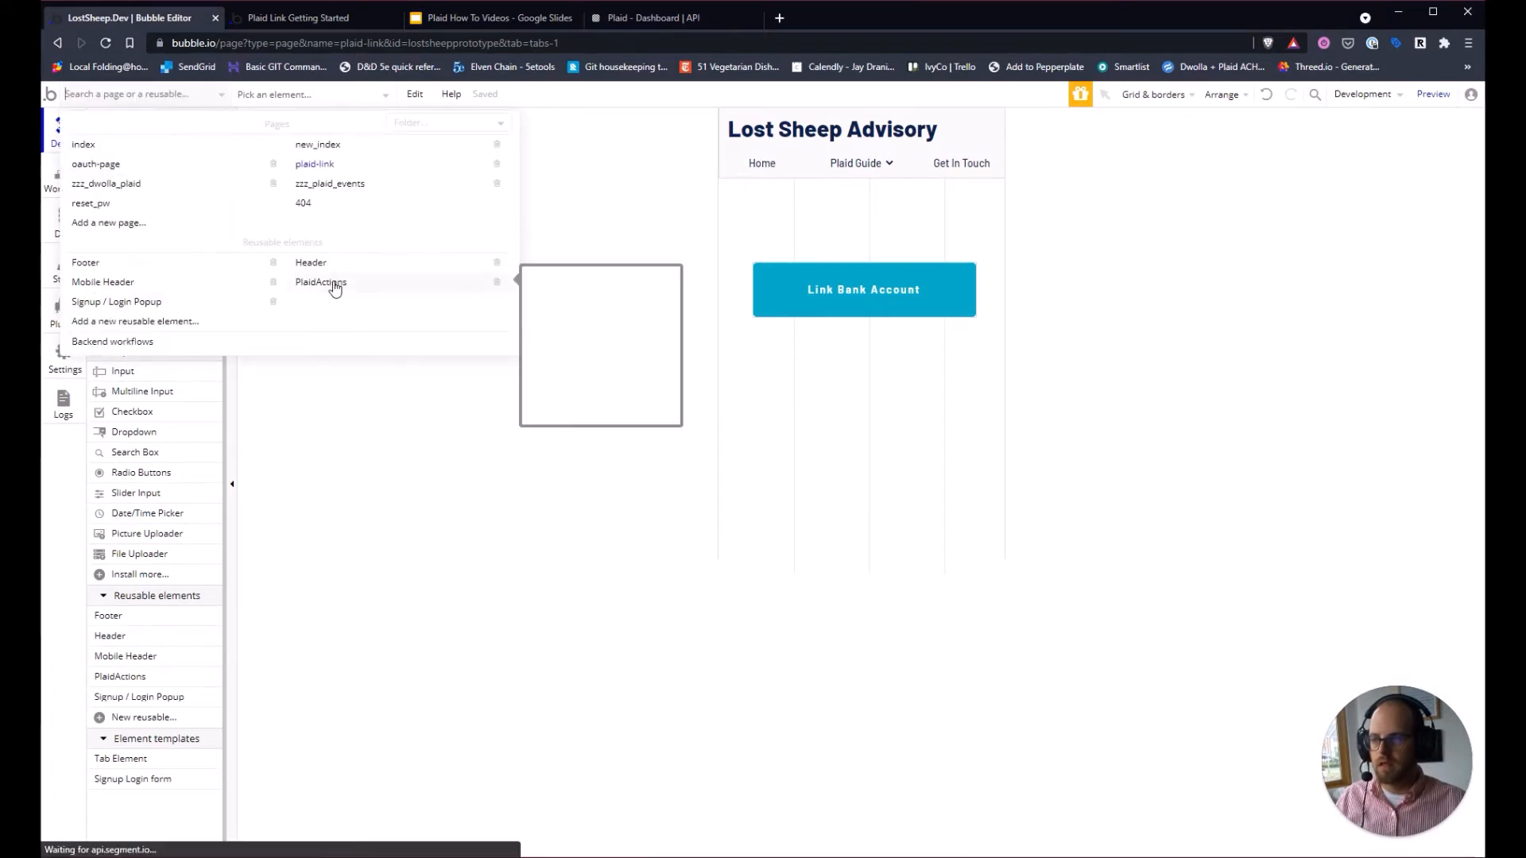
pyautogui.click(332, 283)
pyautogui.click(62, 177)
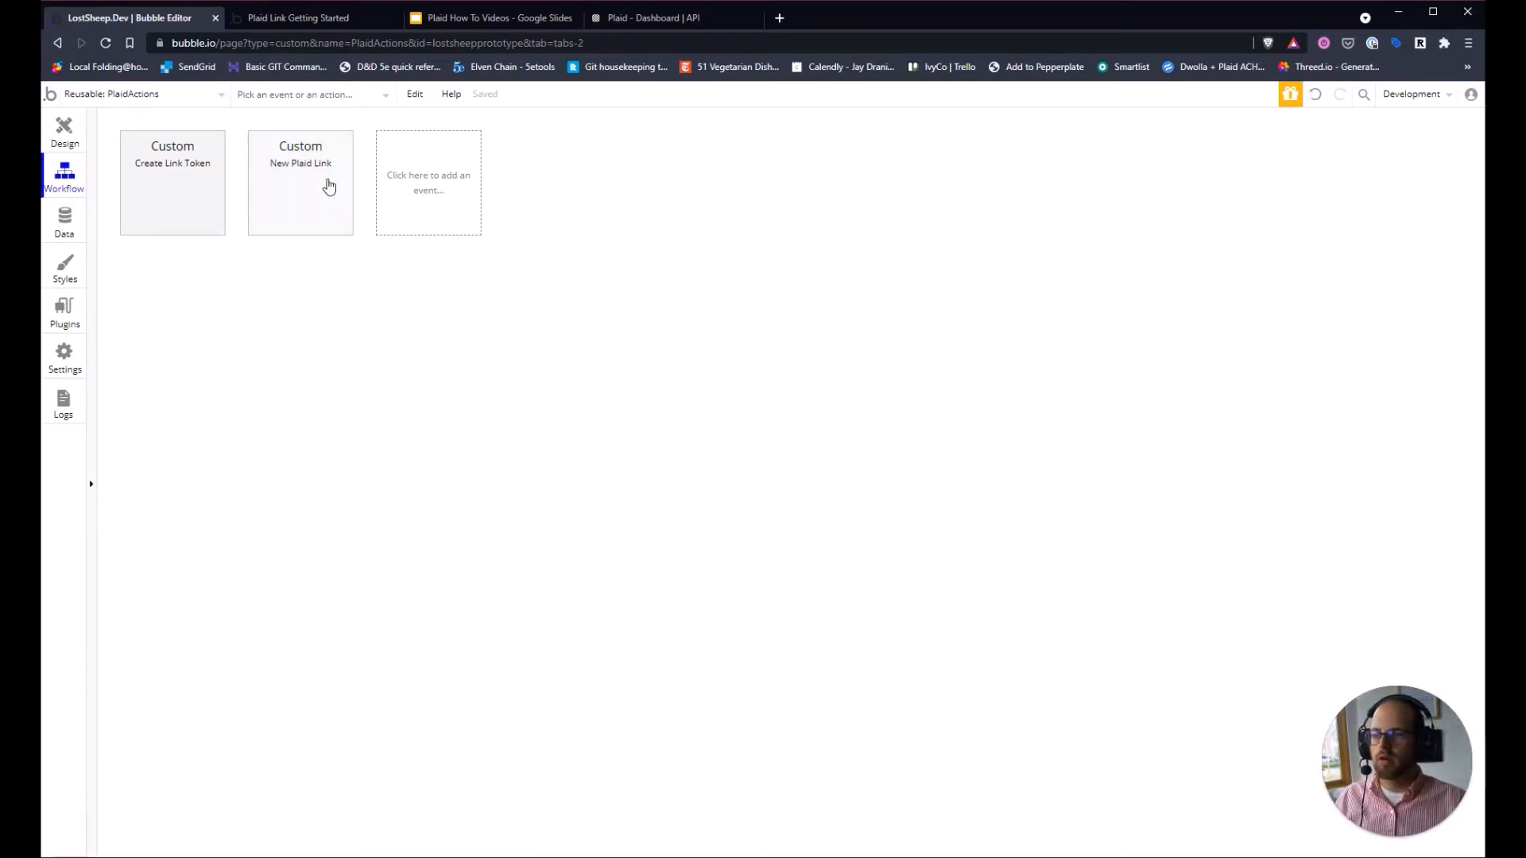
# Add a 'Plaid Link is successful' event triggered by PlaidLink A.
pyautogui.click(447, 206)
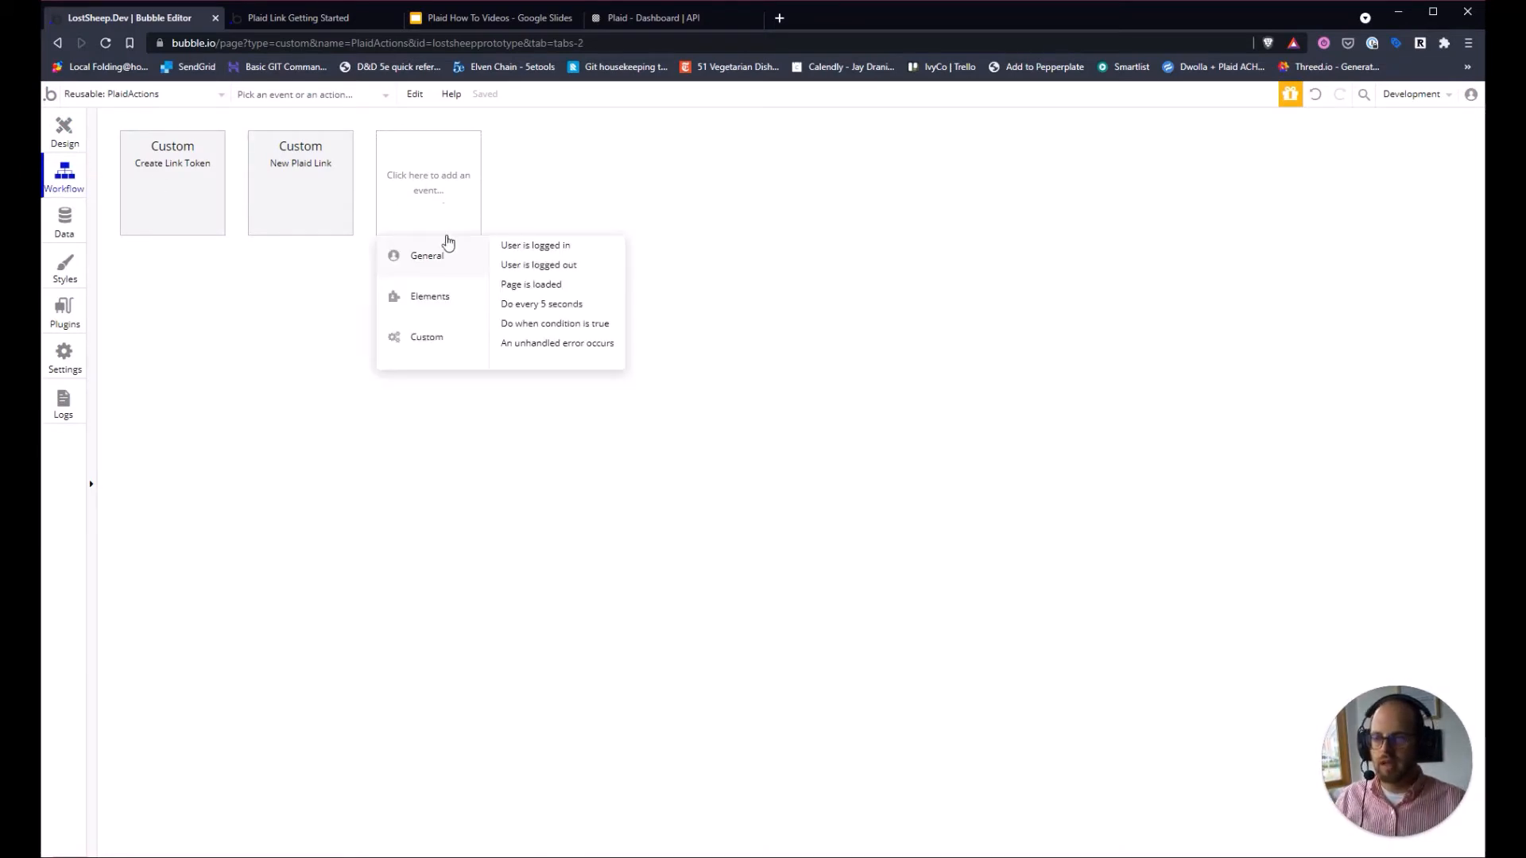
pyautogui.moveTo(445, 303)
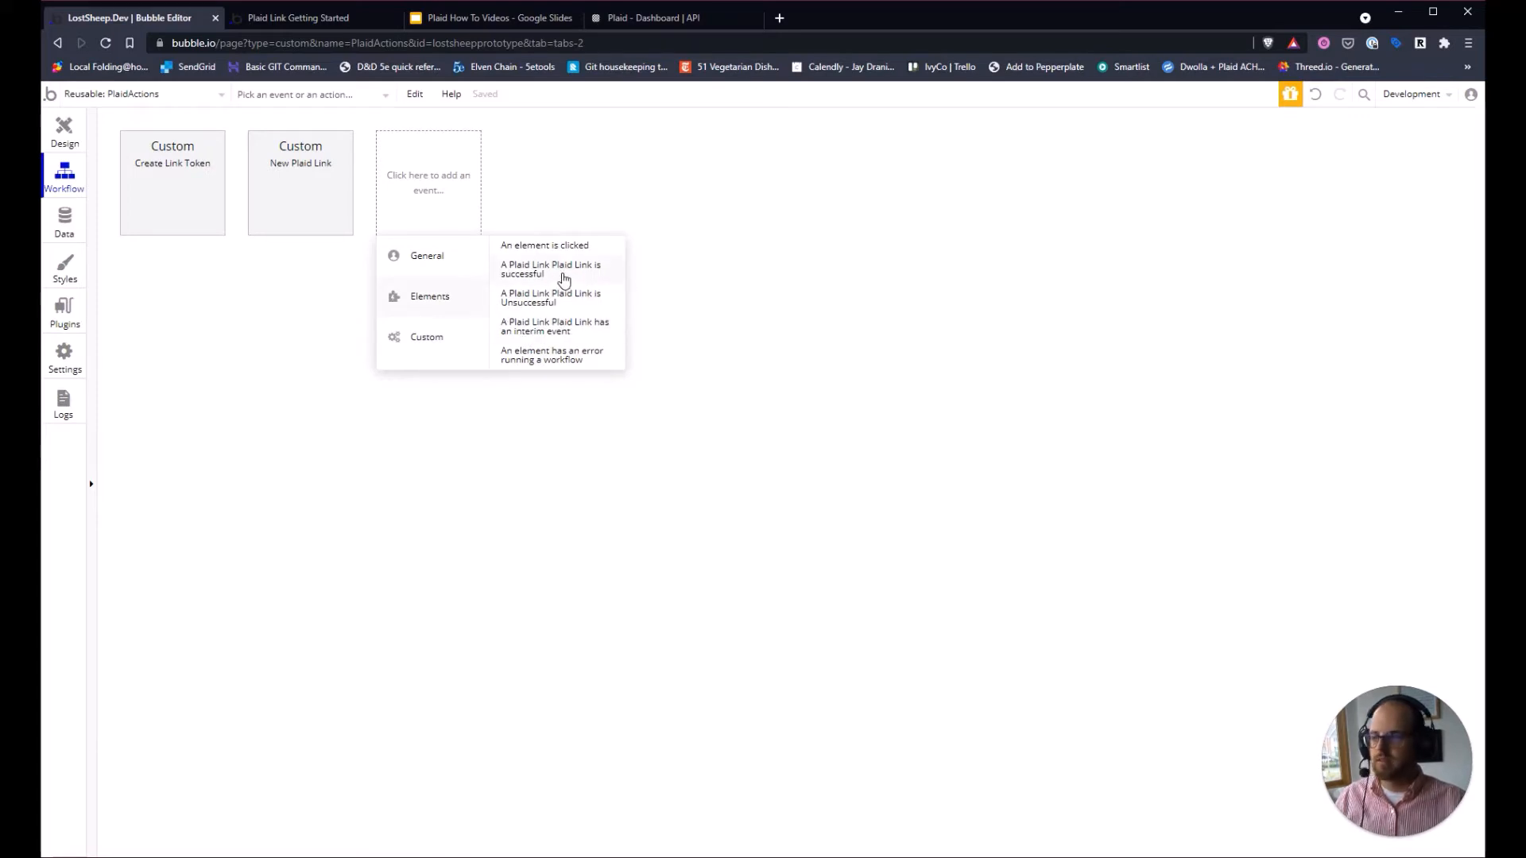
pyautogui.click(564, 271)
pyautogui.click(1034, 228)
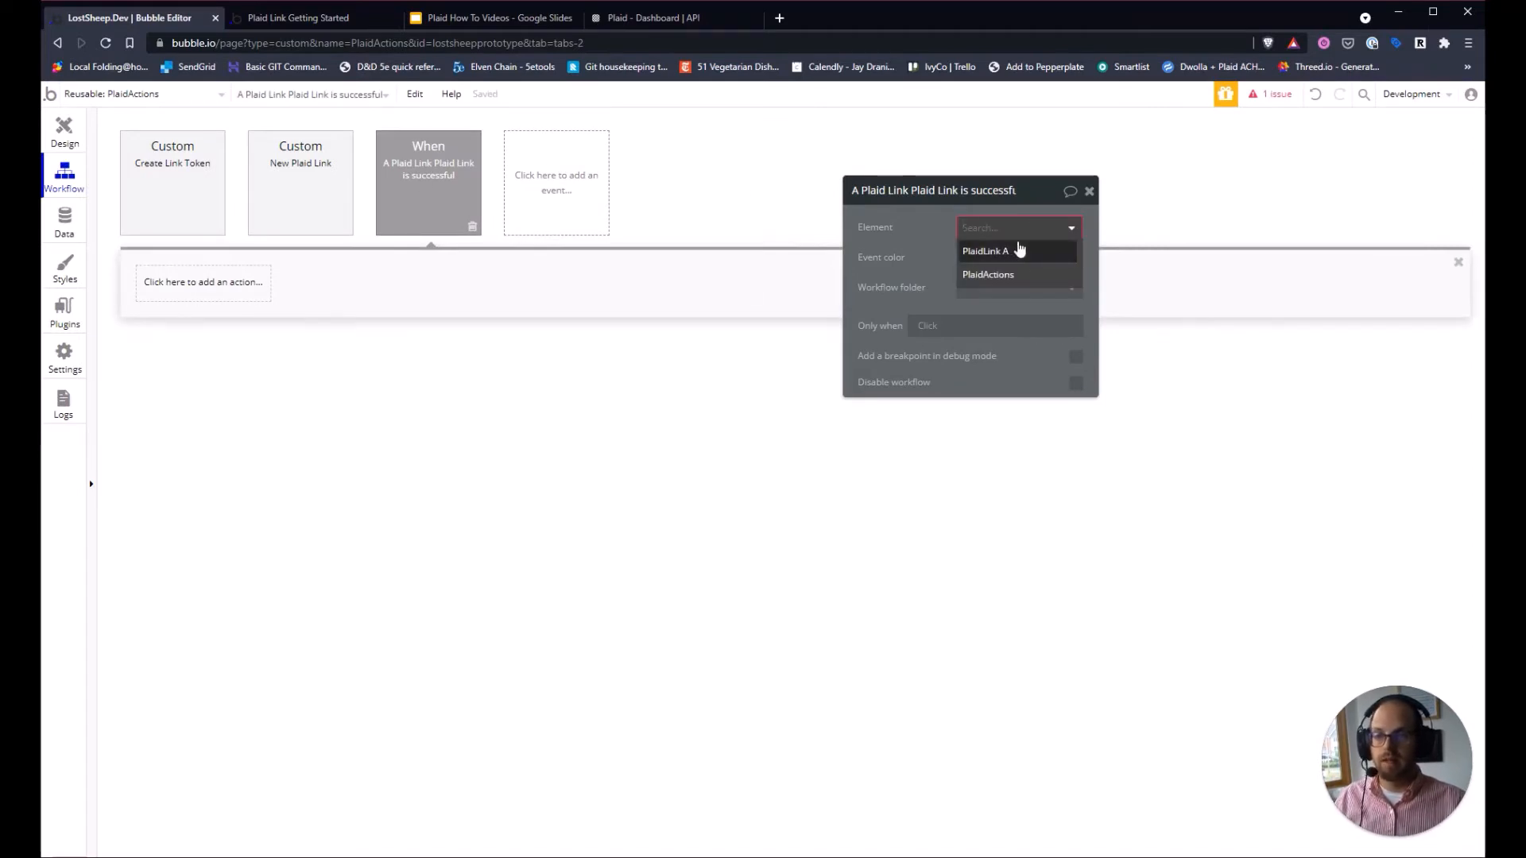
pyautogui.click(999, 261)
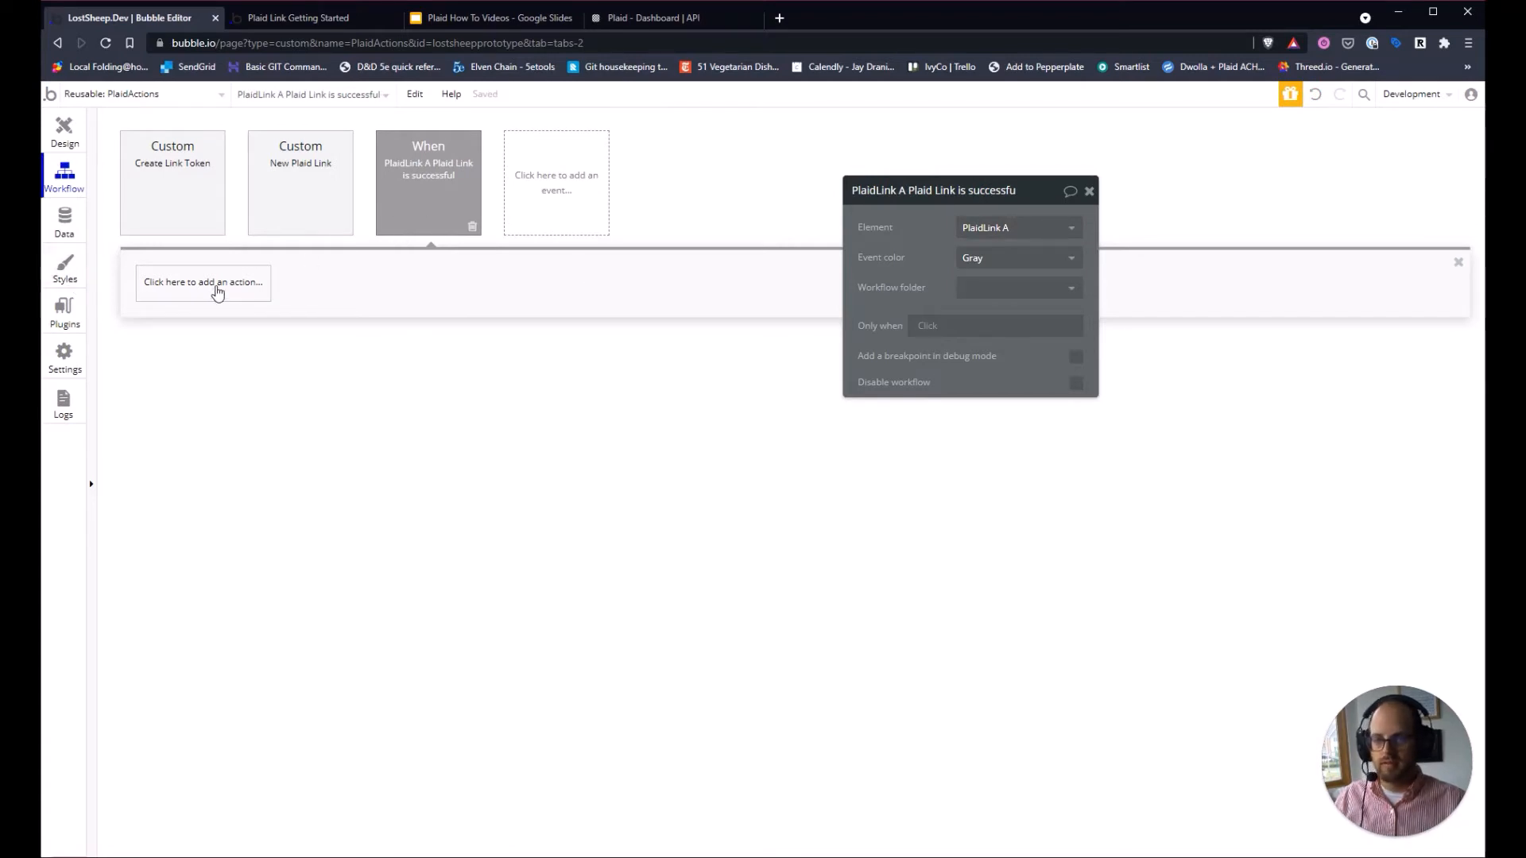
pyautogui.click(218, 291)
pyautogui.moveTo(238, 512)
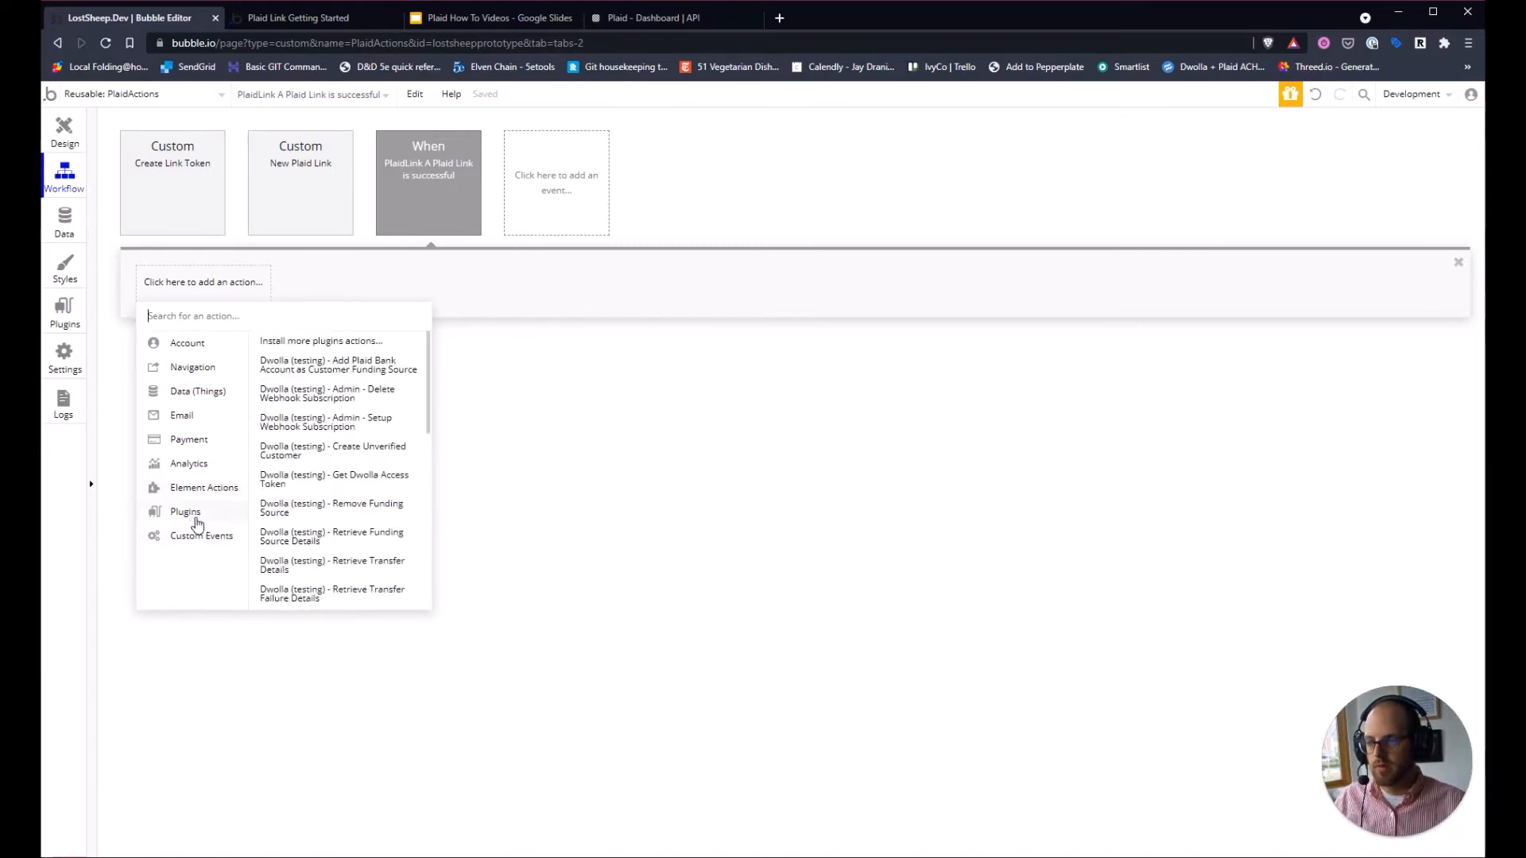
pyautogui.scroll(-5, 326, 503)
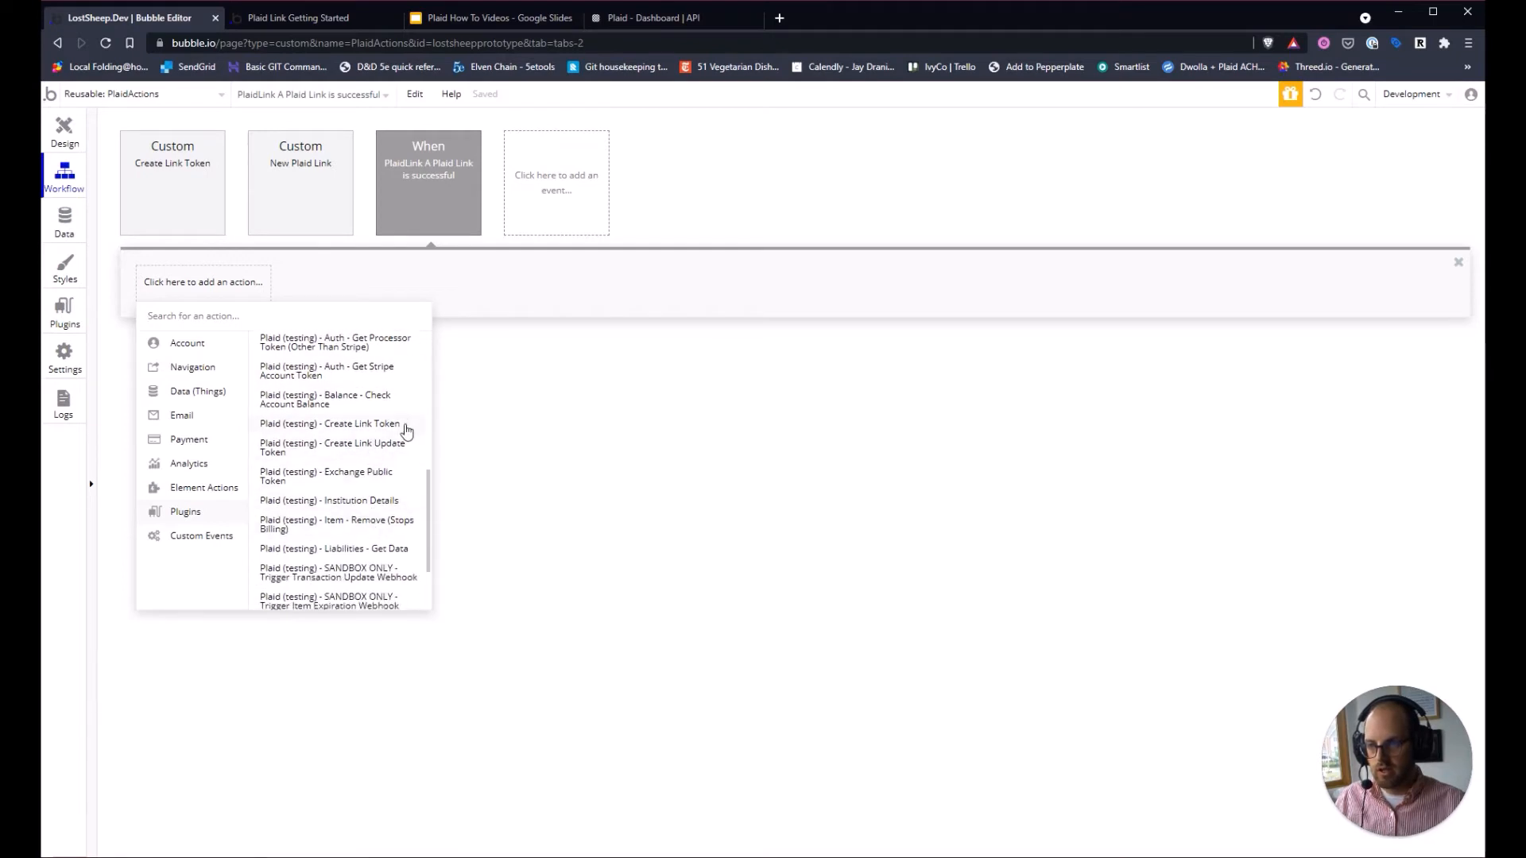
# Add Plaid (testing) - Exchange Public Token with public_token set to This PlaidLink's plaidPublicToken.
pyautogui.click(364, 482)
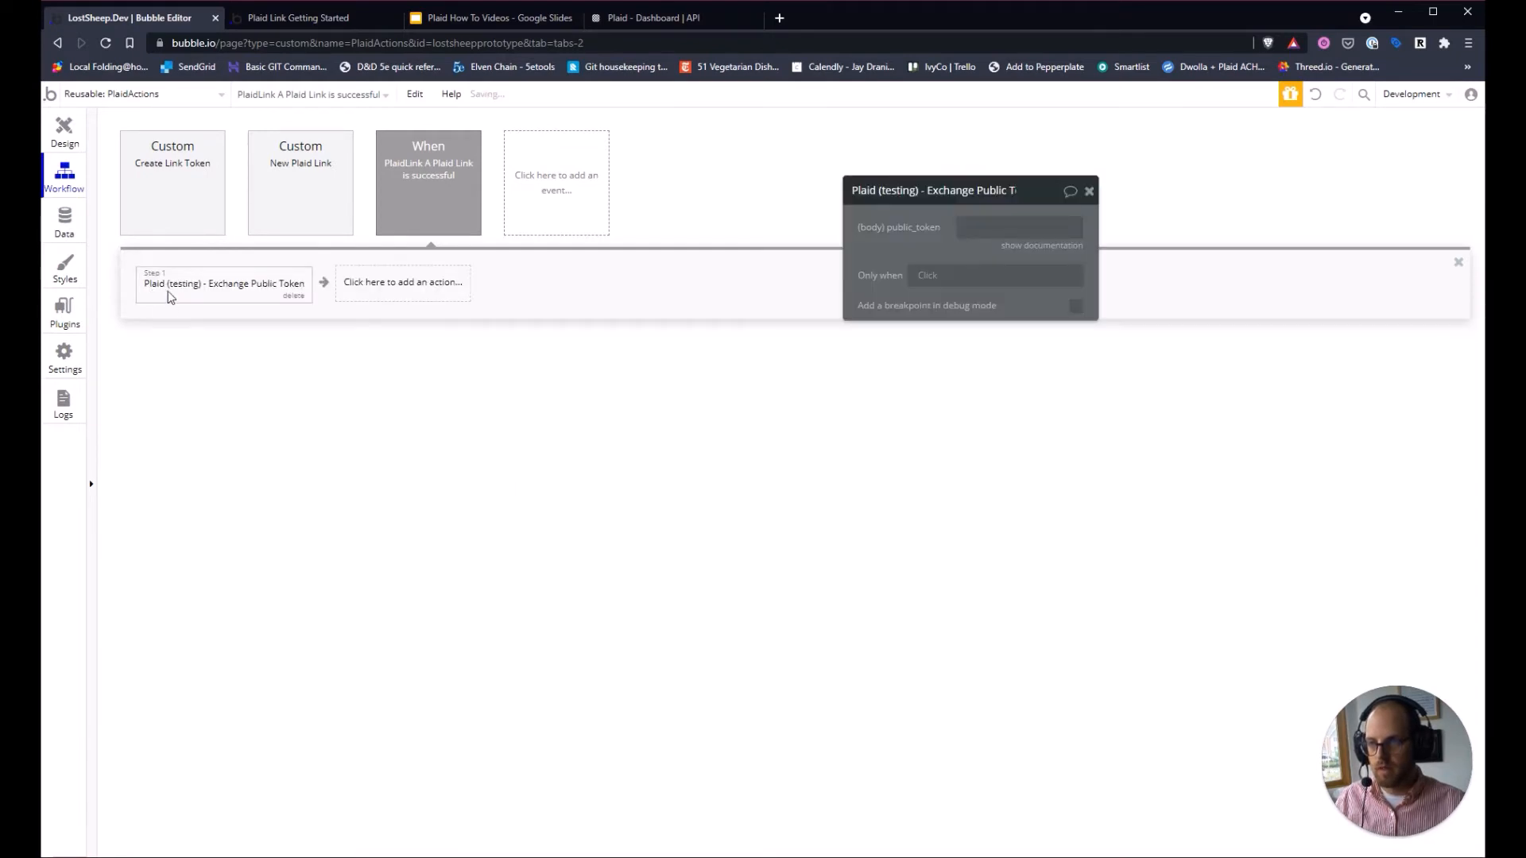
pyautogui.click(1010, 225)
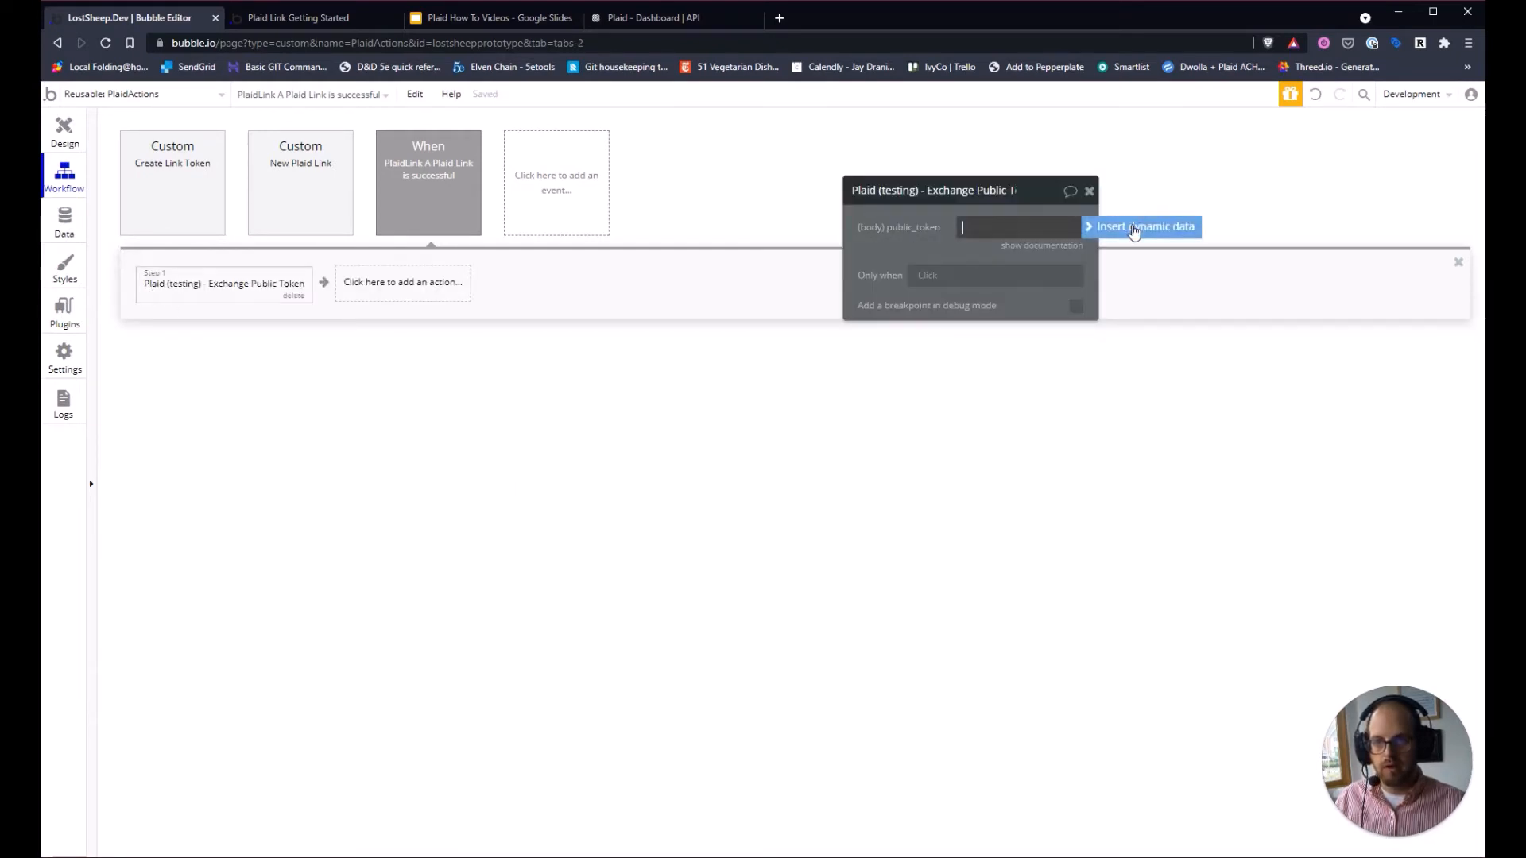
pyautogui.click(1135, 228)
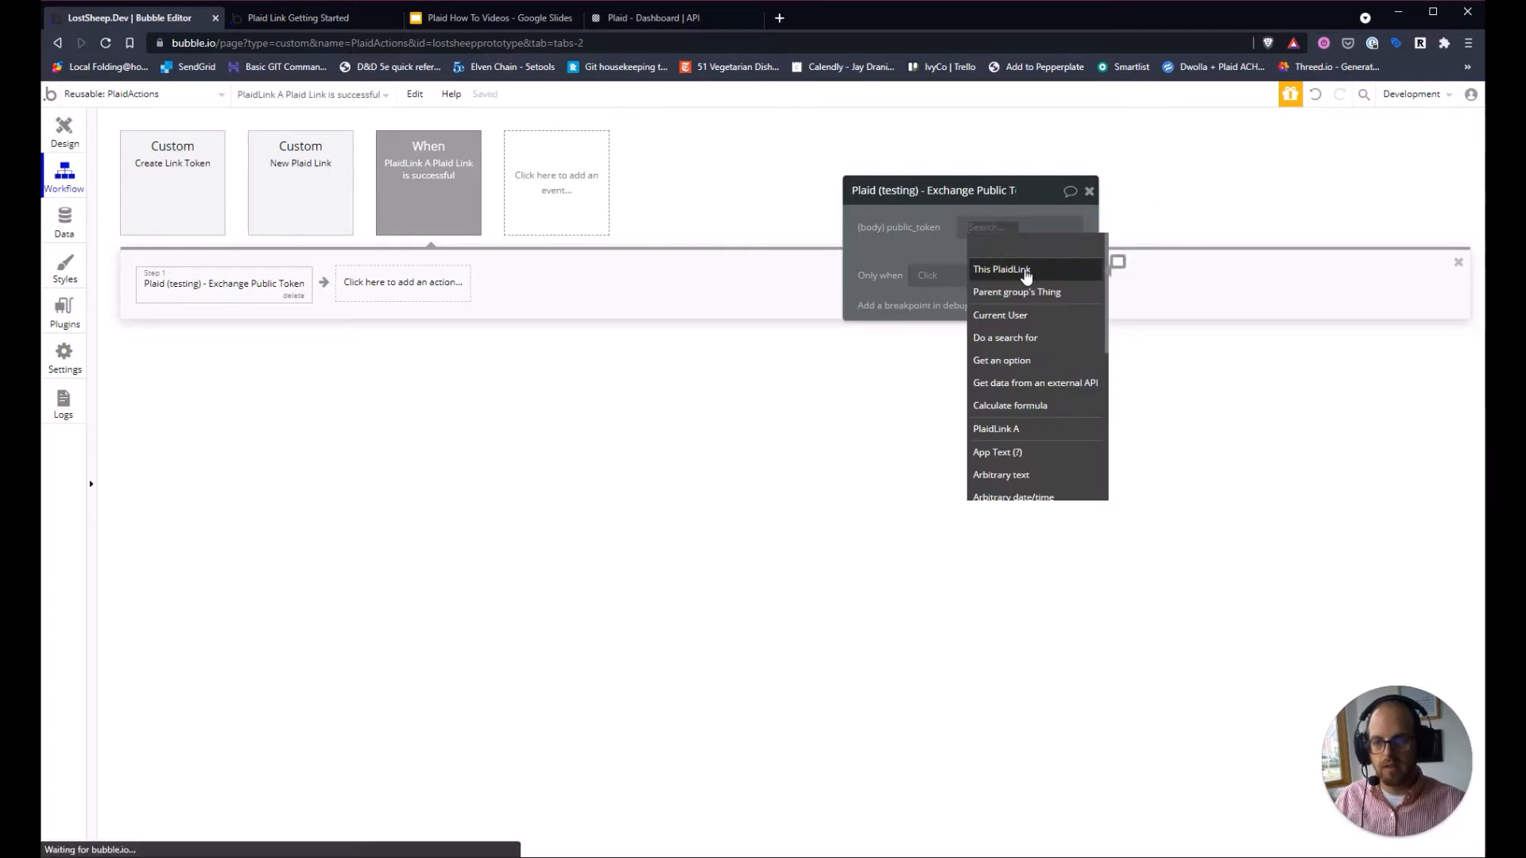
pyautogui.click(1035, 273)
pyautogui.click(1076, 242)
pyautogui.click(912, 264)
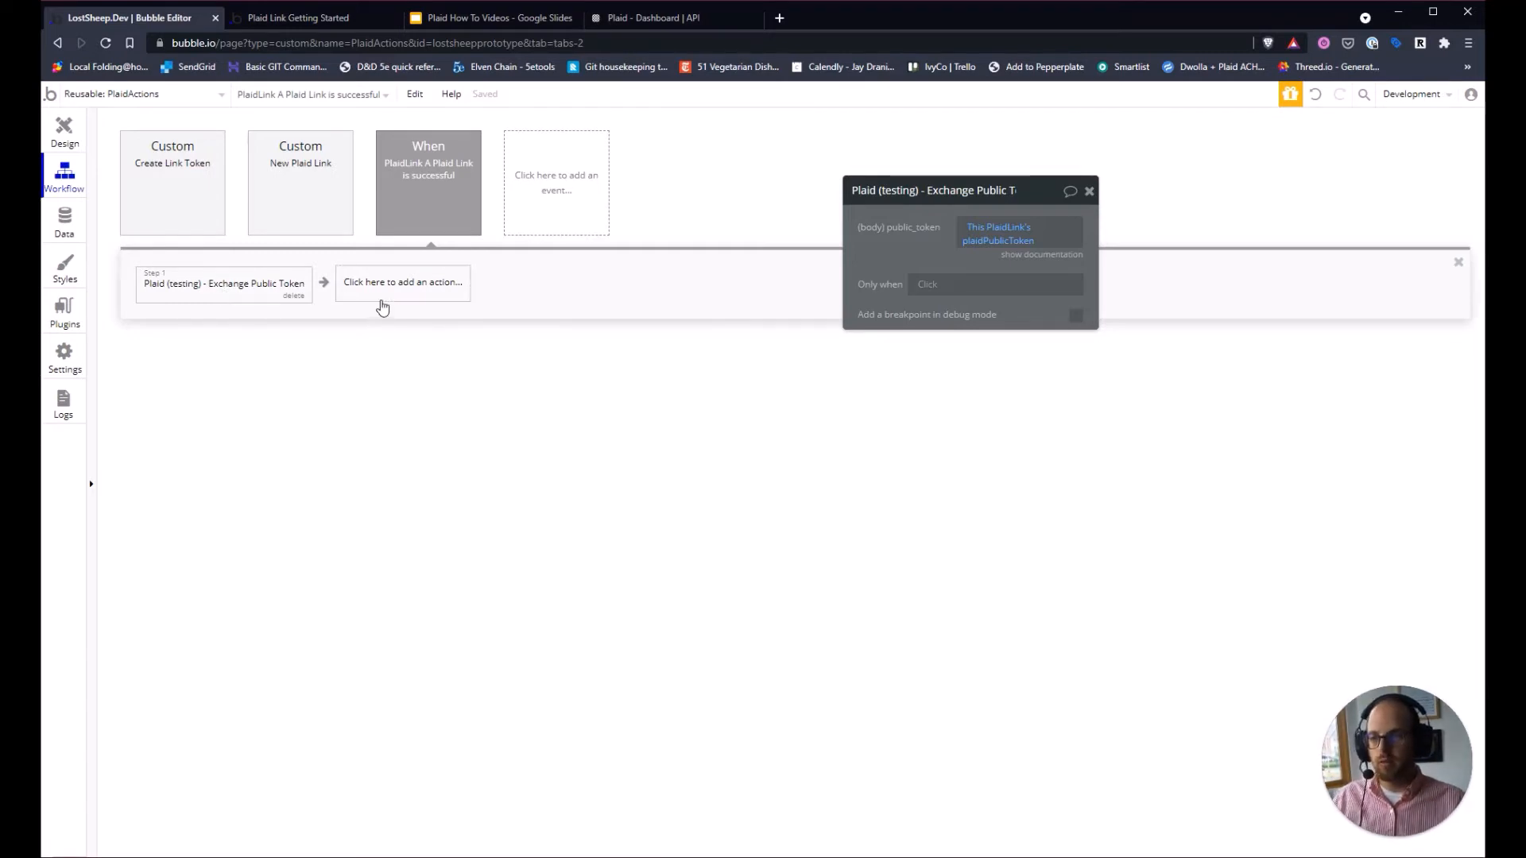
pyautogui.click(378, 291)
# Add a Step 2 that creates a new thing of a new 'Plaid Institution' type.
pyautogui.moveTo(400, 396)
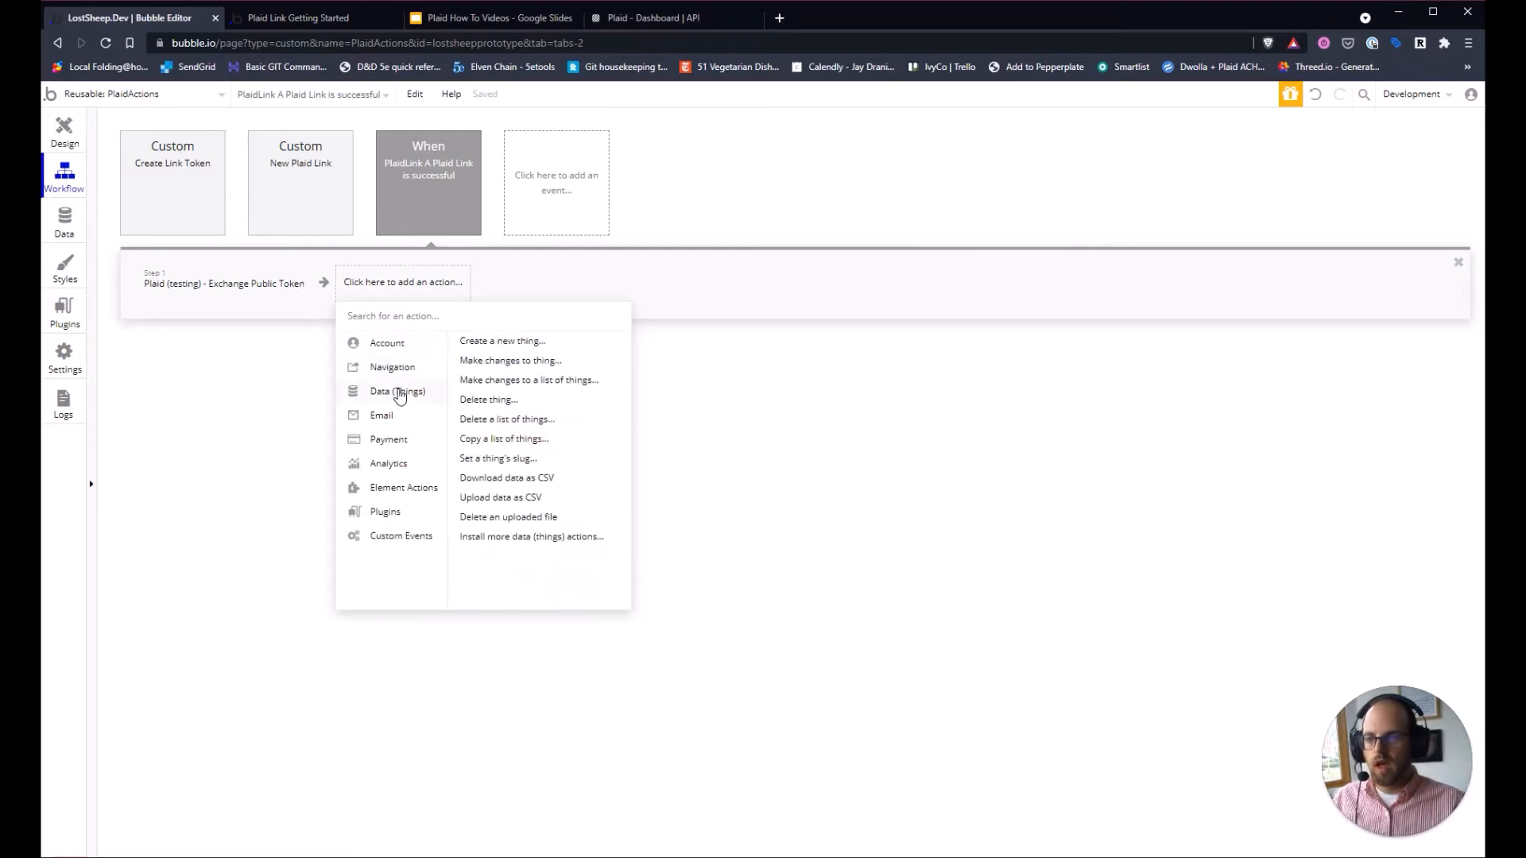
pyautogui.click(516, 341)
pyautogui.click(1005, 232)
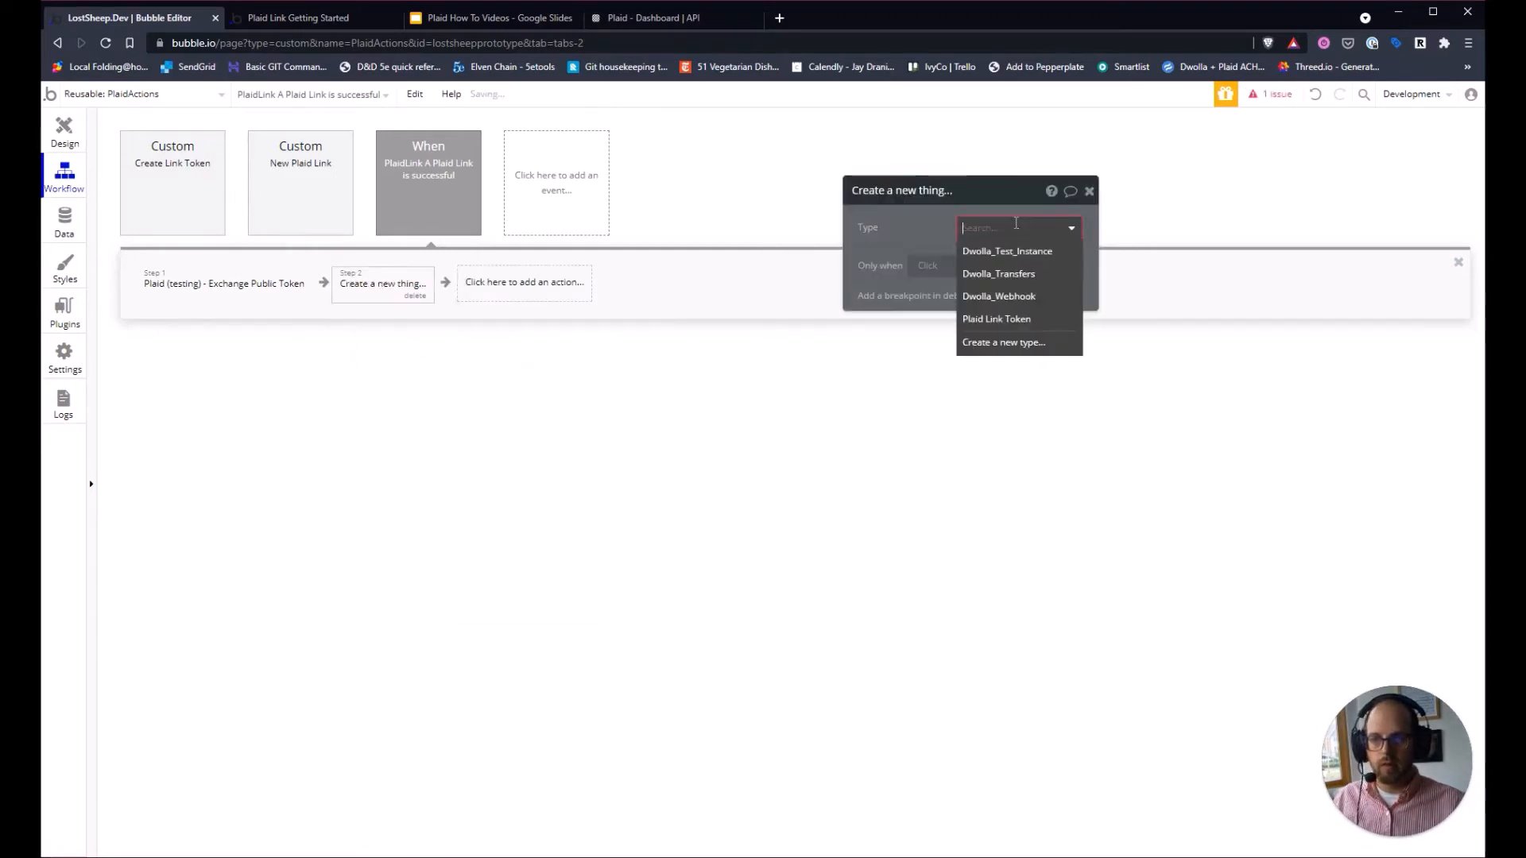
pyautogui.click(1005, 344)
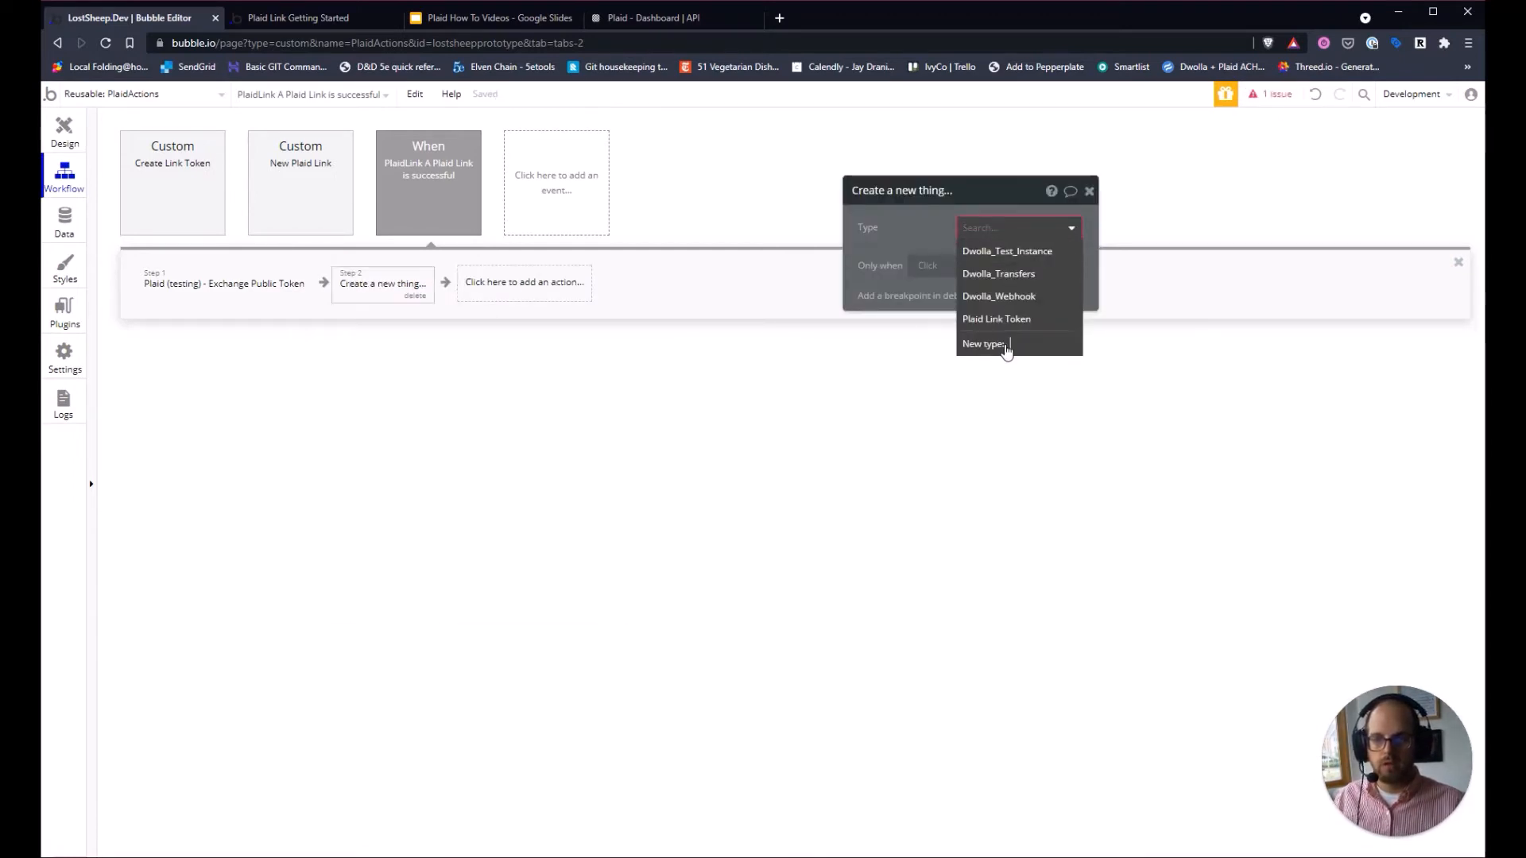
pyautogui.write('Plaid Inst')
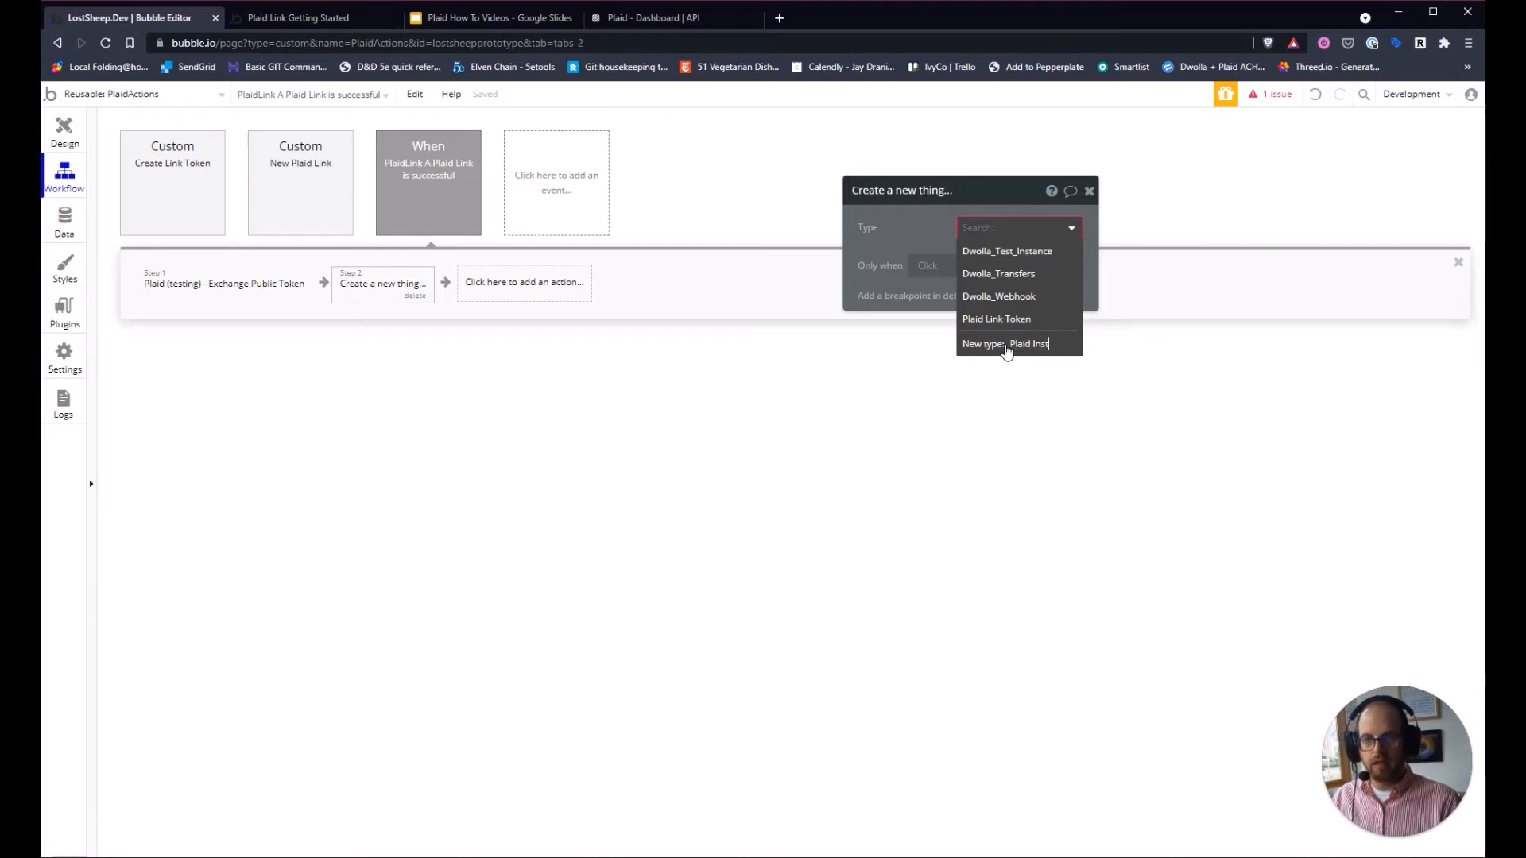
pyautogui.write('itution')
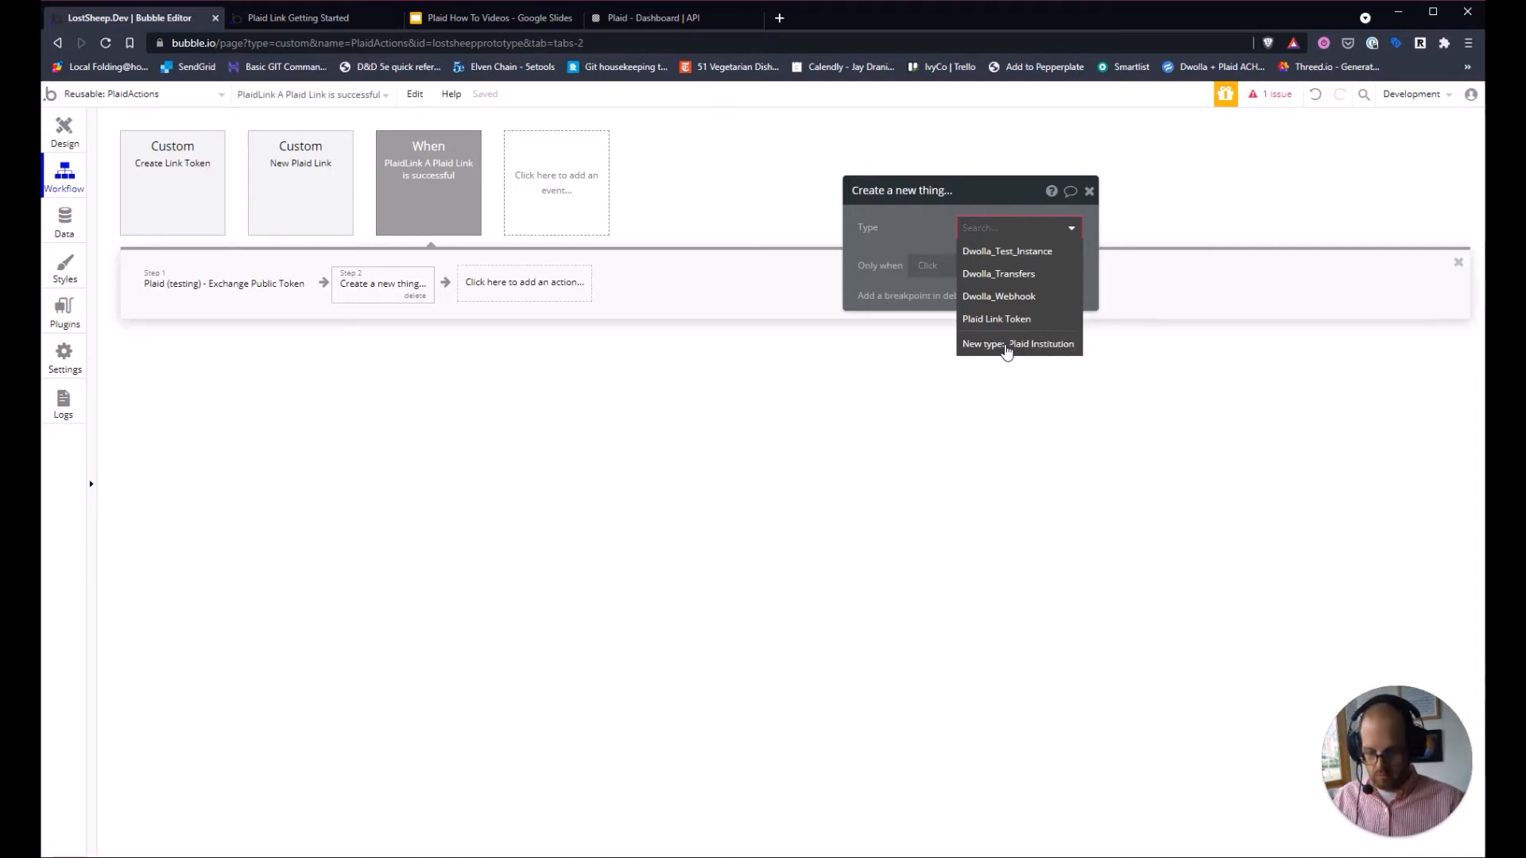
pyautogui.click(1005, 345)
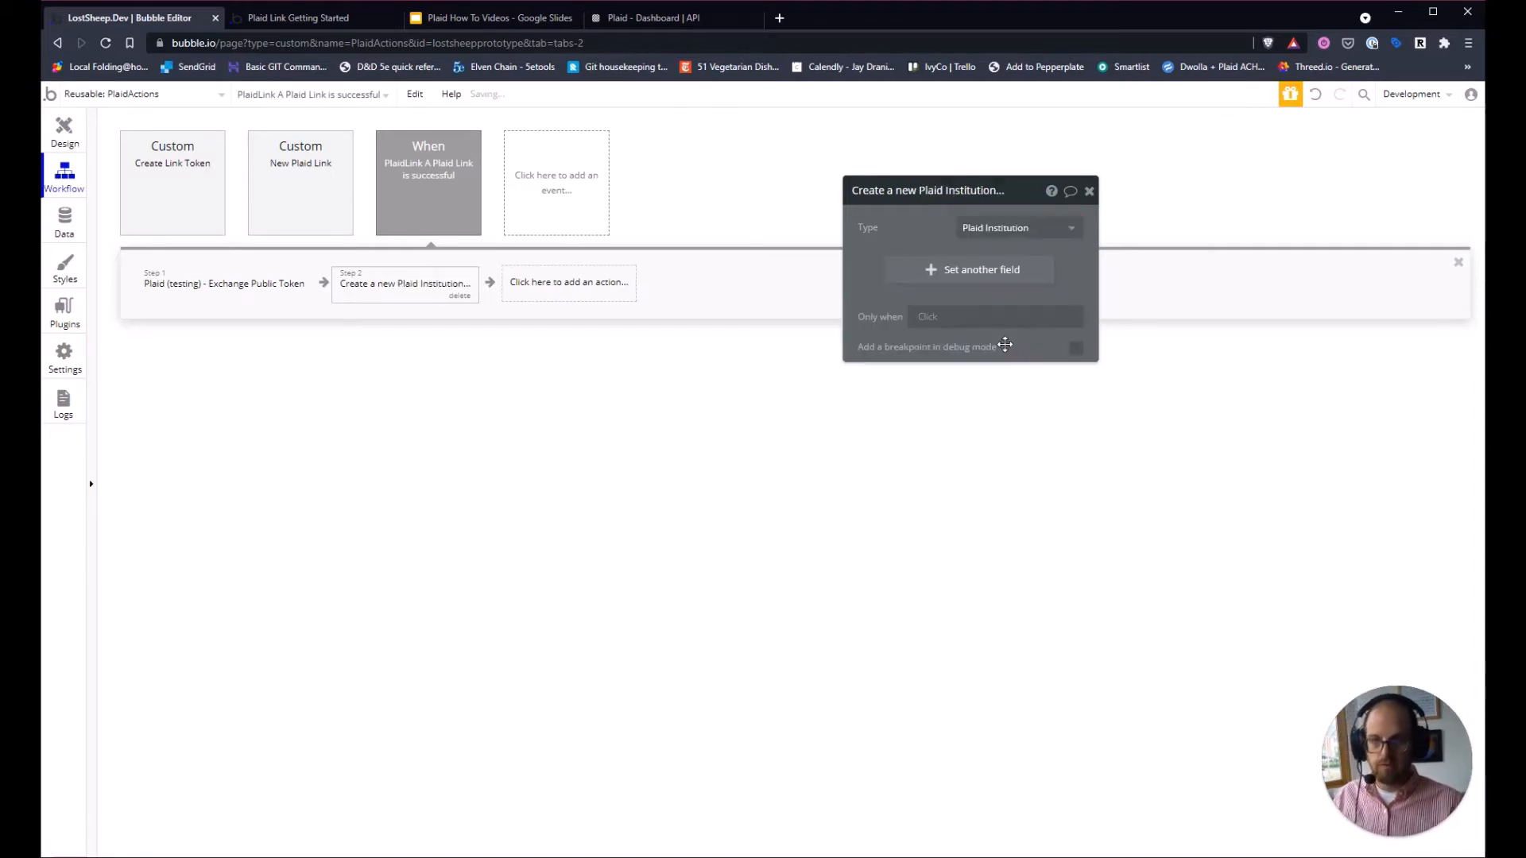
# Check the Institution entity in the ER diagram slide, then return to the Bubble workflow.
pyautogui.click(507, 19)
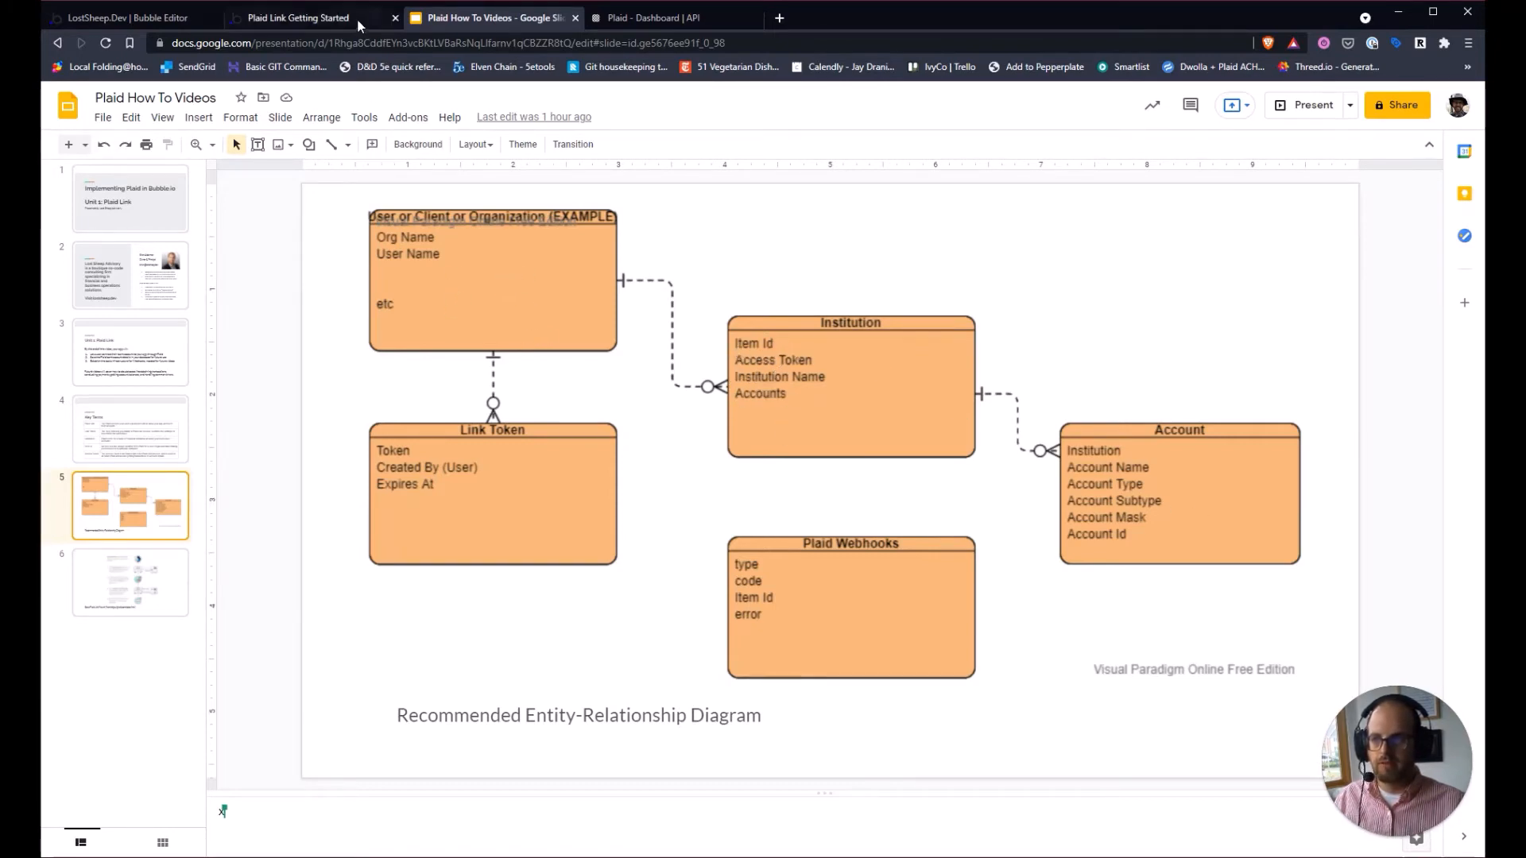
pyautogui.click(328, 19)
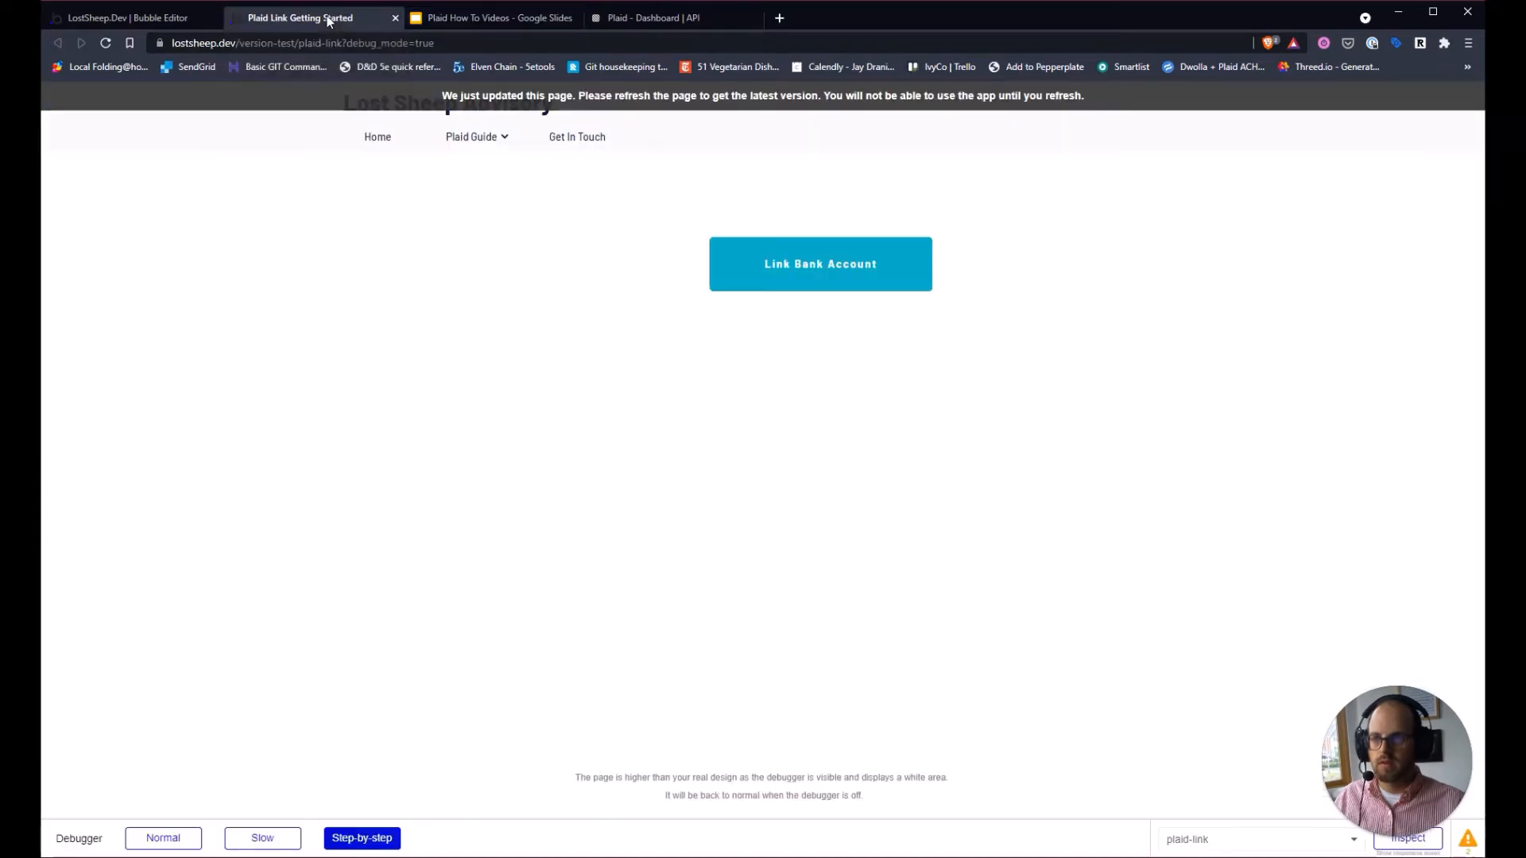
pyautogui.click(134, 20)
# Create a new Item Id text field on Plaid Institution in the create action.
pyautogui.click(961, 283)
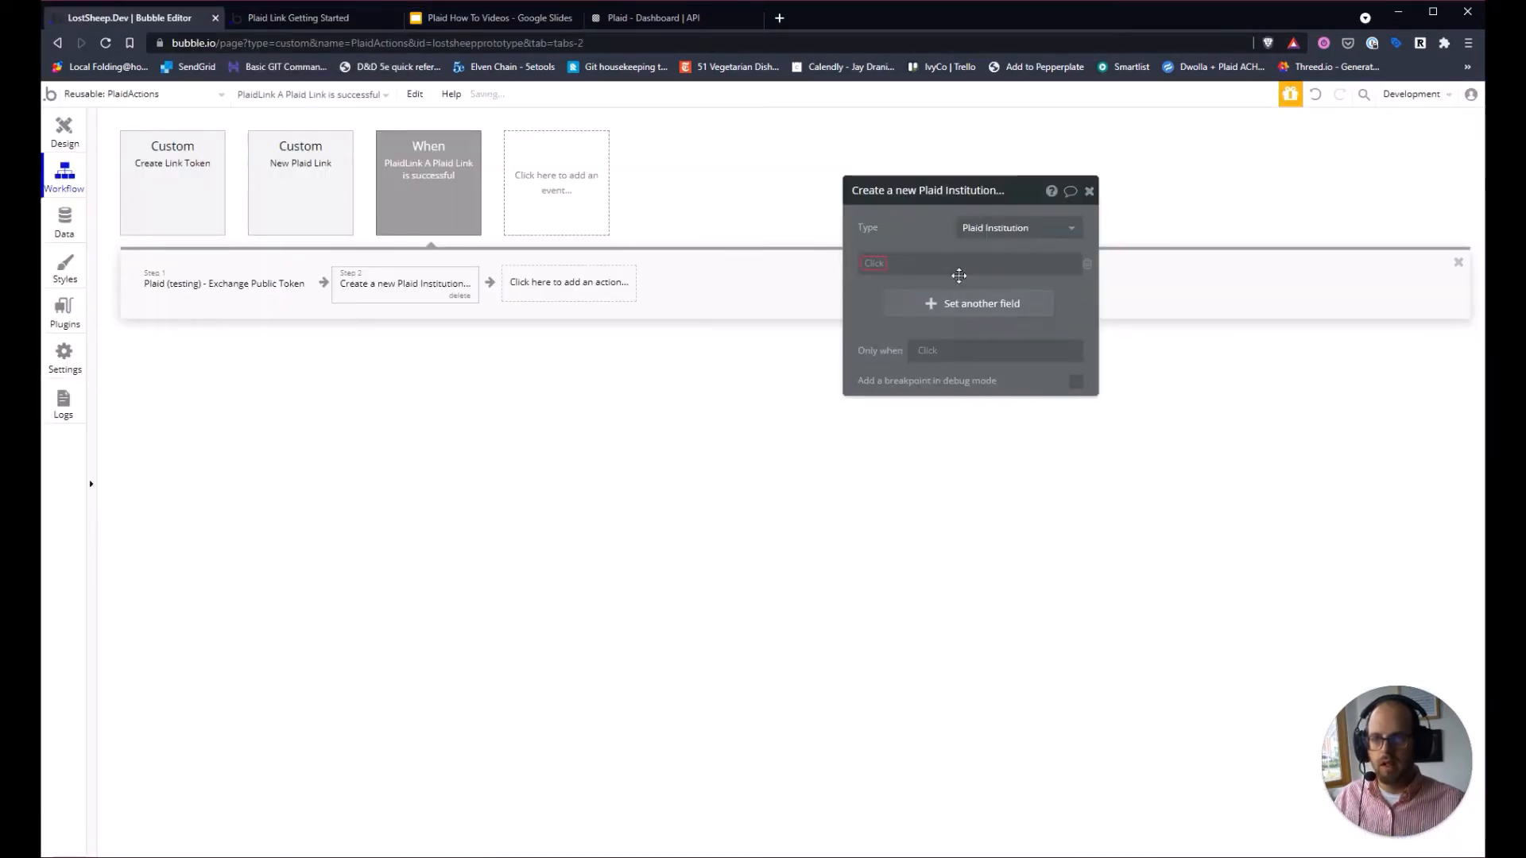
pyautogui.click(875, 263)
pyautogui.click(884, 282)
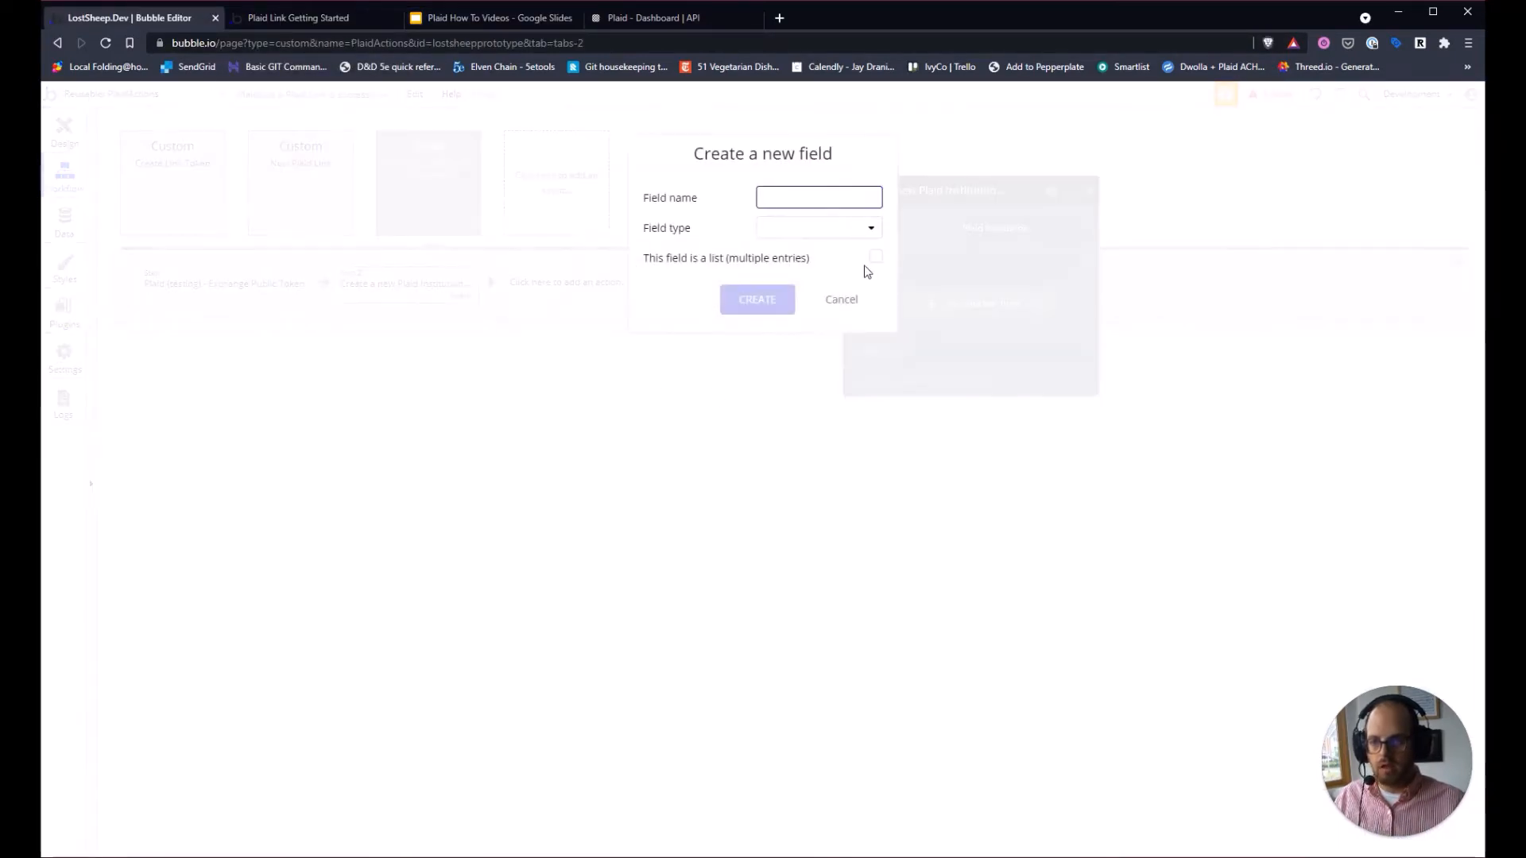
pyautogui.write('Item Id')
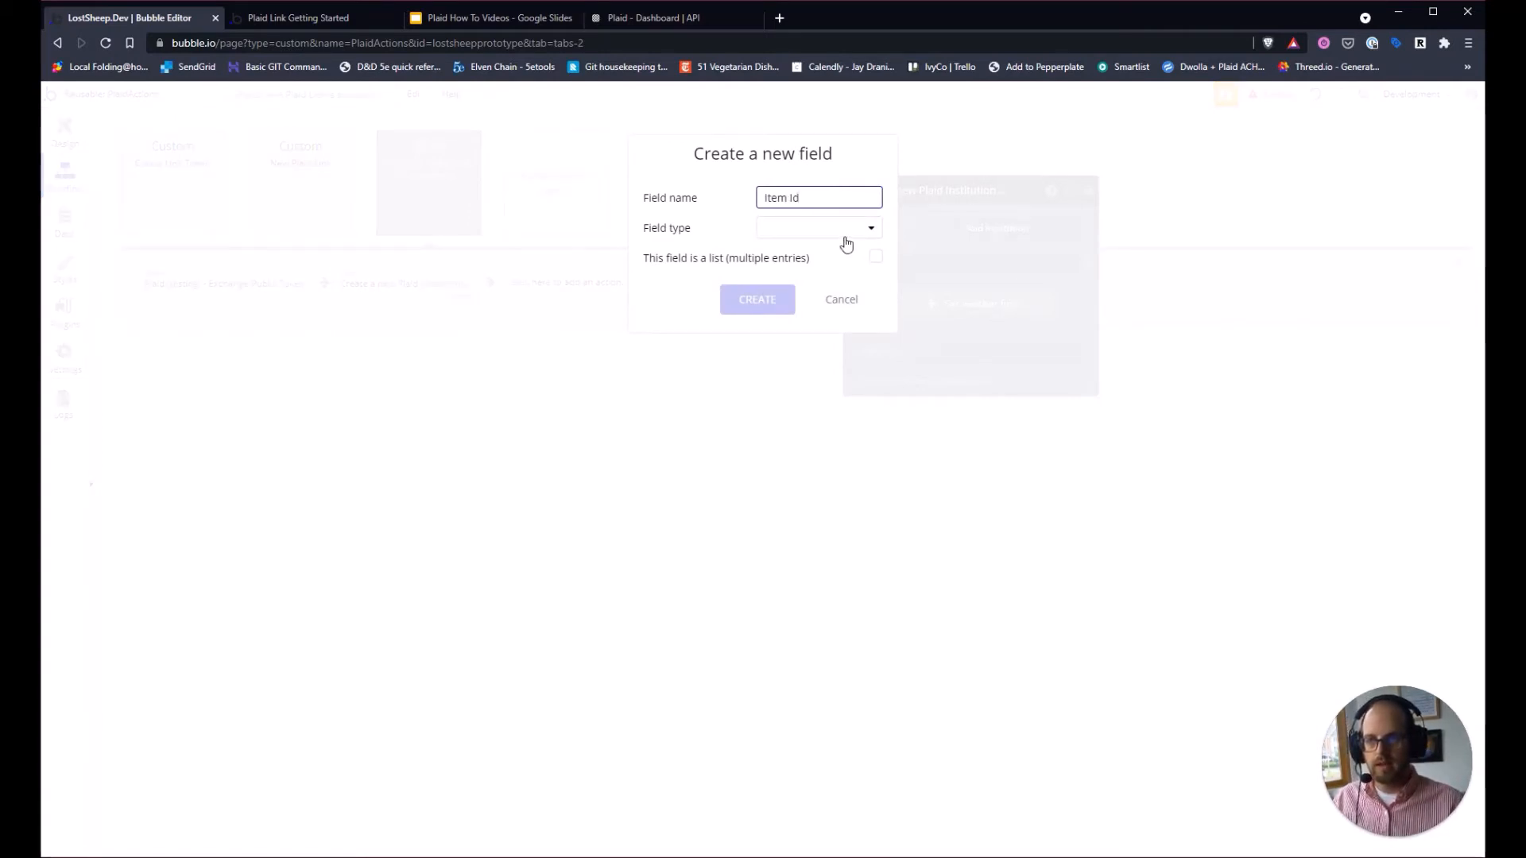
pyautogui.click(846, 238)
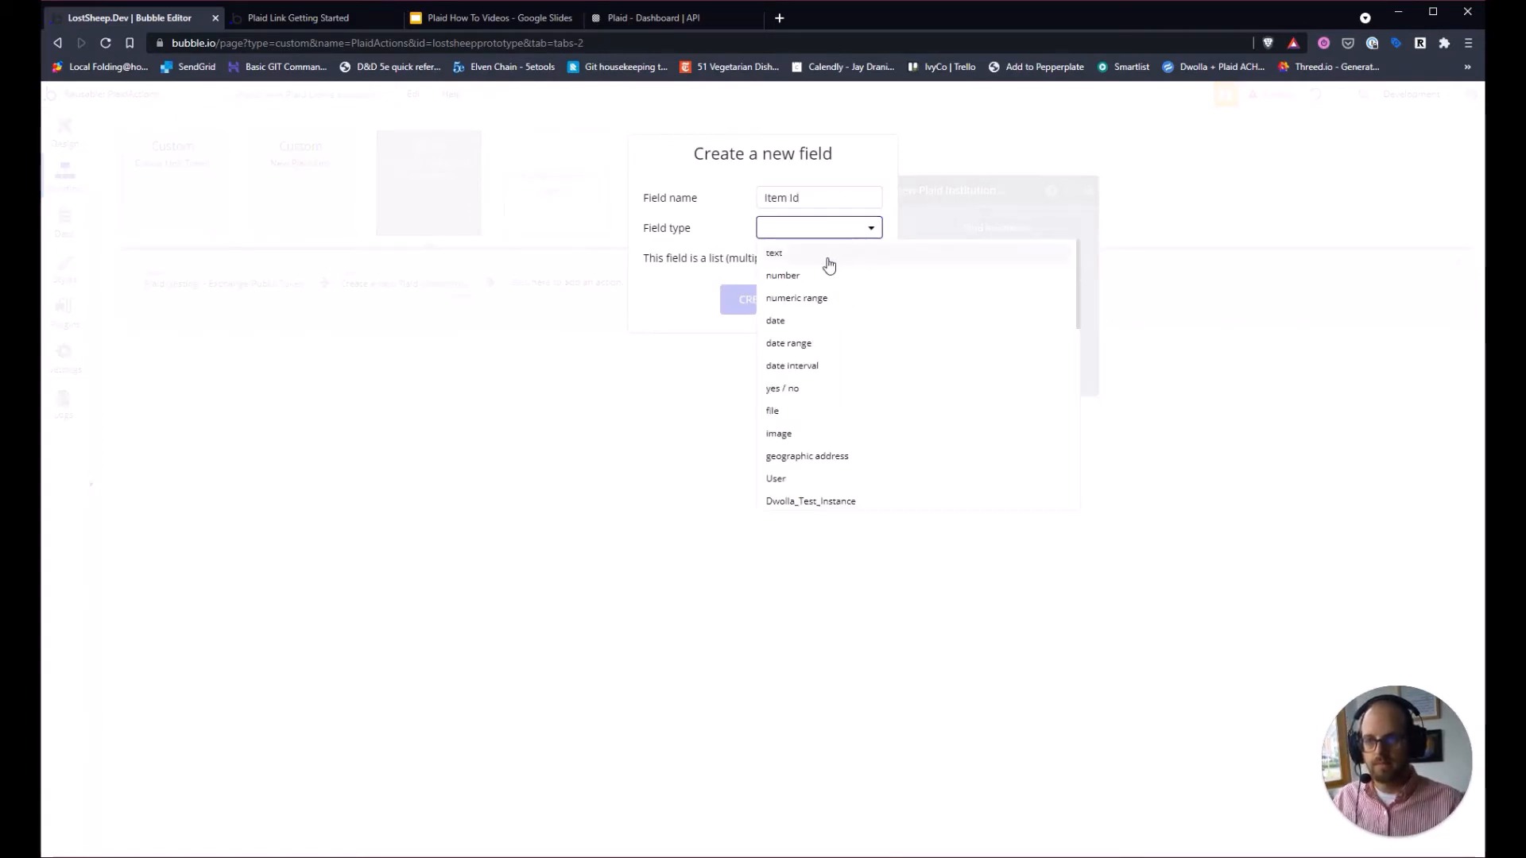
pyautogui.click(823, 252)
pyautogui.click(755, 299)
# Add a new 'access token' text field to the create action.
pyautogui.click(863, 301)
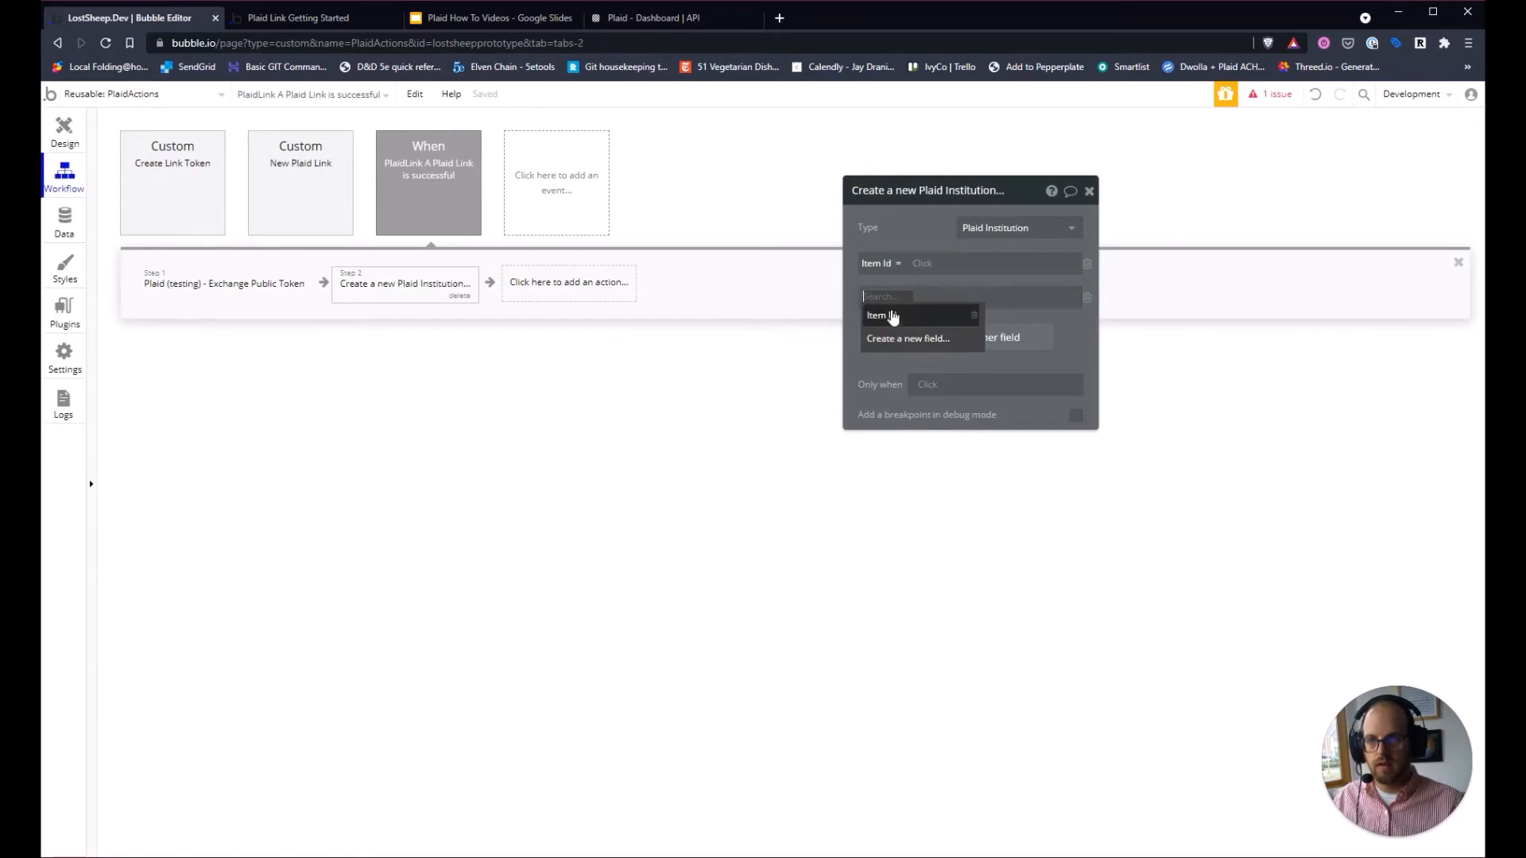
pyautogui.click(897, 336)
pyautogui.write('access token')
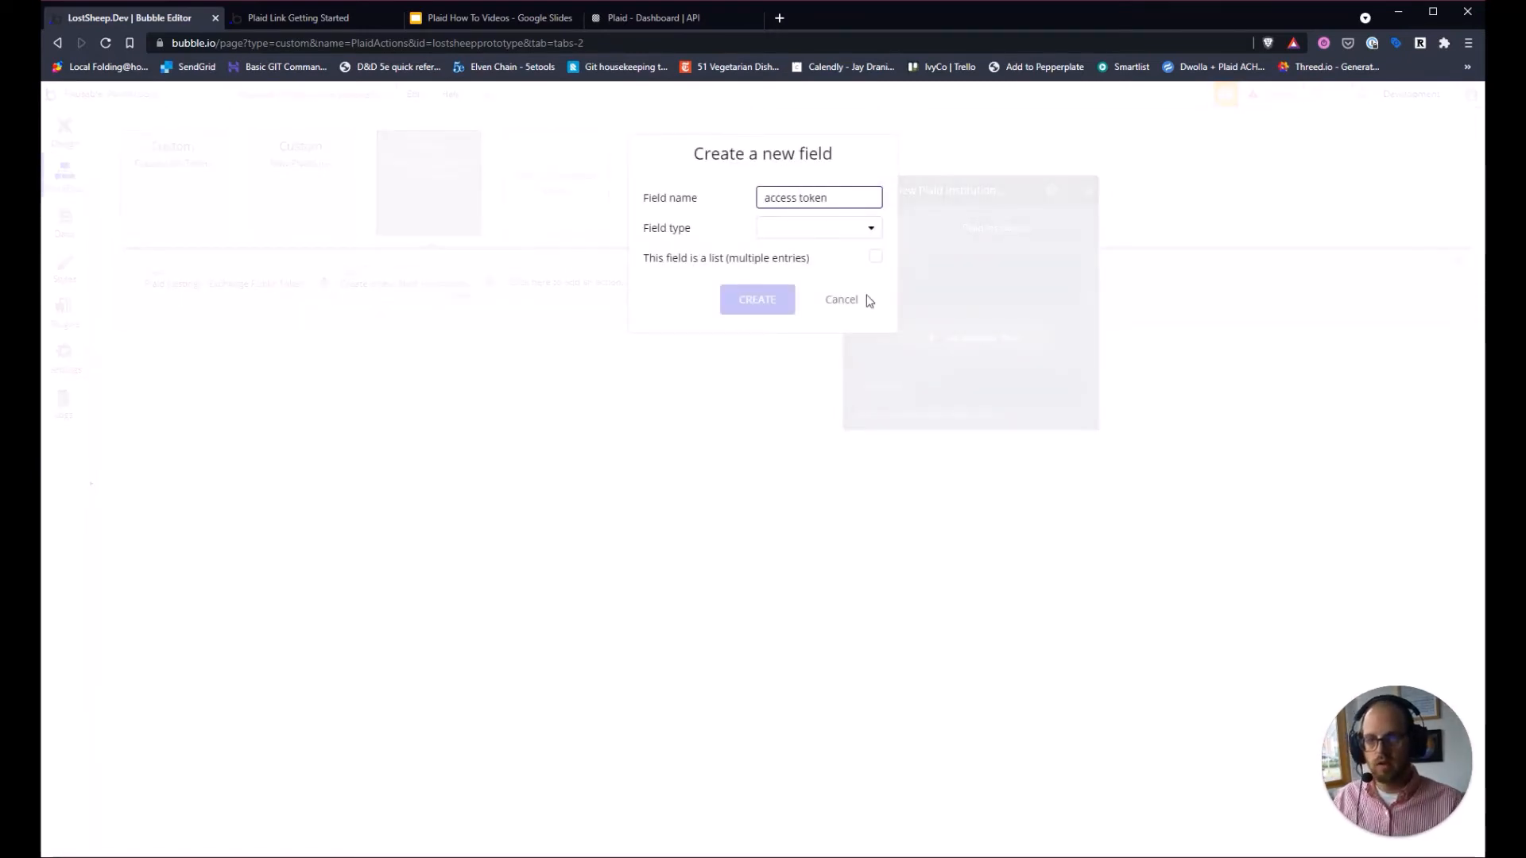
pyautogui.click(834, 230)
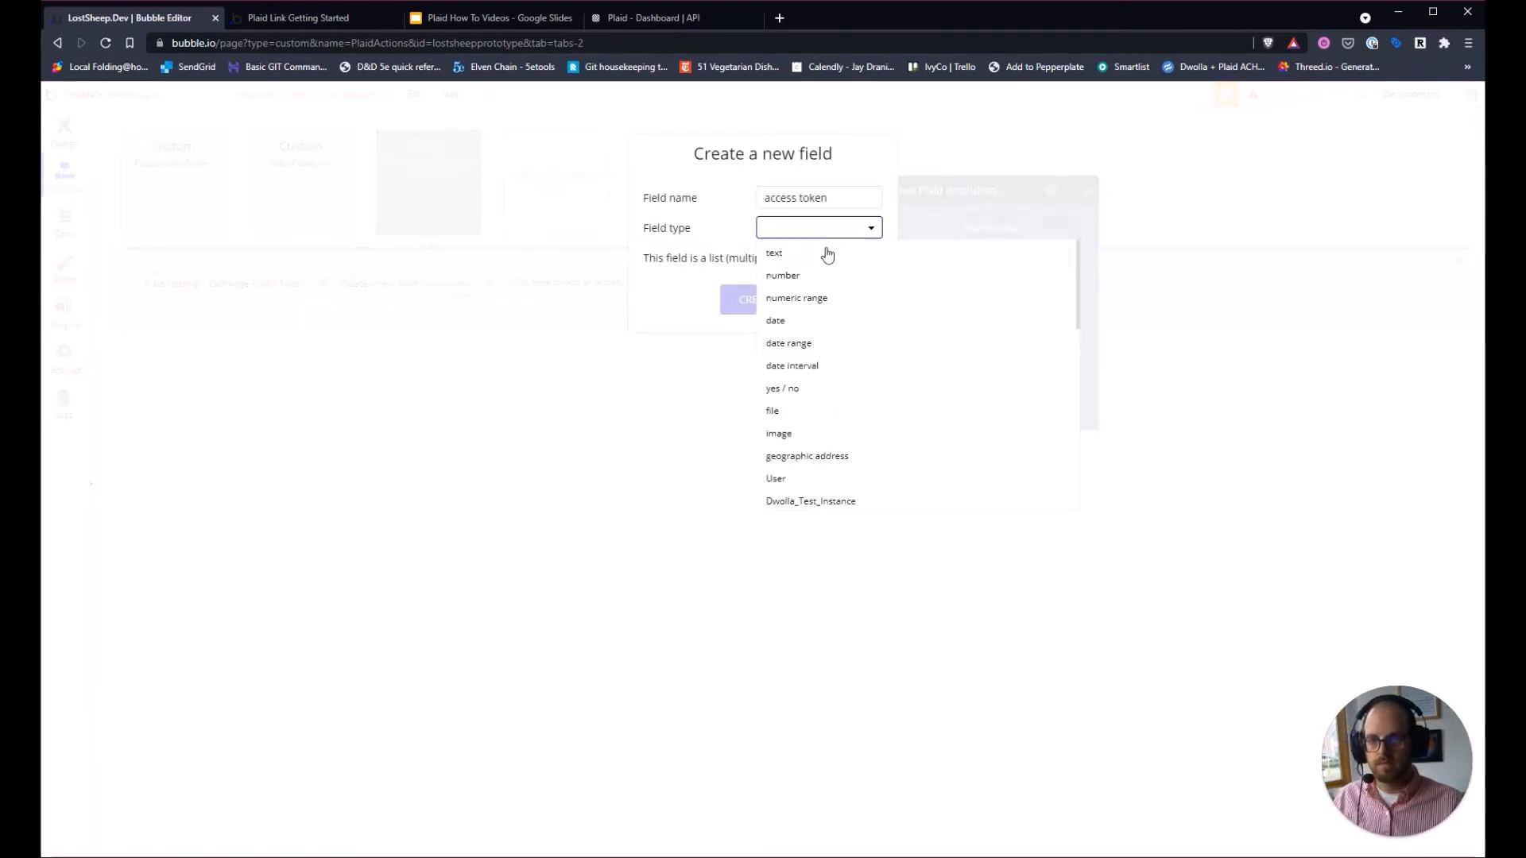
pyautogui.click(824, 251)
pyautogui.click(758, 300)
# Add a new 'institution name' text field to the create action.
pyautogui.click(943, 339)
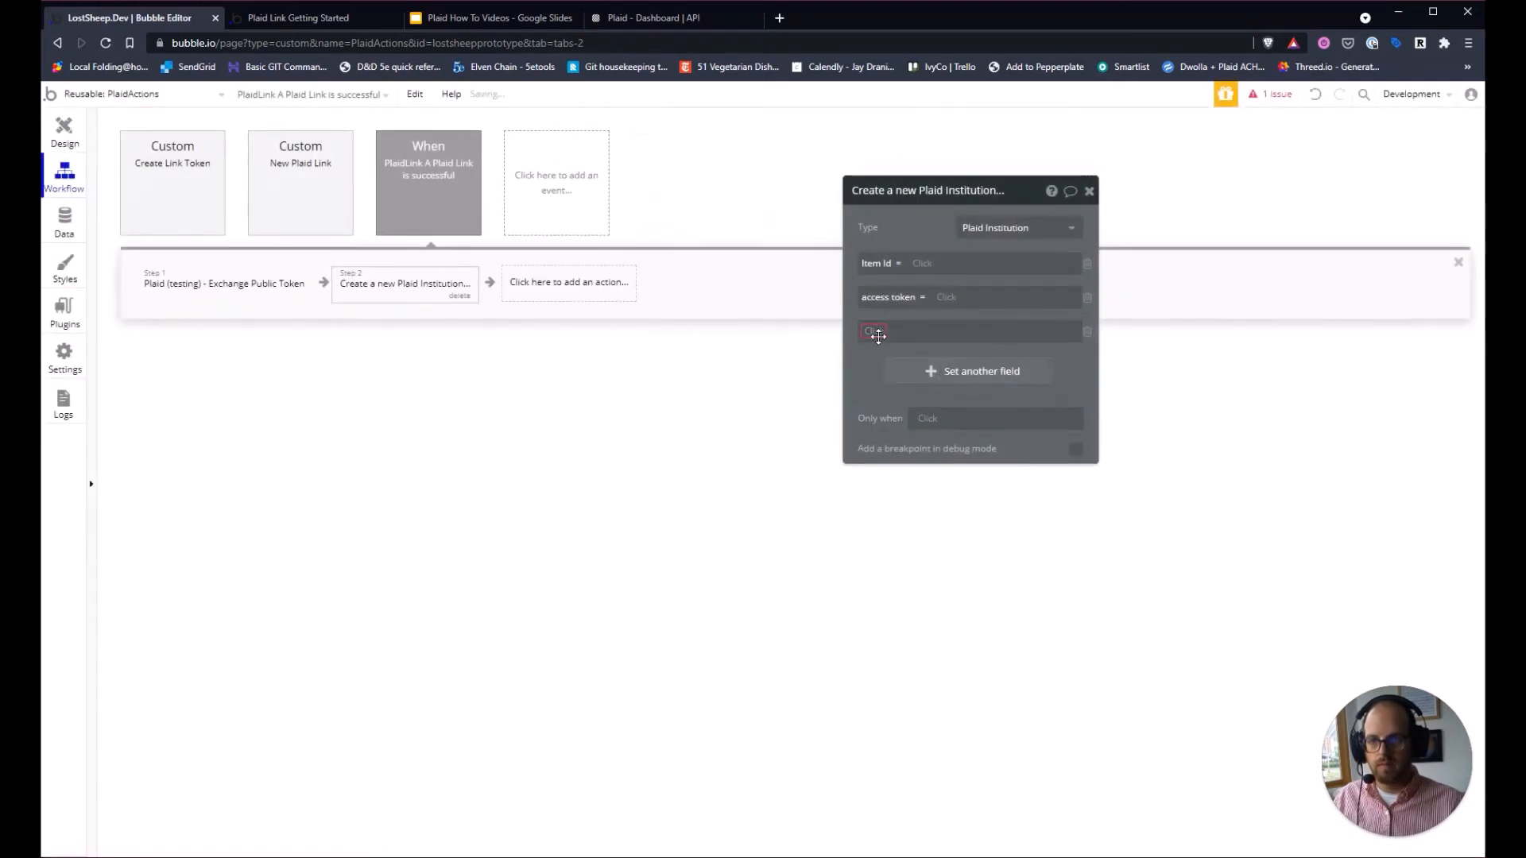
pyautogui.click(879, 330)
pyautogui.click(902, 398)
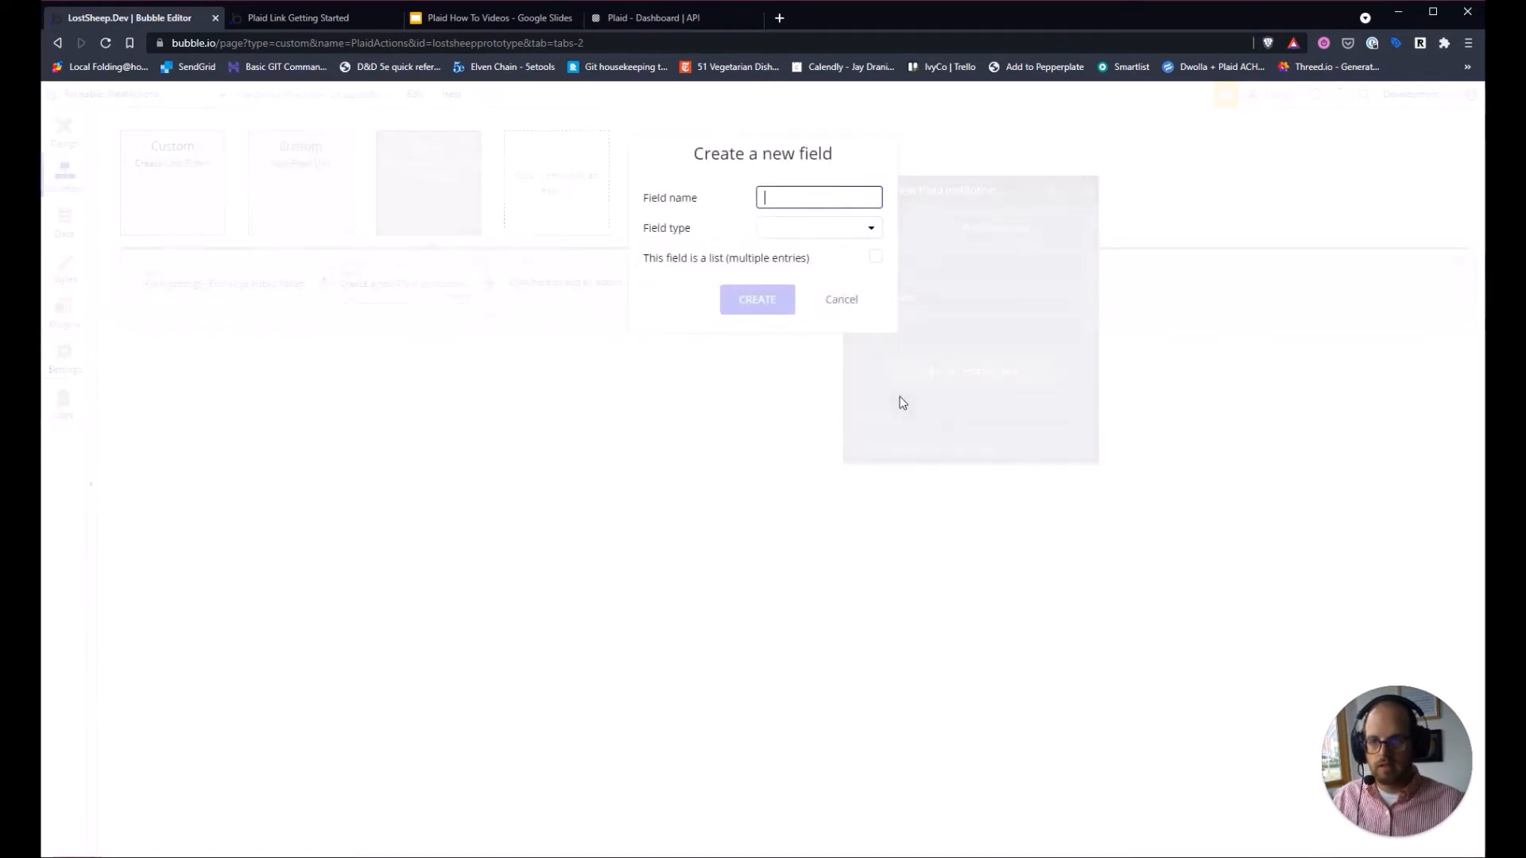
pyautogui.write('insti')
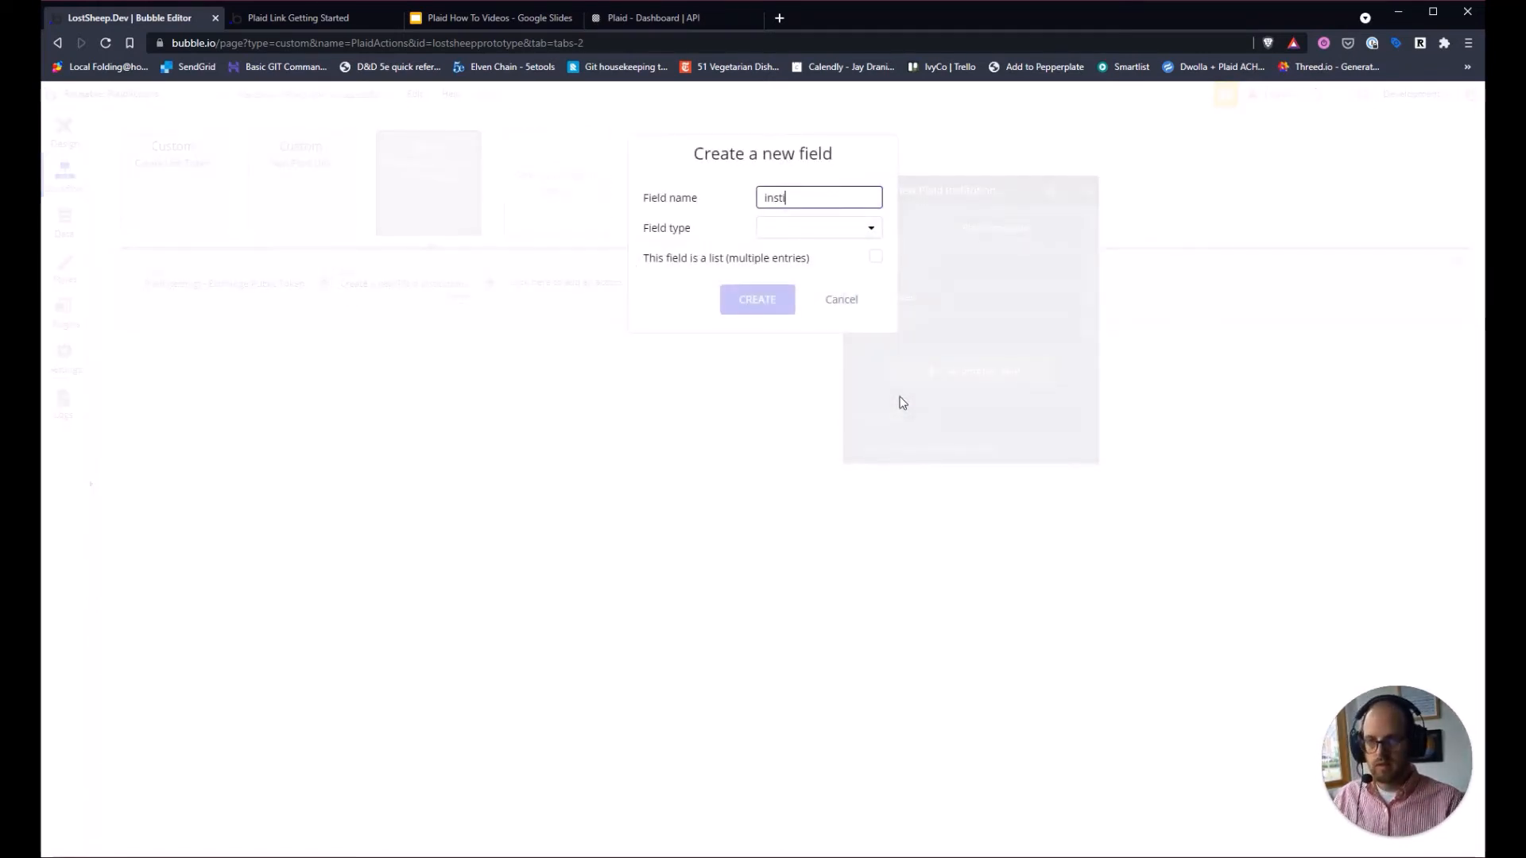
pyautogui.write('tuti')
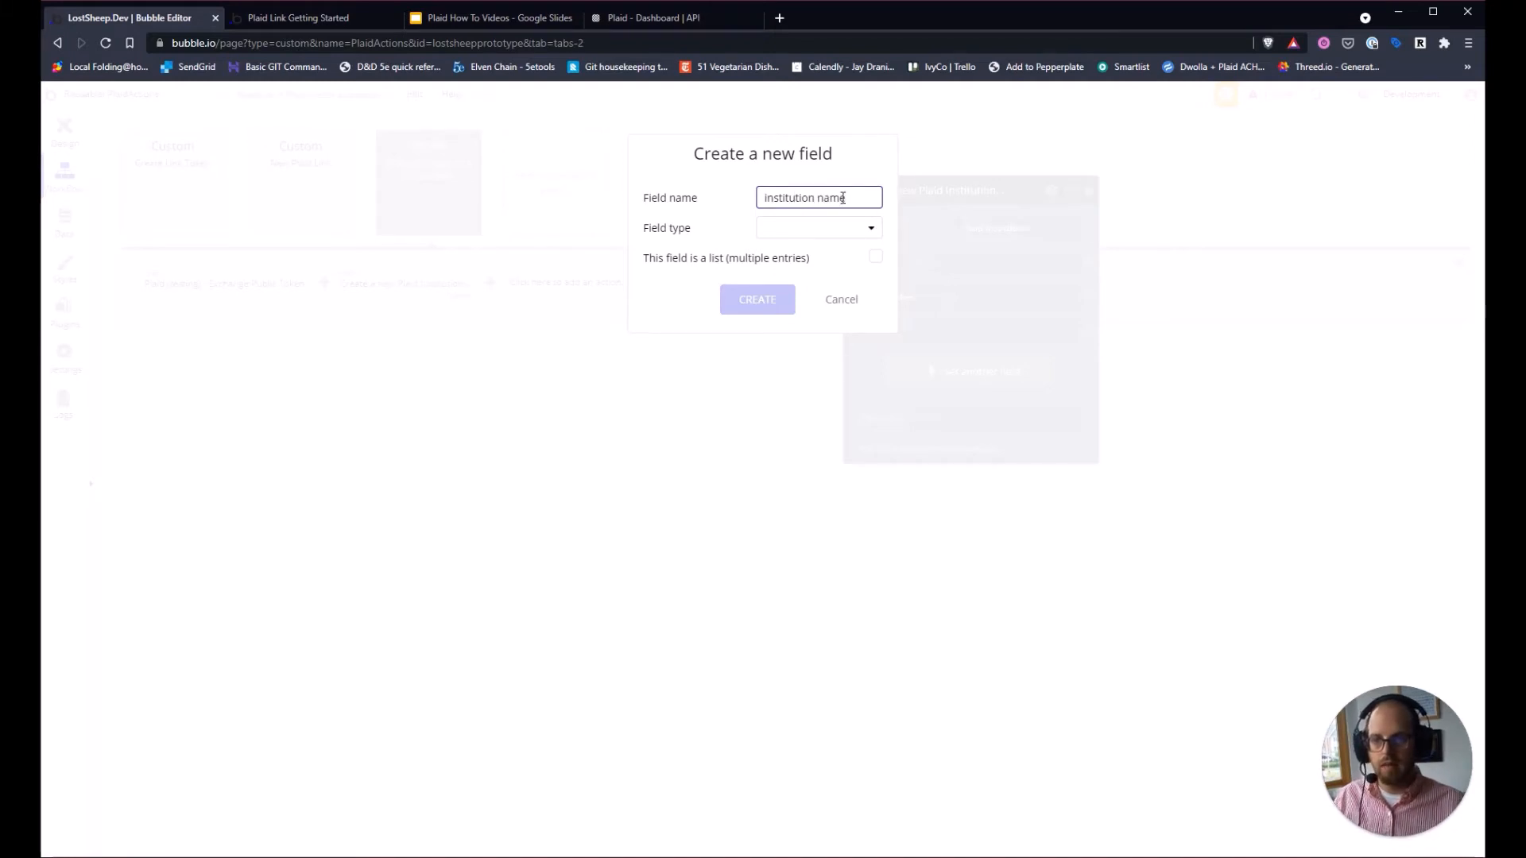
pyautogui.write('on name')
pyautogui.click(819, 228)
pyautogui.click(783, 252)
pyautogui.click(779, 299)
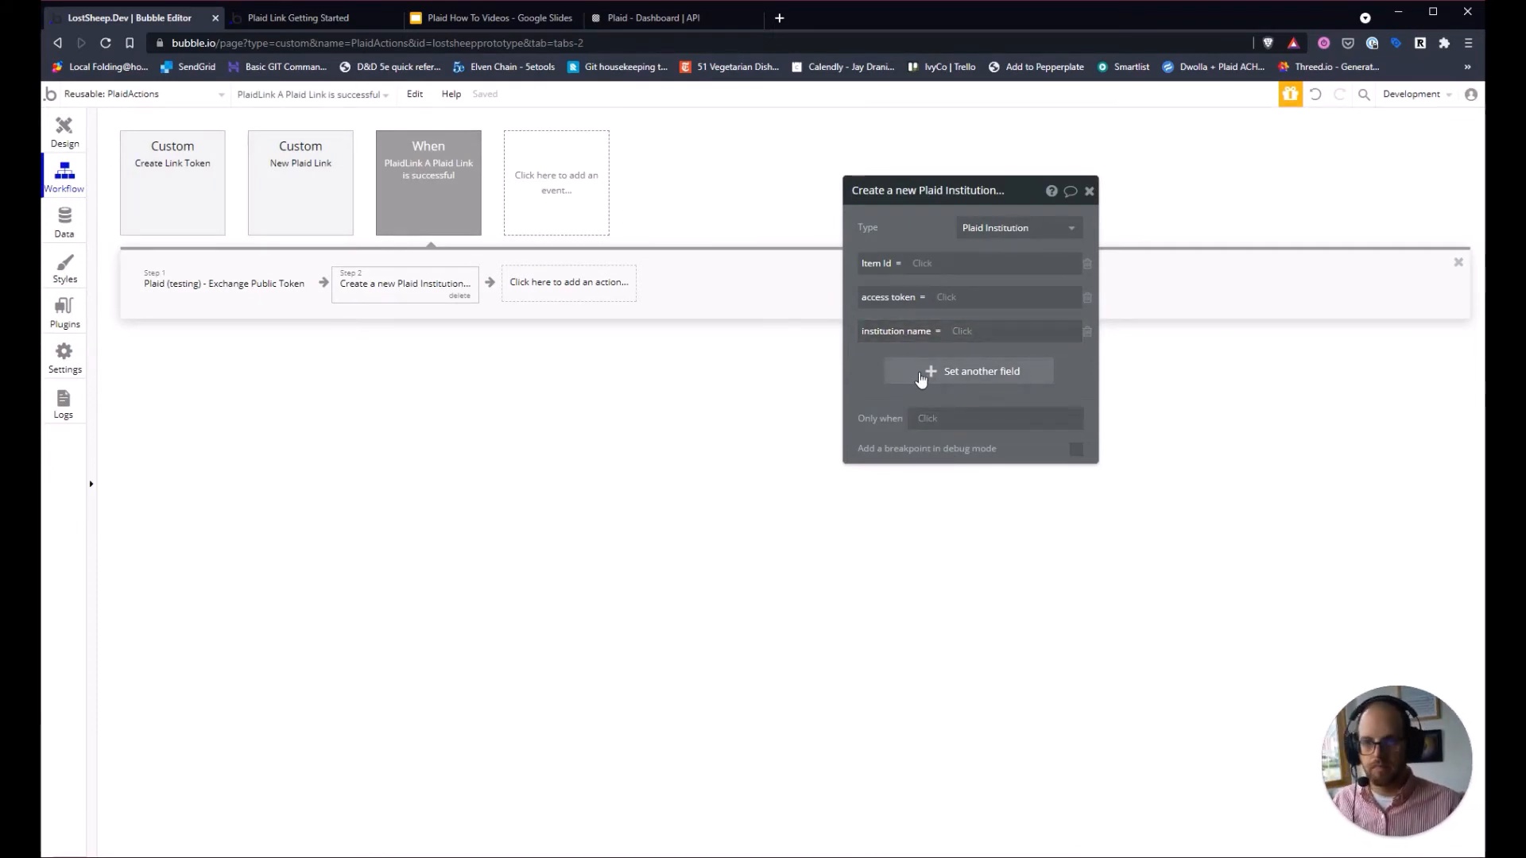
# Set Item Id and access token to step 1's item_id and access_token results.
pyautogui.click(922, 265)
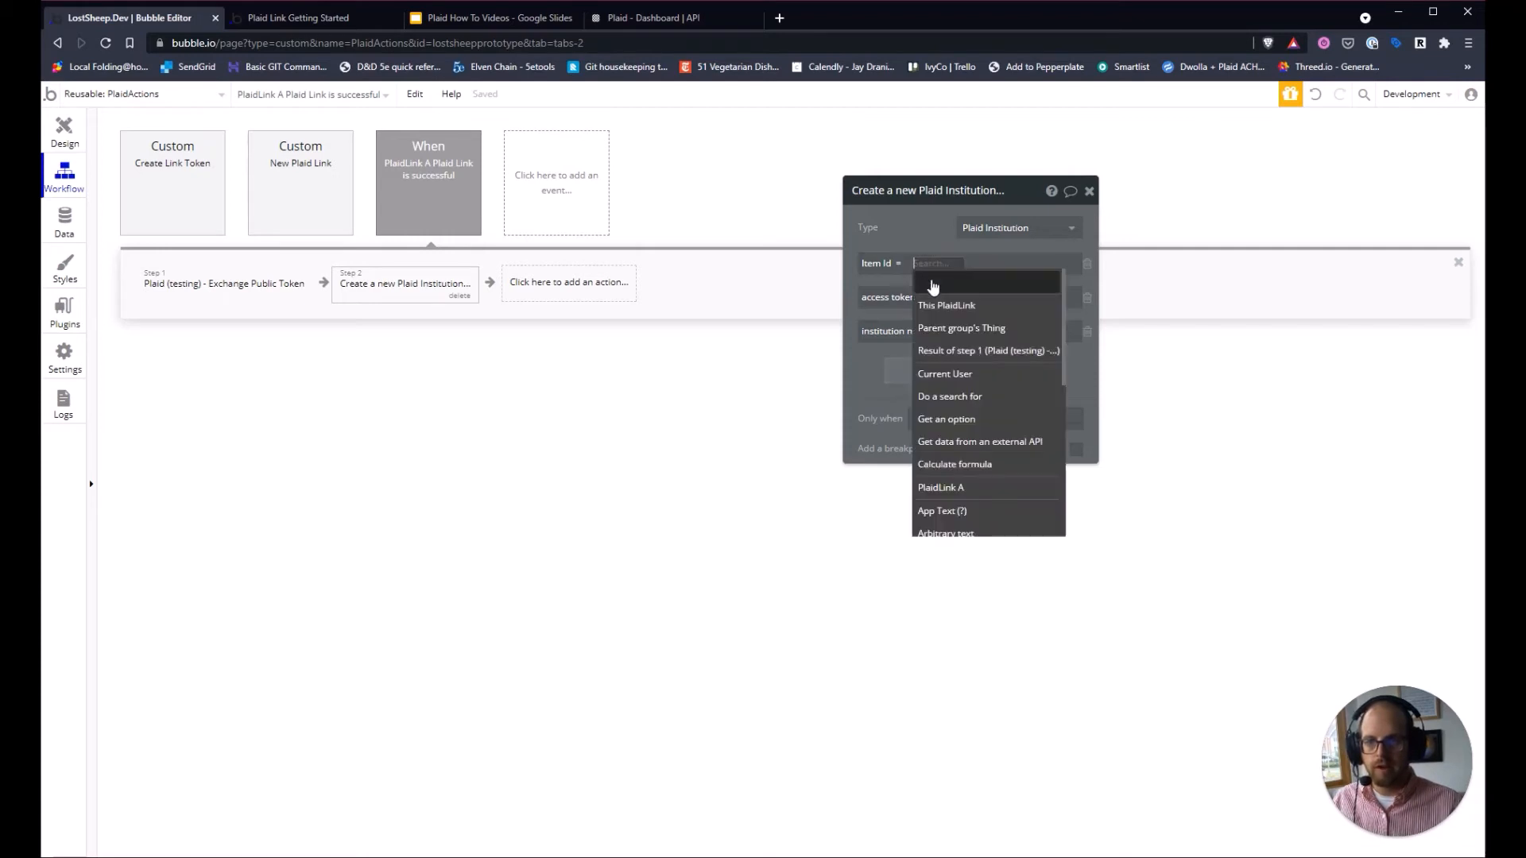
pyautogui.click(958, 353)
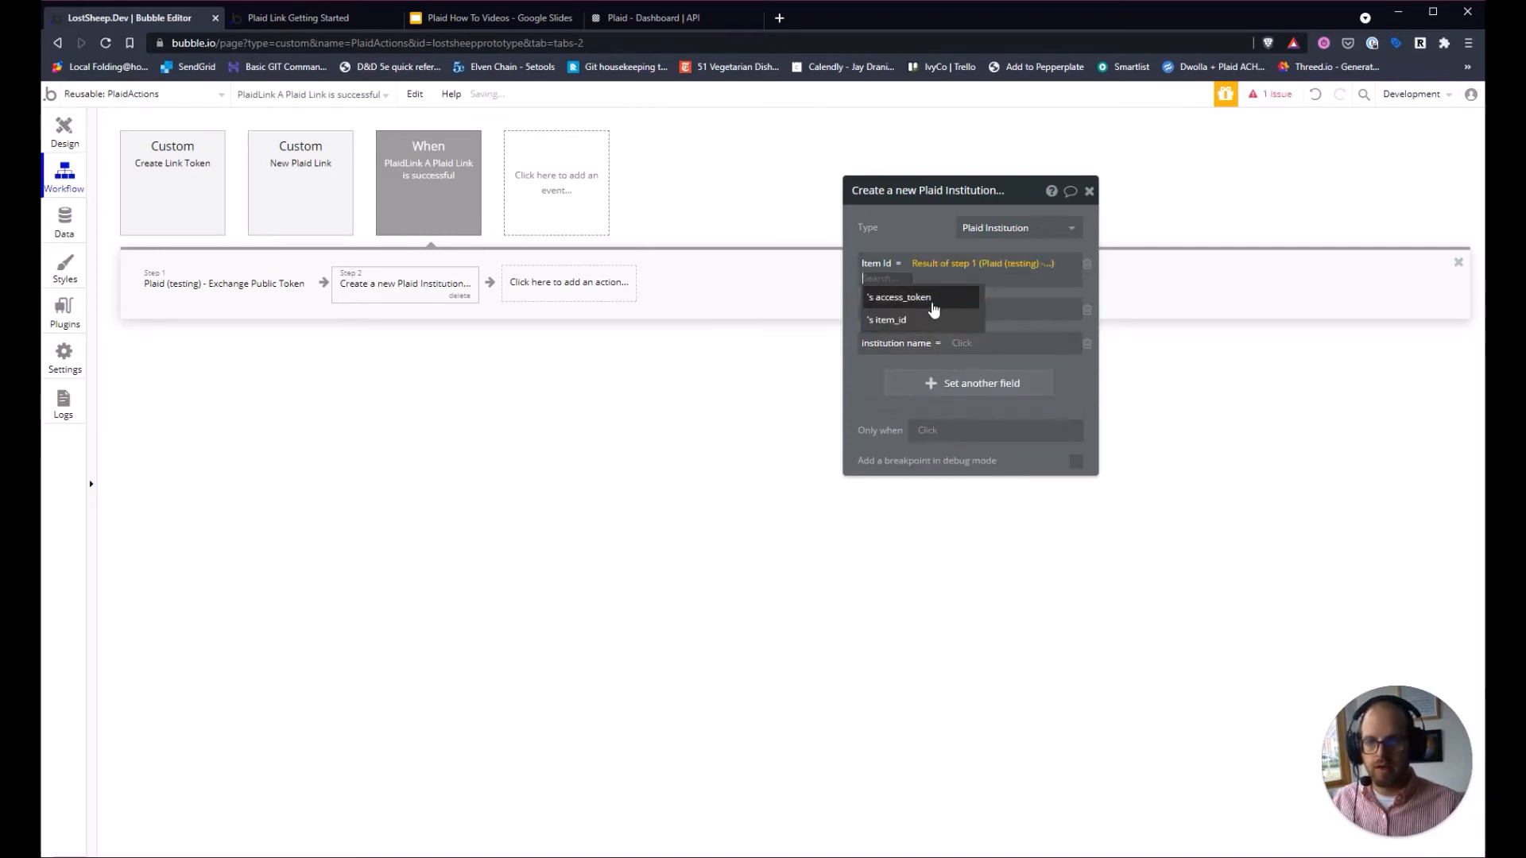
pyautogui.click(917, 322)
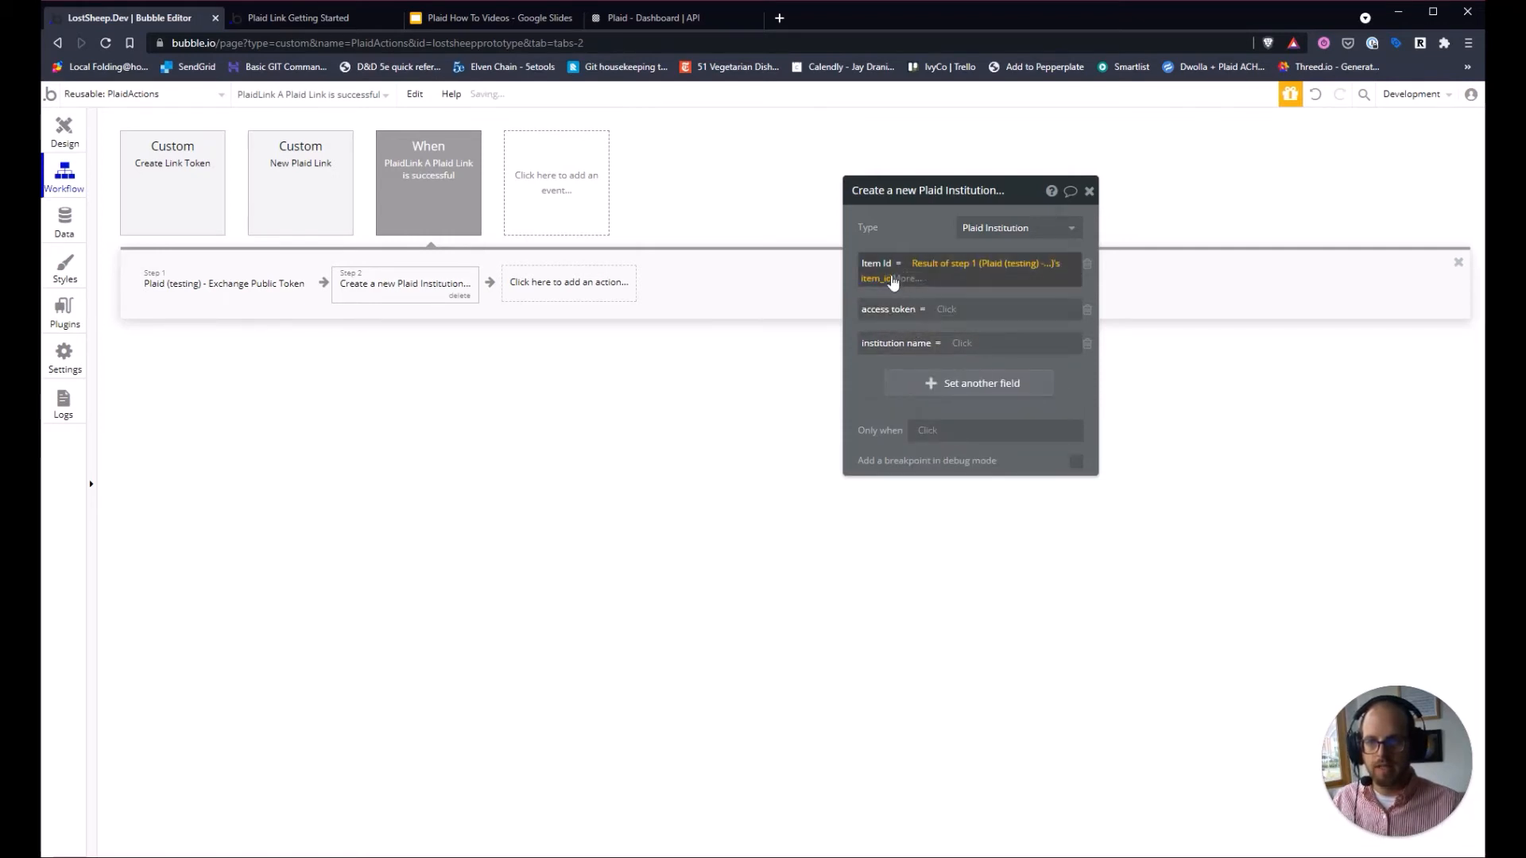
pyautogui.click(946, 309)
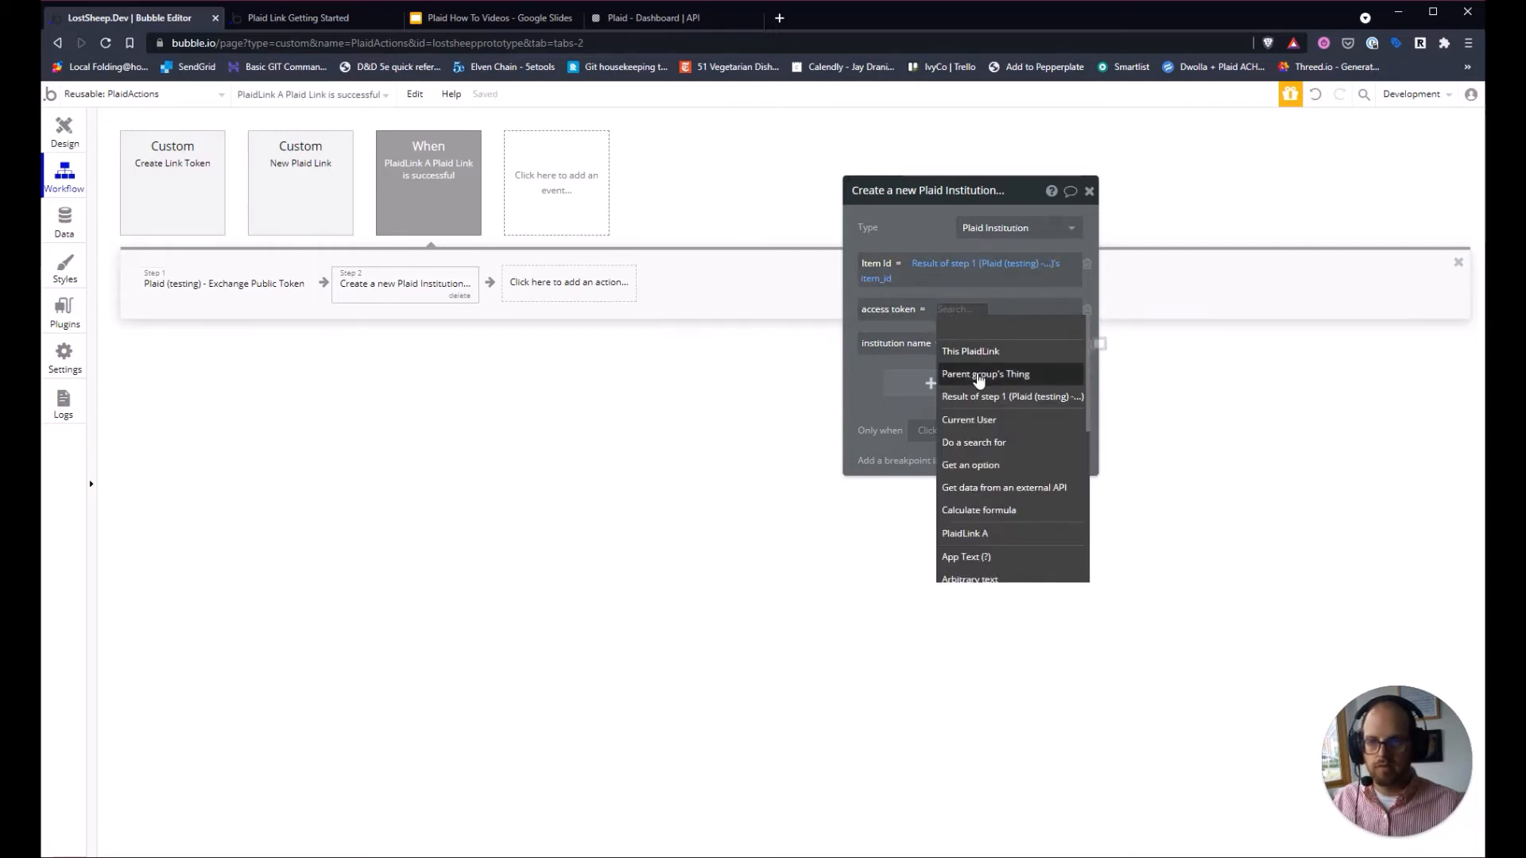
pyautogui.click(974, 396)
pyautogui.click(920, 342)
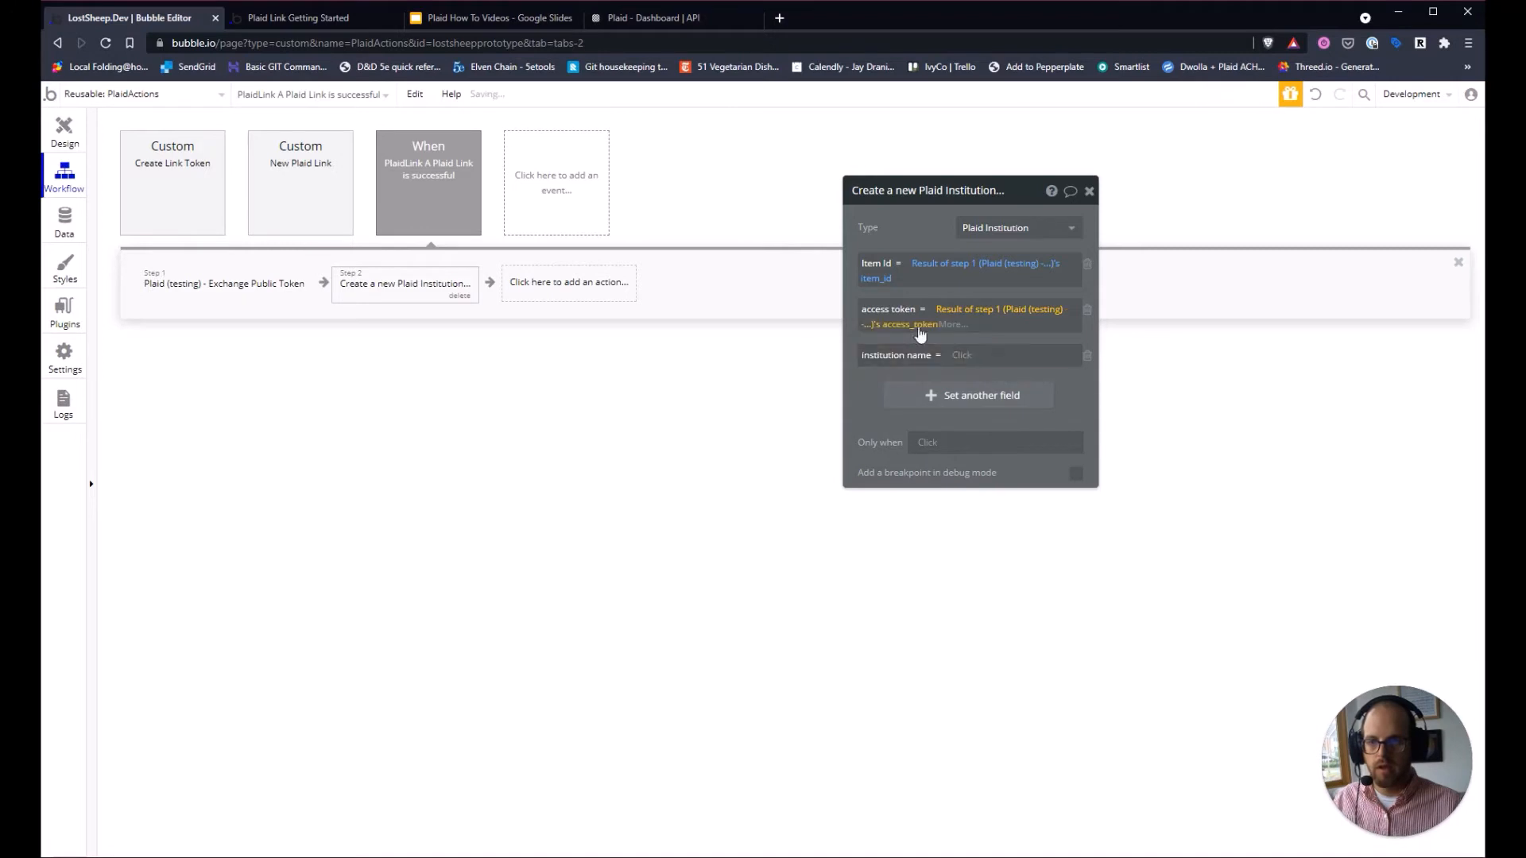
pyautogui.click(880, 370)
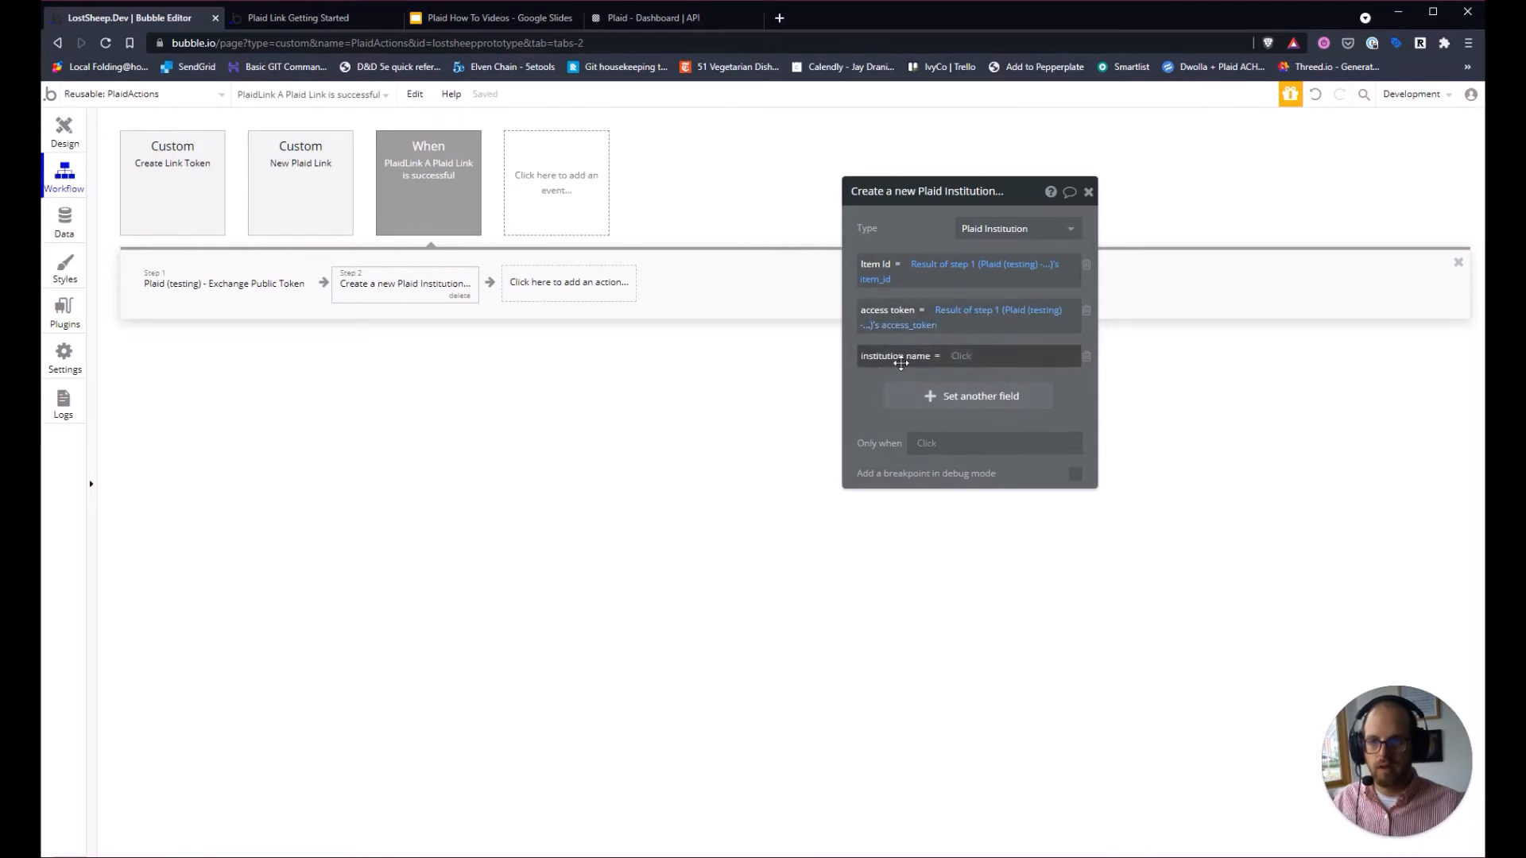
# Set institution name to This PlaidLink's institution and review the workflow steps.
pyautogui.click(967, 360)
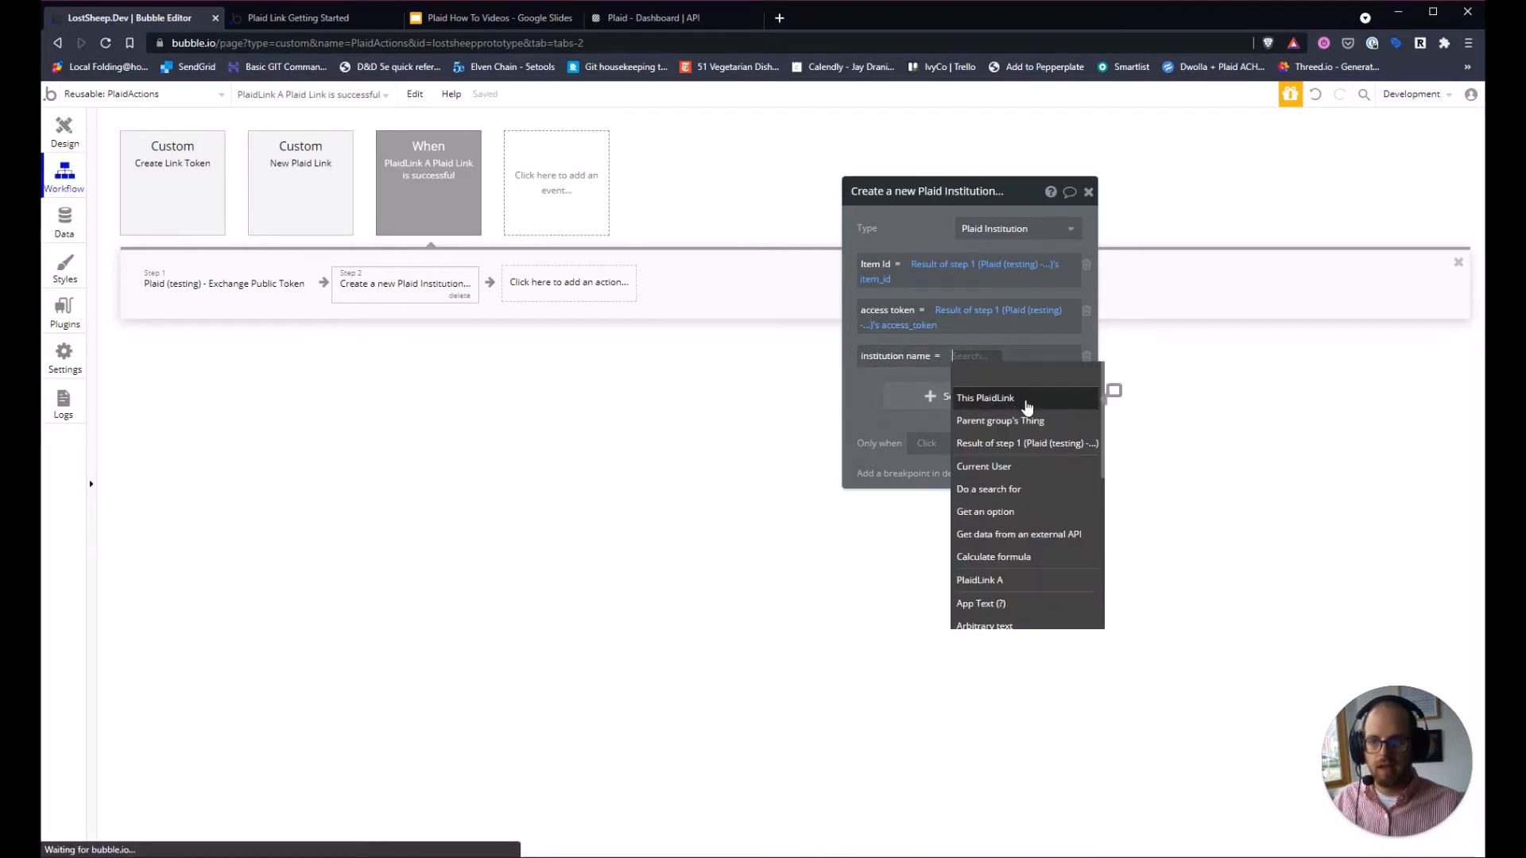
pyautogui.click(1024, 402)
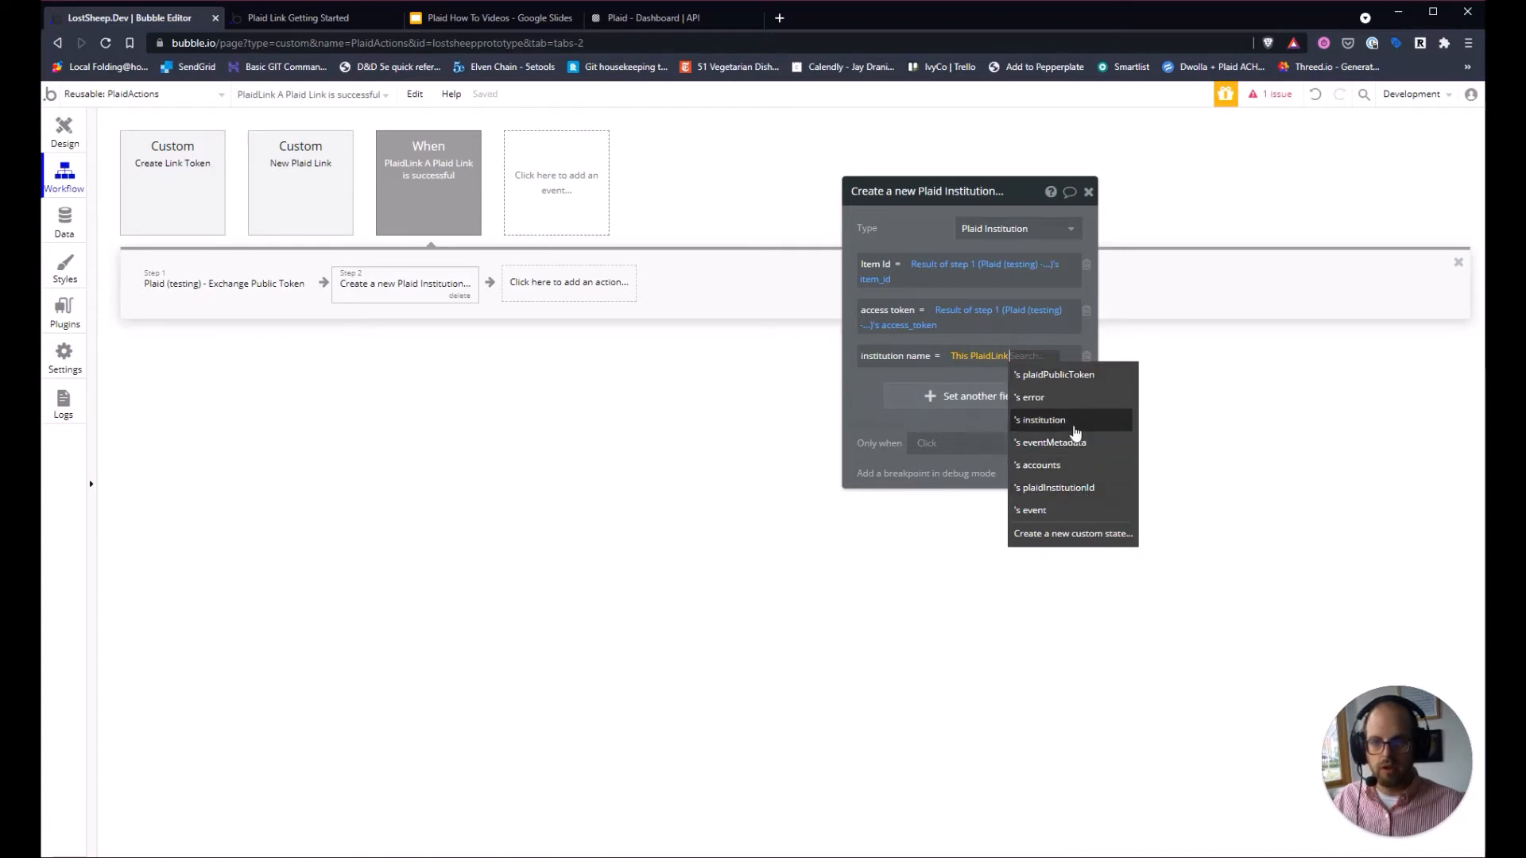
pyautogui.click(1050, 422)
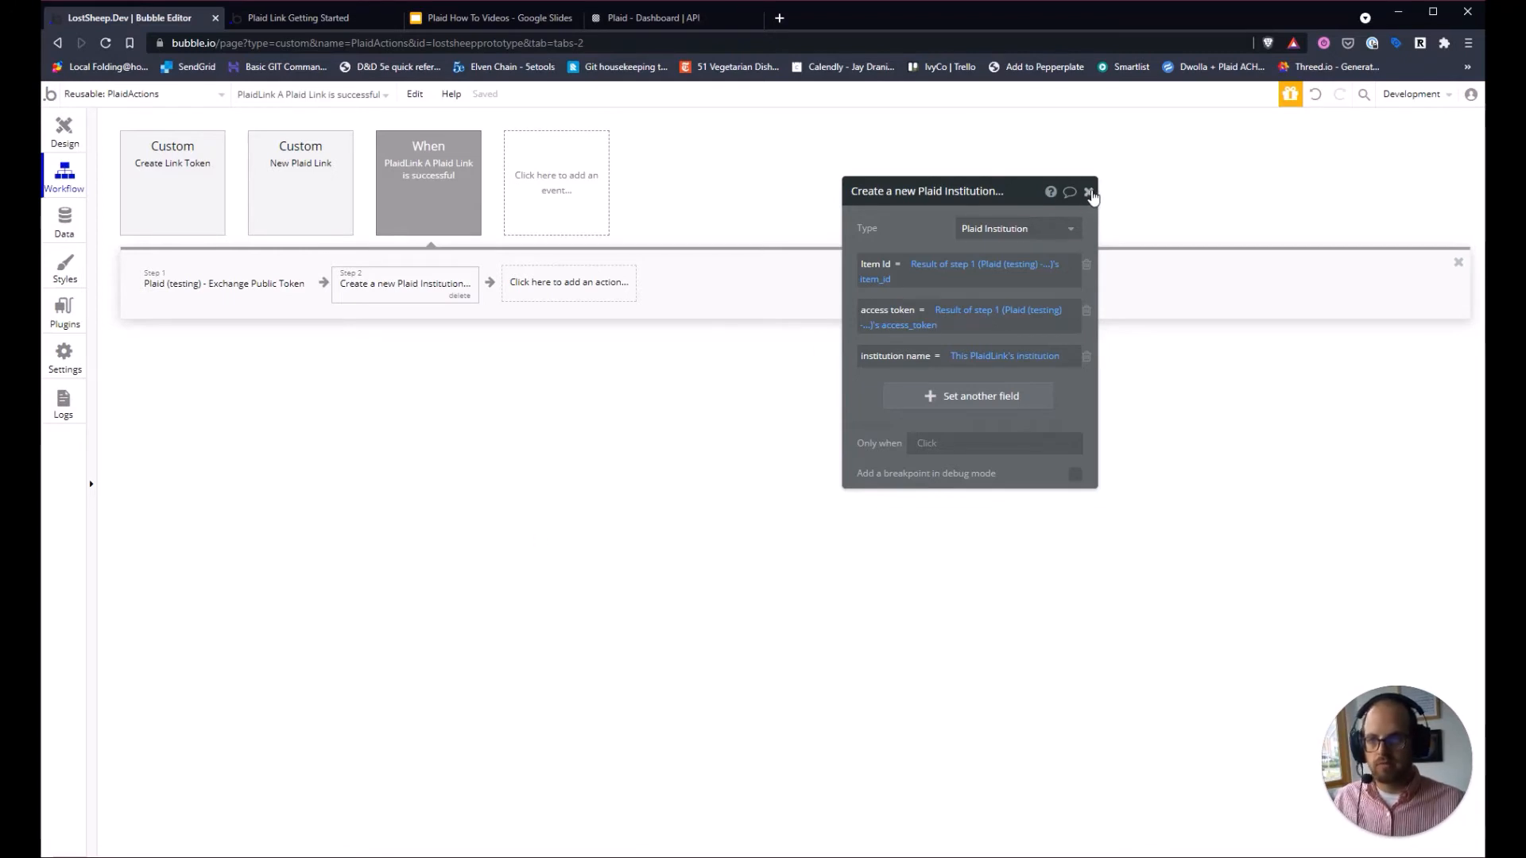
pyautogui.click(1089, 192)
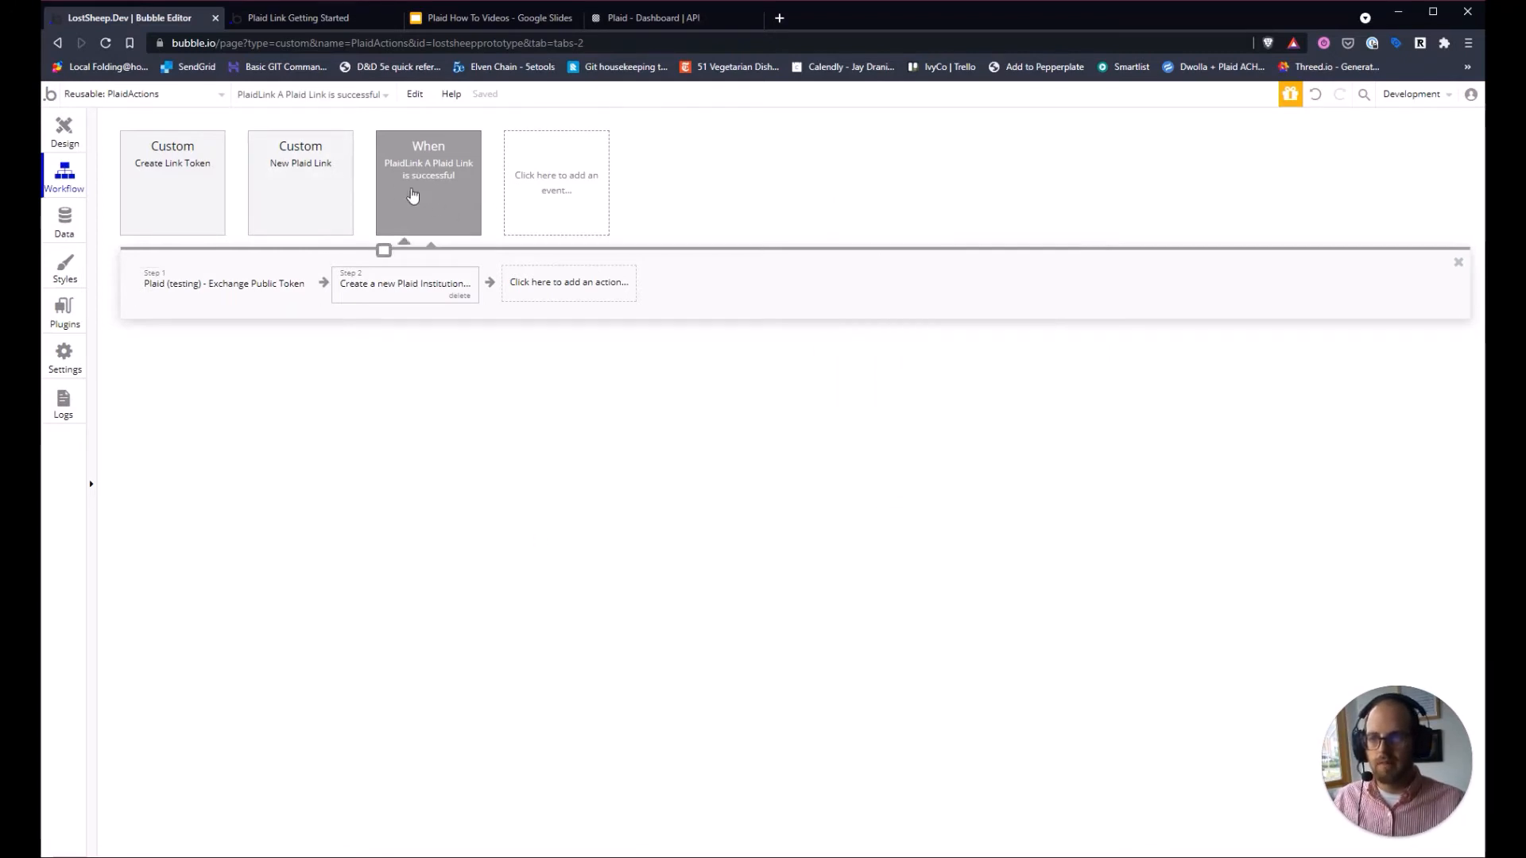
pyautogui.click(181, 294)
pyautogui.click(395, 290)
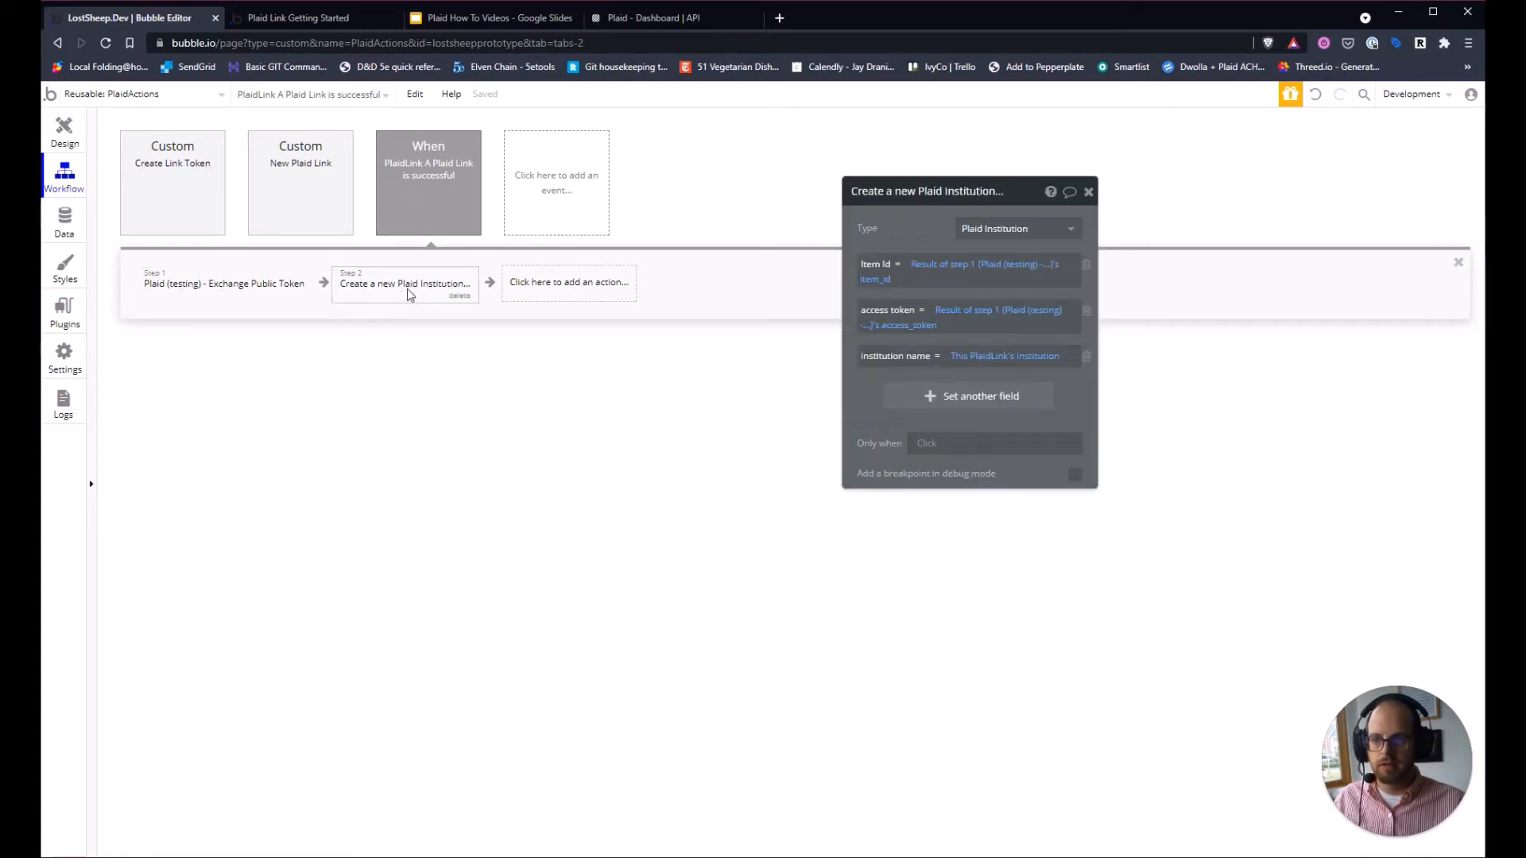
# Reload the preview with Normal debugger and start linking the Bank of America sandbox bank.
pyautogui.click(298, 18)
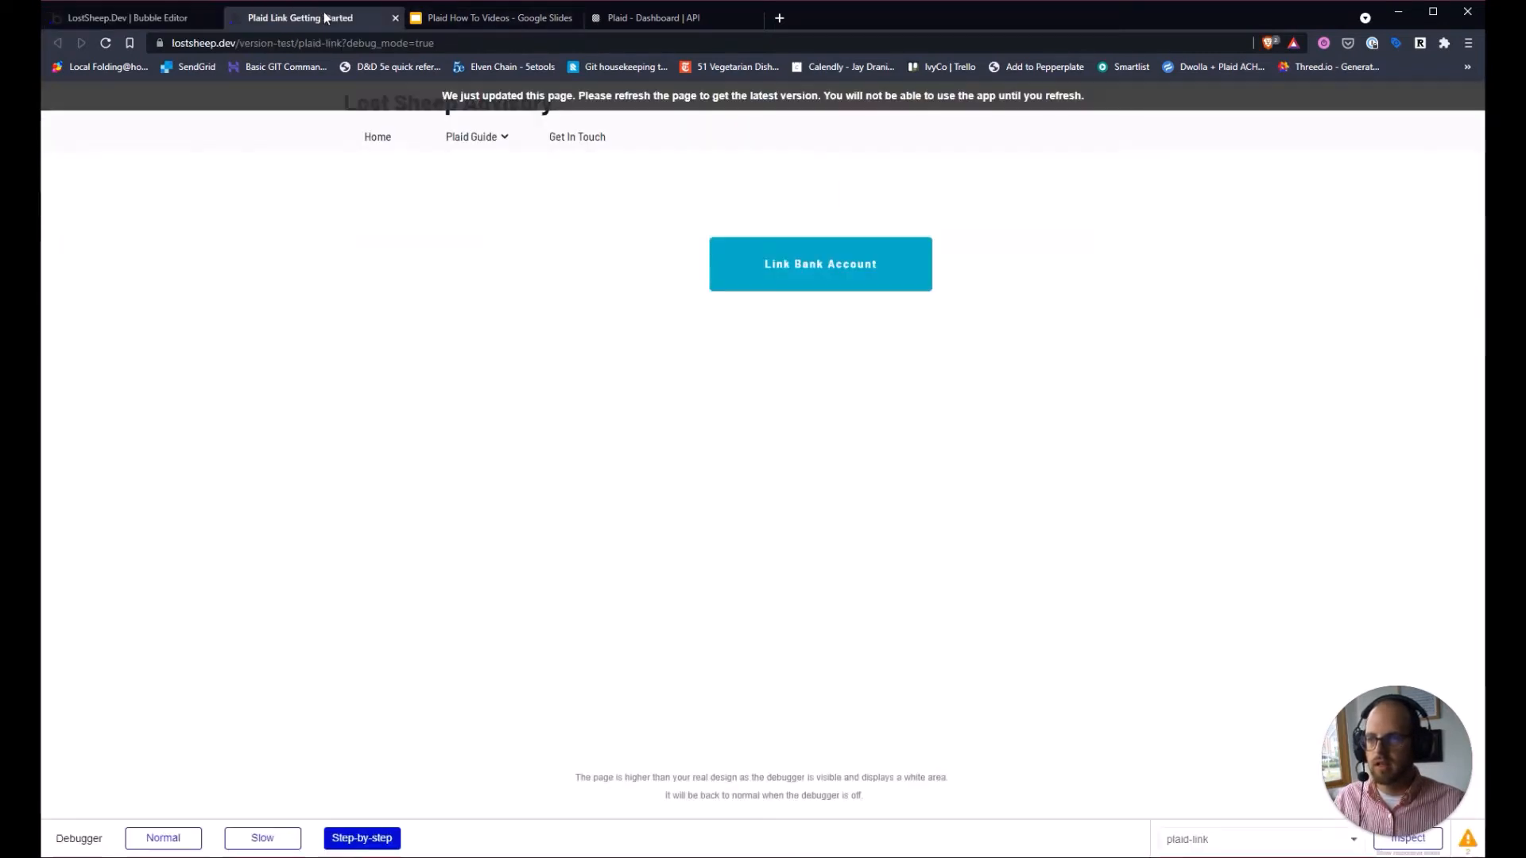
pyautogui.click(105, 43)
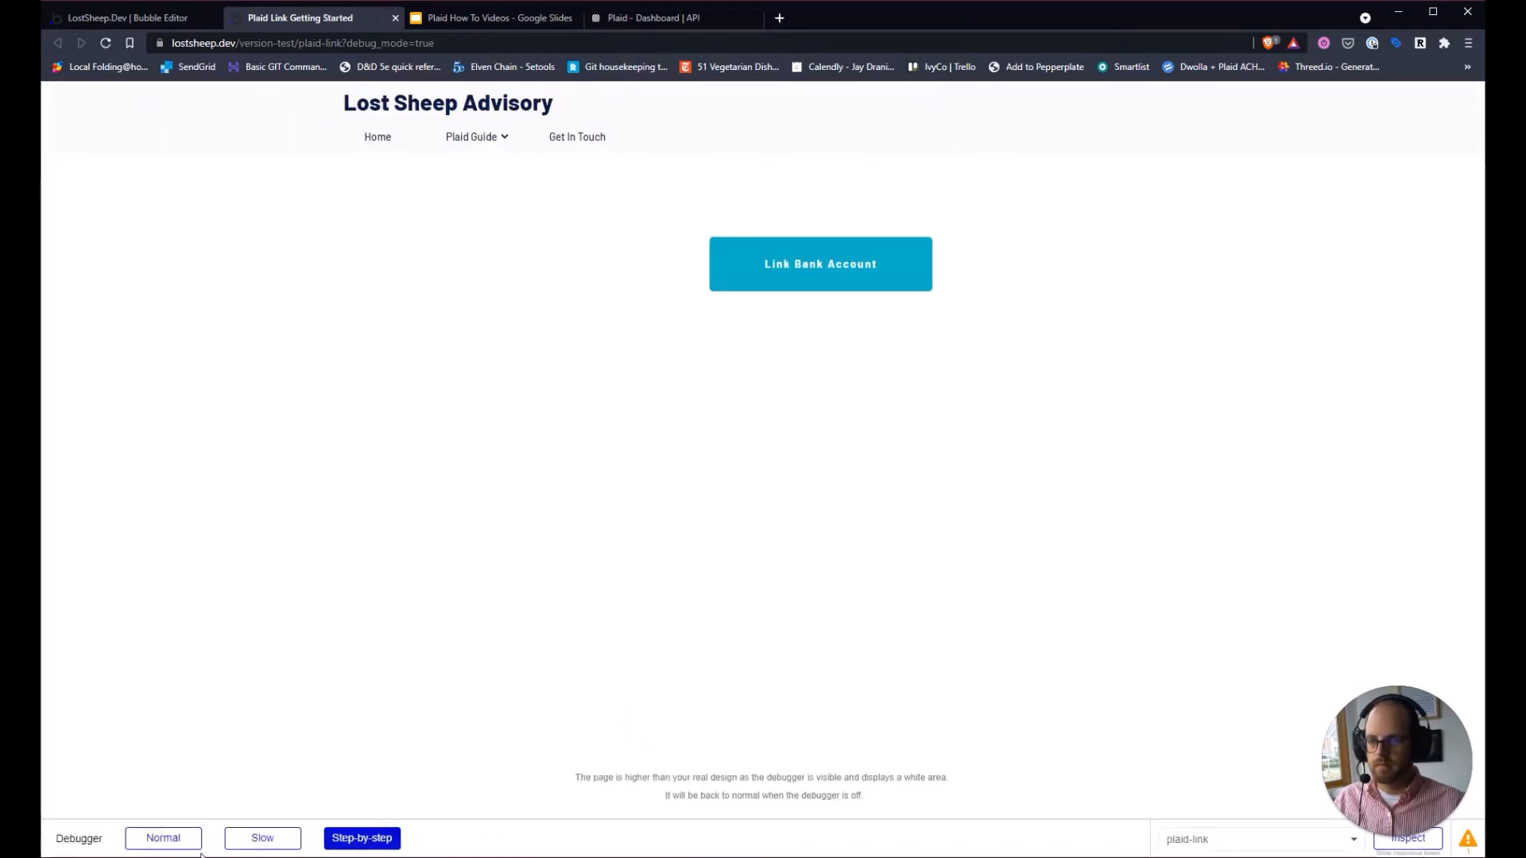
pyautogui.click(172, 844)
pyautogui.click(835, 257)
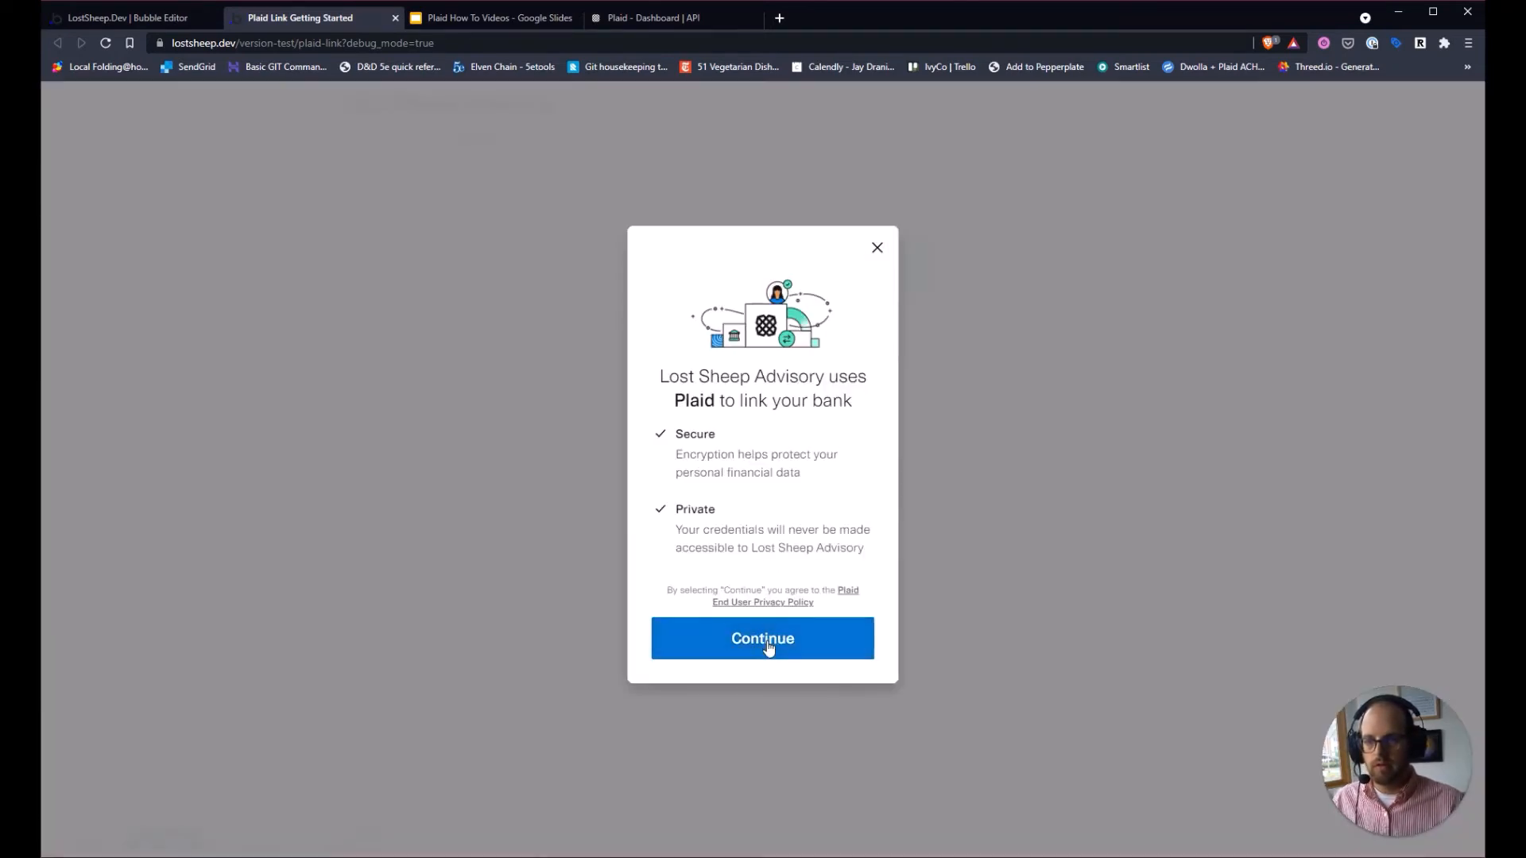
pyautogui.click(770, 643)
pyautogui.scroll(-2, 787, 488)
pyautogui.click(756, 535)
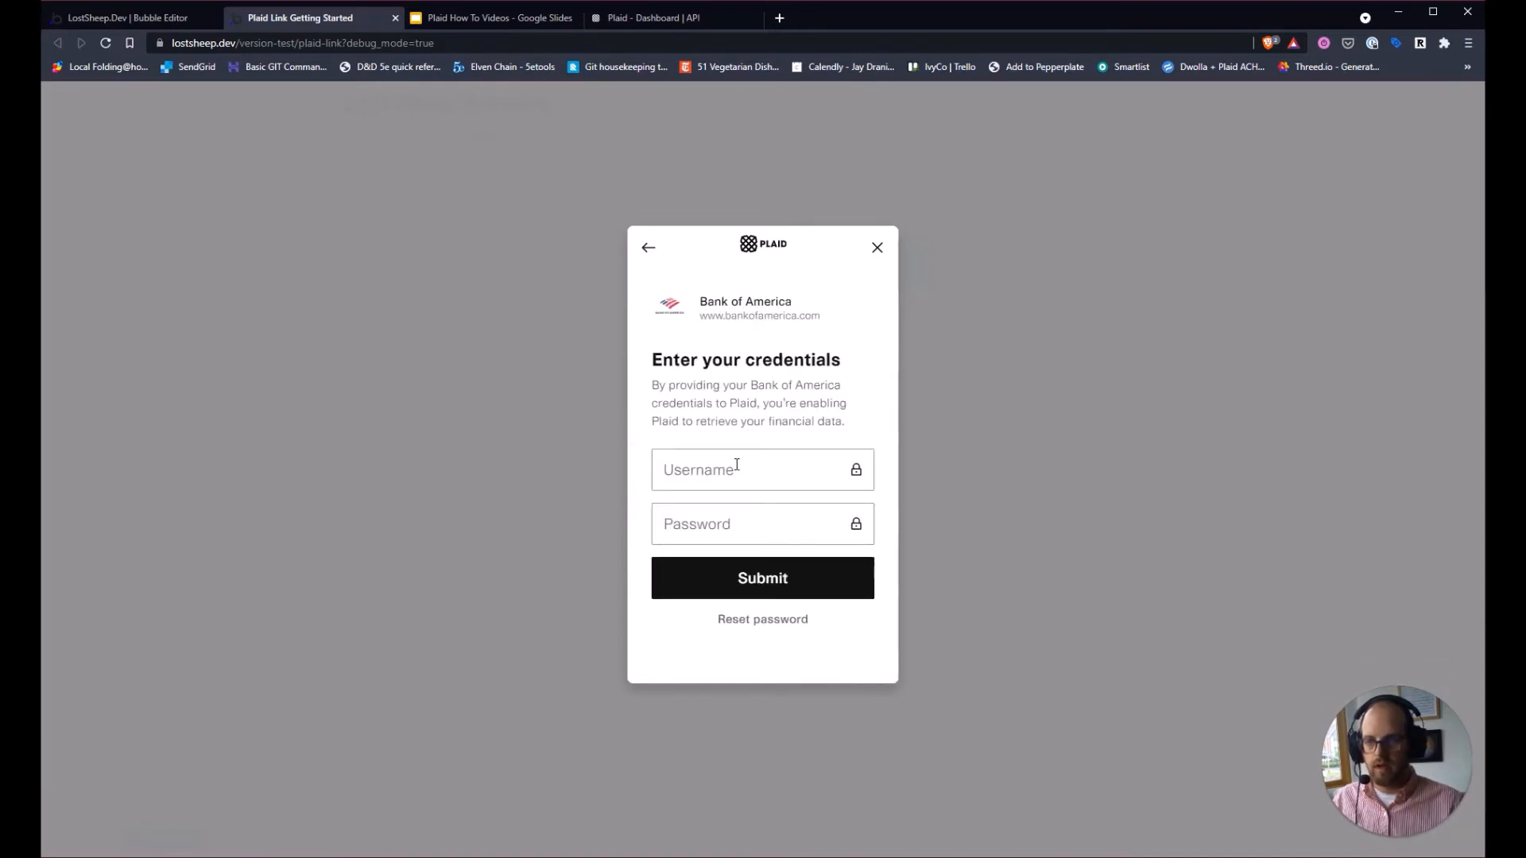
# Sign in to the sandbox bank with the test username and password.
pyautogui.click(737, 465)
pyautogui.write('user_good')
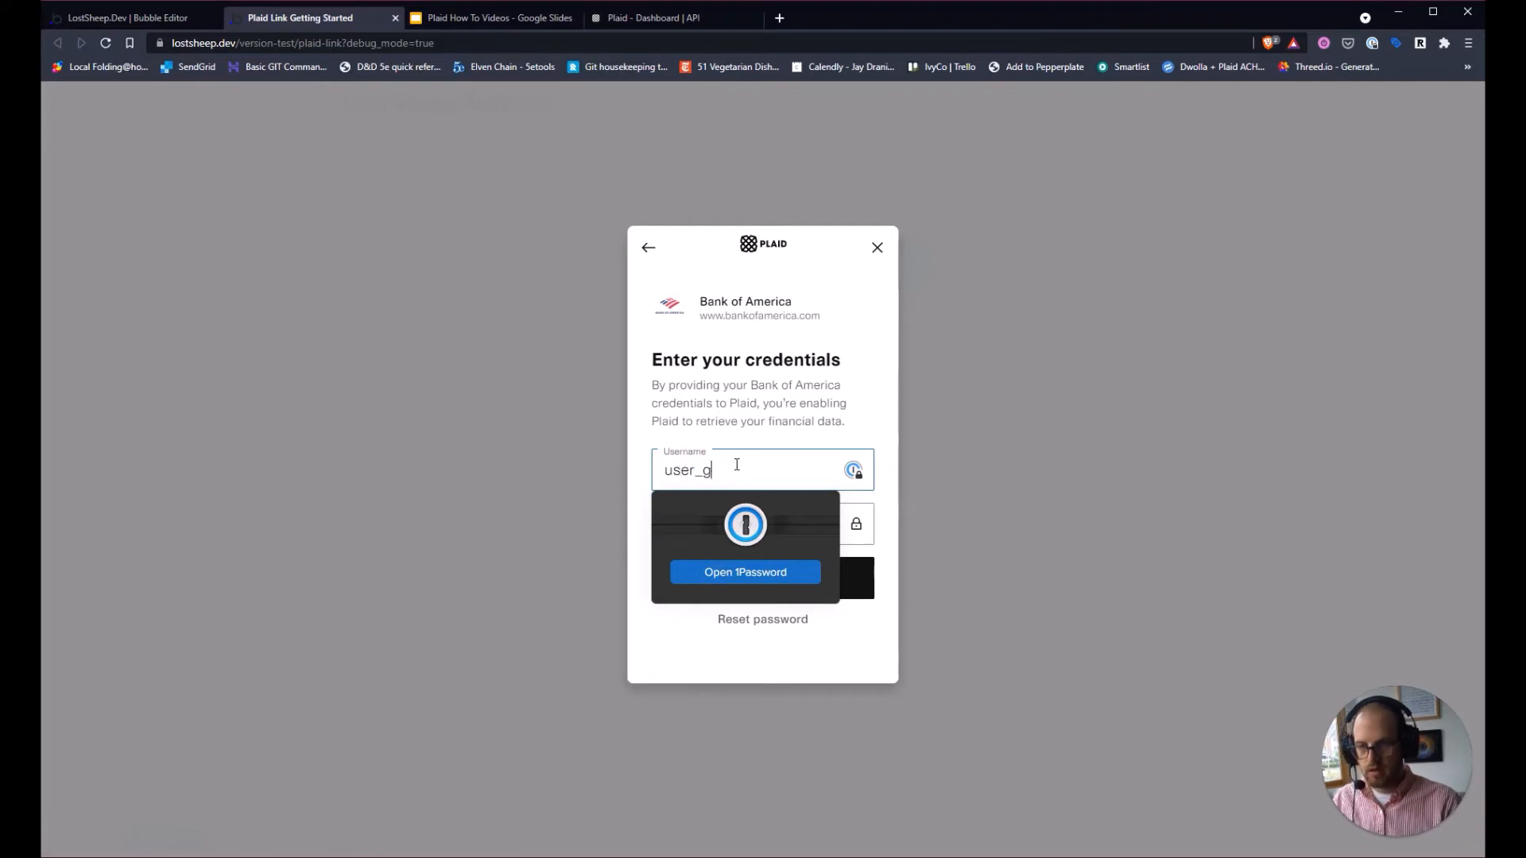
pyautogui.press('Tab')
pyautogui.write('pass_good')
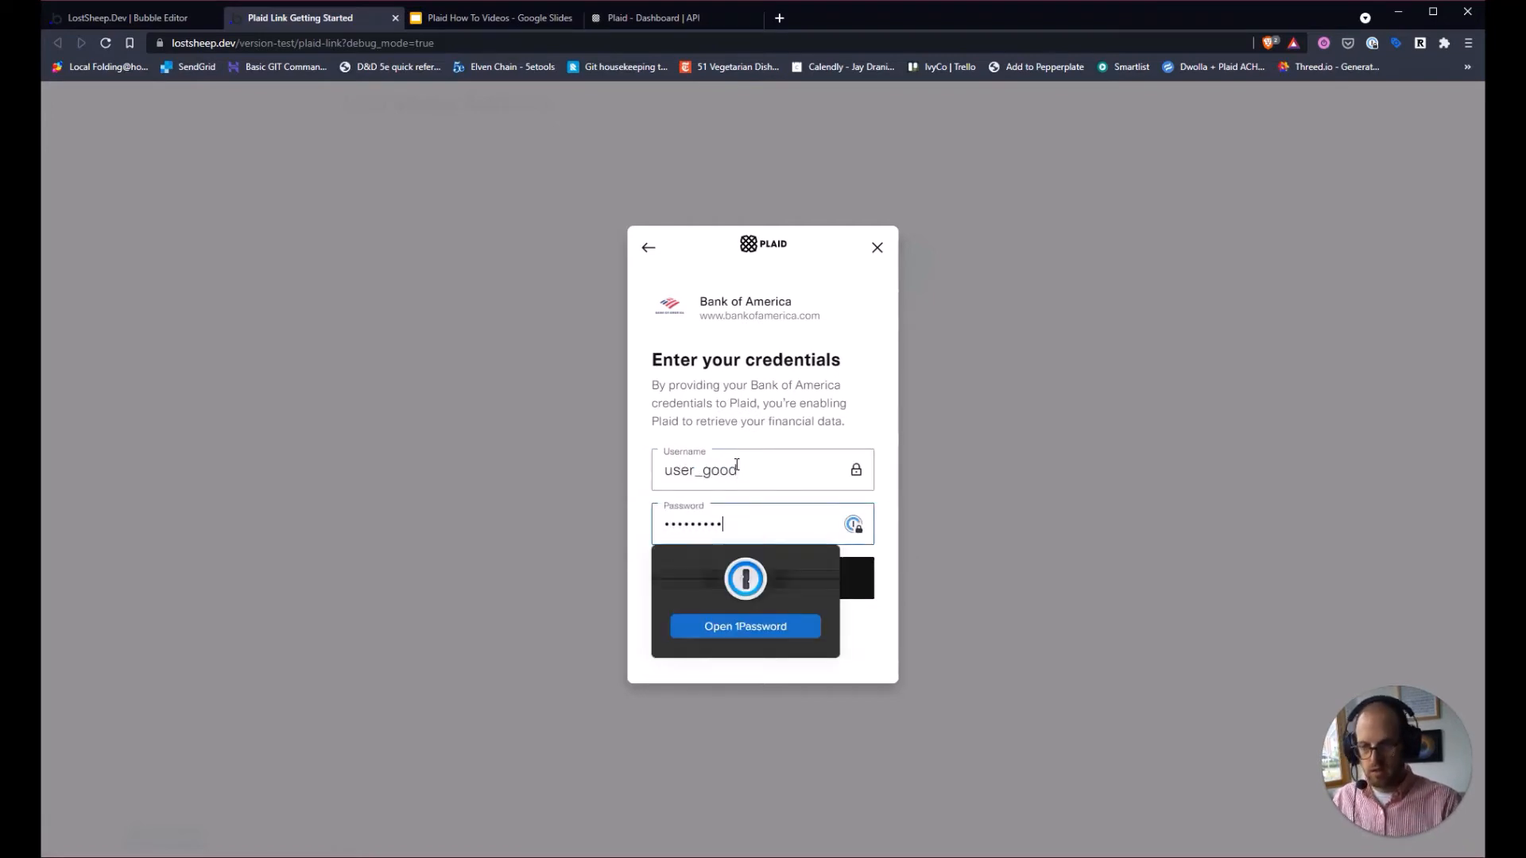
pyautogui.press('Return')
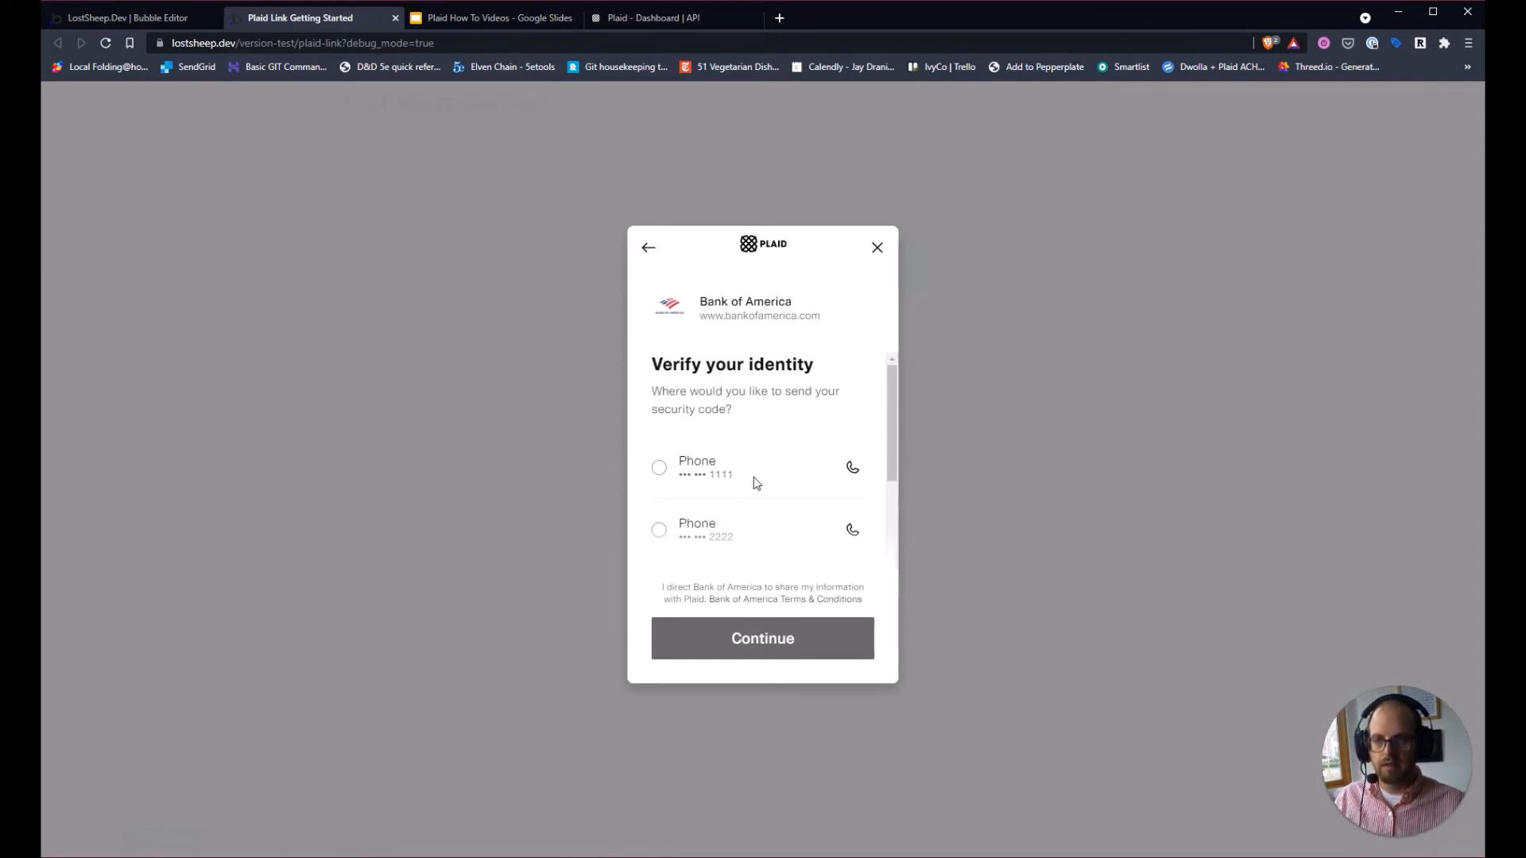
# Verify with the sandbox security code and link the Plaid Checking account.
pyautogui.click(660, 473)
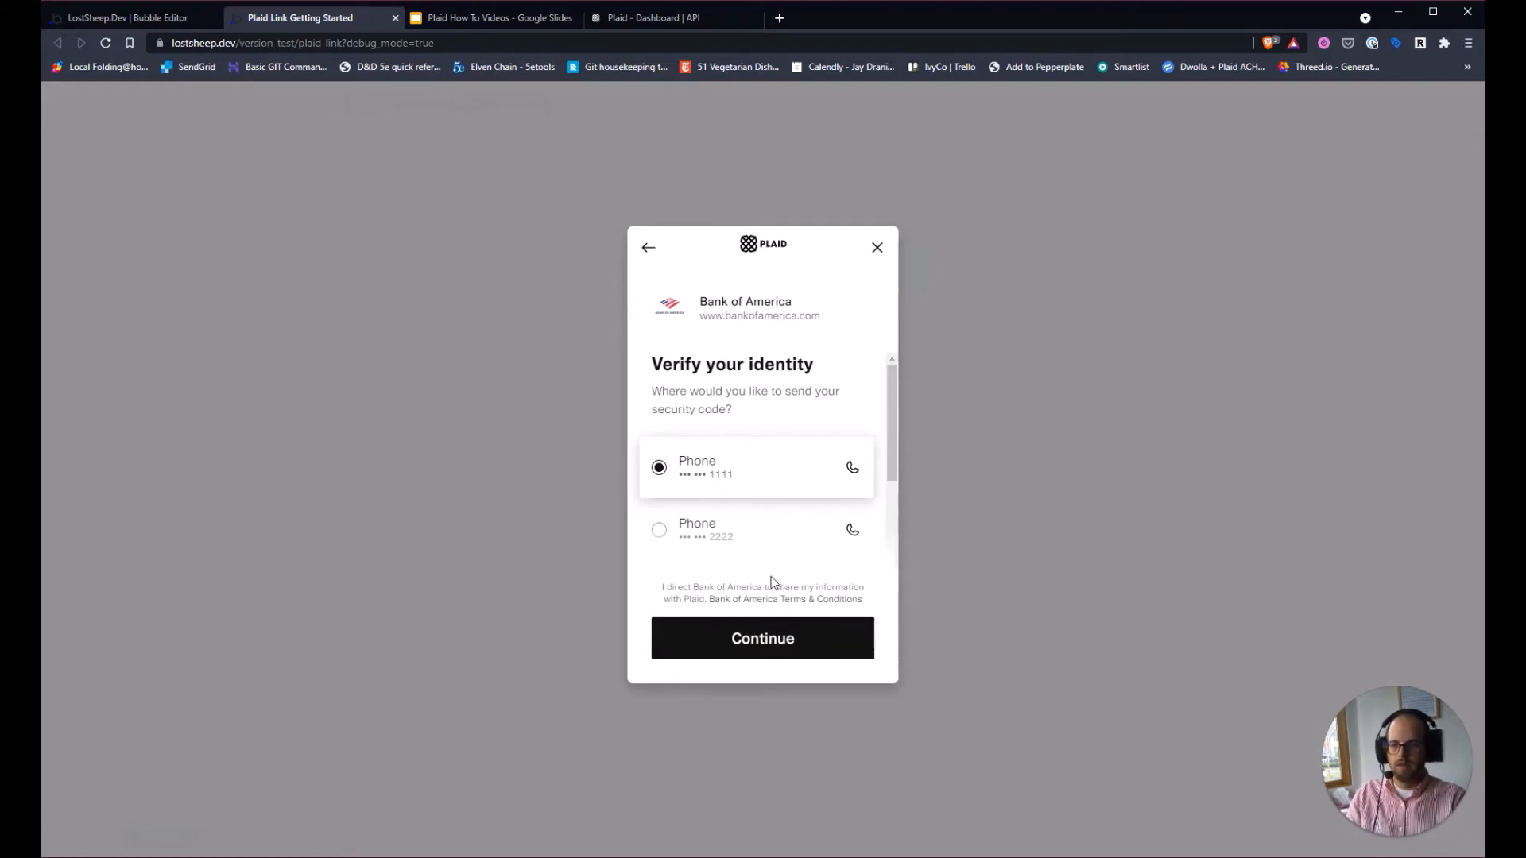
pyautogui.click(784, 641)
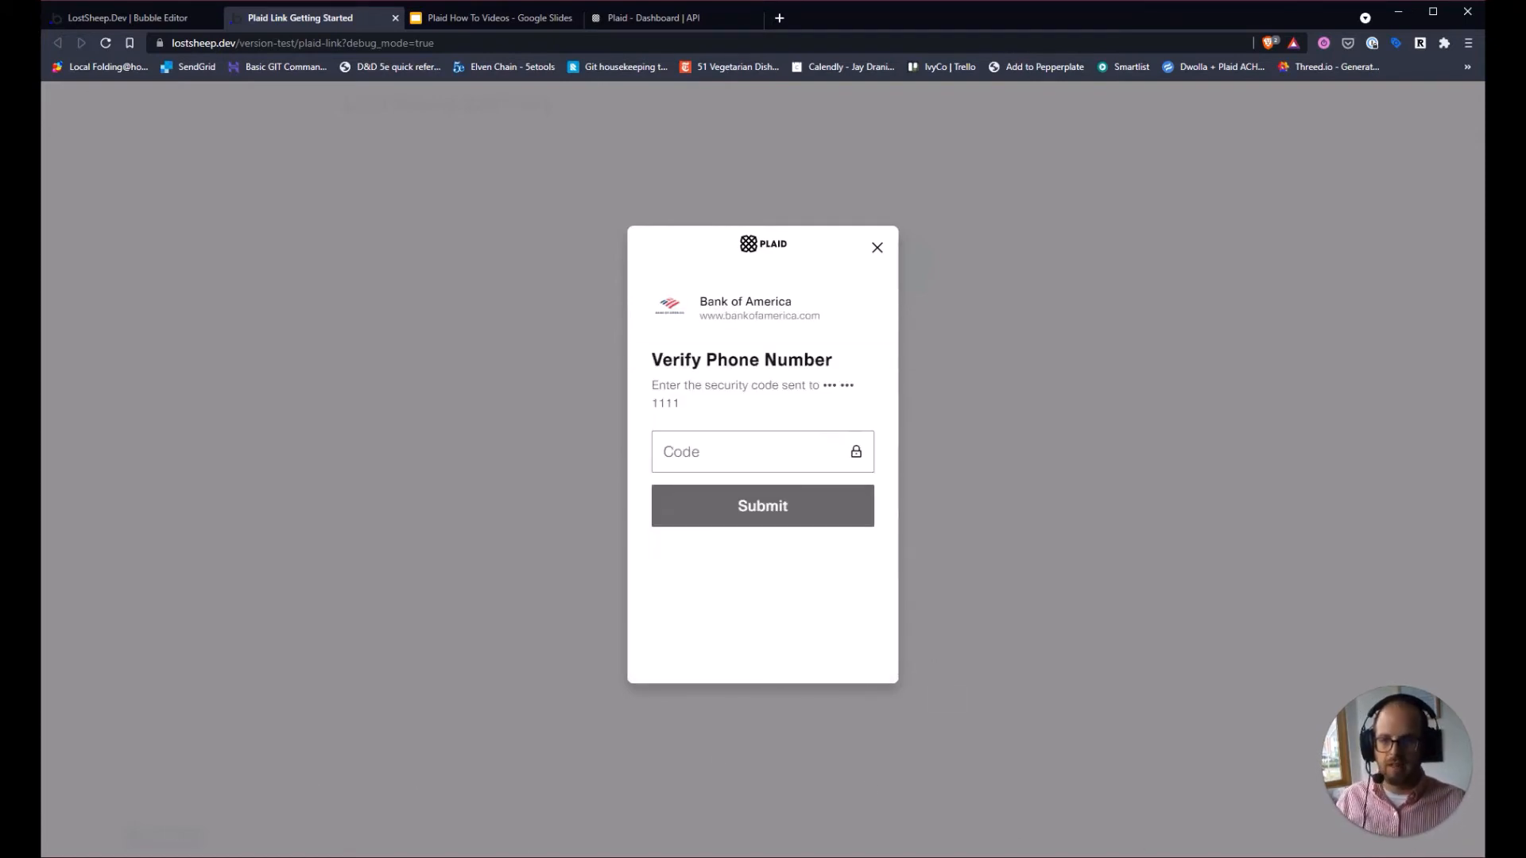
pyautogui.click(739, 456)
pyautogui.write('1234')
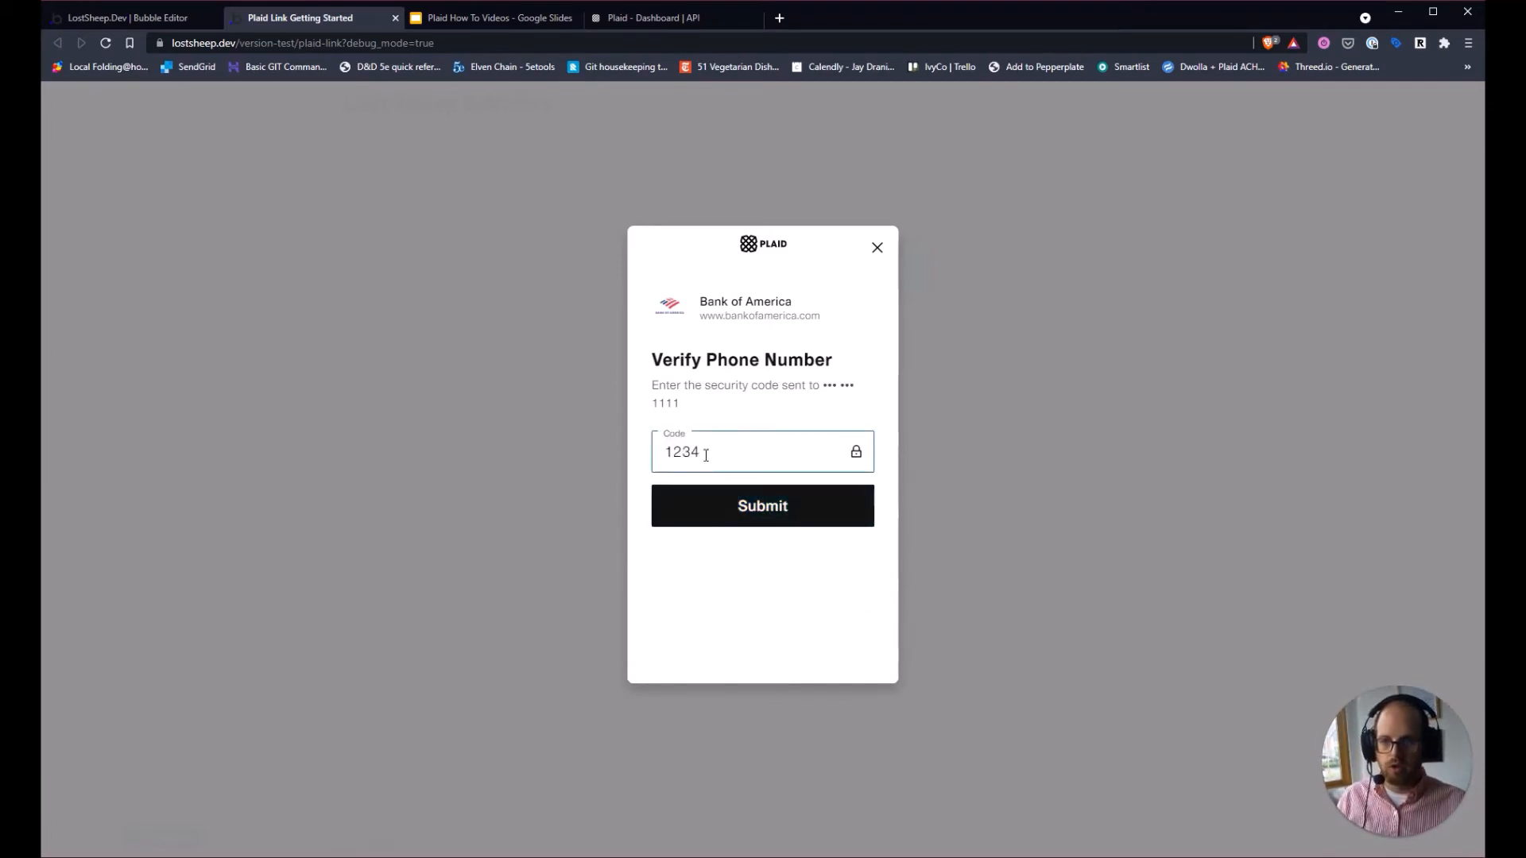
pyautogui.click(753, 506)
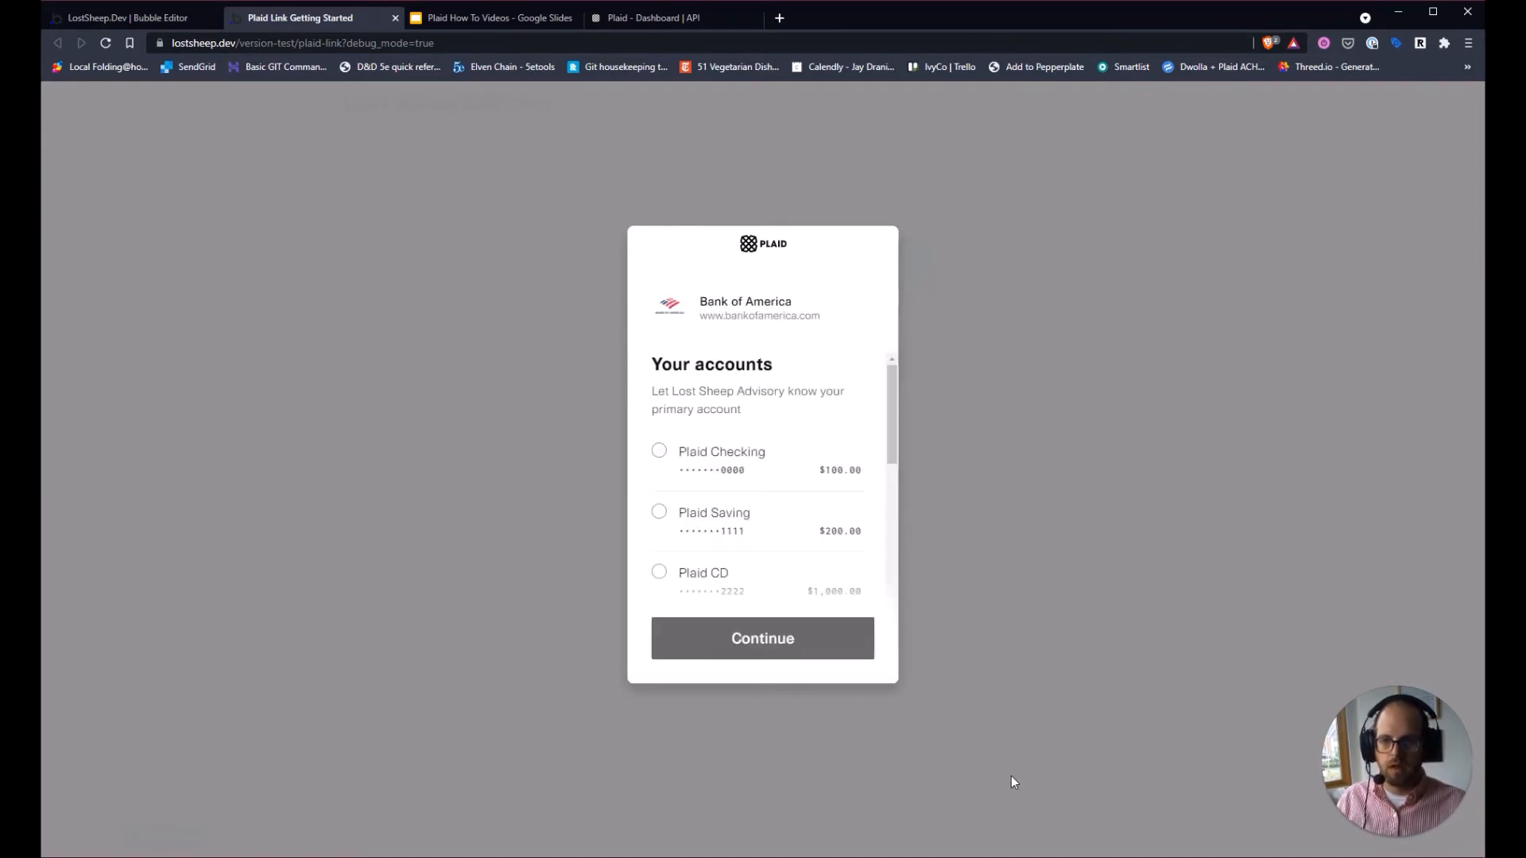
pyautogui.click(758, 473)
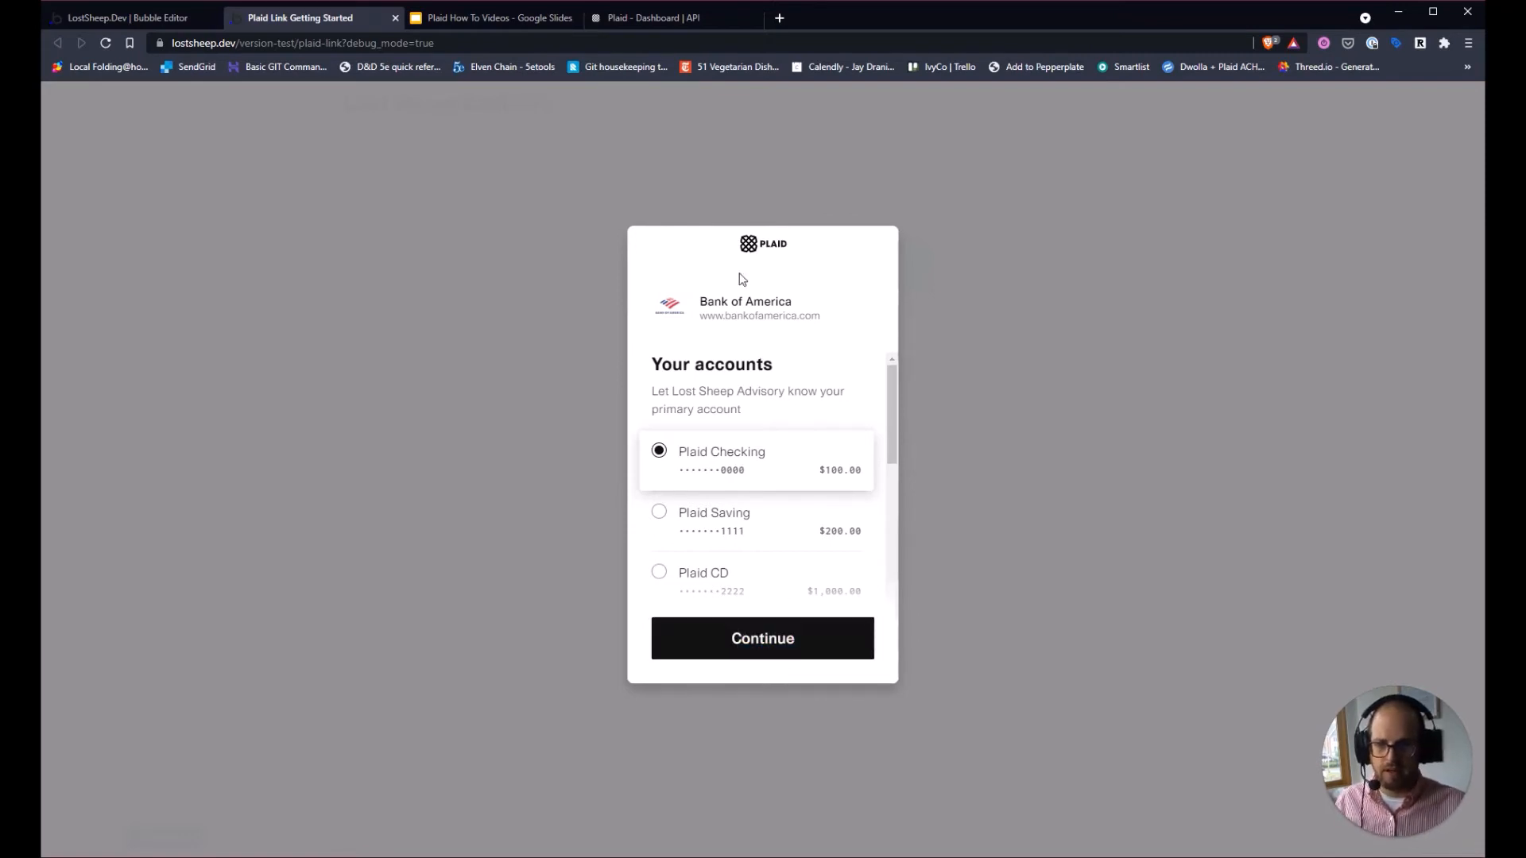
pyautogui.click(745, 641)
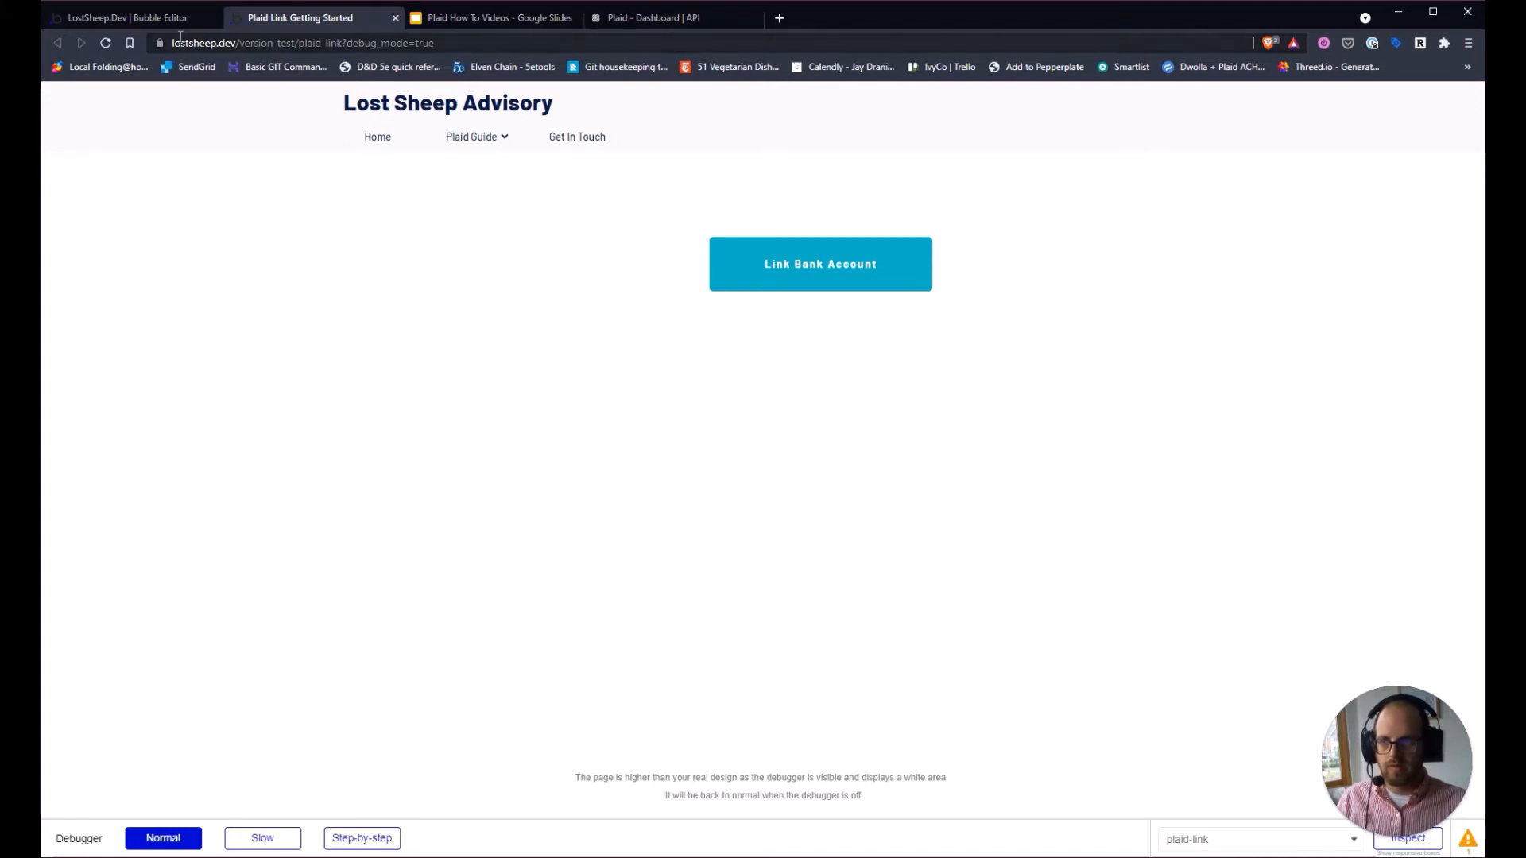
# Confirm App data holds one Plaid Institution, Bank of America, then view the ER diagram slide.
pyautogui.click(133, 17)
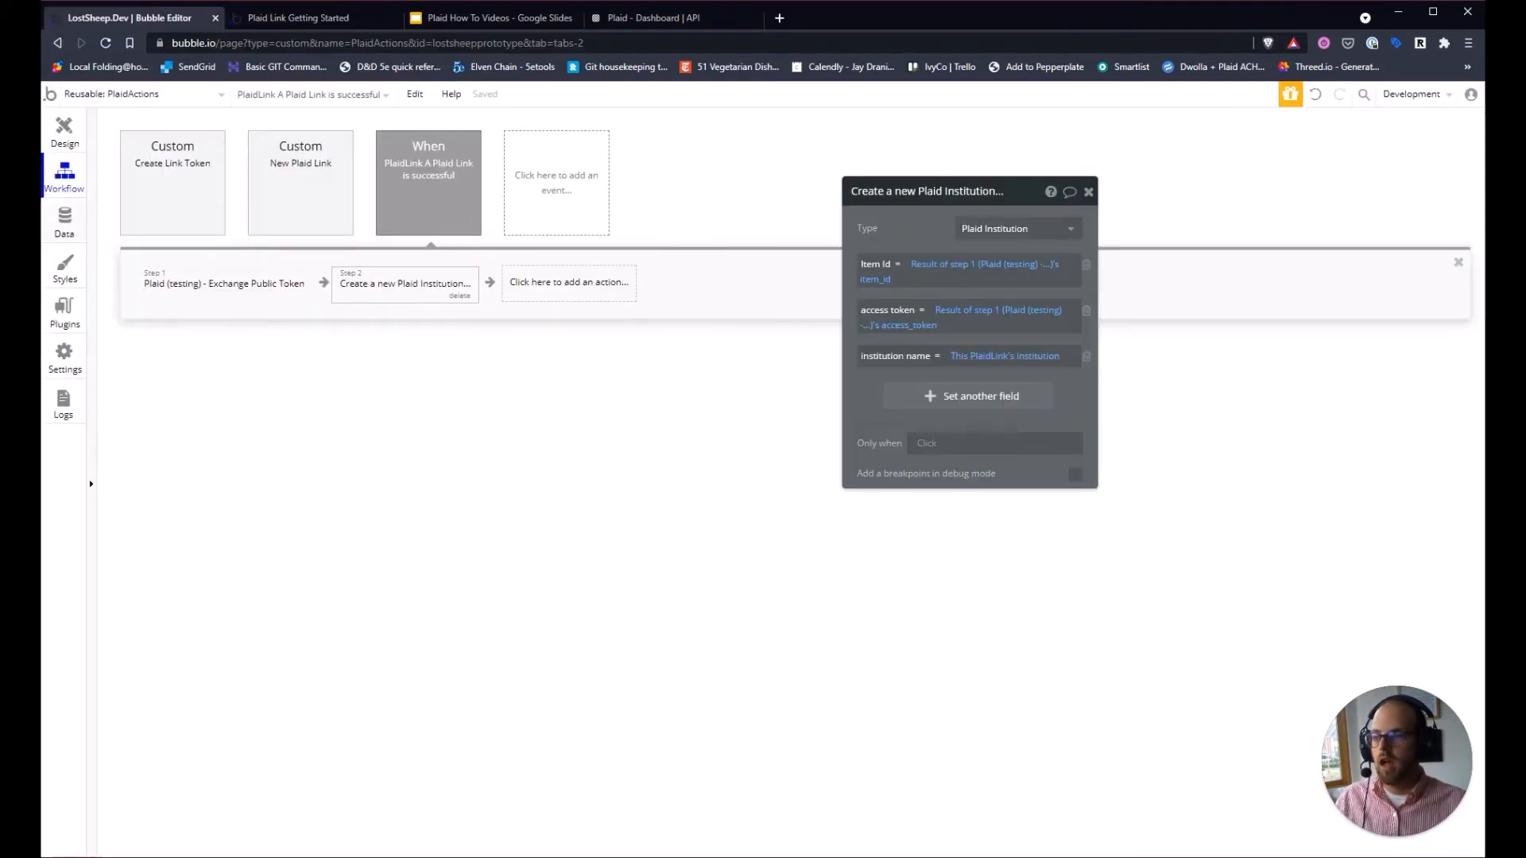
pyautogui.click(65, 222)
pyautogui.click(324, 147)
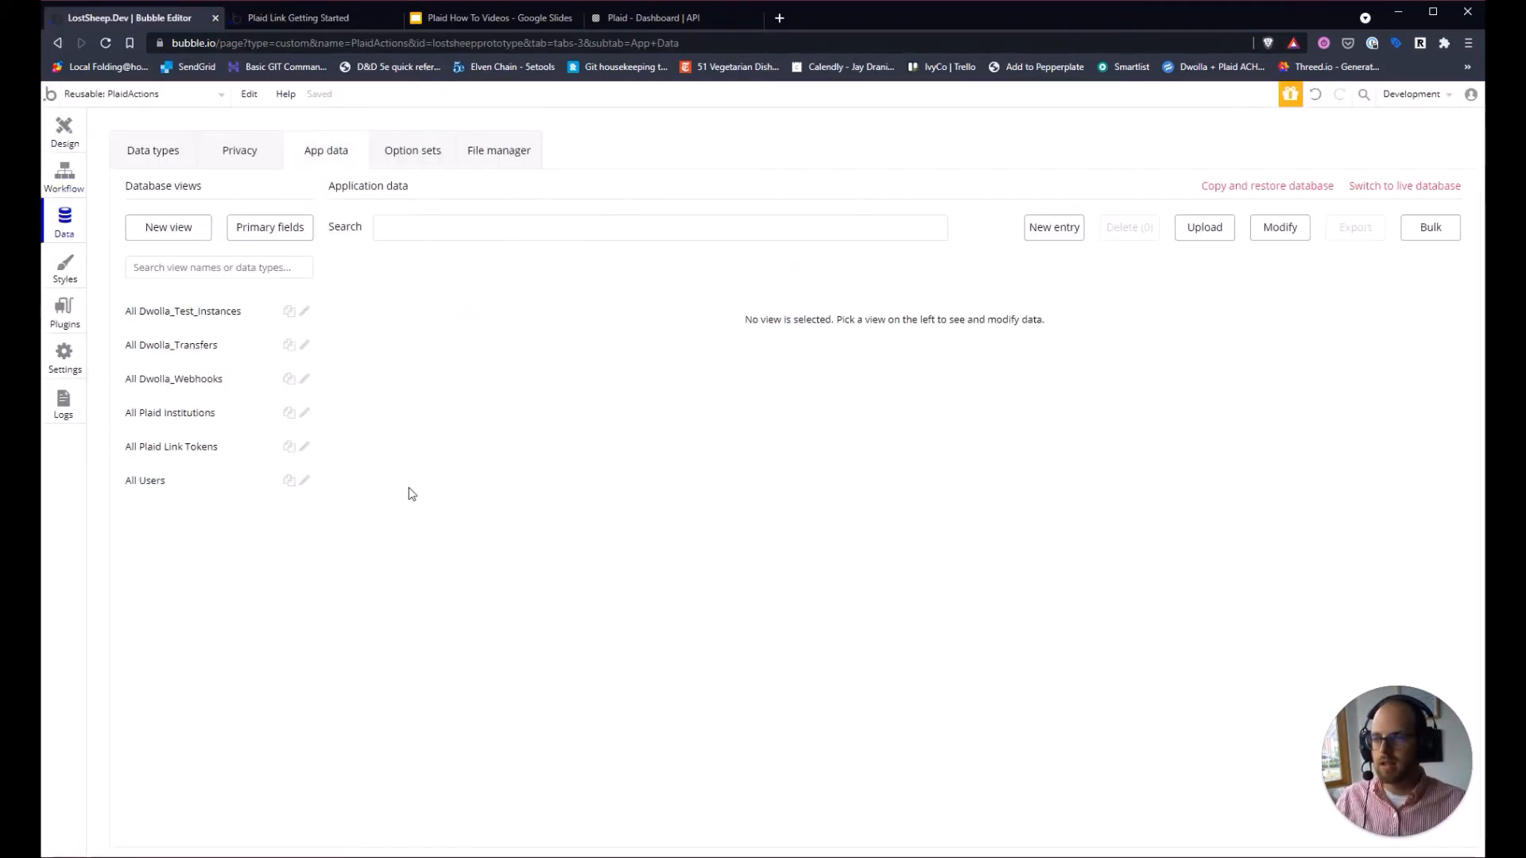
pyautogui.click(189, 428)
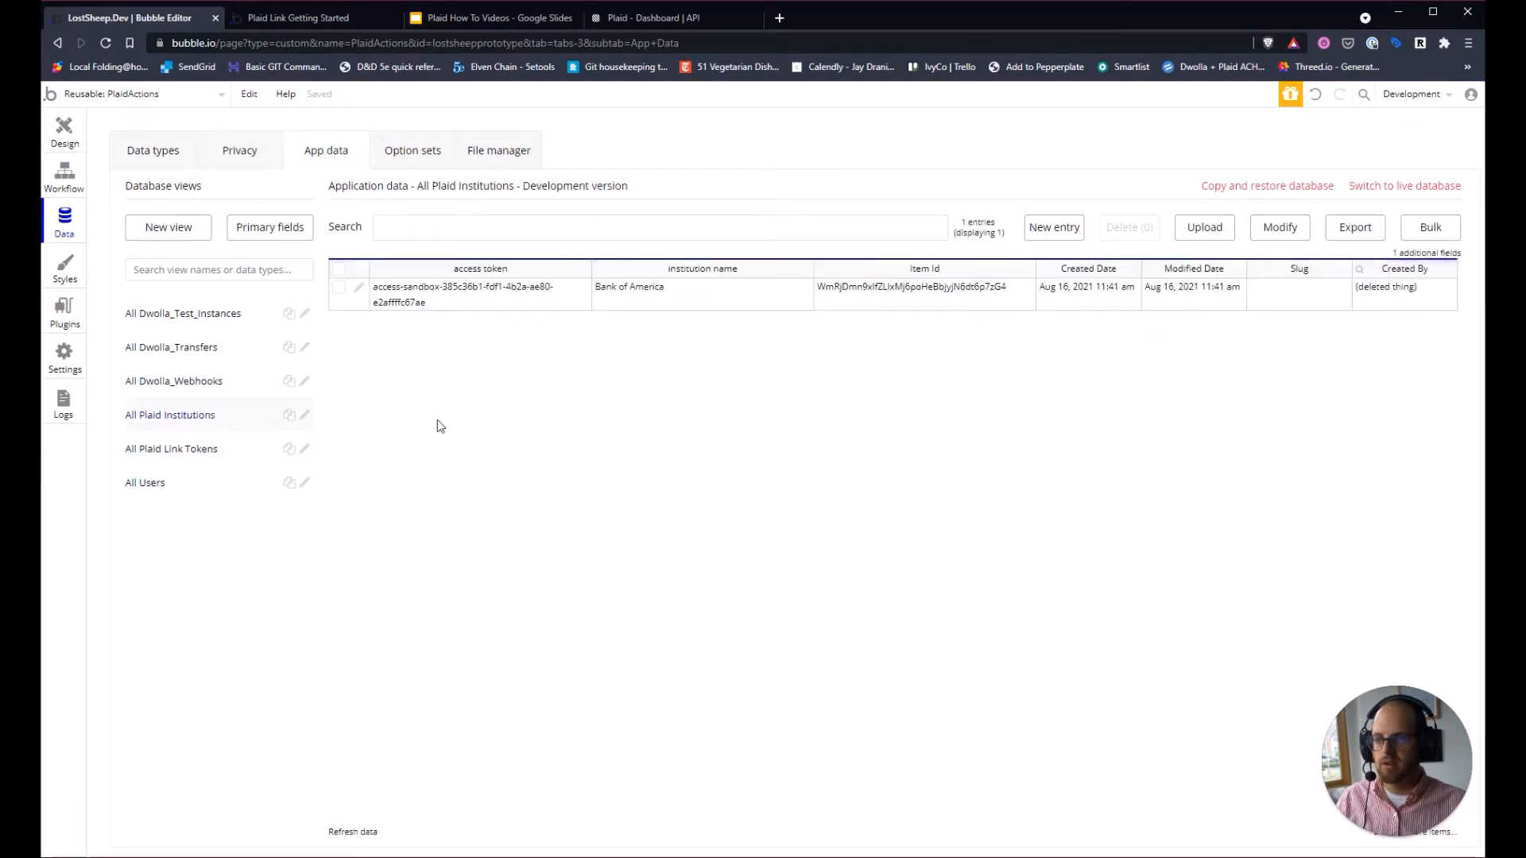
pyautogui.click(342, 291)
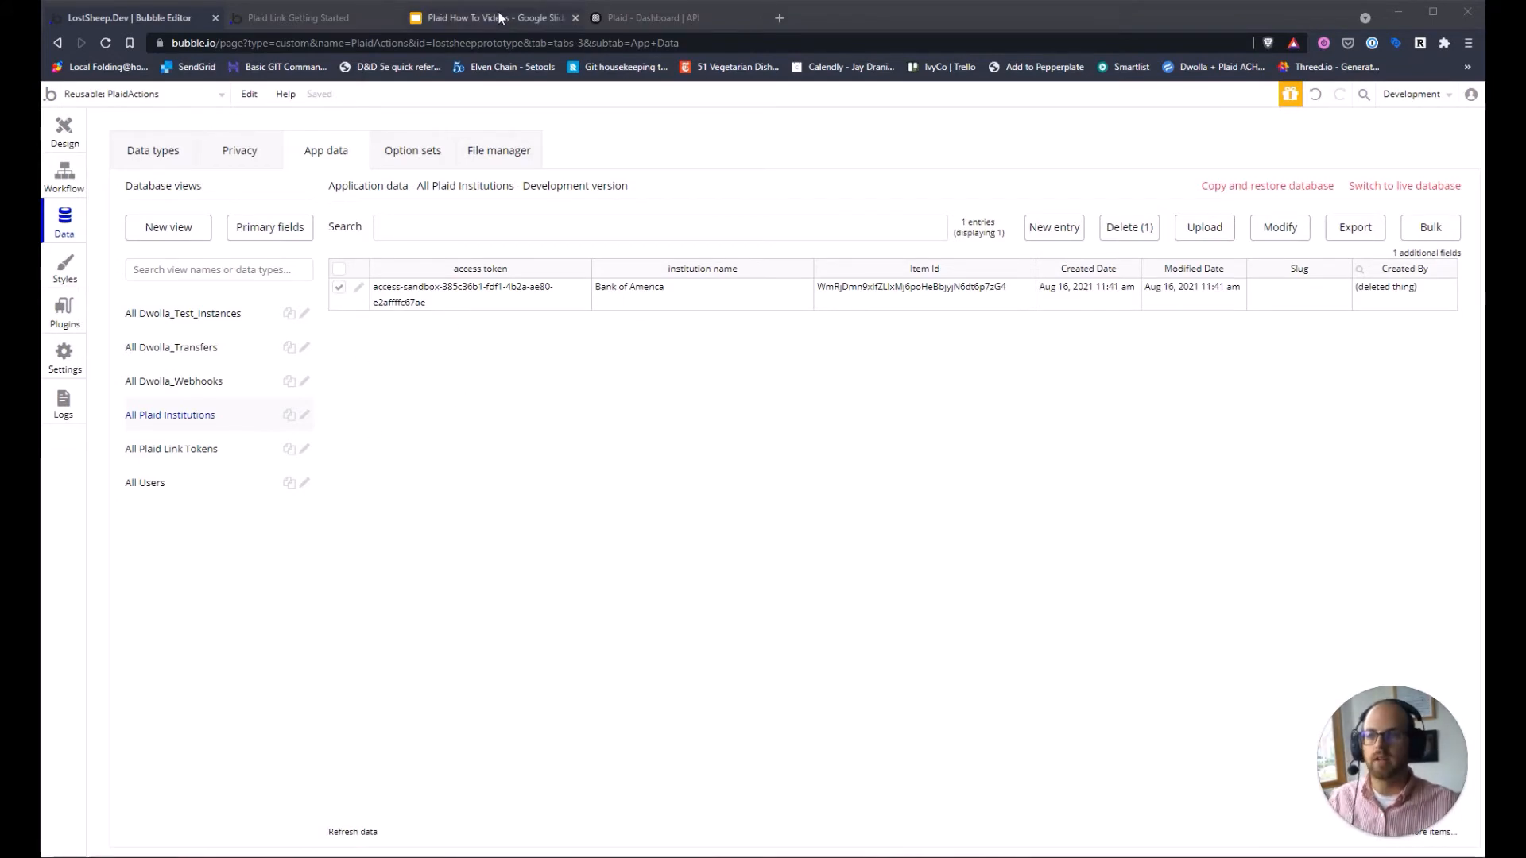
pyautogui.click(445, 10)
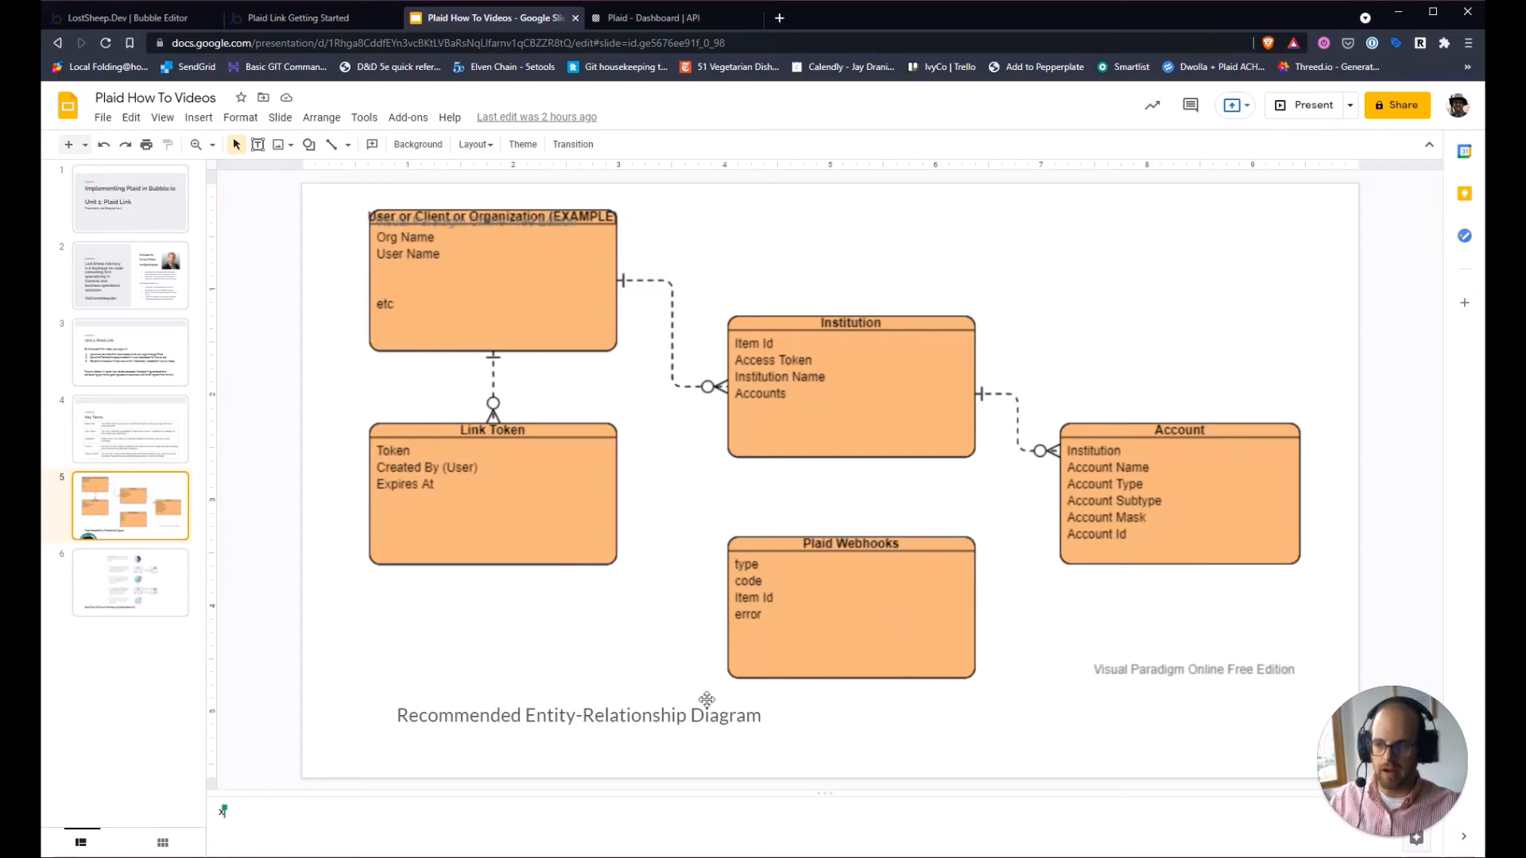
# Go back to the Bubble editor's Plaid Institutions data from the ER diagram.
pyautogui.click(165, 19)
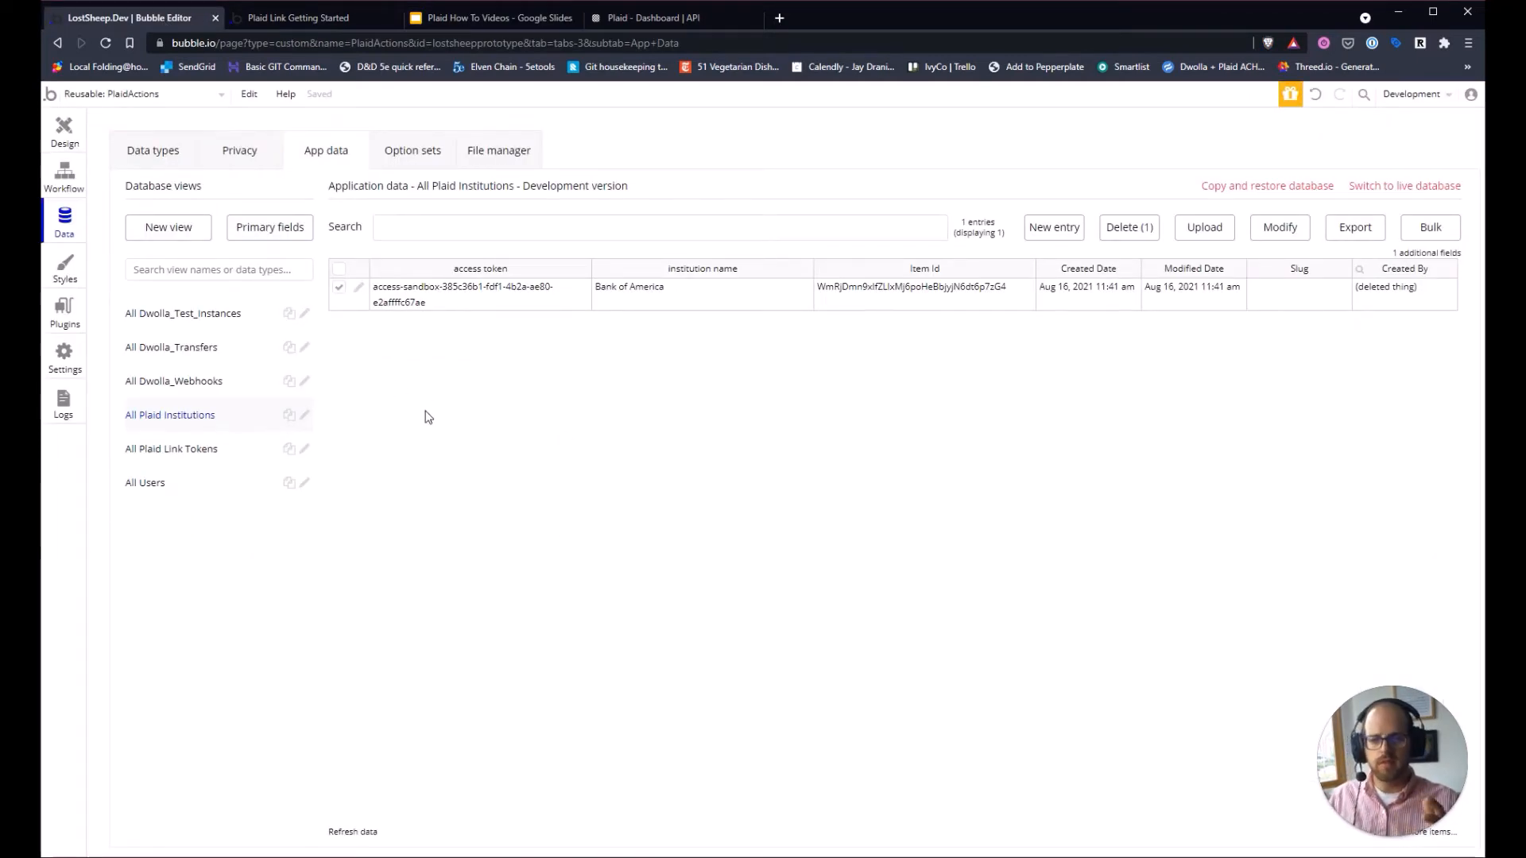
# On the Backend workflows page, create a new API workflow named create_account.
pyautogui.click(132, 106)
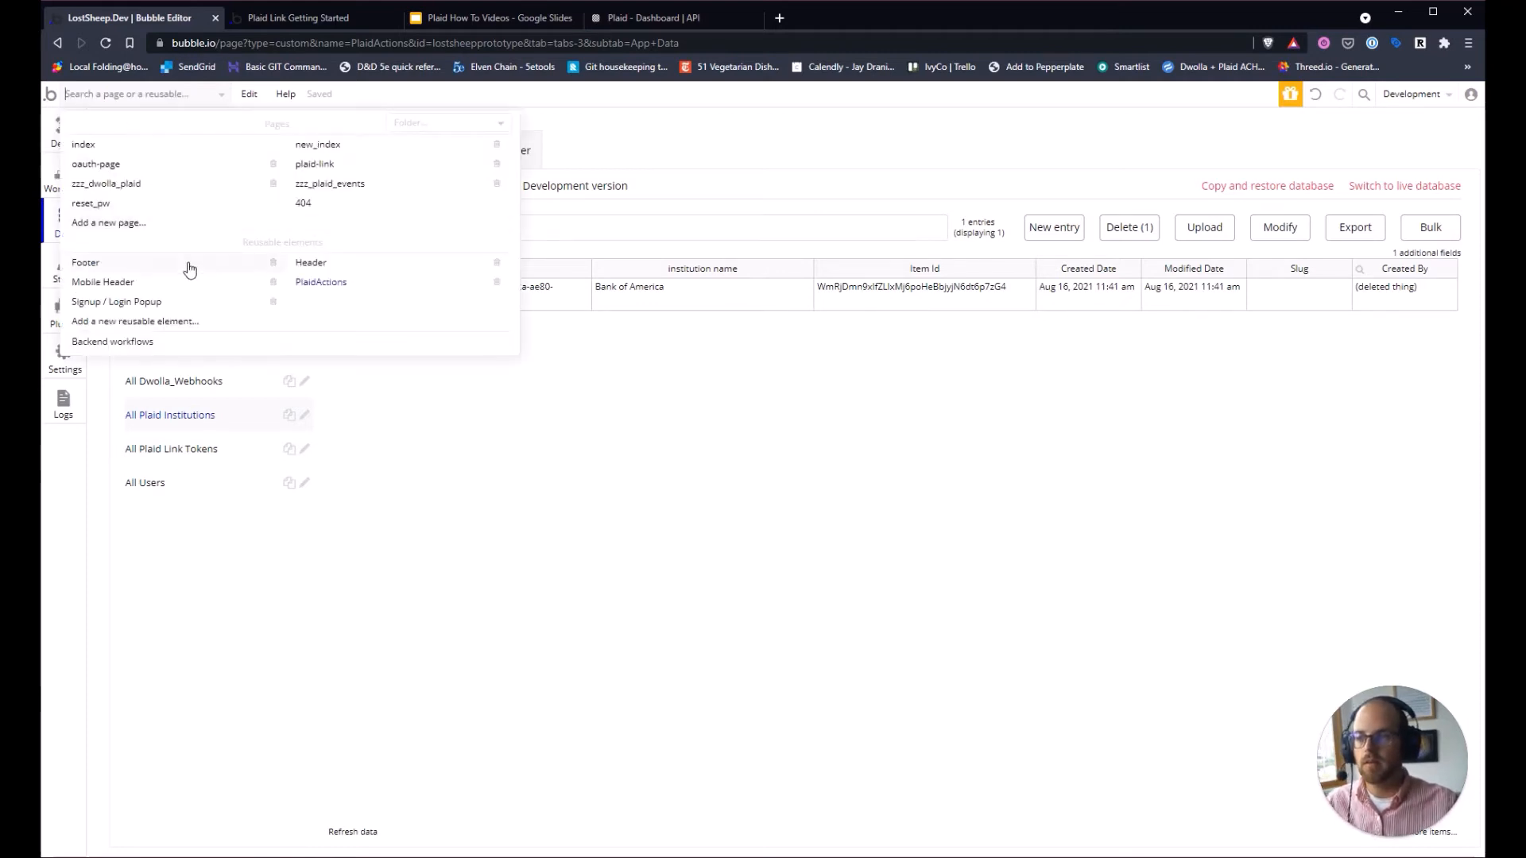
pyautogui.click(174, 344)
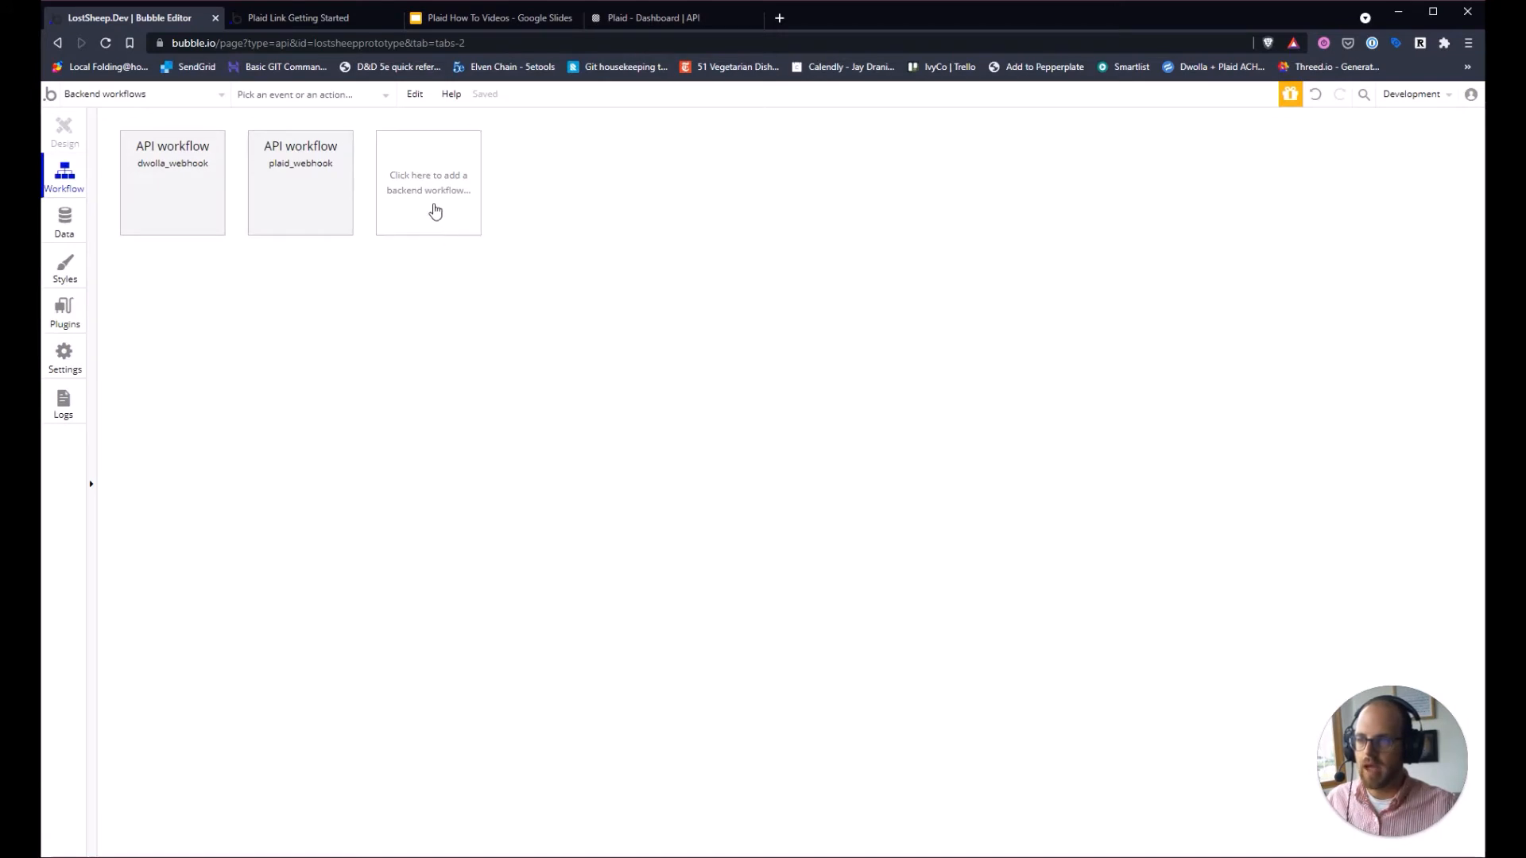
pyautogui.click(433, 212)
pyautogui.click(589, 246)
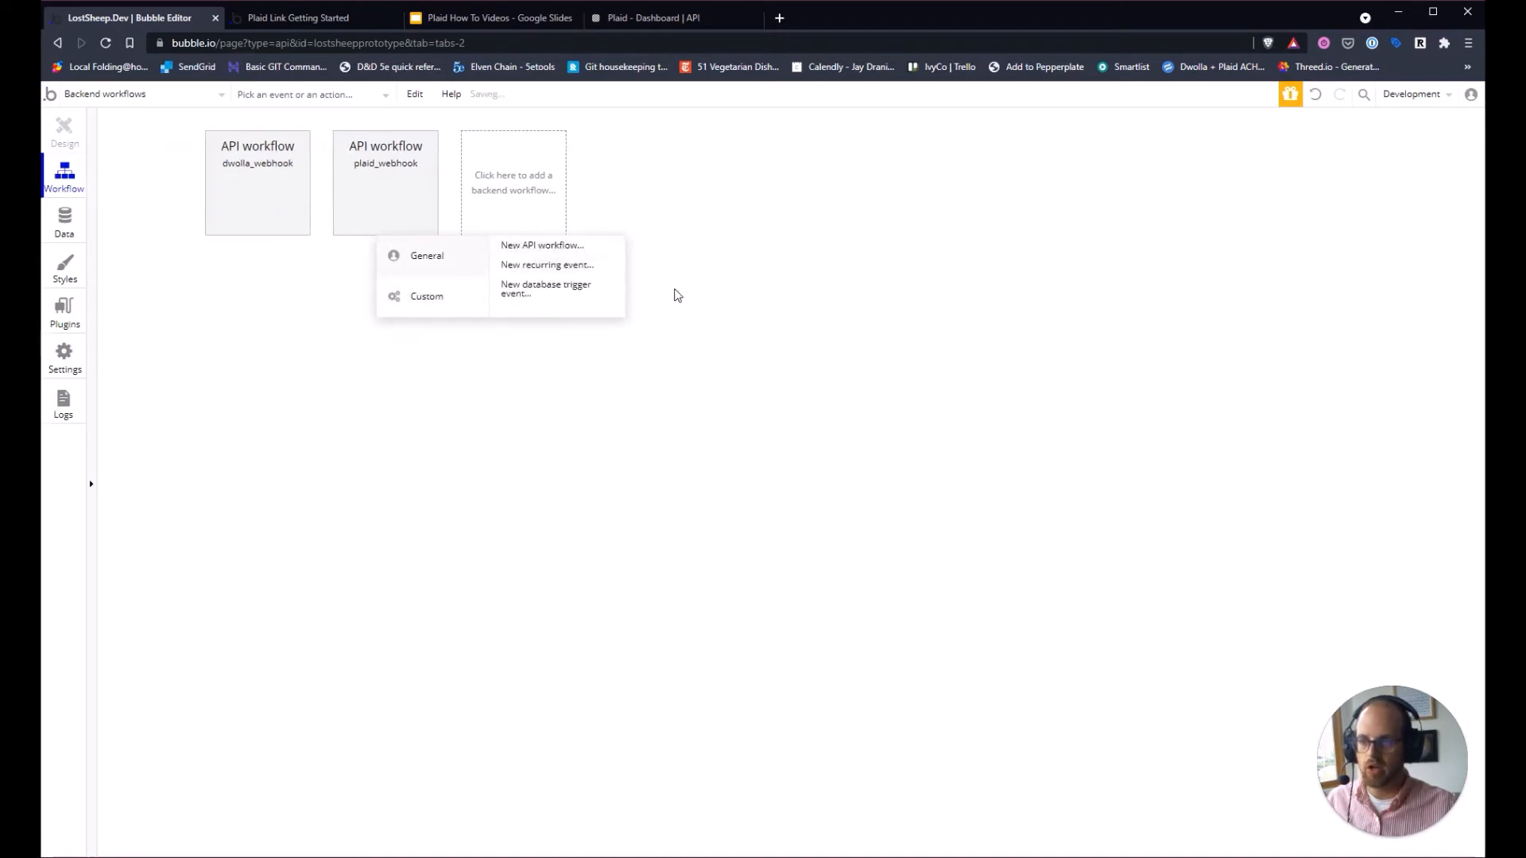
pyautogui.click(1012, 240)
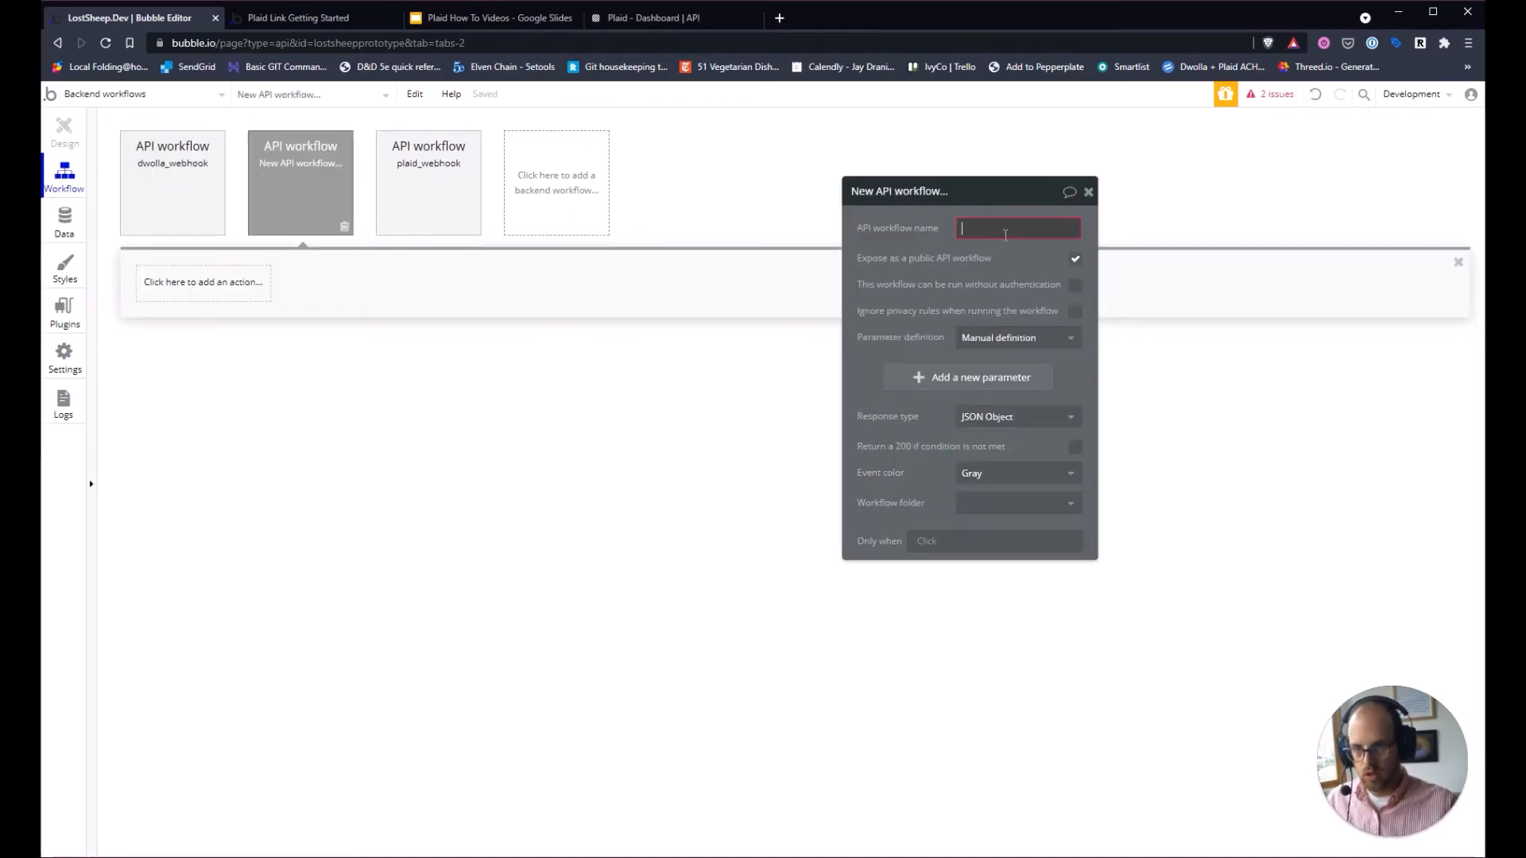
pyautogui.write('create')
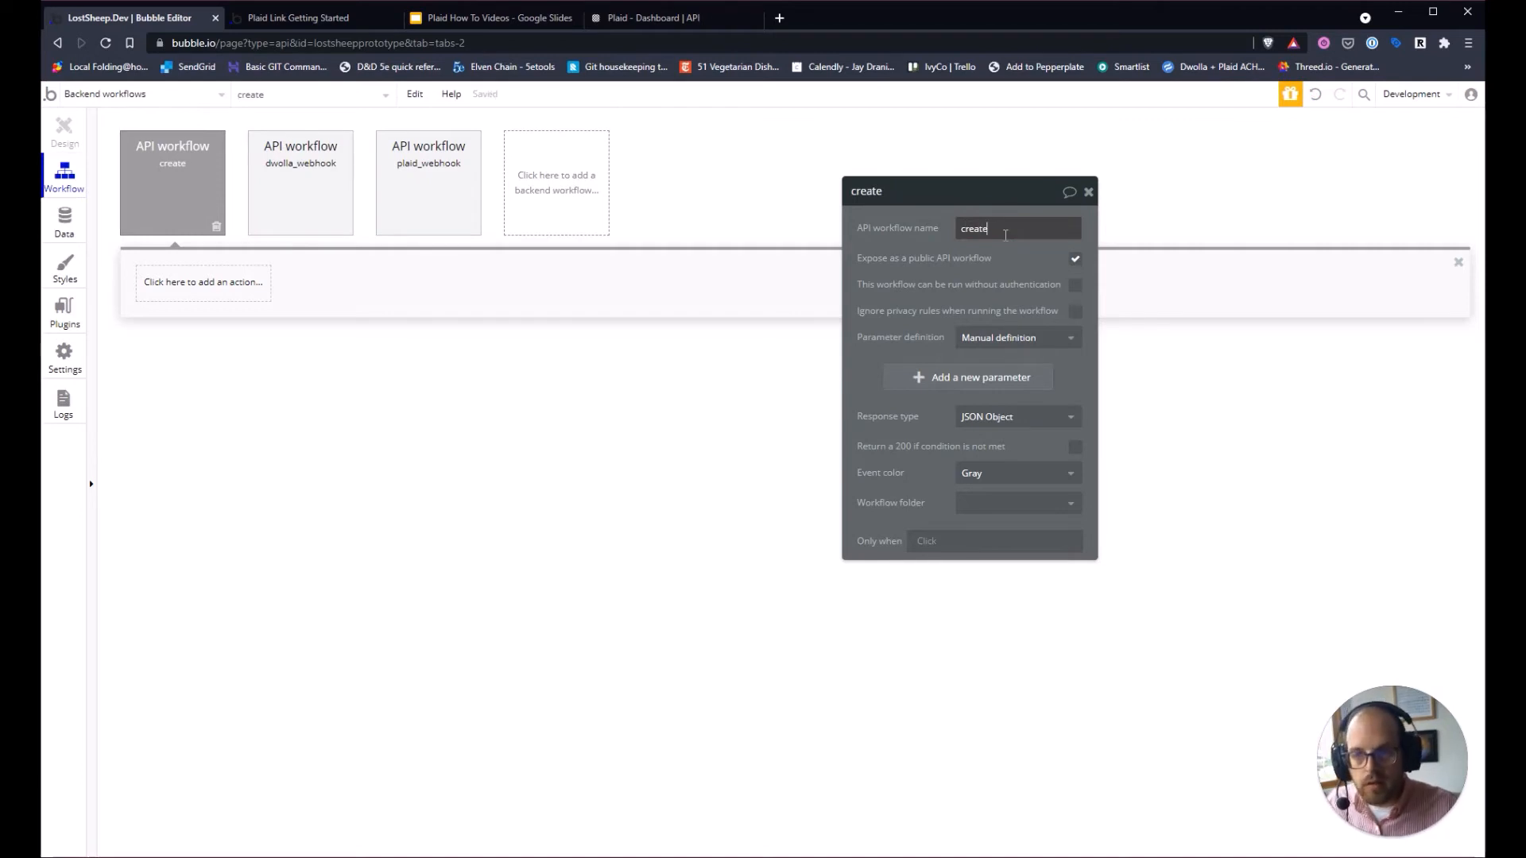
pyautogui.write('_account')
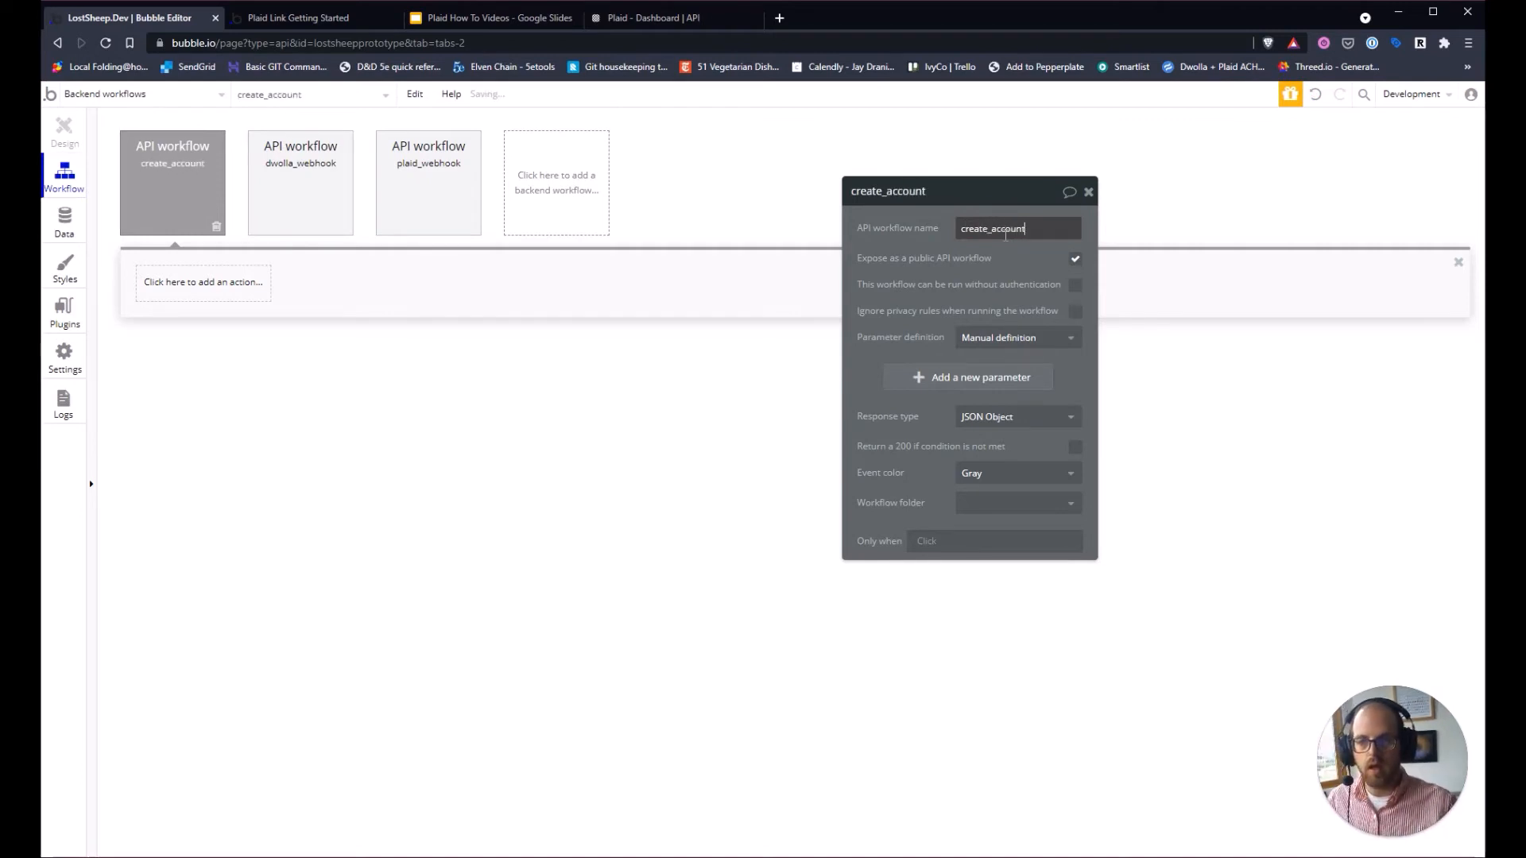
# Unexpose create_account, let it ignore privacy rules and run without authentication, and add a parameter.
pyautogui.click(1076, 259)
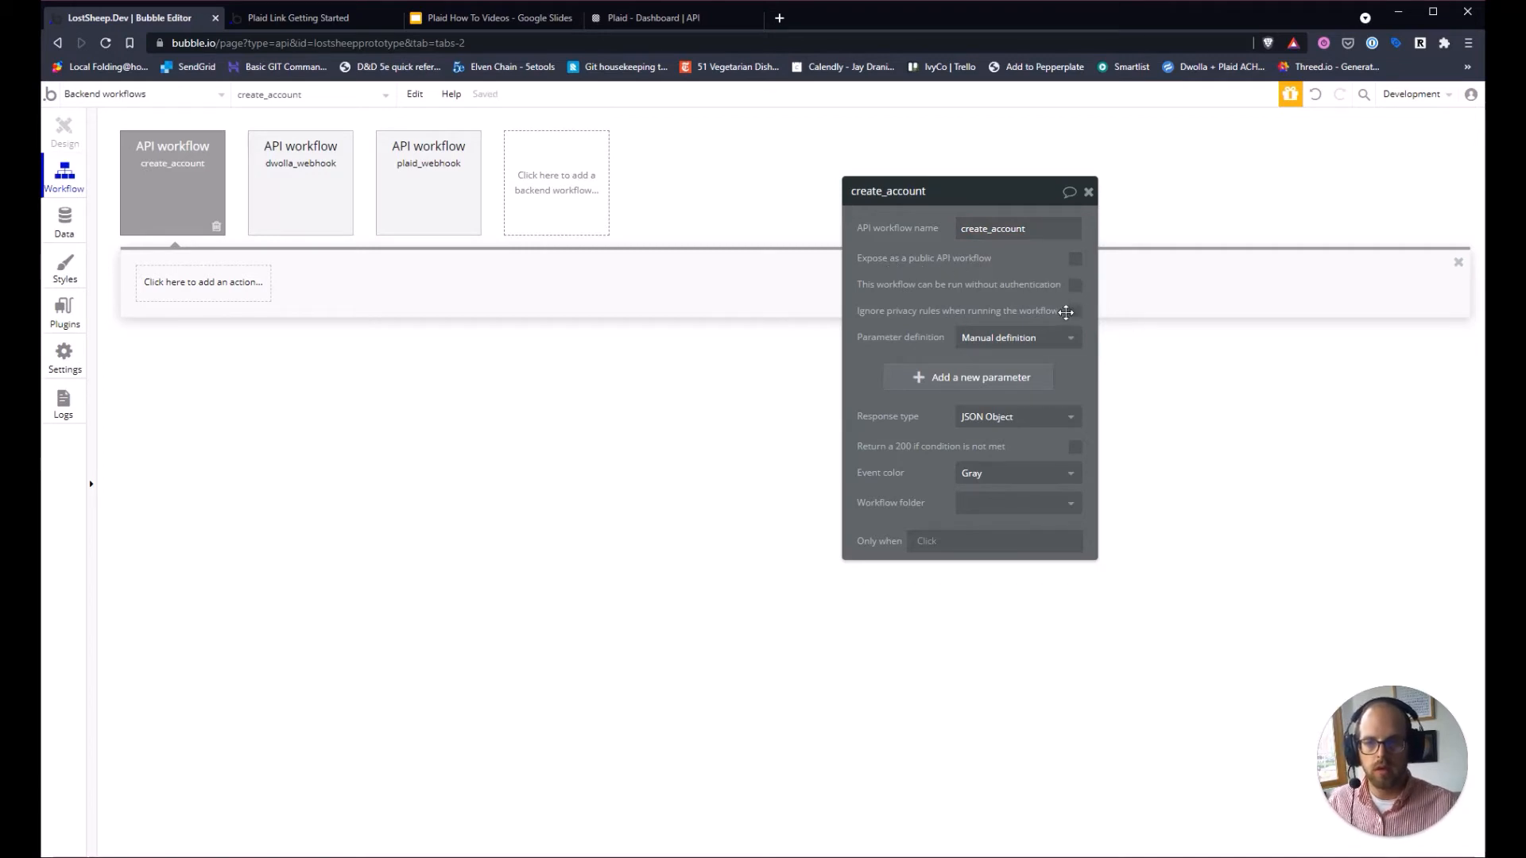
pyautogui.click(1073, 312)
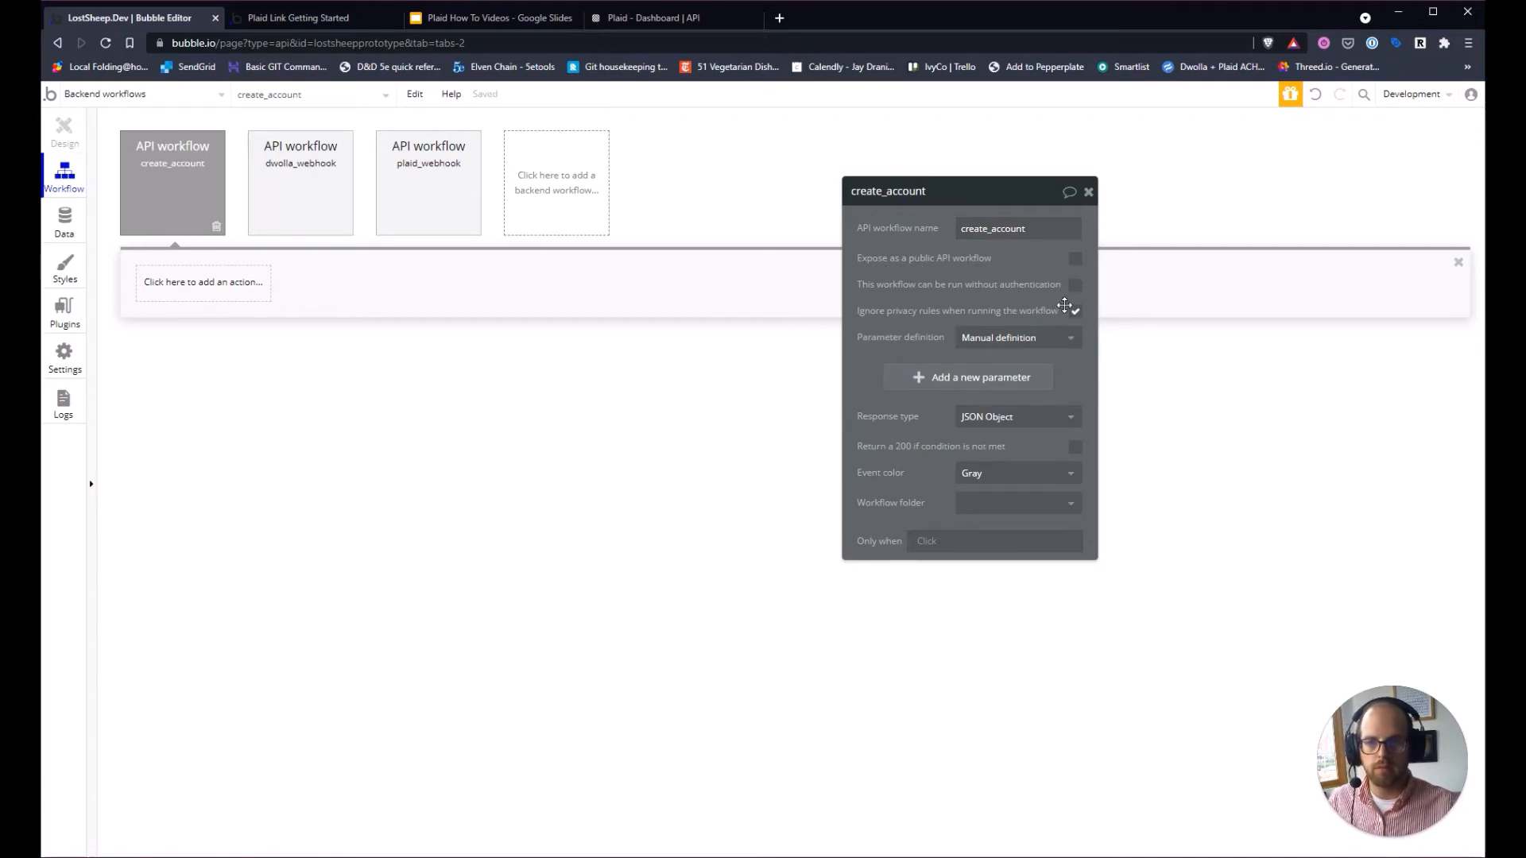
pyautogui.click(1076, 286)
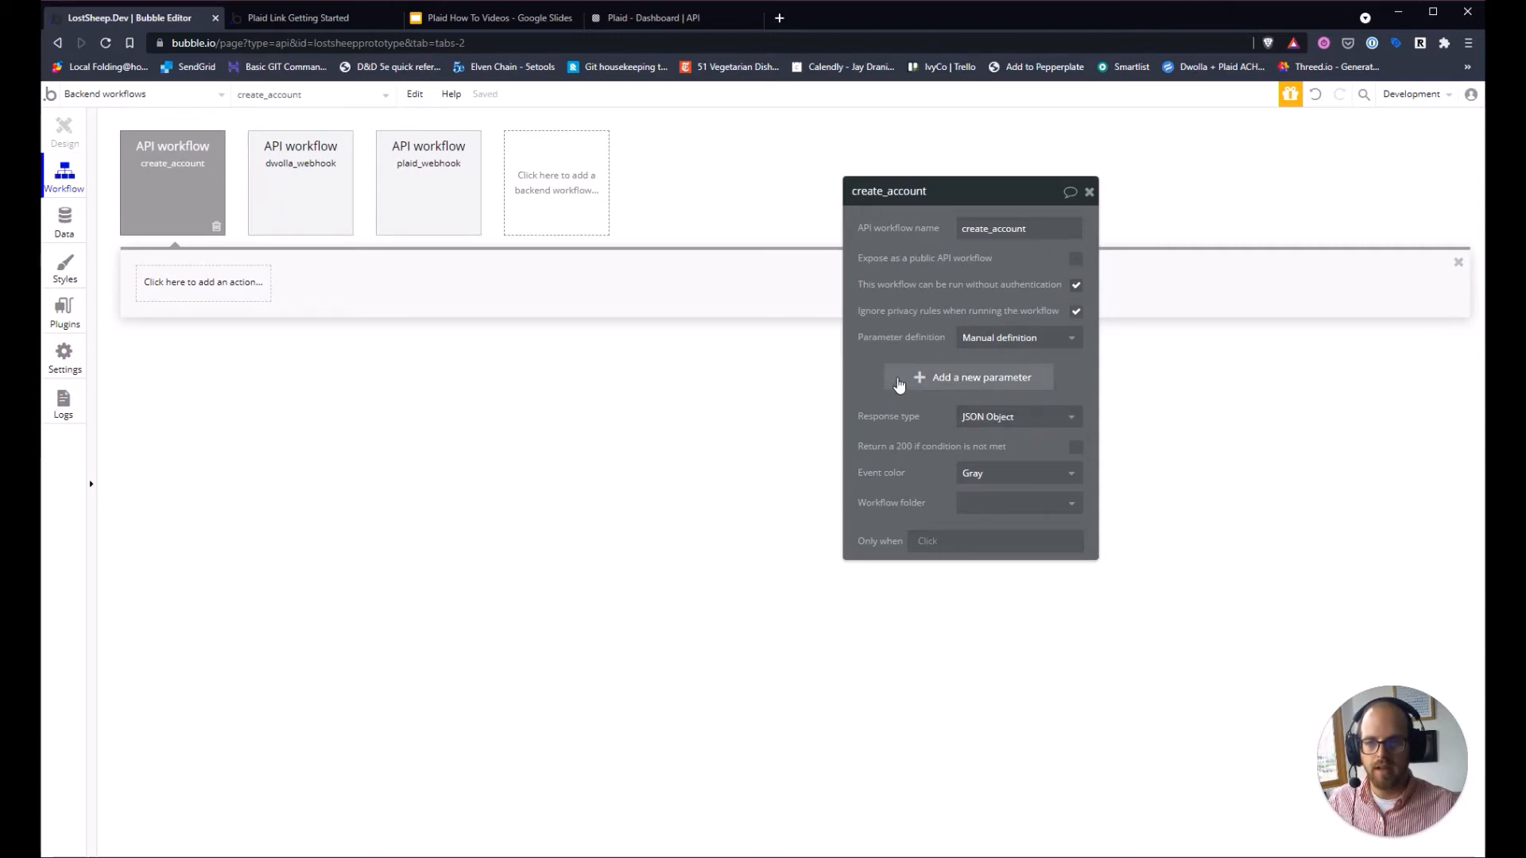
pyautogui.click(899, 379)
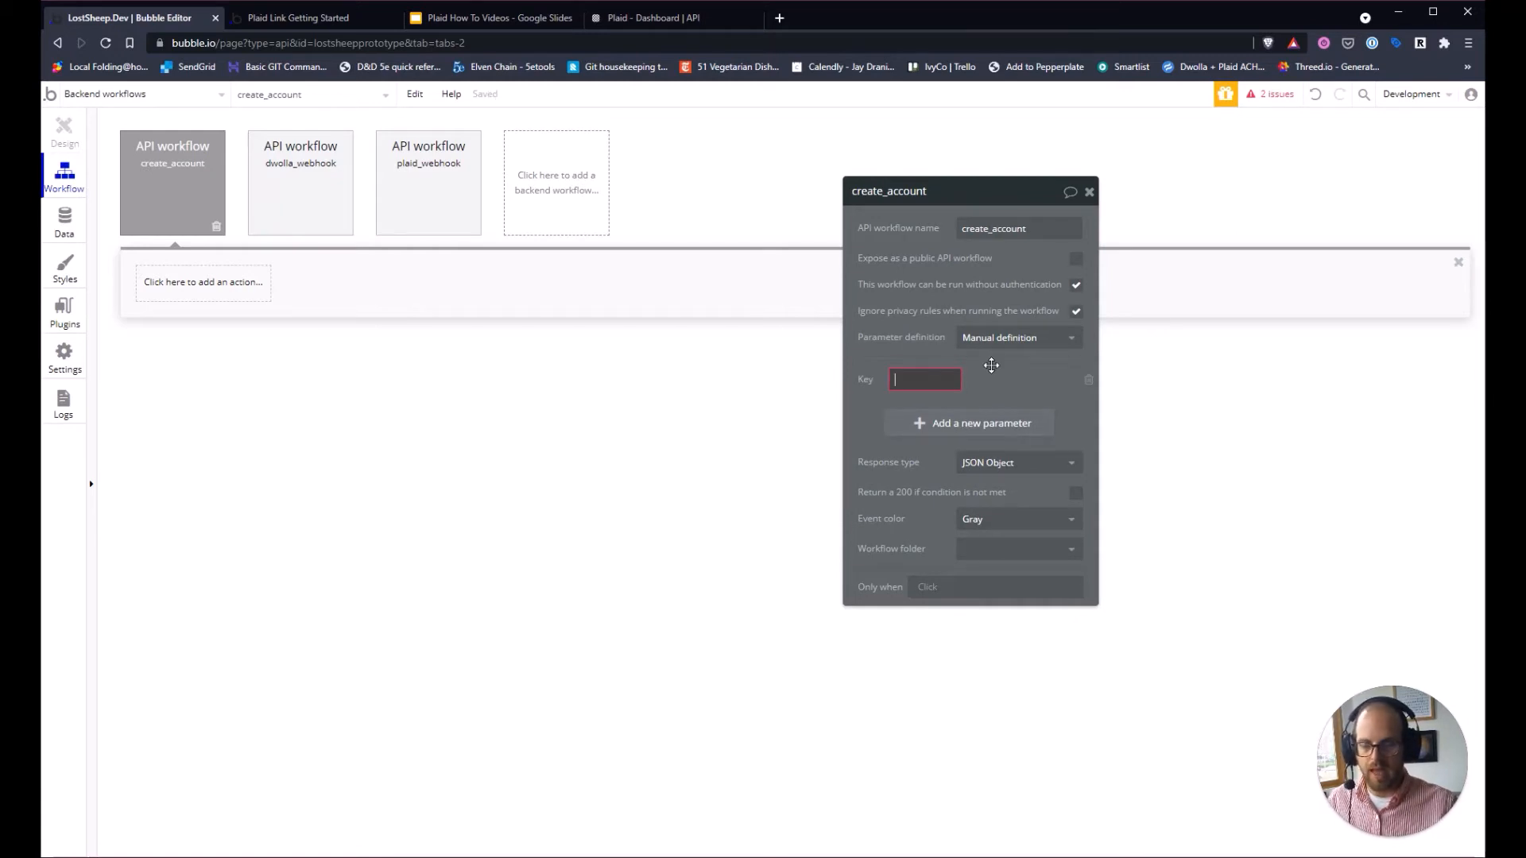
# After checking the ER diagram, add an institution parameter of type Plaid Institution.
pyautogui.click(493, 18)
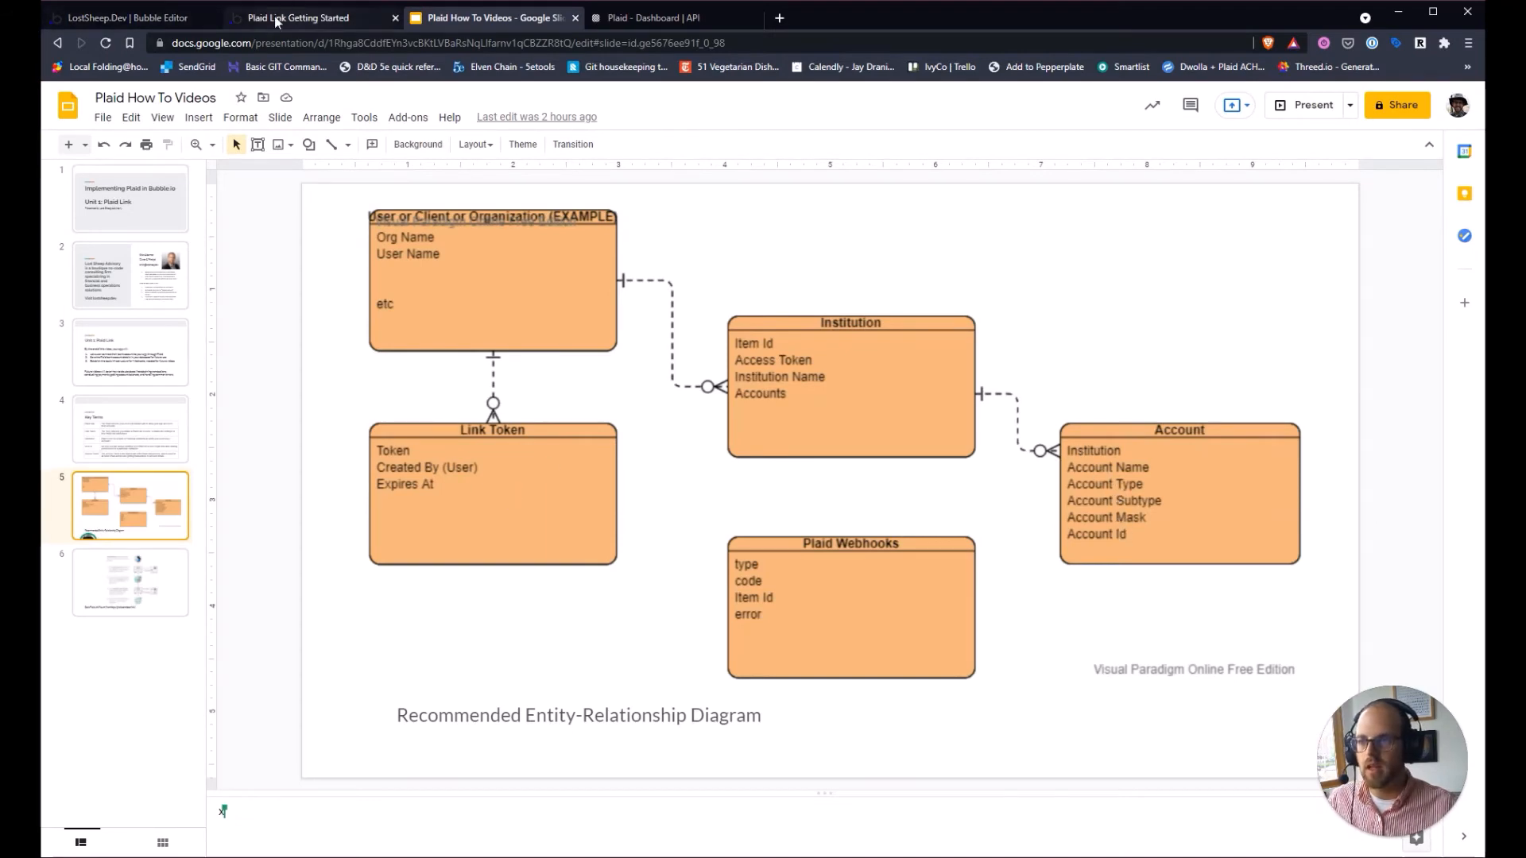
pyautogui.click(131, 17)
pyautogui.click(938, 378)
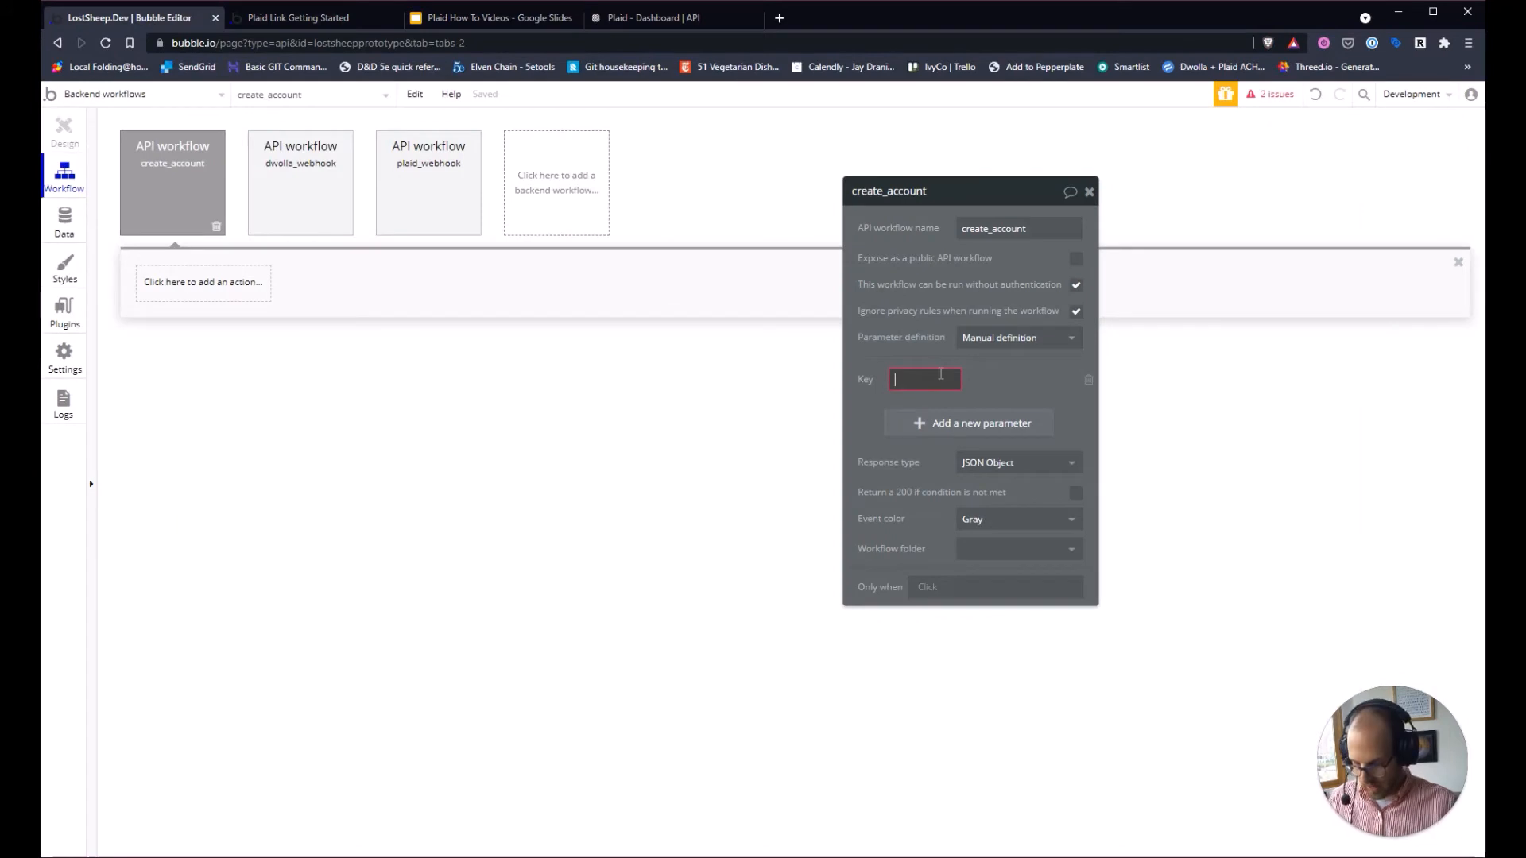
pyautogui.write('institution')
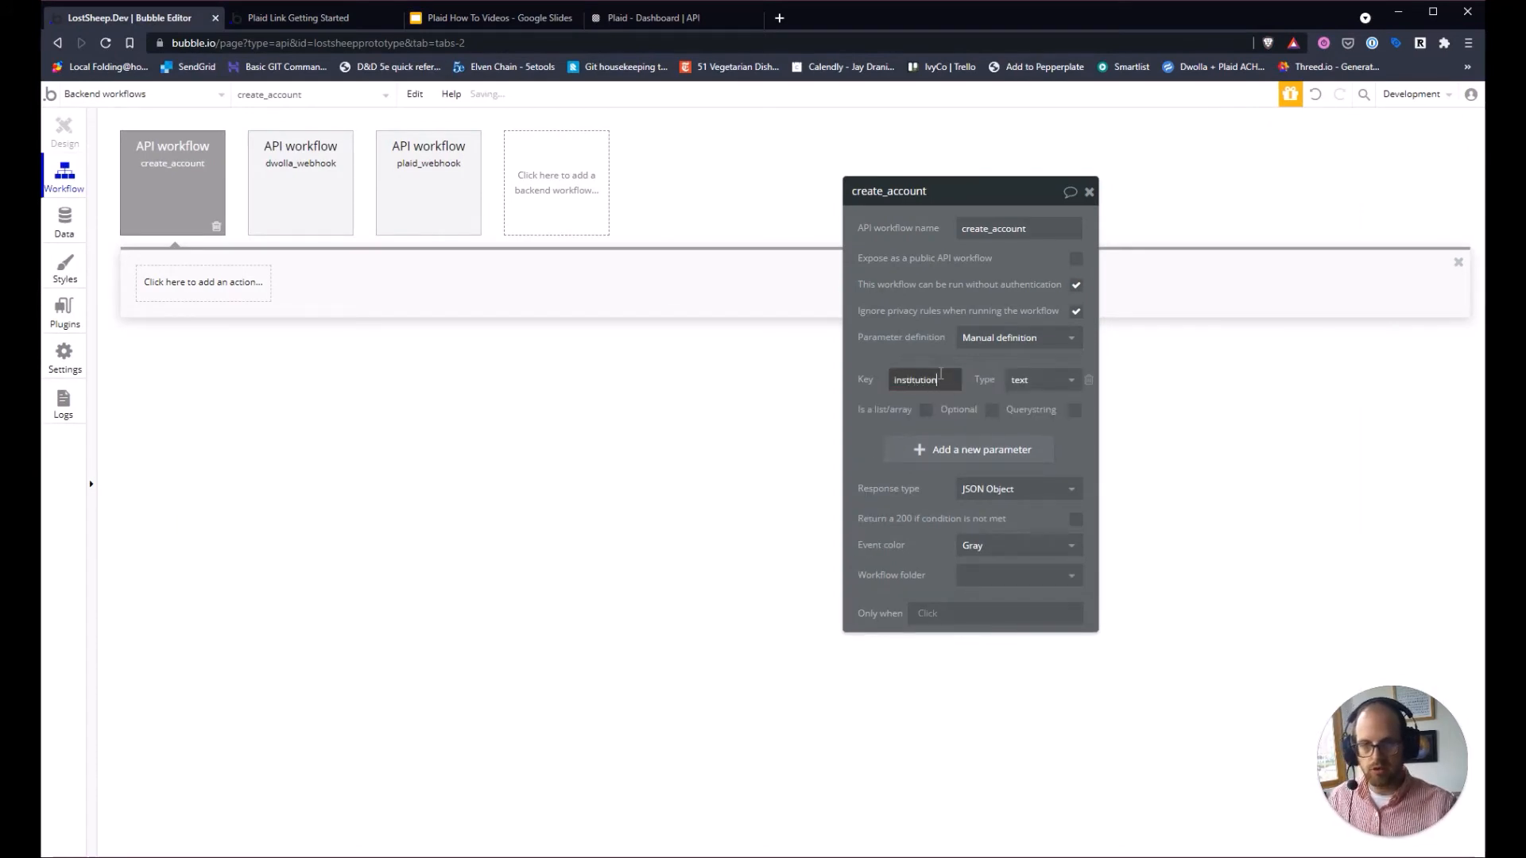
pyautogui.click(1041, 380)
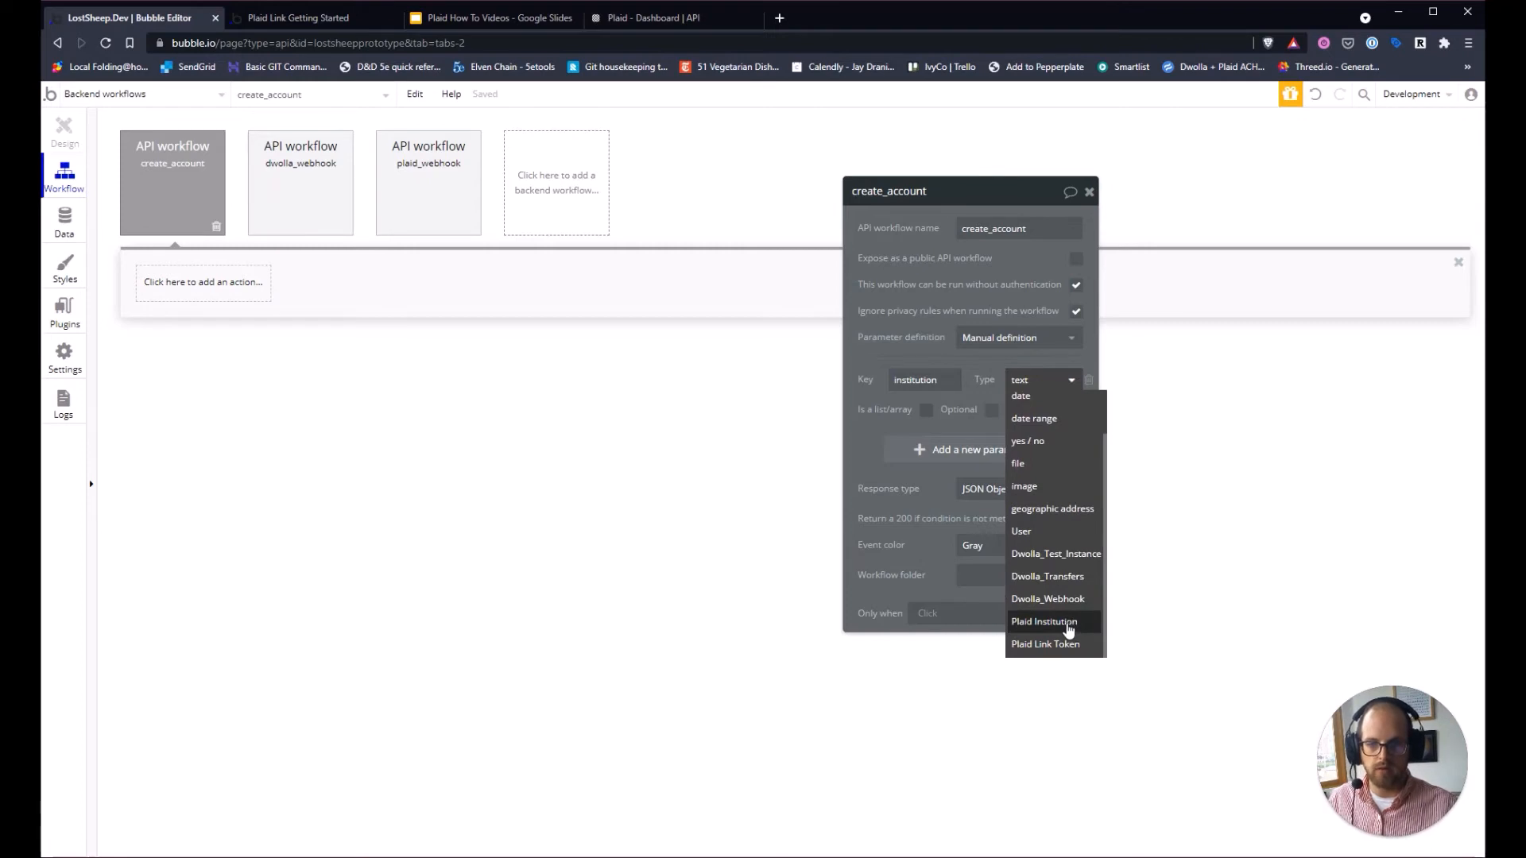
pyautogui.click(1069, 630)
# Add text parameters name, mask and accountid to create_account.
pyautogui.click(907, 457)
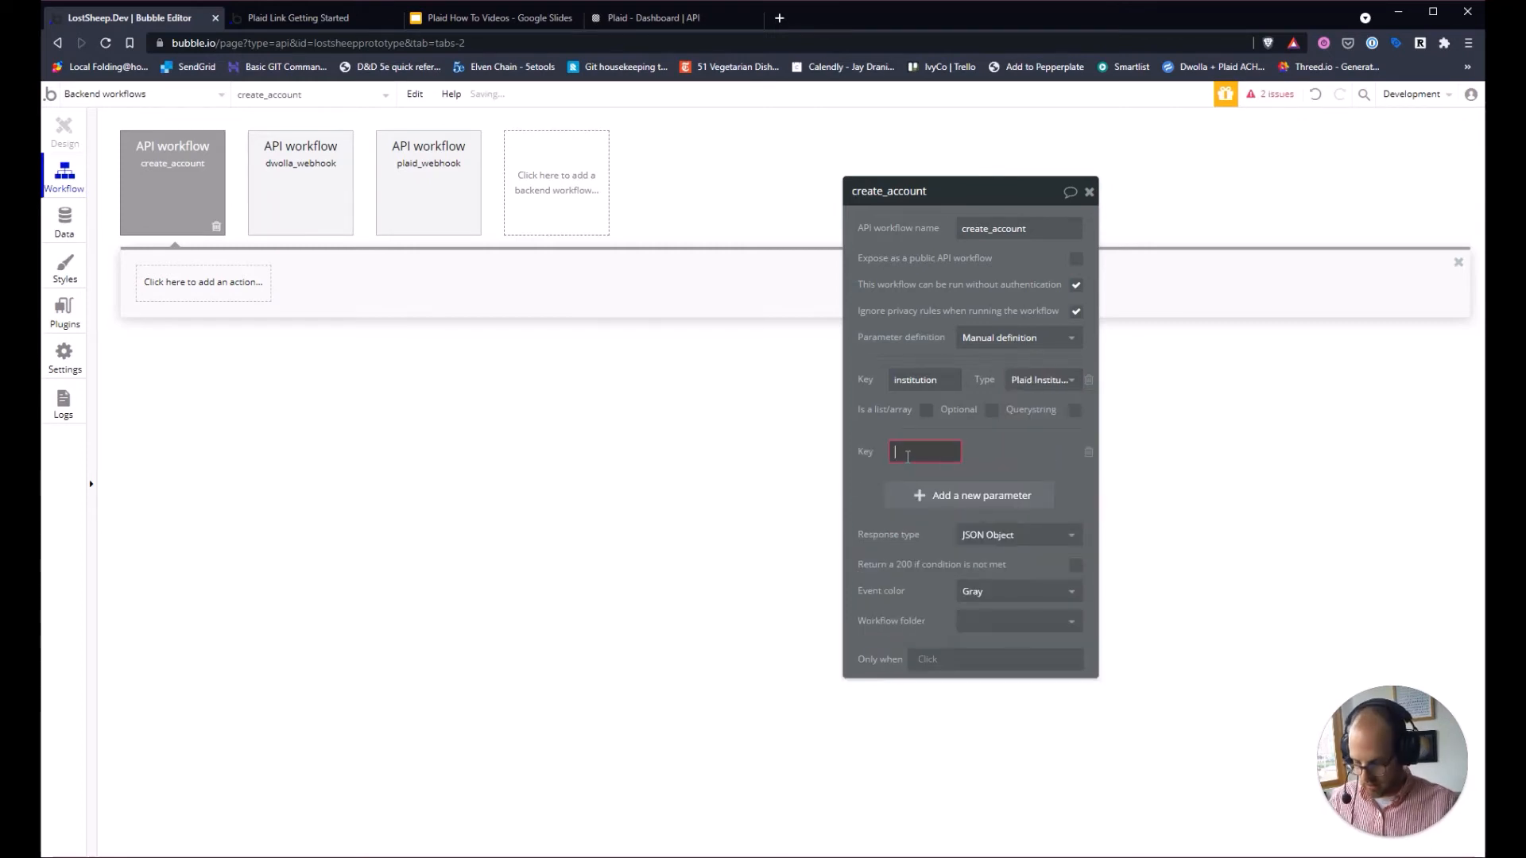
pyautogui.write('name')
pyautogui.click(978, 526)
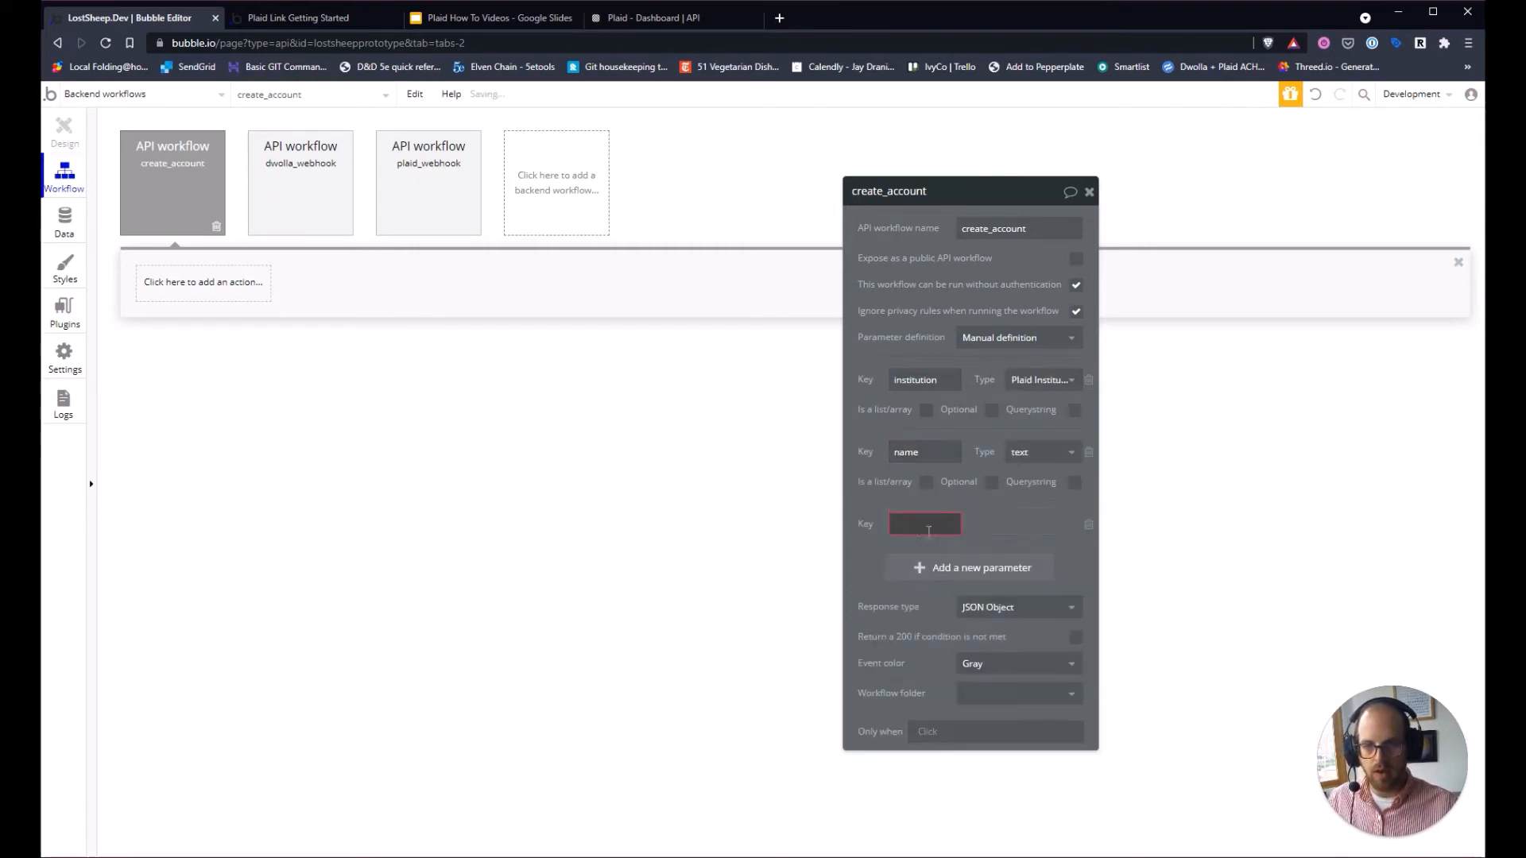
pyautogui.click(917, 533)
pyautogui.write('mask')
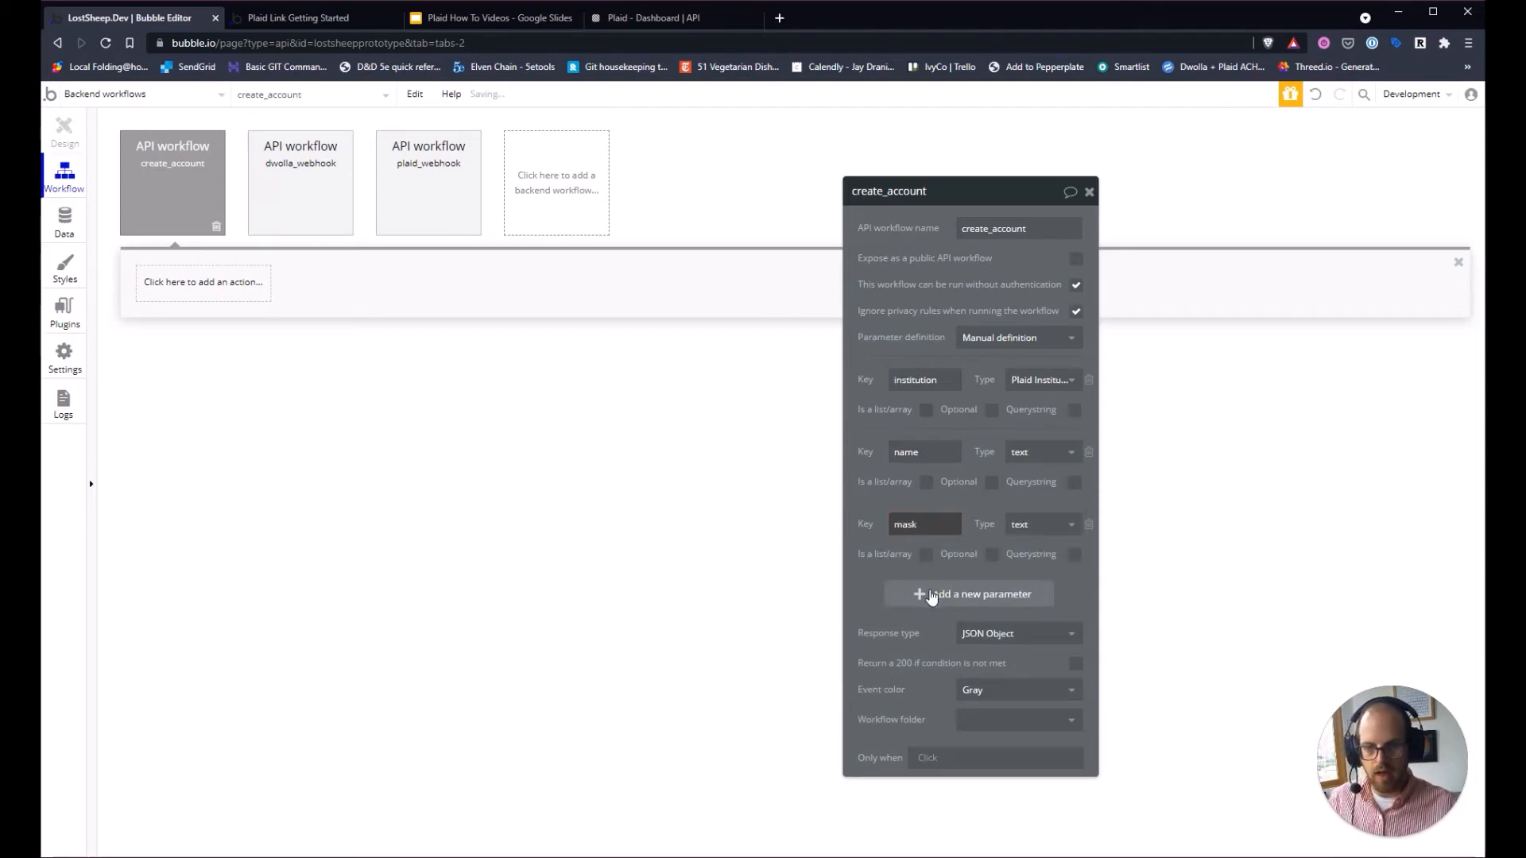
pyautogui.click(935, 596)
pyautogui.click(910, 592)
pyautogui.write('account')
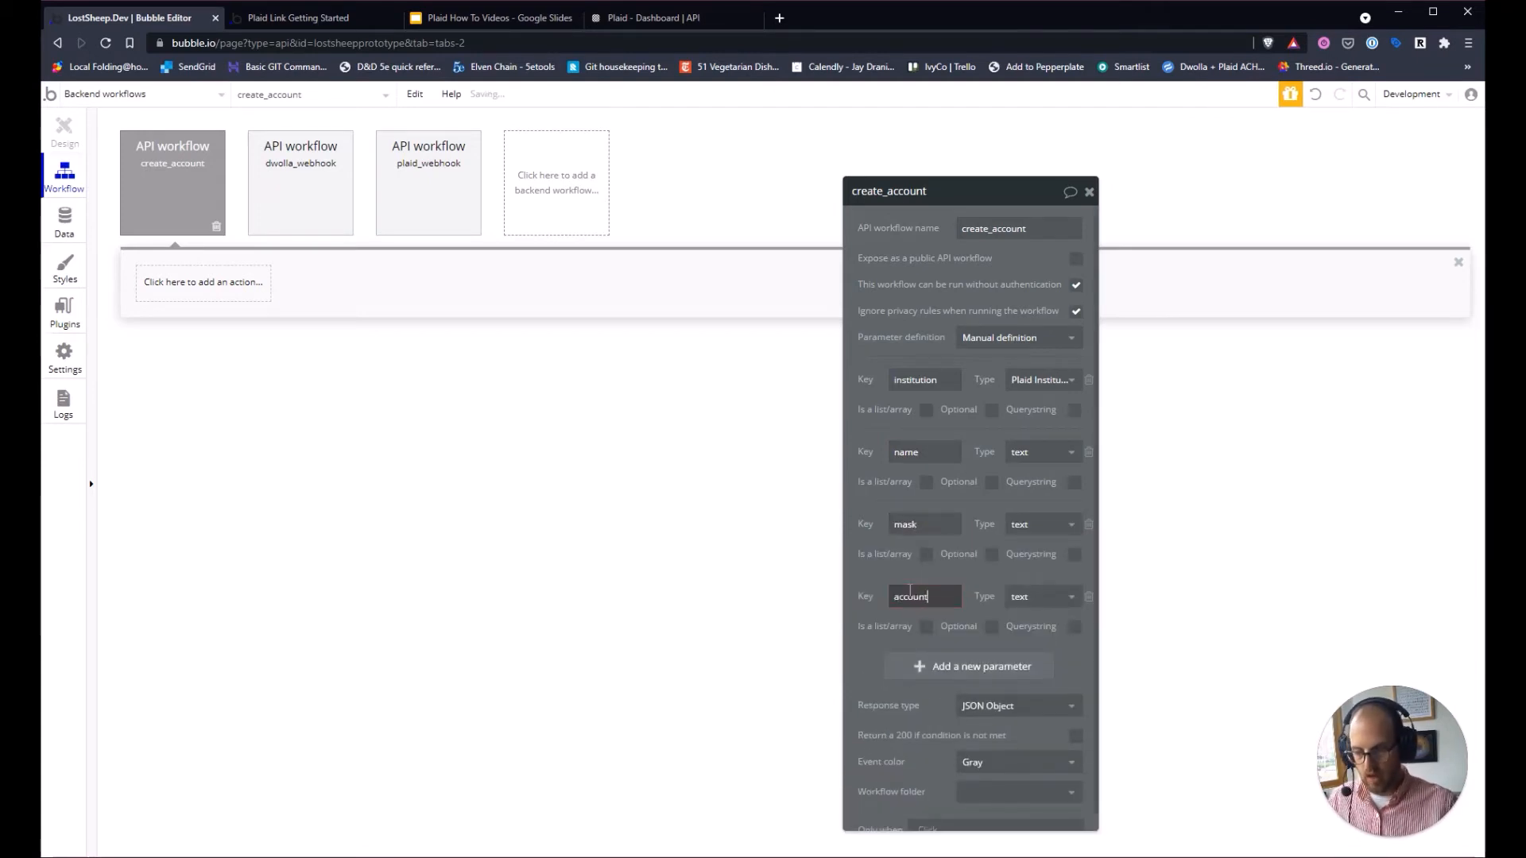
pyautogui.write('id')
# Add text parameters type and subtype, then review the full parameter list.
pyautogui.click(962, 668)
pyautogui.click(928, 604)
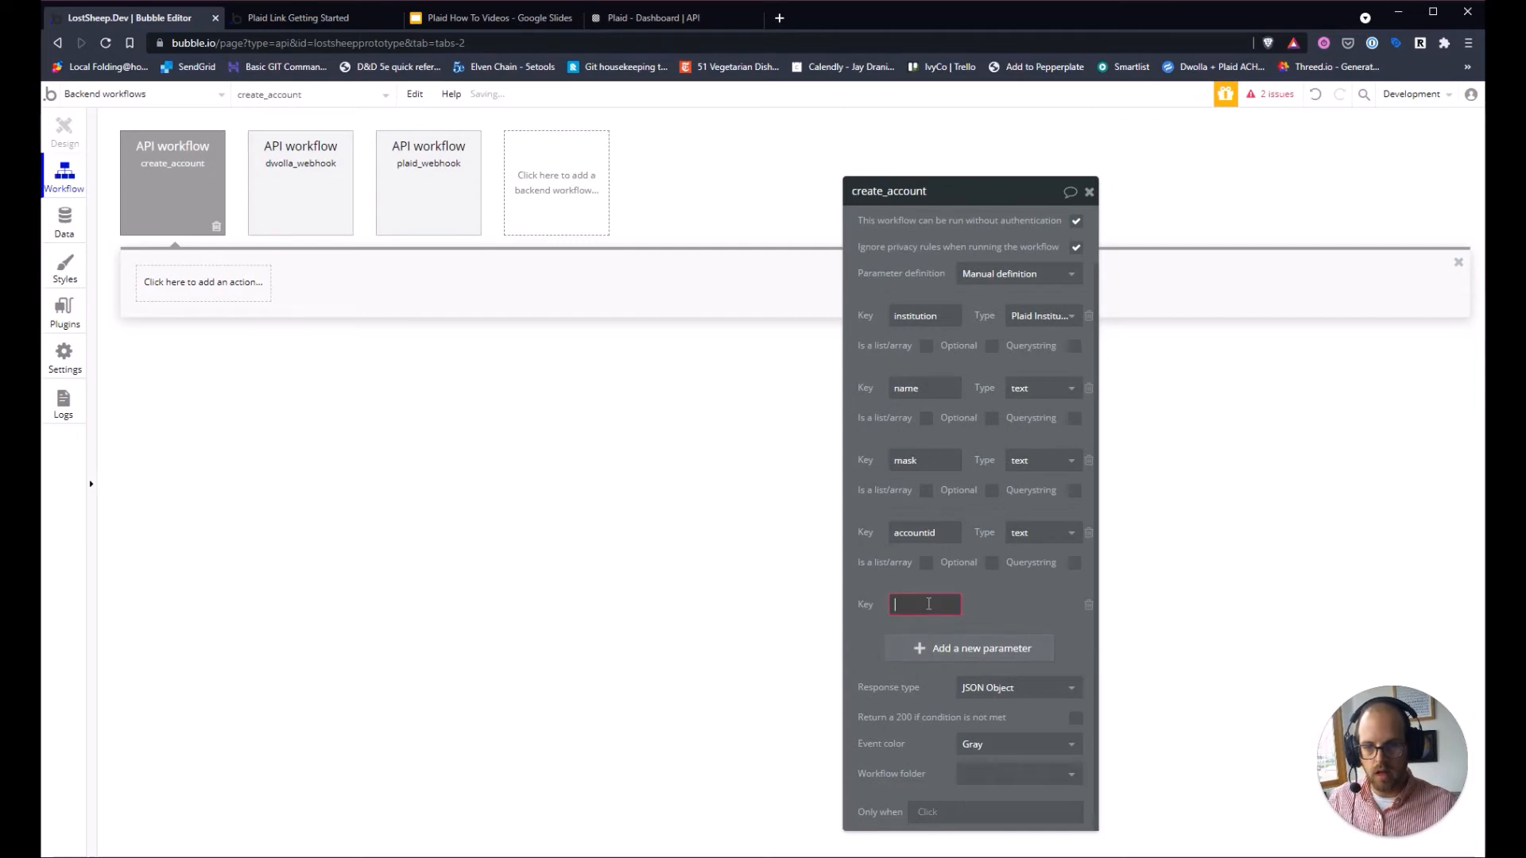
pyautogui.write('type')
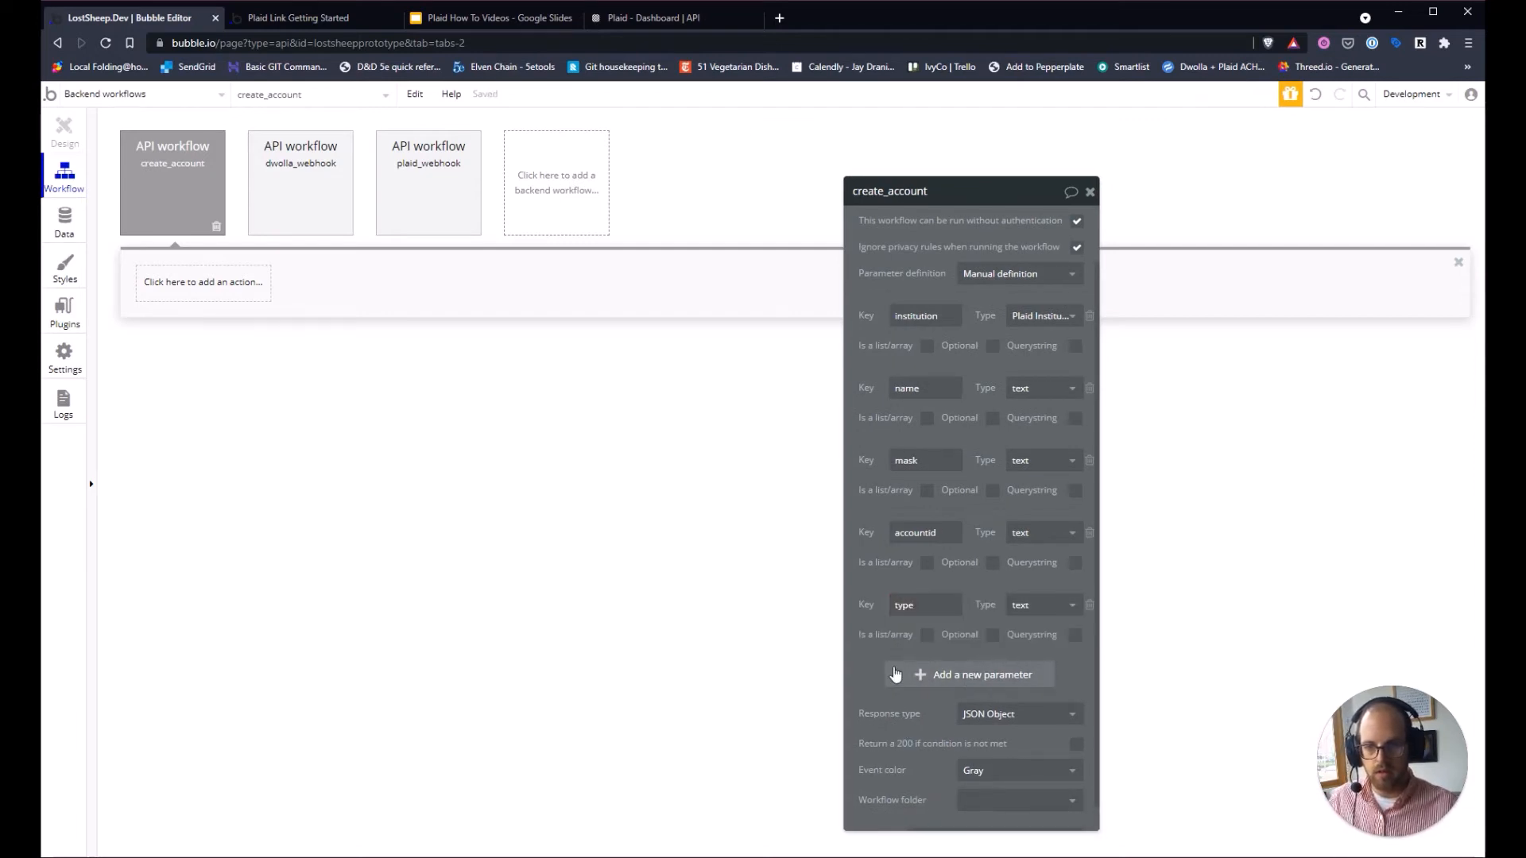
pyautogui.click(914, 675)
pyautogui.click(927, 598)
pyautogui.write('subtype')
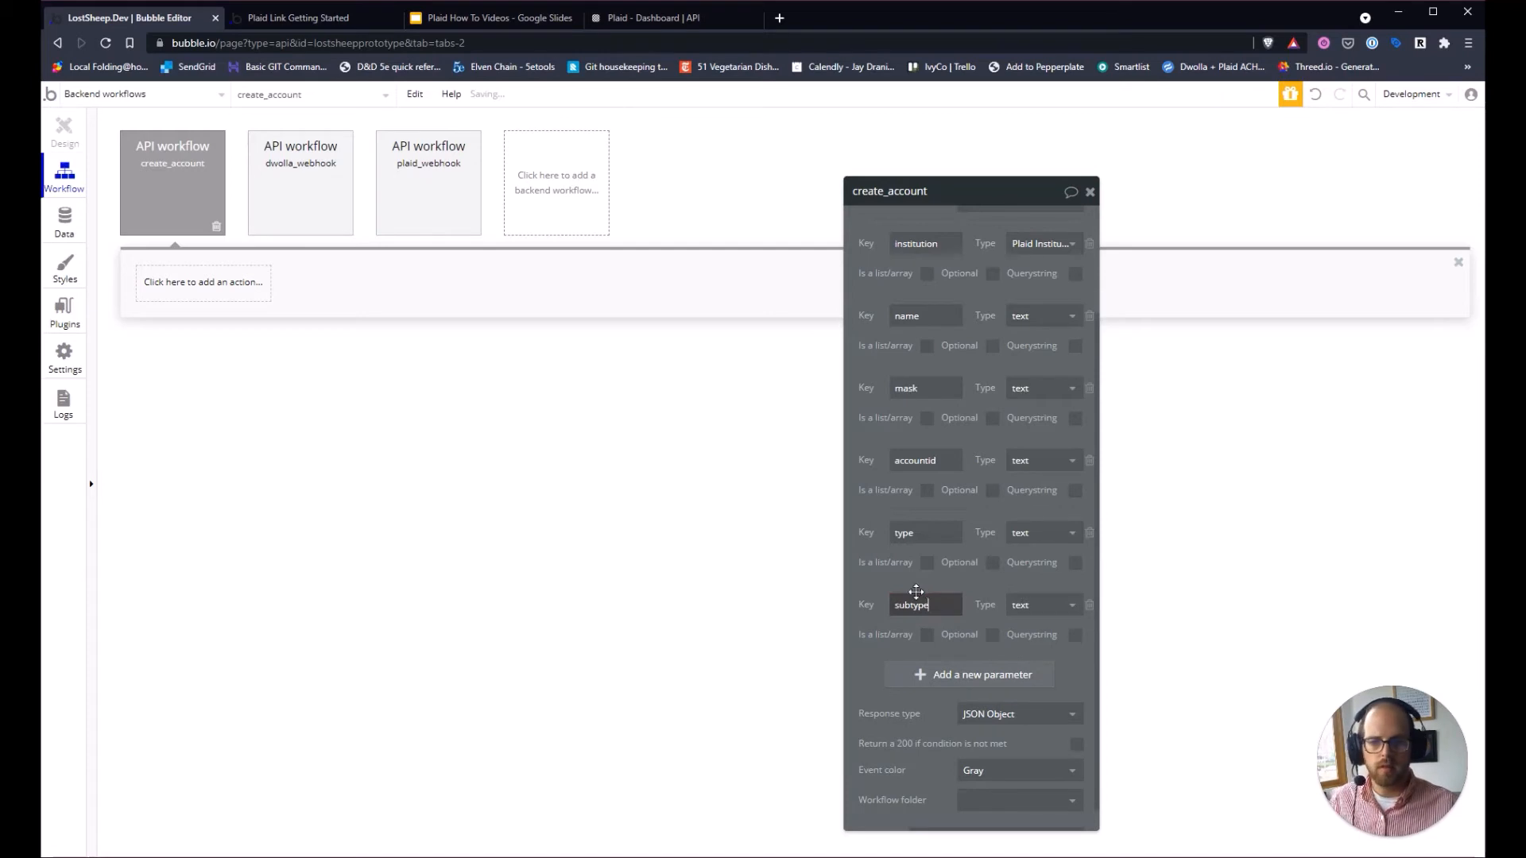
pyautogui.click(974, 583)
pyautogui.scroll(1, 989, 583)
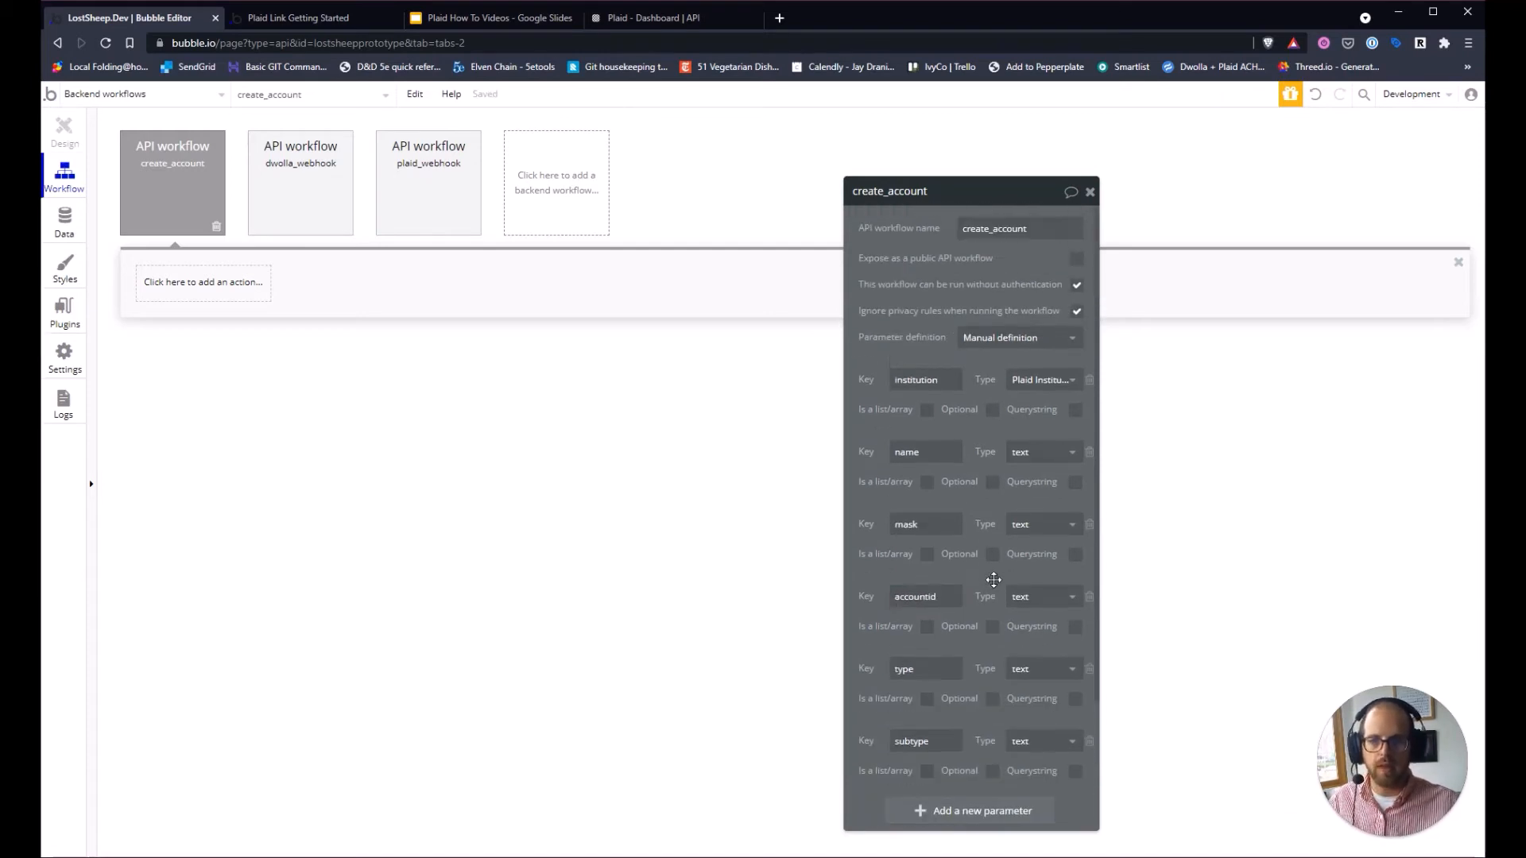
pyautogui.scroll(1, 986, 571)
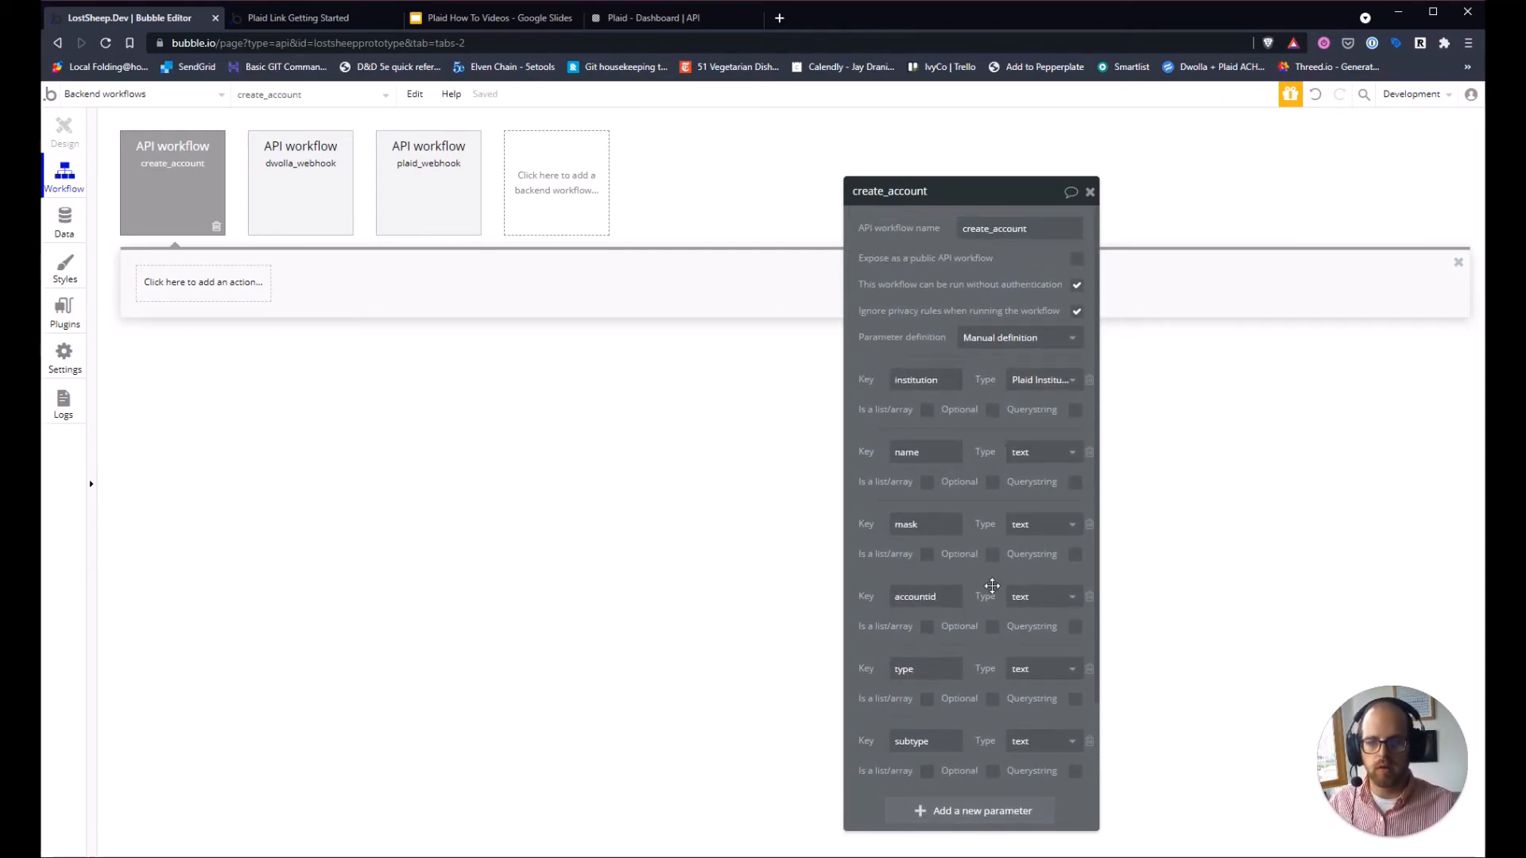
pyautogui.scroll(-1, 994, 583)
pyautogui.scroll(1, 995, 580)
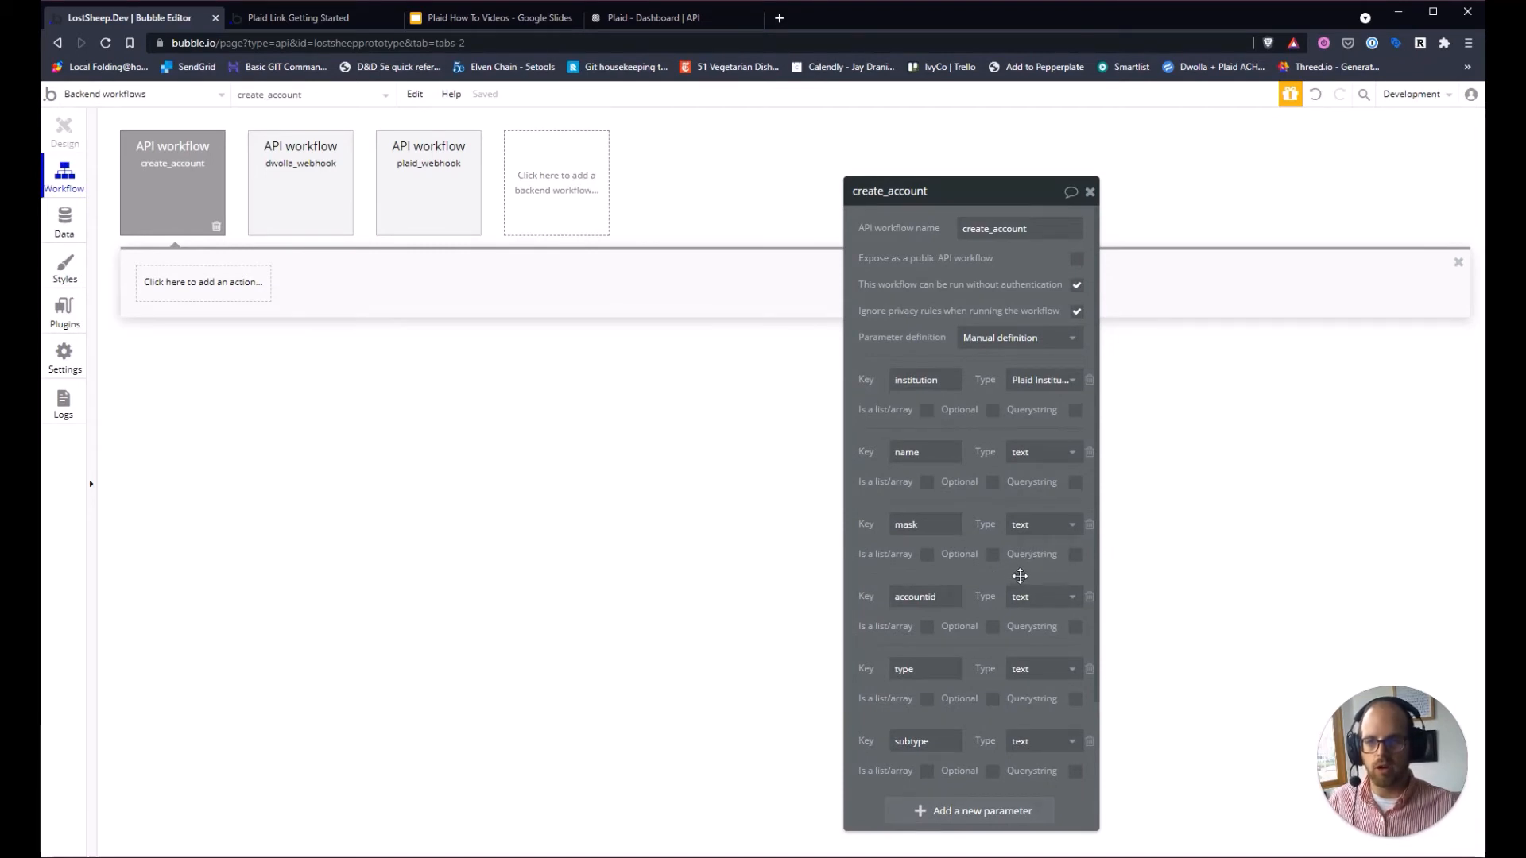
pyautogui.scroll(-2, 988, 578)
pyautogui.scroll(2, 946, 557)
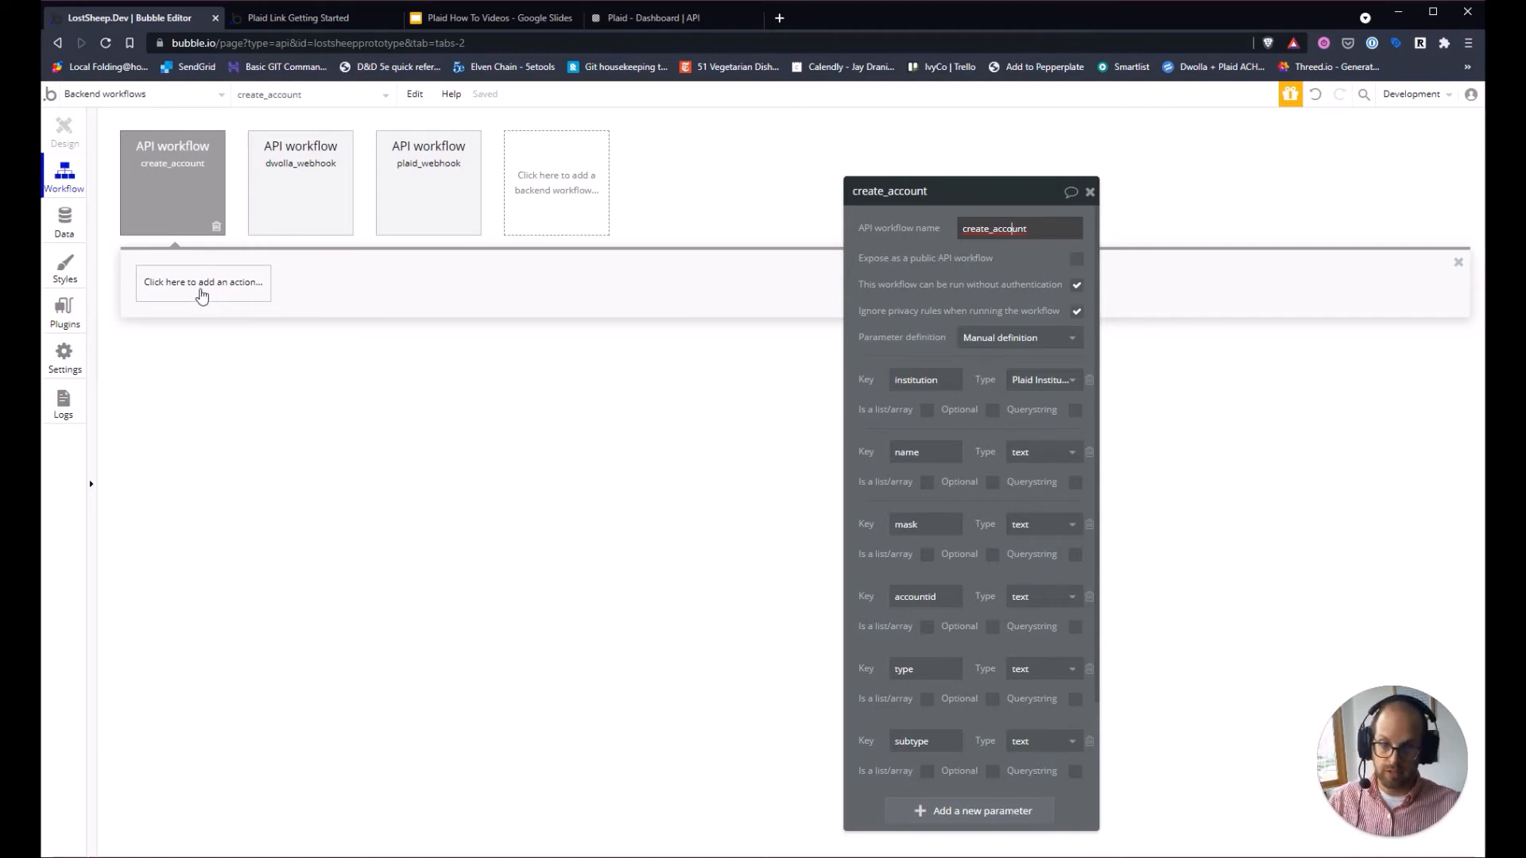
# Add a Create a new thing step that creates a new Plaid Account data type, with one field row.
pyautogui.click(202, 295)
pyautogui.moveTo(209, 391)
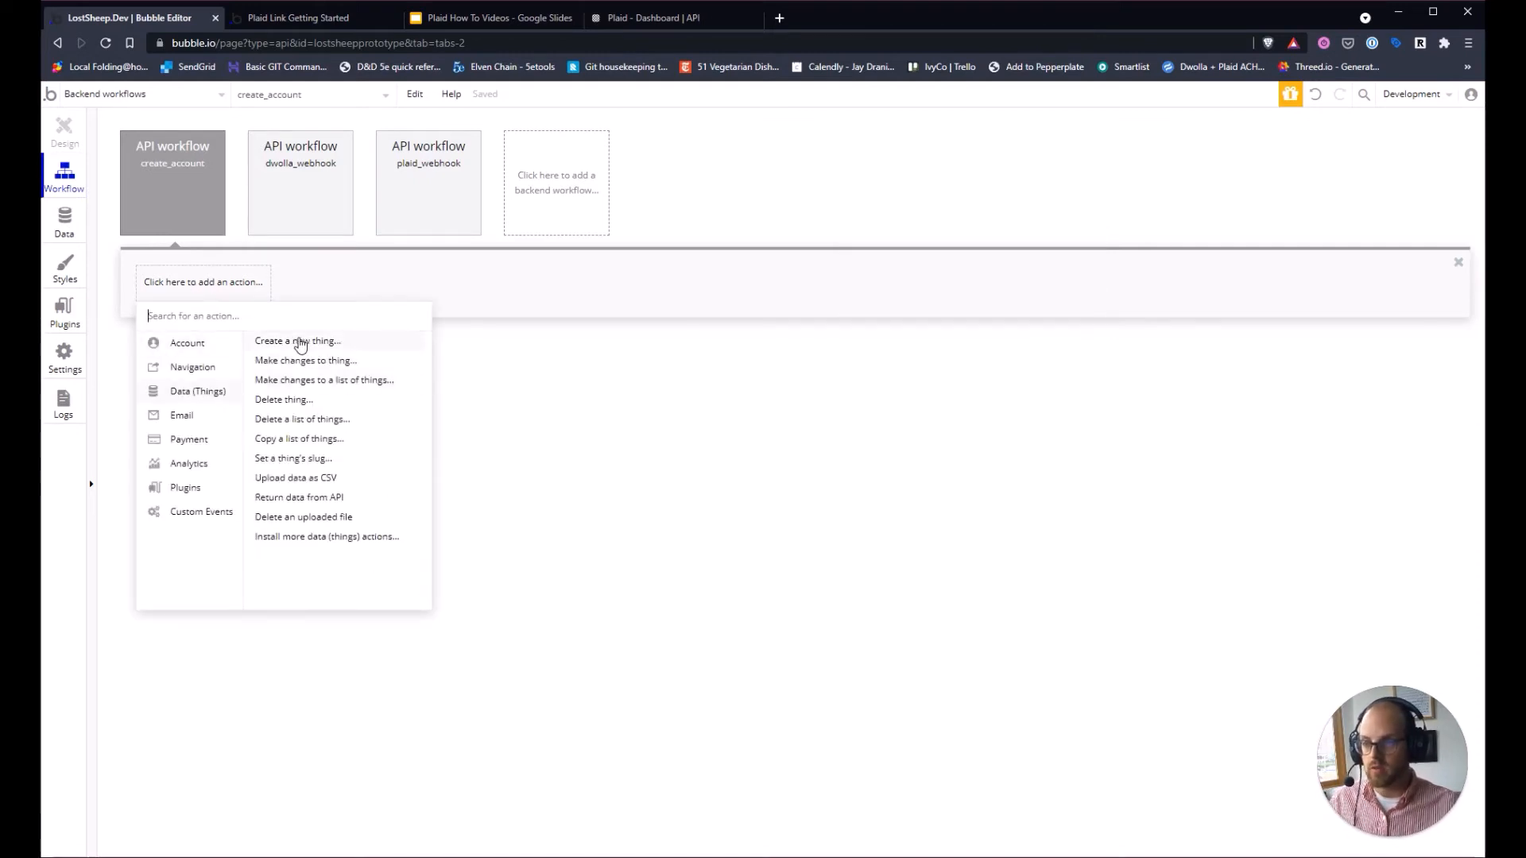
pyautogui.click(300, 344)
pyautogui.click(1071, 230)
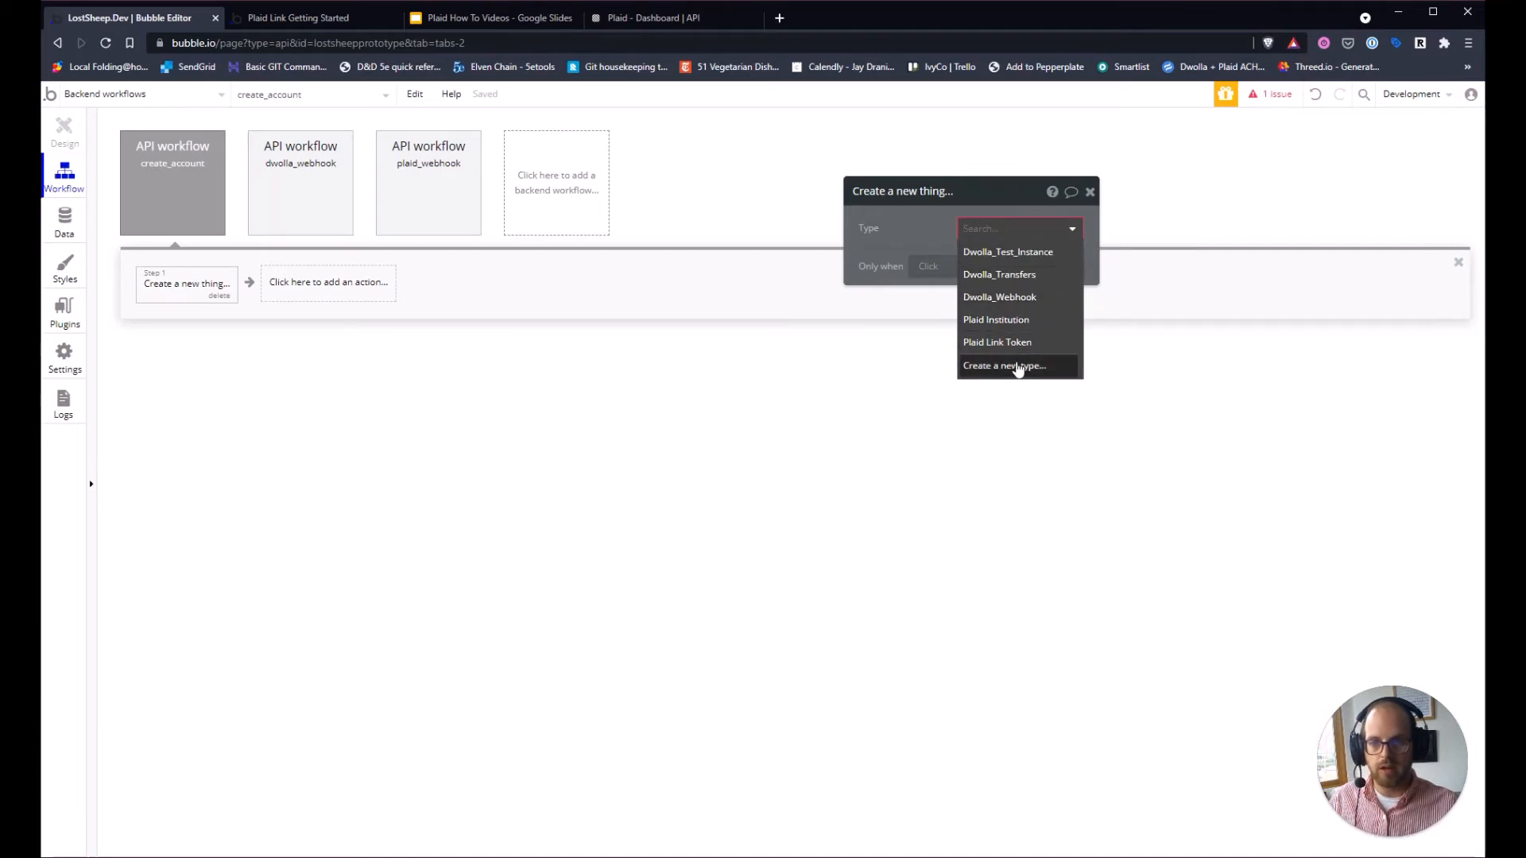
pyautogui.click(1018, 366)
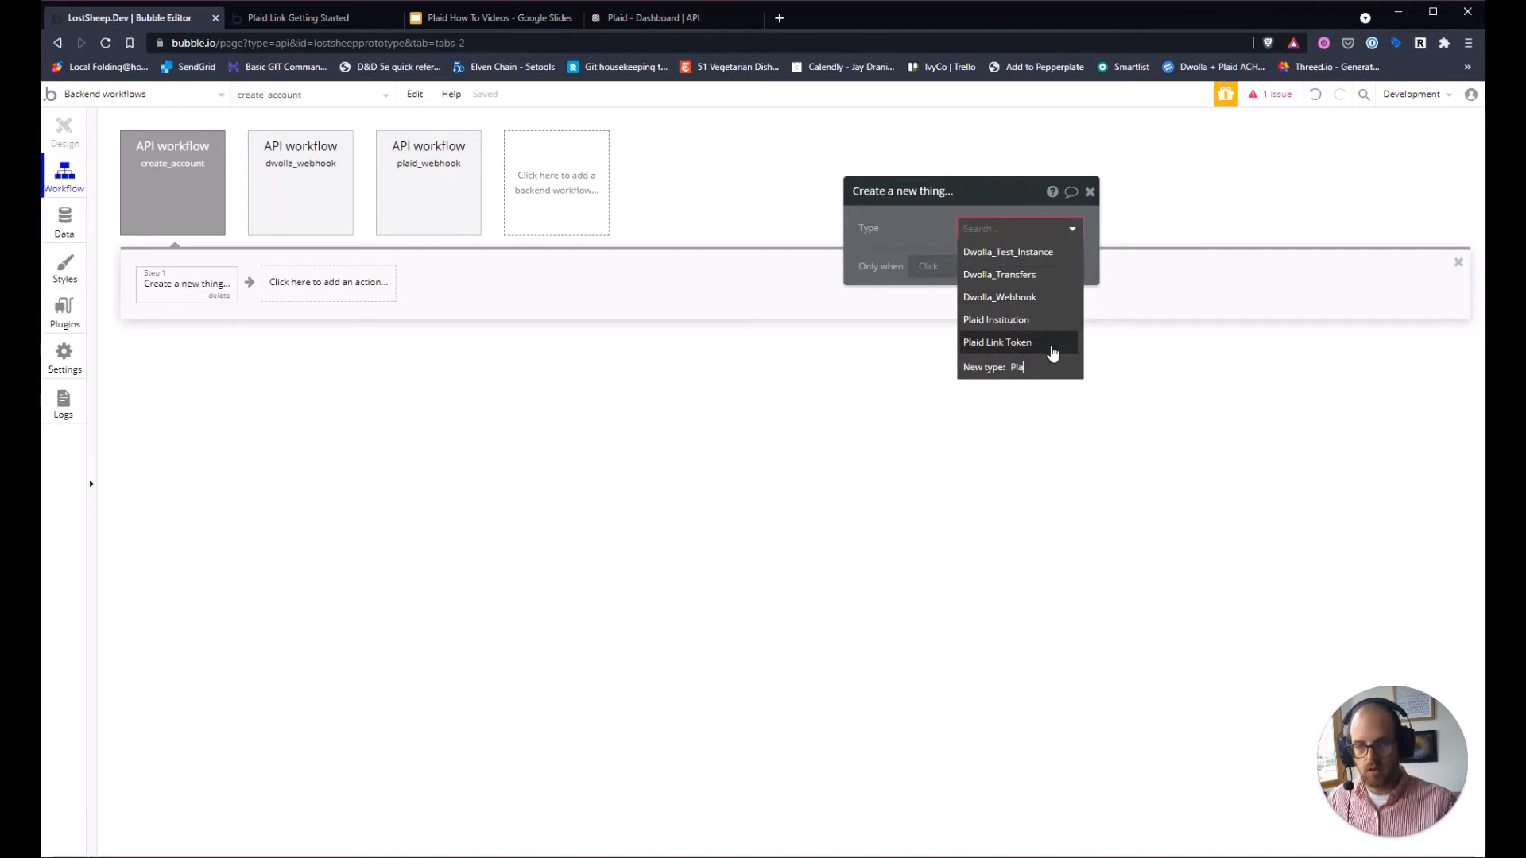
pyautogui.write('Plaid Account')
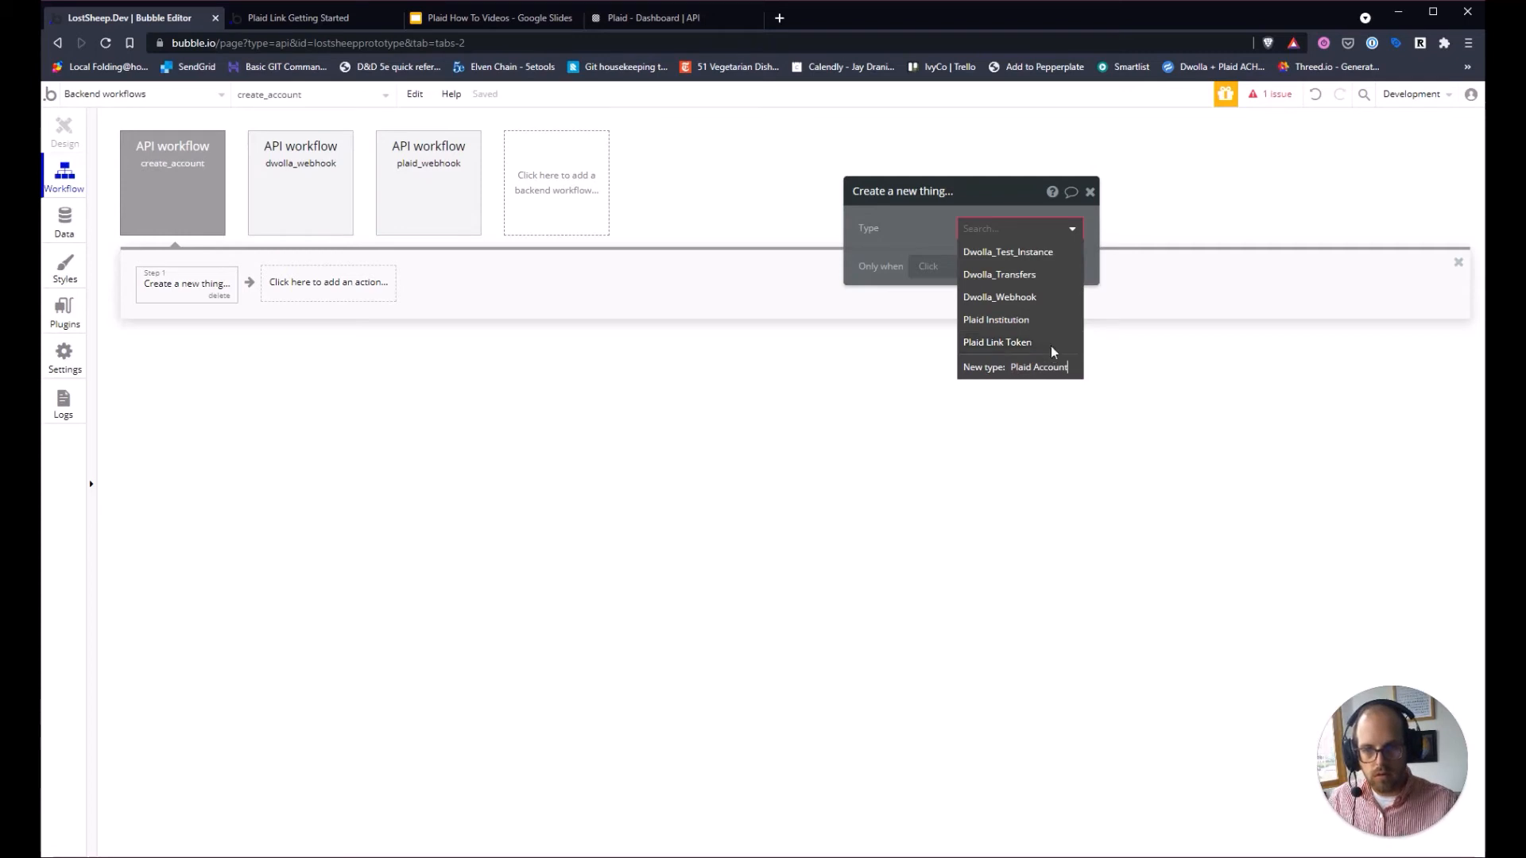
pyautogui.press('Return')
pyautogui.click(922, 271)
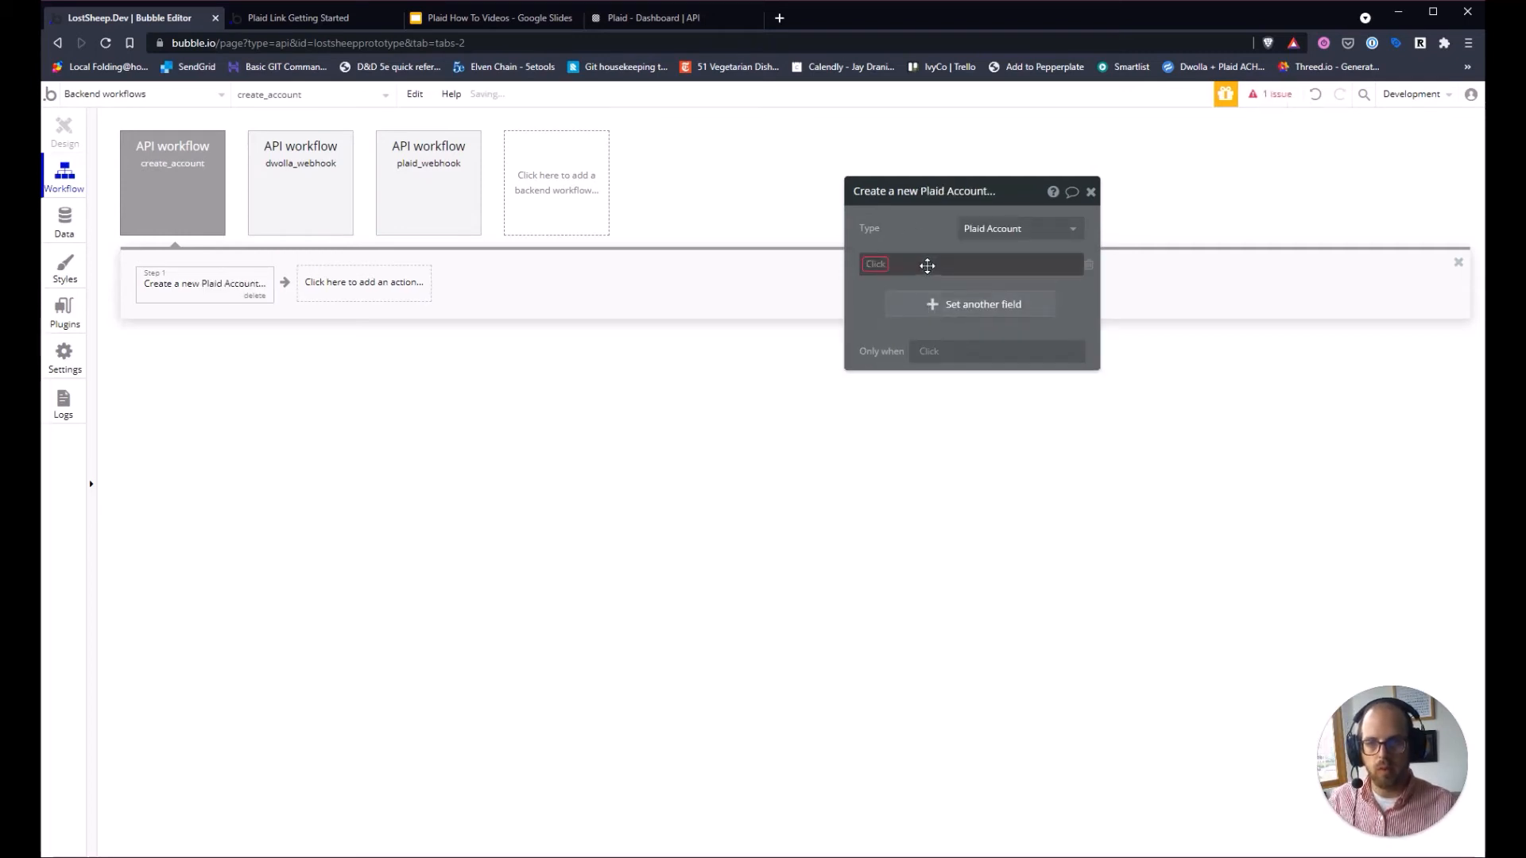
# Create an Institution field of type Plaid Institution on Plaid Account.
pyautogui.click(877, 267)
pyautogui.click(890, 281)
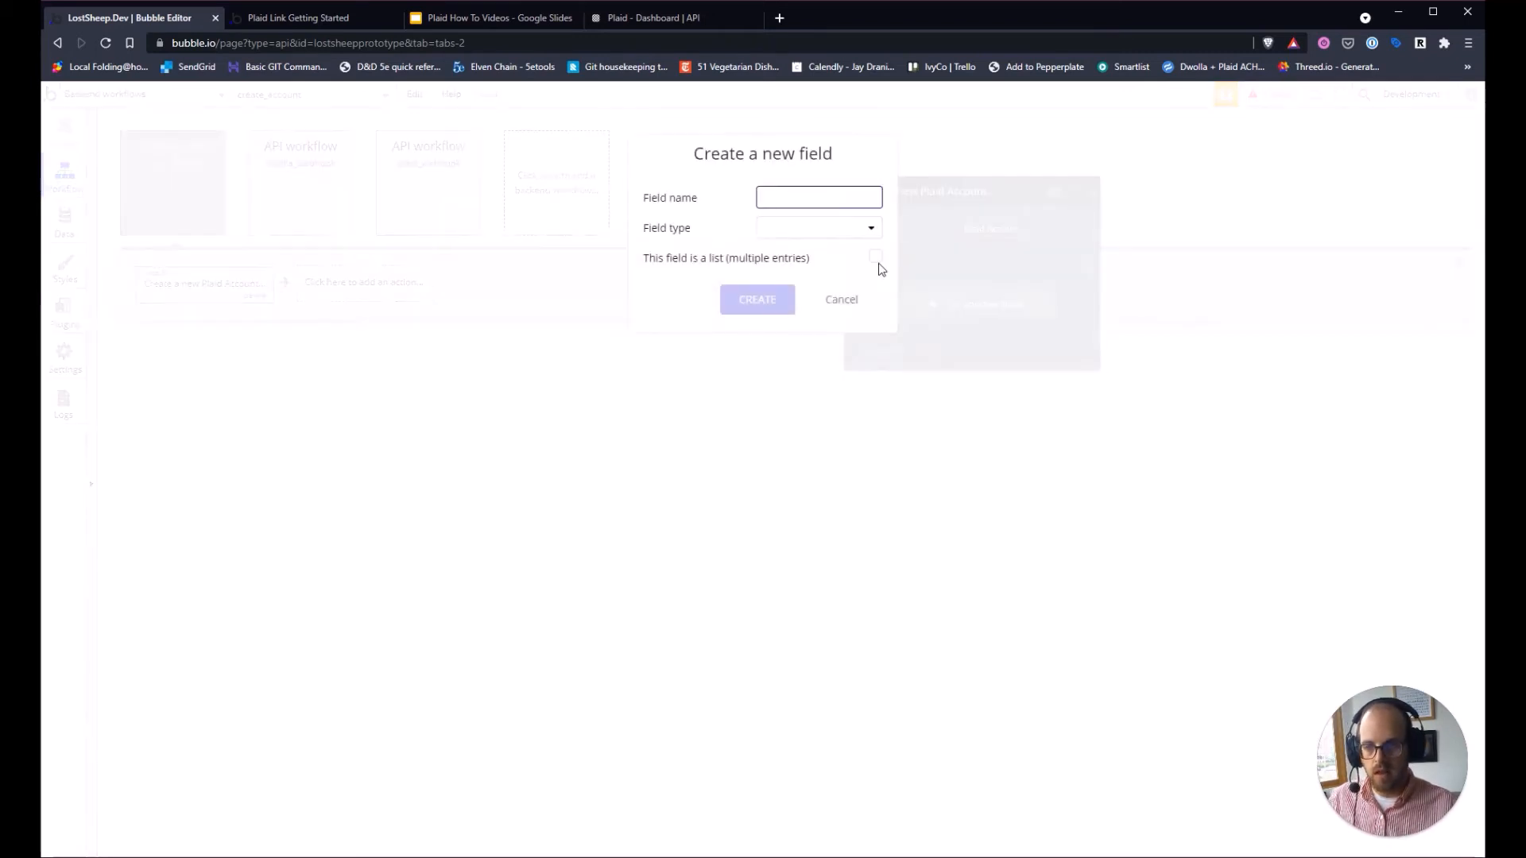
pyautogui.write('Institution')
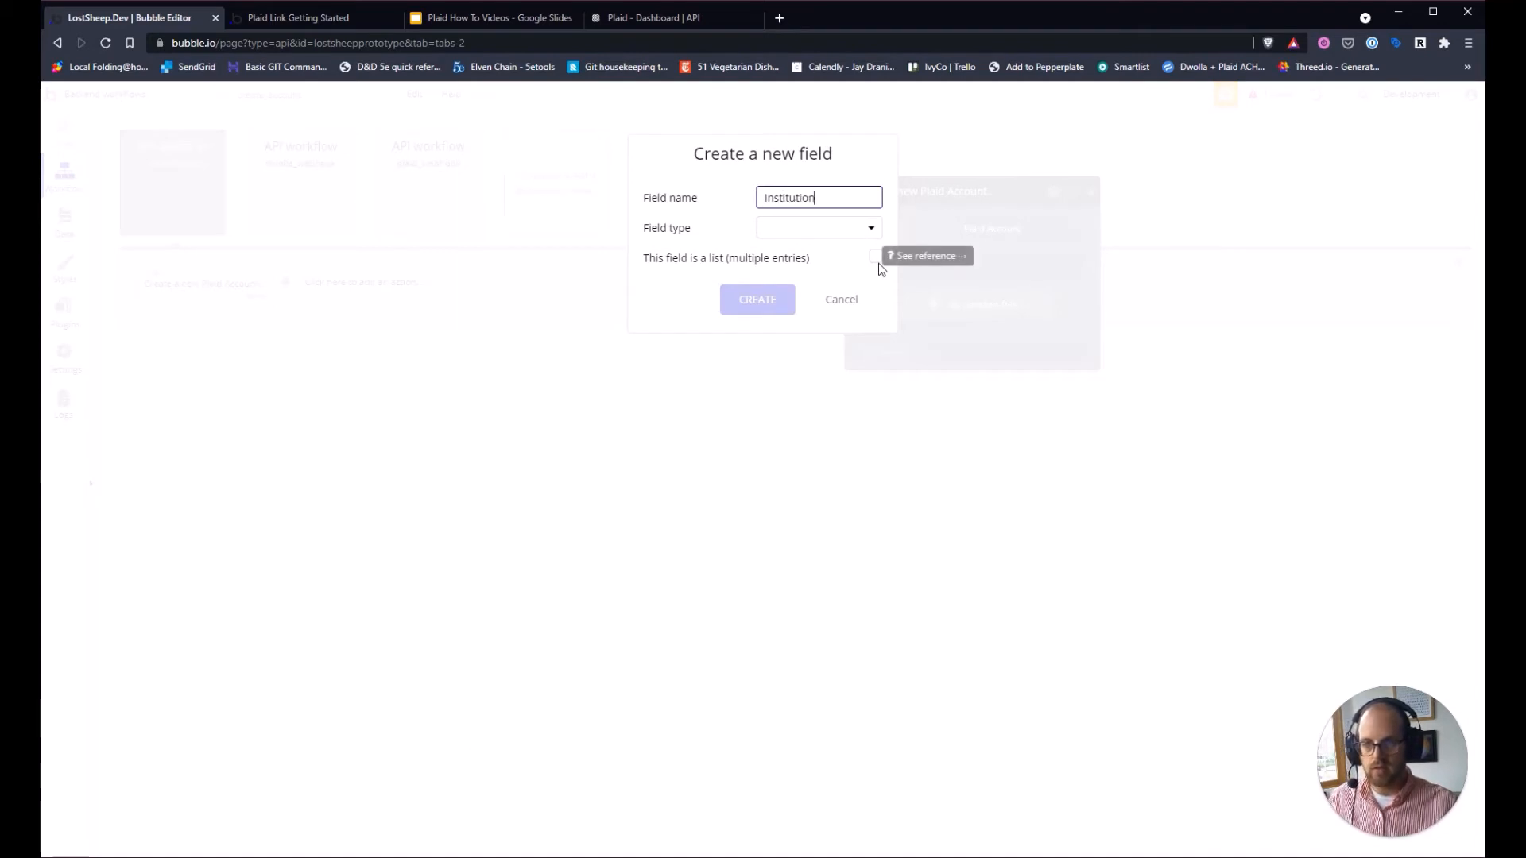
pyautogui.click(854, 230)
pyautogui.scroll(-15, 856, 390)
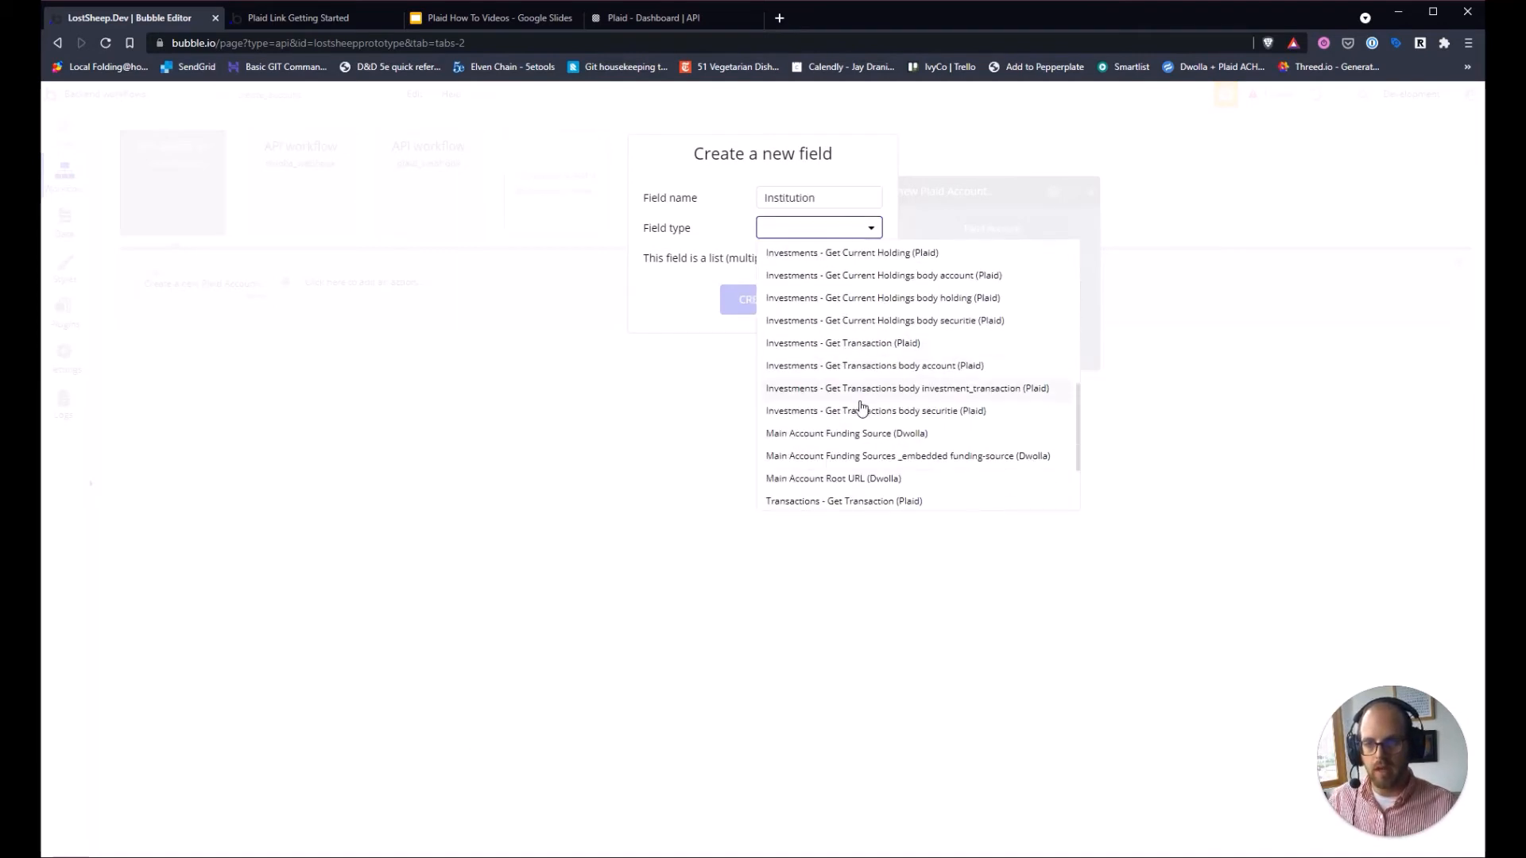
pyautogui.scroll(12, 882, 453)
pyautogui.click(847, 396)
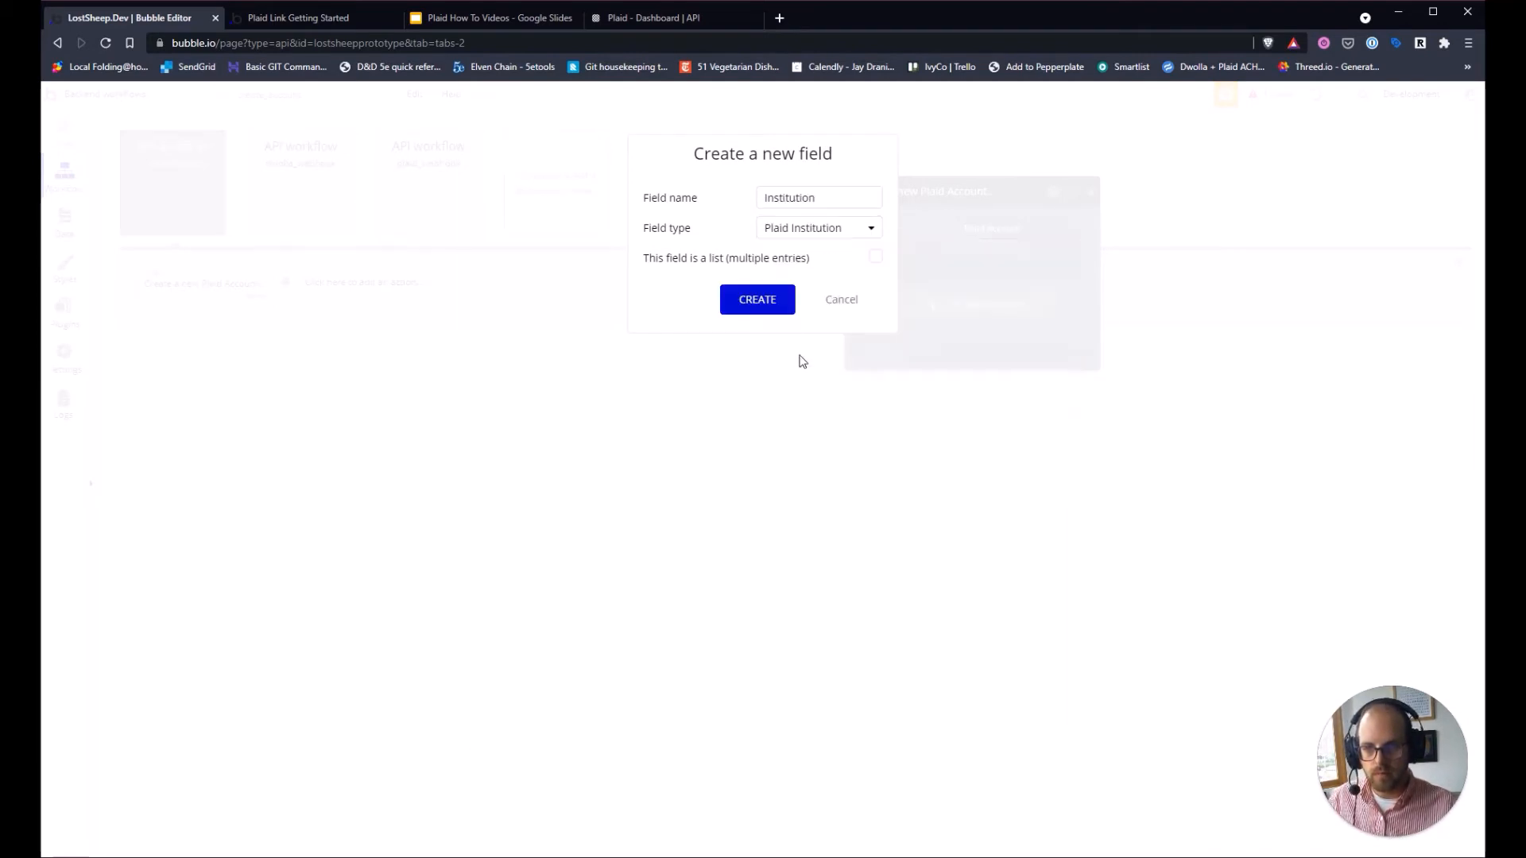
pyautogui.click(782, 299)
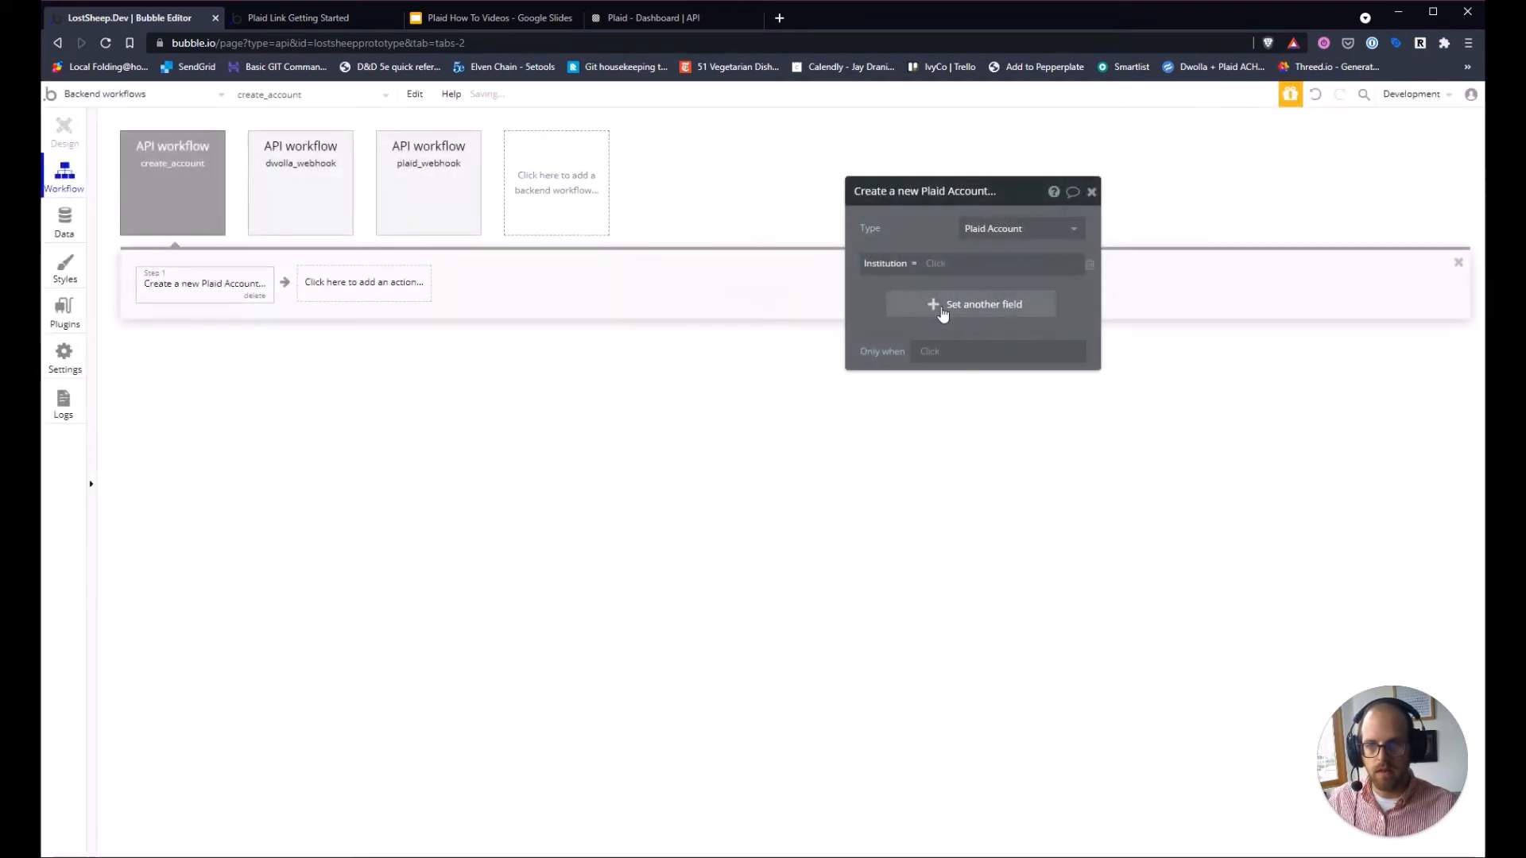
# Add text fields Type and Subtype to Plaid Account.
pyautogui.click(959, 306)
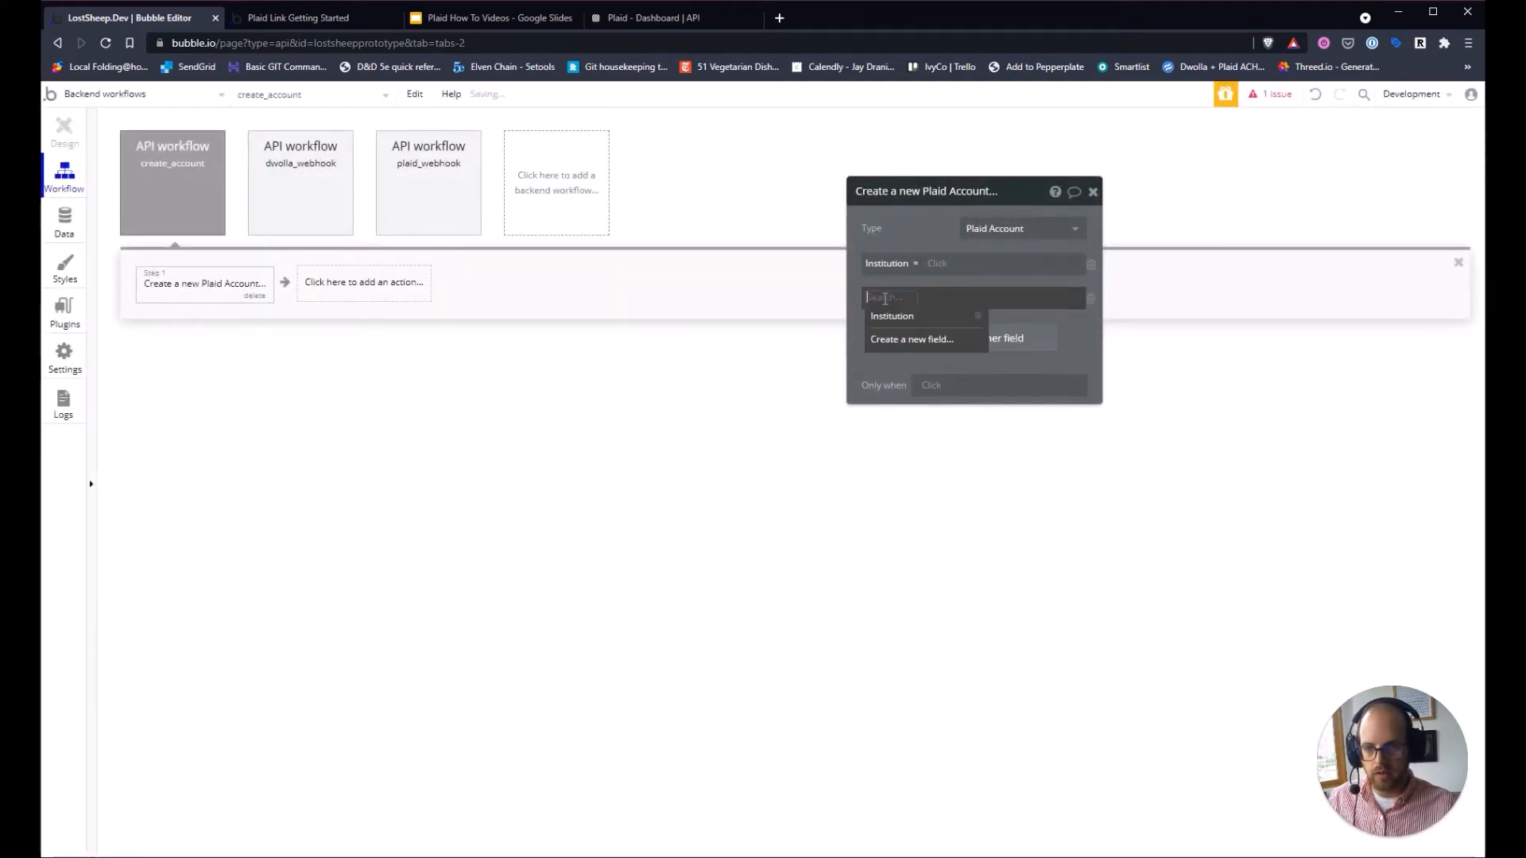
pyautogui.click(911, 340)
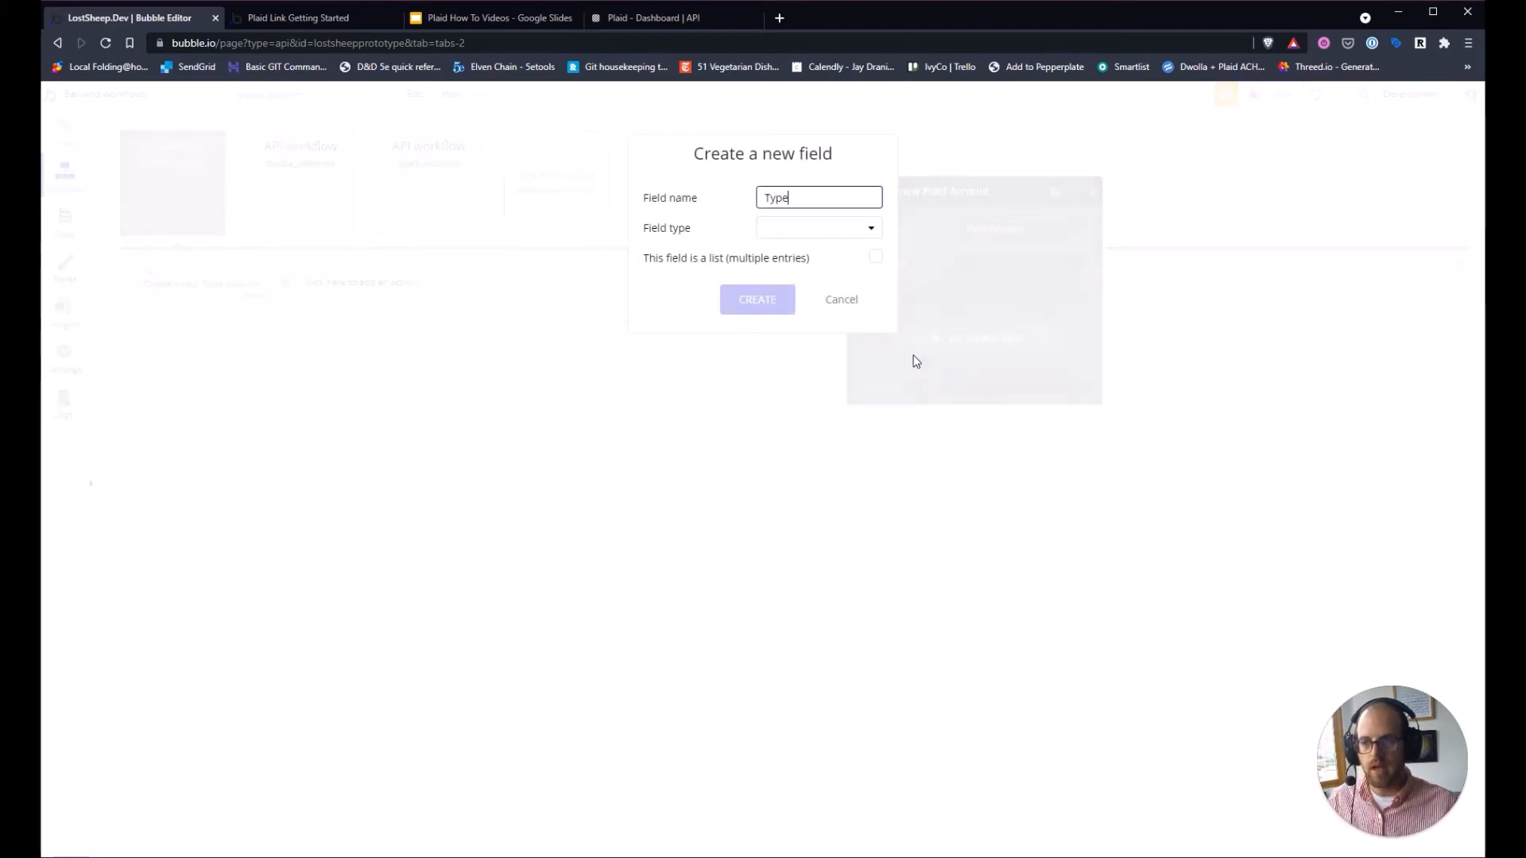
pyautogui.click(827, 228)
pyautogui.click(814, 249)
pyautogui.click(767, 300)
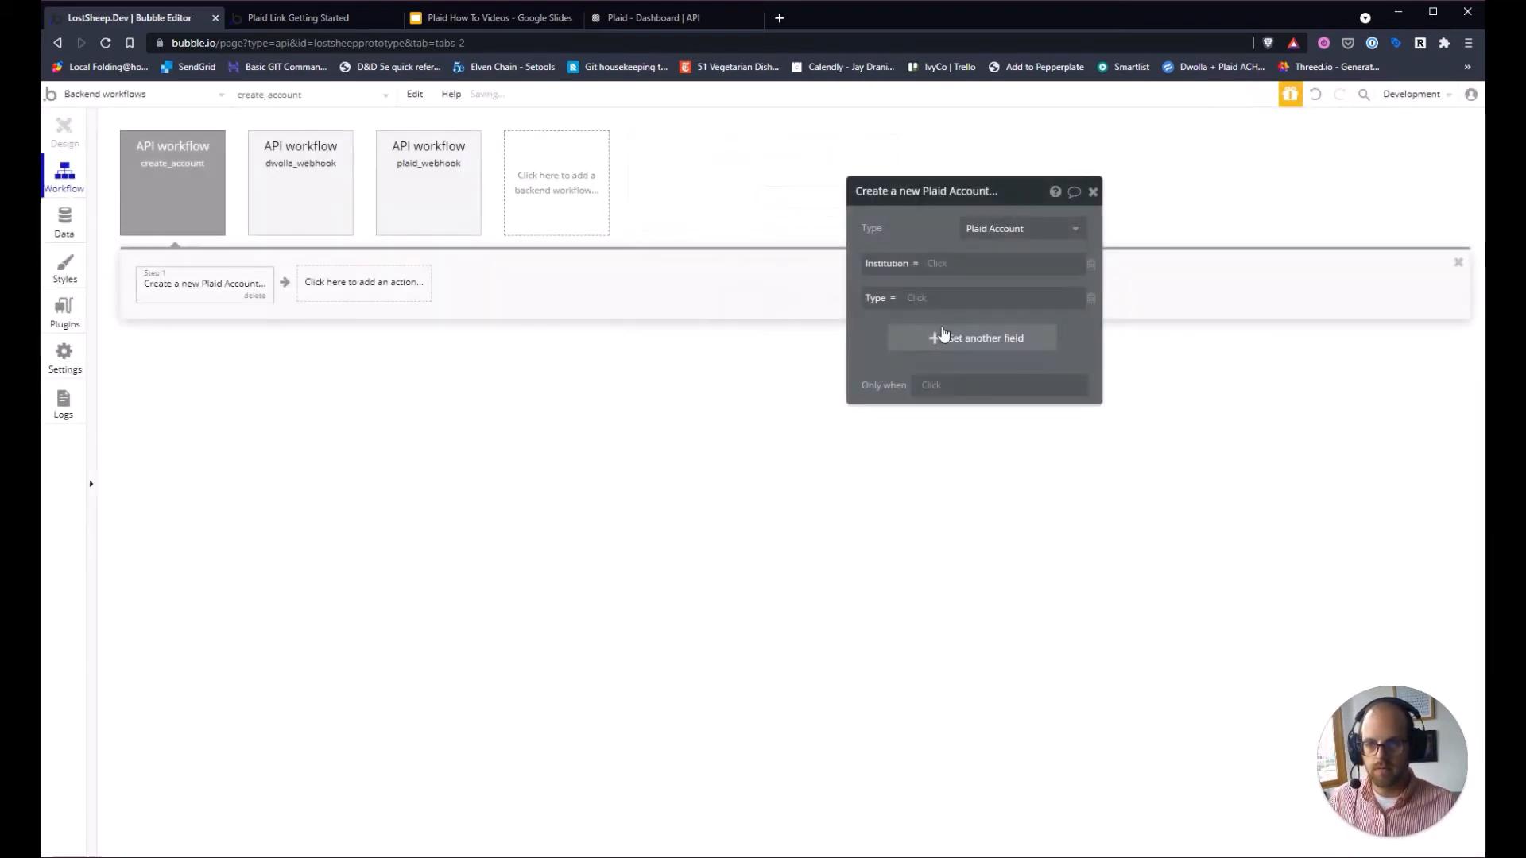
pyautogui.click(937, 334)
pyautogui.click(892, 337)
pyautogui.click(898, 402)
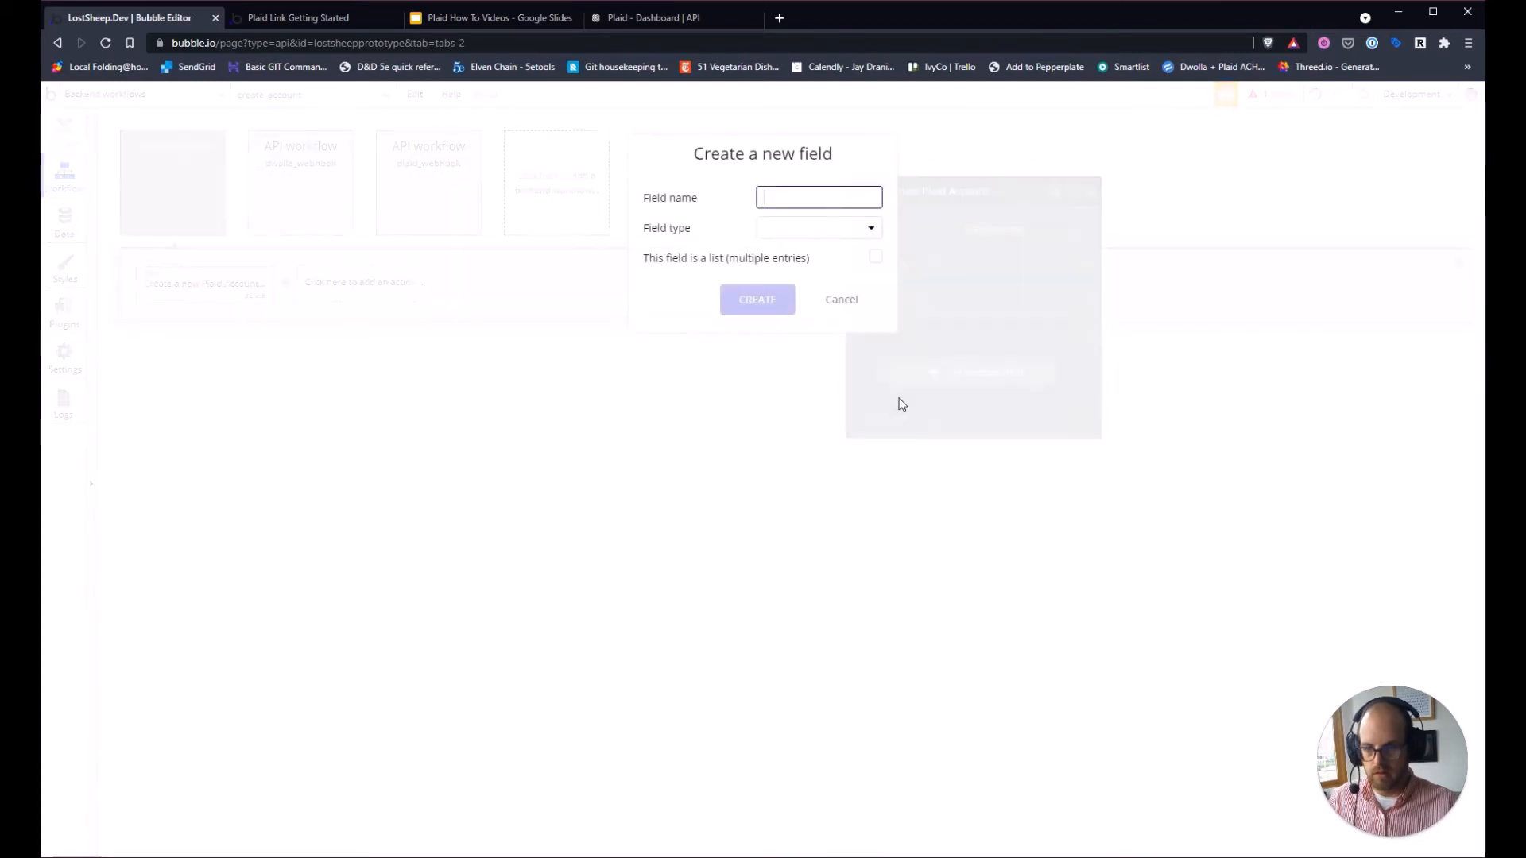
pyautogui.write('Subtype')
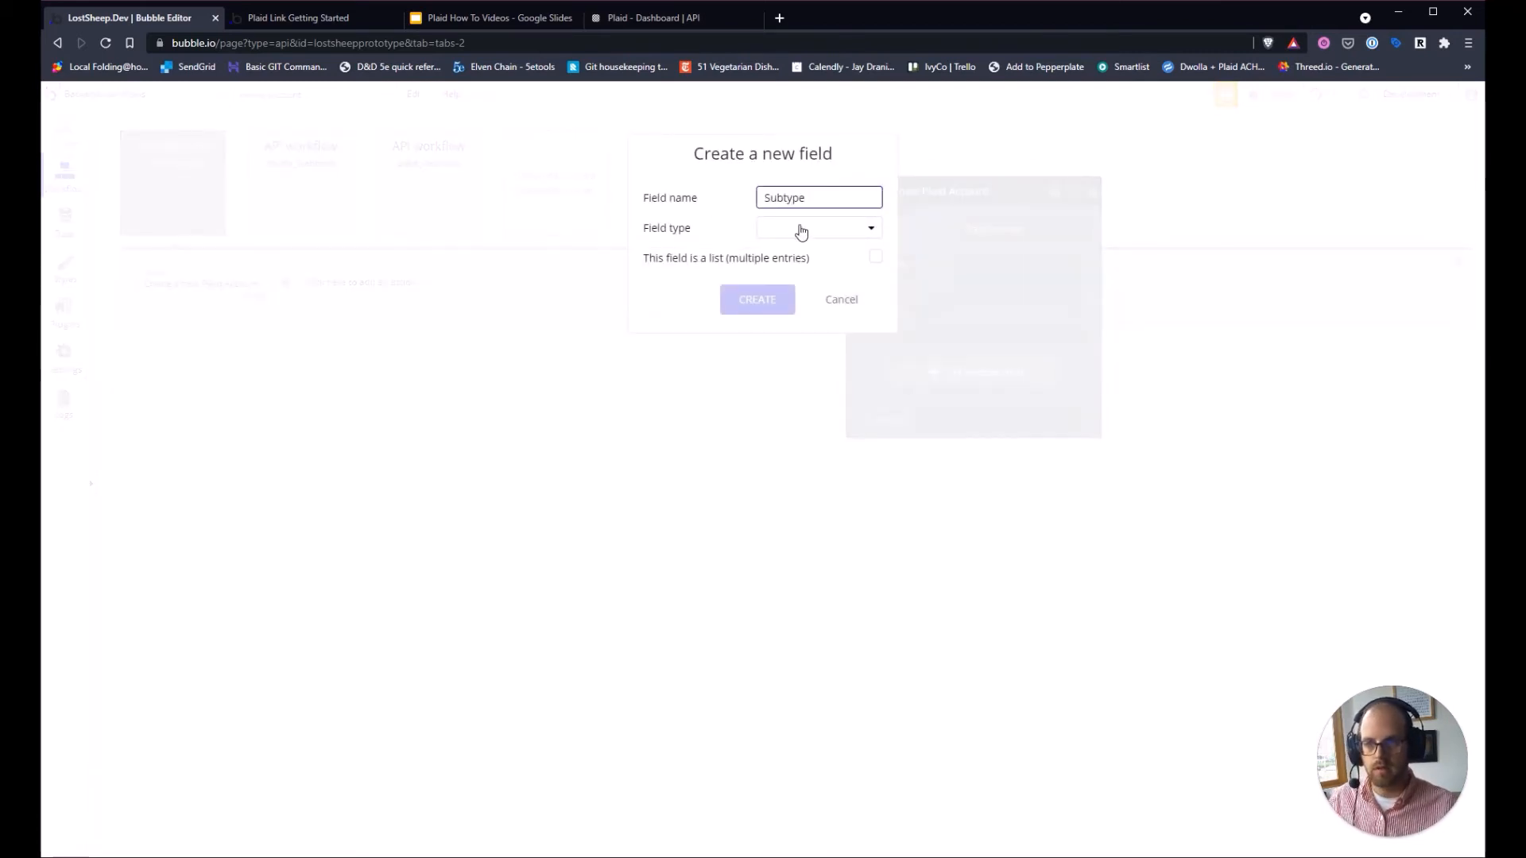
pyautogui.click(801, 231)
pyautogui.click(795, 252)
pyautogui.click(757, 300)
# Add text fields account_id and name to Plaid Account.
pyautogui.click(951, 365)
pyautogui.click(882, 370)
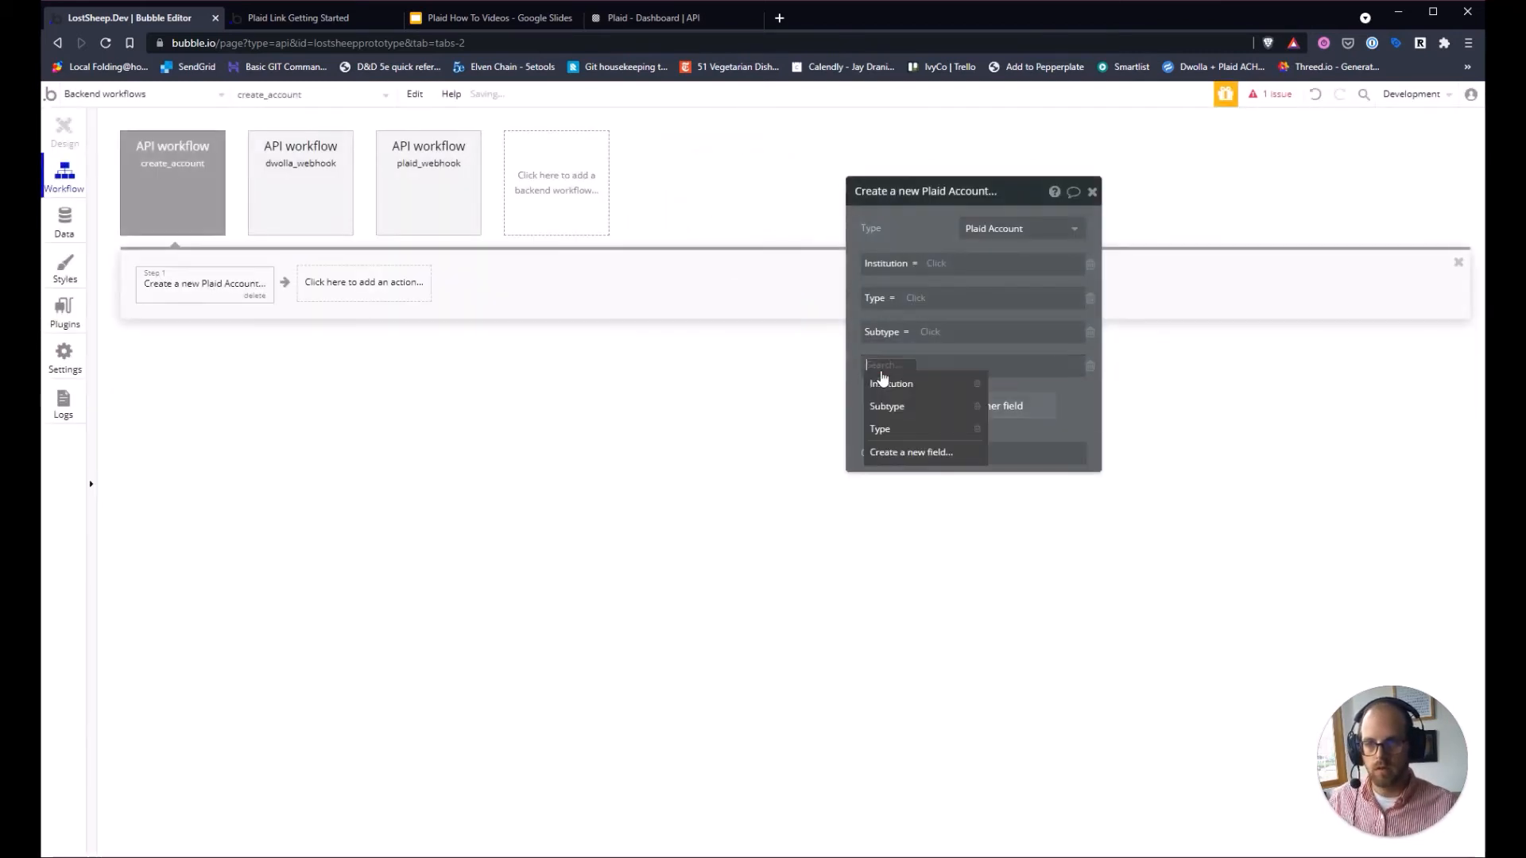
pyautogui.click(902, 452)
pyautogui.write('acc')
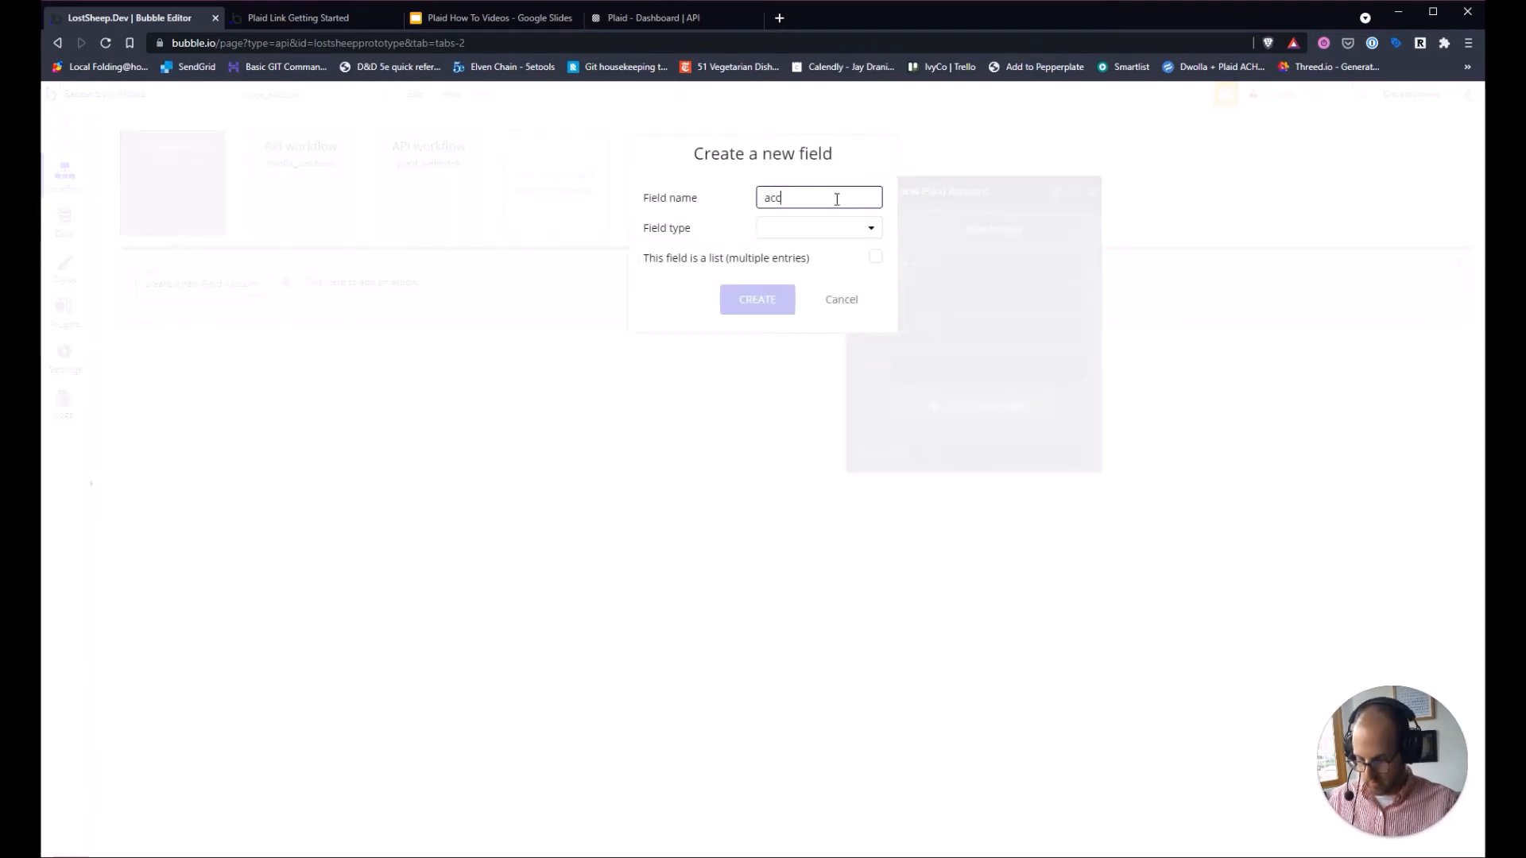
pyautogui.write('ount_id')
pyautogui.click(841, 229)
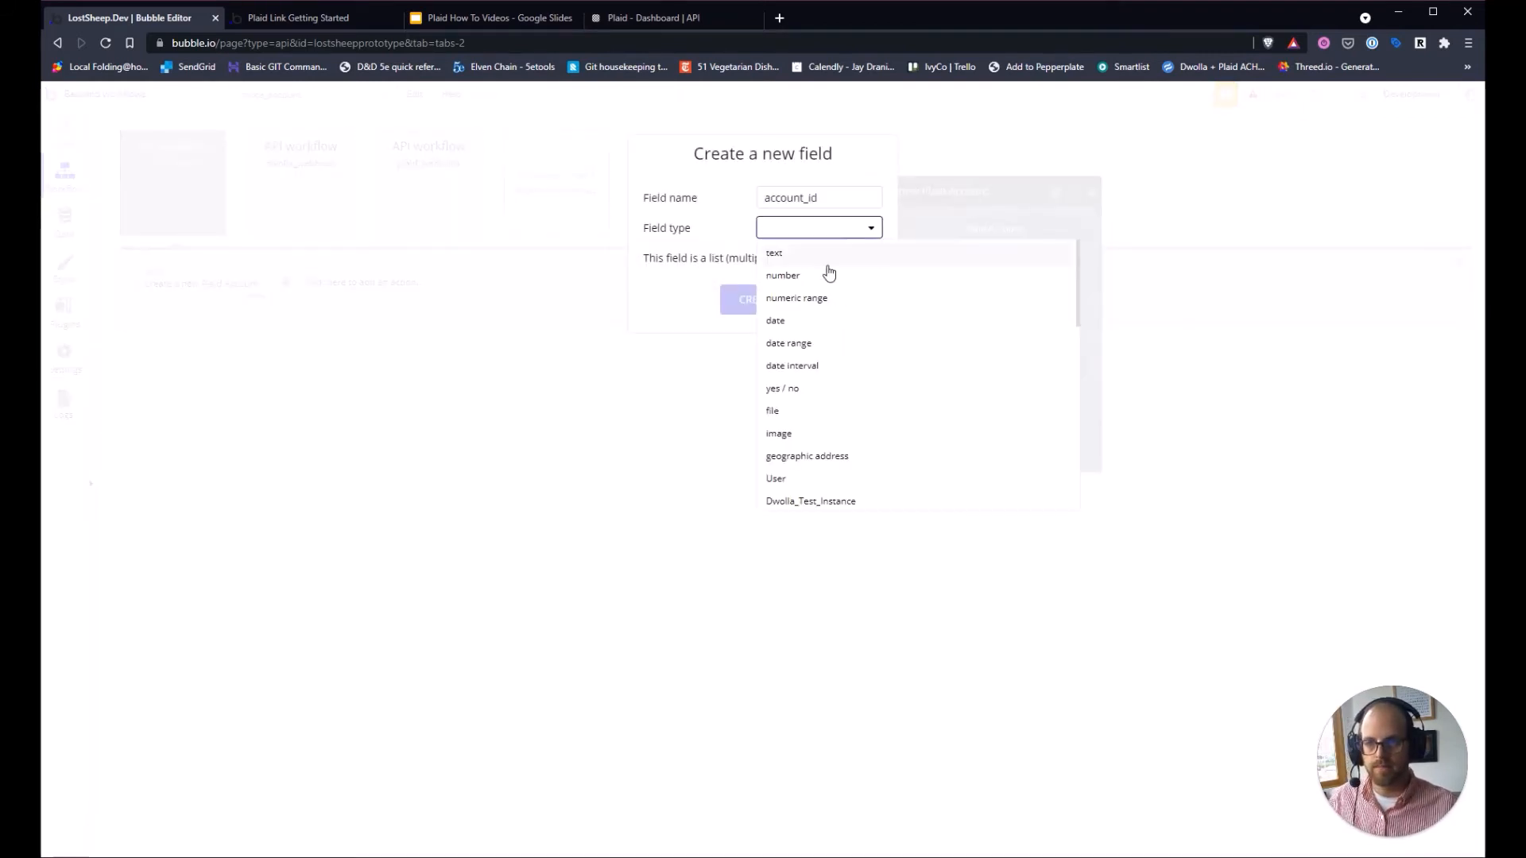
pyautogui.click(827, 250)
pyautogui.click(759, 300)
pyautogui.click(893, 404)
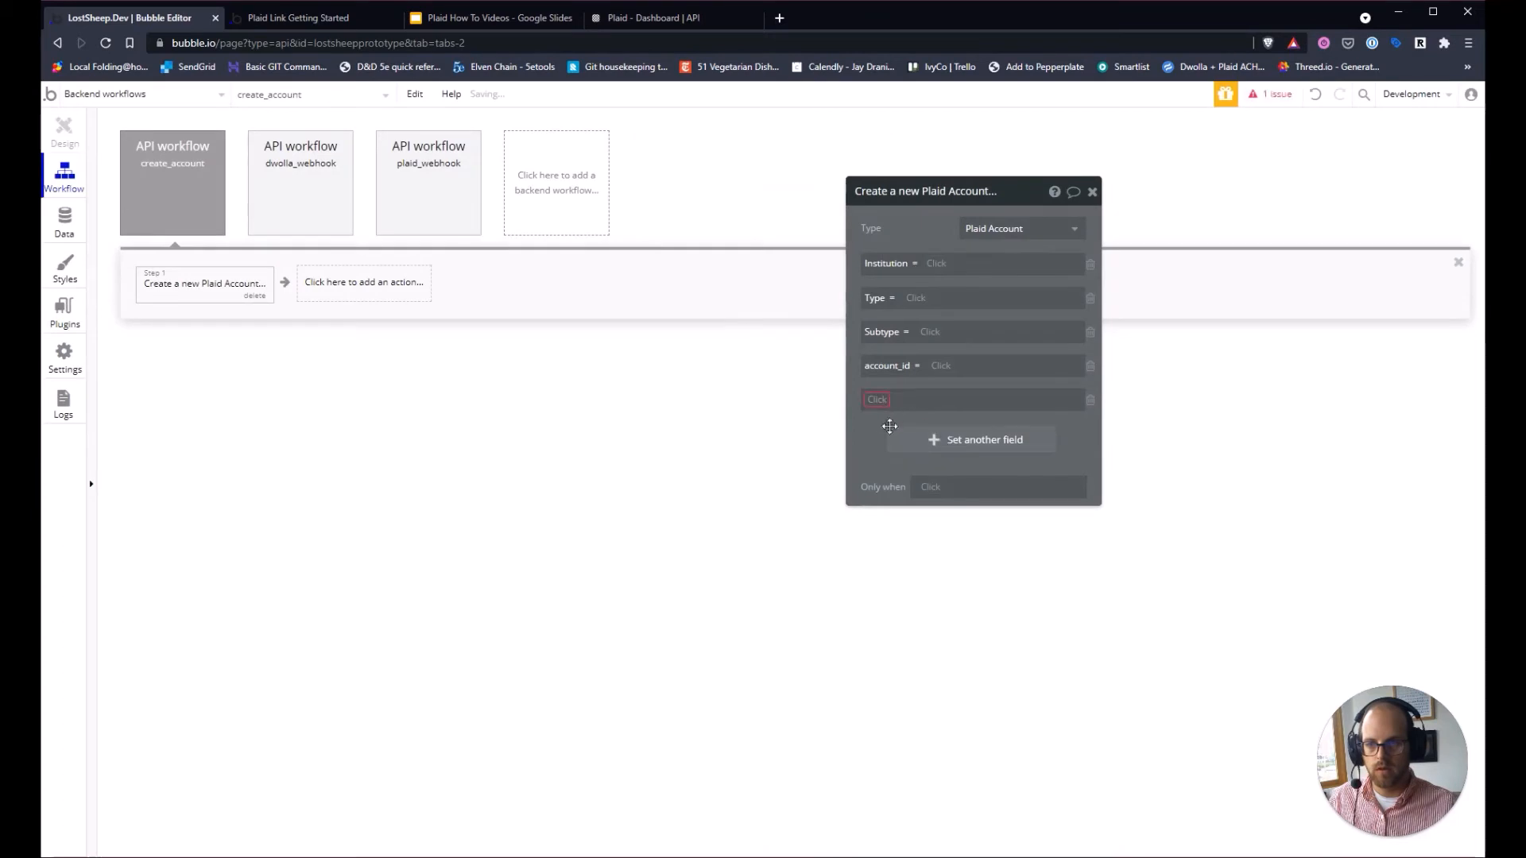
pyautogui.click(883, 405)
pyautogui.click(906, 509)
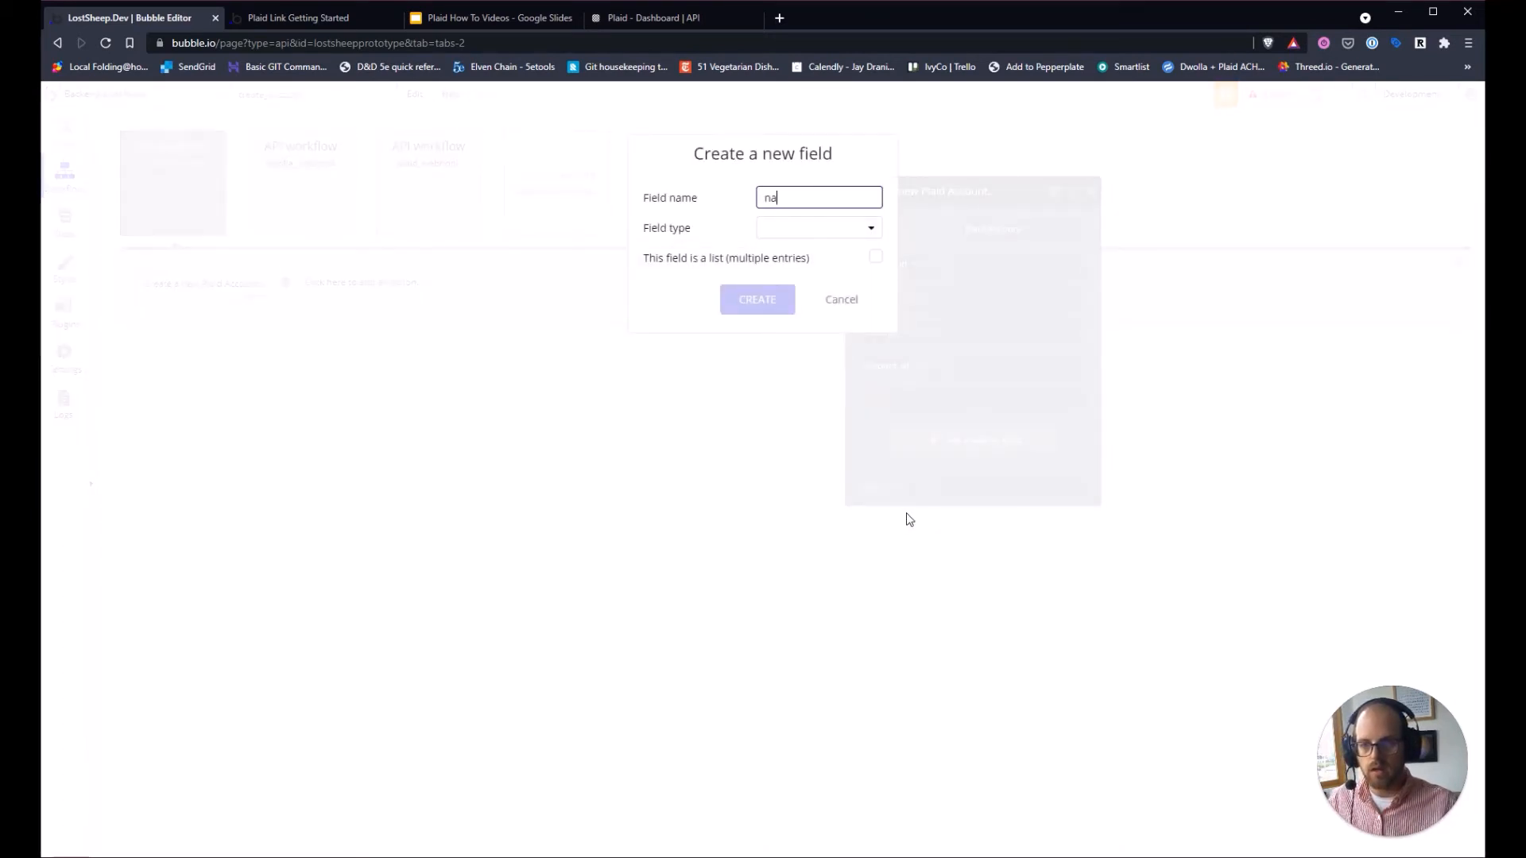
pyautogui.click(796, 228)
pyautogui.click(801, 248)
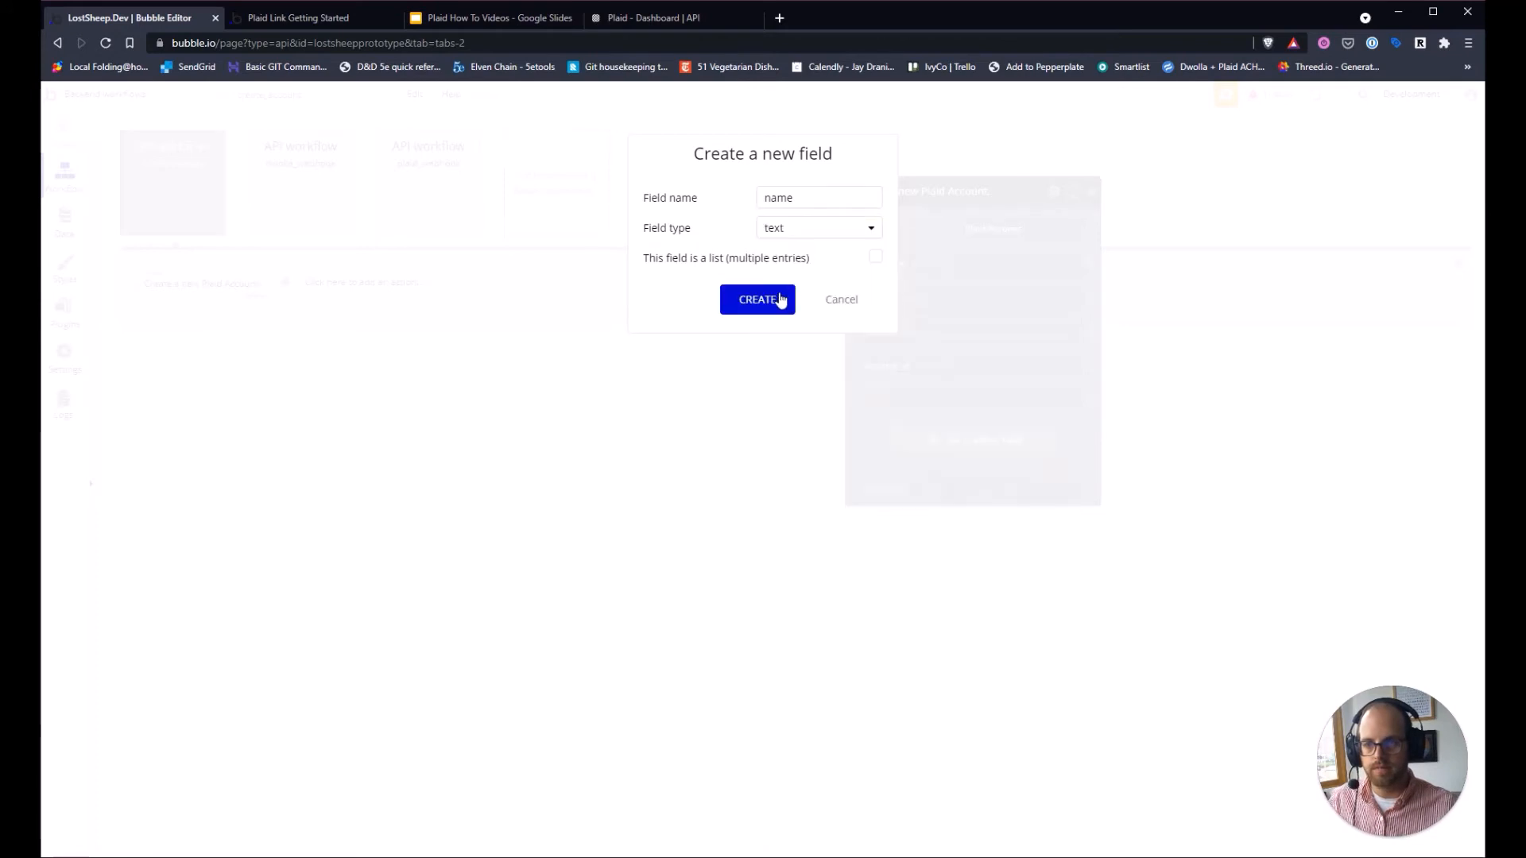
pyautogui.click(779, 300)
# Add a text field mask to Plaid Account.
pyautogui.click(965, 442)
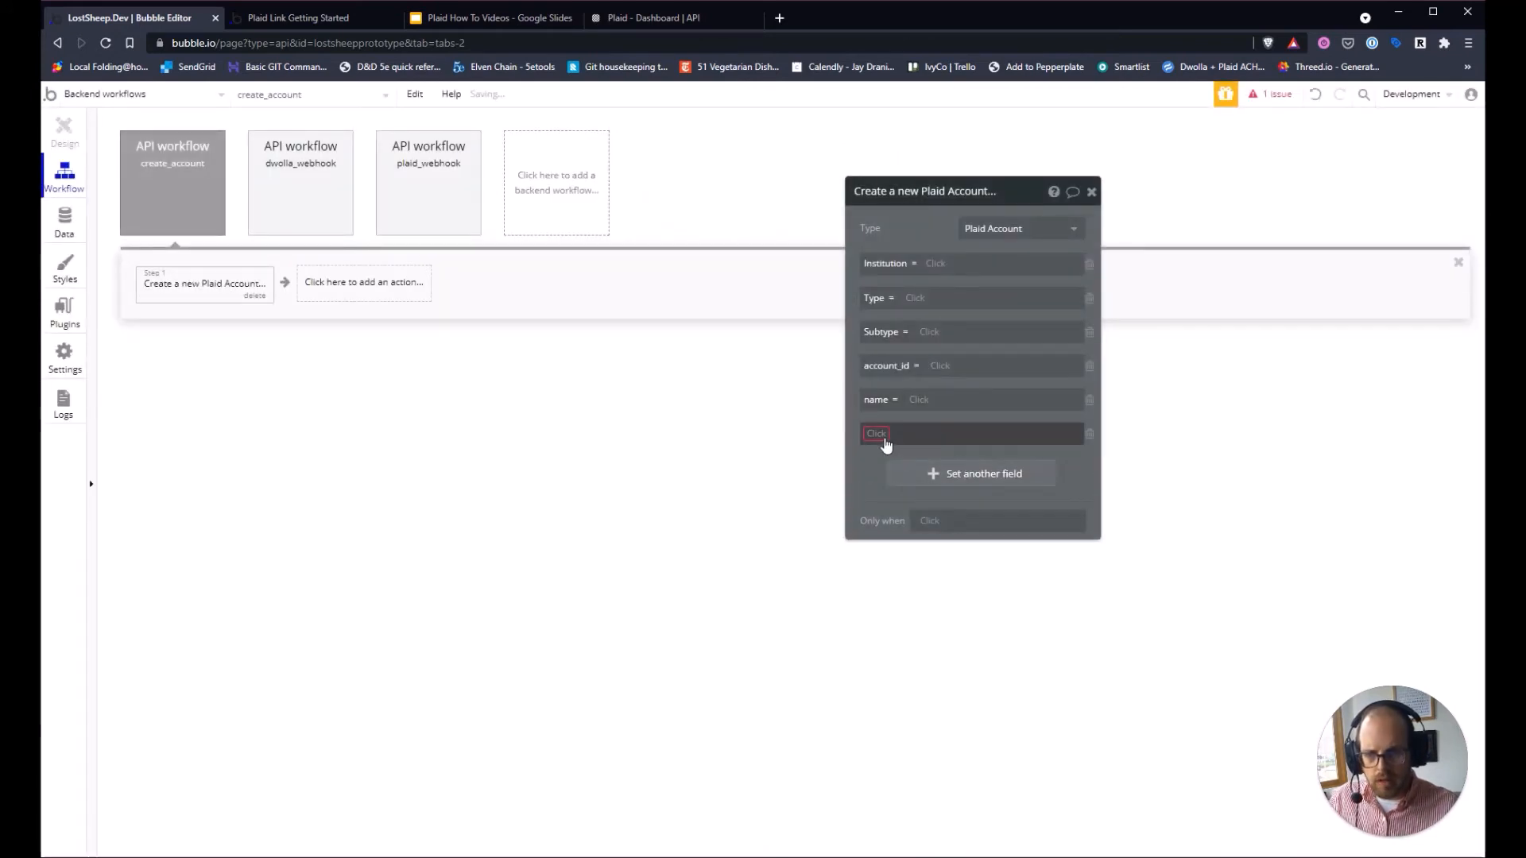
pyautogui.click(911, 565)
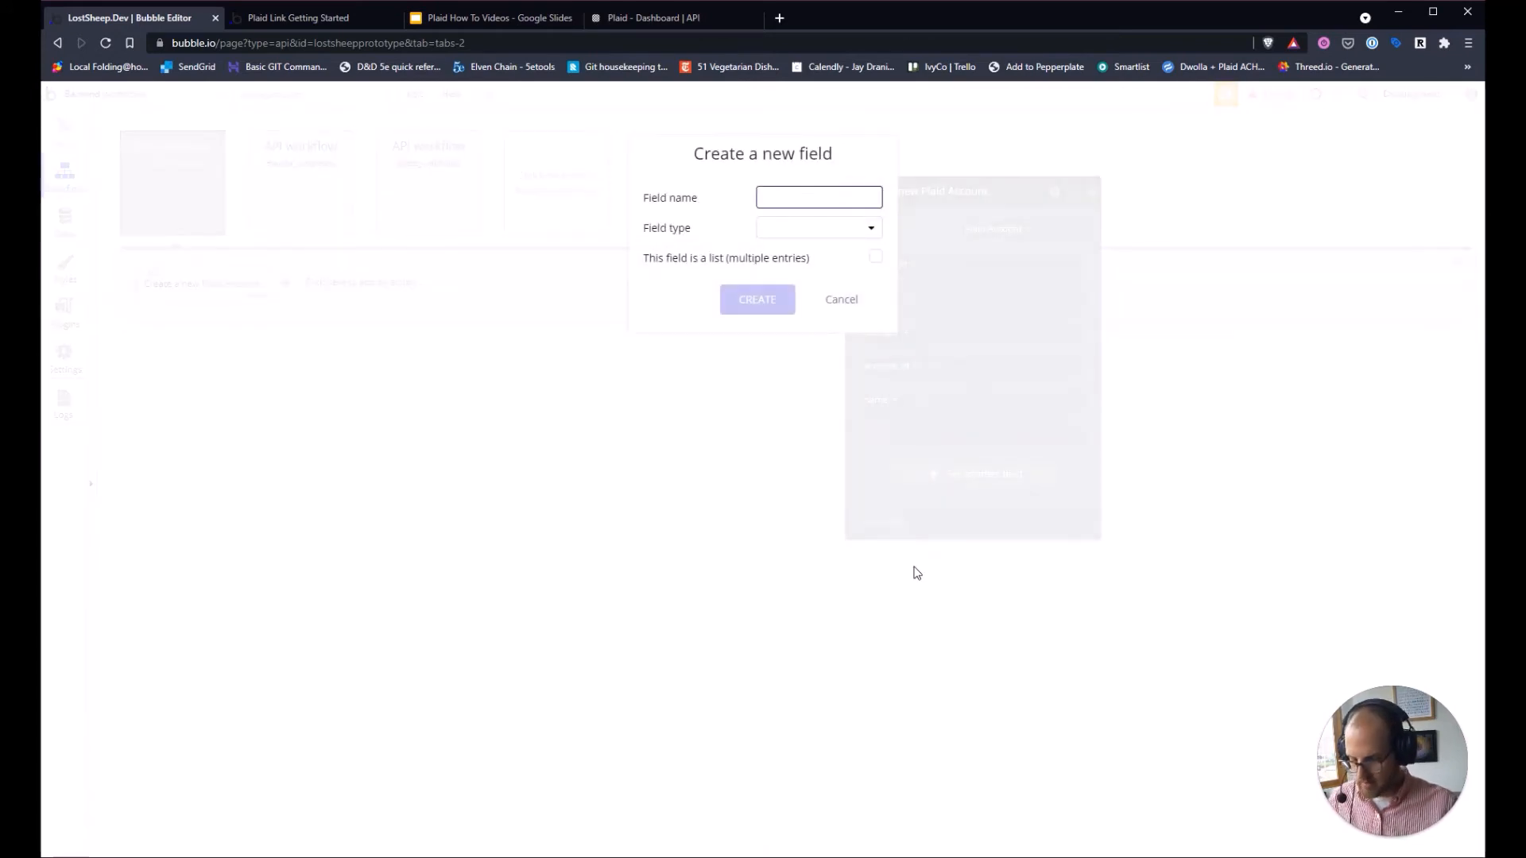
pyautogui.write('mask')
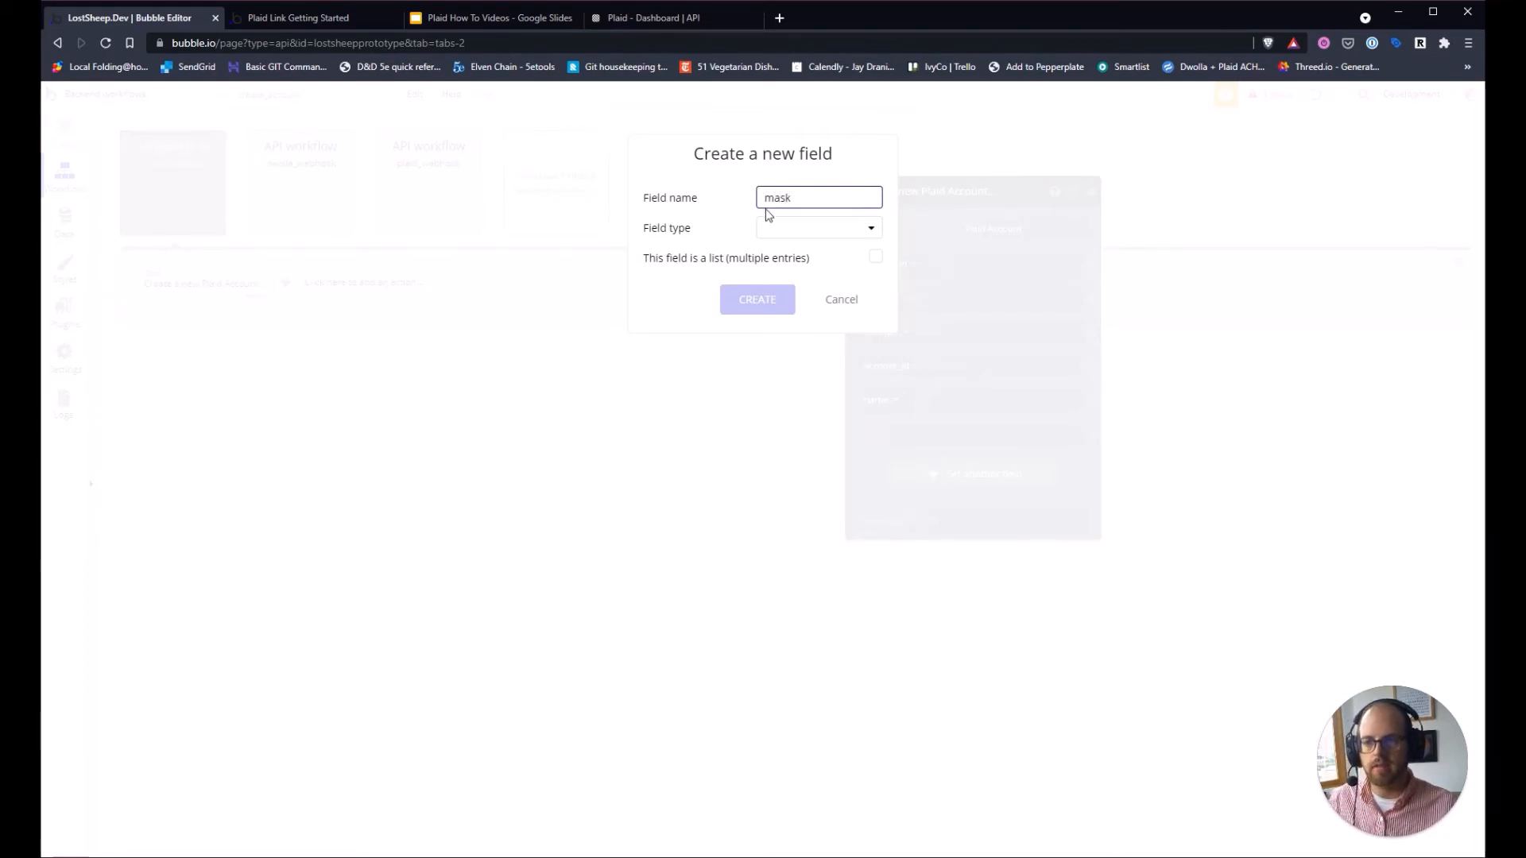
pyautogui.click(775, 229)
pyautogui.click(775, 255)
pyautogui.click(758, 300)
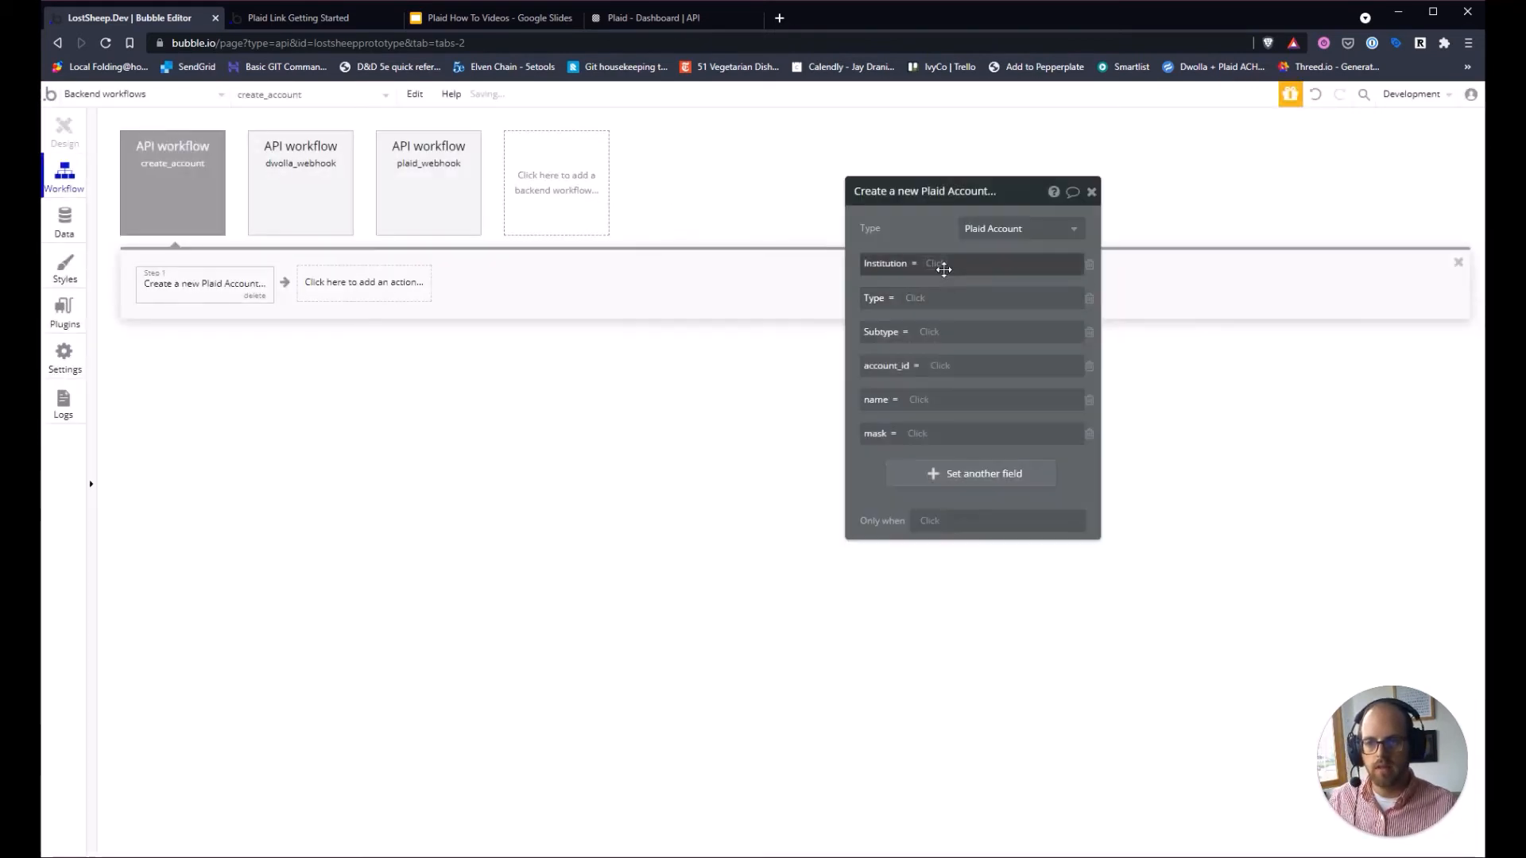
pyautogui.click(944, 269)
# Map Institution, Type, Subtype, account_id, name and mask to the matching workflow parameters.
pyautogui.click(950, 299)
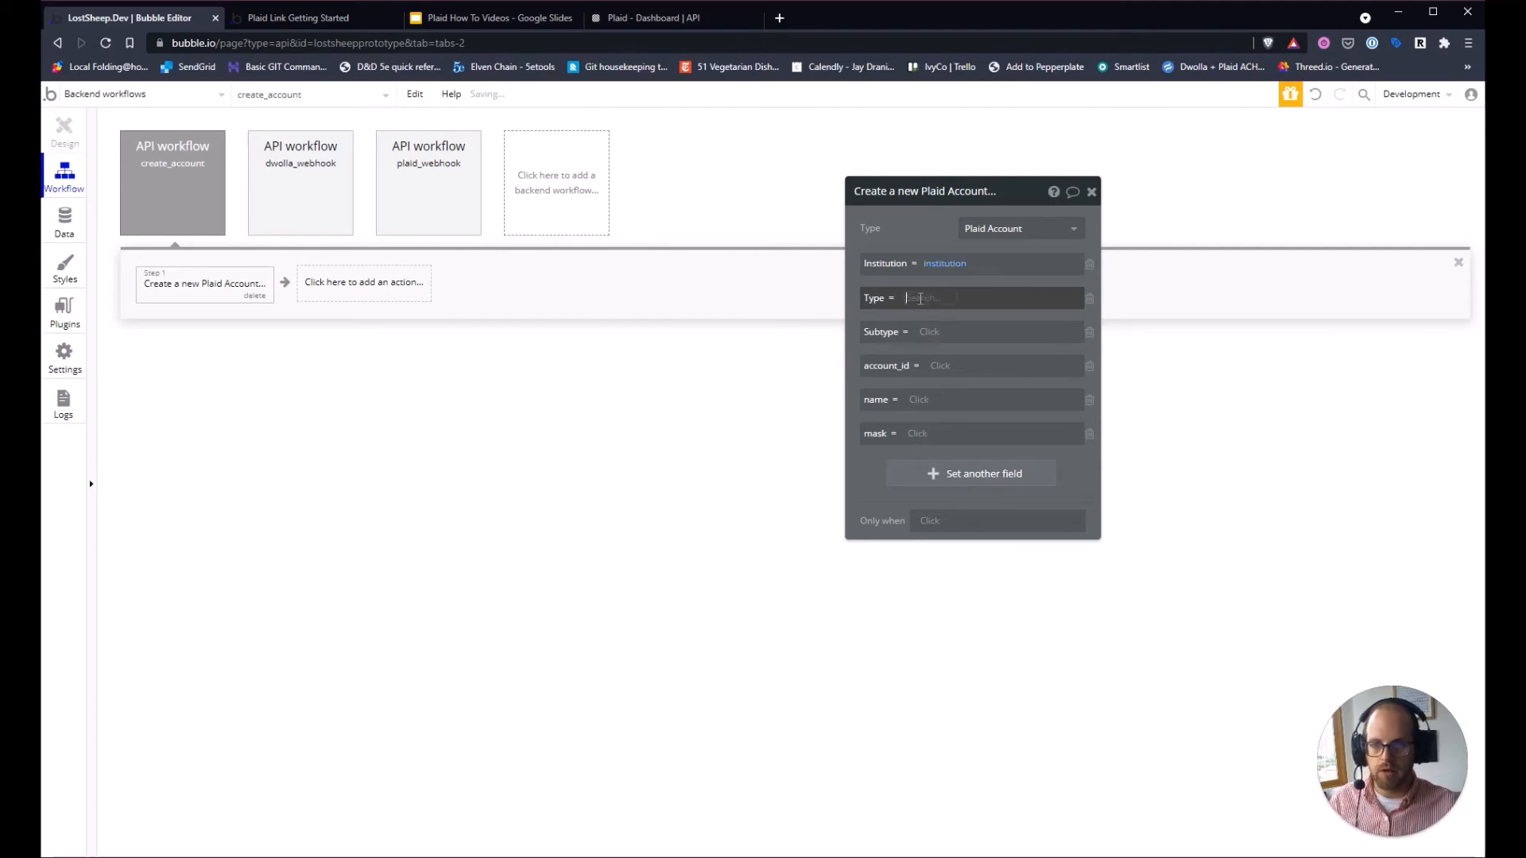
pyautogui.click(957, 443)
pyautogui.click(926, 337)
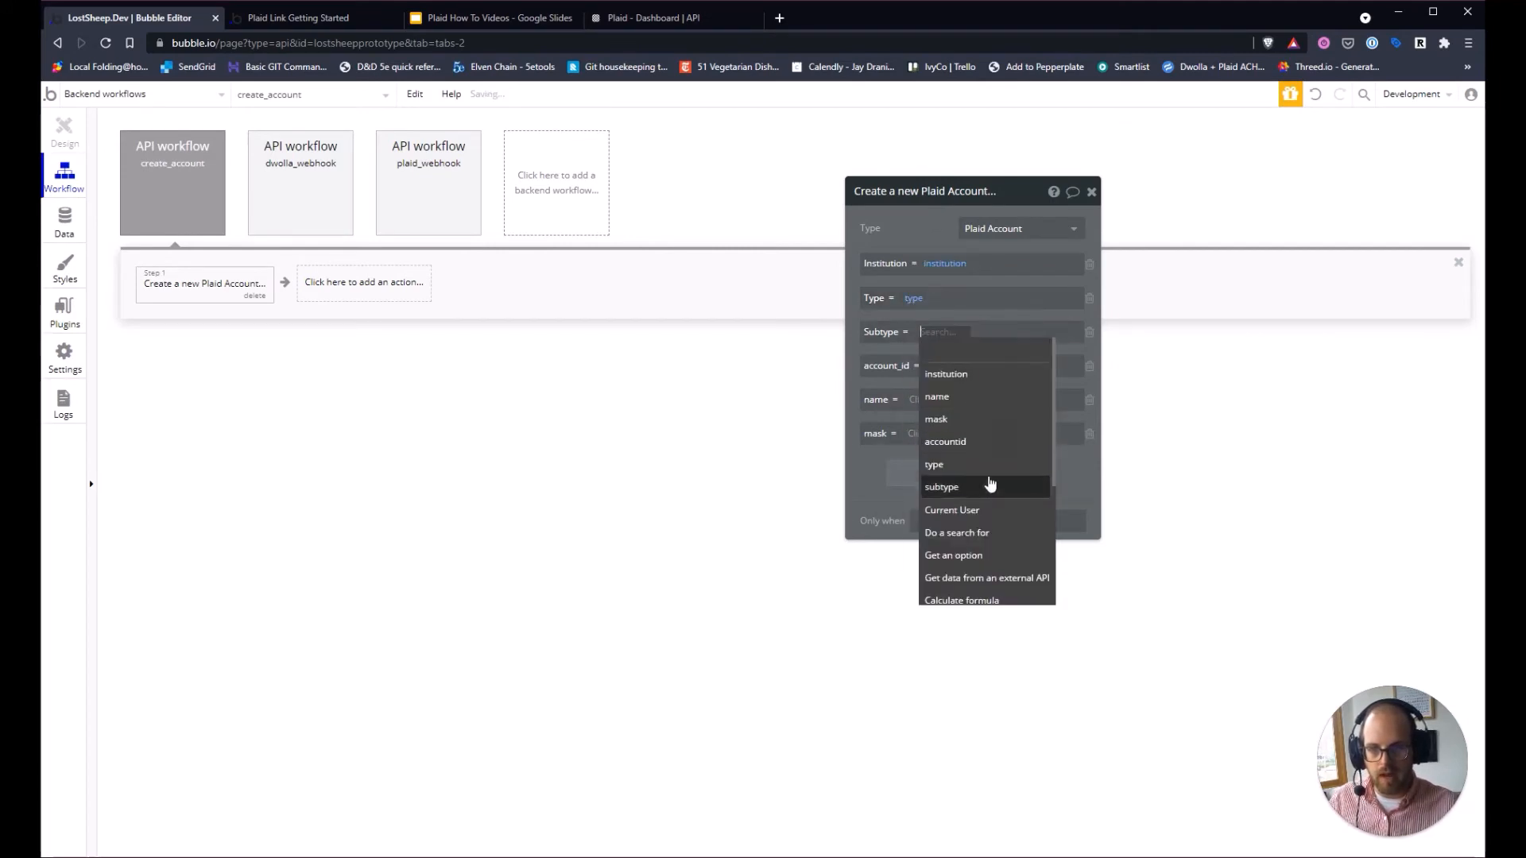
pyautogui.click(990, 486)
pyautogui.click(978, 366)
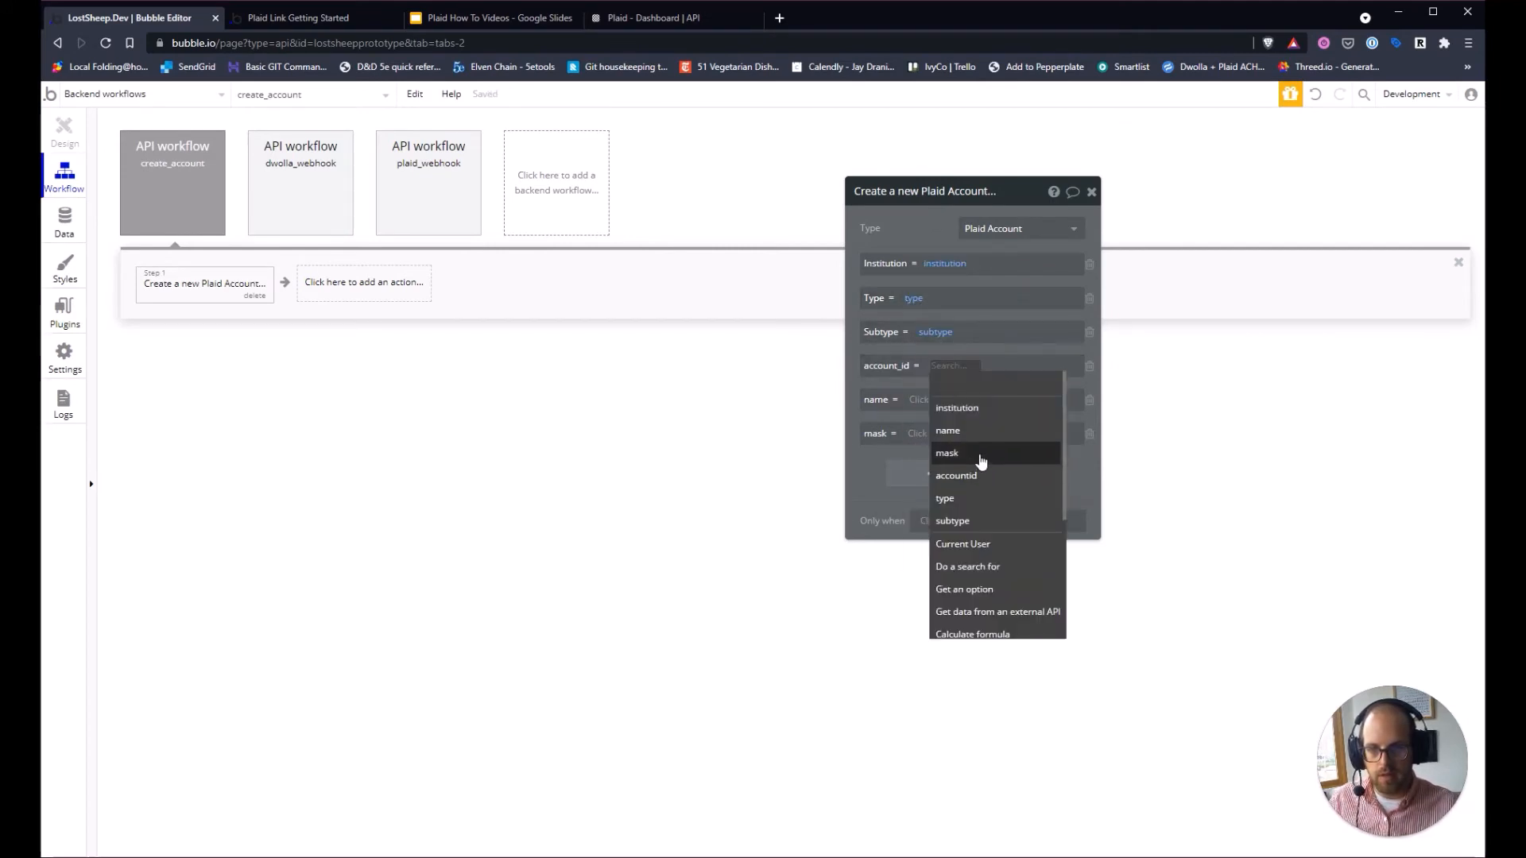
pyautogui.click(983, 476)
pyautogui.click(940, 402)
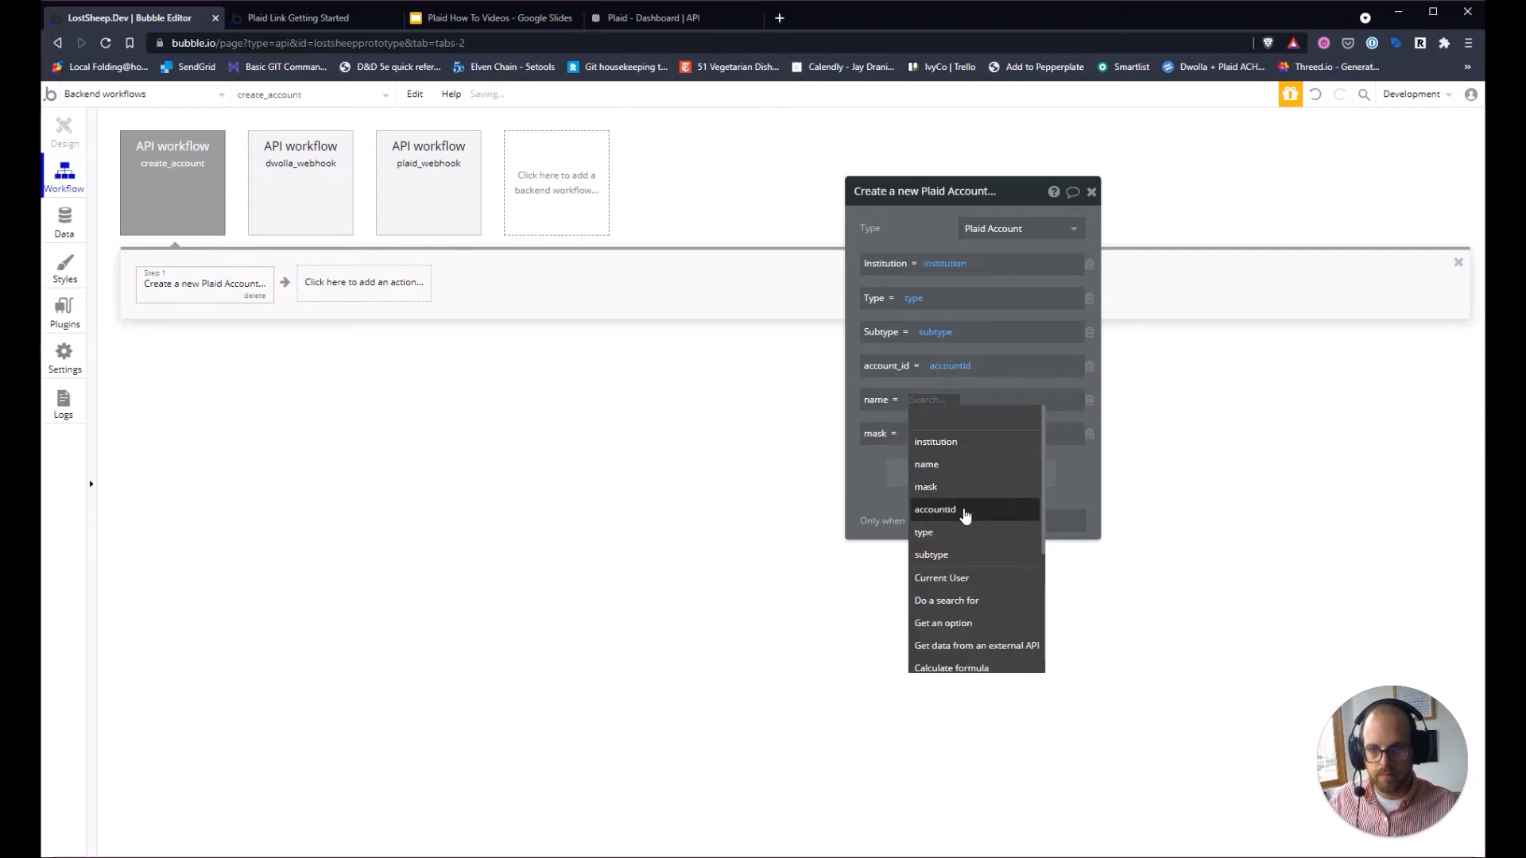
pyautogui.click(927, 464)
pyautogui.click(938, 434)
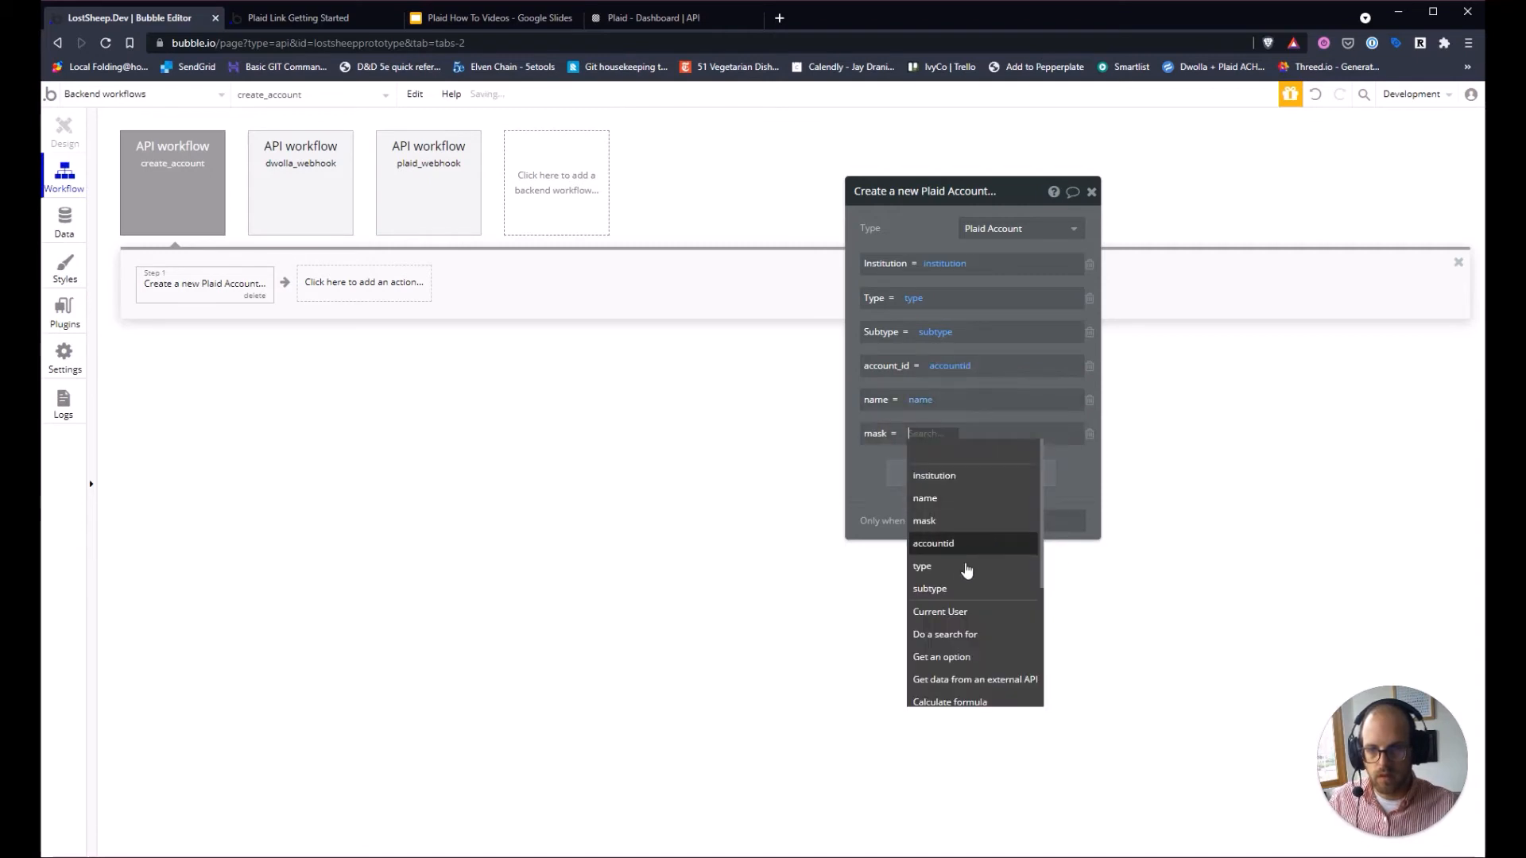
pyautogui.click(960, 523)
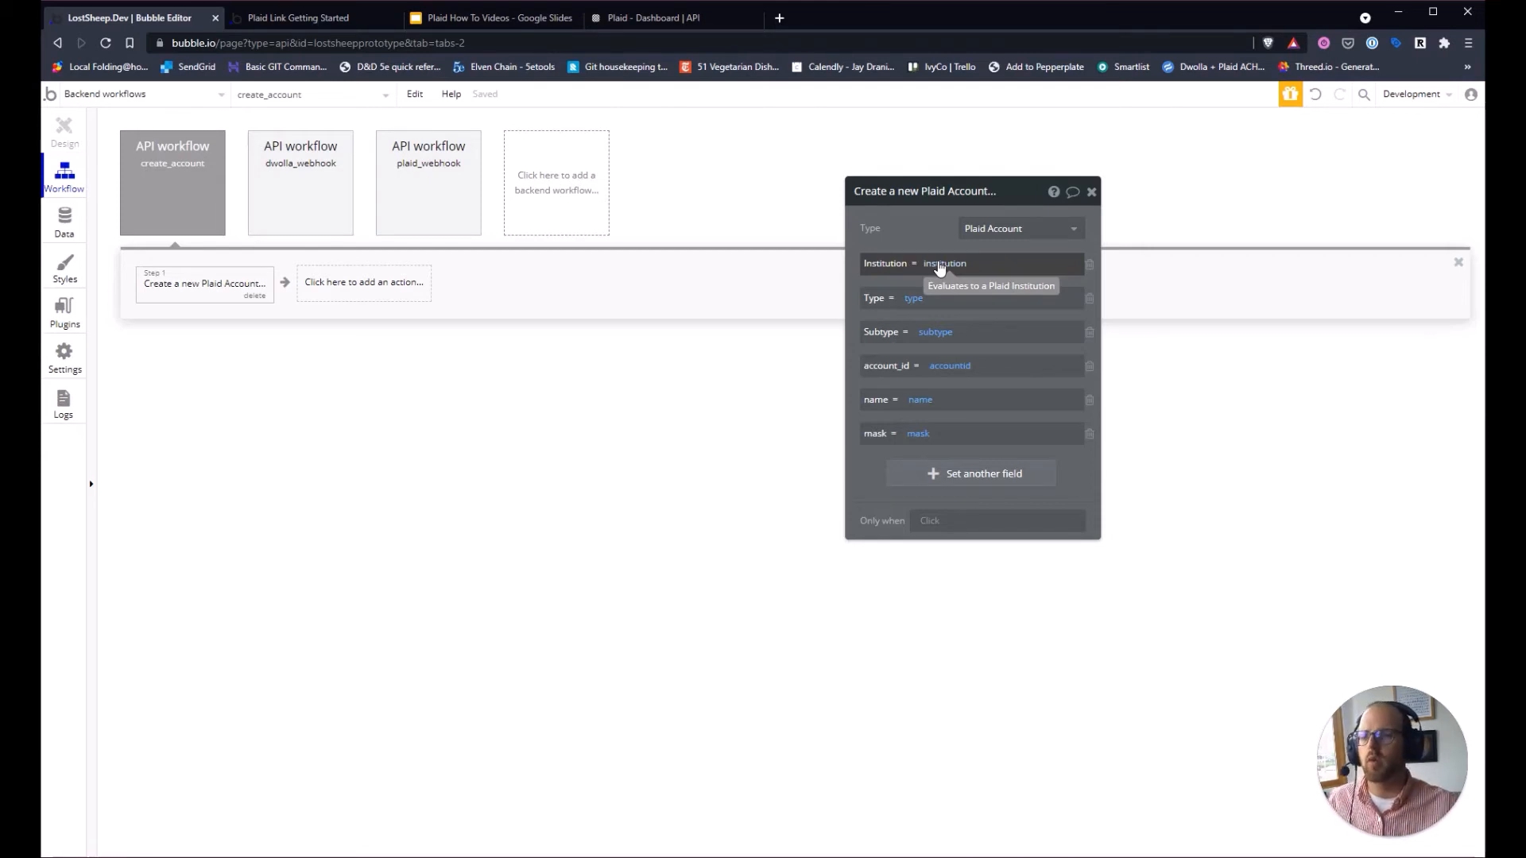
# Add a Make changes to thing step that changes the institution.
pyautogui.click(385, 291)
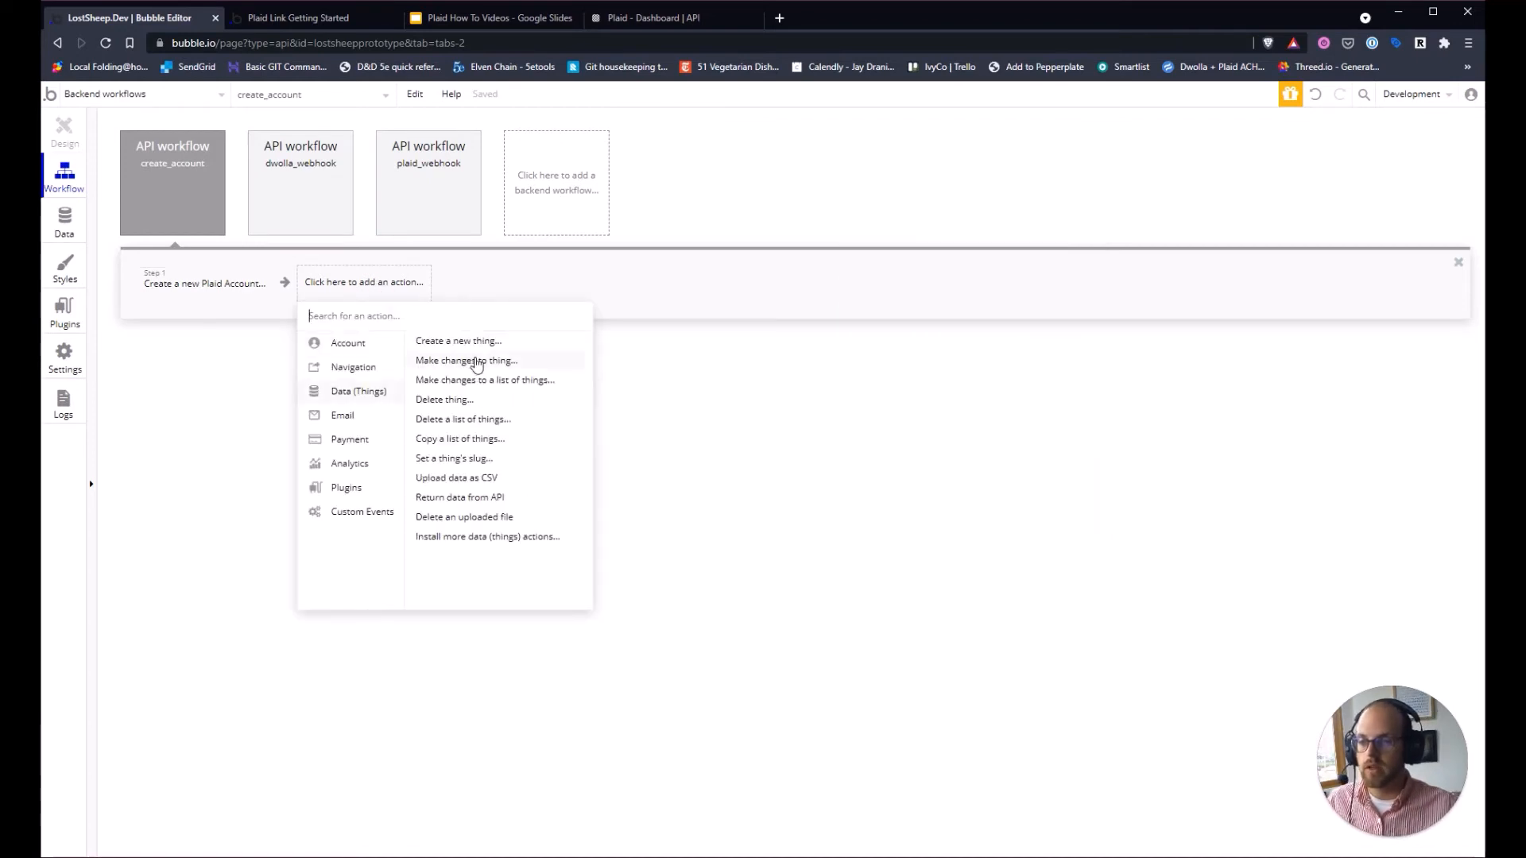
pyautogui.click(477, 362)
pyautogui.click(982, 230)
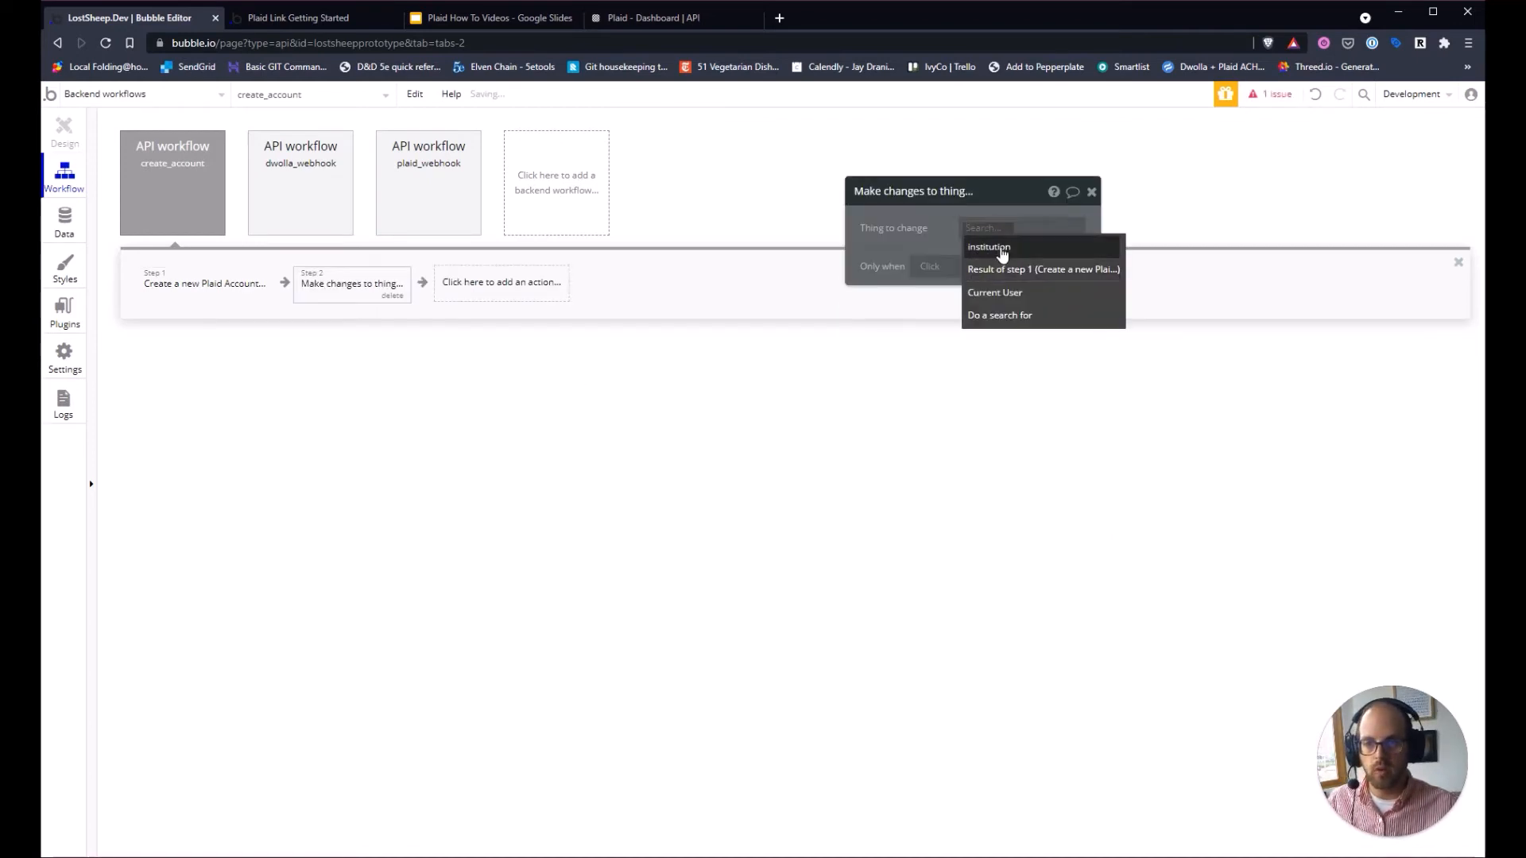
pyautogui.click(1002, 250)
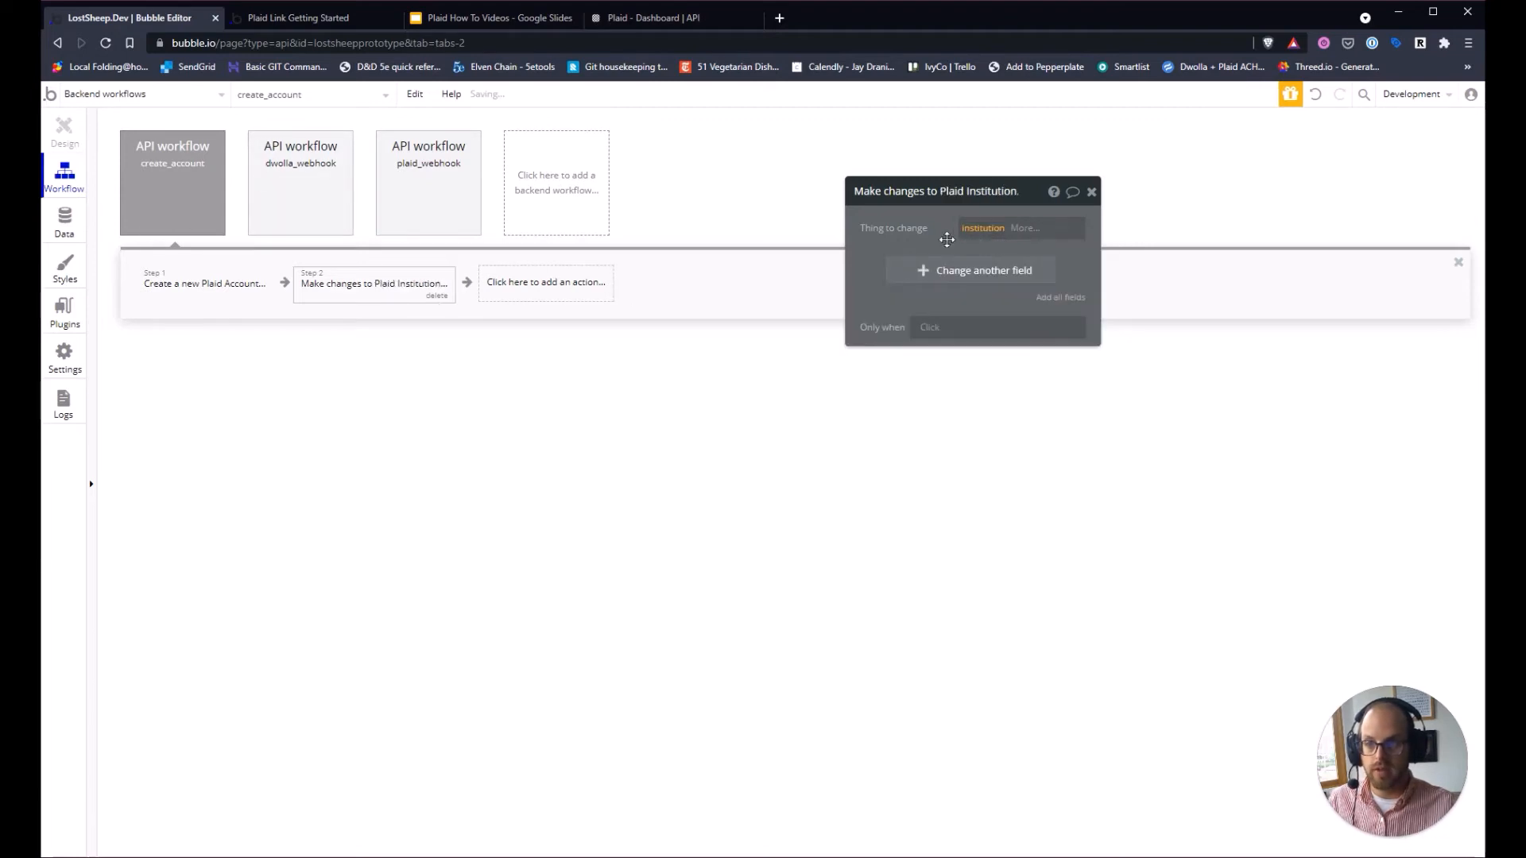
# Create an Accounts field as a list of Plaid Account and choose set list.
pyautogui.click(918, 272)
pyautogui.click(914, 348)
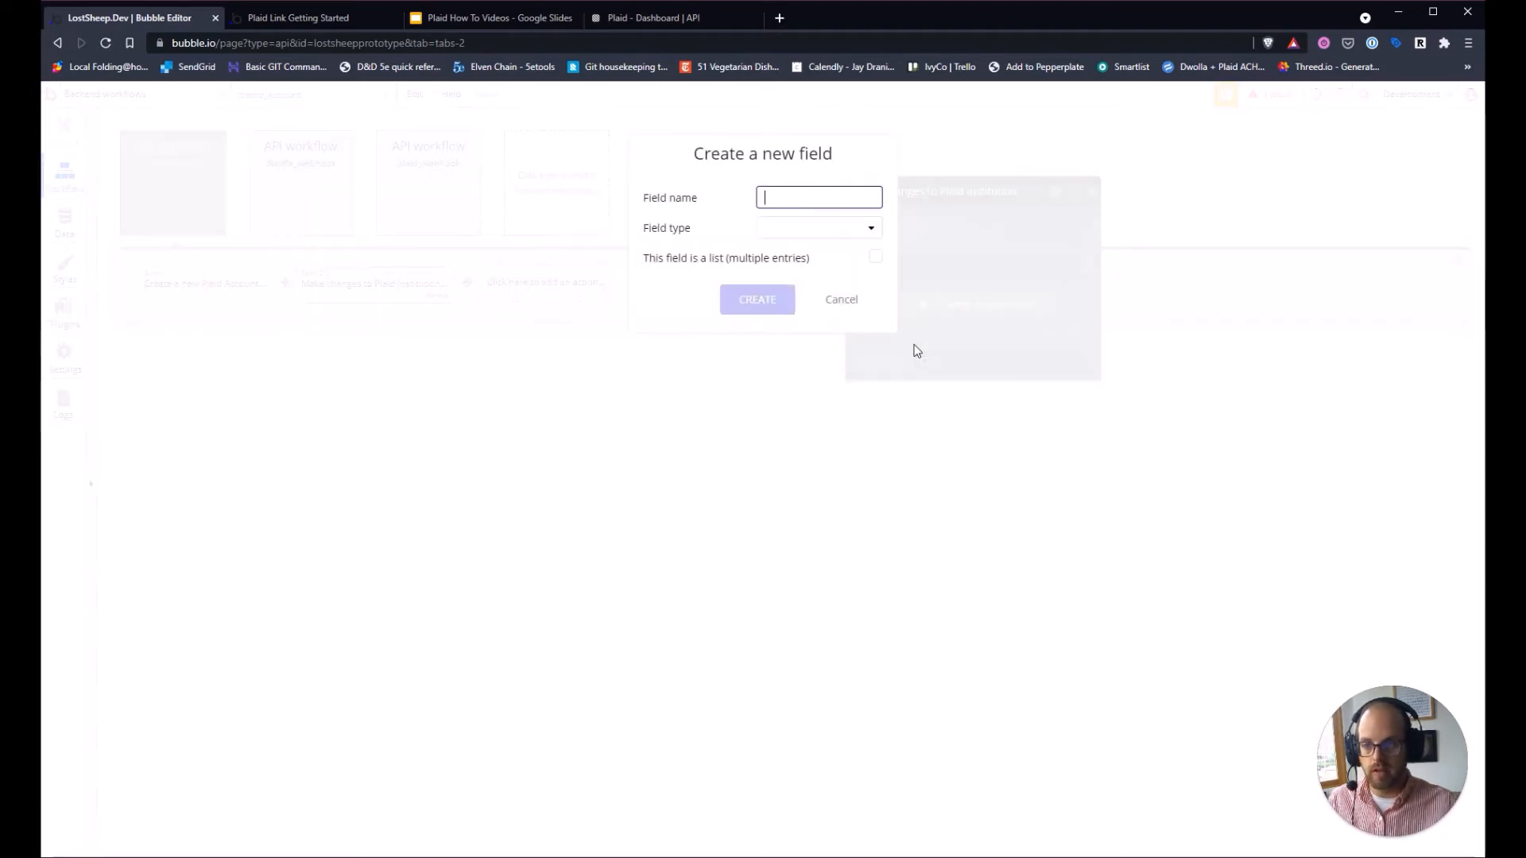
pyautogui.write('Accounts')
pyautogui.press('Tab')
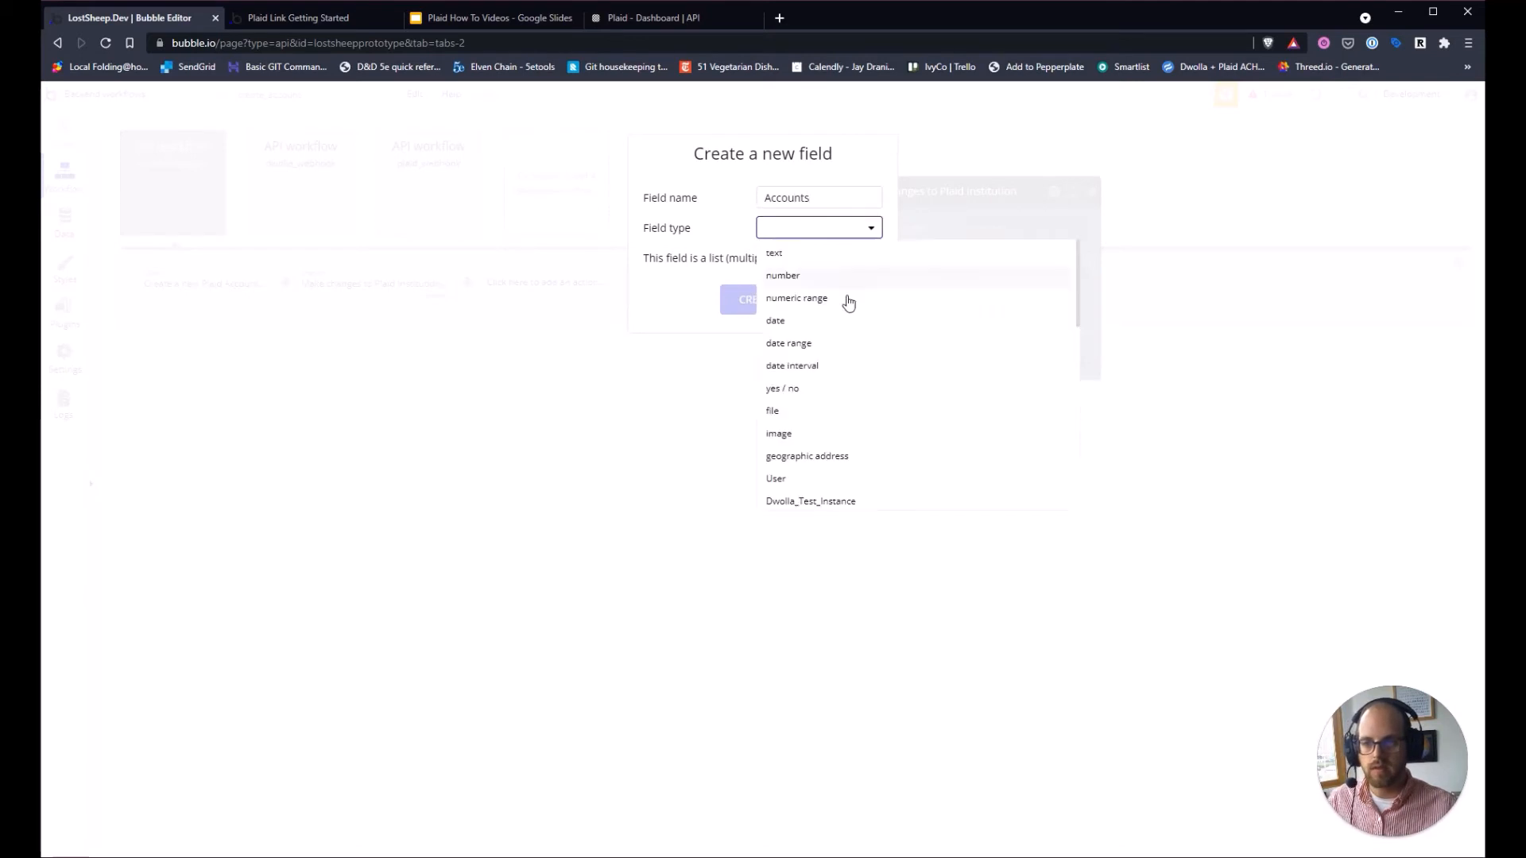
pyautogui.scroll(-2, 855, 458)
pyautogui.click(834, 424)
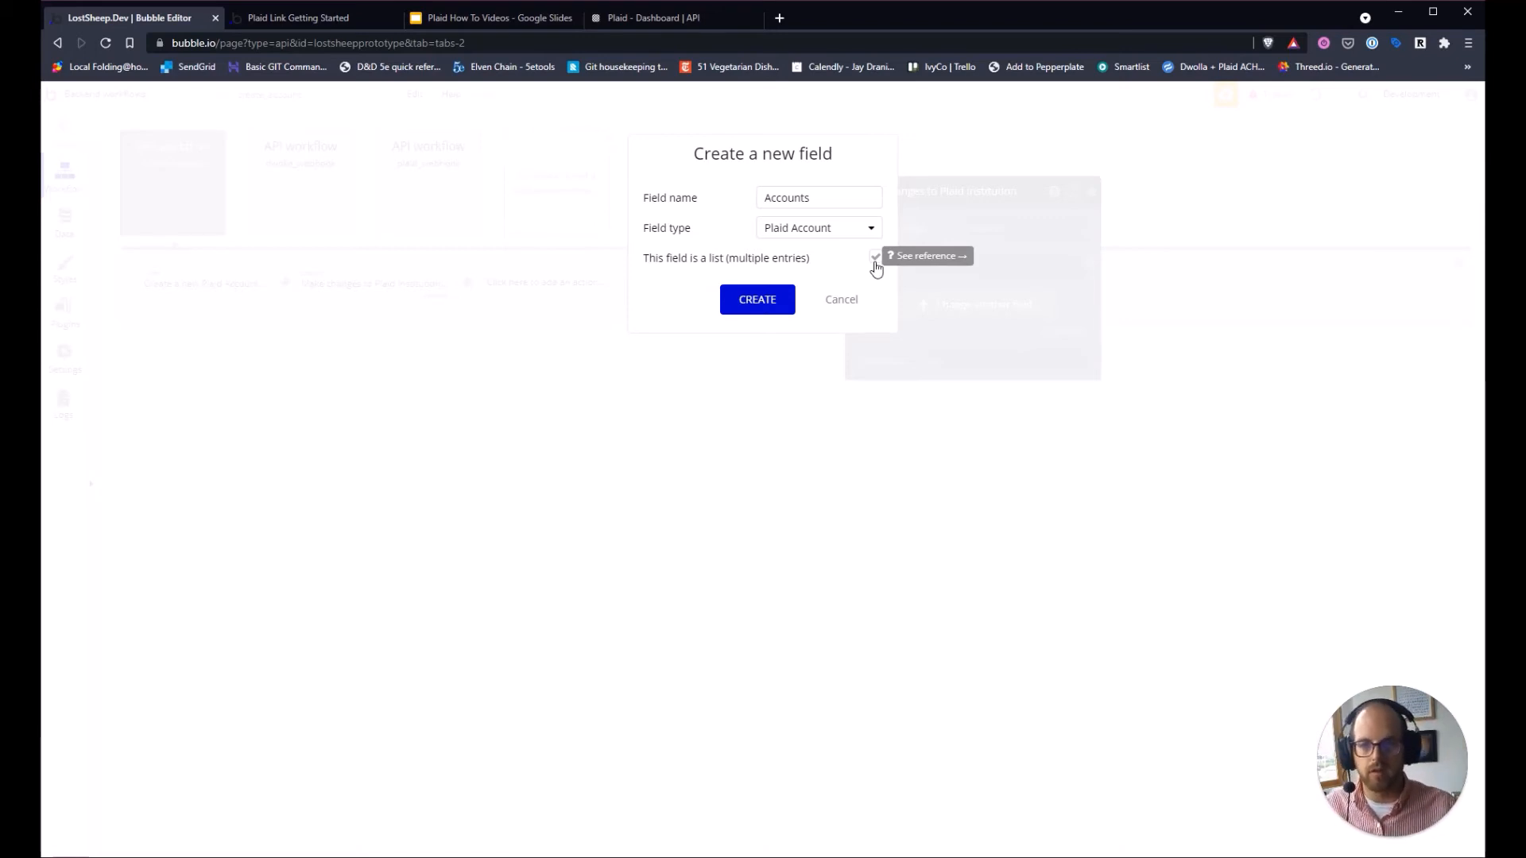
pyautogui.click(763, 302)
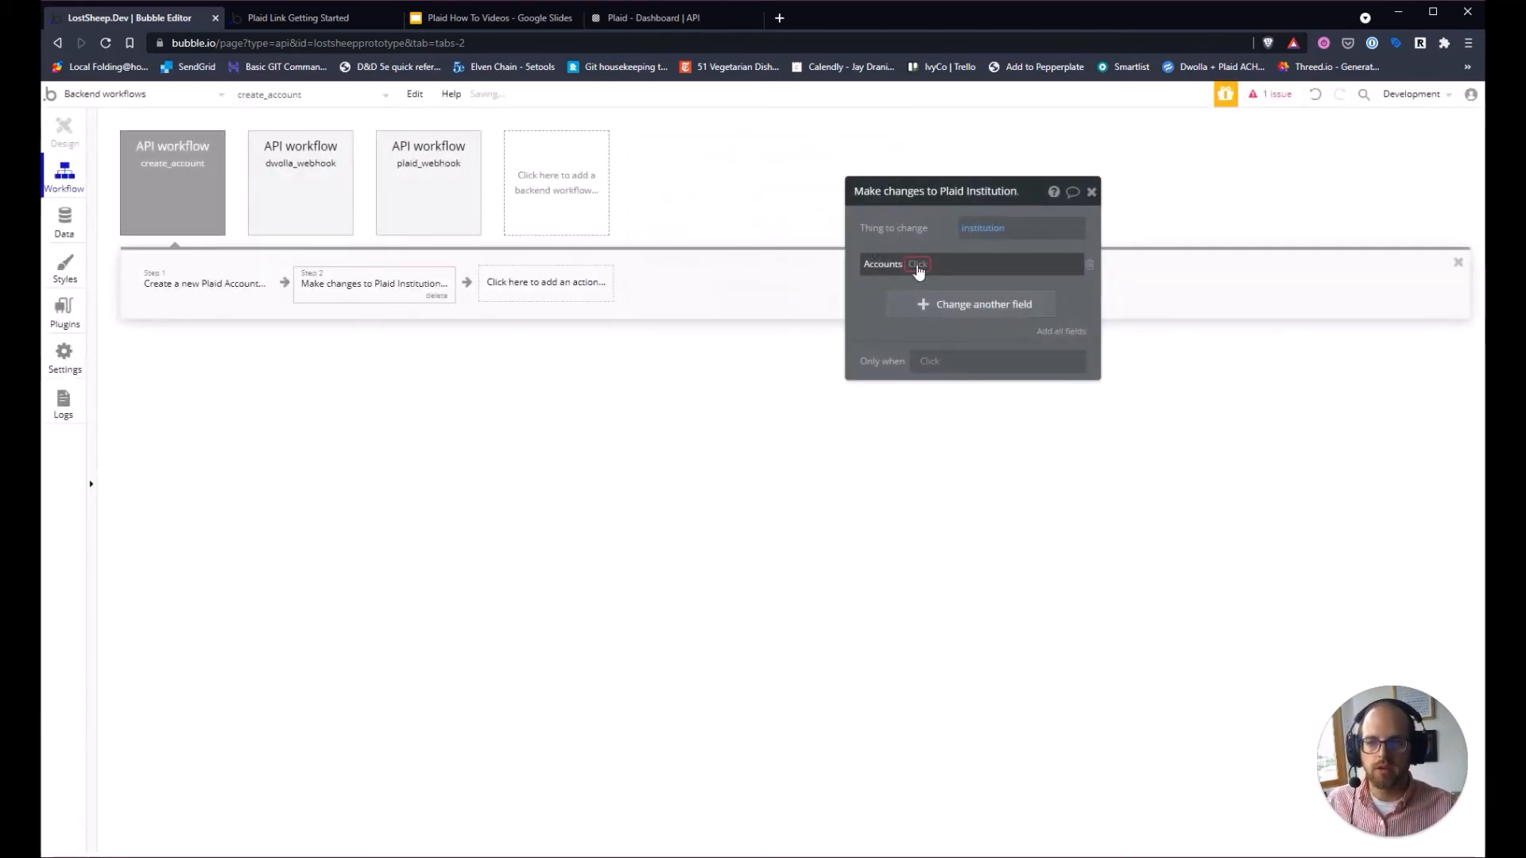
pyautogui.click(917, 264)
pyautogui.click(951, 329)
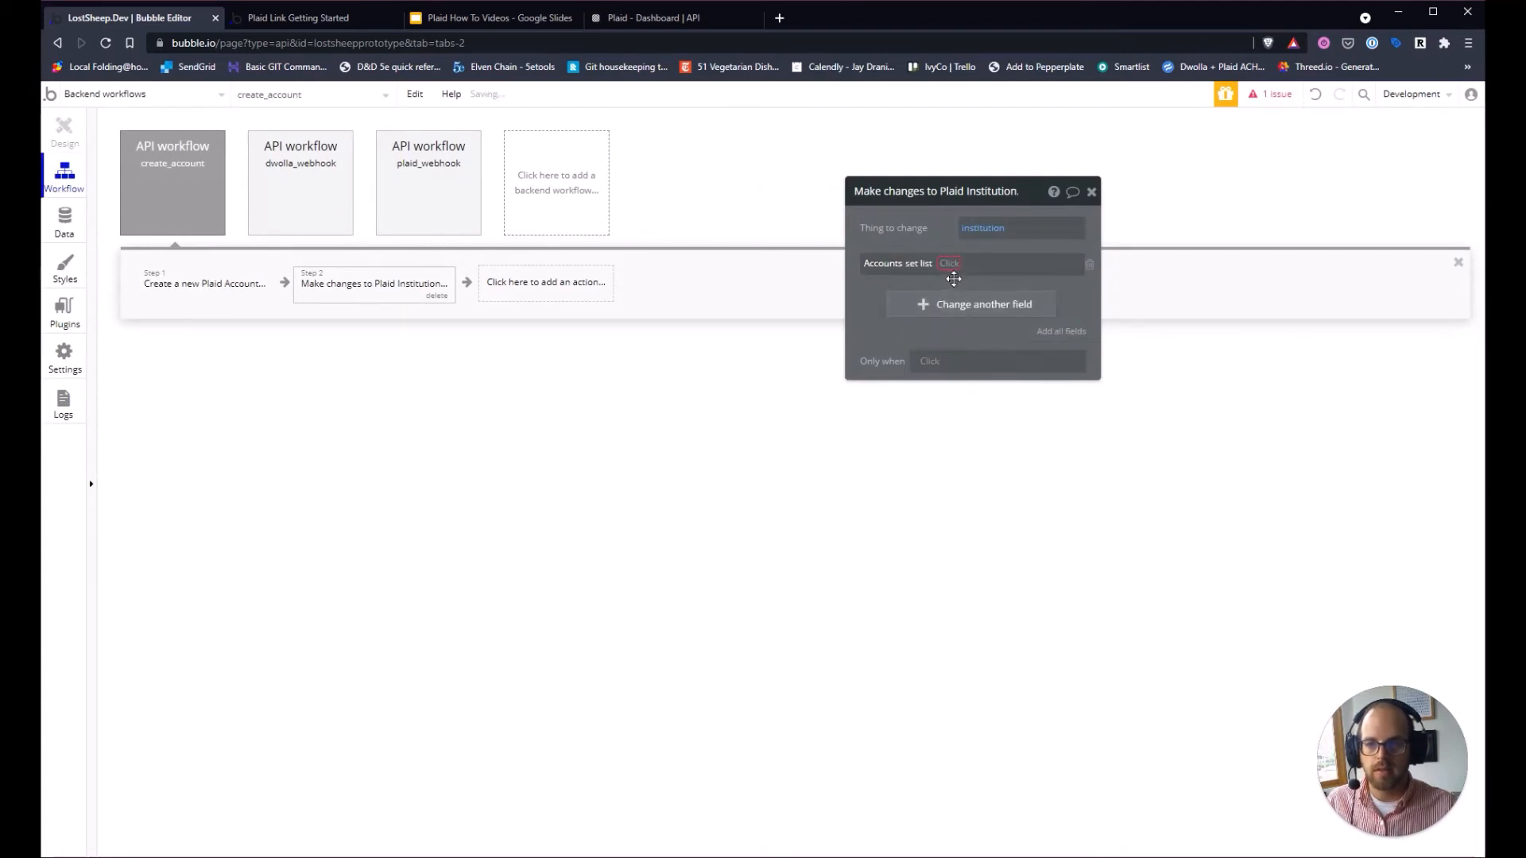
pyautogui.click(864, 338)
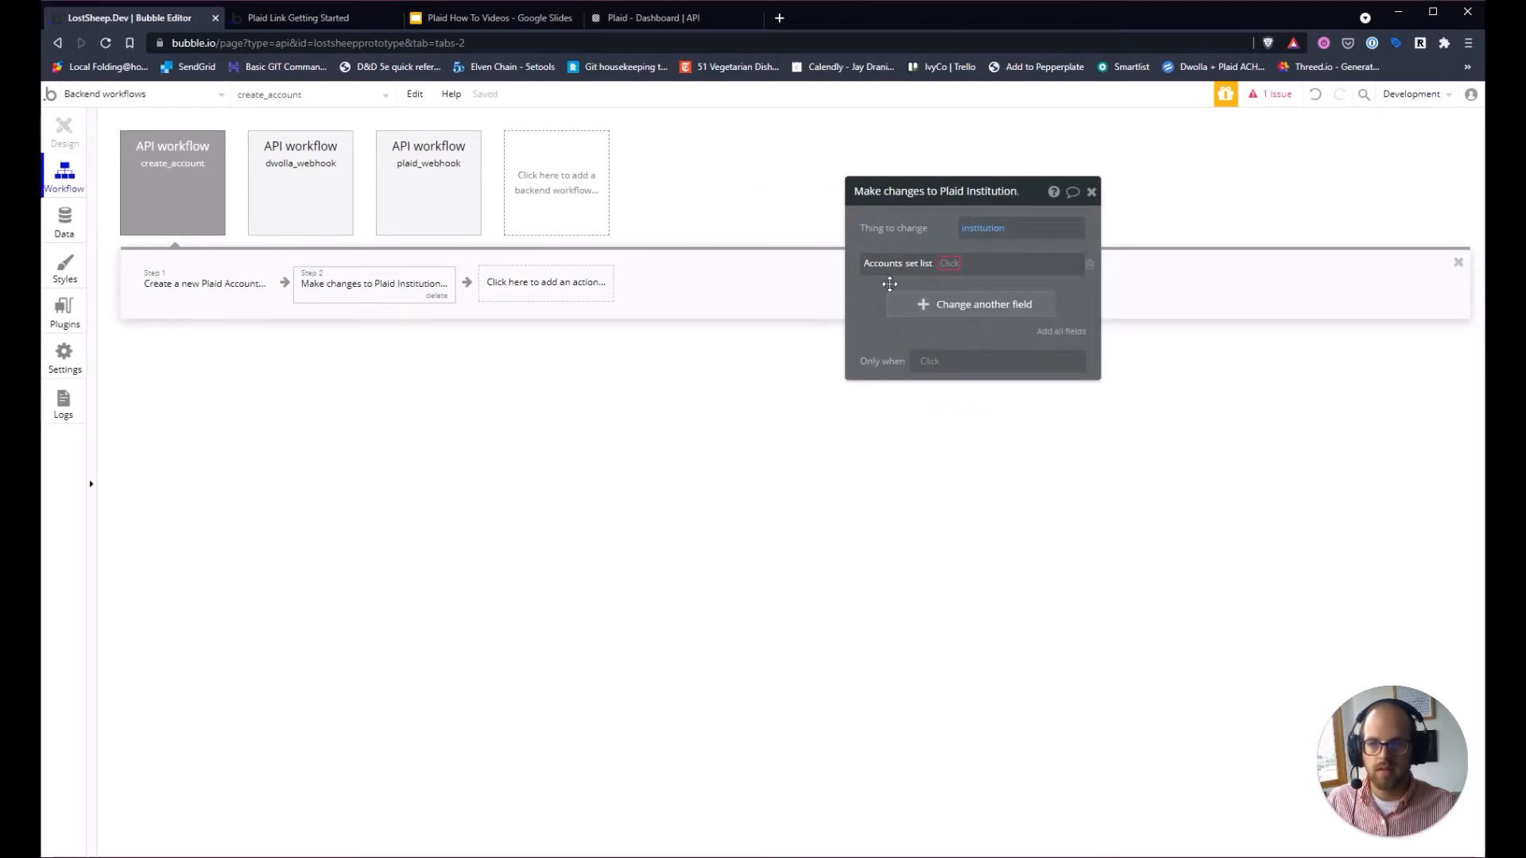
pyautogui.click(952, 264)
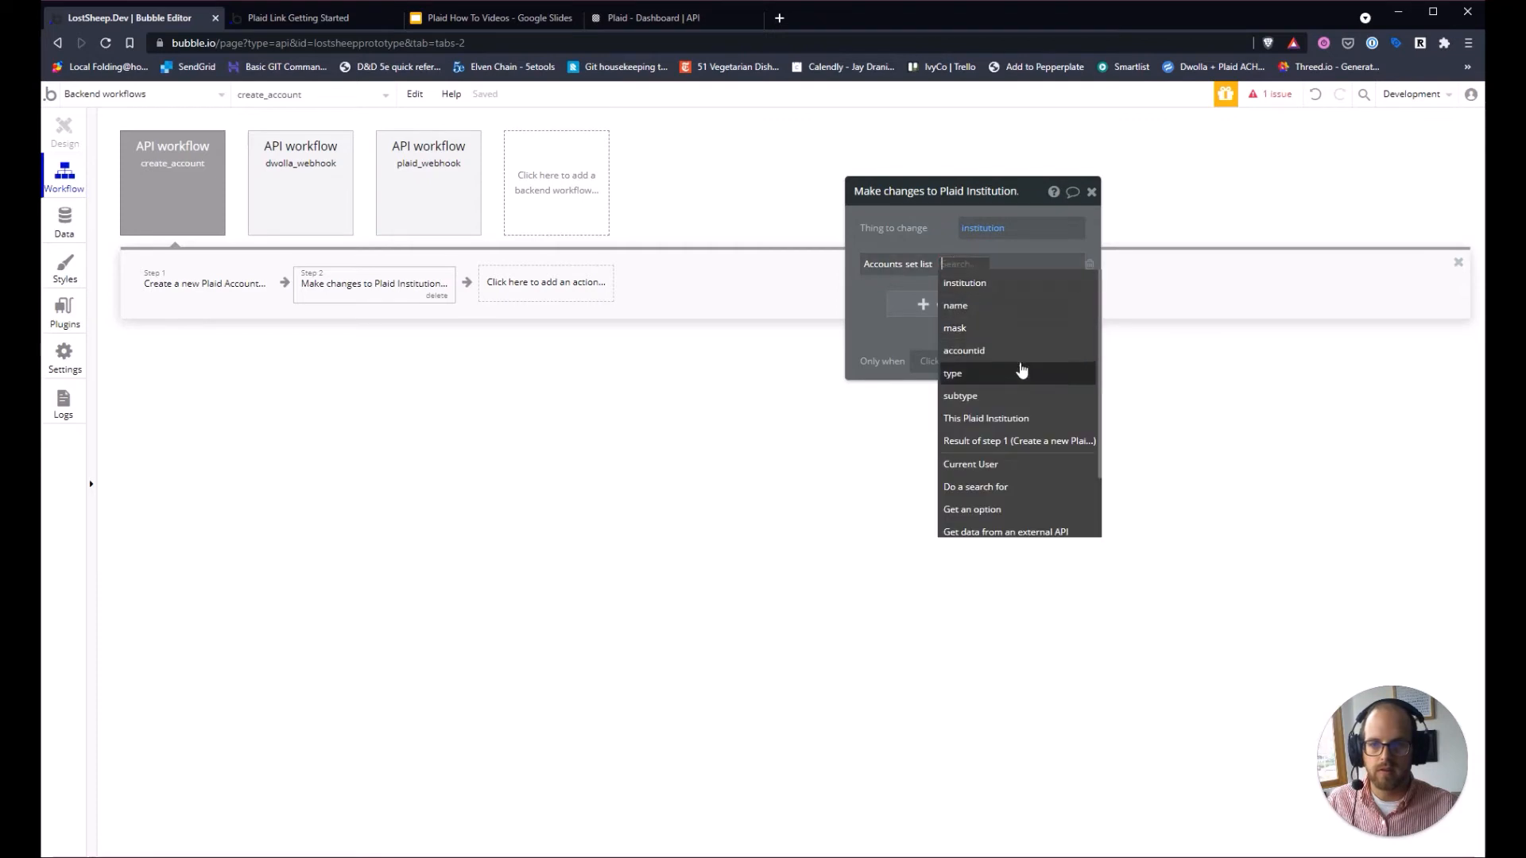
# Set Accounts to a search for Plaid Accounts where Institution = institution, then close it.
pyautogui.click(1008, 493)
pyautogui.click(756, 239)
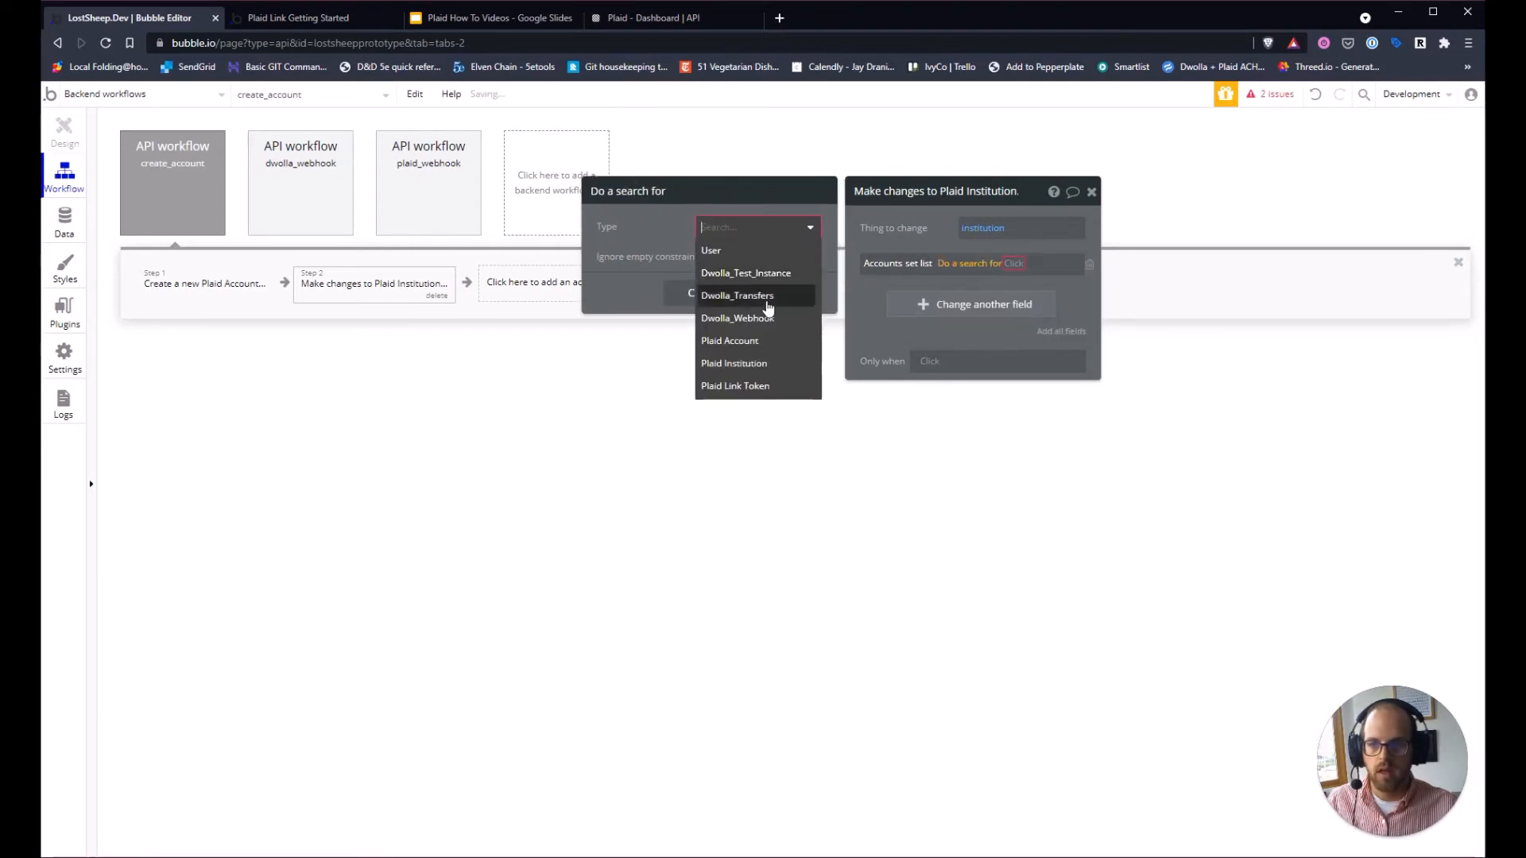
pyautogui.click(766, 348)
pyautogui.click(702, 271)
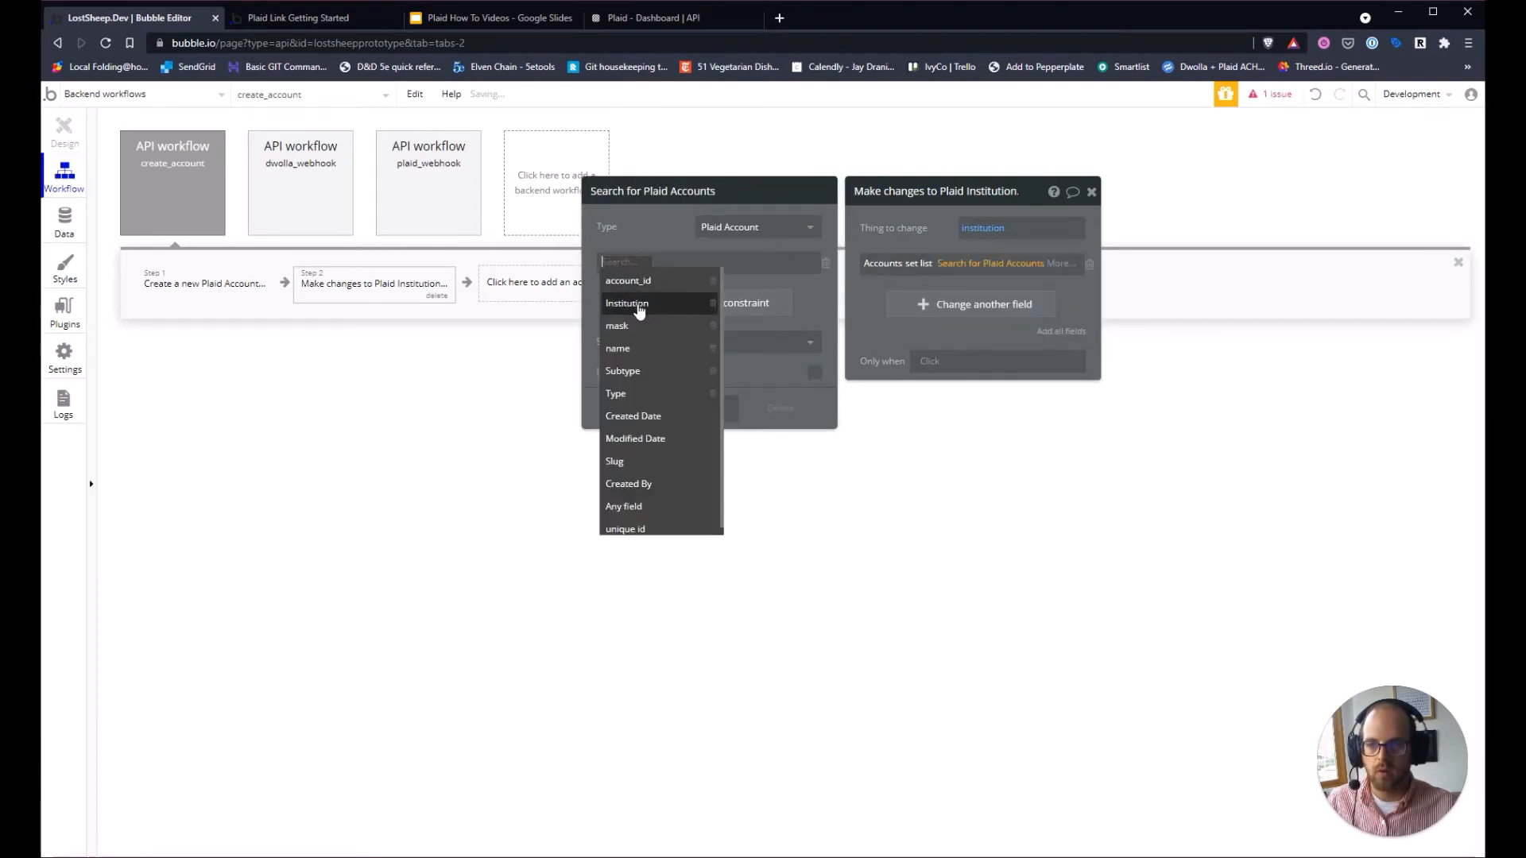
pyautogui.click(636, 308)
pyautogui.click(666, 284)
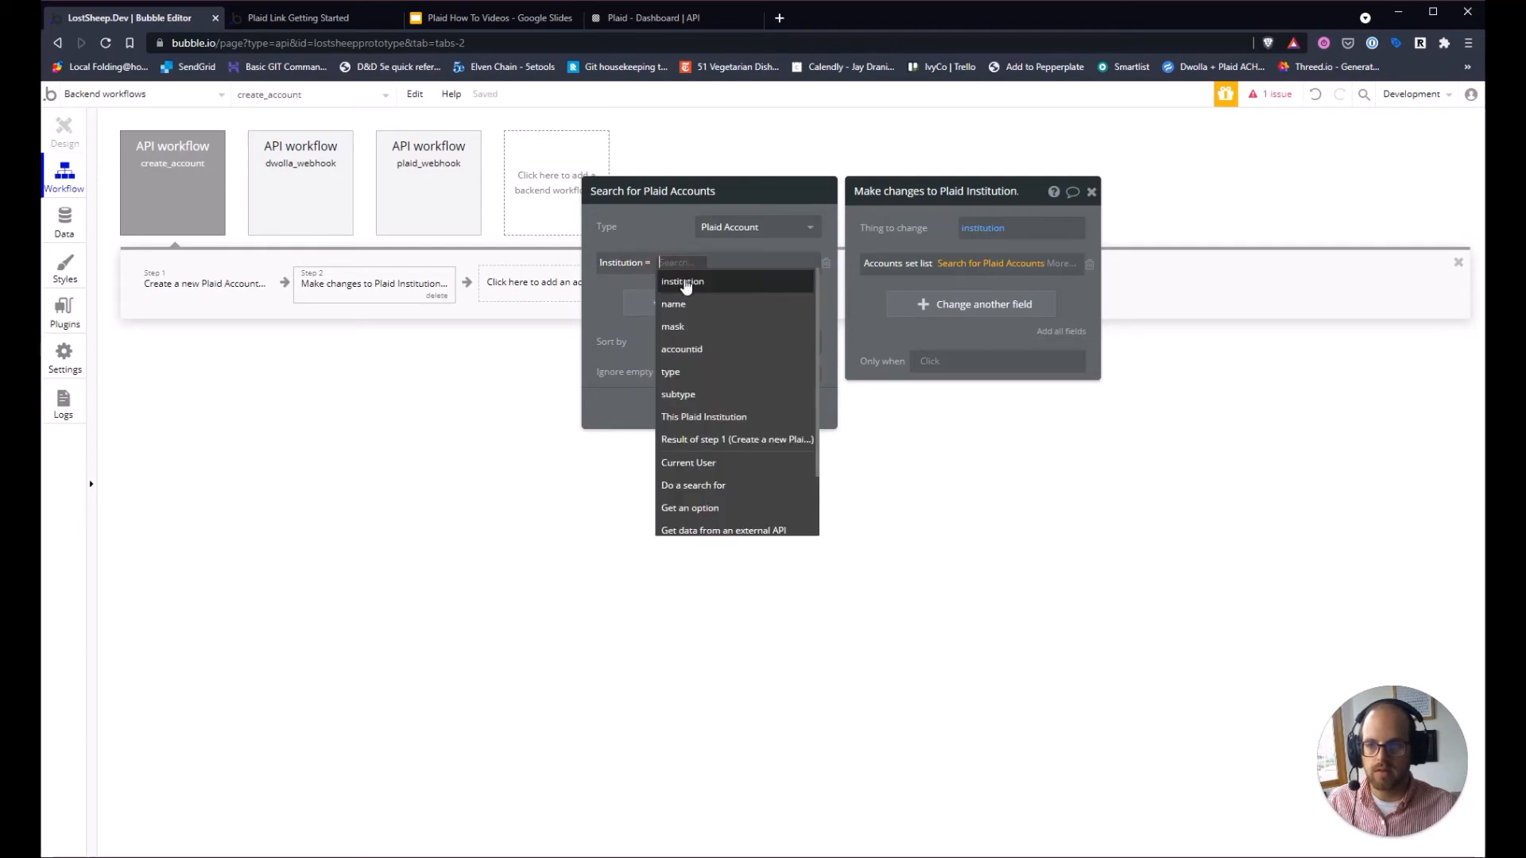
pyautogui.click(684, 285)
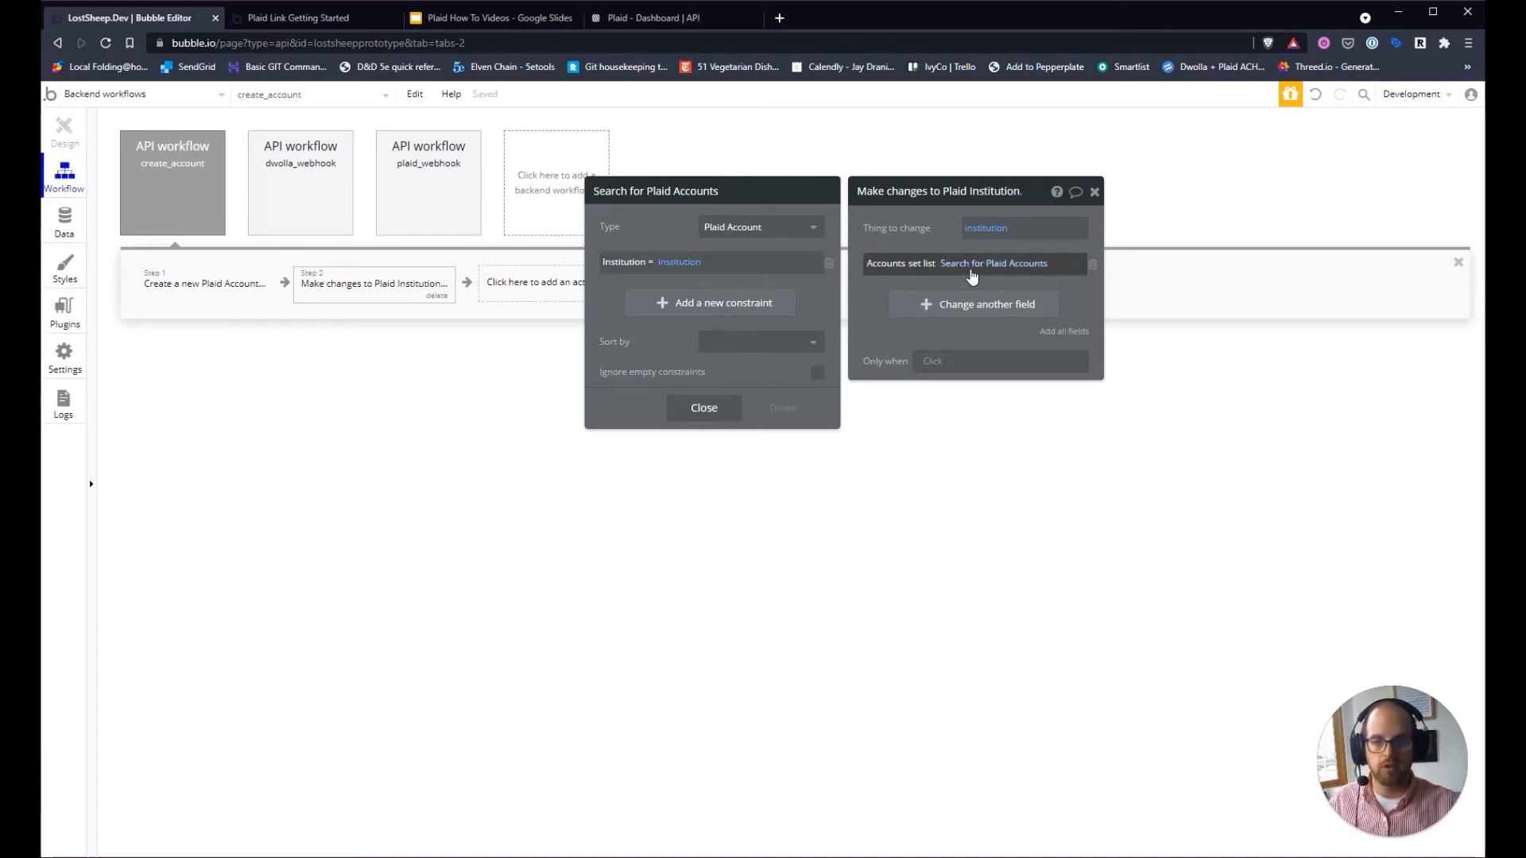
pyautogui.click(704, 408)
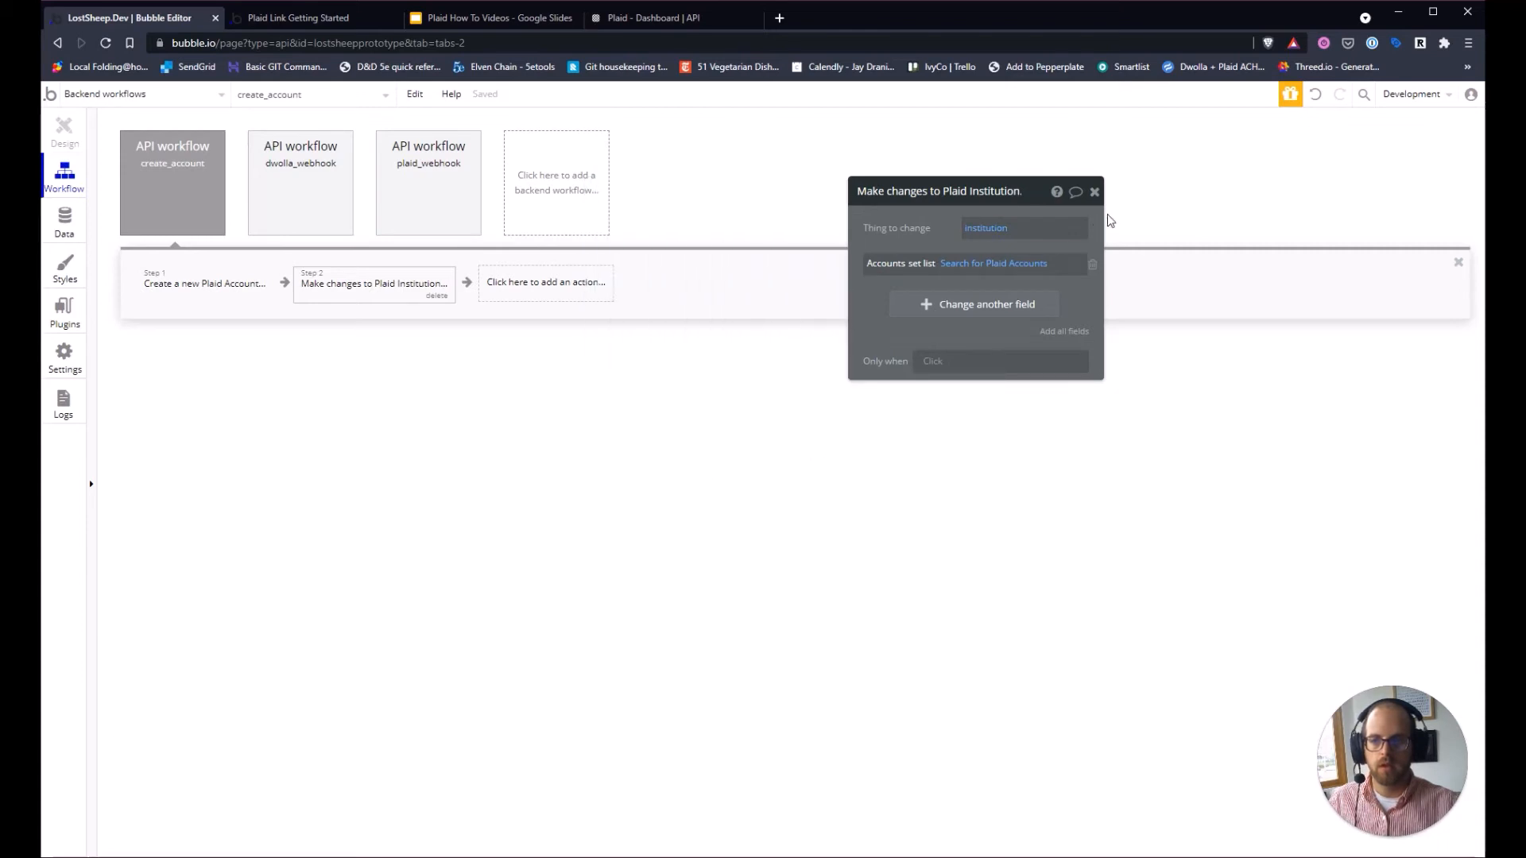
# Close the step editor and go to PlaidActions' Plaid Link success workflow.
pyautogui.click(1095, 192)
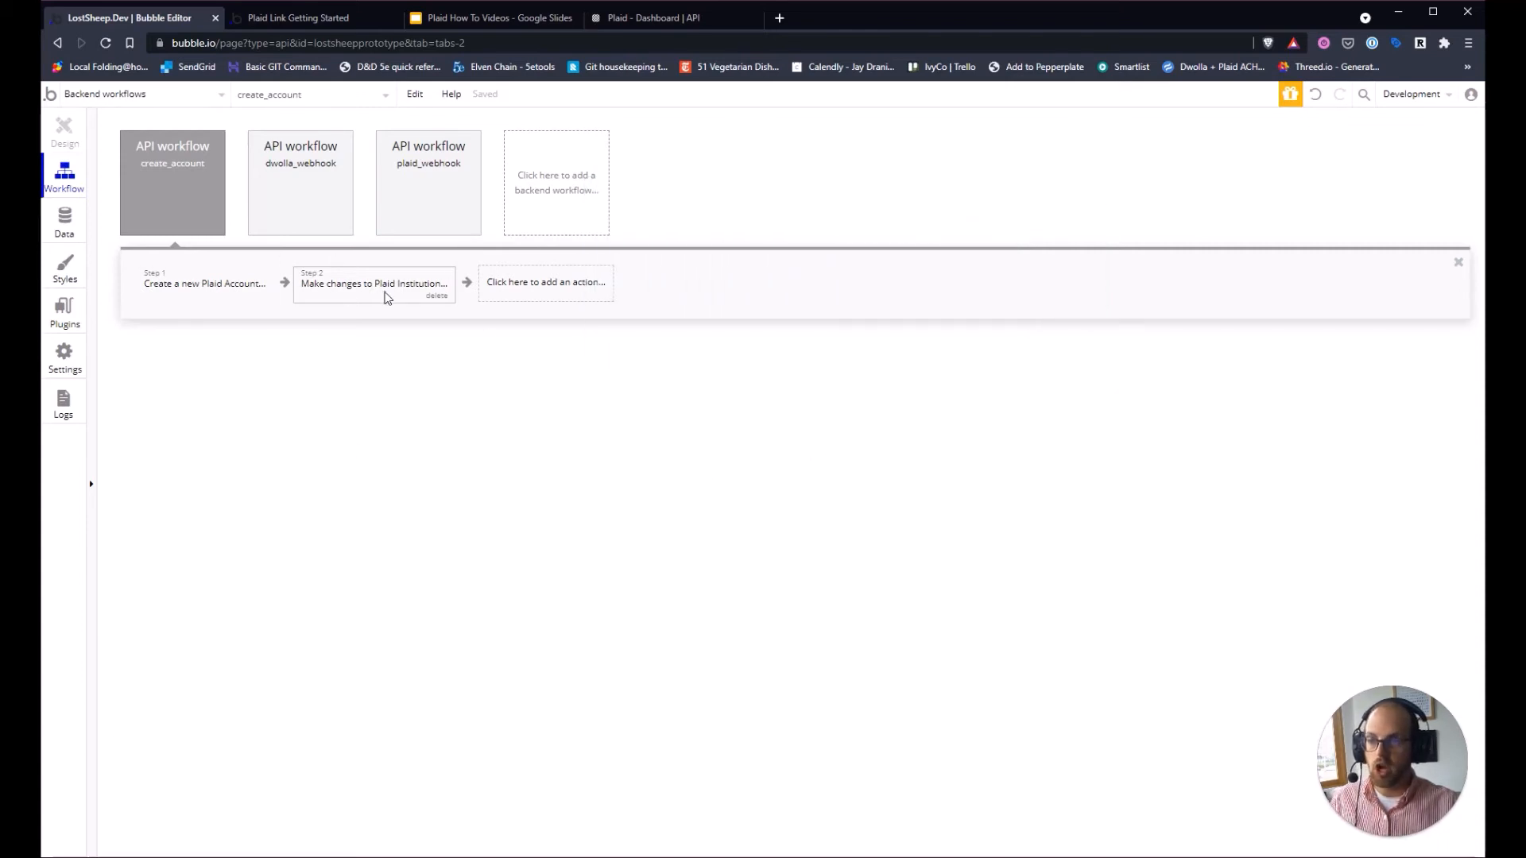
pyautogui.click(158, 96)
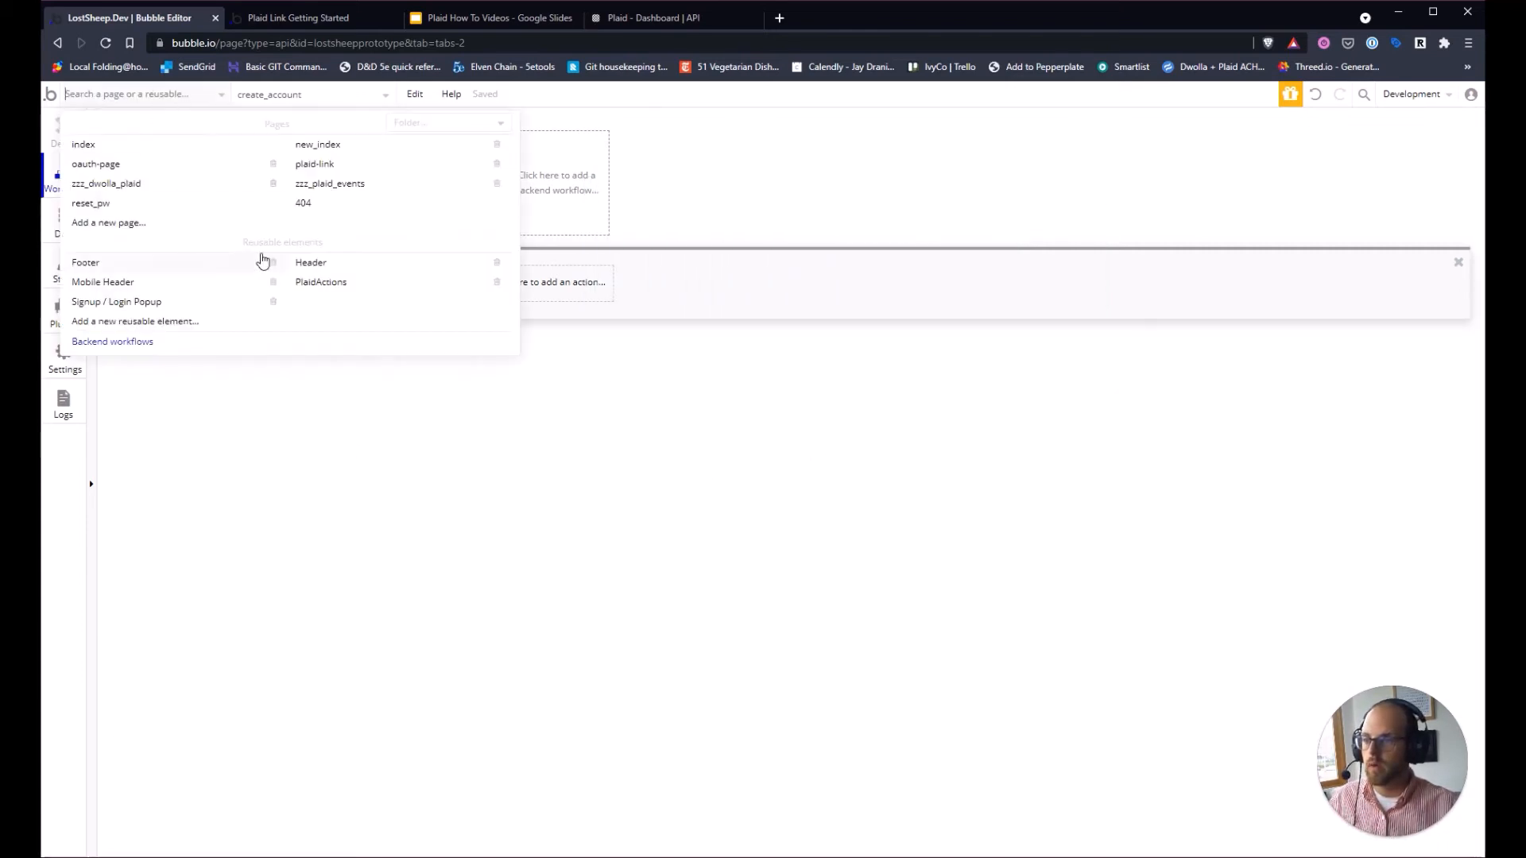
pyautogui.click(350, 283)
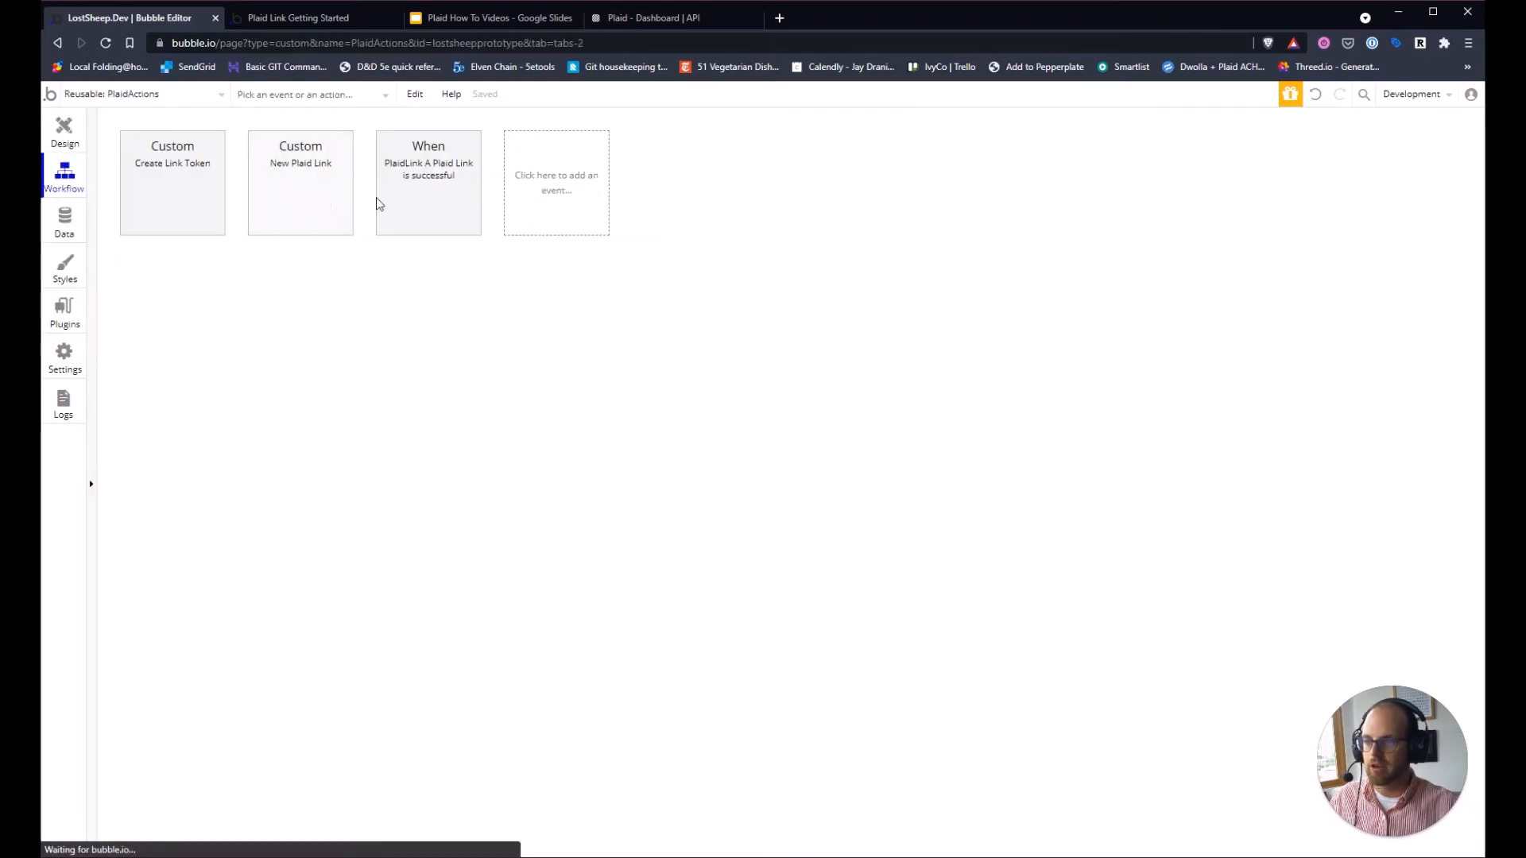
pyautogui.click(380, 203)
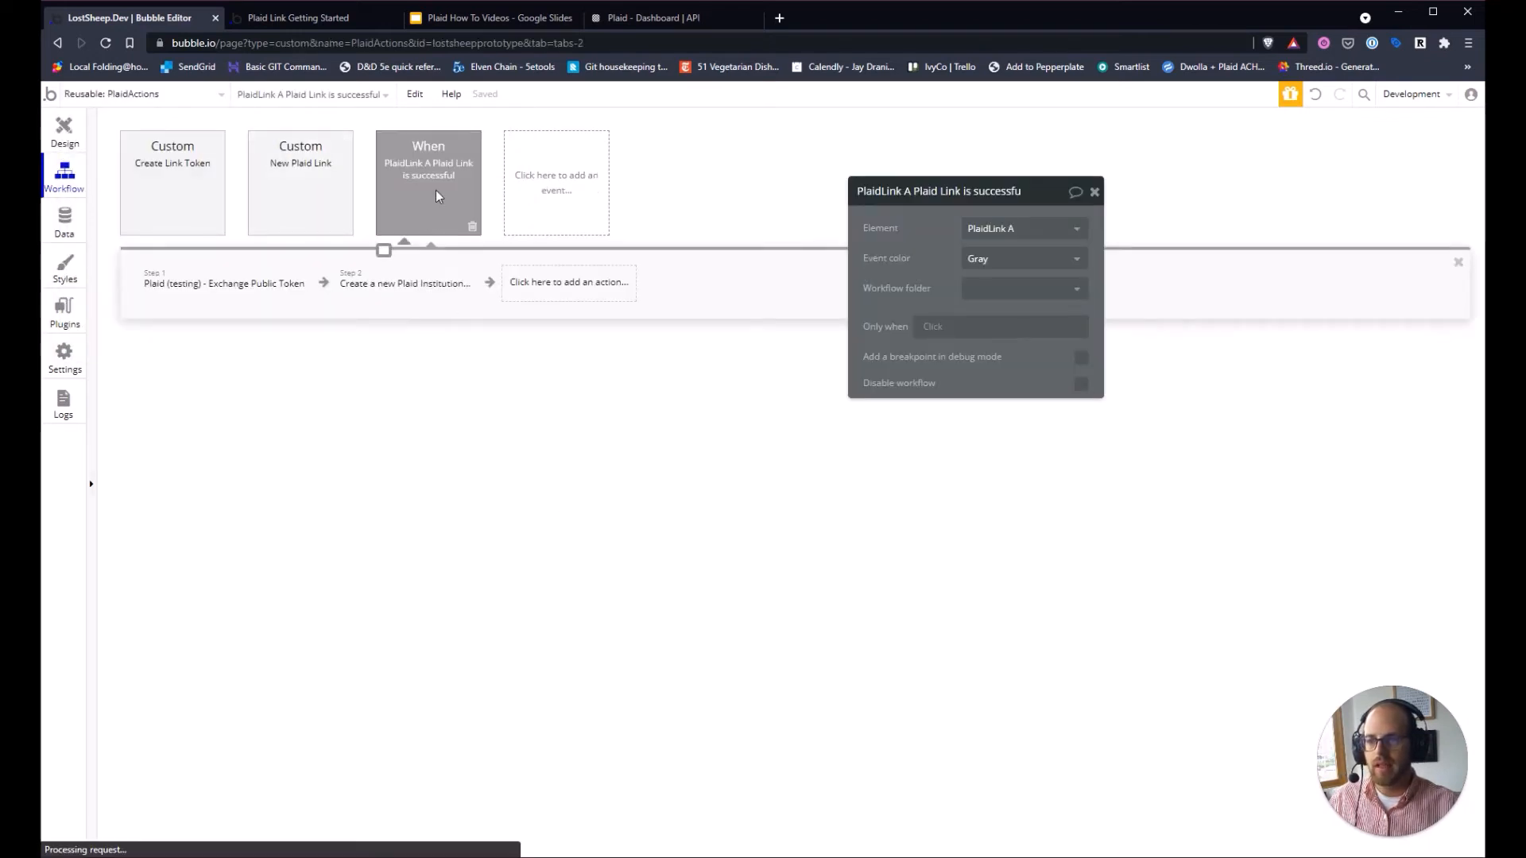
# Add a Schedule API Workflow on a list action from Custom Events as Step 3.
pyautogui.click(568, 292)
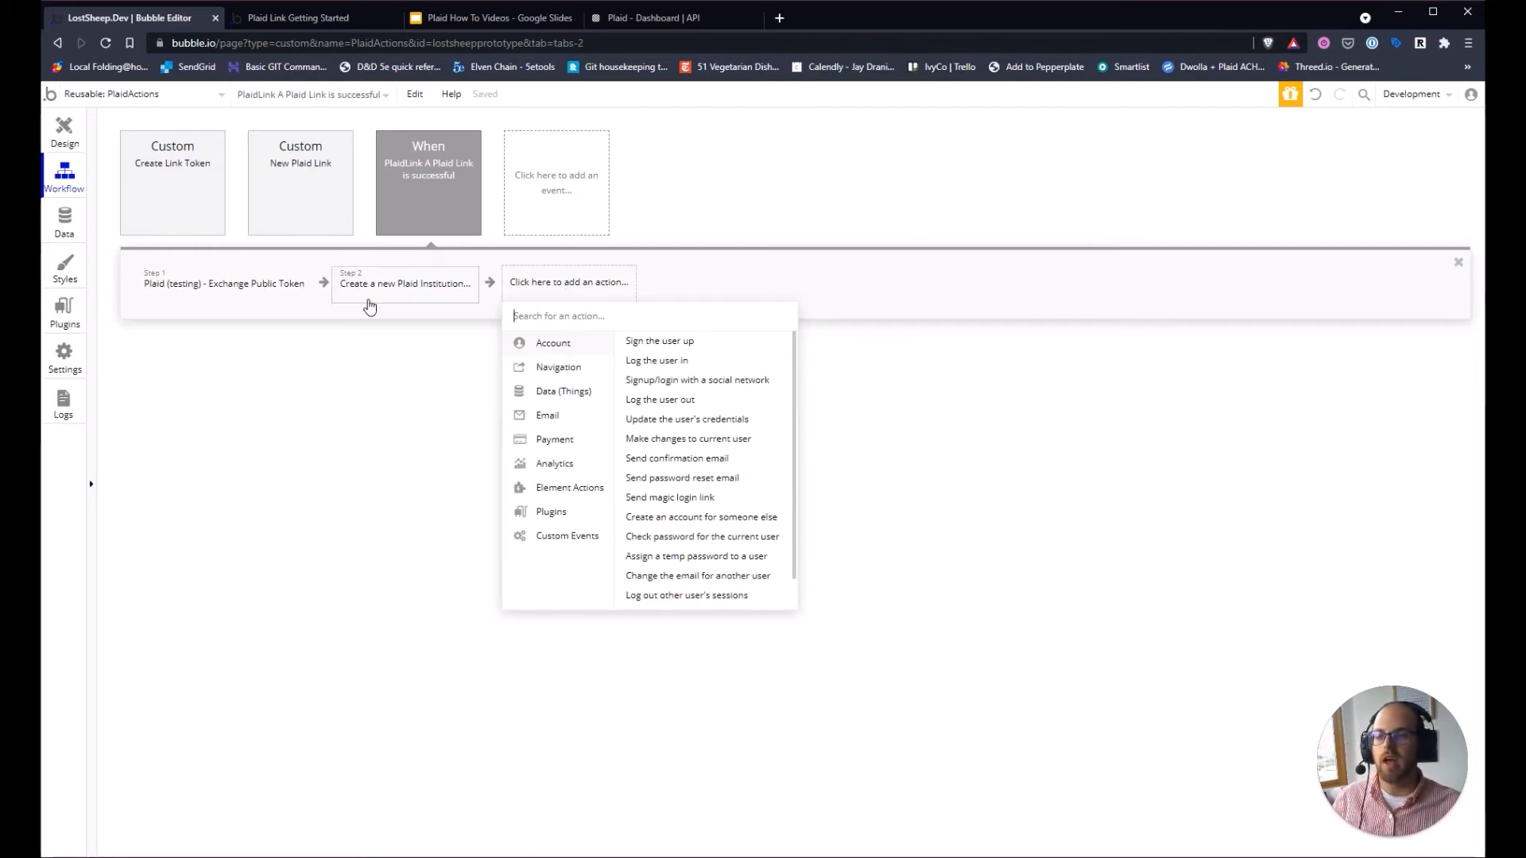
pyautogui.click(541, 415)
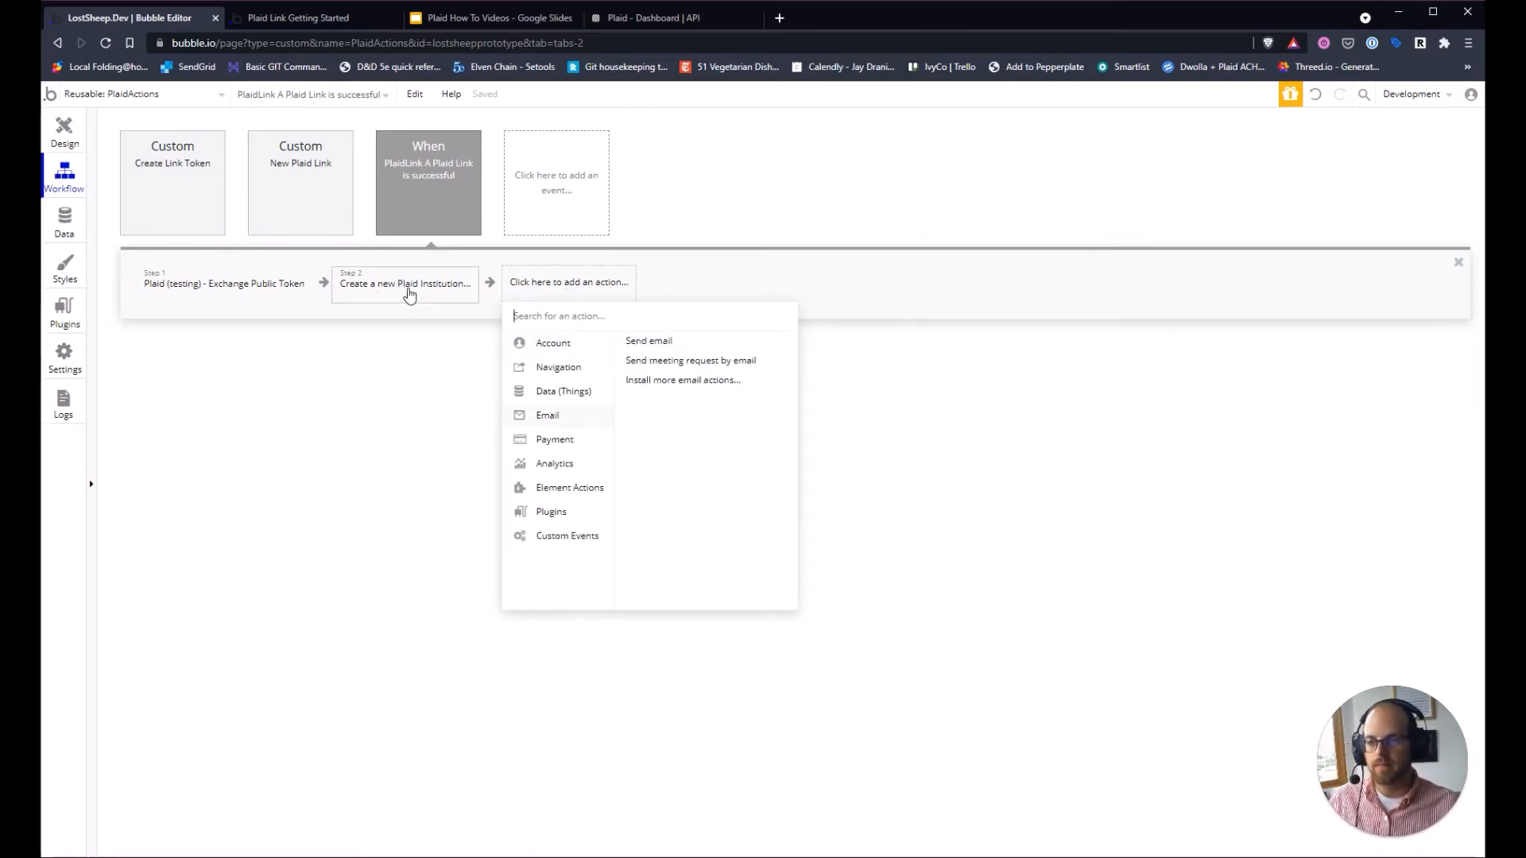
pyautogui.click(567, 536)
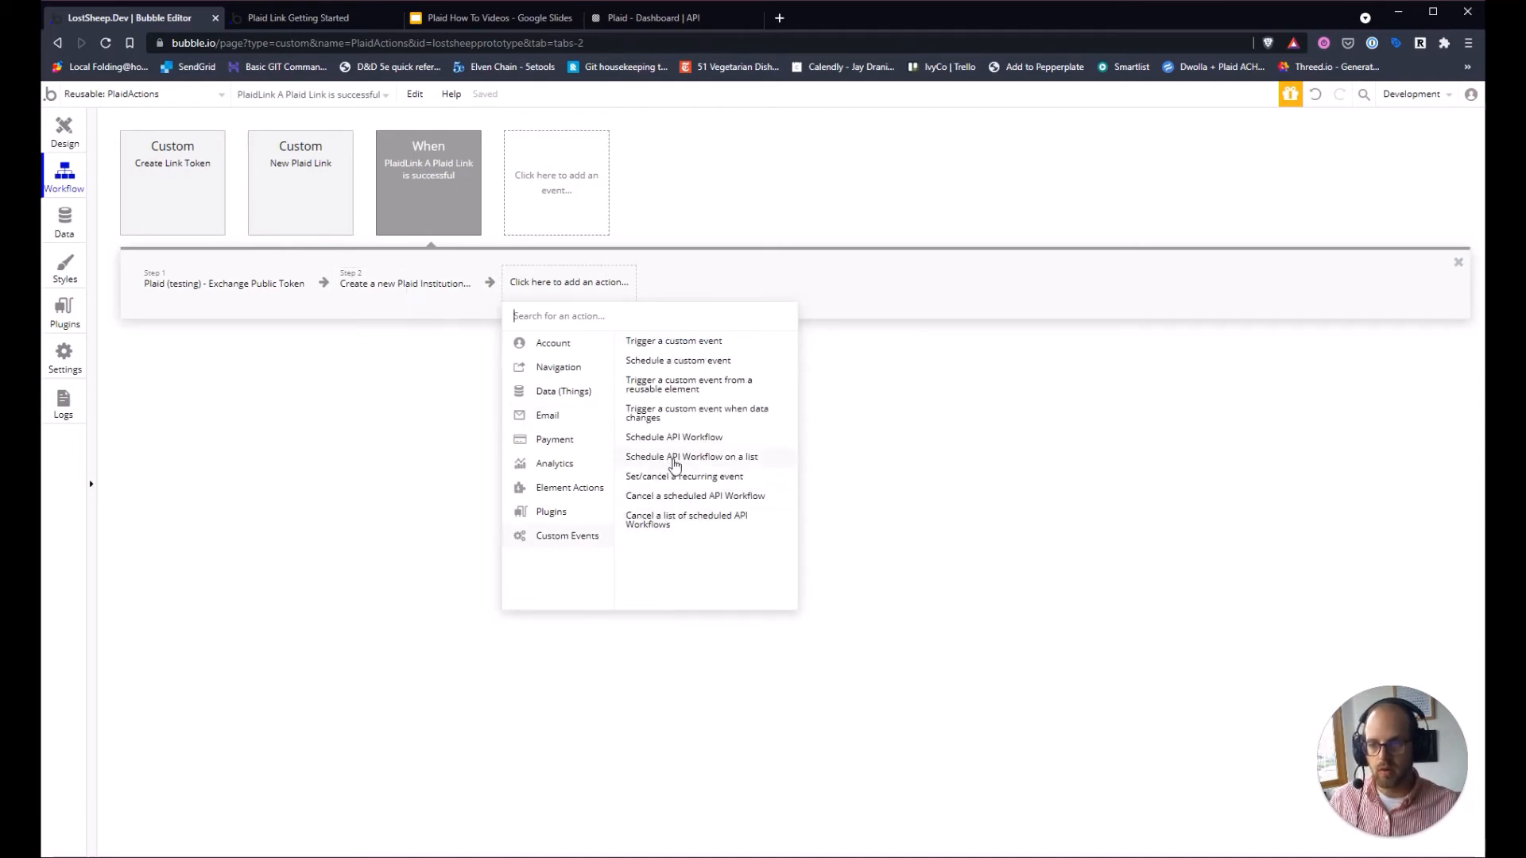
pyautogui.click(676, 459)
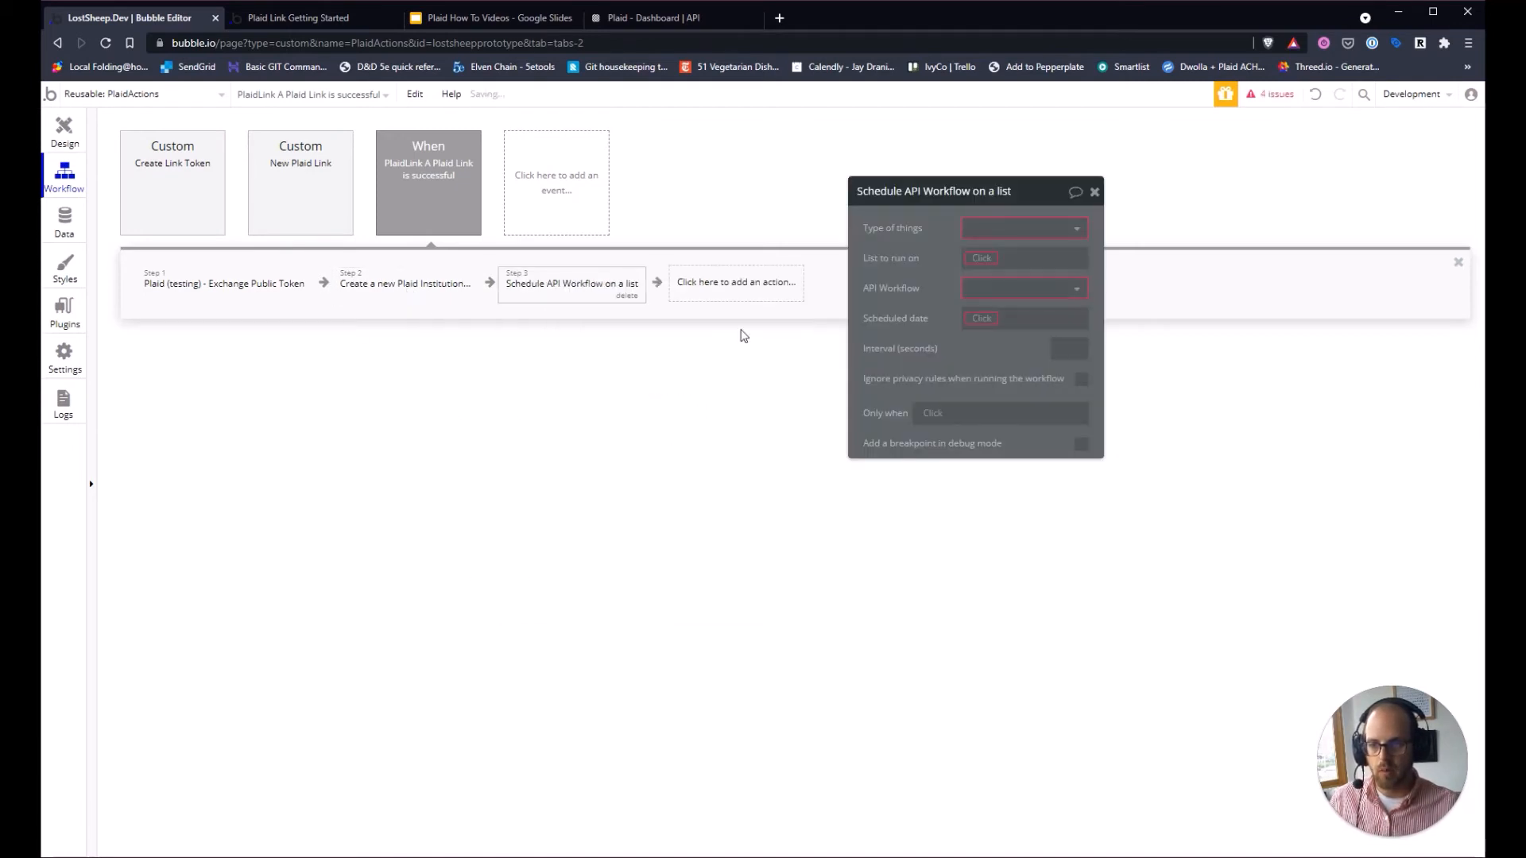
# Set the list type to Bank Account Details, sourced from the Plaid Bank Account Details API call.
pyautogui.click(988, 230)
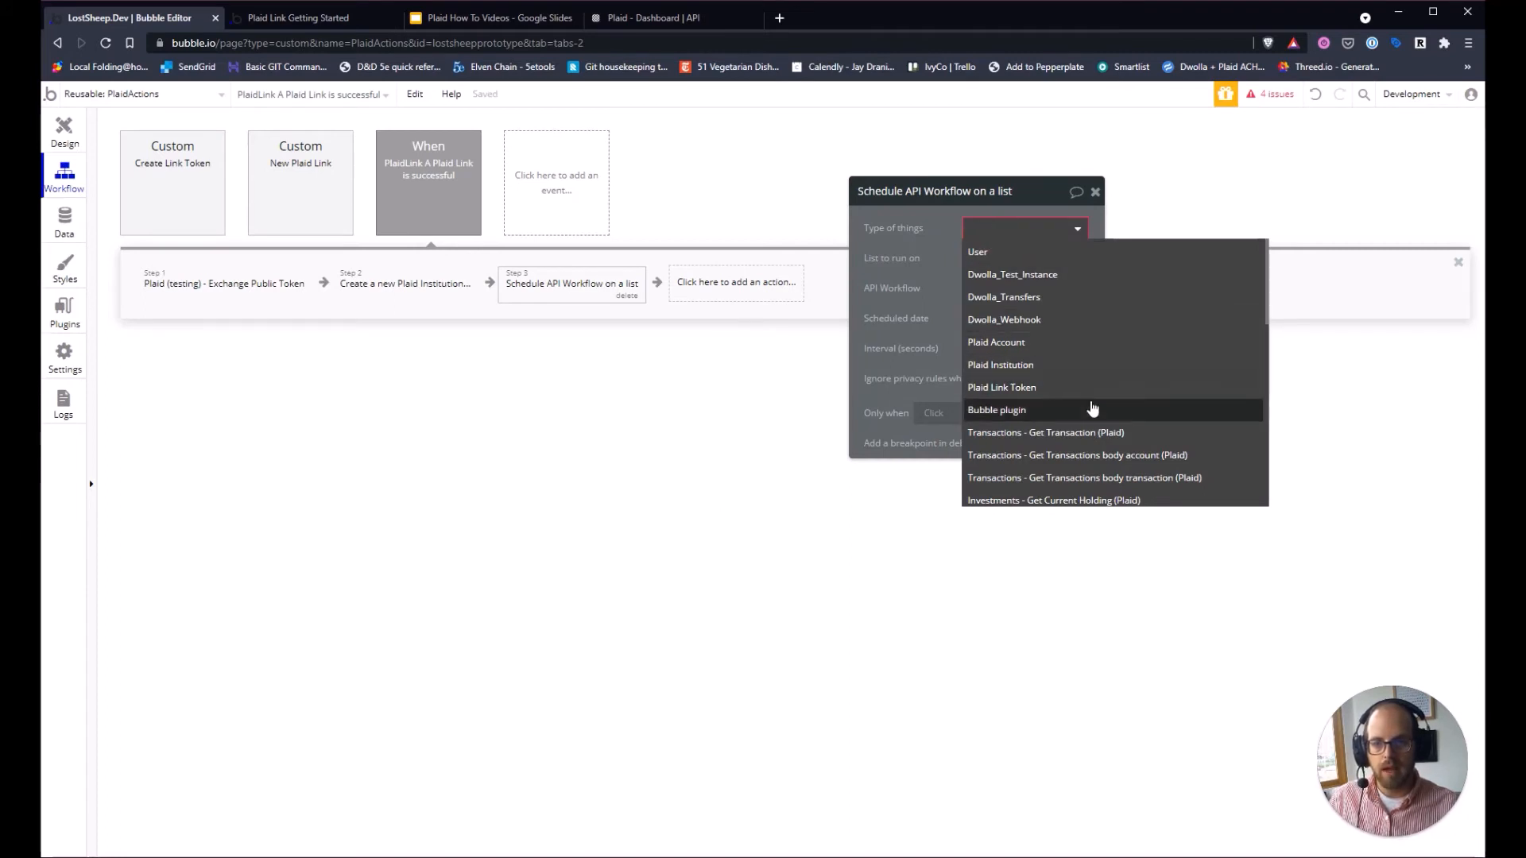
pyautogui.scroll(-4, 1092, 407)
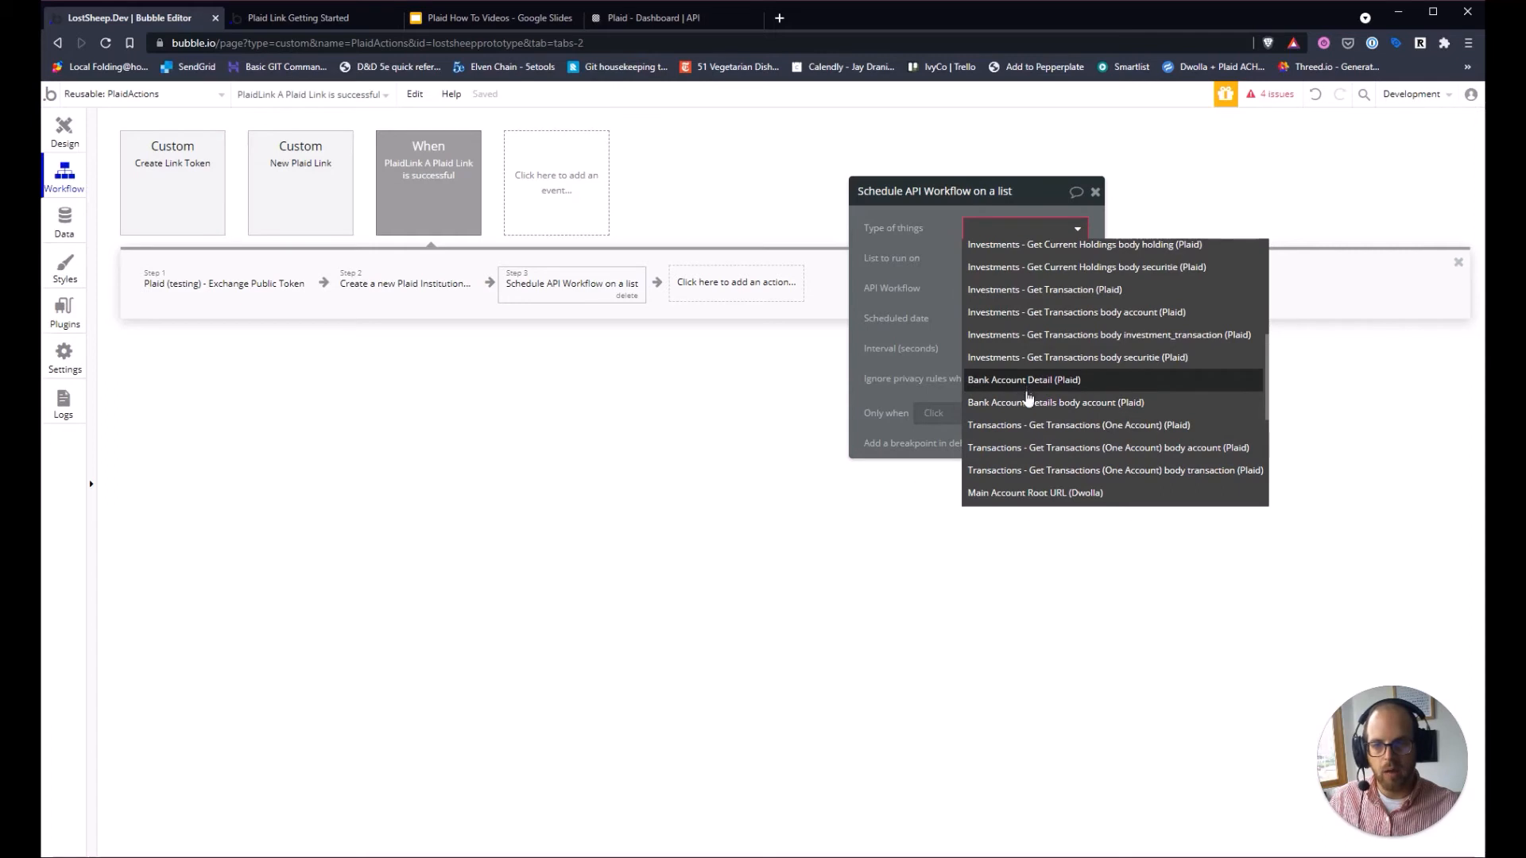
pyautogui.click(1094, 405)
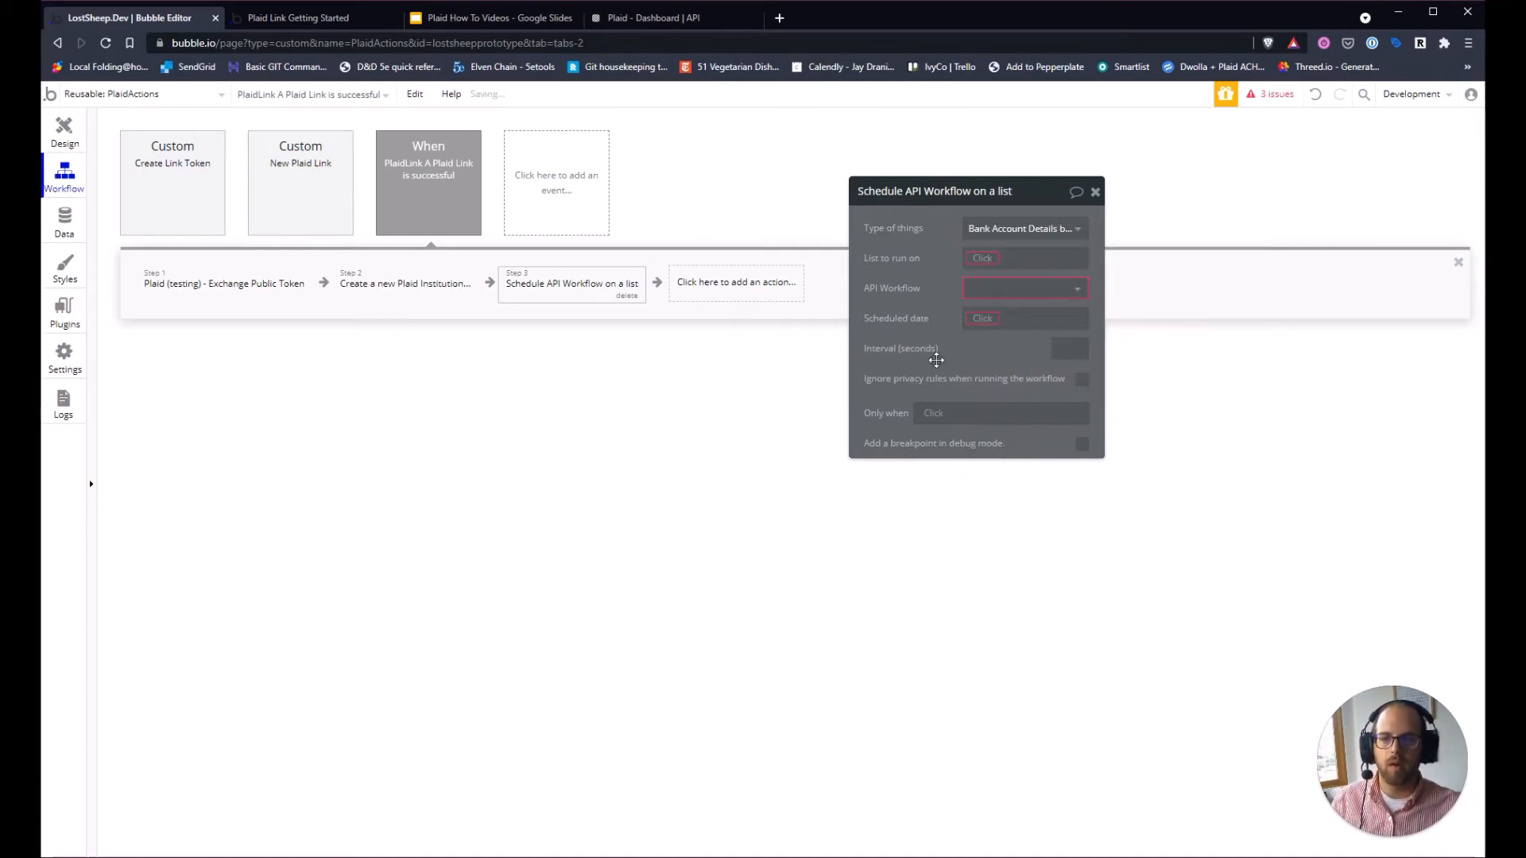
pyautogui.click(984, 259)
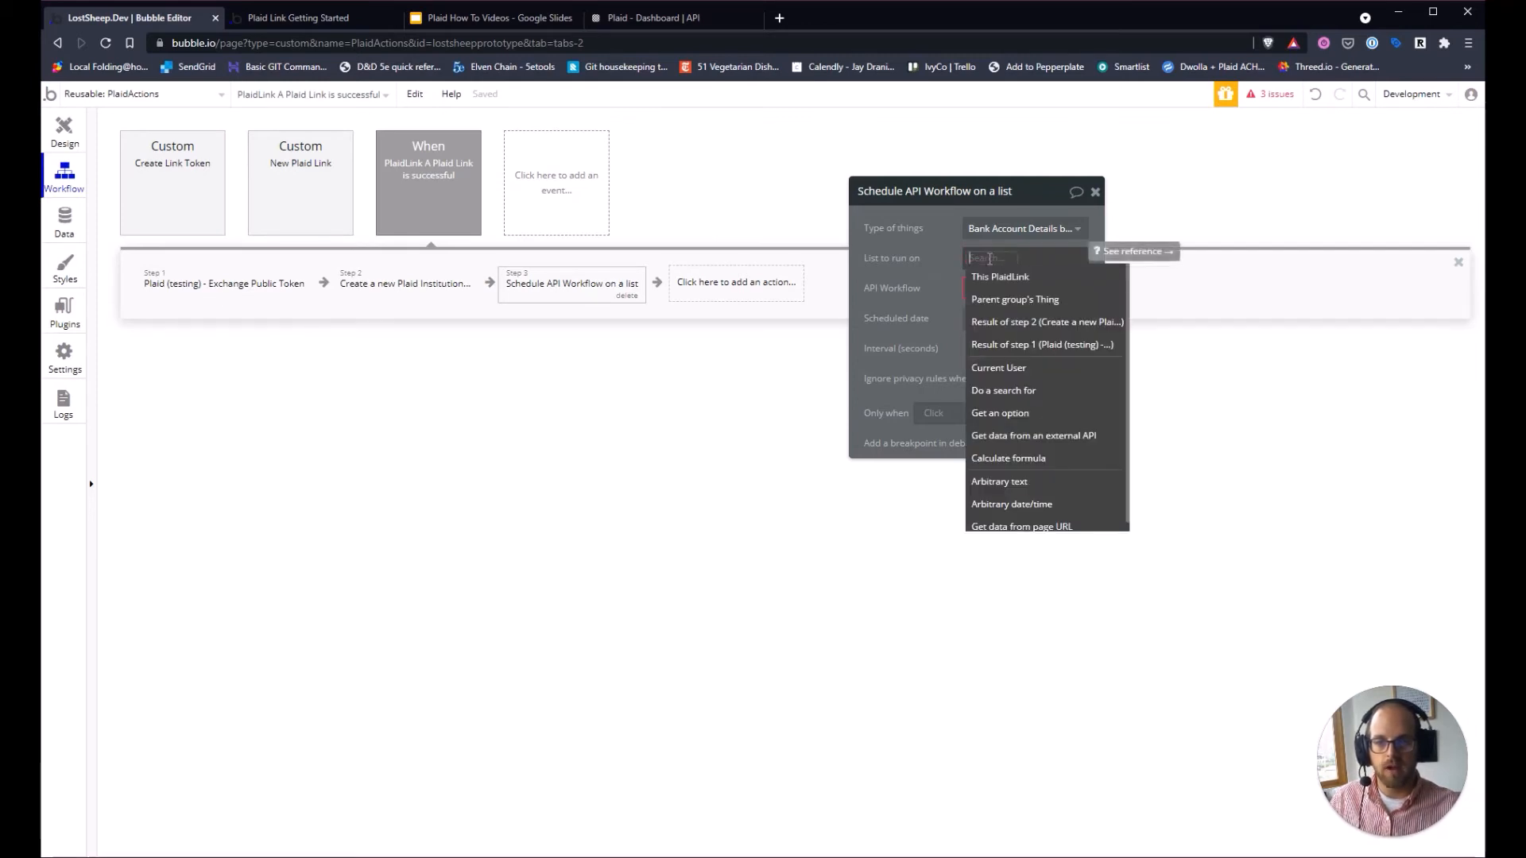
pyautogui.click(1094, 437)
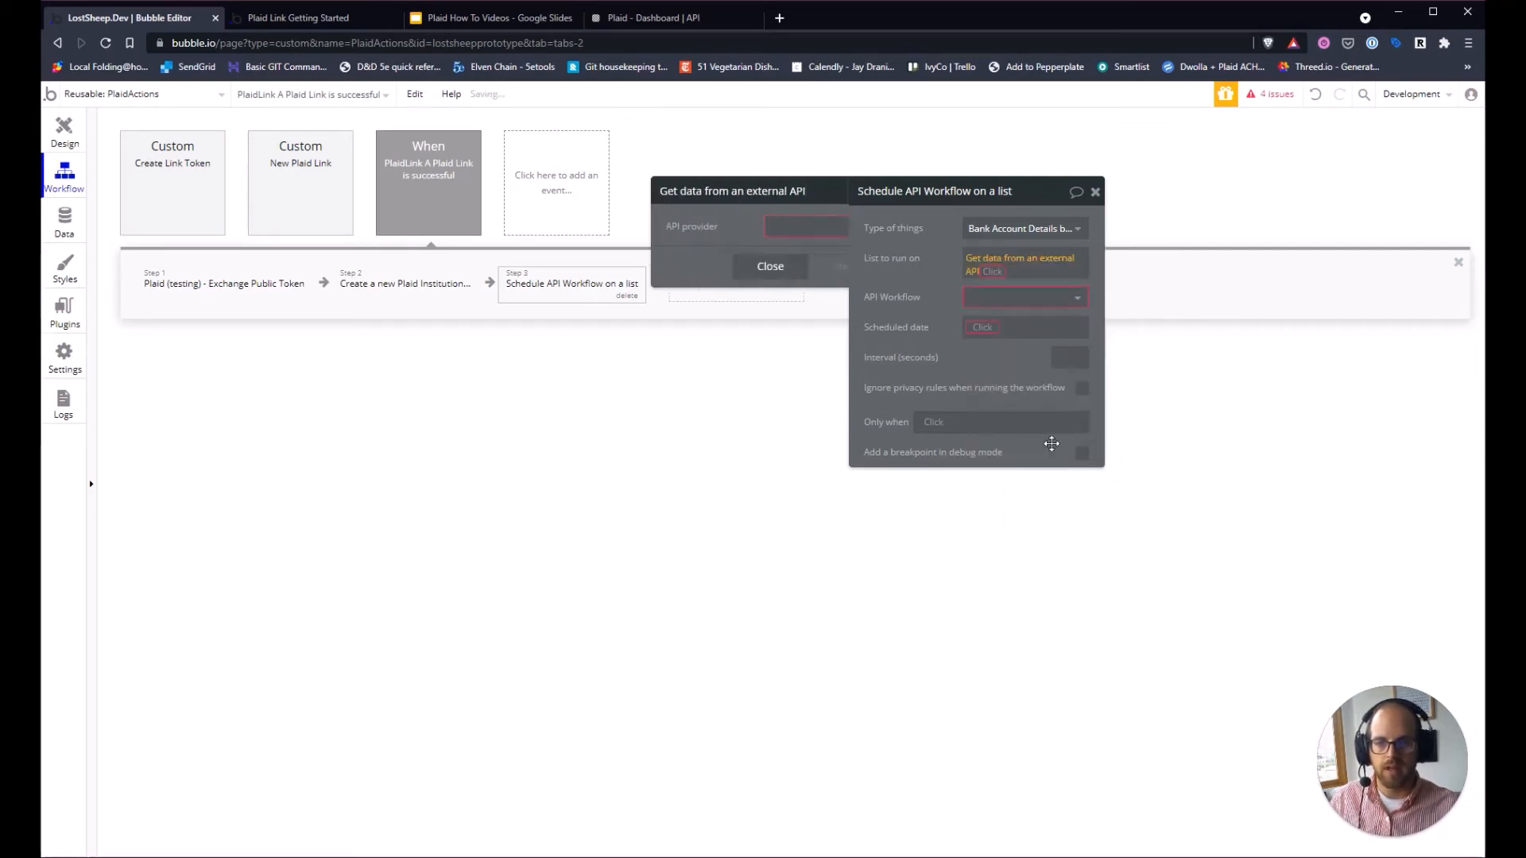
pyautogui.click(736, 230)
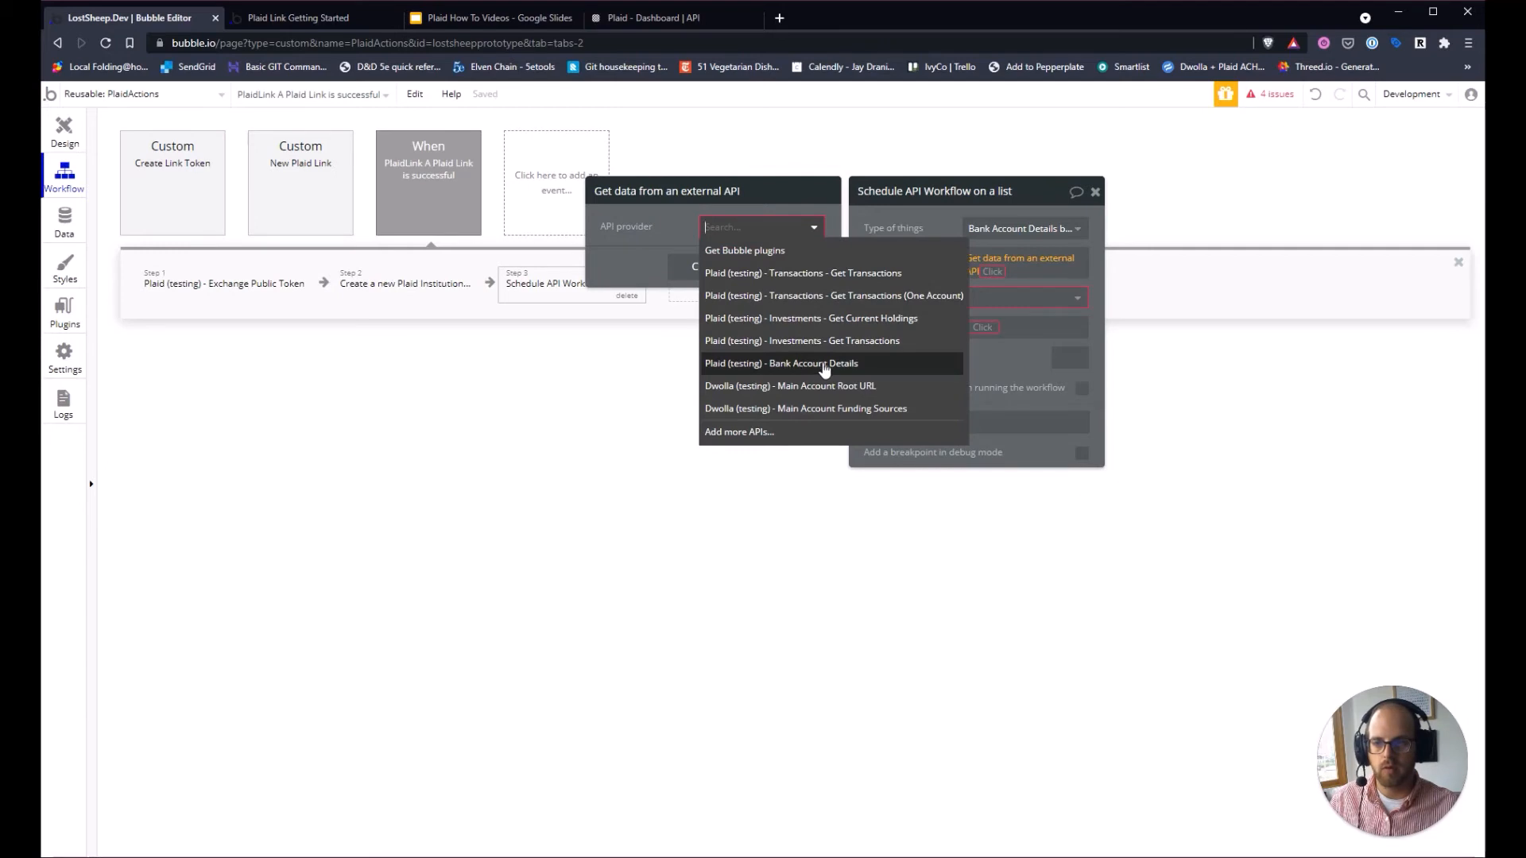
pyautogui.click(781, 370)
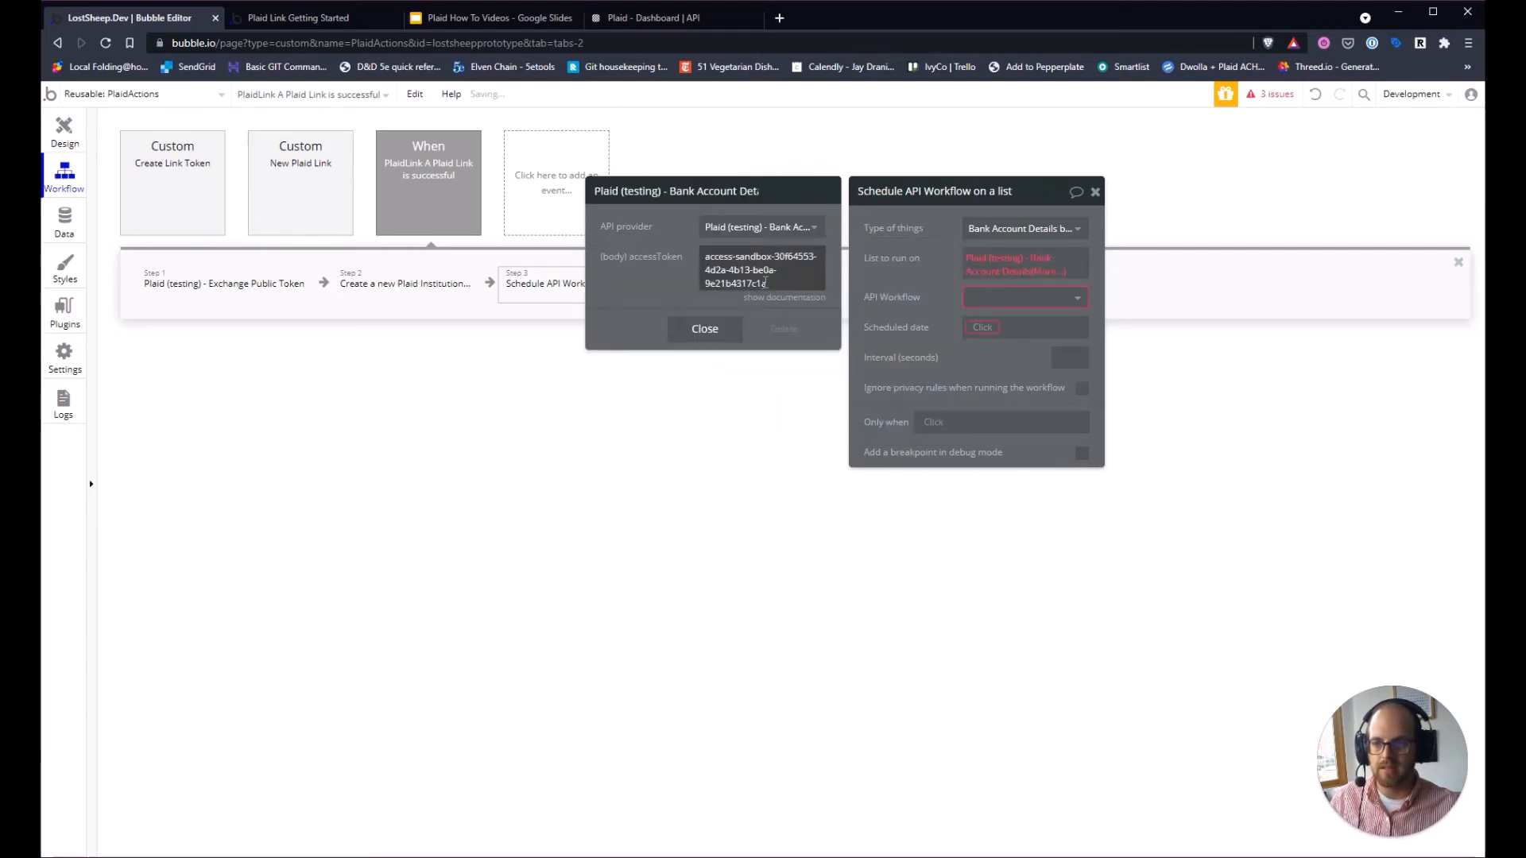
# Use step 1's access_token as the call's access token instead of the fixed value.
pyautogui.click(880, 256)
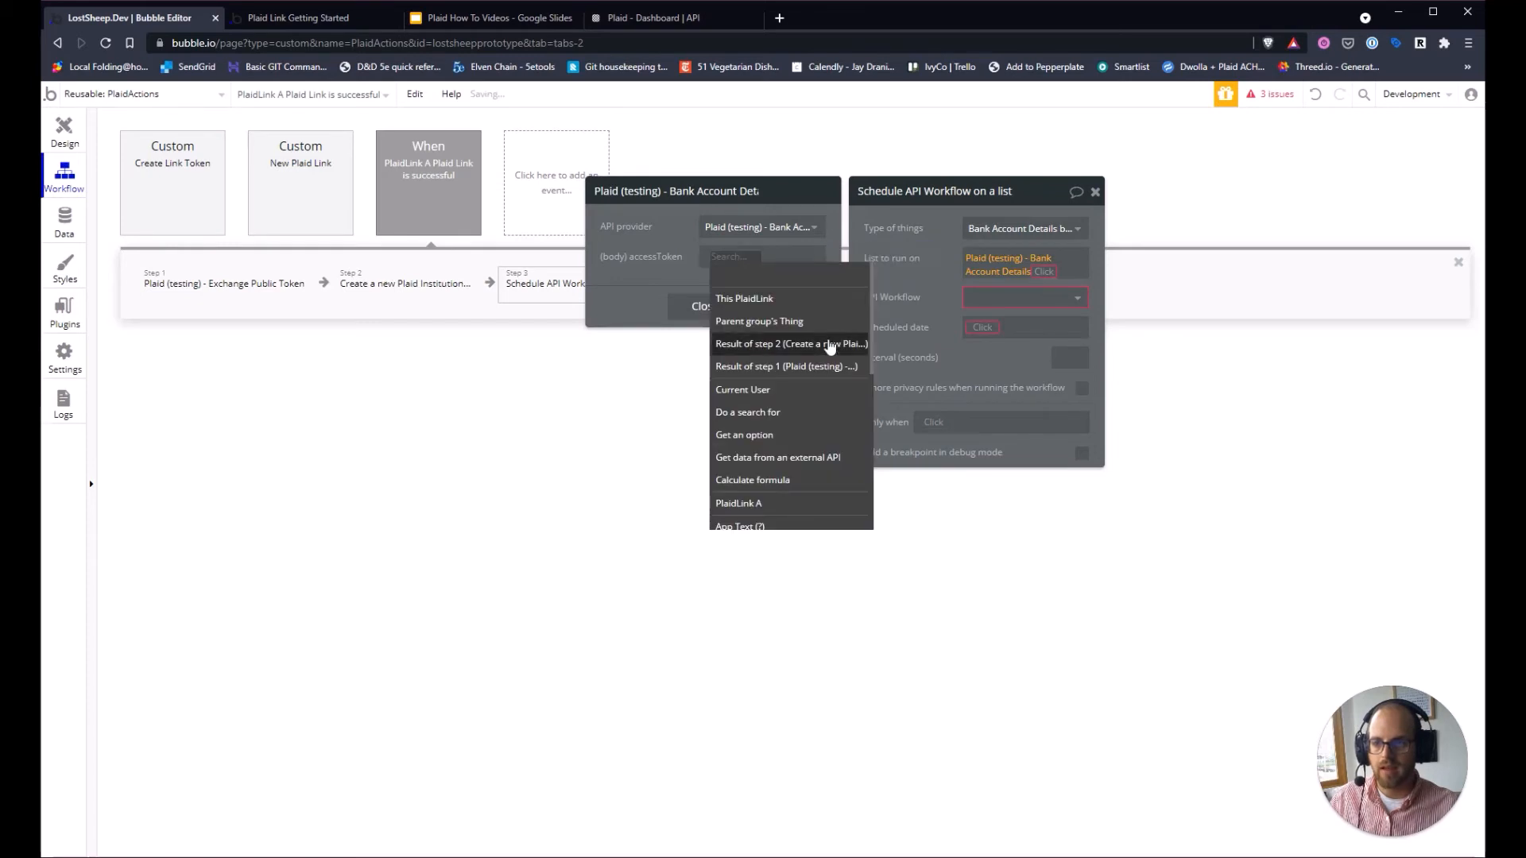
pyautogui.click(815, 368)
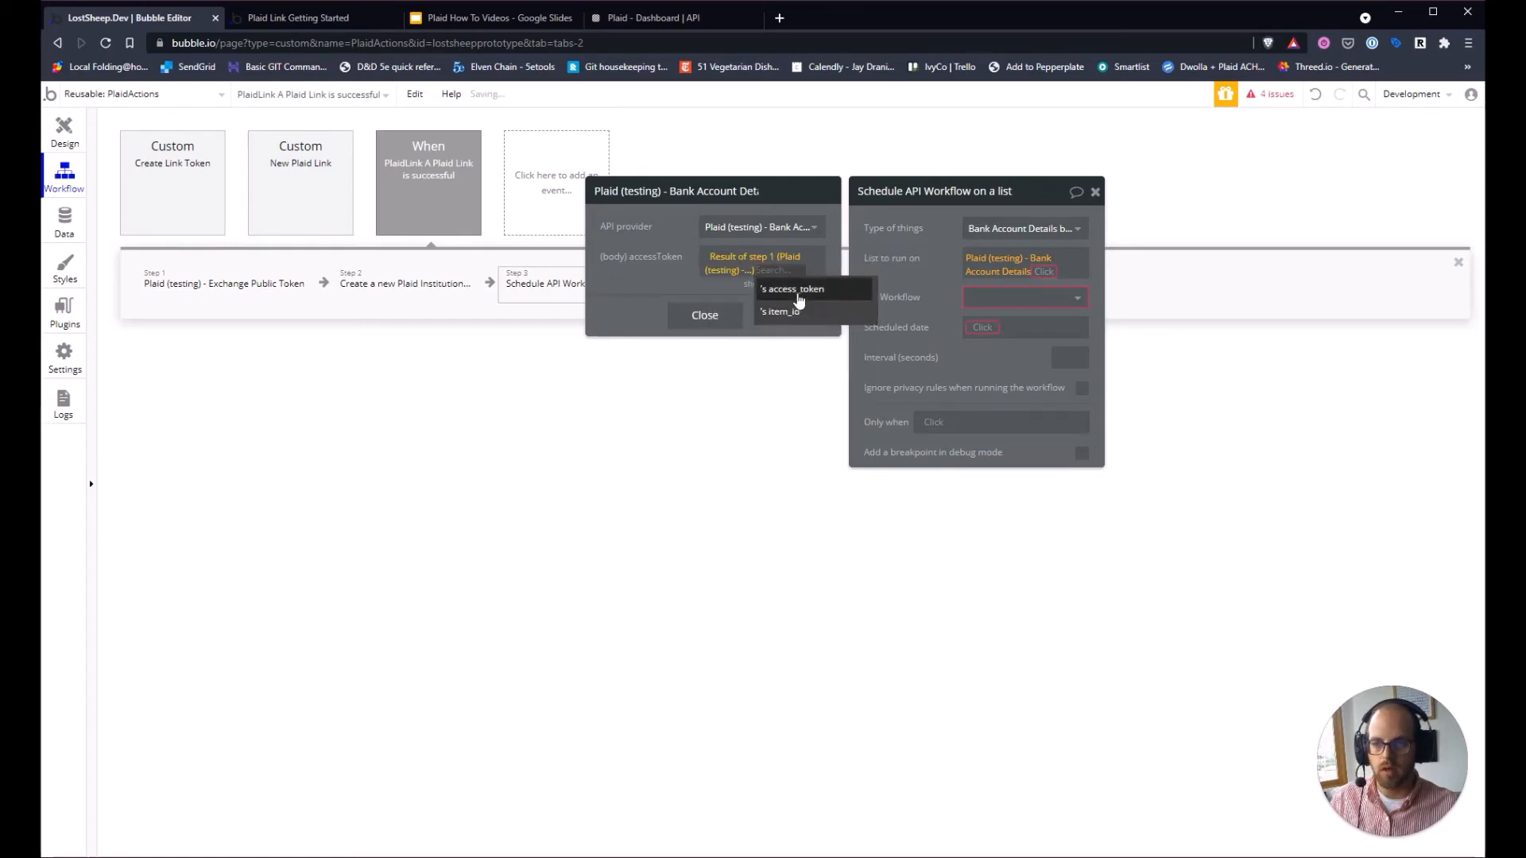
pyautogui.click(798, 290)
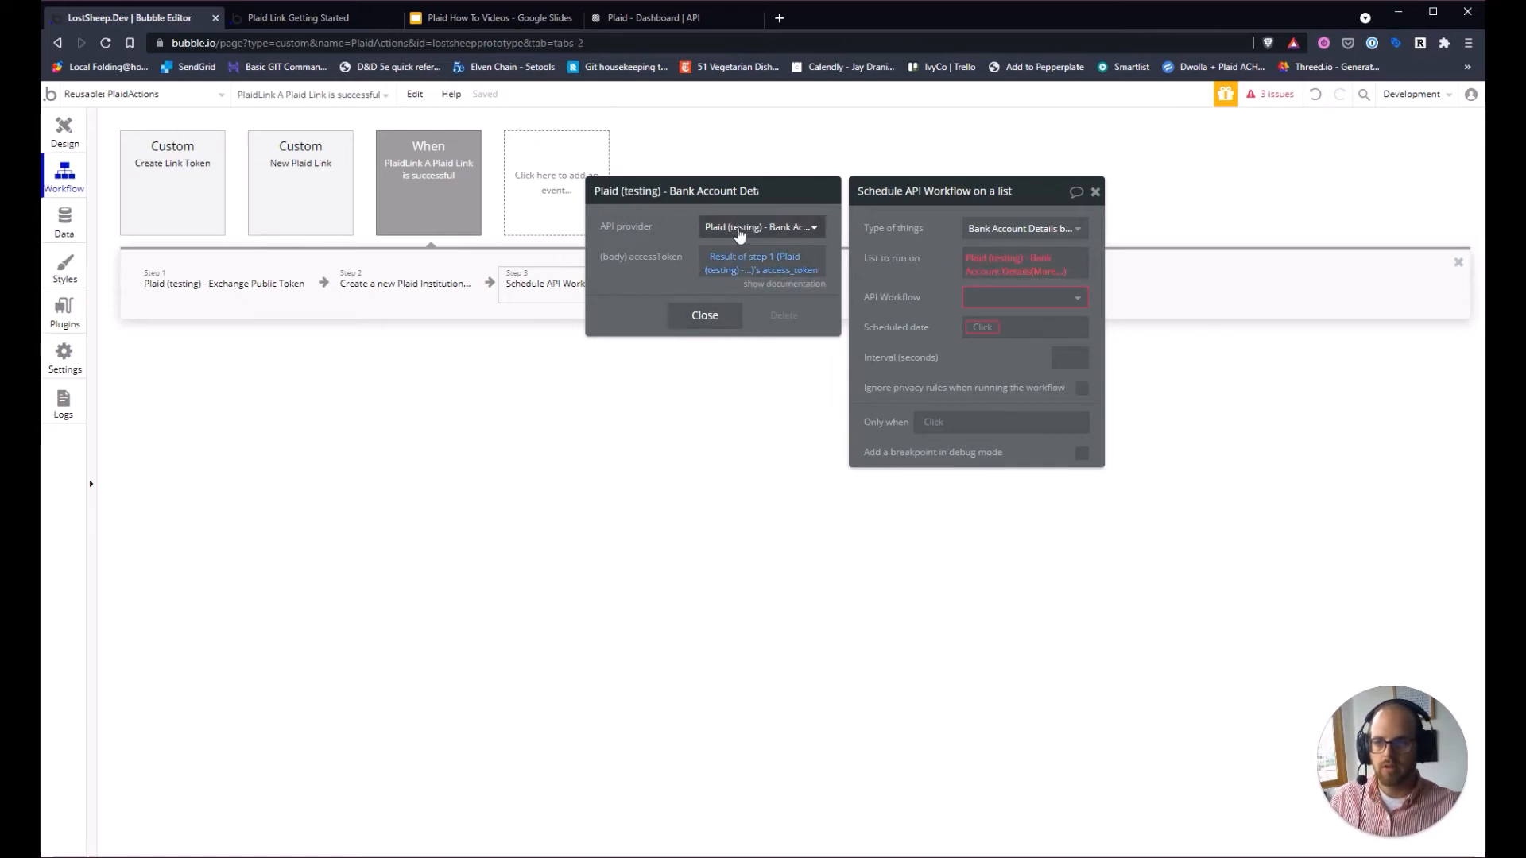
pyautogui.click(708, 316)
# Run on the call's body accounts list and schedule the create_account workflow.
pyautogui.click(1061, 271)
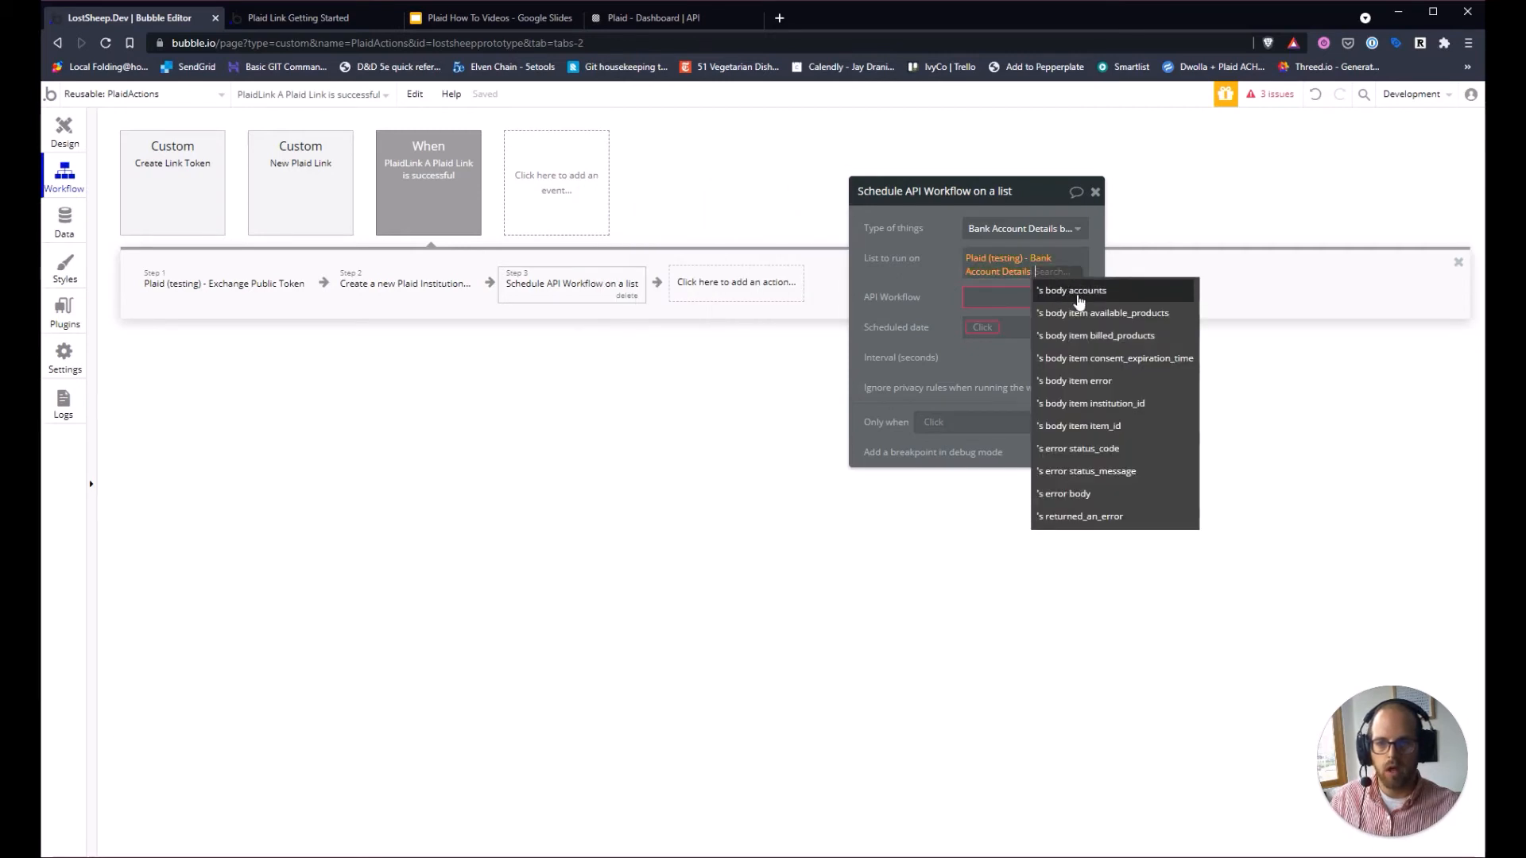
pyautogui.click(1087, 296)
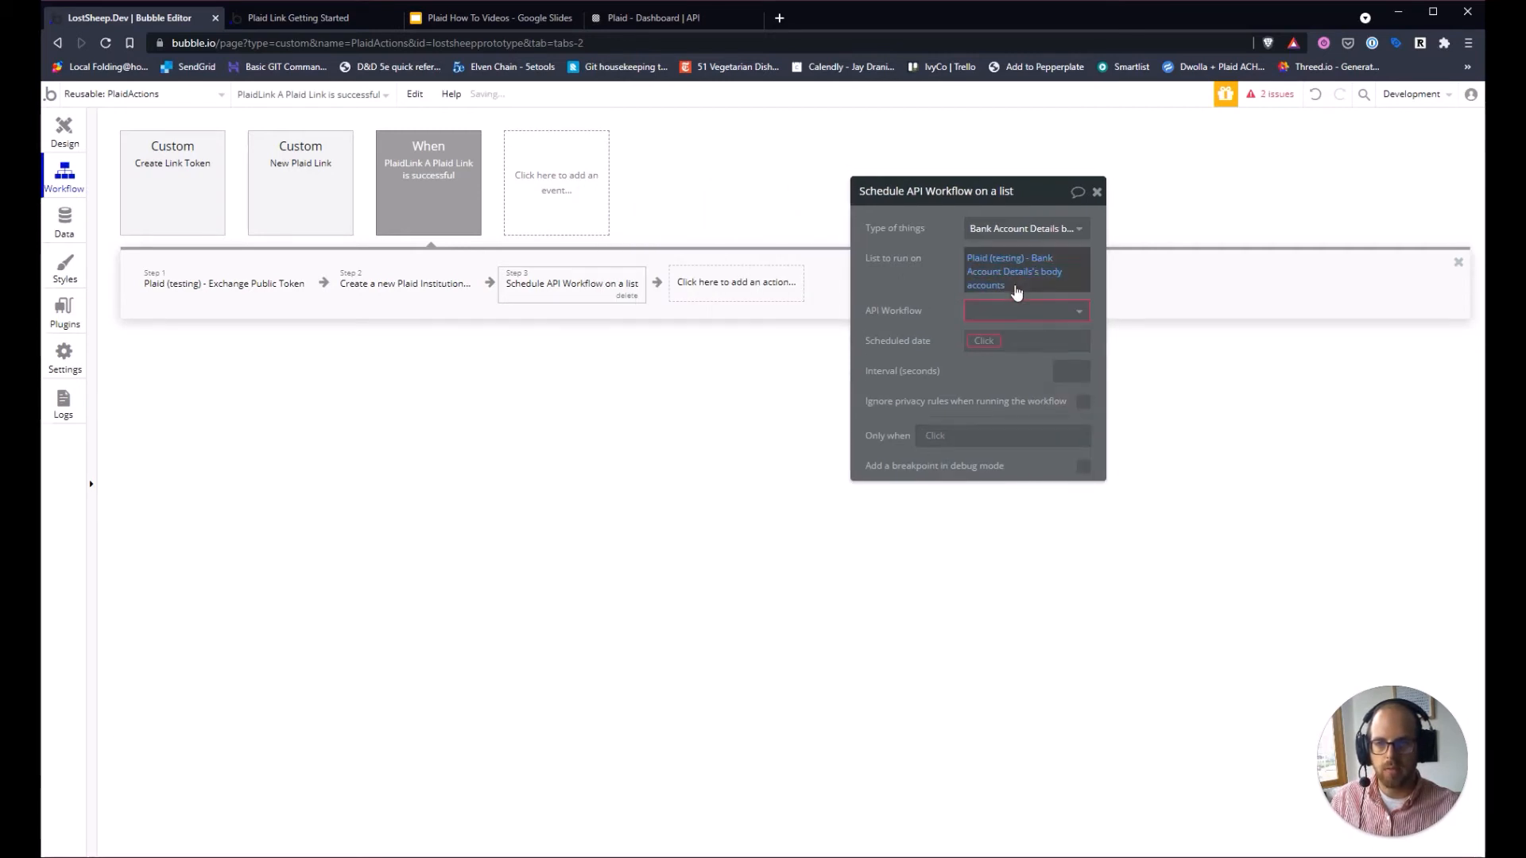
pyautogui.click(983, 311)
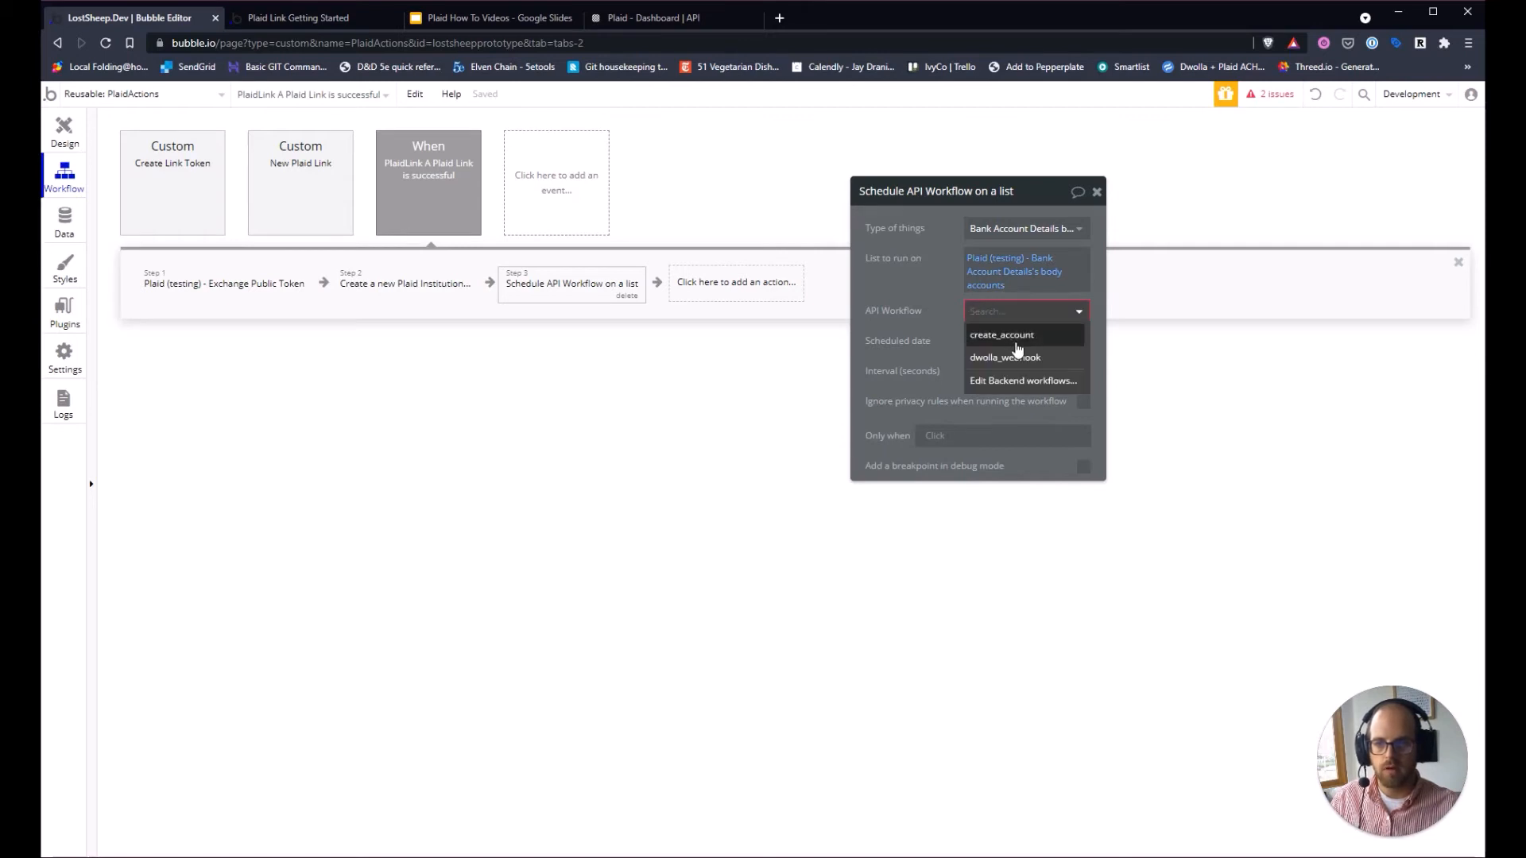
pyautogui.click(1017, 341)
# Schedule it for Current date/time and set institution to the Result of step 2.
pyautogui.click(986, 342)
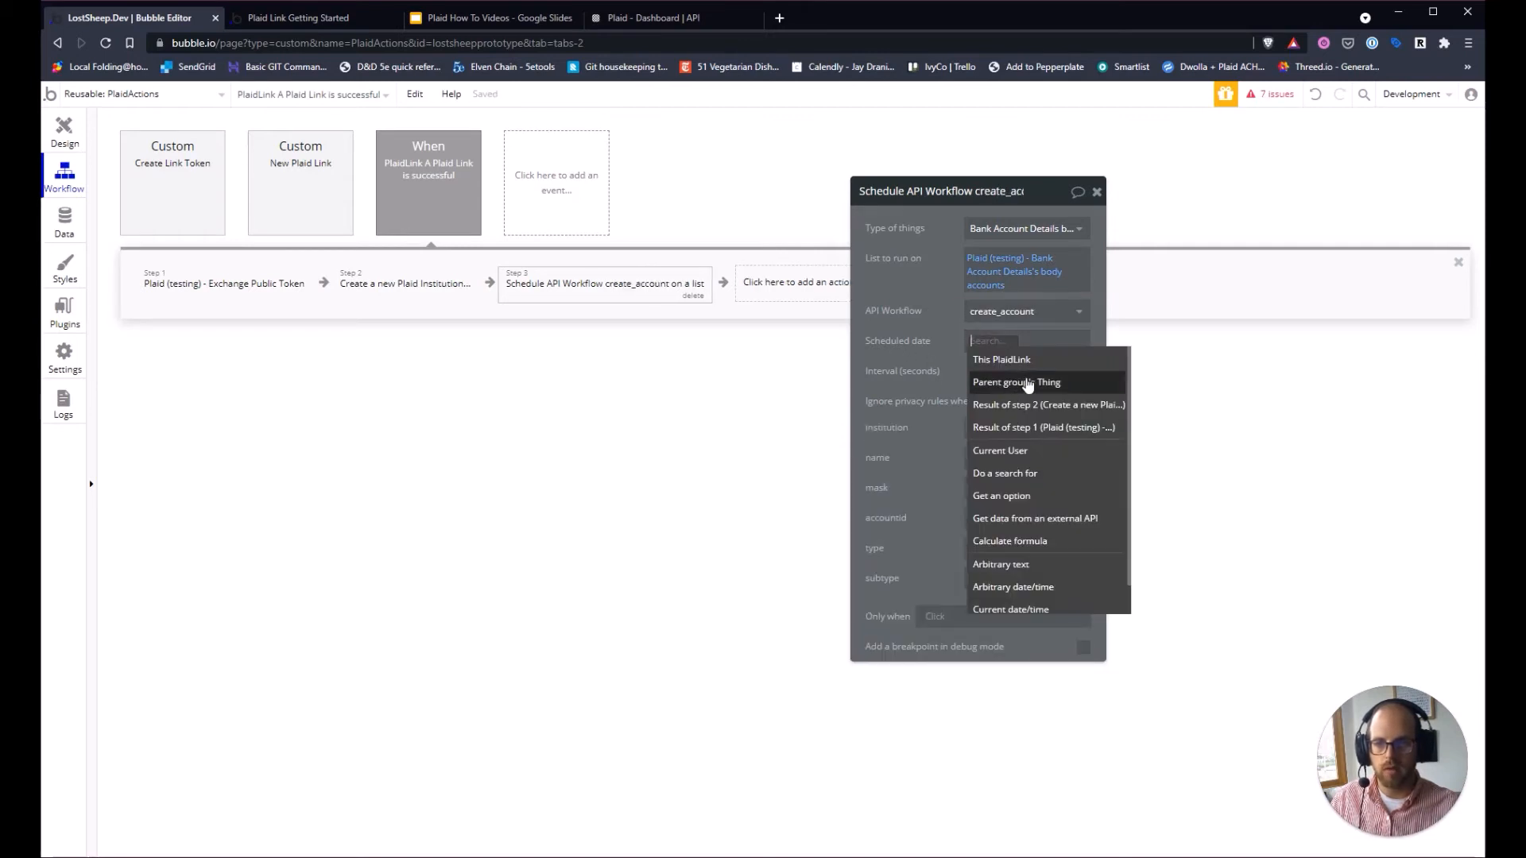
pyautogui.click(1054, 615)
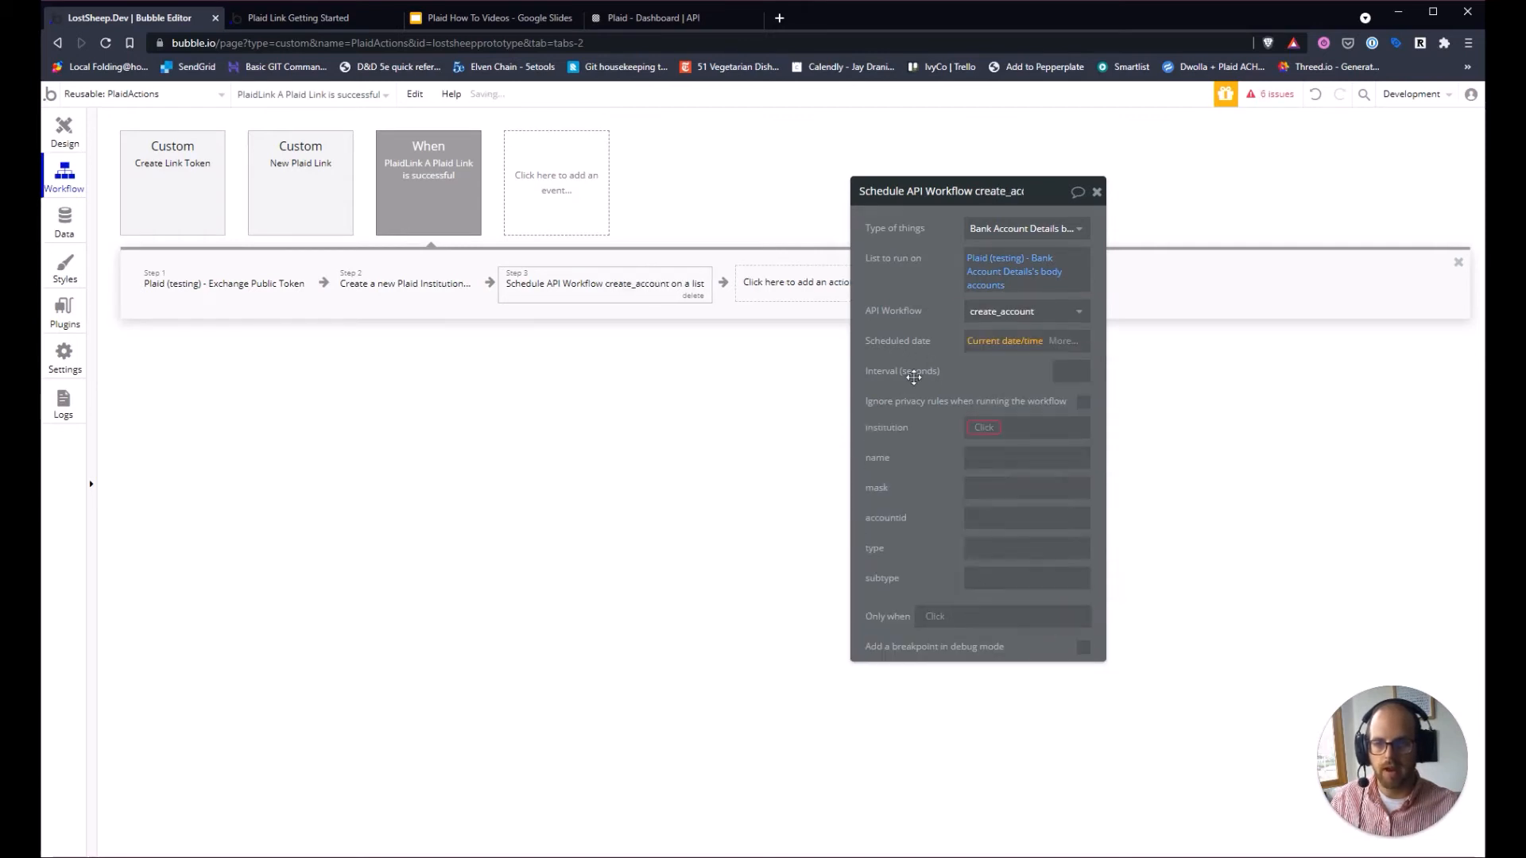
pyautogui.click(984, 428)
pyautogui.click(941, 449)
pyautogui.click(984, 428)
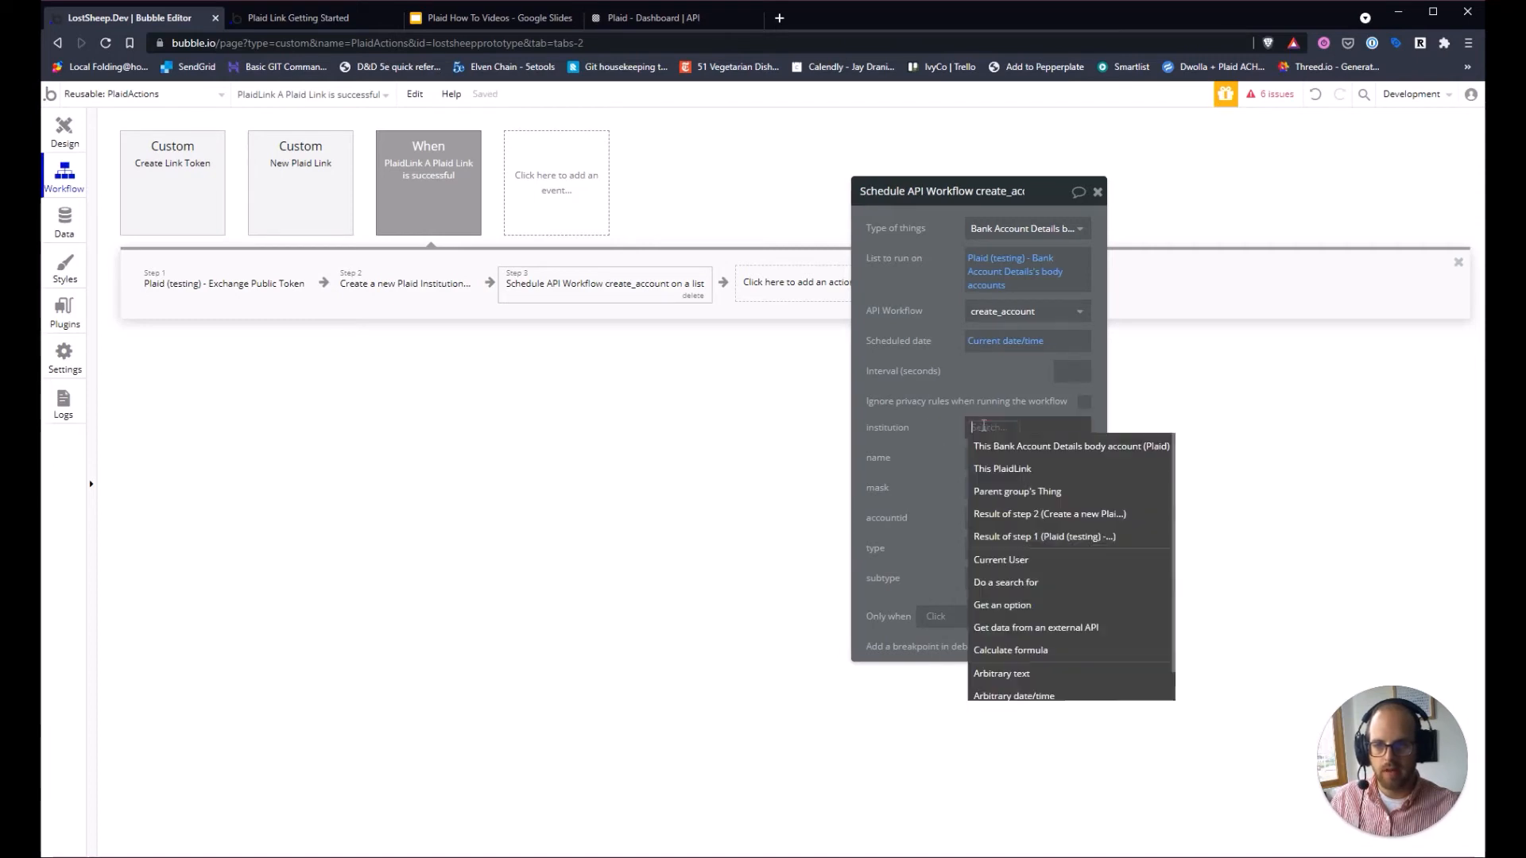
pyautogui.click(901, 464)
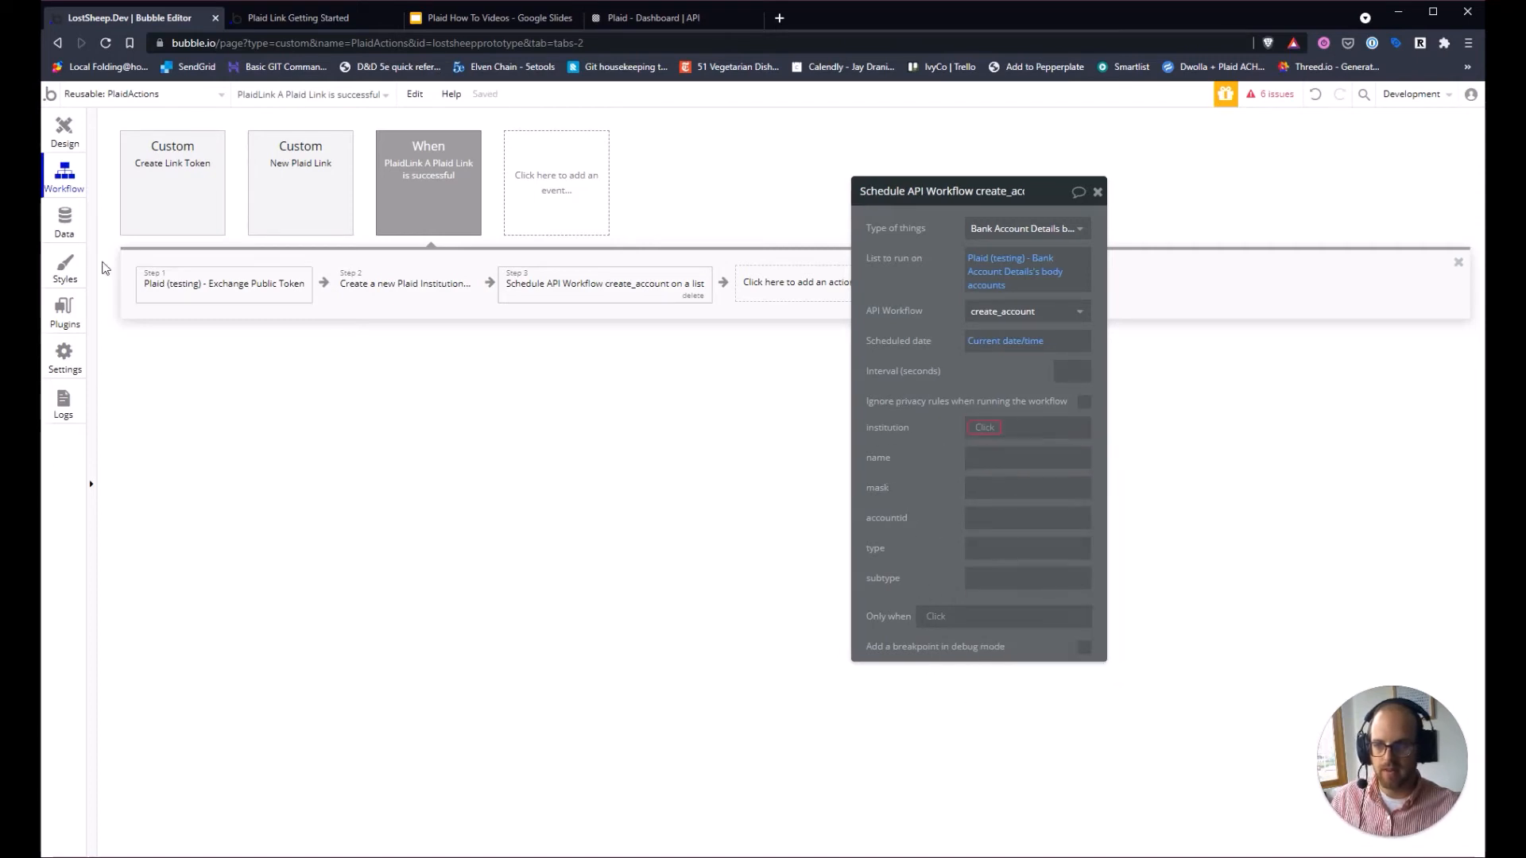
pyautogui.click(984, 427)
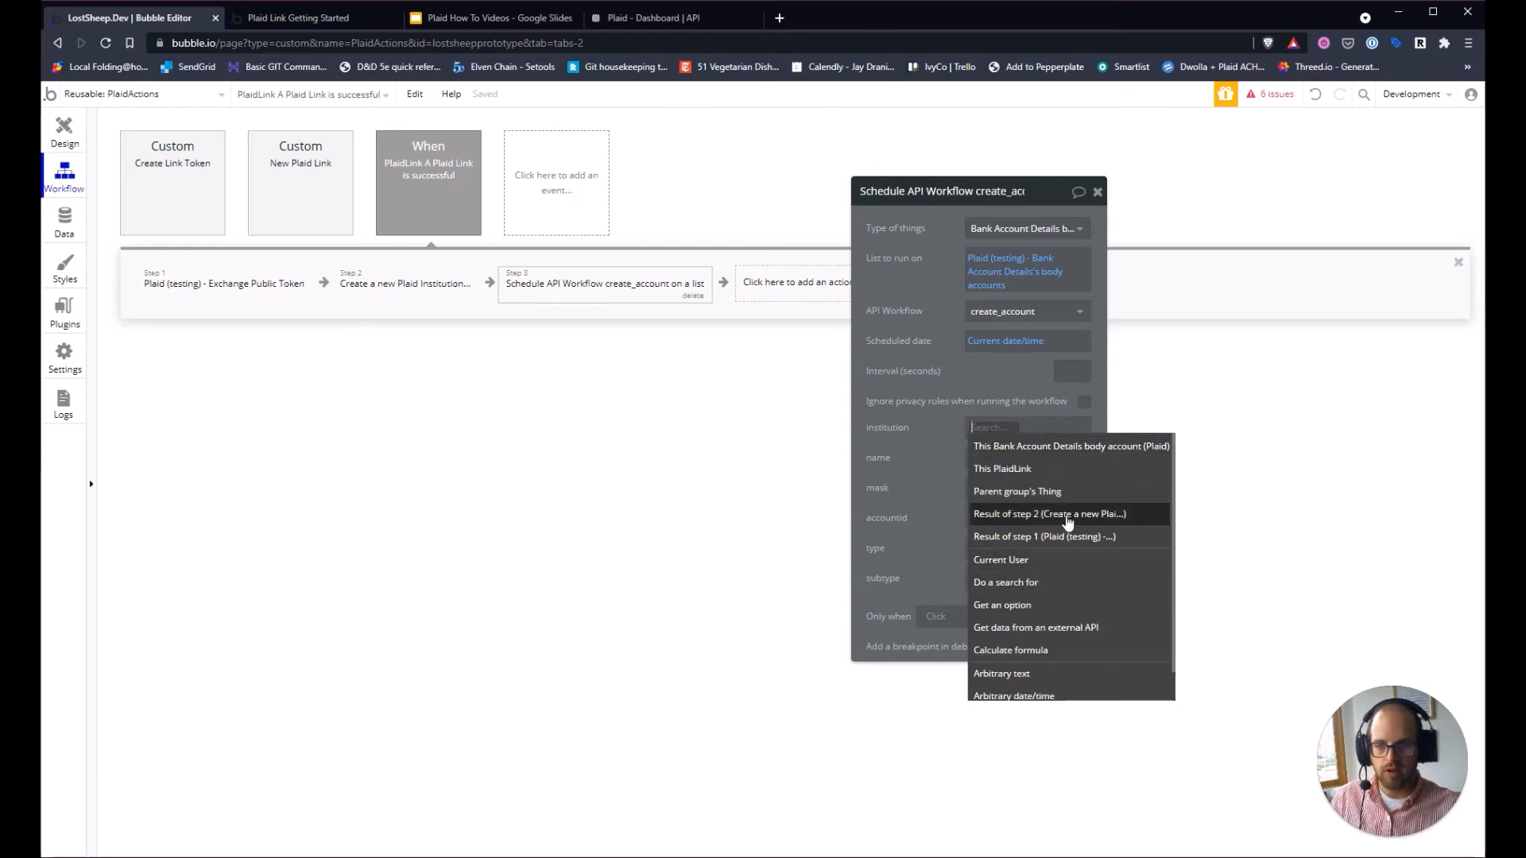
pyautogui.click(1049, 515)
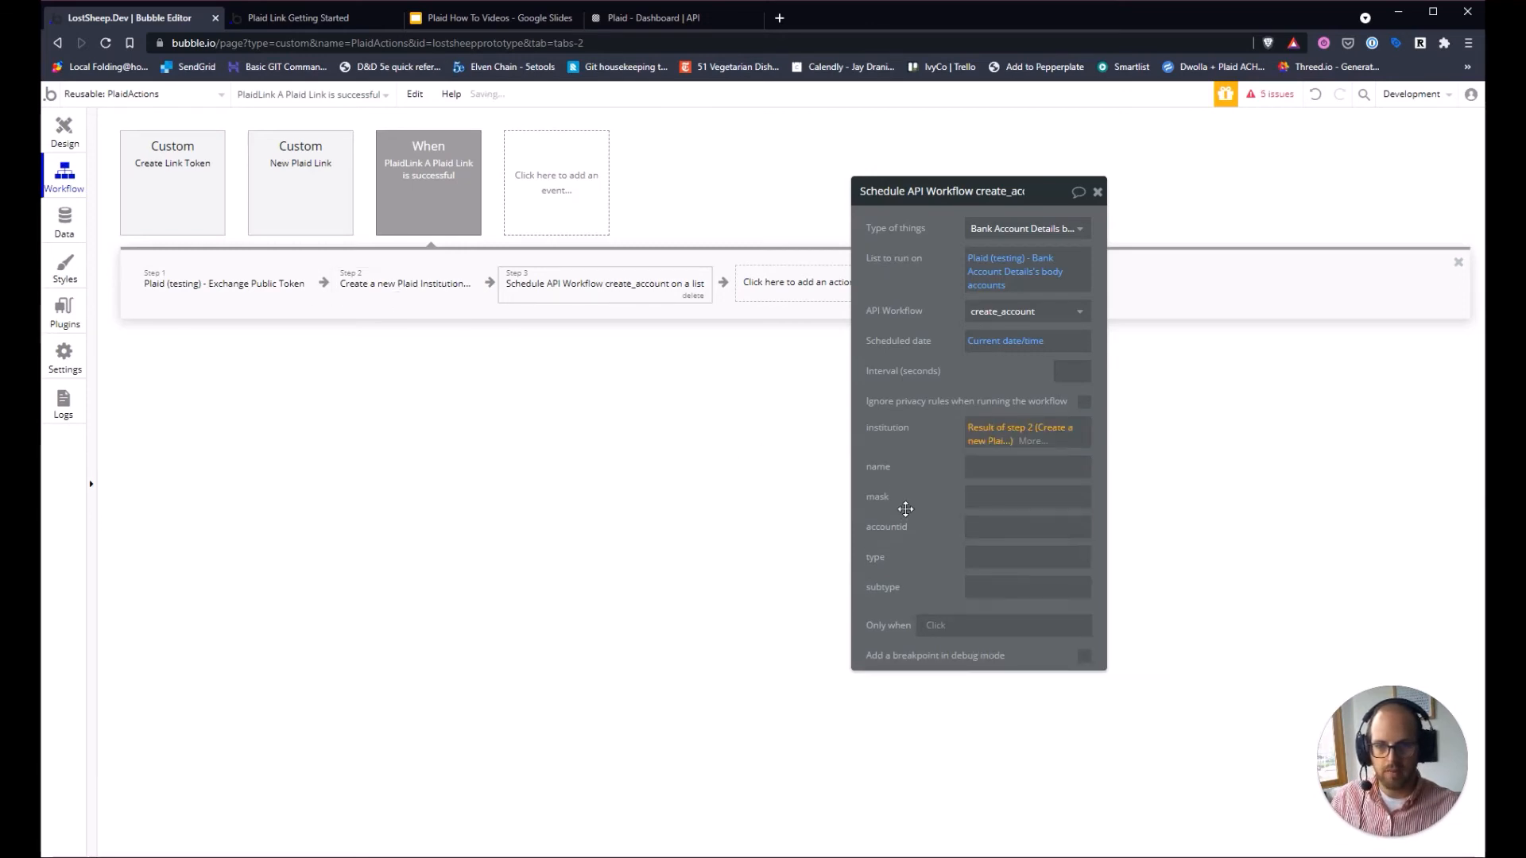
# Map name, mask and accountid to the current body account's name, mask and account_id.
pyautogui.click(1085, 468)
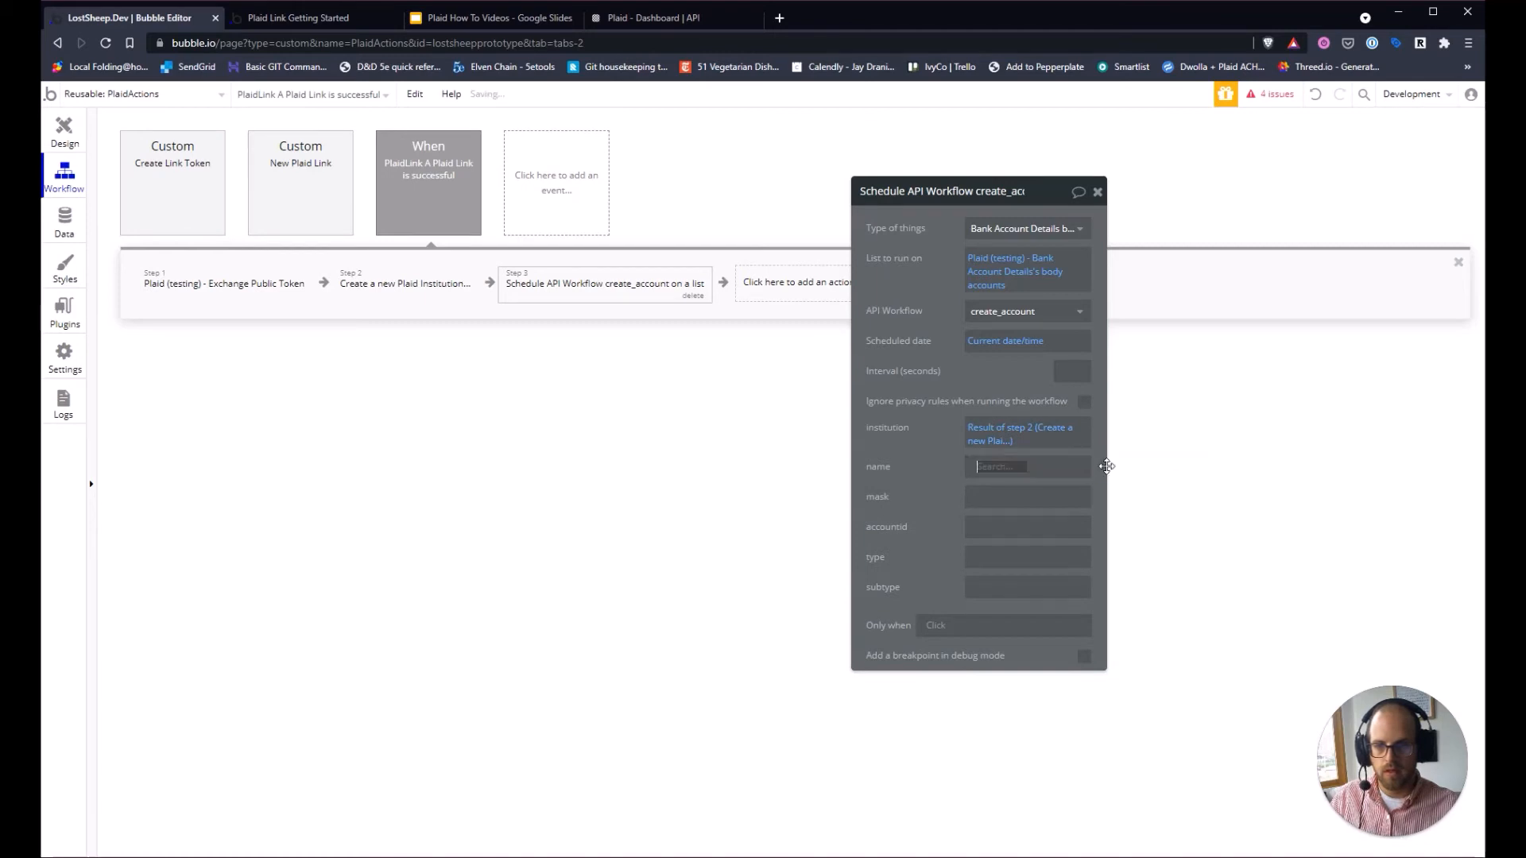
pyautogui.click(1083, 510)
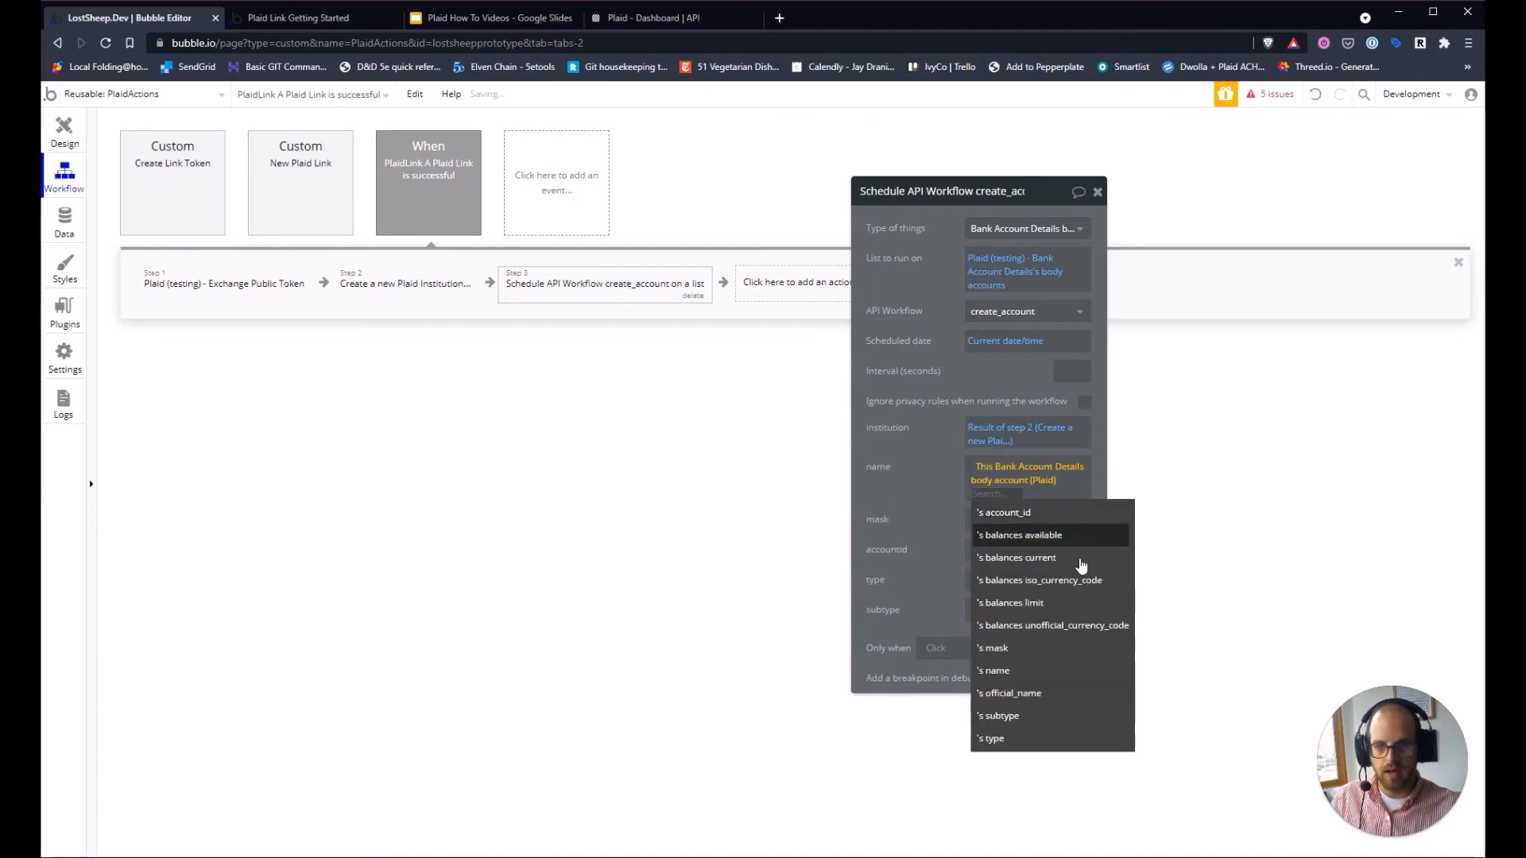
pyautogui.click(1044, 672)
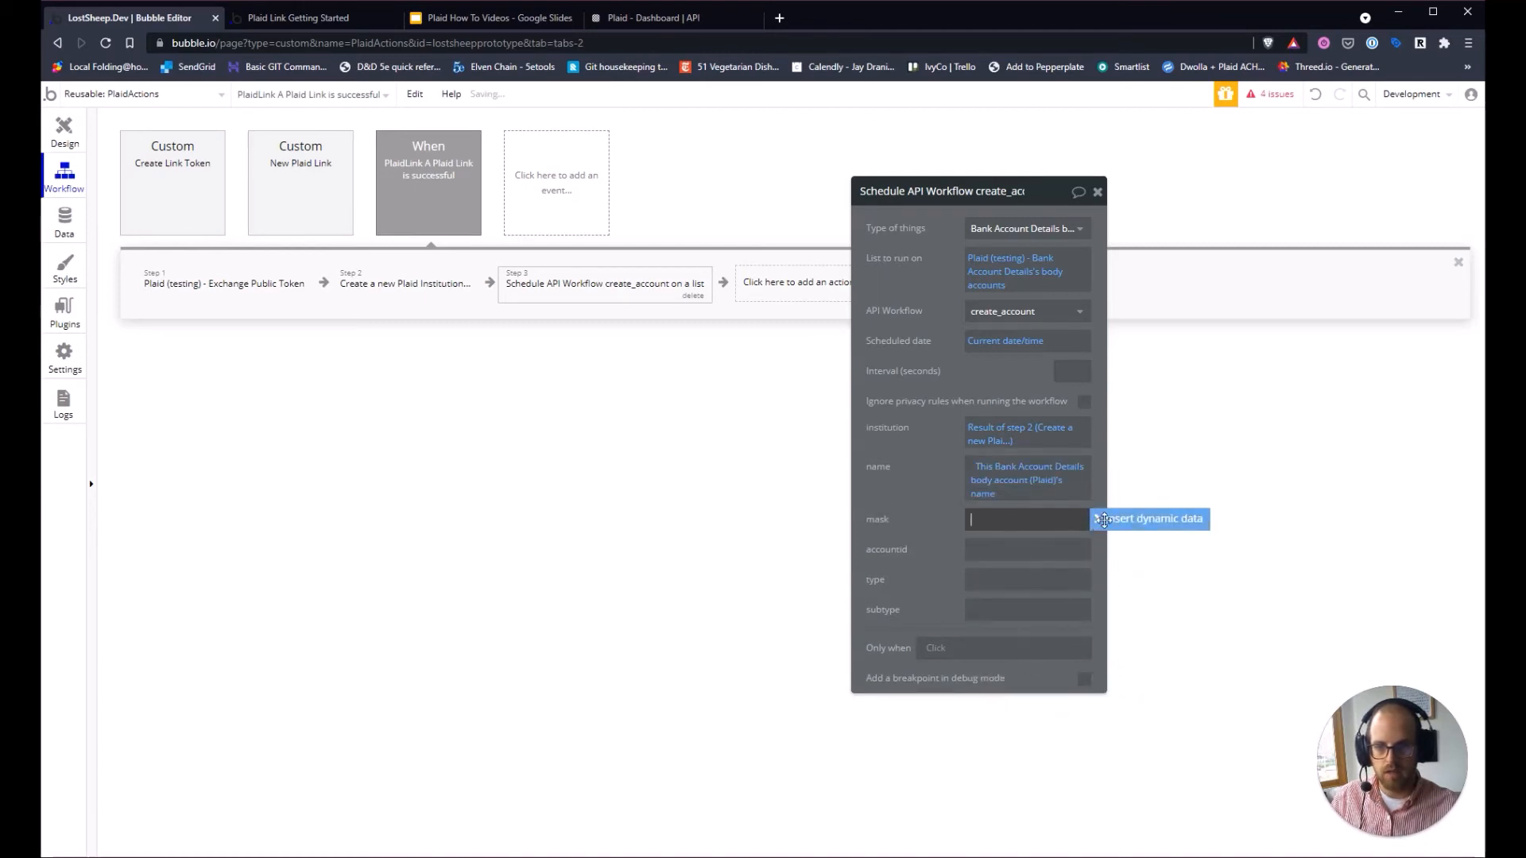
pyautogui.click(1129, 520)
pyautogui.click(1072, 562)
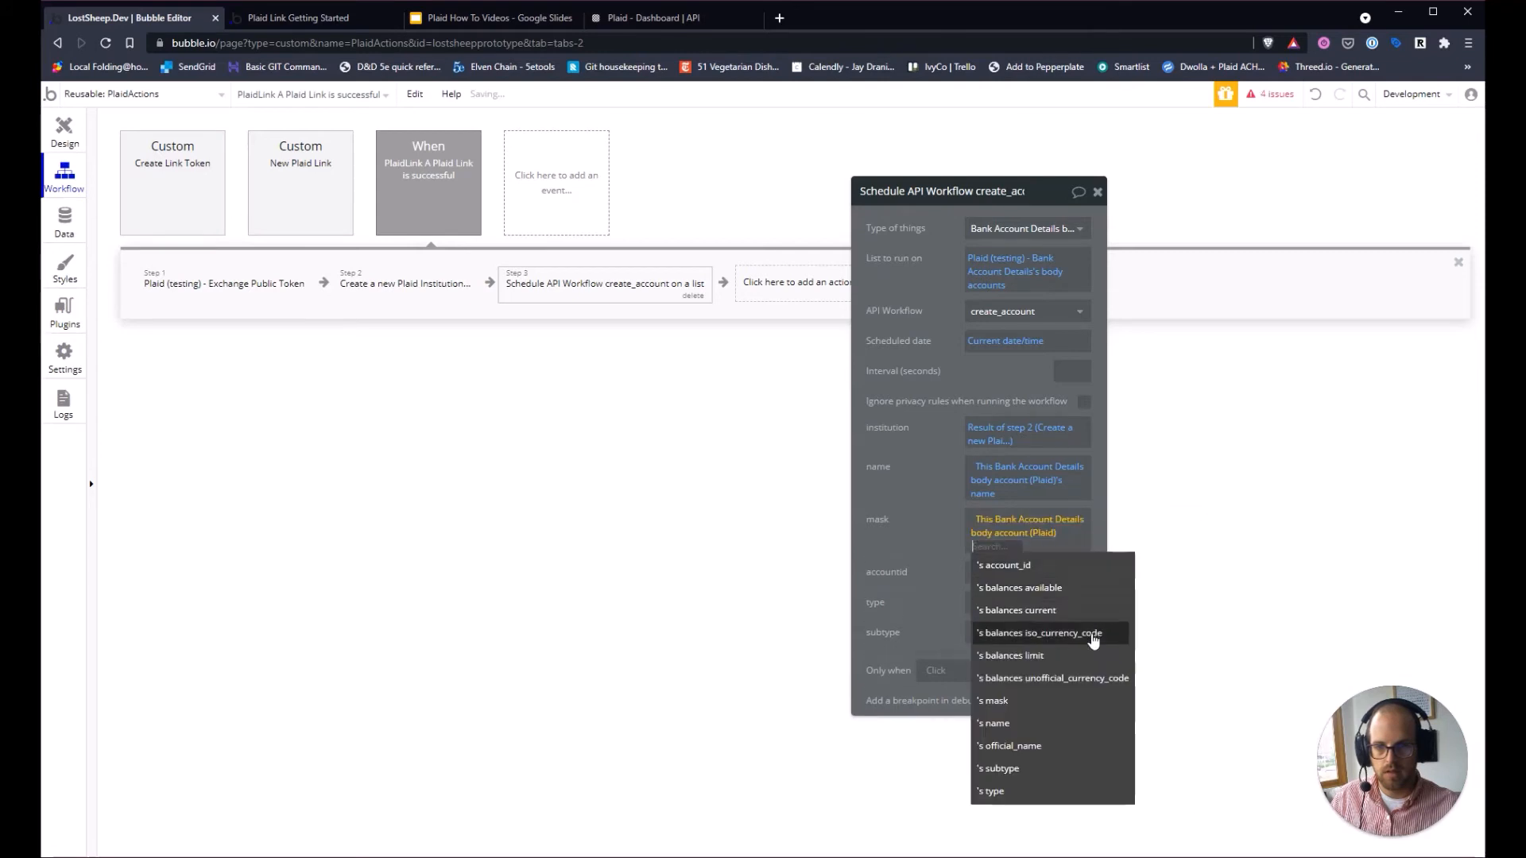
pyautogui.click(1023, 725)
pyautogui.click(1113, 567)
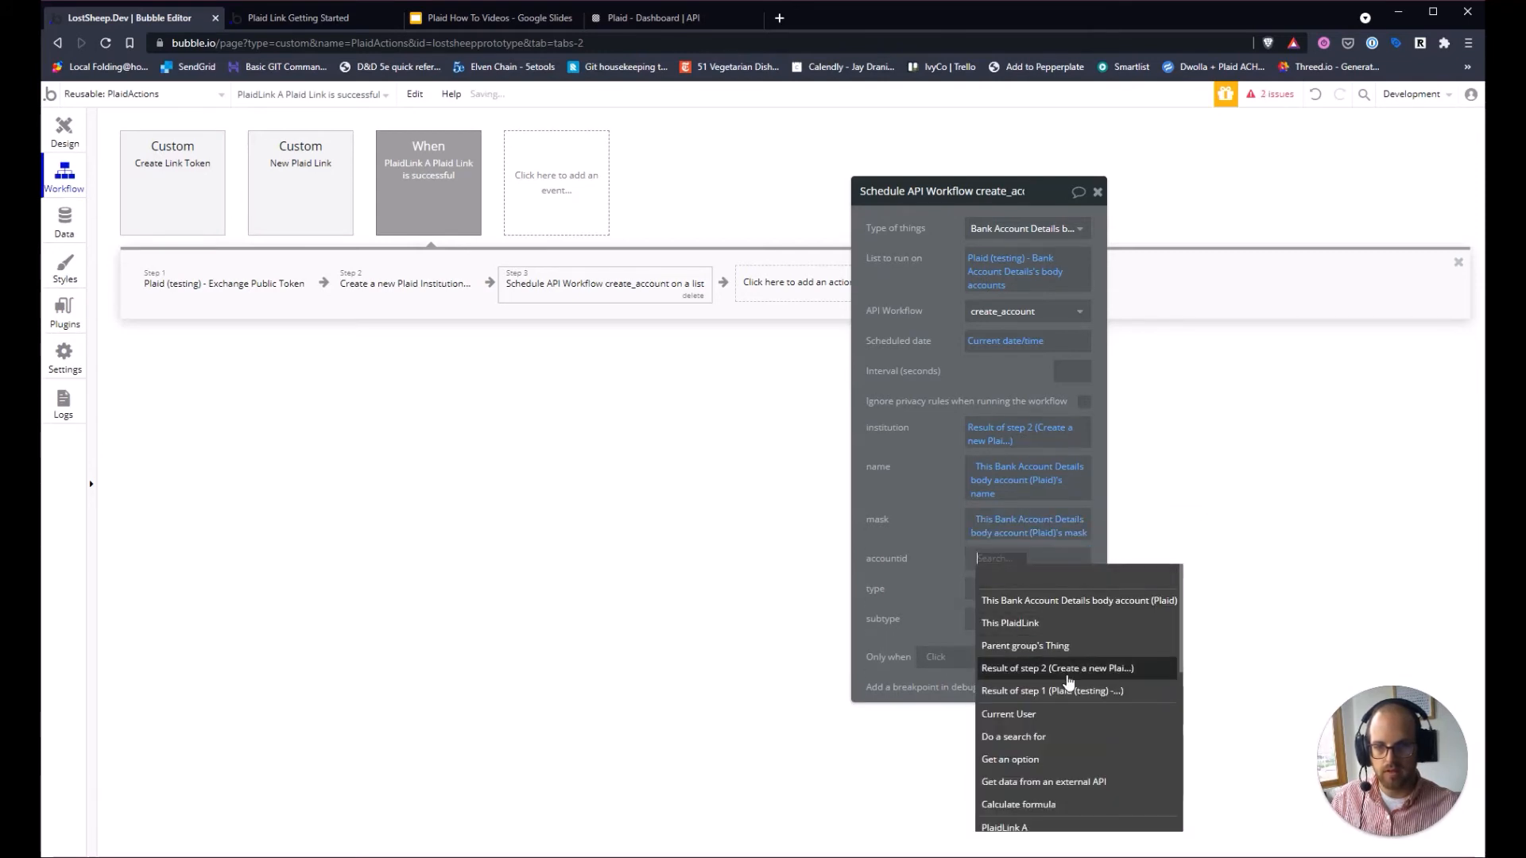
pyautogui.click(1052, 601)
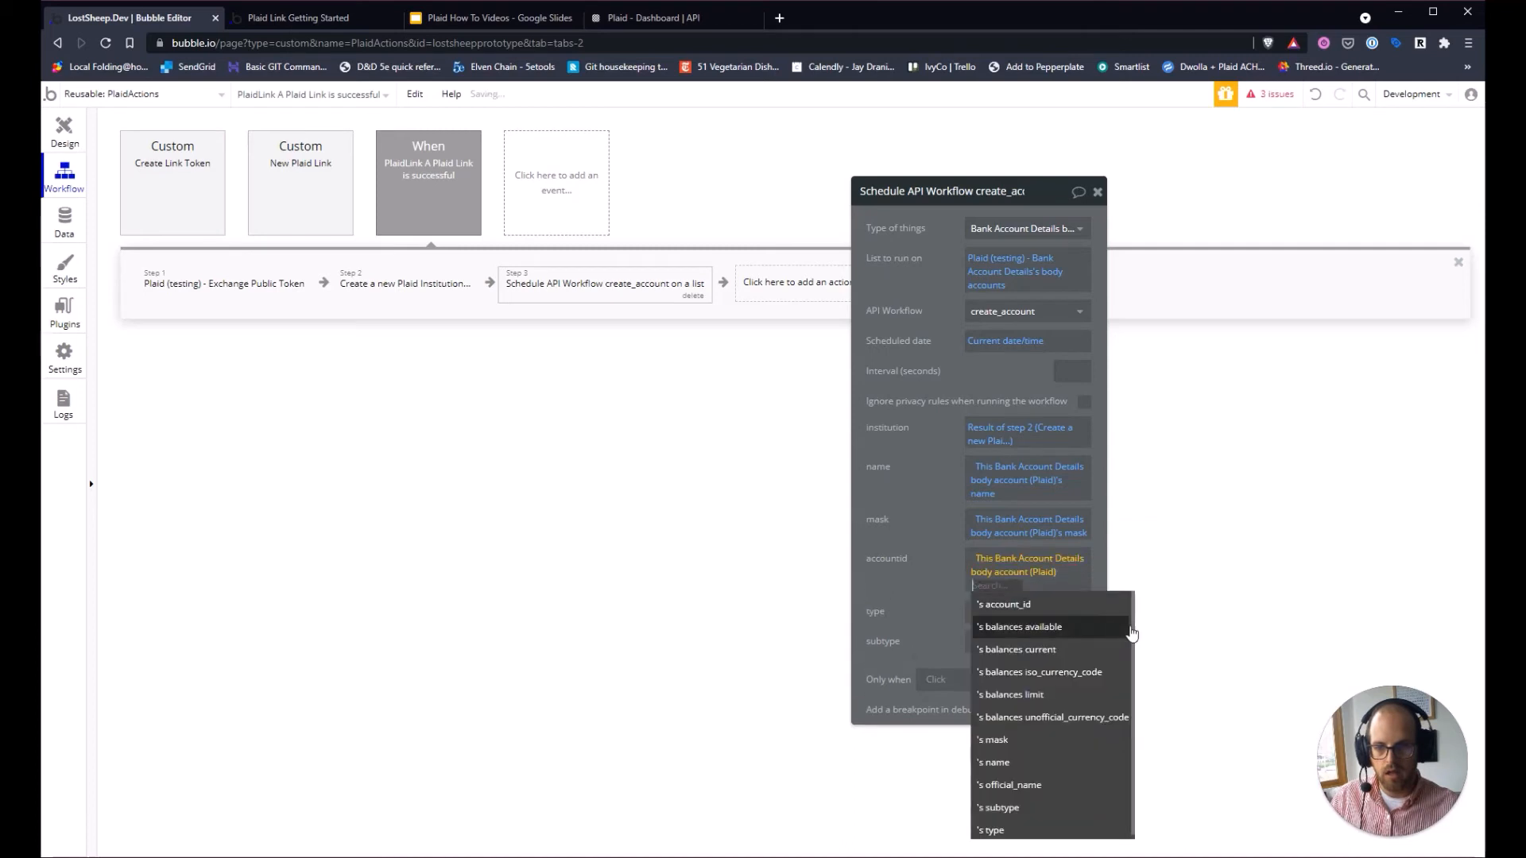
pyautogui.click(1027, 608)
# Map type and subtype to the current body account's type and subtype.
pyautogui.click(994, 617)
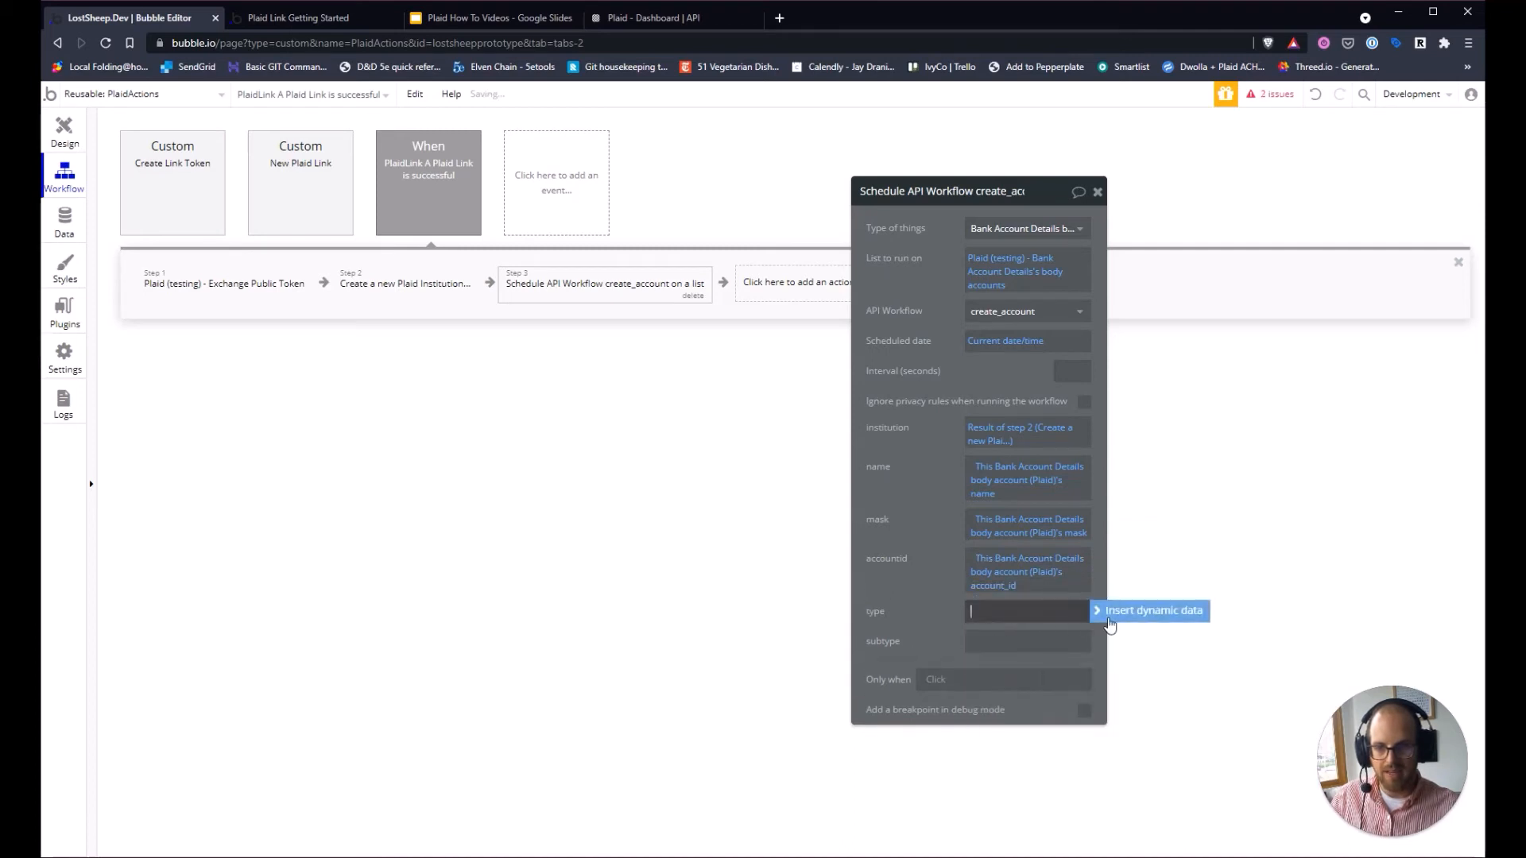
pyautogui.click(1142, 611)
pyautogui.click(1025, 644)
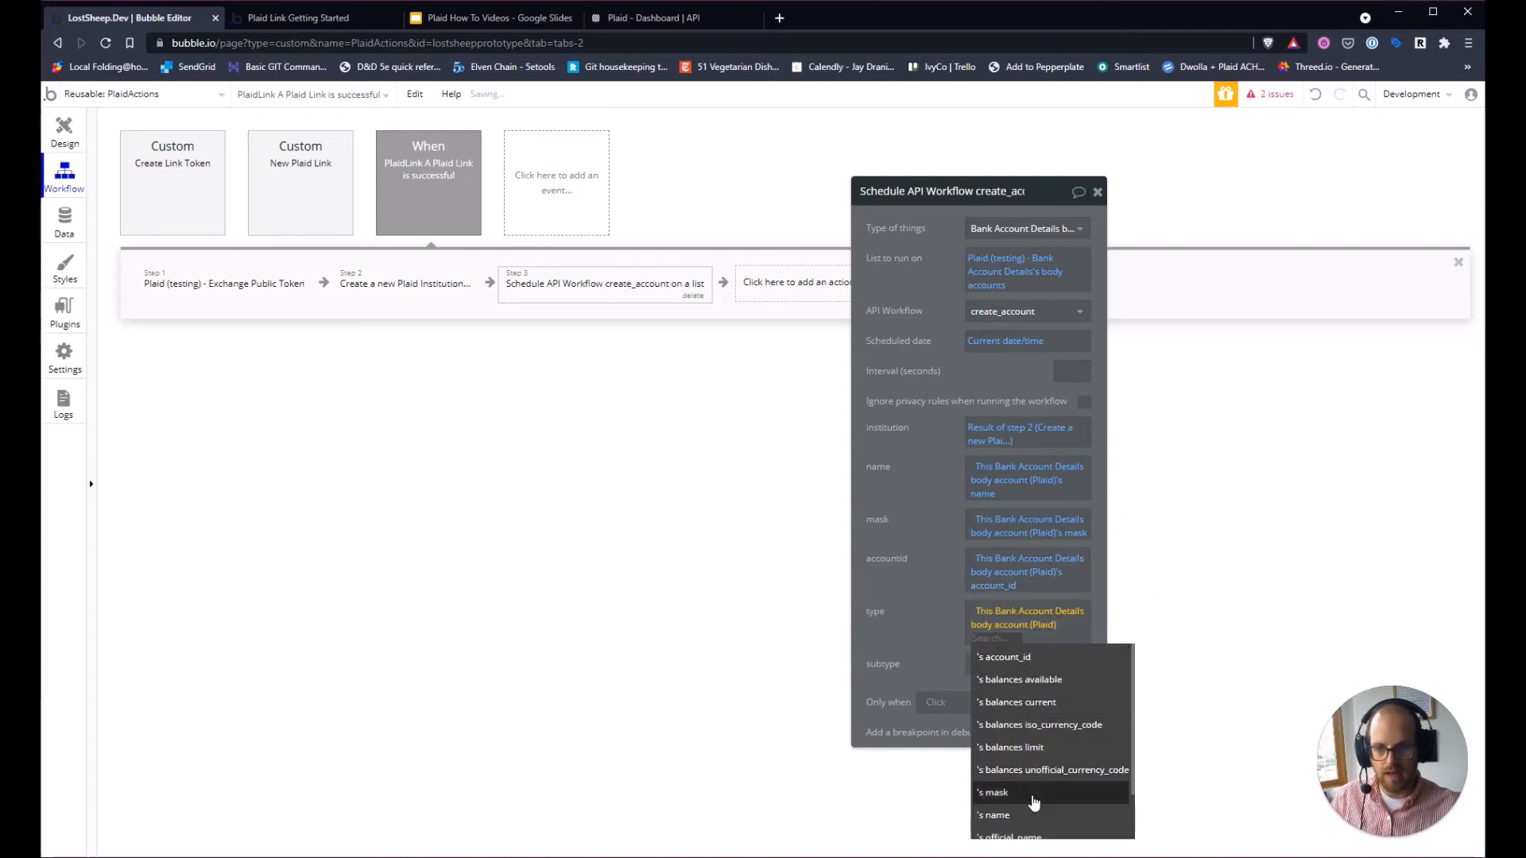
pyautogui.scroll(-2, 1026, 803)
pyautogui.click(1008, 826)
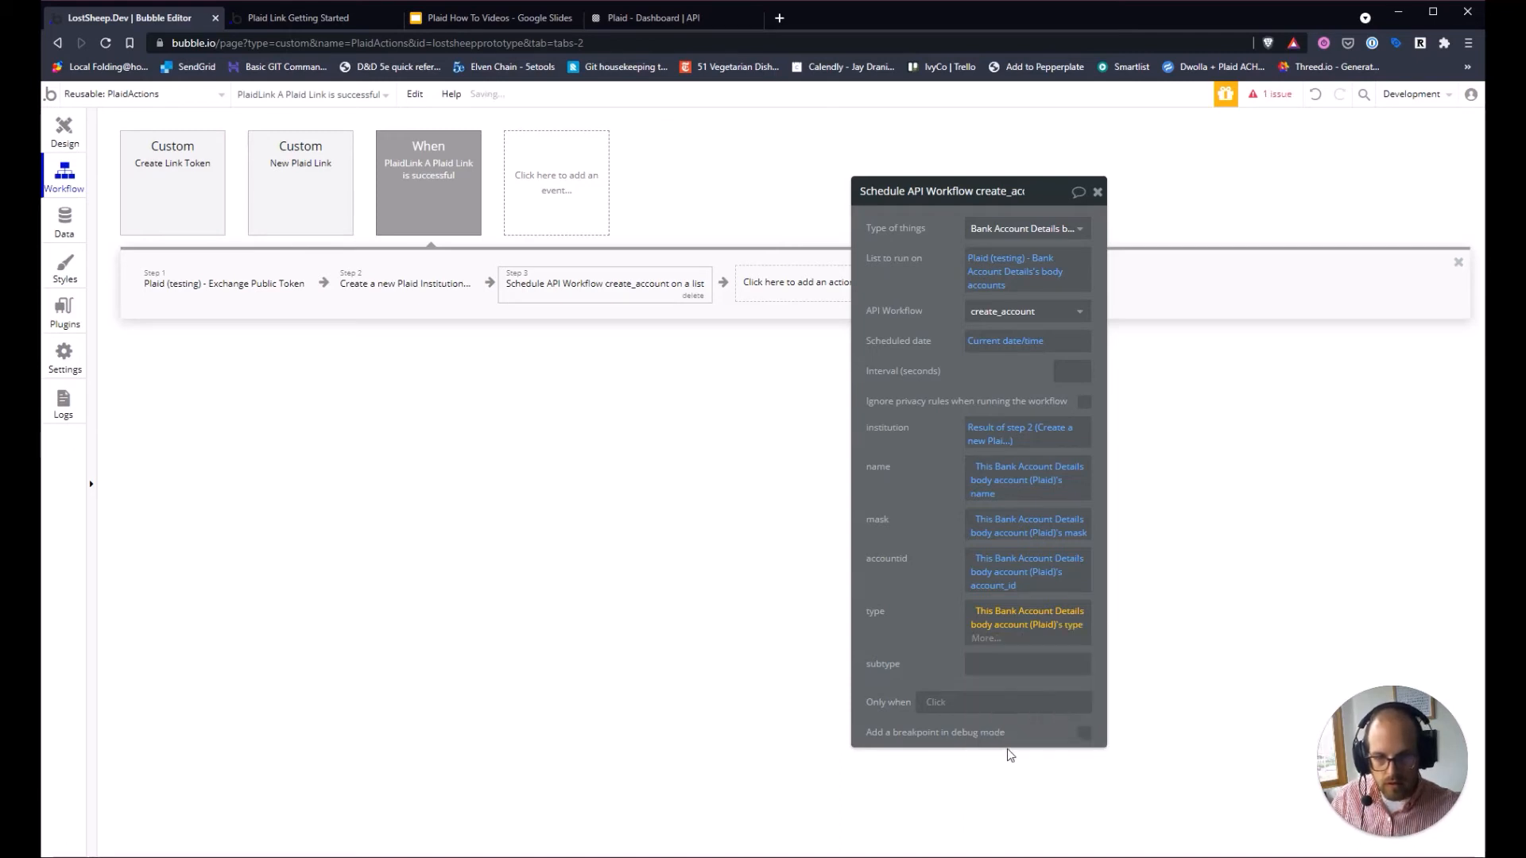
pyautogui.click(1010, 664)
pyautogui.click(1176, 651)
pyautogui.click(1094, 692)
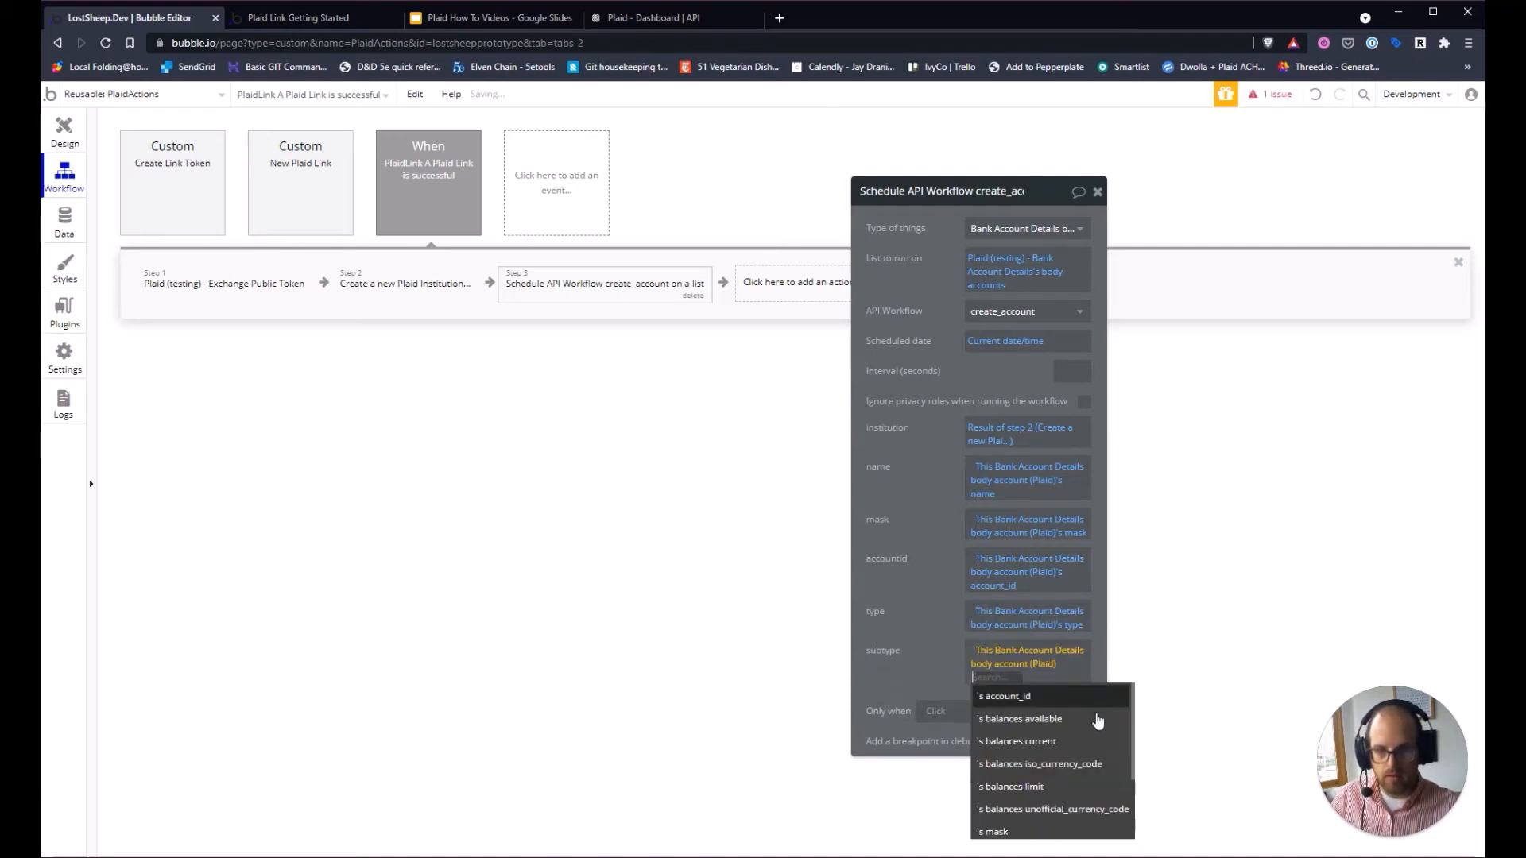
pyautogui.scroll(-3, 1063, 795)
pyautogui.click(1033, 809)
pyautogui.click(910, 633)
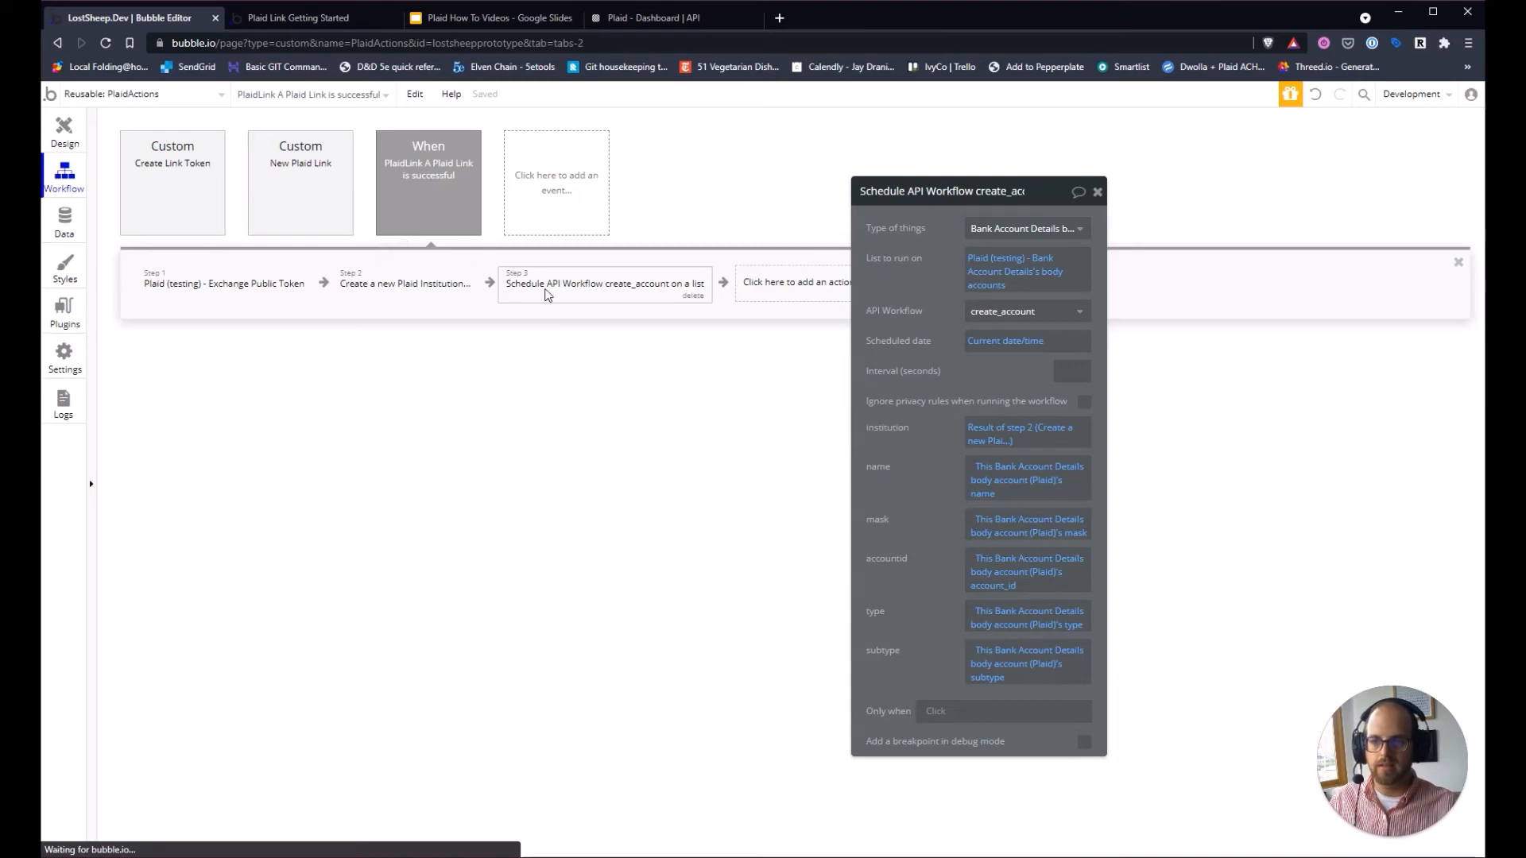
pyautogui.click(1098, 194)
# Reload the app's Link Bank Account page, start Plaid Link and choose Varo Bank.
pyautogui.click(299, 18)
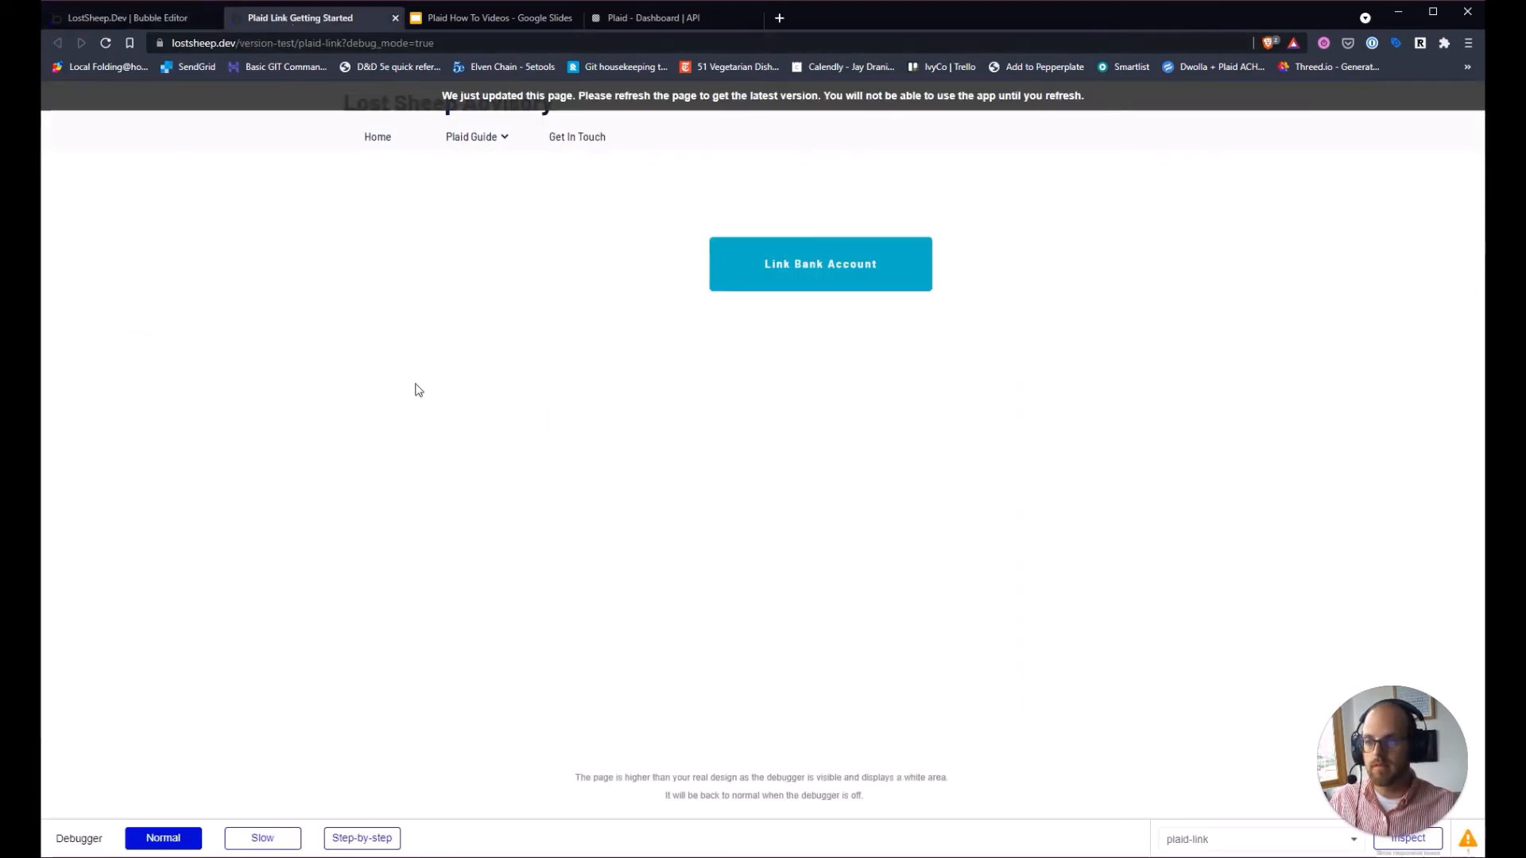
pyautogui.press('F5')
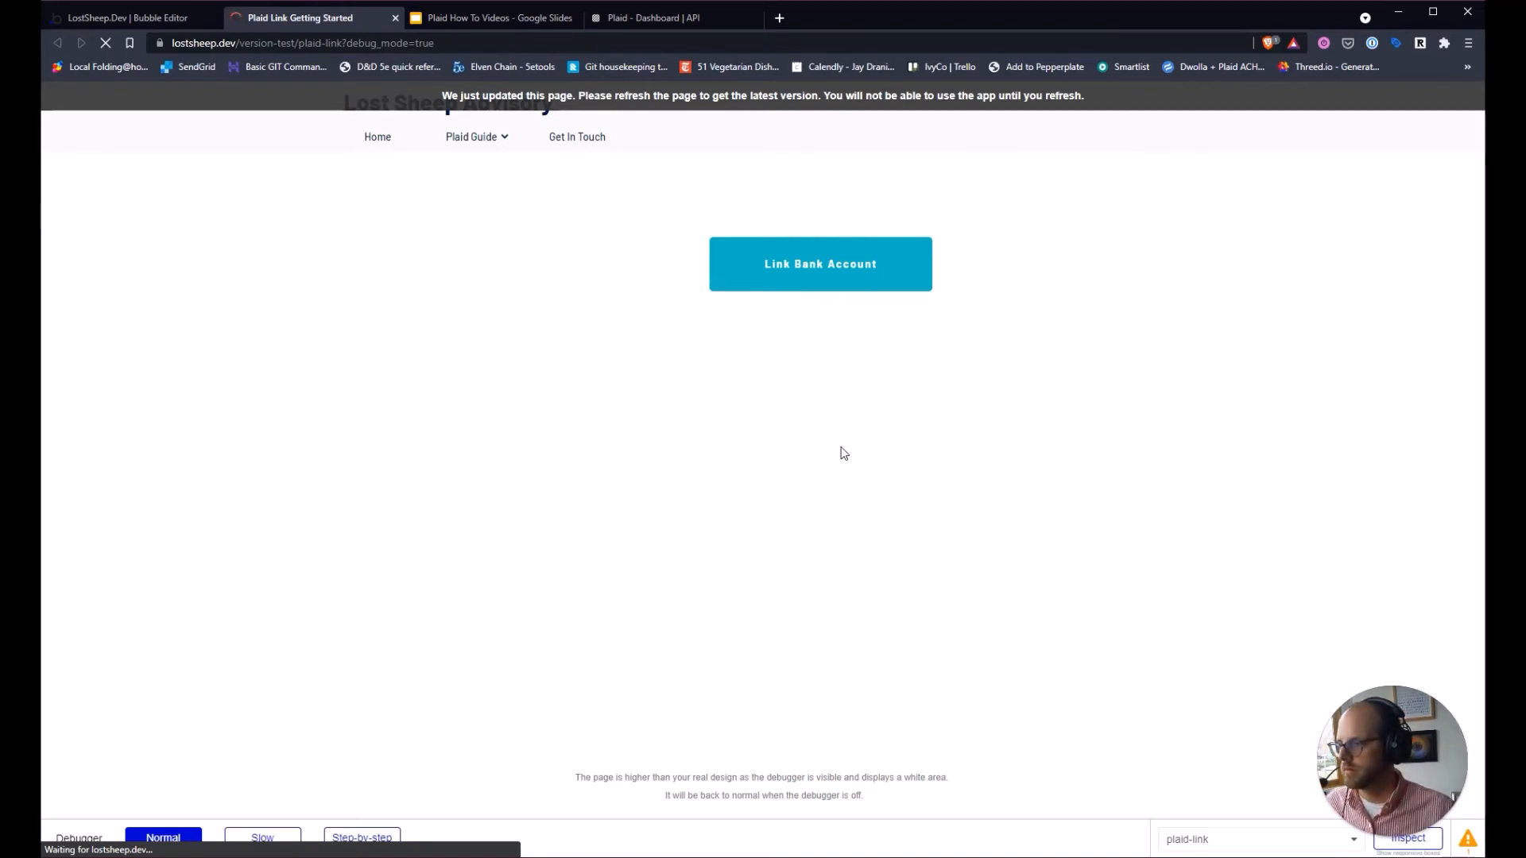
pyautogui.click(809, 271)
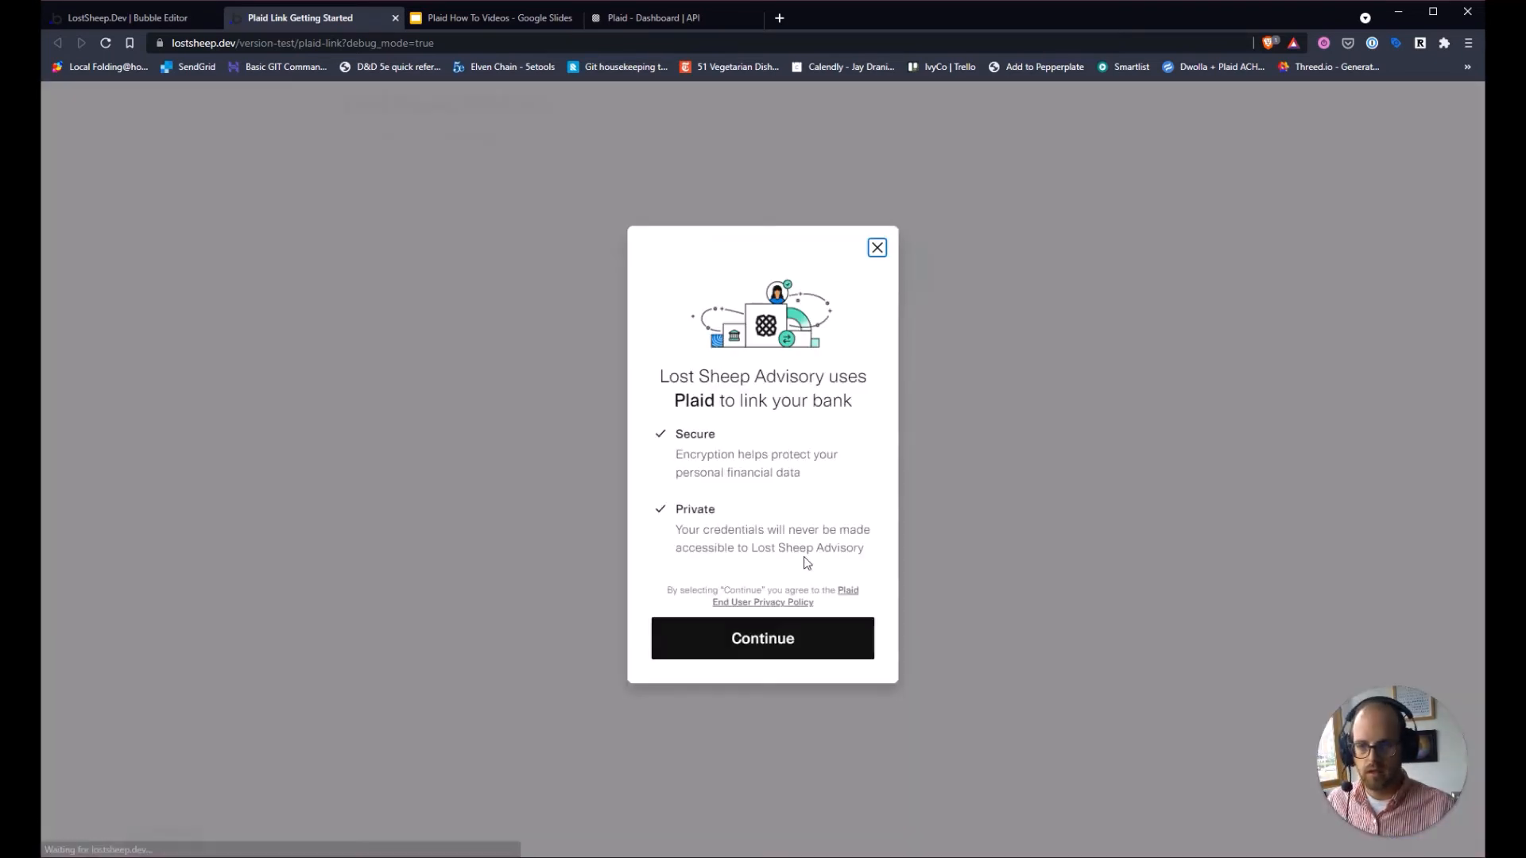
pyautogui.click(756, 637)
pyautogui.scroll(-5, 803, 556)
pyautogui.click(721, 473)
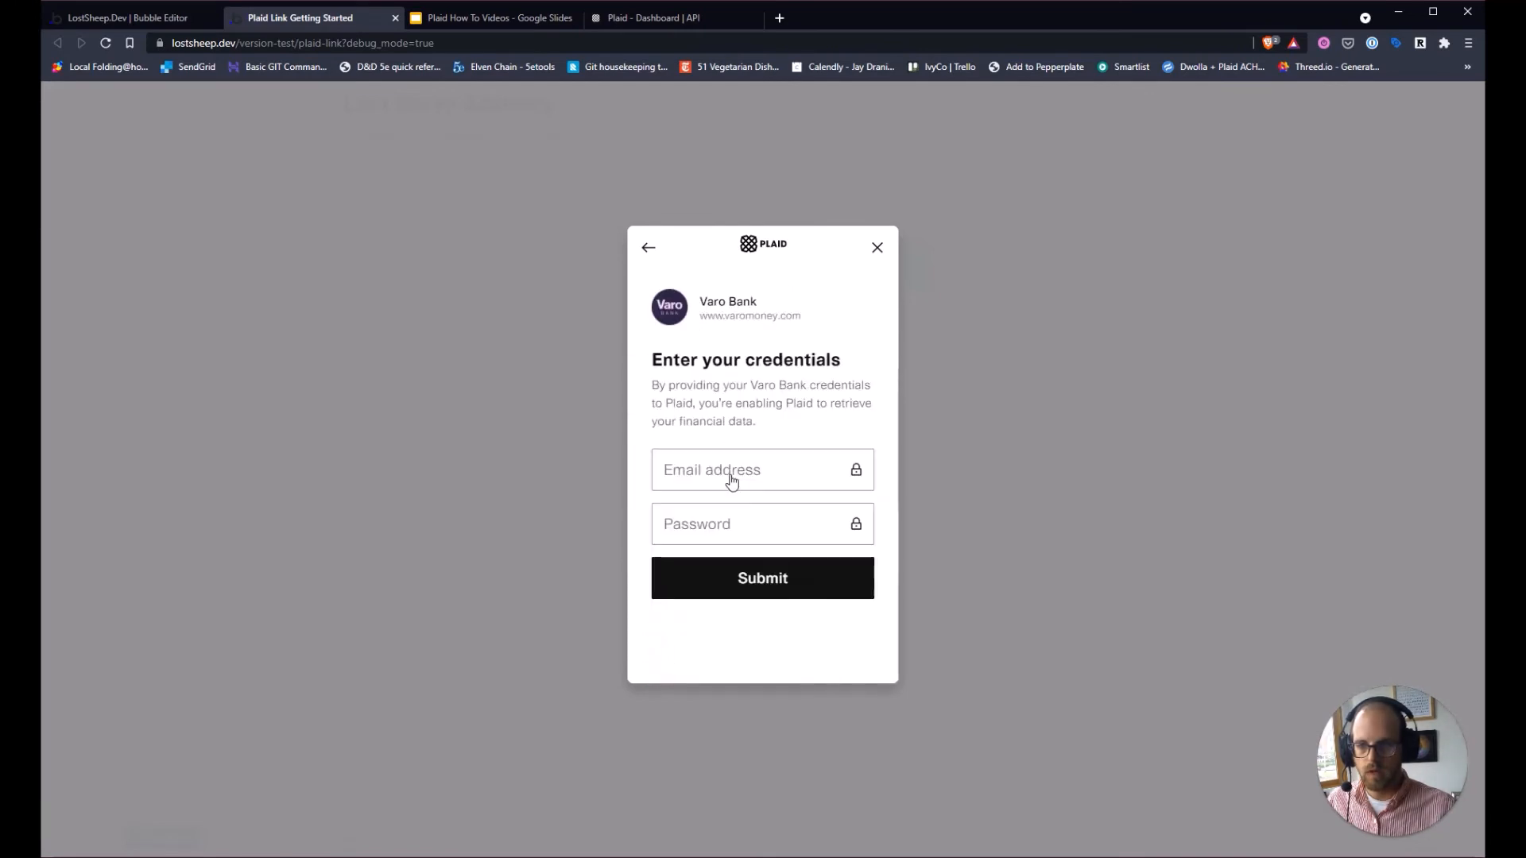
# Log in with the Plaid sandbox username and password, select Plaid Checking, and finish linking.
pyautogui.click(731, 477)
pyautogui.write('user')
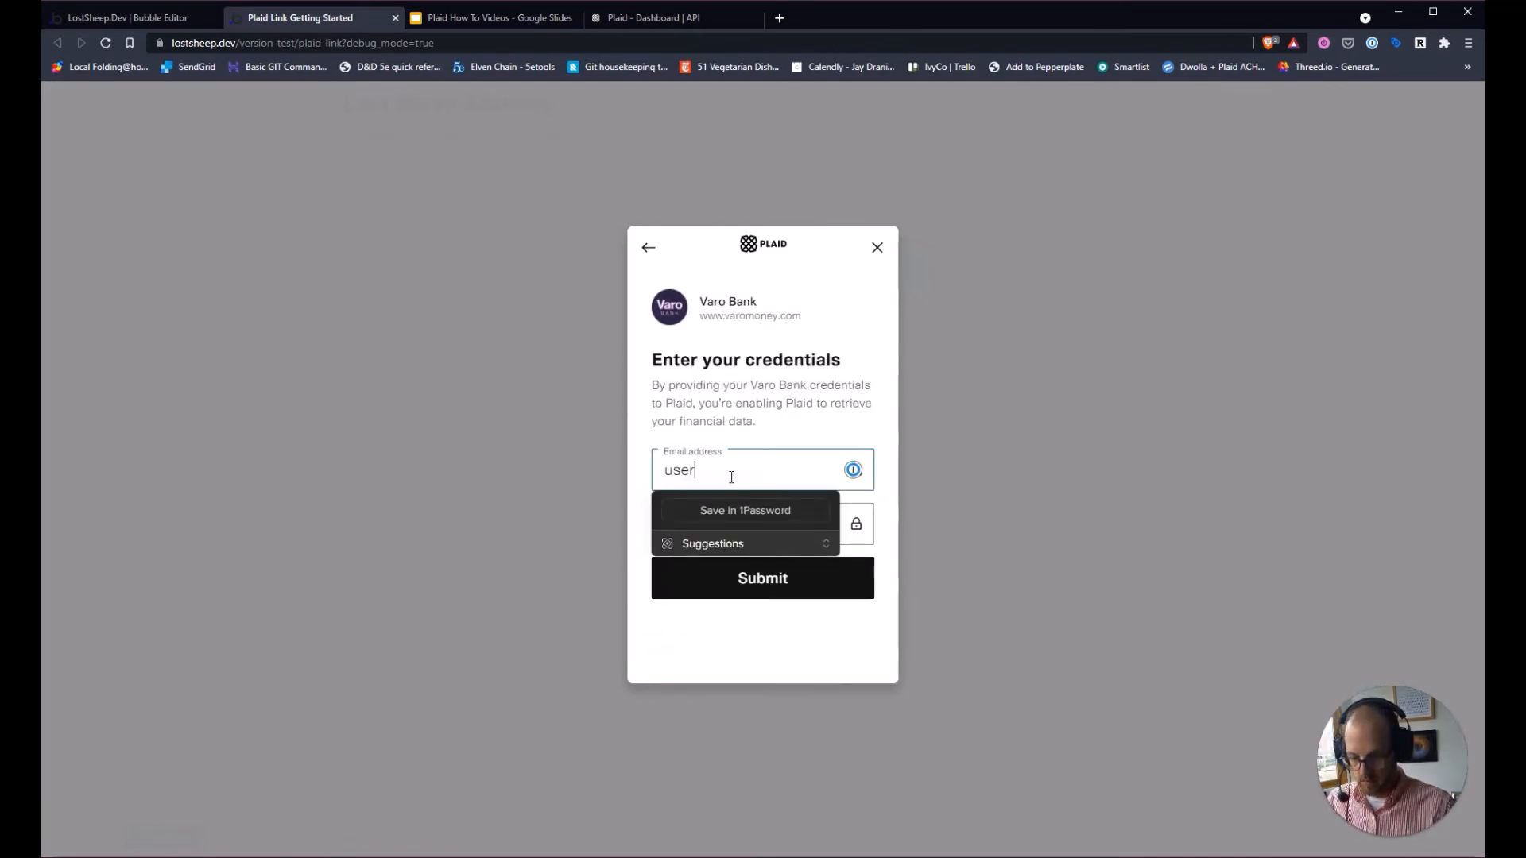
pyautogui.write('_good')
pyautogui.press('Tab')
pyautogui.write('pa')
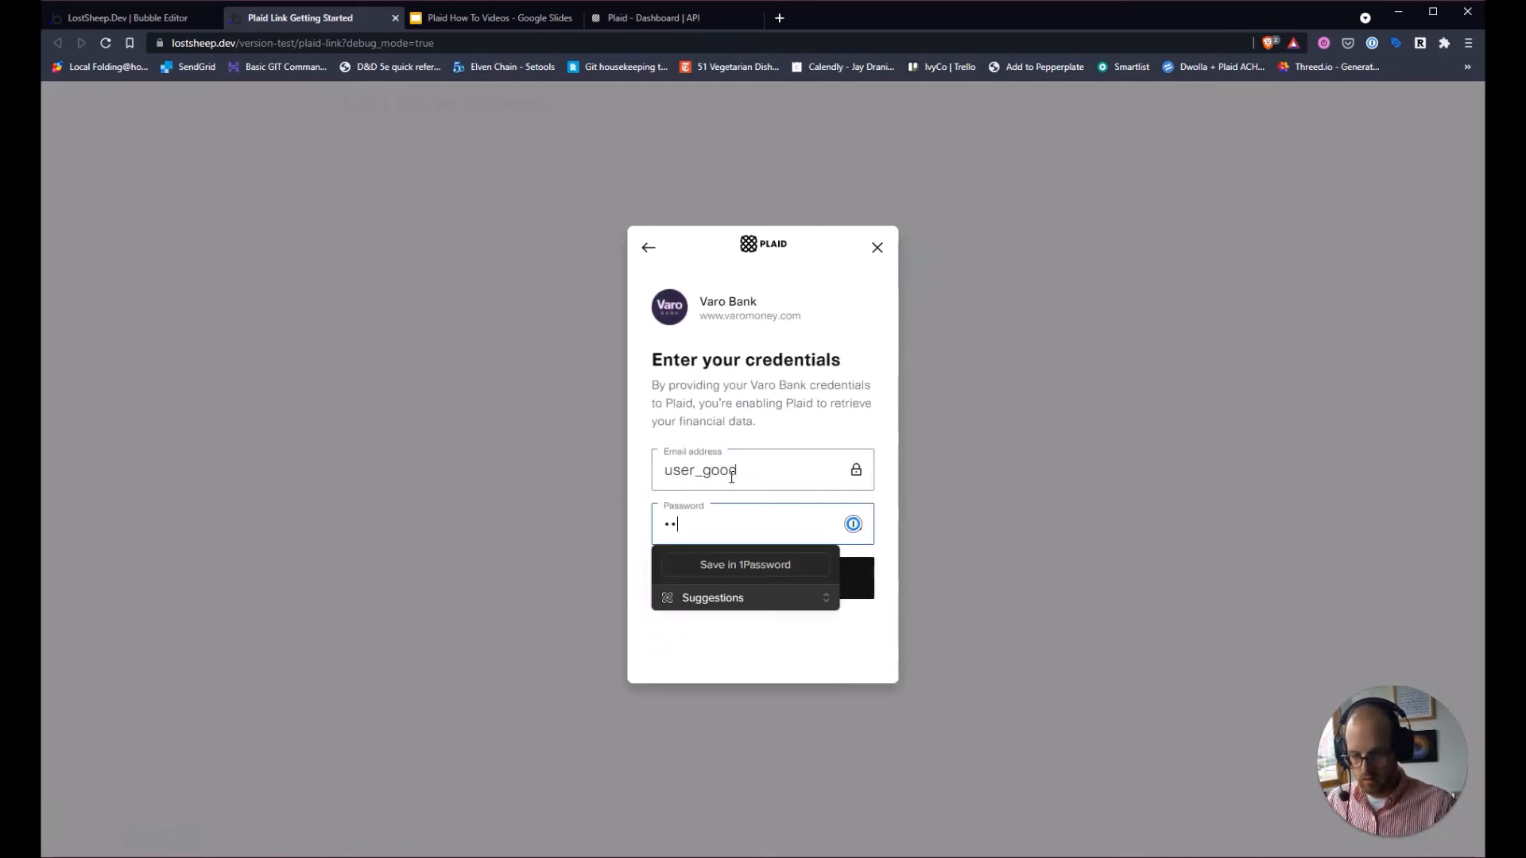
pyautogui.write('ss_good')
pyautogui.press('Return')
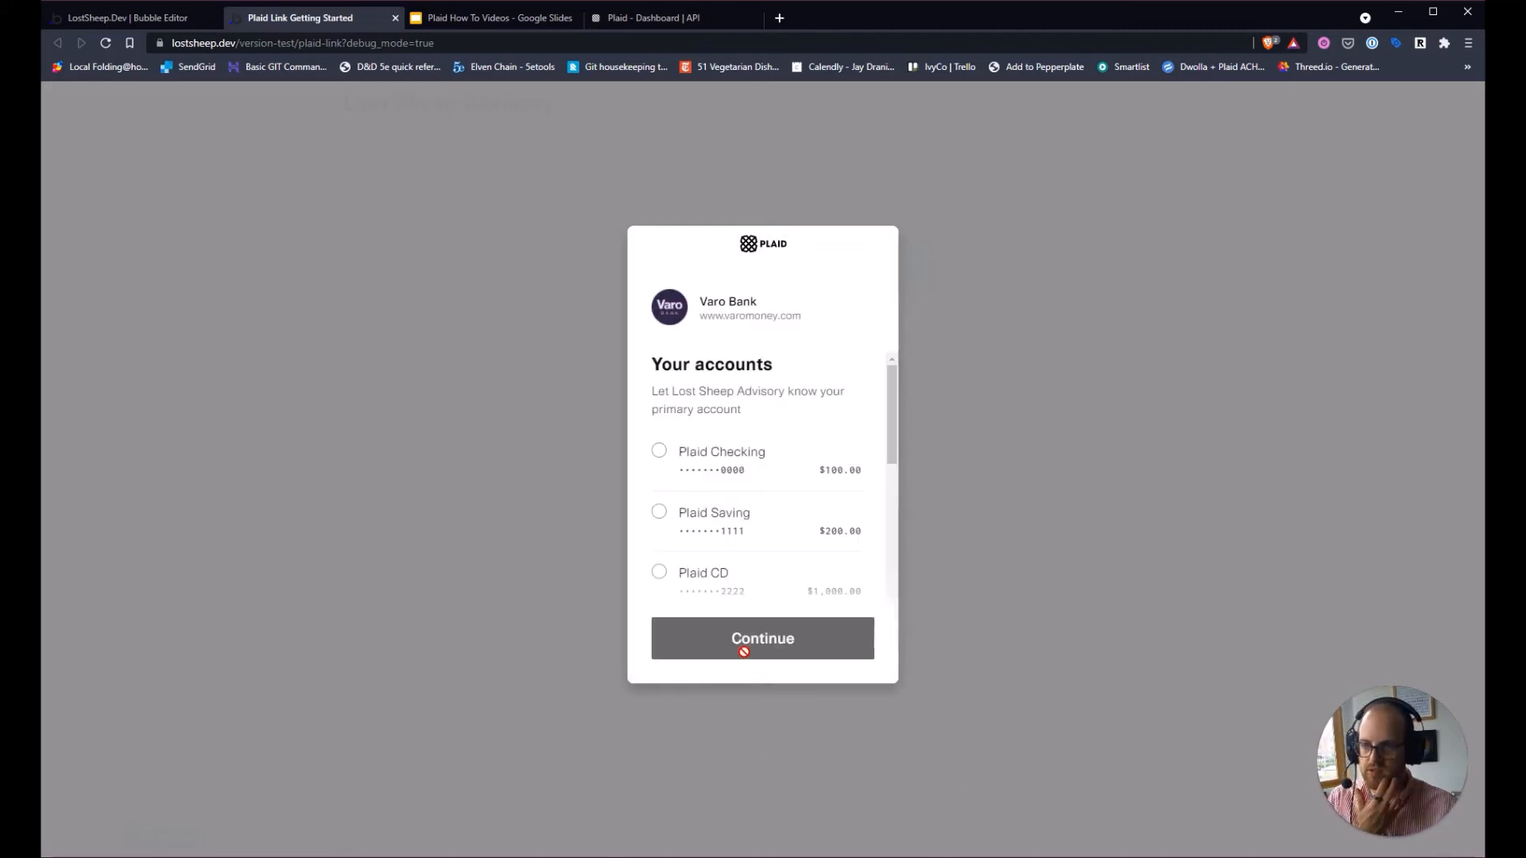
pyautogui.click(721, 482)
pyautogui.click(761, 636)
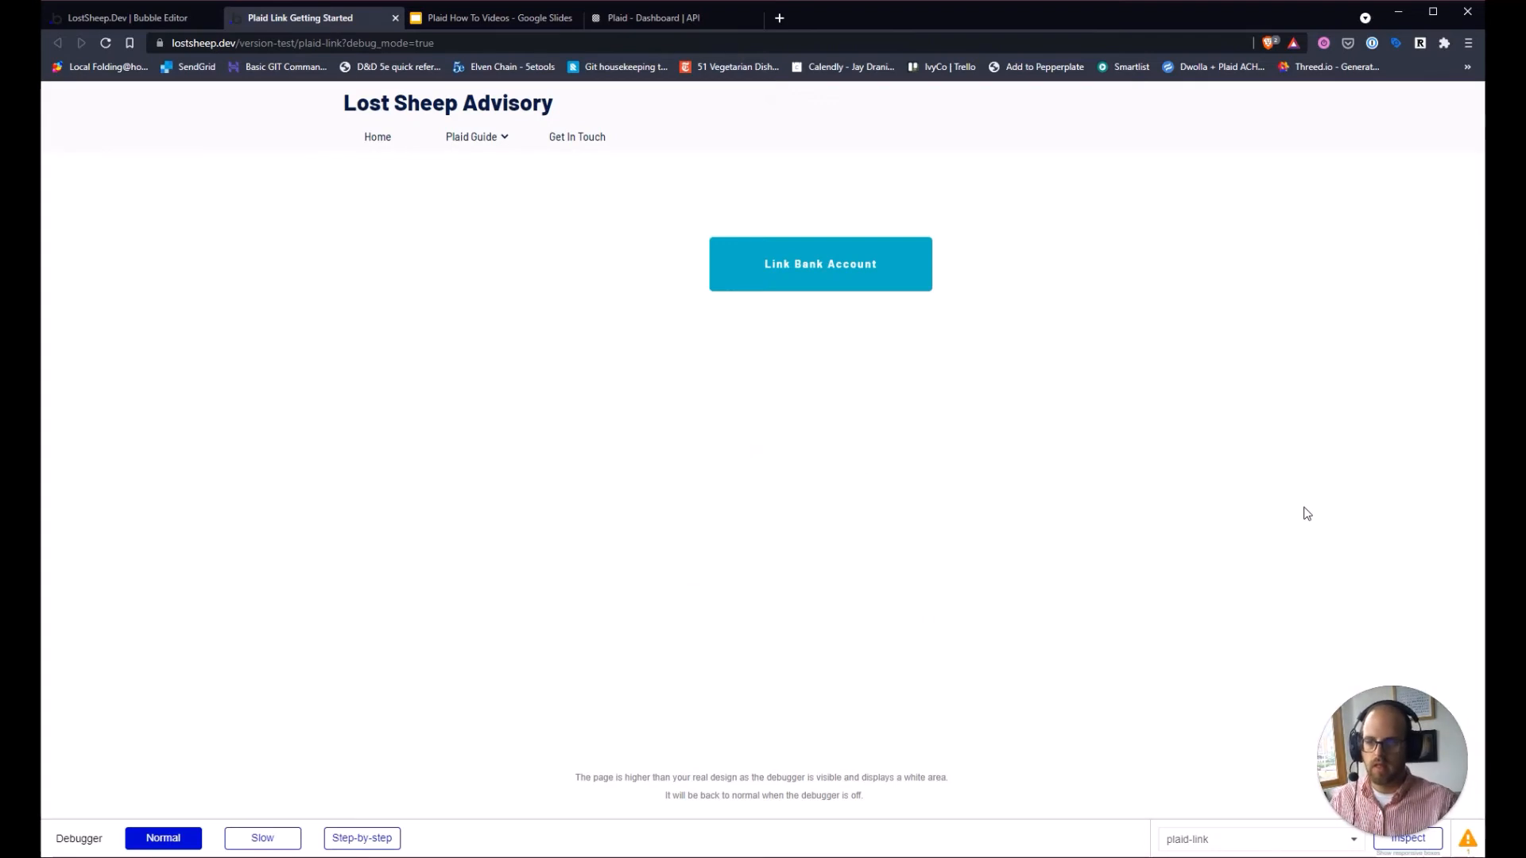
pyautogui.click(92, 18)
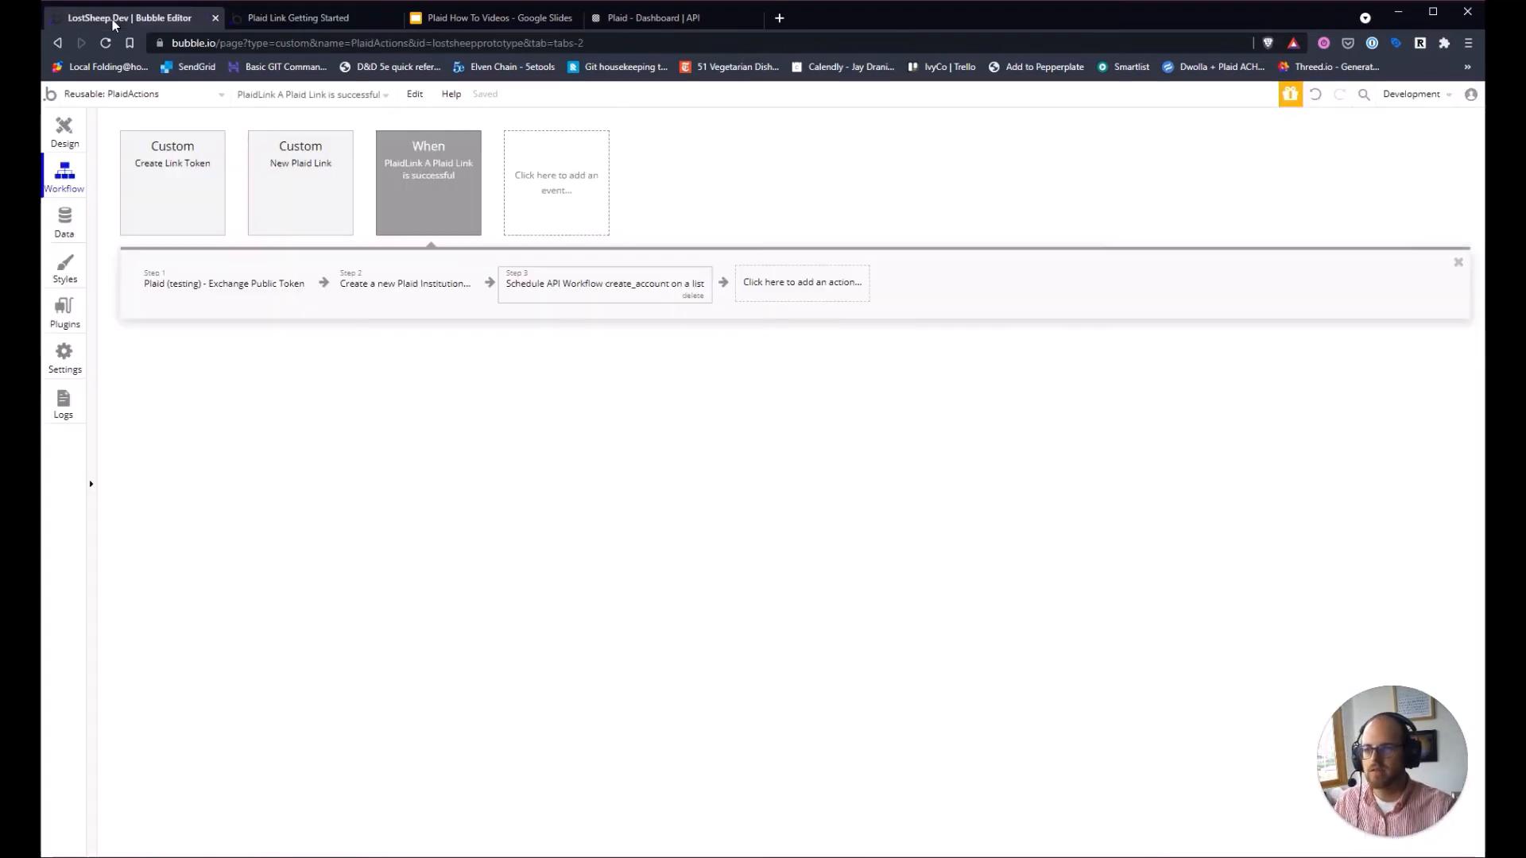
# Refresh All Plaid Institutions in App data to find Varo Bank, then view All Plaid Accounts.
pyautogui.click(67, 226)
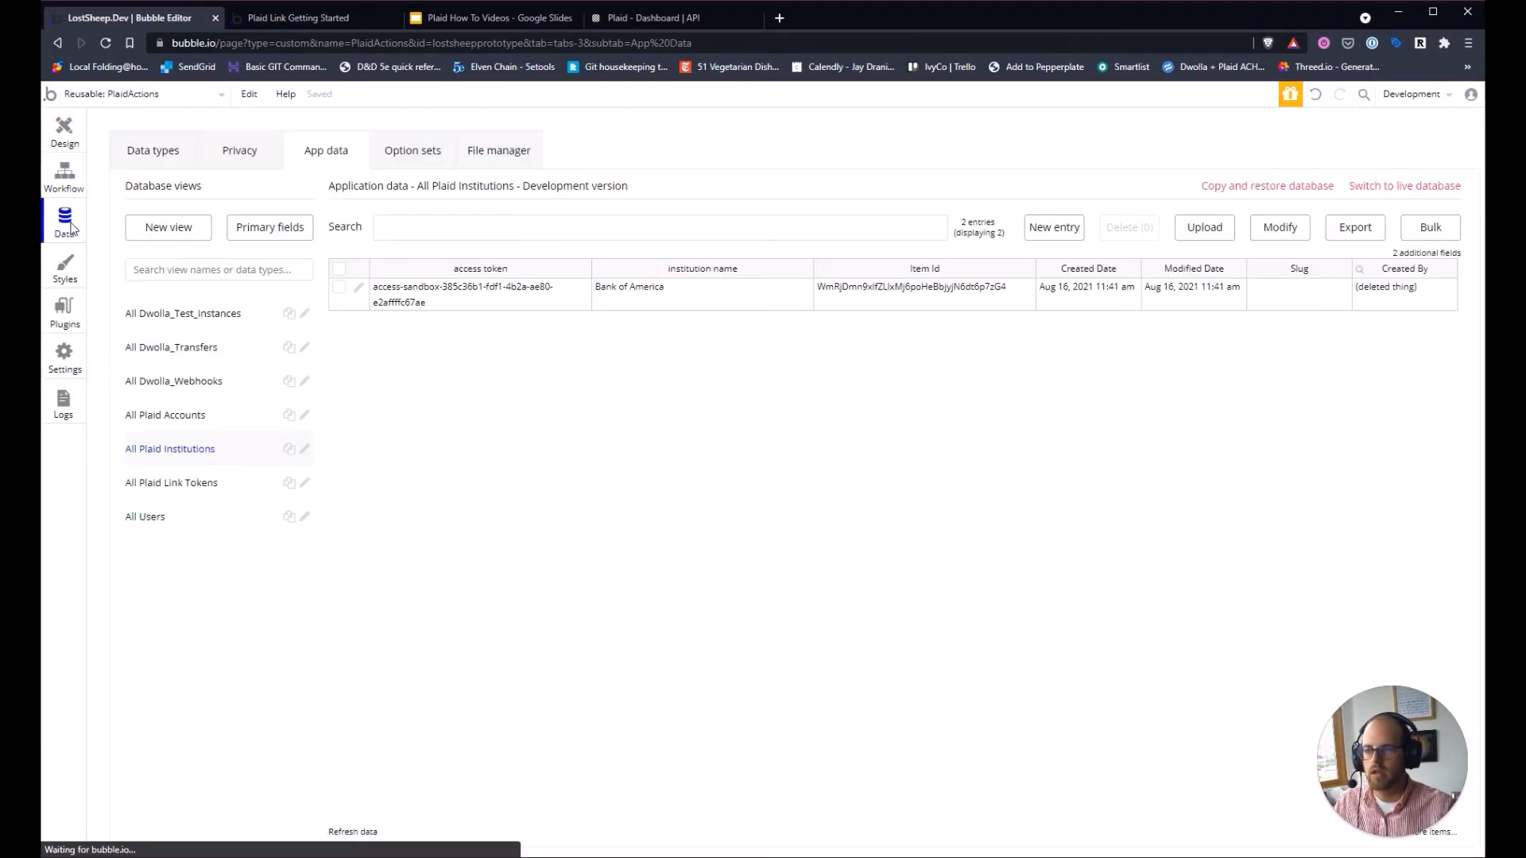
pyautogui.click(342, 833)
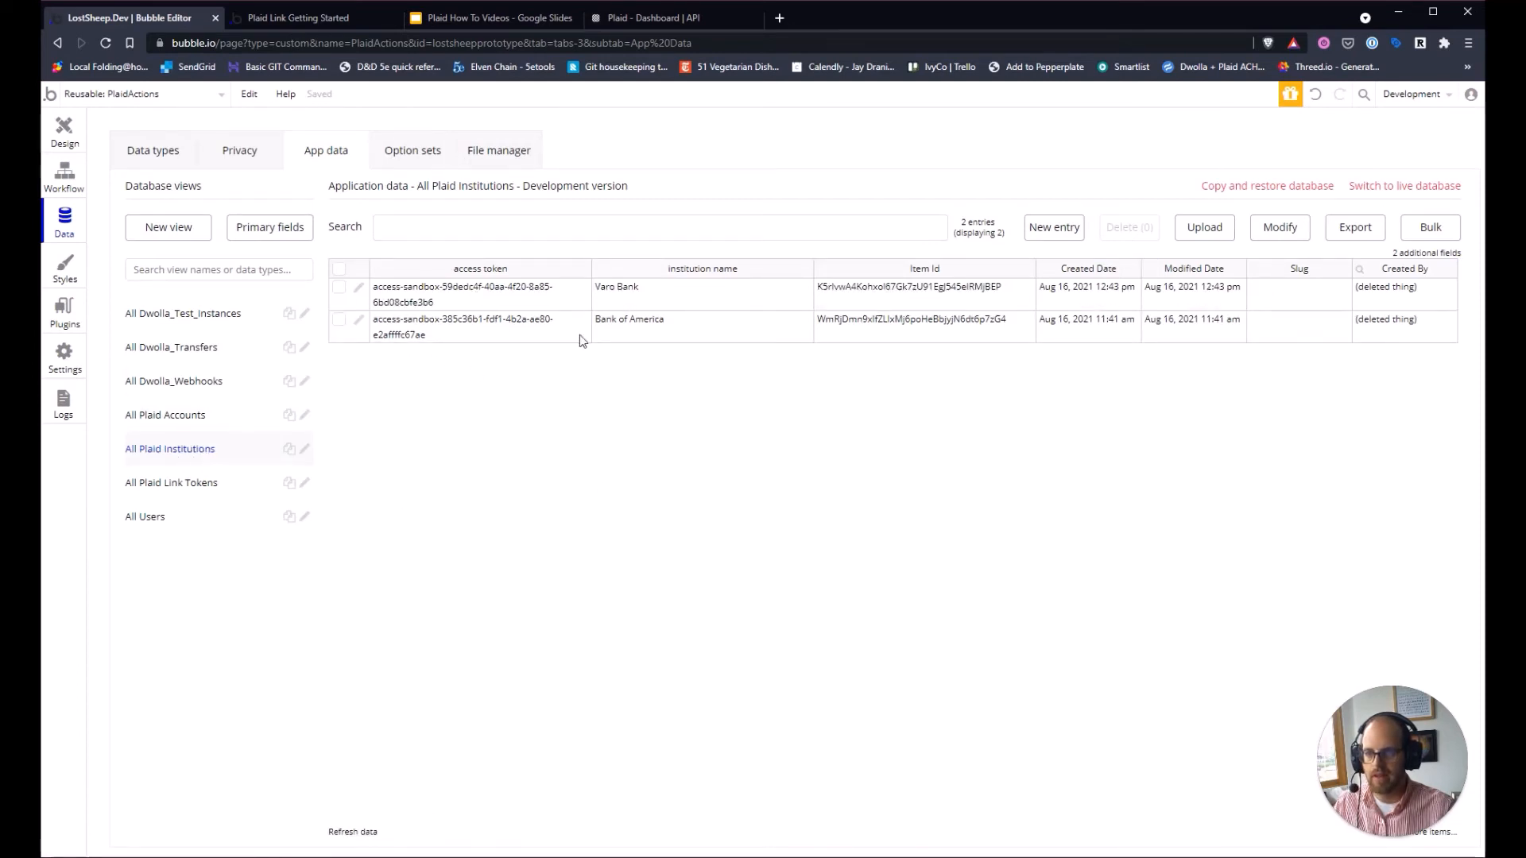
pyautogui.click(339, 288)
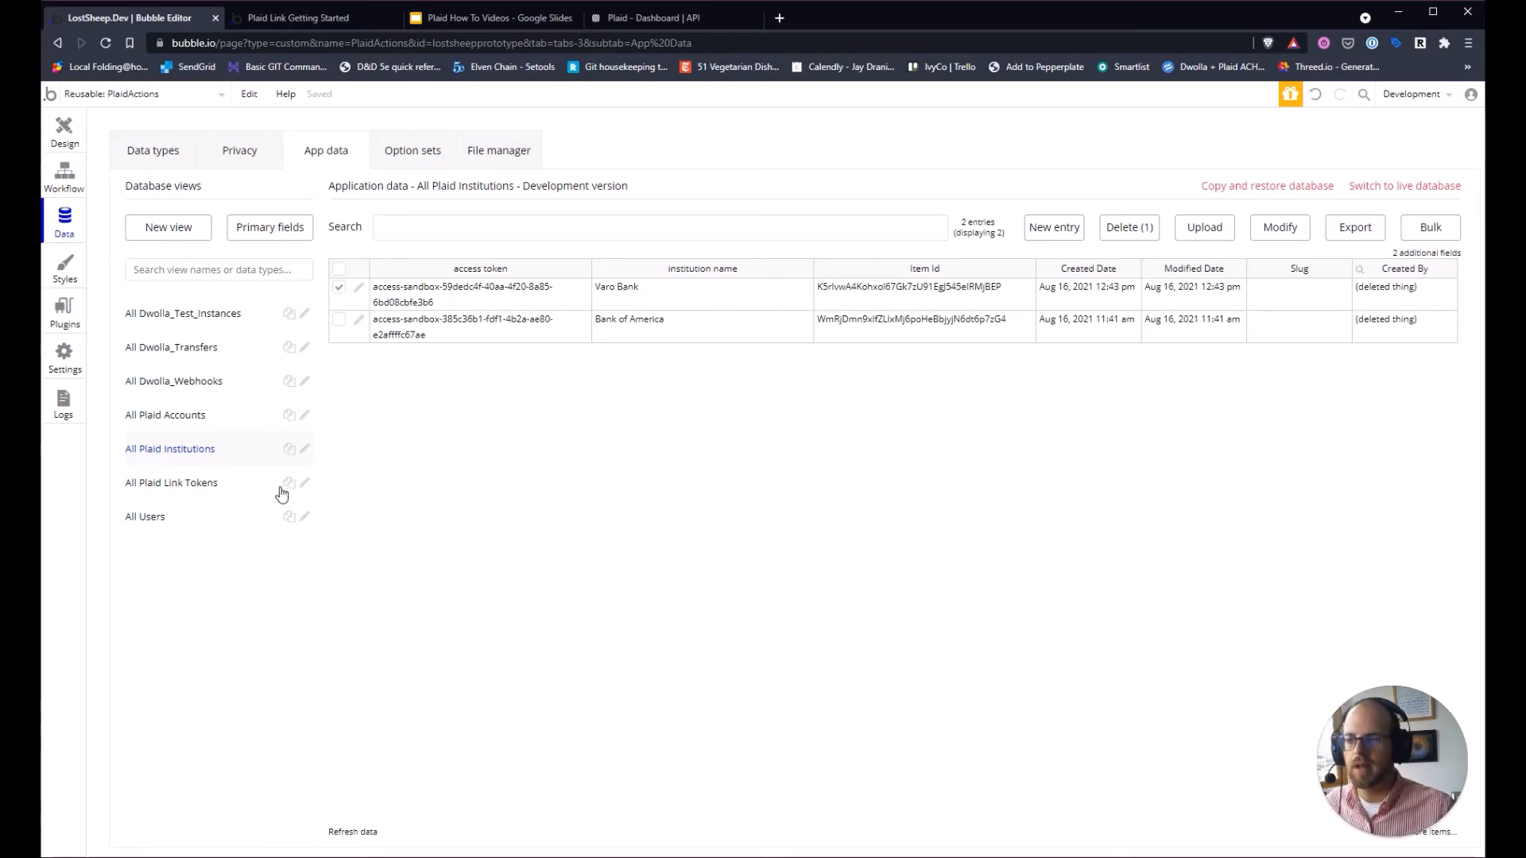
pyautogui.click(199, 422)
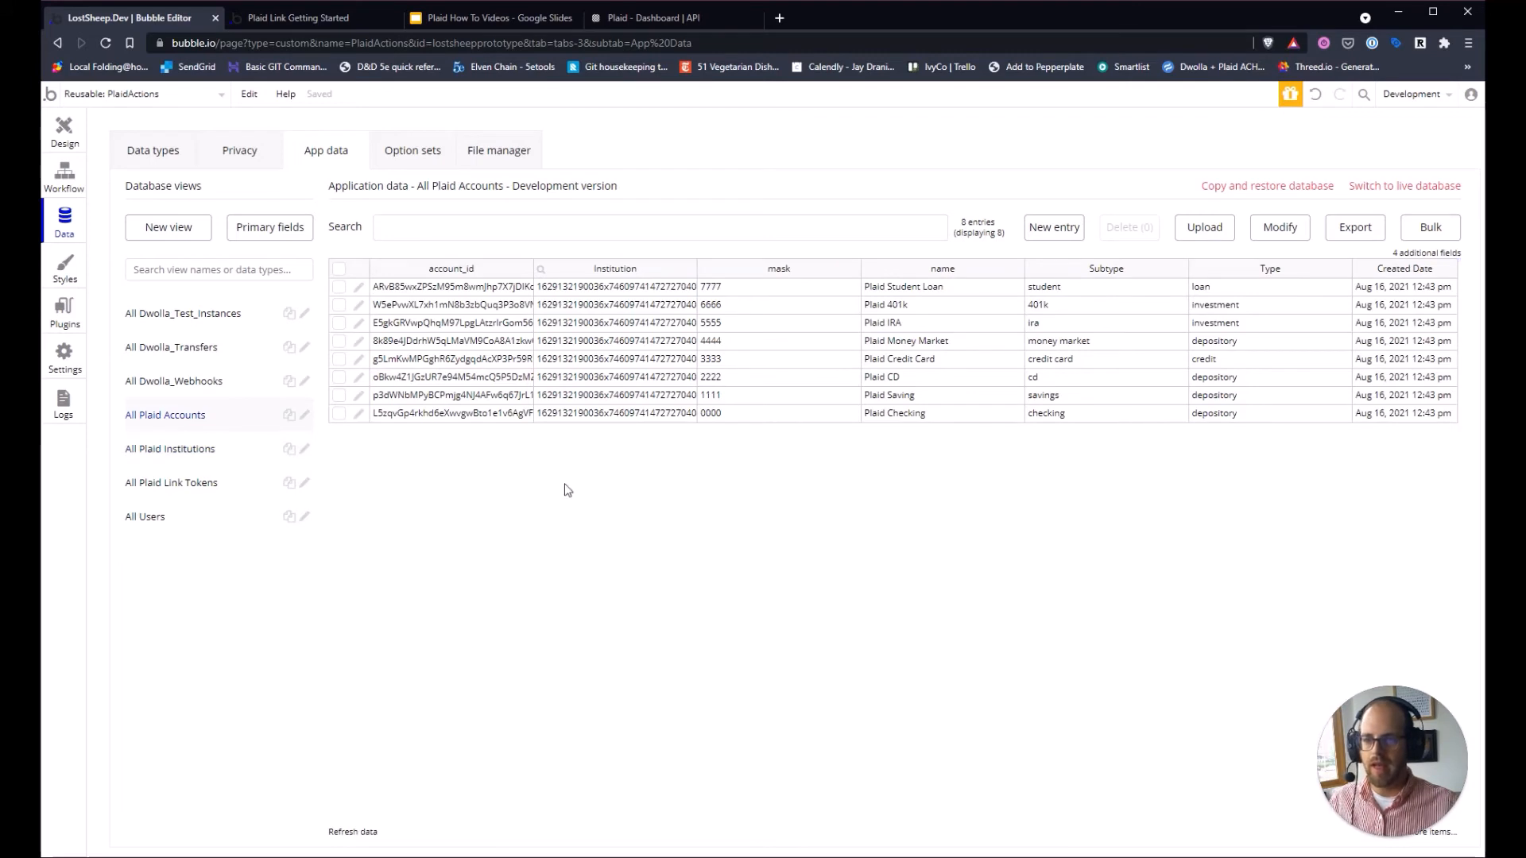
pyautogui.click(369, 837)
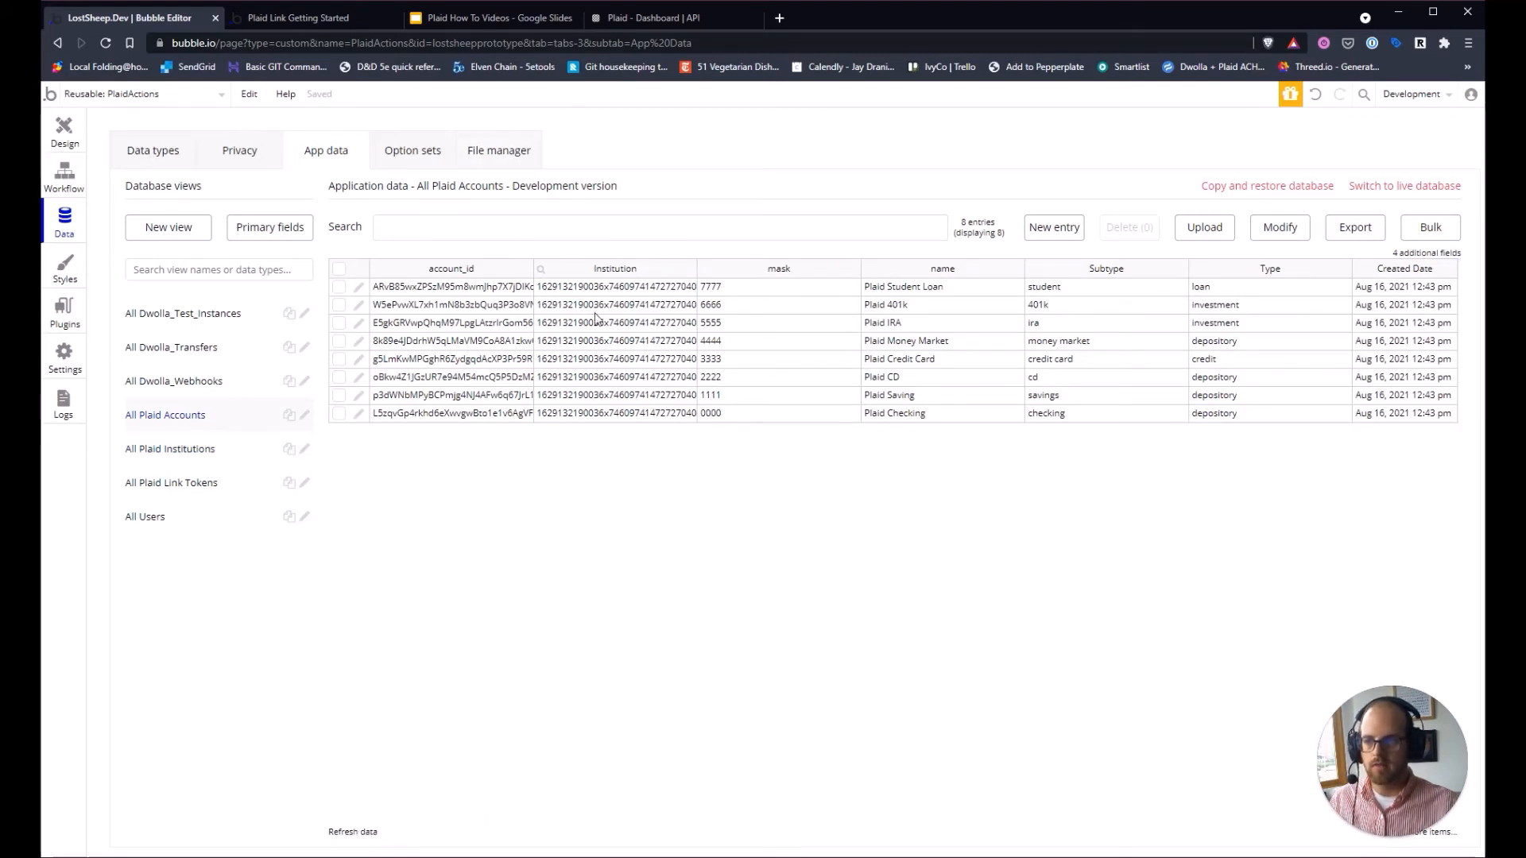
# Inspect the account's institution and Varo Bank's accounts and access token beside Bank of America's empty accounts.
pyautogui.click(641, 293)
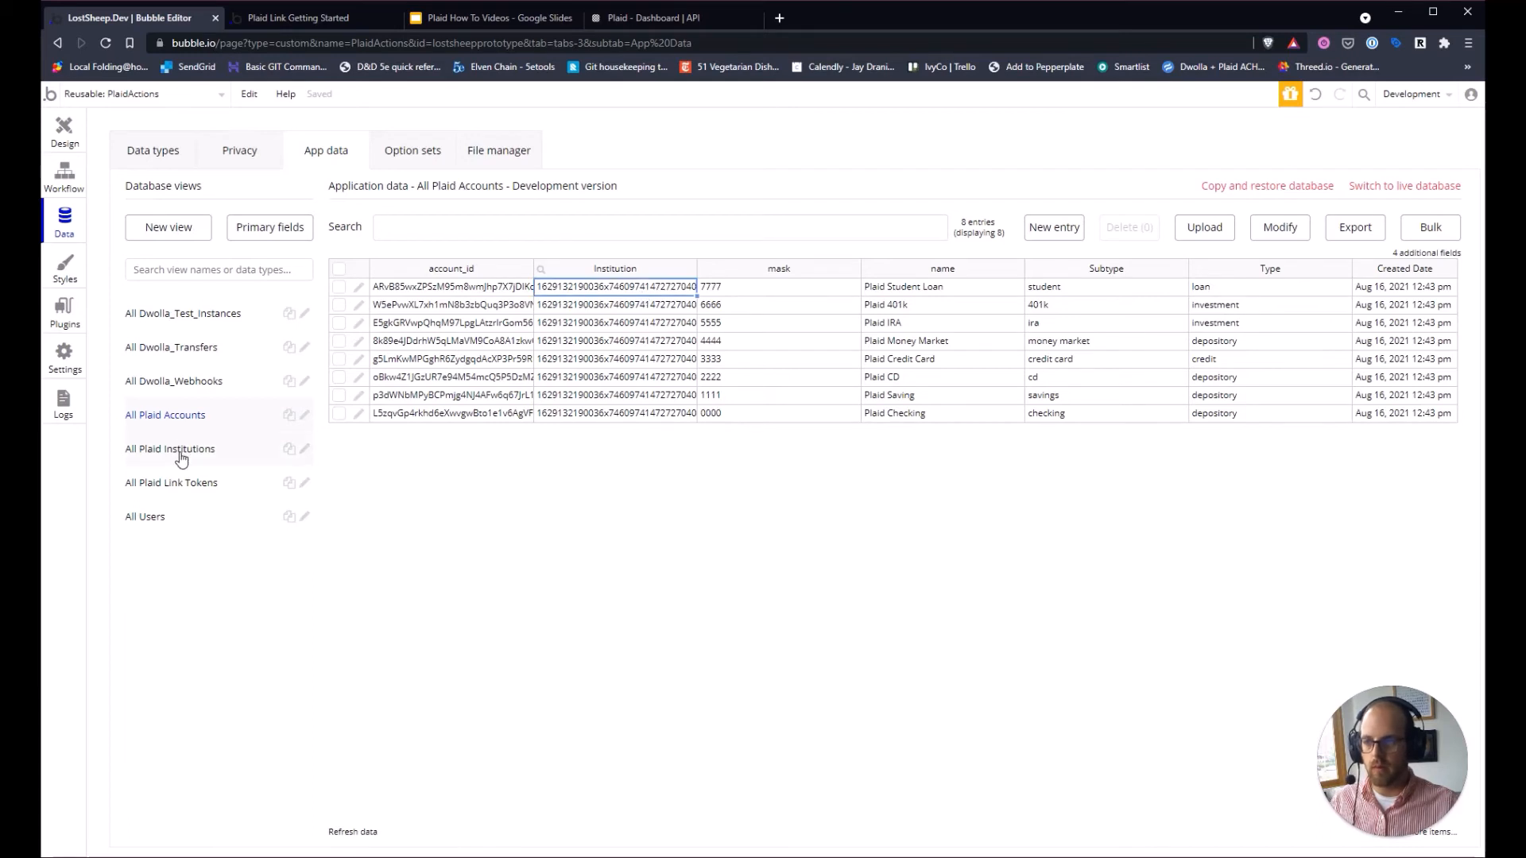
pyautogui.click(182, 458)
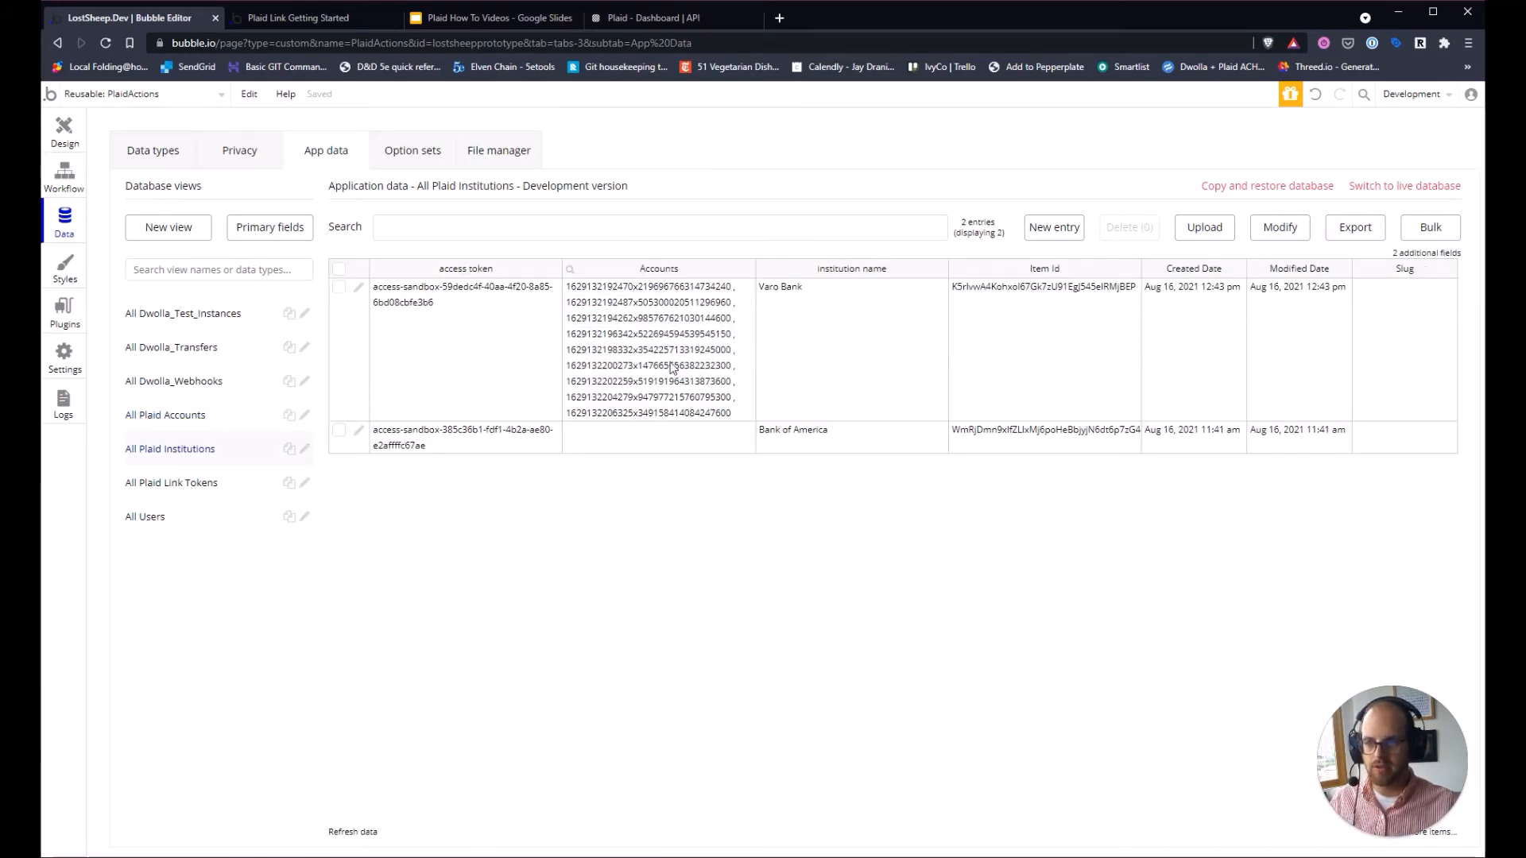
pyautogui.click(670, 293)
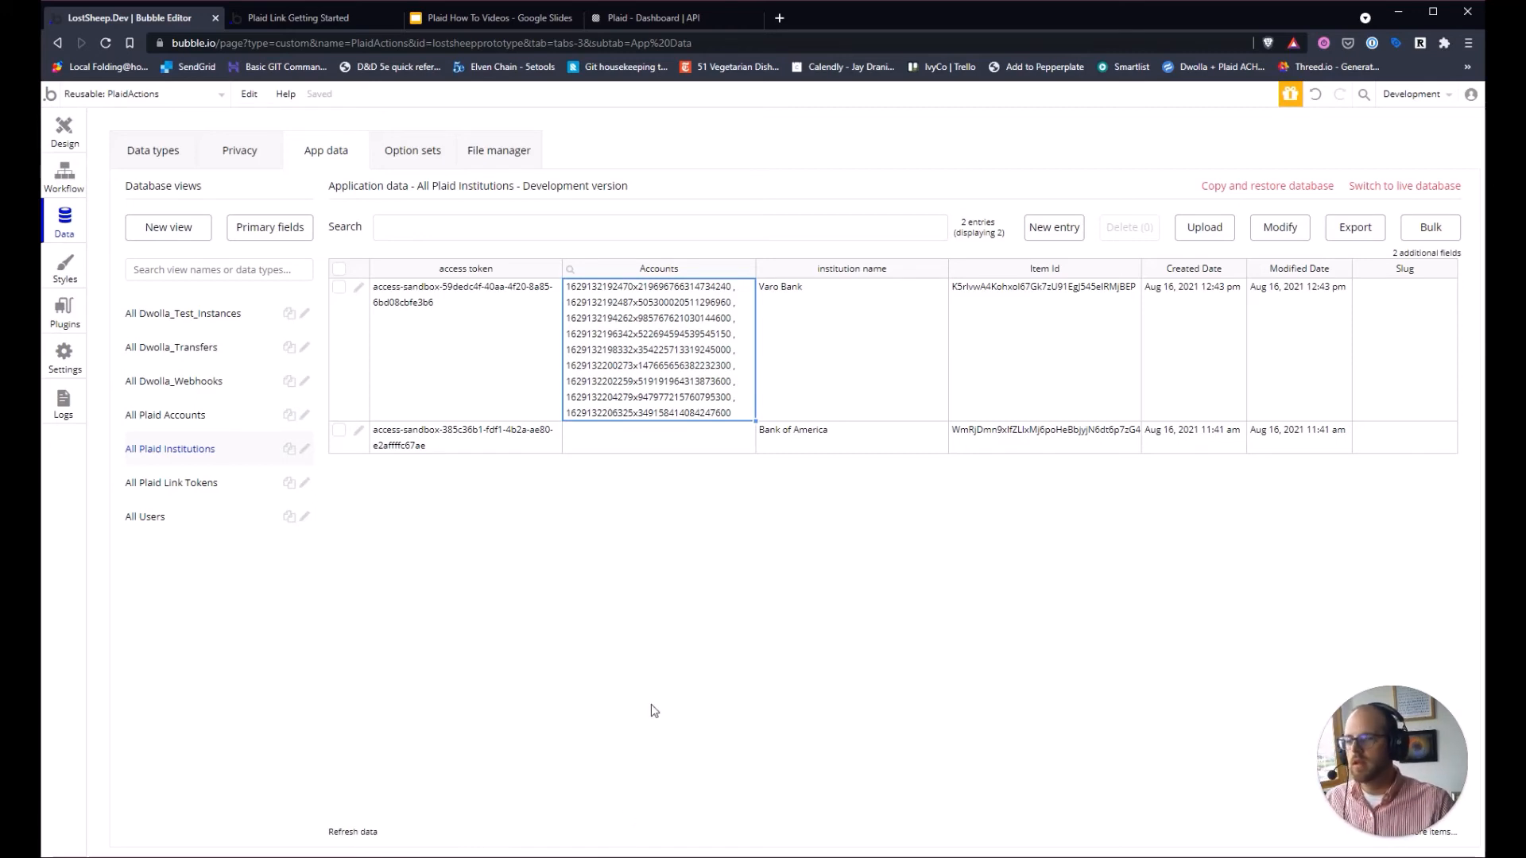
pyautogui.click(648, 444)
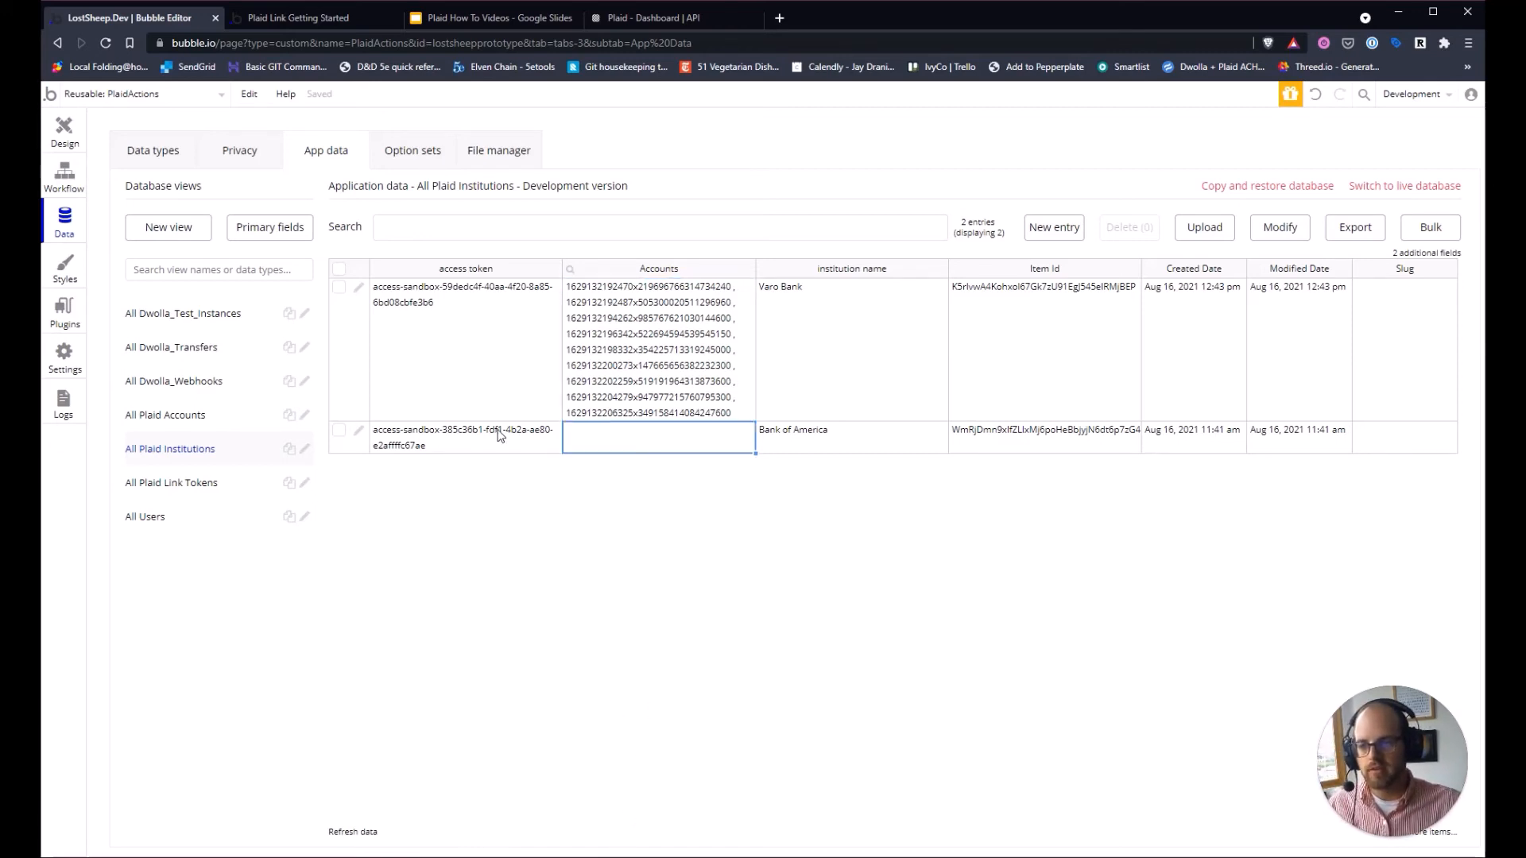
pyautogui.click(496, 389)
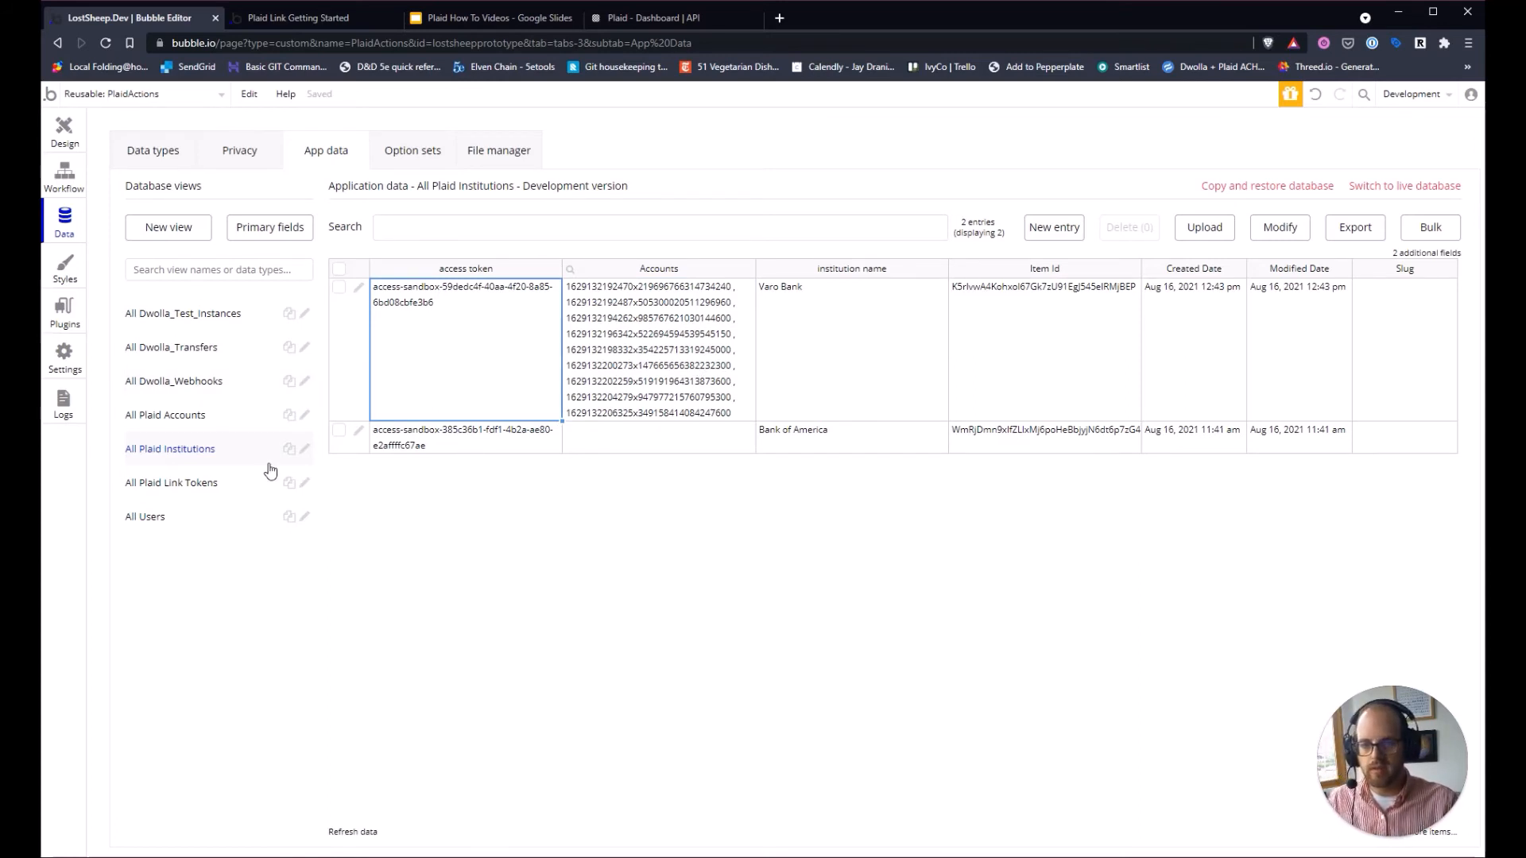
pyautogui.click(150, 95)
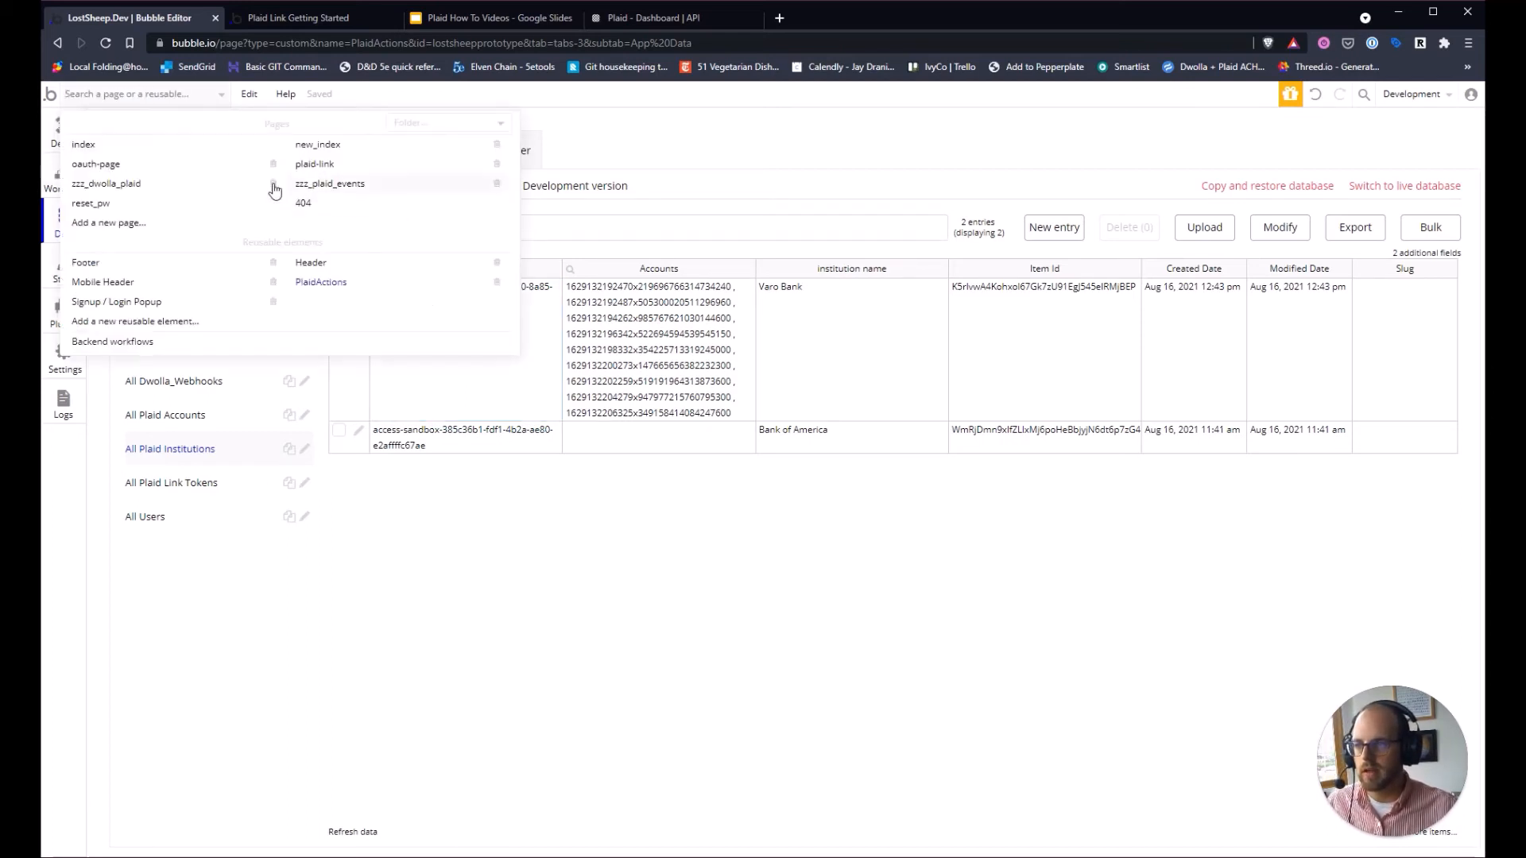
# Confirm oauth-page has no workflows, then show the PlaidActions reusable's workflow events.
pyautogui.click(96, 165)
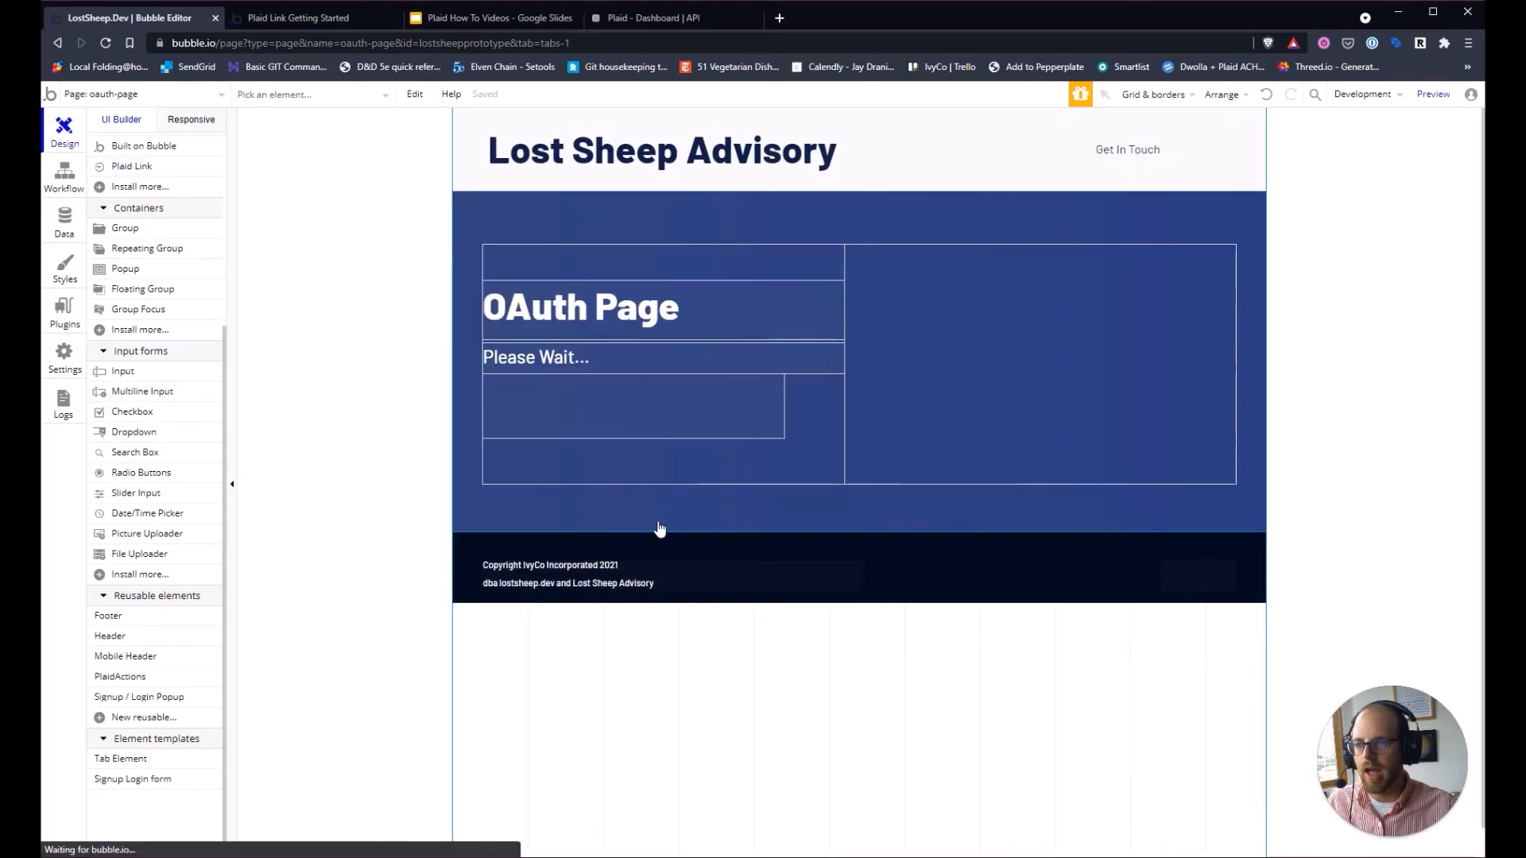
pyautogui.doubleClick(353, 509)
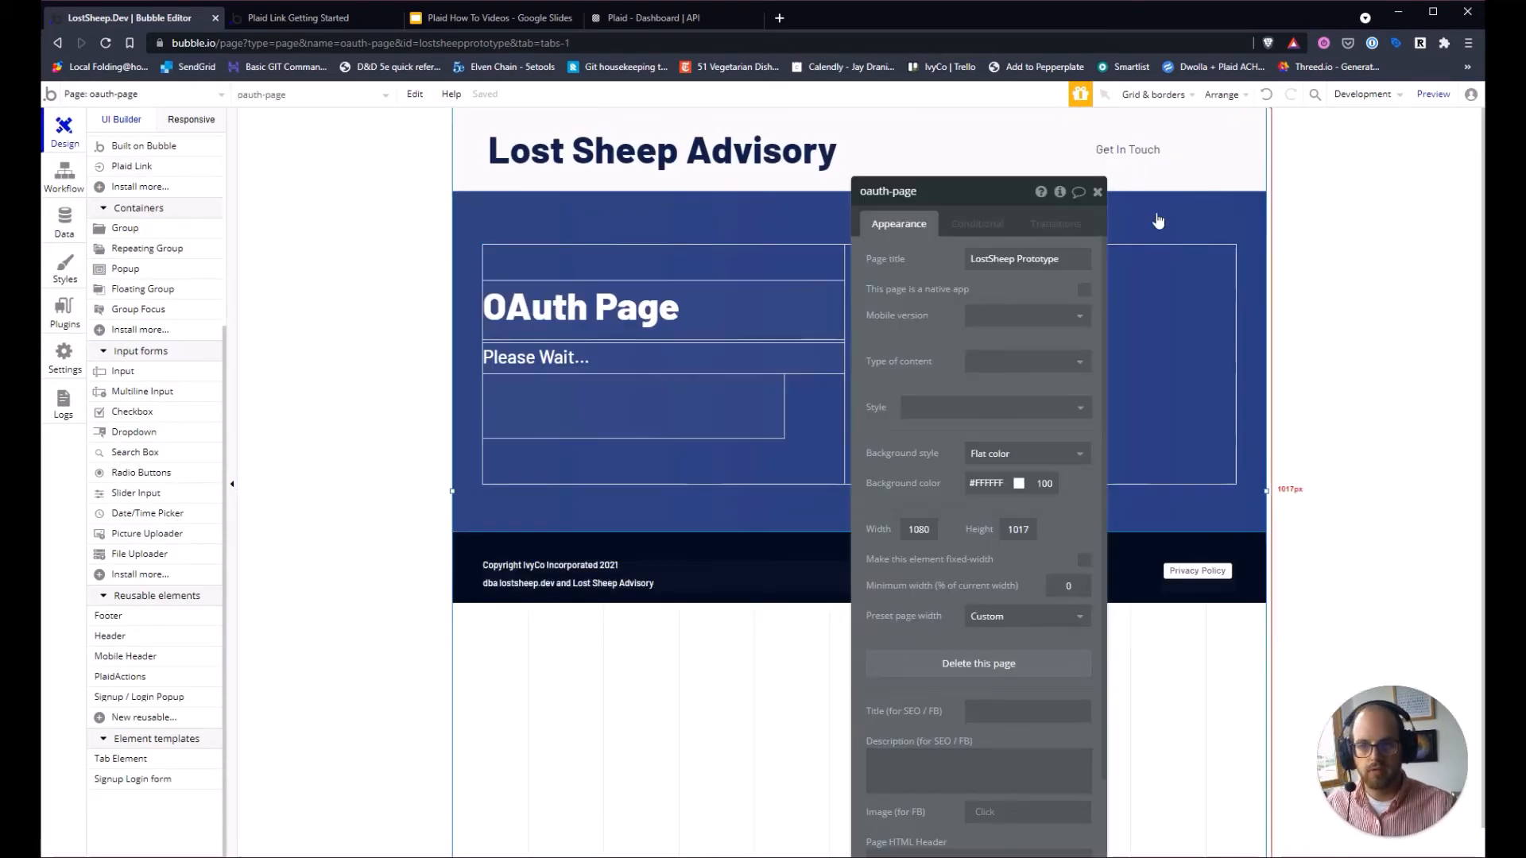
pyautogui.click(1098, 191)
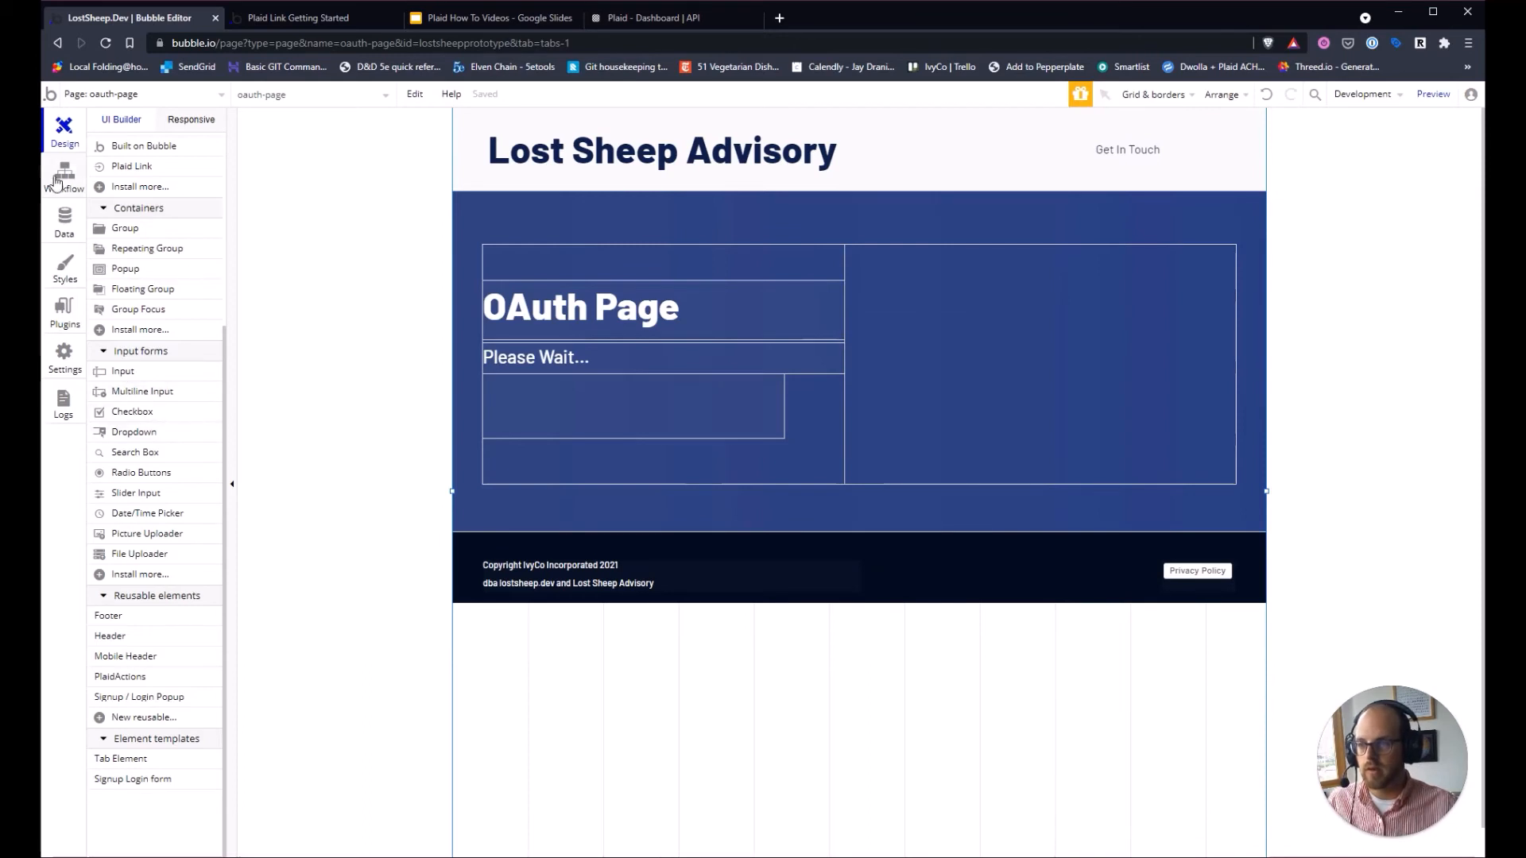
pyautogui.click(64, 176)
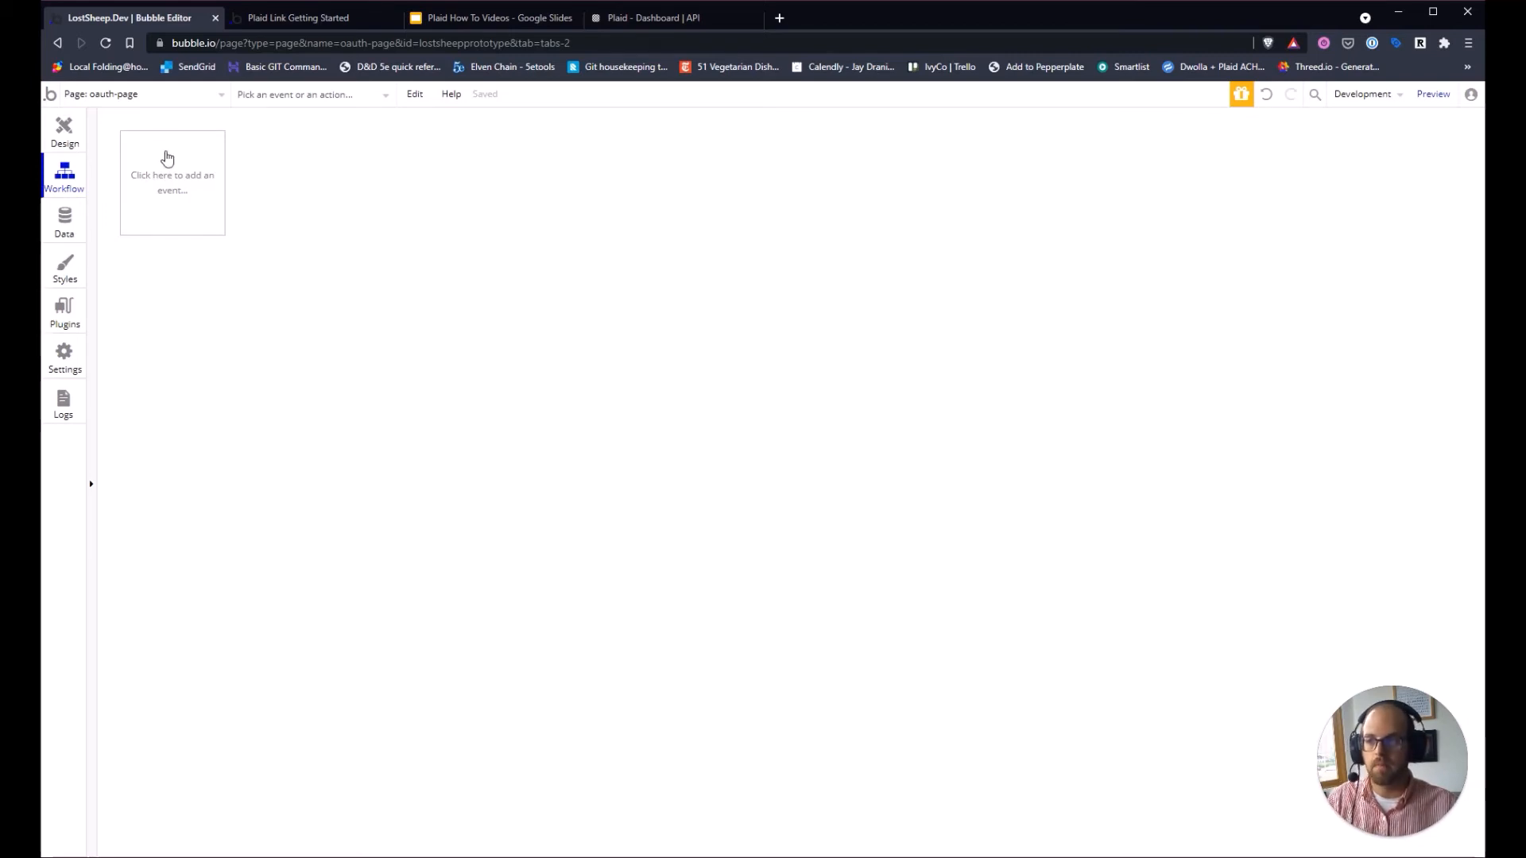
pyautogui.click(157, 99)
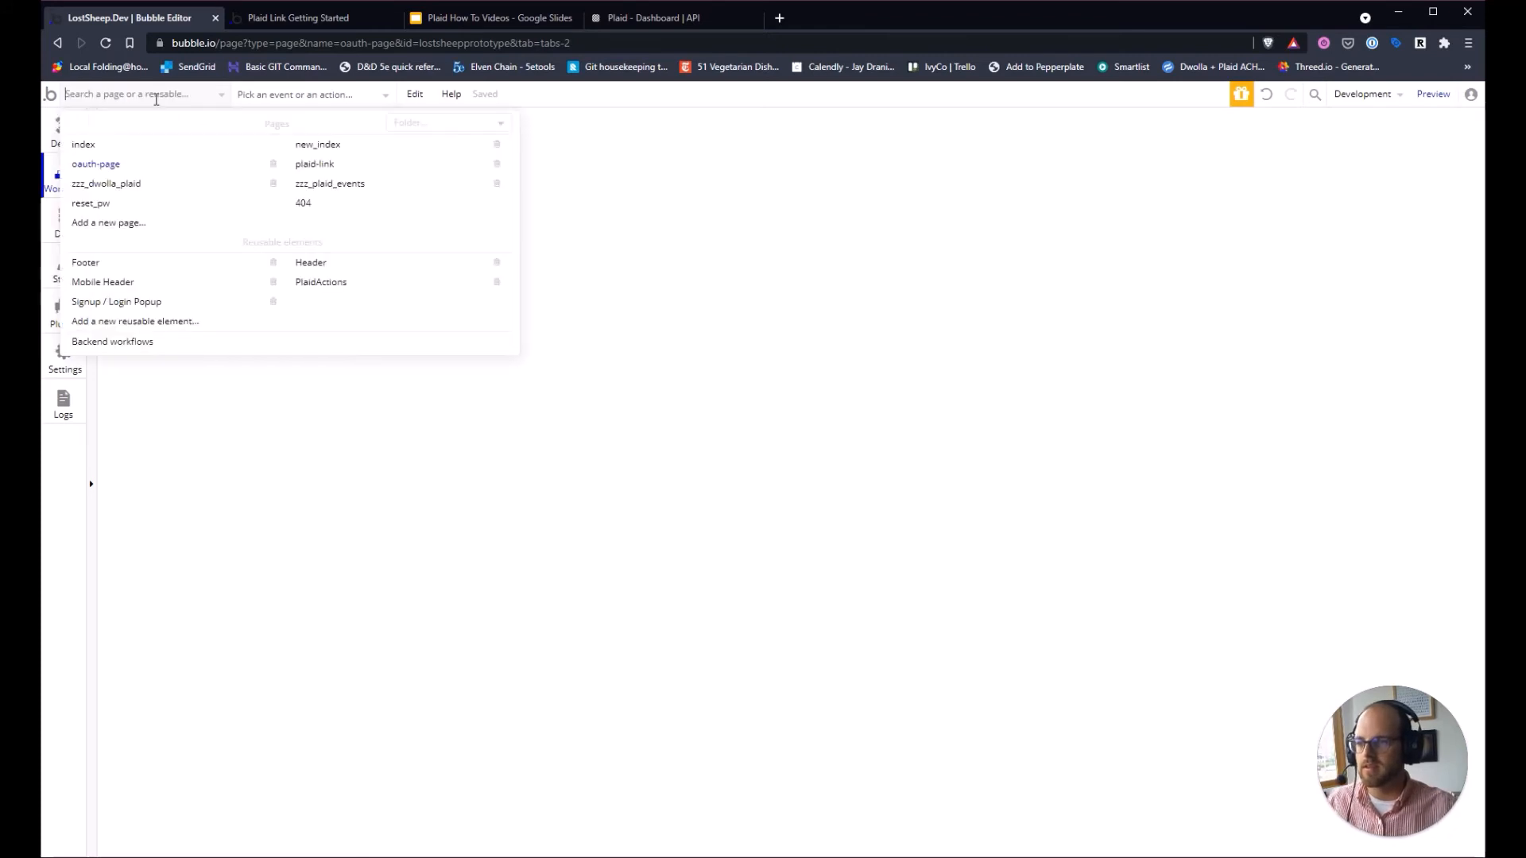
pyautogui.click(340, 286)
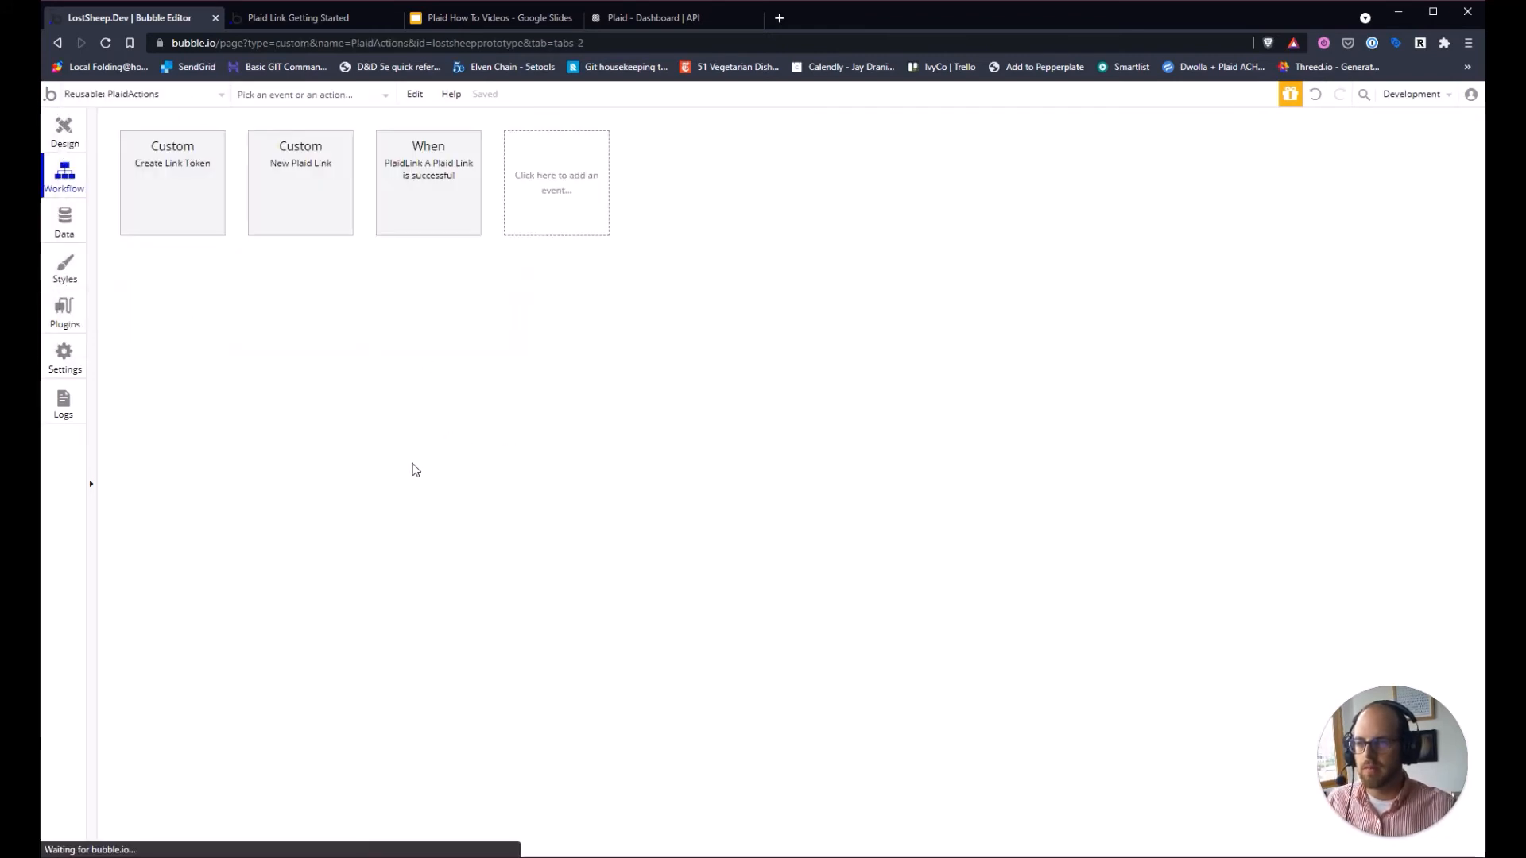
# Copy the New Plaid Link event, paste it, and rename the copy 'OAuth Plaid Link'.
pyautogui.click(318, 190)
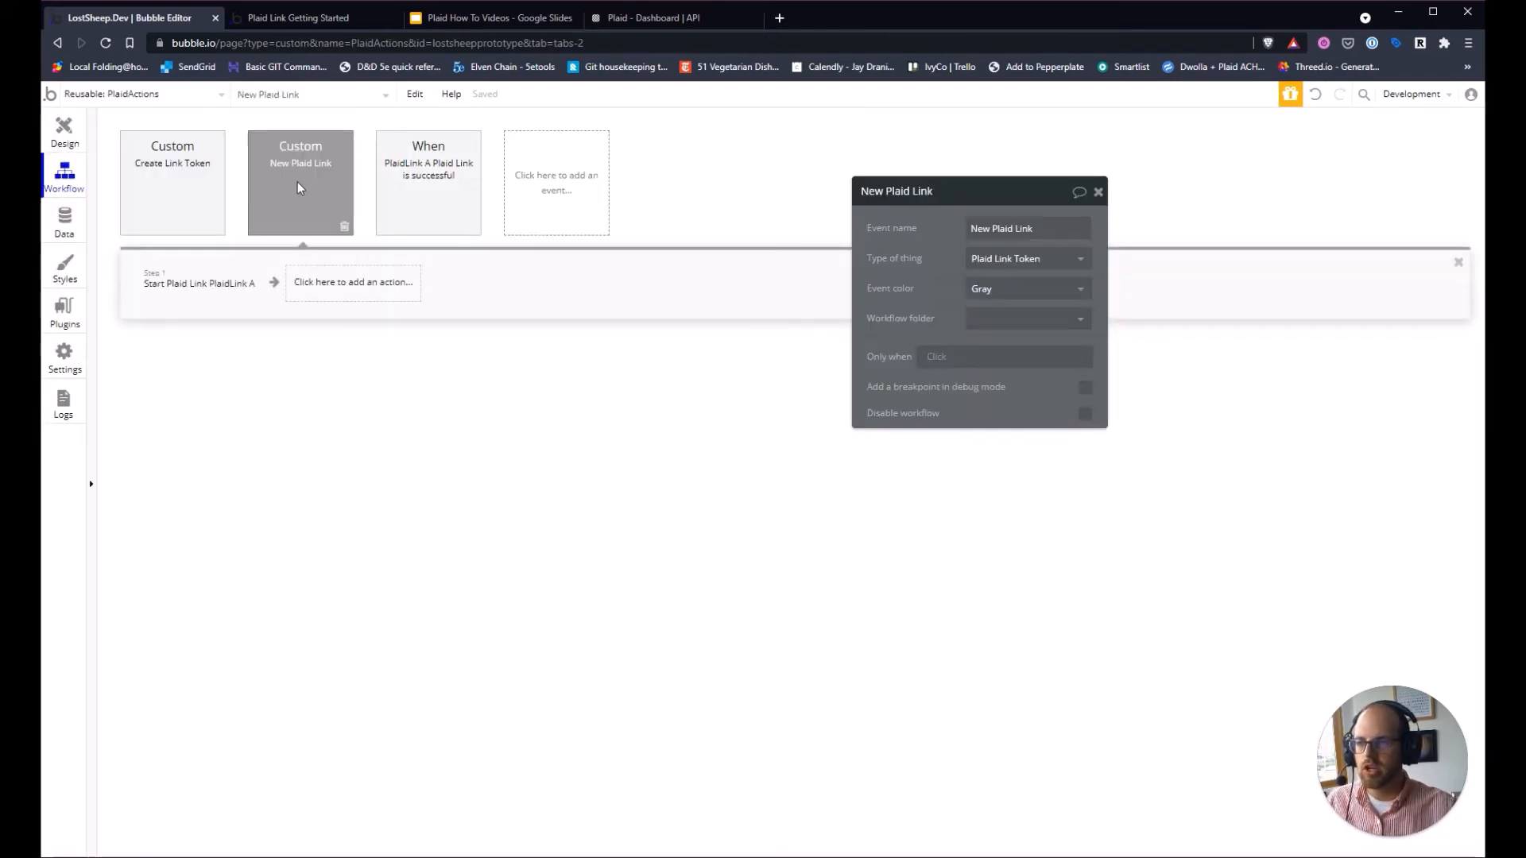
pyautogui.rightClick(297, 184)
pyautogui.click(347, 256)
pyautogui.rightClick(597, 193)
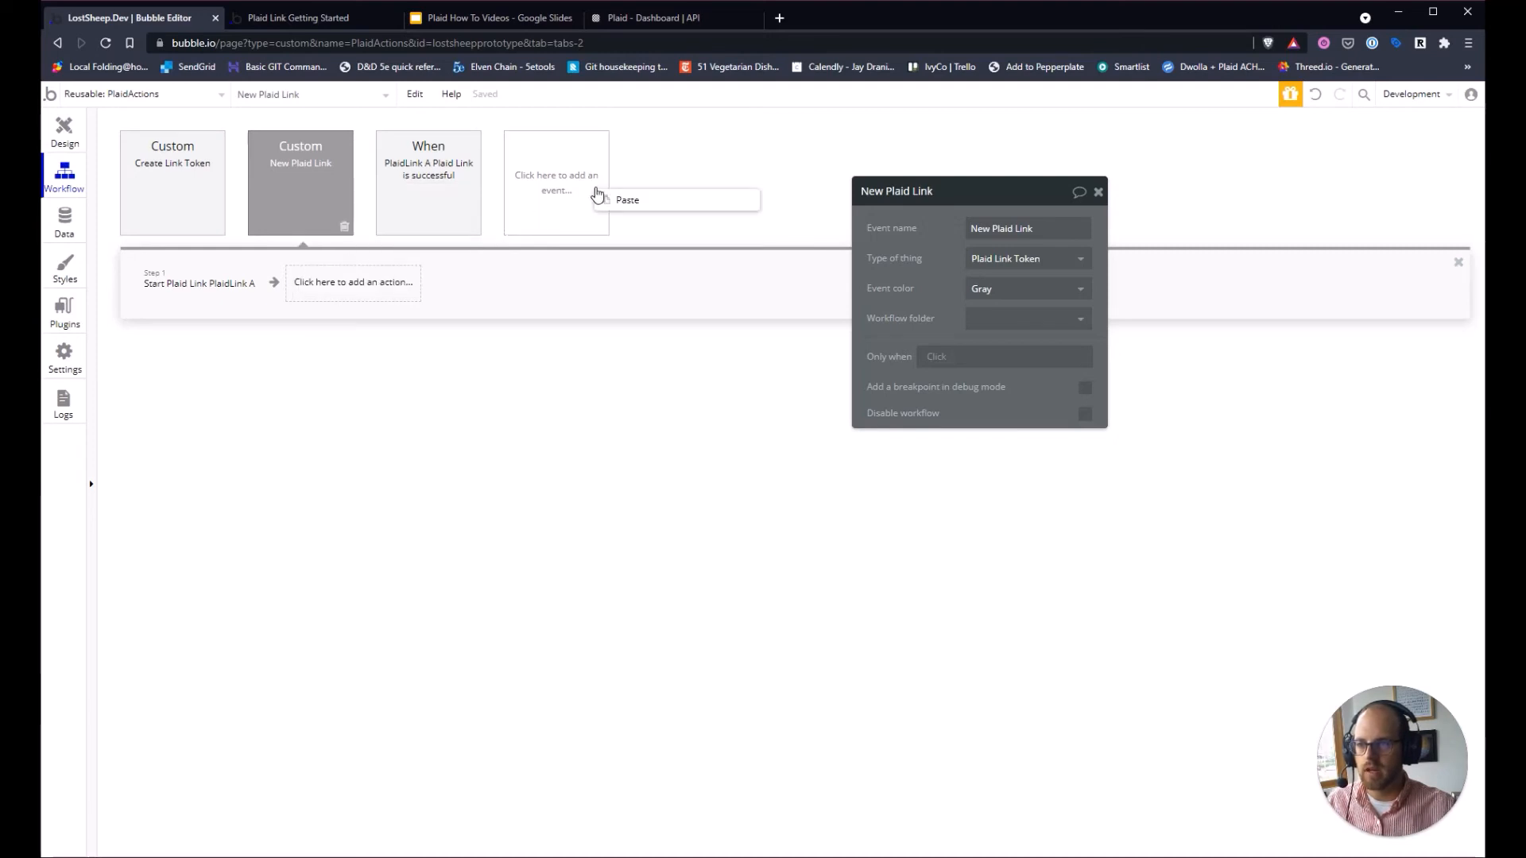
pyautogui.click(612, 200)
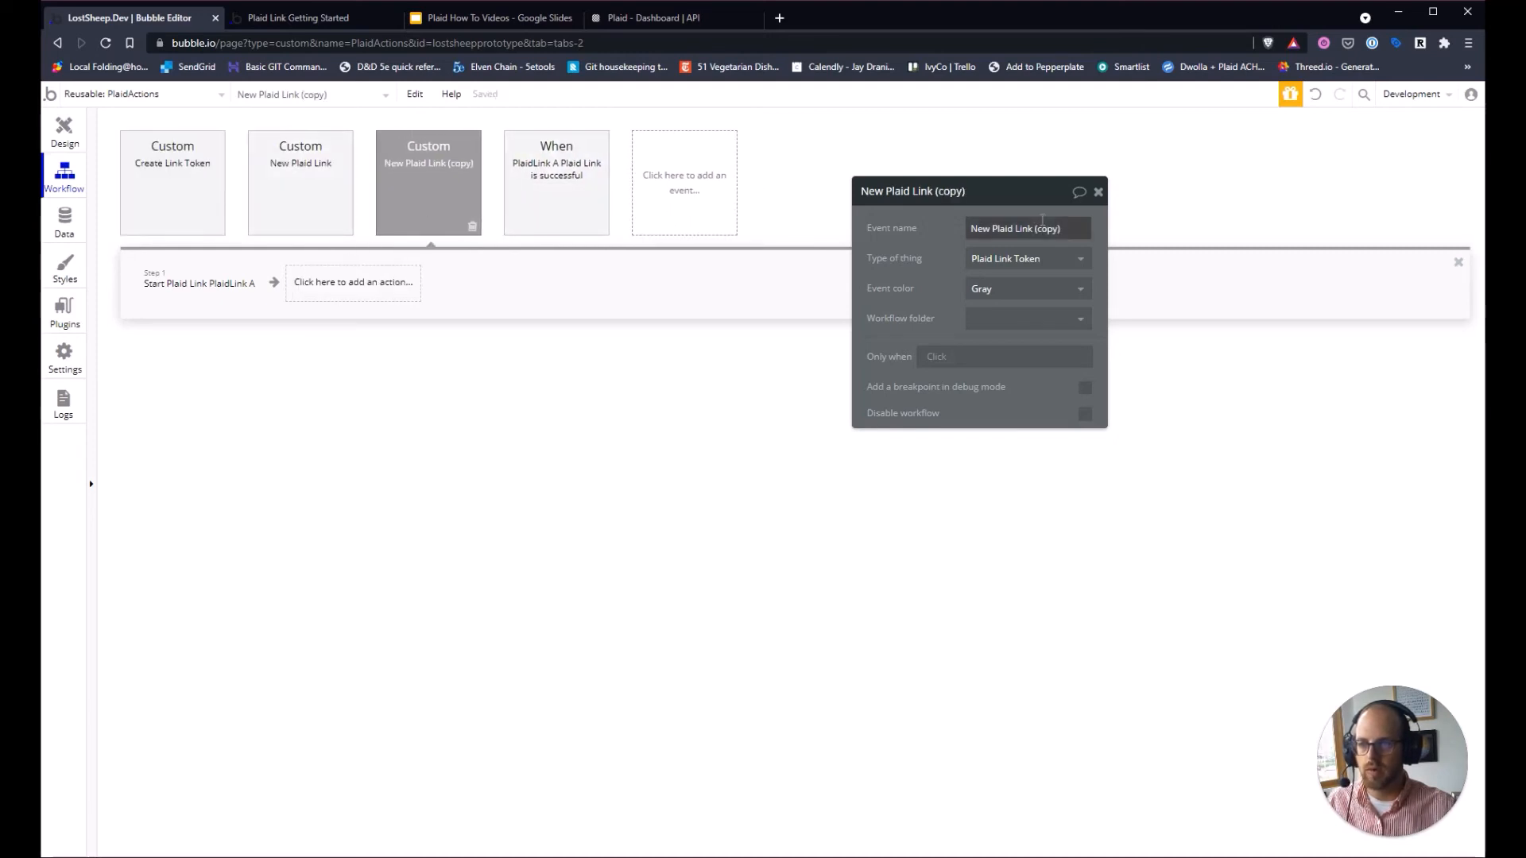
pyautogui.click(1008, 228)
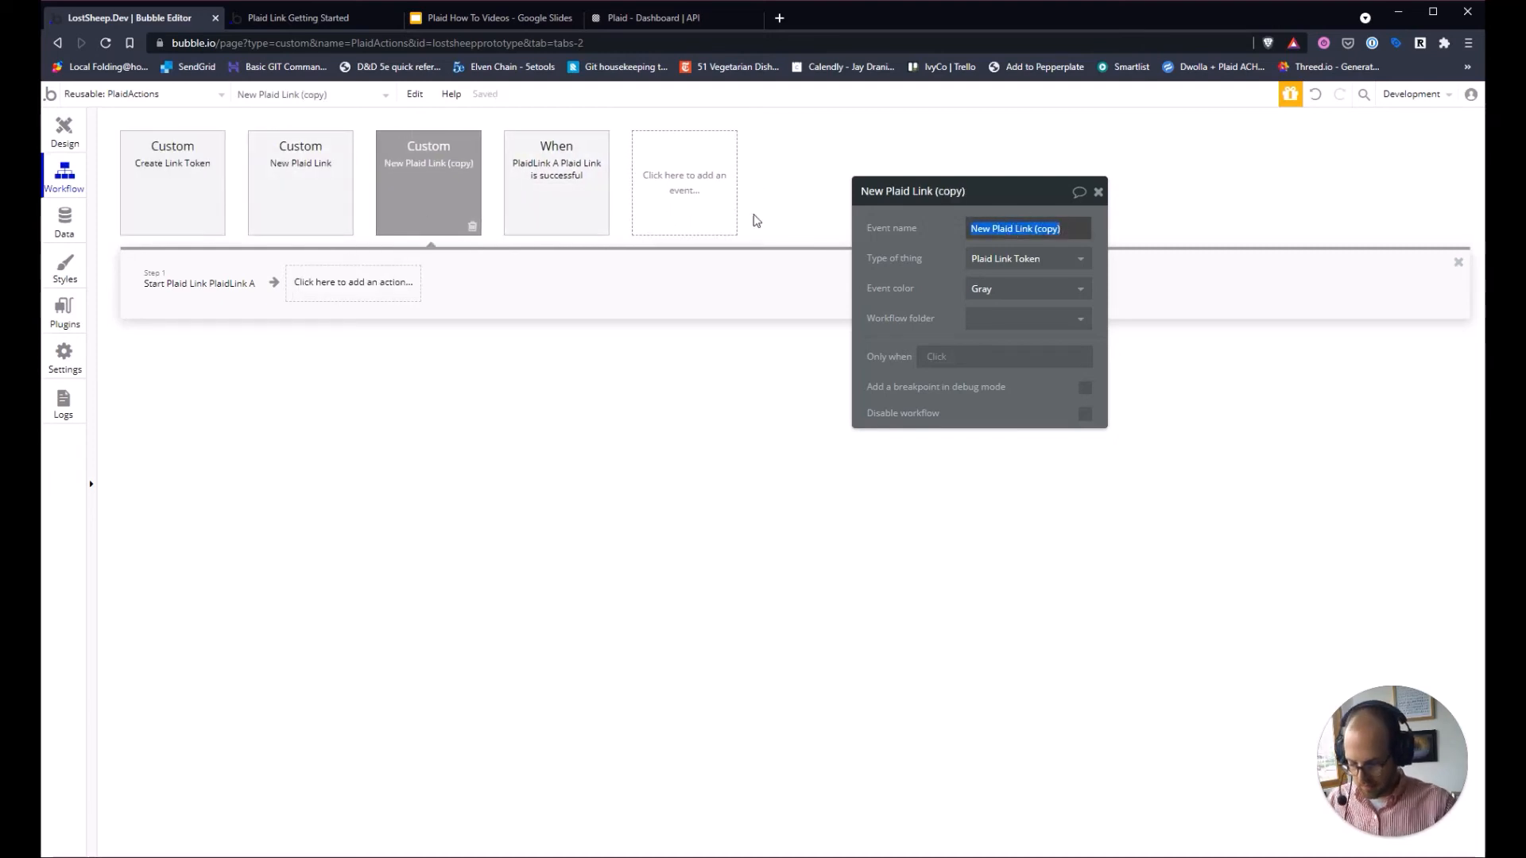
pyautogui.write('OAuth ')
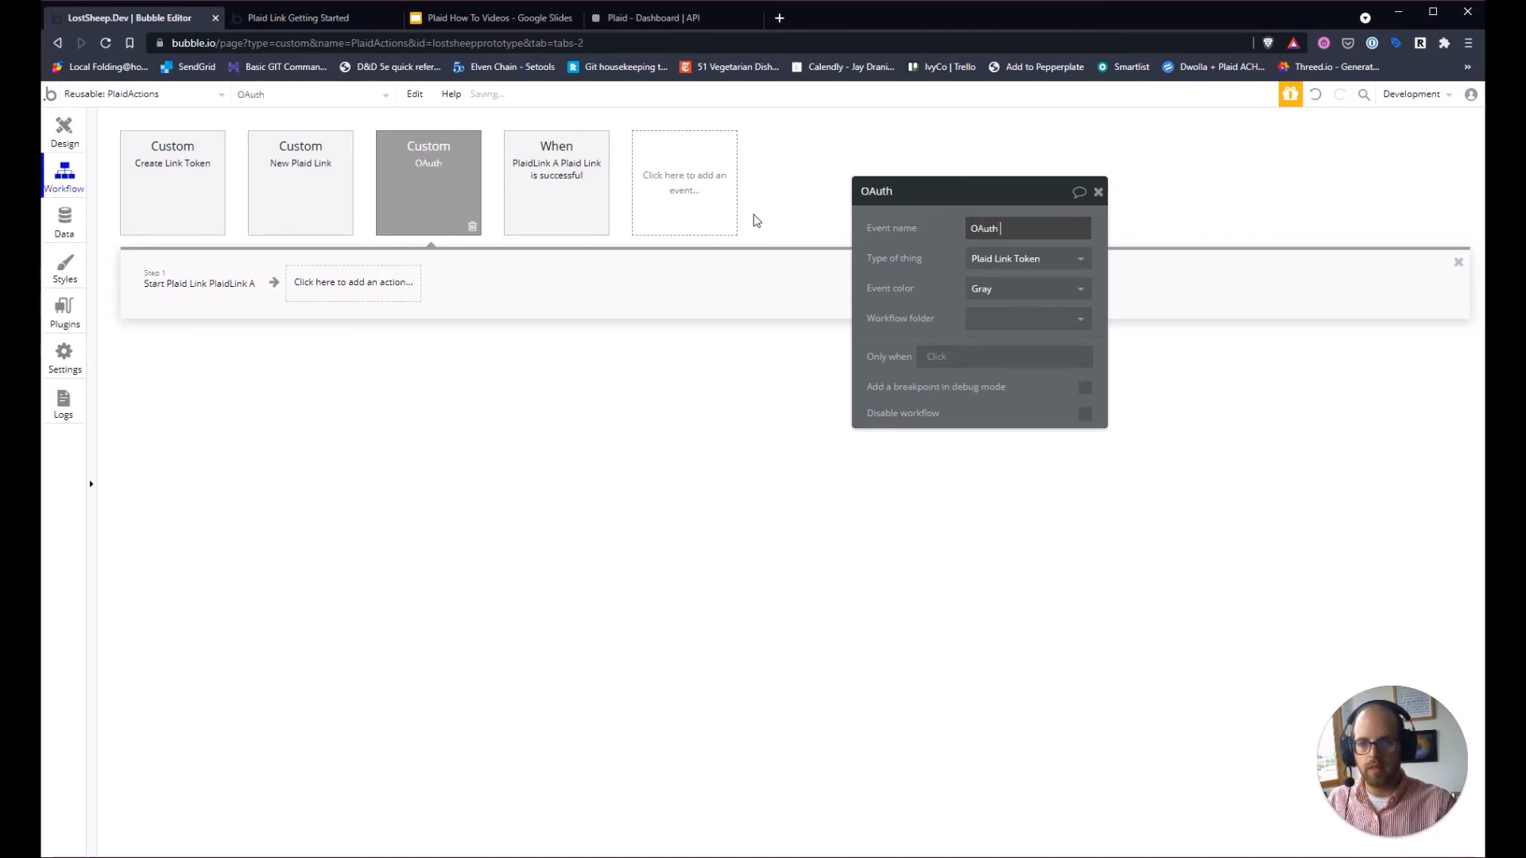
pyautogui.write('PL')
pyautogui.write('laid Link')
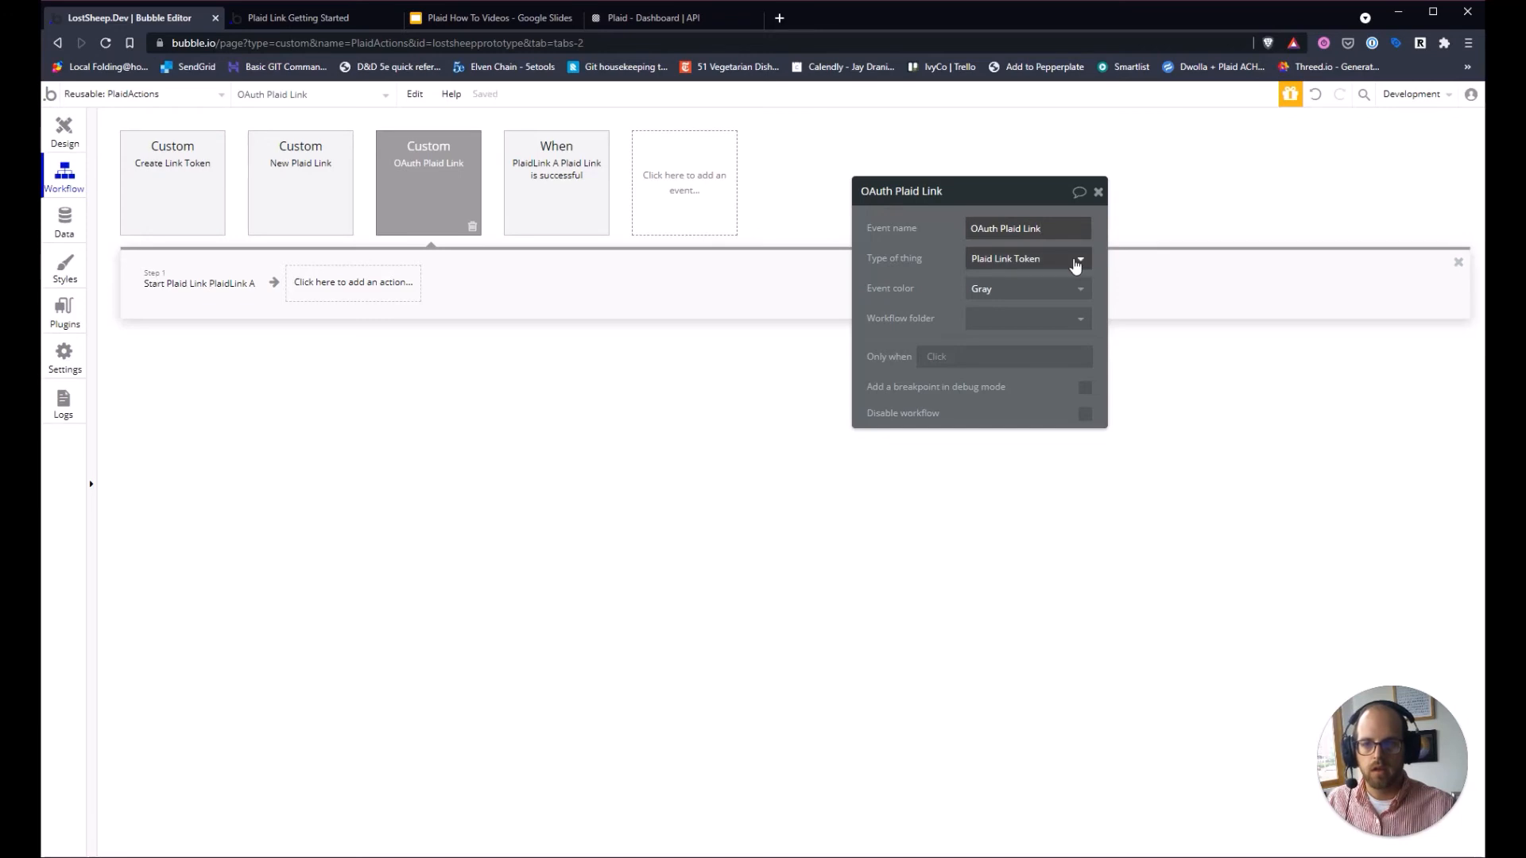
pyautogui.moveTo(943, 266); pyautogui.dragTo(947, 266)
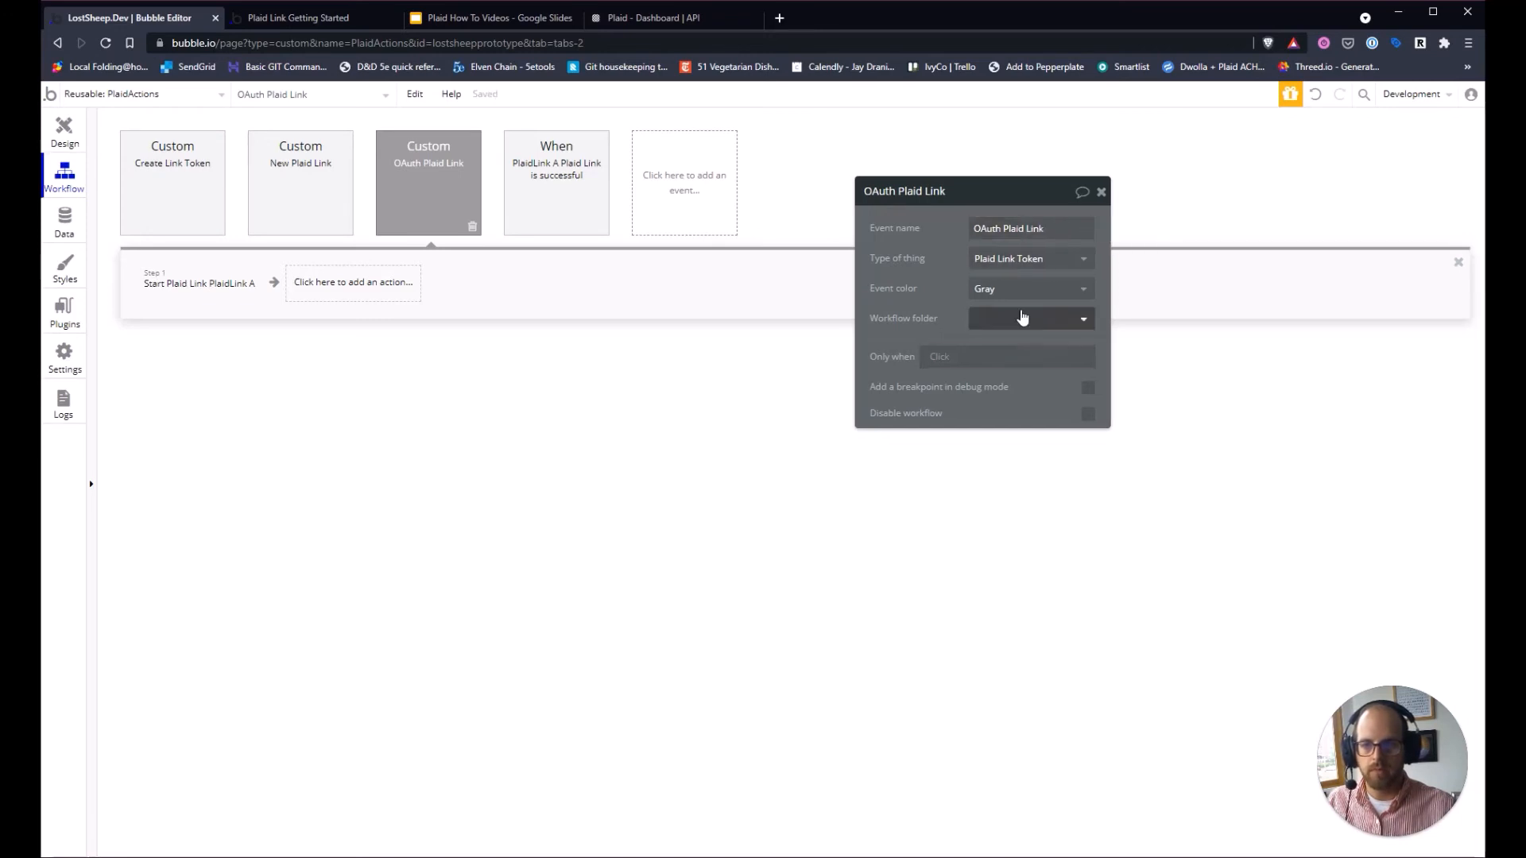
# Set the Start Plaid Link step's receivedredirectURI to This url.
pyautogui.click(214, 284)
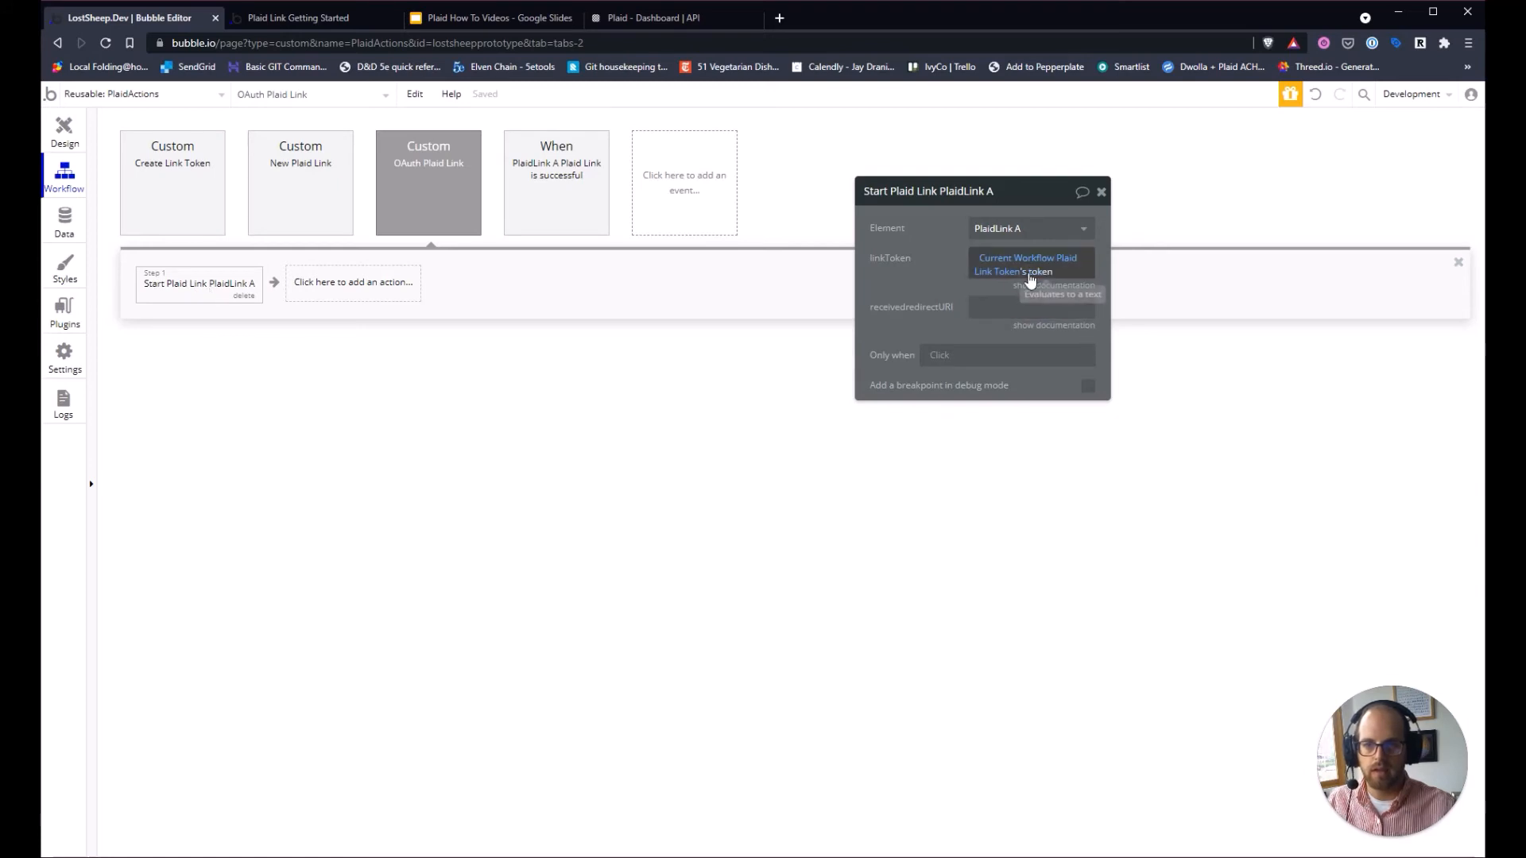
pyautogui.click(1002, 308)
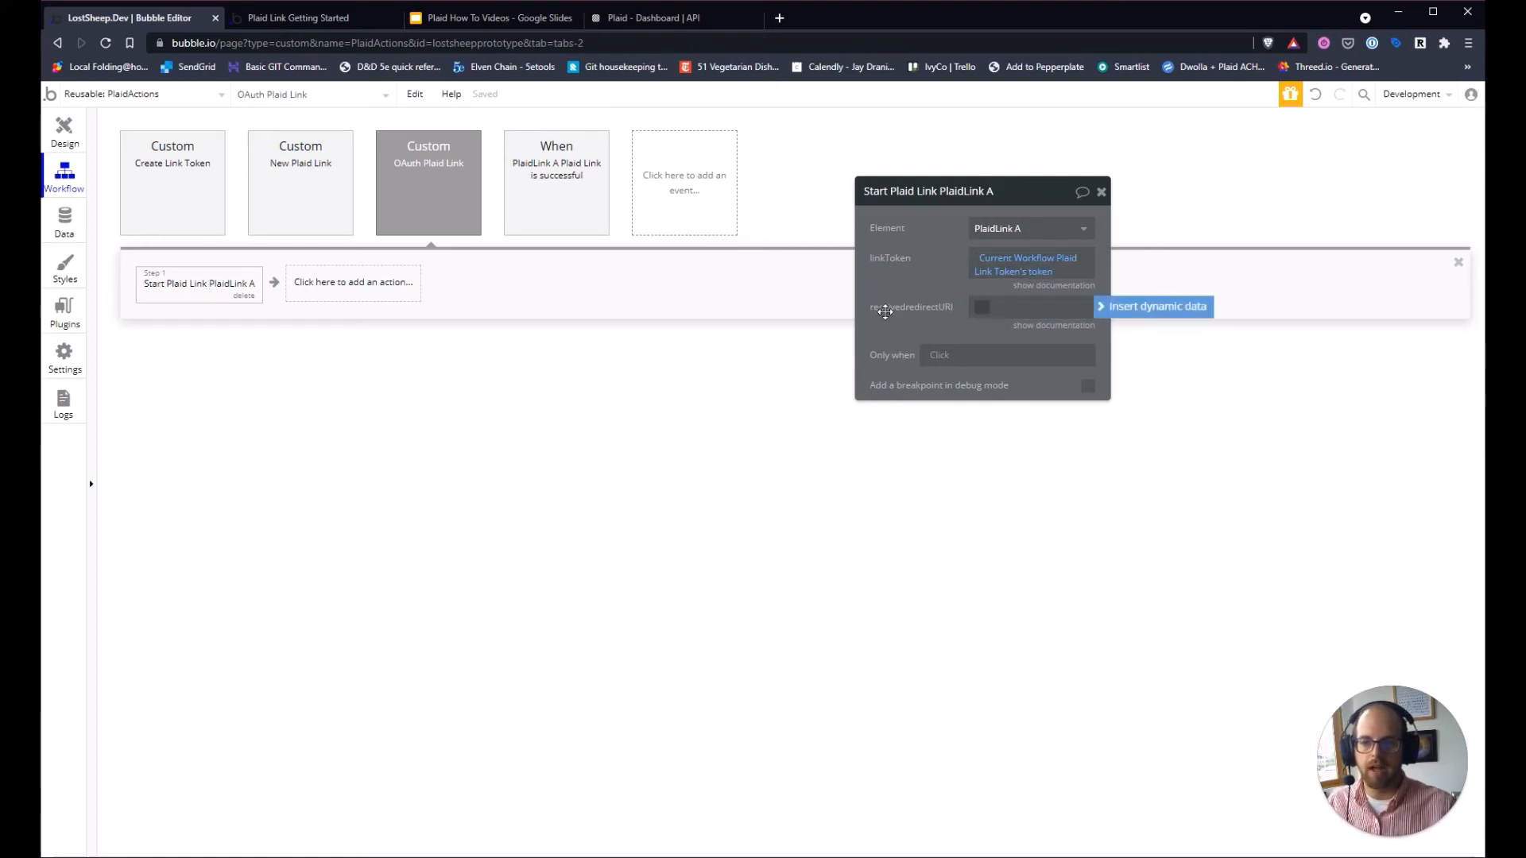
pyautogui.click(1145, 308)
pyautogui.scroll(-5, 1067, 463)
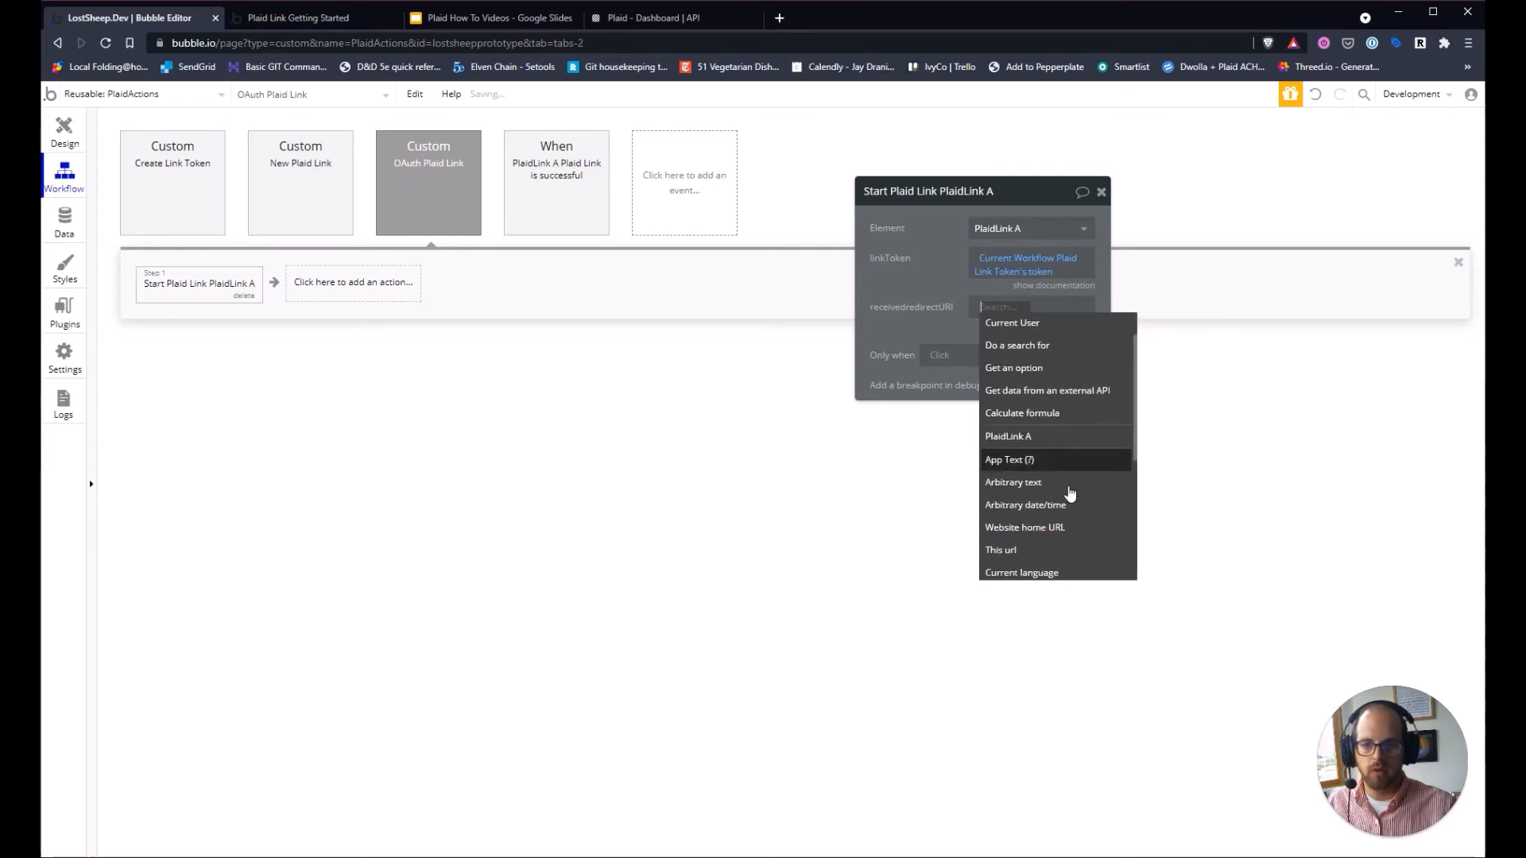
pyautogui.click(1035, 371)
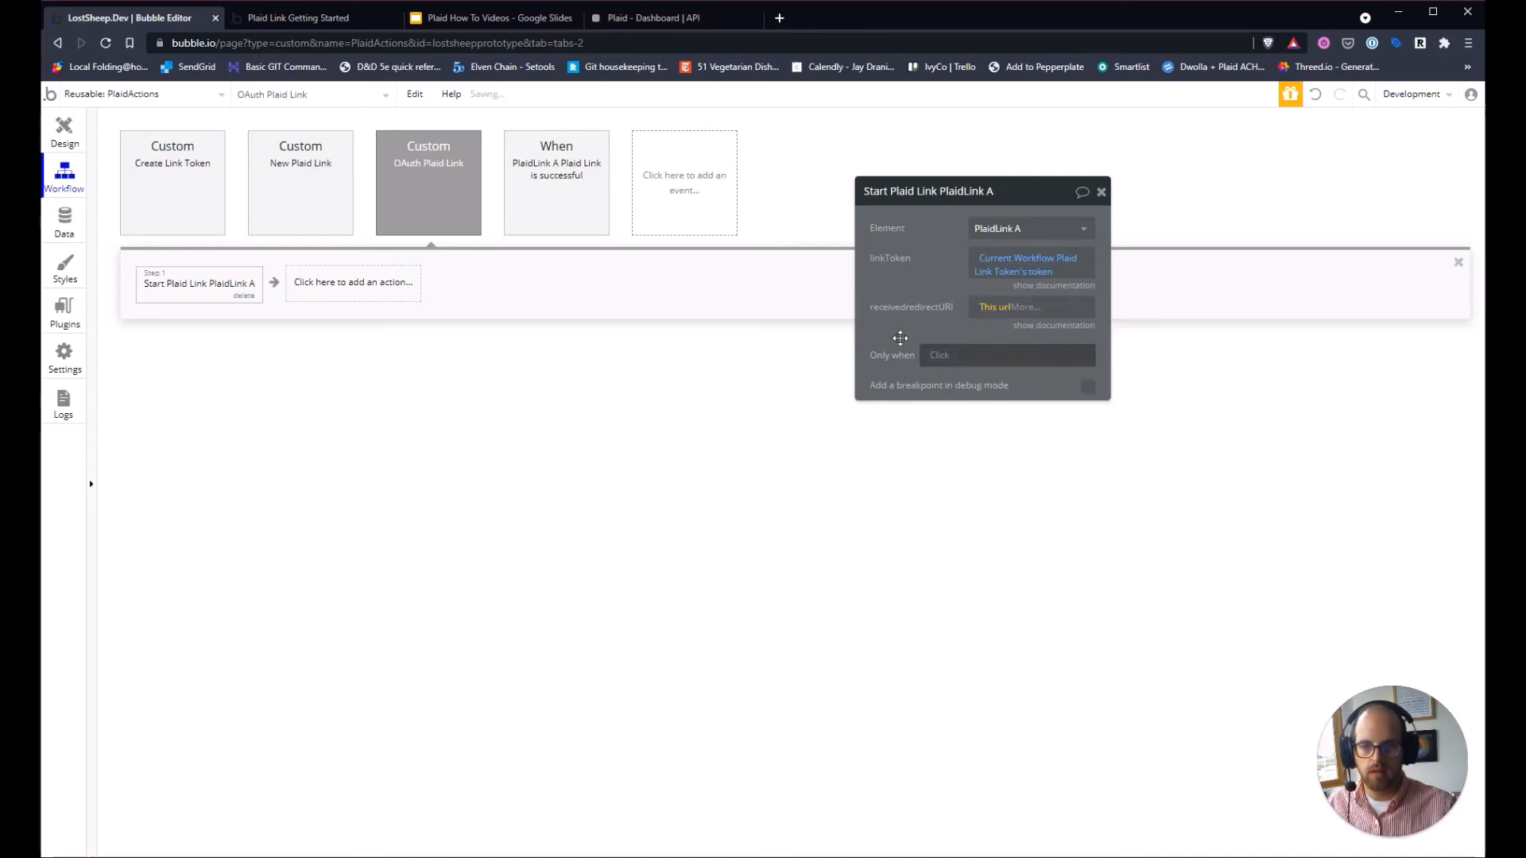
pyautogui.click(935, 357)
pyautogui.click(914, 339)
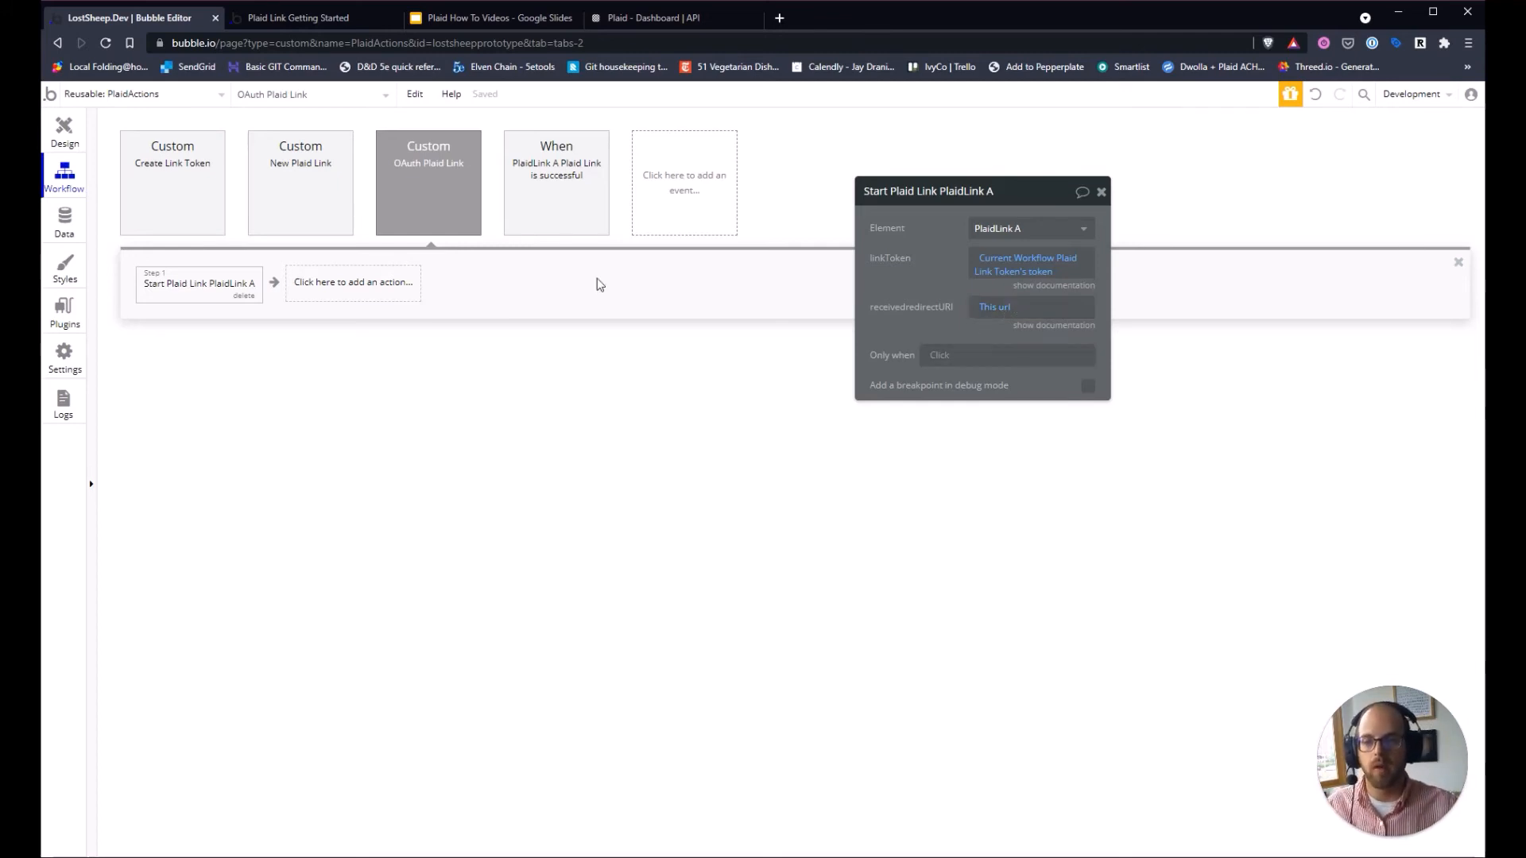
pyautogui.click(148, 99)
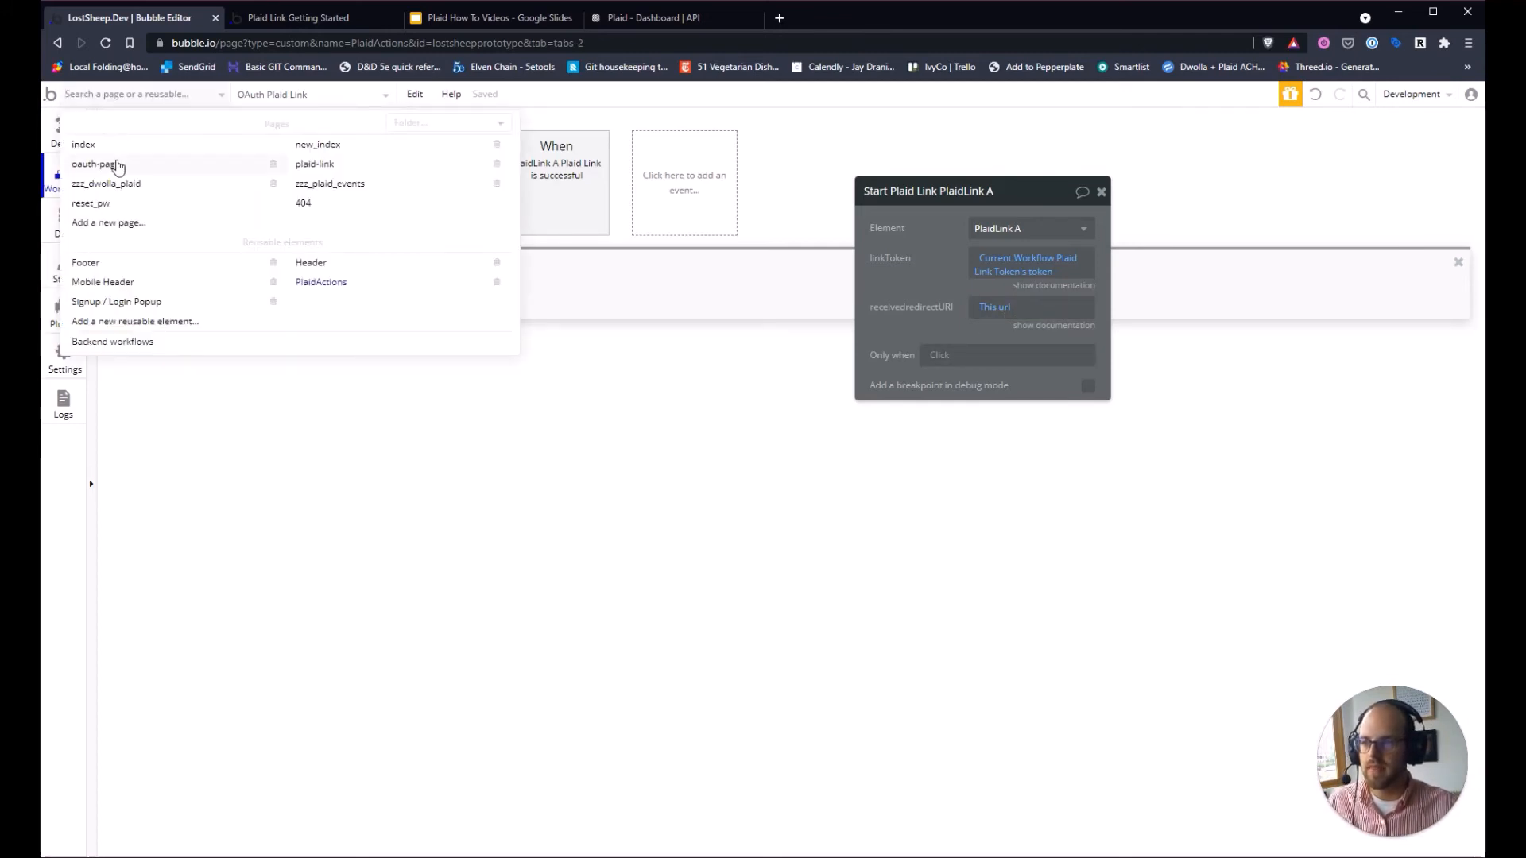
# Add a General 'Page is loaded' event to oauth-page's workflows.
pyautogui.click(115, 163)
pyautogui.click(179, 201)
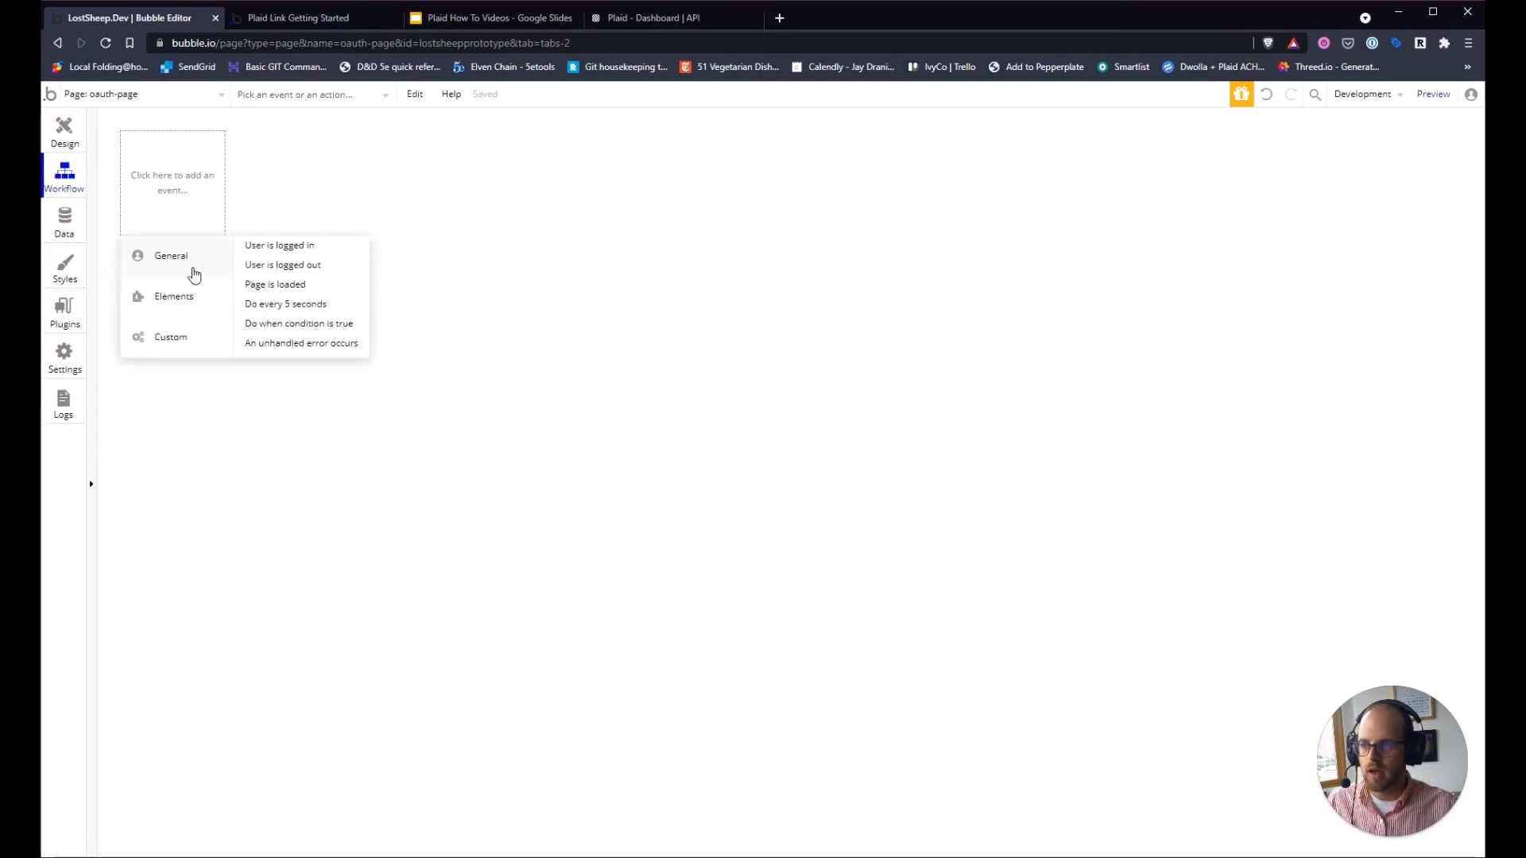
pyautogui.moveTo(191, 270)
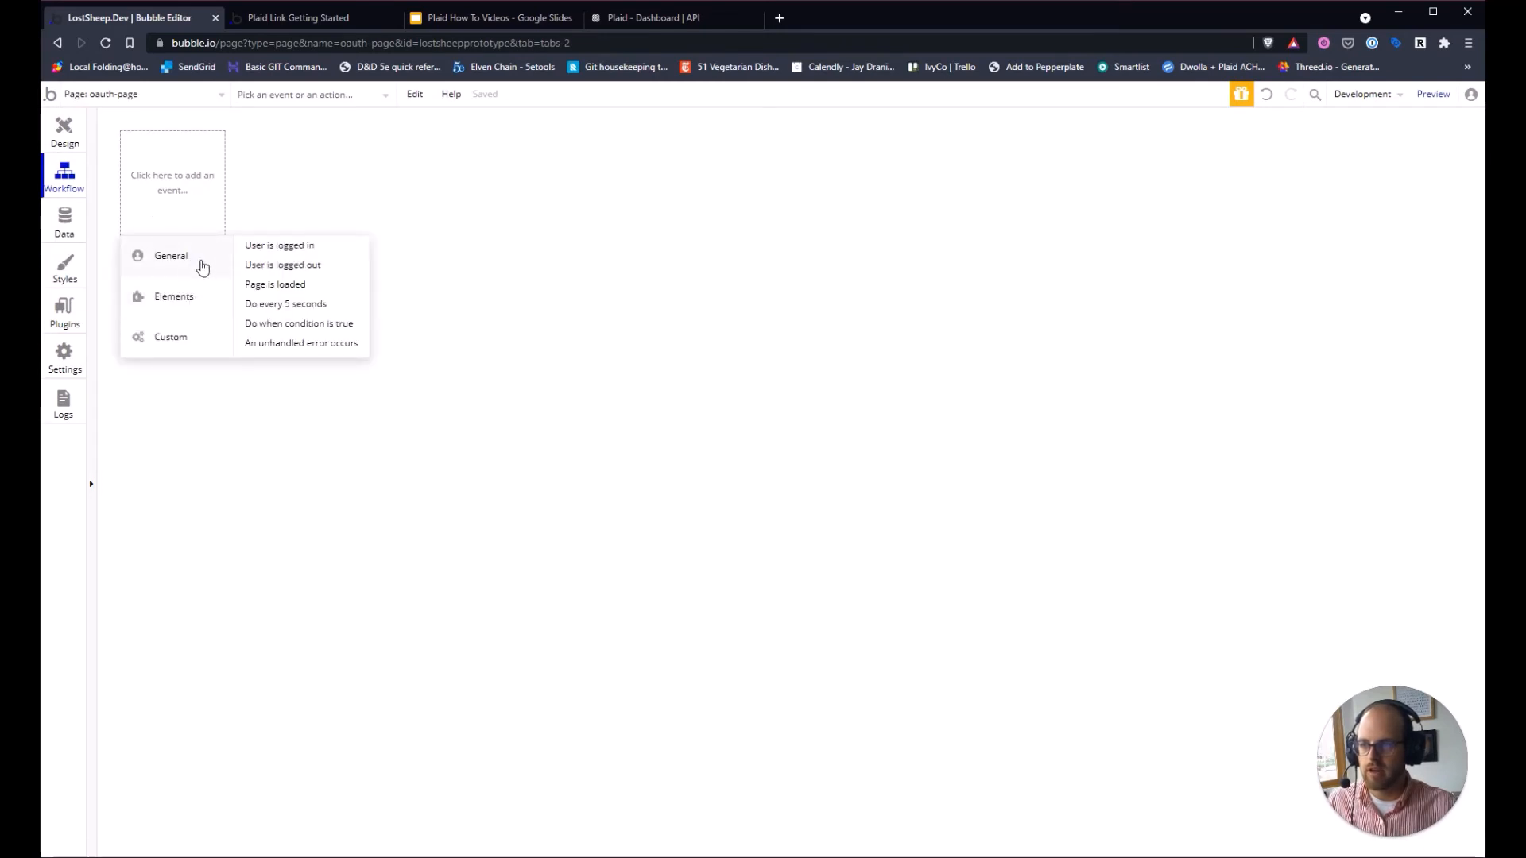
pyautogui.click(263, 294)
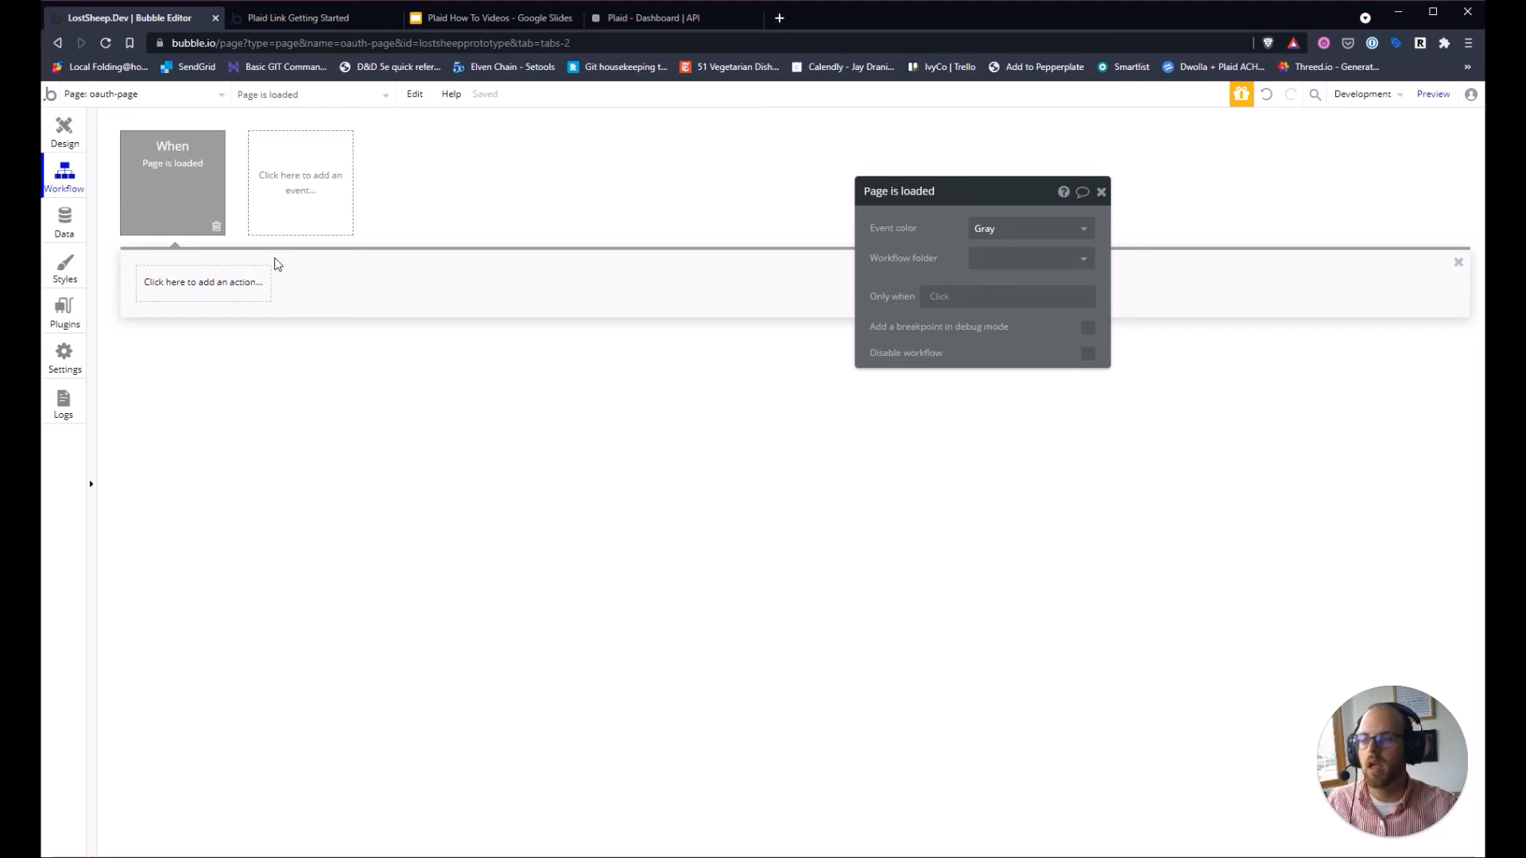
# Place a PlaidActions A reusable in oauth-page's right group, unchecked as visible on page load.
pyautogui.click(67, 135)
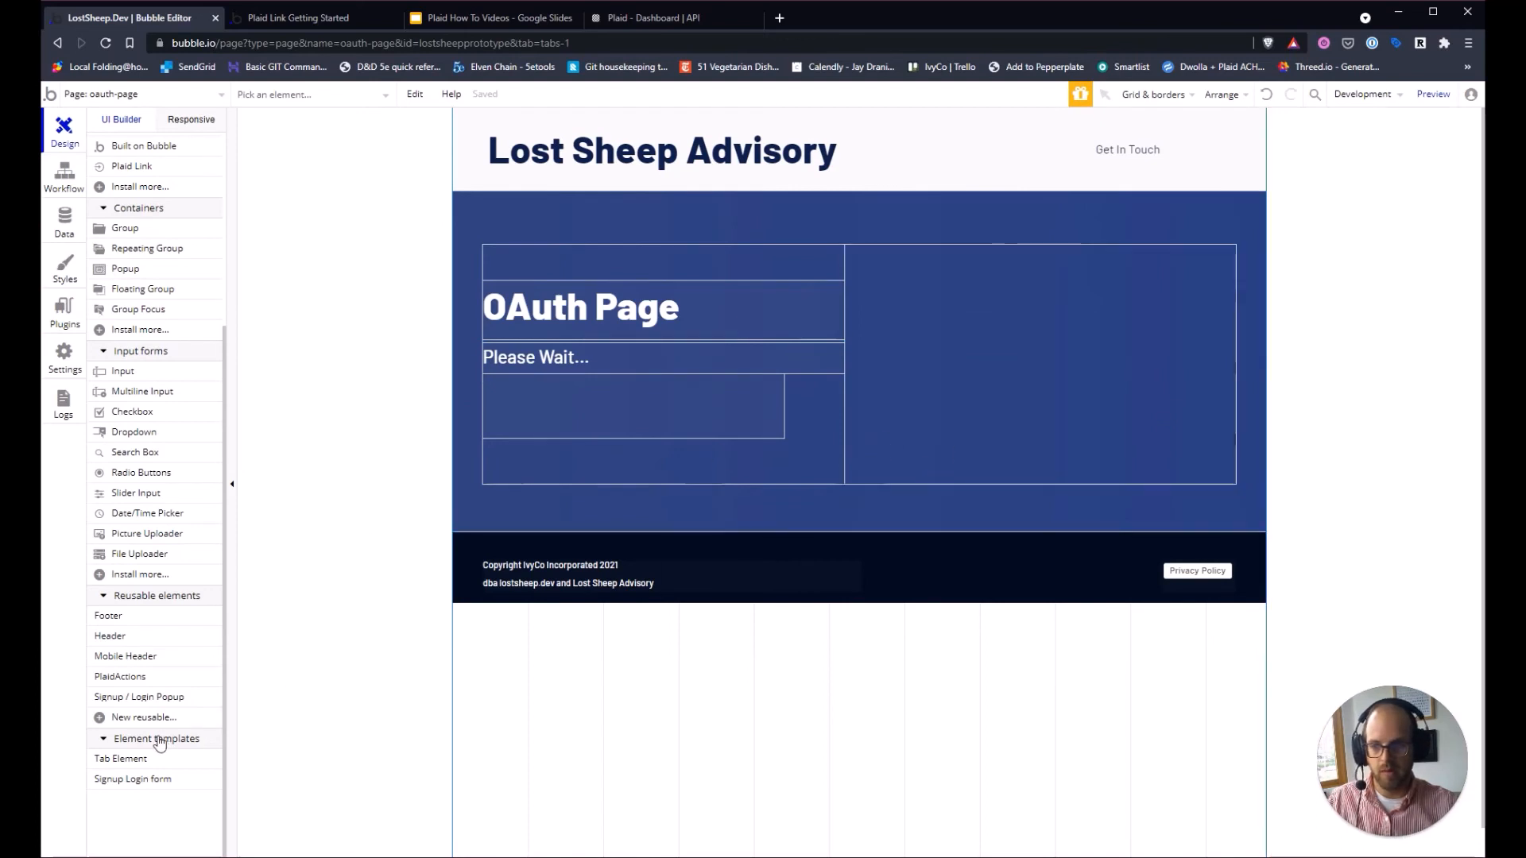
pyautogui.moveTo(137, 684)
pyautogui.moveTo(129, 685); pyautogui.dragTo(891, 348)
pyautogui.moveTo(962, 392); pyautogui.dragTo(976, 336)
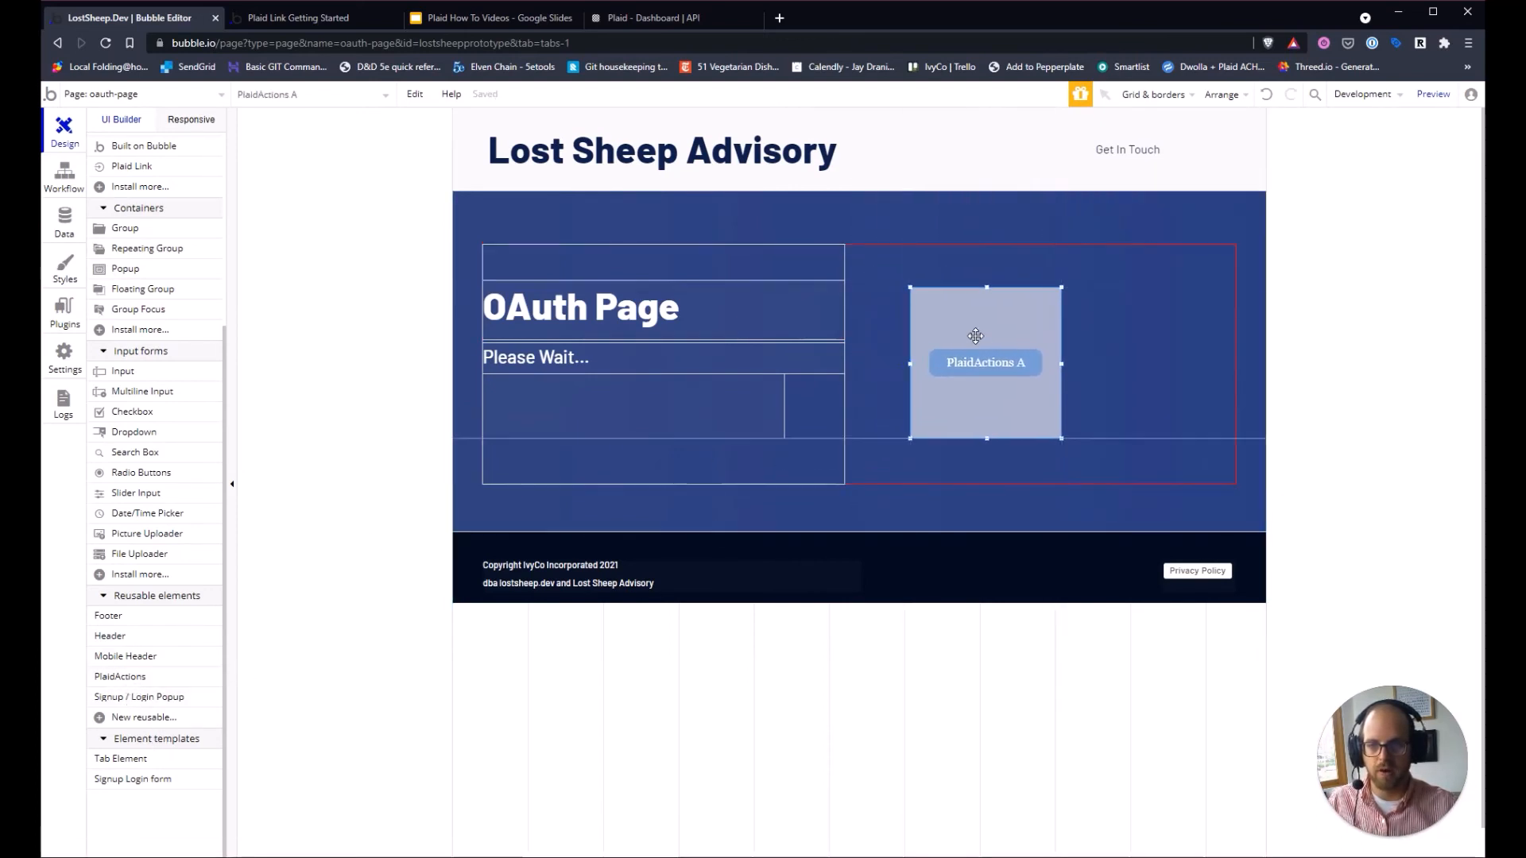
pyautogui.click(1304, 252)
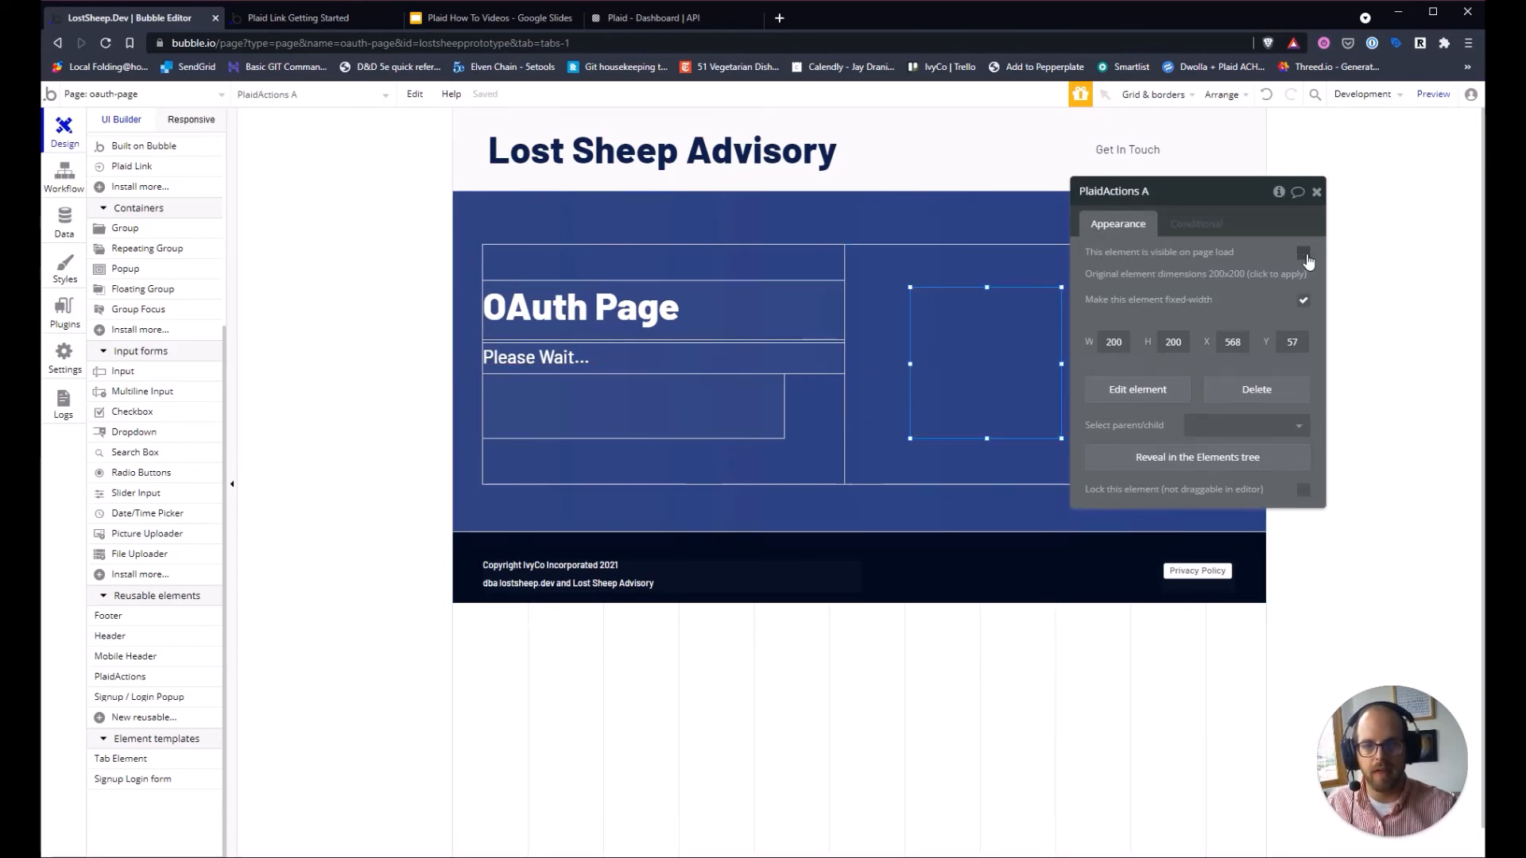
pyautogui.click(703, 624)
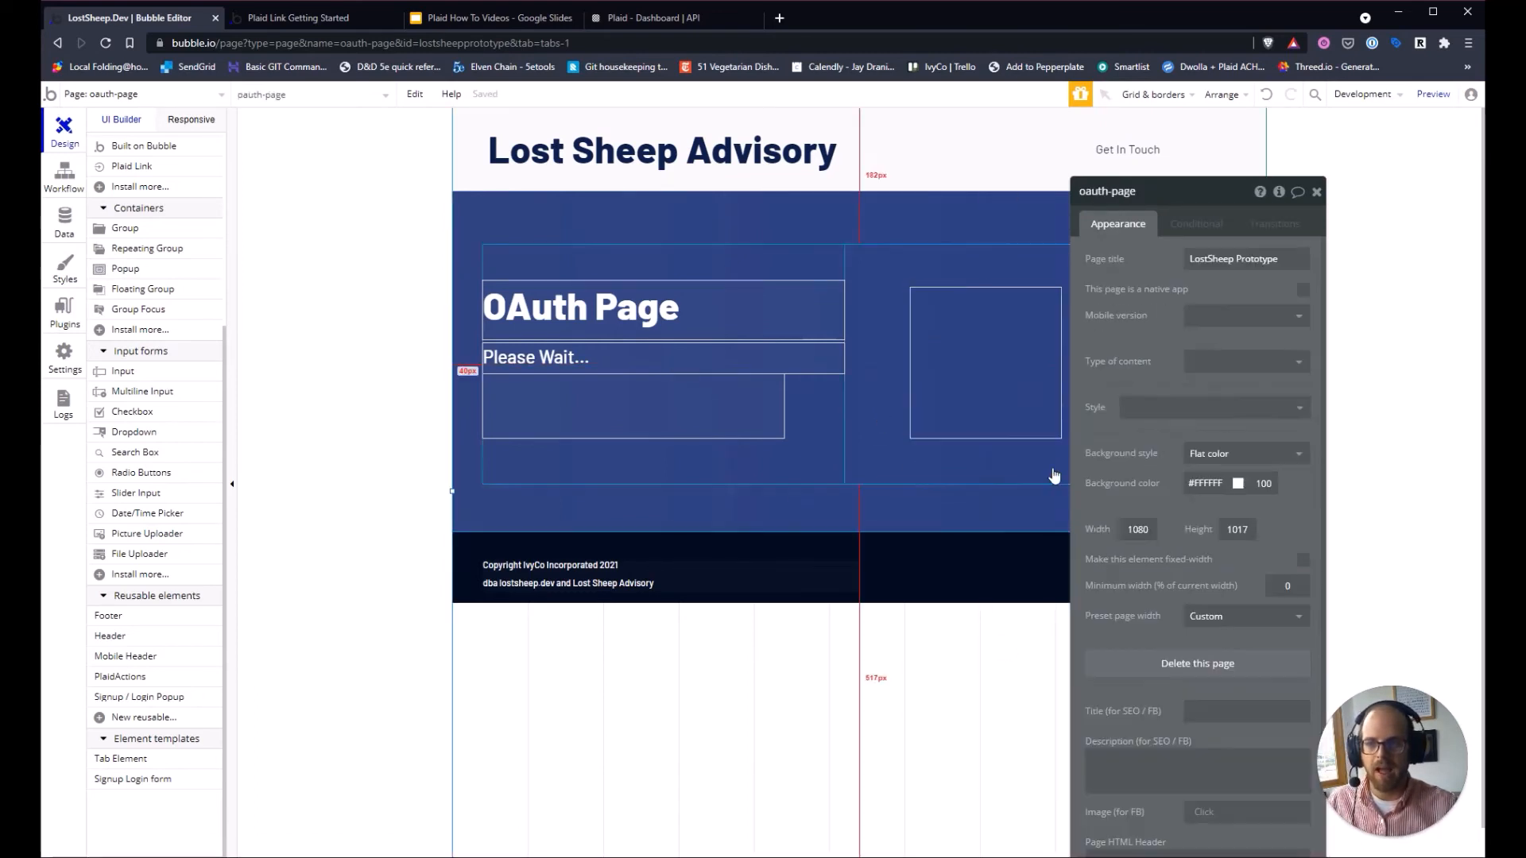
pyautogui.click(1028, 402)
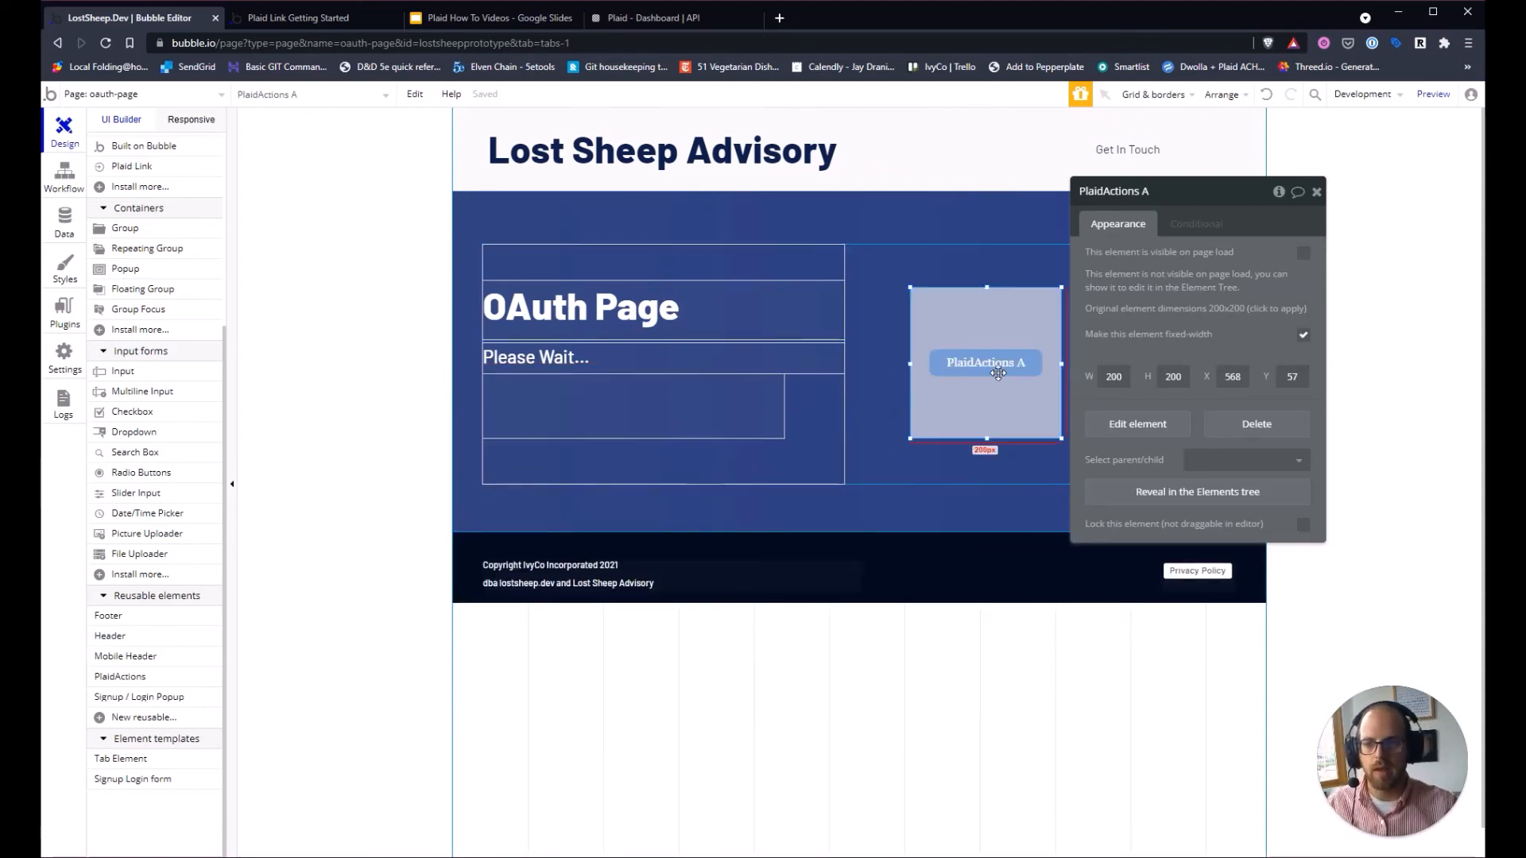
# Add a 'Trigger a custom event from a reusable element' action targeting PlaidActions A.
pyautogui.click(65, 173)
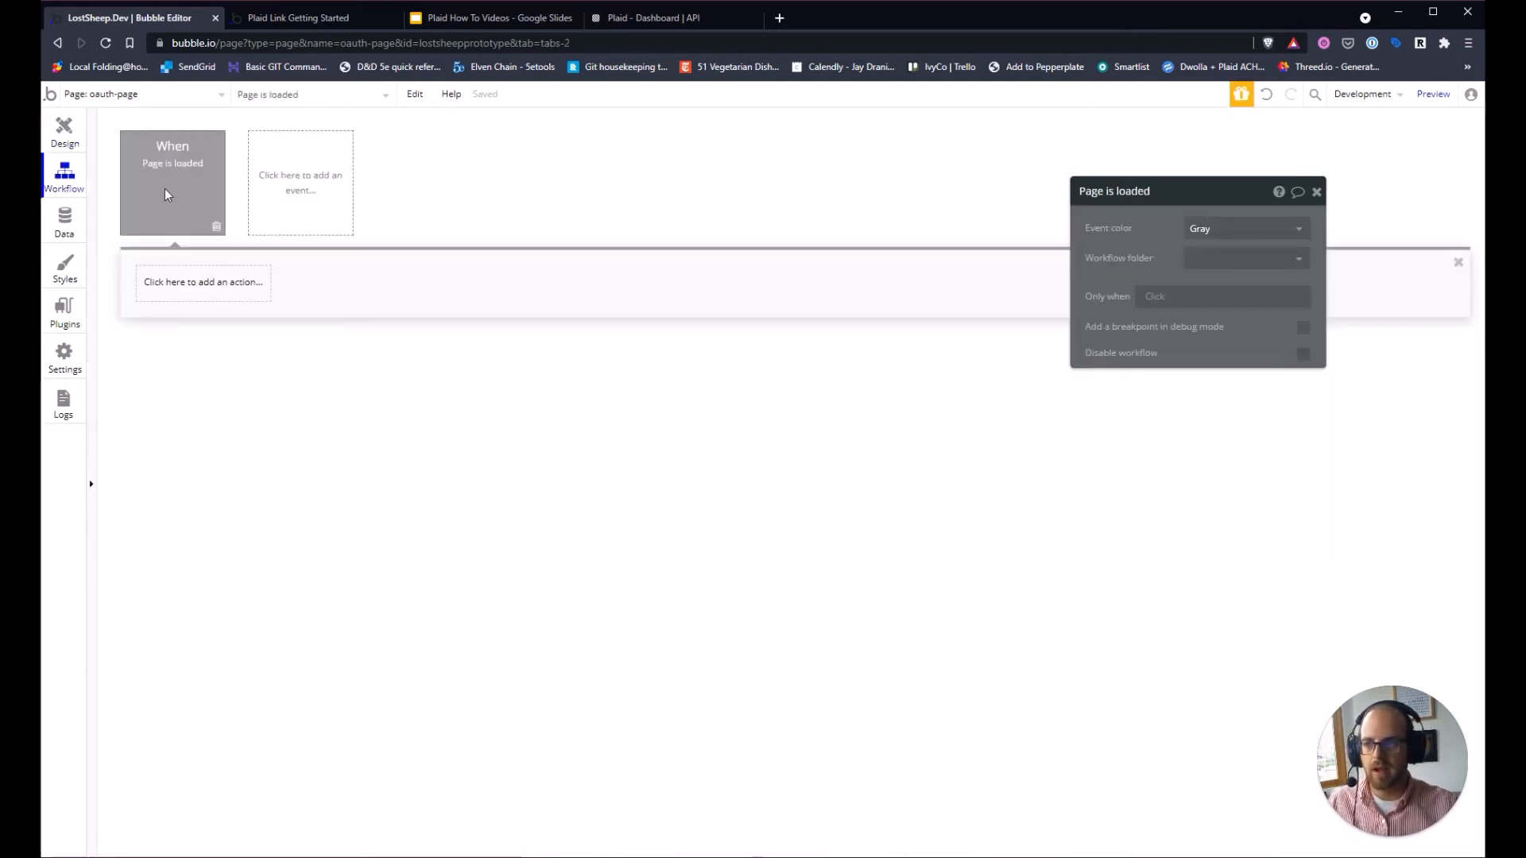
pyautogui.click(202, 282)
pyautogui.moveTo(238, 534)
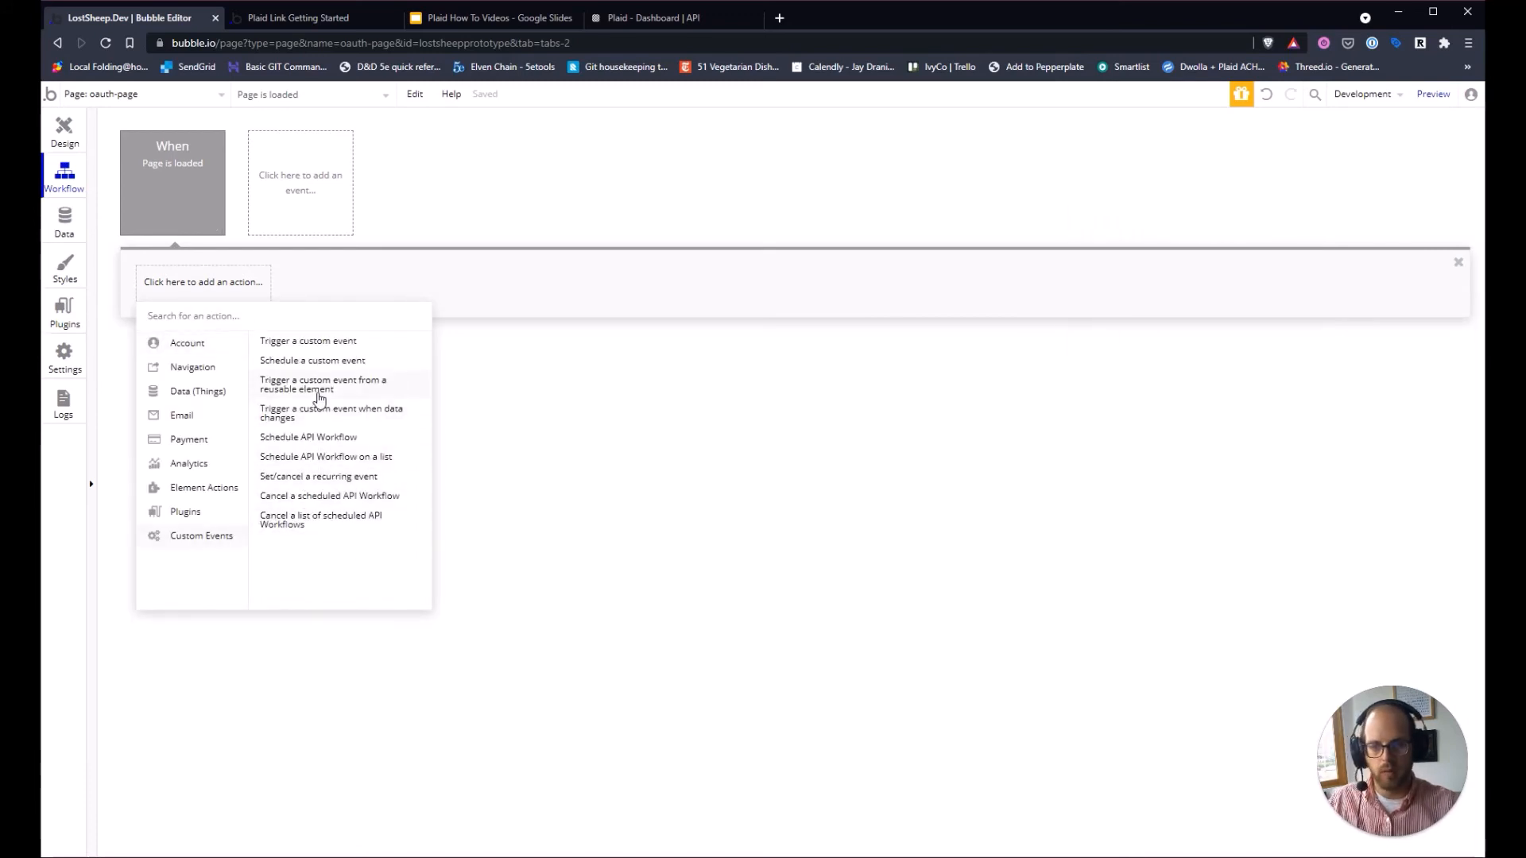
pyautogui.click(318, 389)
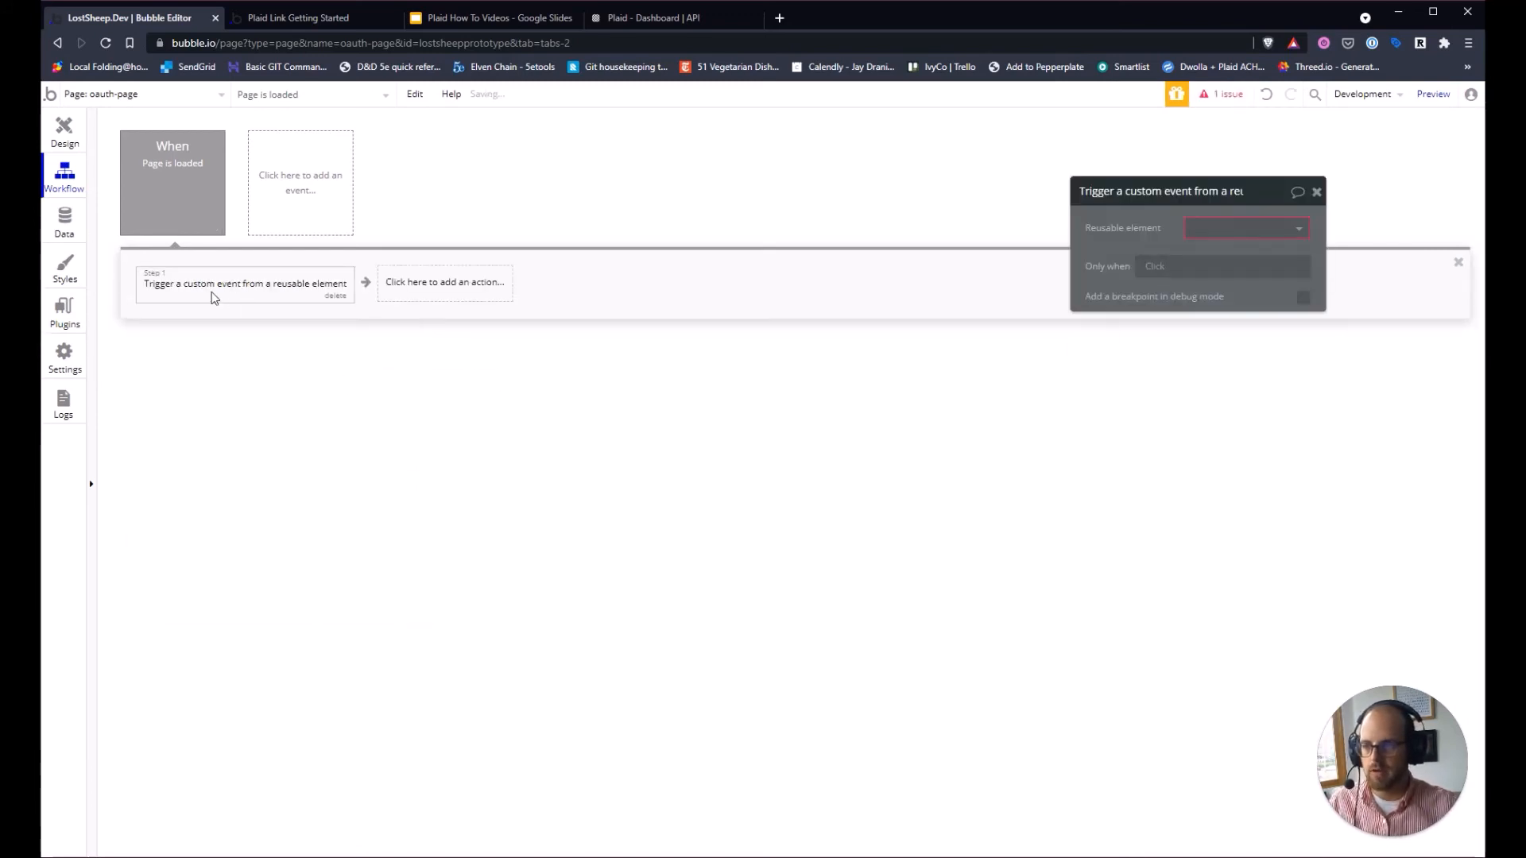
pyautogui.click(1249, 229)
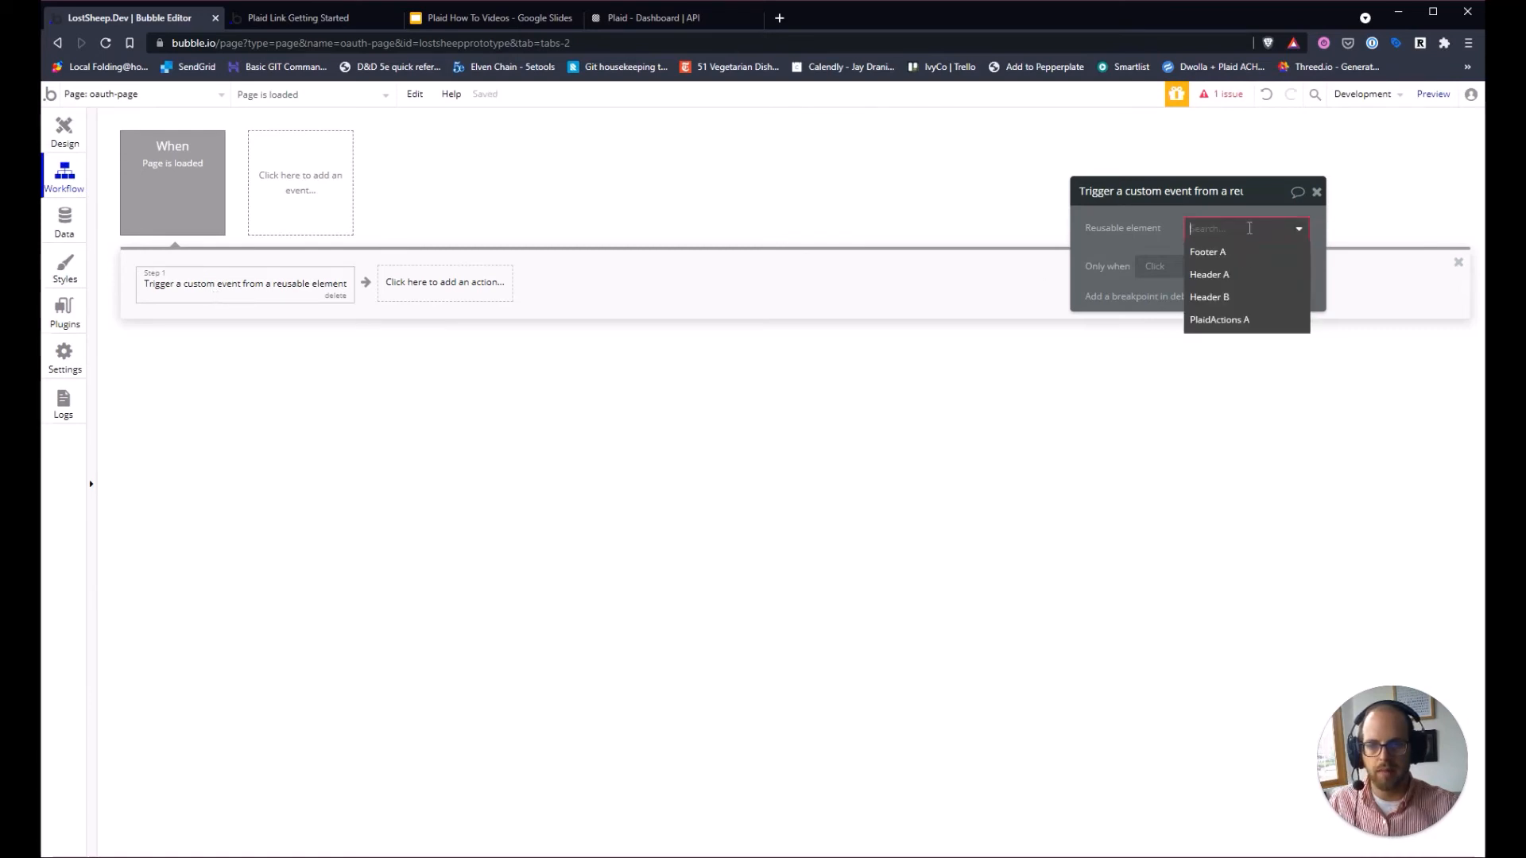
pyautogui.click(1236, 322)
# Choose OAuth Plaid Link as the event and start the workflow thing with 'Do a search for'.
pyautogui.click(1218, 261)
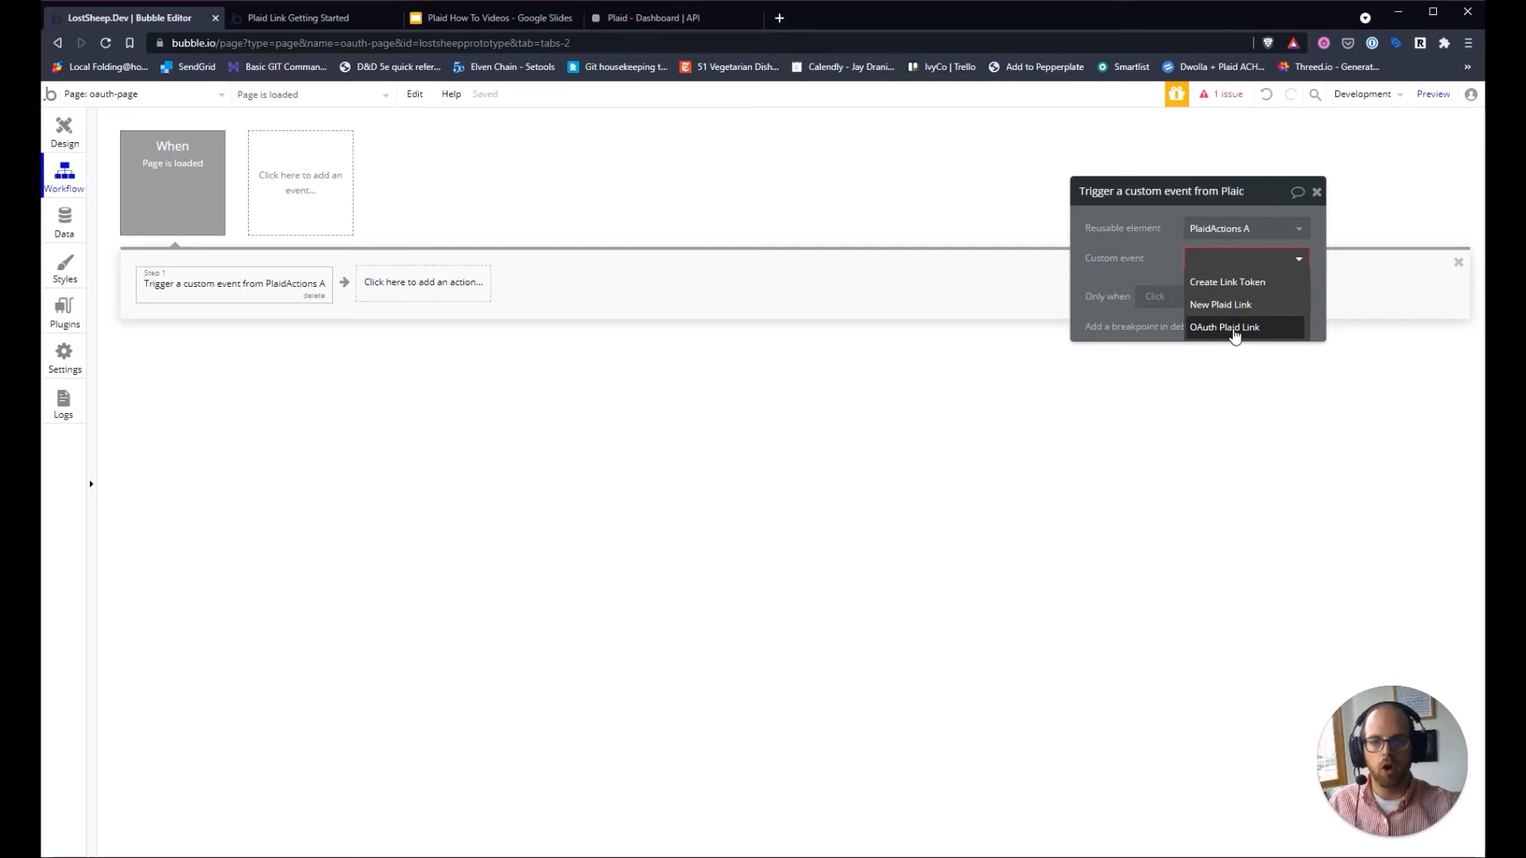
pyautogui.click(1235, 333)
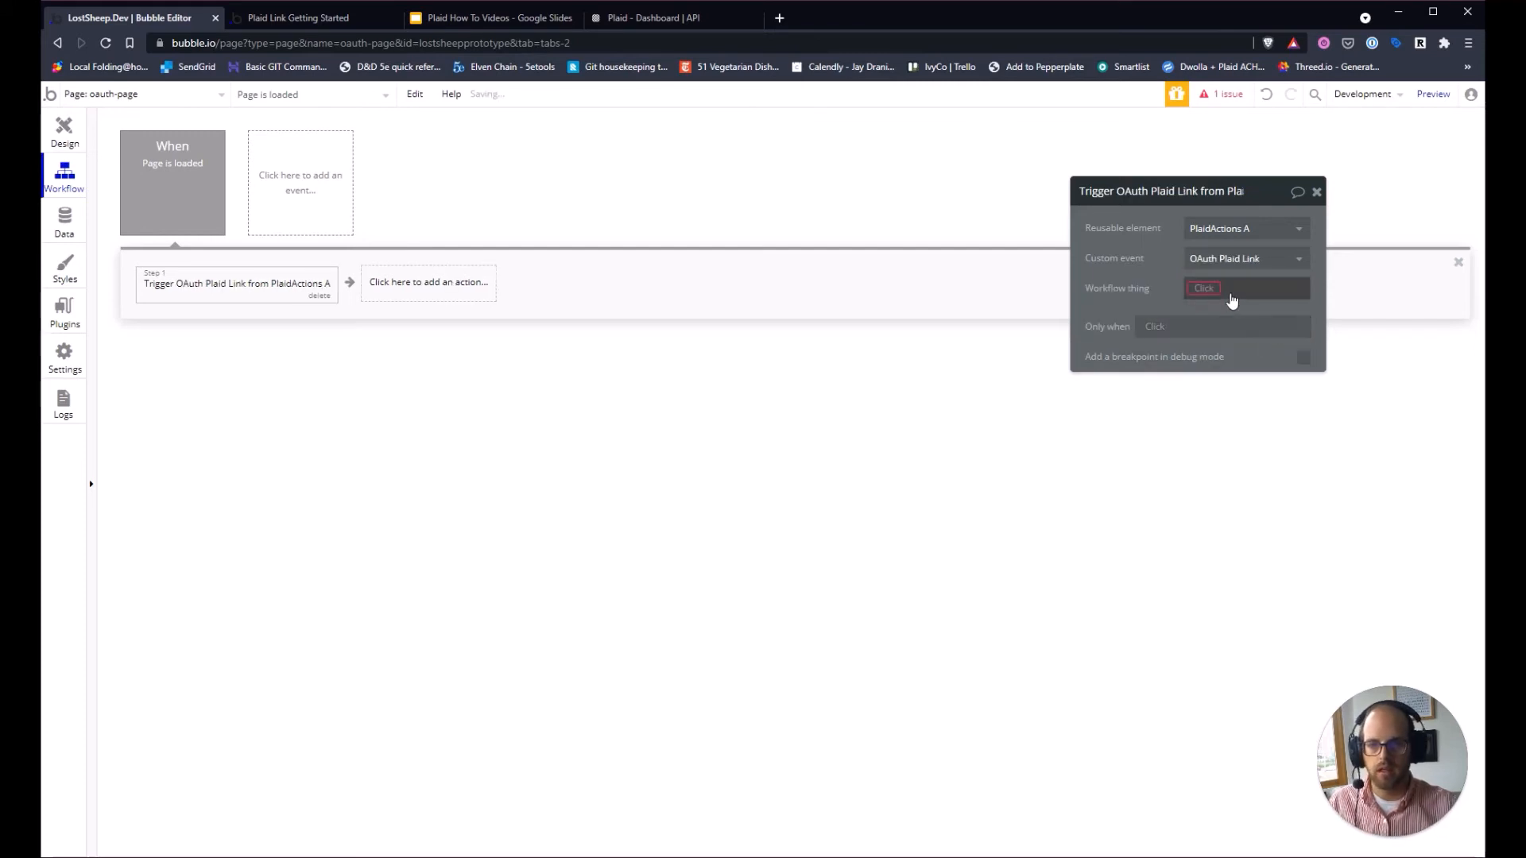
pyautogui.click(1209, 289)
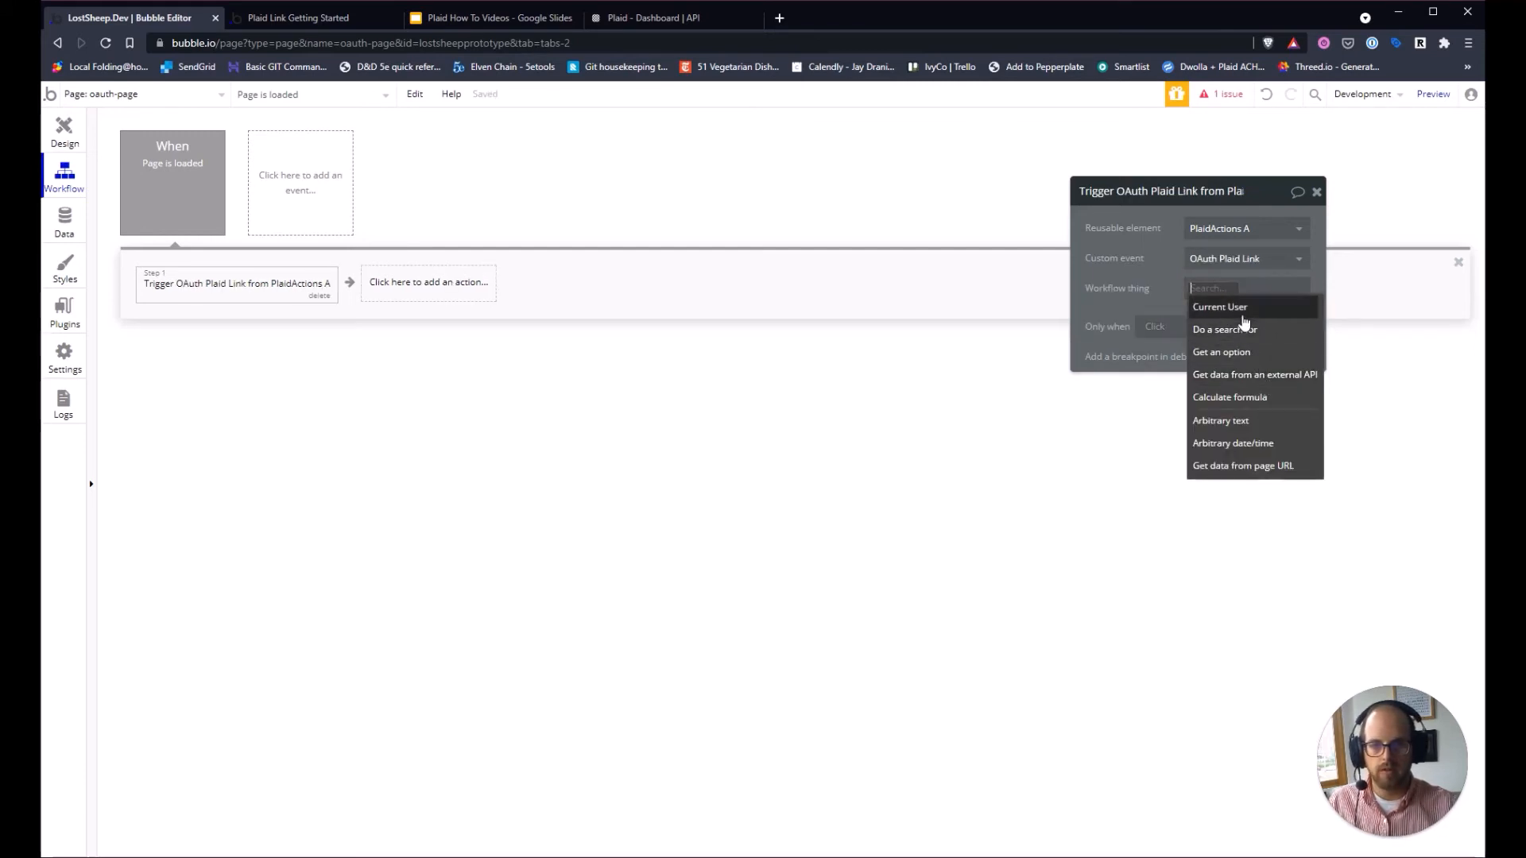
pyautogui.click(1228, 330)
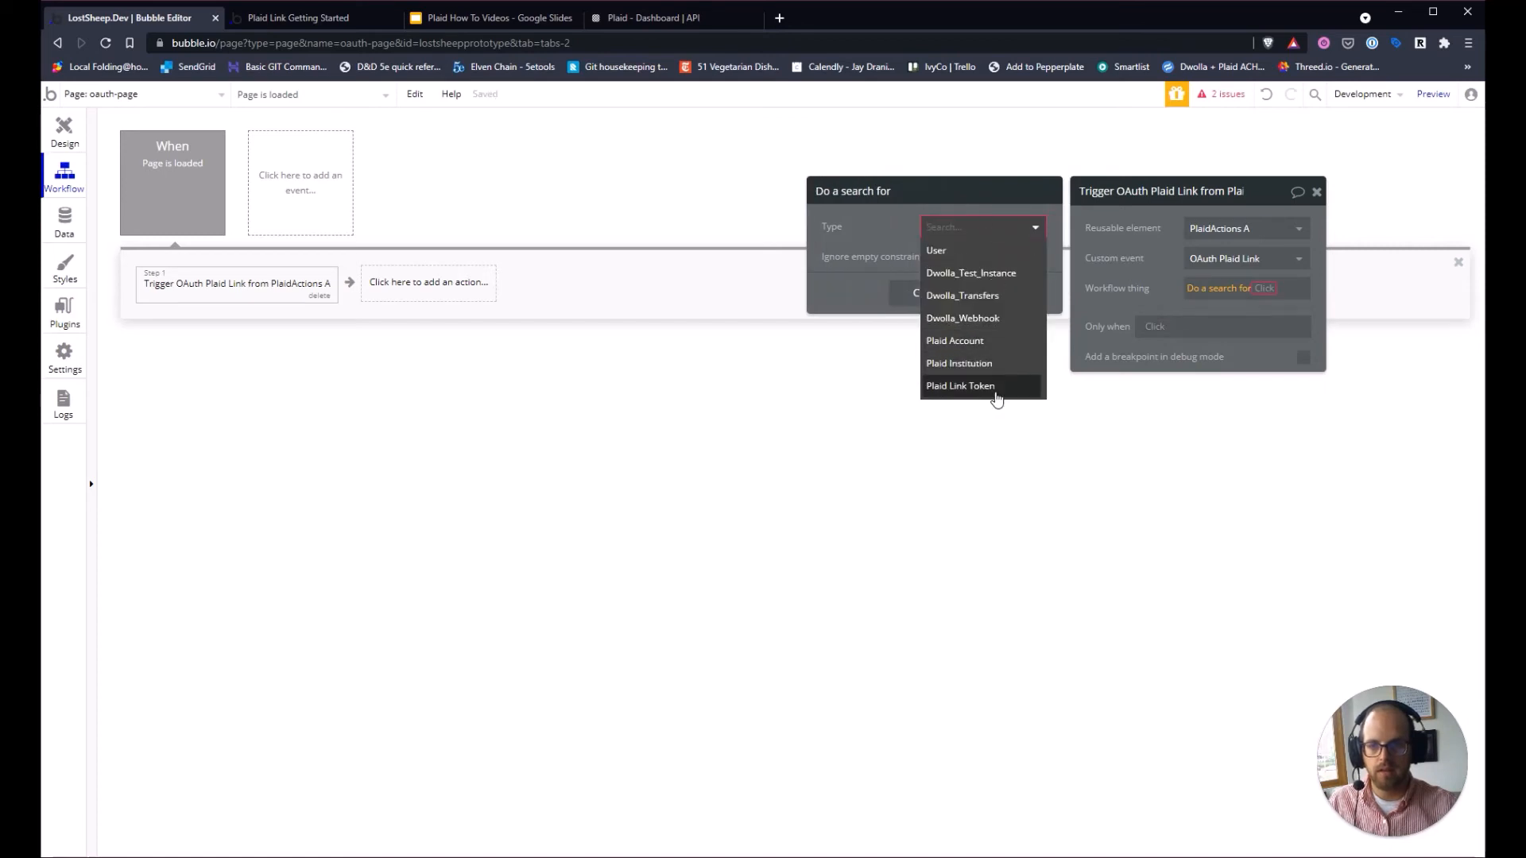
# Search Plaid Link Tokens constrained to Created By equal to the current user.
pyautogui.click(994, 387)
pyautogui.click(958, 271)
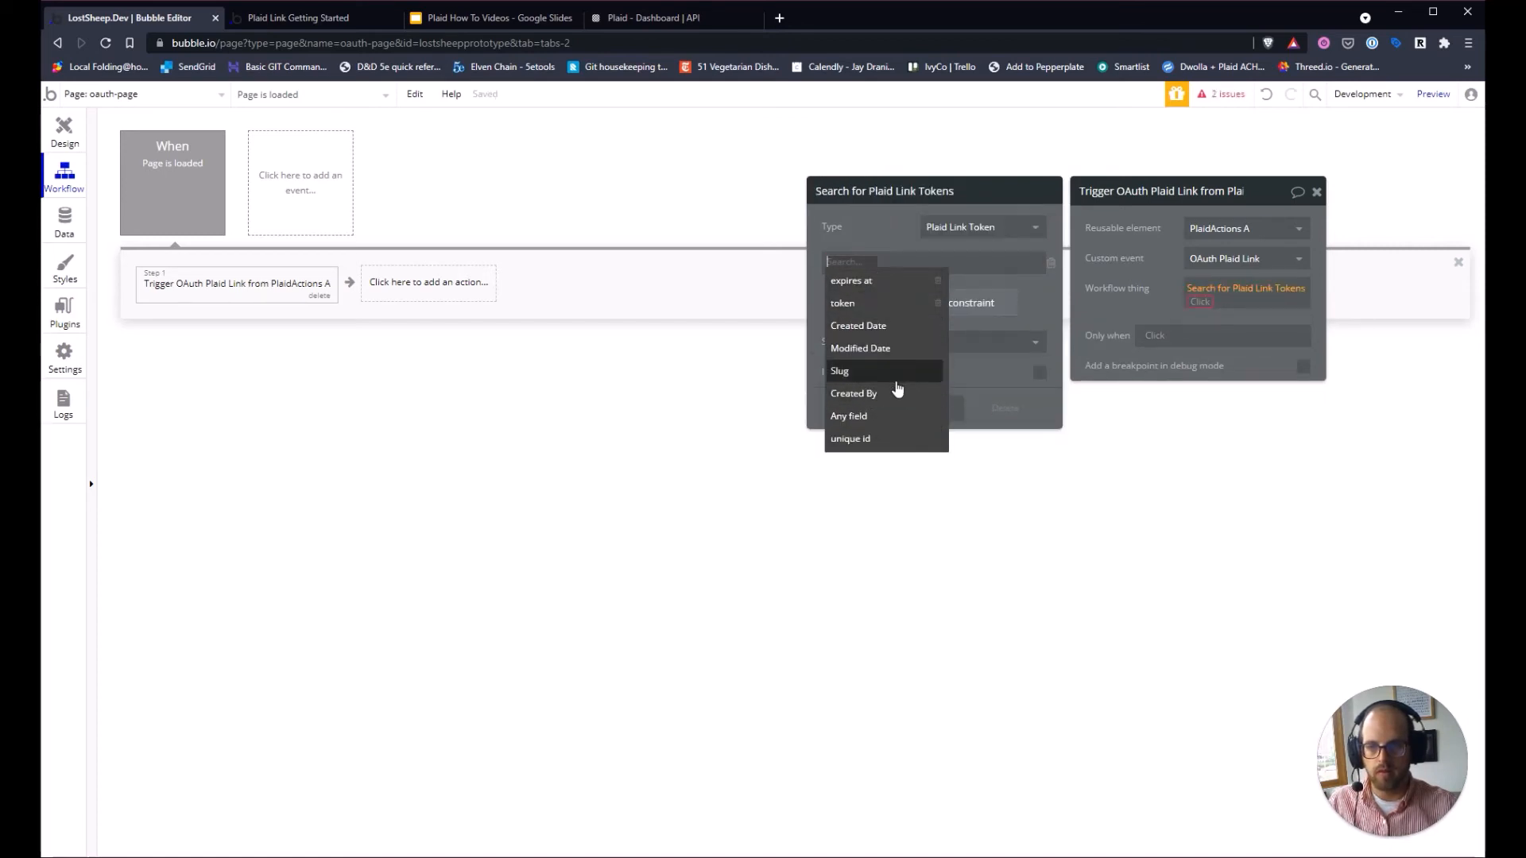
pyautogui.click(890, 393)
pyautogui.click(1051, 263)
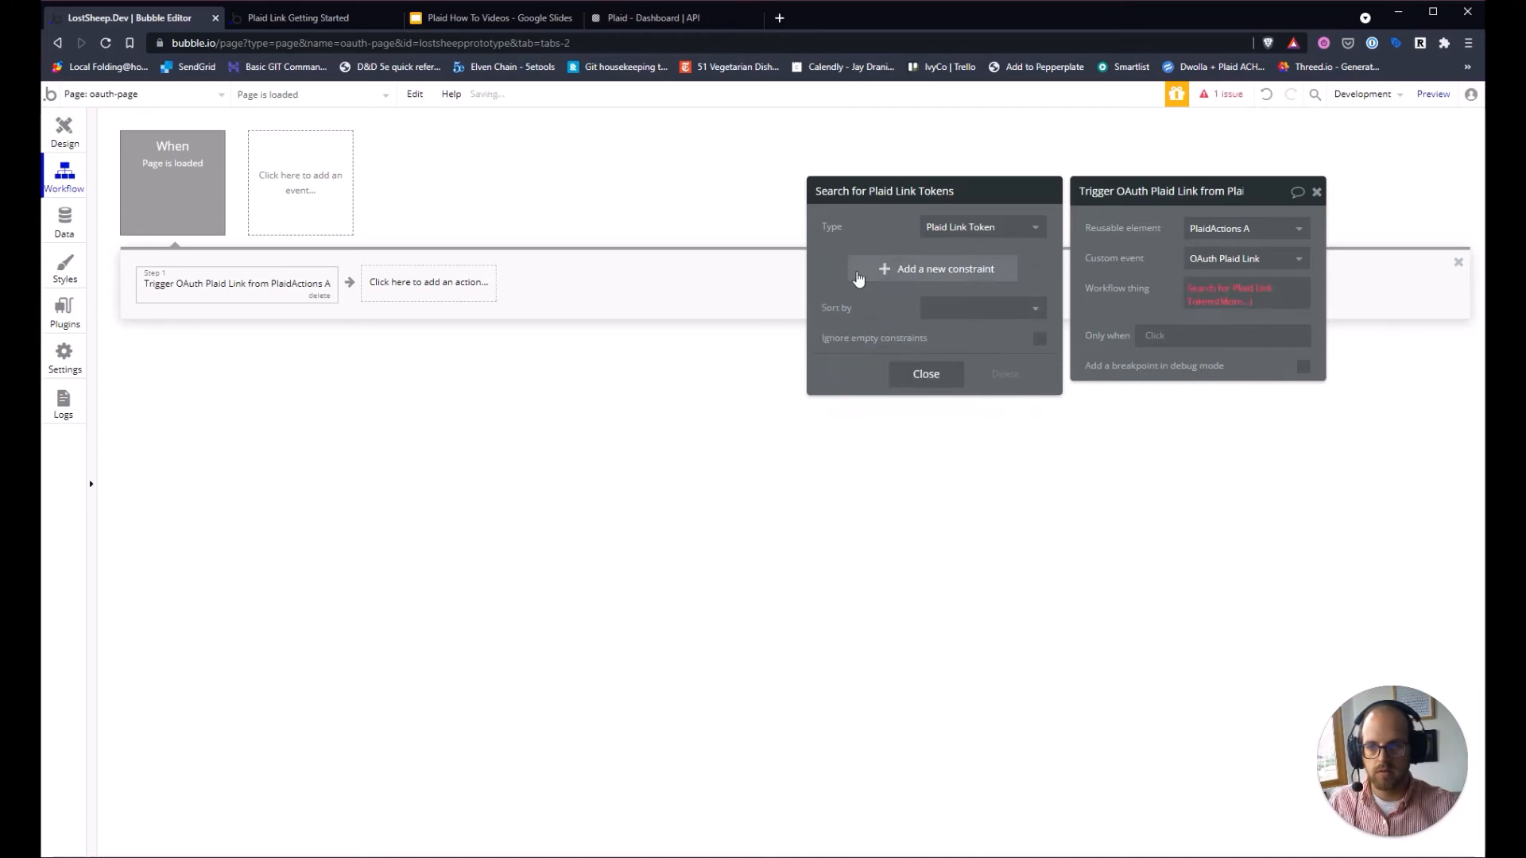
pyautogui.click(858, 275)
pyautogui.click(889, 263)
pyautogui.click(870, 397)
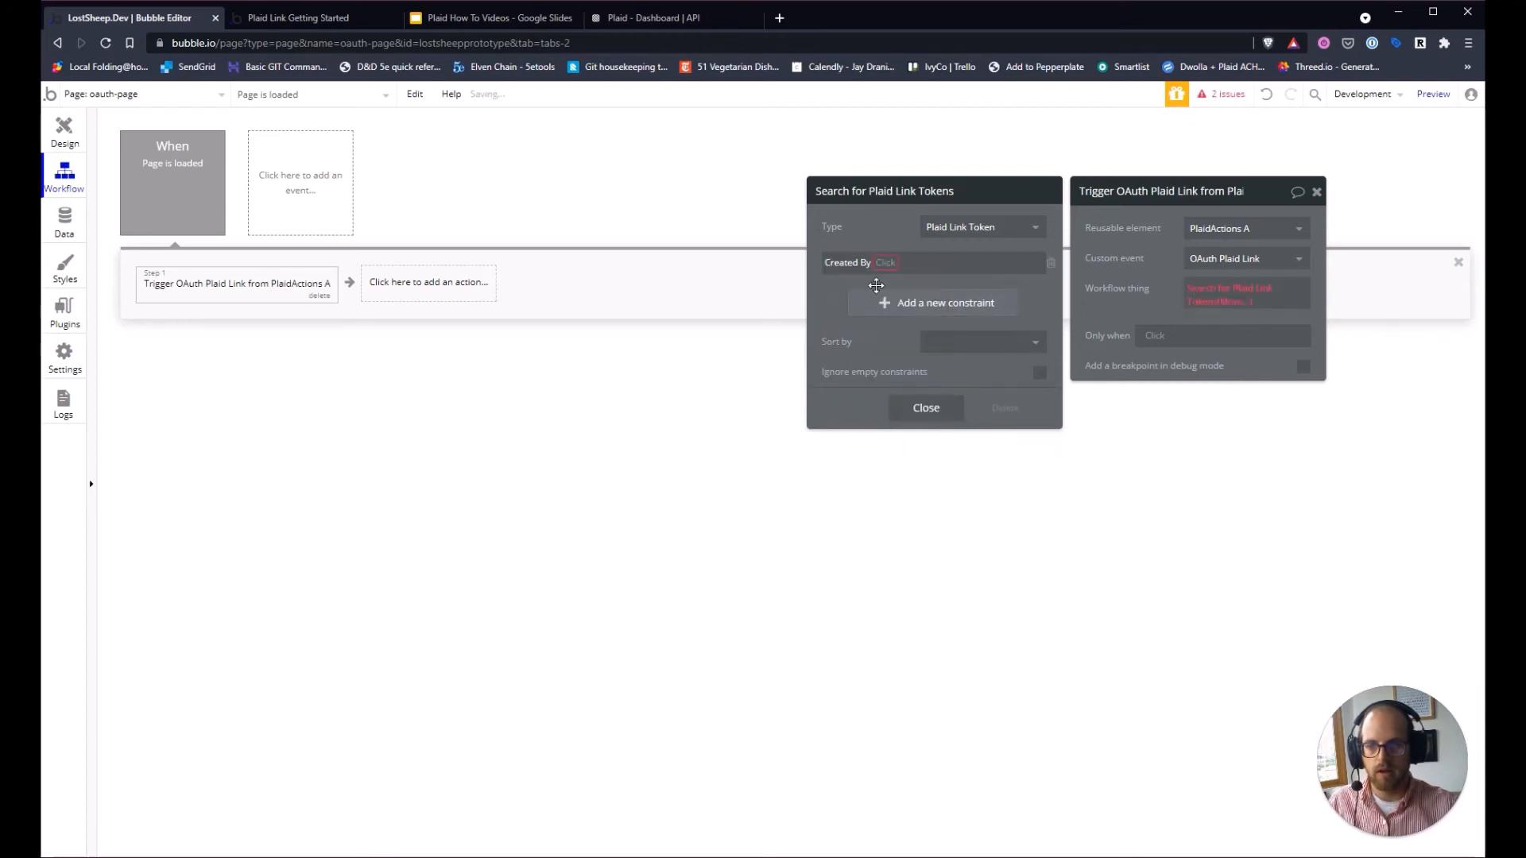
pyautogui.click(885, 263)
pyautogui.click(908, 287)
pyautogui.click(895, 264)
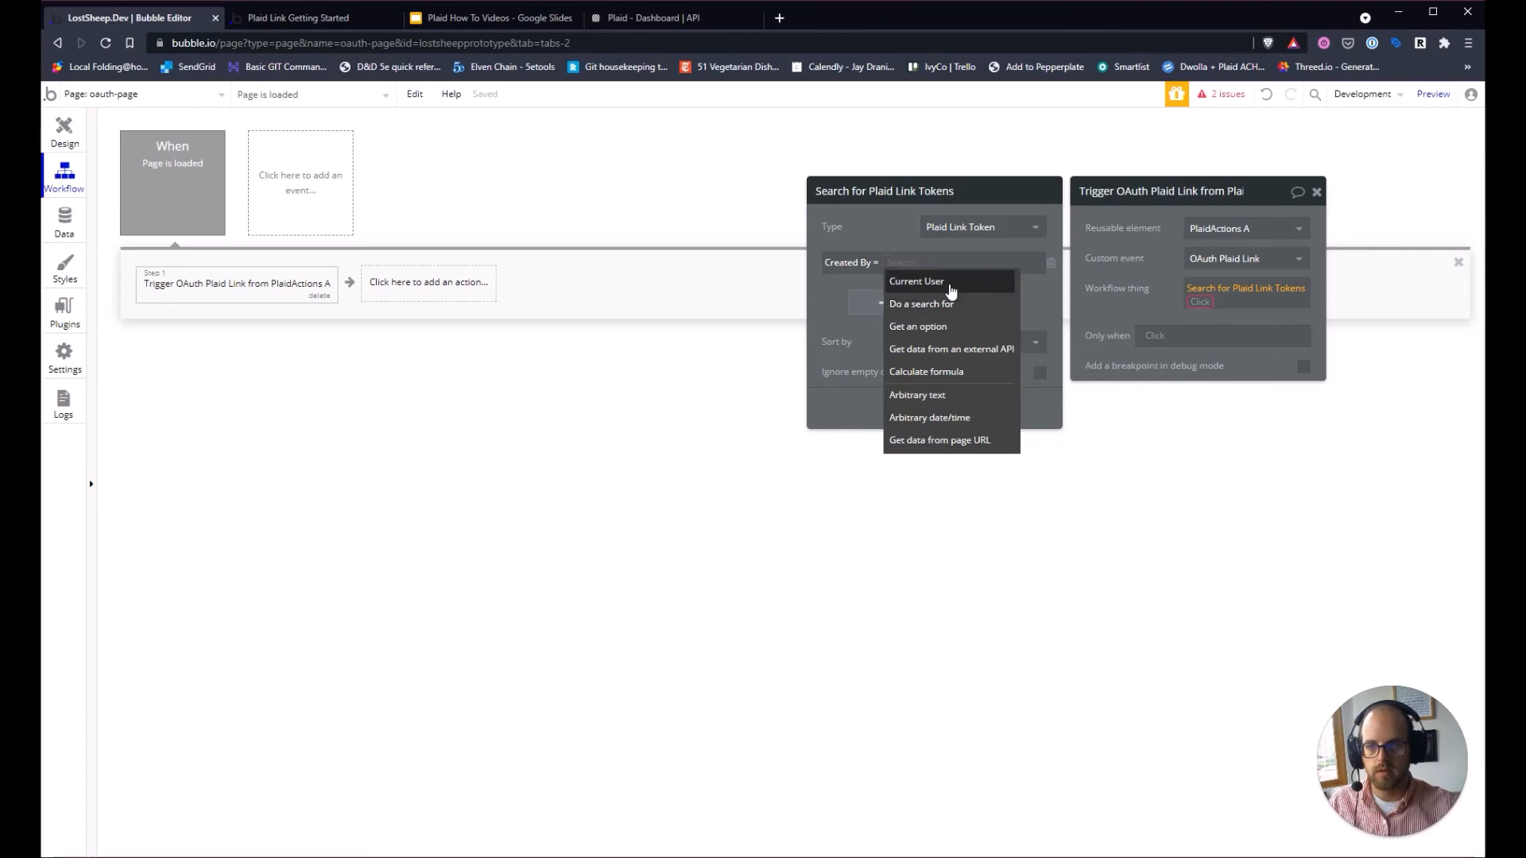
pyautogui.click(951, 286)
# Sort the token search by expires at, descending.
pyautogui.click(976, 345)
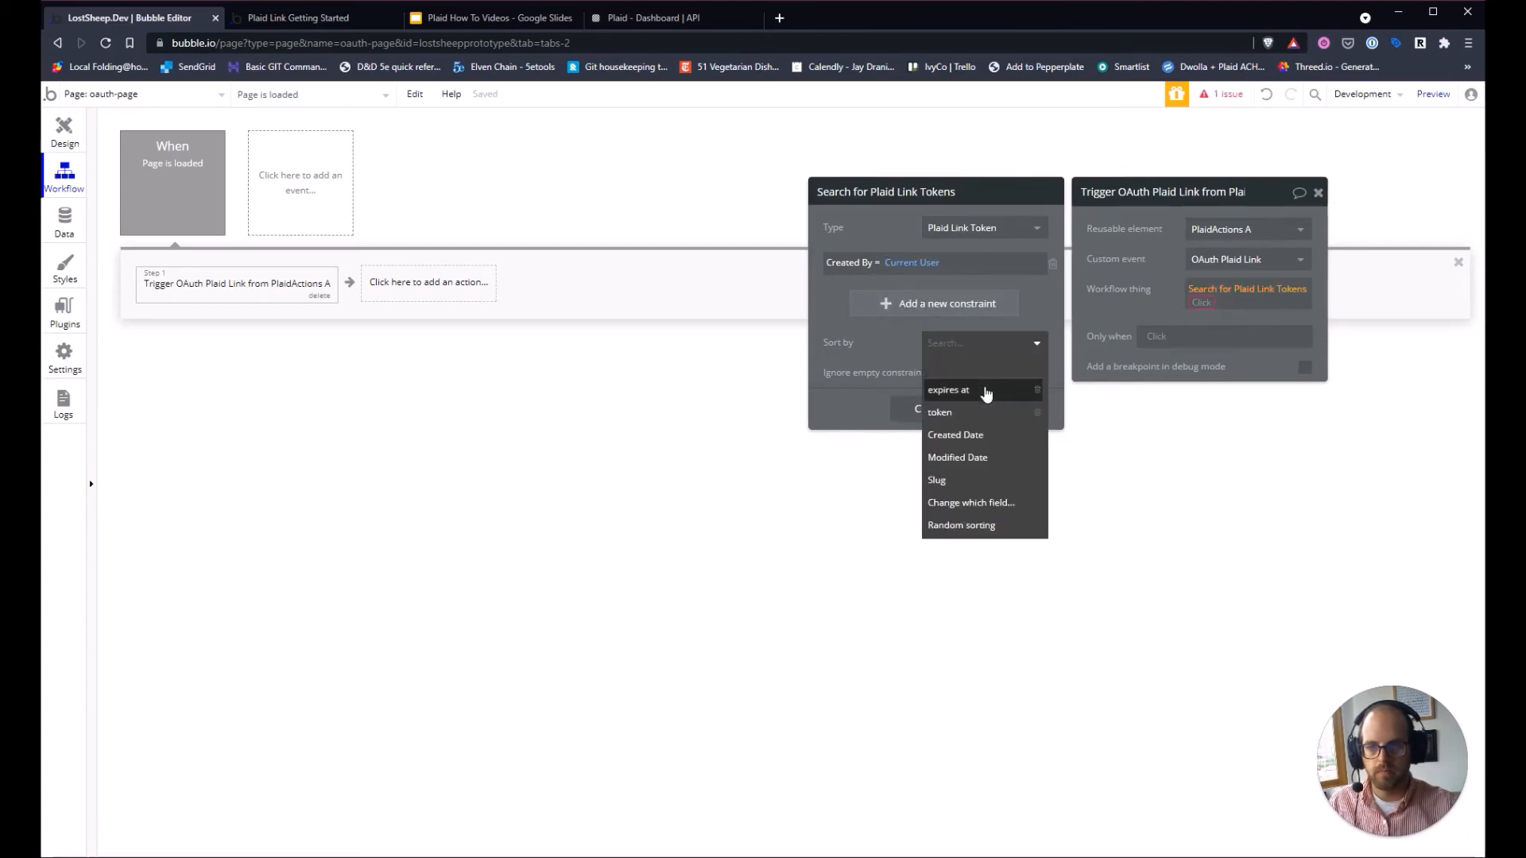
pyautogui.click(982, 391)
pyautogui.click(966, 372)
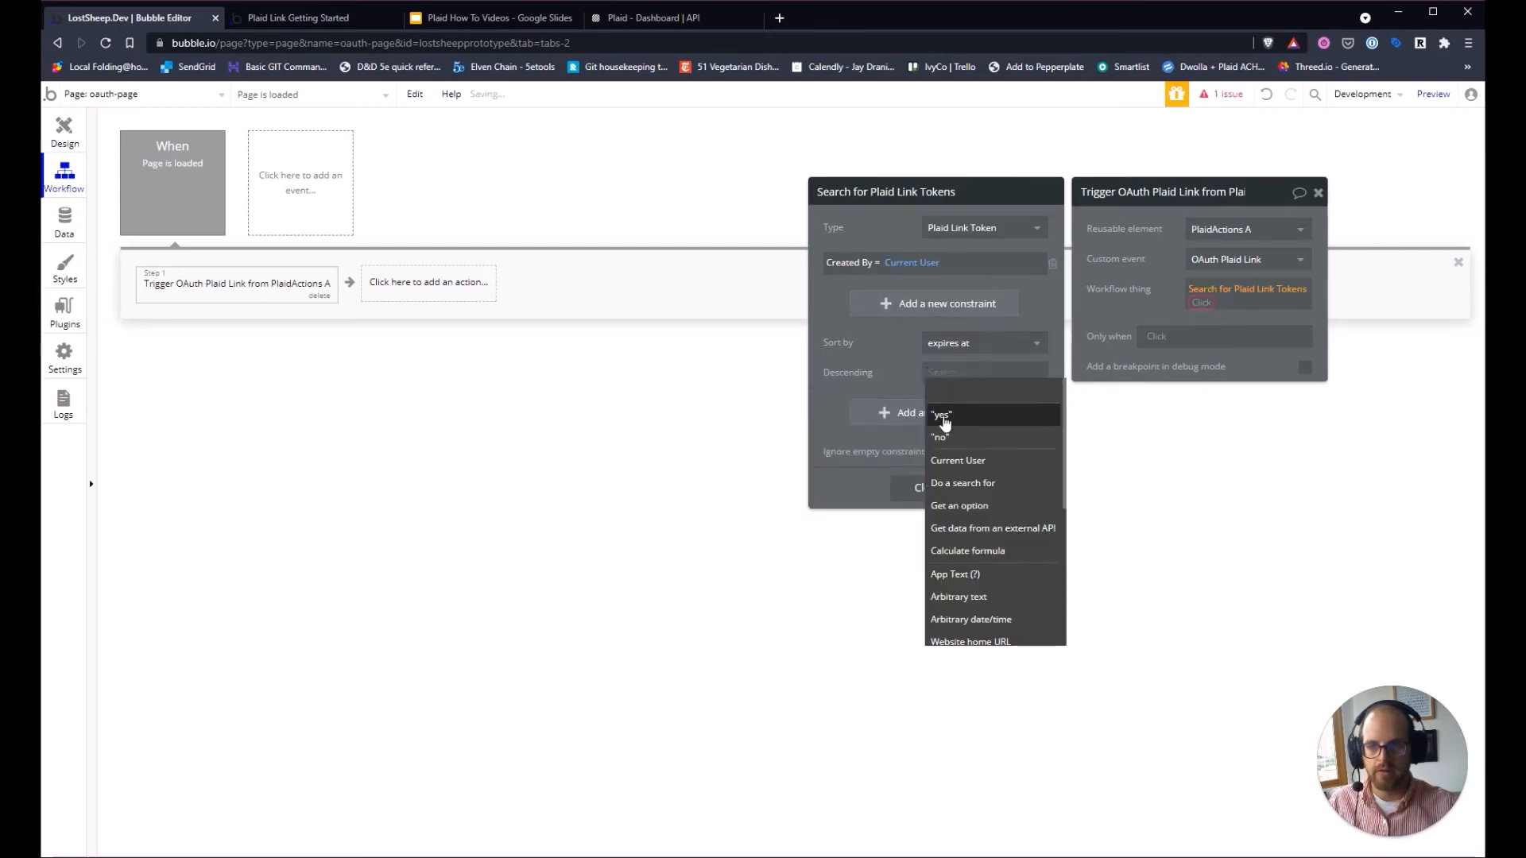
pyautogui.click(944, 416)
# Append :first item to the token search as the workflow thing.
pyautogui.click(1202, 303)
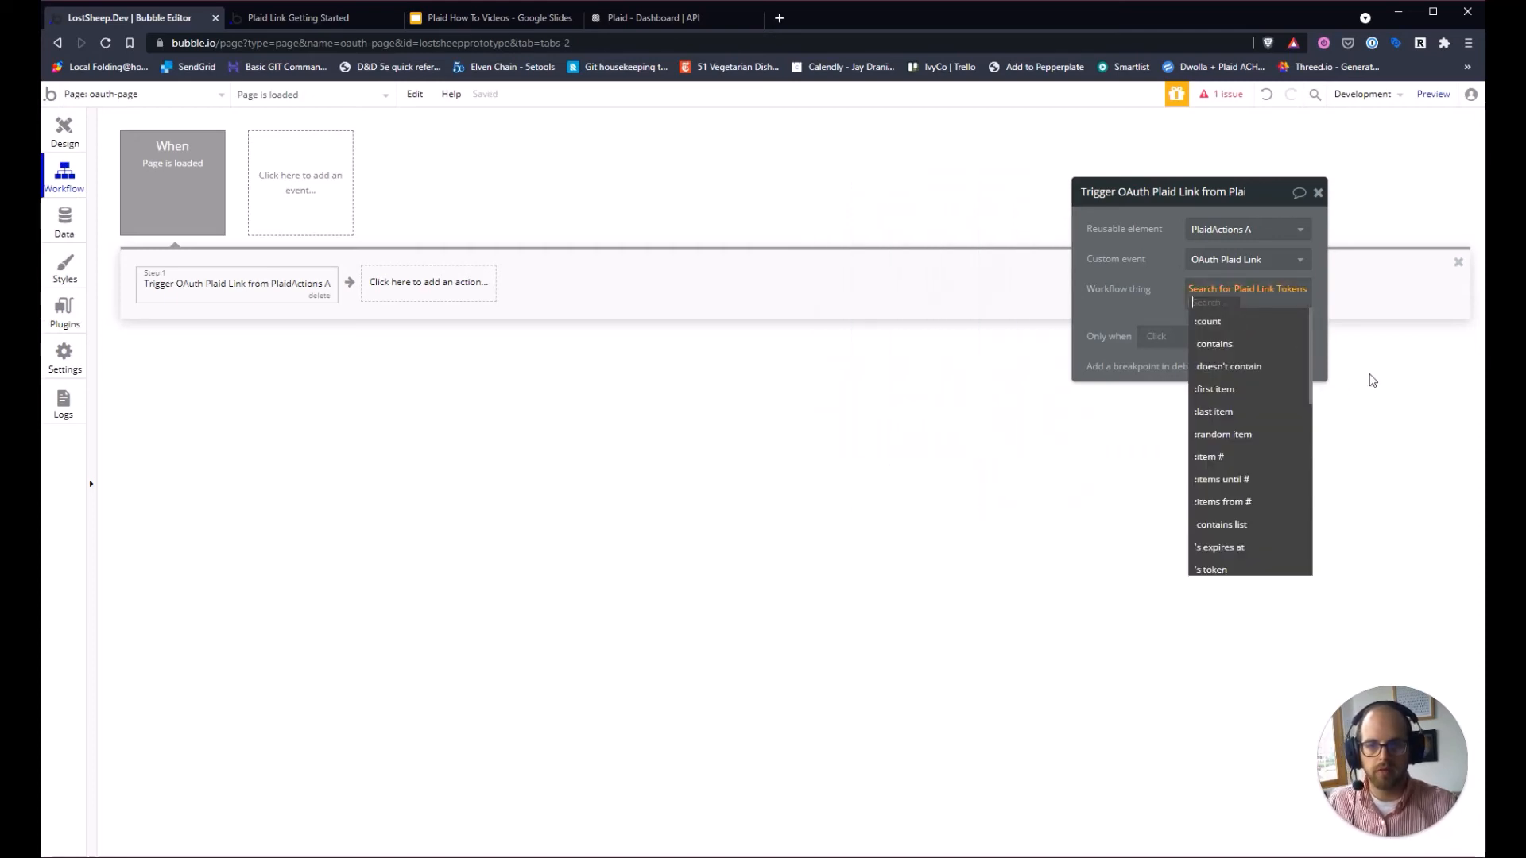
pyautogui.scroll(-2, 1264, 517)
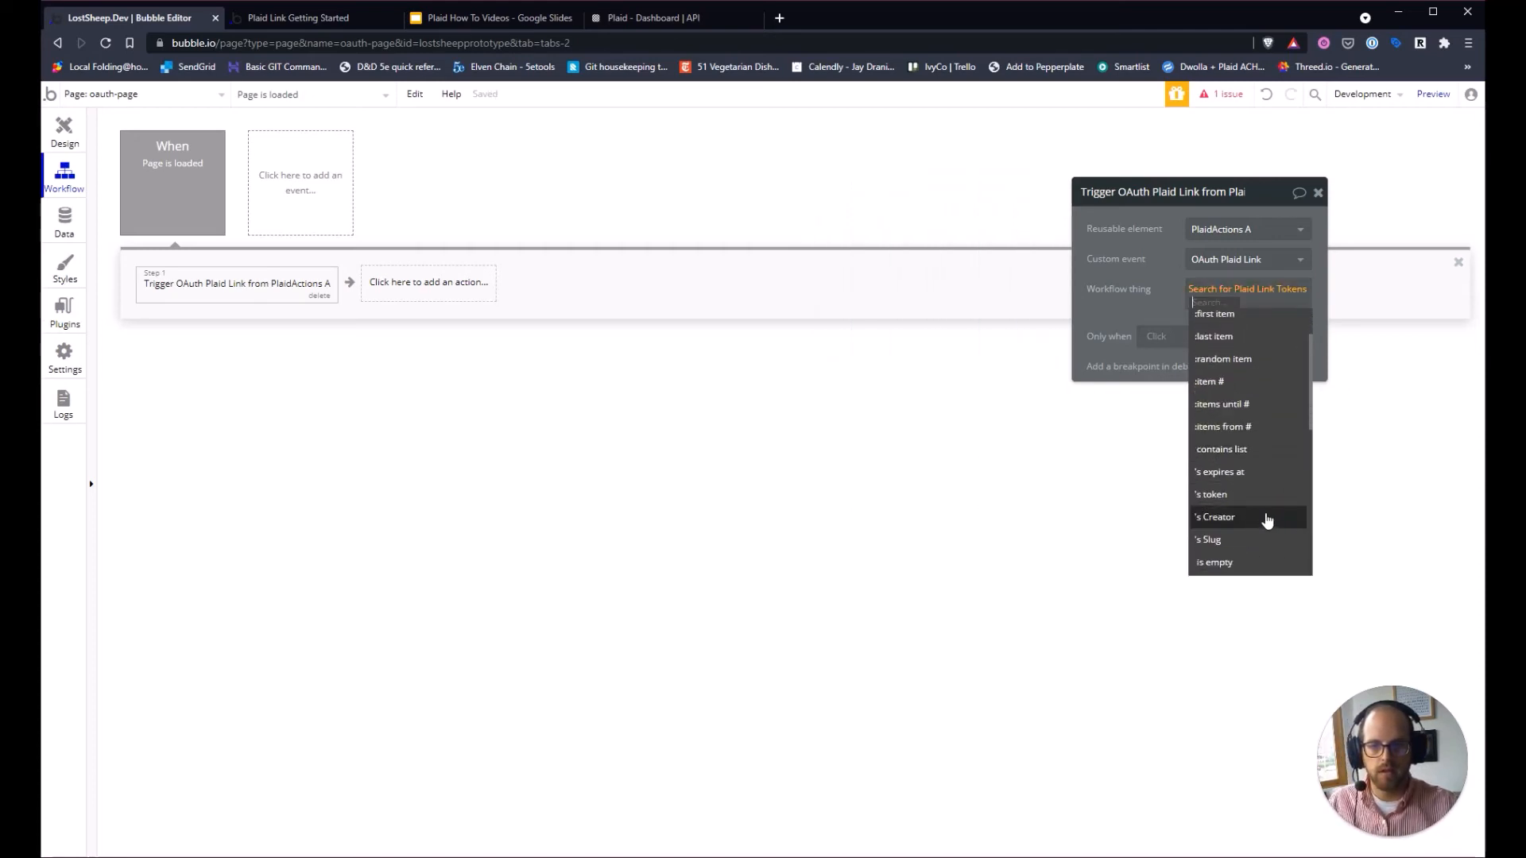
pyautogui.write('fir')
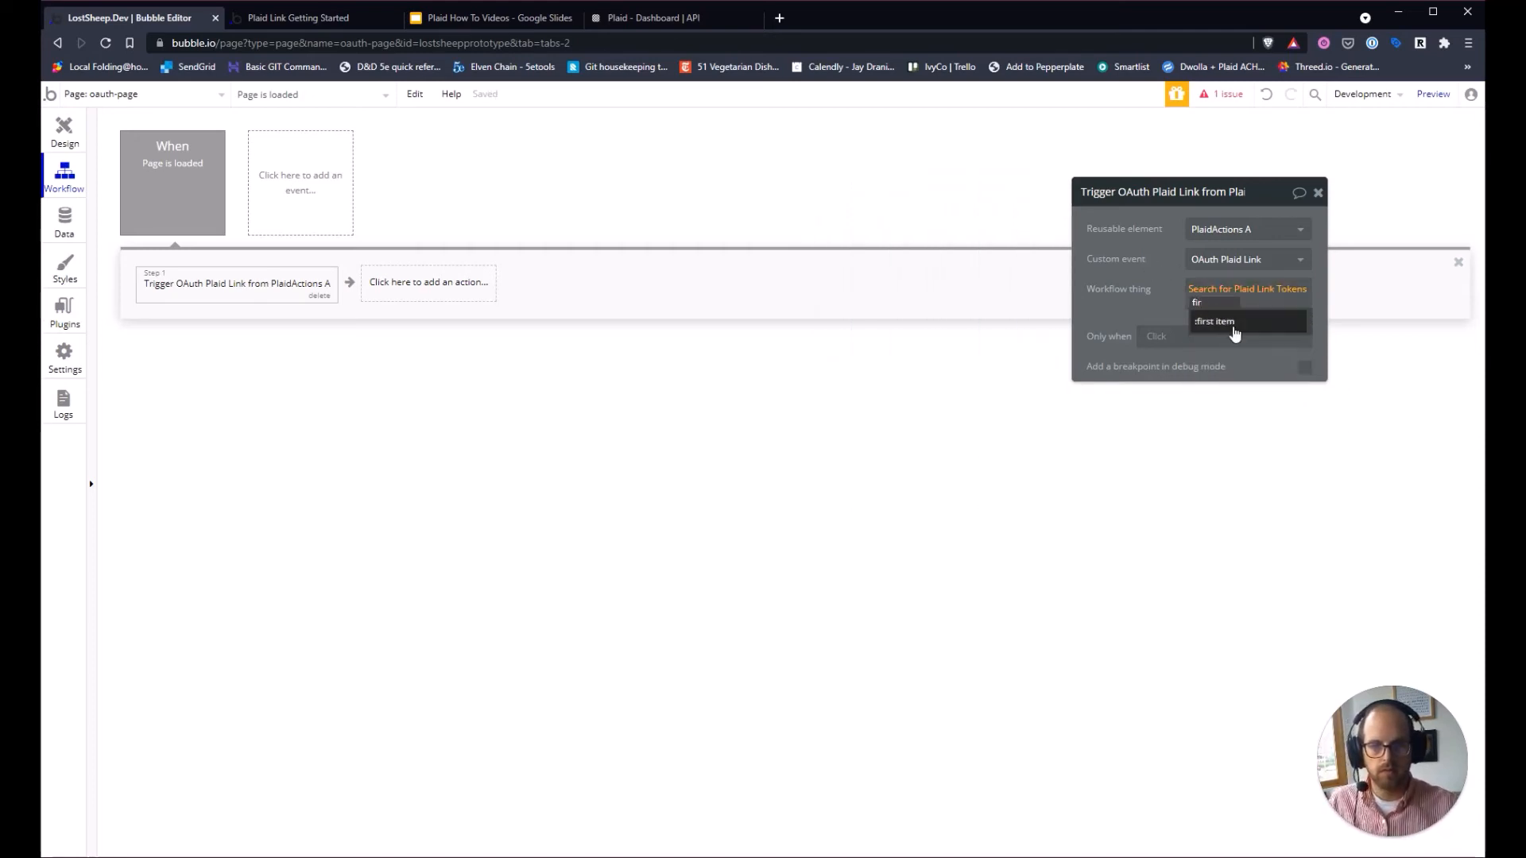
pyautogui.click(1234, 334)
pyautogui.click(1267, 307)
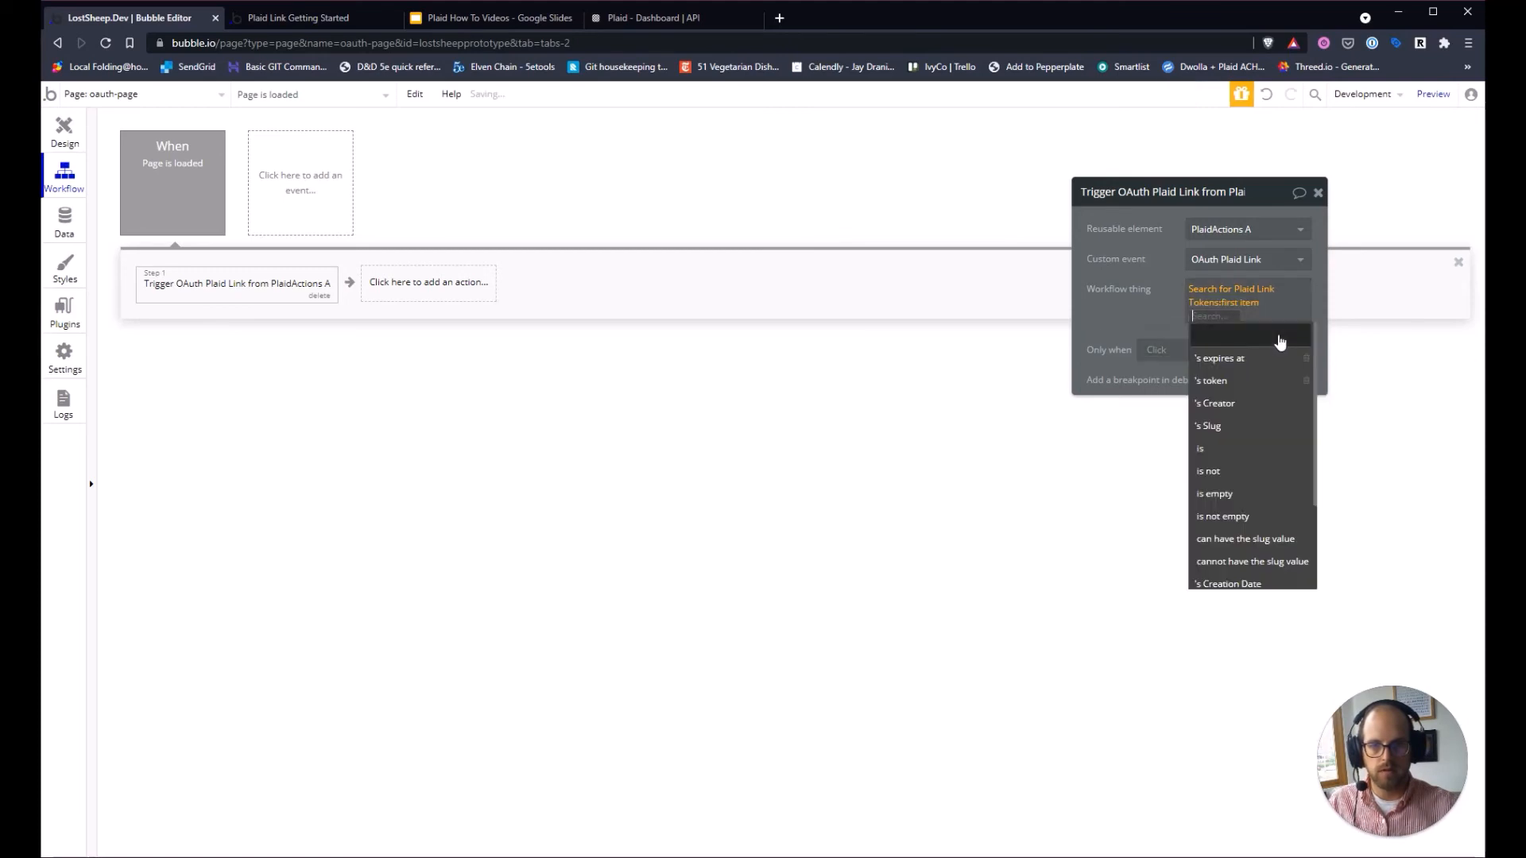
pyautogui.click(1237, 383)
pyautogui.click(1161, 322)
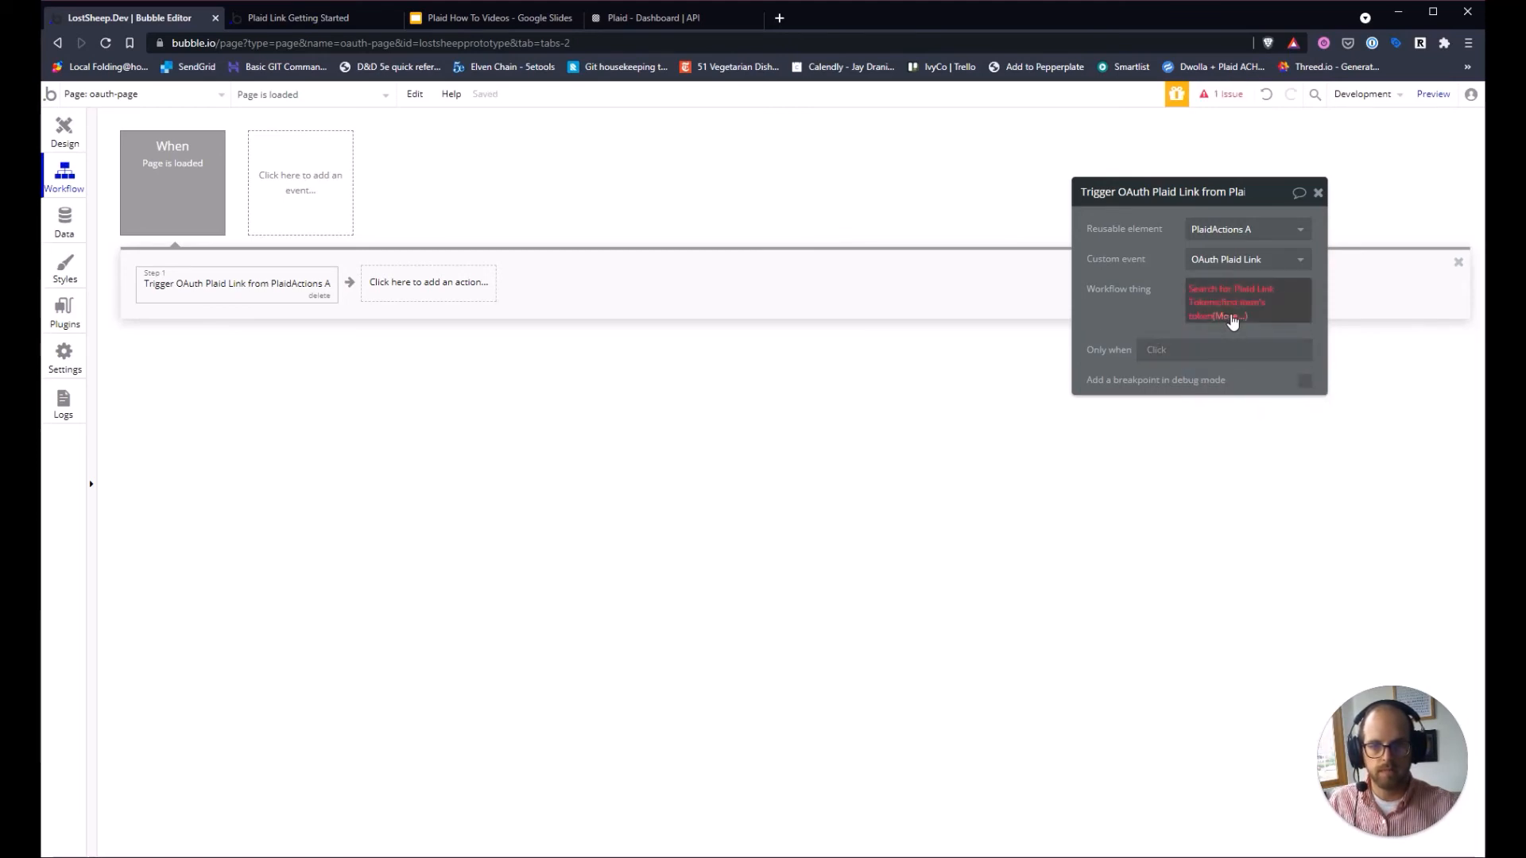
pyautogui.click(1232, 318)
pyautogui.click(1271, 305)
pyautogui.click(1133, 330)
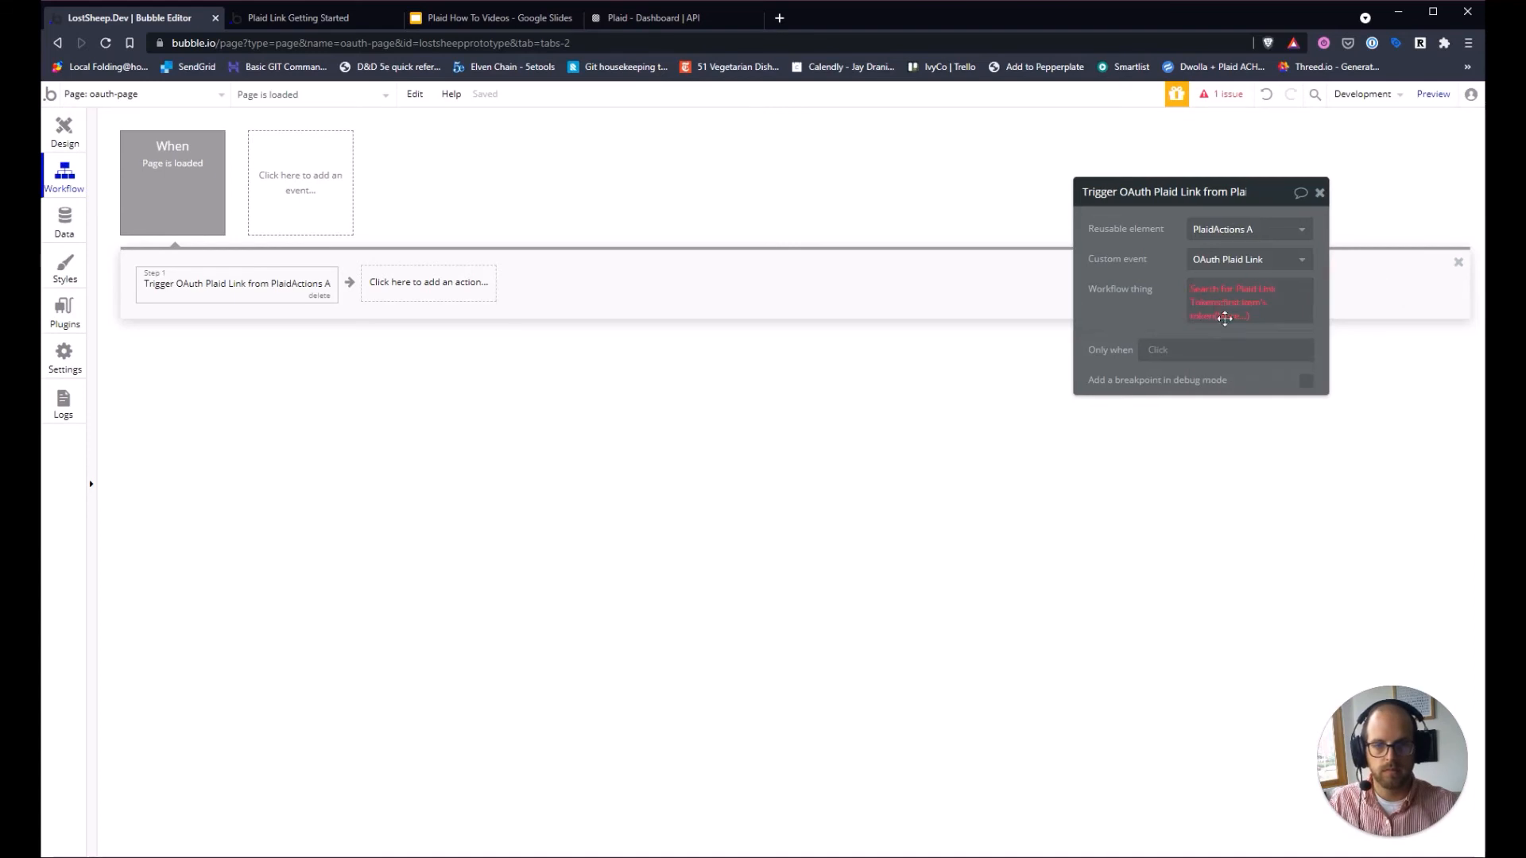
pyautogui.click(1226, 317)
pyautogui.write('==')
pyautogui.press('BackSpace')
pyautogui.press('BackSpace')
pyautogui.press('BackSpace')
pyautogui.press('BackSpace')
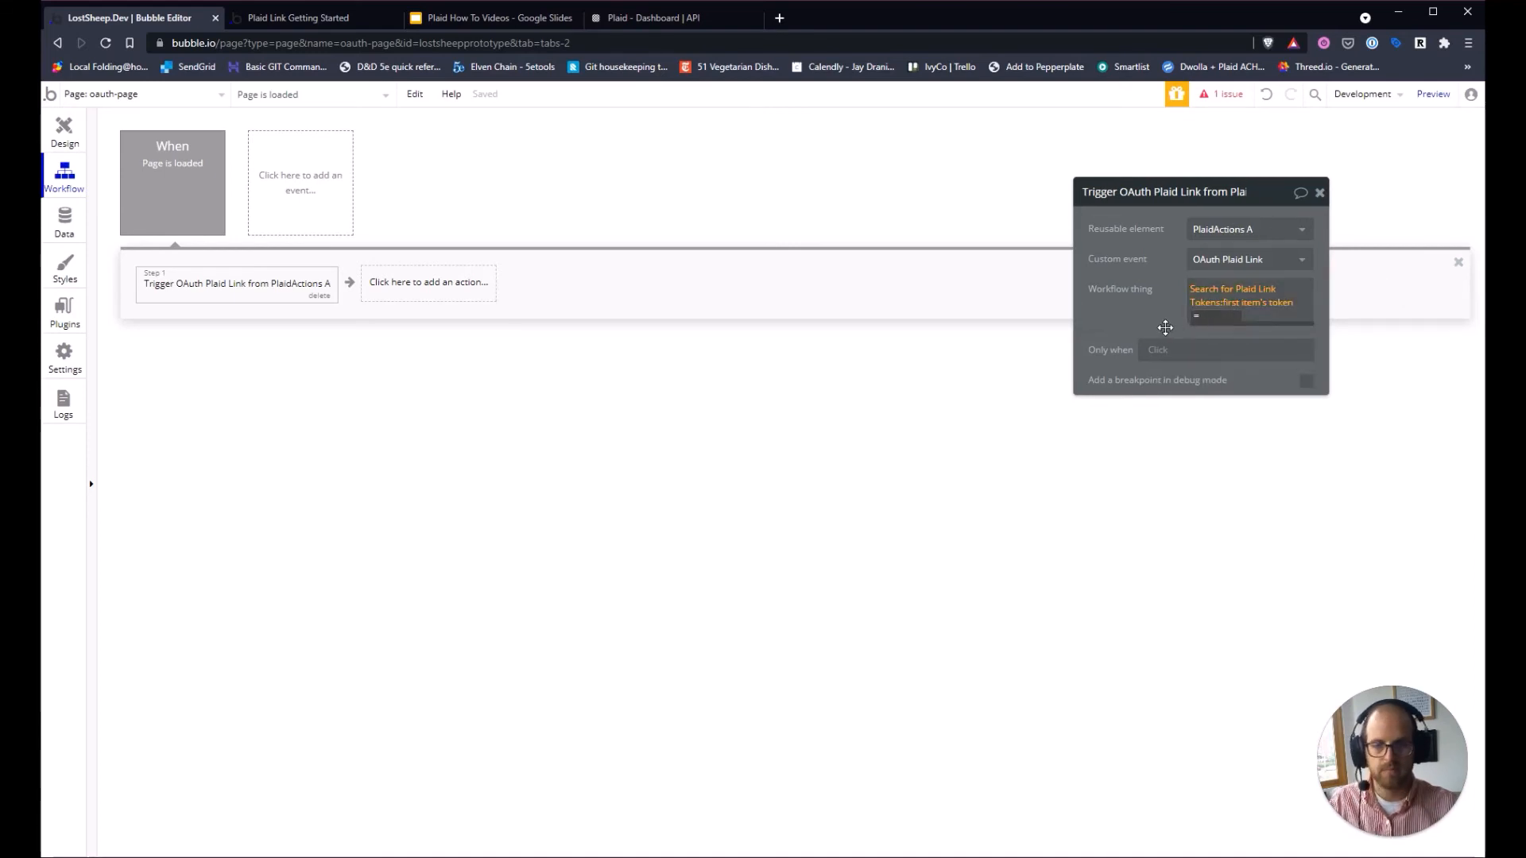
pyautogui.moveTo(1155, 329); pyautogui.dragTo(1160, 330)
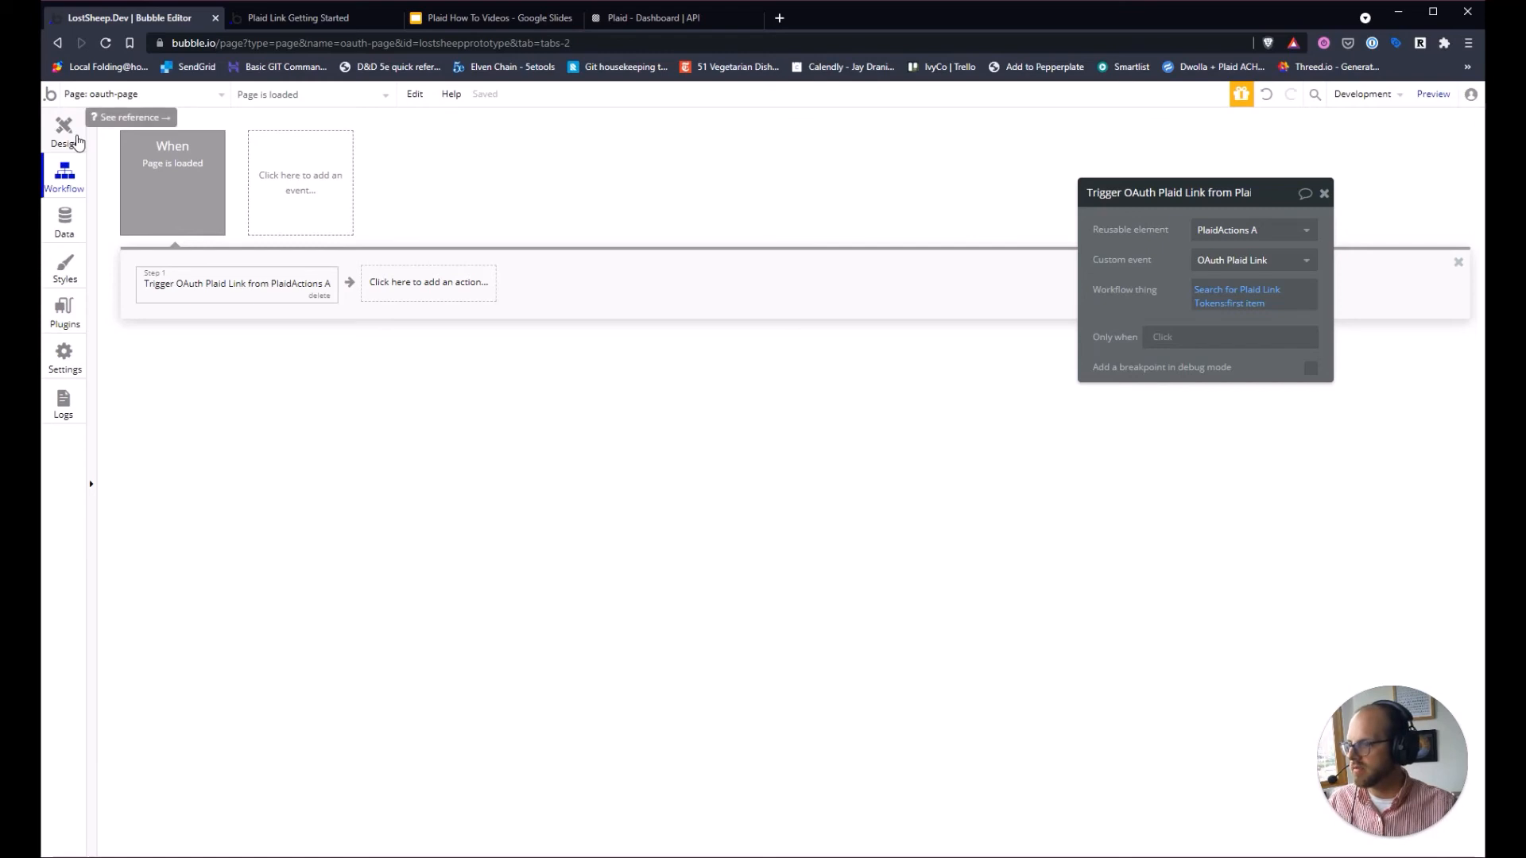
# Reload the app preview and start Link Bank Account in Plaid Link.
pyautogui.click(316, 12)
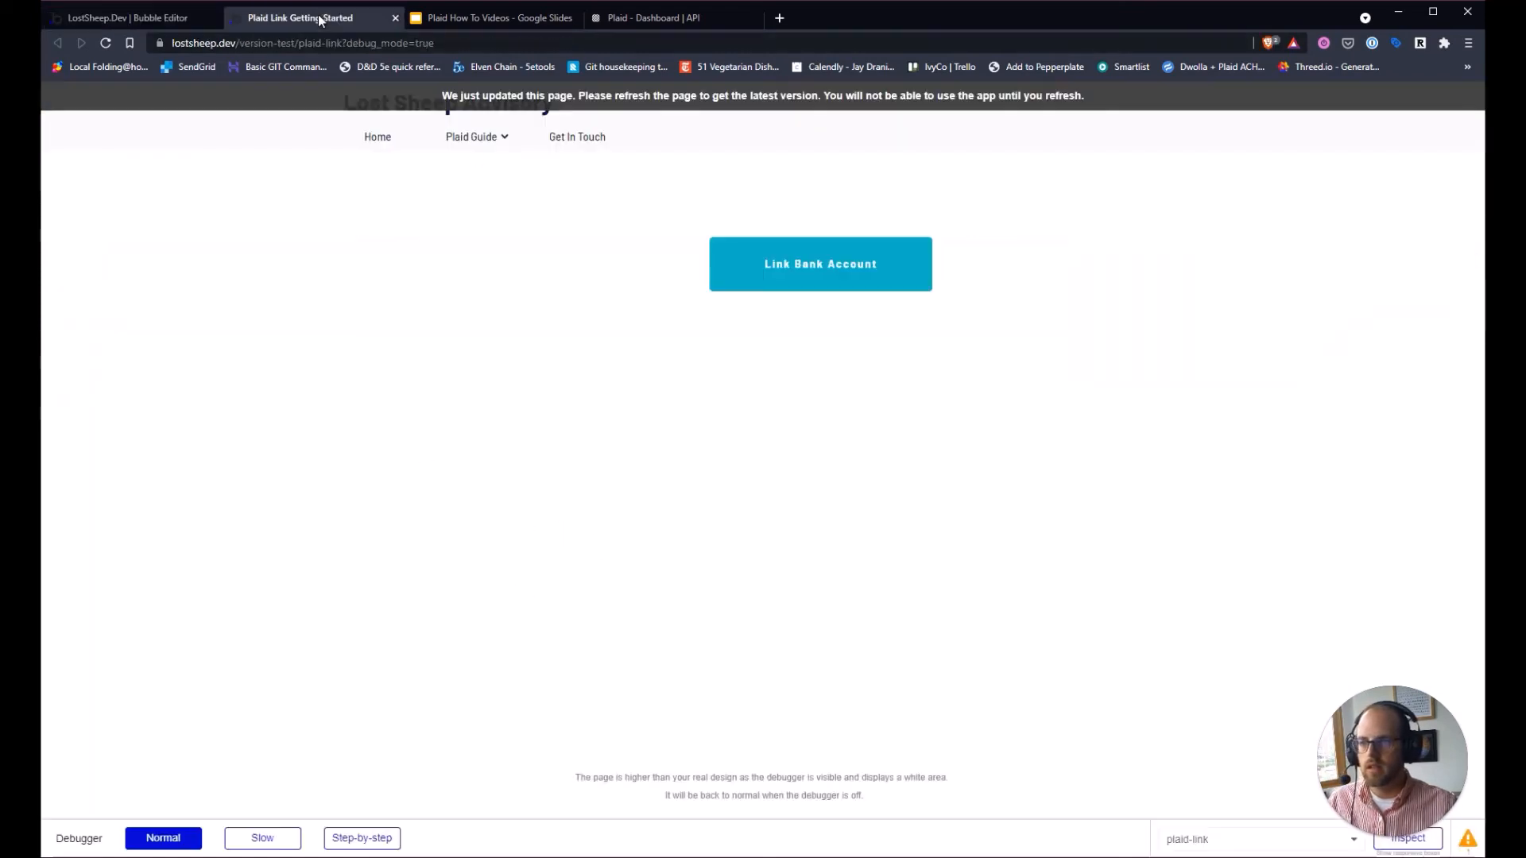
pyautogui.click(105, 44)
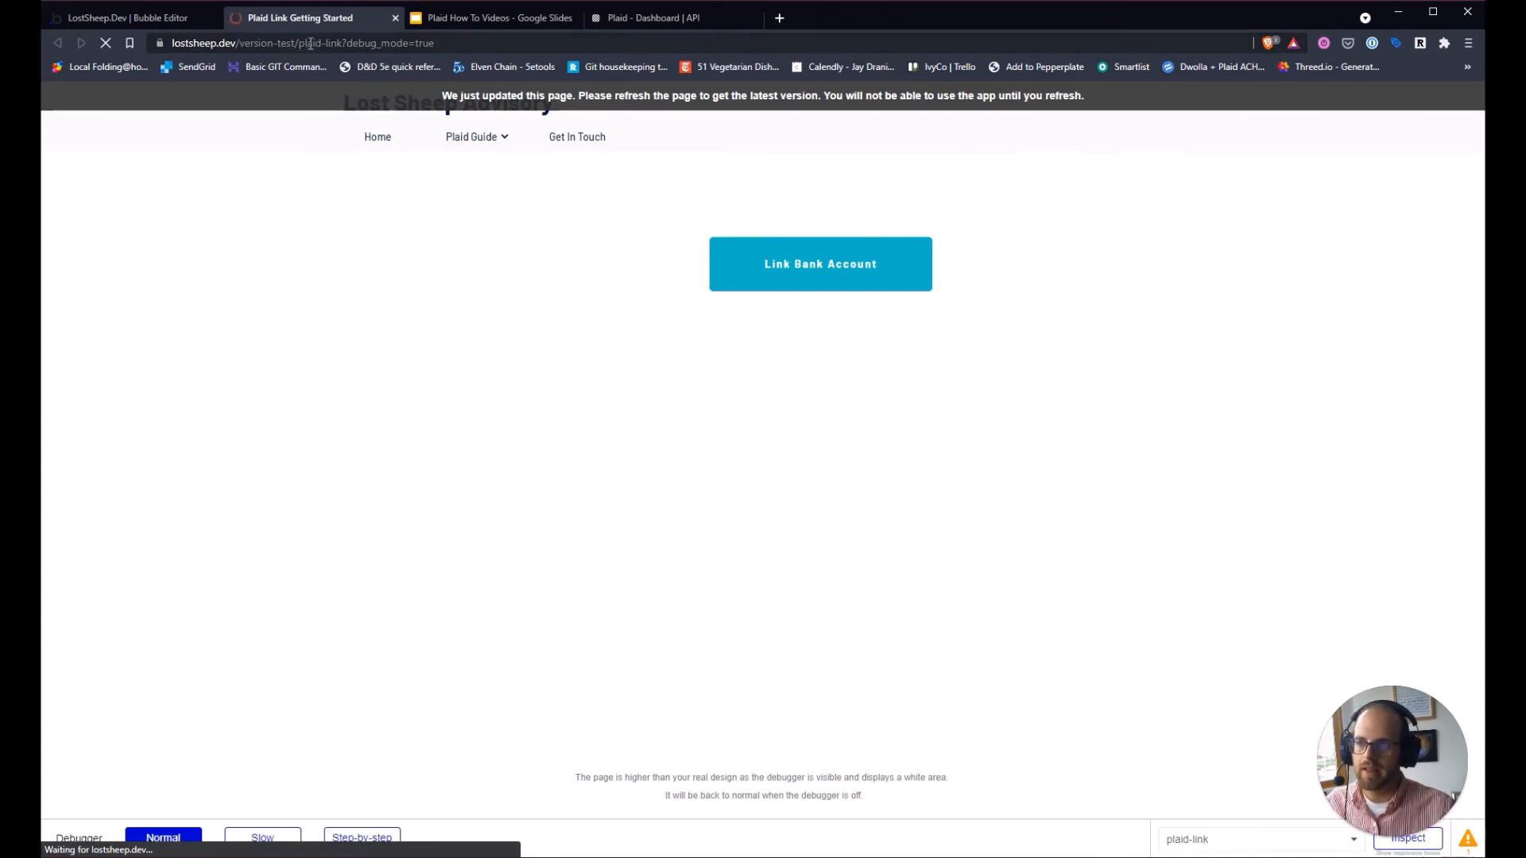
pyautogui.click(828, 263)
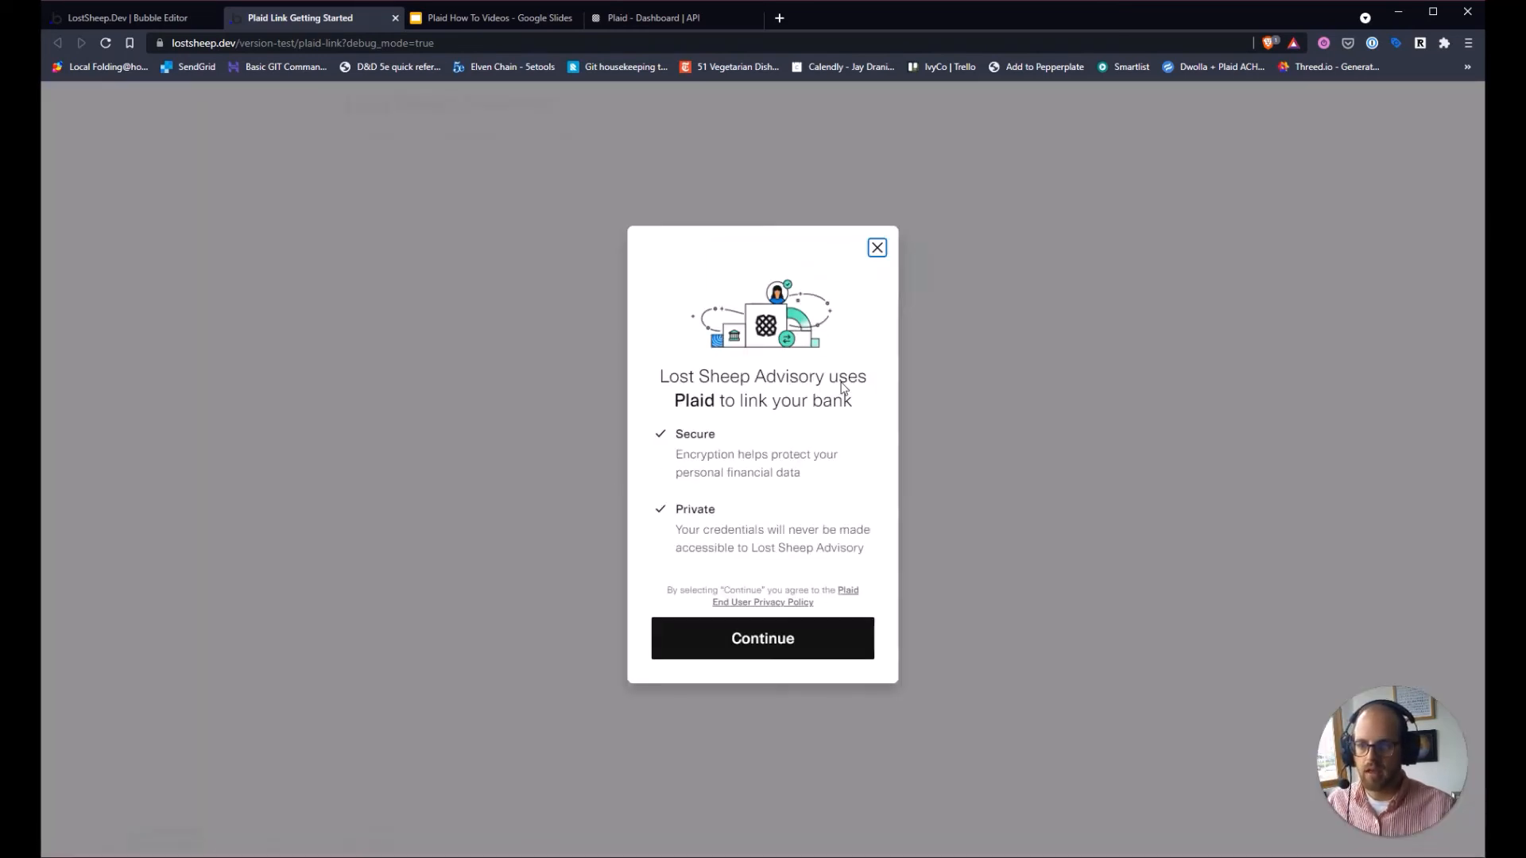
pyautogui.click(804, 637)
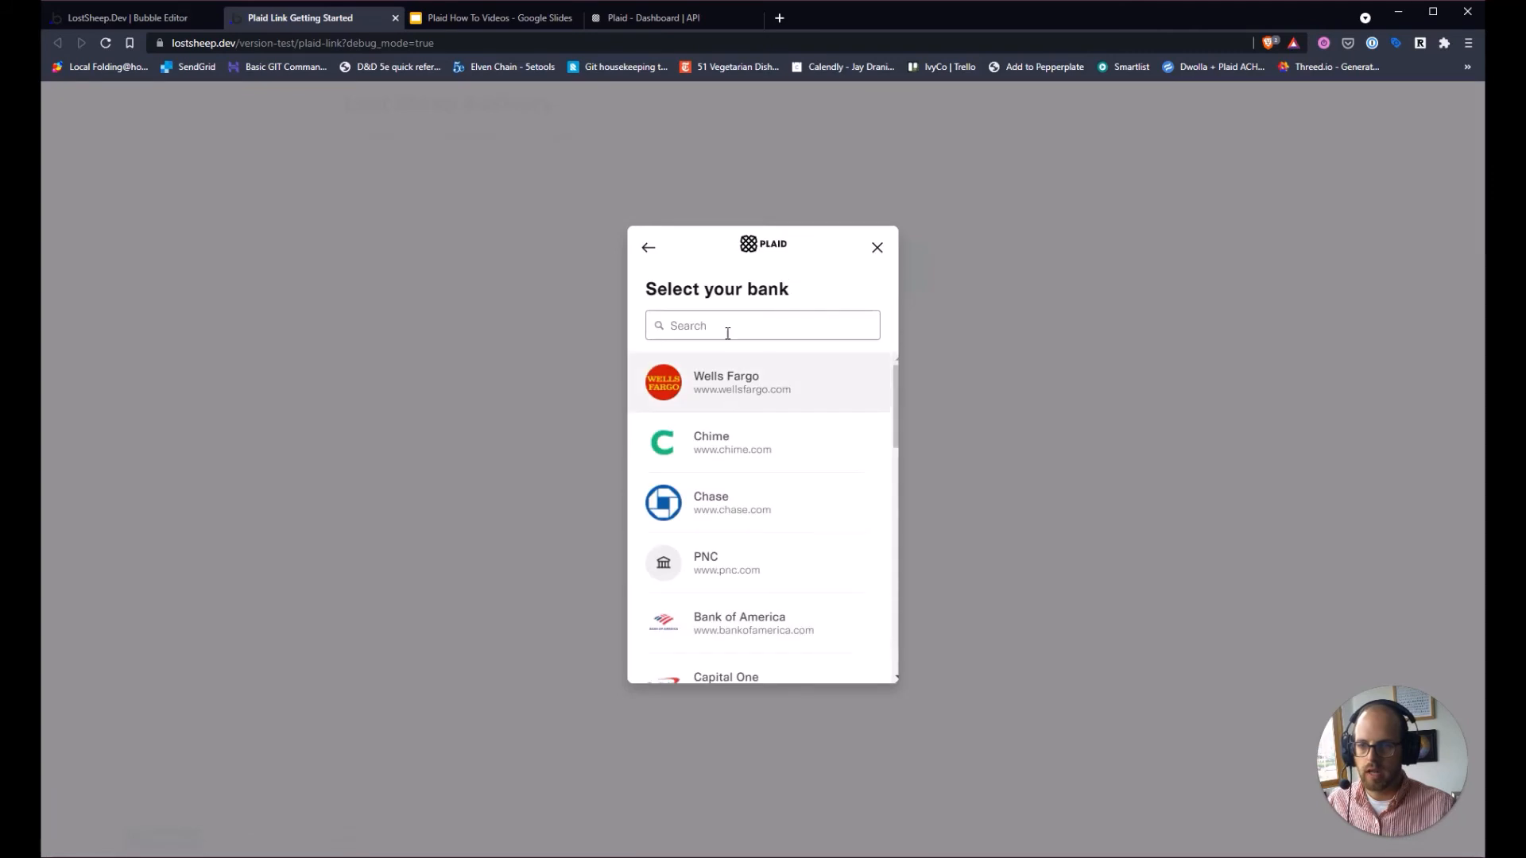
# Search '0Auth', pick Platypus OAuth Bank, and continue to its login page.
pyautogui.click(726, 331)
pyautogui.write('0Auth')
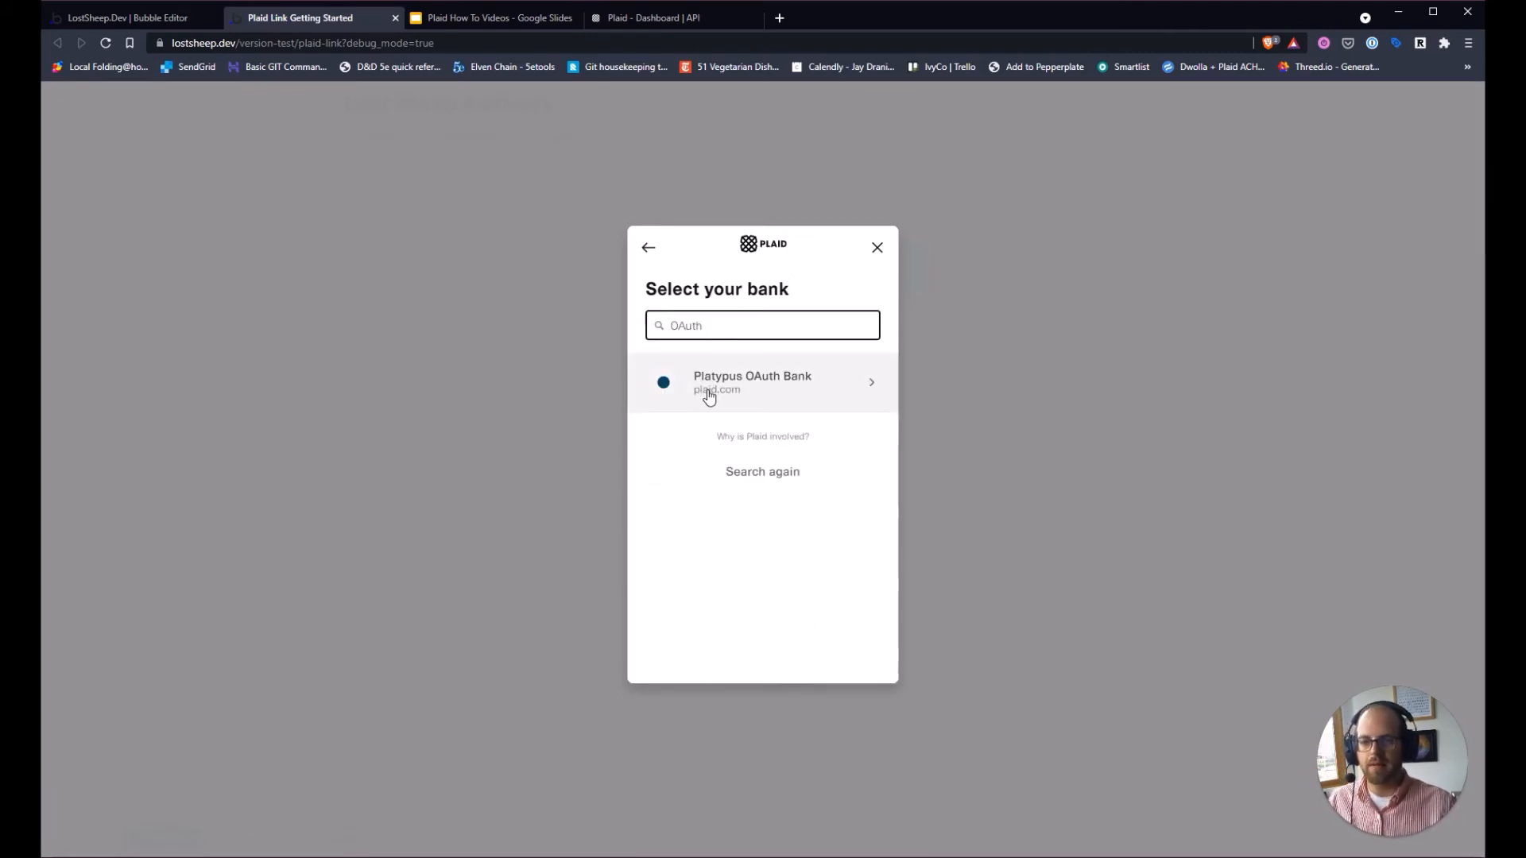
pyautogui.click(811, 393)
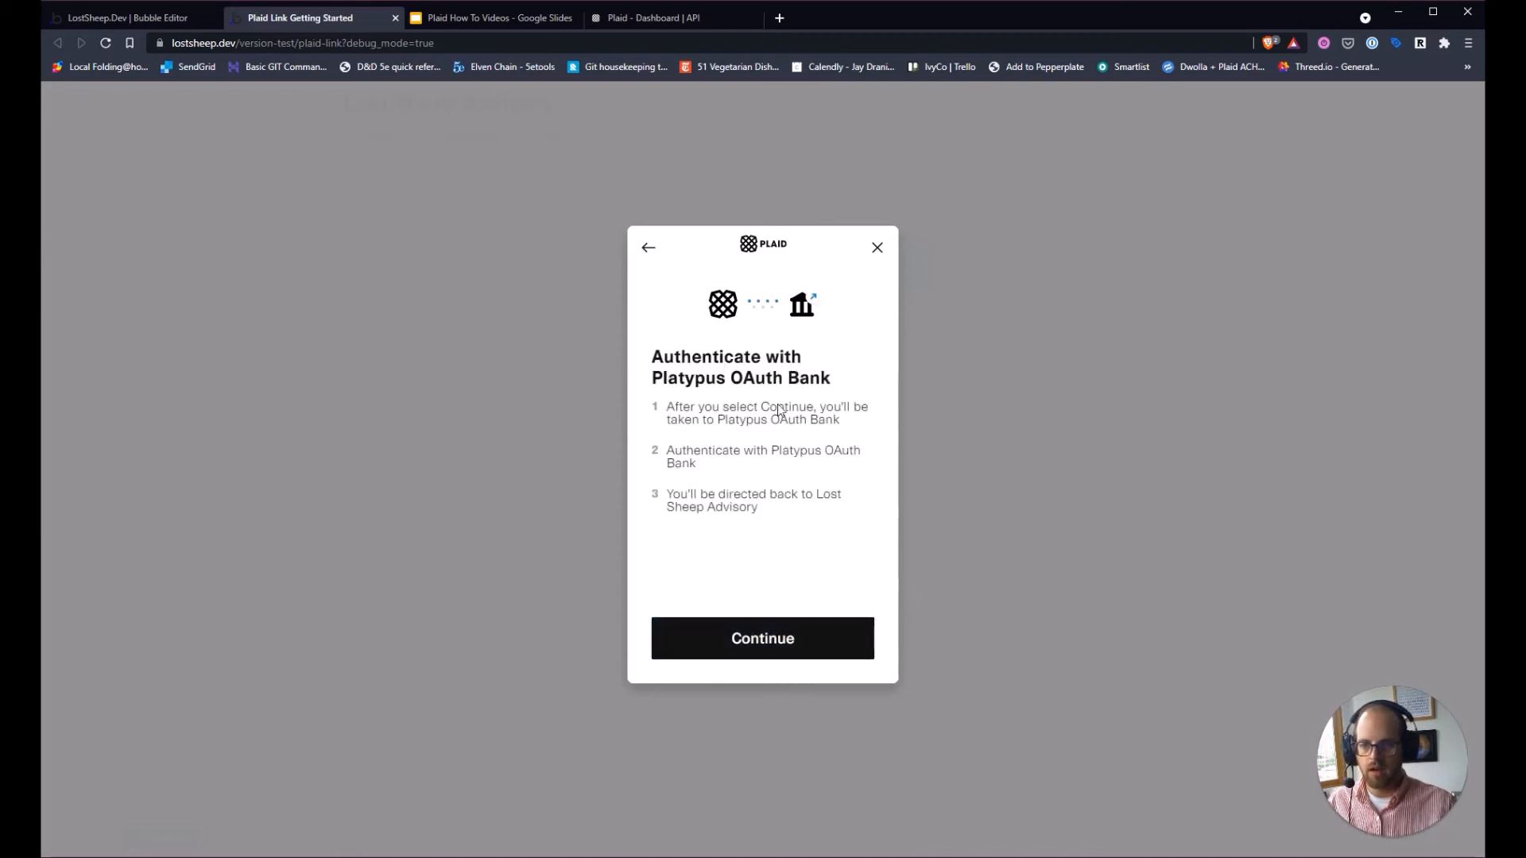
pyautogui.click(761, 638)
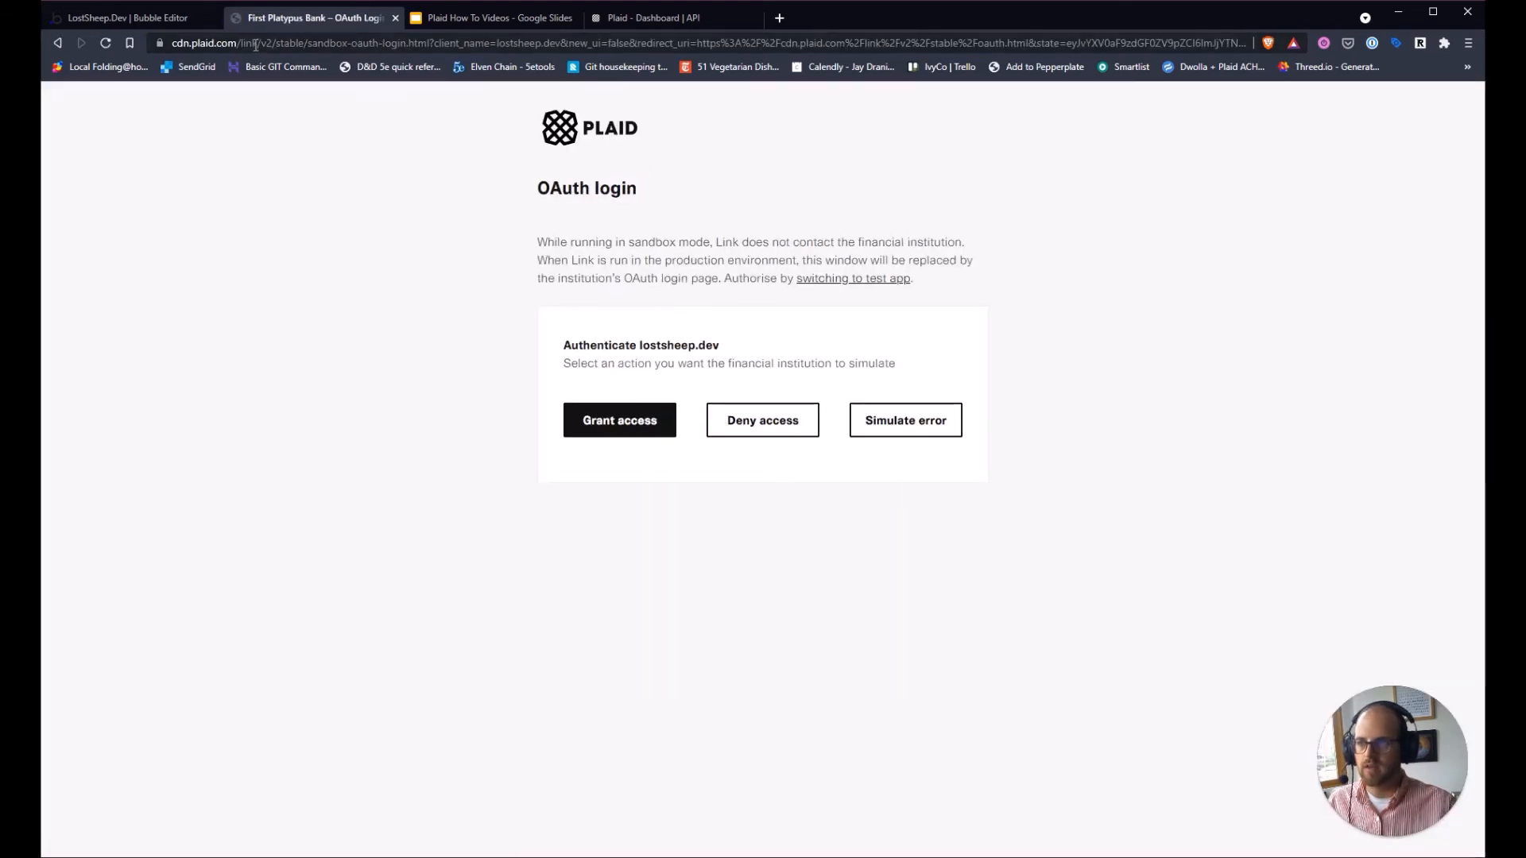
# Grant access on Plaid's sandbox OAuth login page for Platypus OAuth Bank.
pyautogui.click(205, 43)
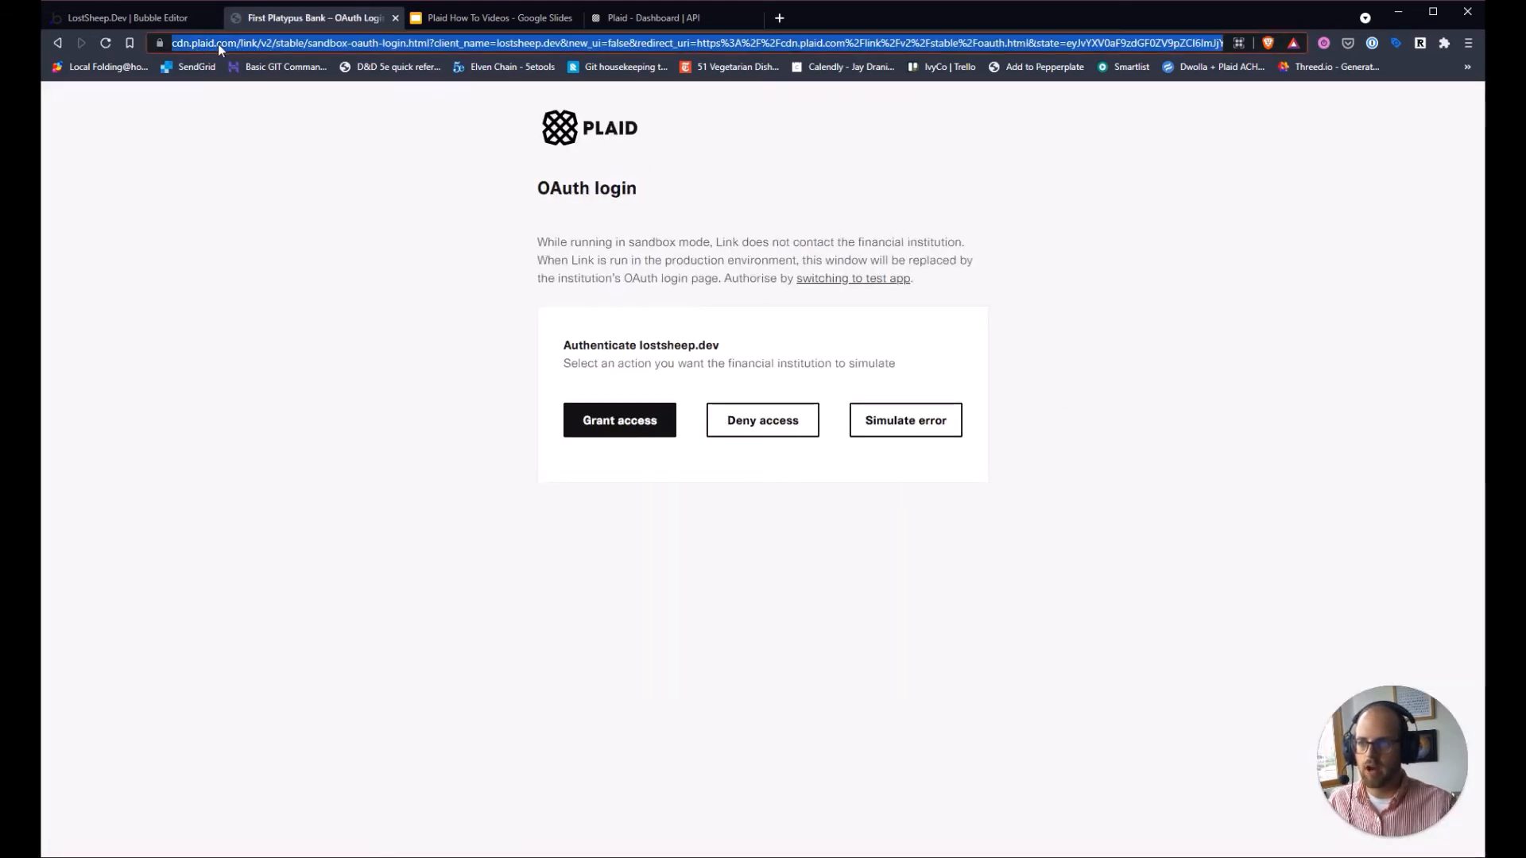
pyautogui.click(384, 539)
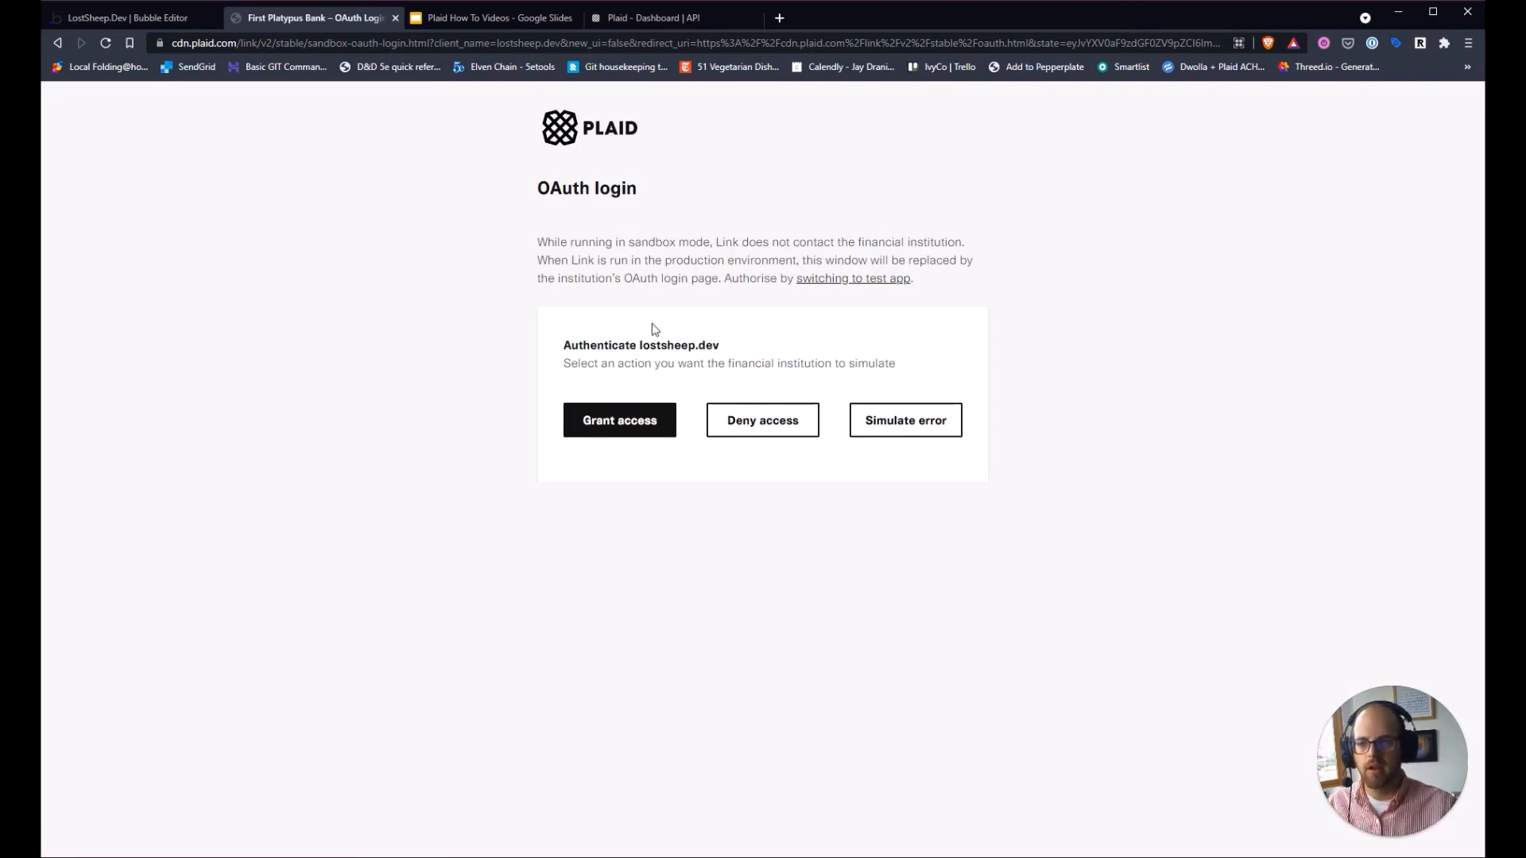
pyautogui.click(592, 431)
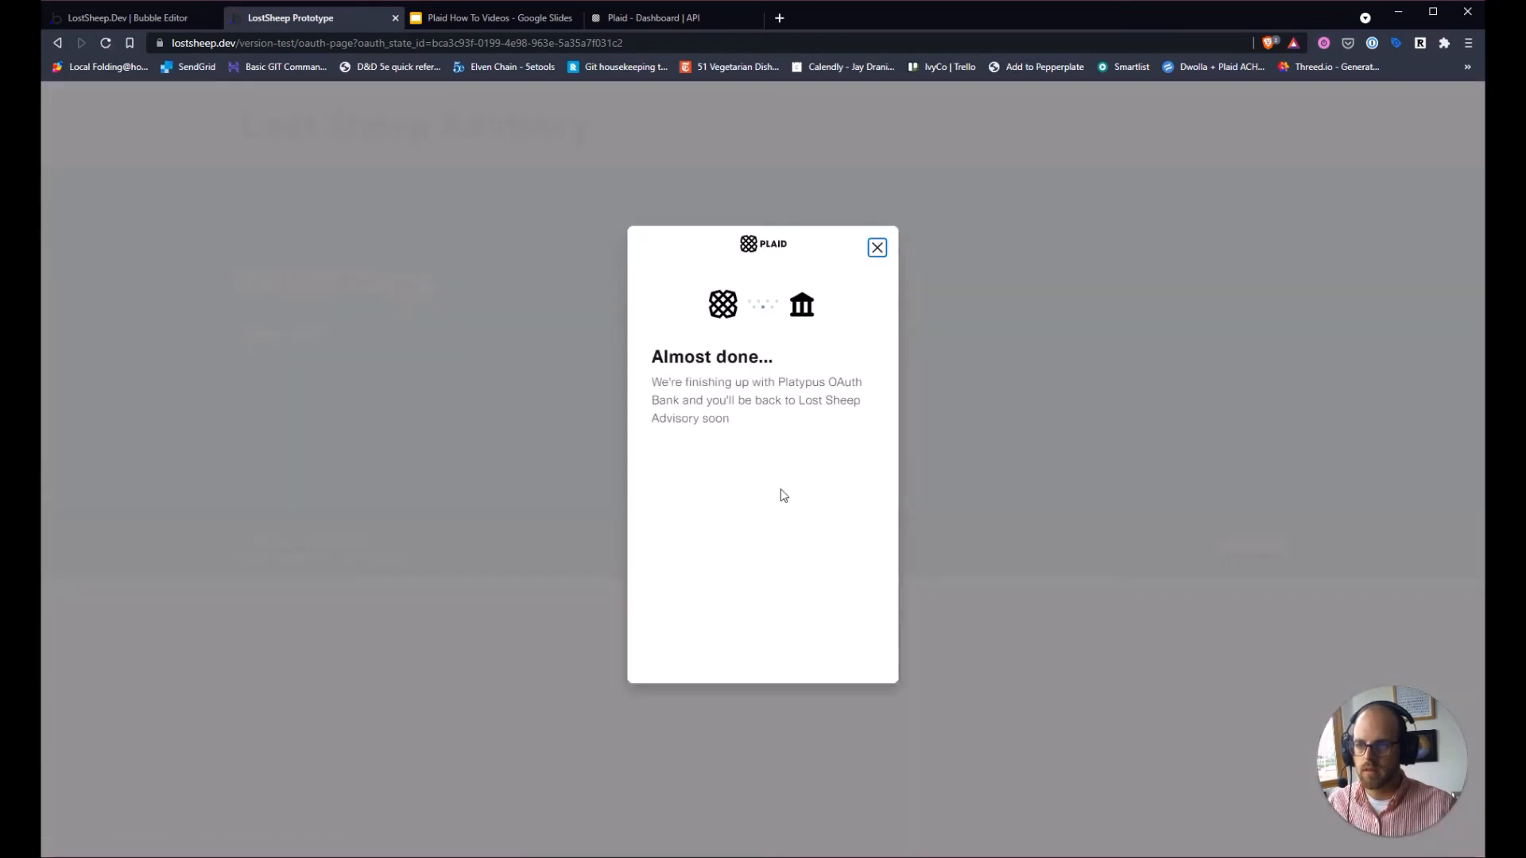
# Link the Plaid Checking account, then view Plaid Institutions app data in Bubble.
pyautogui.scroll(-3, 771, 453)
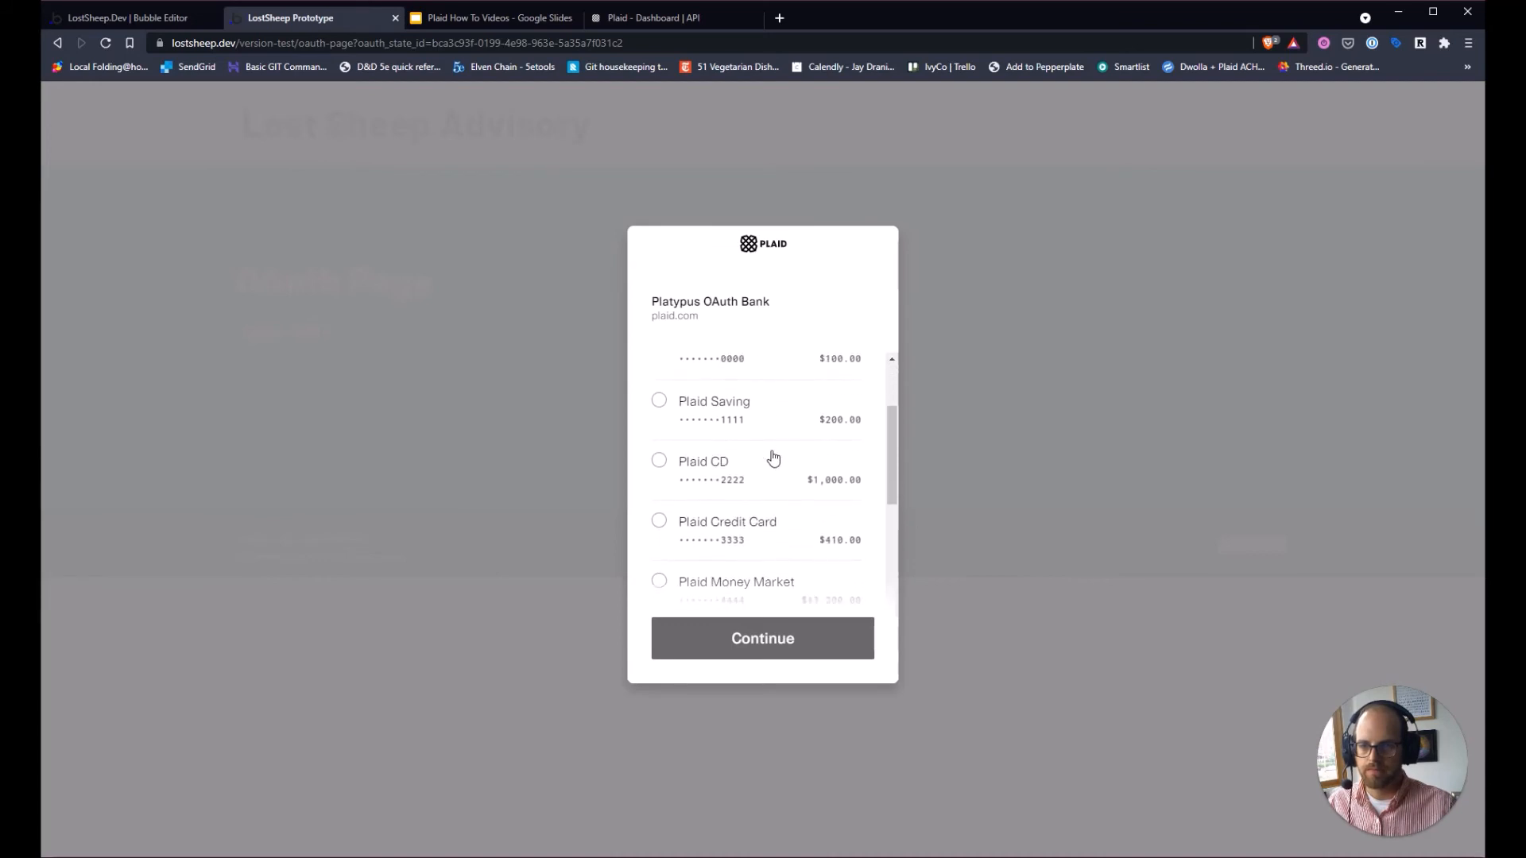
pyautogui.scroll(3, 770, 453)
pyautogui.click(727, 466)
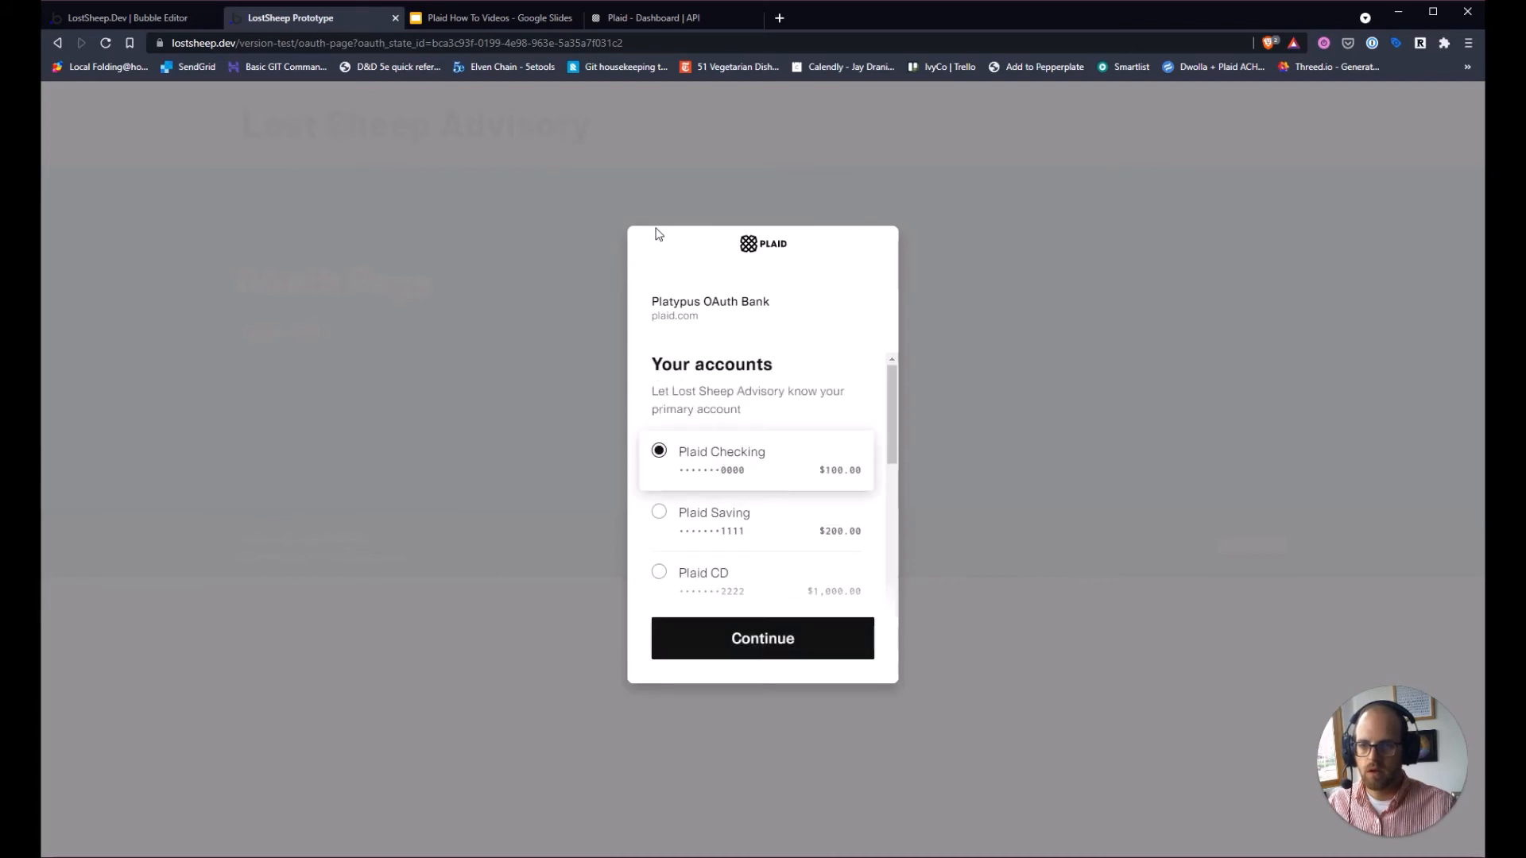
pyautogui.click(771, 642)
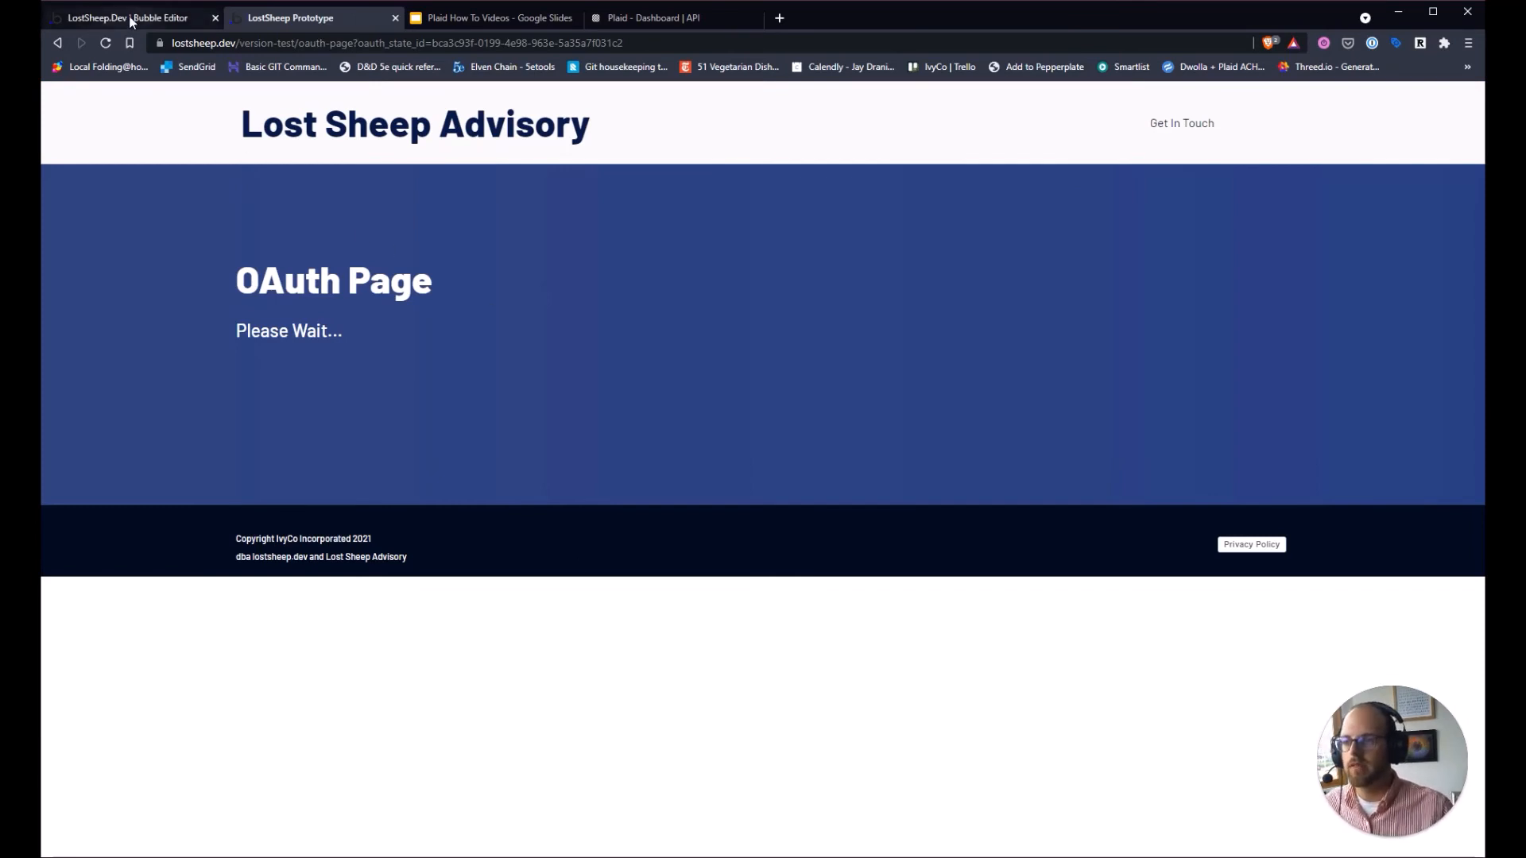
pyautogui.click(175, 18)
pyautogui.click(65, 221)
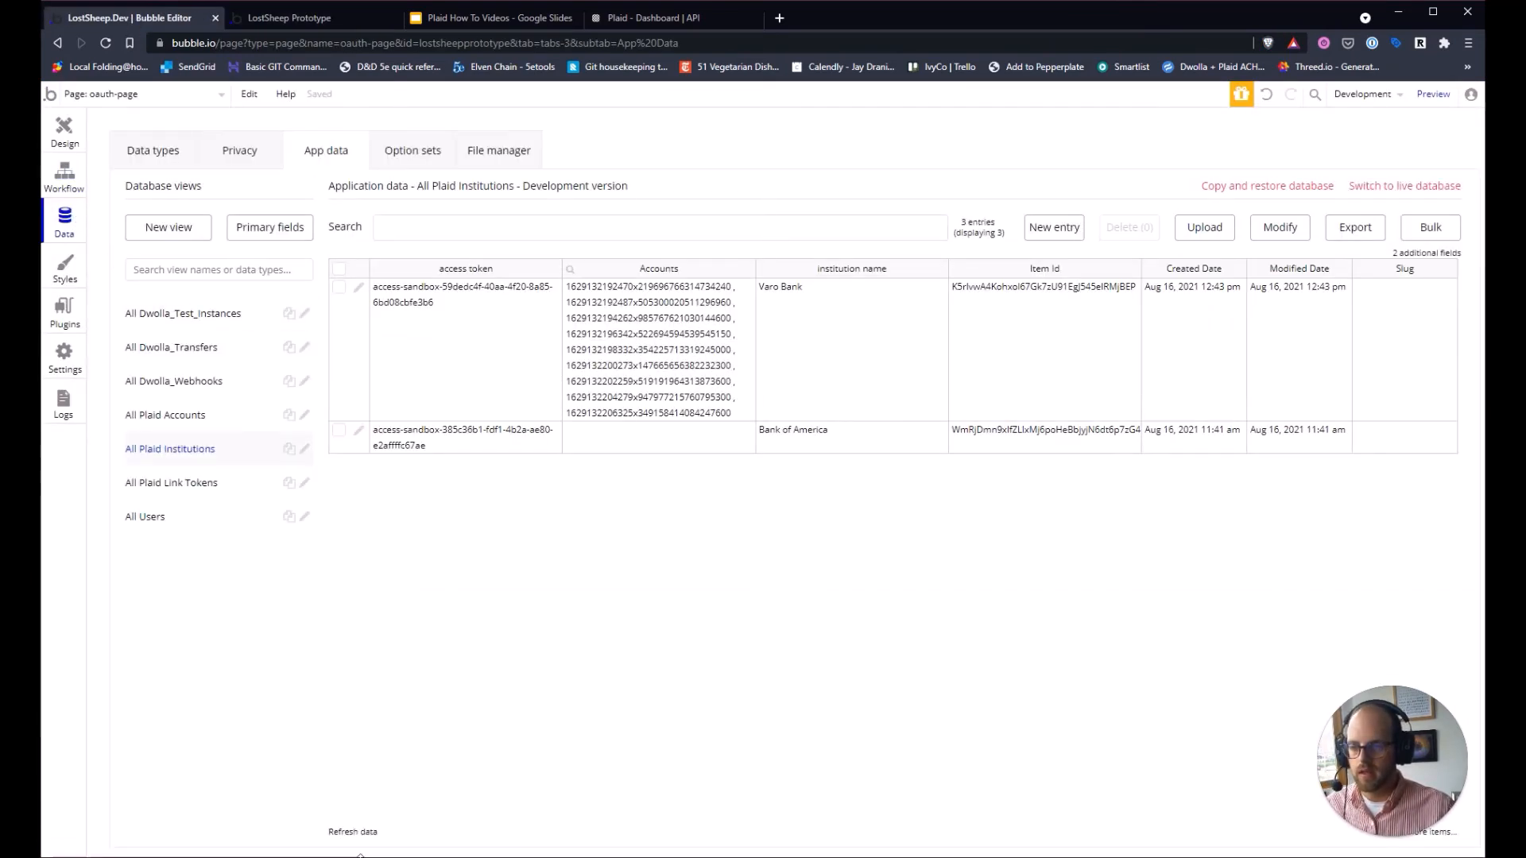
# Refresh the data and inspect the new Platypus OAuth Bank row's accounts.
pyautogui.click(353, 831)
pyautogui.click(340, 288)
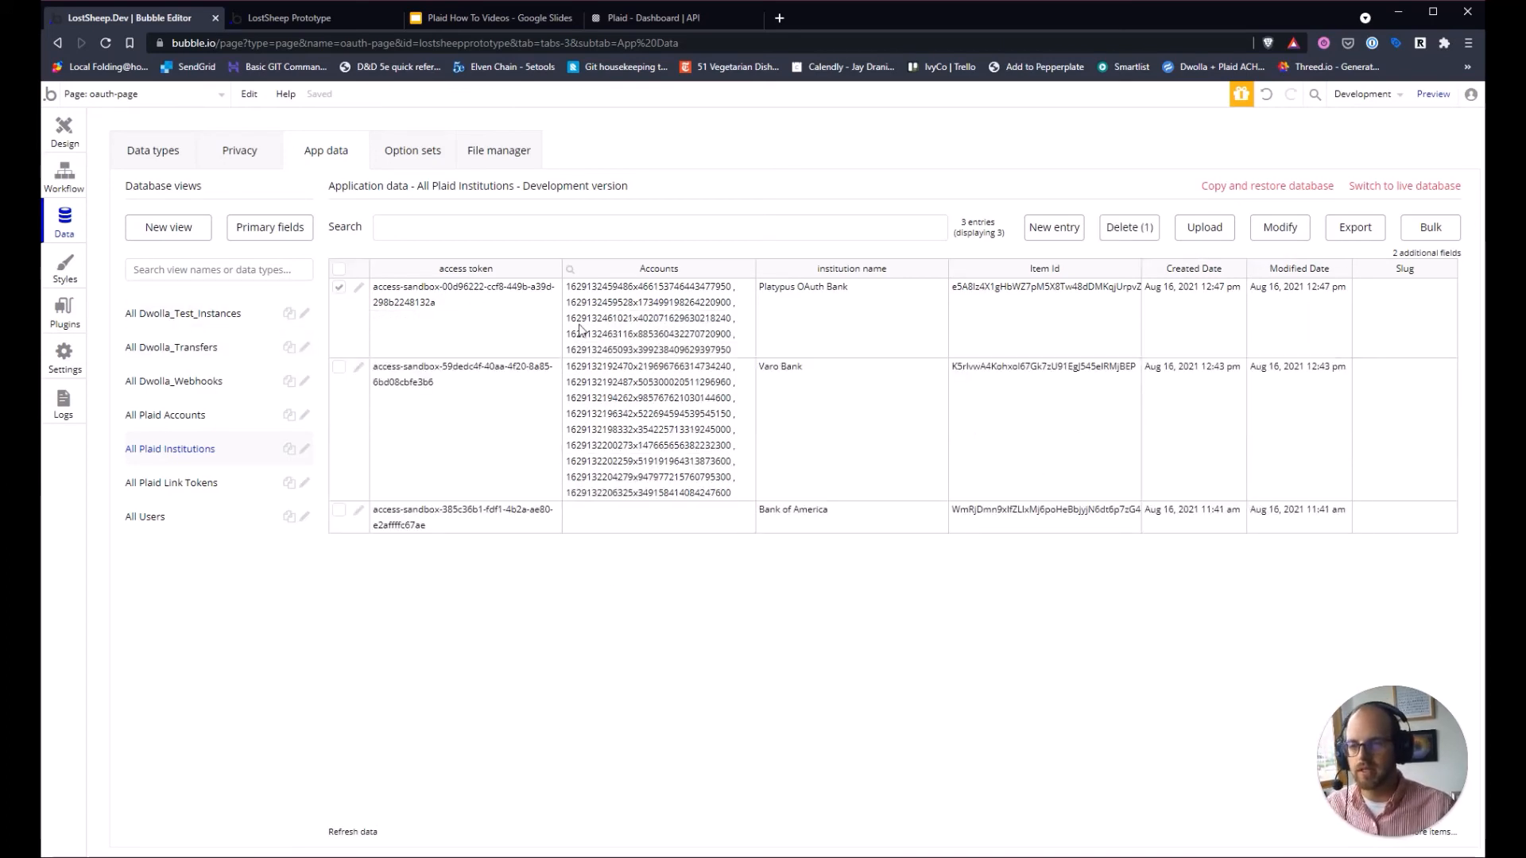
pyautogui.click(728, 340)
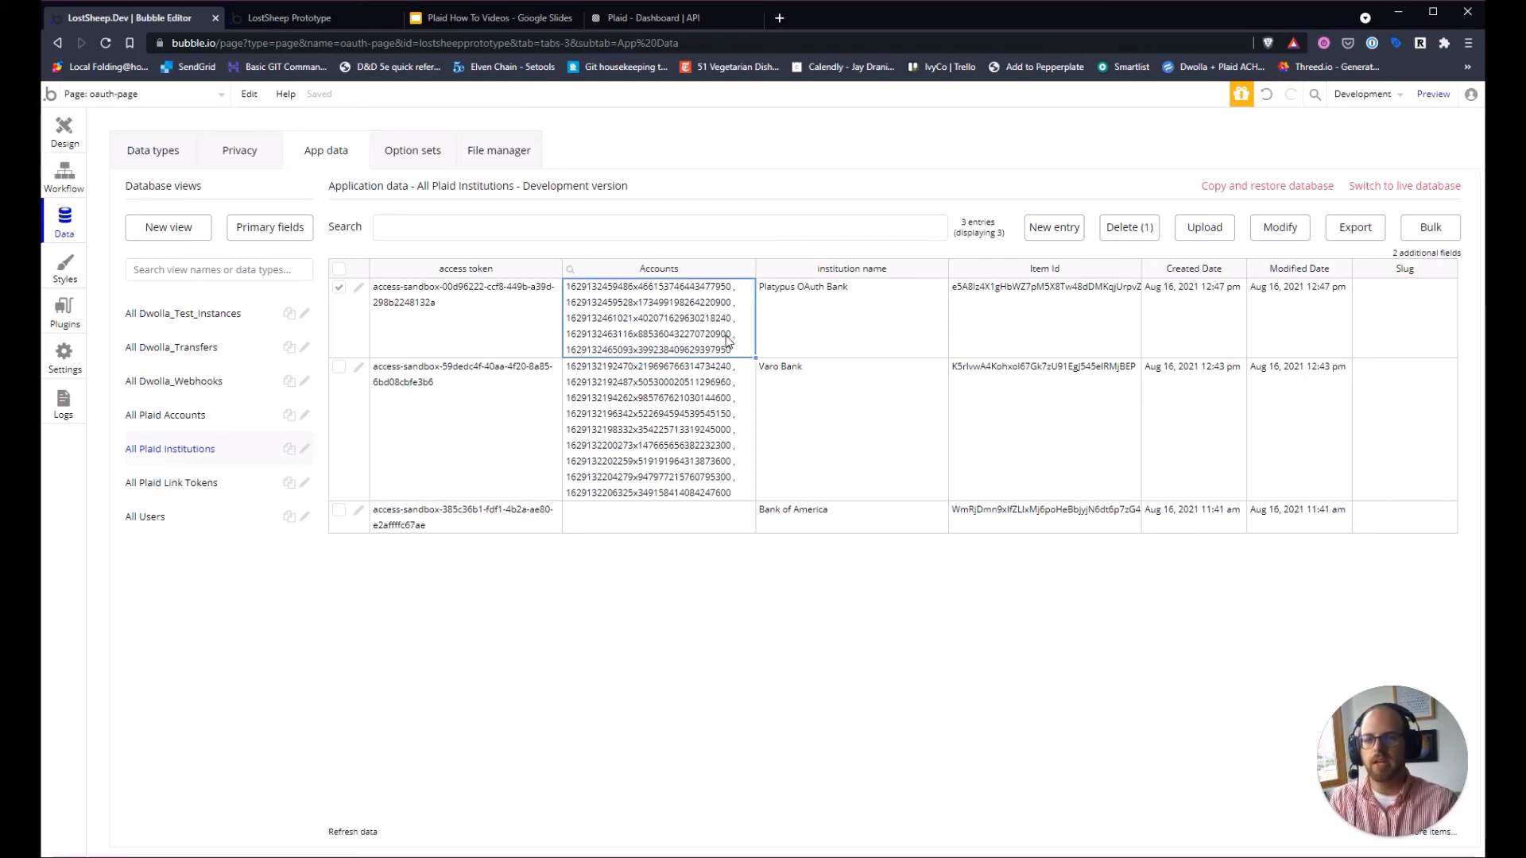
# Check the OAuth page, then move on to the Plaid How To Videos slides.
pyautogui.click(270, 19)
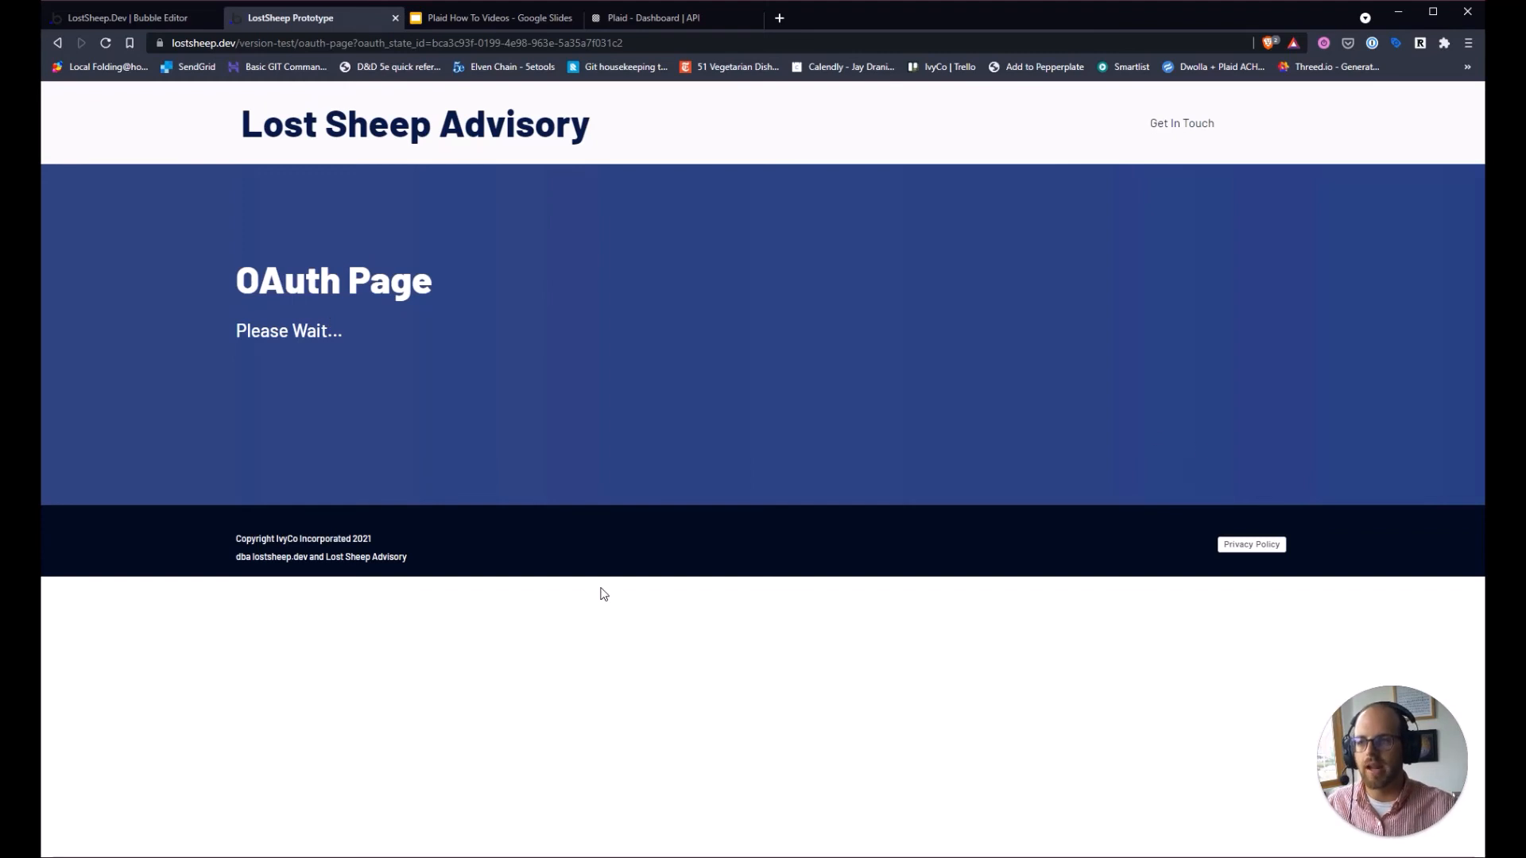
pyautogui.click(136, 17)
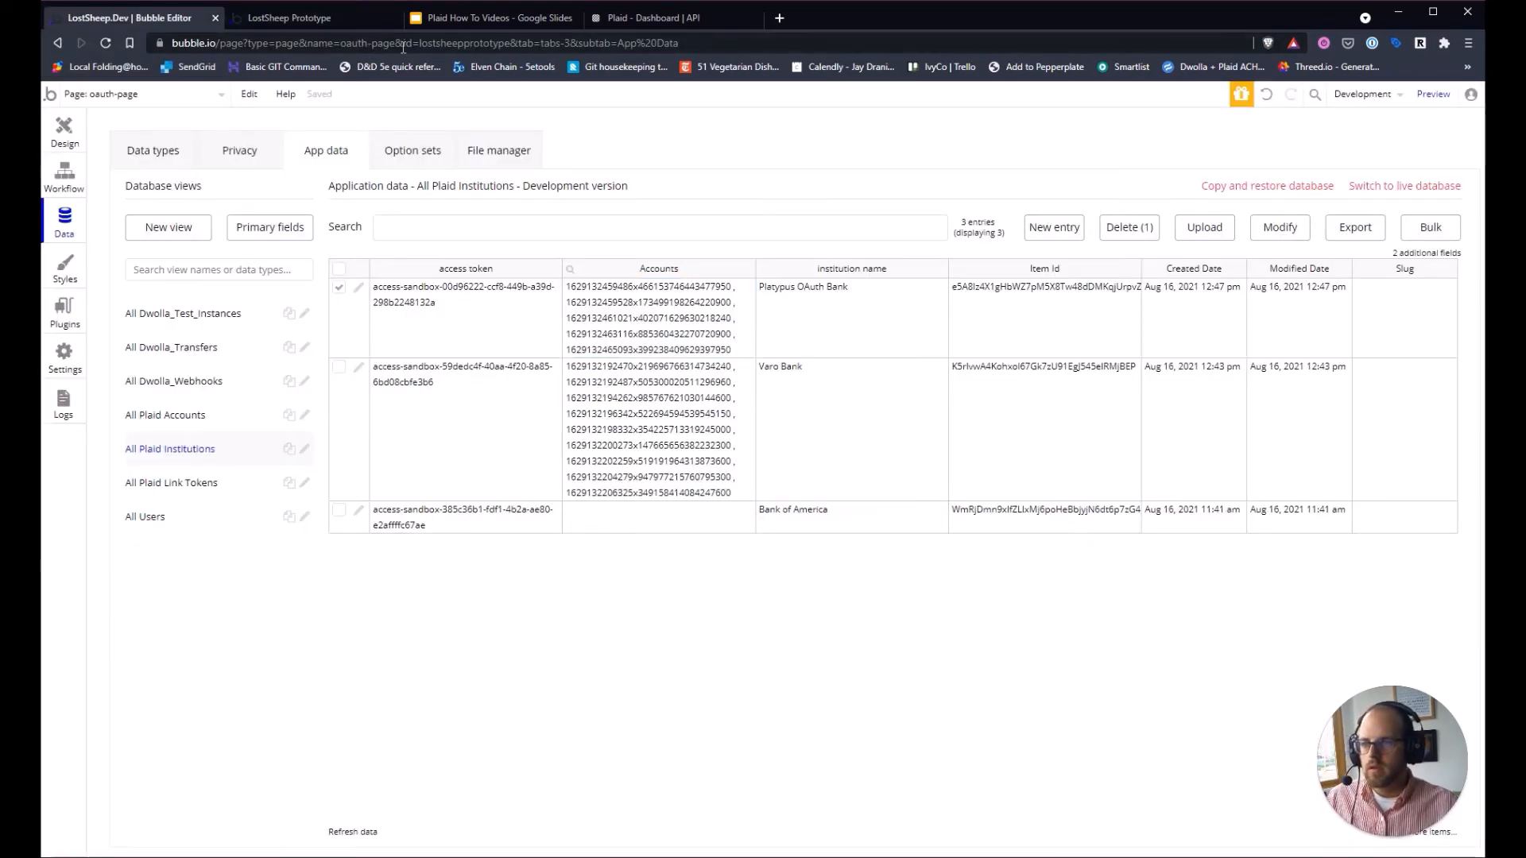
pyautogui.click(509, 17)
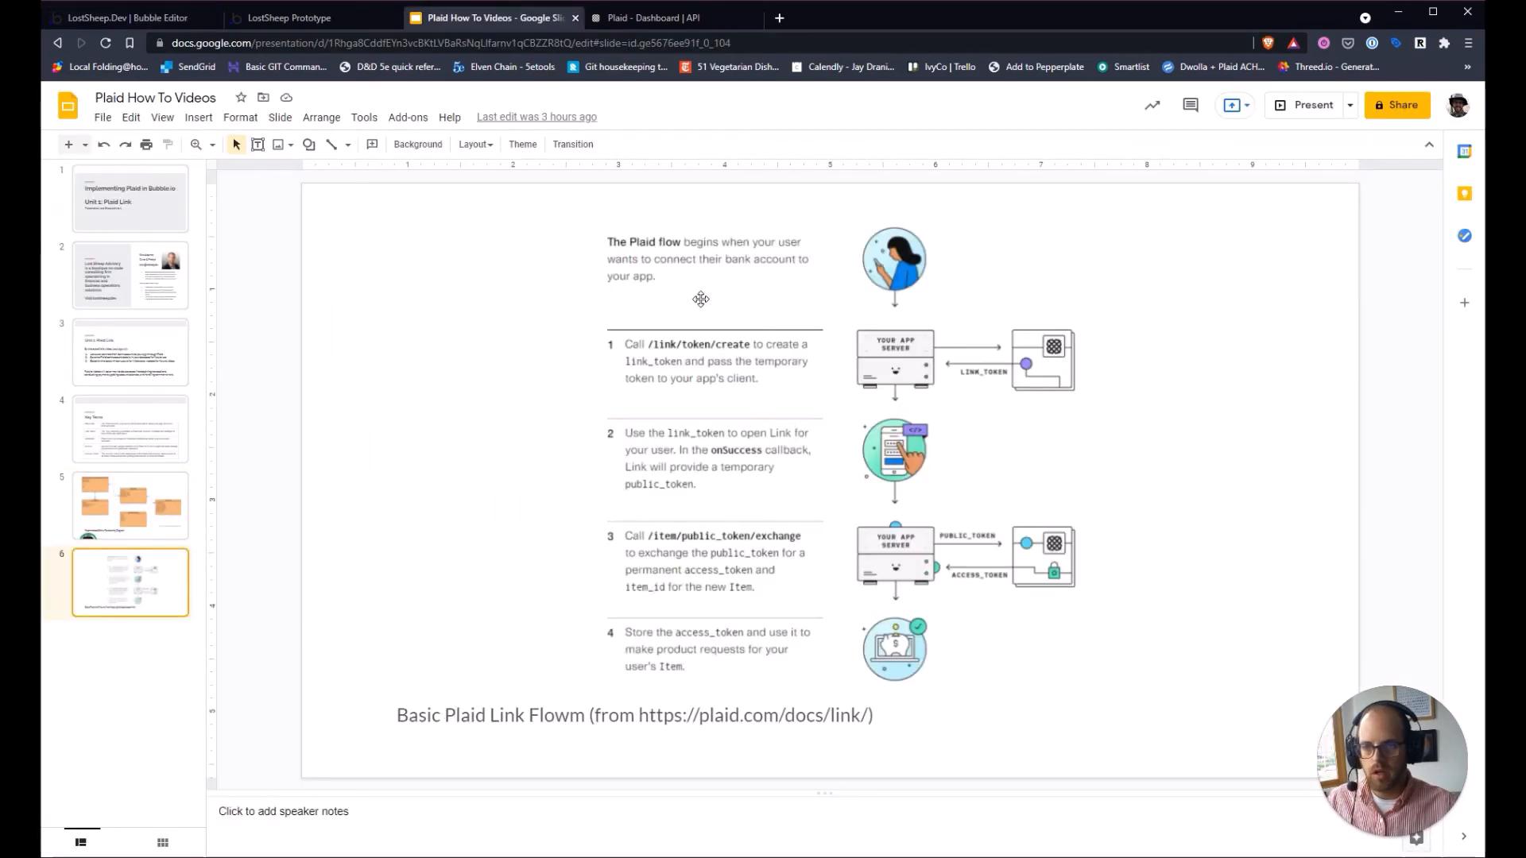
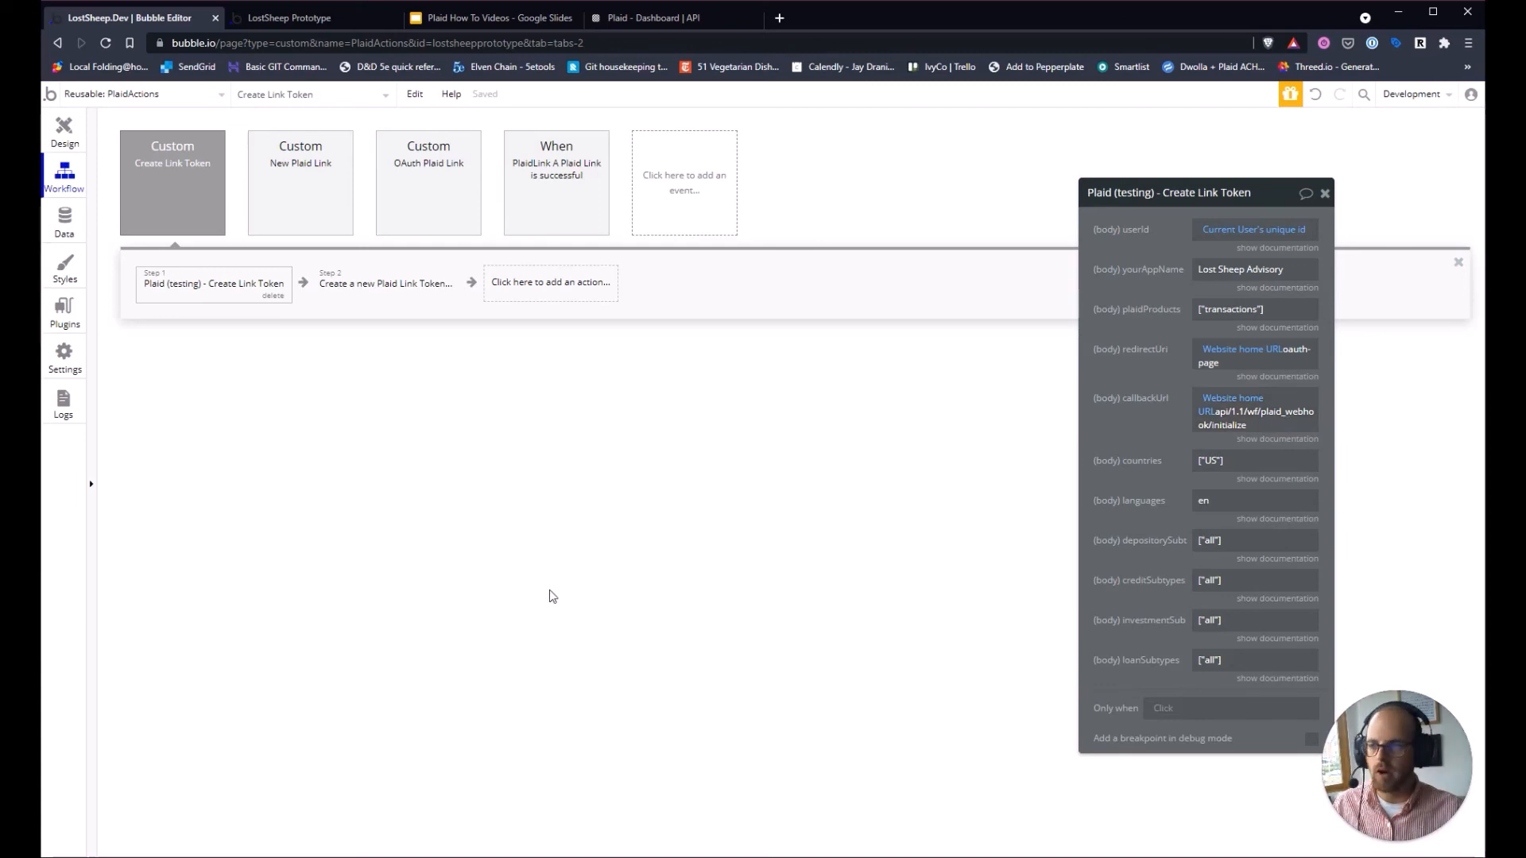
# Open the plaid_webhook backend workflow and start detecting its incoming request data.
pyautogui.click(148, 94)
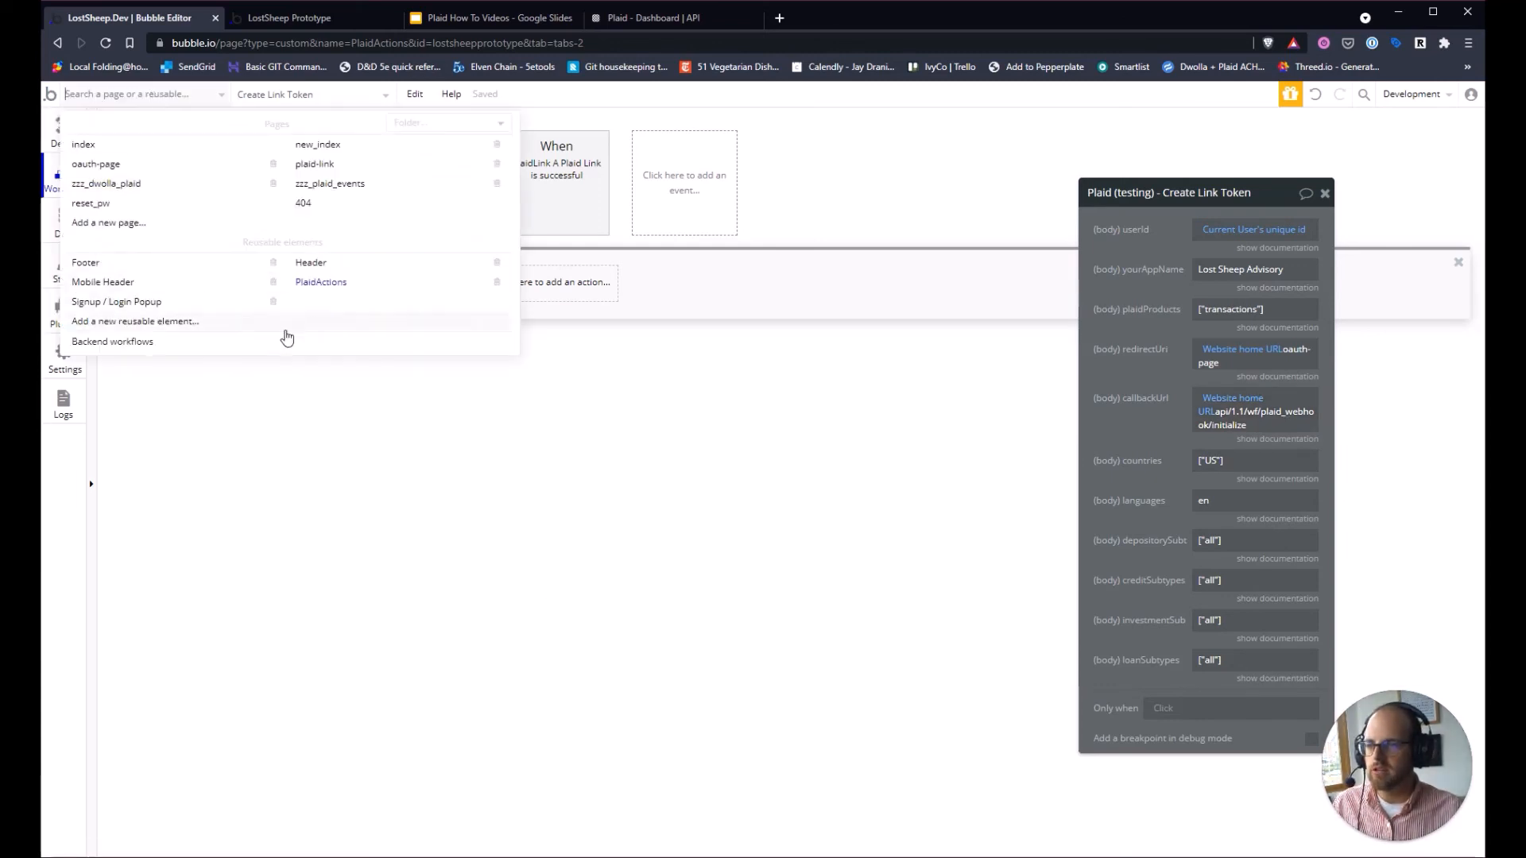
pyautogui.click(124, 343)
pyautogui.click(436, 193)
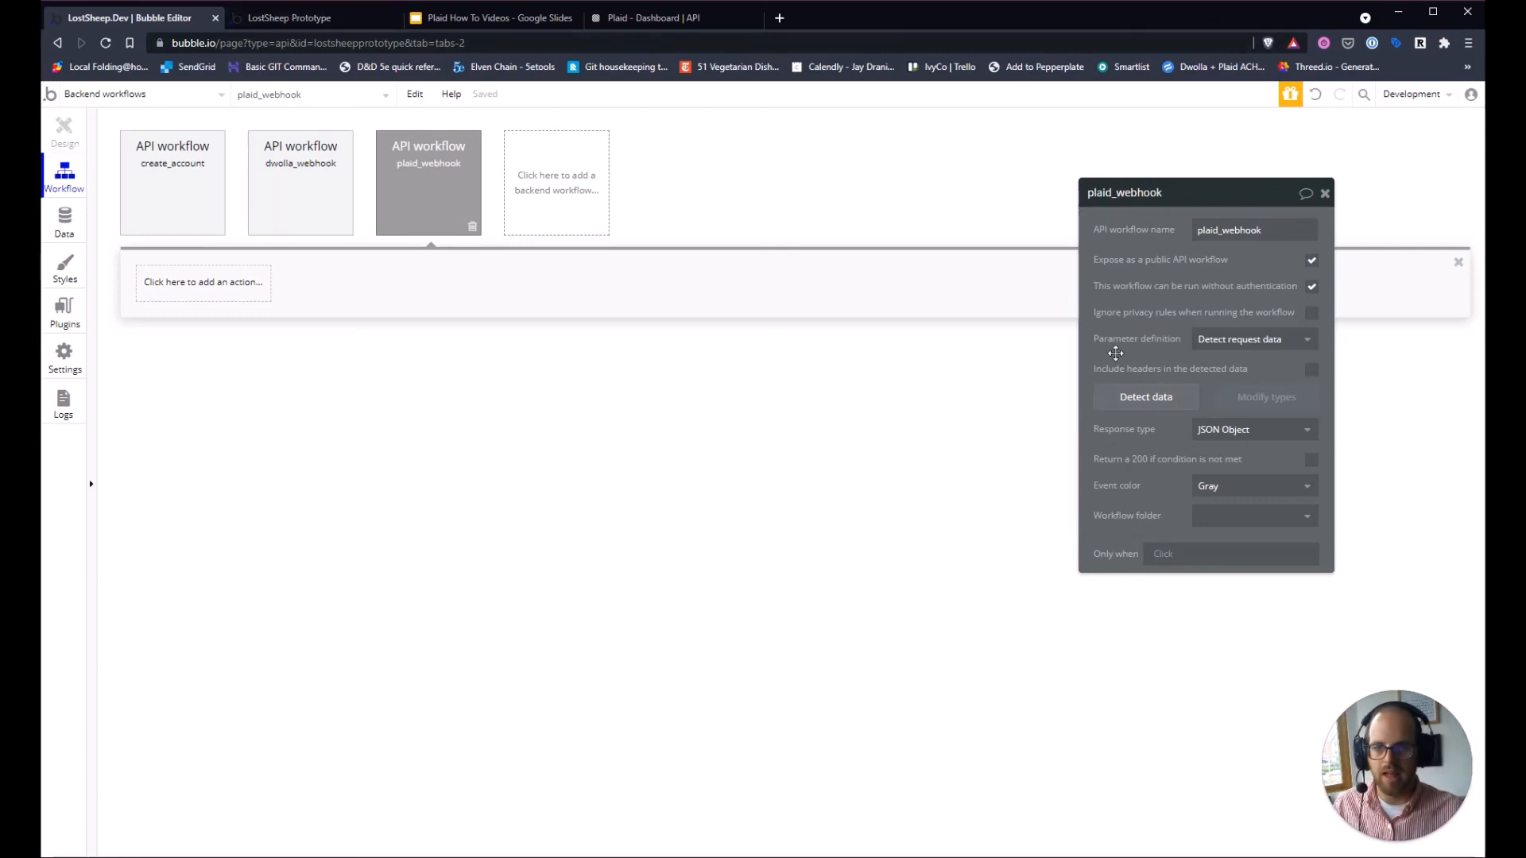
pyautogui.click(1139, 401)
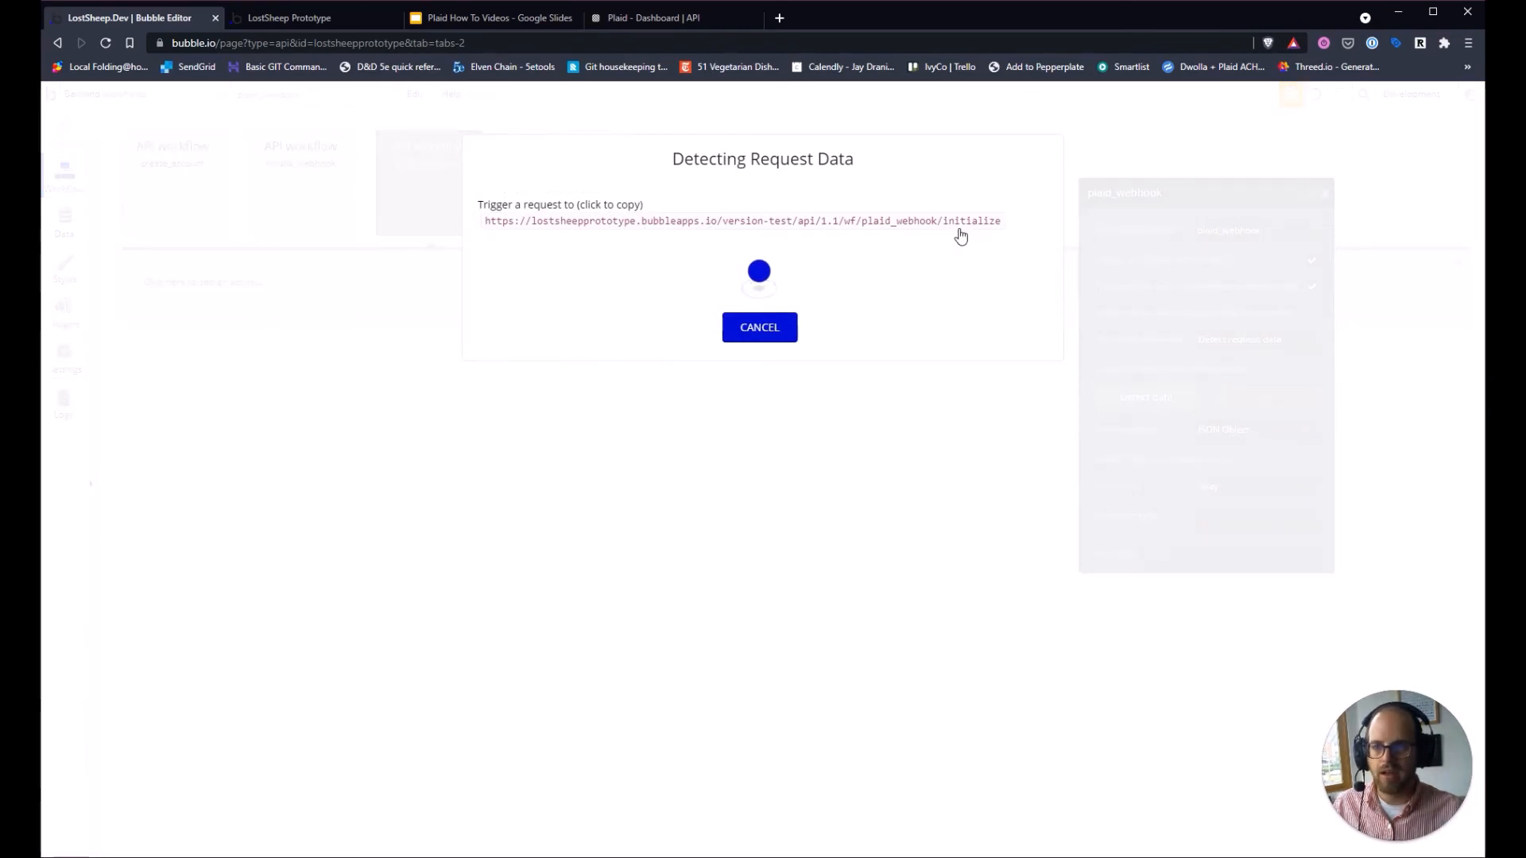
# In the app tab, change the address from the OAuth page to version-test/plaid-link.
pyautogui.click(302, 18)
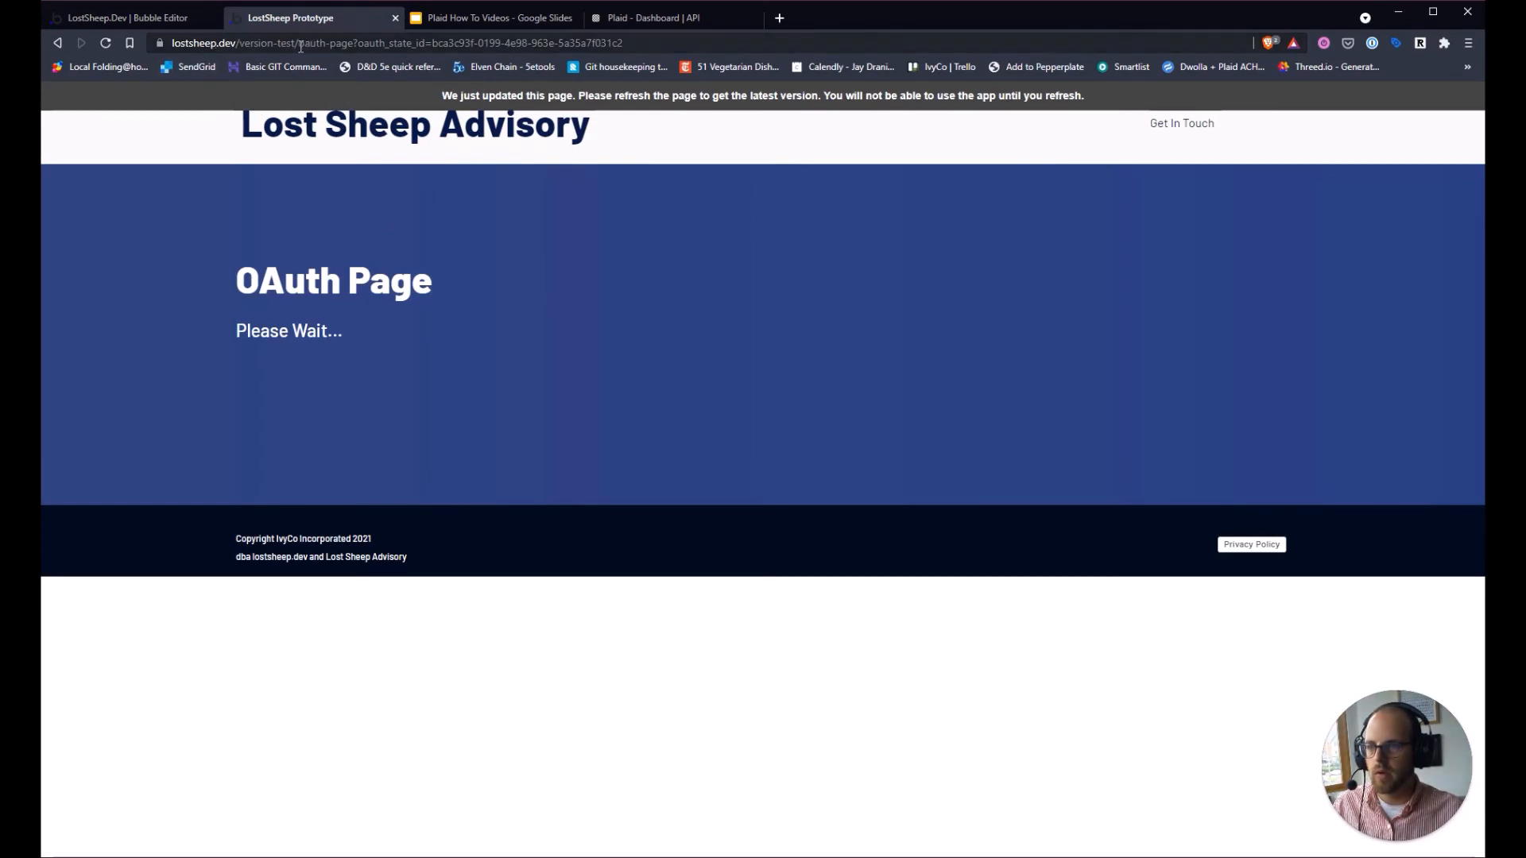
pyautogui.moveTo(300, 46); pyautogui.dragTo(719, 54)
pyautogui.press('BackSpace')
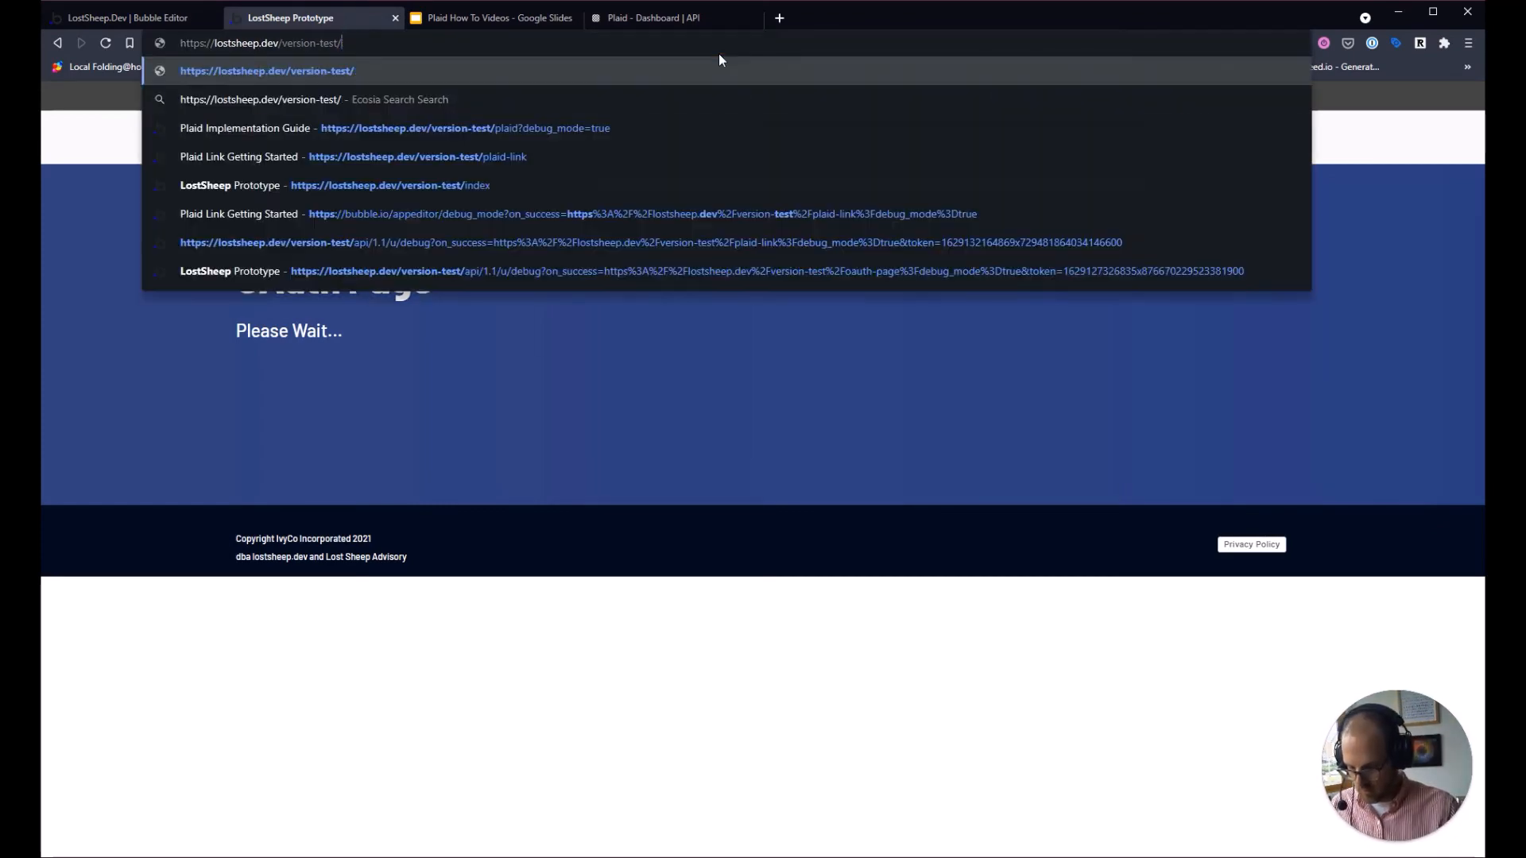
pyautogui.write('plaid-link')
pyautogui.press('Return')
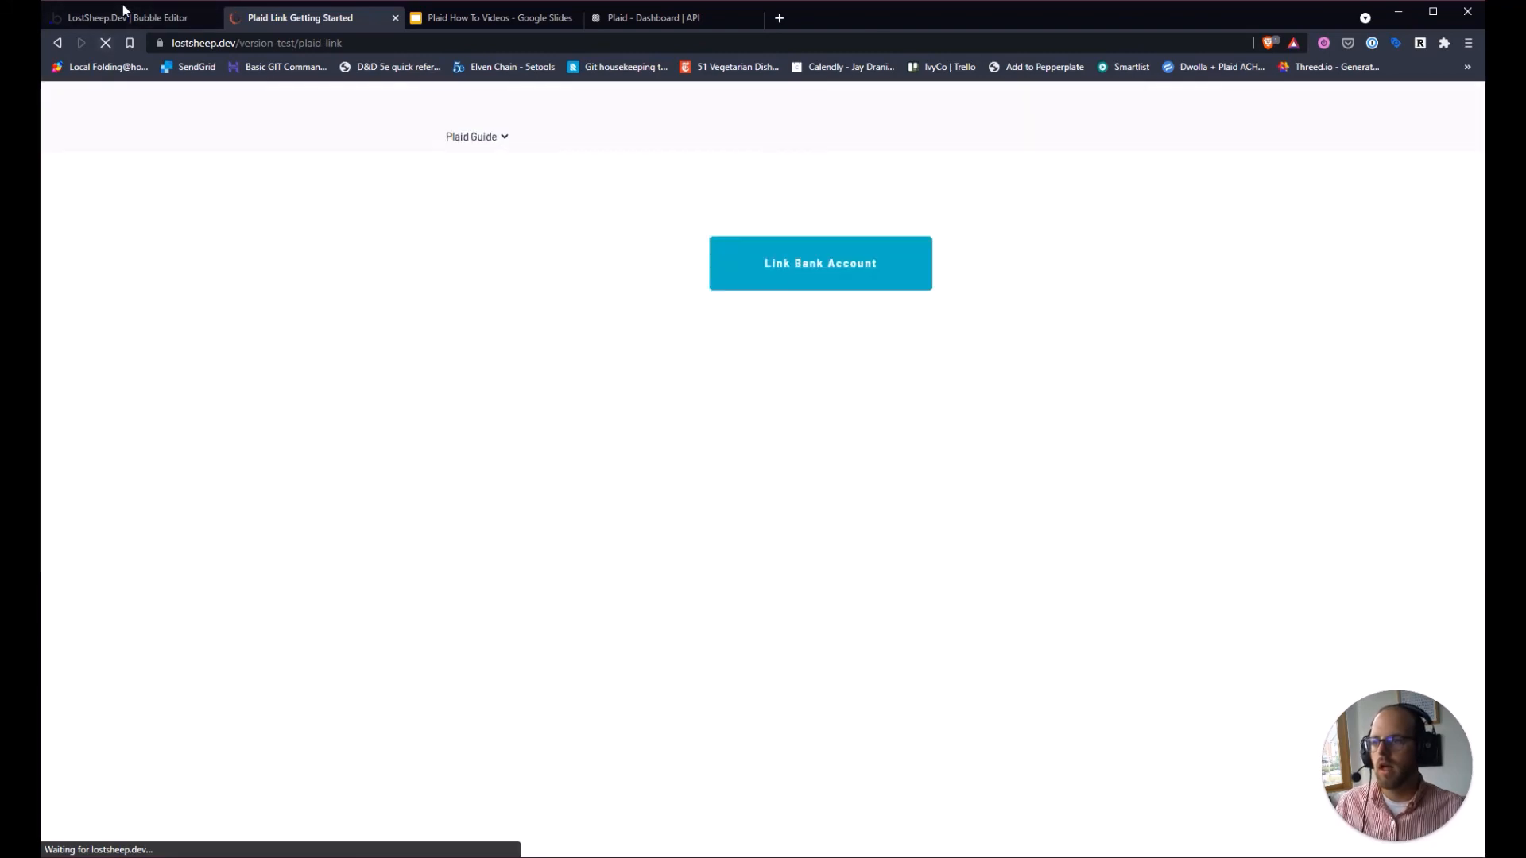
# Start Plaid Link from Link Bank Account and choose TD Bank from the bank list.
pyautogui.click(127, 16)
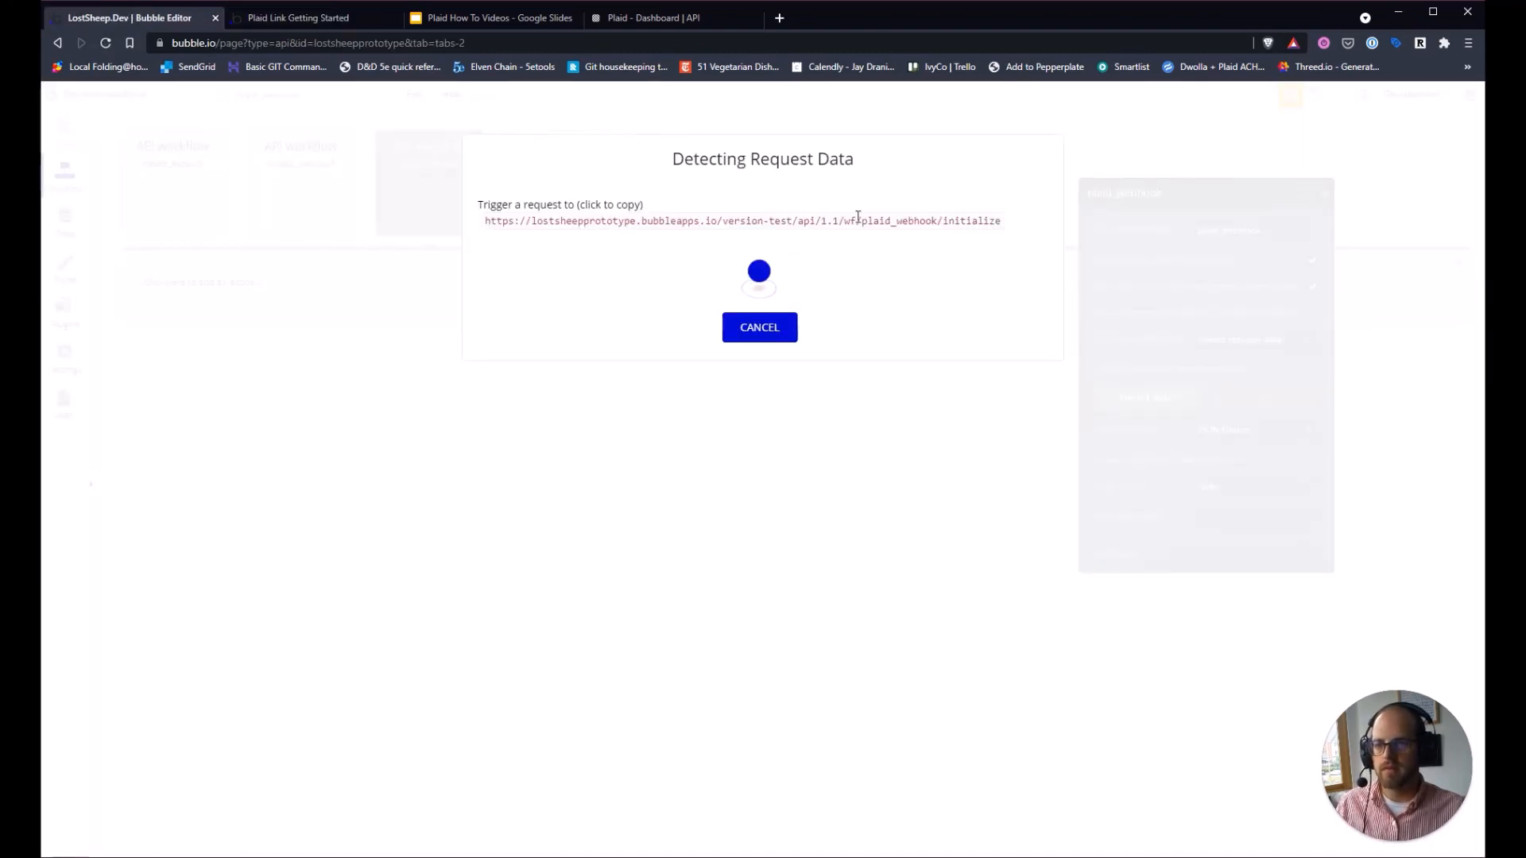
pyautogui.click(308, 19)
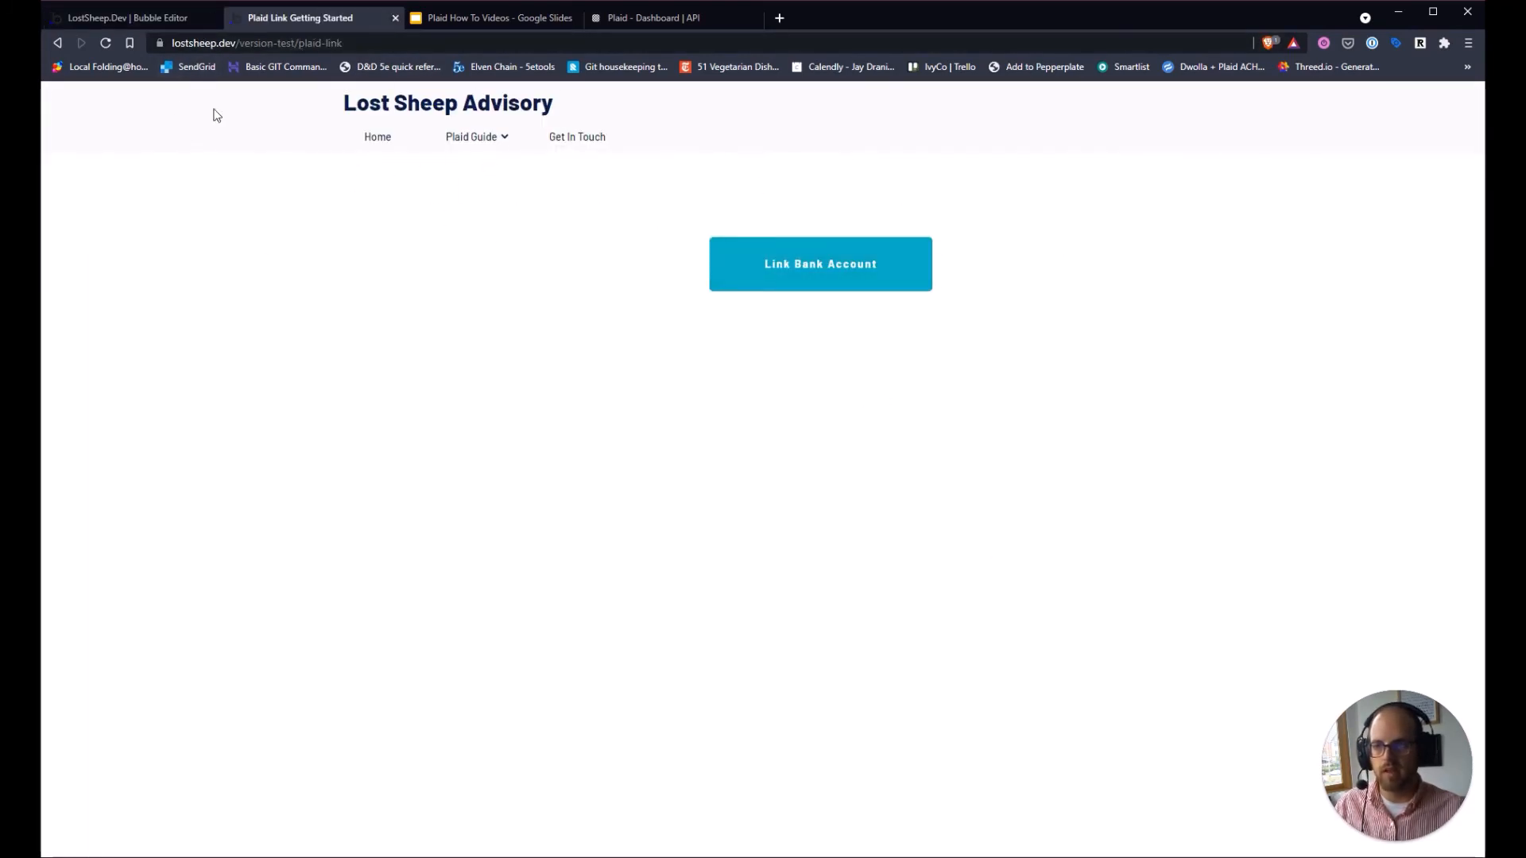
pyautogui.click(811, 279)
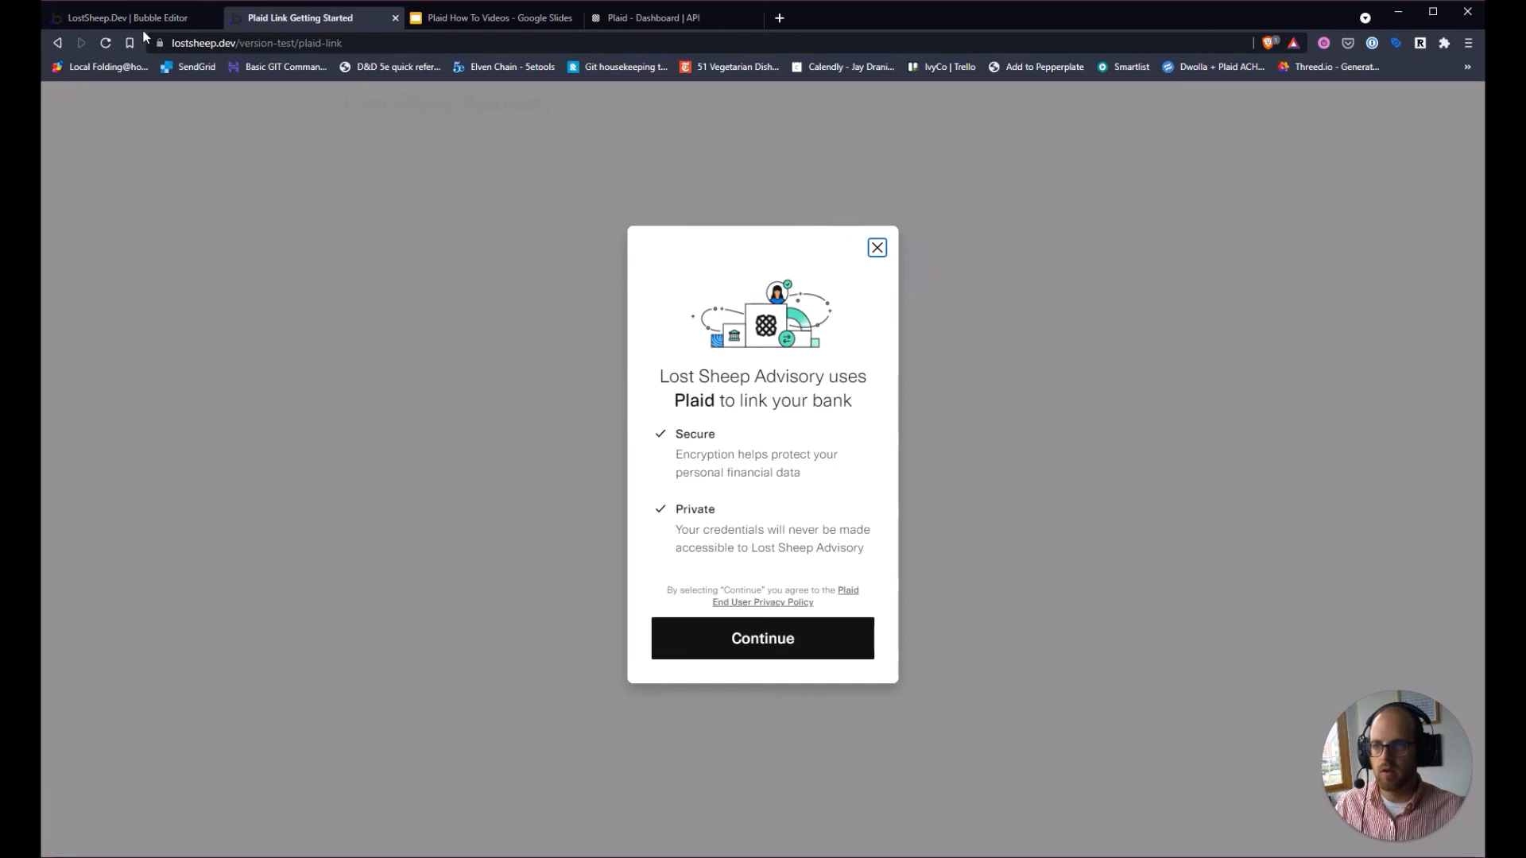
pyautogui.click(147, 19)
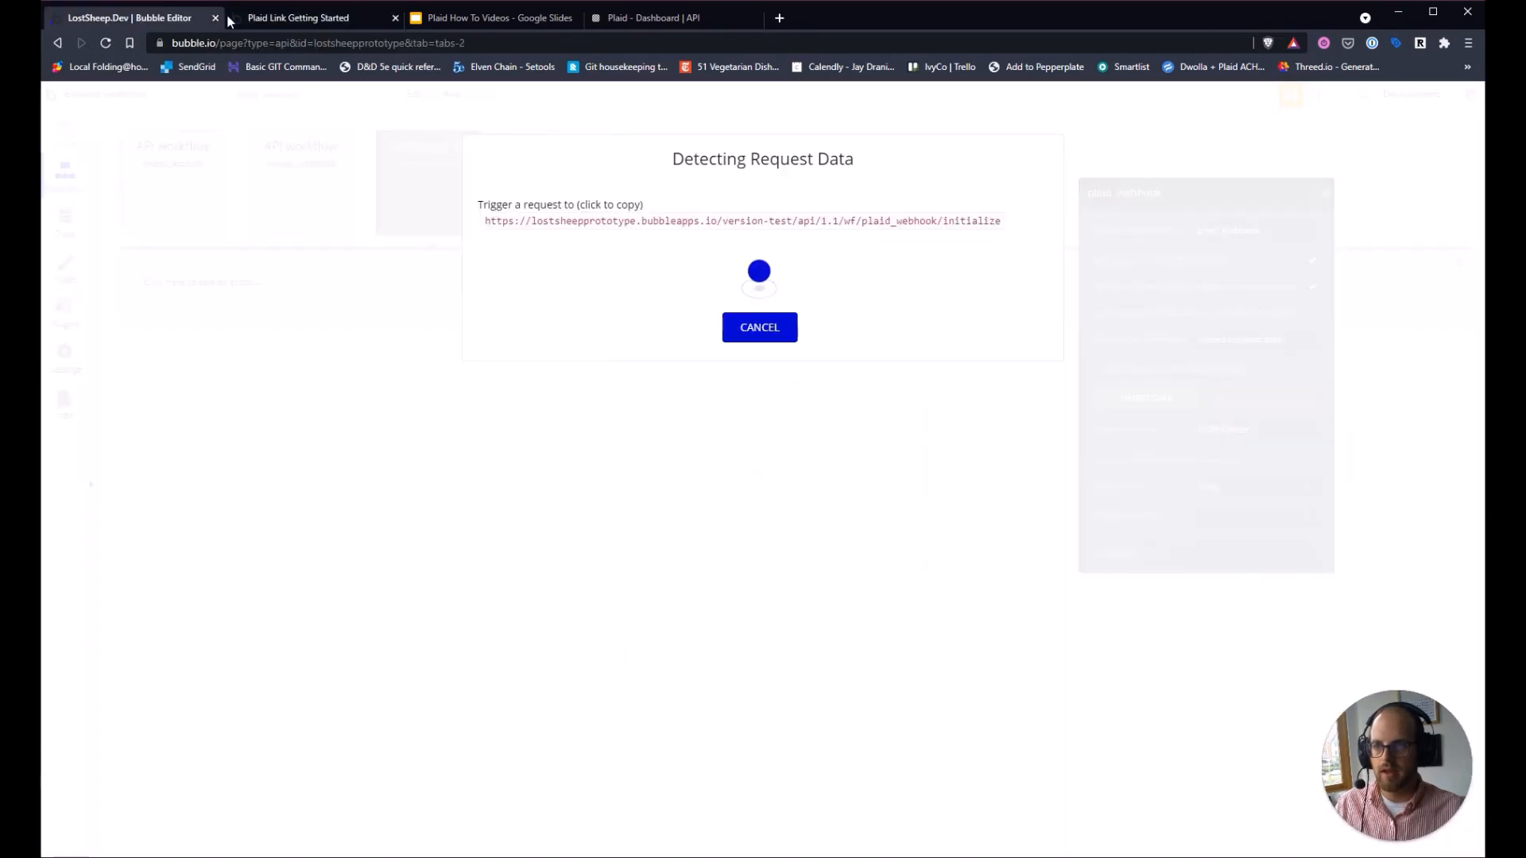
pyautogui.click(248, 19)
pyautogui.click(807, 648)
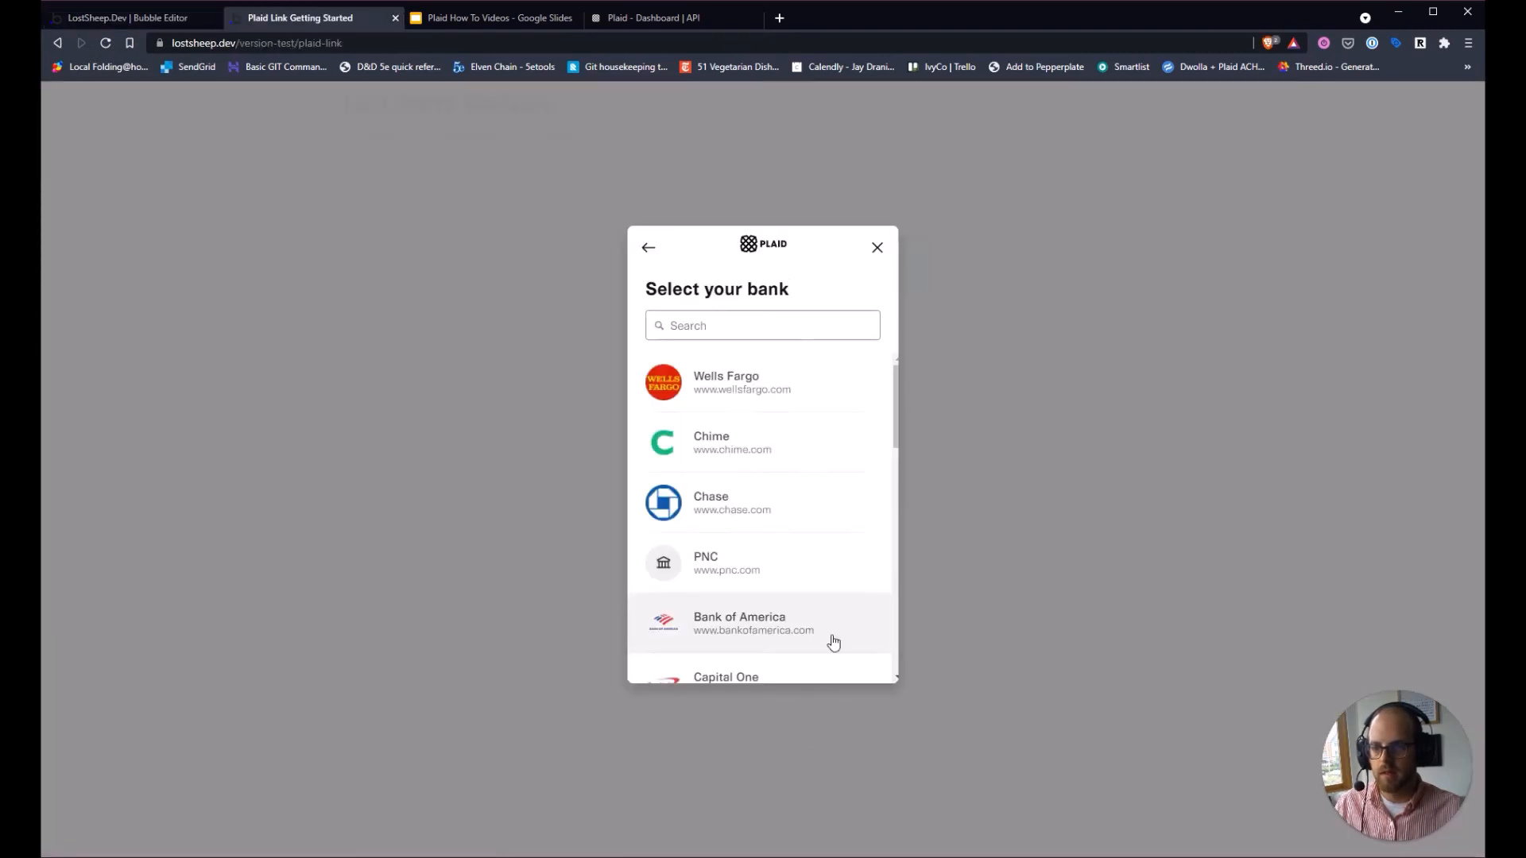
pyautogui.scroll(-2, 764, 477)
pyautogui.click(762, 531)
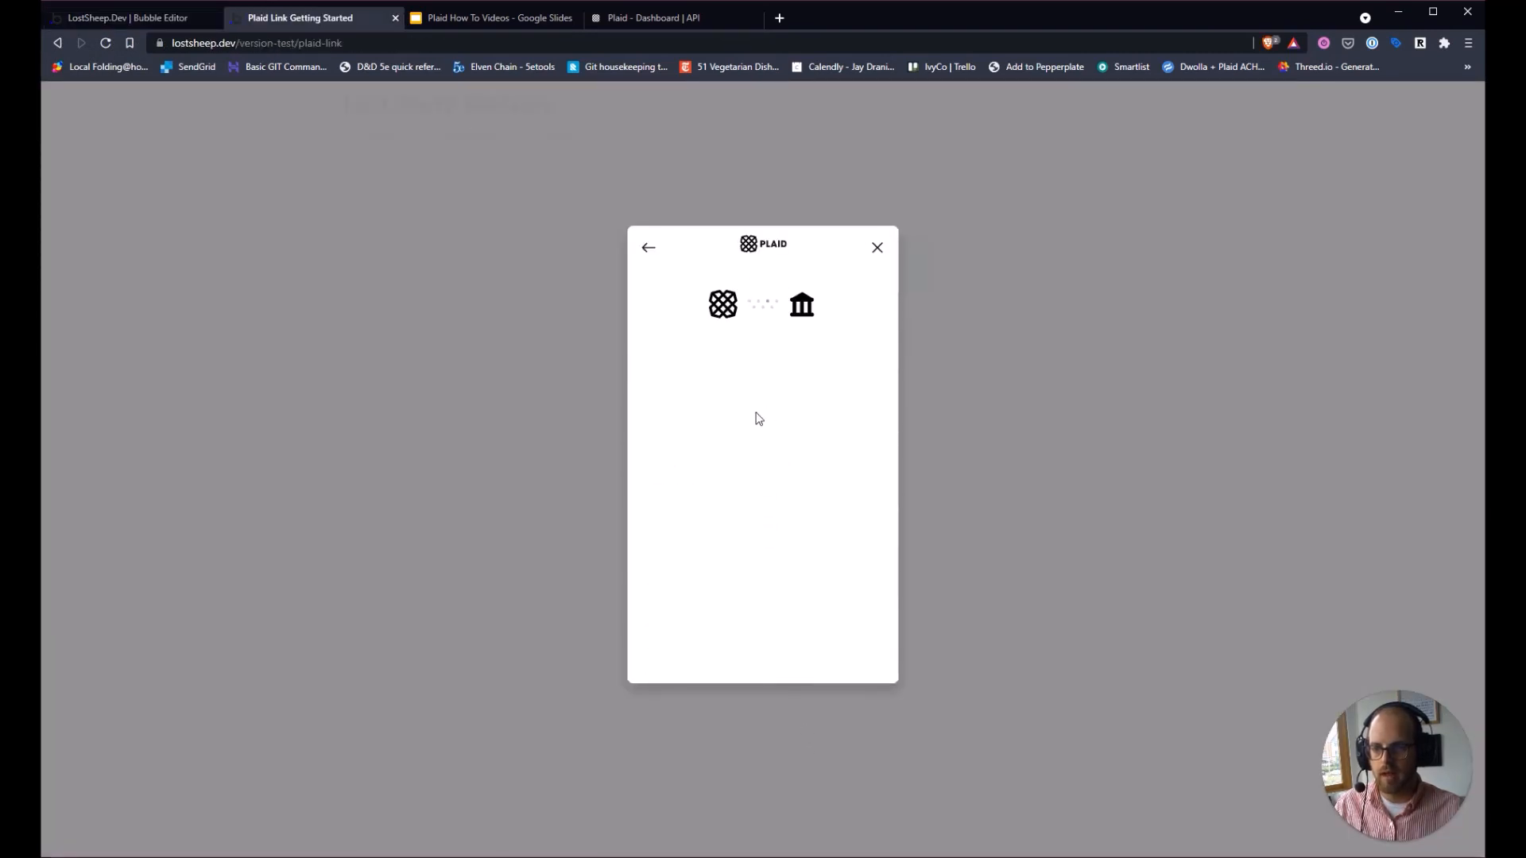
pyautogui.click(648, 251)
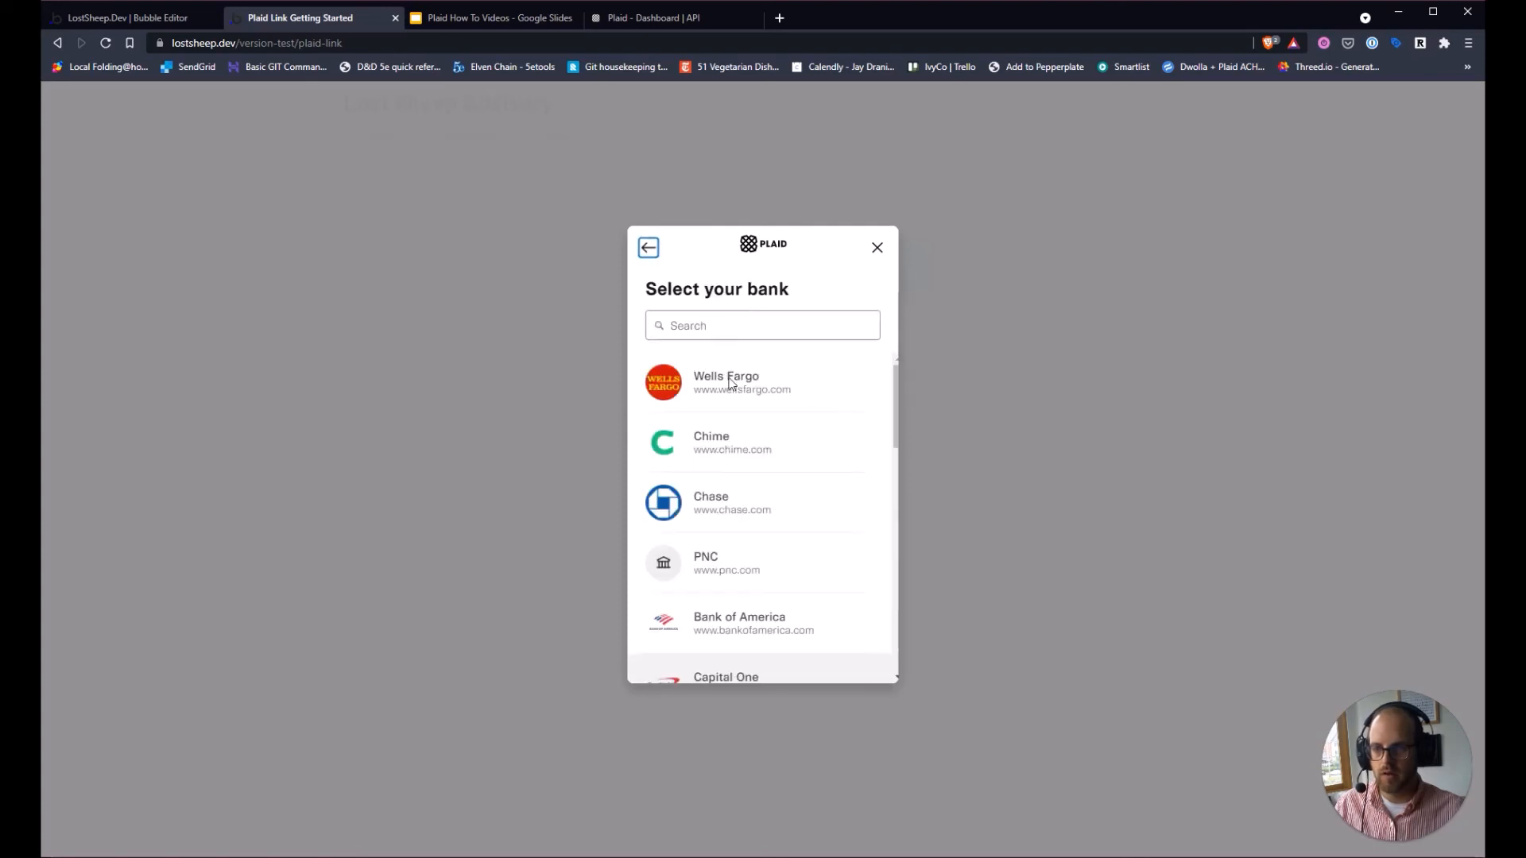
pyautogui.scroll(-3, 723, 477)
pyautogui.click(770, 522)
# Log in with the sandbox username and password, then link the Plaid Checking account.
pyautogui.click(756, 465)
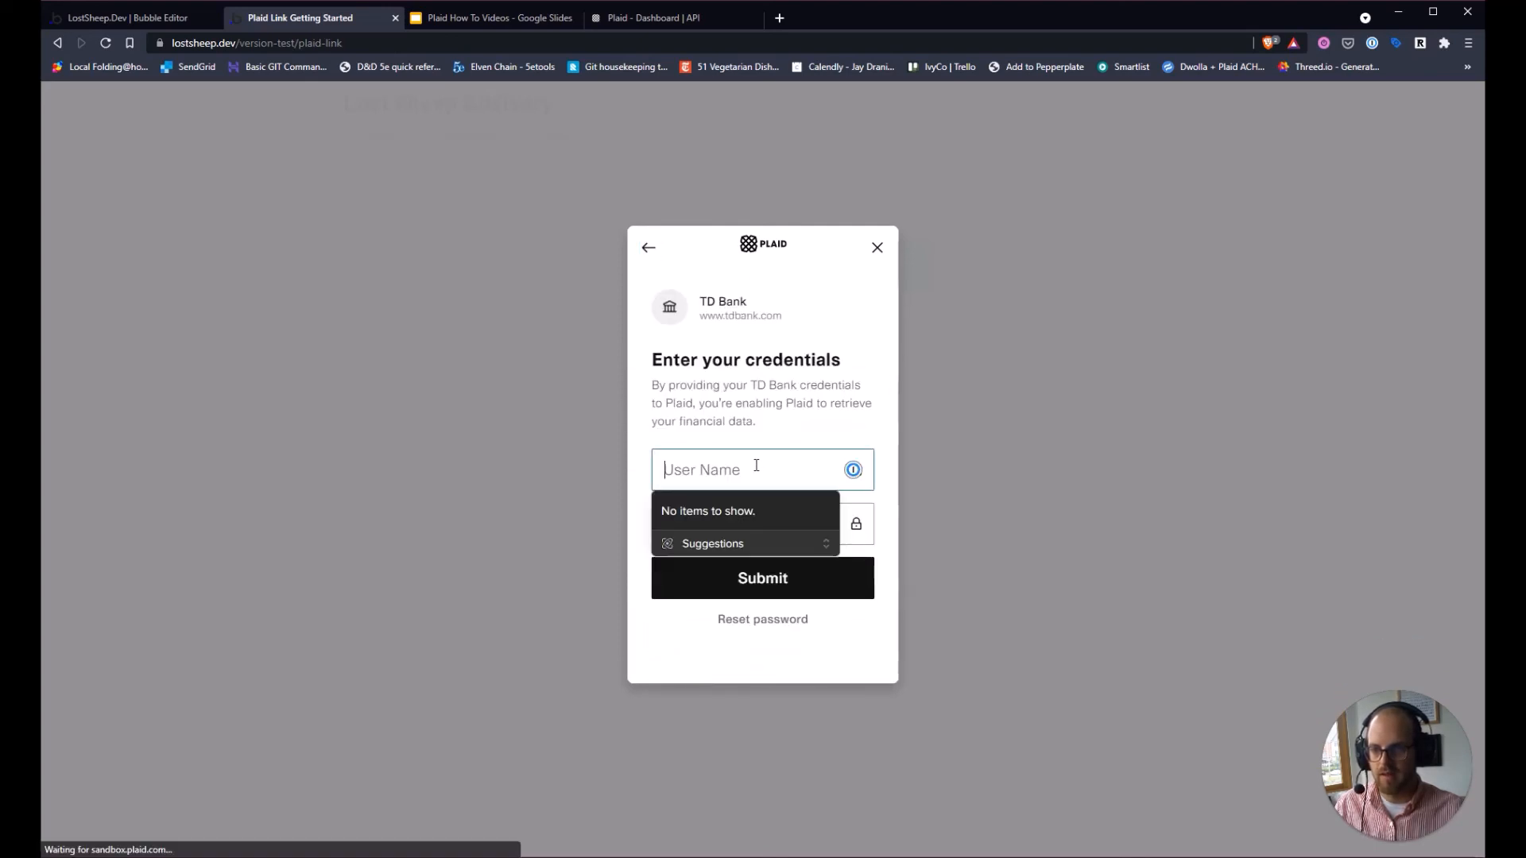
pyautogui.write('user_gpp')
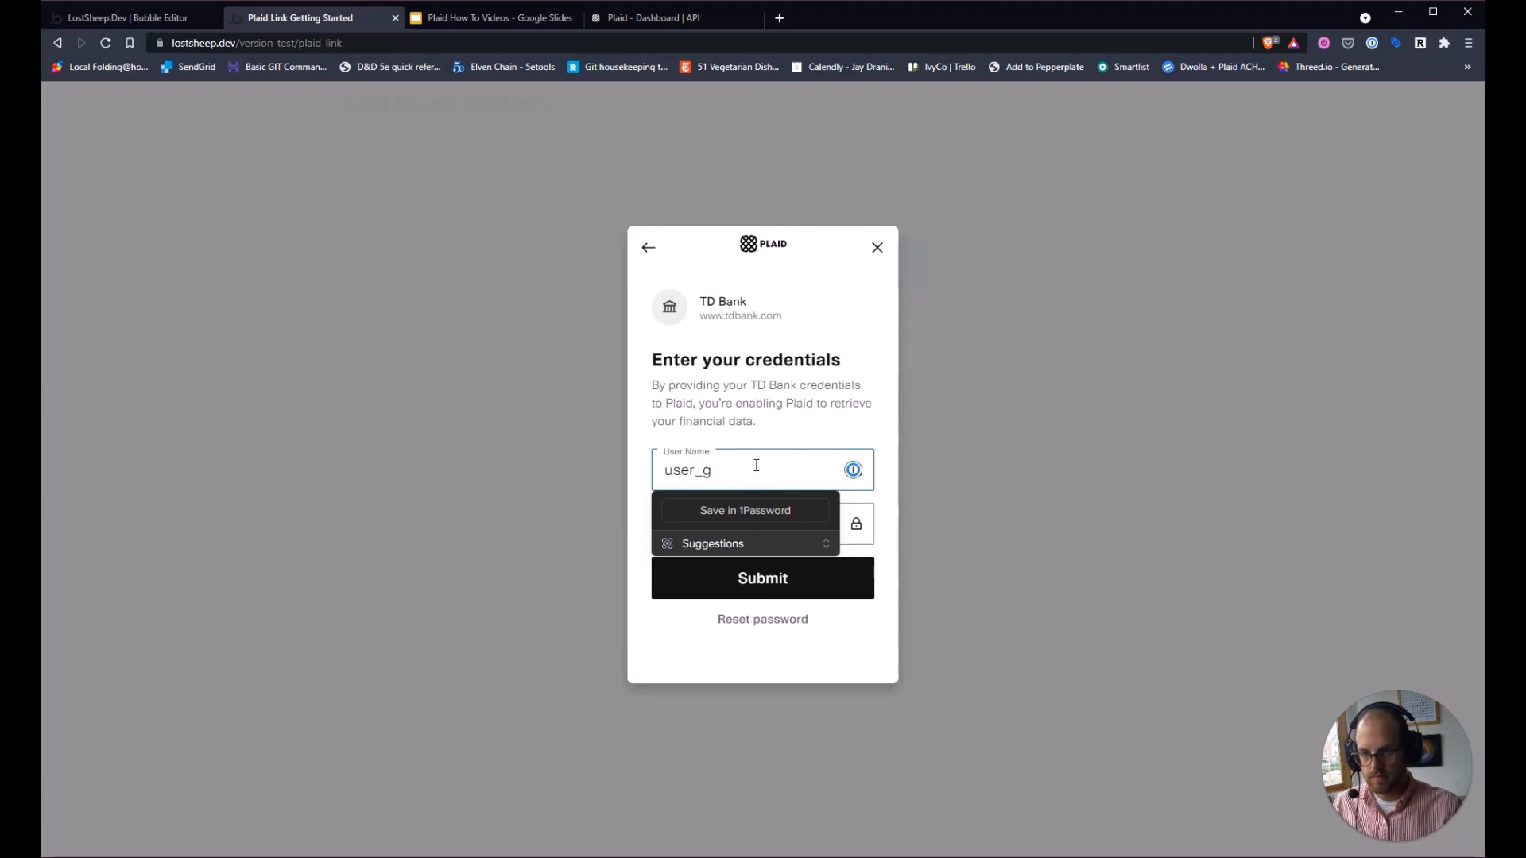
pyautogui.press('Tab')
pyautogui.write('pa')
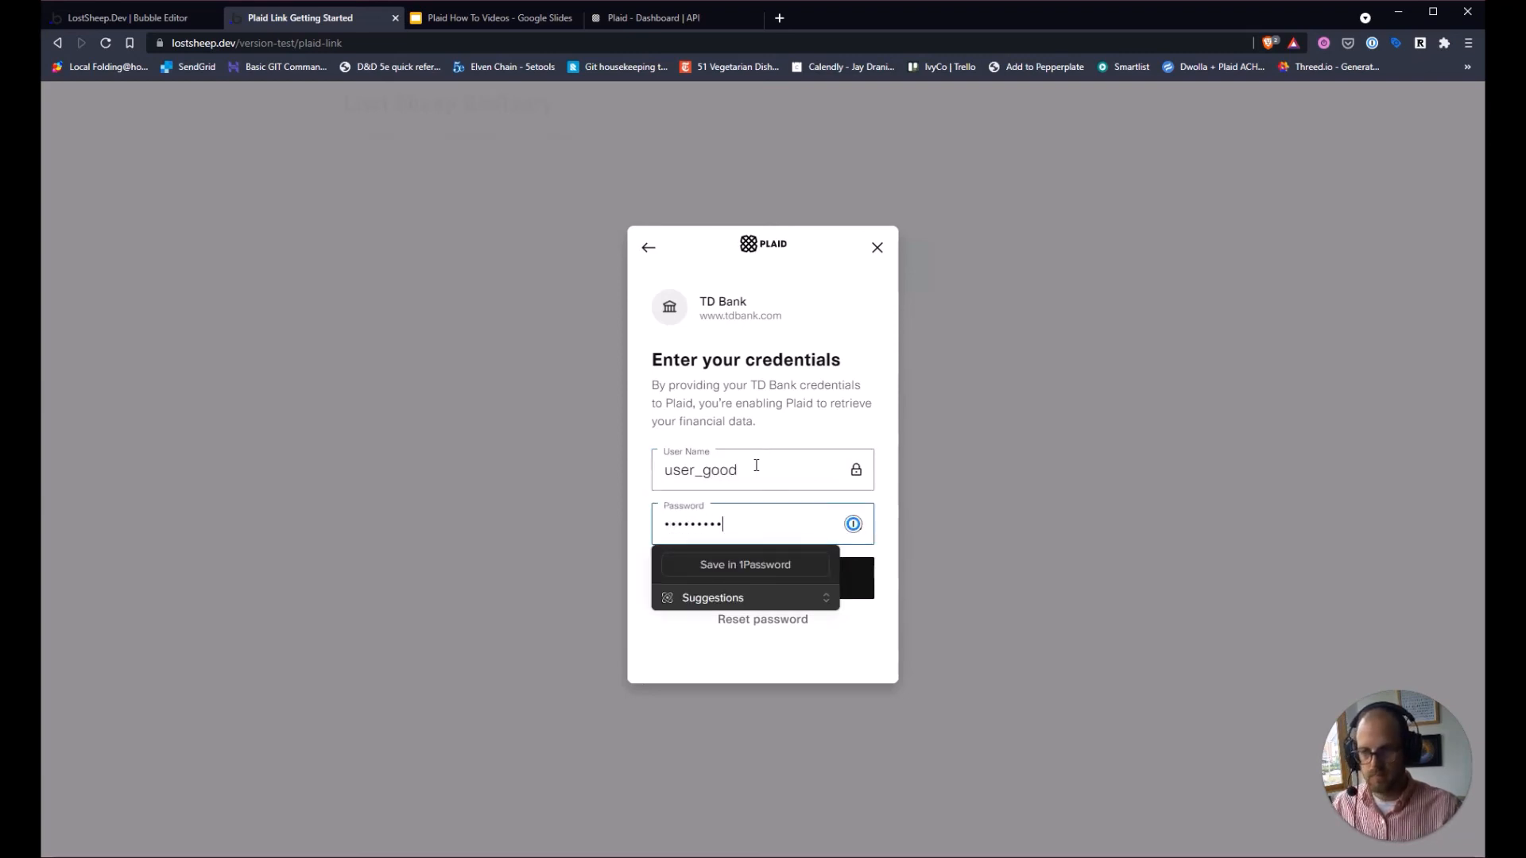
pyautogui.write('ss_good')
pyautogui.press('Return')
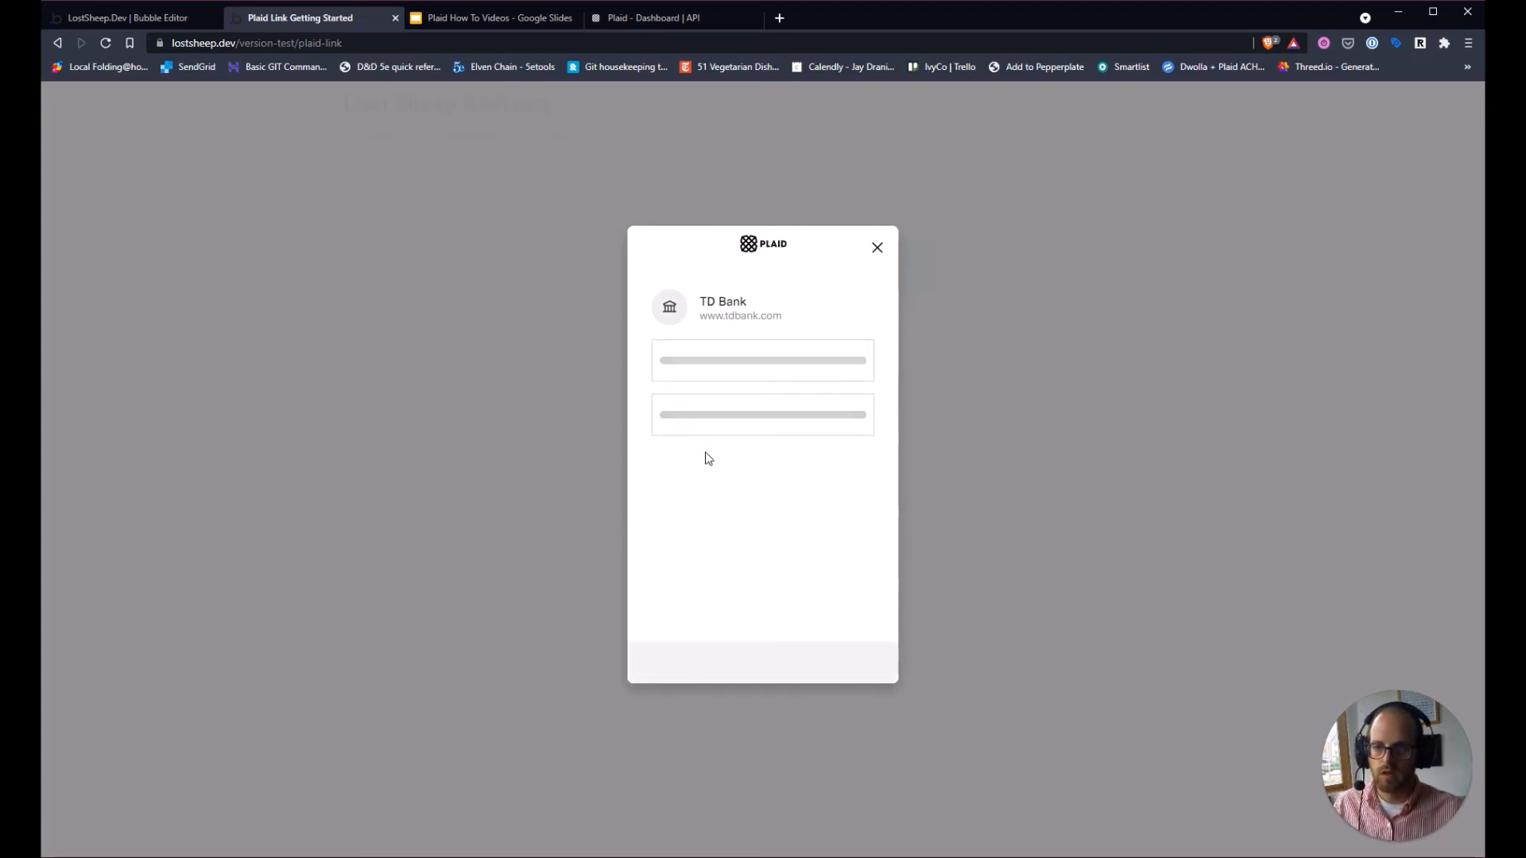
pyautogui.click(730, 448)
pyautogui.click(749, 628)
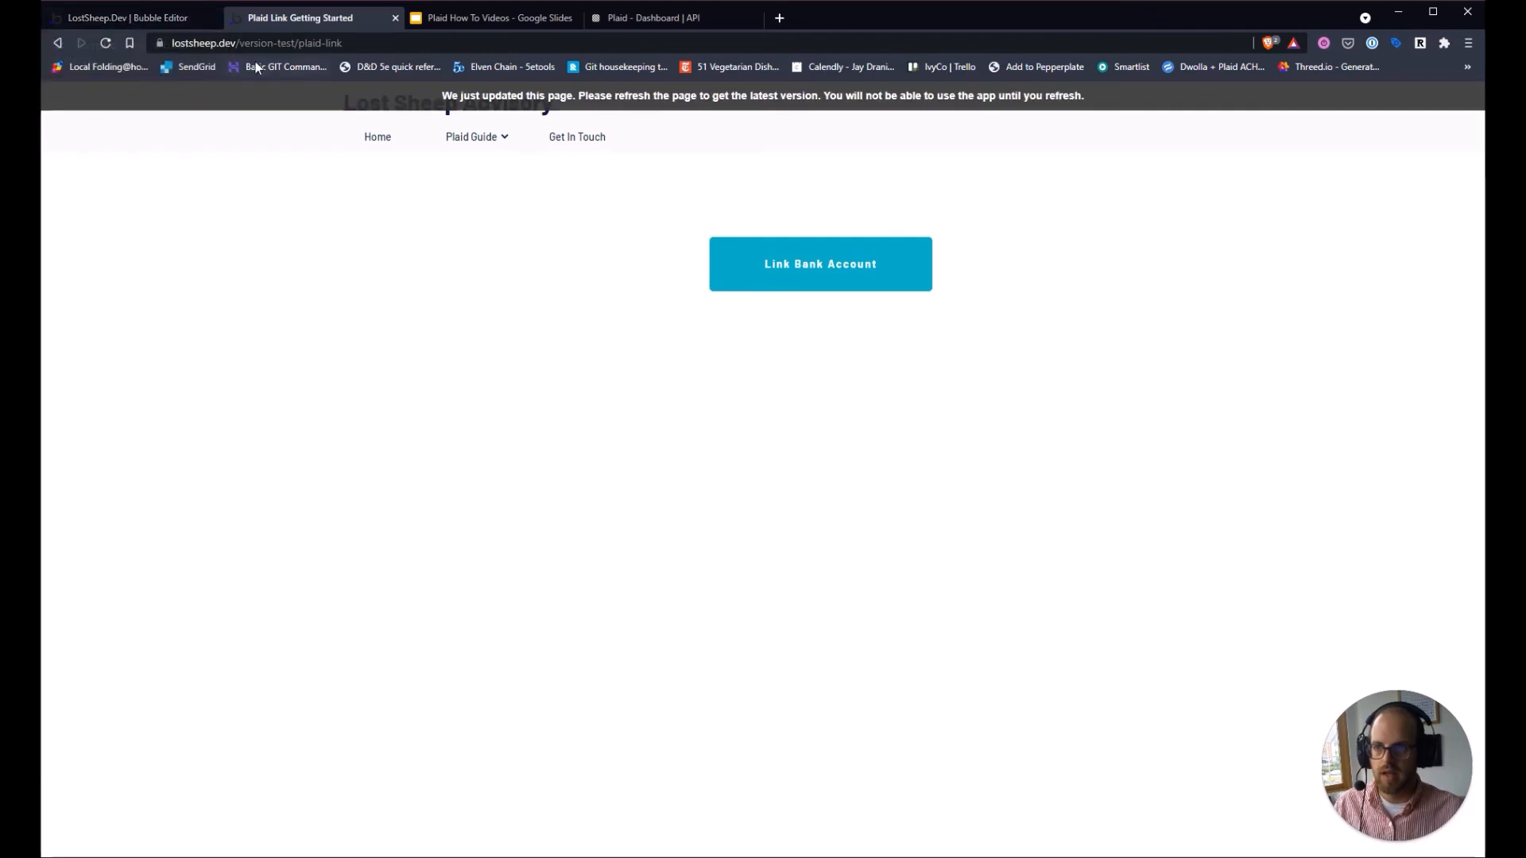
# Save the detected fields error, item_id, new_transactions (number), webhook_code and webhook_type.
pyautogui.click(158, 21)
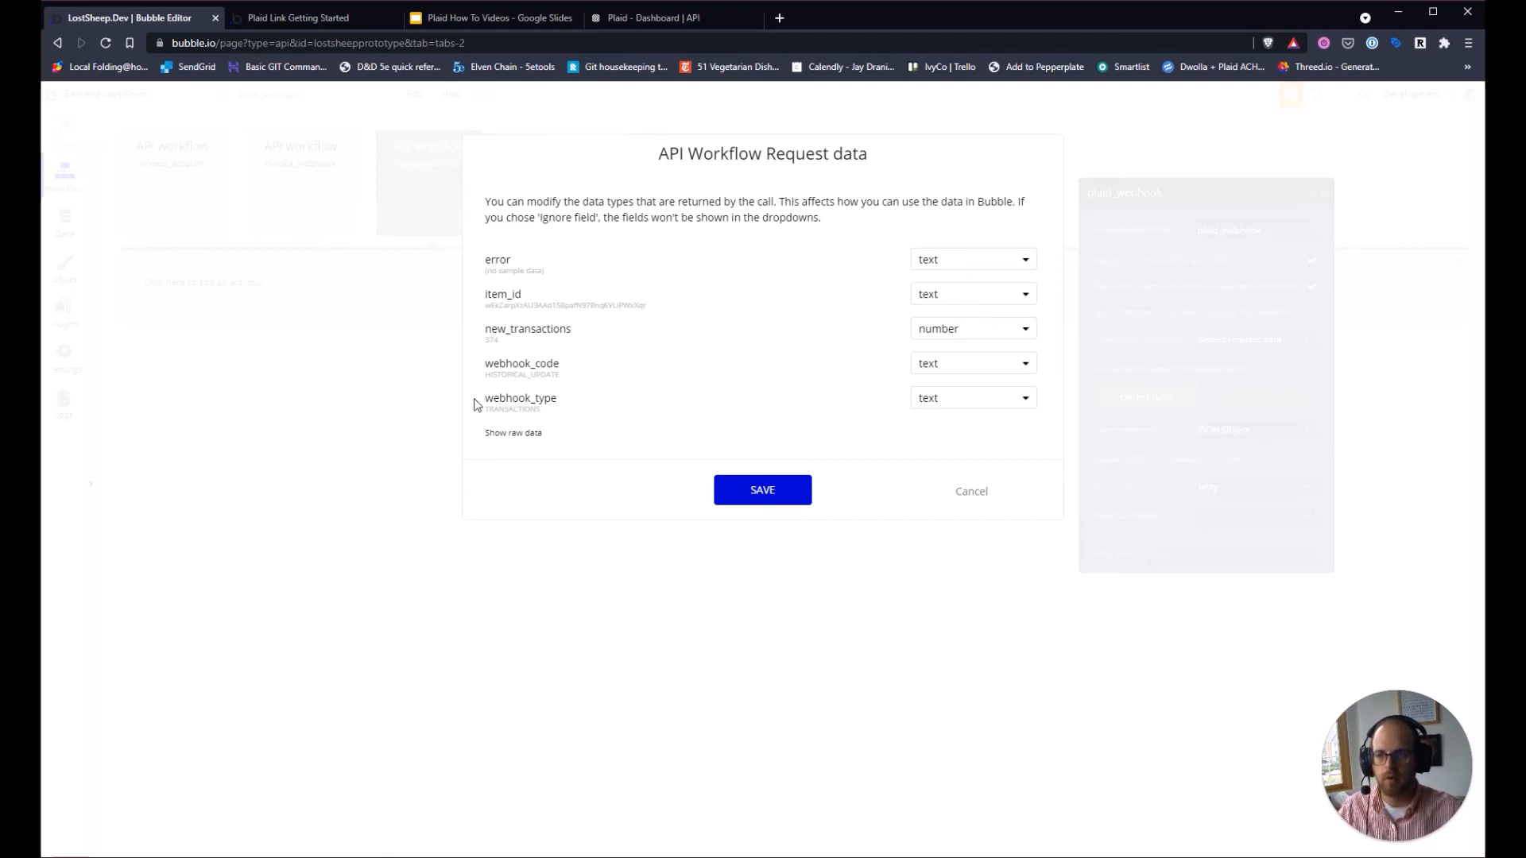
pyautogui.click(756, 498)
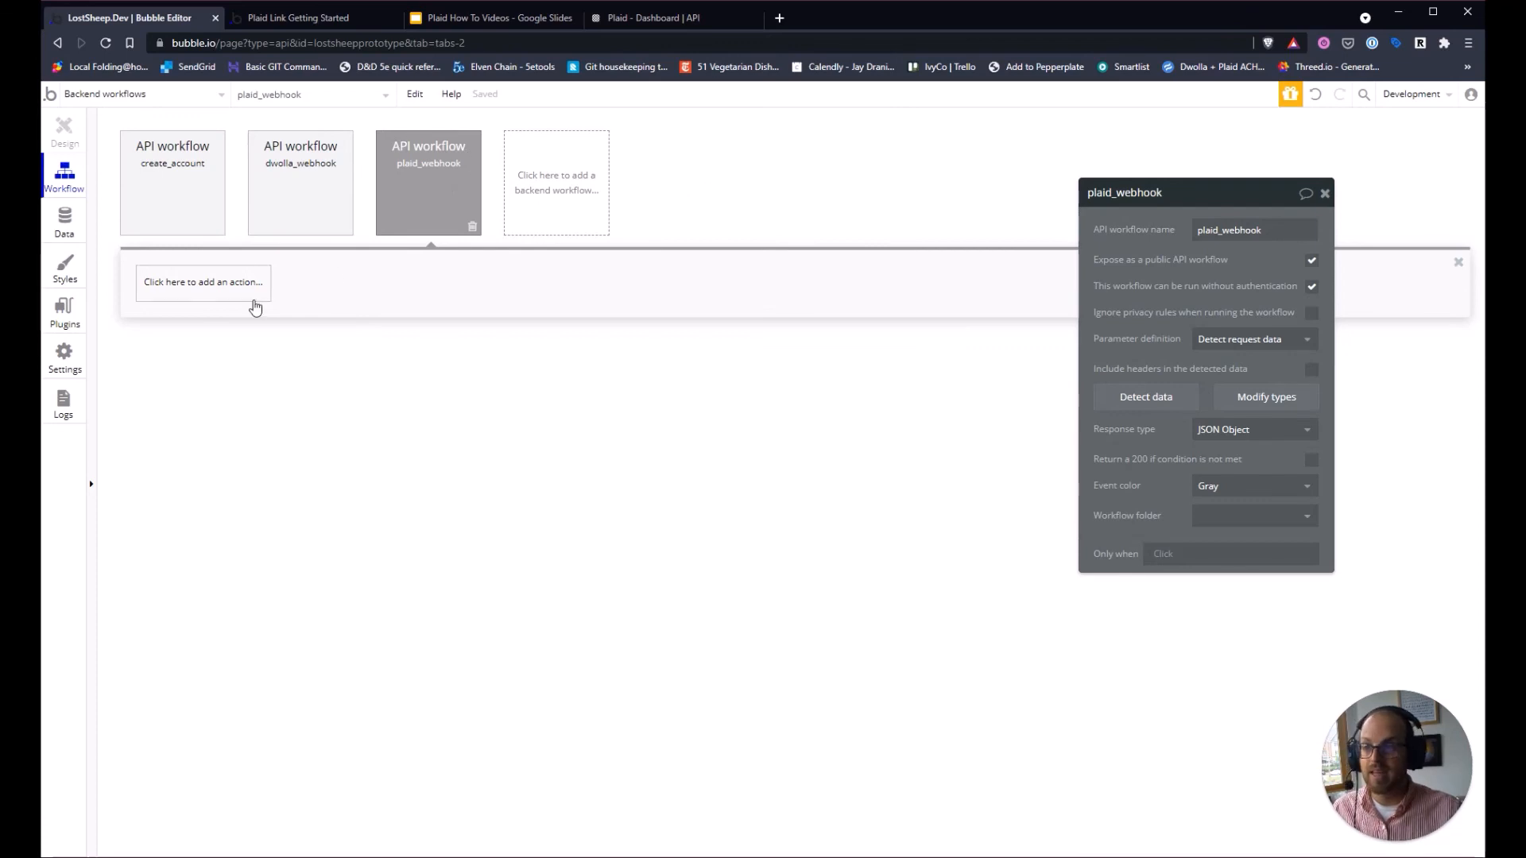
pyautogui.click(101, 96)
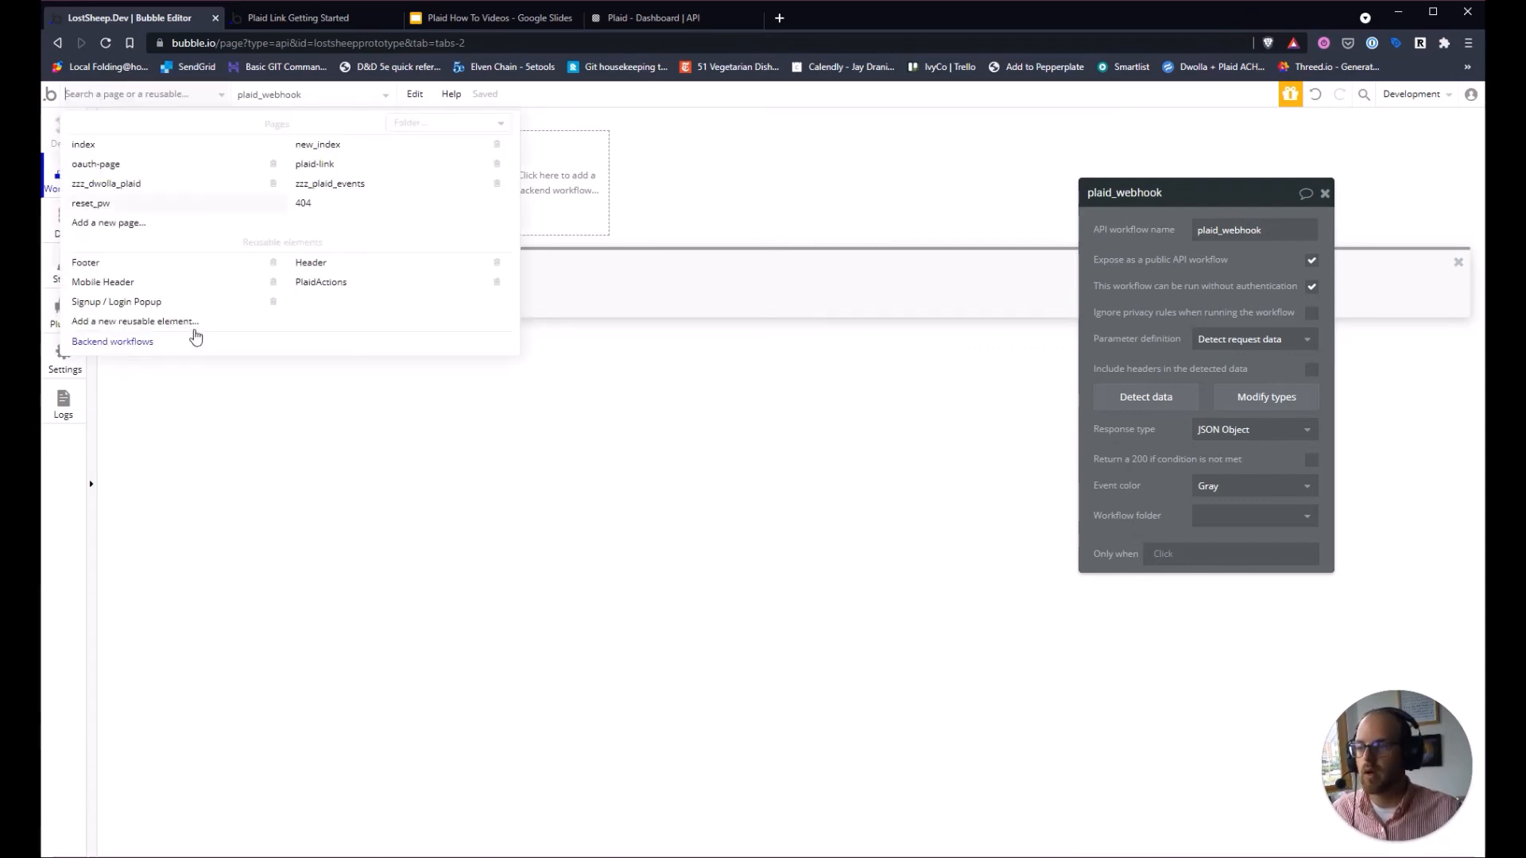
# Remove /initialize from the callbackUrl in PlaidActions' Plaid Create Link Token step.
pyautogui.click(318, 283)
pyautogui.click(172, 181)
pyautogui.click(211, 284)
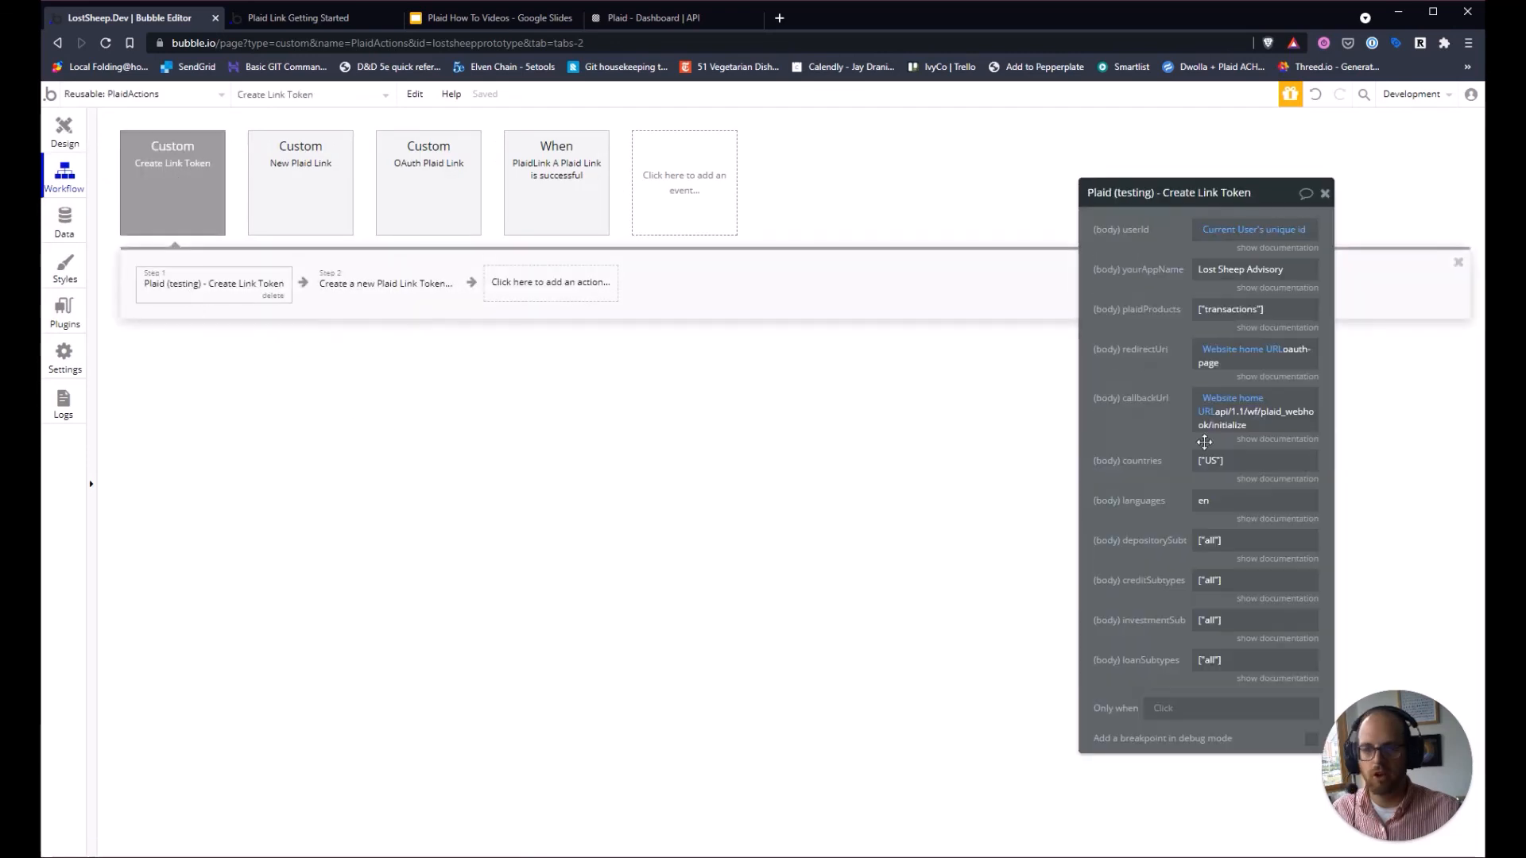
pyautogui.tripleClick(1262, 410)
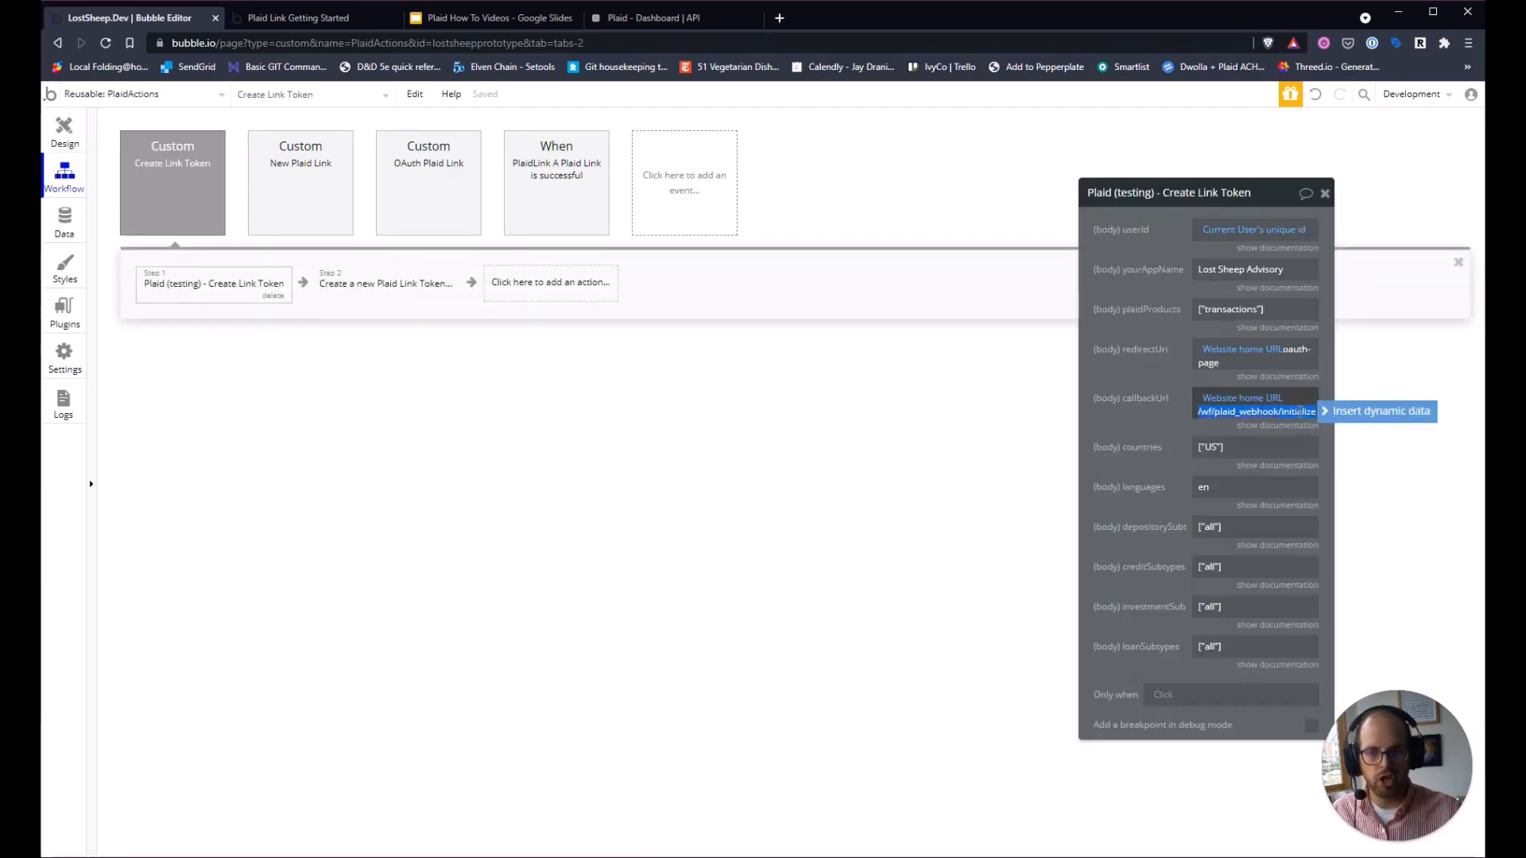
pyautogui.doubleClick(1299, 411)
pyautogui.press('BackSpace')
pyautogui.press('BackSpace')
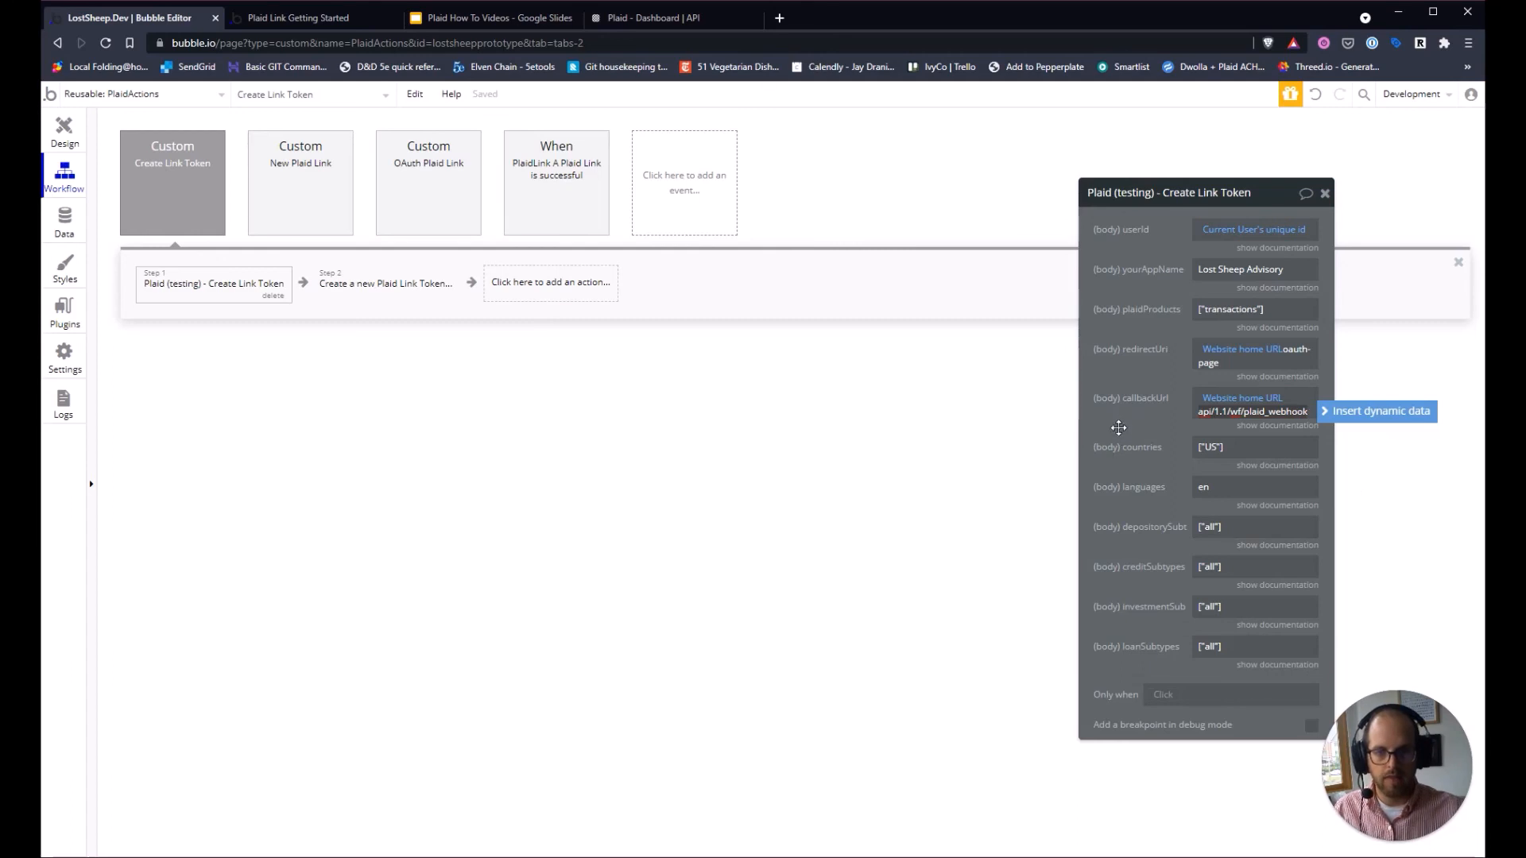
pyautogui.click(1118, 428)
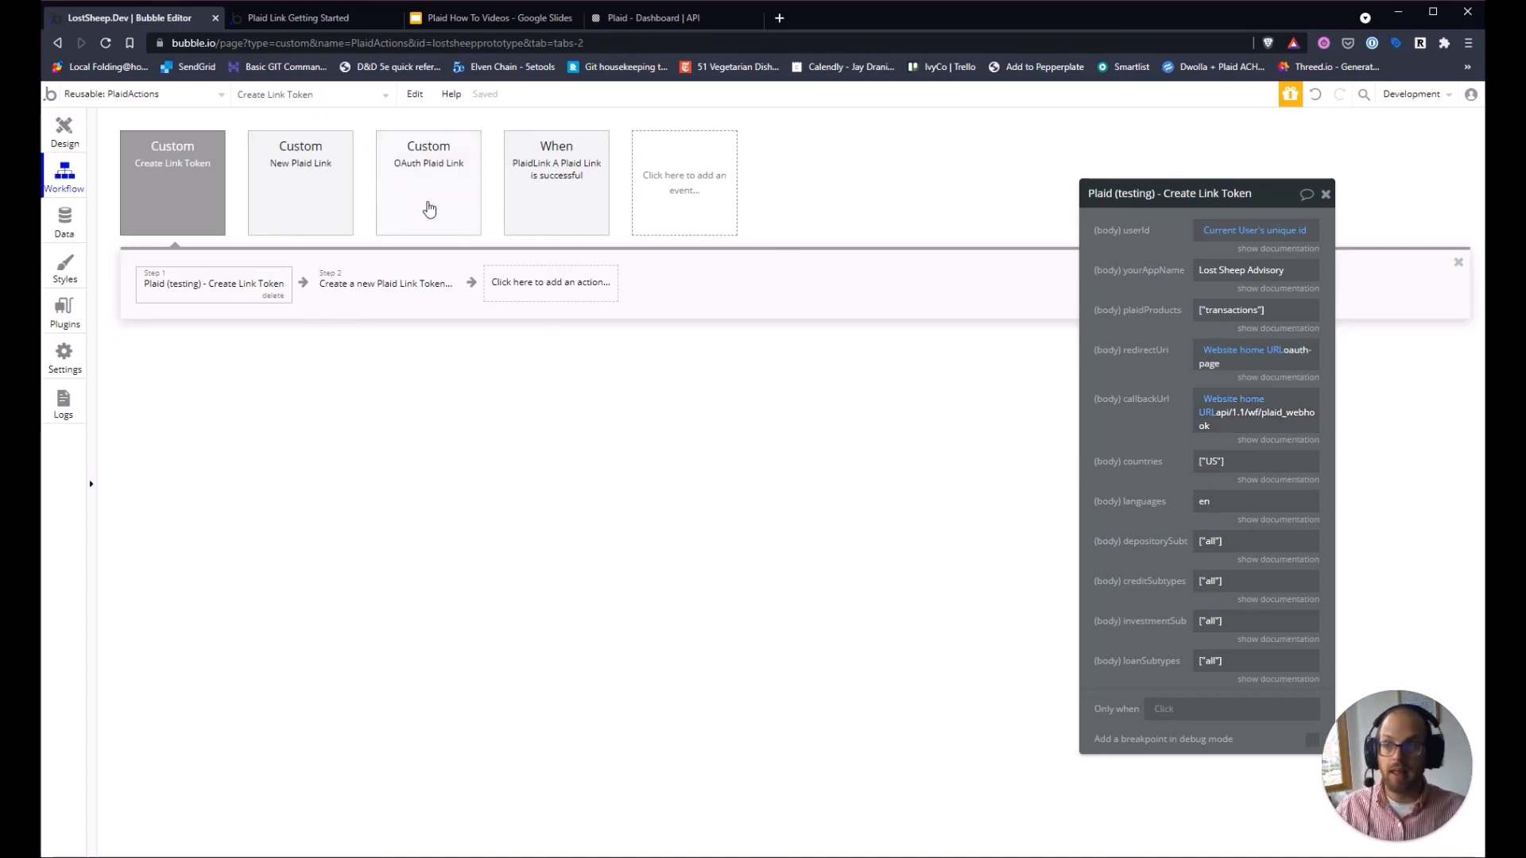
# Return to the empty plaid_webhook workflow, then bring up the entity-relationship diagram slide.
pyautogui.click(135, 94)
pyautogui.click(152, 341)
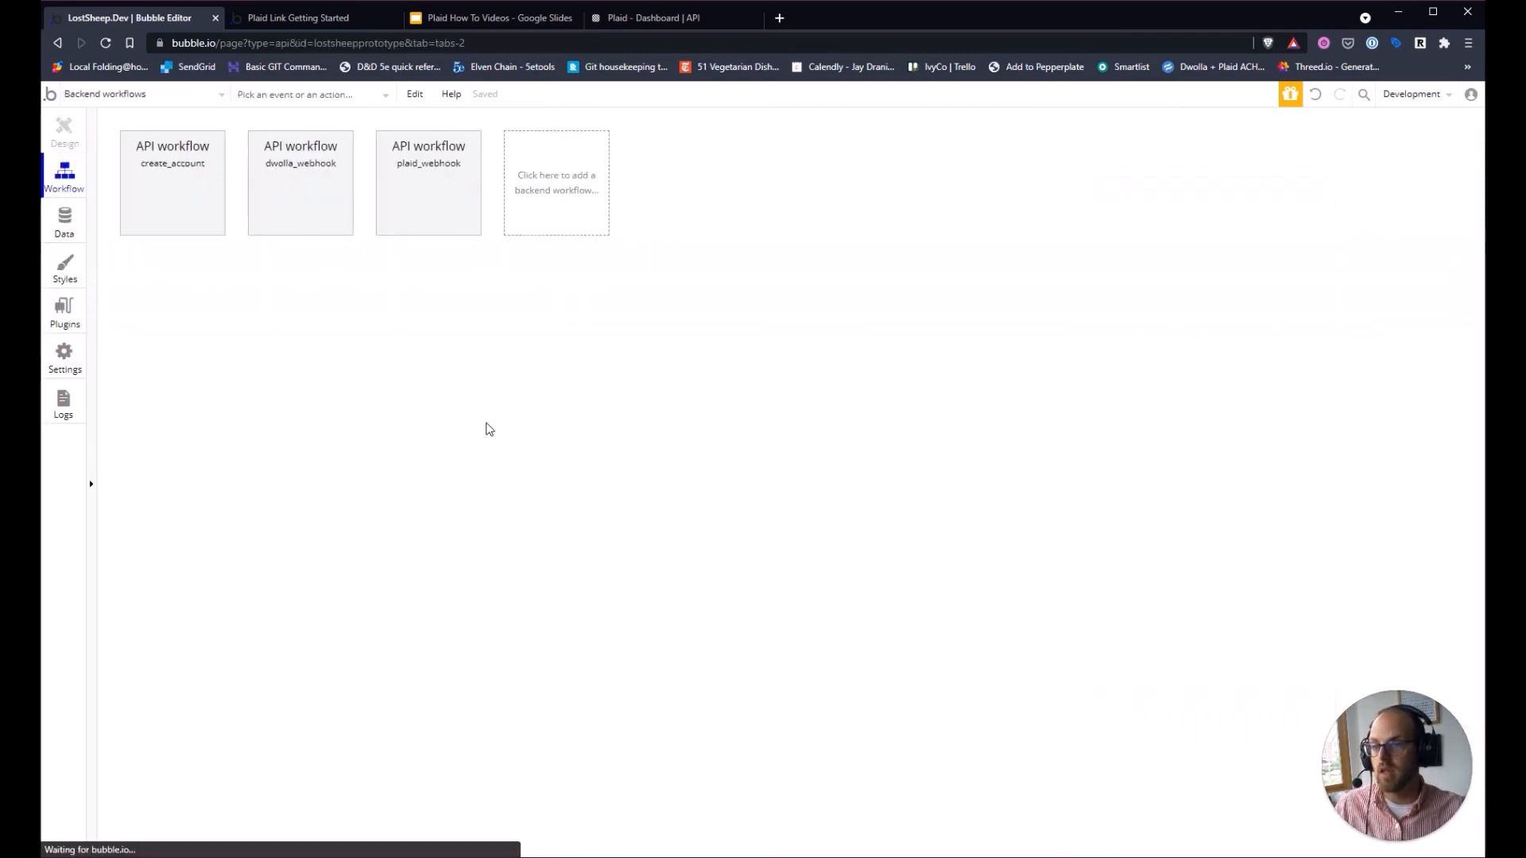
pyautogui.click(438, 147)
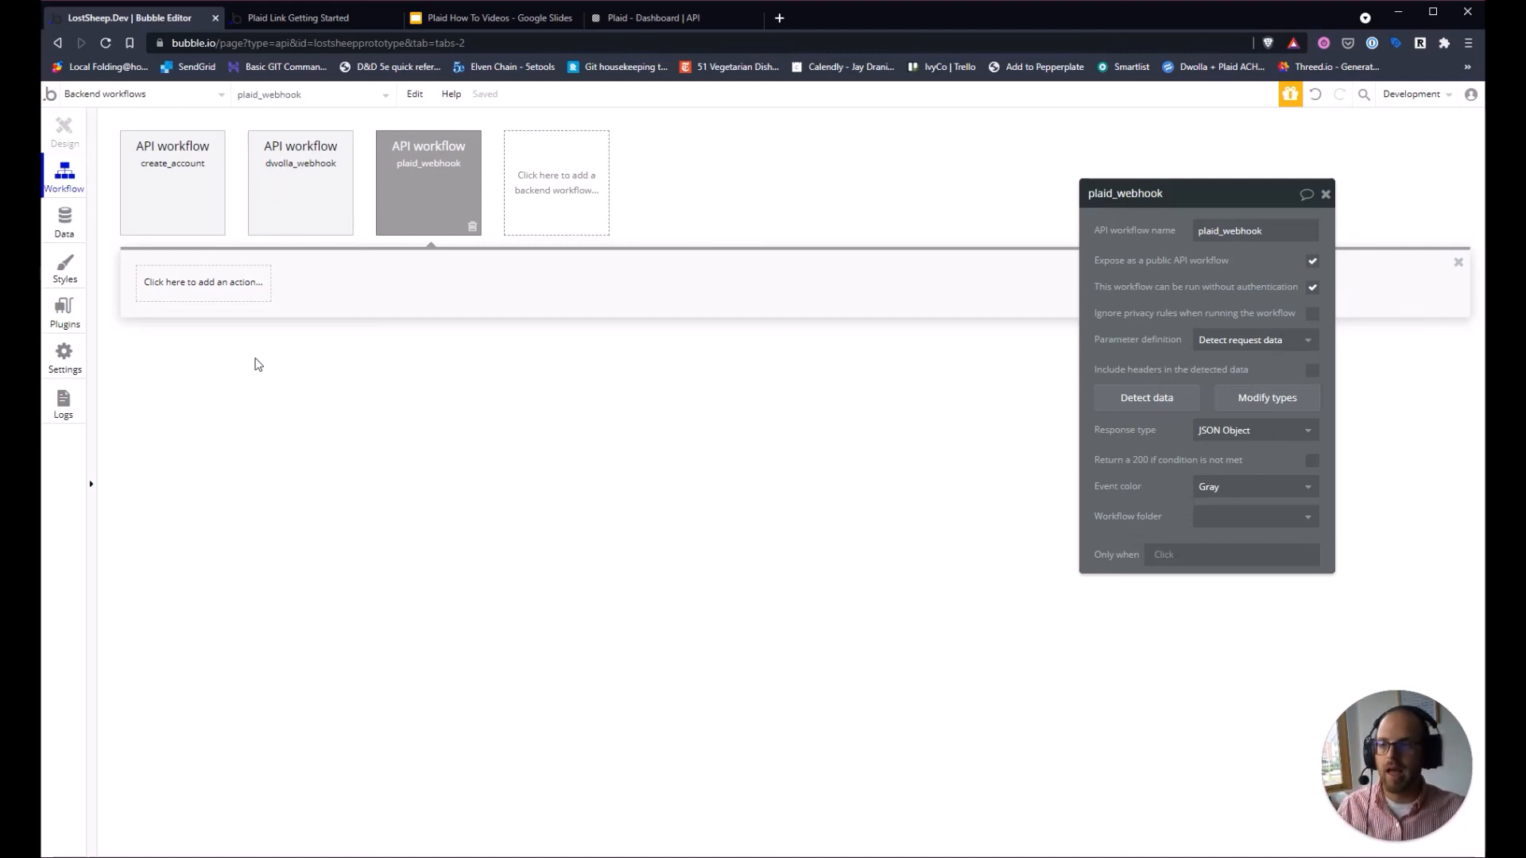
pyautogui.click(195, 293)
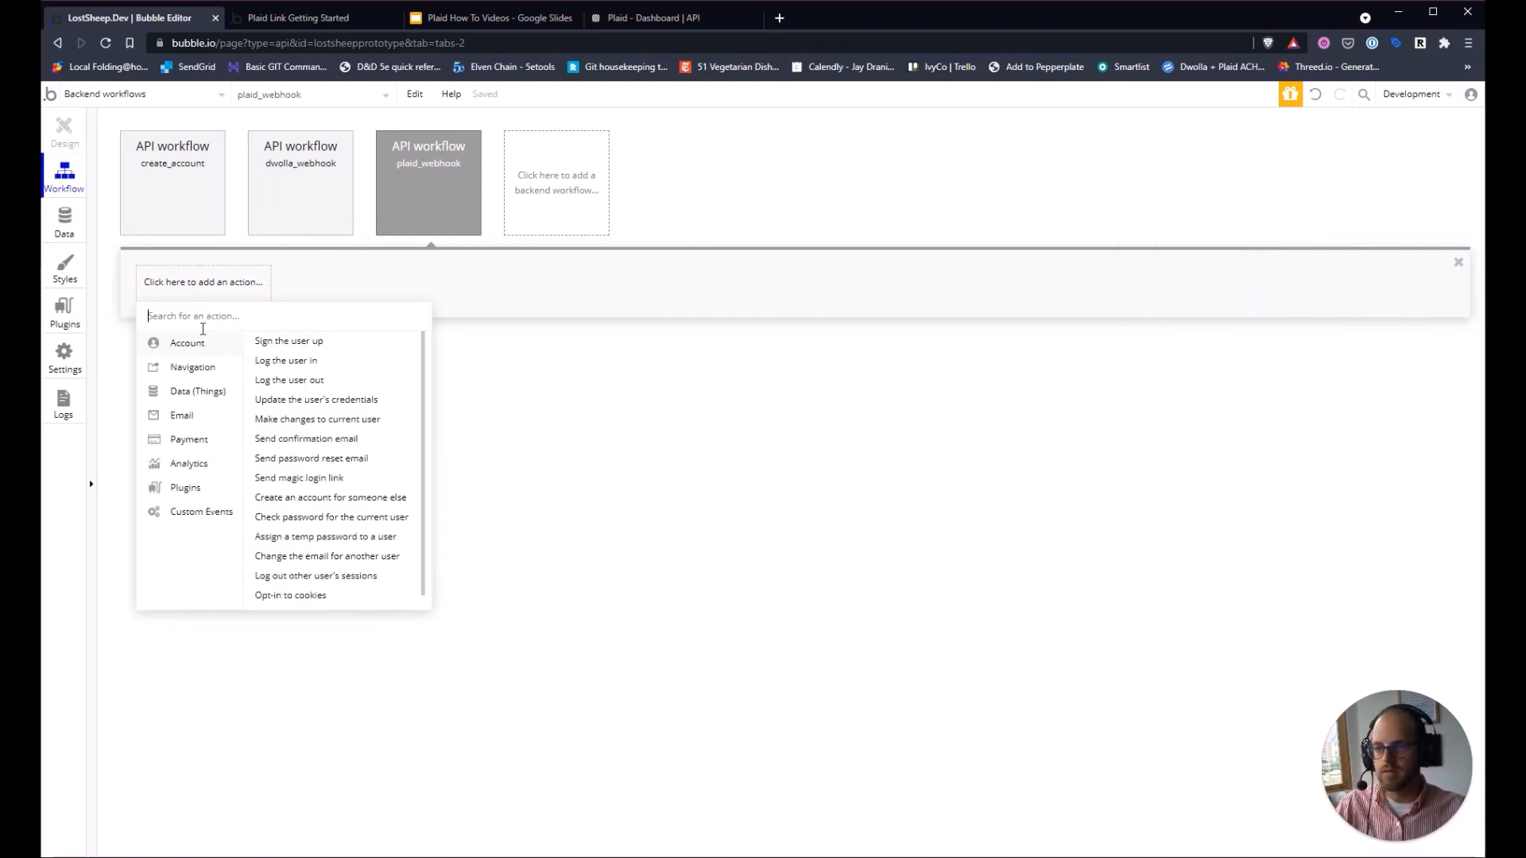
pyautogui.moveTo(223, 521)
pyautogui.click(650, 475)
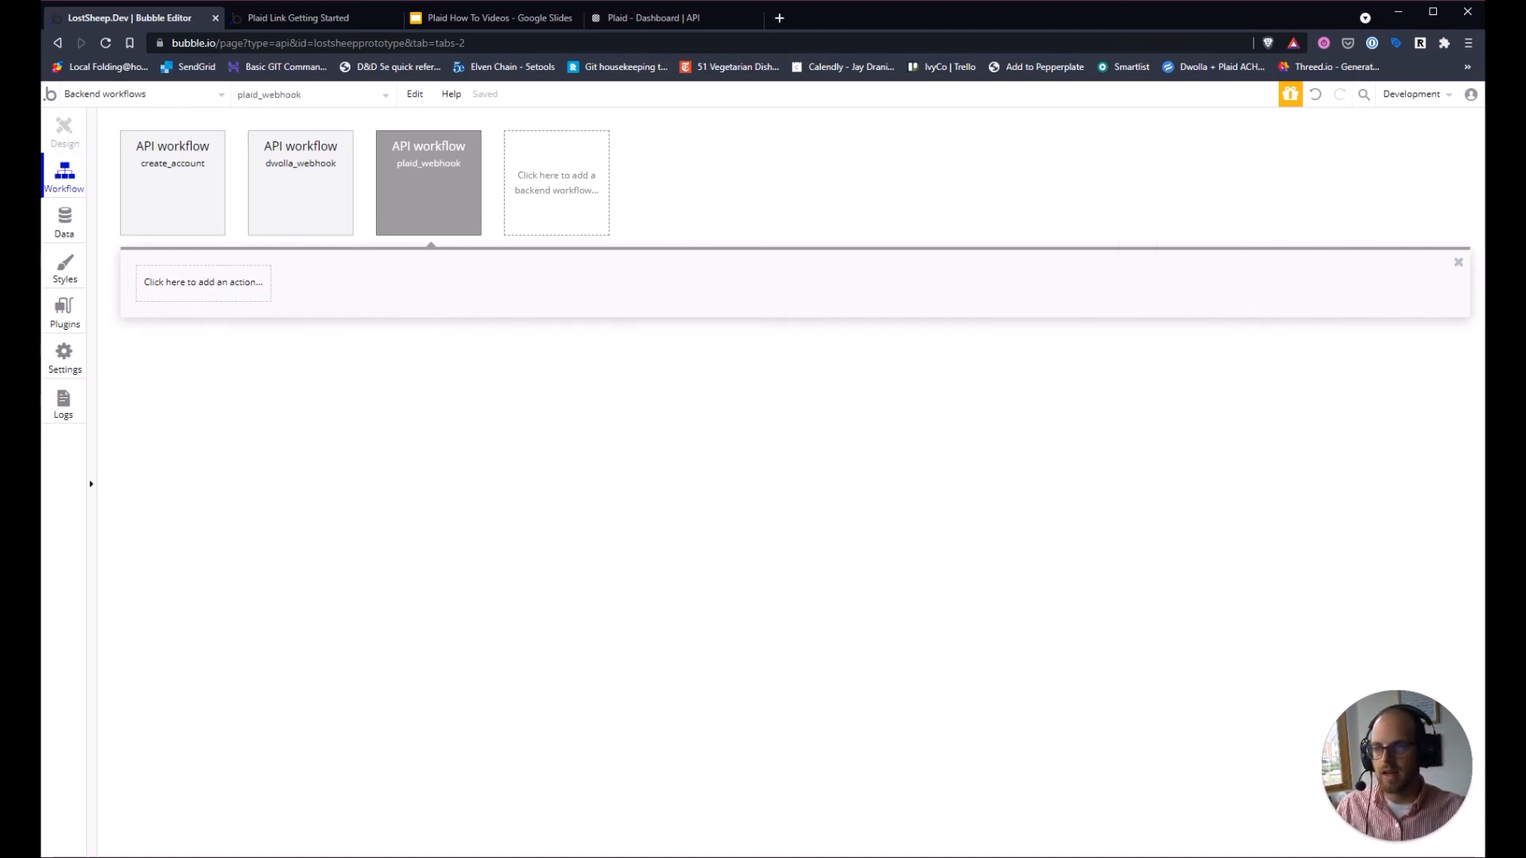
pyautogui.click(431, 17)
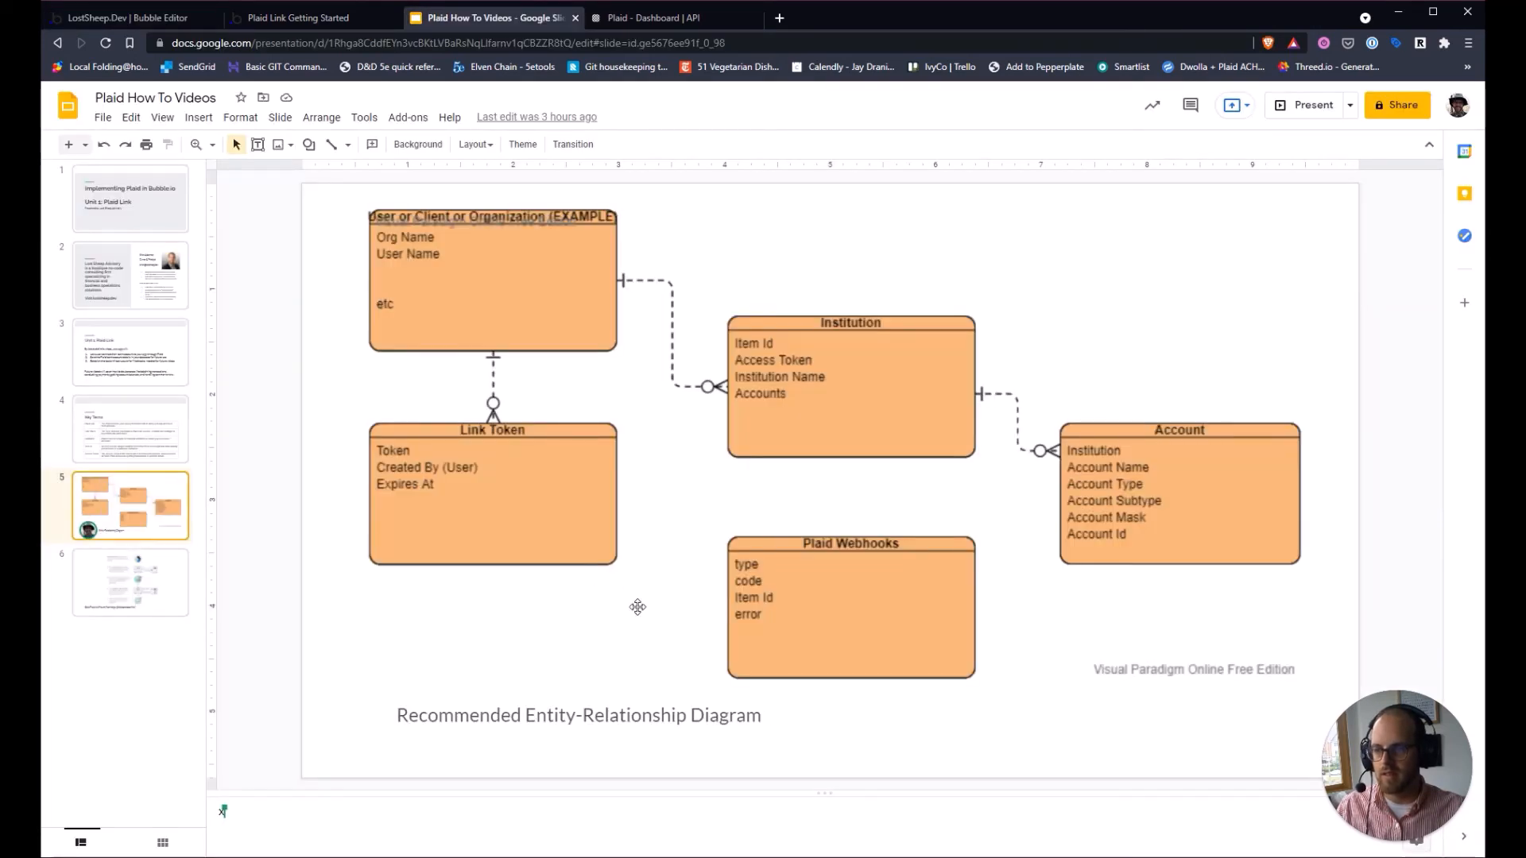
# Check the Plaid Webhooks entity in the diagram, then open plaid_webhook's action list in Bubble.
pyautogui.click(833, 611)
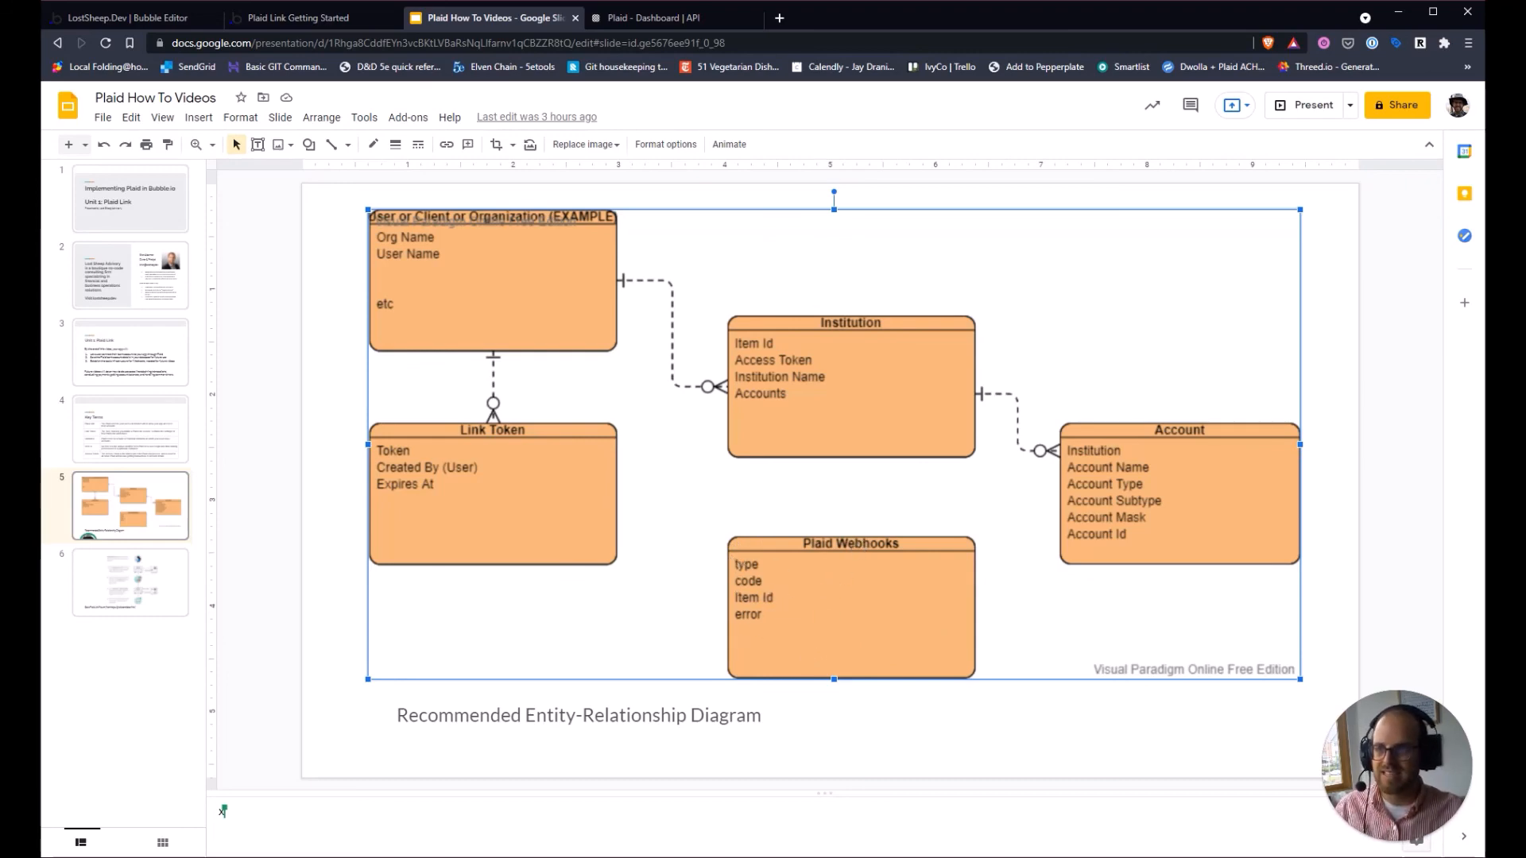
pyautogui.click(333, 19)
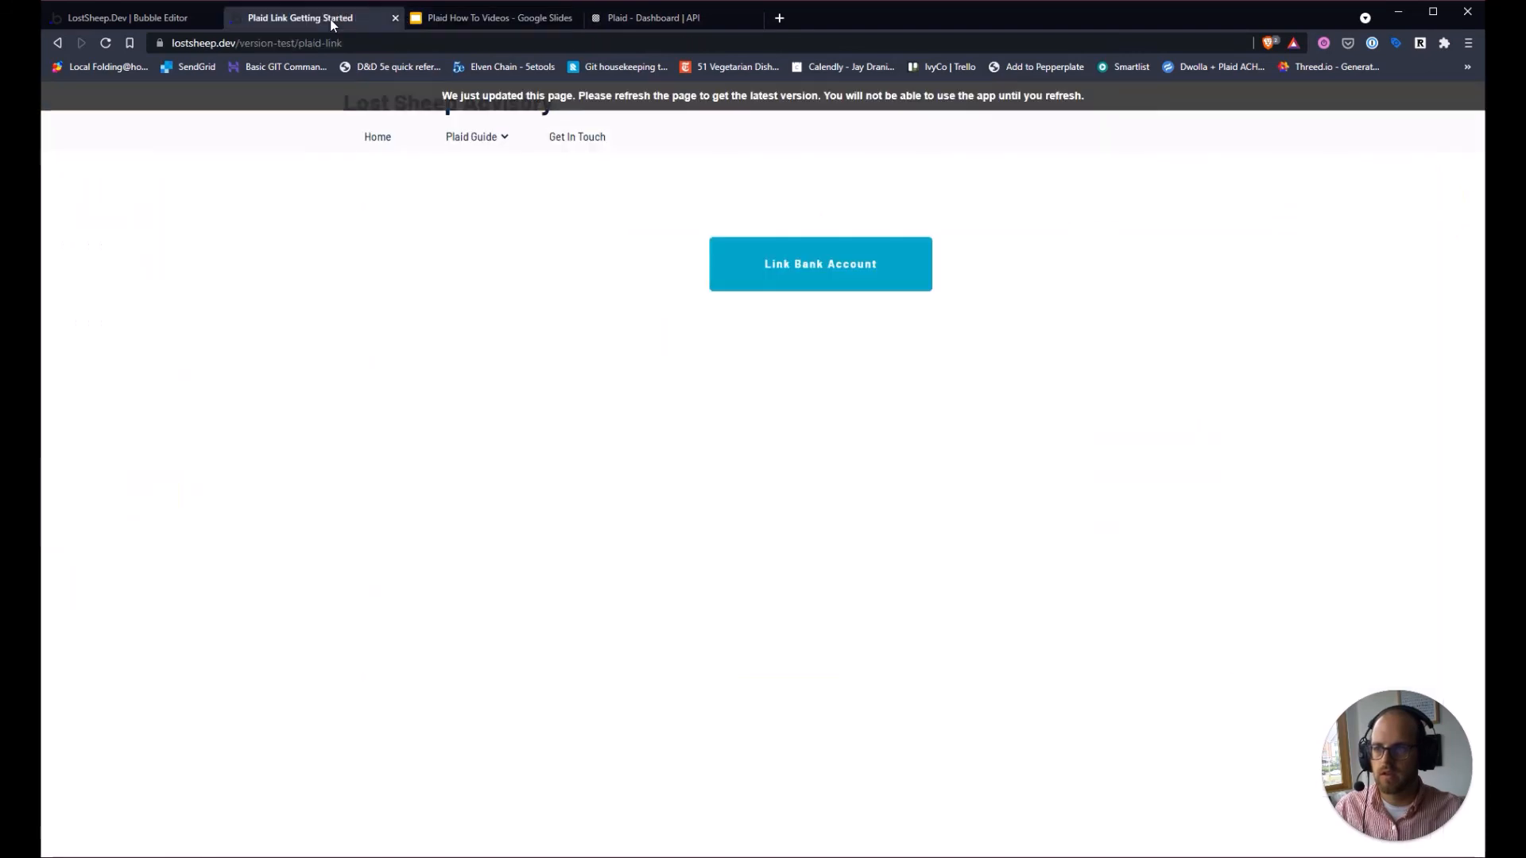
pyautogui.click(184, 19)
pyautogui.click(166, 294)
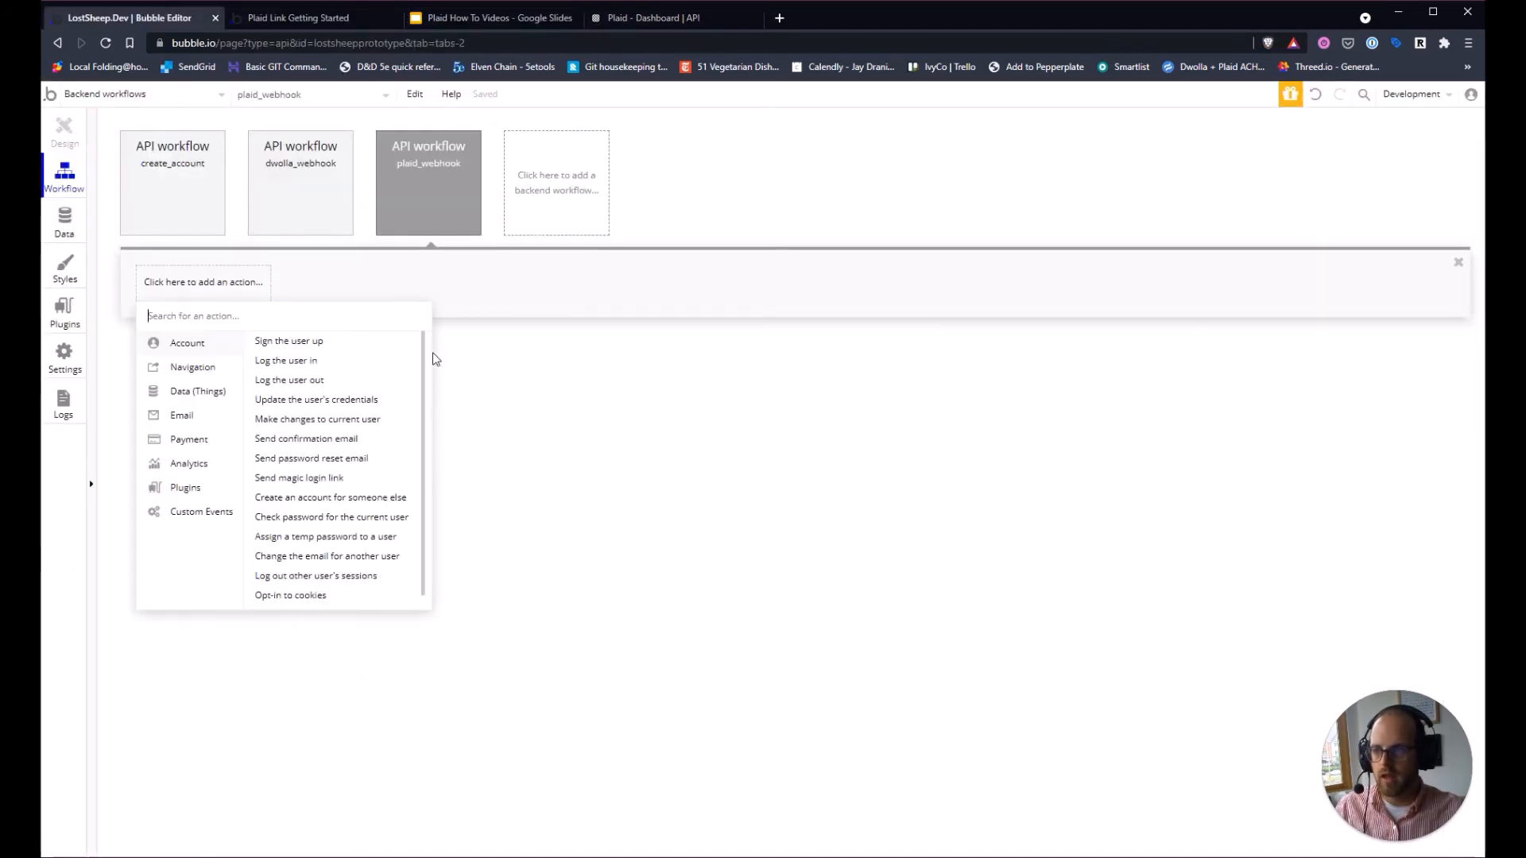
# Add a Create a new thing step of new type Plaid Webhook with a text field itemId.
pyautogui.moveTo(212, 391)
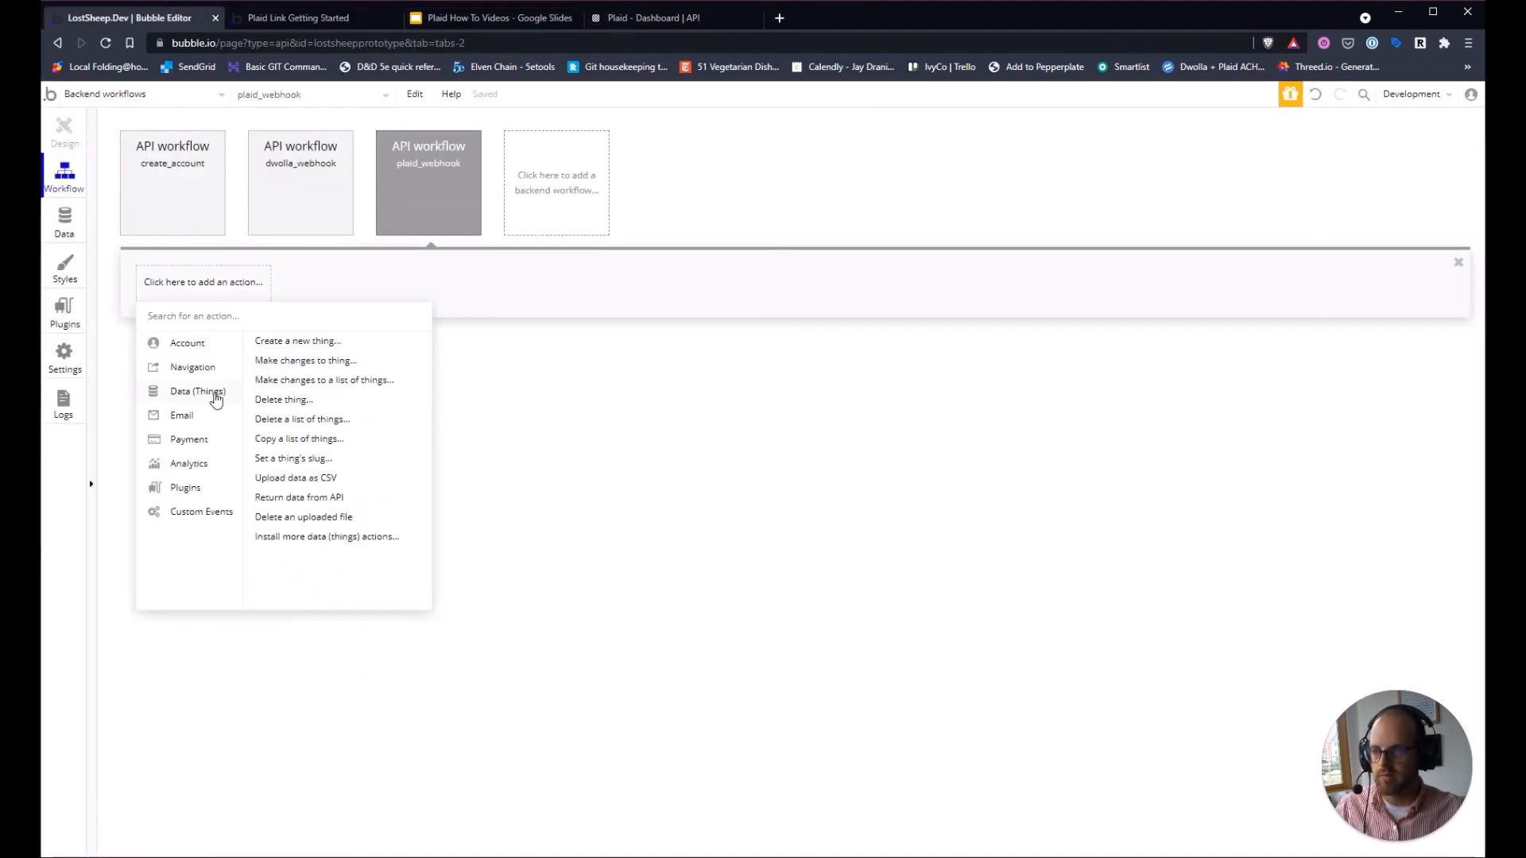
pyautogui.click(274, 344)
pyautogui.click(1294, 233)
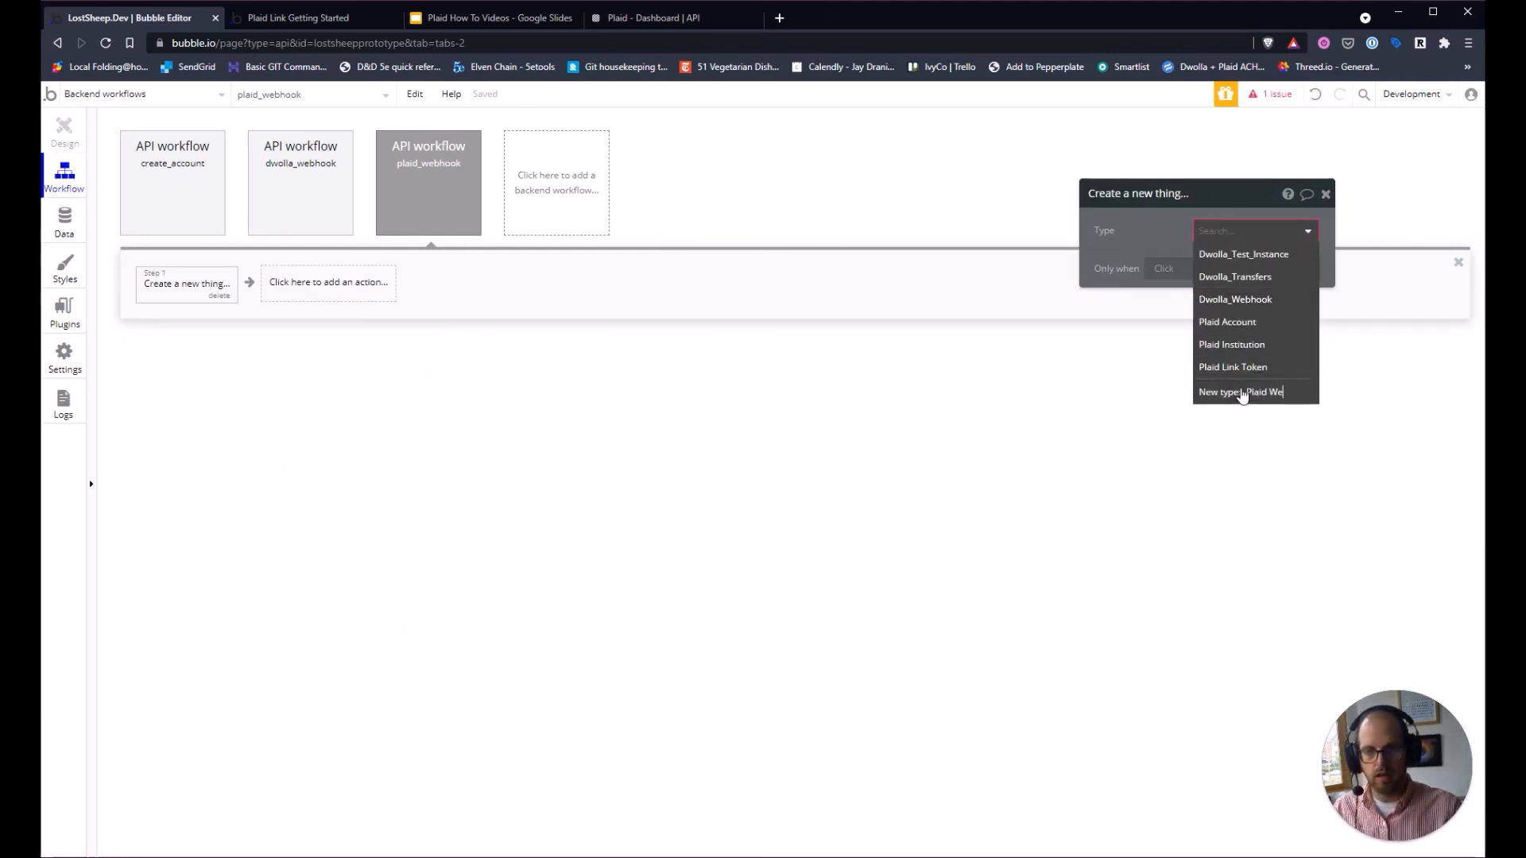
pyautogui.click(1242, 394)
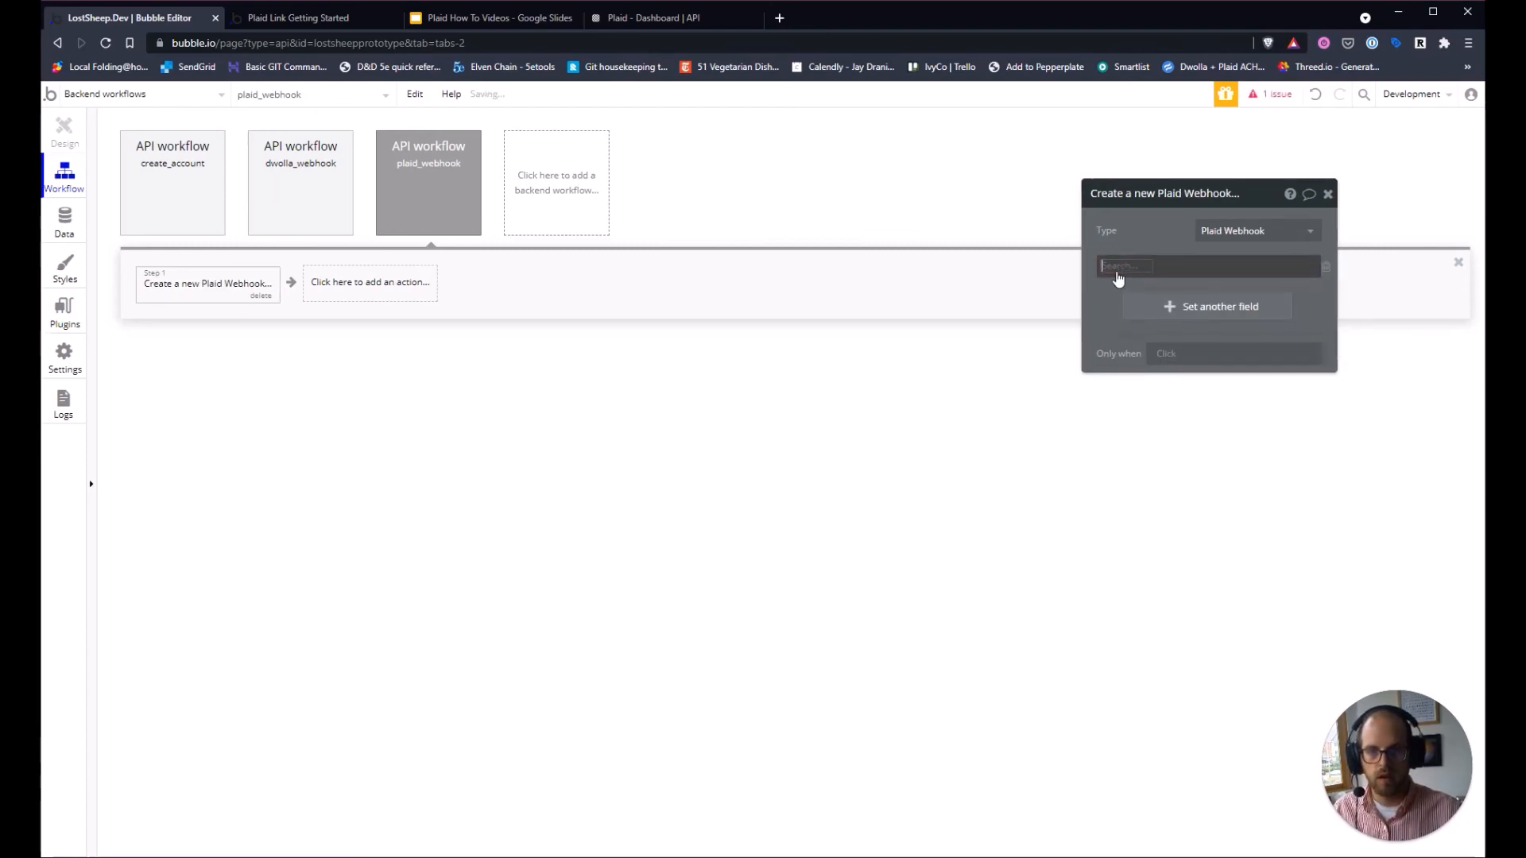
pyautogui.click(1111, 267)
pyautogui.click(1128, 287)
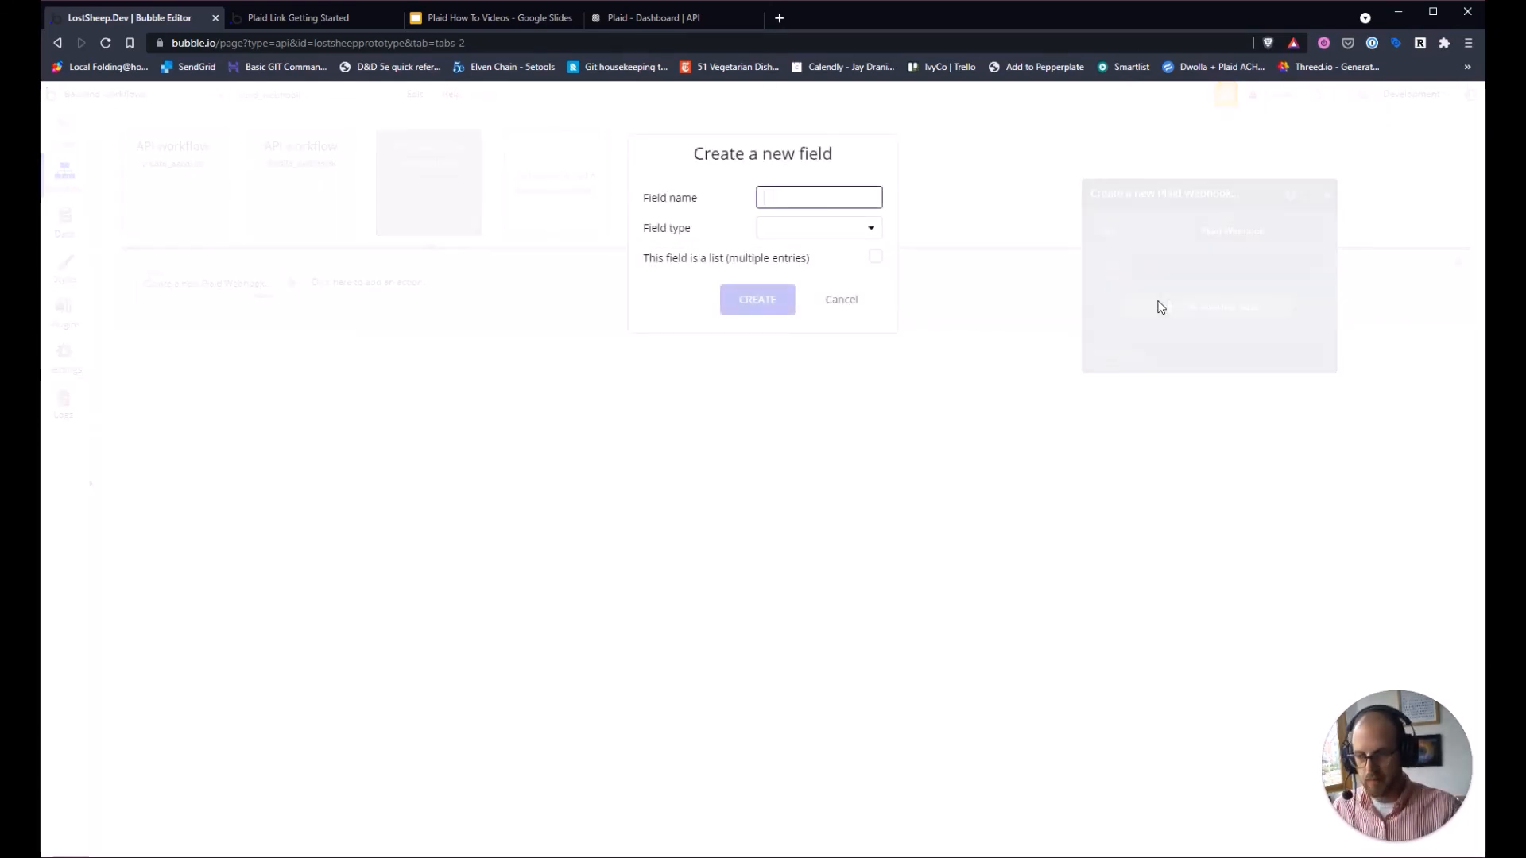
pyautogui.write('itemId')
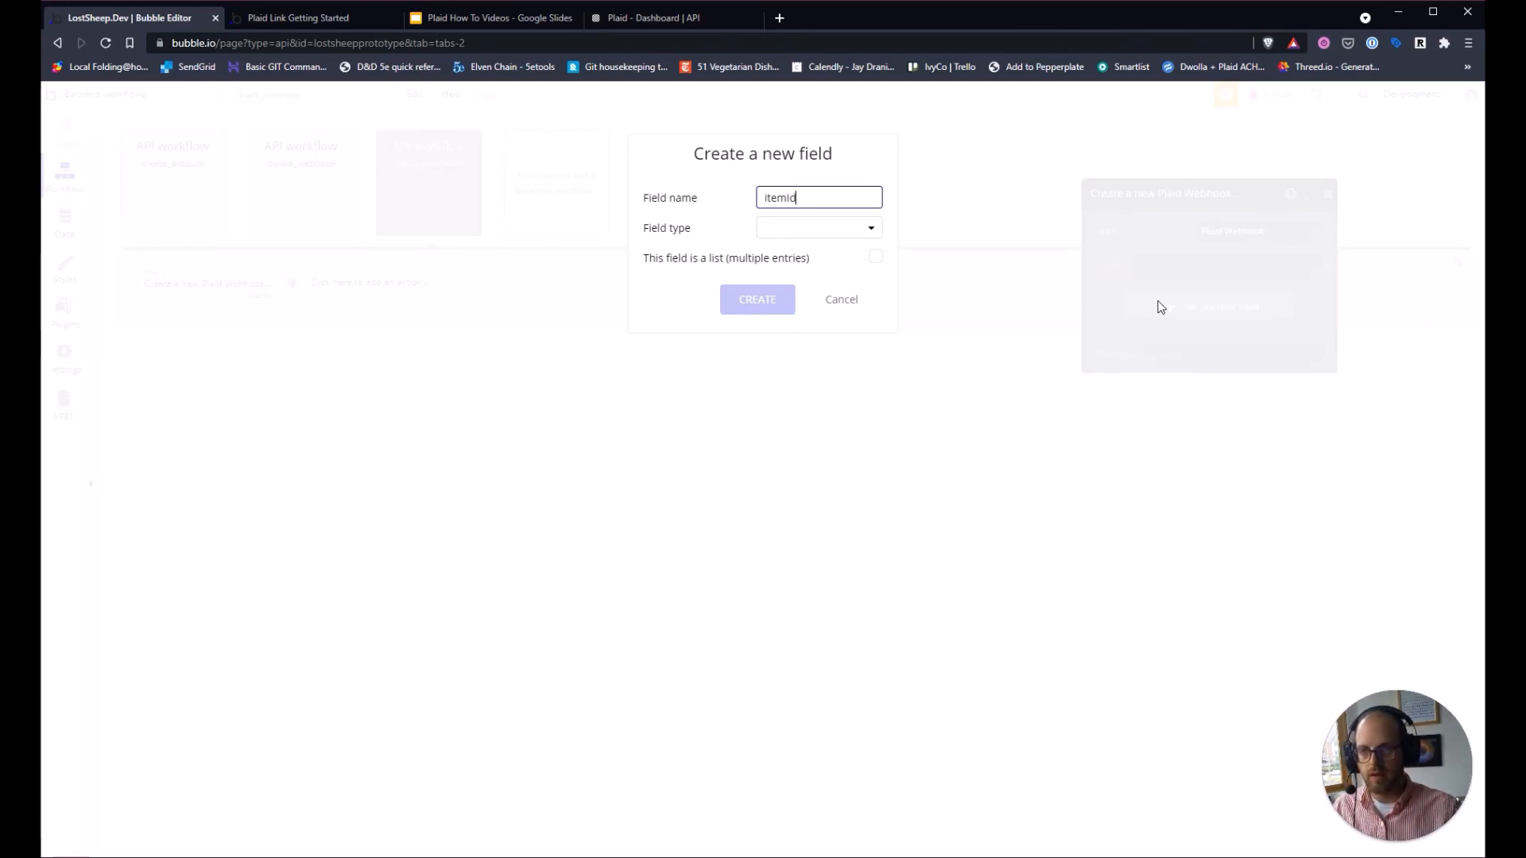
pyautogui.click(857, 230)
pyautogui.click(837, 253)
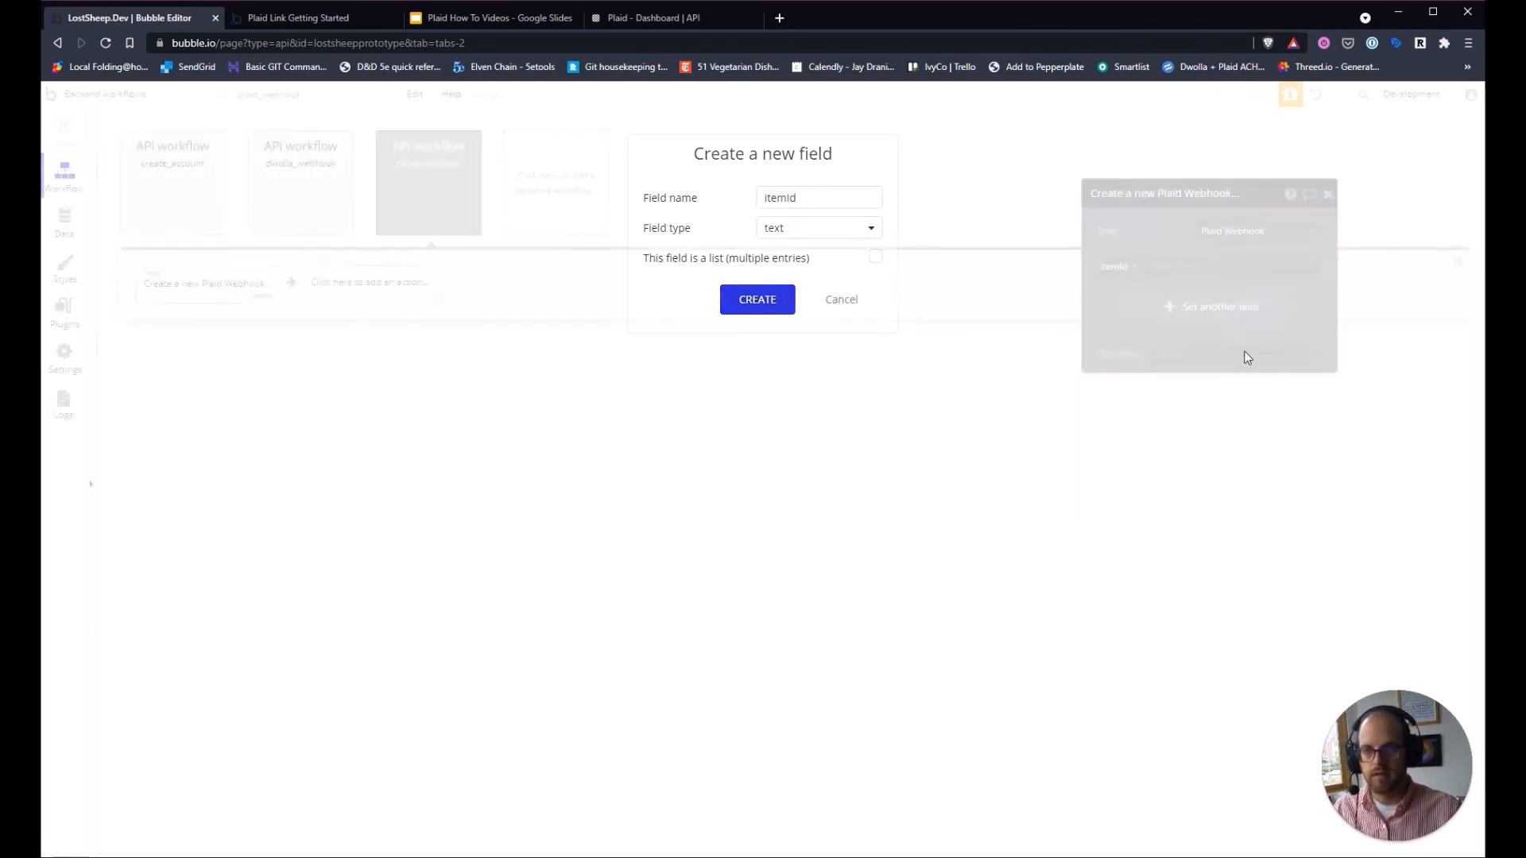
# Add new text fields error and code to the Plaid Webhook record.
pyautogui.click(1156, 307)
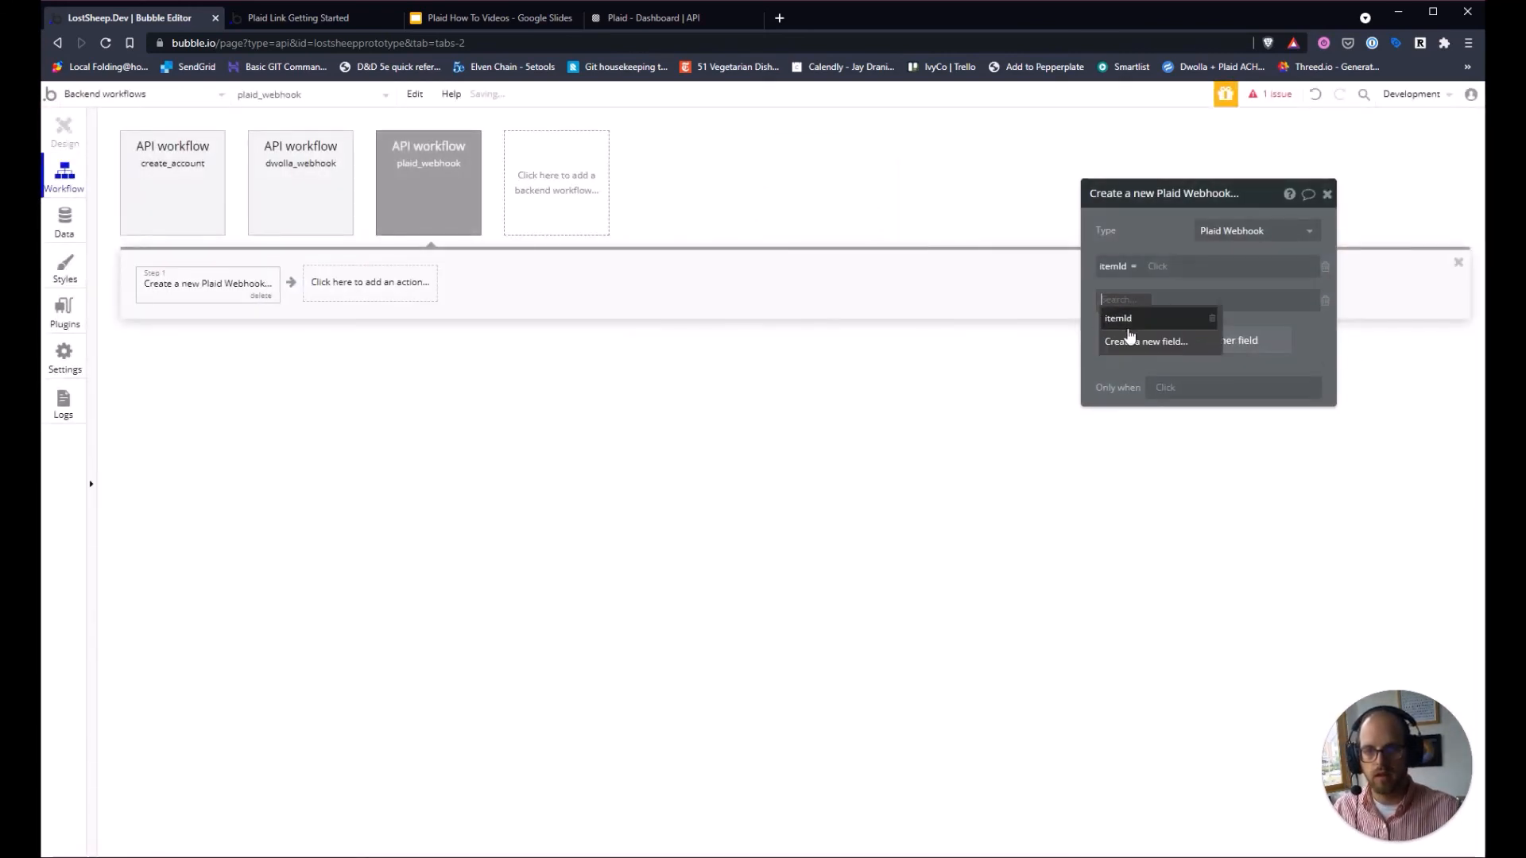
pyautogui.click(1130, 335)
pyautogui.write('error')
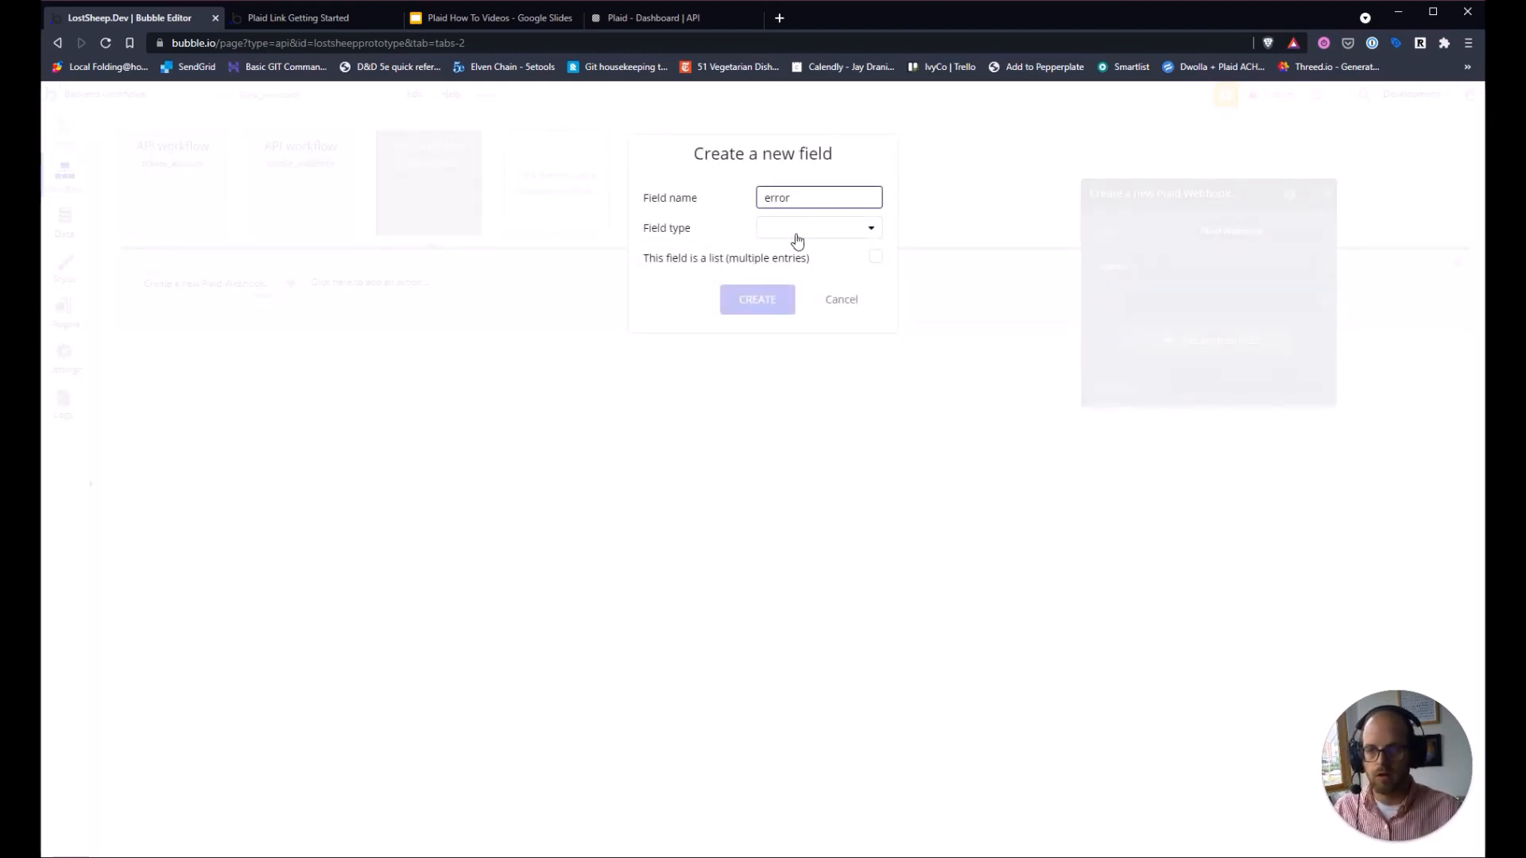
pyautogui.click(795, 229)
pyautogui.click(792, 253)
pyautogui.click(757, 299)
pyautogui.click(1226, 340)
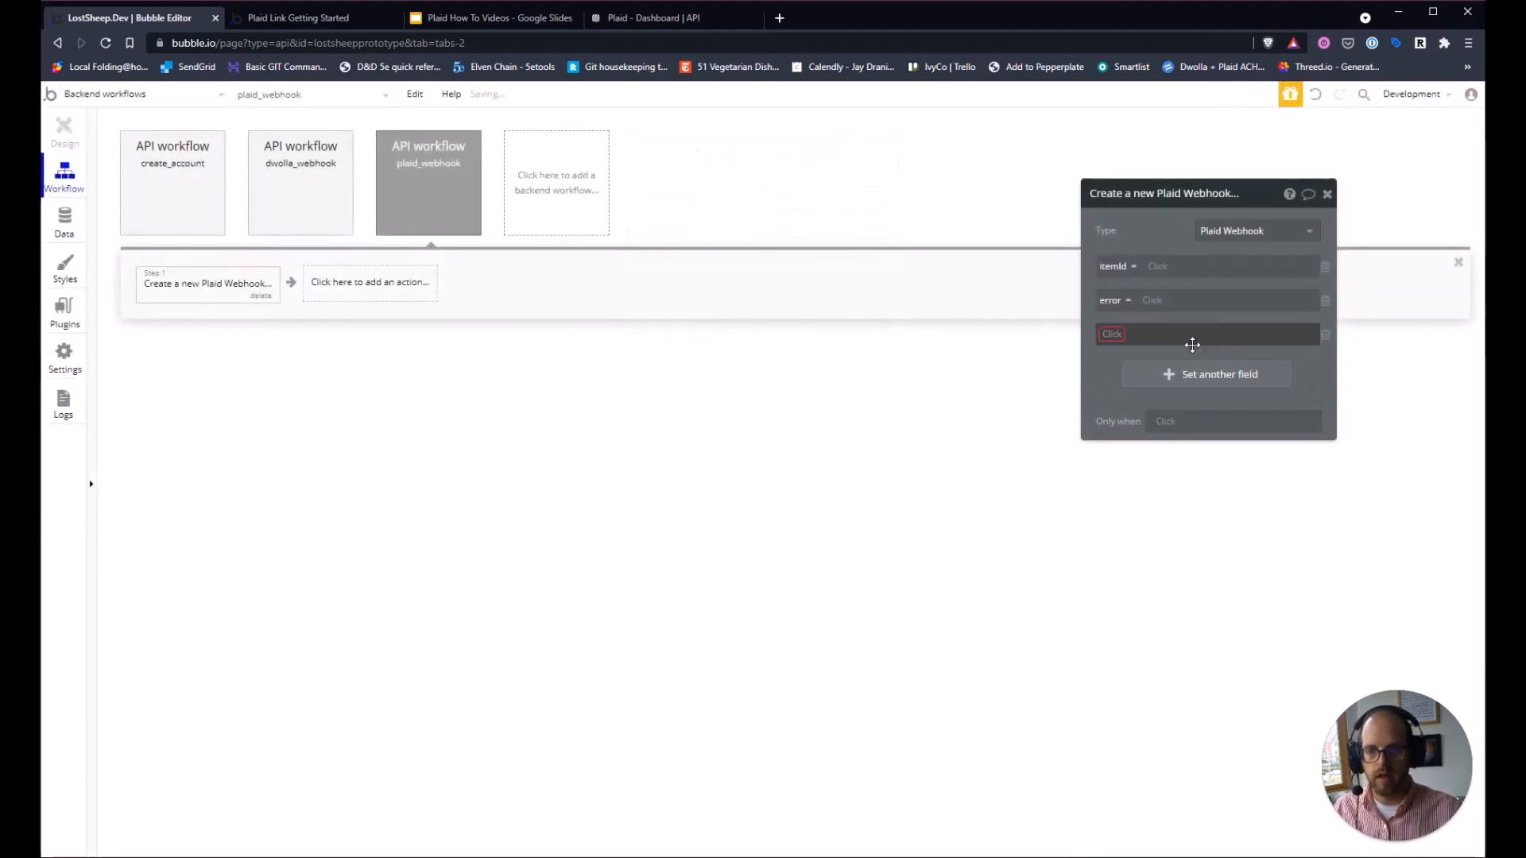
pyautogui.click(1121, 337)
pyautogui.click(1143, 397)
pyautogui.write('code')
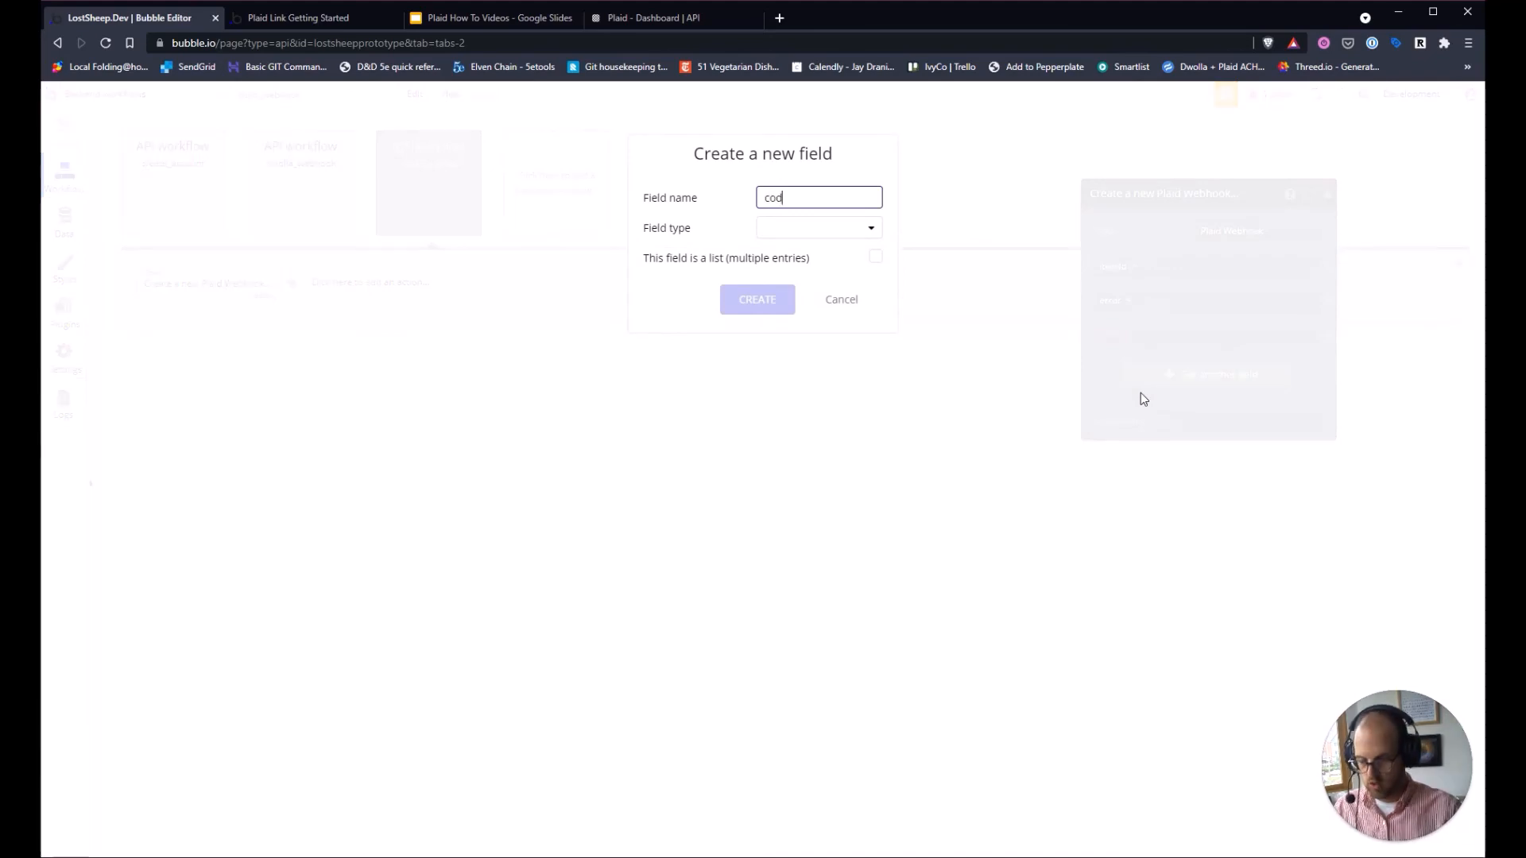
pyautogui.click(840, 230)
pyautogui.click(775, 252)
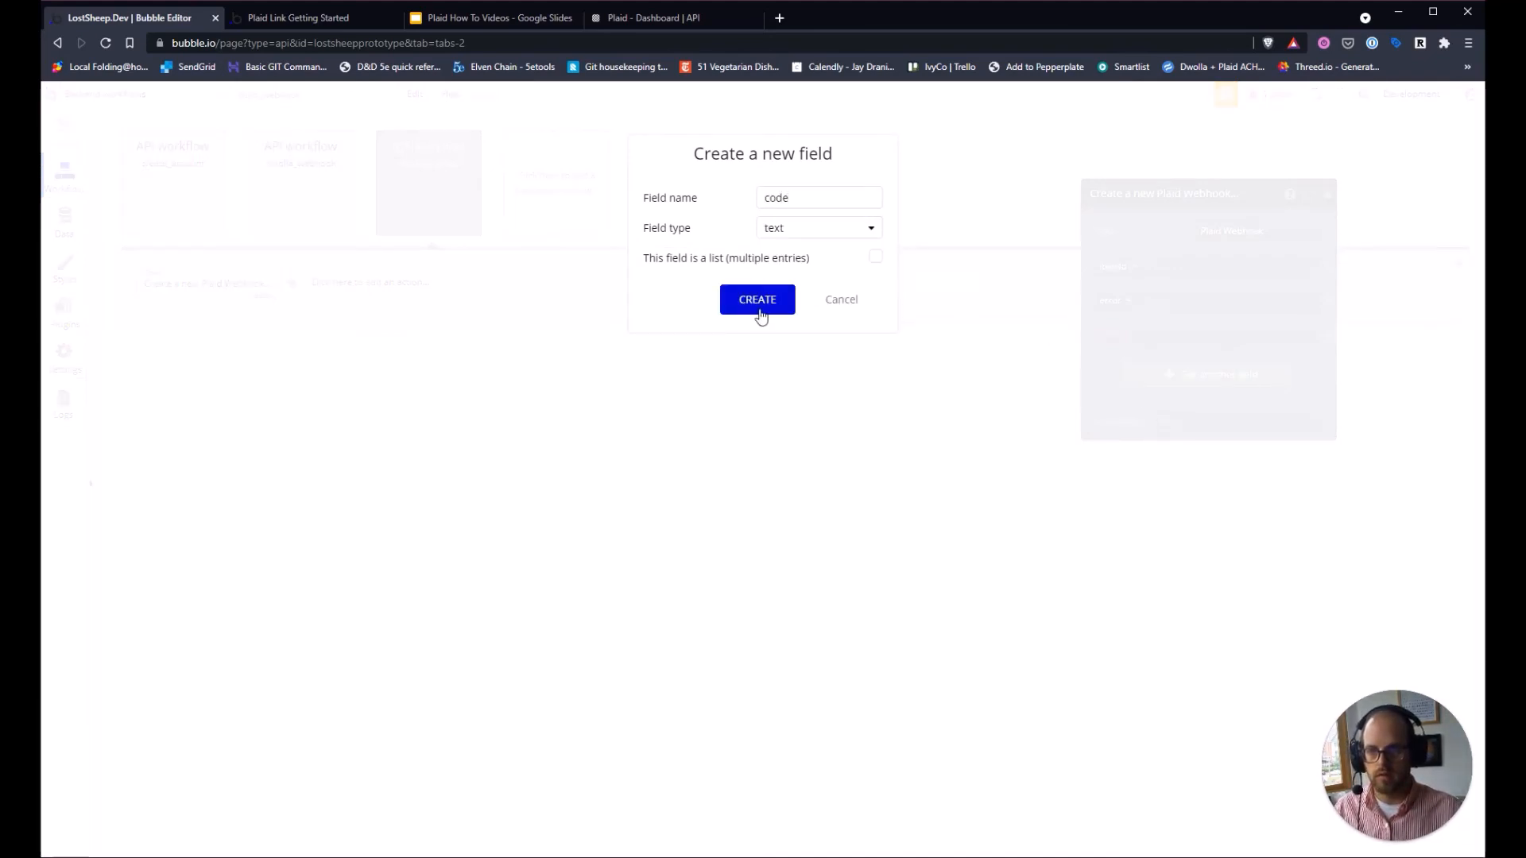
pyautogui.click(756, 300)
# Add a new text field named type to the Plaid Webhook record.
pyautogui.click(1168, 374)
pyautogui.click(1120, 367)
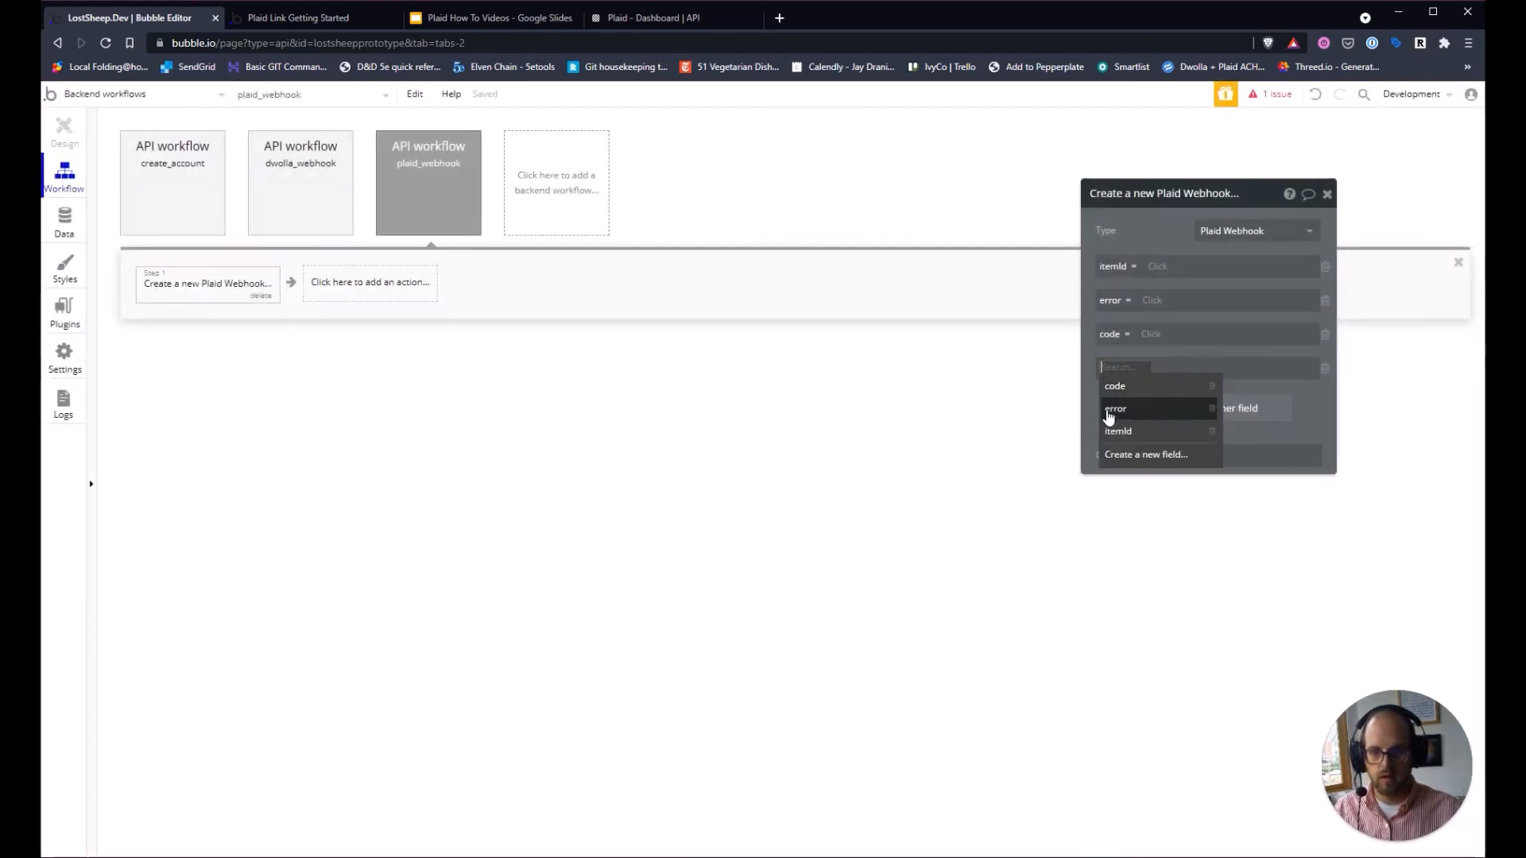
pyautogui.click(1129, 453)
pyautogui.write('tu[e')
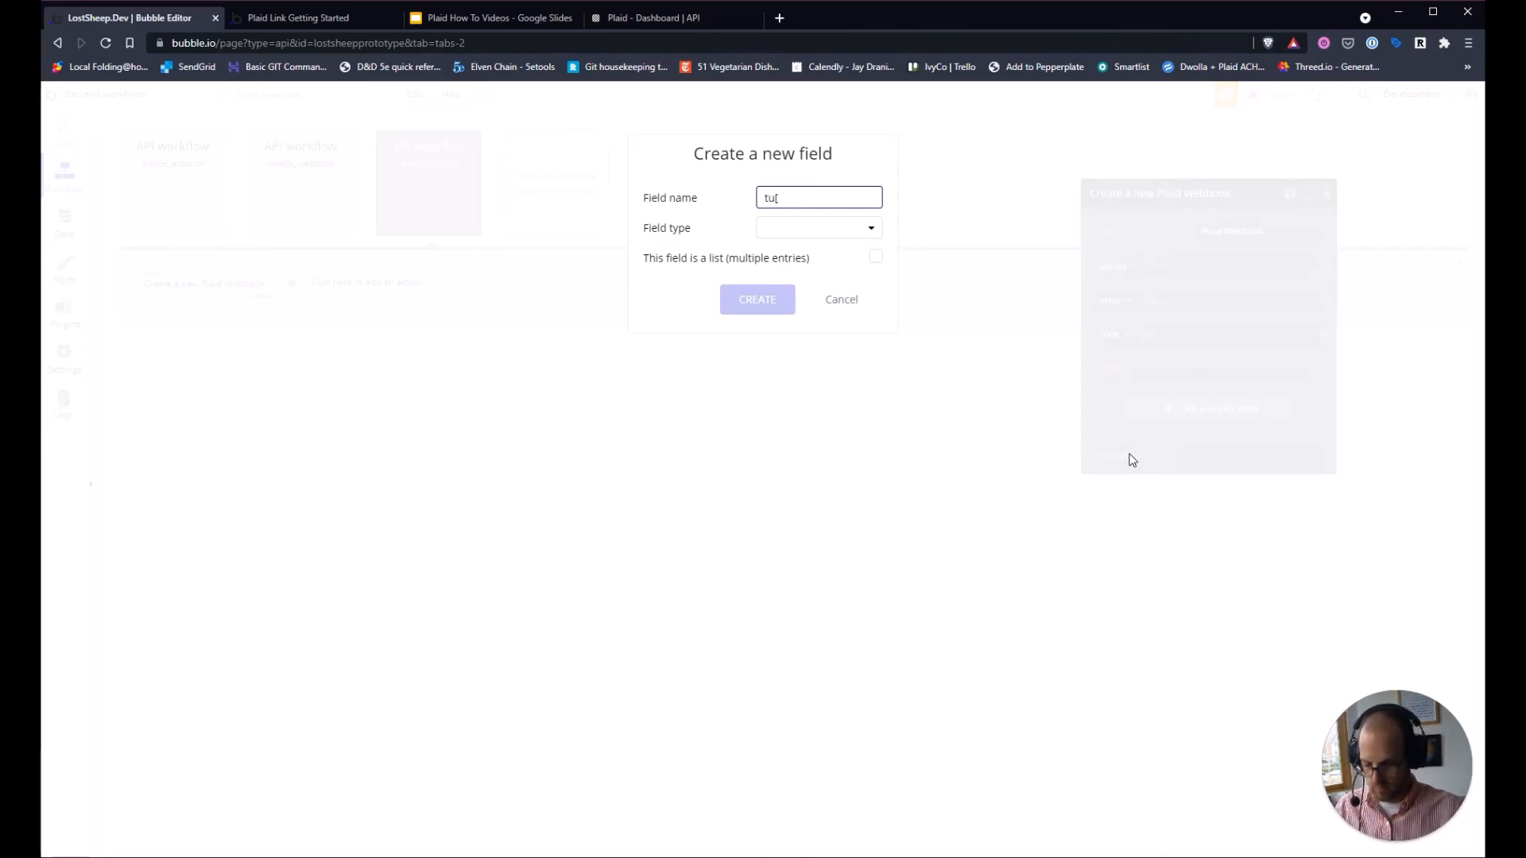
pyautogui.press('BackSpace')
pyautogui.press('BackSpace')
pyautogui.write('yp')
pyautogui.click(822, 231)
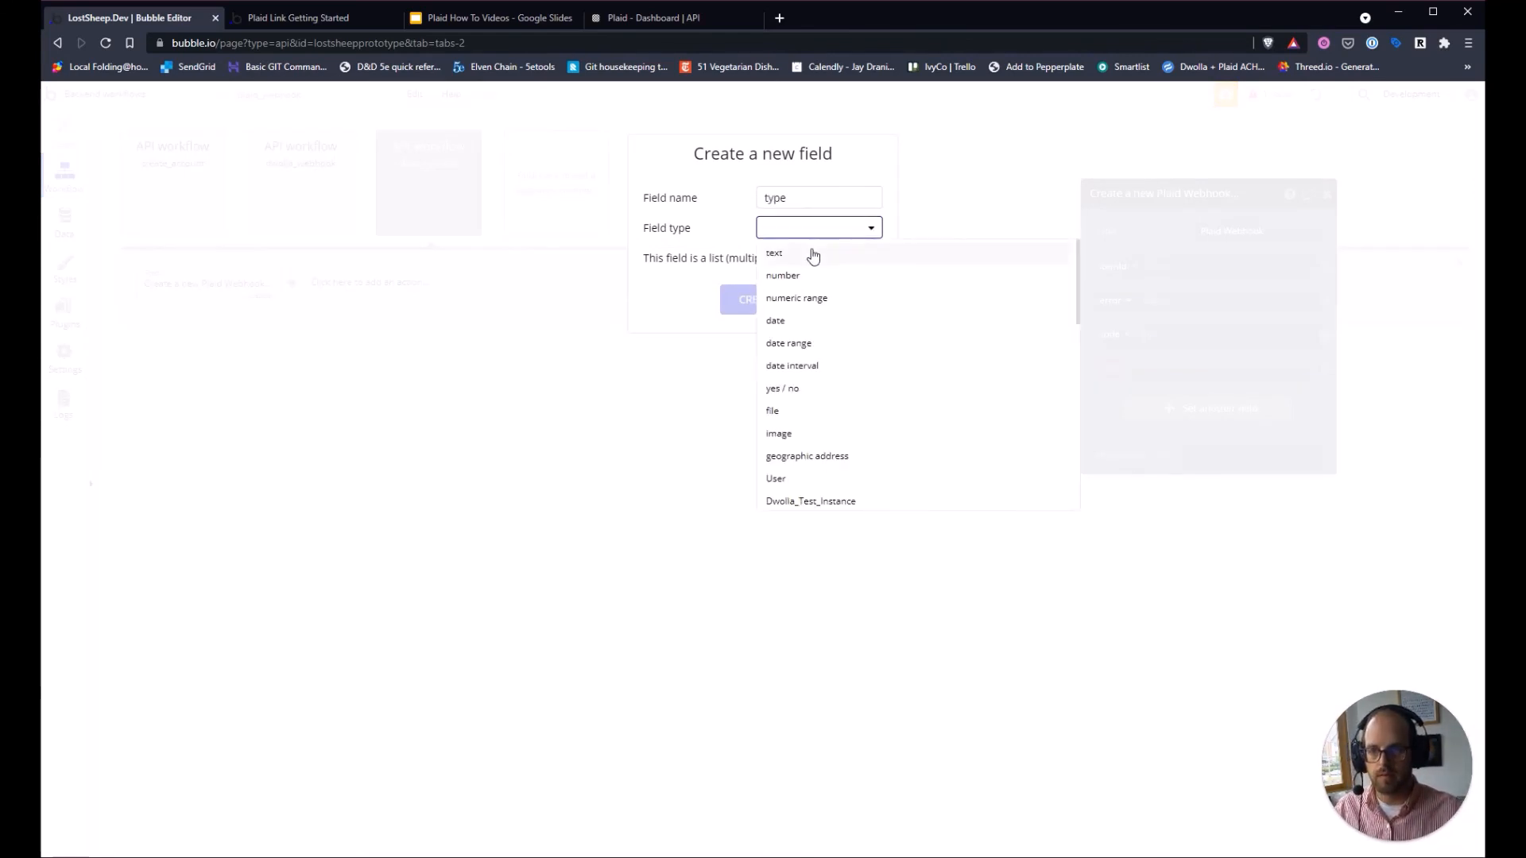
pyautogui.click(811, 252)
pyautogui.click(777, 300)
pyautogui.click(1161, 270)
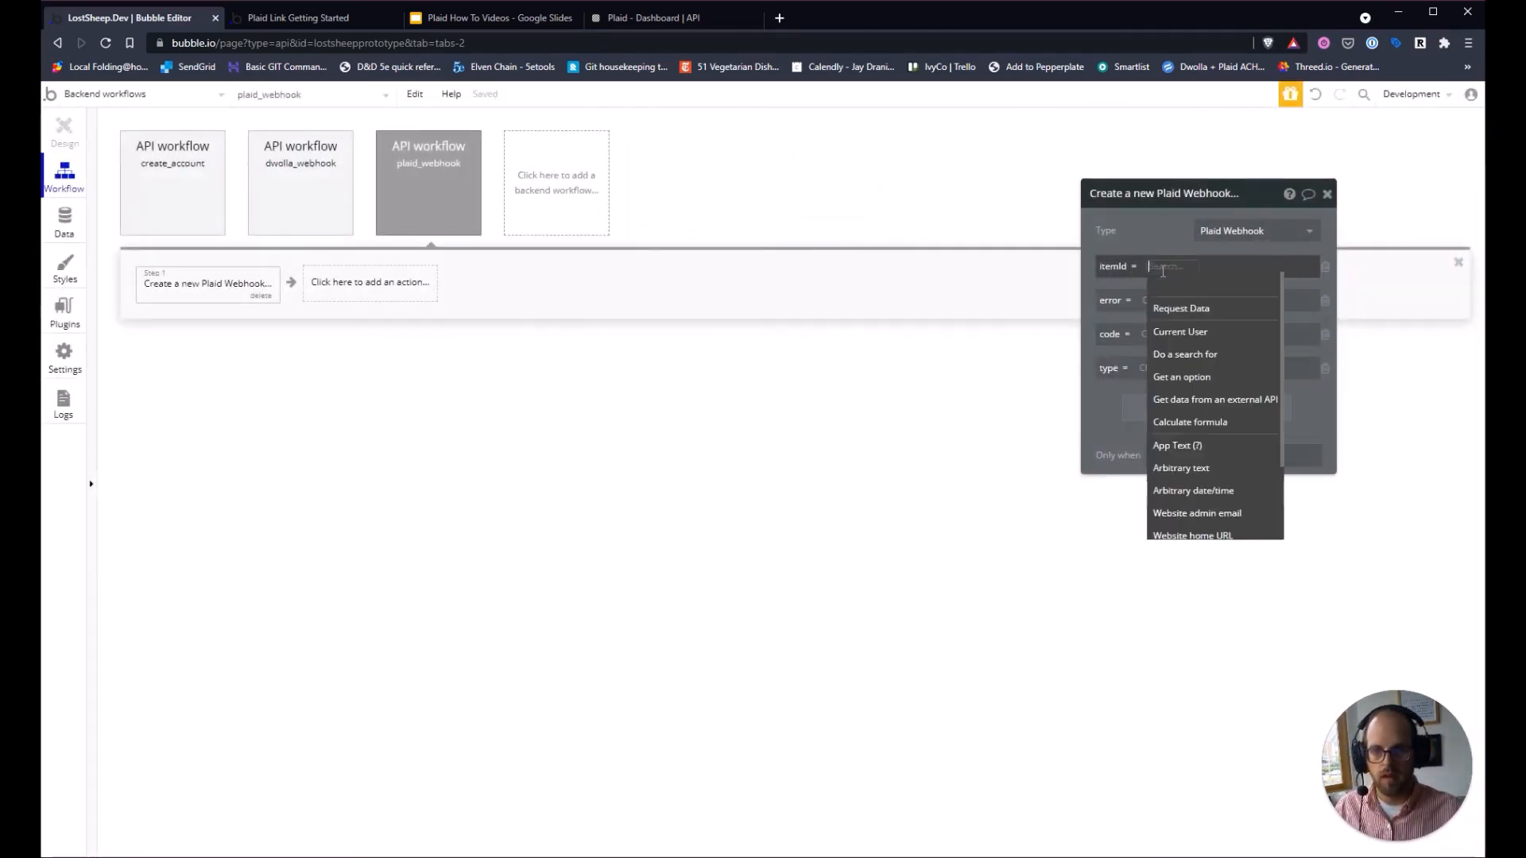
# Fill itemId, error, code and type from Request Data's item_id, error, webhook_code and webhook_type.
pyautogui.click(1228, 306)
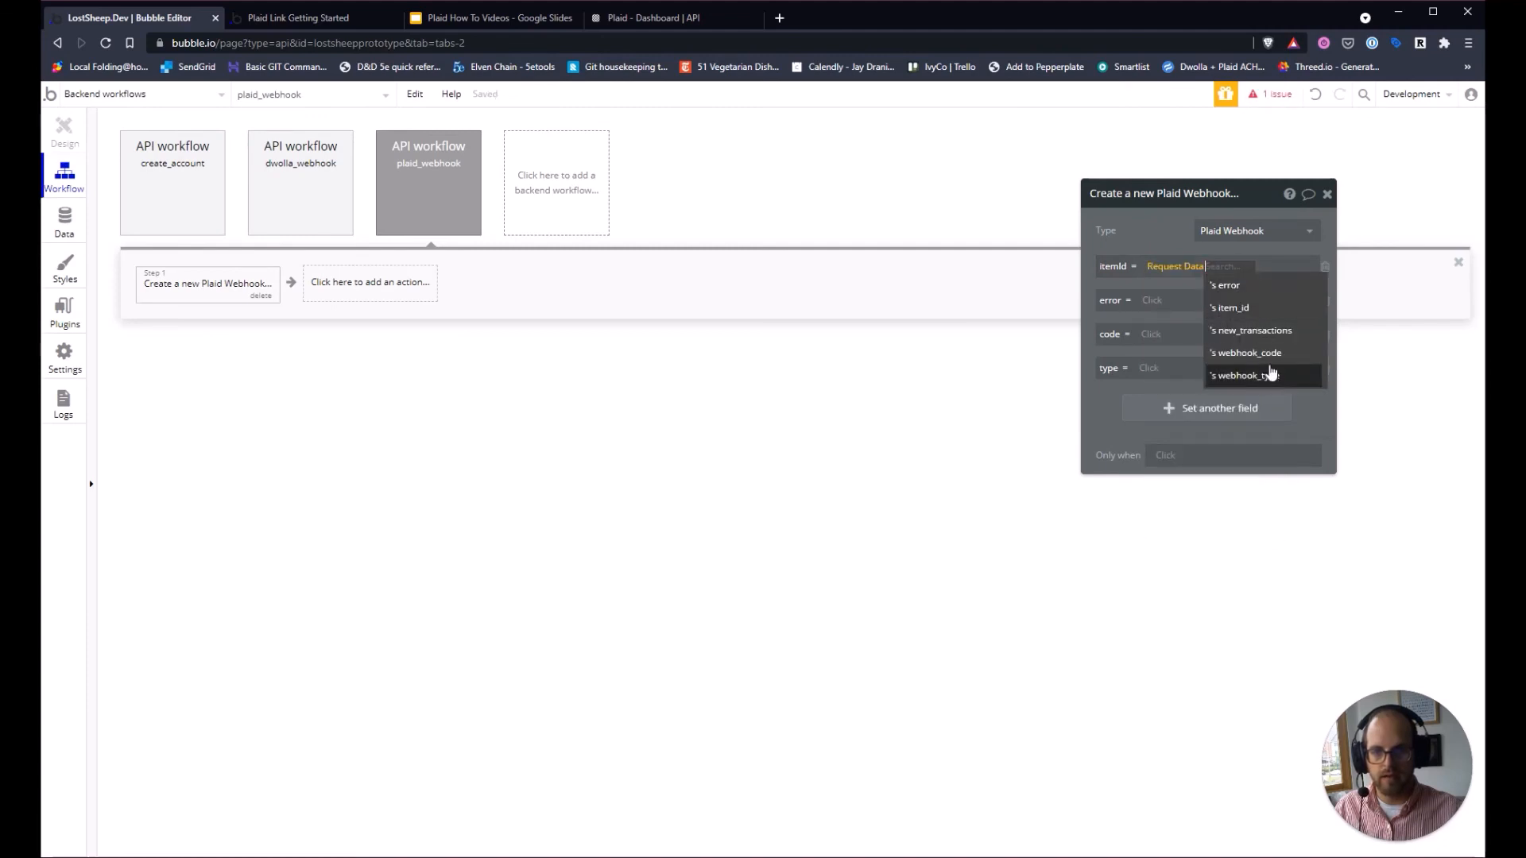
pyautogui.click(1252, 310)
pyautogui.click(1159, 312)
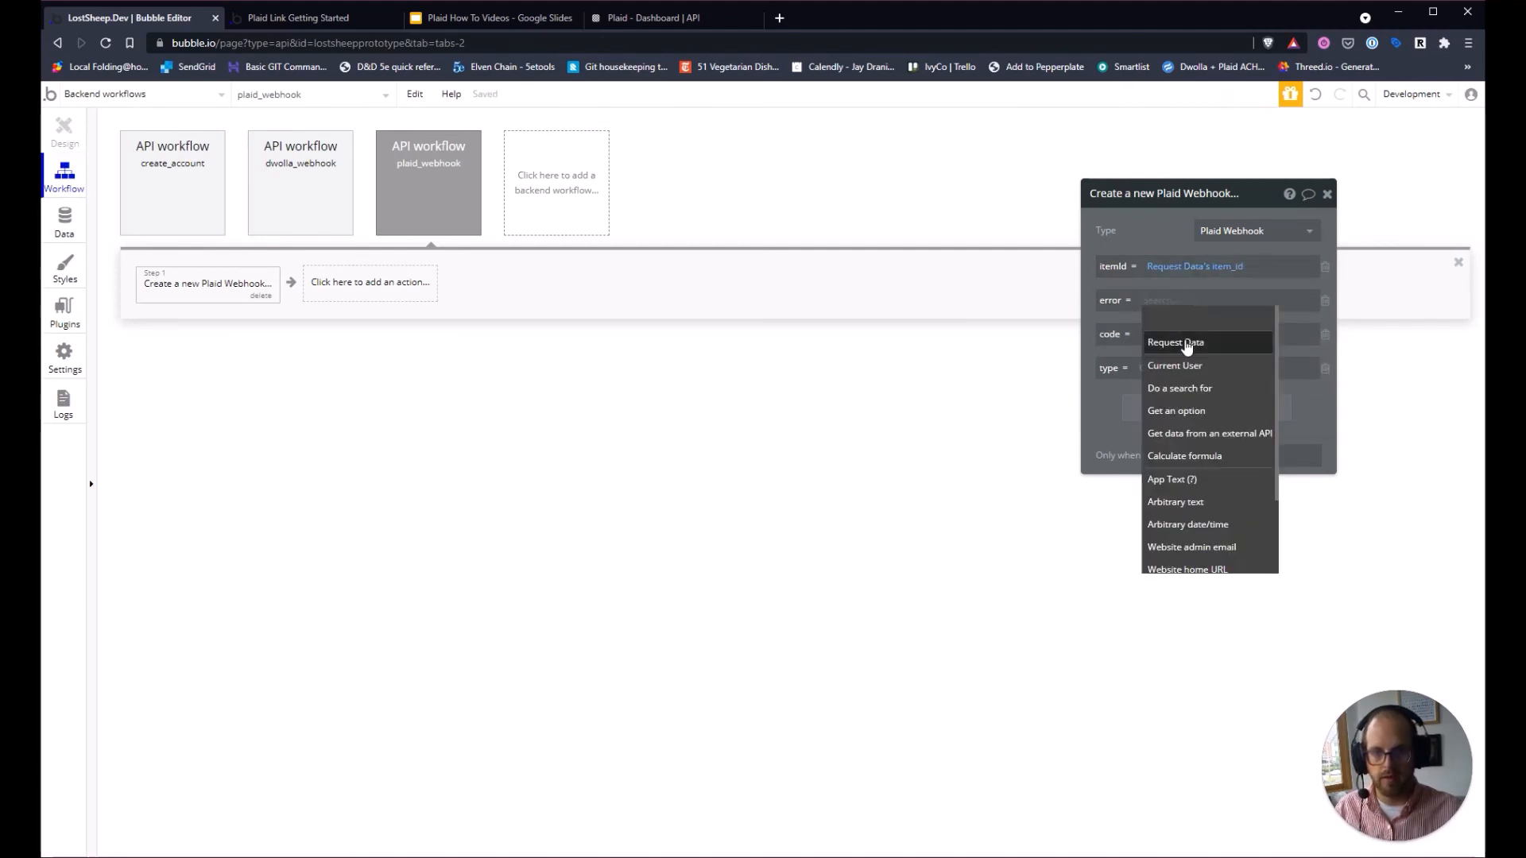
pyautogui.click(1169, 341)
pyautogui.click(1233, 322)
pyautogui.click(1153, 335)
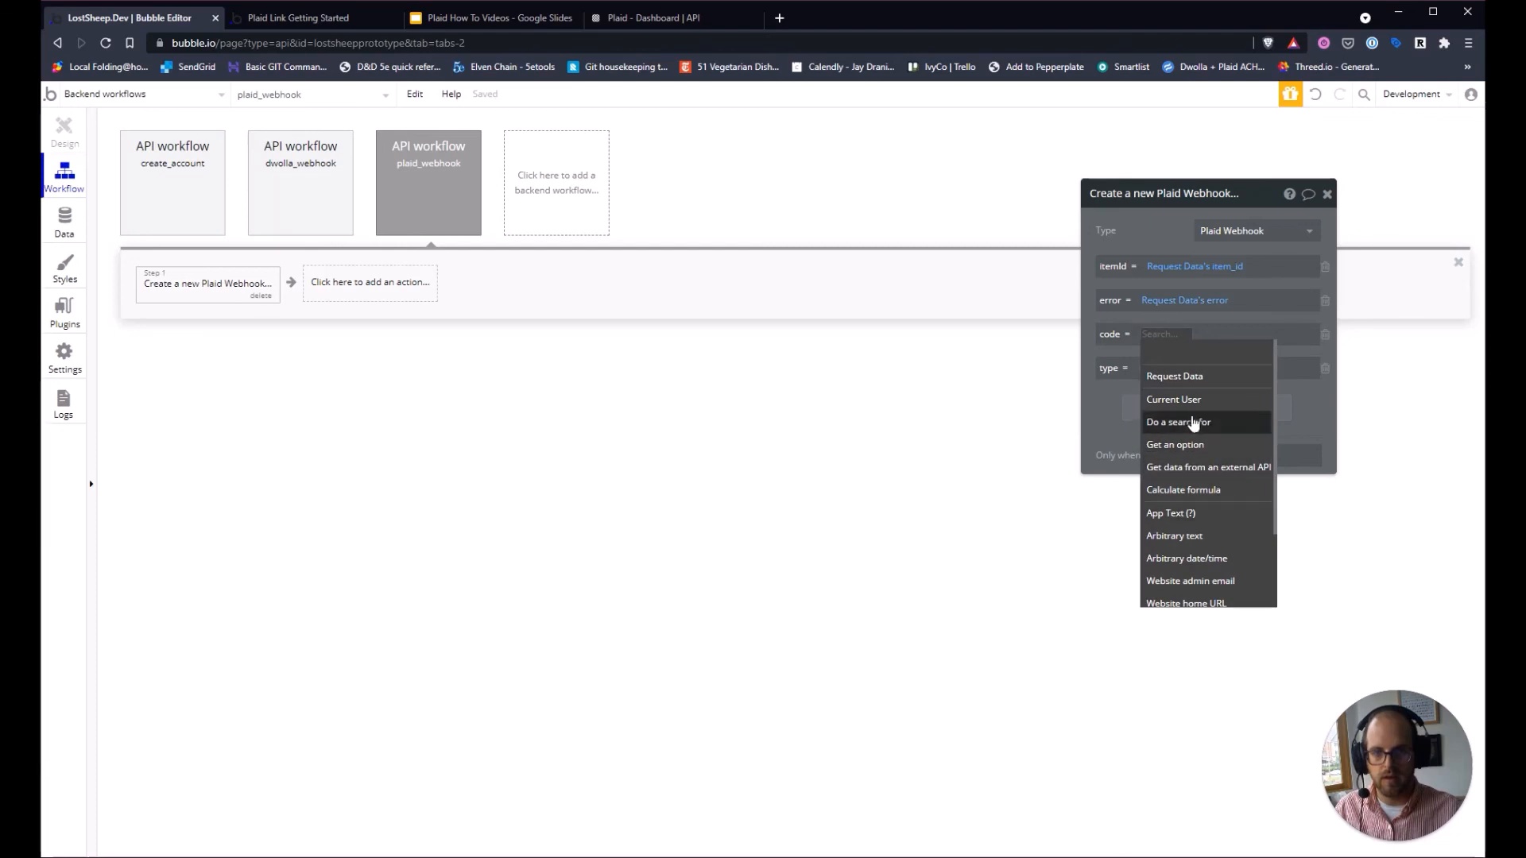
pyautogui.click(1188, 377)
pyautogui.click(1264, 443)
pyautogui.click(1156, 369)
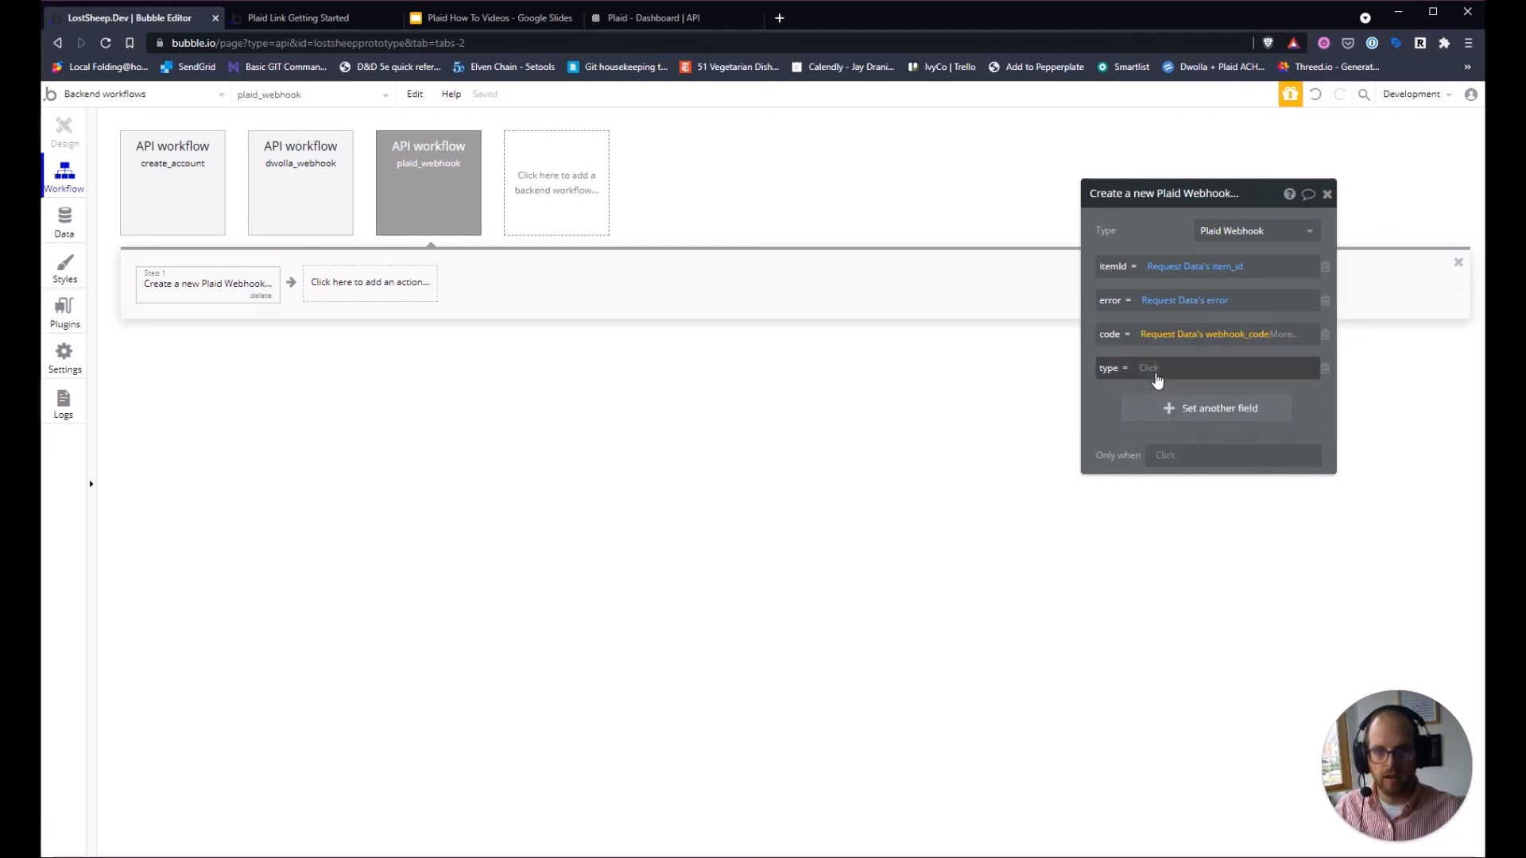
pyautogui.click(1176, 410)
pyautogui.click(1266, 479)
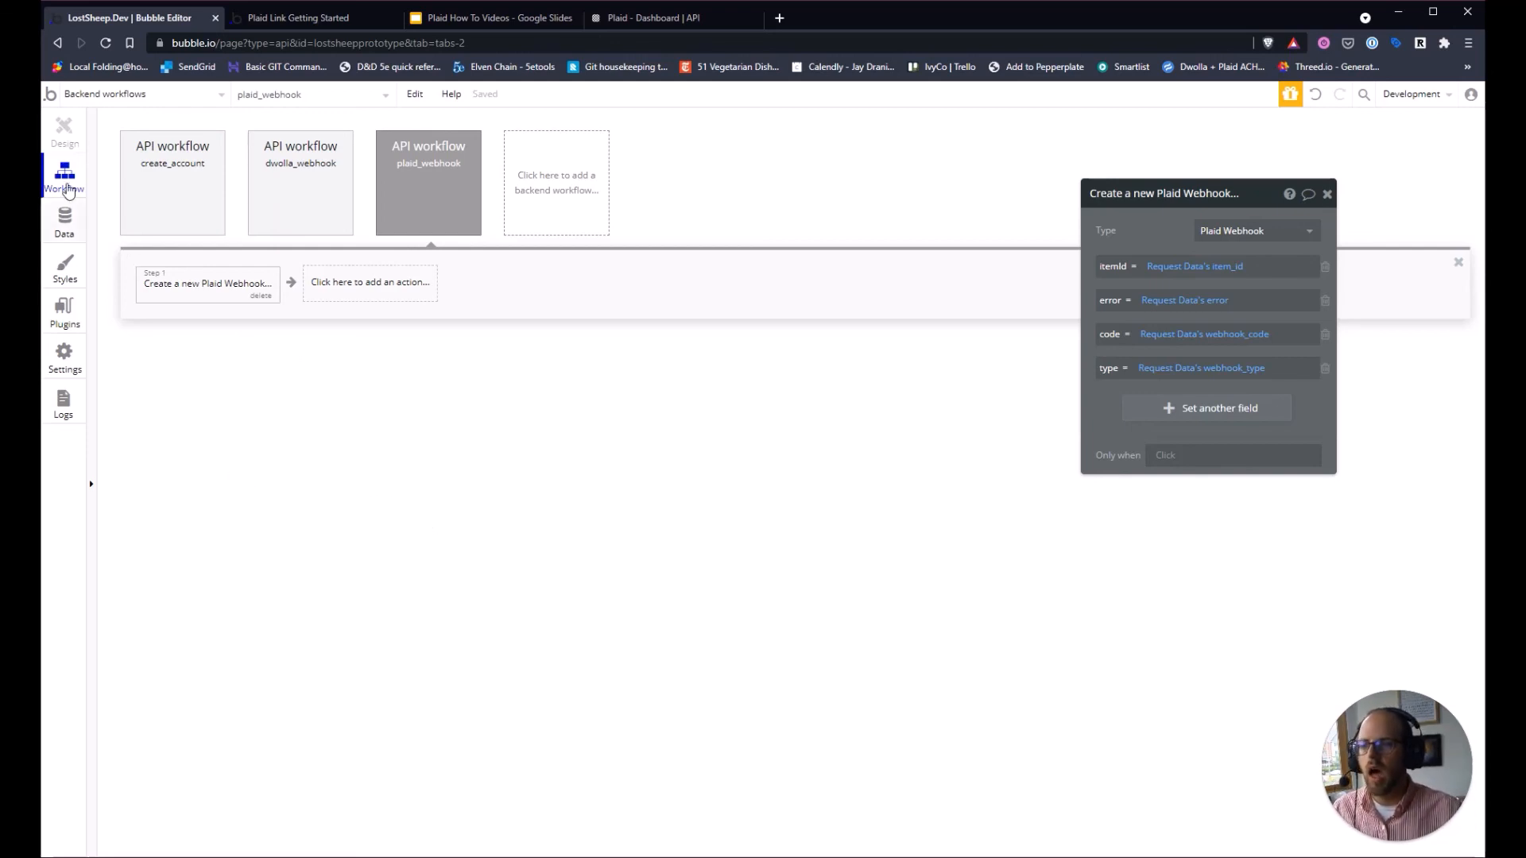
# Review the plaid_webhook workflow settings and its Create a new Plaid Webhook action fields.
pyautogui.click(433, 185)
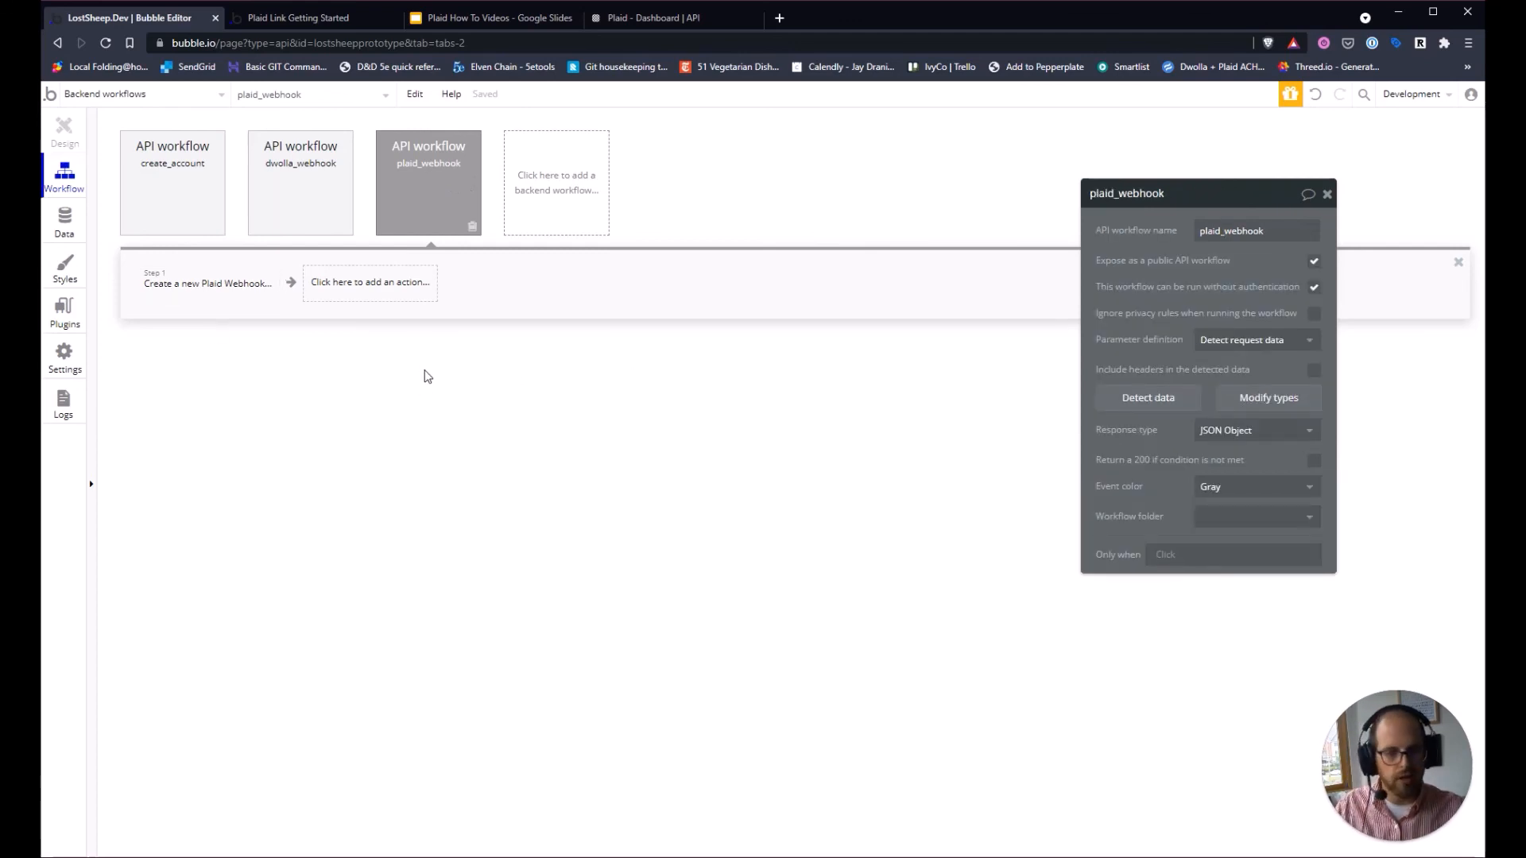
pyautogui.click(197, 296)
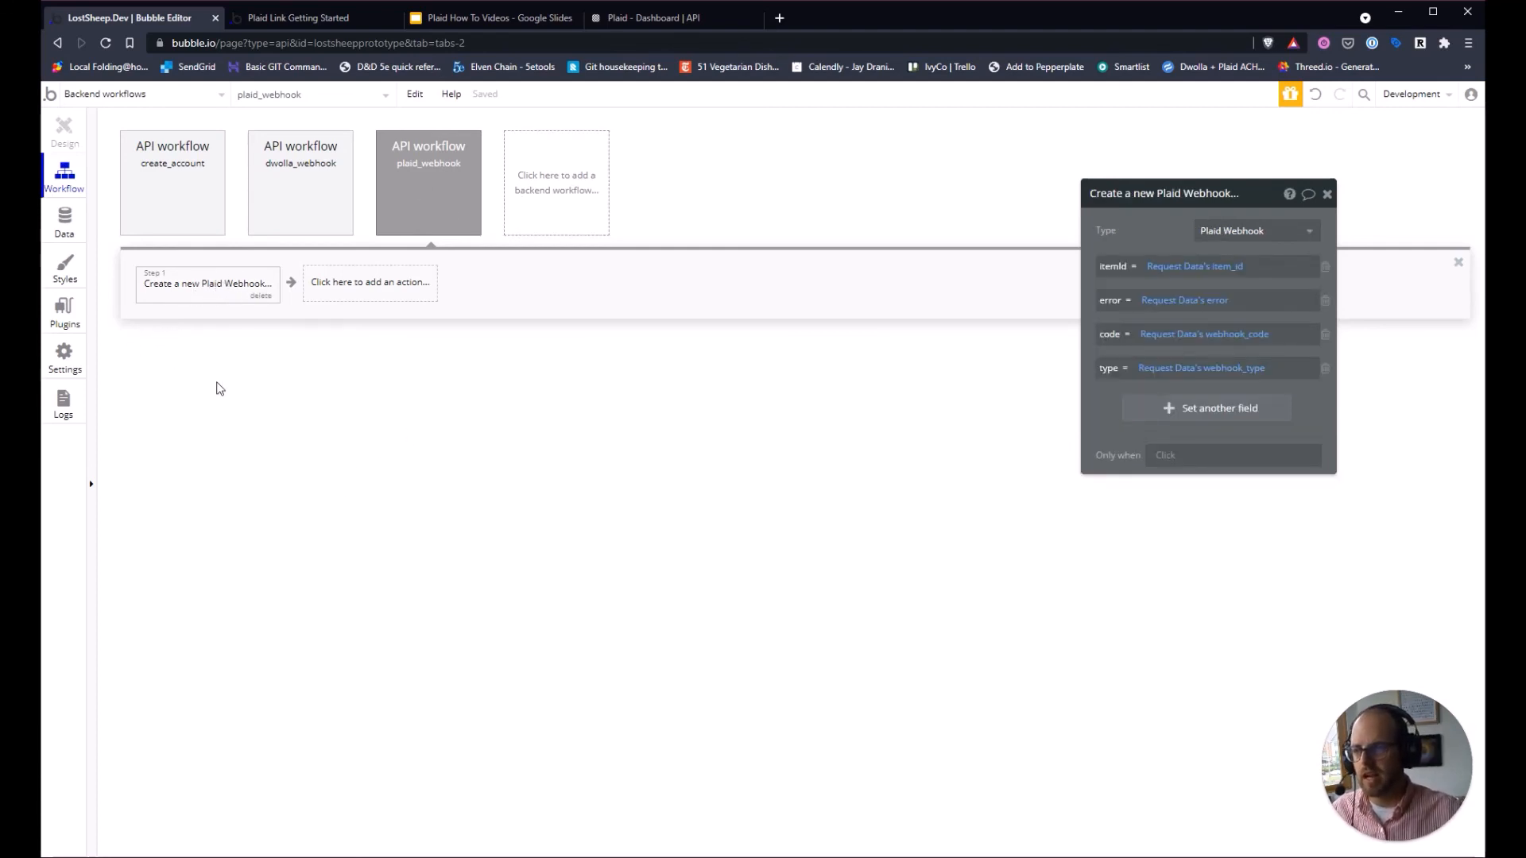
pyautogui.click(387, 215)
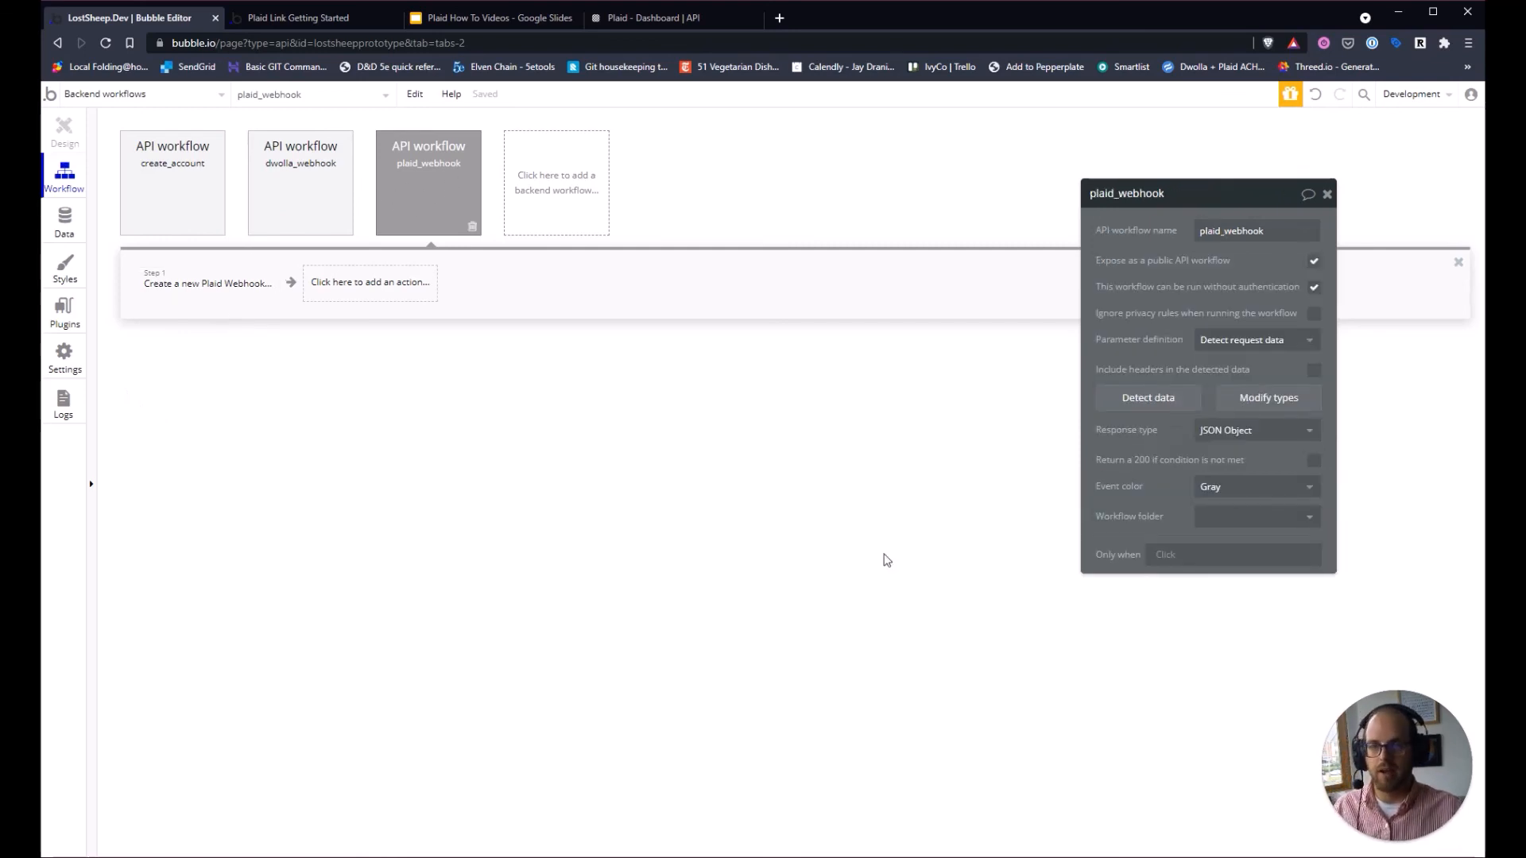
pyautogui.click(225, 283)
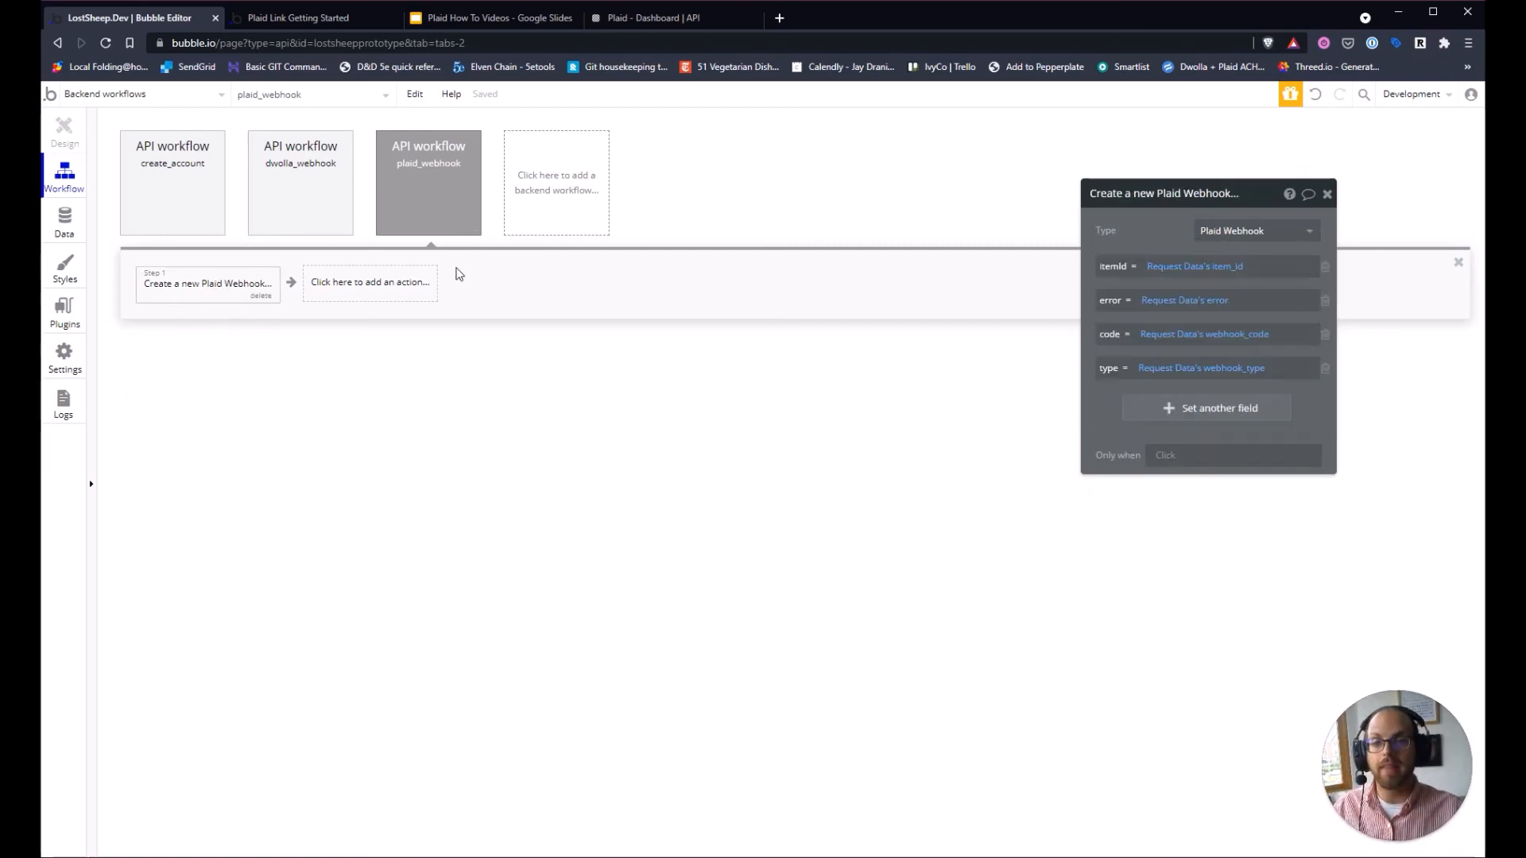
pyautogui.click(279, 18)
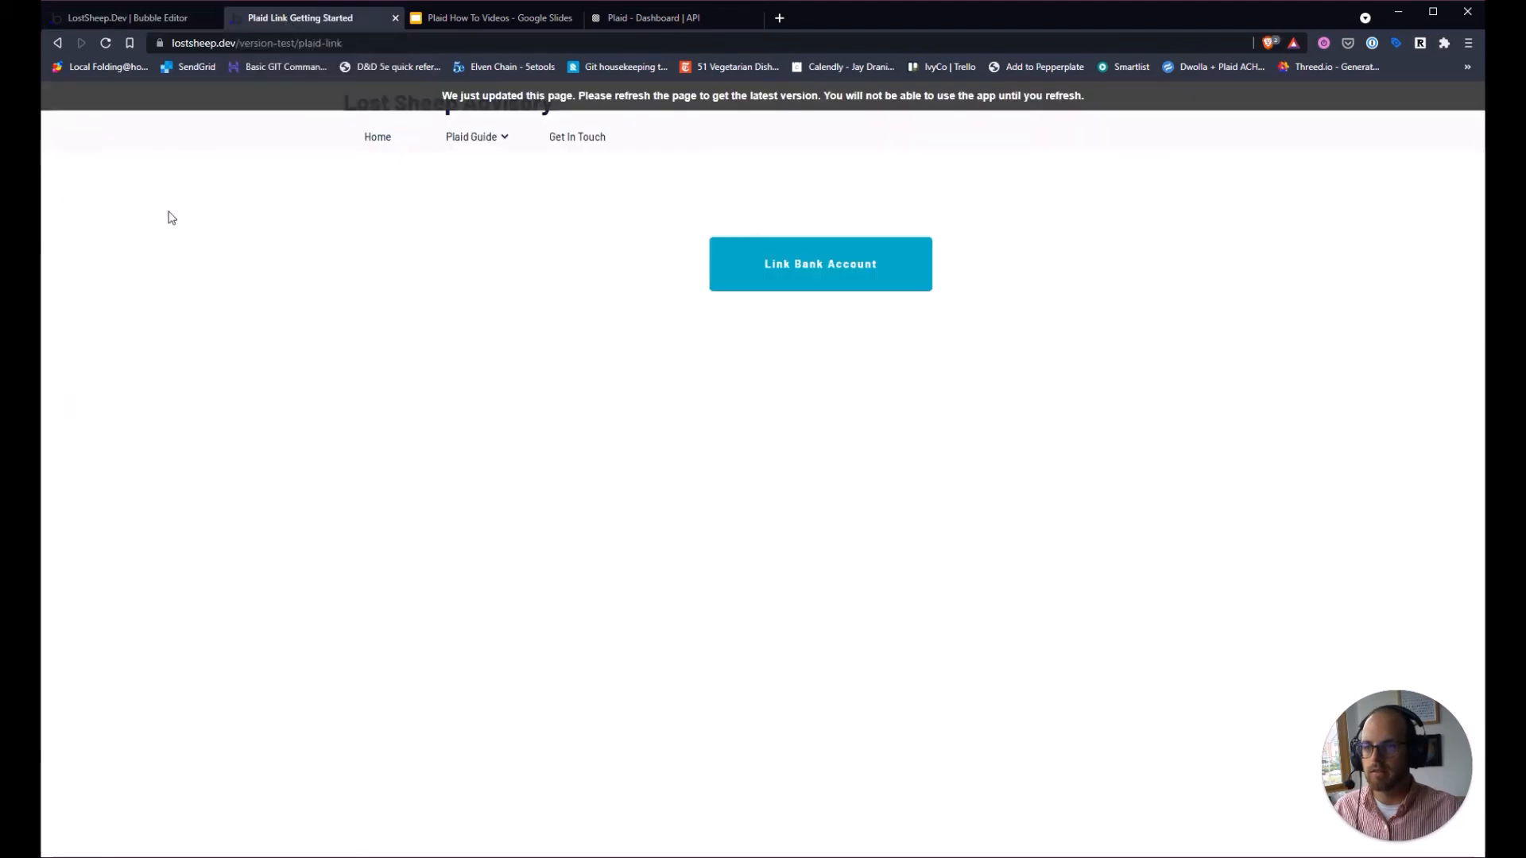
# Reload the plaid-link page, start Link Bank Account and choose BB&T.
pyautogui.click(105, 43)
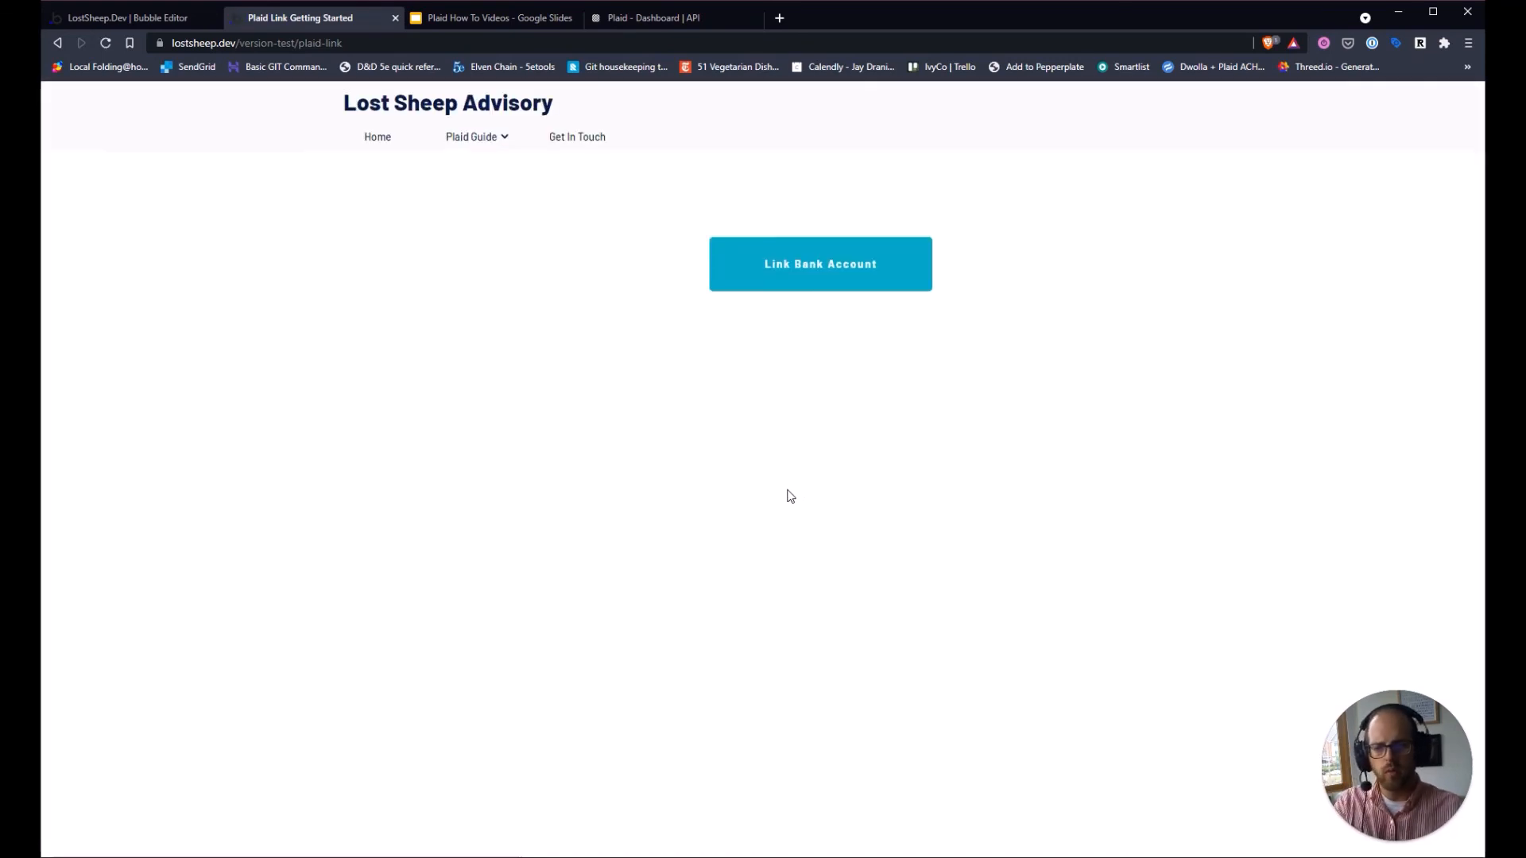
pyautogui.click(803, 284)
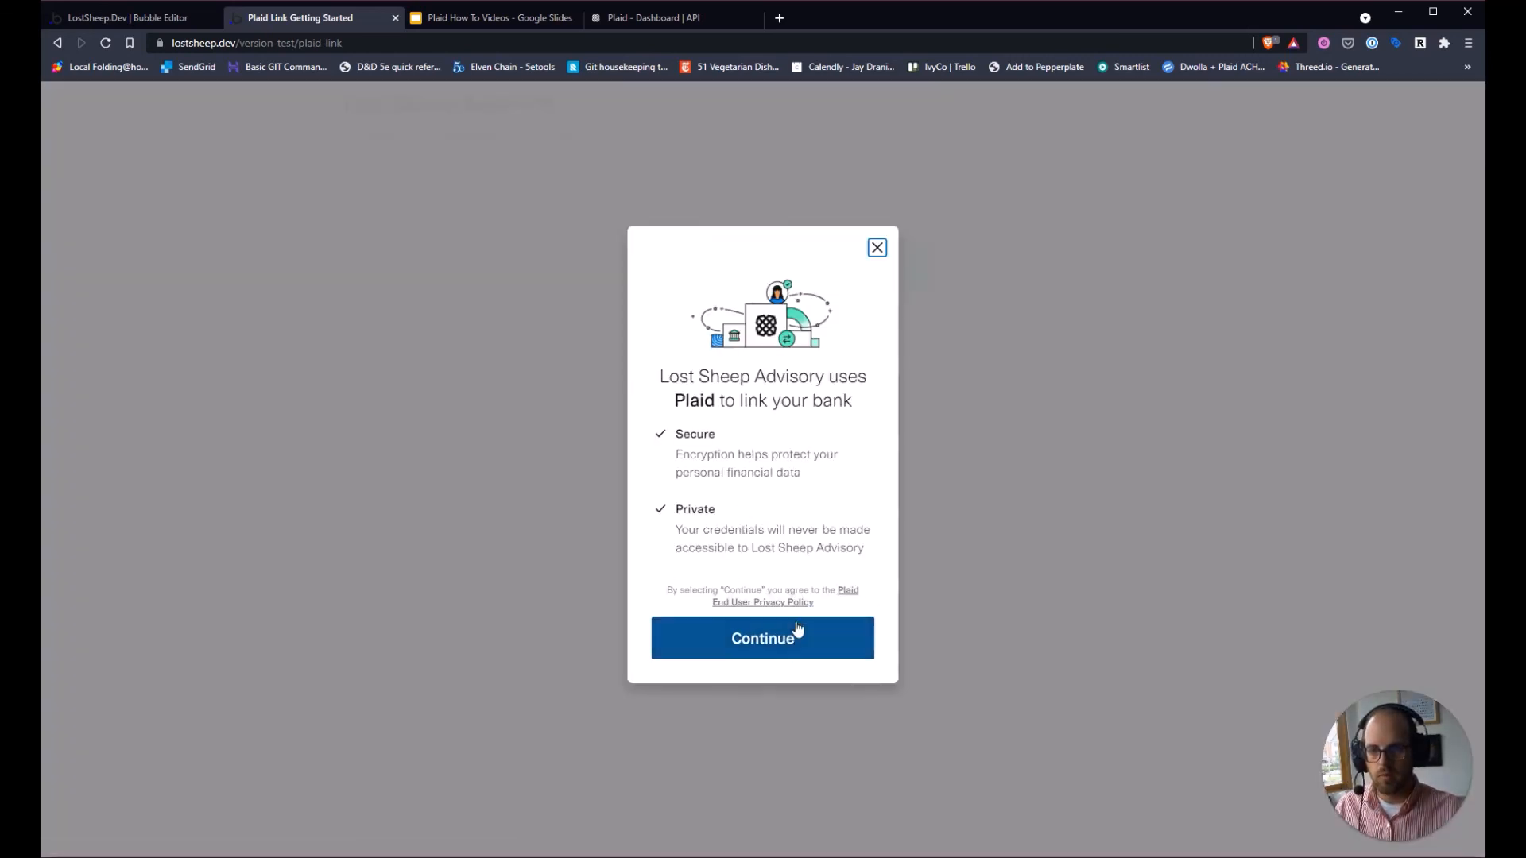
pyautogui.click(795, 636)
pyautogui.scroll(-5, 763, 569)
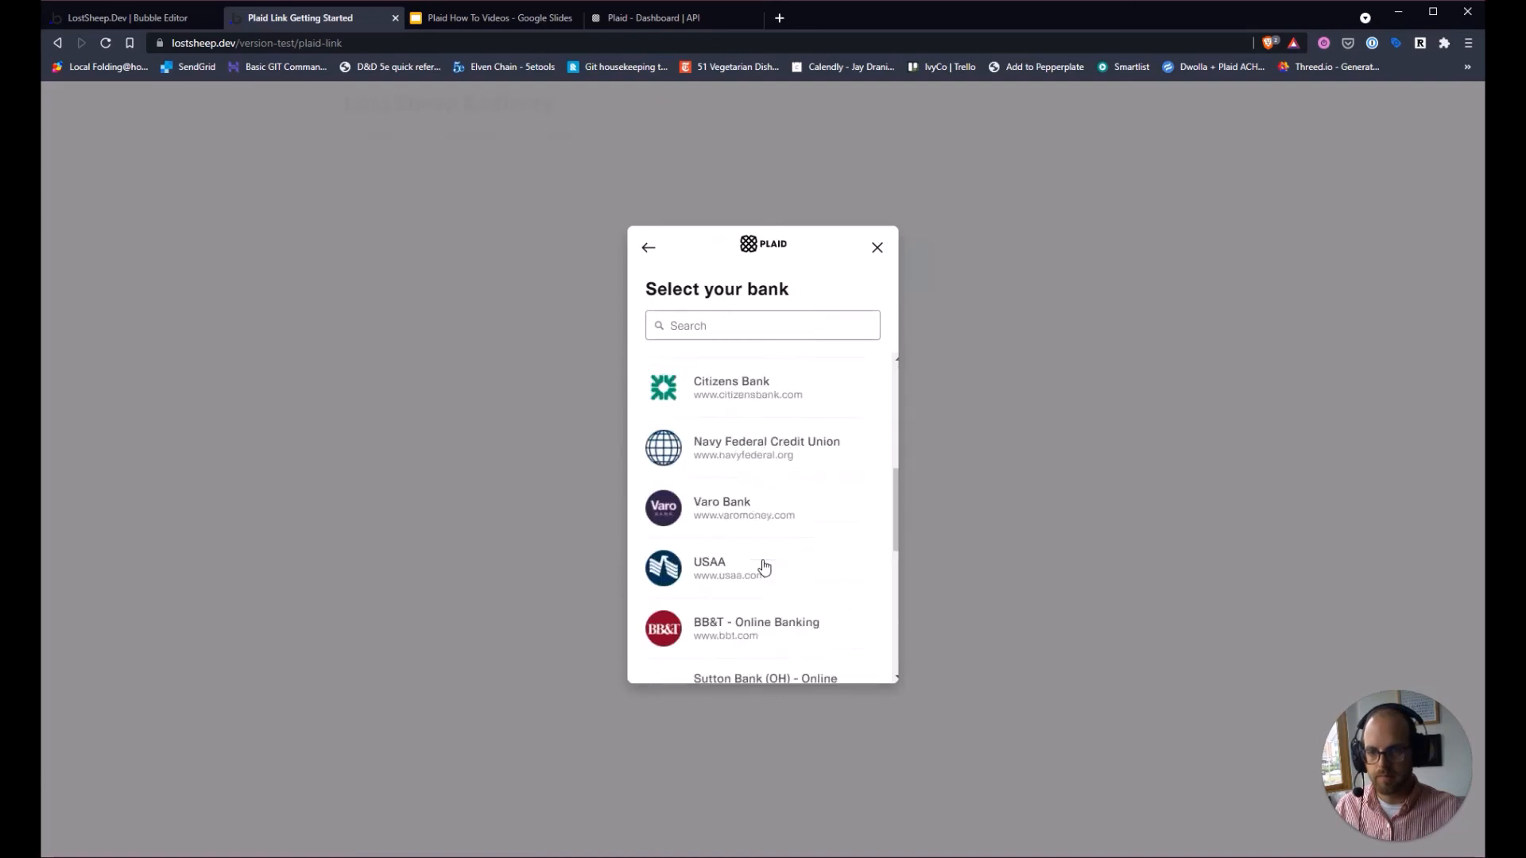
pyautogui.click(747, 518)
# Log in with the sandbox username and password and link the Plaid Checking account.
pyautogui.click(745, 478)
pyautogui.write('user_good')
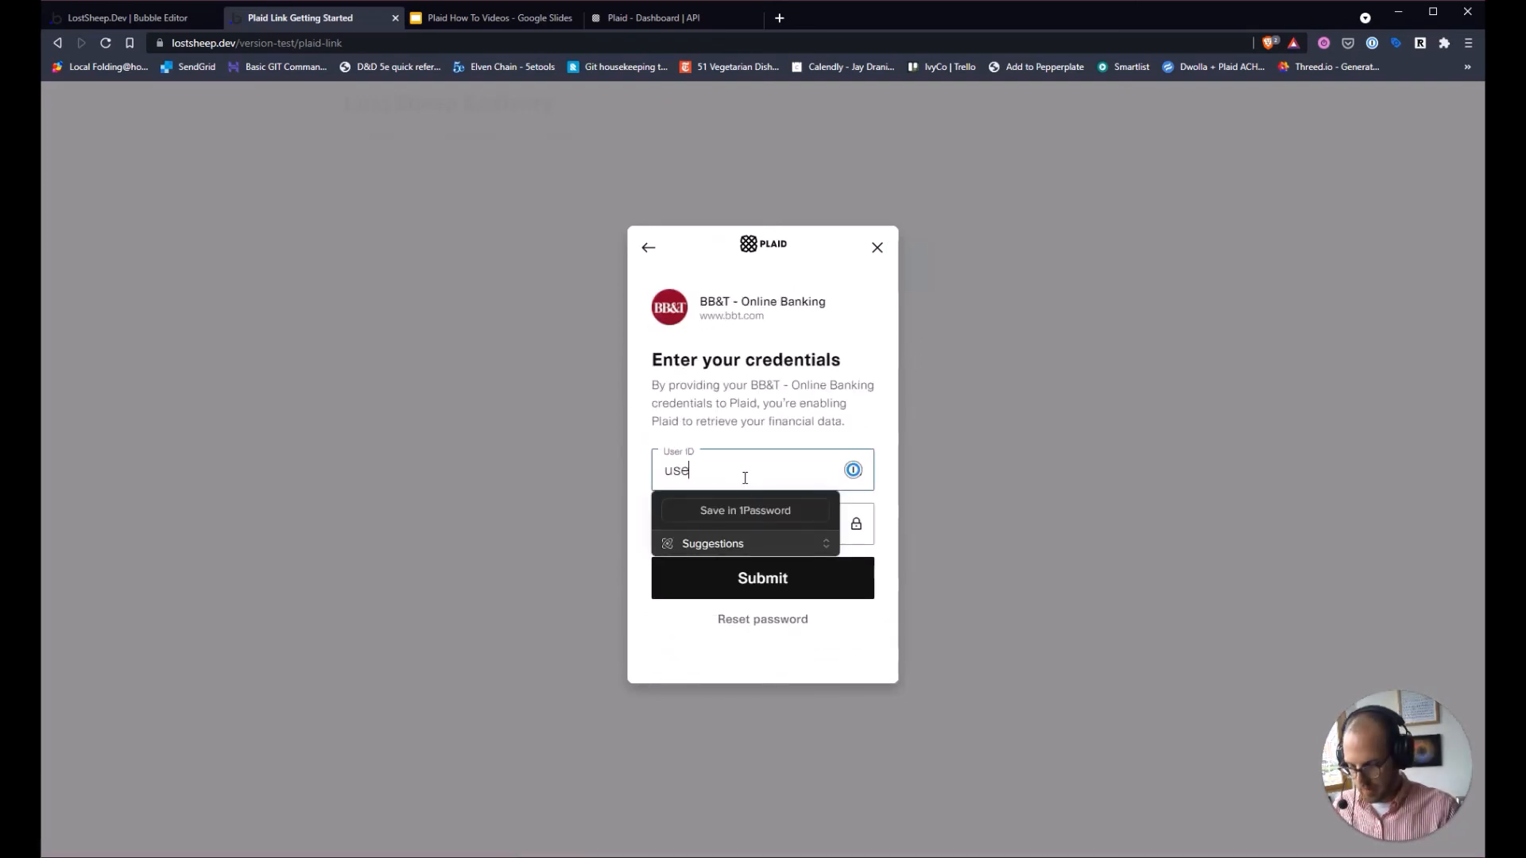
pyautogui.press('Tab')
pyautogui.write('pass')
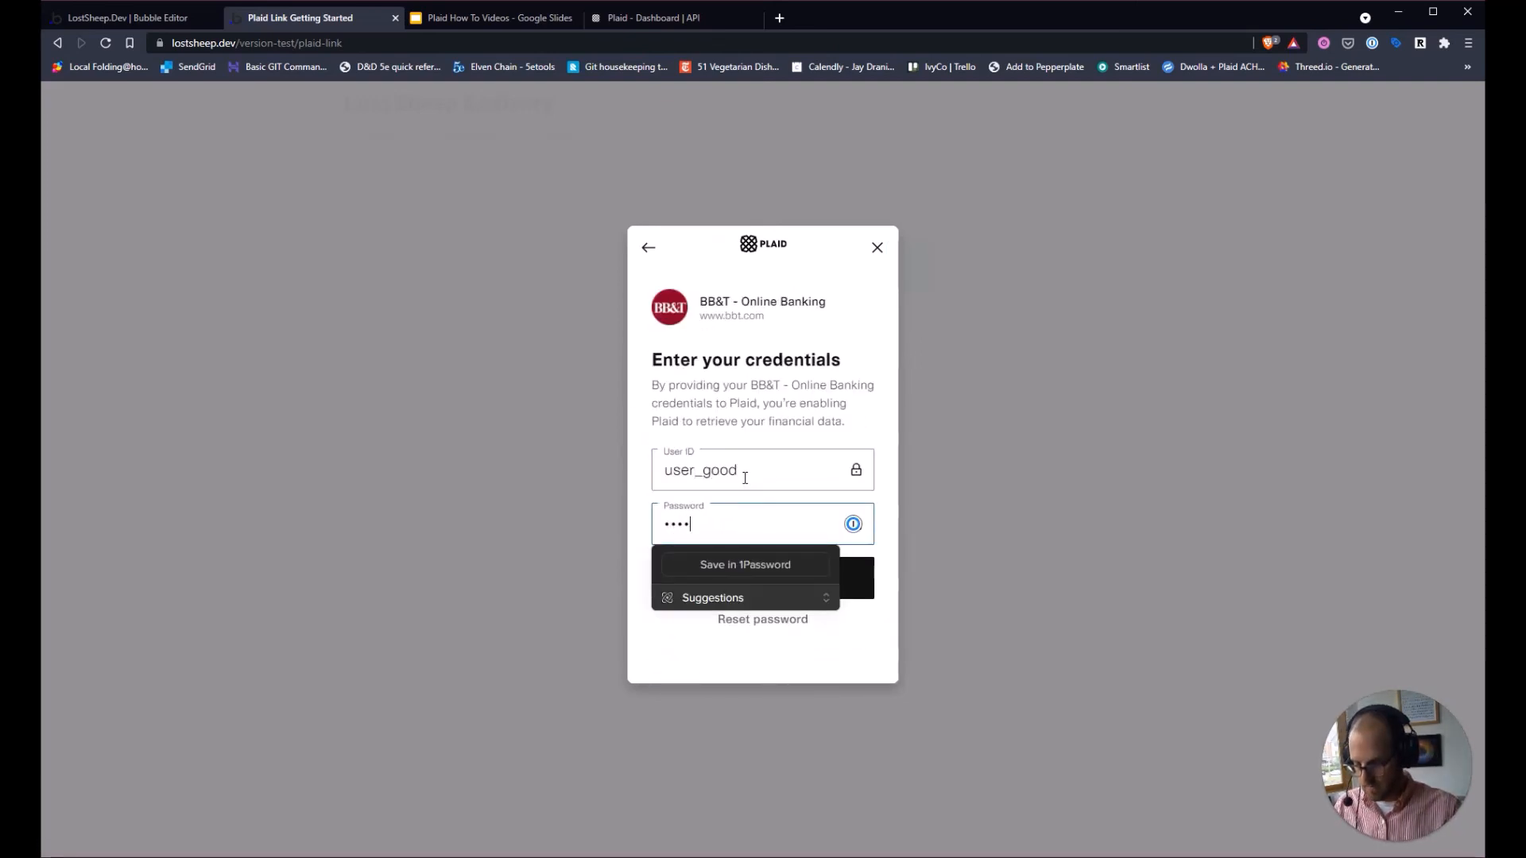
pyautogui.write('_good')
pyautogui.press('Return')
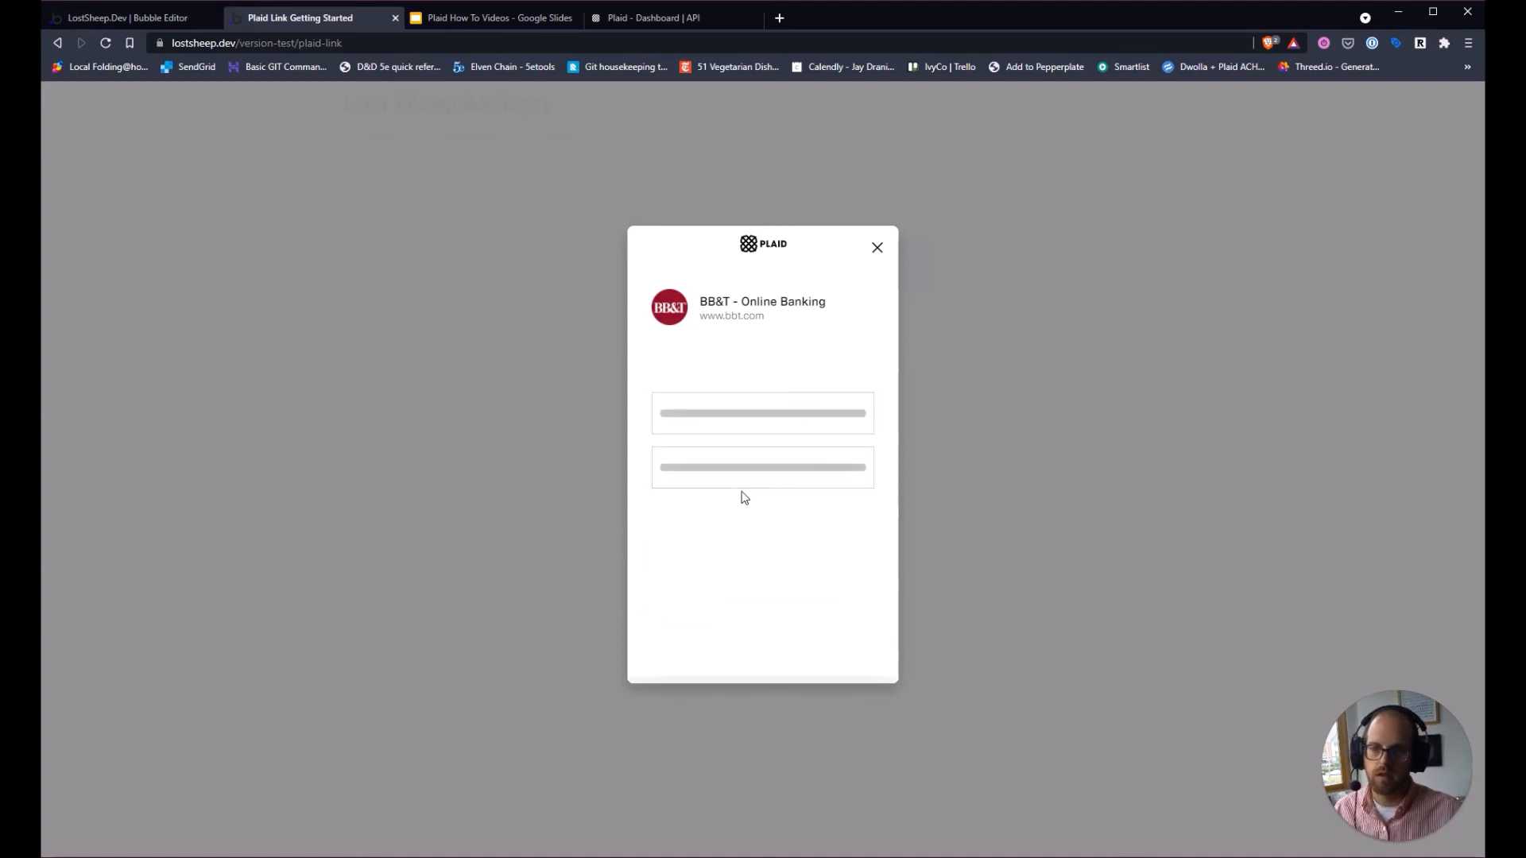
pyautogui.click(728, 465)
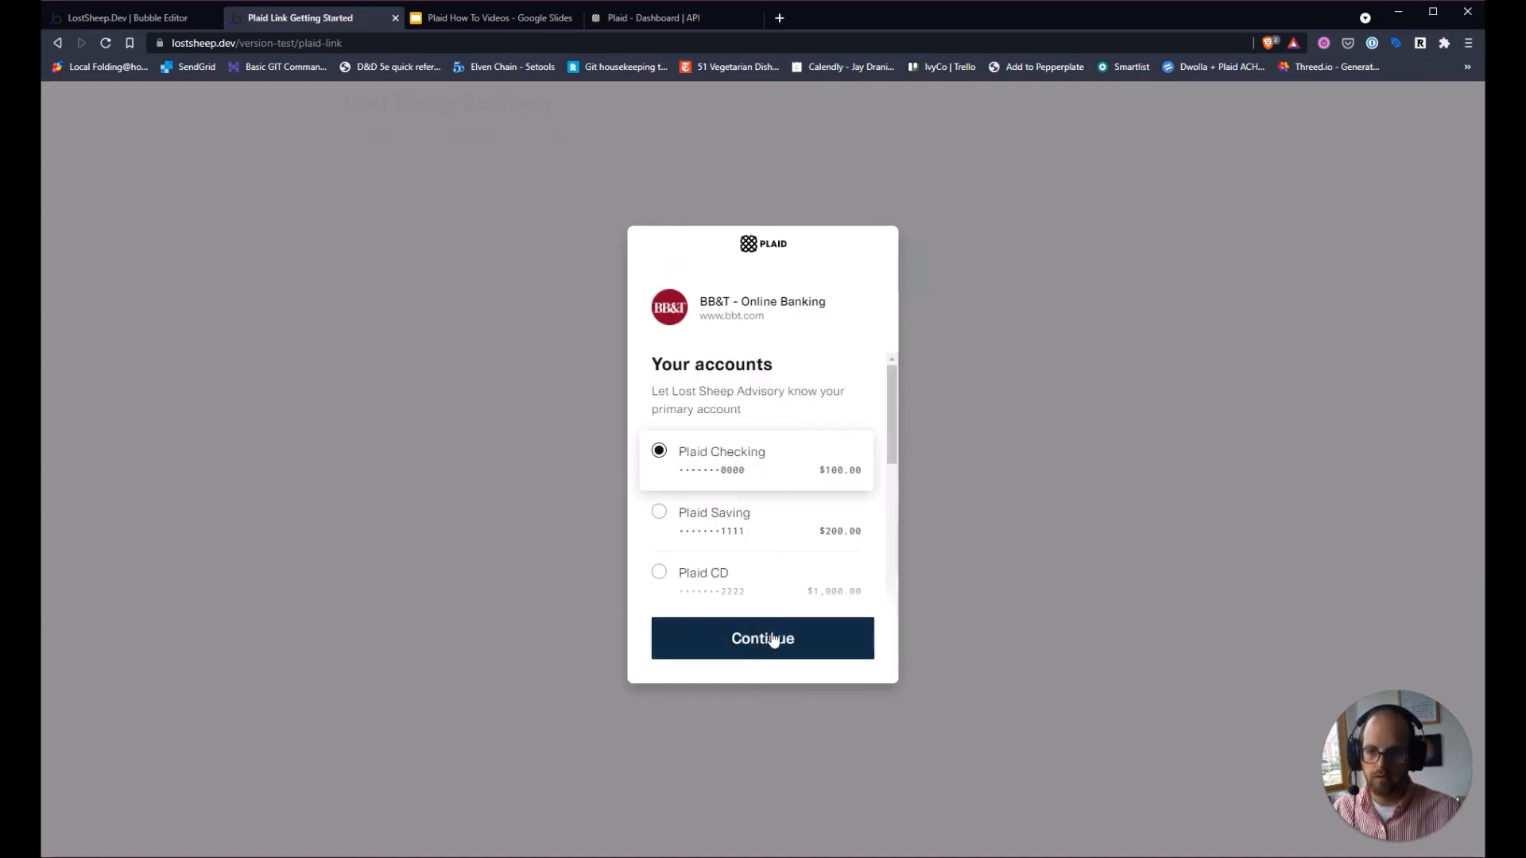
pyautogui.click(774, 636)
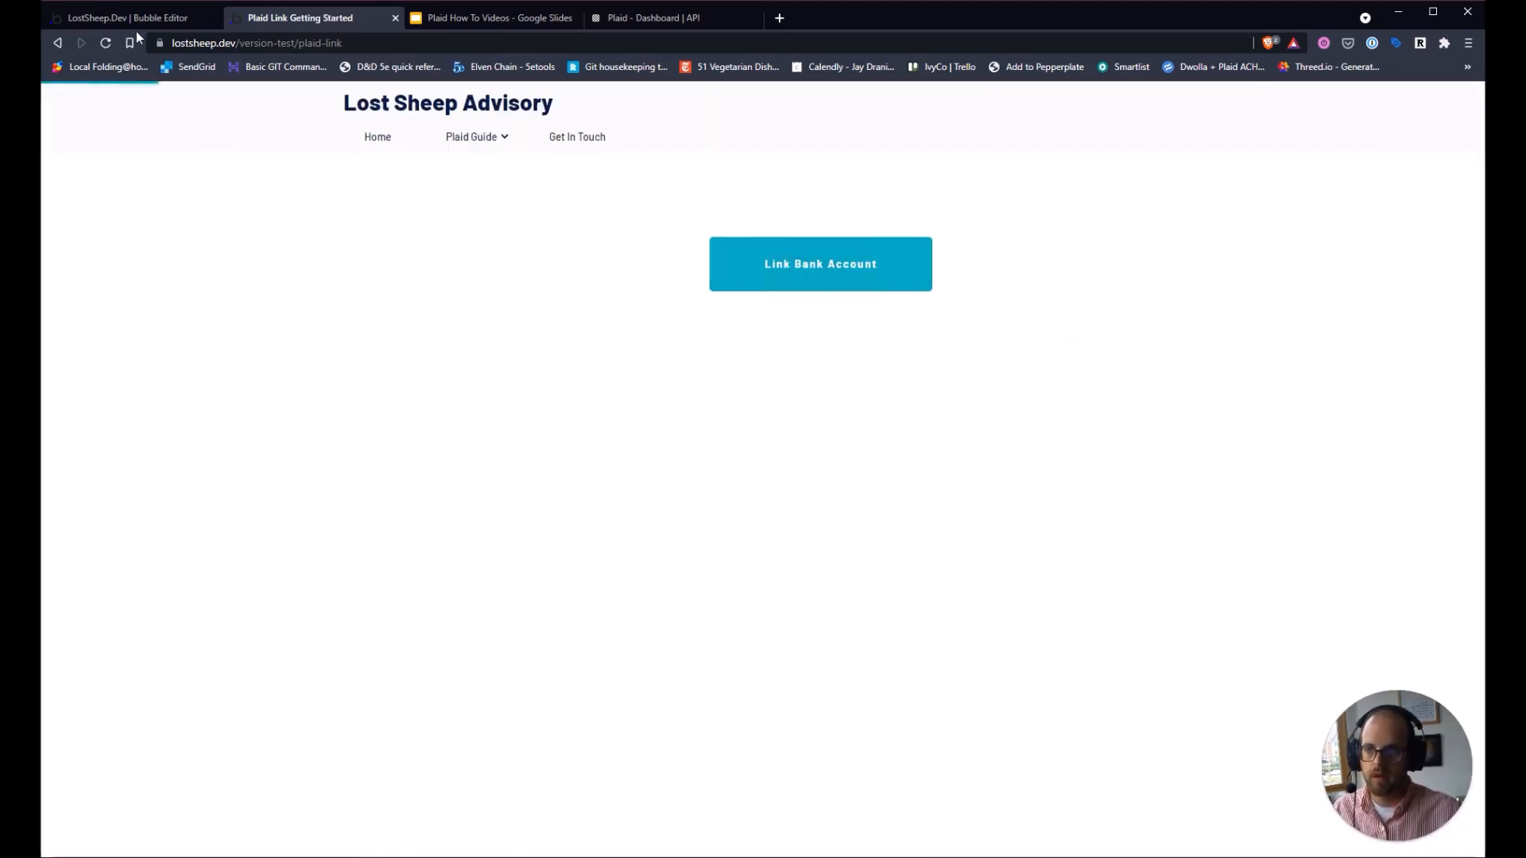
pyautogui.click(155, 19)
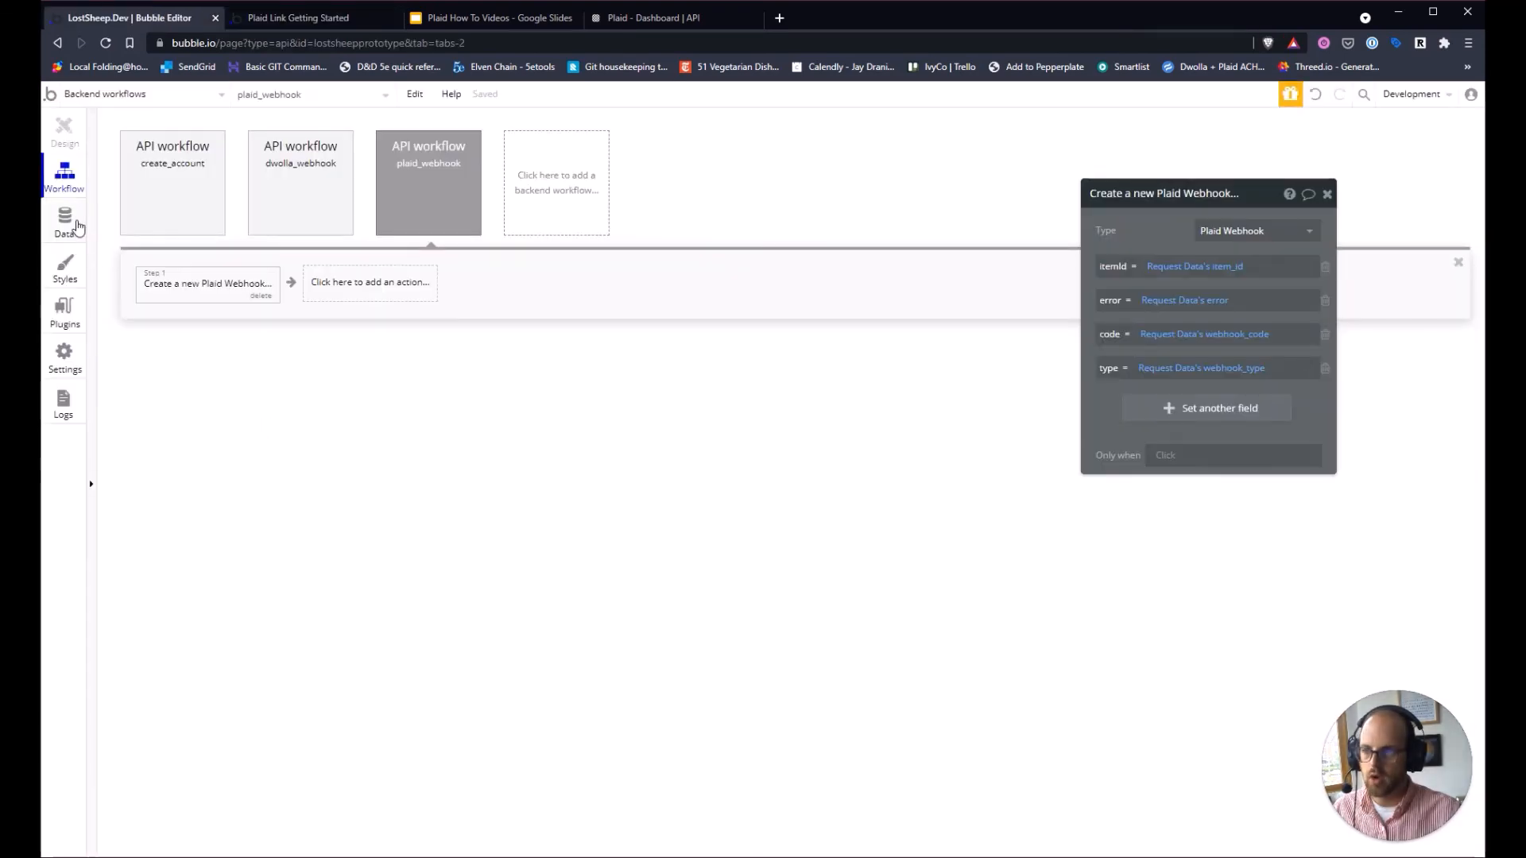
# Refresh App data and inspect the INITIAL_UPDATE and HISTORICAL_UPDATE Plaid Webhooks records' itemId.
pyautogui.click(77, 228)
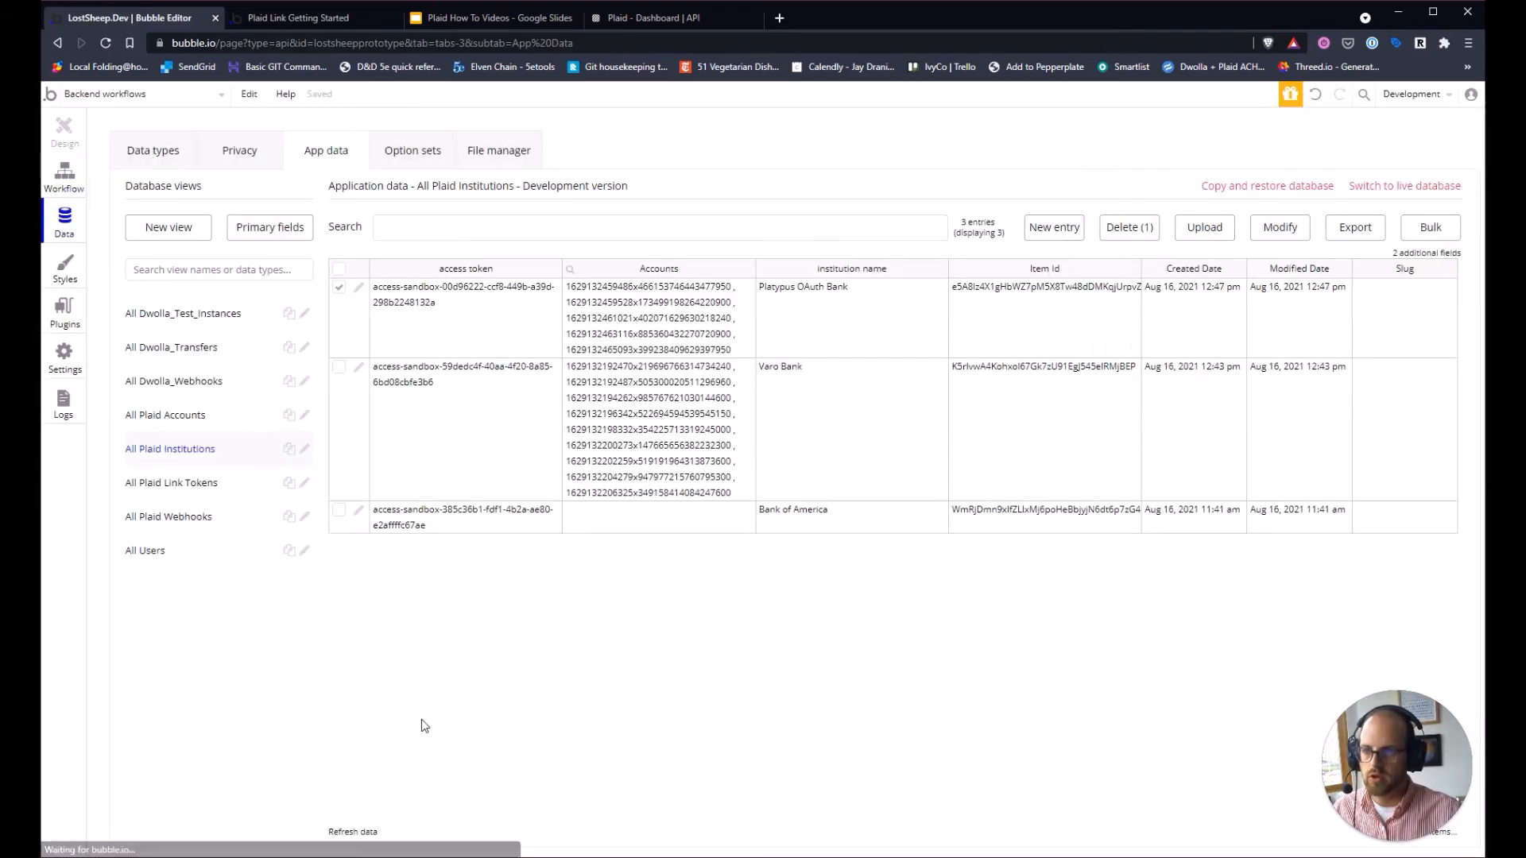
pyautogui.click(350, 833)
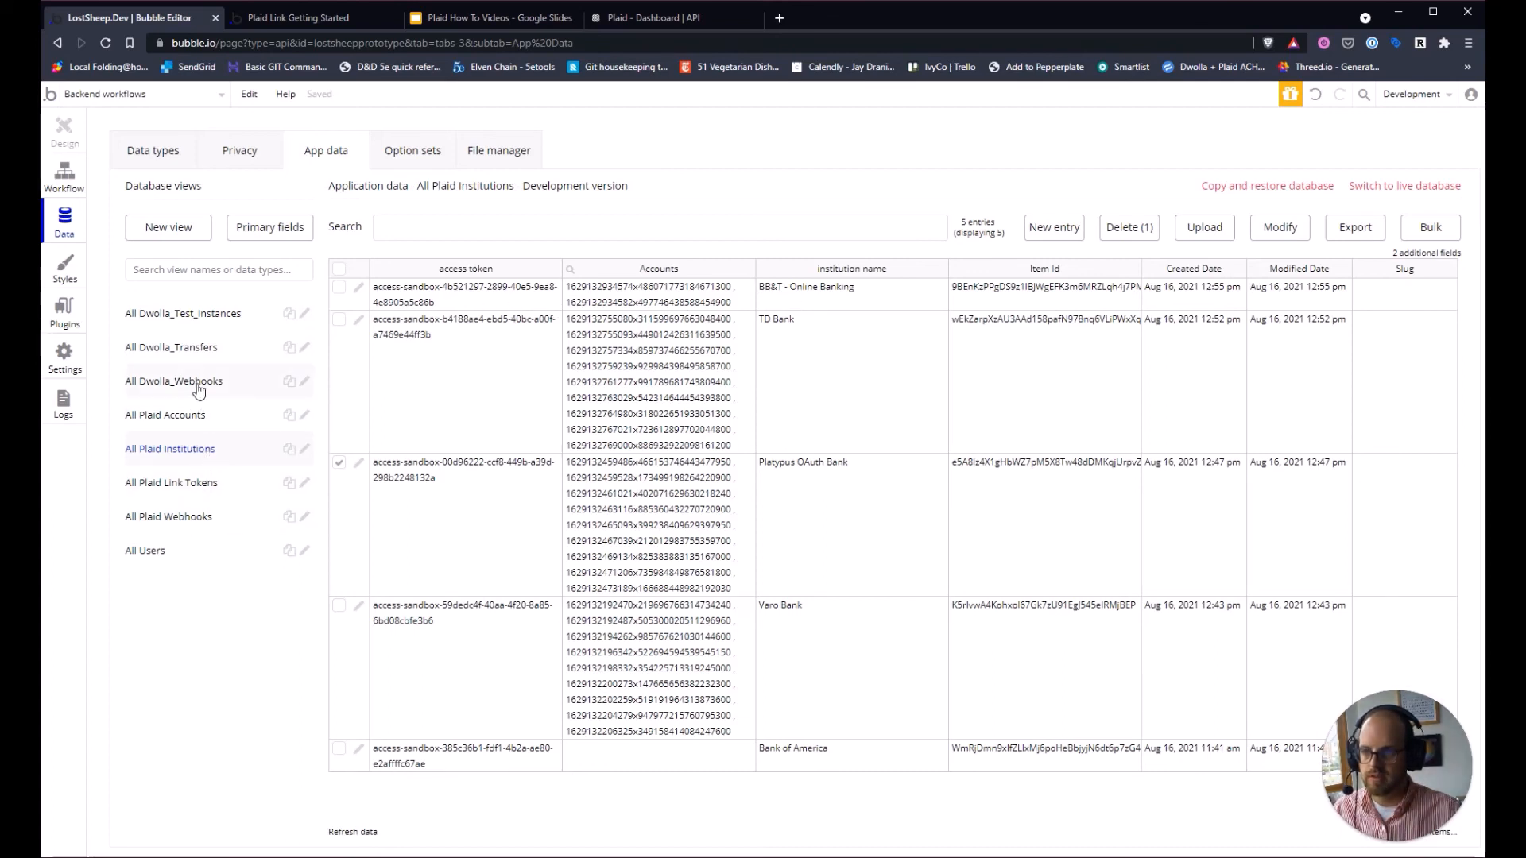
pyautogui.click(191, 519)
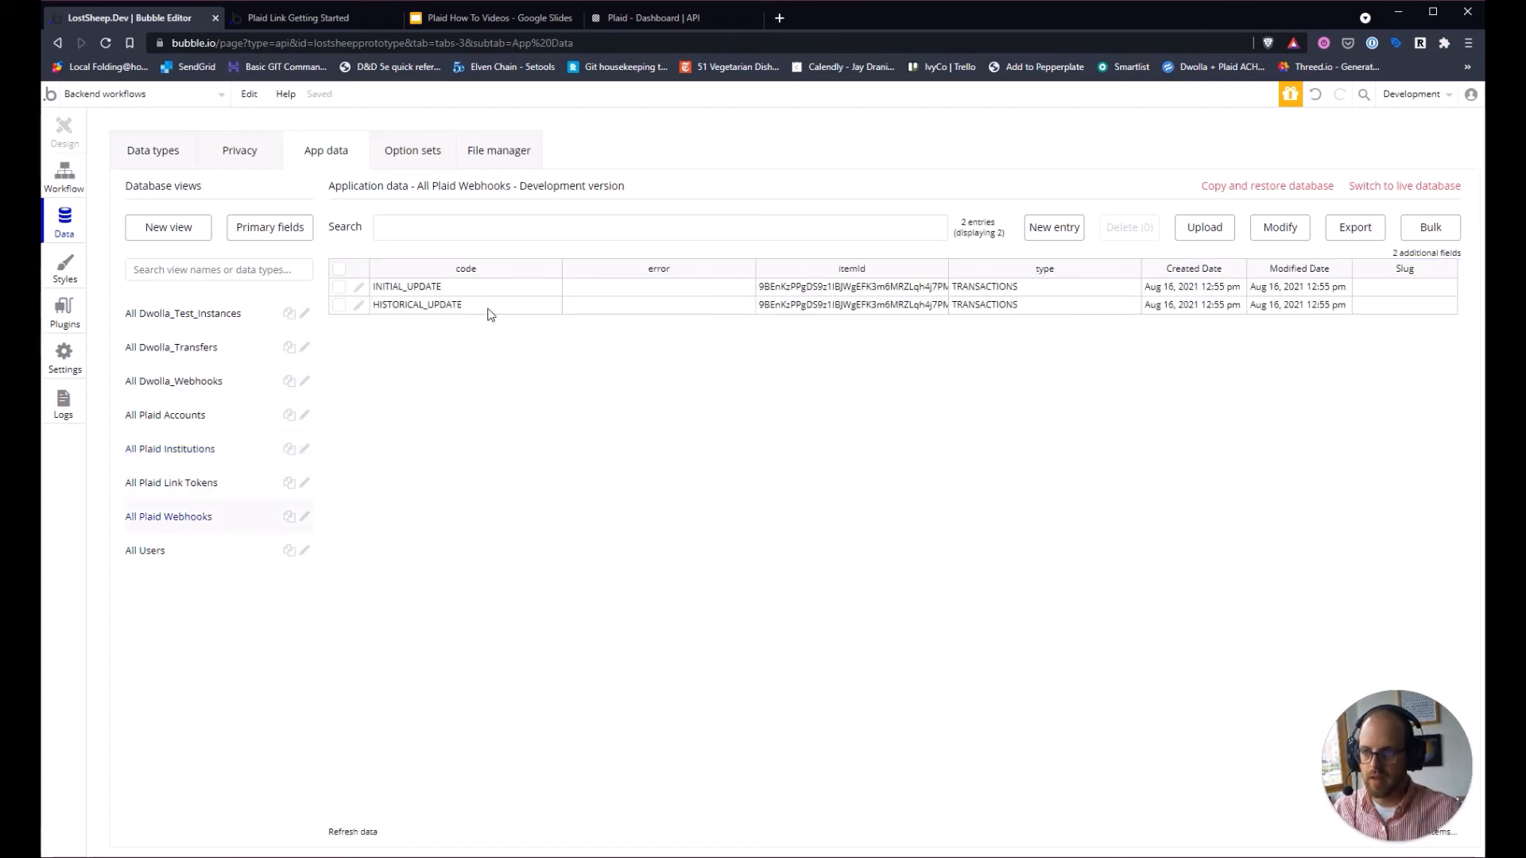
pyautogui.click(490, 310)
pyautogui.click(508, 290)
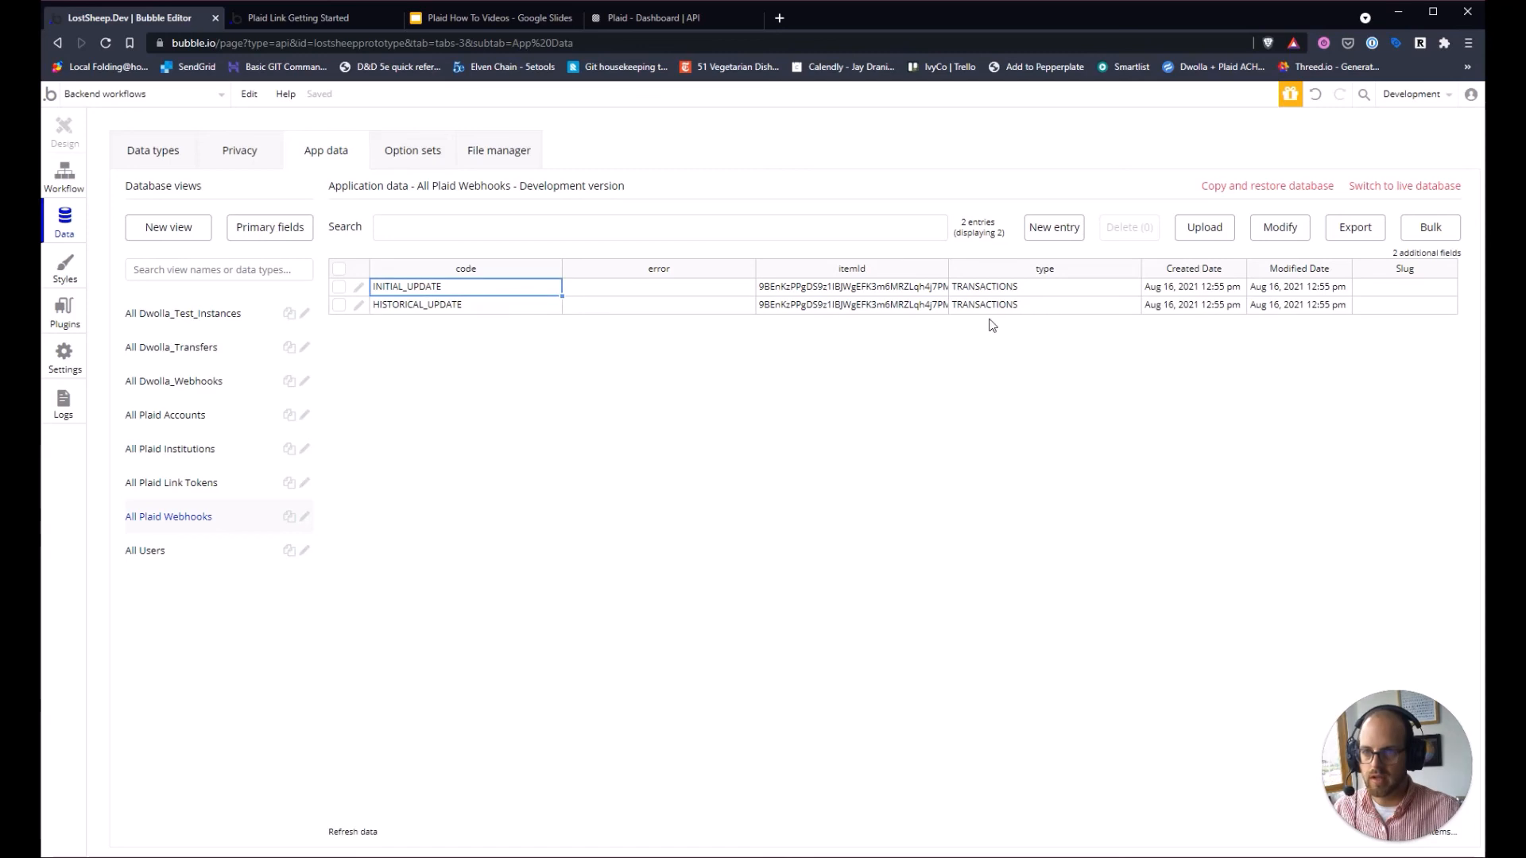
pyautogui.click(922, 310)
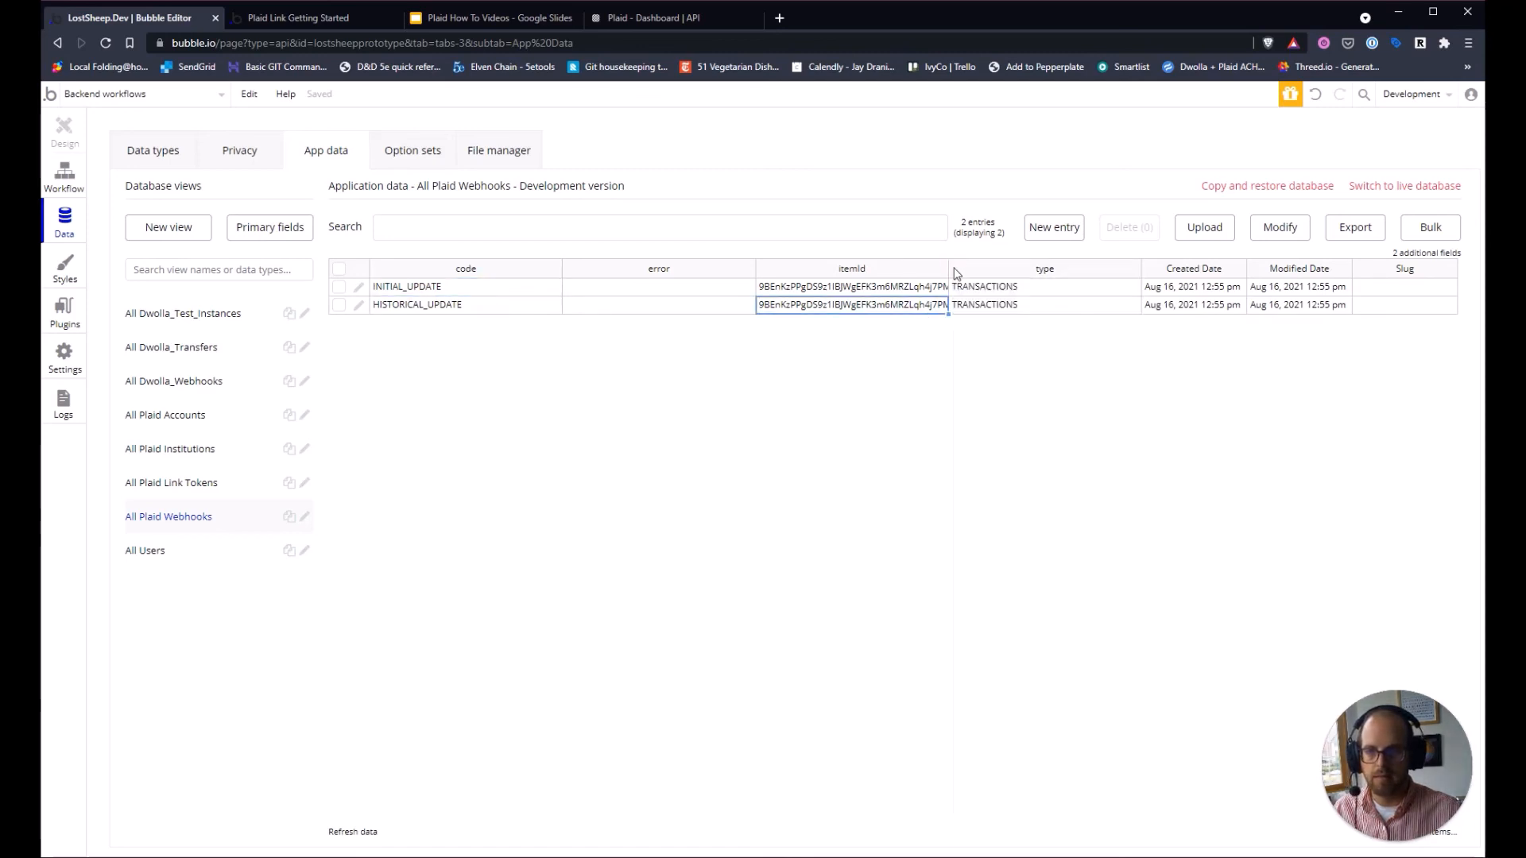
pyautogui.moveTo(950, 268); pyautogui.dragTo(1020, 268)
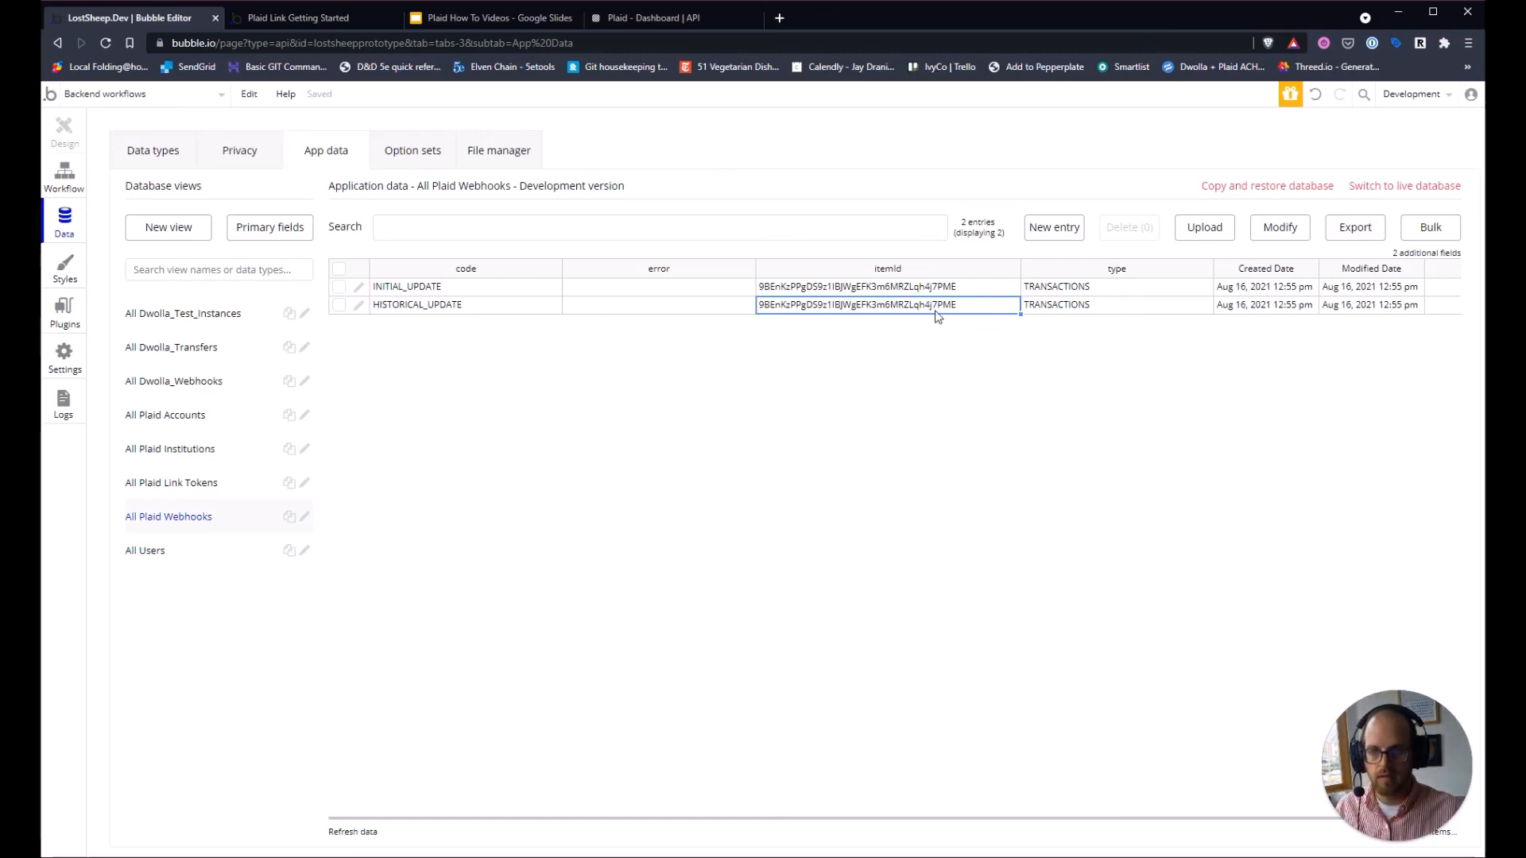
# Search All Plaid Institutions by that itemId and confirm it matches BB&T - Online Banking.
pyautogui.click(183, 450)
pyautogui.click(532, 231)
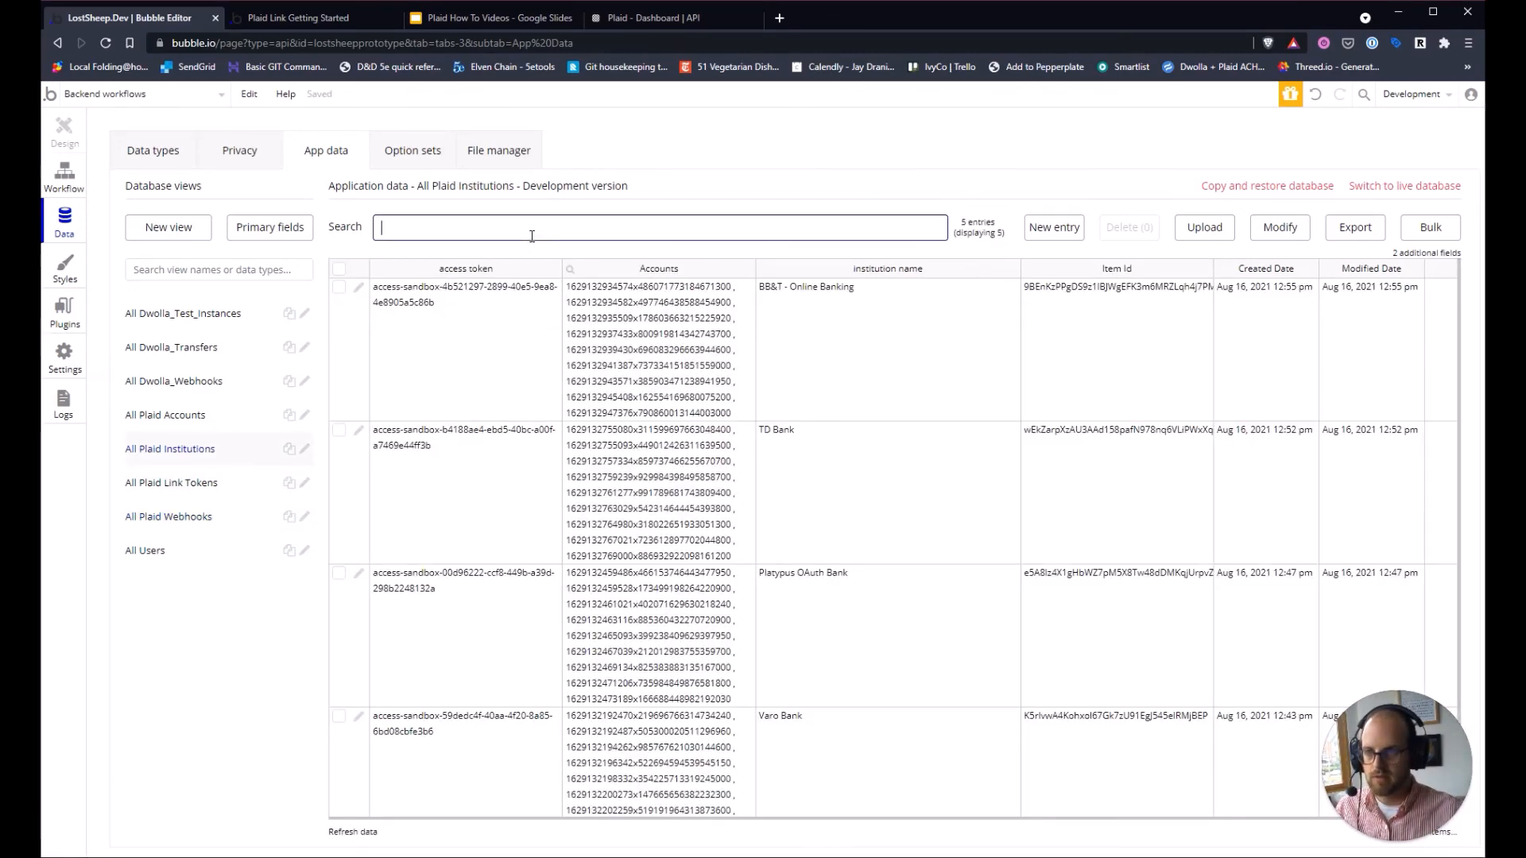
pyautogui.hotkey('ctrl', 'v')
pyautogui.click(520, 372)
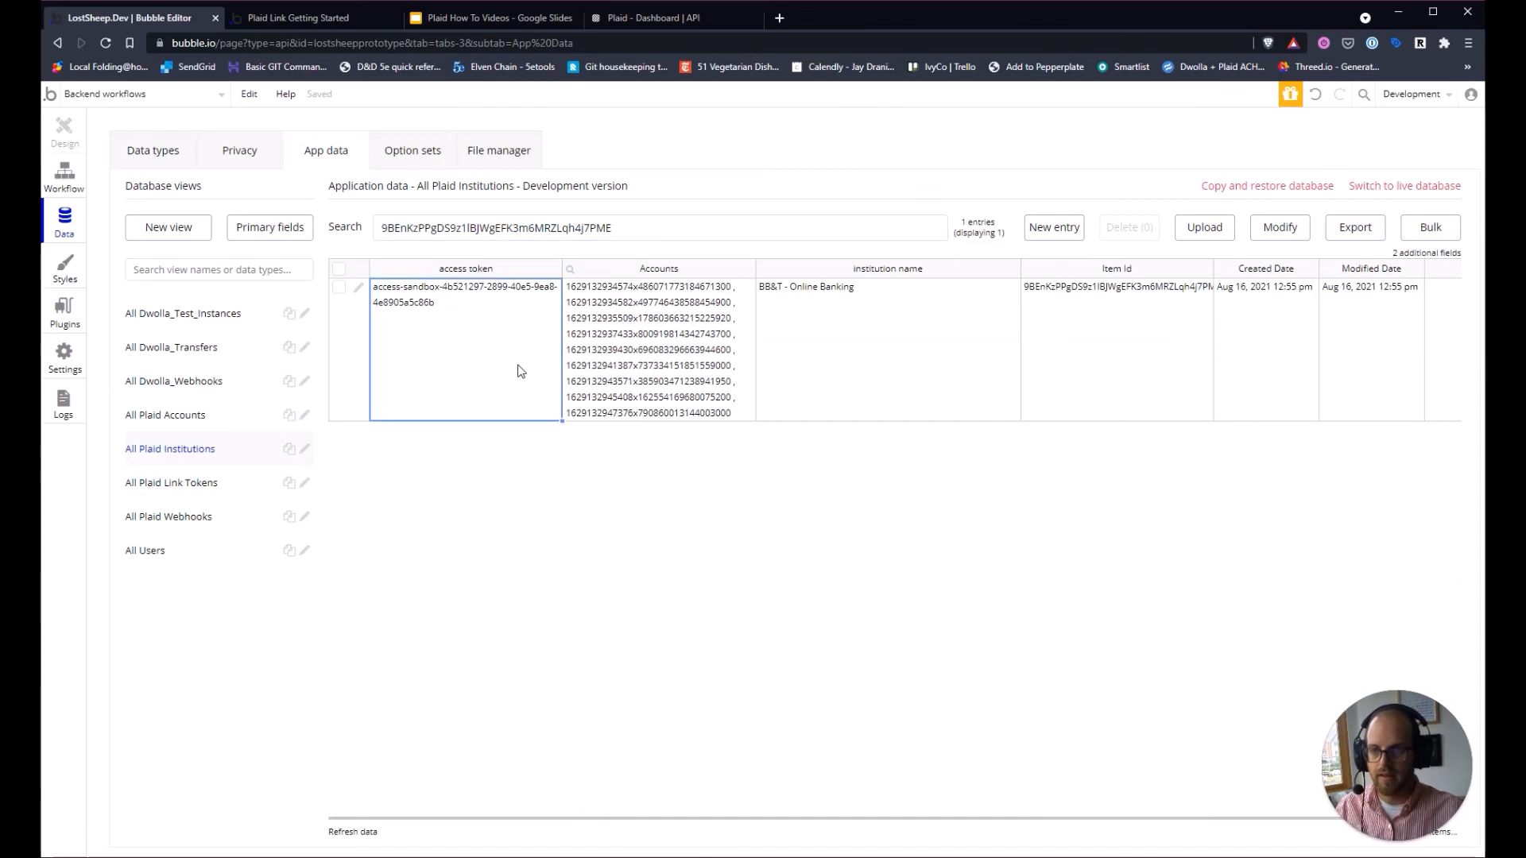
pyautogui.click(1188, 363)
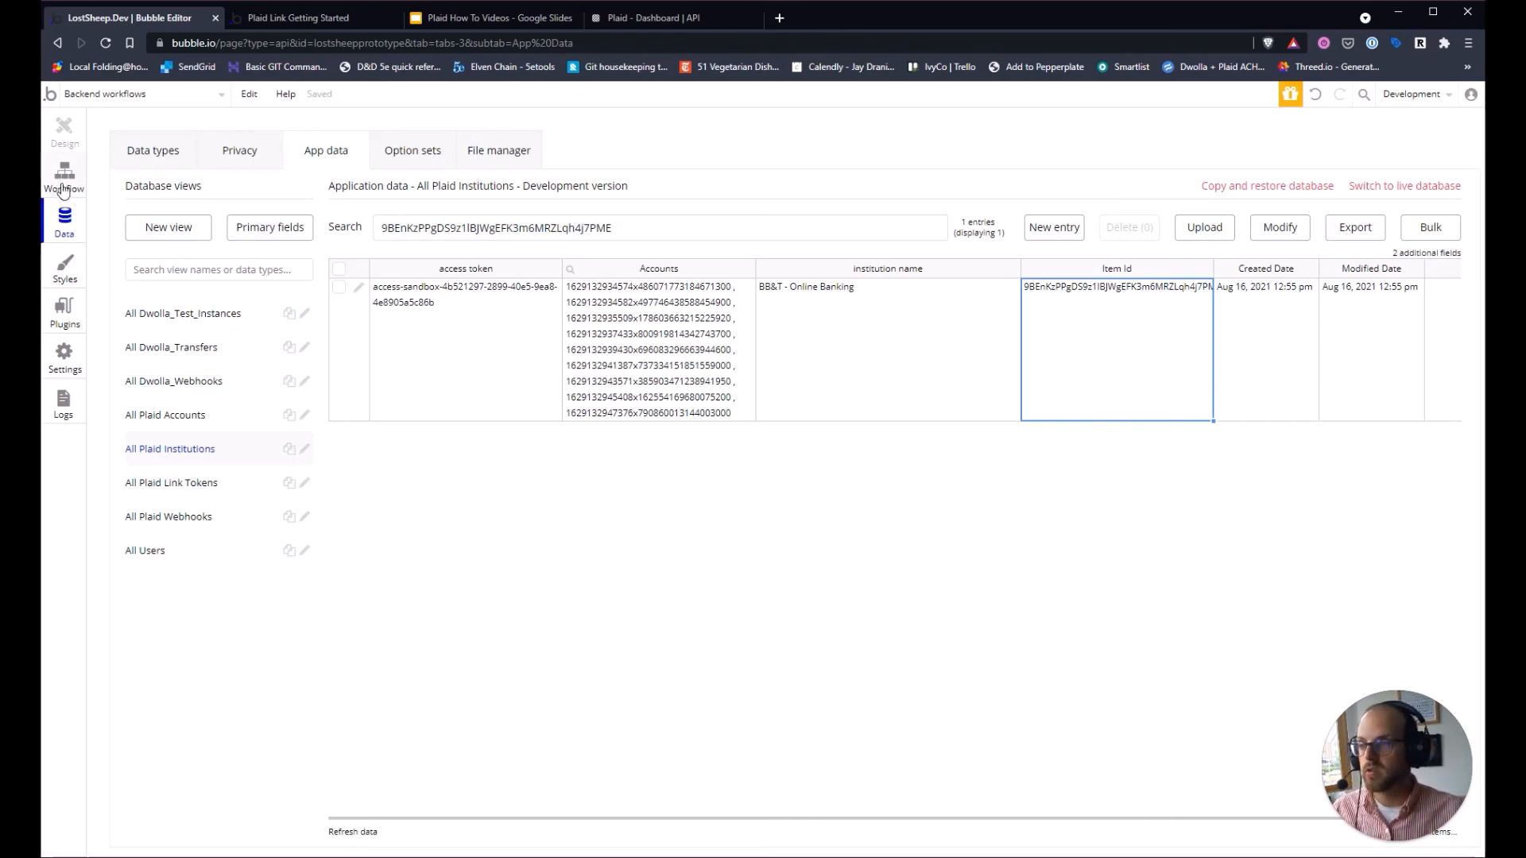
pyautogui.click(745, 582)
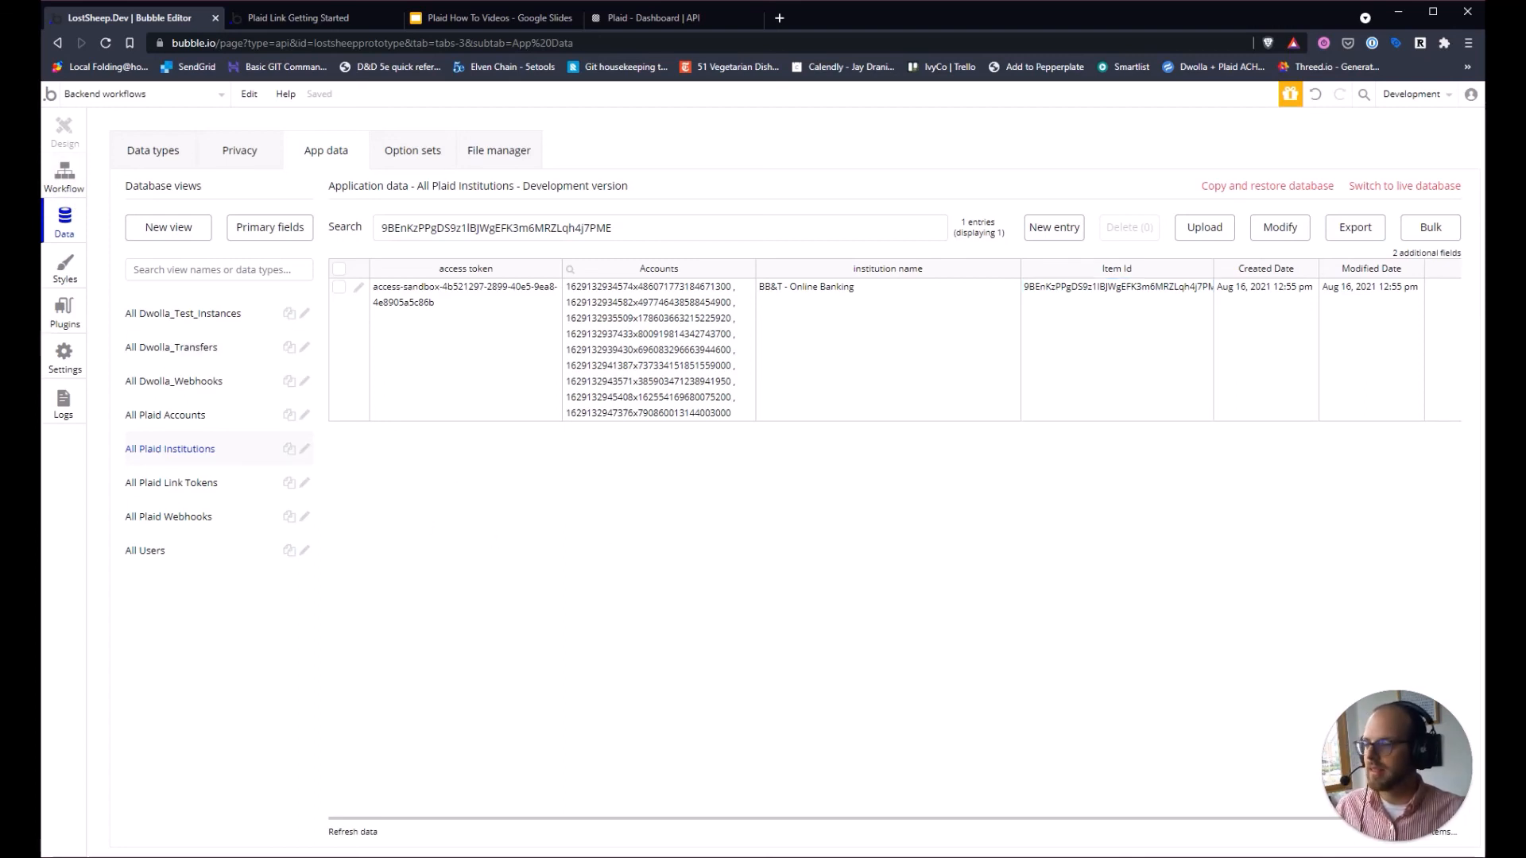
pyautogui.click(464, 18)
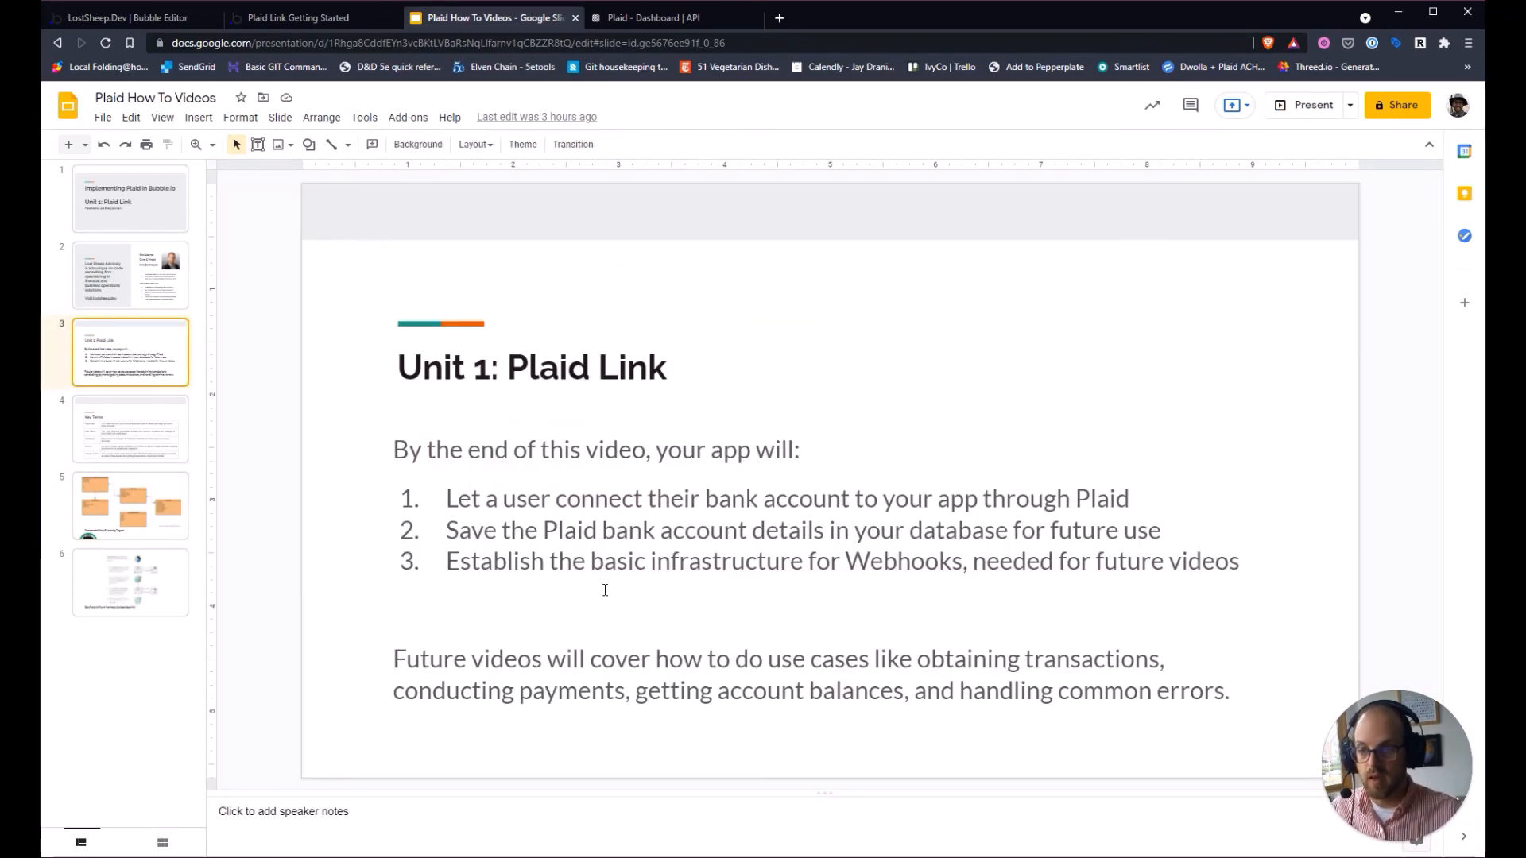